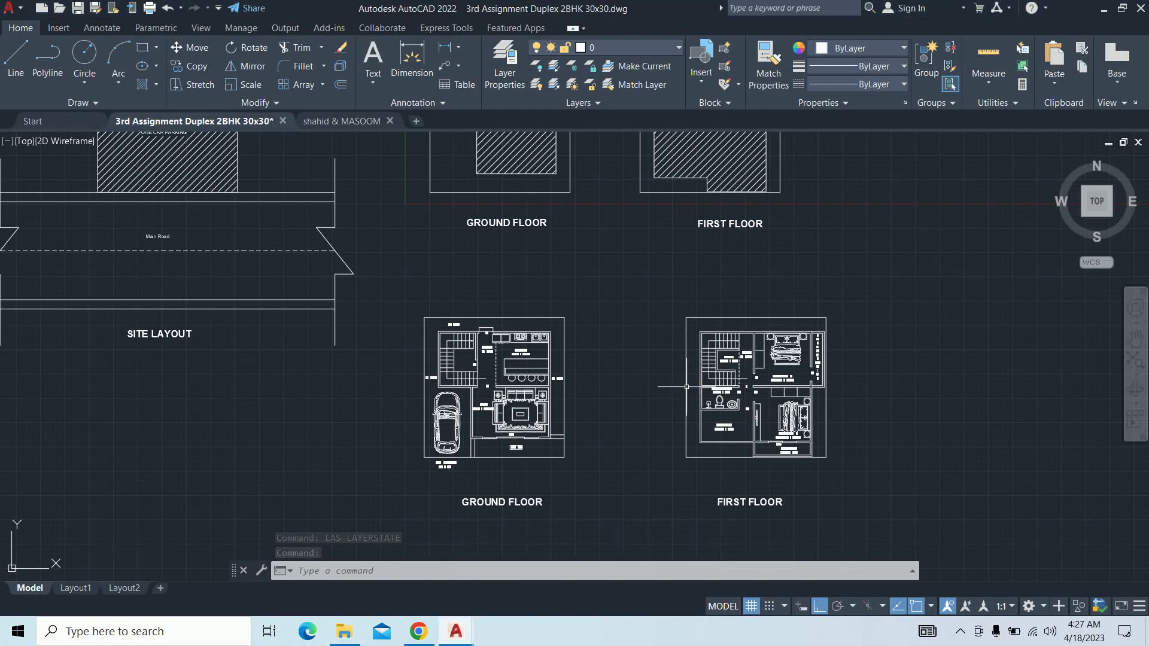
Switch to the other open multi-floor house drawing and bring its plans into view
scroll(397, 359, down, 1)
scroll(397, 359, down, 3)
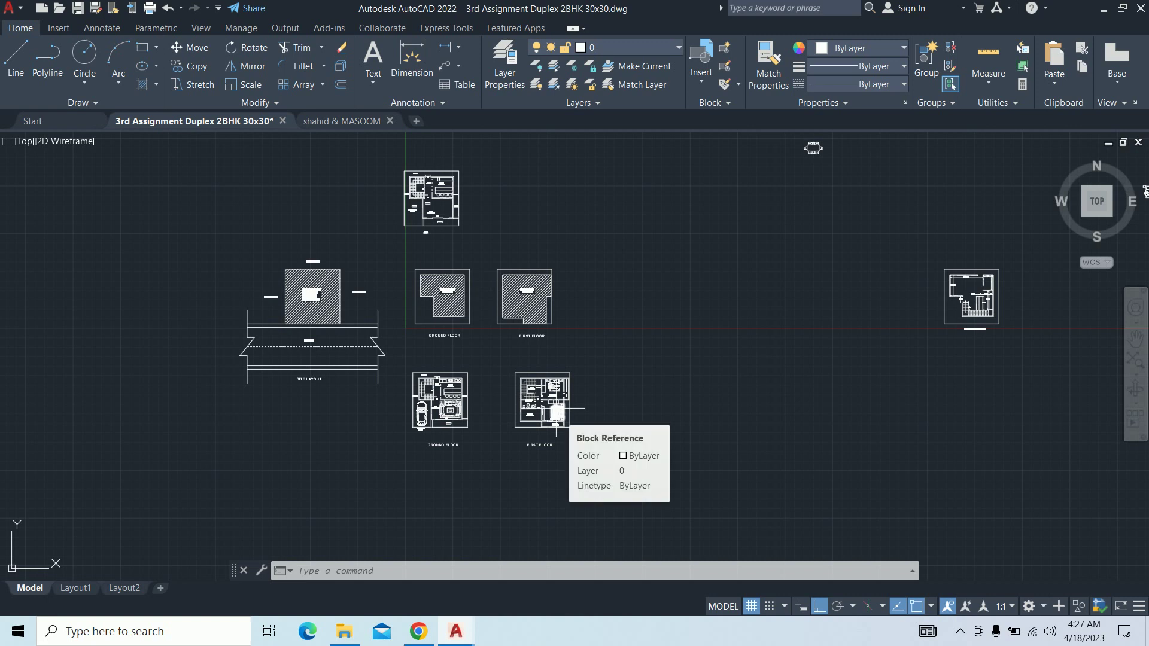
scroll(460, 400, up, 4)
middle_drag(526, 387, 533, 365)
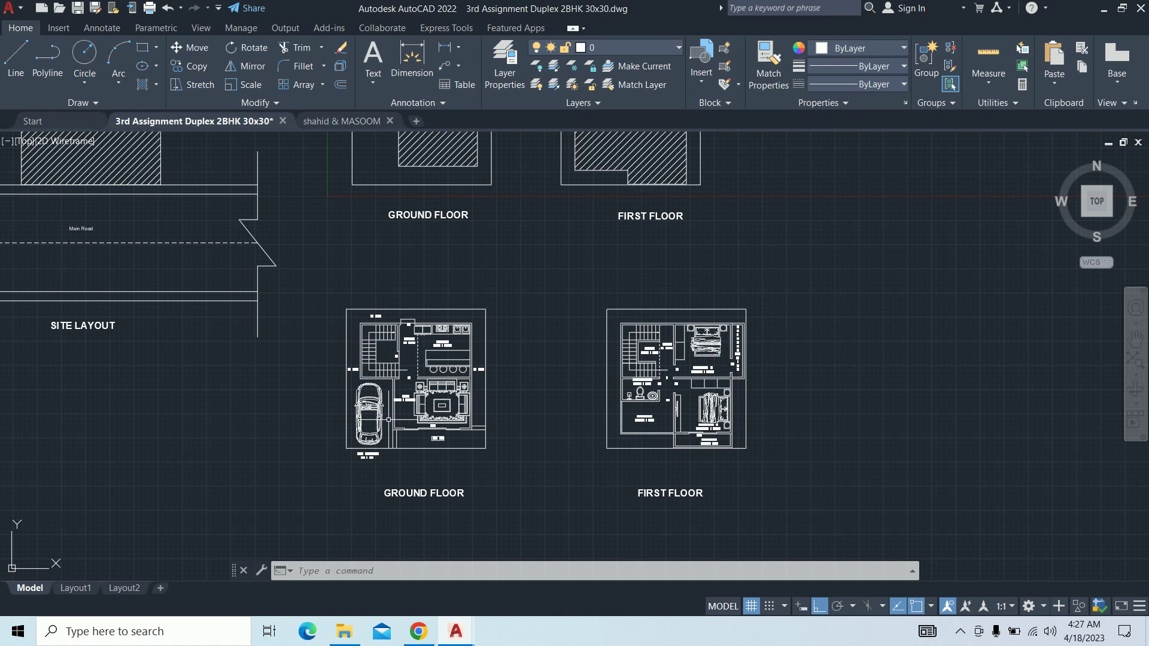
click(359, 121)
middle_drag(447, 402, 545, 376)
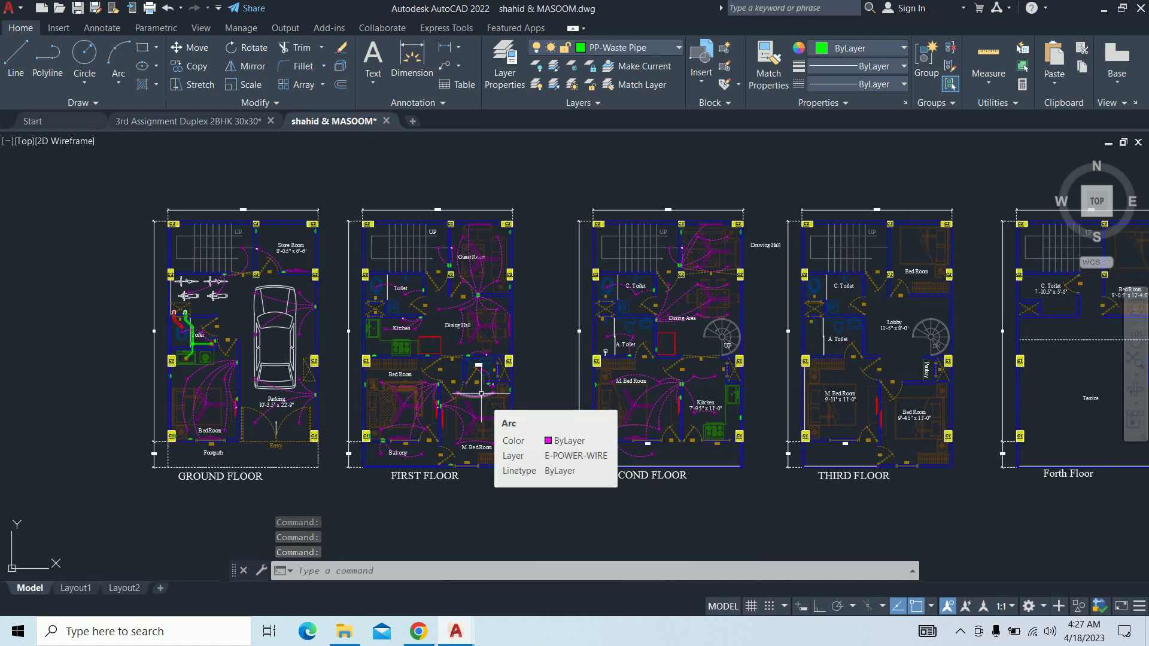
Set the model space uniform background colour to White in Options
text(OP)
key(Return)
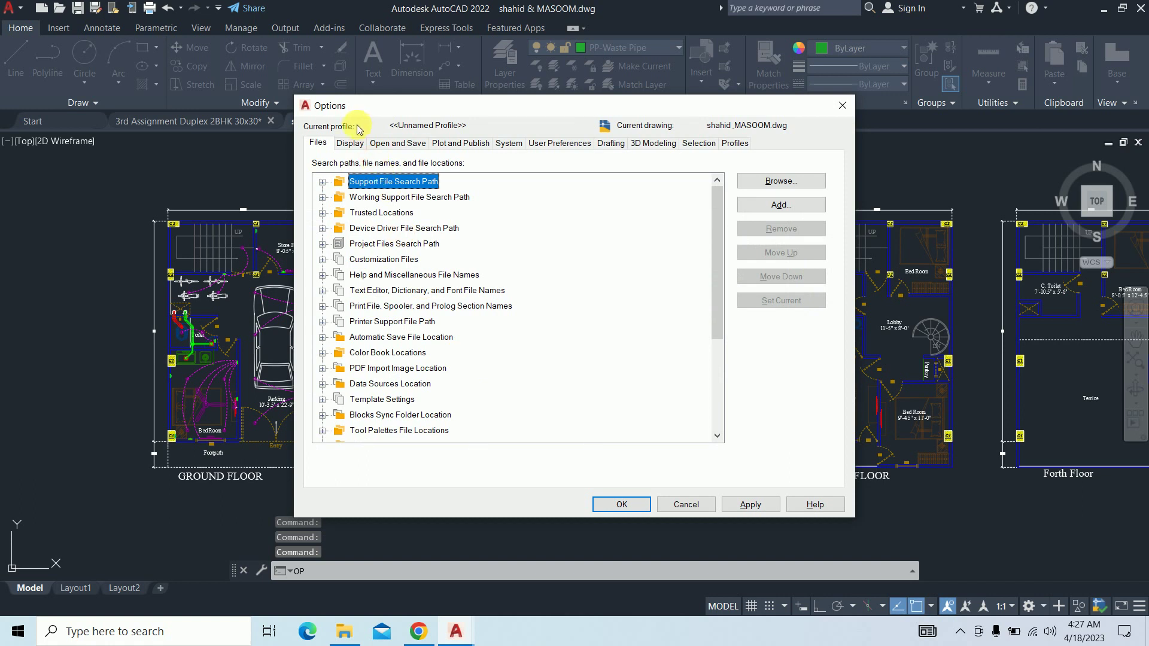
click(349, 143)
click(368, 362)
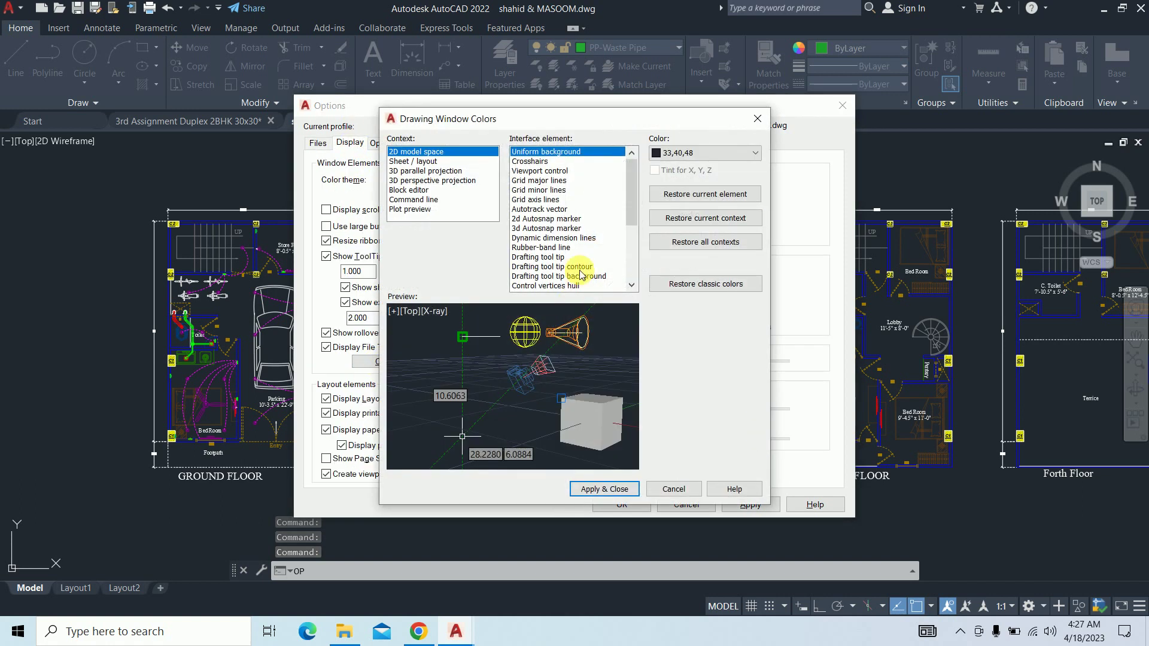
click(688, 152)
click(679, 241)
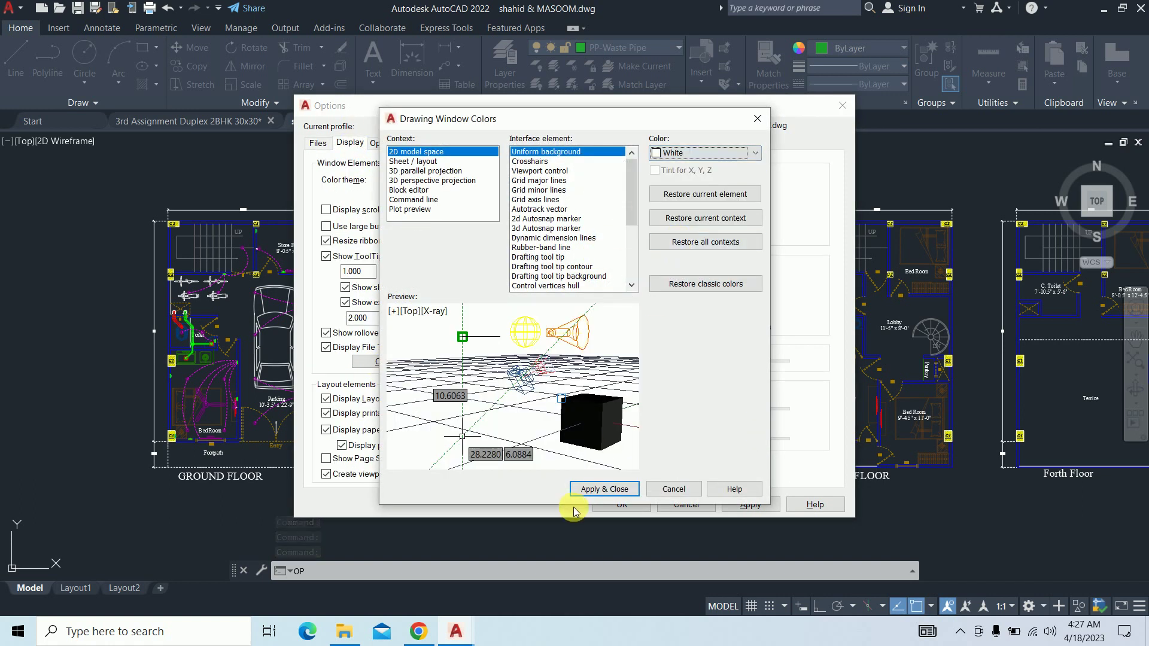
click(595, 488)
click(613, 504)
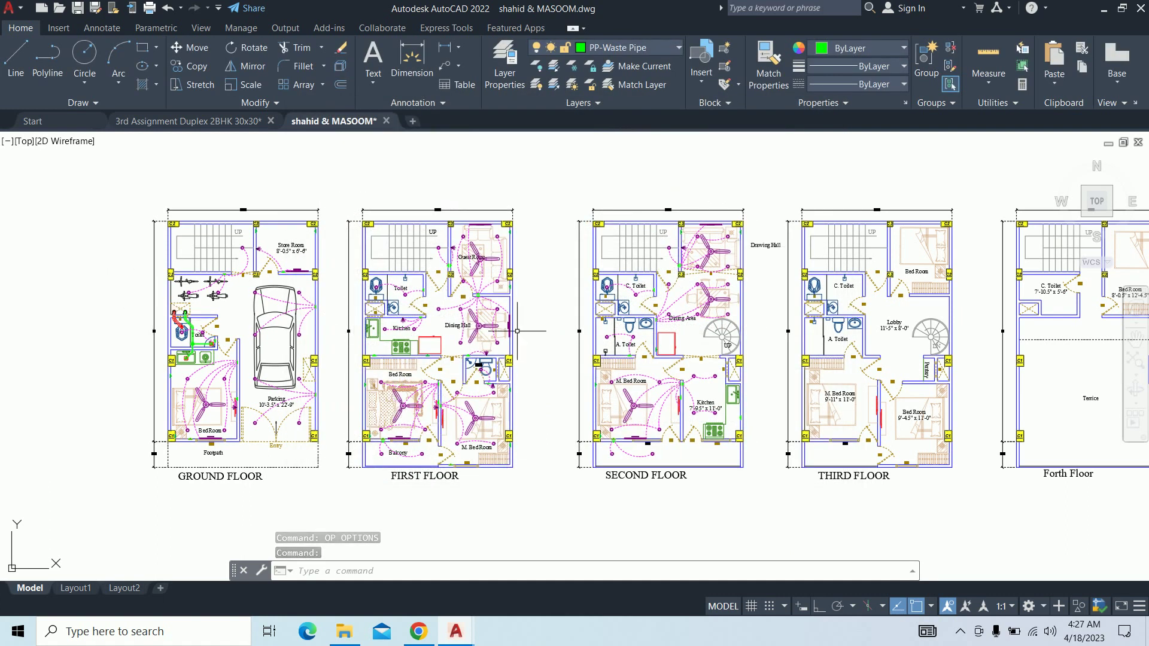
Make layer 0 the current layer
text(la)
key(Return)
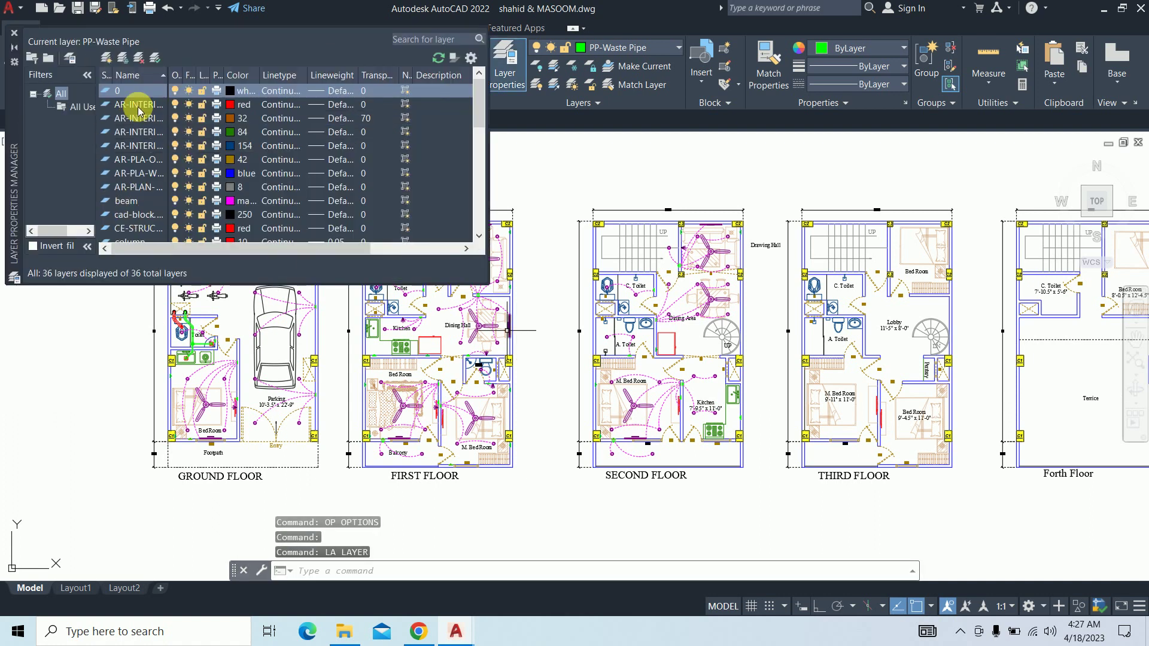
double_click(128, 91)
click(14, 33)
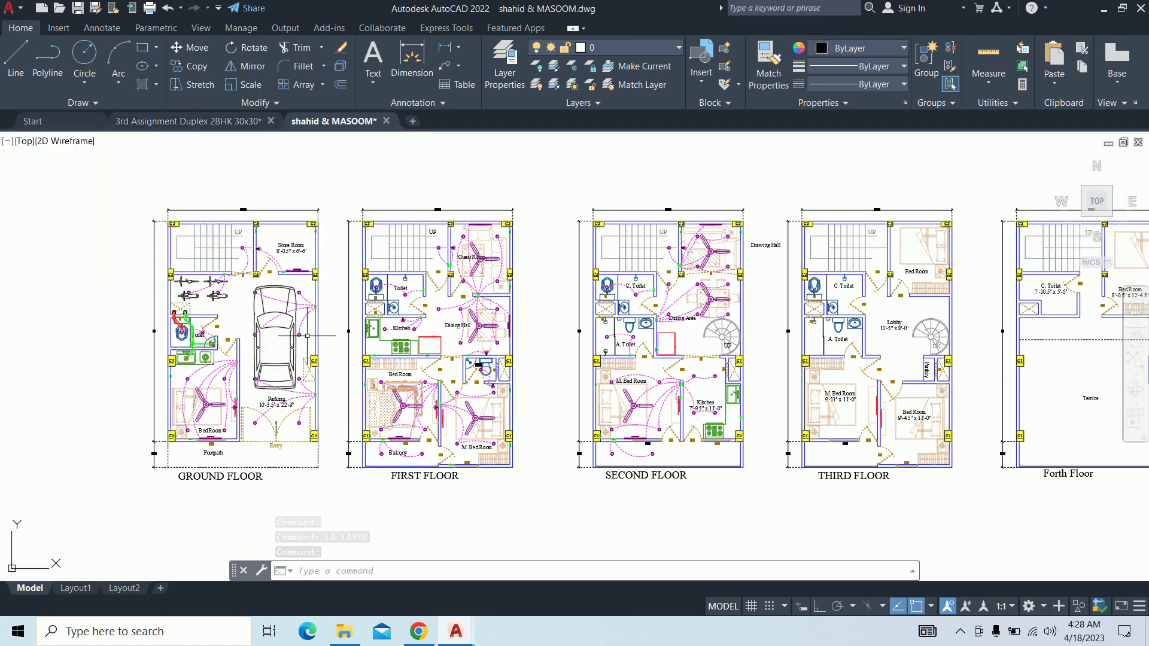
scroll(364, 333, down, 2)
Save a new named layer state and update it with the current layer settings
text(las)
key(Return)
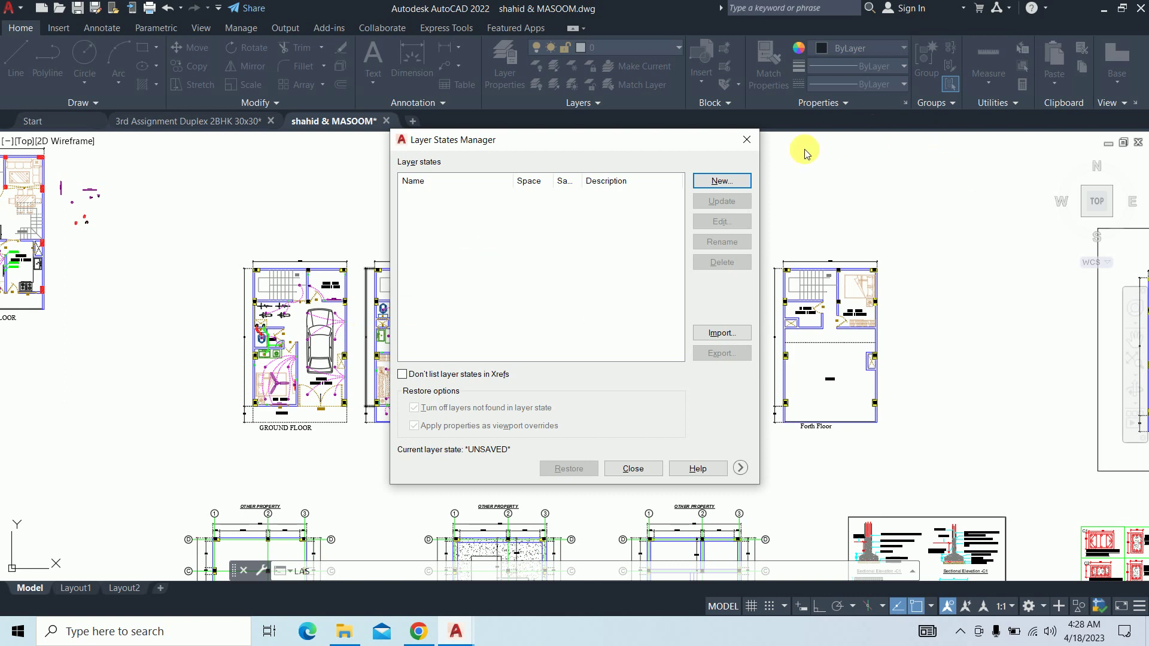
click(723, 181)
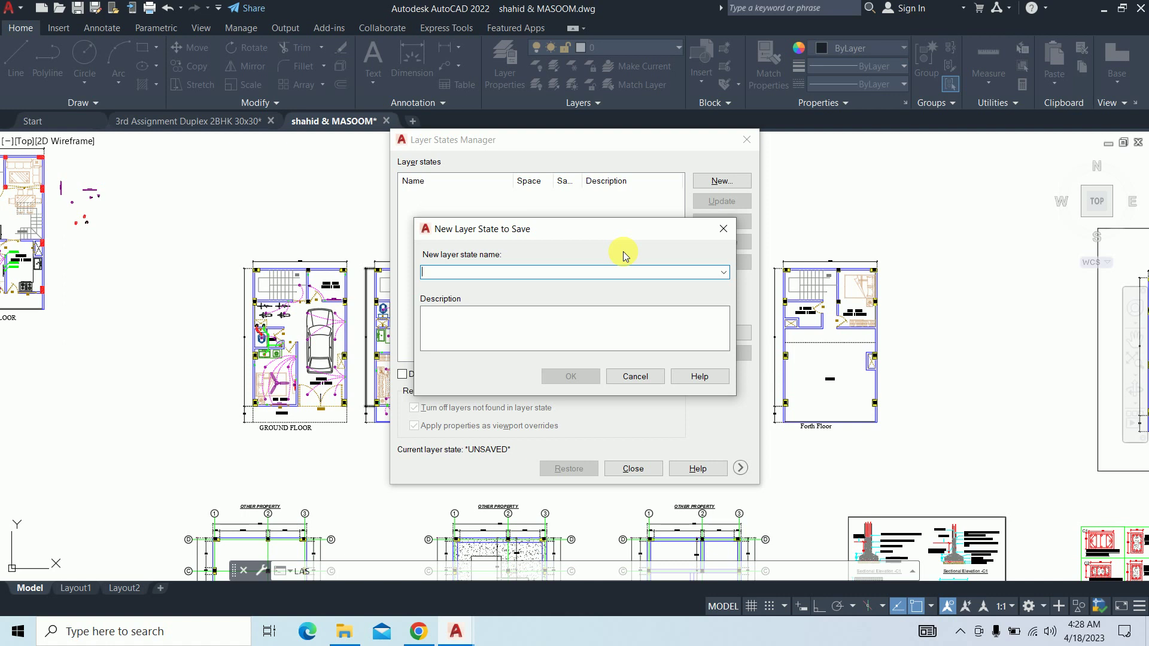
text(Aman-101)
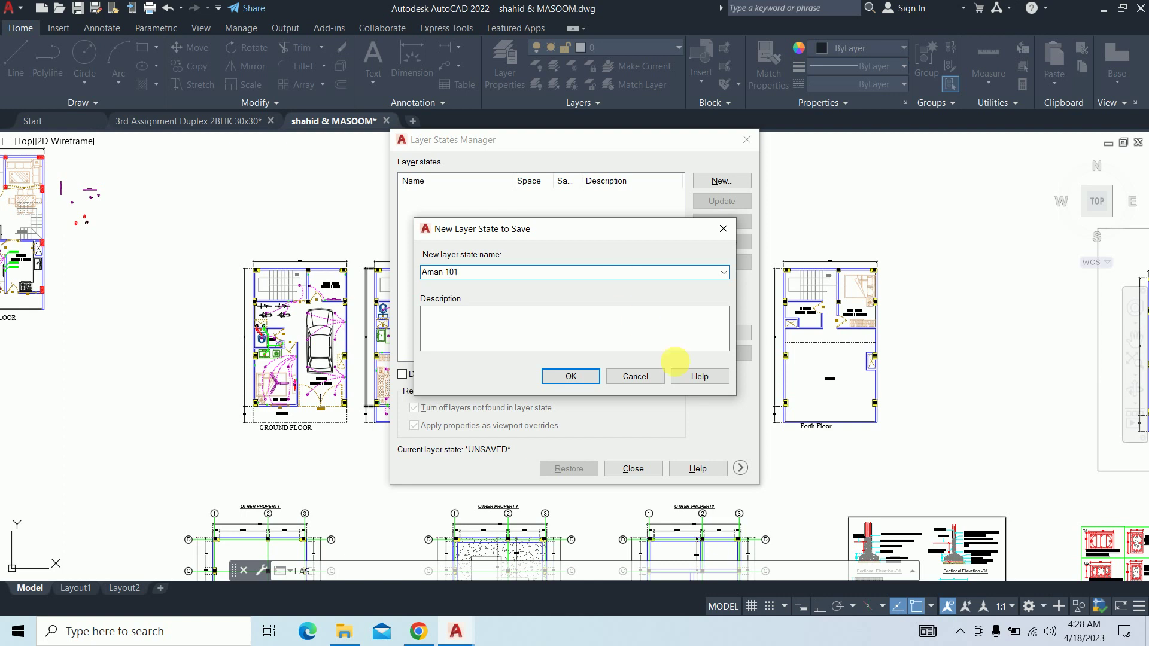
click(568, 377)
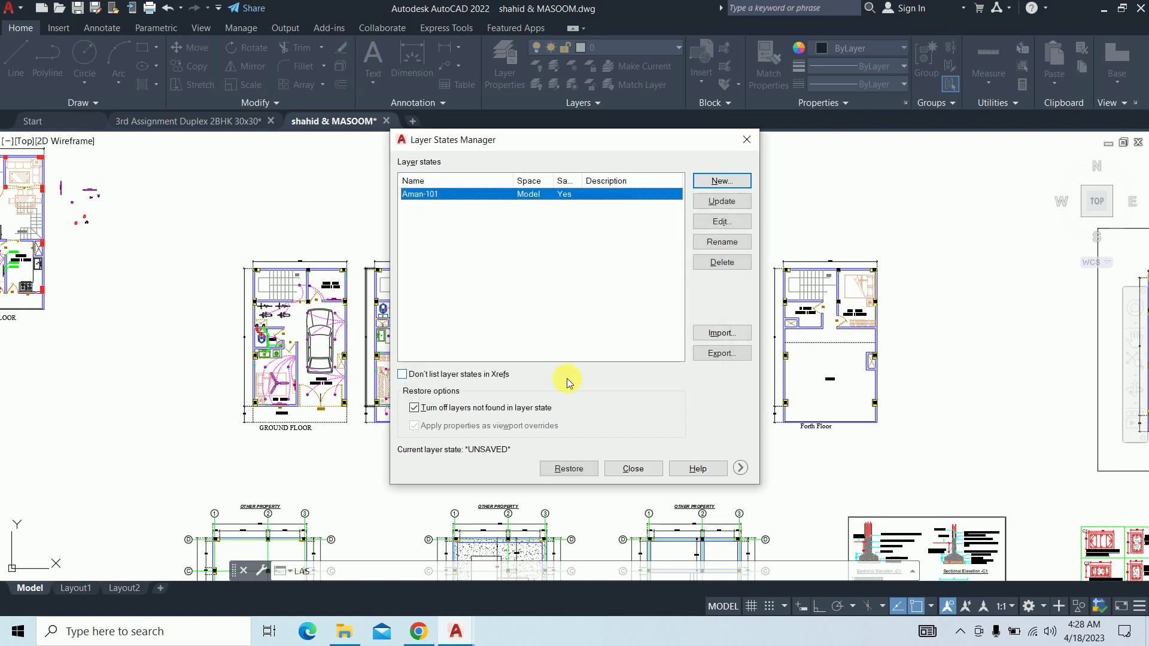
click(720, 201)
click(611, 327)
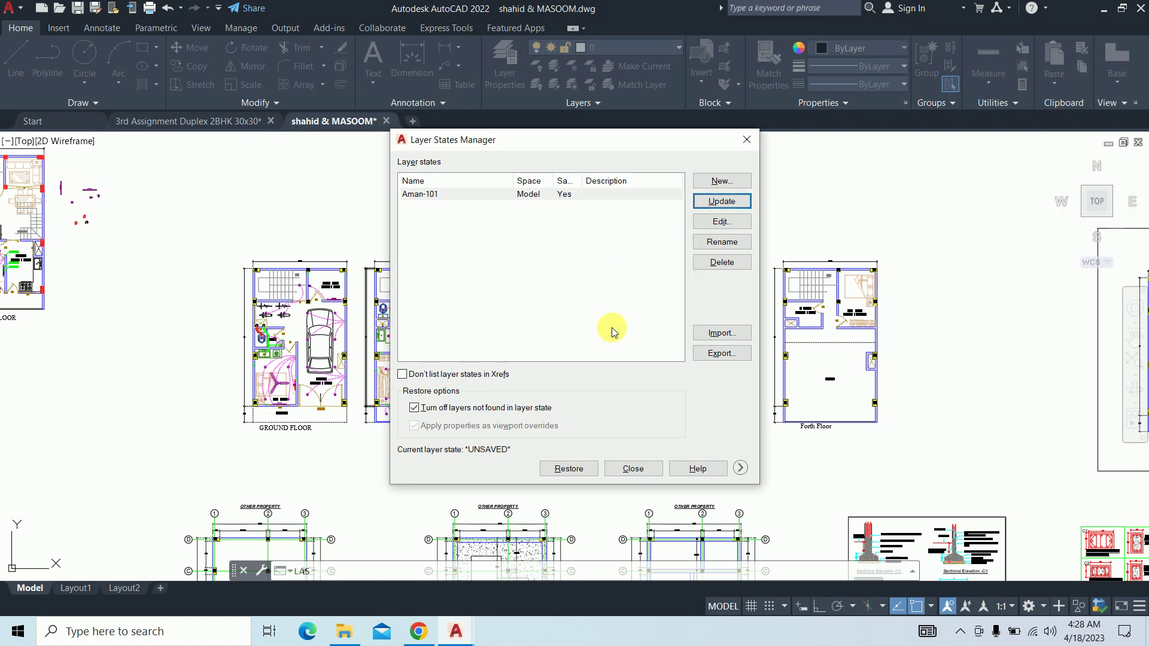
click(632, 468)
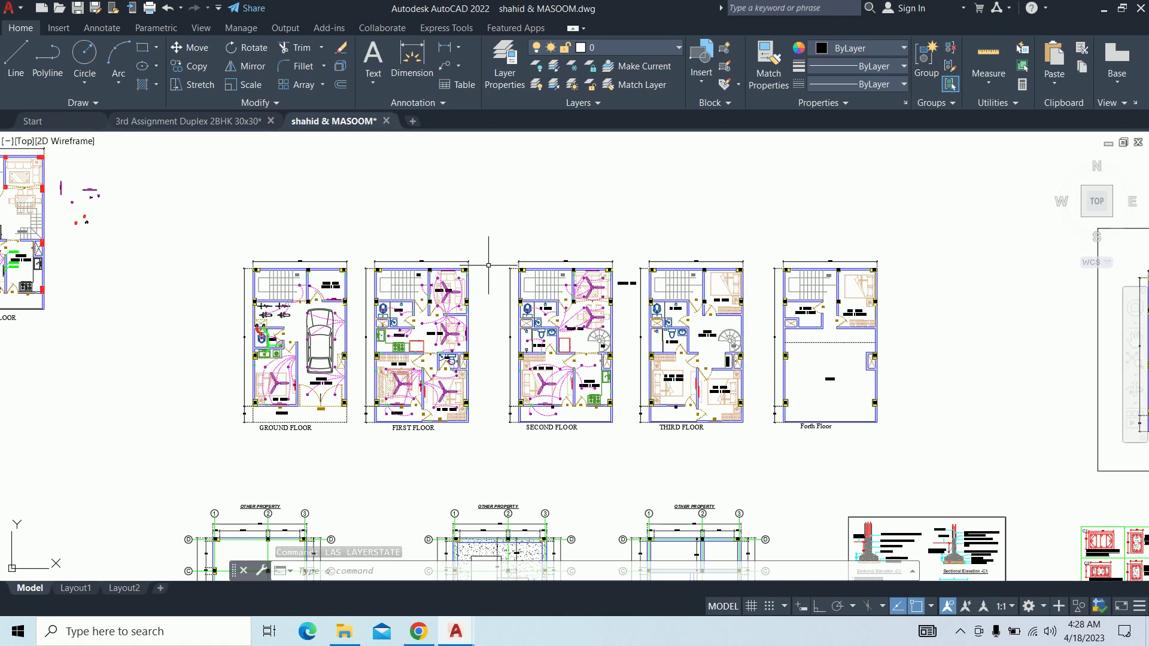
Review the layer list and nudge the floor plans slightly in view
text(la)
key(Return)
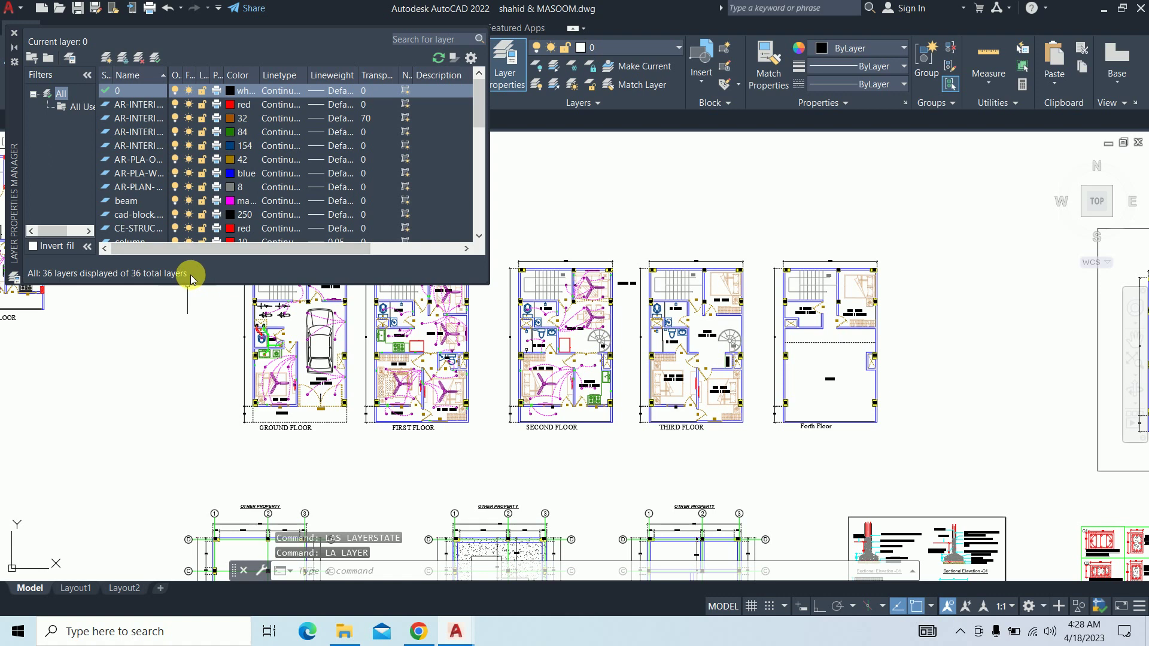
click(46, 91)
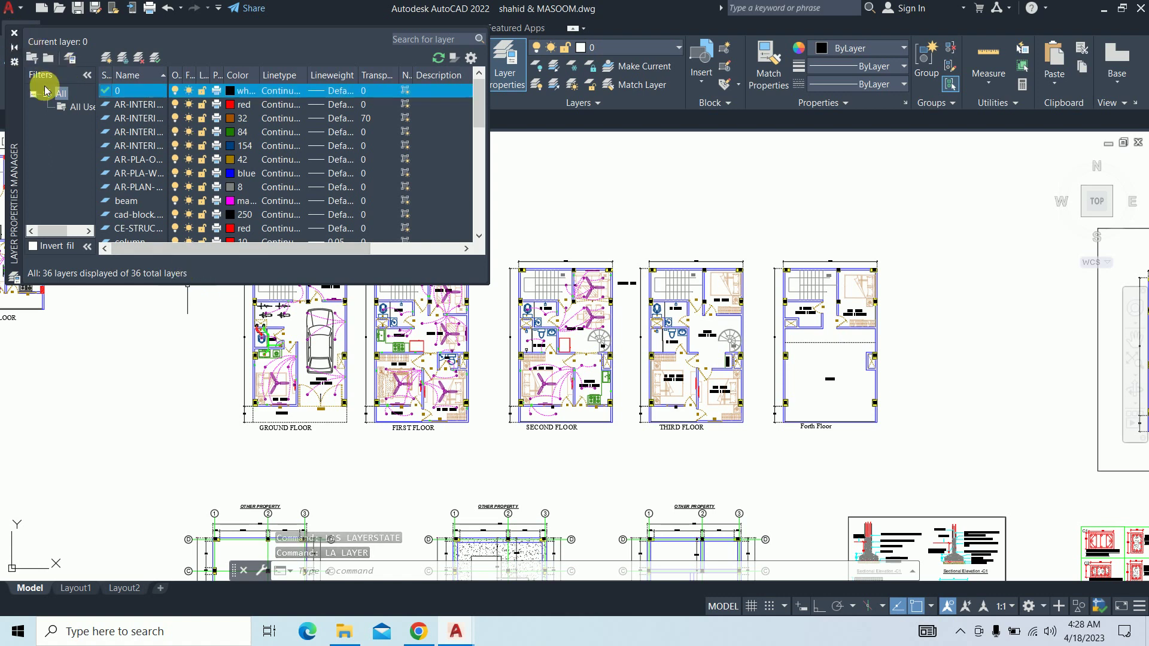
click(14, 33)
middle_drag(440, 254, 455, 261)
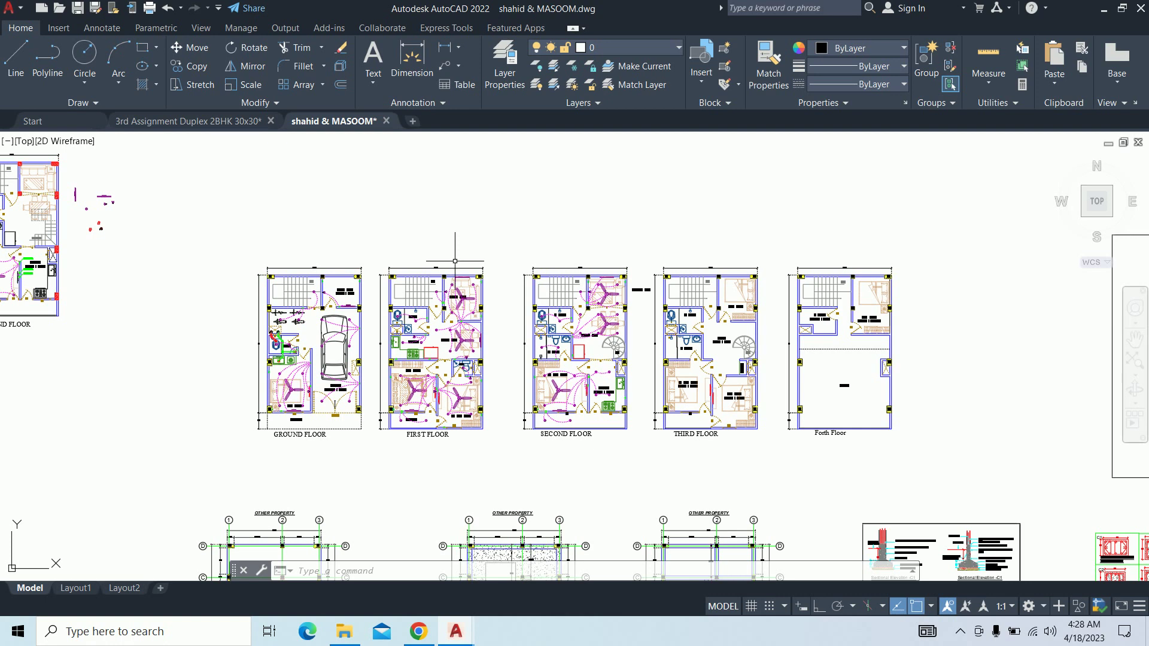
text(la)
key(Return)
text(s)
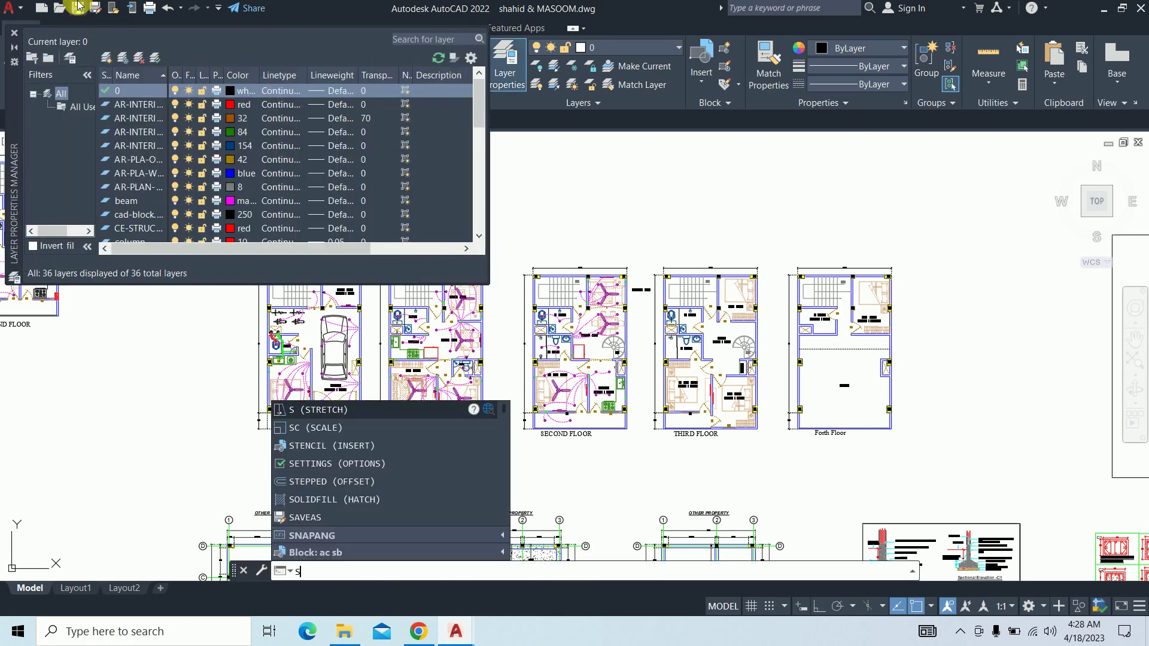
click(14, 33)
key(Escape)
Export the layer state from the Layer States Manager to a .las file on the Desktop
text(la)
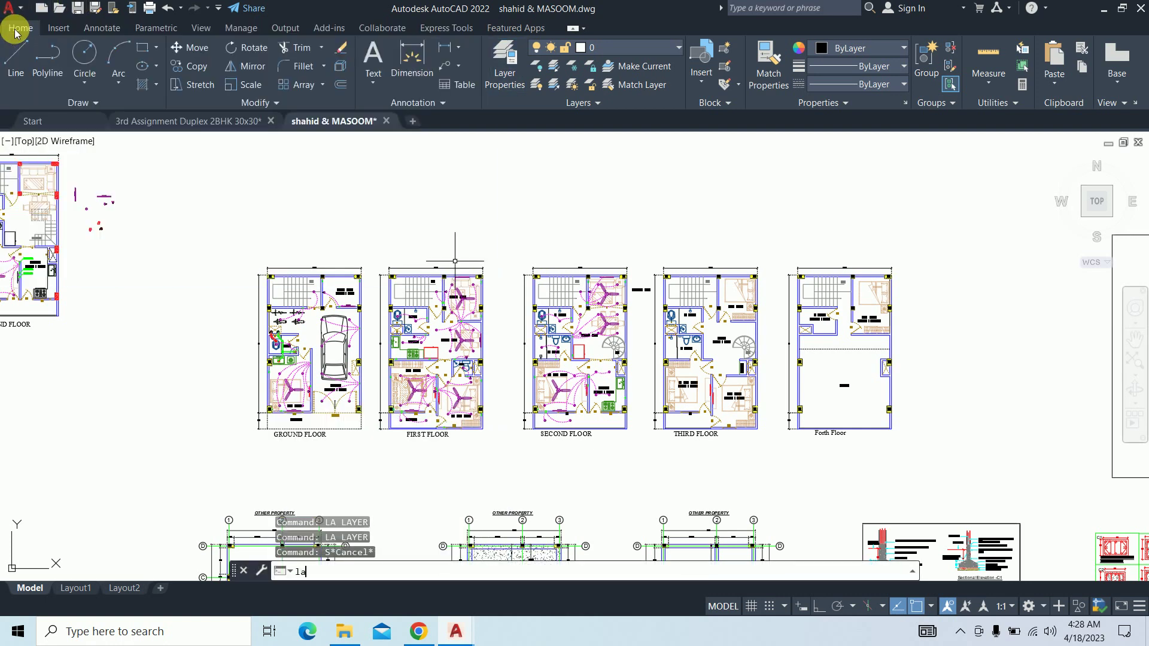
text(s)
key(Return)
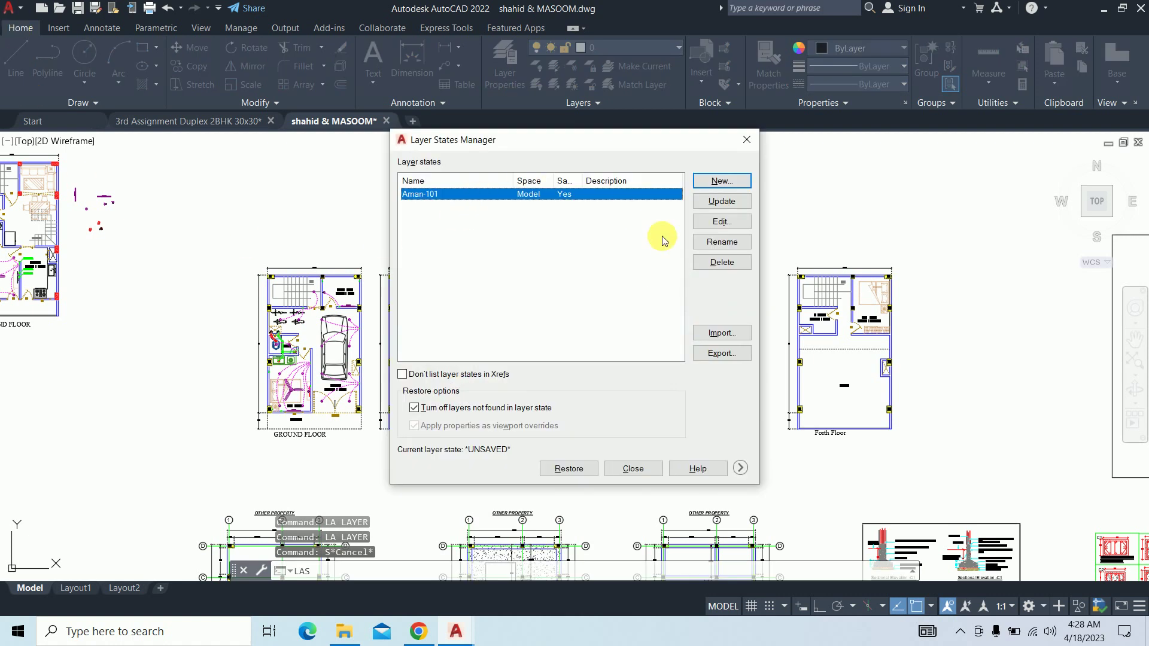
click(740, 357)
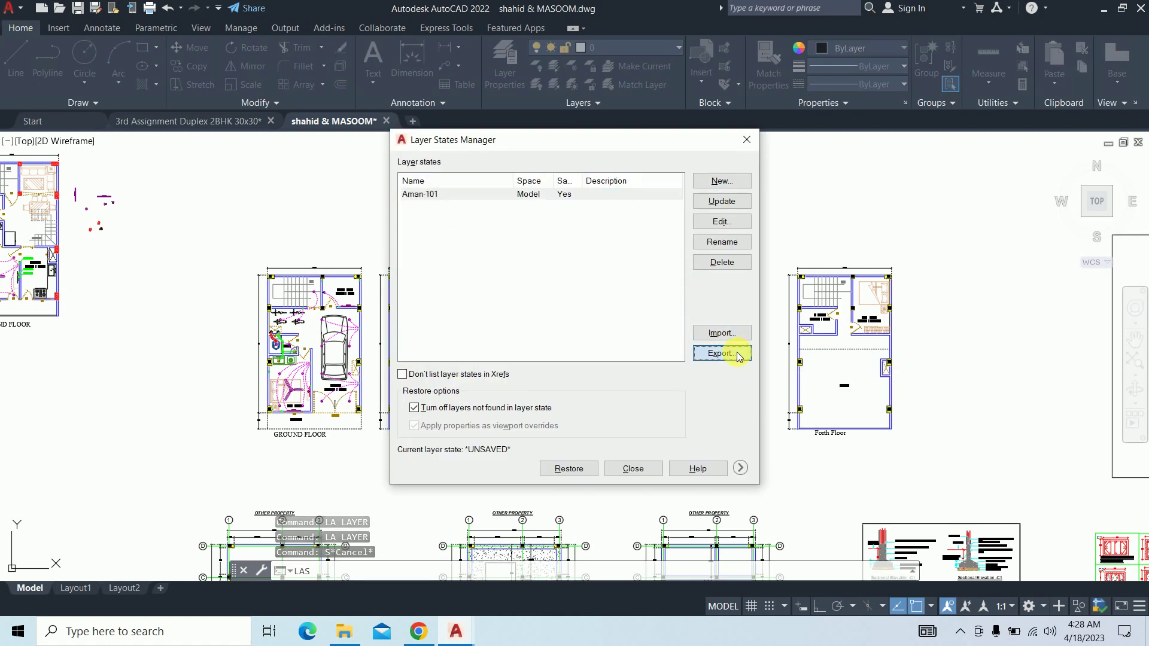
click(347, 280)
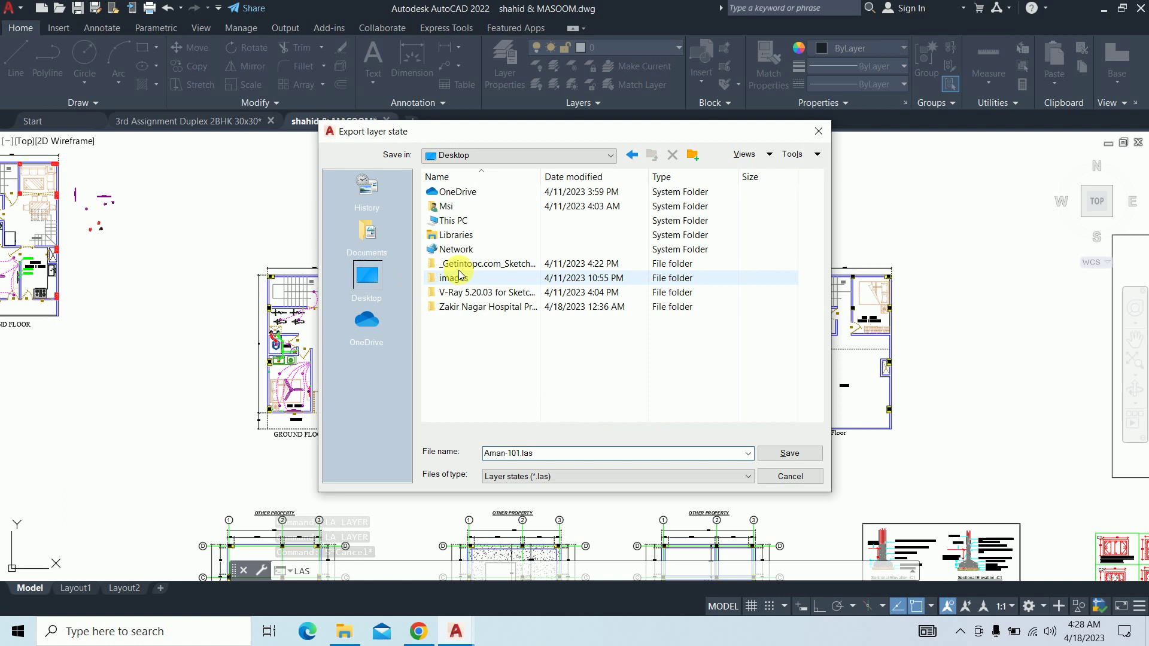
click(767, 455)
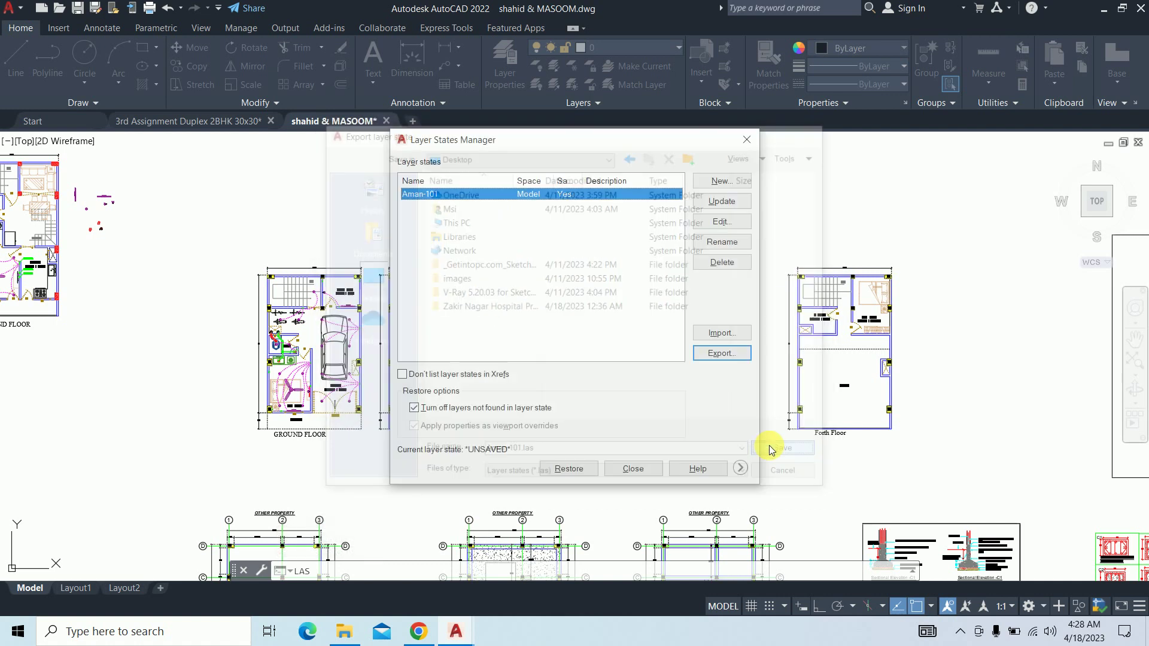
click(618, 471)
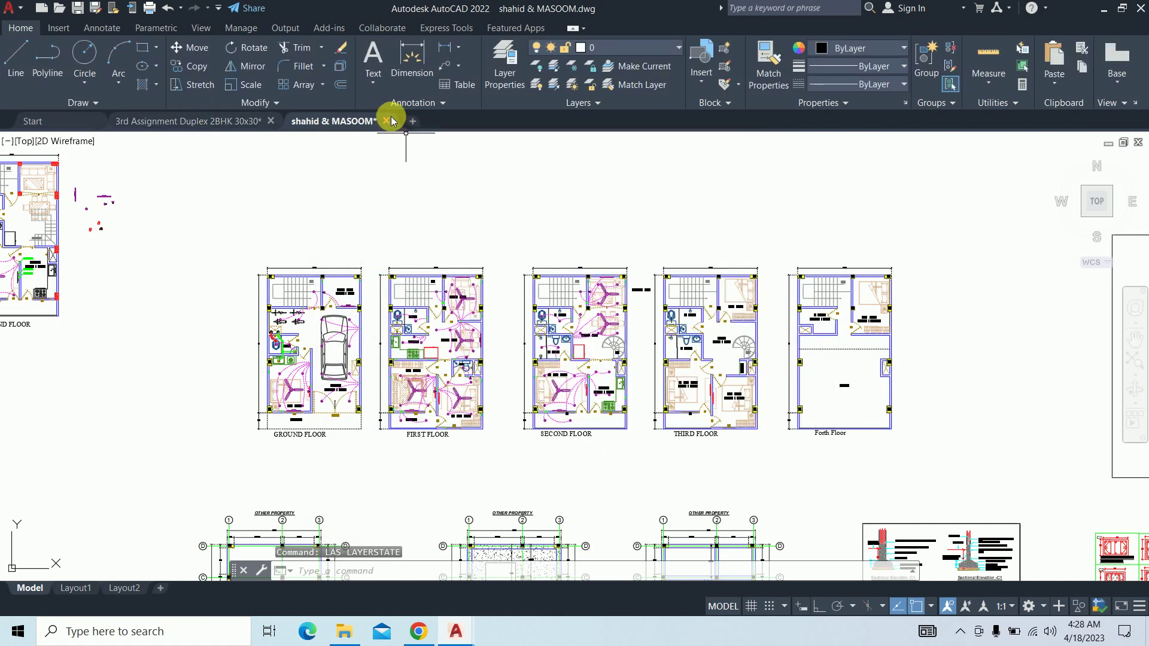
Close the multi-floor house drawing without saving and turn off the duplex drawing's grid
click(385, 120)
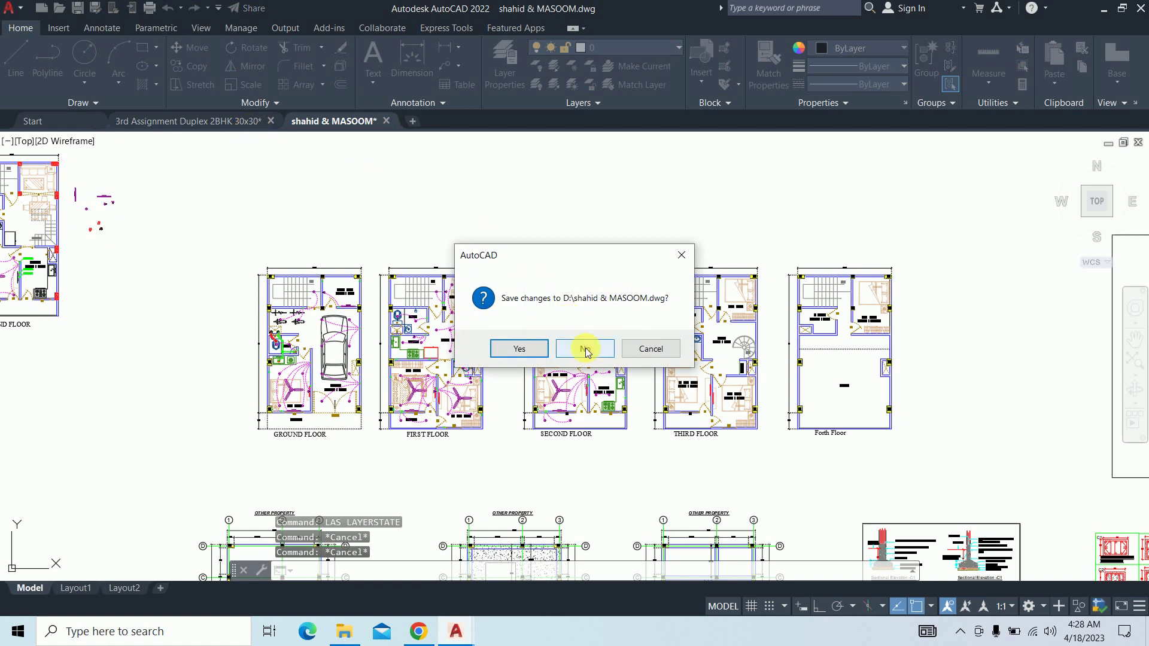
click(586, 352)
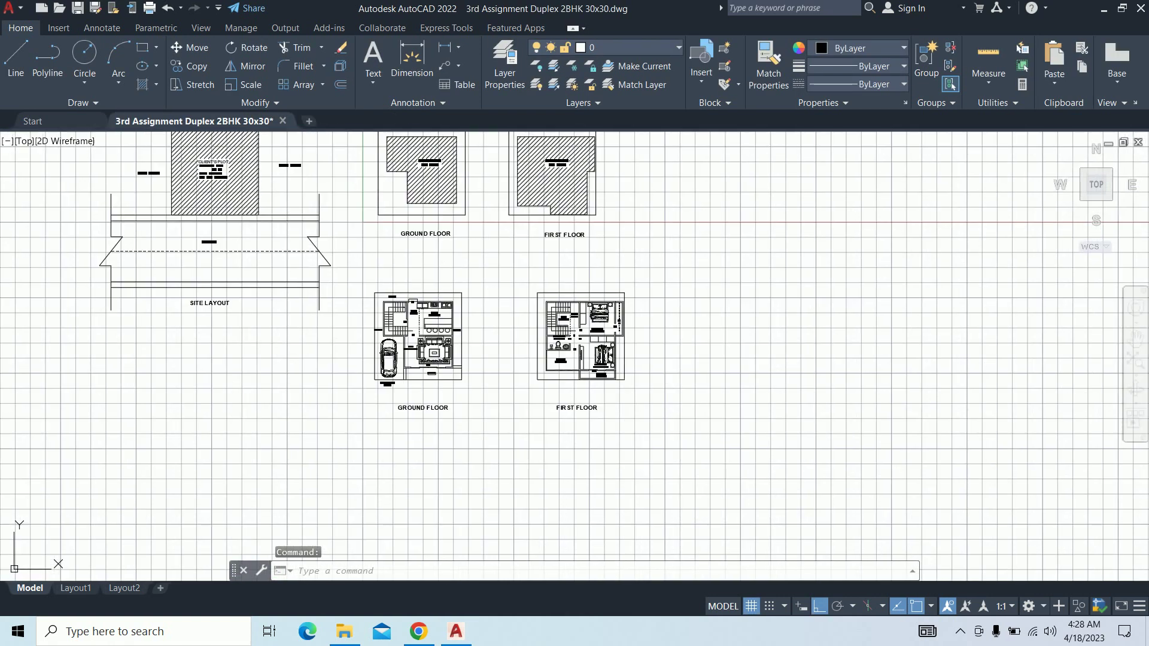
click(751, 606)
scroll(547, 379, up, 2)
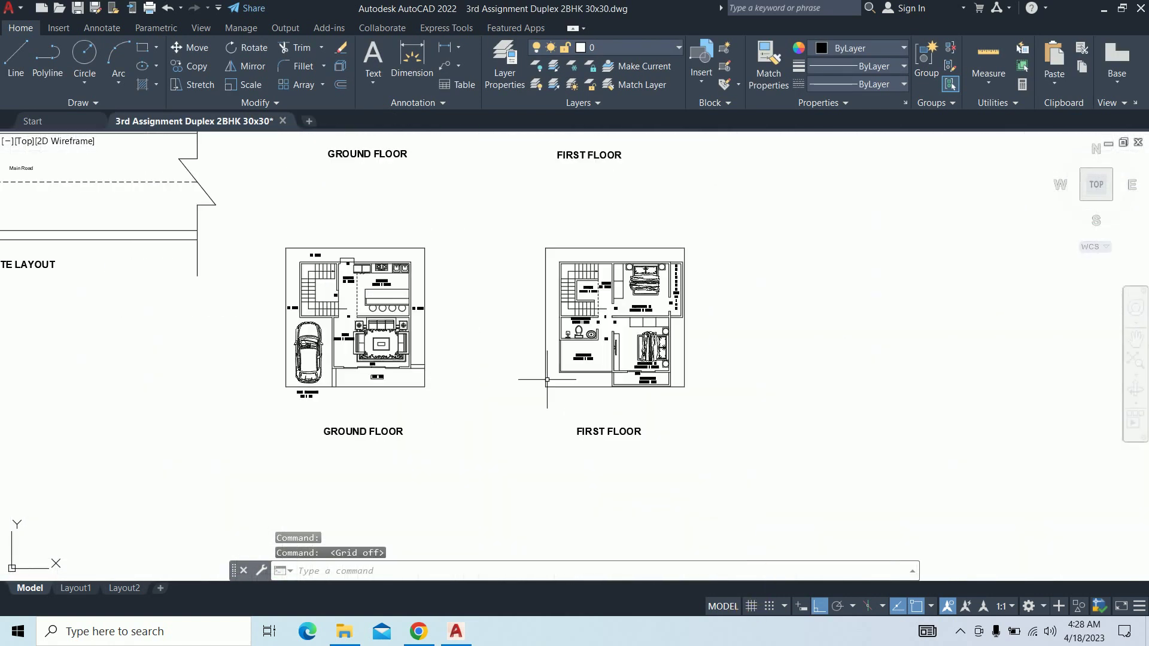
middle_drag(506, 383, 528, 393)
Check the layer list, then run PURGE to list unused named items
text(LA)
key(Return)
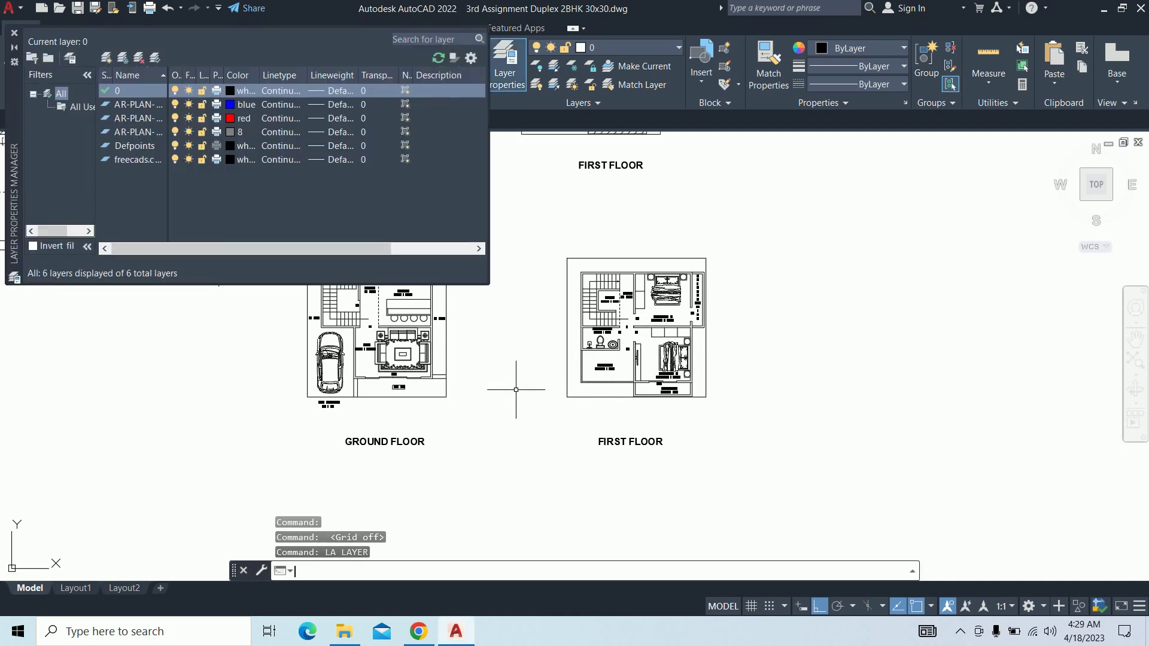
click(10, 28)
text(puer)
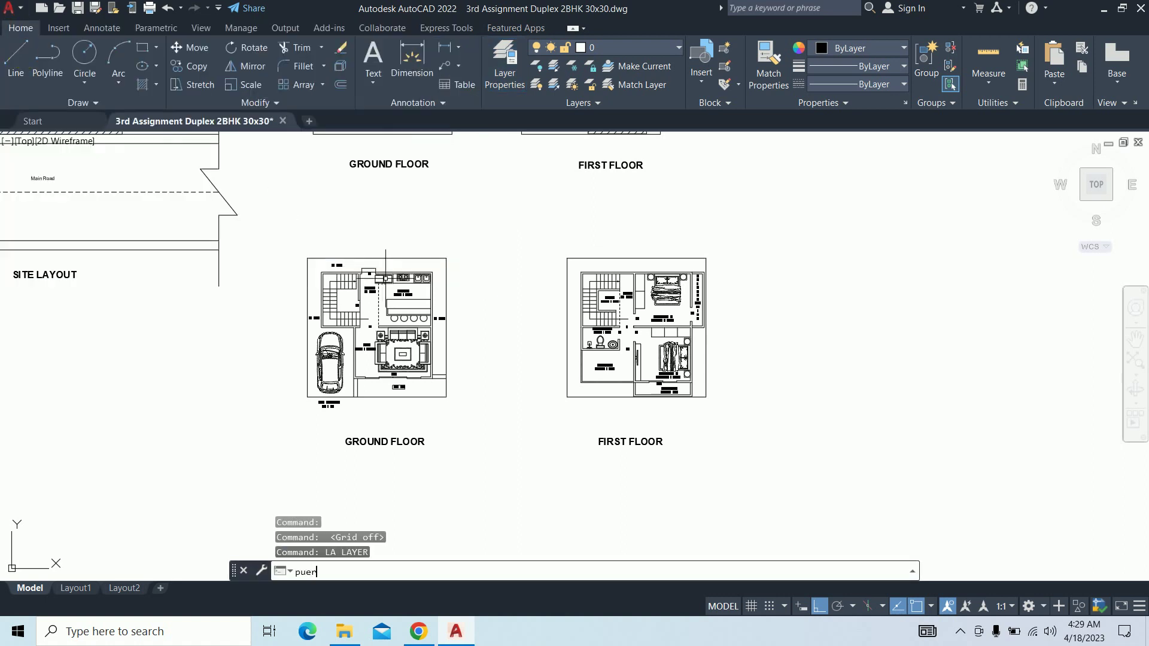
key(BackSpace)
key(BackSpace)
text(ge)
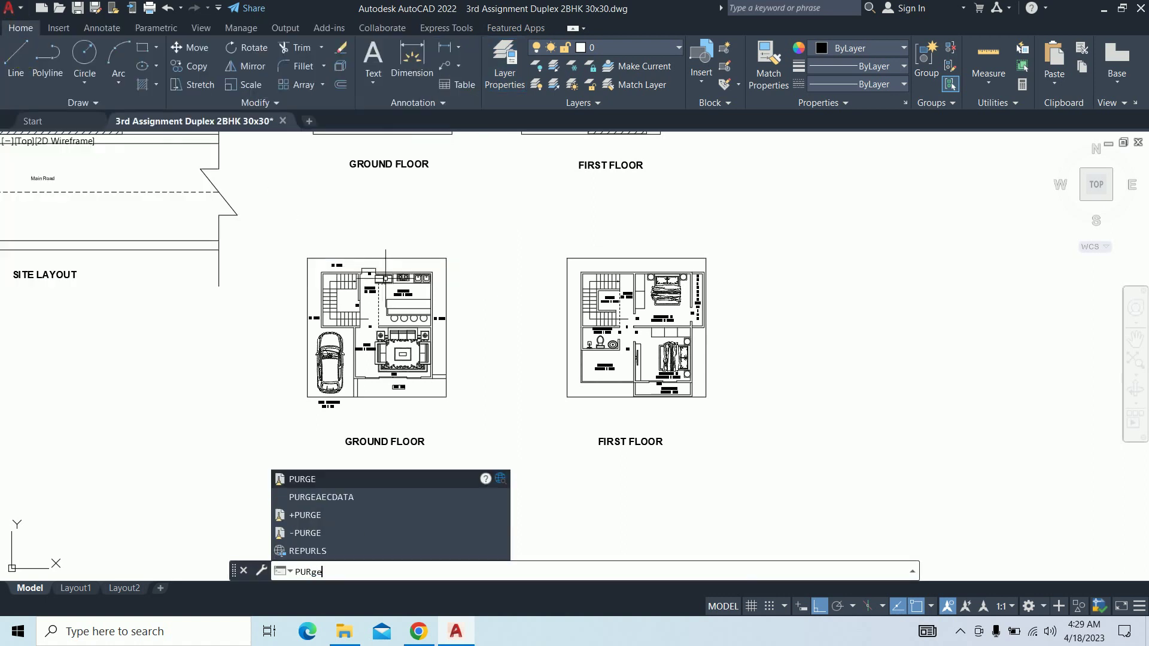
key(Return)
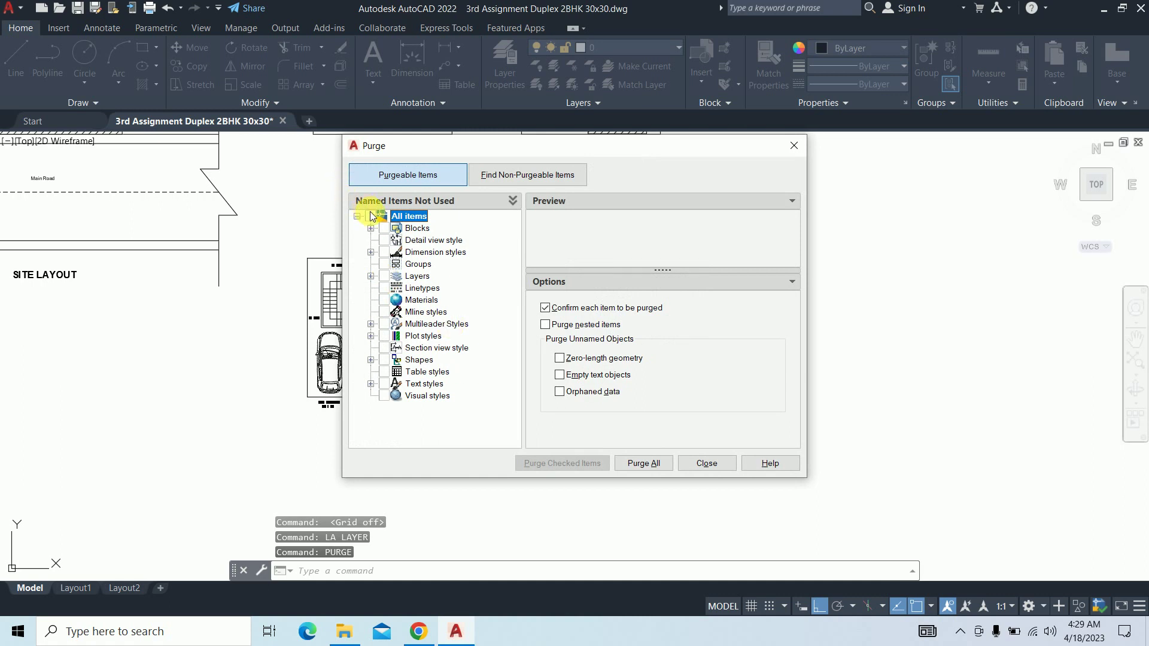
Purge all checked unused items, including the leftover Faucet block
click(370, 216)
click(577, 465)
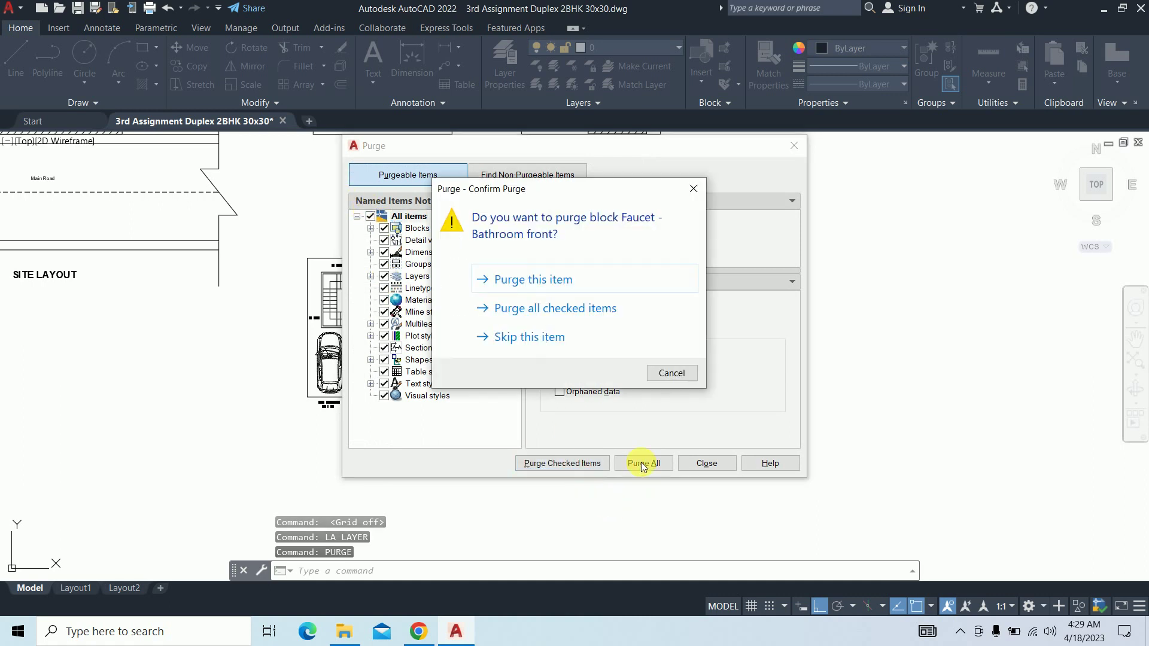
click(551, 325)
click(542, 310)
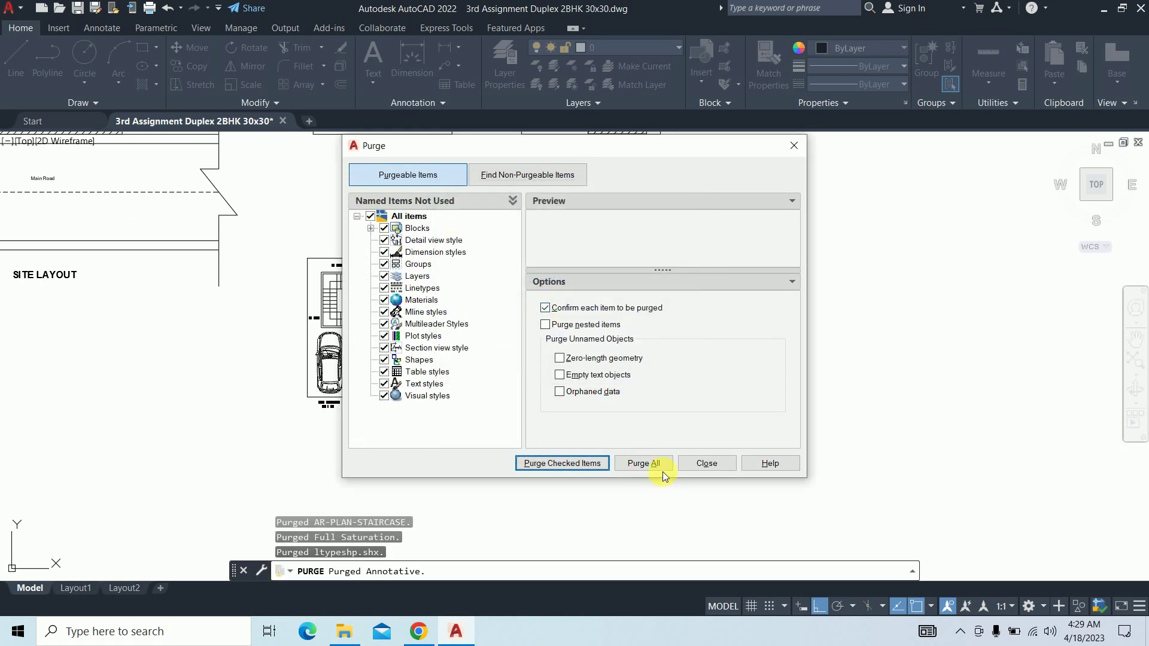
click(655, 466)
click(538, 323)
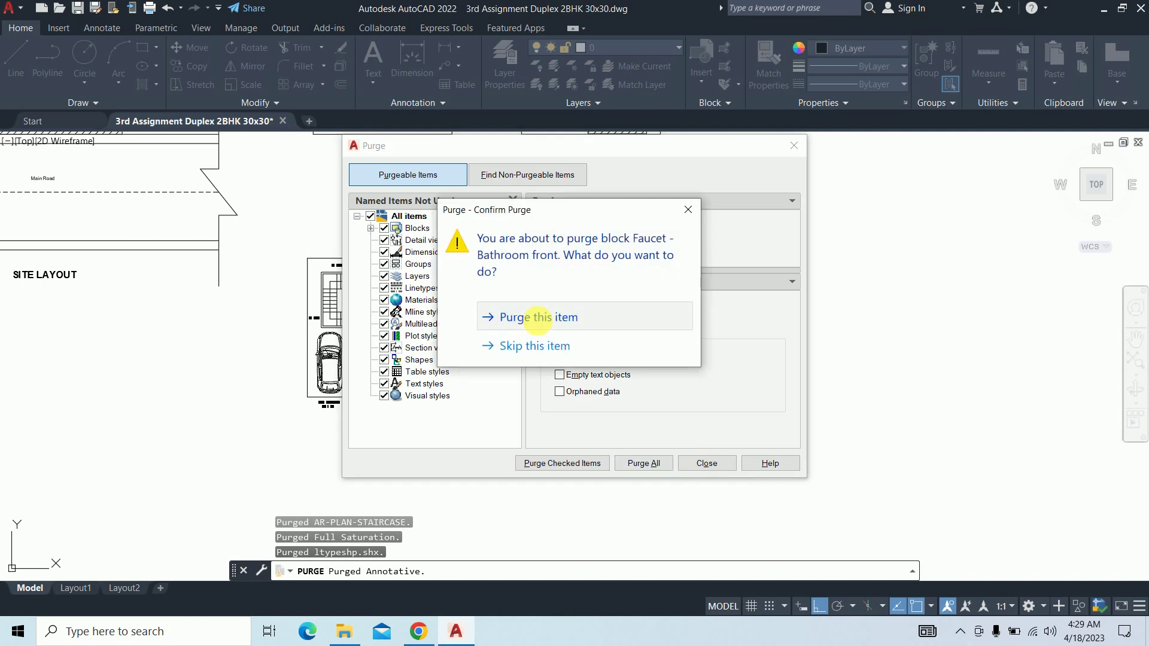
click(701, 464)
Verify in the layer list that only layers 0, Defpoints and freecads.com remain
key(Escape)
middle_drag(481, 375, 490, 395)
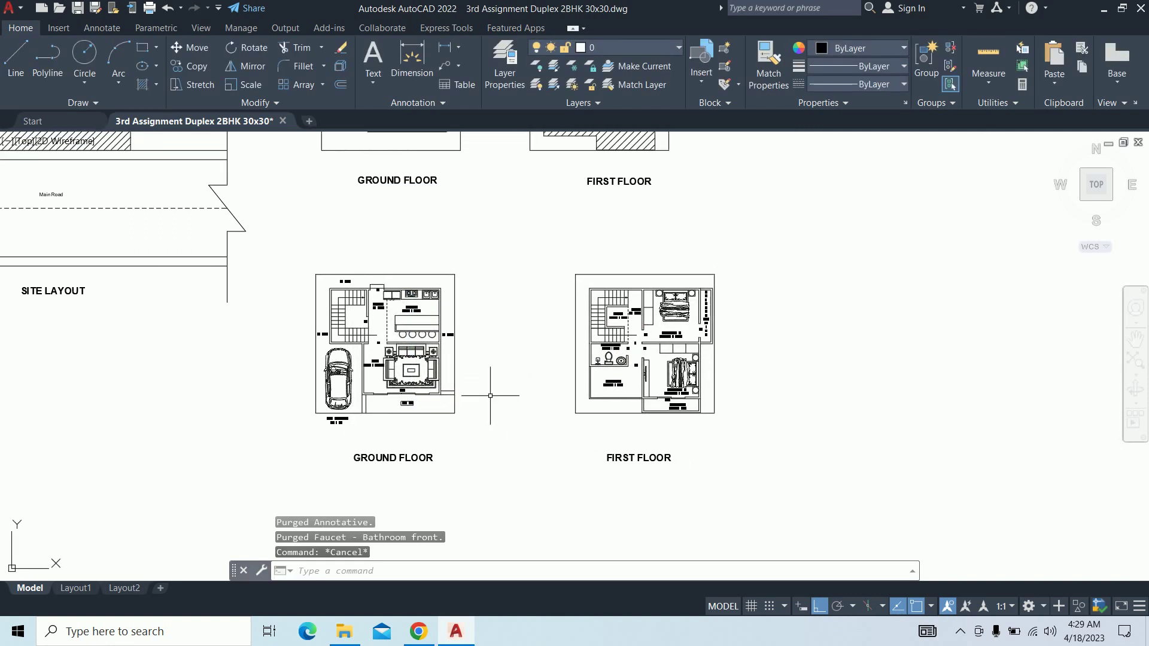
key(Return)
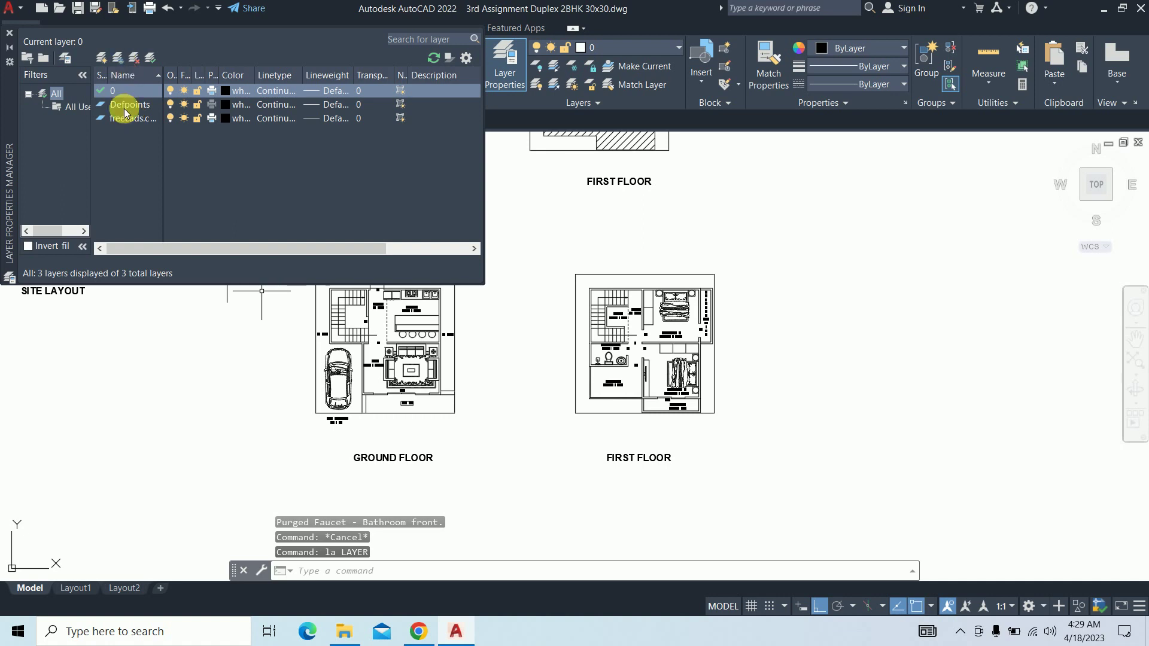
drag(168, 71, 193, 72)
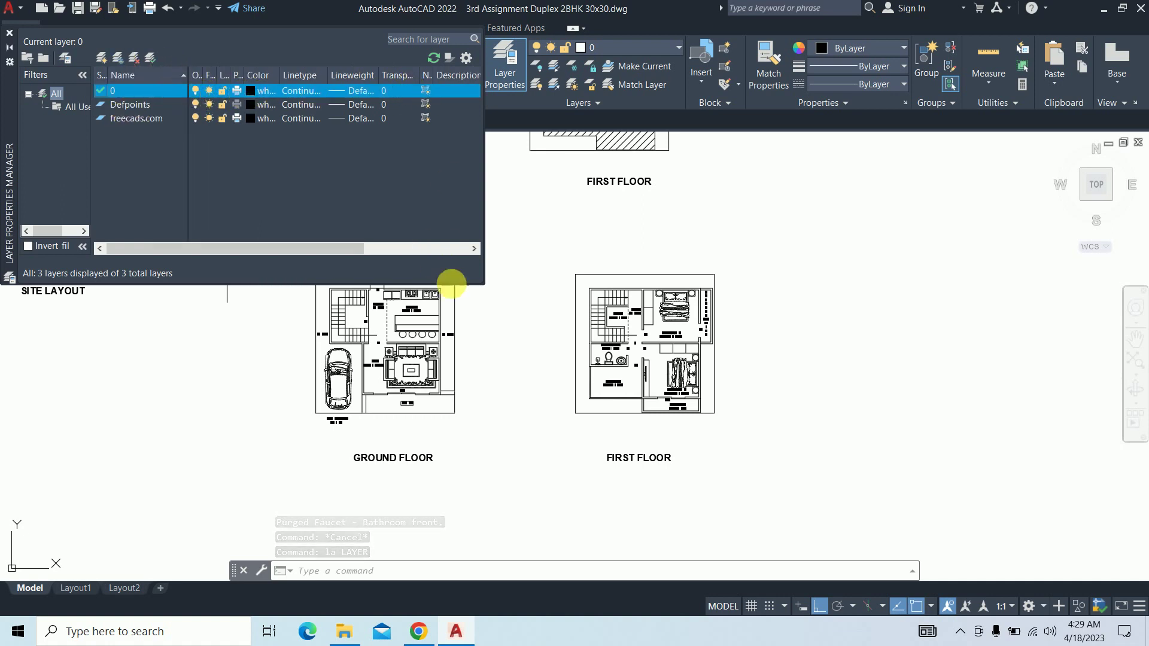
drag(487, 290, 589, 309)
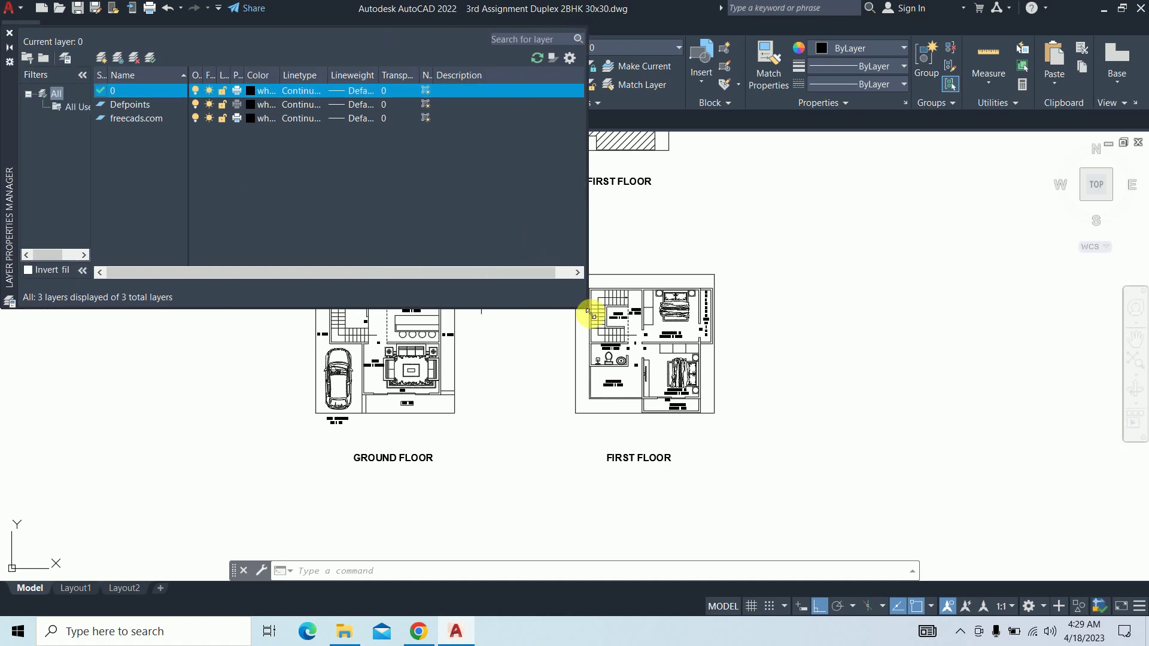
drag(204, 72, 323, 74)
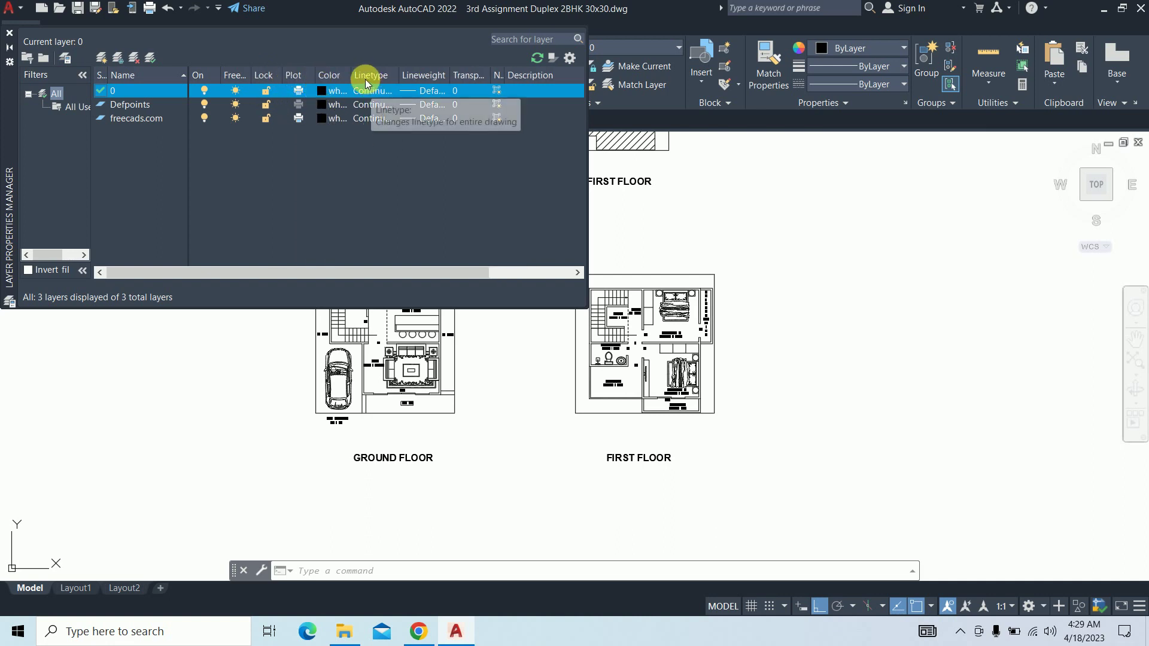
click(9, 33)
middle_drag(110, 193, 264, 262)
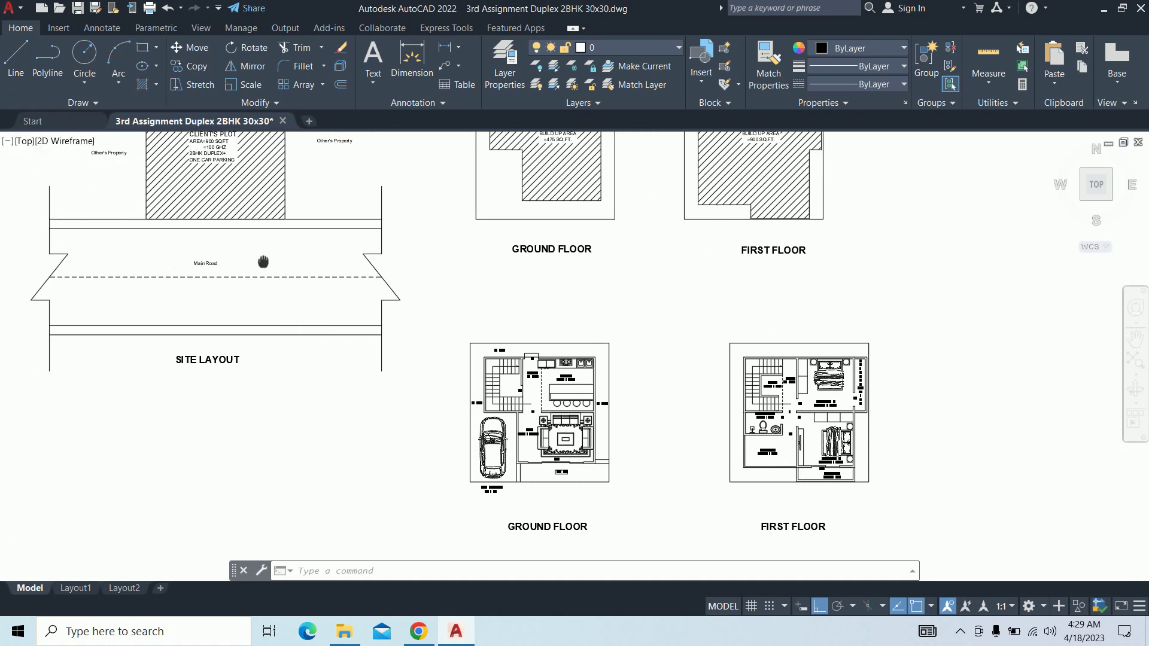
Import the Desktop .las layer state file, restore it, and check the 37 layers
text(LAS)
key(Return)
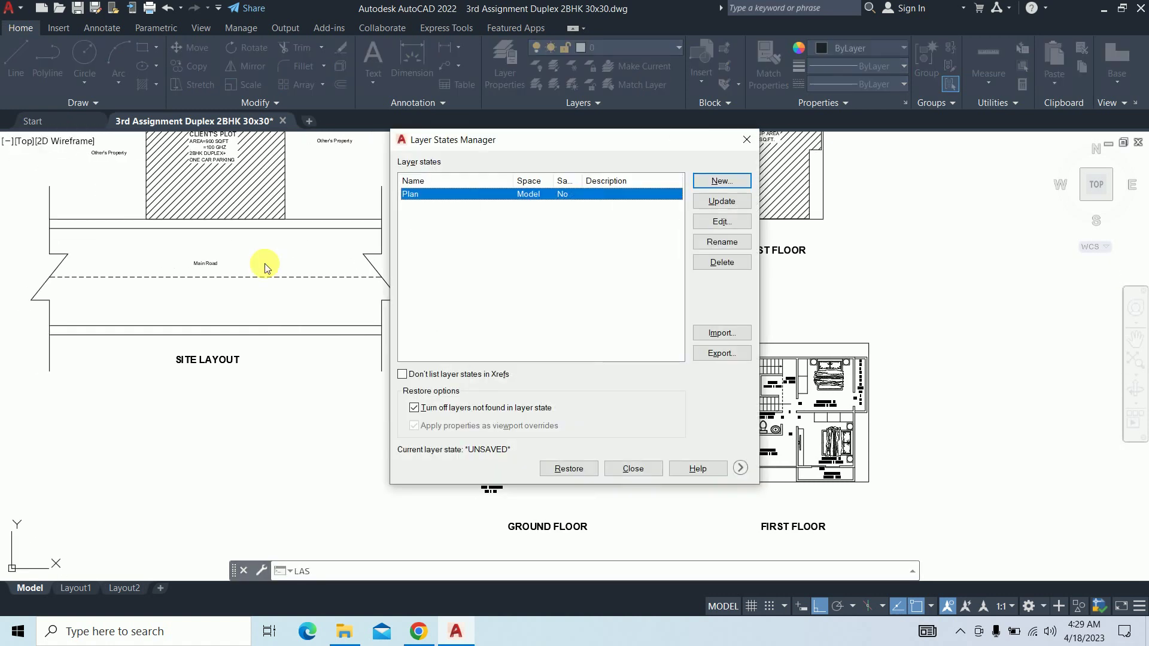
click(724, 334)
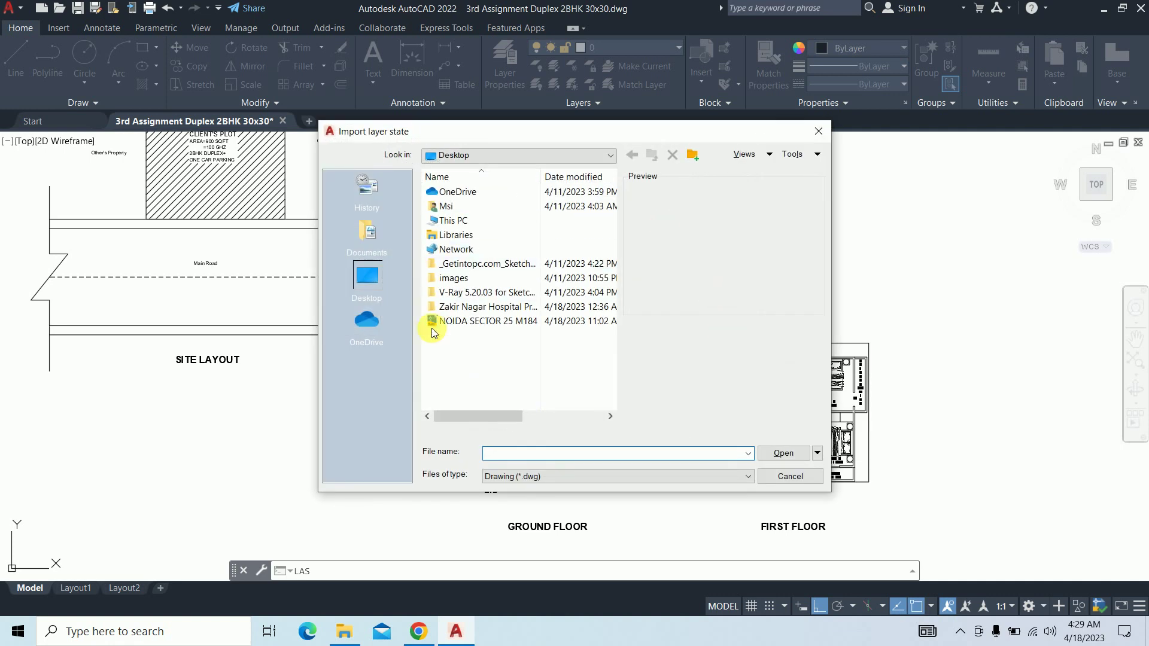
click(529, 477)
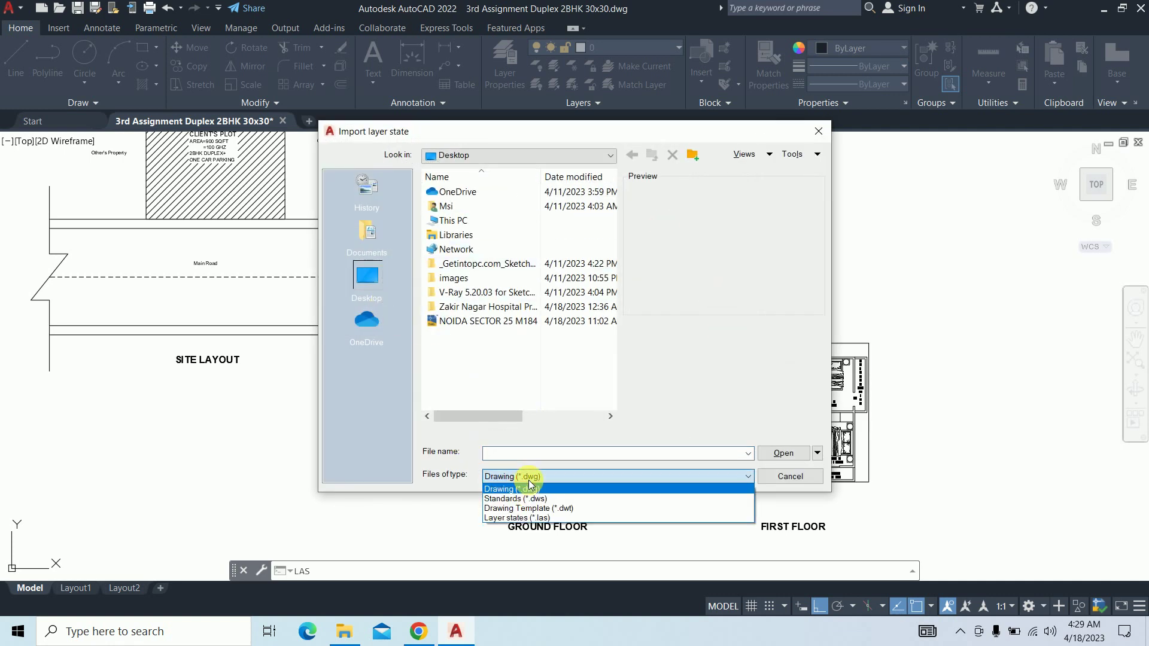
click(545, 518)
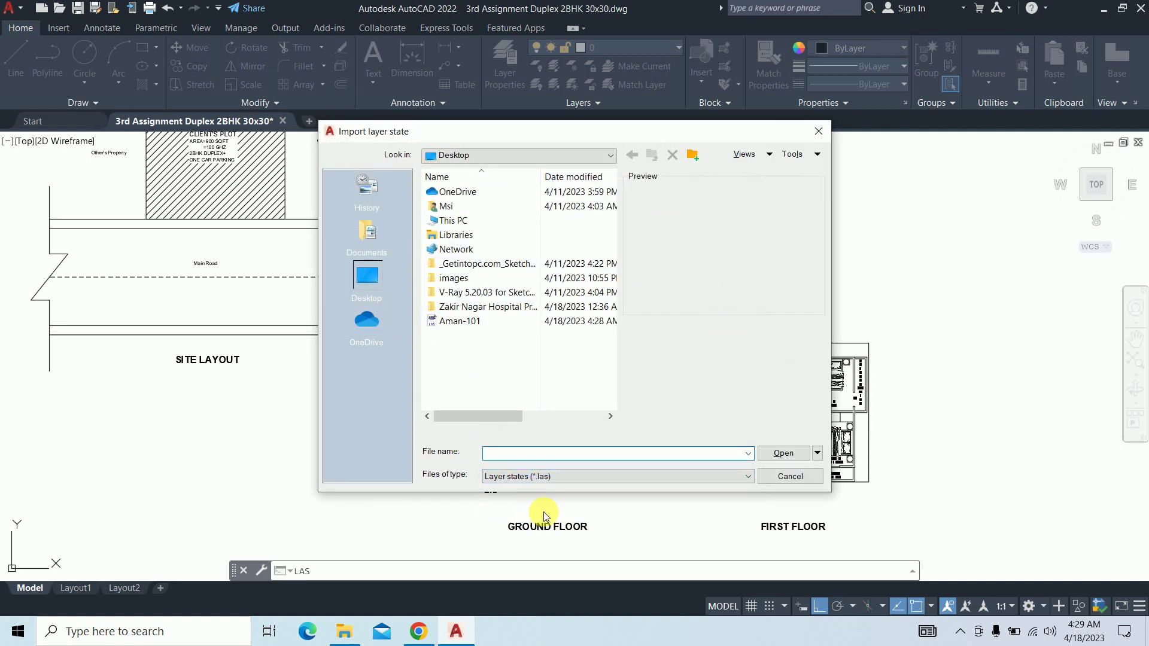
click(459, 323)
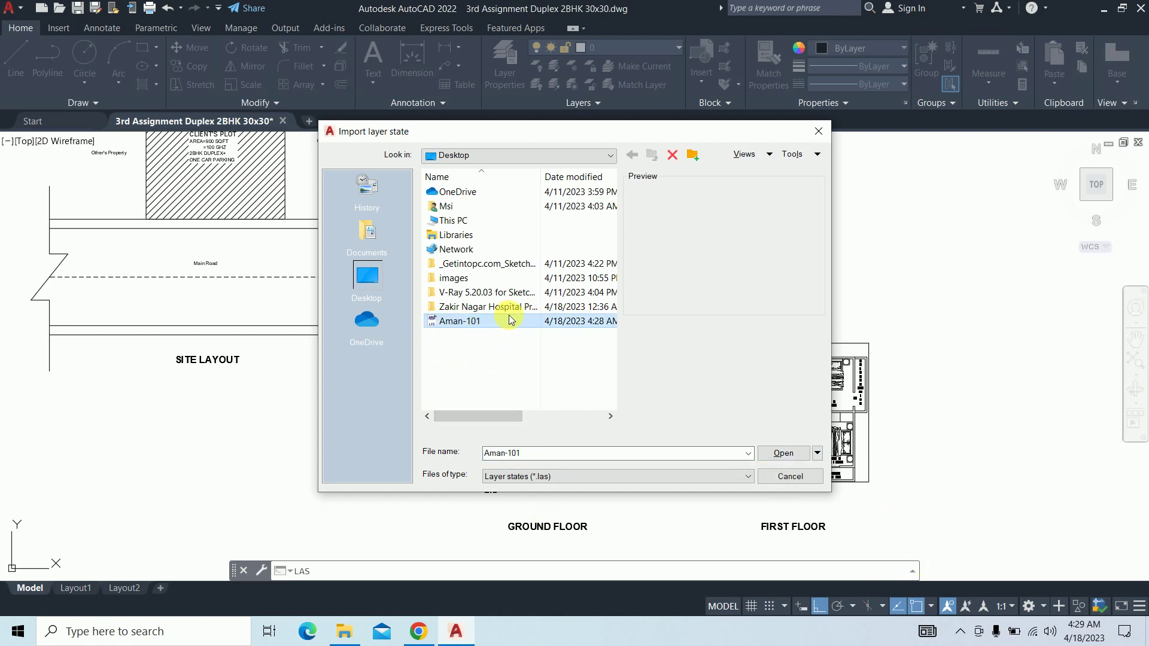
click(778, 453)
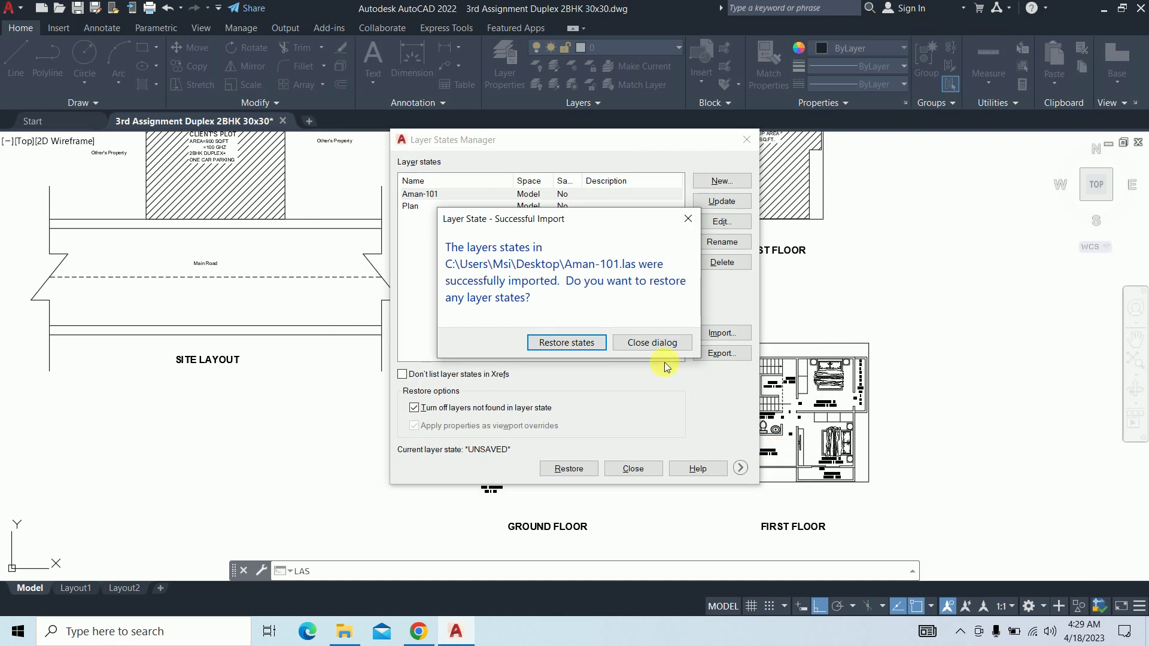
click(590, 342)
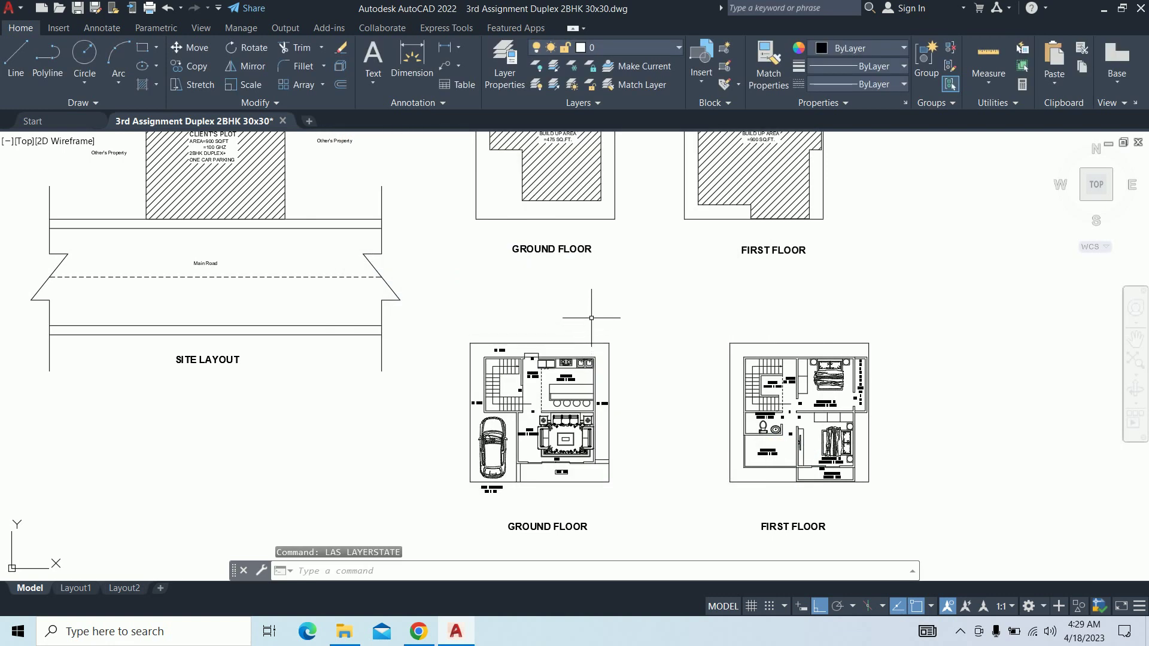
text(la)
key(Return)
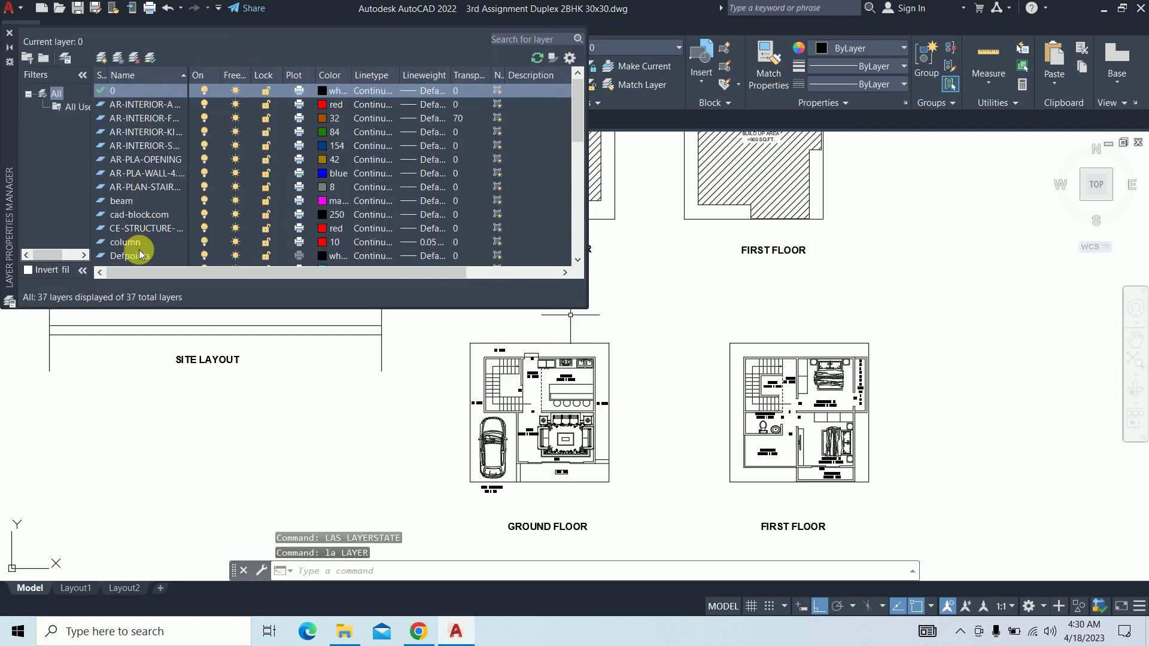
click(10, 33)
scroll(563, 366, up, 2)
scroll(598, 299, up, 1)
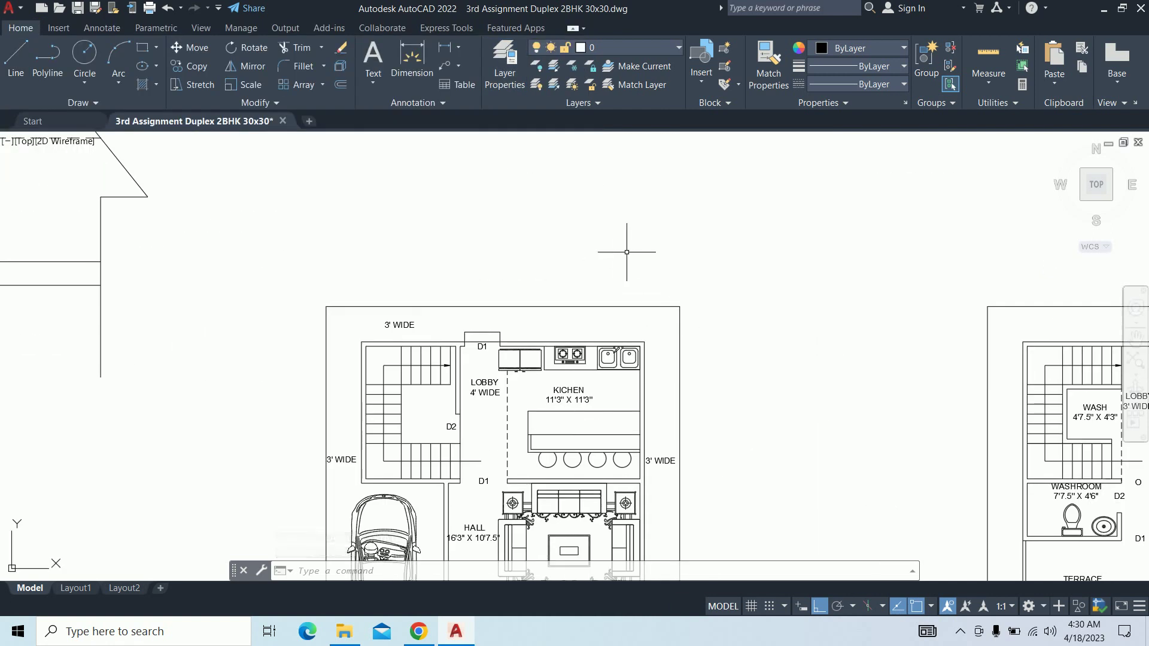
drag(703, 274, 677, 309)
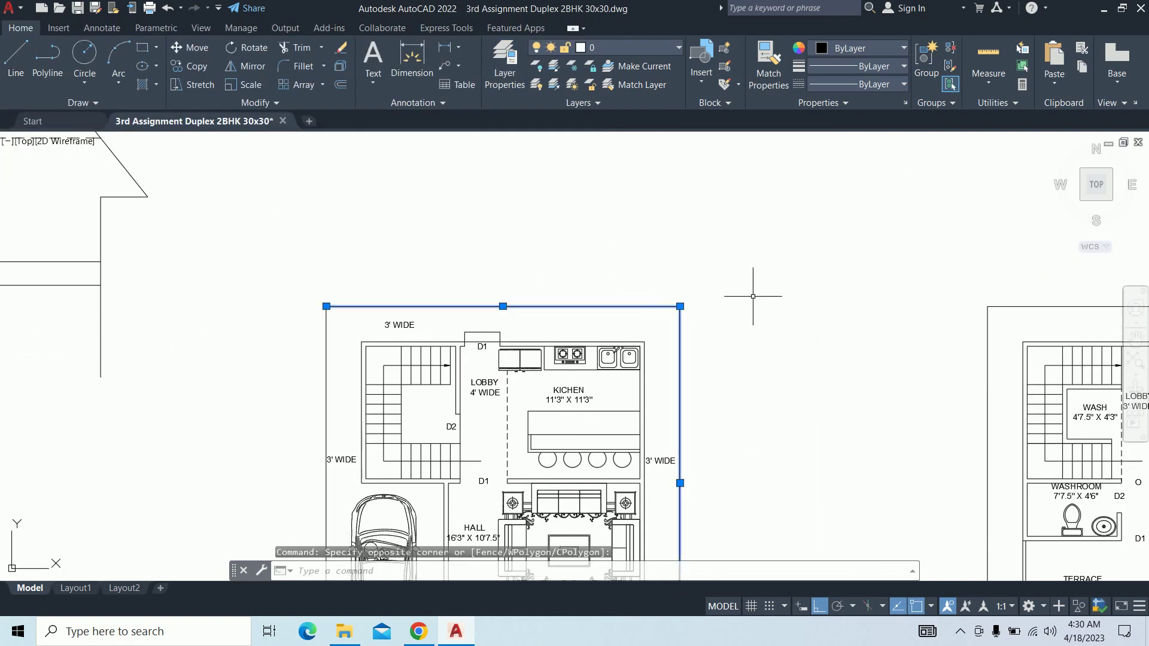
key(Escape)
key(Escape)
text(op)
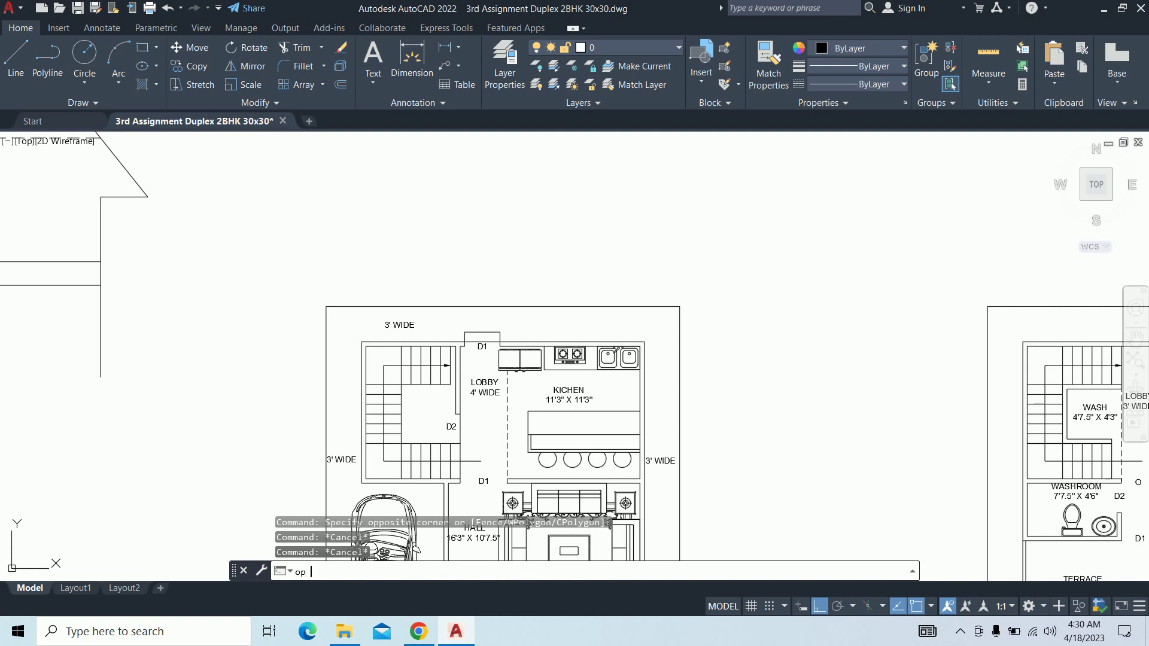
key(Return)
click(610, 362)
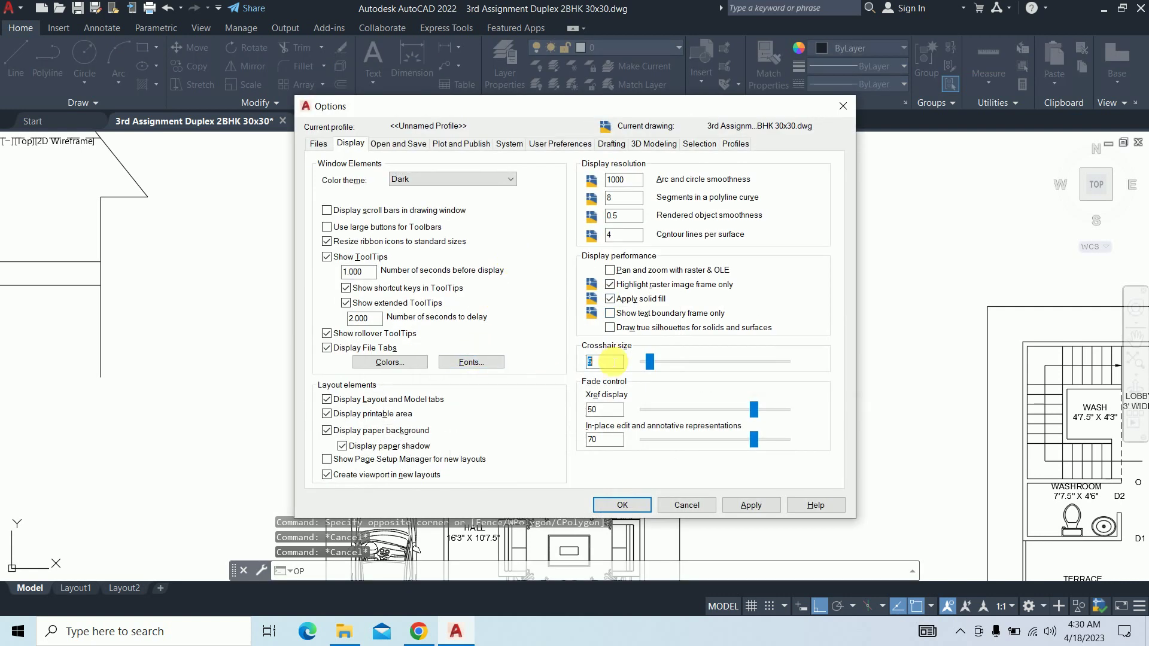
click(610, 144)
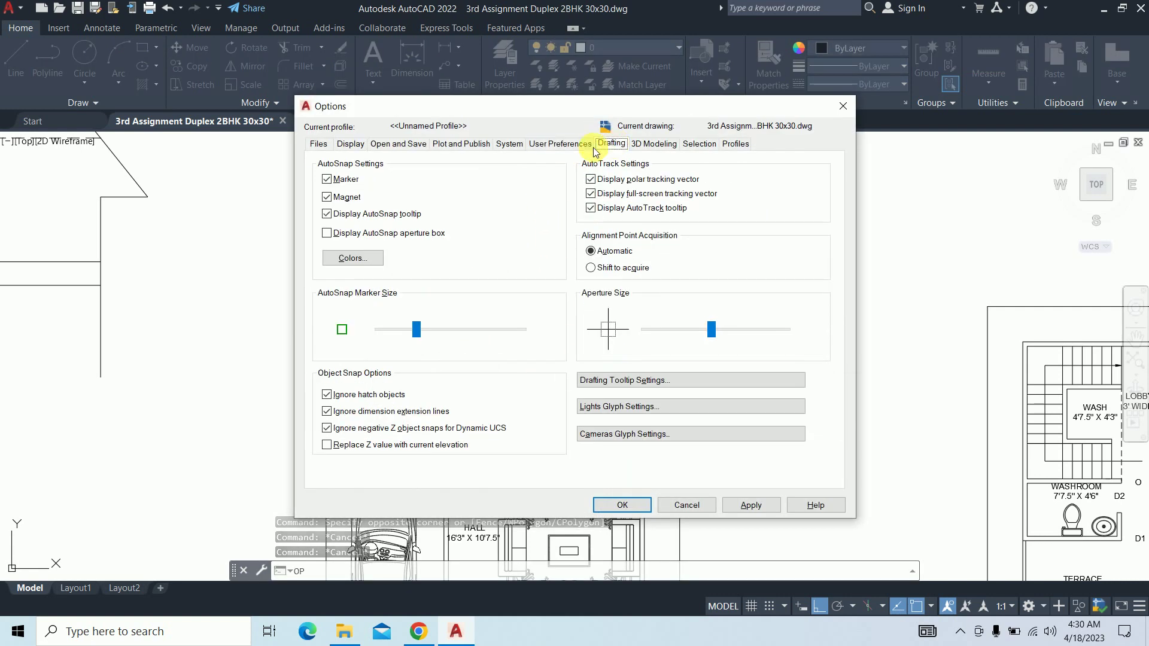
drag(415, 329, 507, 329)
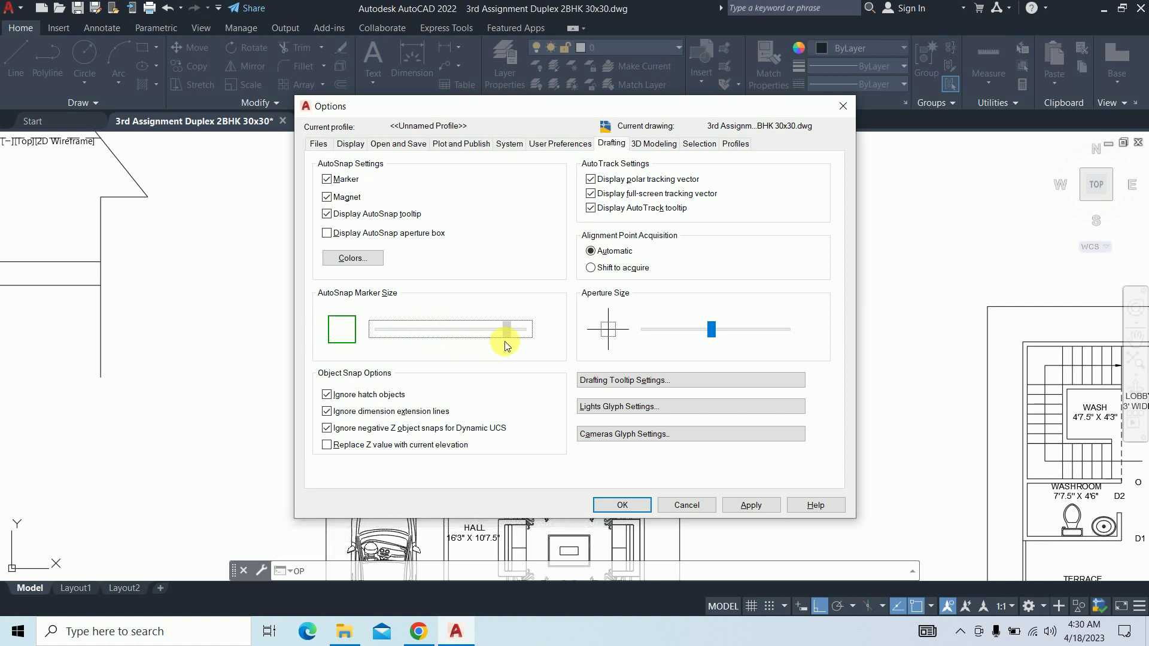
drag(712, 329, 764, 329)
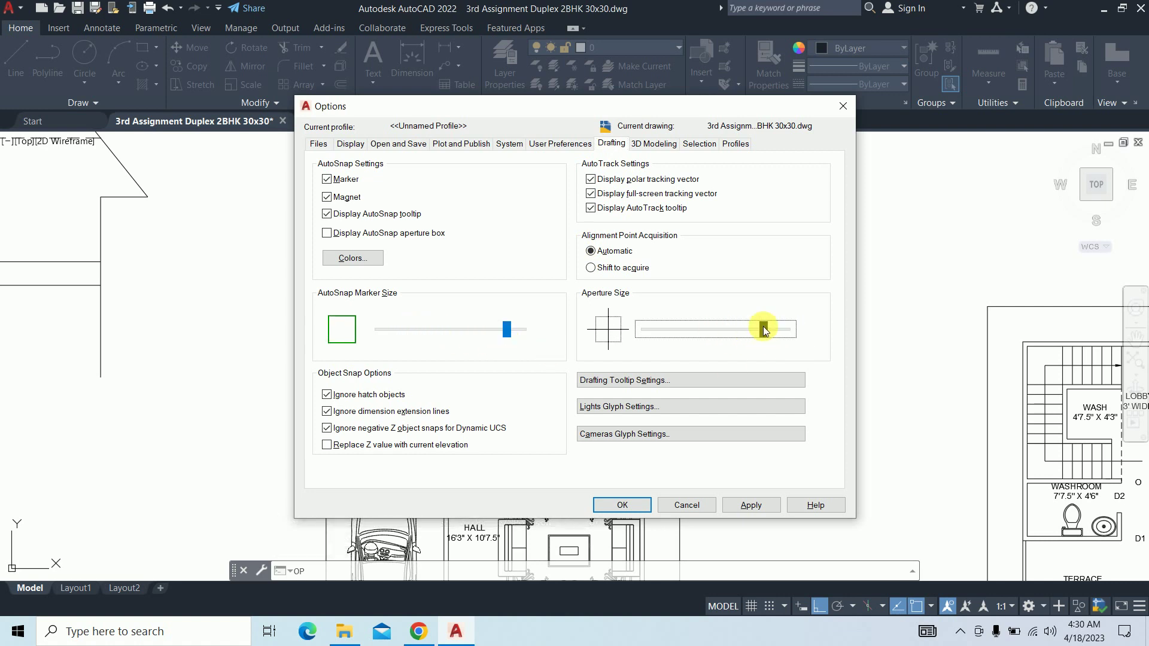
click(694, 145)
drag(744, 187, 776, 193)
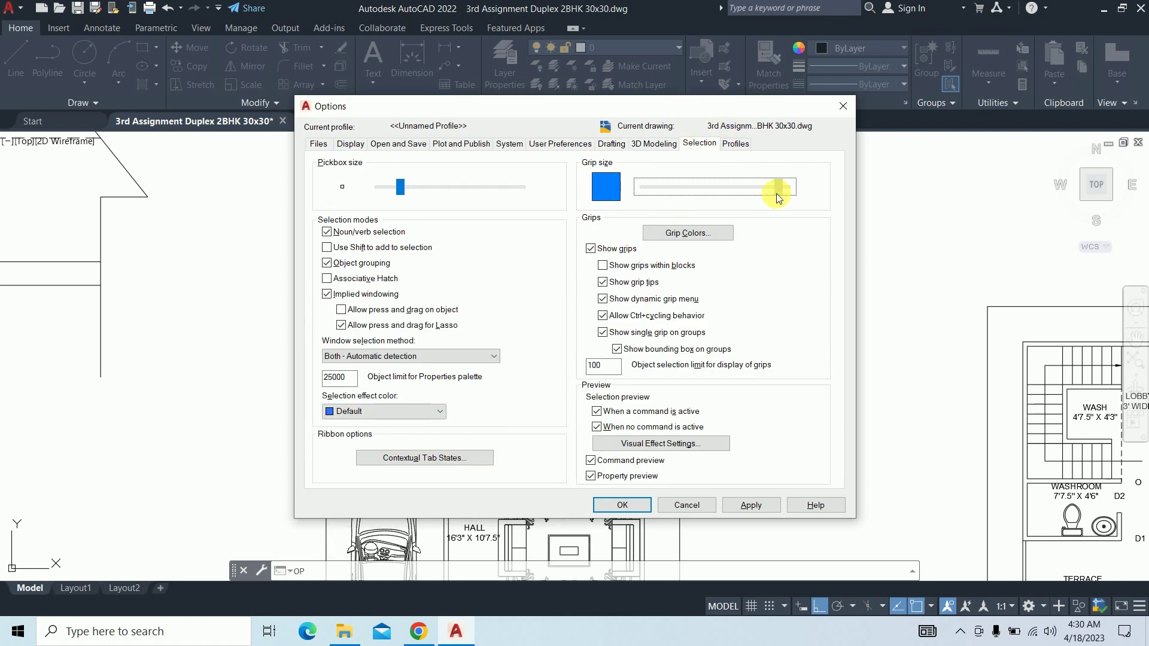
drag(400, 186, 502, 201)
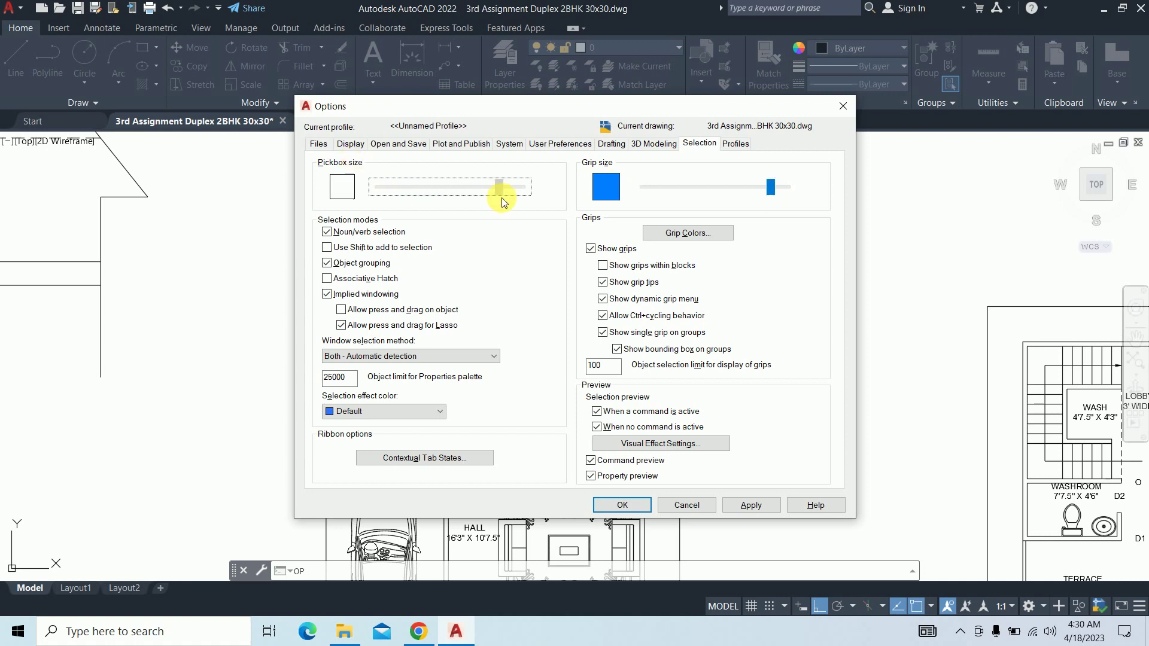
click(751, 505)
click(623, 505)
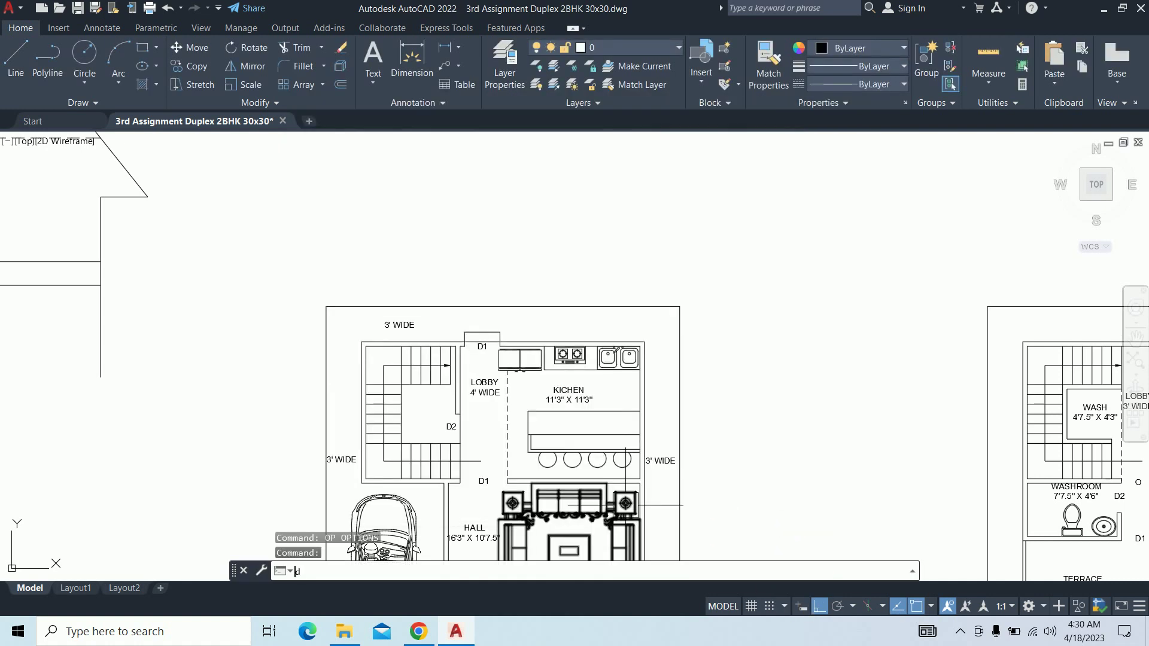
text(DS)
key(Return)
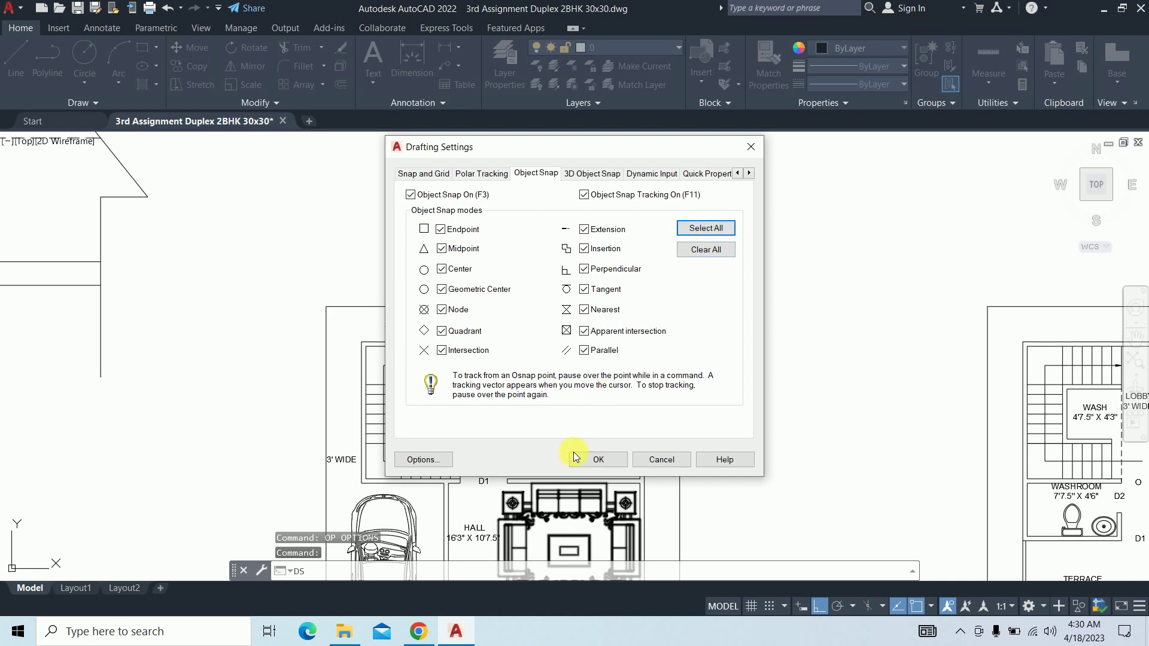
click(590, 460)
key(Escape)
key(Escape)
key(Escape)
scroll(605, 335, down, 3)
scroll(586, 317, down, 1)
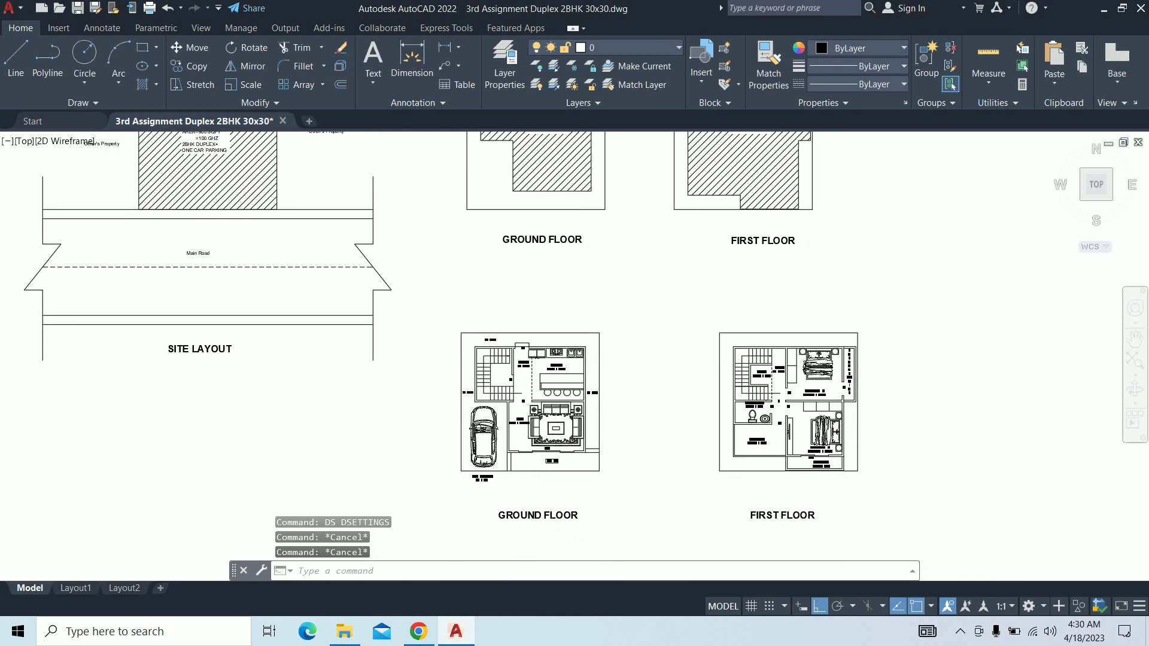
scroll(586, 335, down, 2)
scroll(580, 354, up, 5)
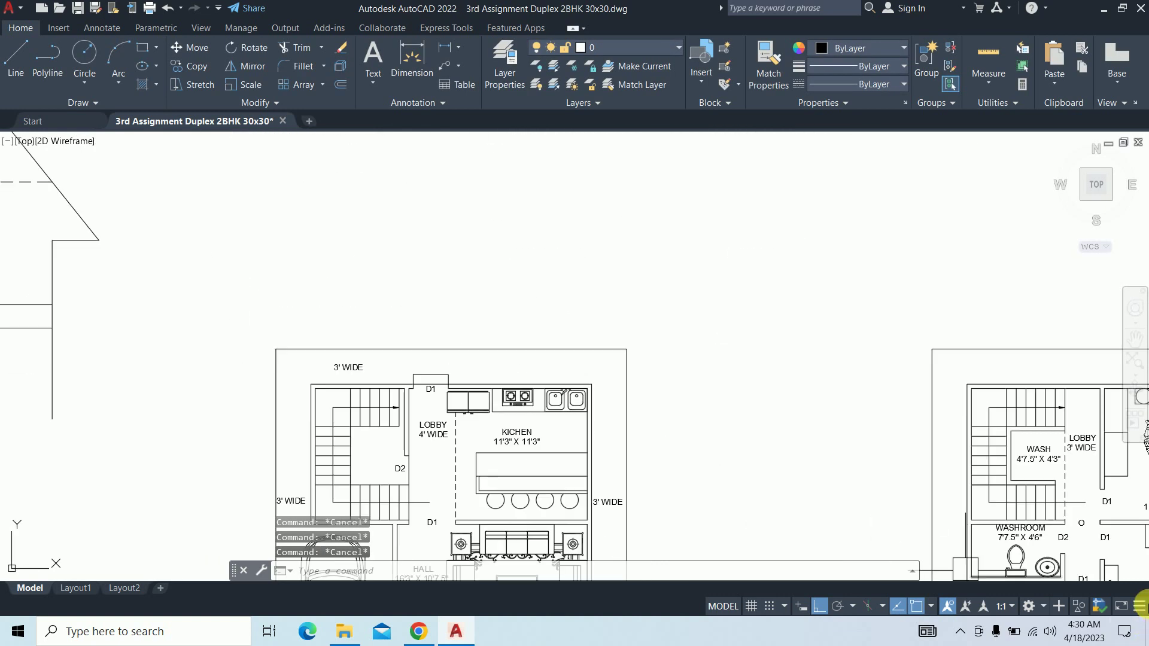
Turn on Quick Properties and select the ground floor's top boundary line
click(1139, 607)
click(1070, 500)
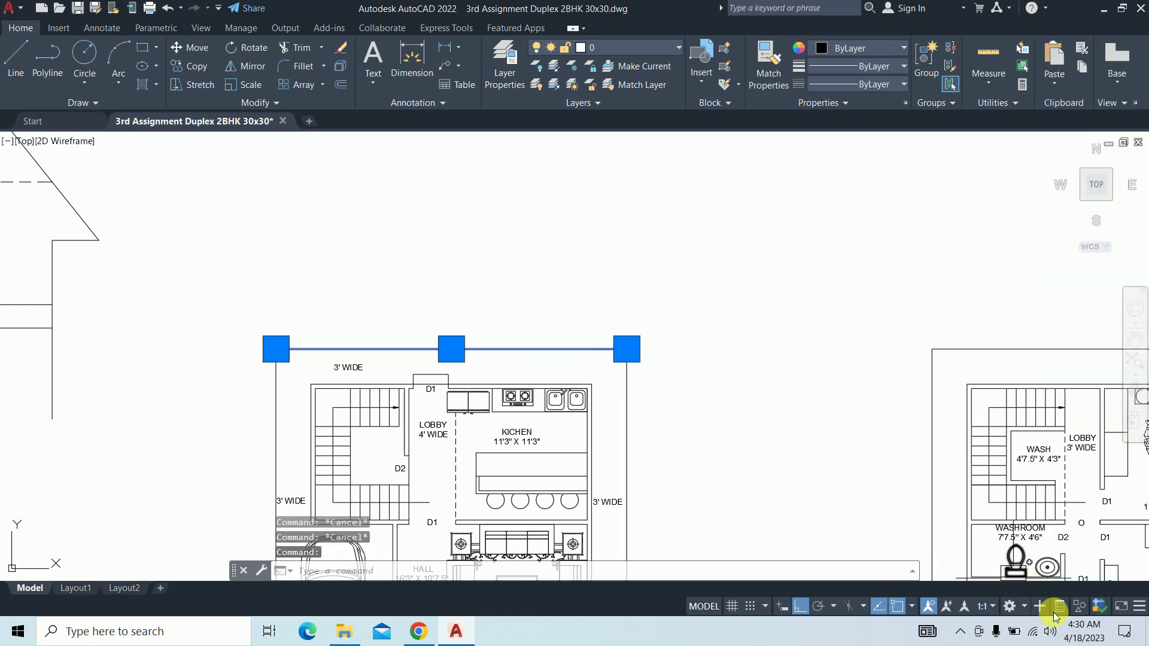
click(1054, 610)
click(1079, 523)
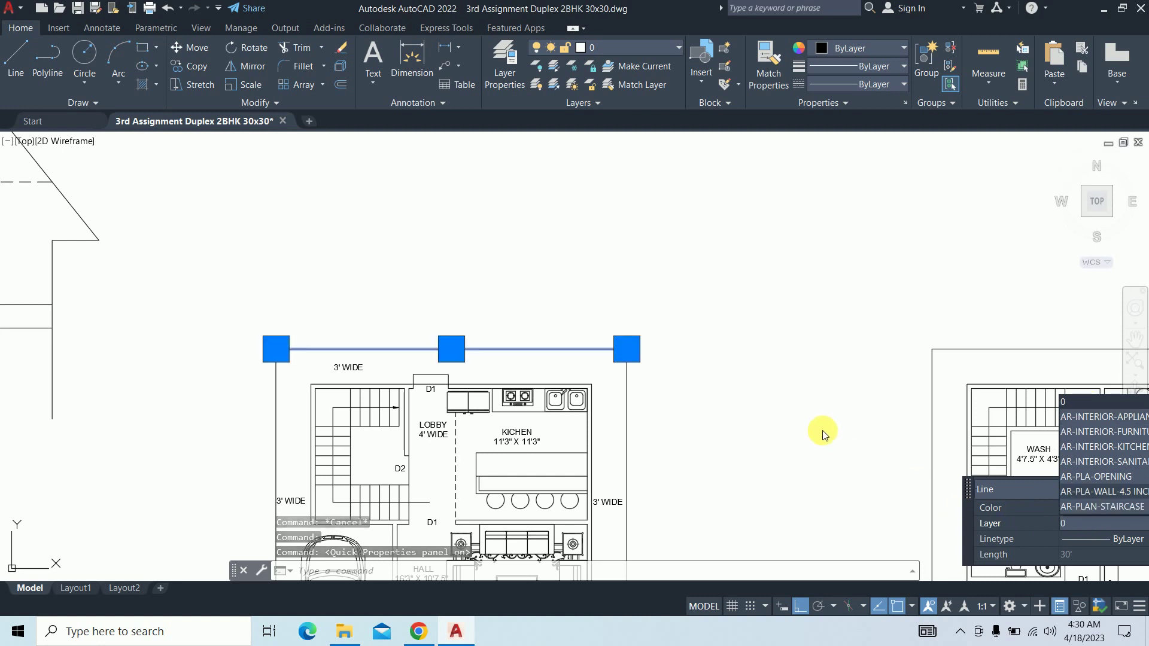
scroll(580, 346, down, 2)
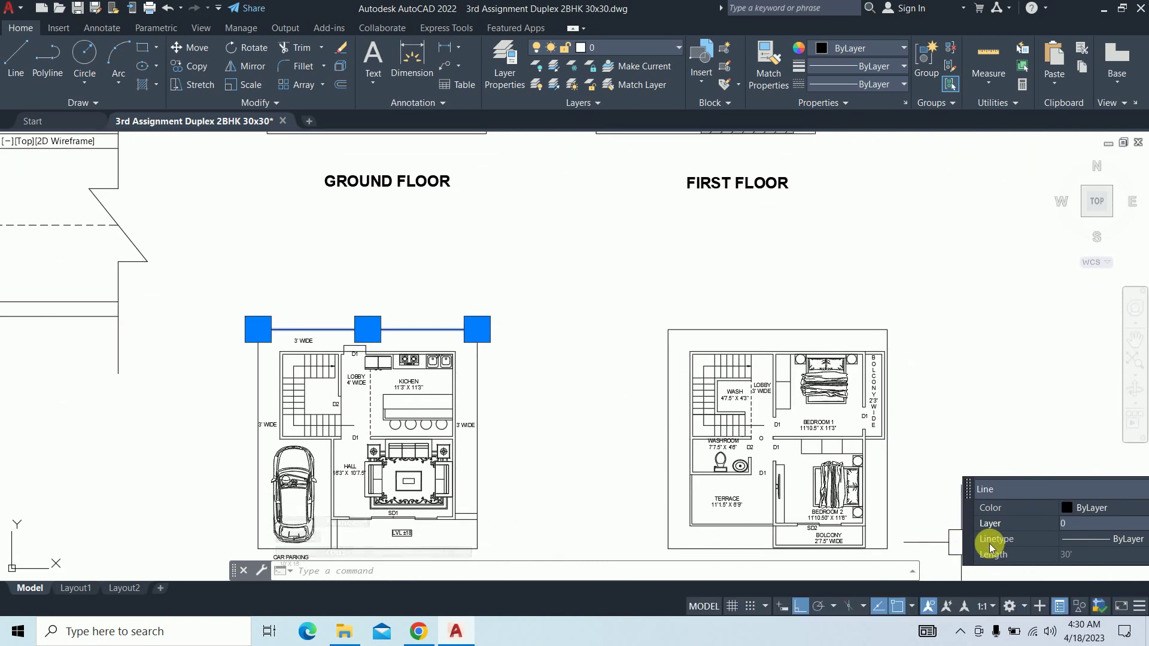
drag(966, 533, 811, 346)
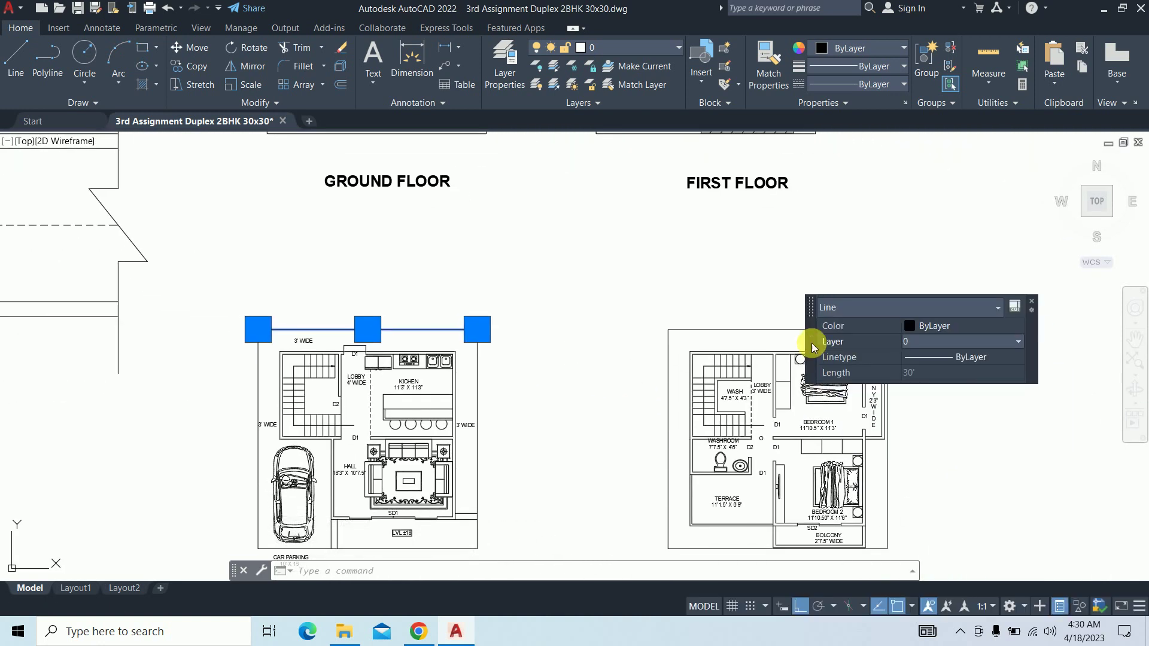
Browse the line's Layer dropdown in Quick Properties, then clear the selection
click(1124, 8)
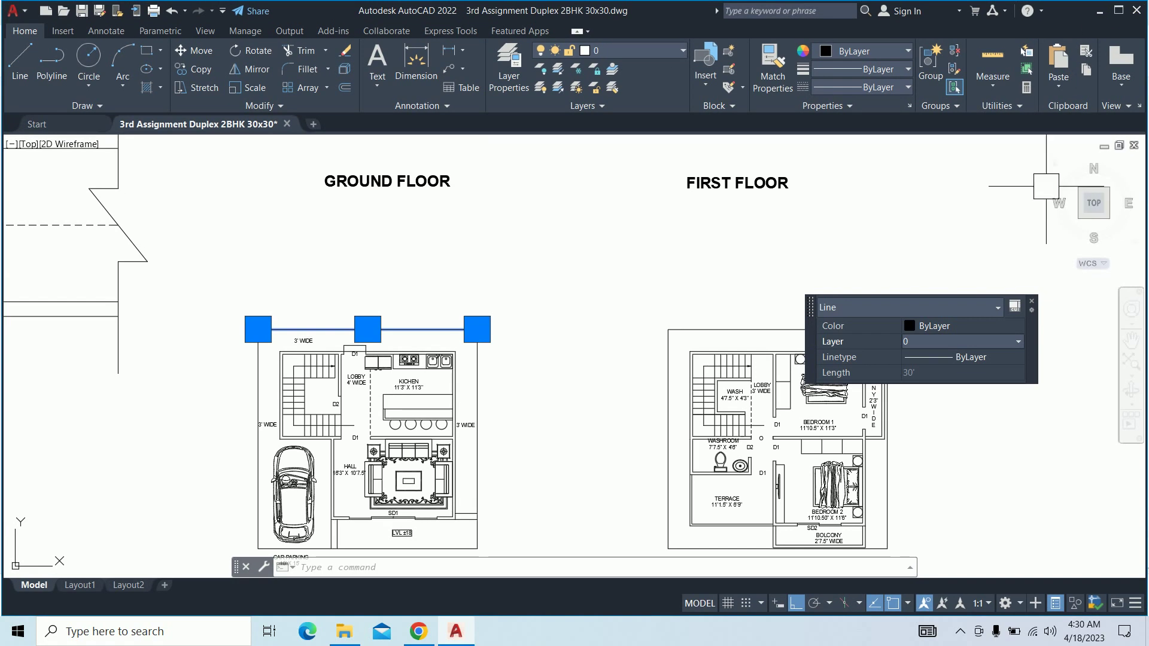
click(955, 346)
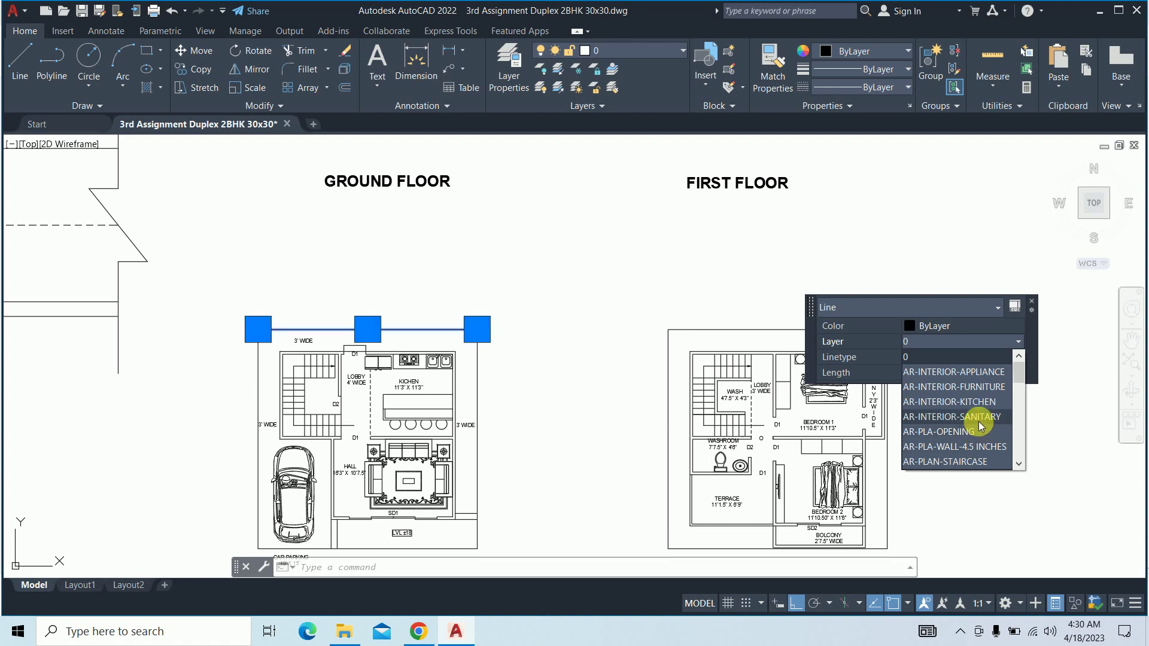
scroll(978, 421, down, 1)
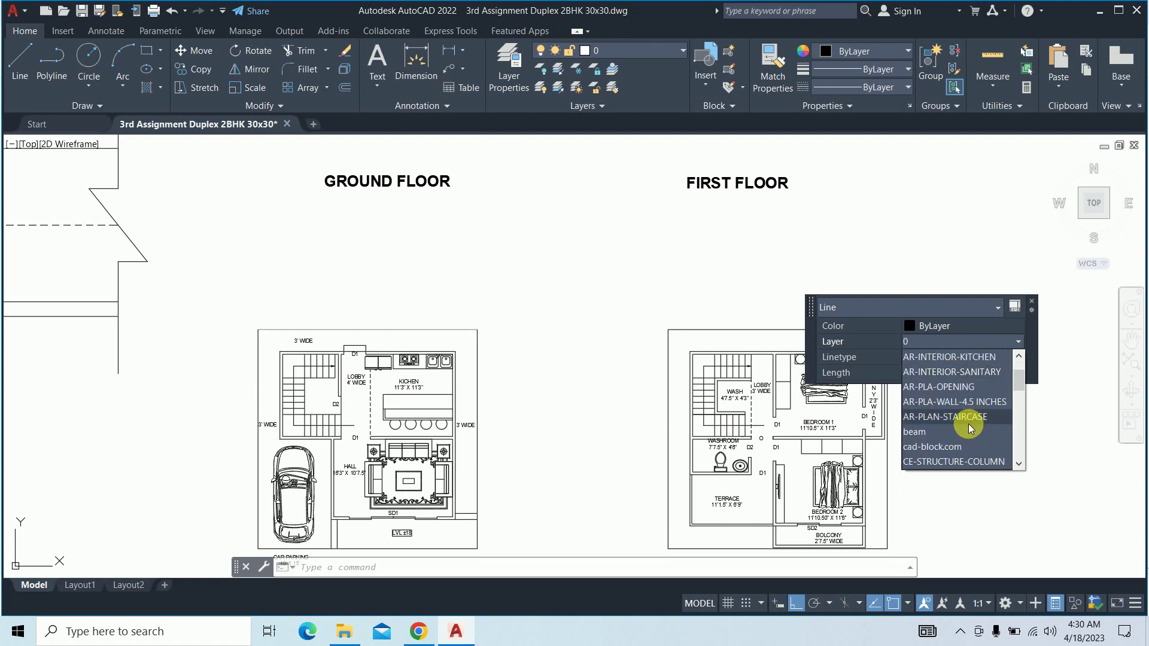
scroll(964, 422, up, 3)
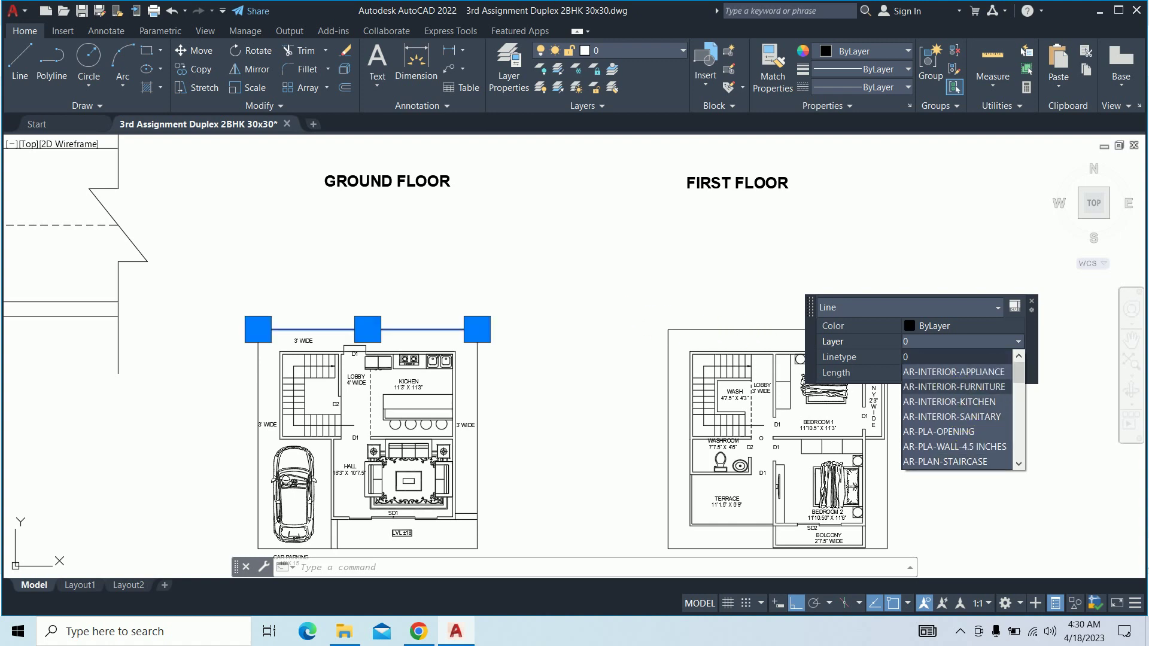
key(Escape)
key(Escape)
Add layer 'ar-plan-boundary line' with colour red in the Layer Properties Manager
text(la)
key(Return)
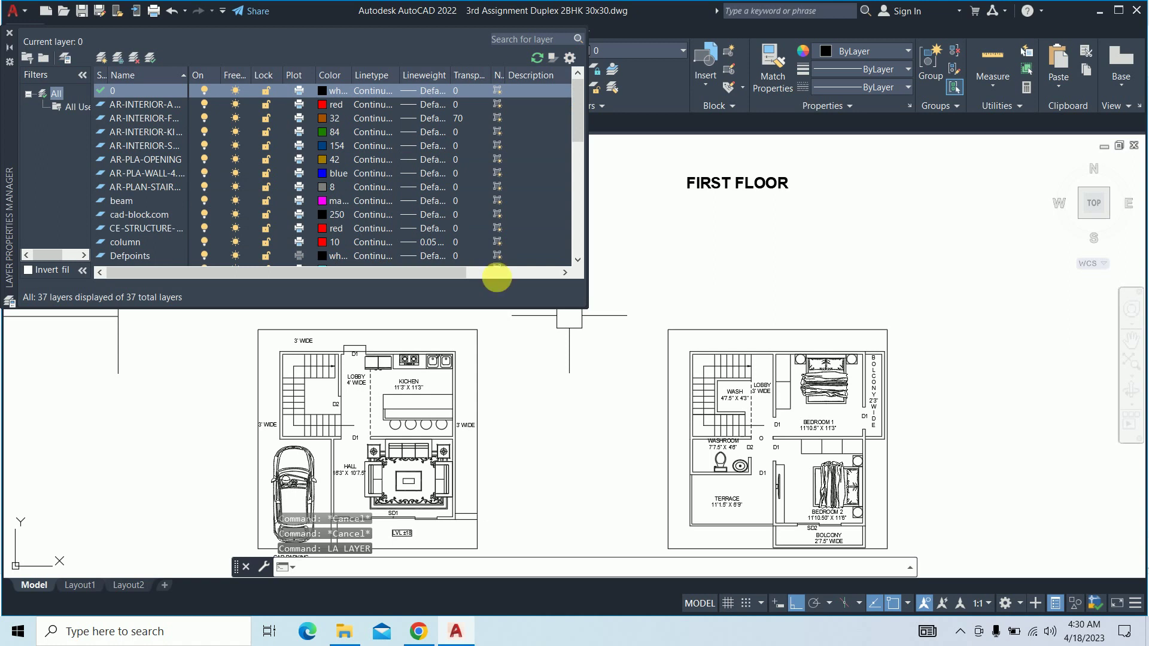
click(219, 76)
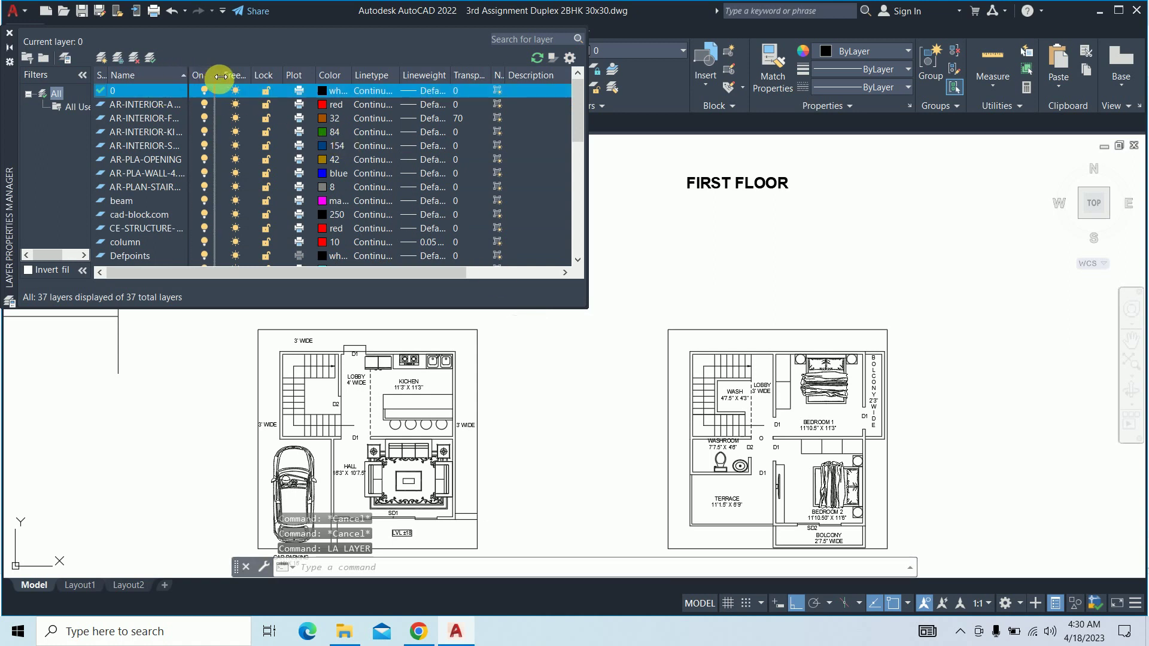
drag(219, 76, 220, 76)
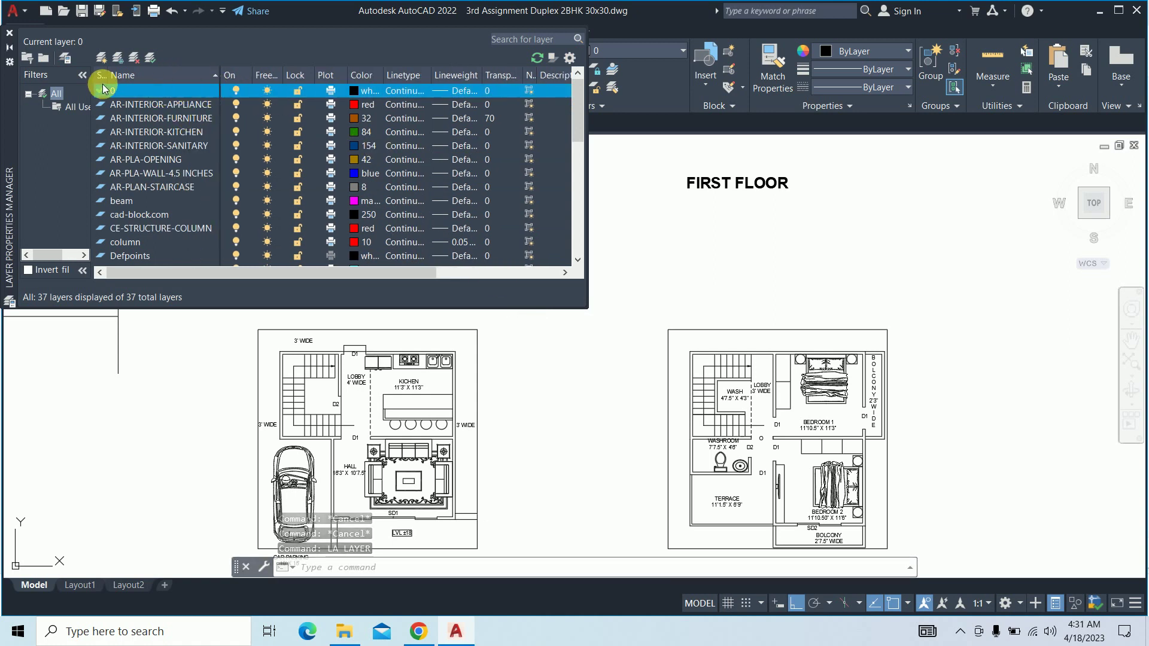
click(101, 57)
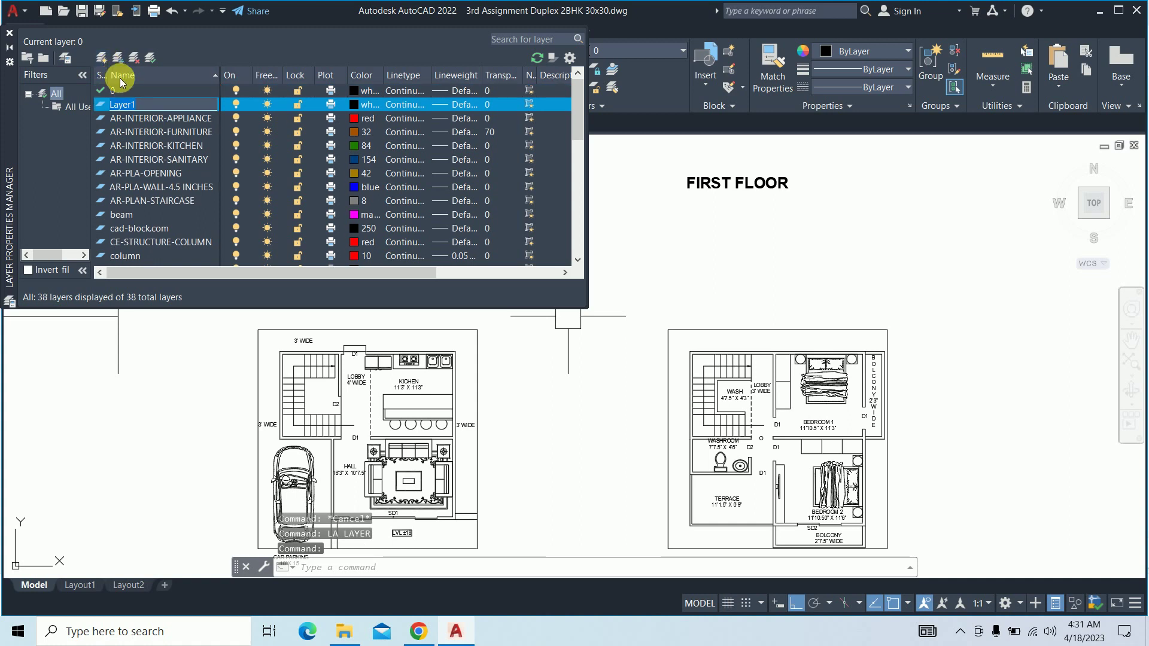
text(ar-)
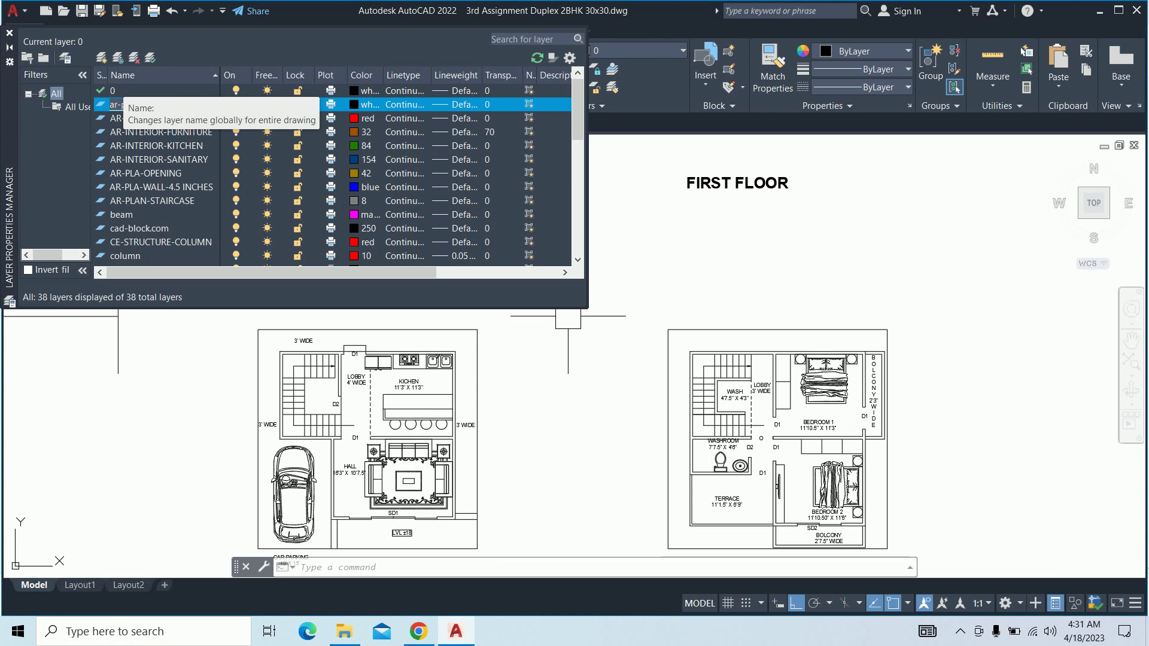
click(235, 109)
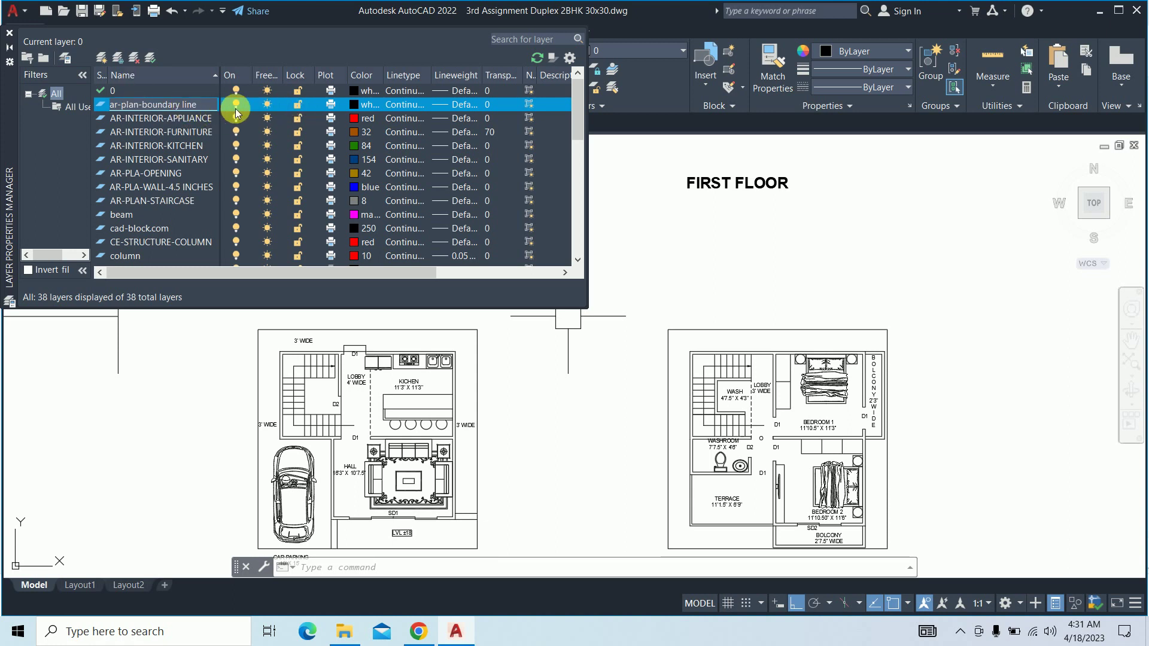
click(356, 105)
click(449, 345)
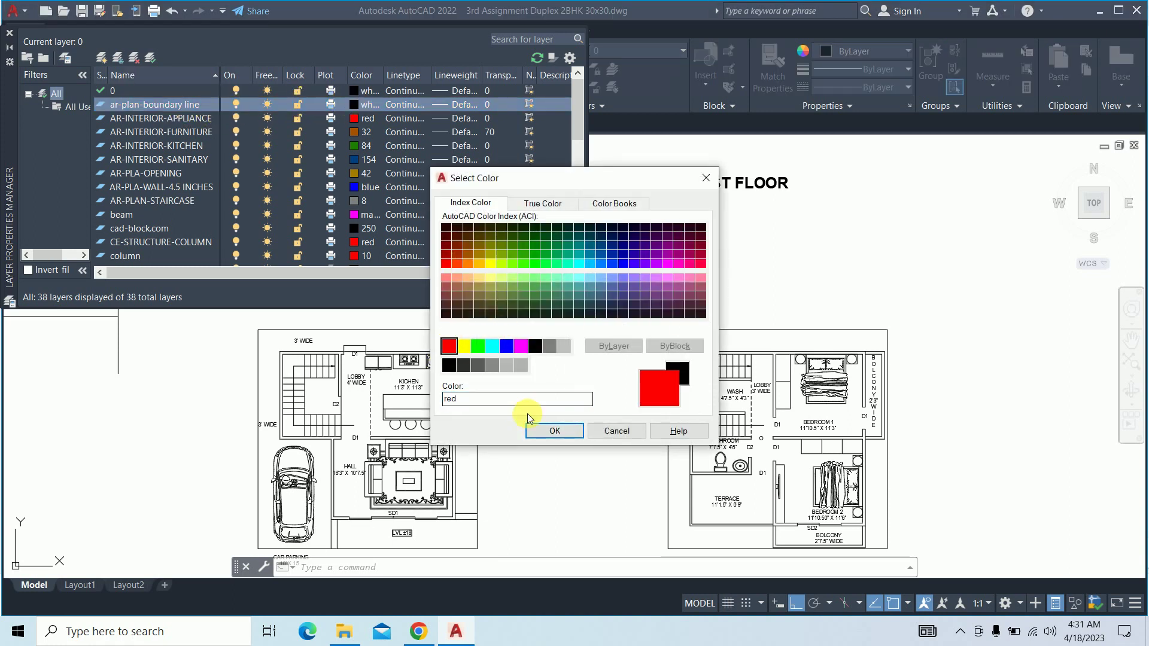
click(541, 433)
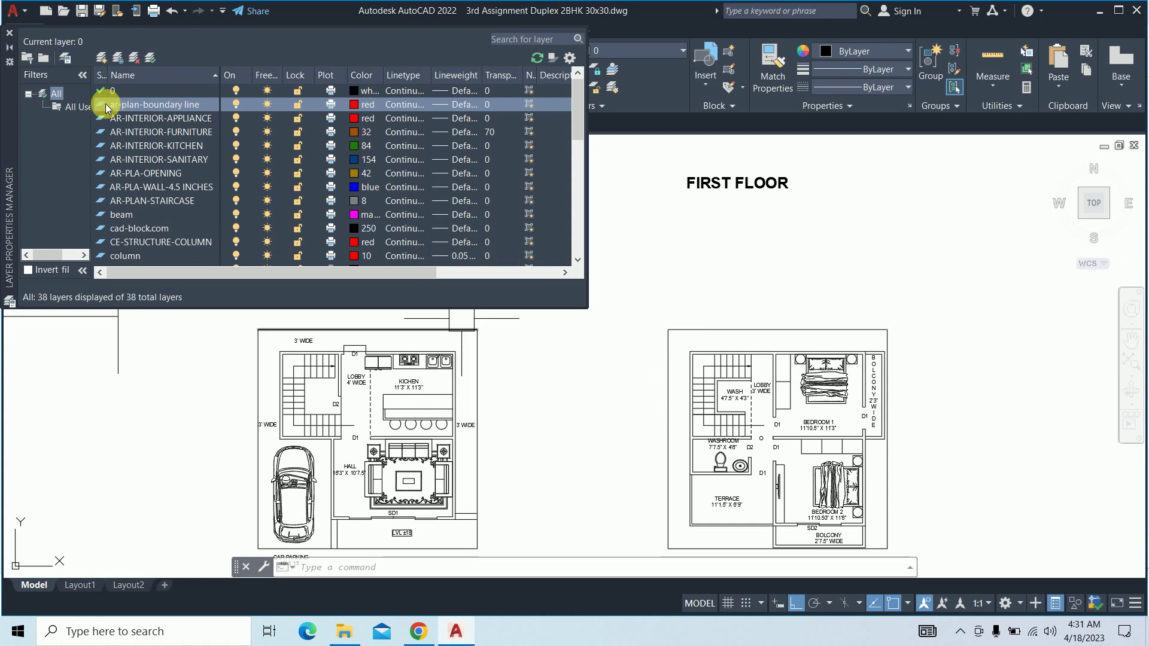
click(12, 34)
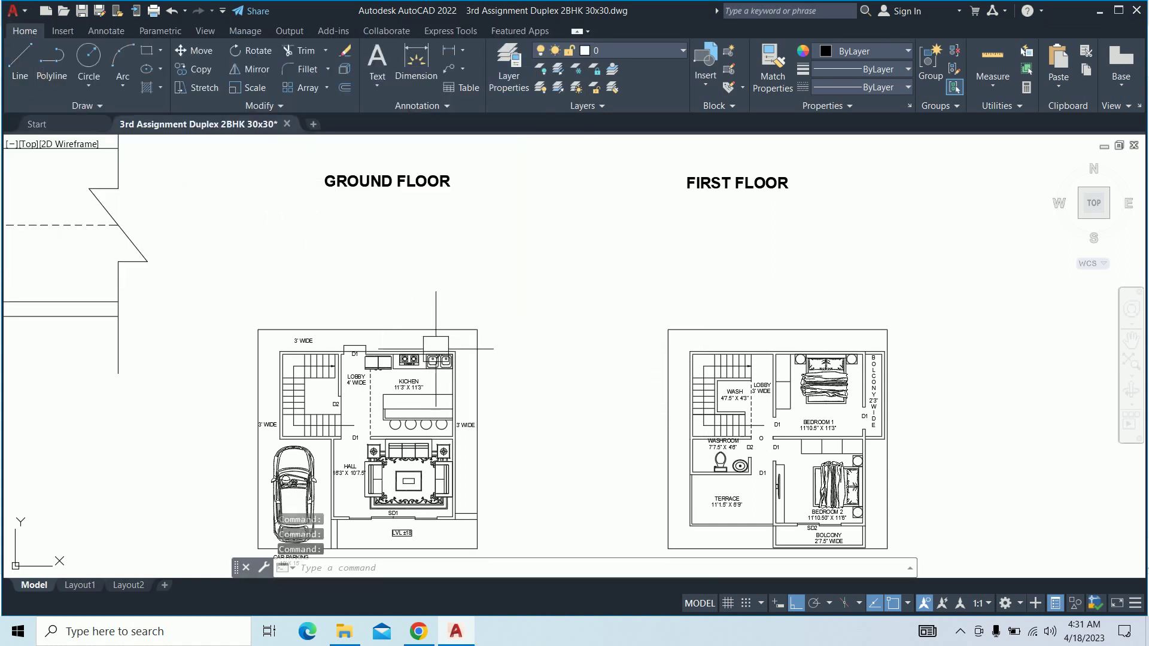
Move the ground floor's top line onto the ar-plan-boundary line layer
scroll(473, 359, up, 5)
click(448, 293)
click(430, 258)
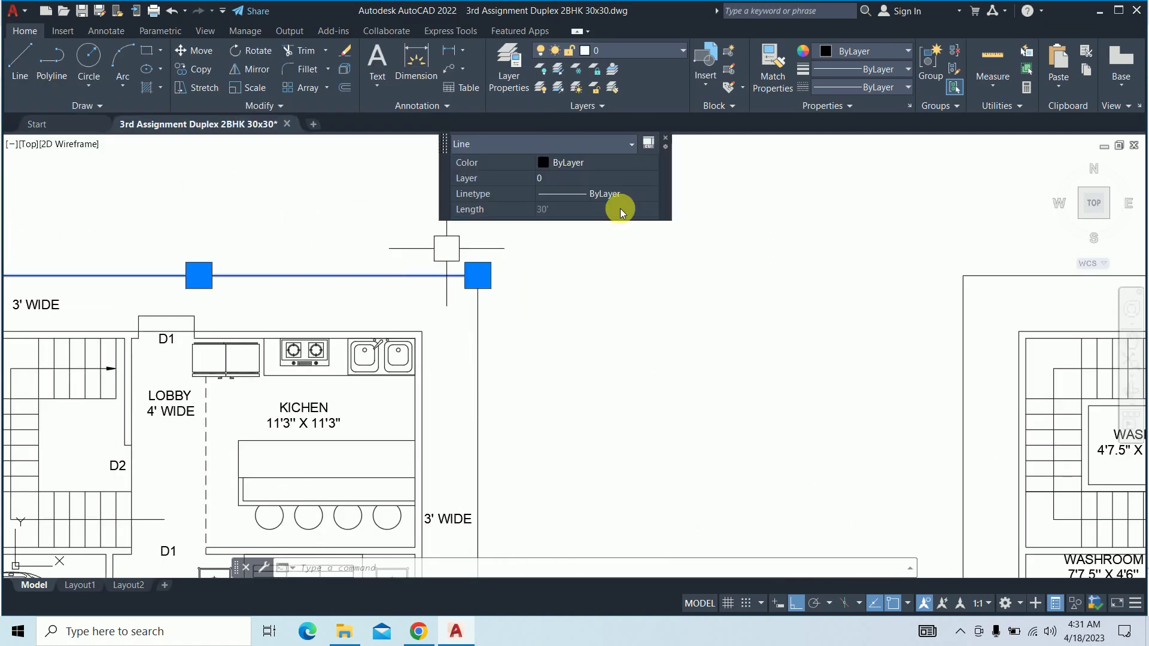
click(604, 177)
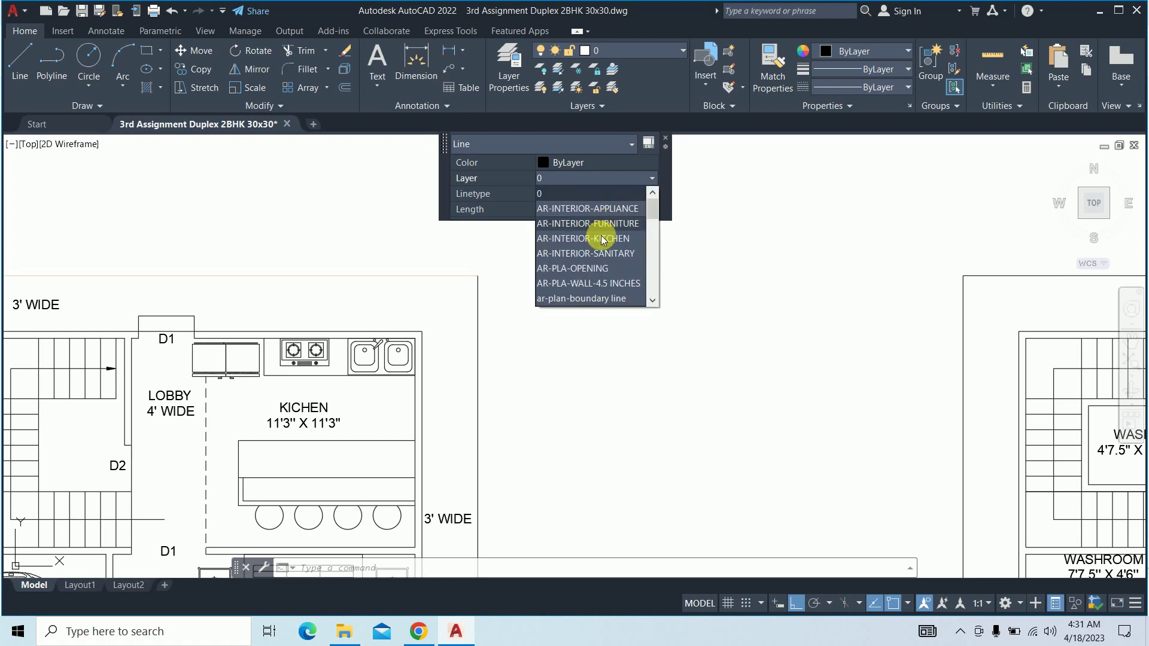
click(601, 293)
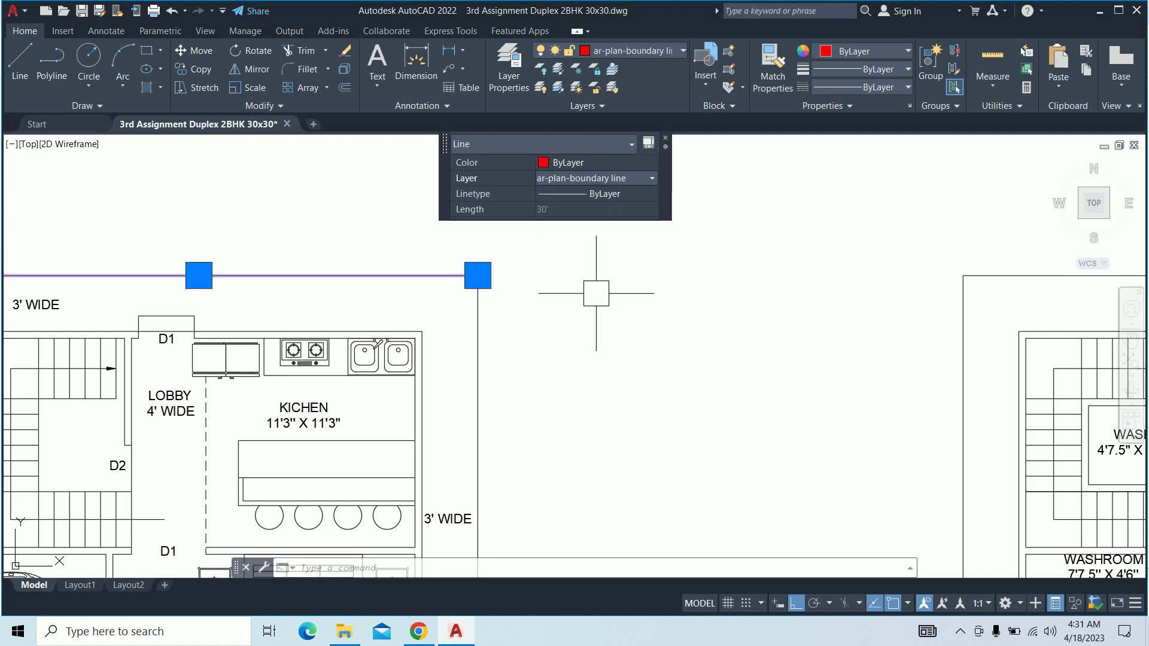
key(Escape)
Match properties from the red top line onto the ground and first floor outlines
text(ma)
key(Return)
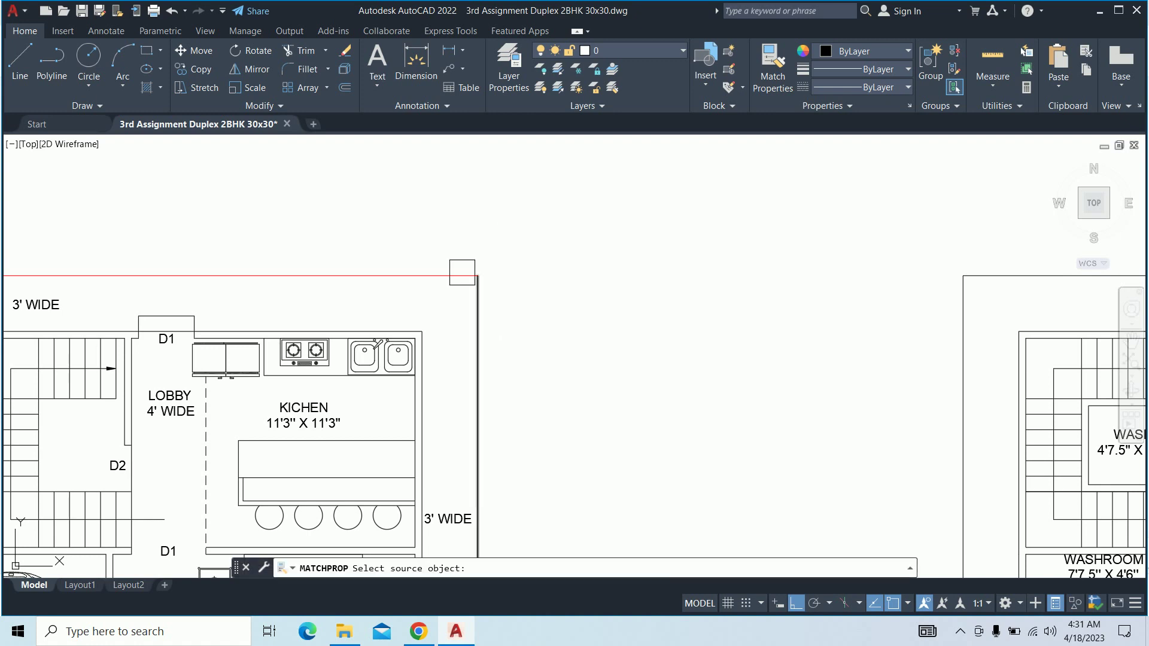
click(469, 275)
scroll(640, 282, down, 5)
scroll(448, 464, up, 6)
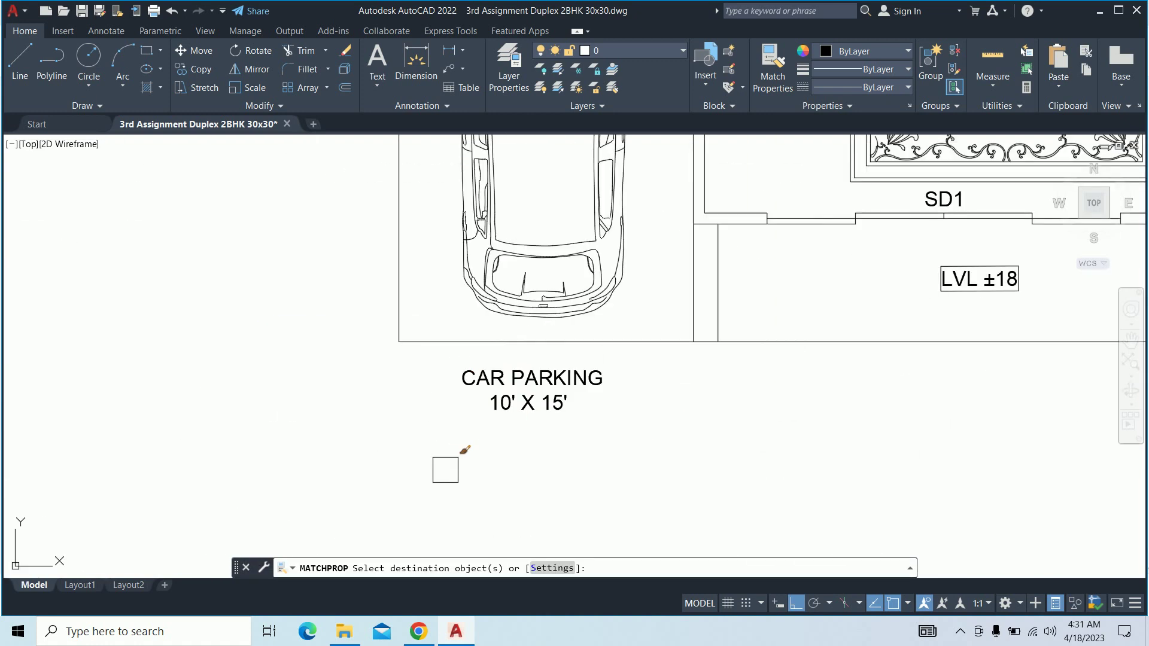
click(431, 423)
click(361, 327)
scroll(361, 327, down, 5)
scroll(372, 307, down, 1)
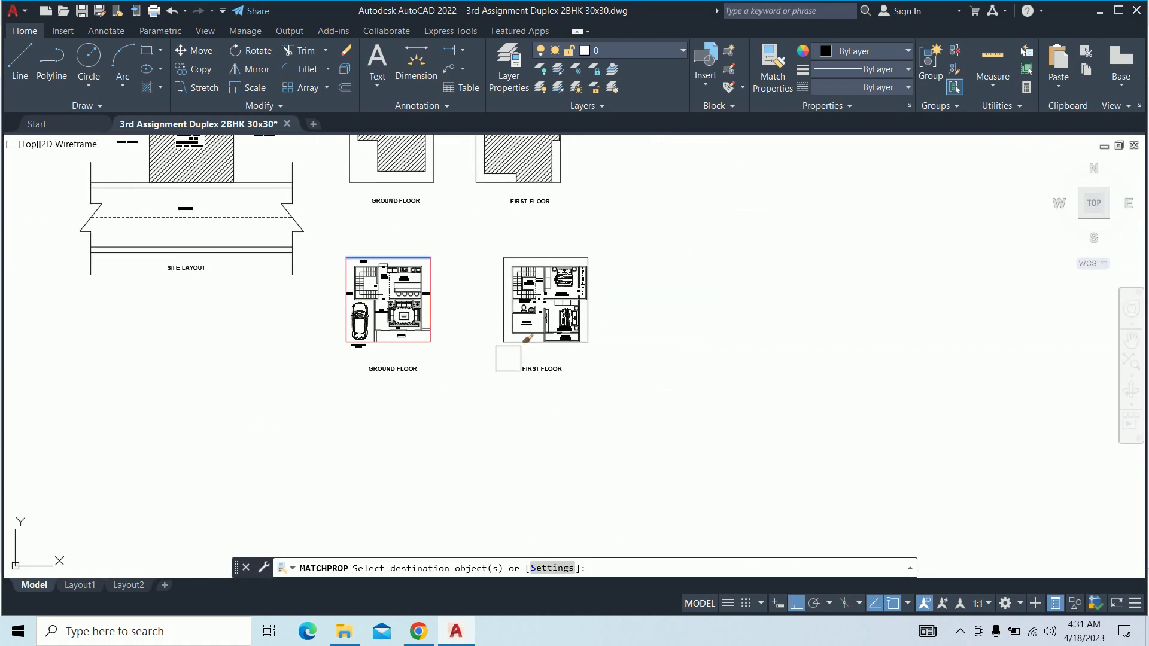
scroll(513, 341, up, 6)
click(513, 341)
click(431, 290)
scroll(431, 290, down, 3)
scroll(585, 307, down, 2)
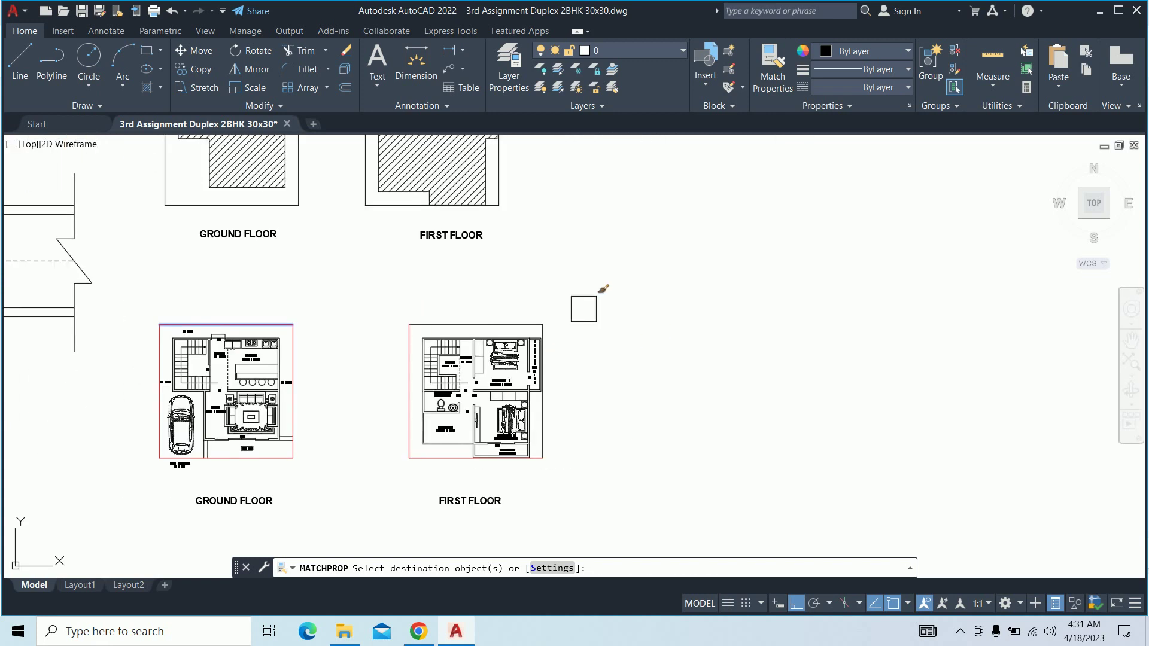
scroll(539, 308, up, 6)
Match the first floor corner, build-up area outlines and client plot outline to the boundary layer
click(520, 332)
click(428, 368)
click(477, 367)
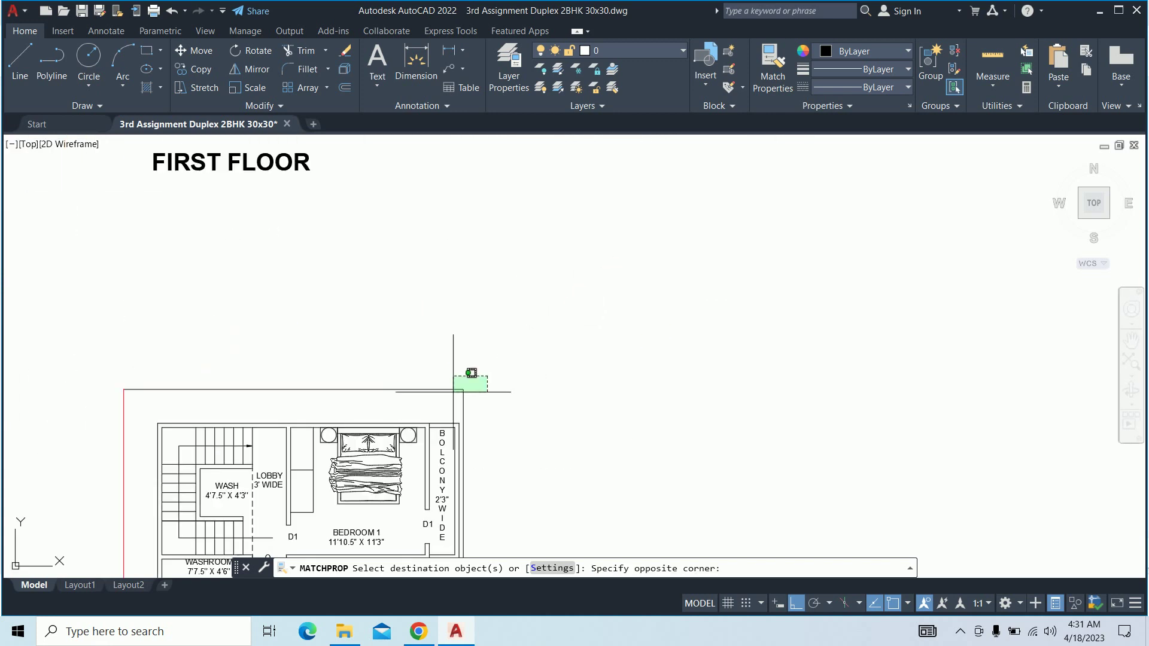
click(457, 385)
scroll(405, 359, down, 2)
scroll(934, 428, down, 2)
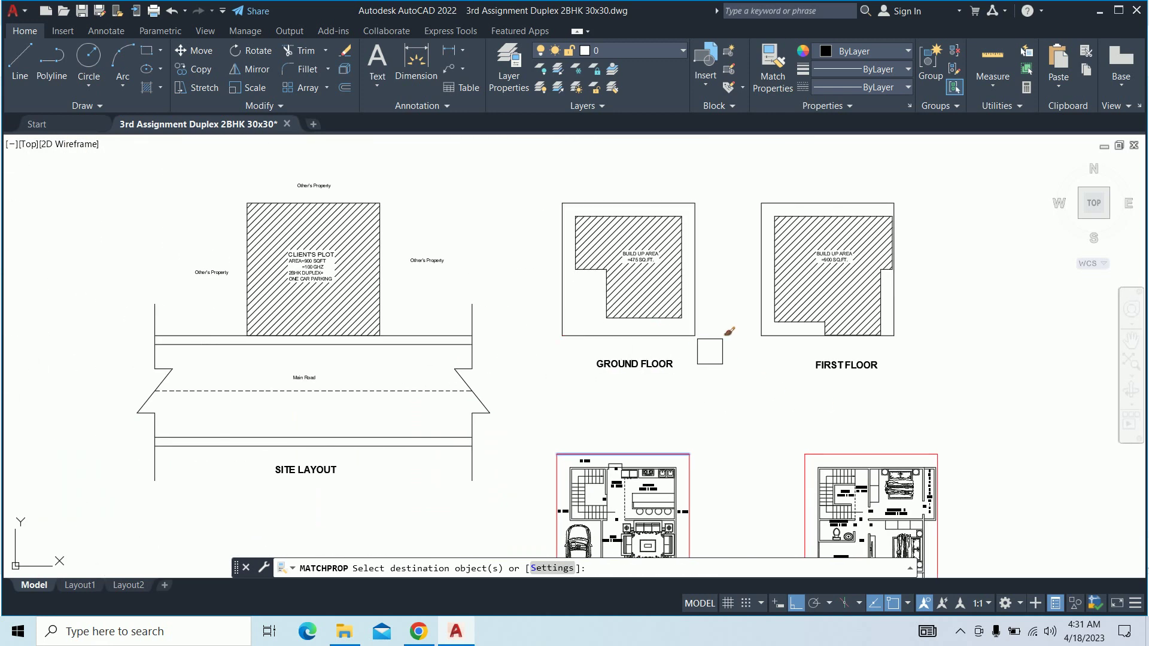
click(635, 335)
scroll(800, 335, up, 2)
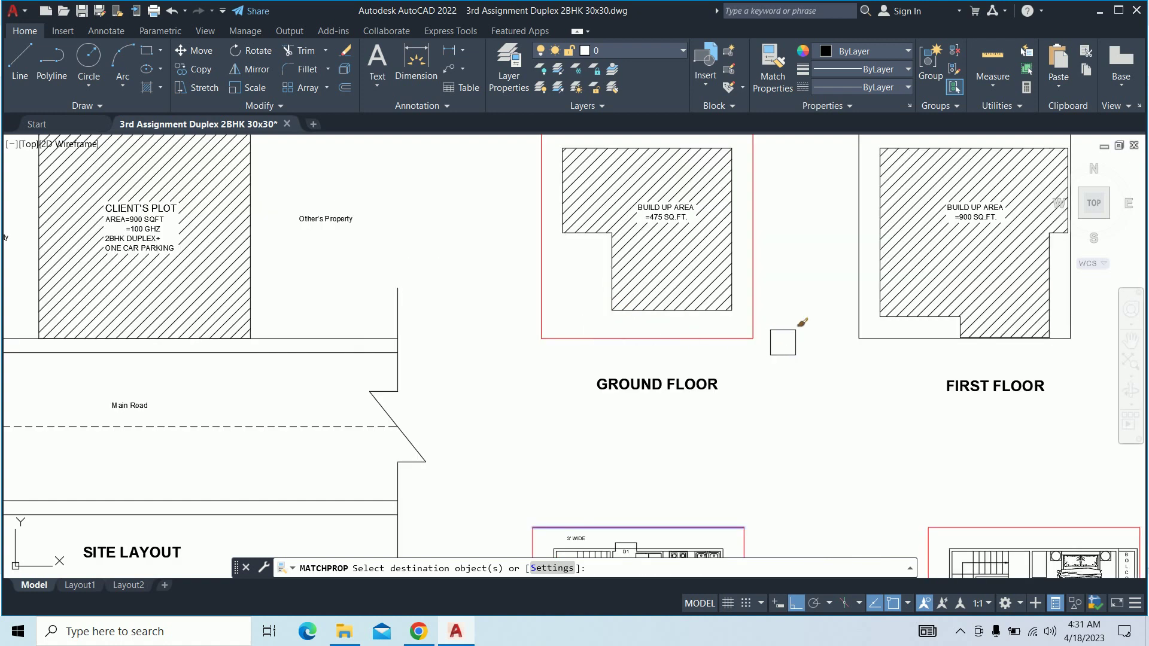
scroll(778, 359, up, 2)
click(766, 377)
click(744, 335)
scroll(880, 398, down, 2)
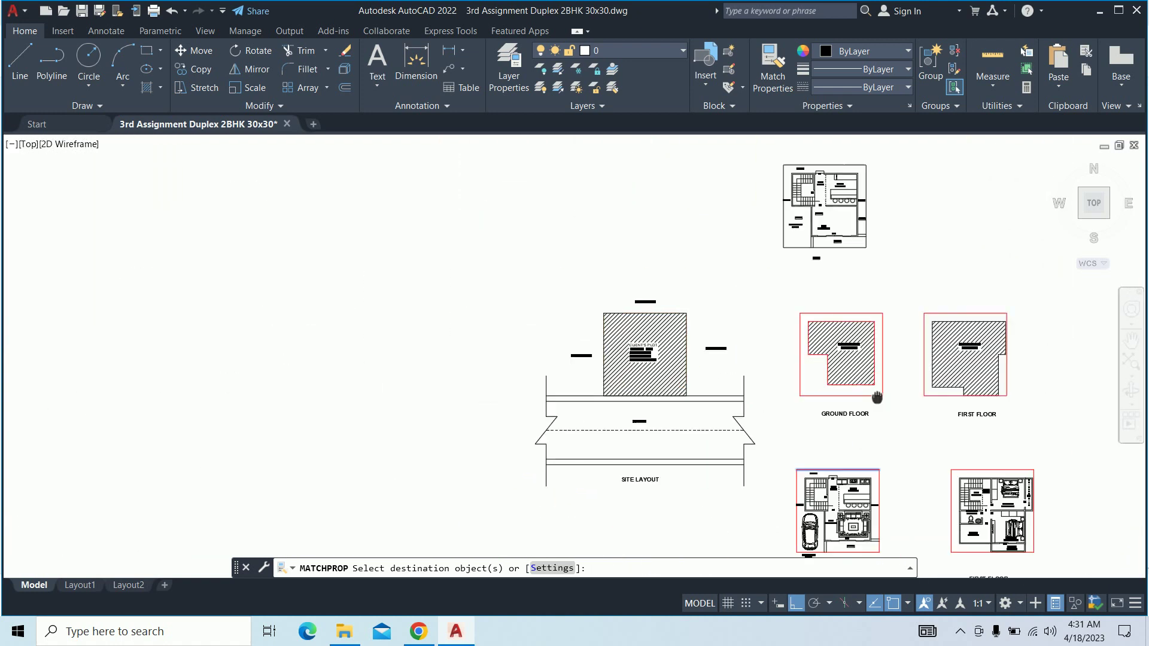
scroll(719, 318, up, 3)
scroll(666, 313, up, 2)
scroll(724, 338, down, 6)
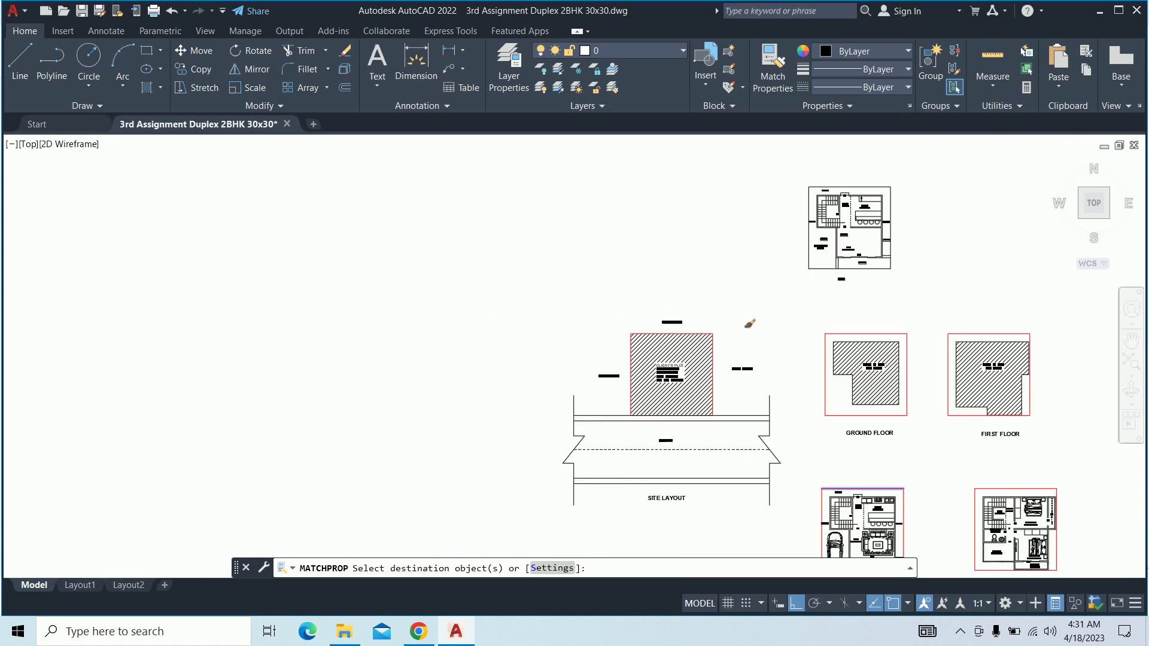
scroll(686, 272, up, 2)
Make AR-PLA-WALL-4.5 INCHES the current layer via the LA layer list
key(Escape)
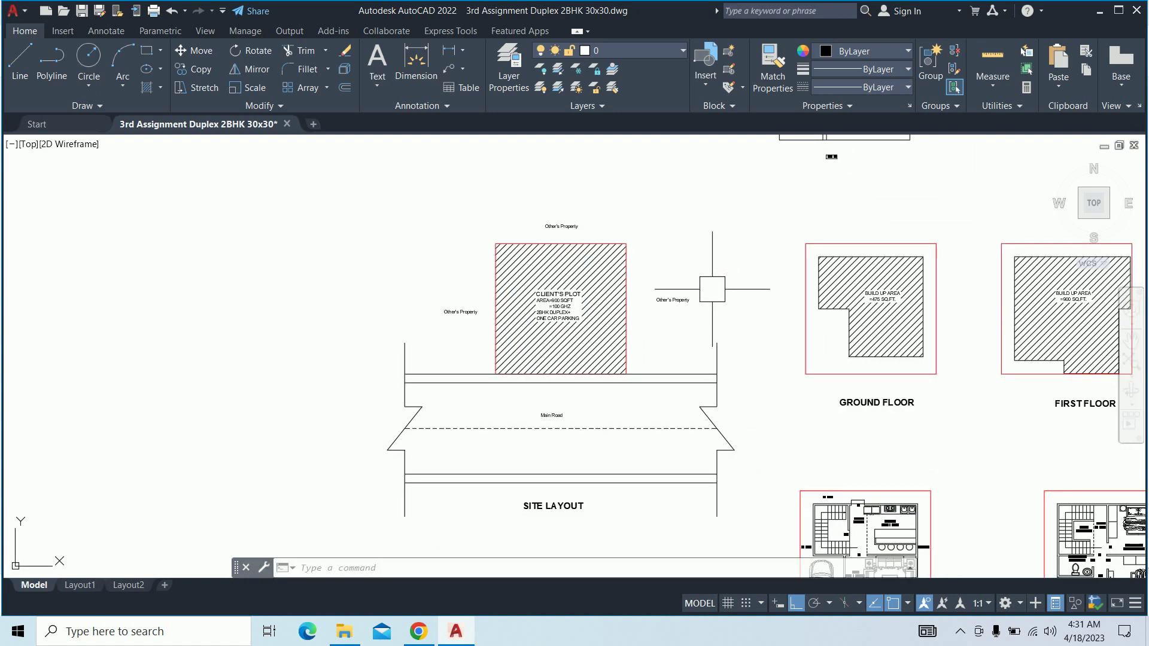
middle_drag(715, 283, 564, 282)
scroll(643, 334, up, 3)
scroll(612, 375, up, 2)
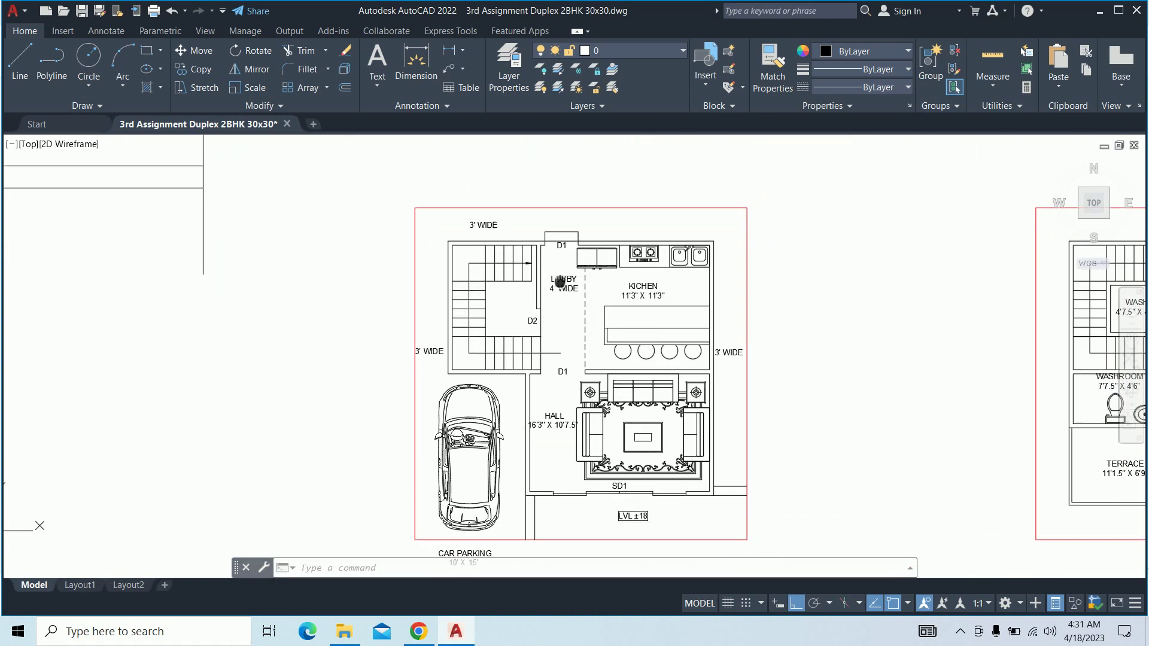
scroll(611, 376, up, 1)
text(la)
key(Return)
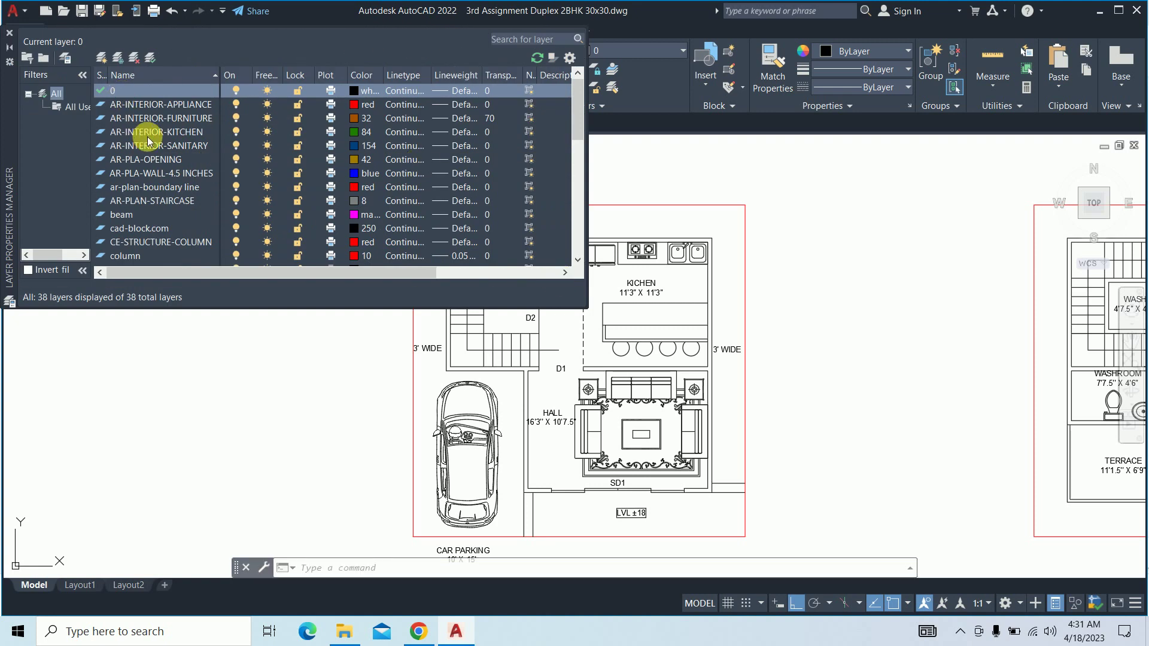
double_click(169, 173)
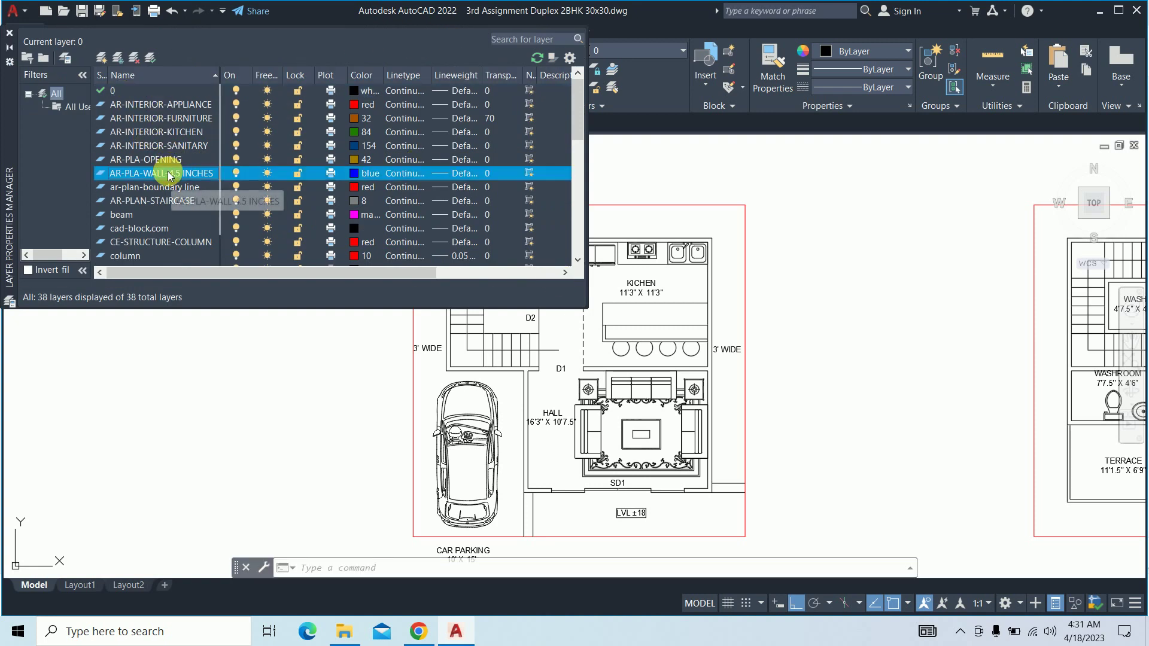
click(10, 32)
Draw a short vertical line to the right of the ground floor plan
text(l)
key(Return)
click(798, 273)
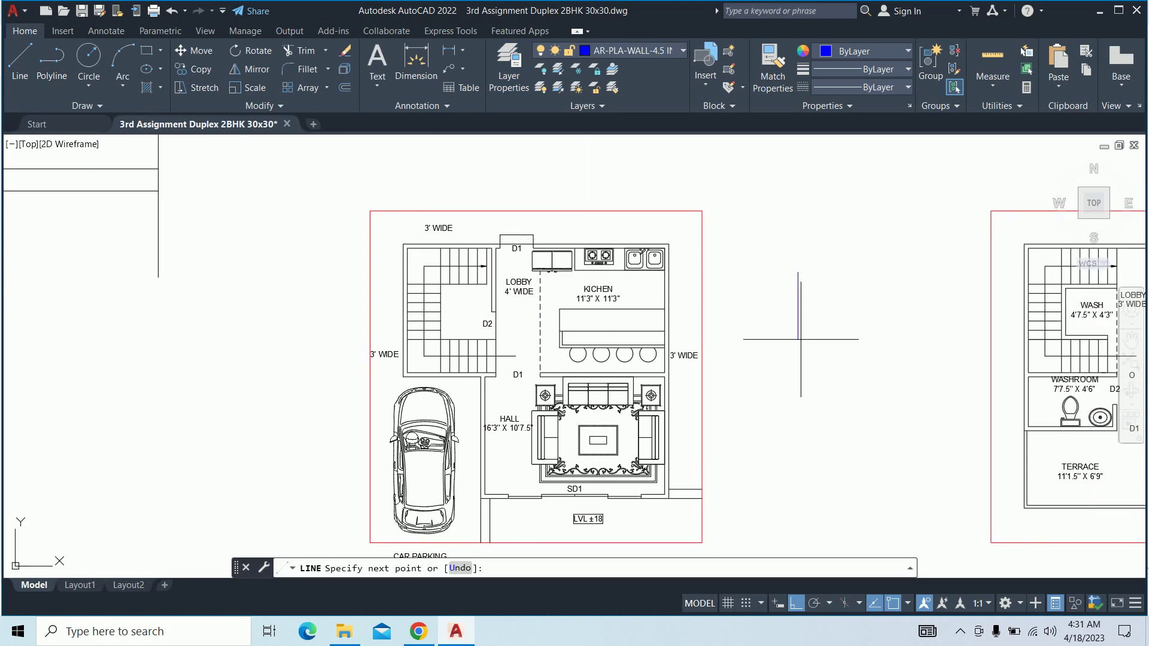
click(800, 339)
key(Return)
key(Return)
Use the blue line as the match source and recolour the kitchen wall lines
click(798, 311)
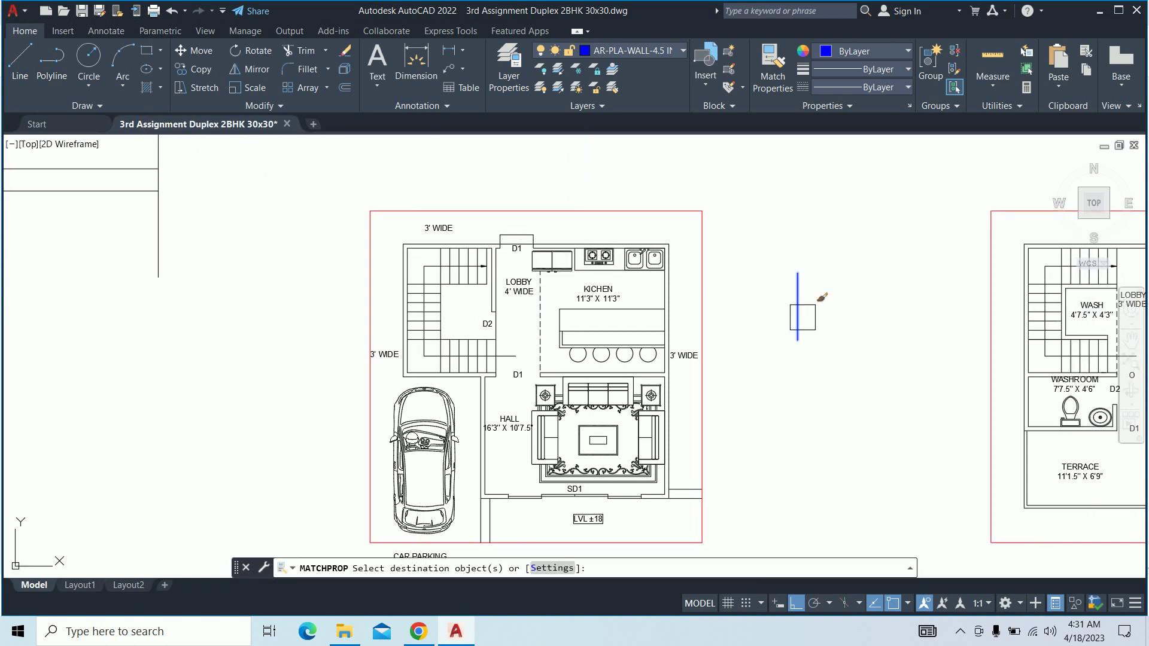
scroll(758, 280, up, 5)
click(434, 318)
click(326, 312)
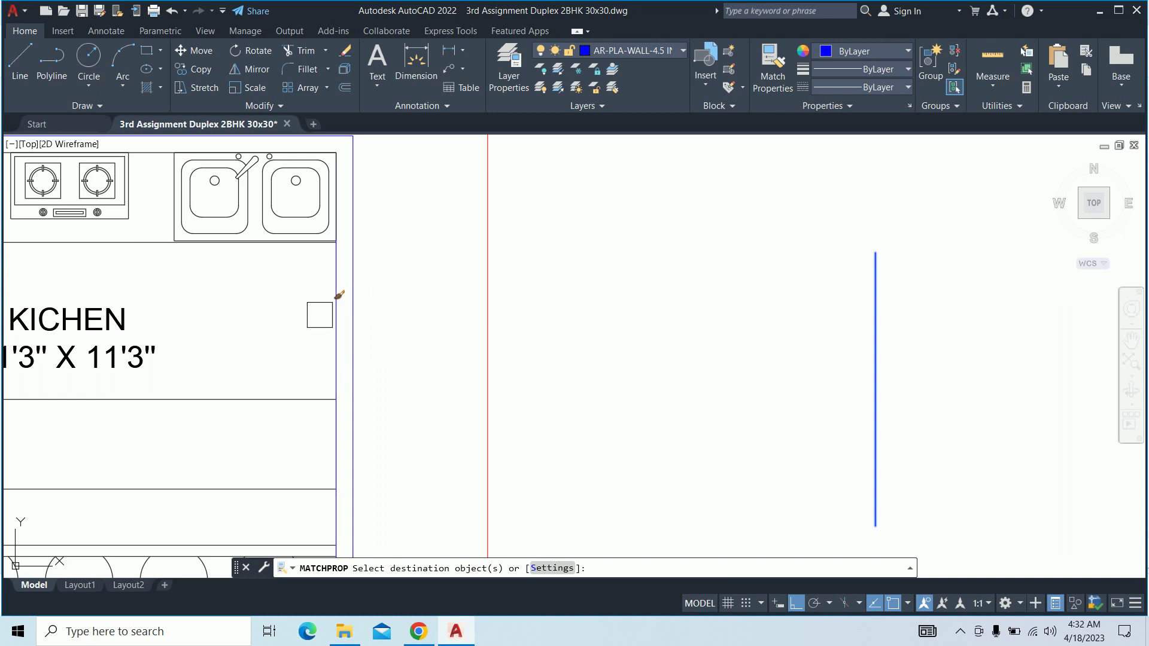
scroll(820, 423, down, 3)
scroll(696, 313, up, 3)
scroll(697, 313, up, 2)
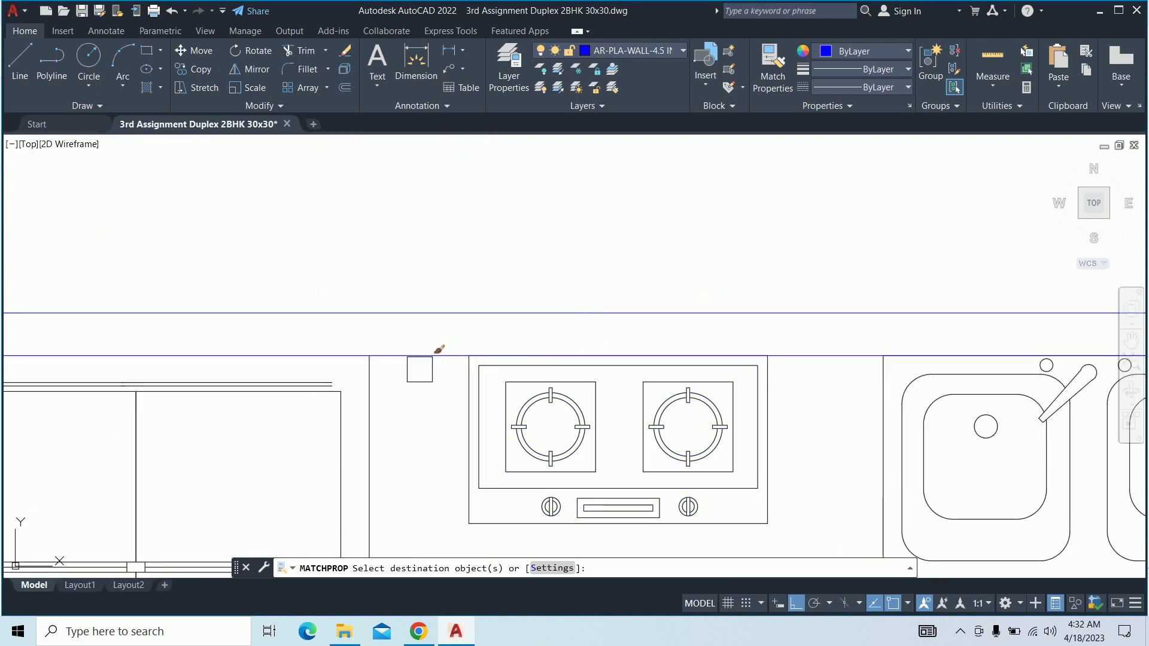
Recolour the wall above the stove to the blue wall layer
click(421, 382)
click(426, 254)
scroll(425, 254, down, 2)
scroll(797, 300, up, 2)
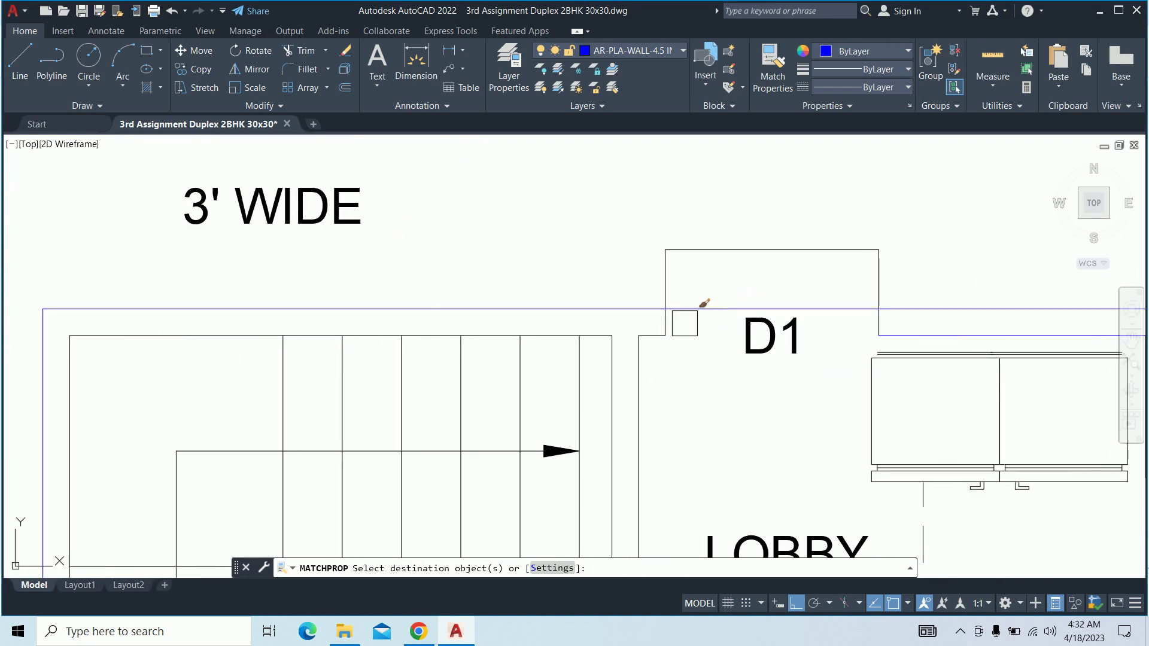
scroll(629, 323, up, 2)
scroll(632, 323, up, 2)
Recolour the wall corner and the wall edges left and right of D1
click(676, 414)
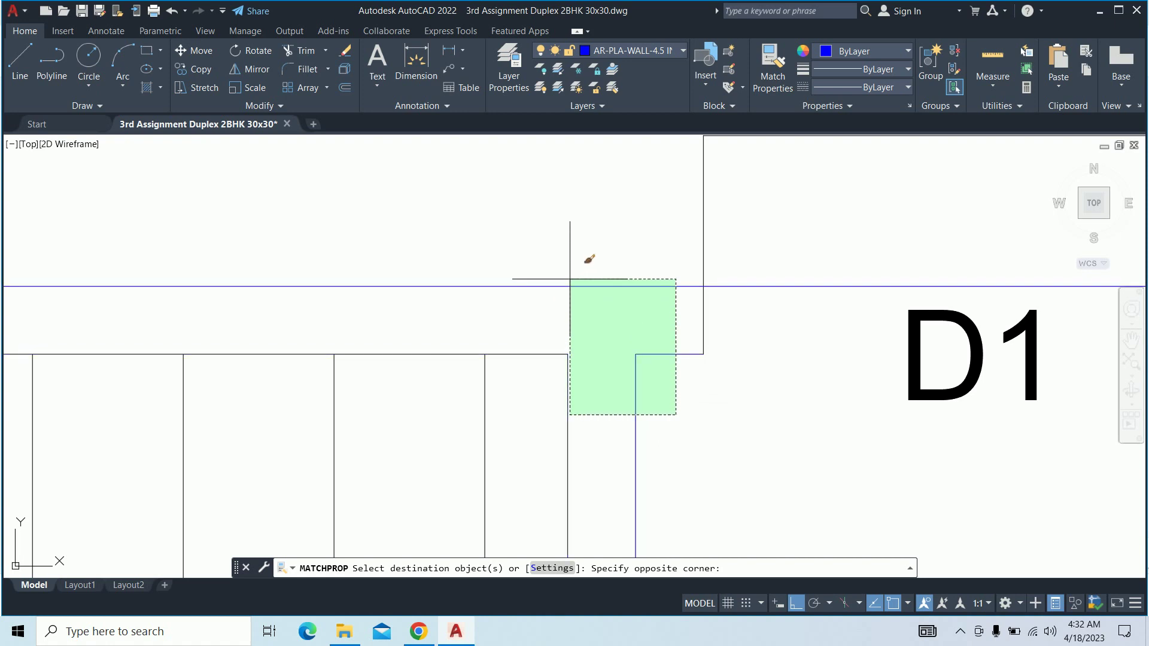
click(570, 279)
scroll(570, 275, down, 3)
scroll(569, 269, up, 1)
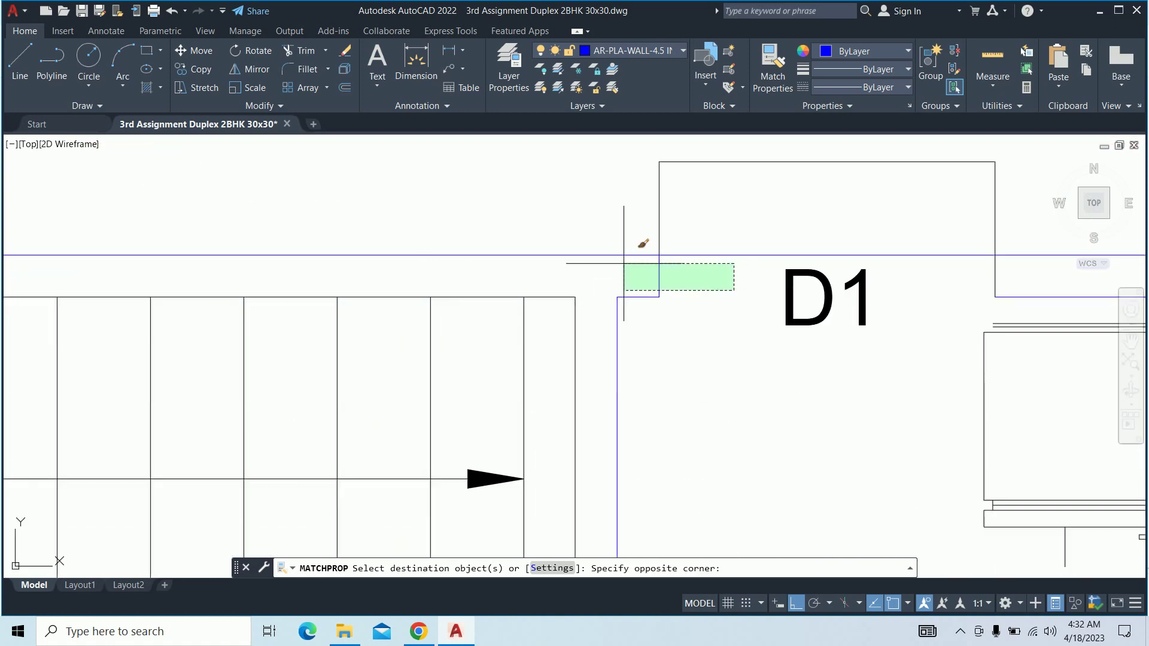
click(634, 261)
middle_drag(1048, 297, 792, 313)
click(718, 281)
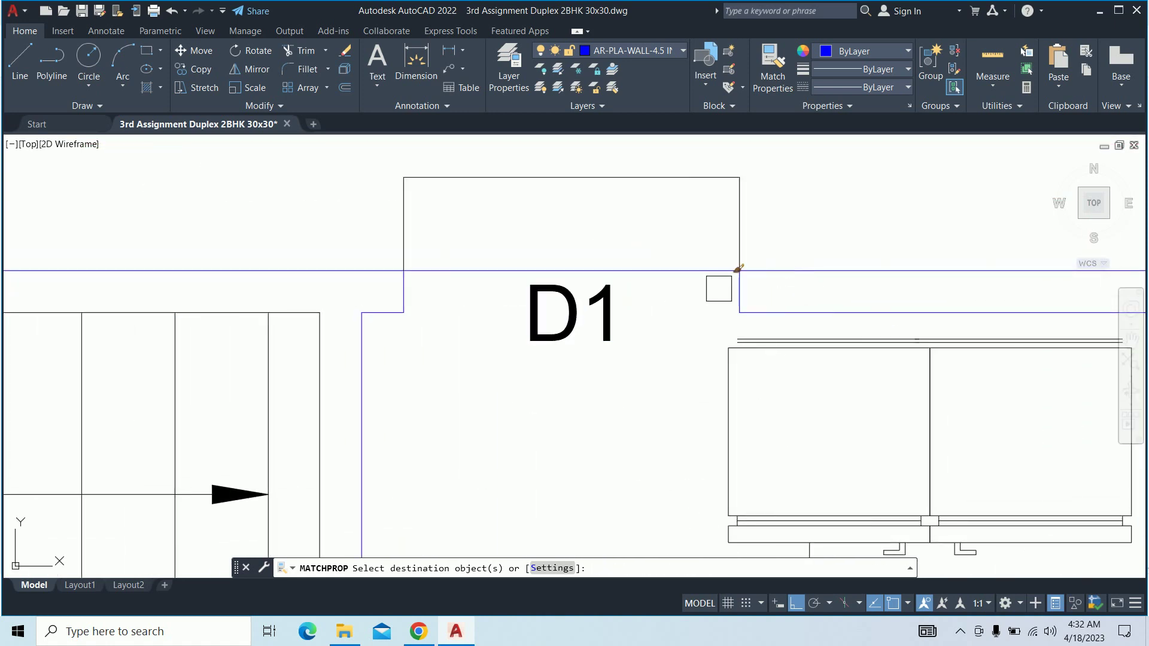
scroll(718, 282, down, 5)
Recolour the staircase's outer wall
middle_drag(543, 309, 687, 308)
scroll(658, 299, up, 2)
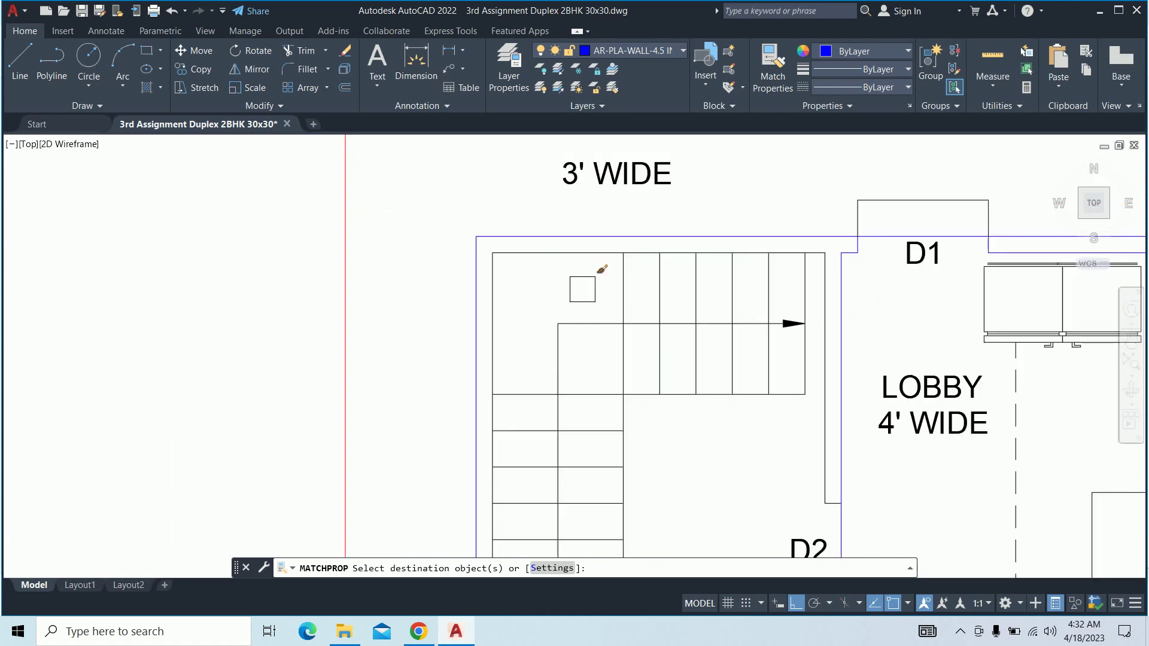
click(582, 287)
click(455, 220)
scroll(455, 220, down, 2)
middle_drag(534, 402, 556, 241)
Recolour the wall corner below the stairs and the wall junction lines
scroll(711, 317, up, 5)
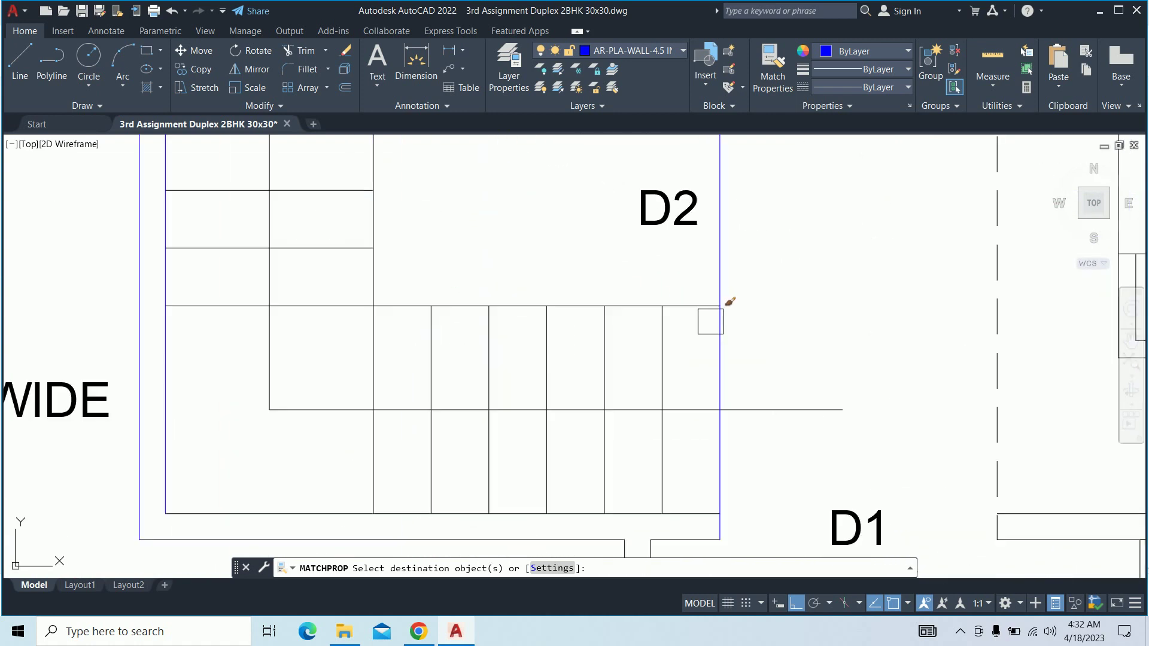
mouse_move(710, 315)
middle_down()
mouse_move(675, 249)
mouse_move(660, 147)
middle_up()
click(709, 377)
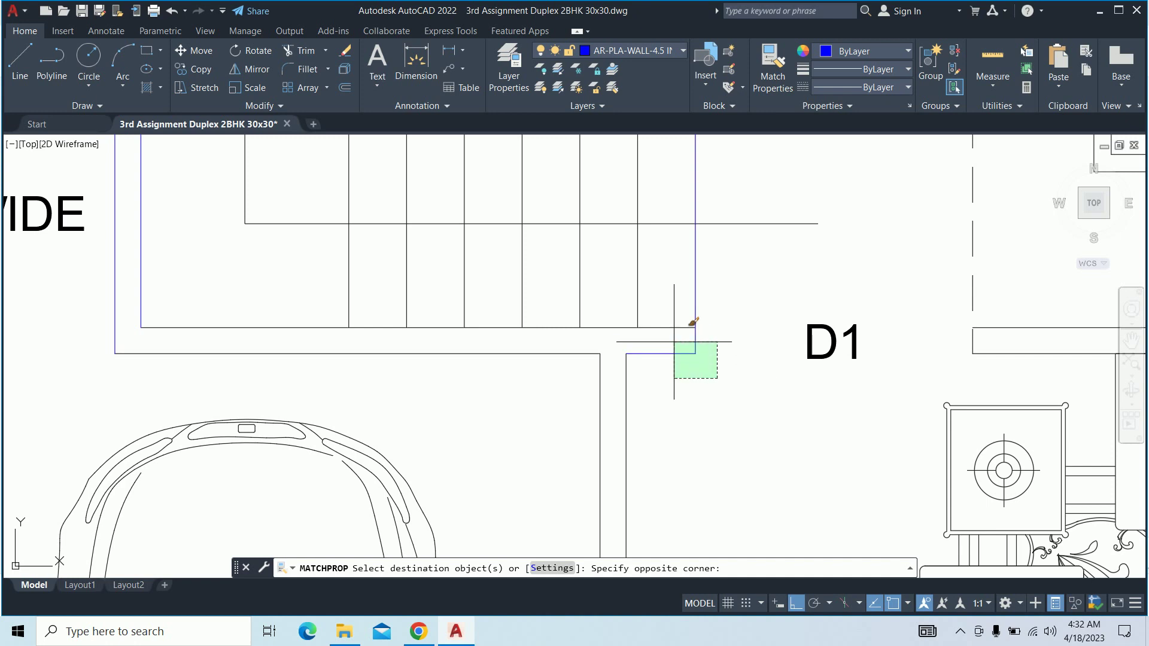
click(673, 332)
click(653, 391)
click(563, 368)
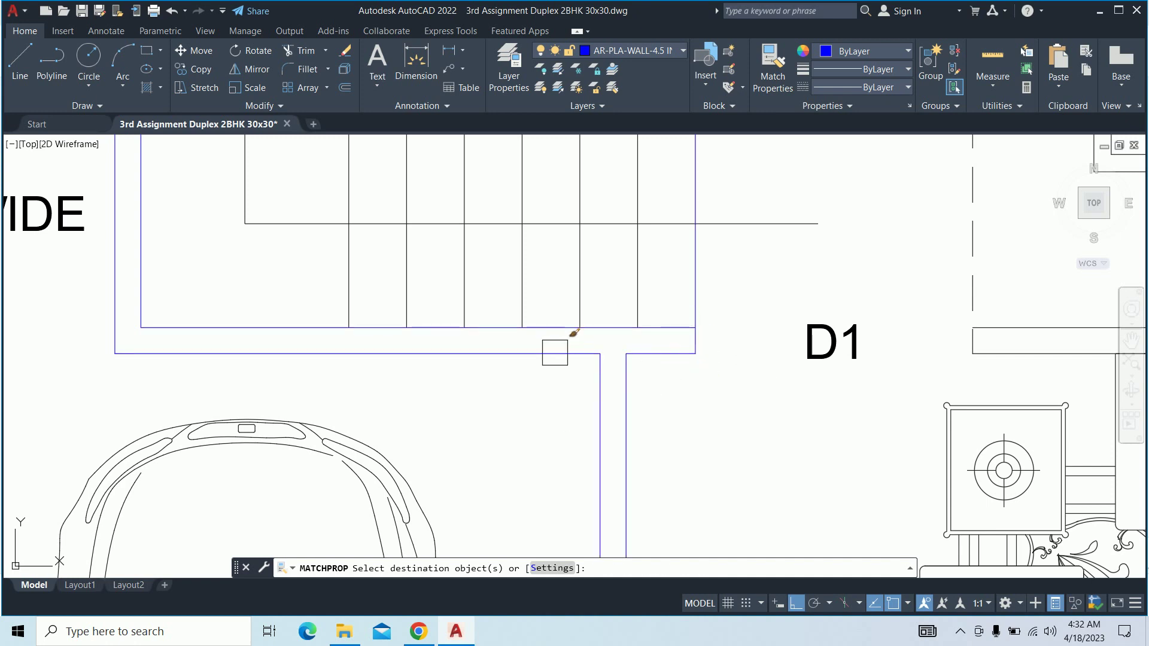
Recolour the wall by the car parking and the left wall line
middle_drag(350, 363, 523, 359)
scroll(523, 359, down, 3)
mouse_move(547, 472)
middle_down()
mouse_move(555, 388)
mouse_move(526, 227)
middle_up()
scroll(502, 312, up, 5)
click(503, 326)
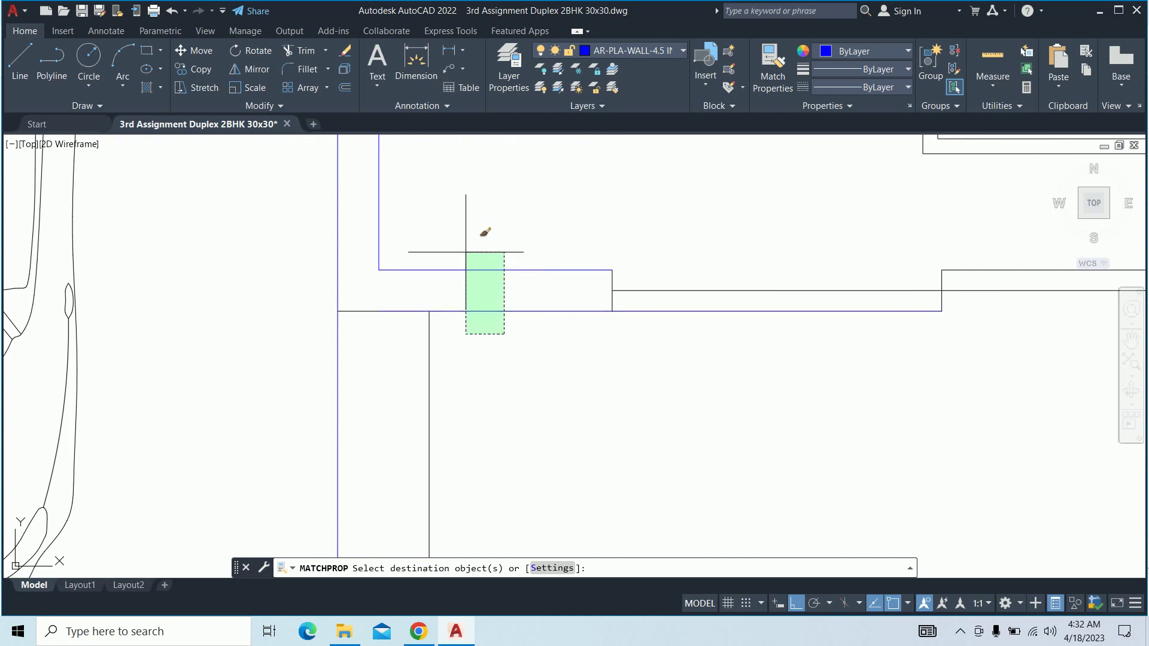
click(419, 260)
click(362, 336)
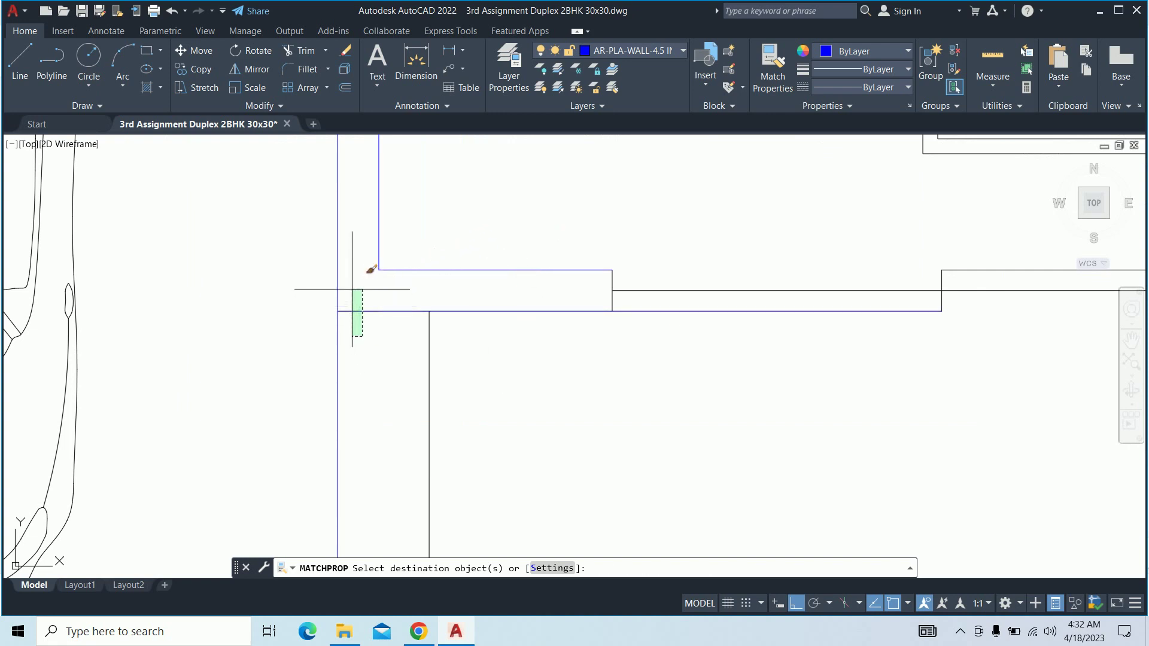
click(577, 266)
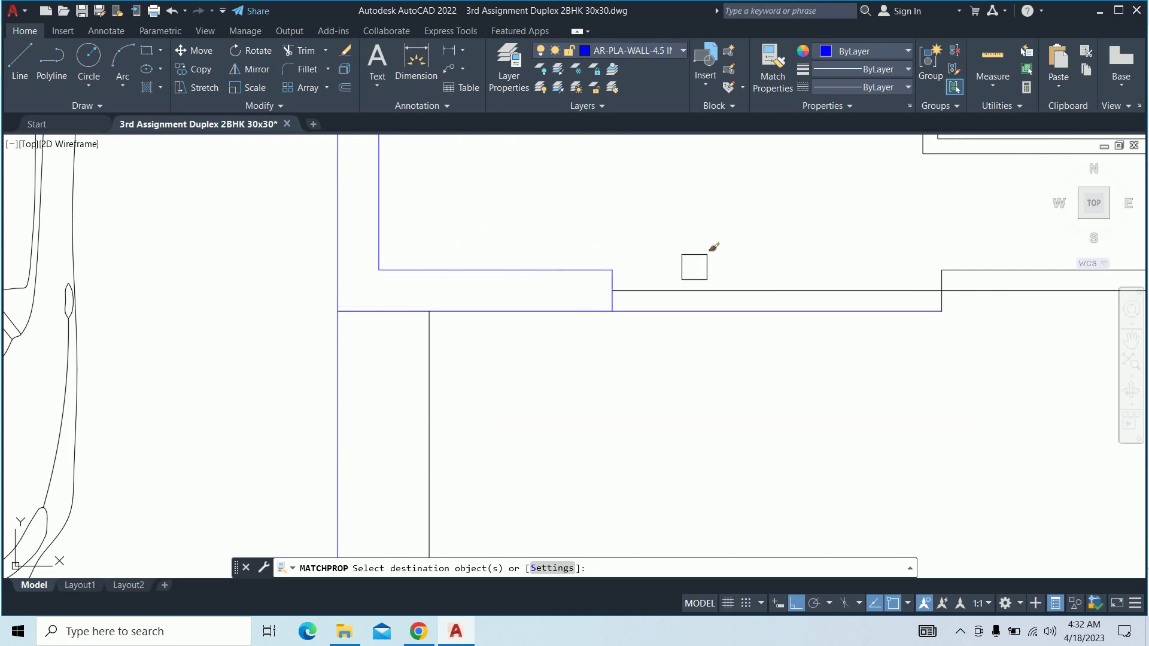
Recolour the wall line near LVL ±18 and the hall's right wall
scroll(742, 259, down, 5)
scroll(383, 335, up, 4)
scroll(526, 290, up, 4)
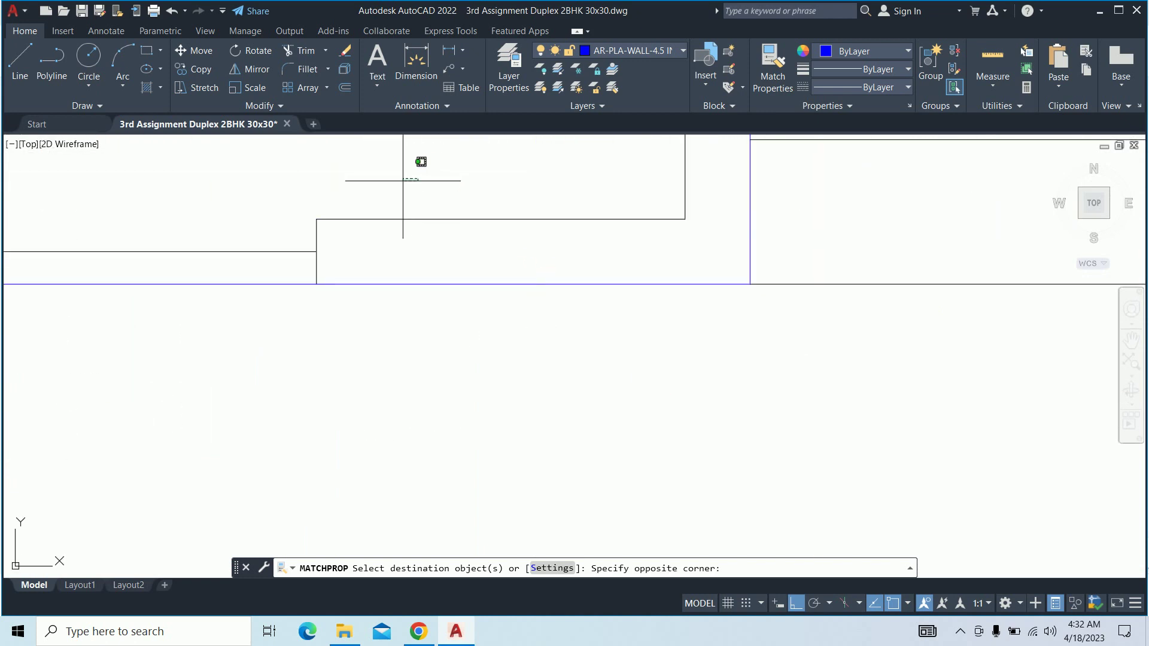
click(231, 208)
scroll(419, 275, down, 3)
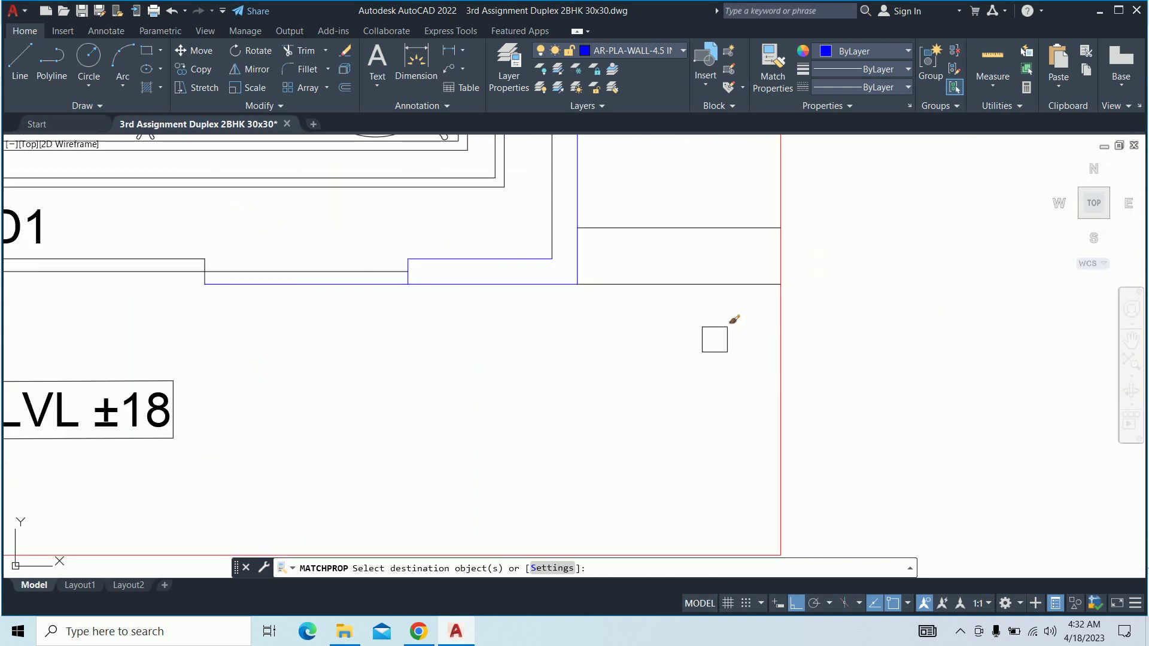
scroll(714, 340, down, 4)
scroll(702, 292, up, 6)
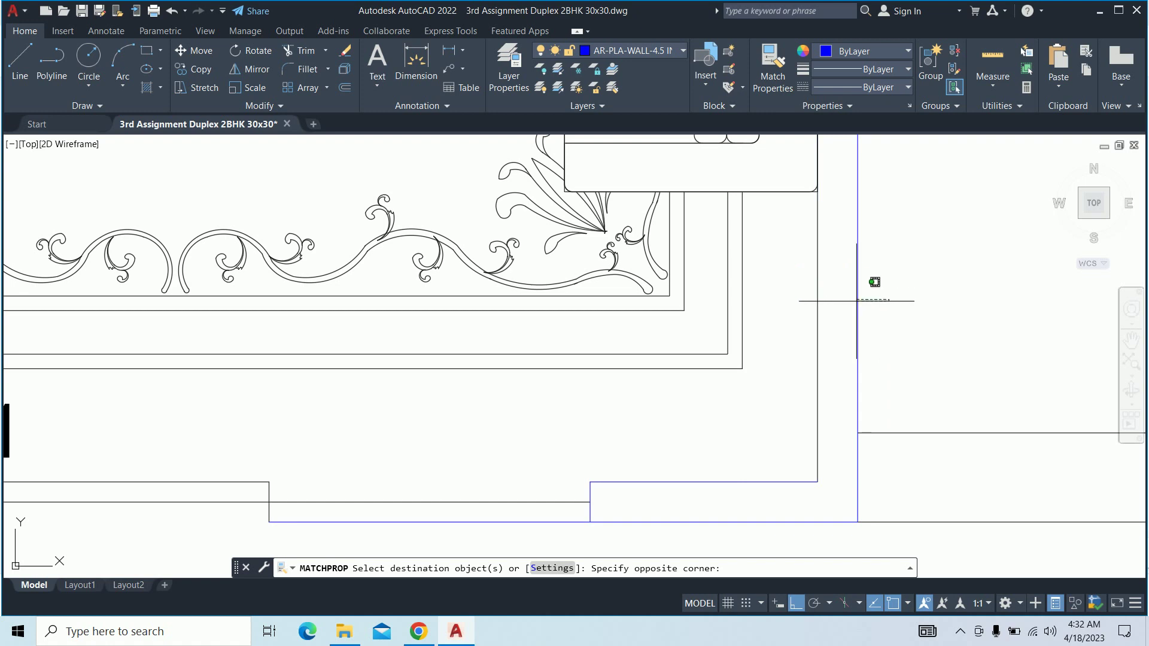
click(857, 301)
Recolour the wall beside the kitchen counter near the 3' WIDE label
scroll(800, 303, down, 3)
scroll(795, 299, up, 1)
scroll(745, 283, up, 5)
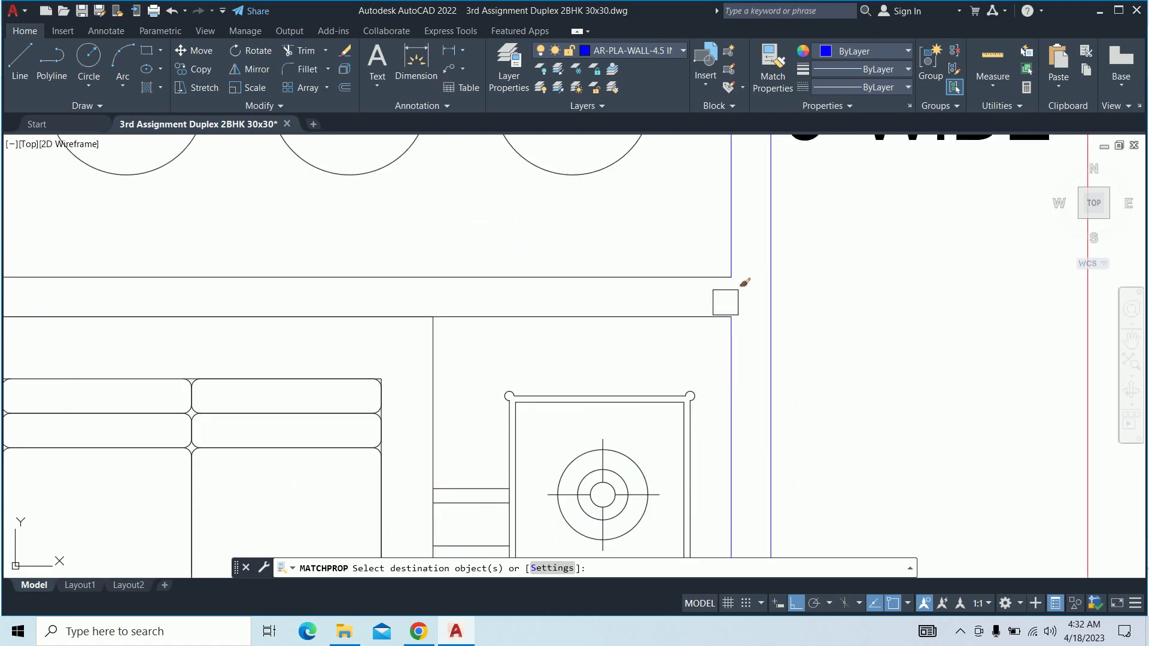
middle_drag(744, 282, 724, 333)
click(698, 395)
click(676, 358)
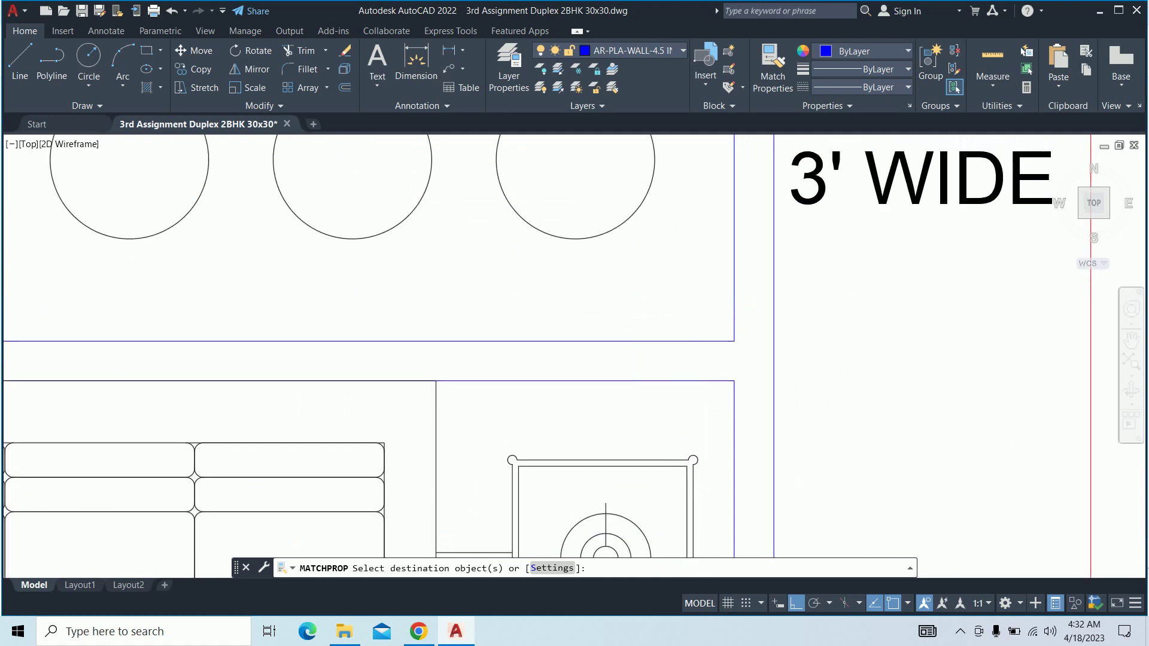
scroll(676, 359, down, 2)
Recolour the remaining wall and short edge at D1, then finish matching
click(534, 342)
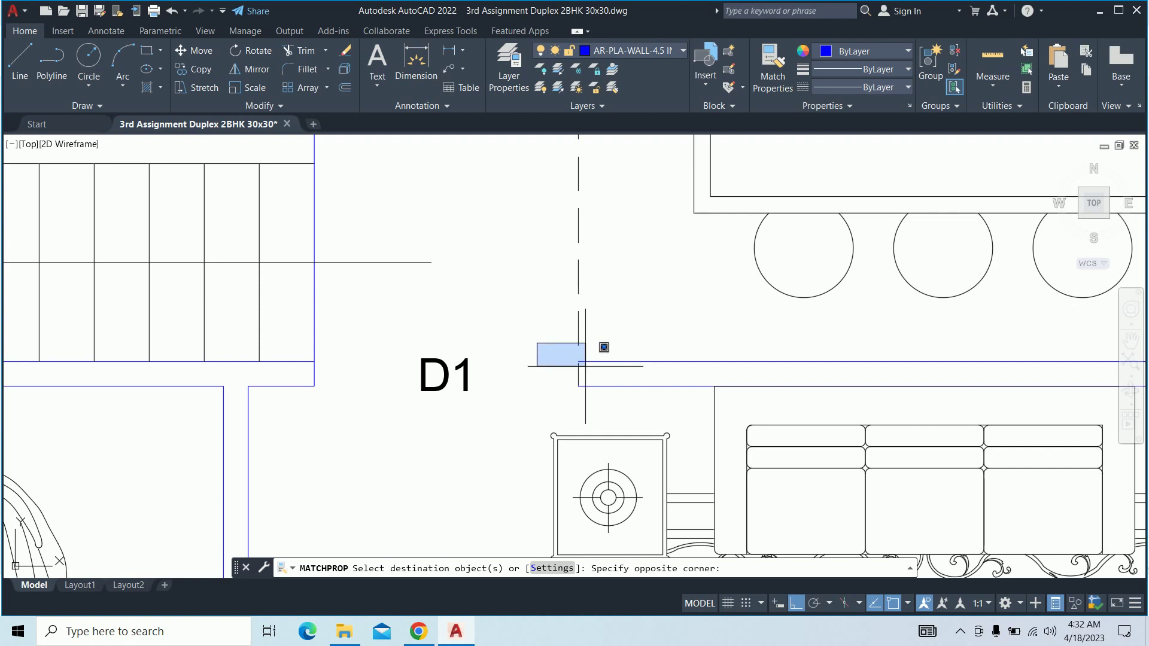
click(634, 380)
scroll(628, 359, down, 3)
scroll(617, 310, up, 3)
click(616, 311)
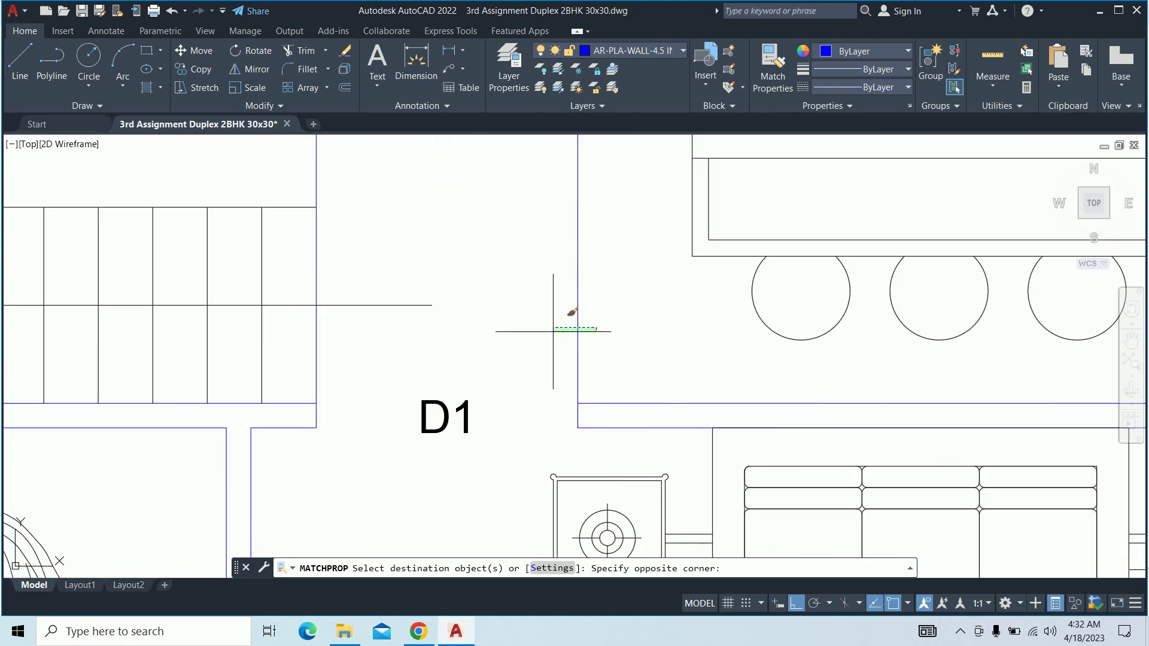
click(532, 344)
key(Return)
scroll(568, 335, down, 3)
middle_drag(581, 343, 631, 327)
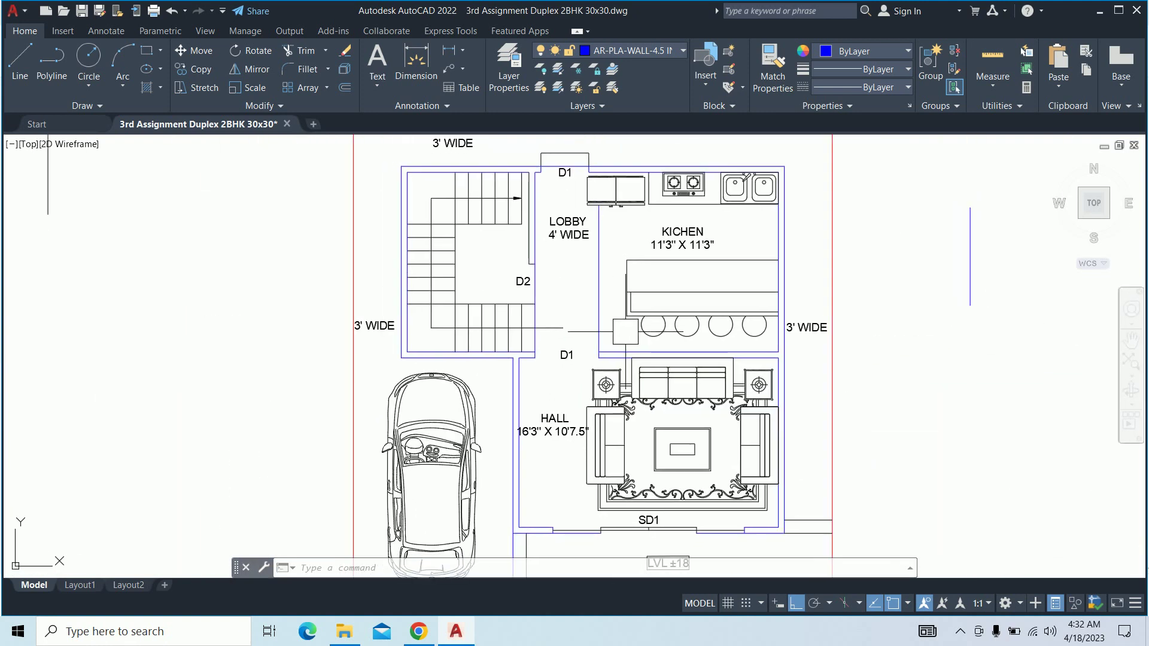
Break a gap into the vertical wall line near the stairs
text(tr)
key(Return)
scroll(556, 354, up, 4)
key(Escape)
scroll(589, 334, up, 2)
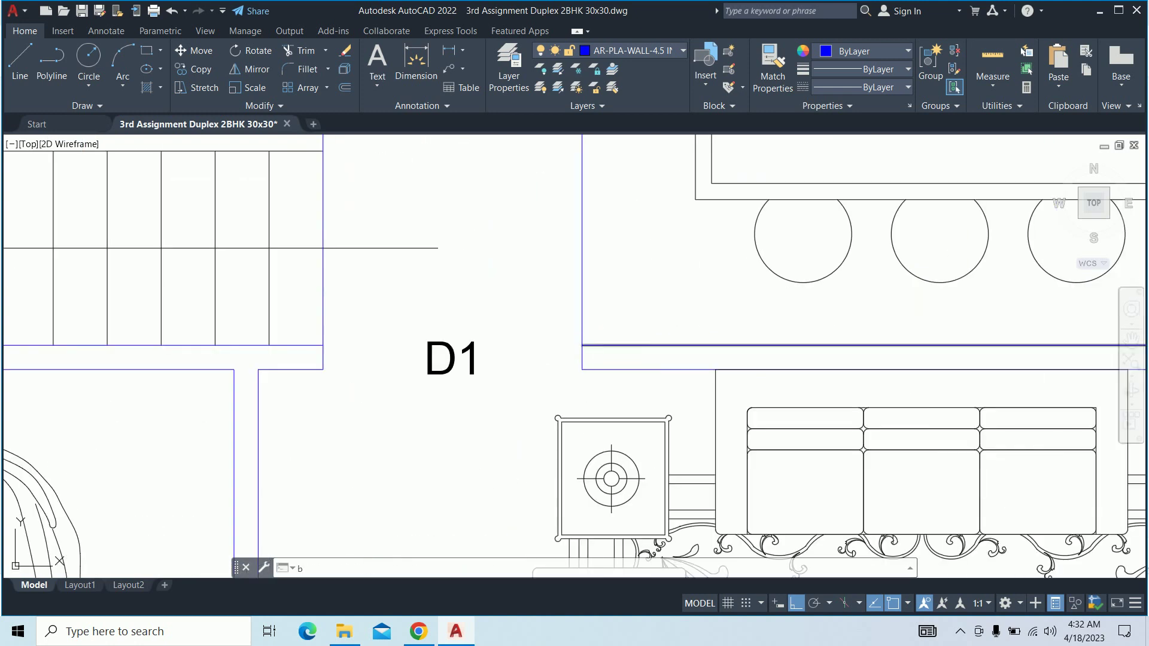
text(br)
key(Return)
scroll(583, 355, up, 5)
click(564, 358)
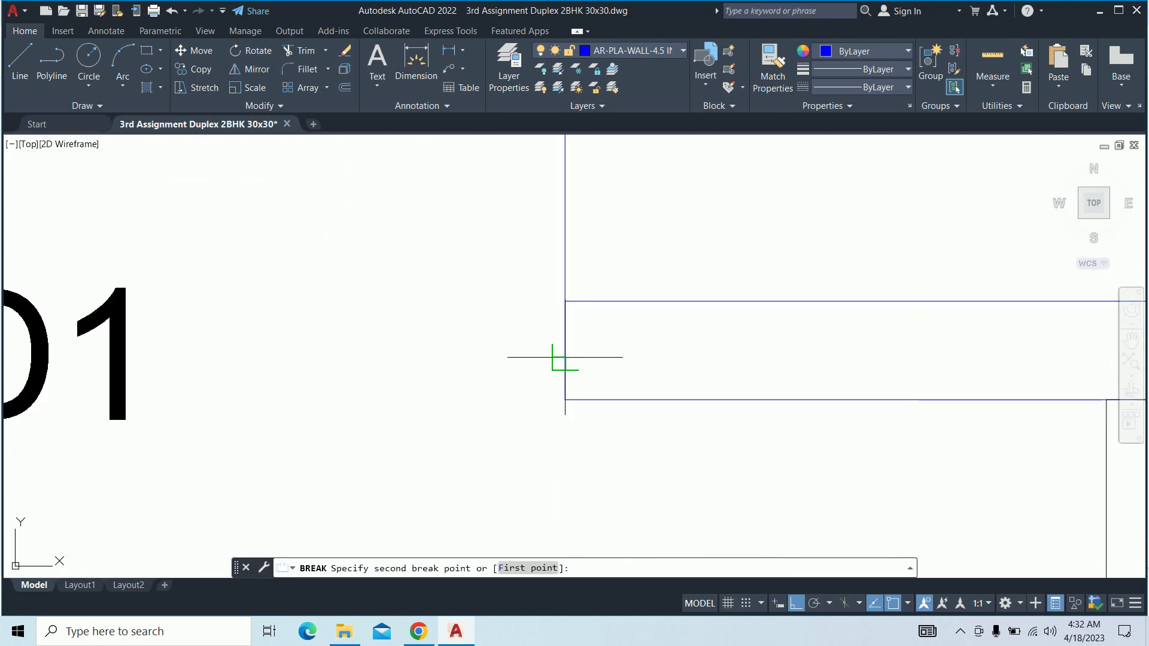
click(565, 300)
Extend the broken vertical wall segment back to its boundary
text(ex)
key(Return)
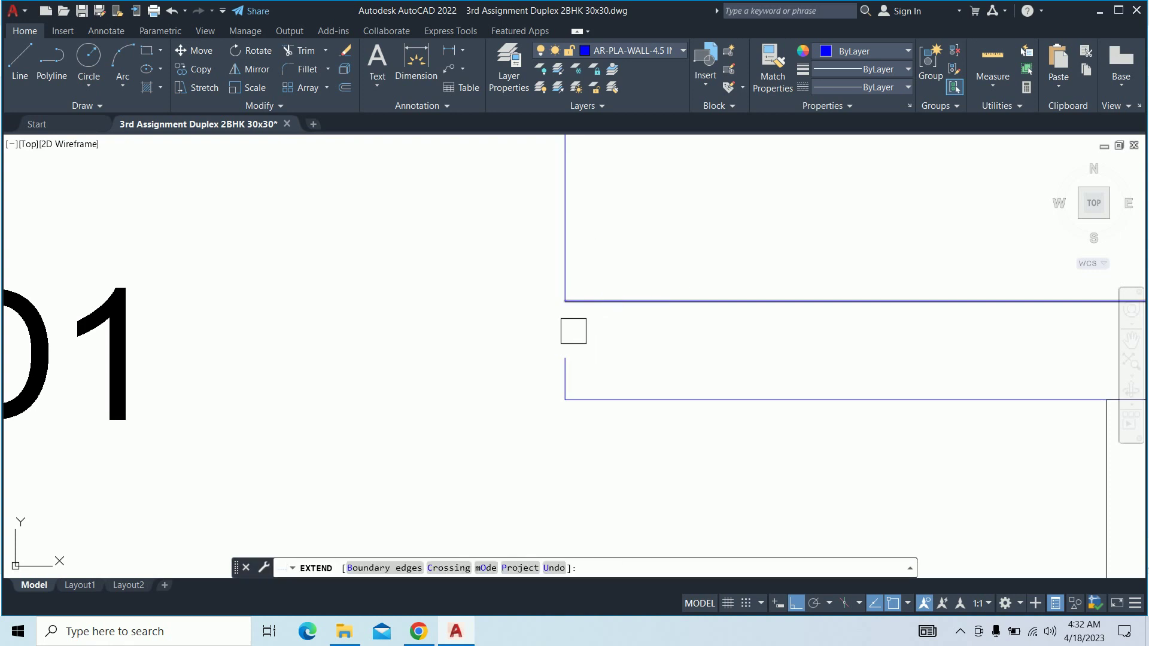
click(564, 366)
key(Escape)
scroll(732, 321, down, 3)
middle_drag(732, 321, 563, 324)
scroll(563, 324, down, 4)
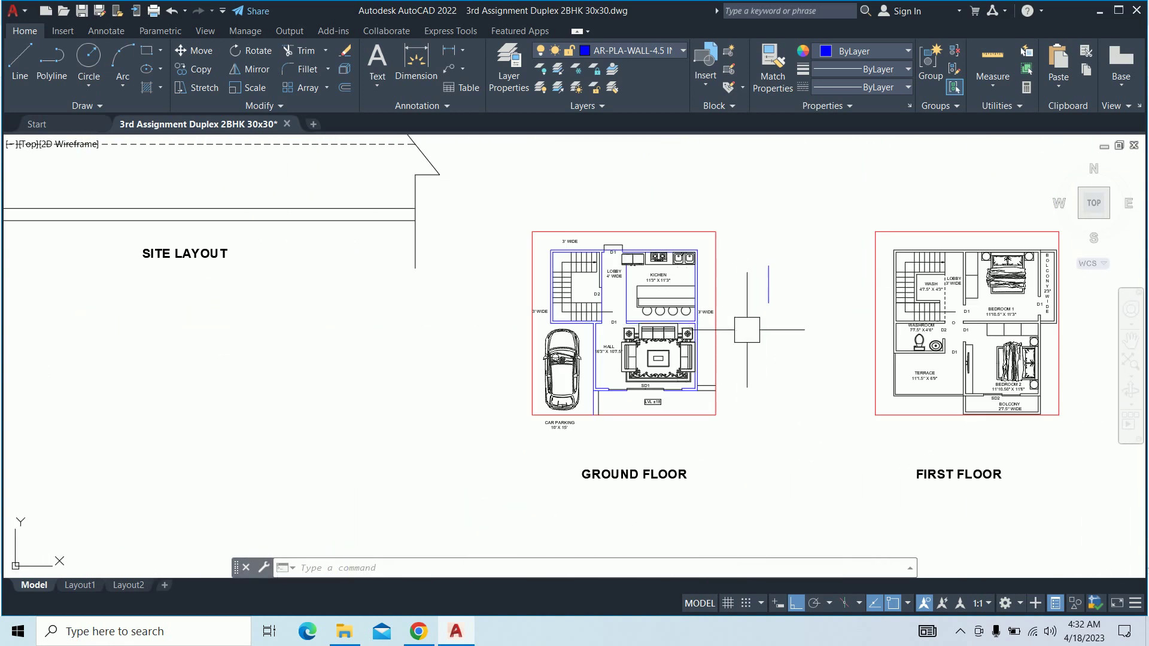
Inspect the hall furniture group and view the hall and car-parking corner
click(846, 320)
click(754, 263)
key(Escape)
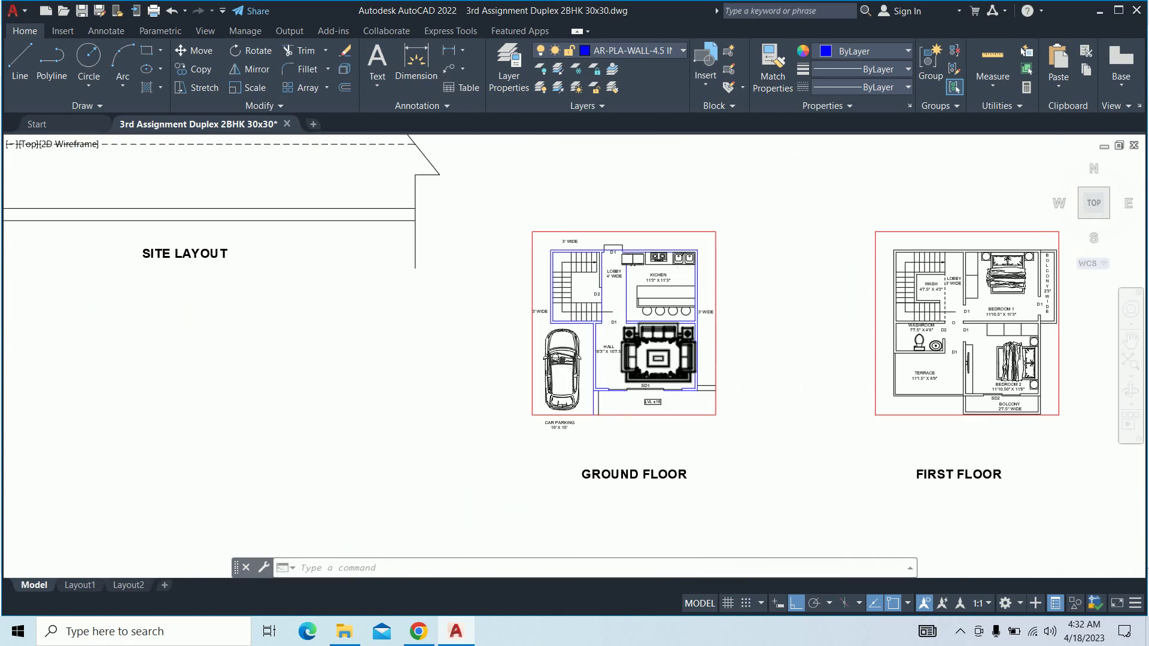
scroll(622, 367, up, 6)
middle_drag(552, 411, 580, 290)
text(br)
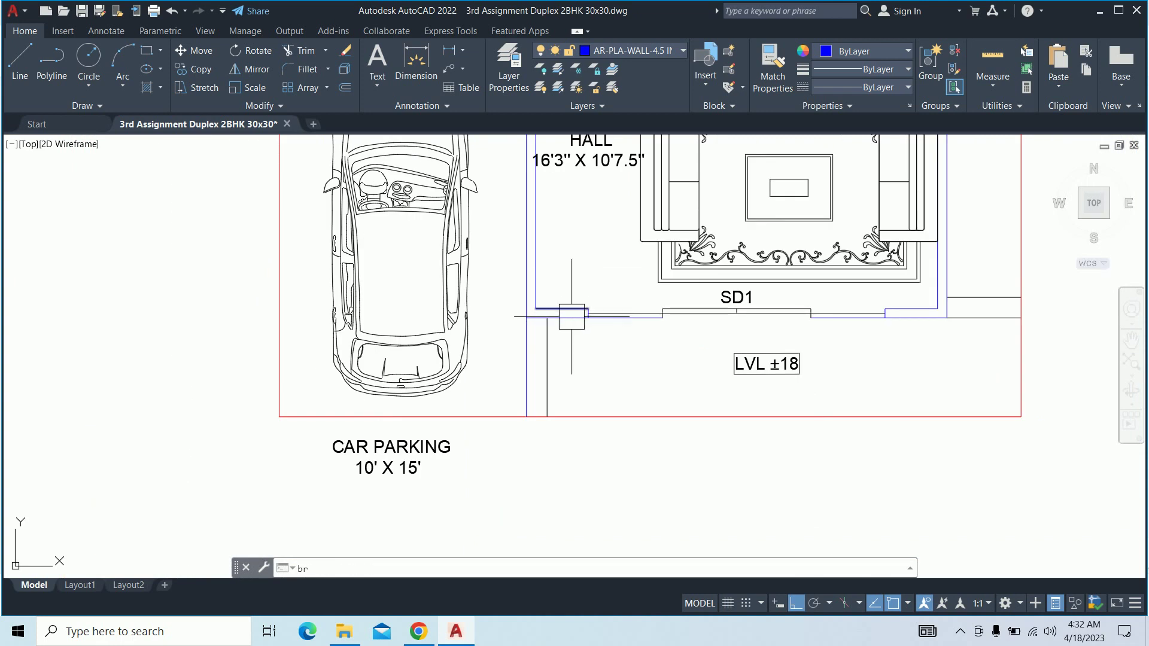
Open a gap in the horizontal wall line by the hall
key(Return)
scroll(571, 317, up, 3)
scroll(663, 285, up, 2)
click(649, 269)
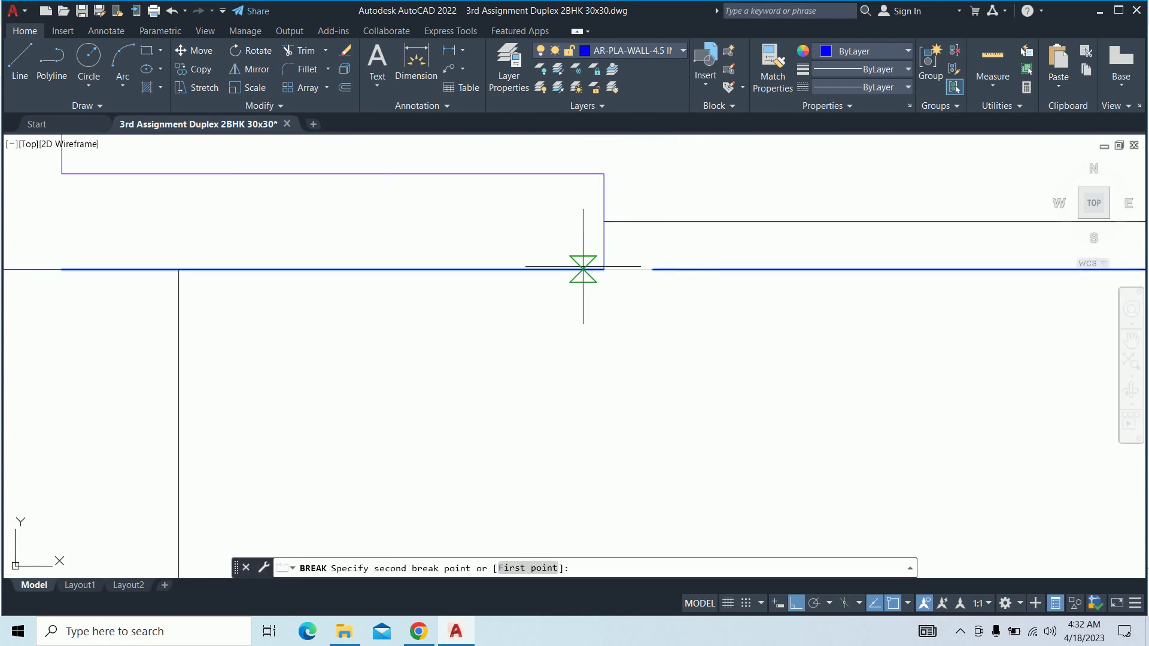
click(597, 264)
scroll(600, 264, down, 5)
scroll(658, 275, down, 2)
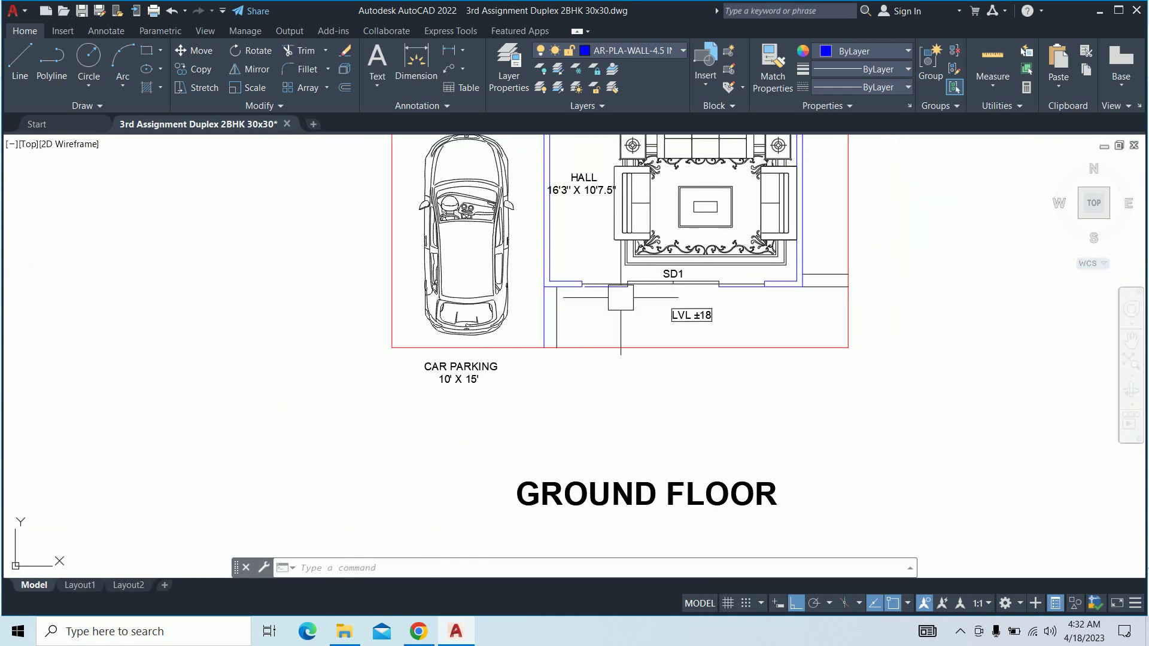
scroll(761, 284, up, 4)
scroll(761, 284, up, 3)
Break a second gap further along the horizontal wall line
key(Return)
click(932, 274)
scroll(556, 249, up, 2)
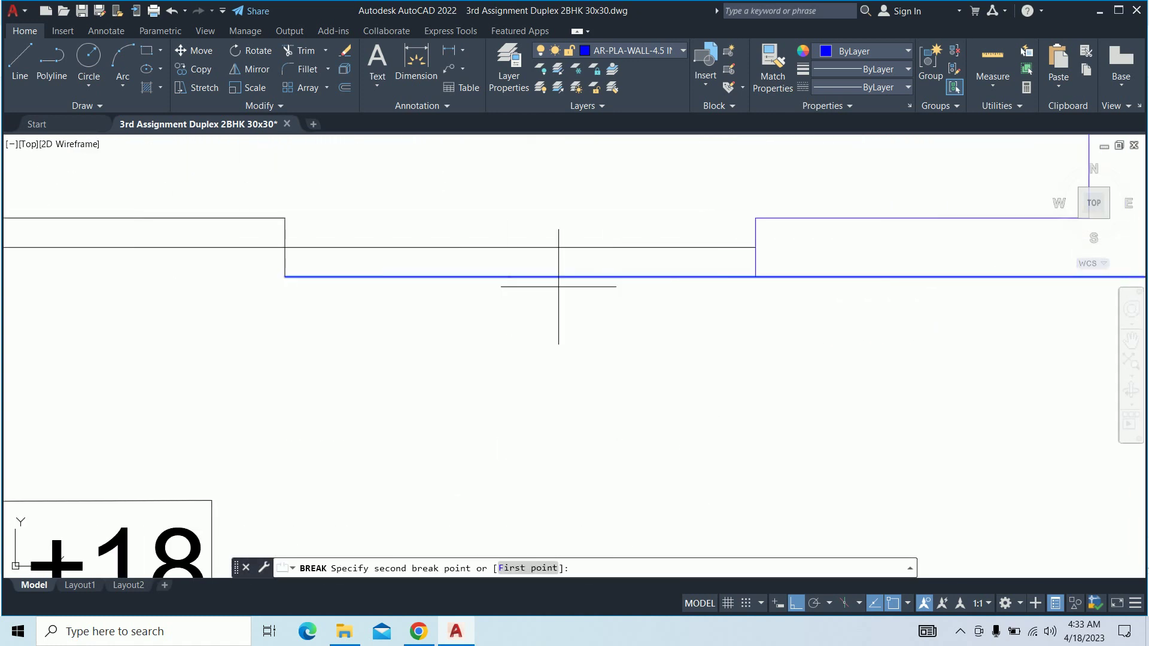
click(756, 276)
scroll(763, 274, down, 4)
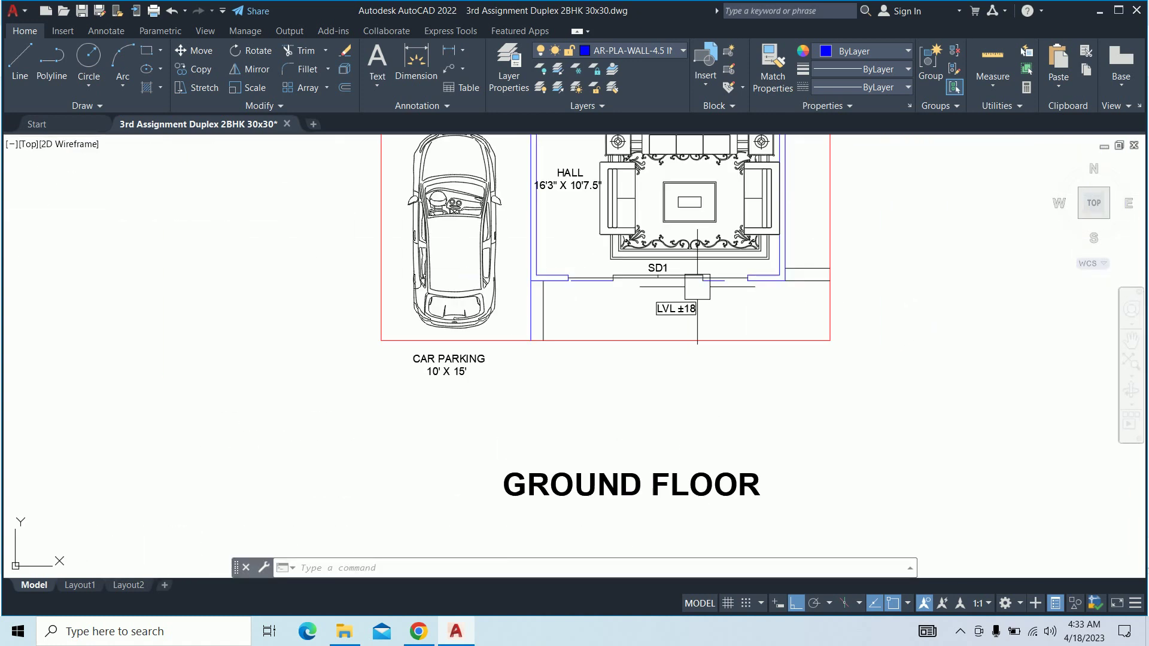
scroll(526, 293, up, 1)
Open a gap in the vertical wall line near the corner
key(Return)
scroll(544, 267, up, 4)
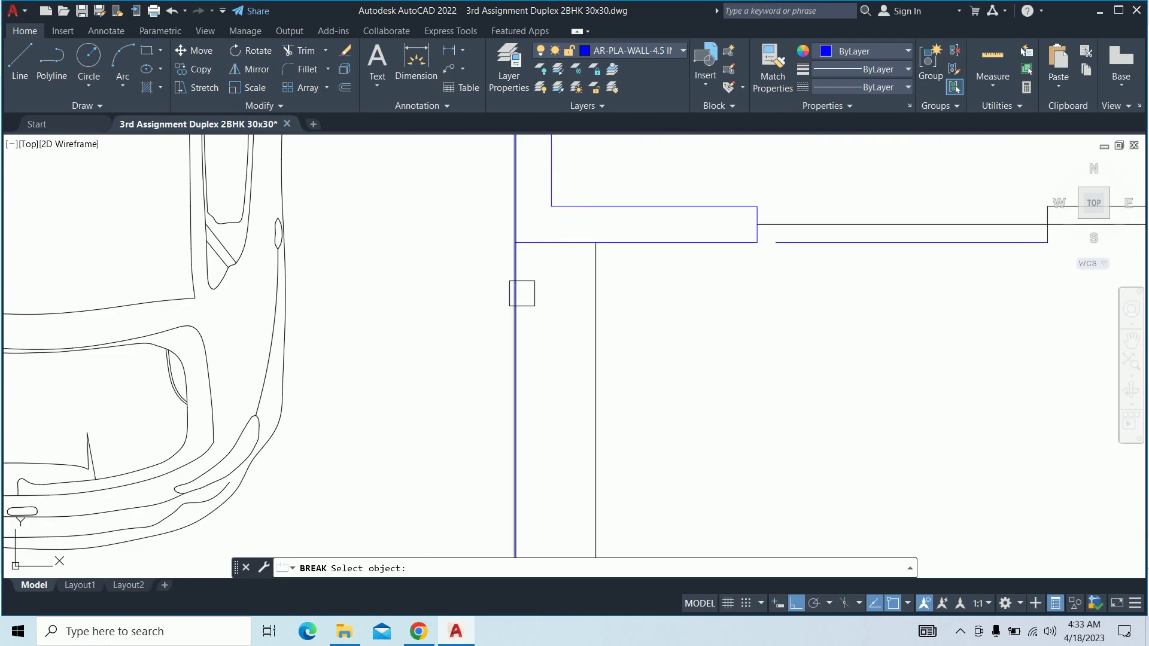
click(515, 289)
click(515, 242)
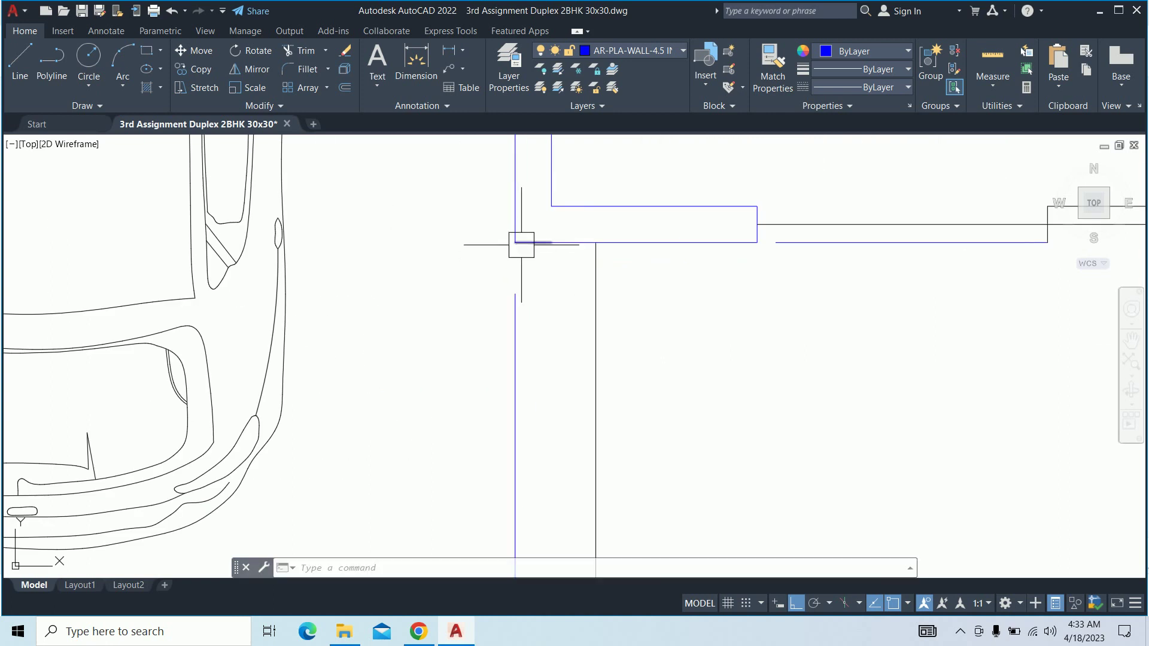
text(ex)
key(Return)
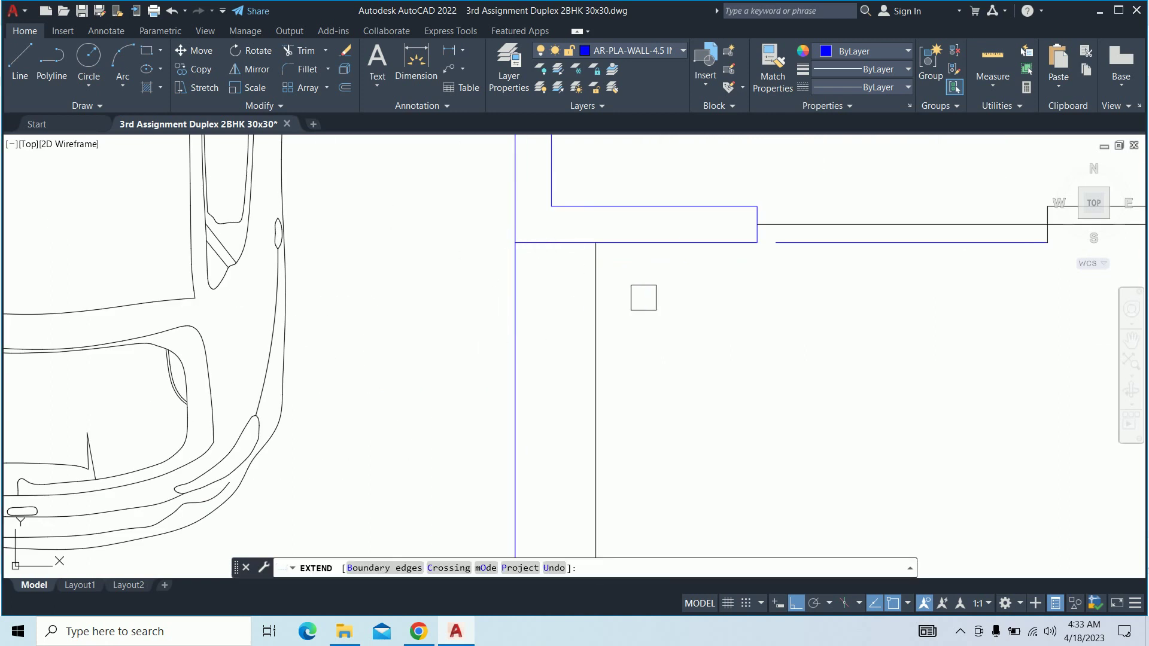
scroll(800, 256, down, 5)
scroll(454, 240, up, 2)
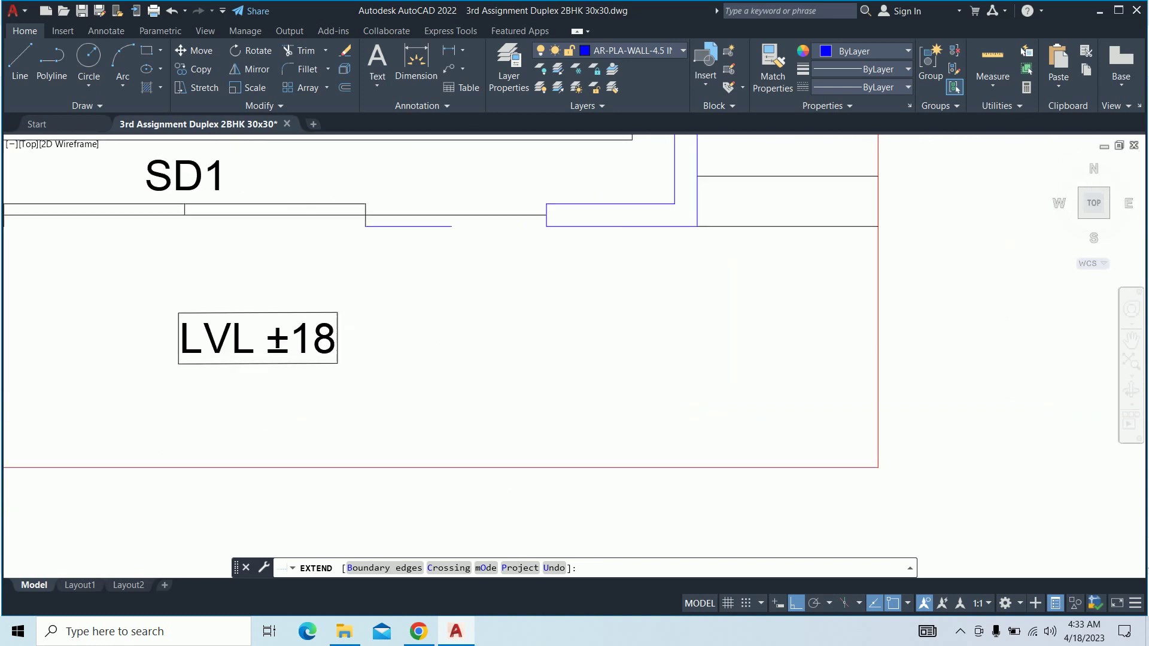
scroll(445, 231, up, 2)
key(Escape)
scroll(624, 292, down, 4)
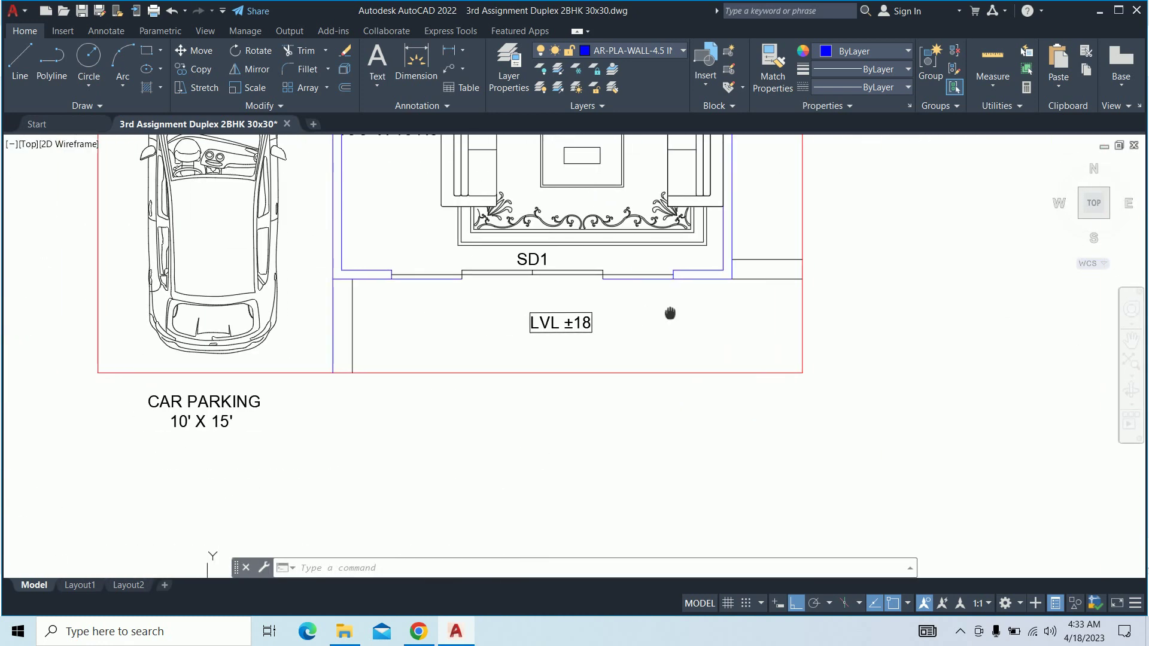
Give the short line the blue wall line's properties with Match Properties
text(ma)
key(Return)
scroll(610, 306, up, 2)
scroll(614, 305, up, 2)
click(620, 288)
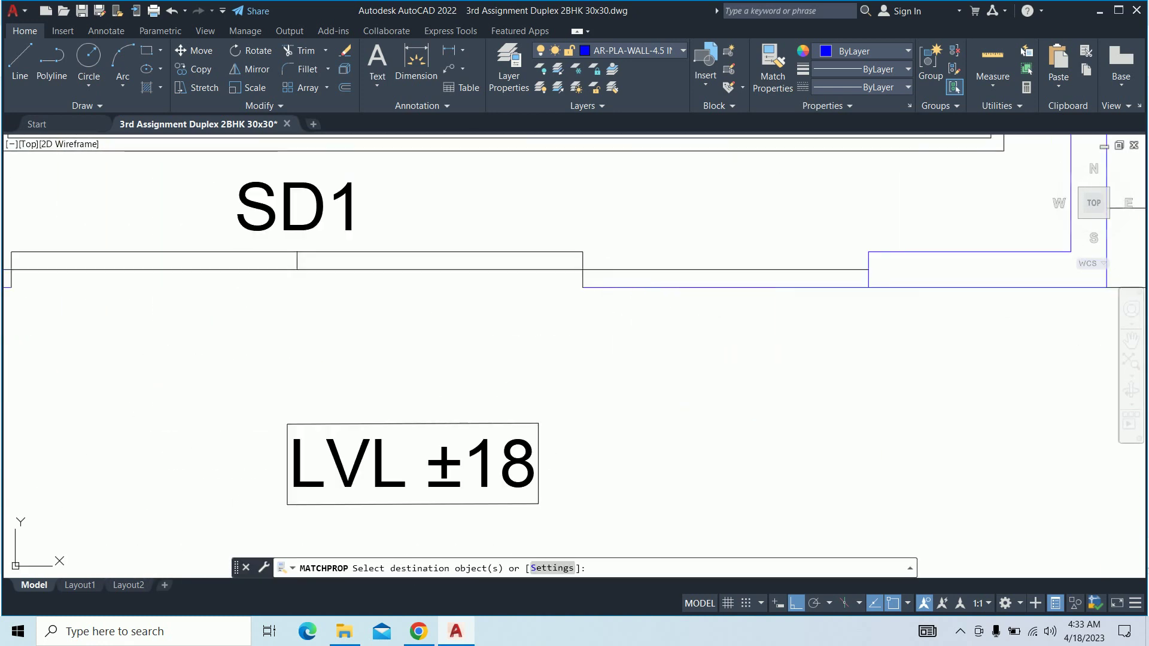
scroll(618, 293, down, 2)
scroll(656, 365, up, 2)
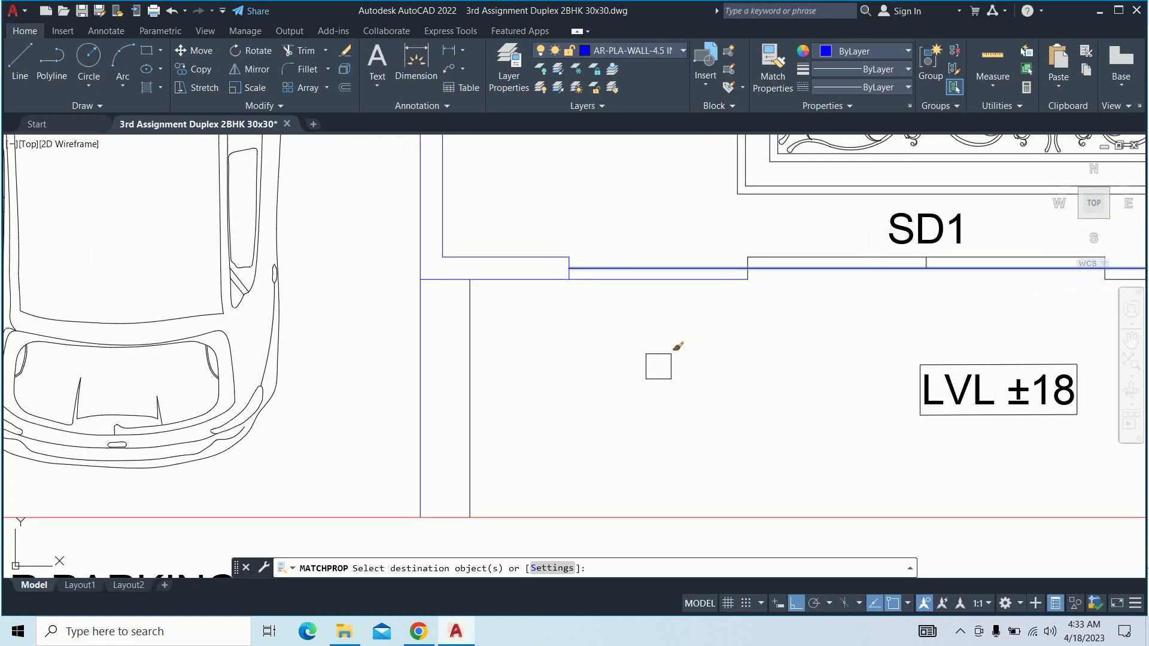
click(656, 364)
click(264, 377)
click(623, 354)
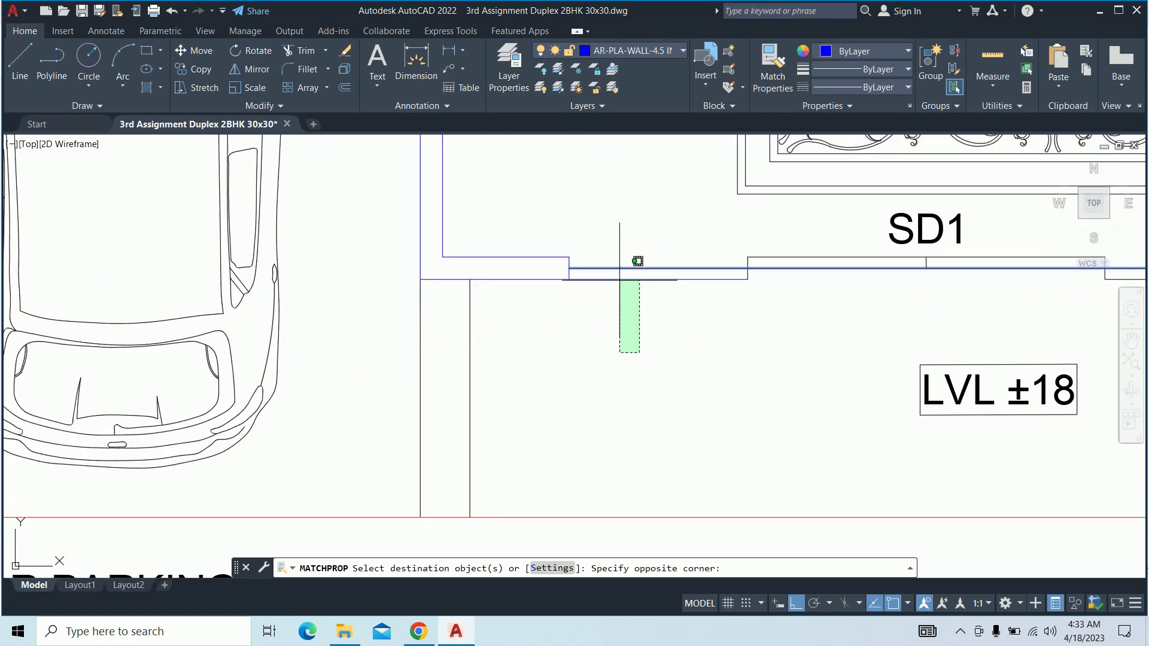
click(634, 259)
key(Return)
Break a gap into the wall line beside the stair
scroll(658, 310, down, 3)
middle_drag(658, 310, 623, 375)
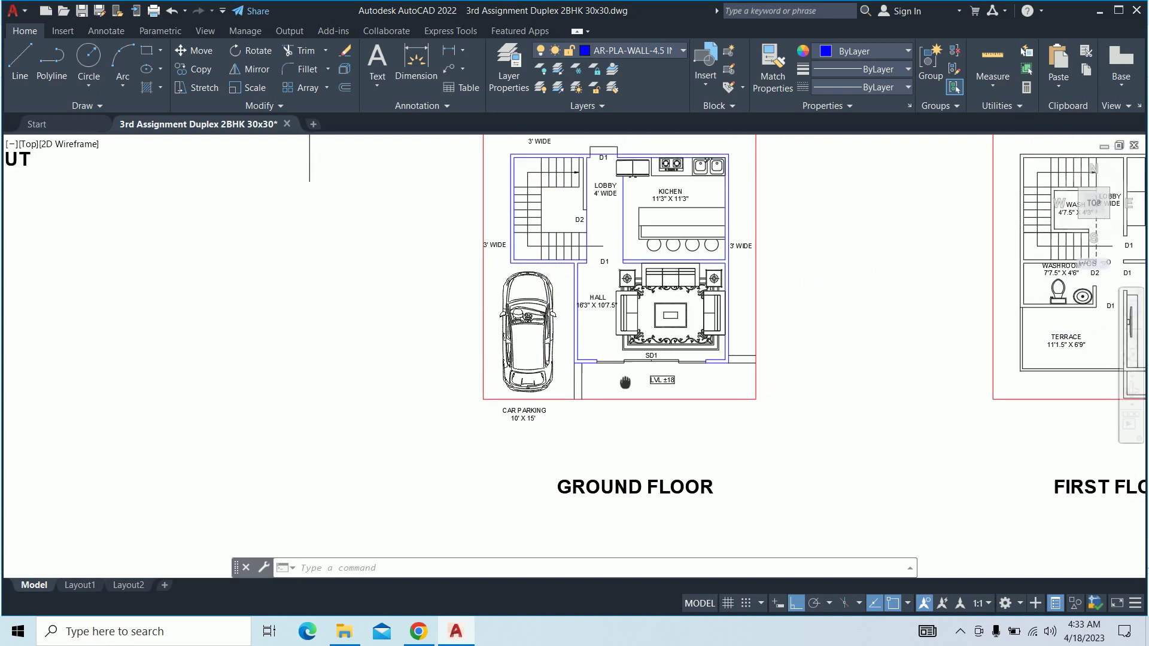
scroll(613, 393, down, 2)
scroll(607, 311, up, 3)
scroll(595, 379, up, 5)
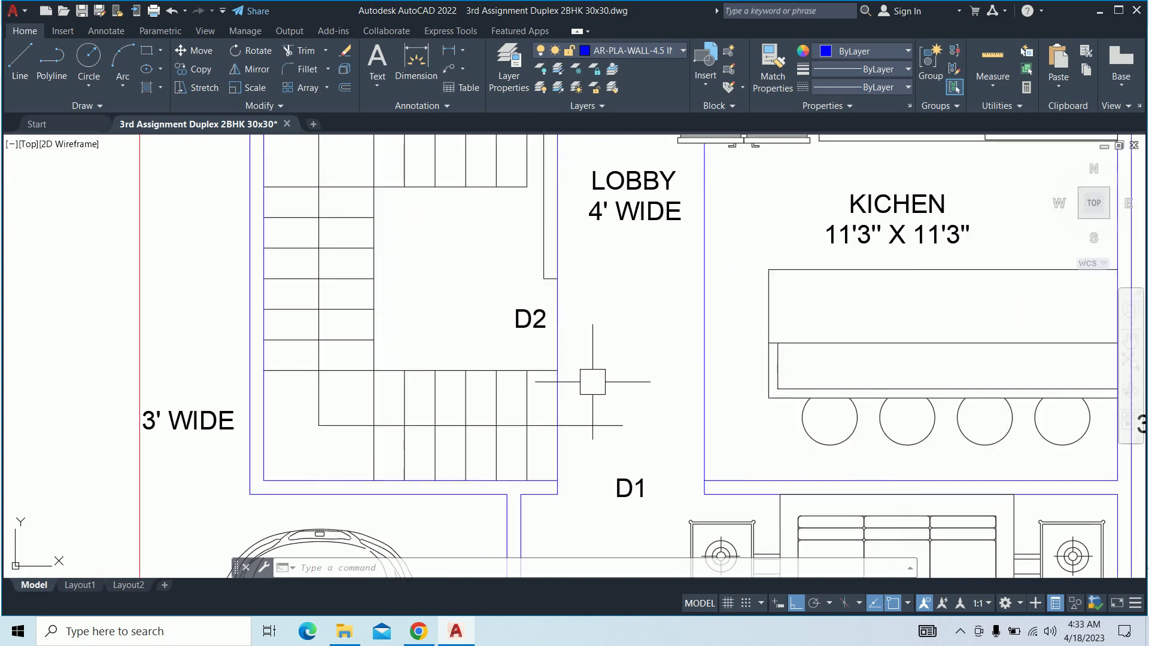
key(Return)
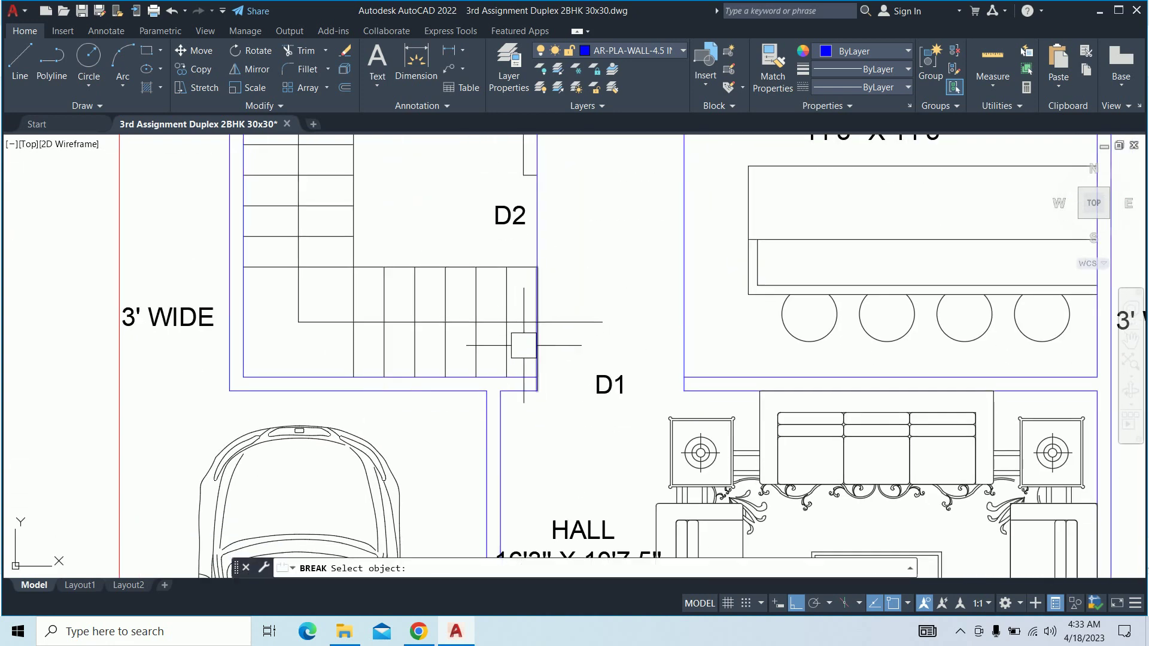
scroll(527, 288, up, 4)
click(572, 415)
click(573, 458)
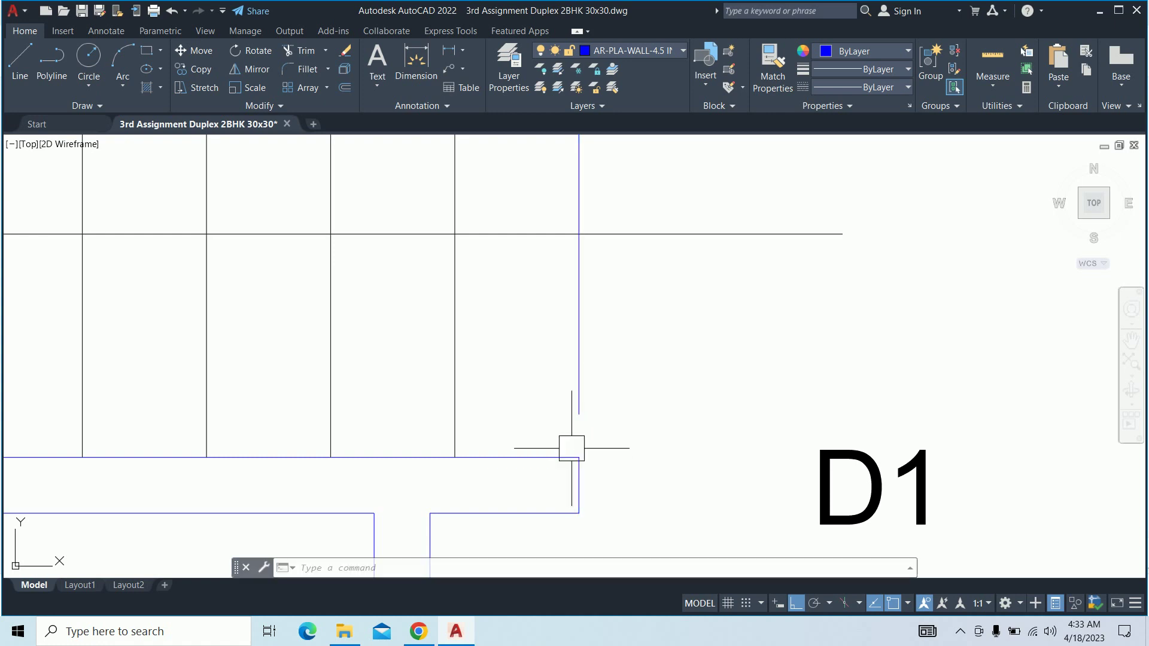
Extend the broken wall line beside the stair downward
text(ex)
key(Return)
click(581, 402)
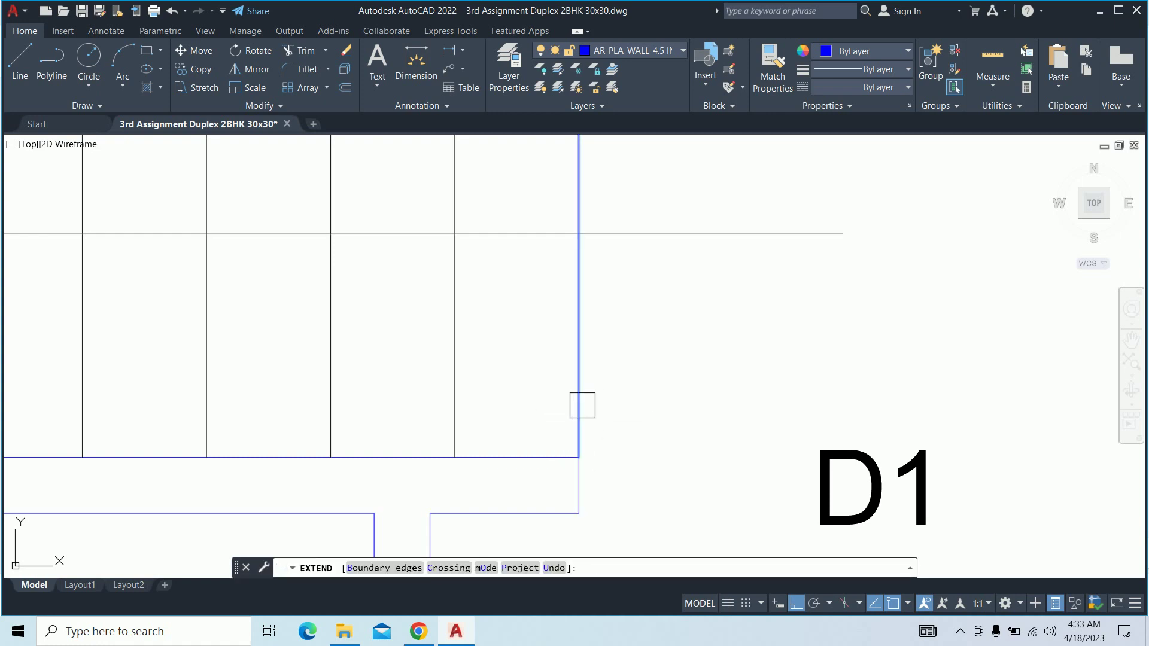
scroll(582, 402, down, 8)
key(Return)
text(ma)
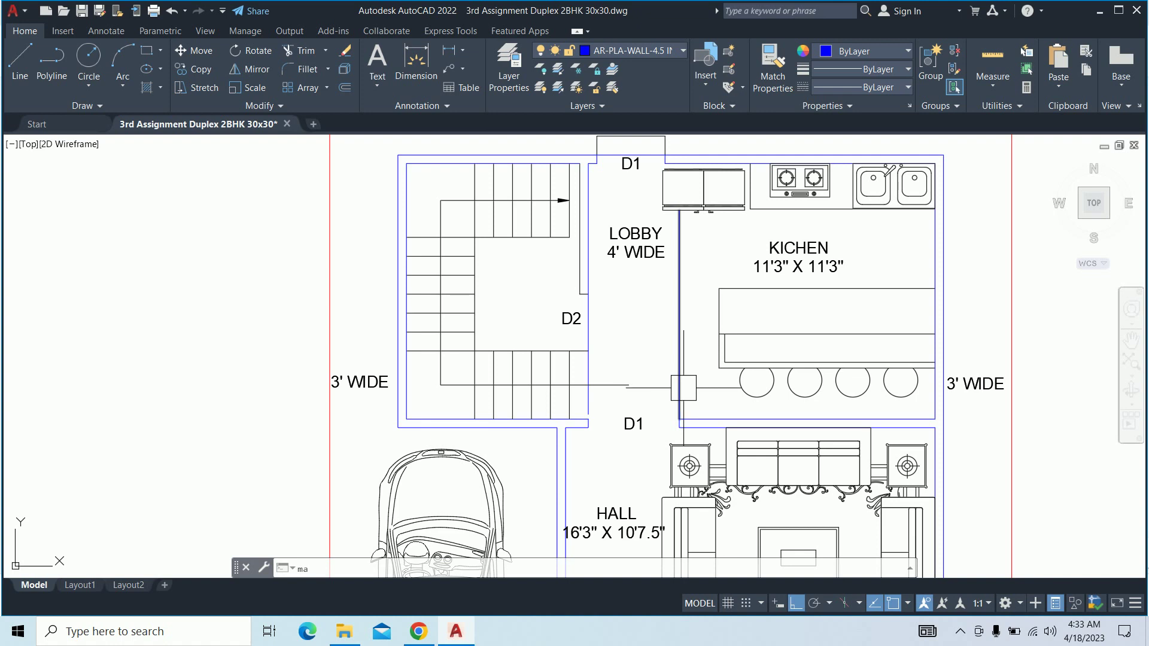
Match the stair-side wall line to the blue wall's properties
key(Return)
click(680, 383)
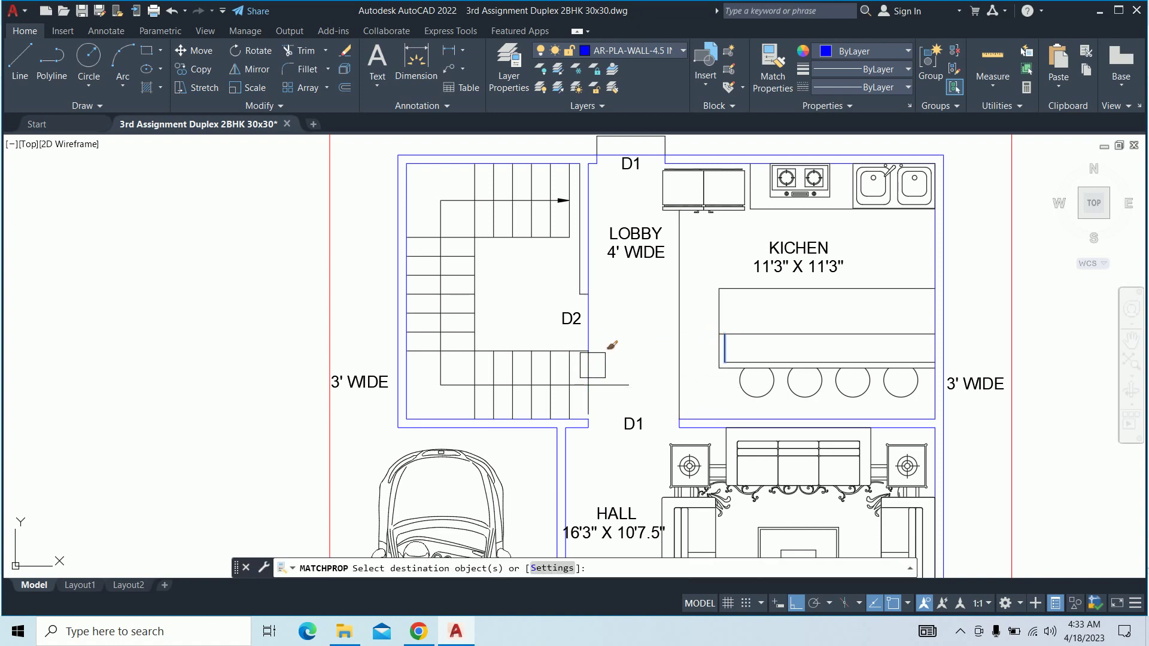
key(Return)
scroll(597, 307, up, 4)
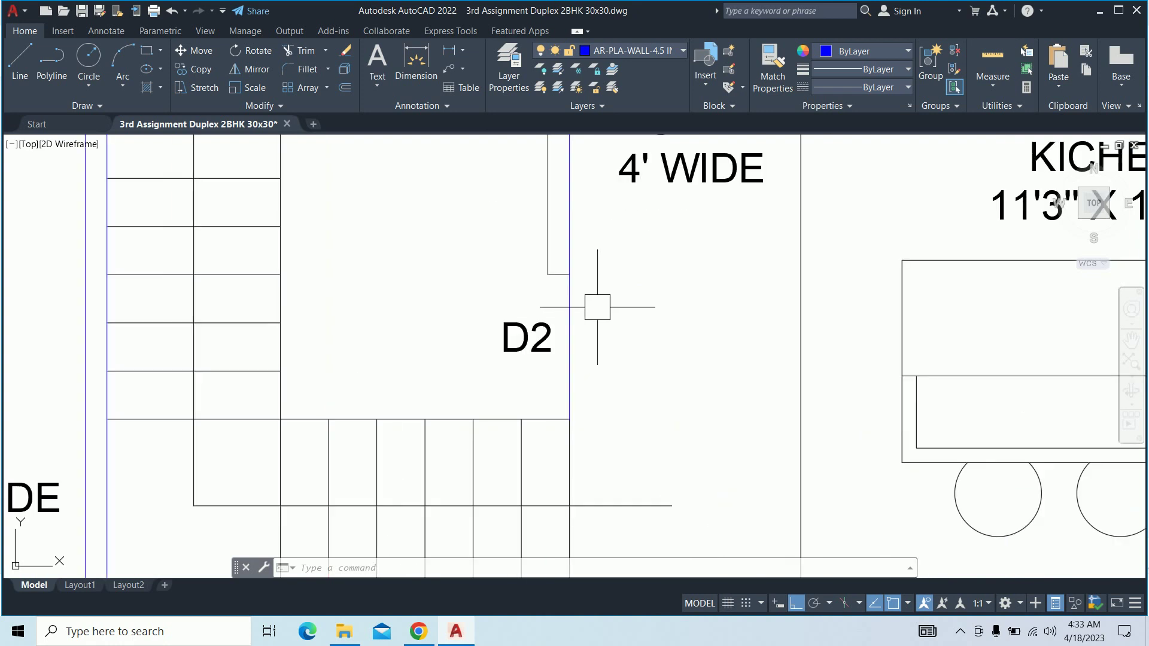
Trim away the stray vertical line segment
text(tr)
key(Return)
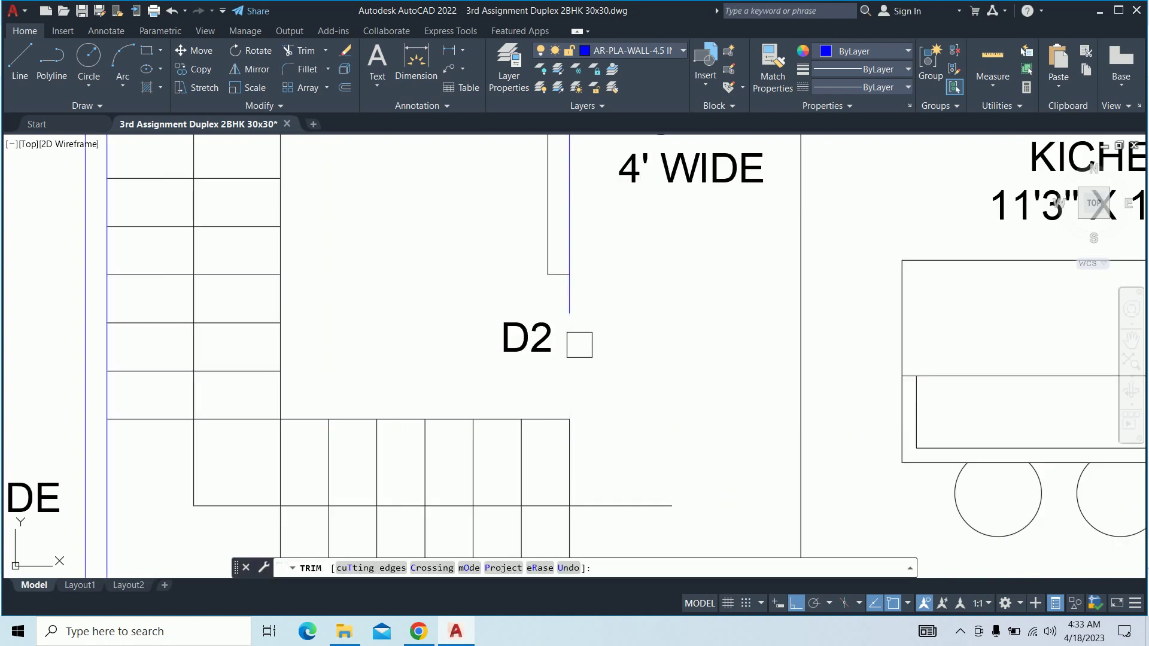
scroll(577, 300, up, 5)
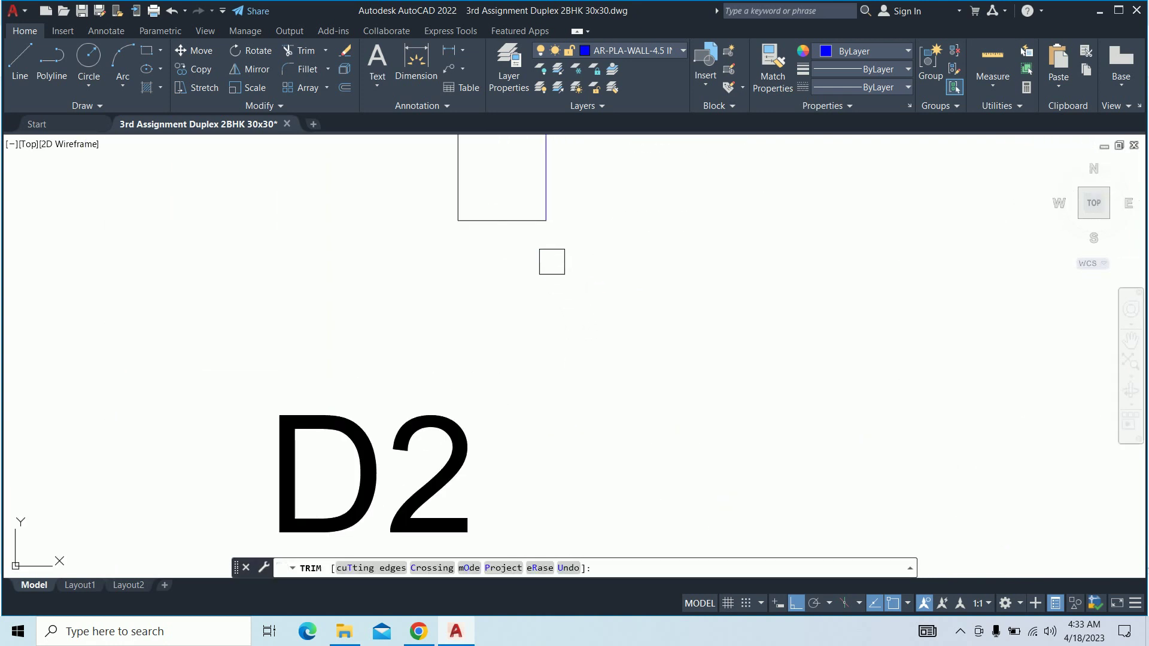
scroll(563, 347, down, 3)
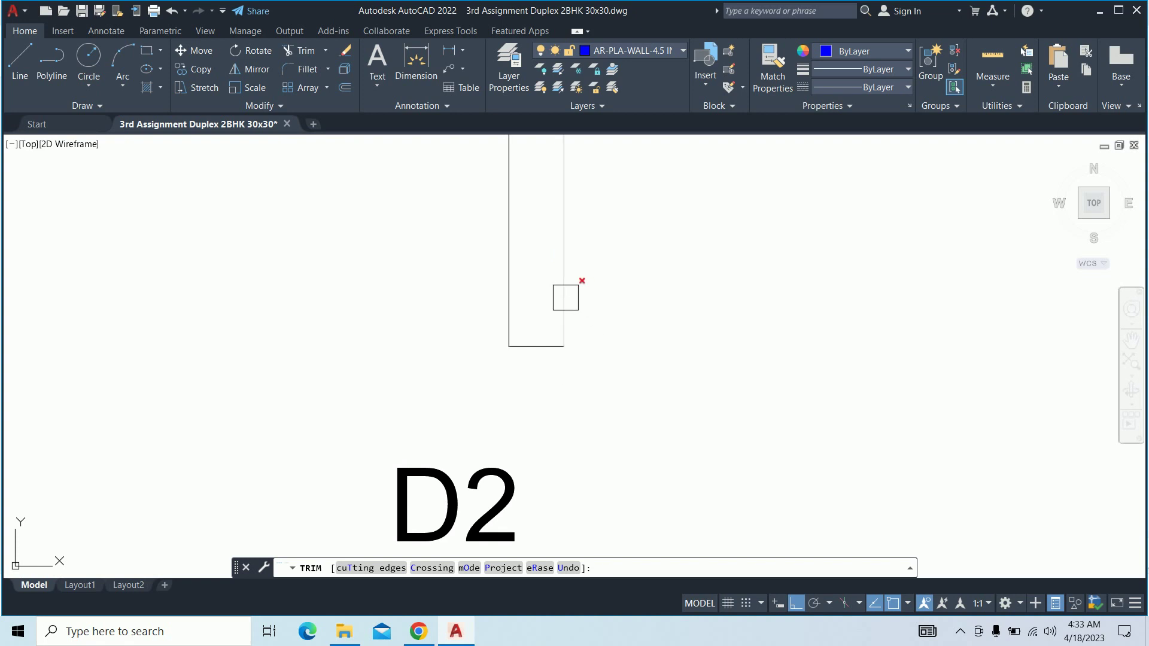
click(565, 297)
key(Return)
scroll(604, 330, down, 5)
Trim the leftover line segment near the D2 opening
text(tr)
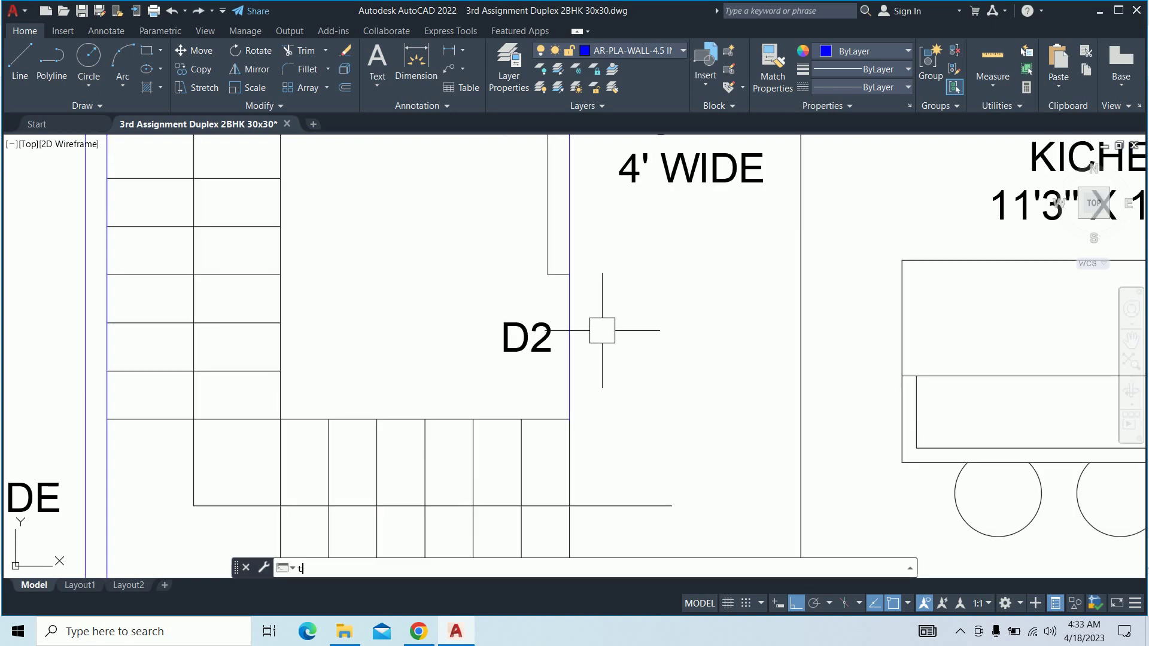
key(Return)
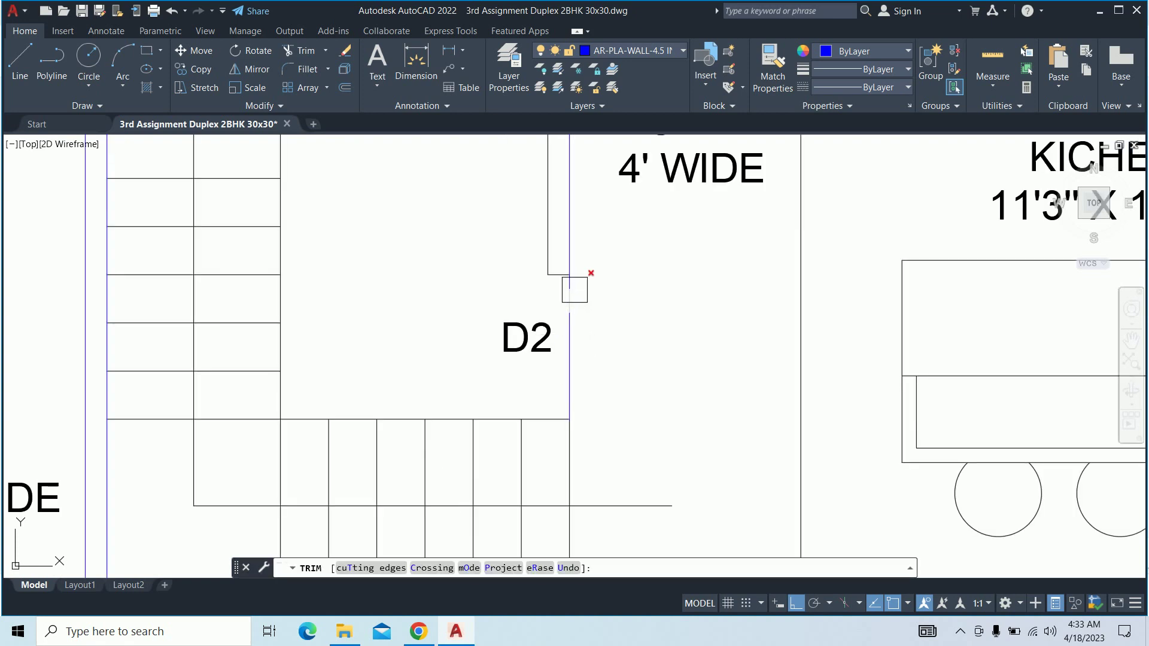
scroll(573, 287, up, 5)
middle_drag(493, 231, 499, 369)
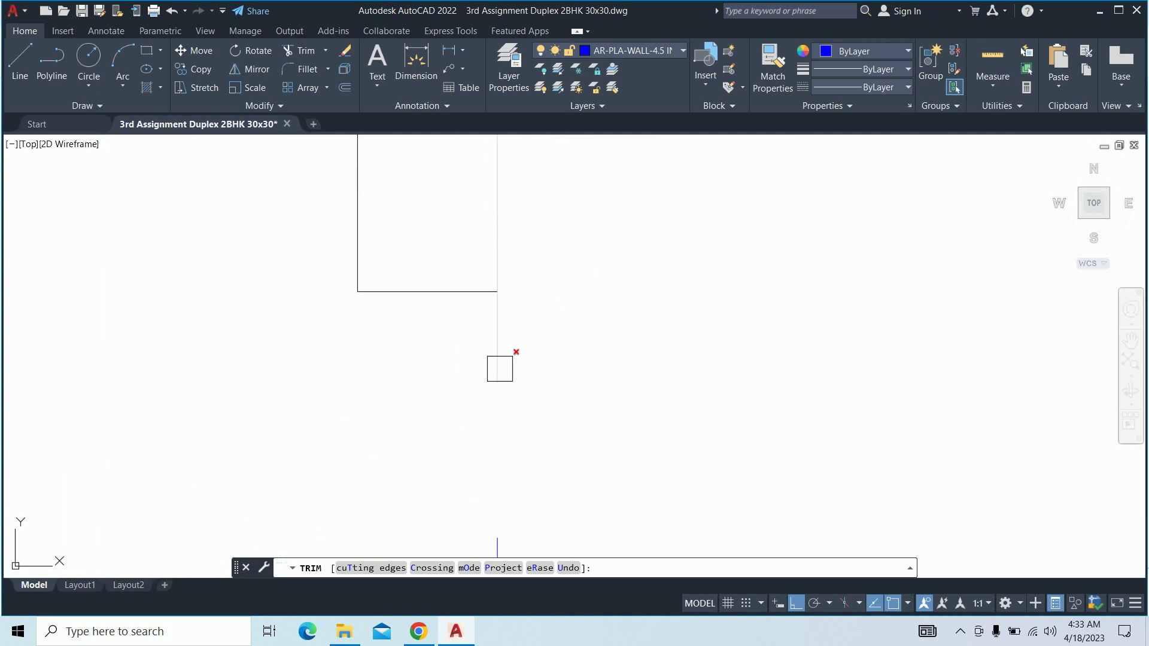
scroll(500, 354, down, 5)
click(531, 389)
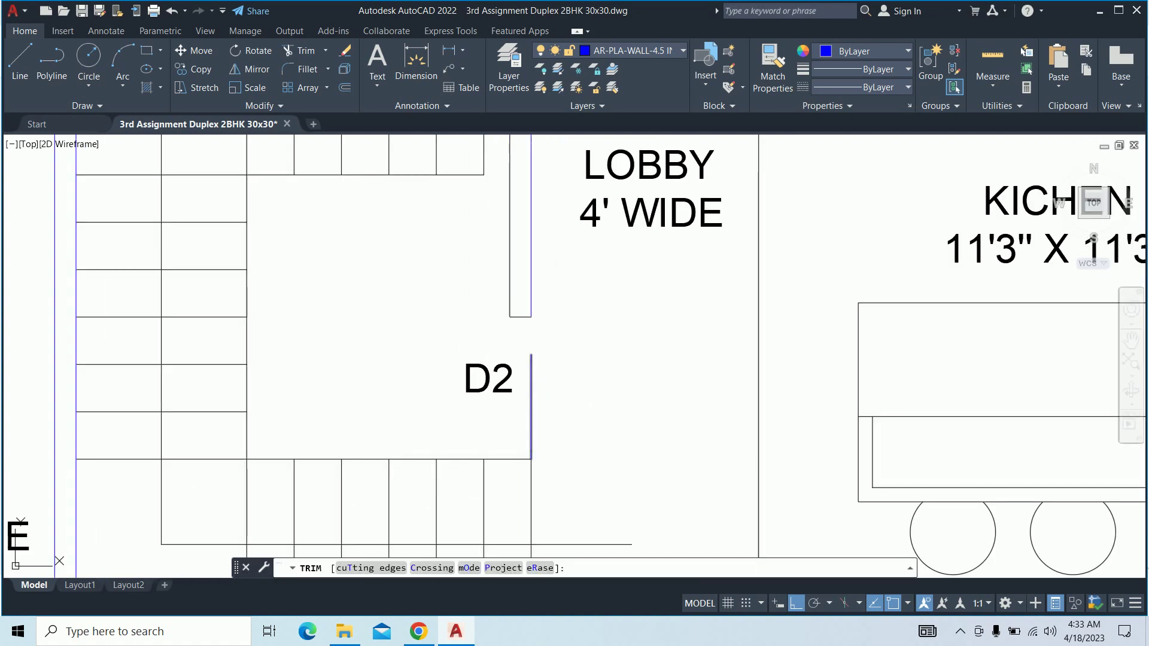
key(Return)
click(532, 377)
key(Escape)
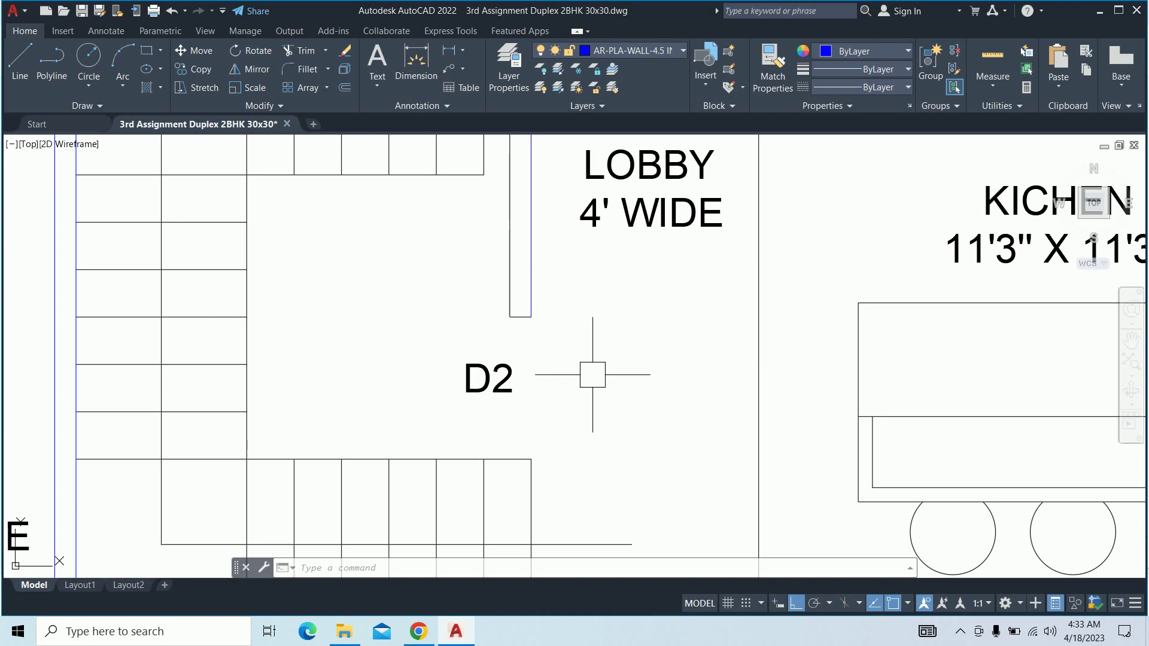
scroll(595, 386, down, 3)
Turn the lobby wall stub near D2 blue by matching the stair-side wall
text(a)
key(Return)
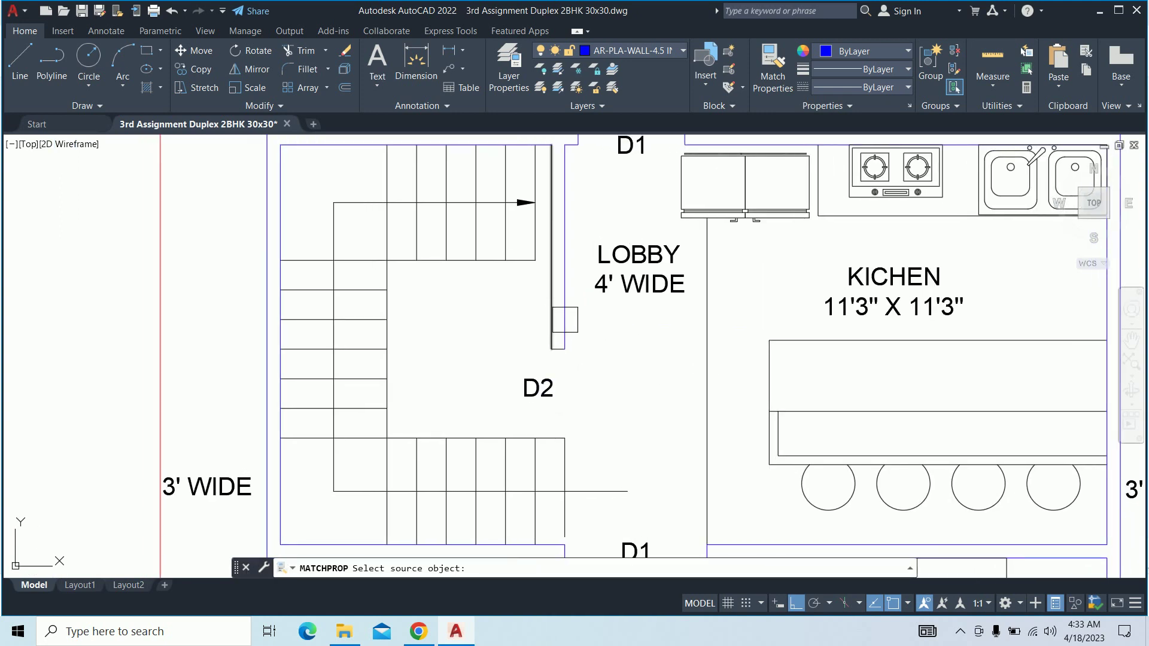
scroll(567, 321, up, 3)
click(605, 384)
click(426, 334)
key(Return)
scroll(455, 335, down, 4)
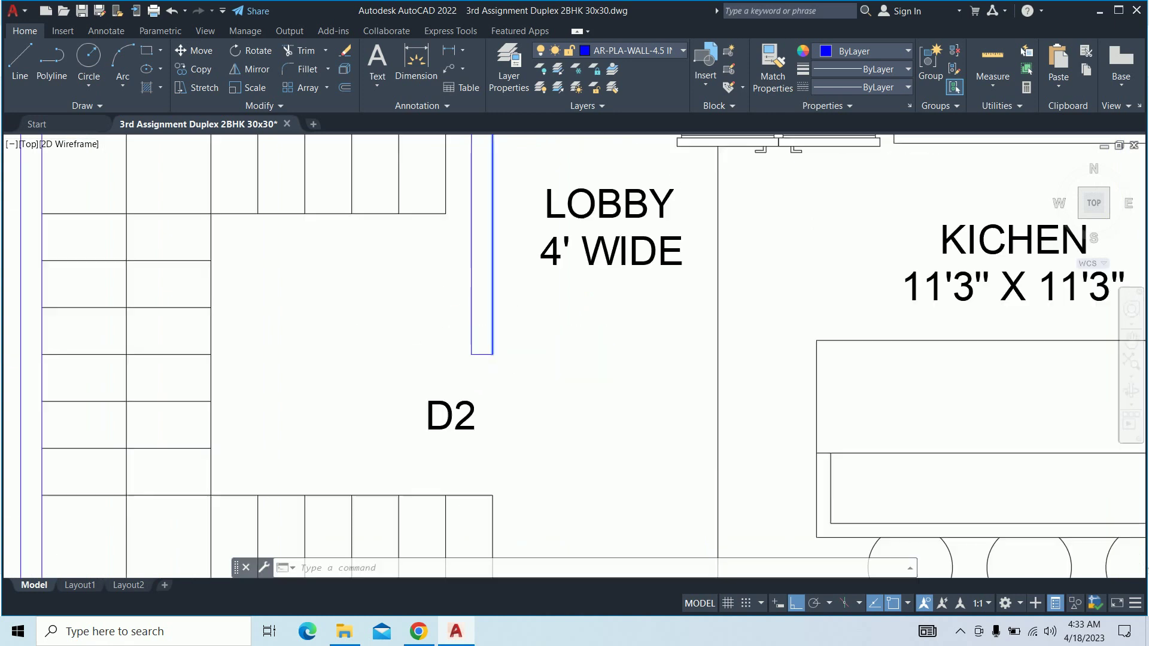
scroll(500, 355, down, 5)
scroll(491, 329, up, 4)
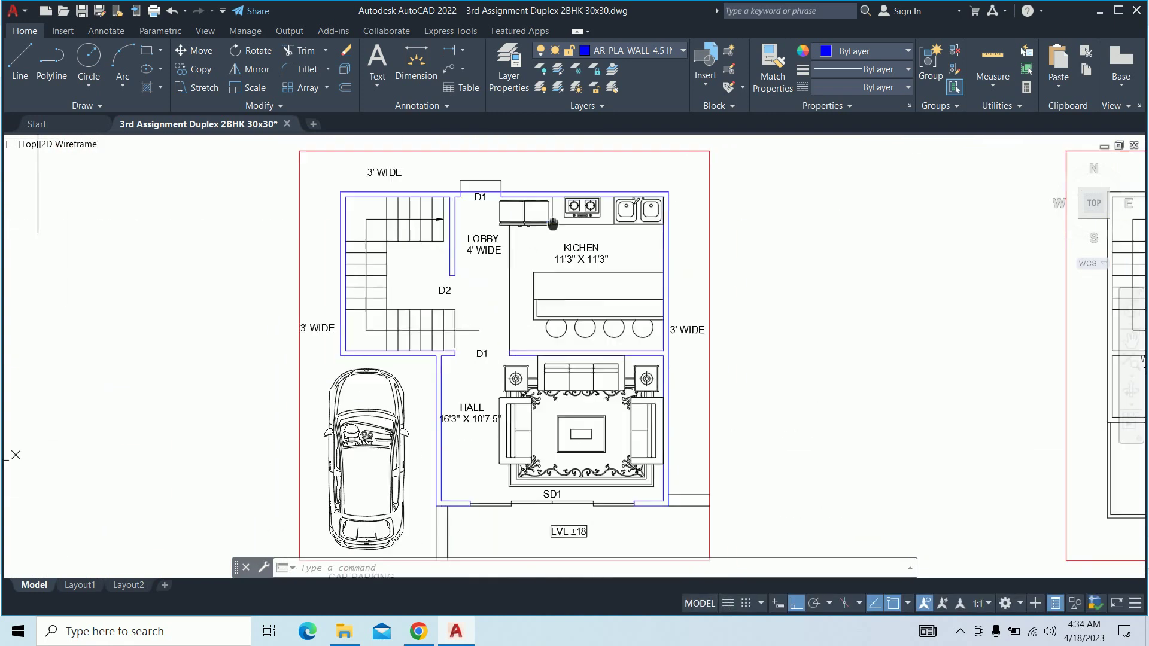
Start Match Properties with a blue wall line as the source
middle_drag(595, 305, 555, 122)
scroll(637, 306, down, 2)
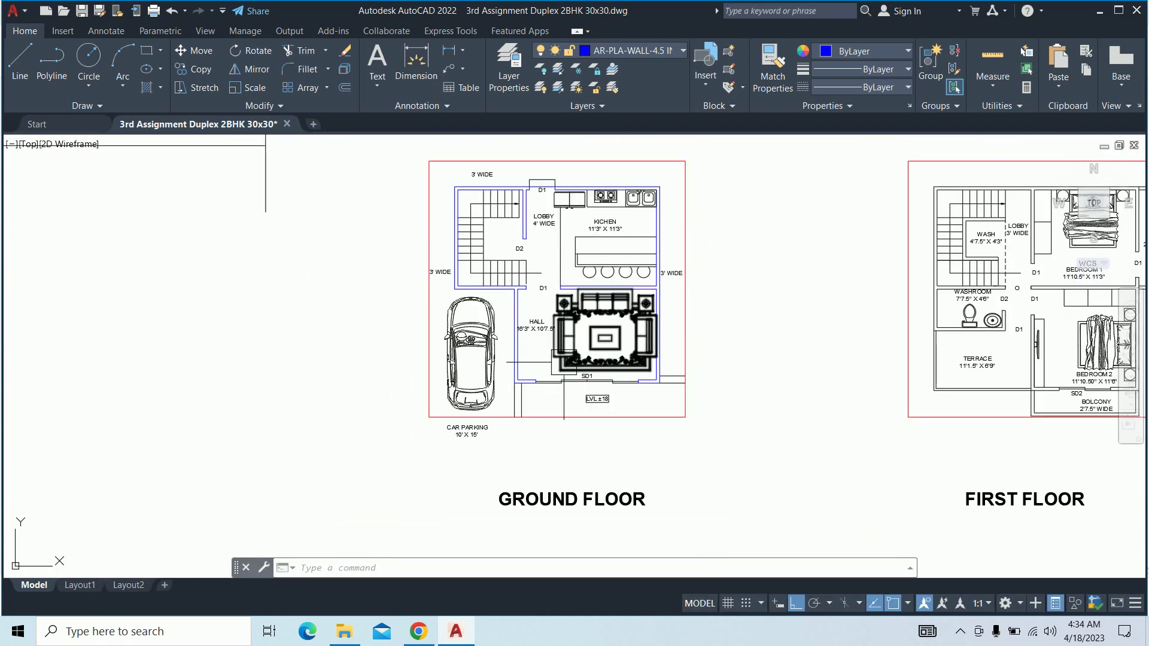
middle_drag(599, 364, 523, 371)
text(ma)
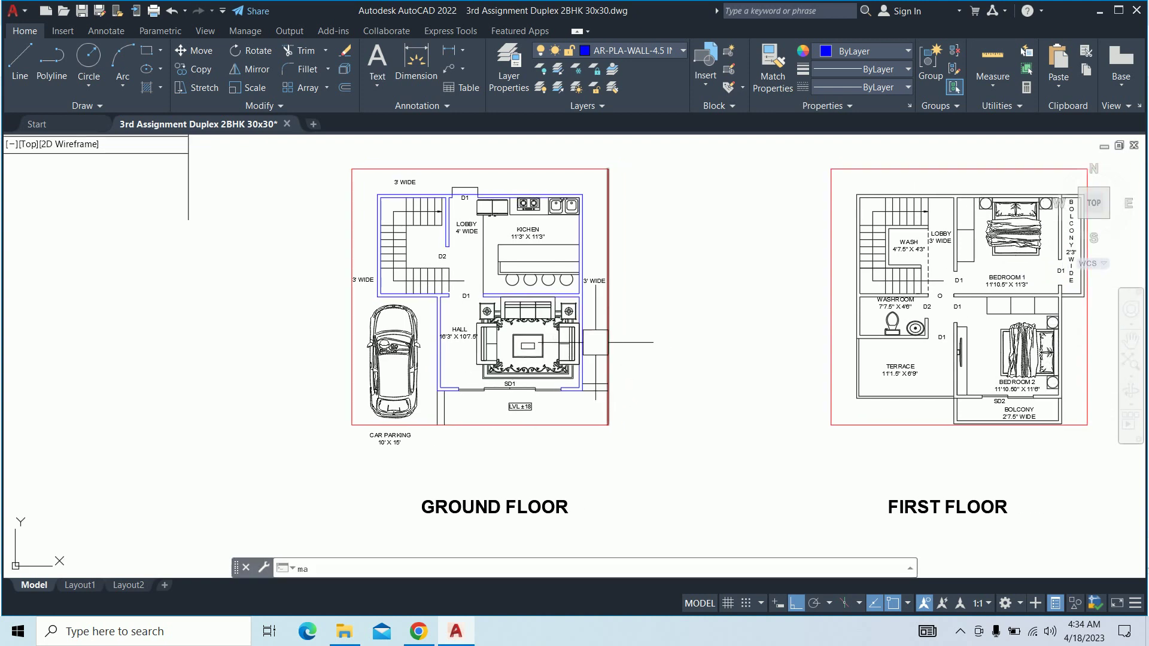
key(Return)
scroll(509, 293, up, 6)
click(474, 278)
Give the first-floor washroom corner lines the blue wall properties
scroll(568, 293, down, 2)
mouse_move(1110, 302)
middle_down()
mouse_move(718, 337)
mouse_move(369, 337)
middle_up()
scroll(368, 338, down, 2)
scroll(514, 359, up, 3)
scroll(515, 359, up, 5)
click(516, 365)
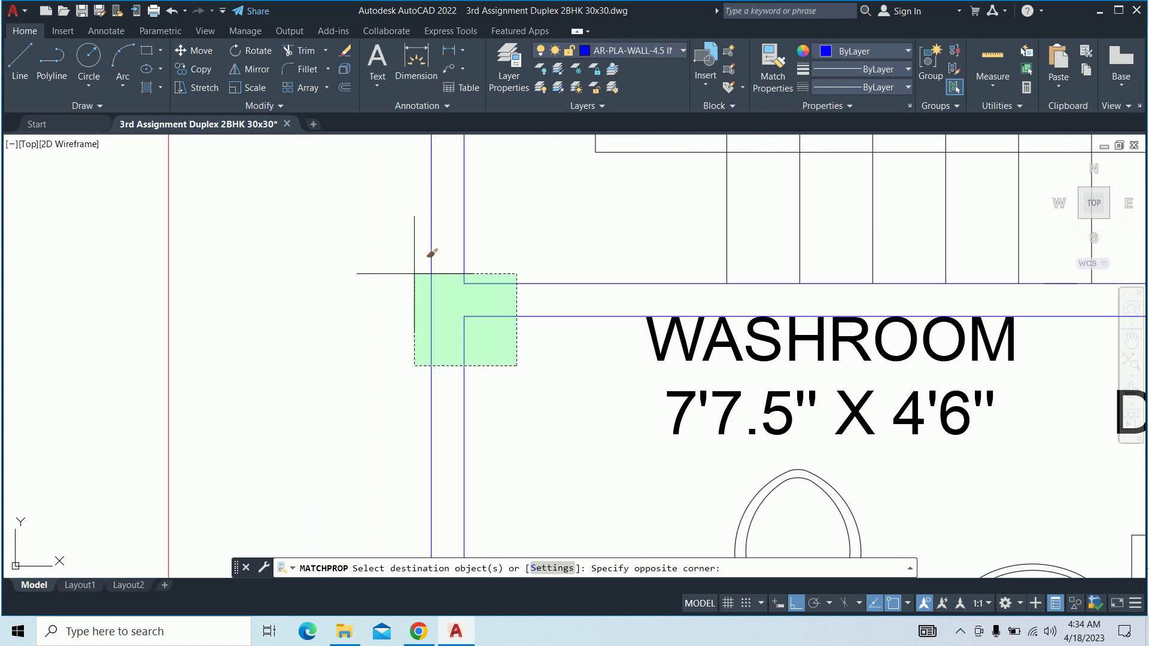
click(414, 273)
Restyle the wall end next to door D1 as a blue wall
scroll(460, 137, down, 4)
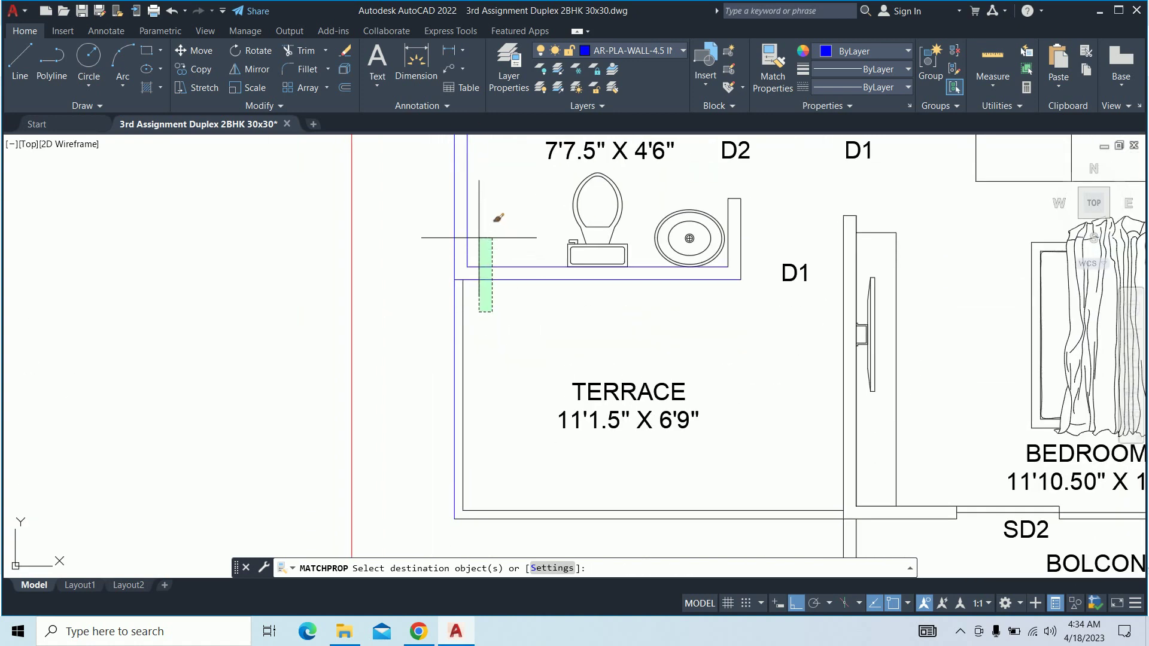
middle_drag(773, 250, 662, 256)
scroll(647, 244, up, 6)
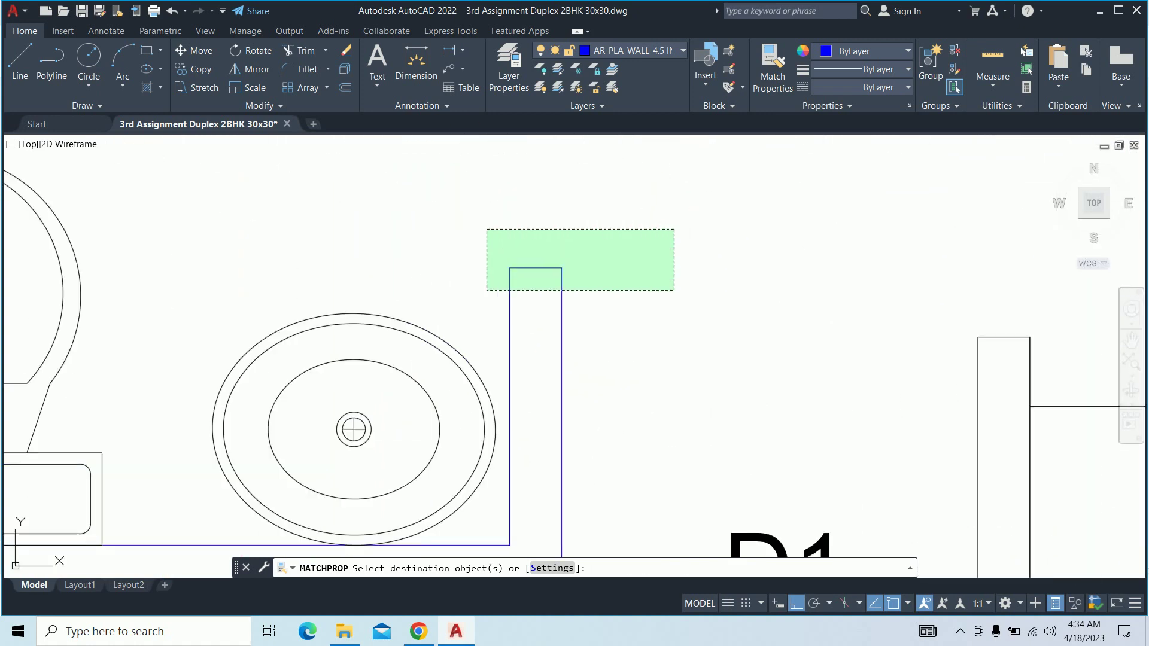
scroll(488, 295, down, 4)
middle_drag(825, 297, 720, 303)
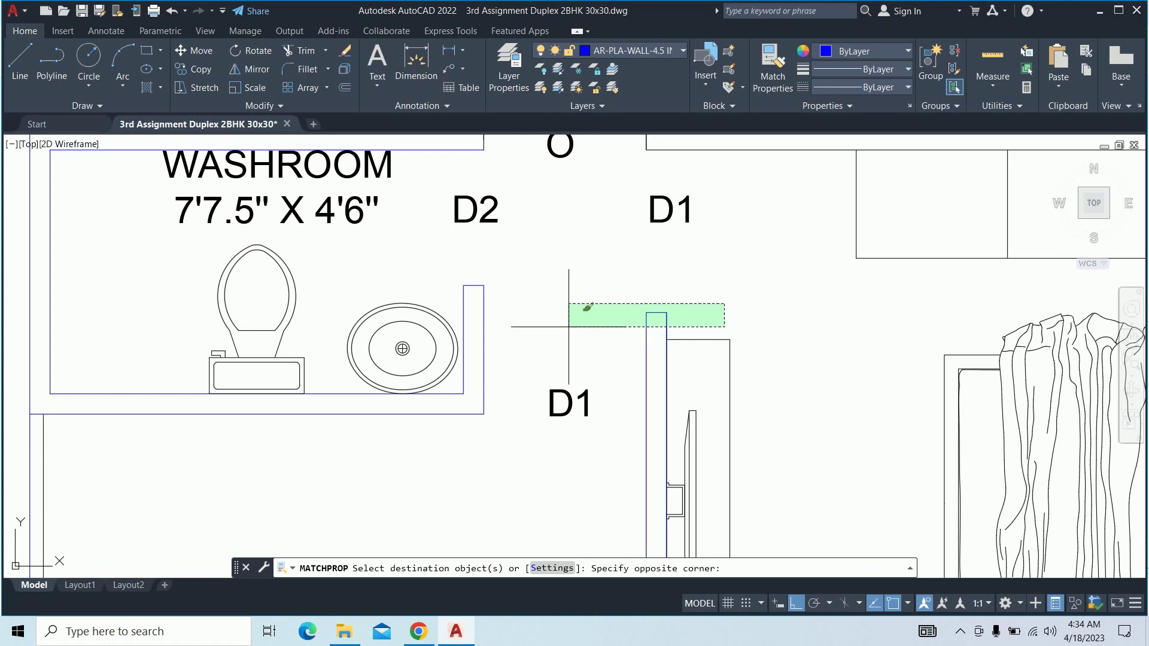
click(568, 326)
Restyle the wall beside the Bedroom 1 door and the stub near D1 as blue walls
scroll(604, 317, down, 3)
scroll(604, 317, down, 2)
scroll(616, 327, up, 6)
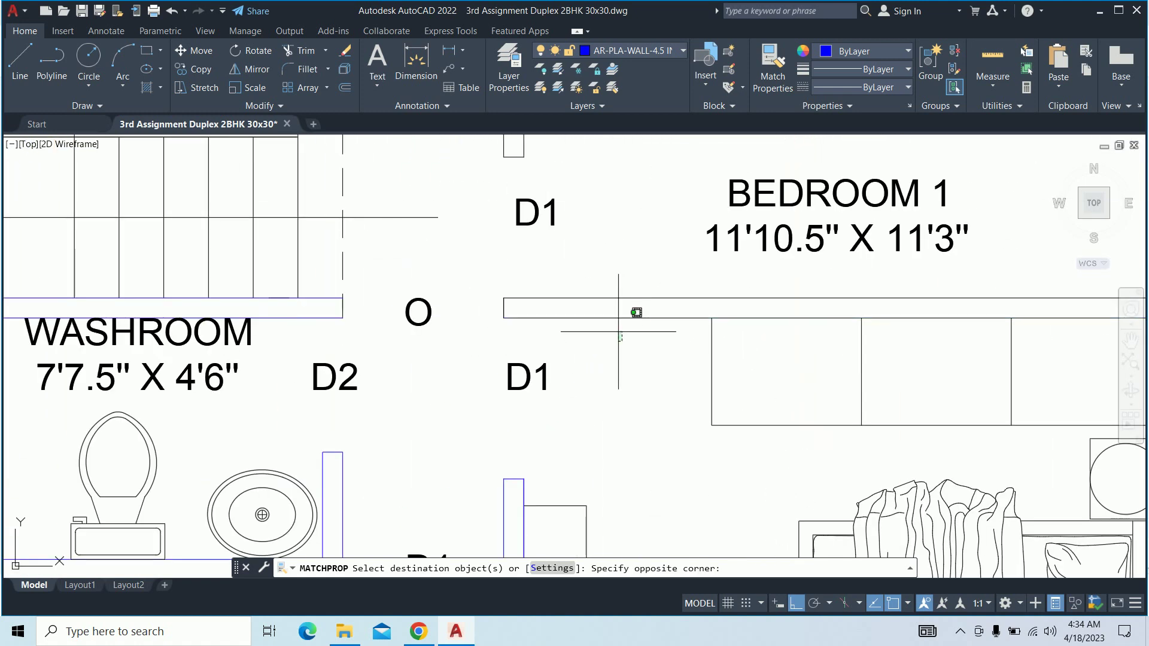
click(618, 332)
click(547, 278)
click(479, 311)
scroll(523, 359, down, 2)
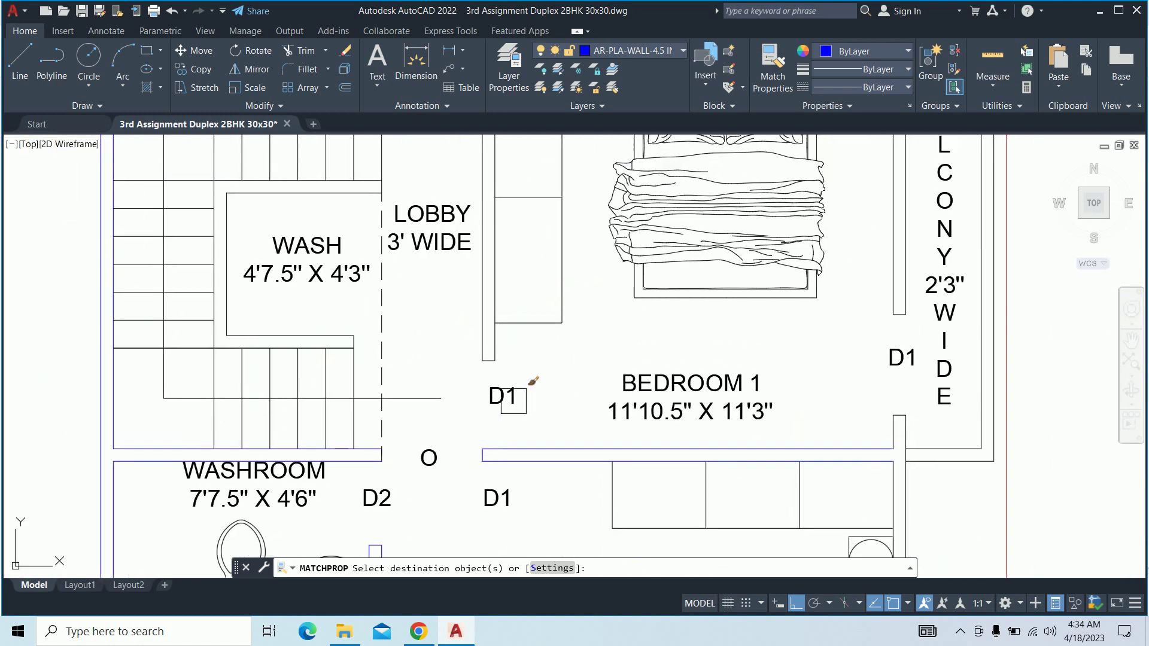
scroll(514, 401, up, 4)
click(459, 394)
Restyle Bedroom 1's top and top-left wall lines as blue walls
scroll(459, 394, down, 4)
scroll(431, 335, down, 2)
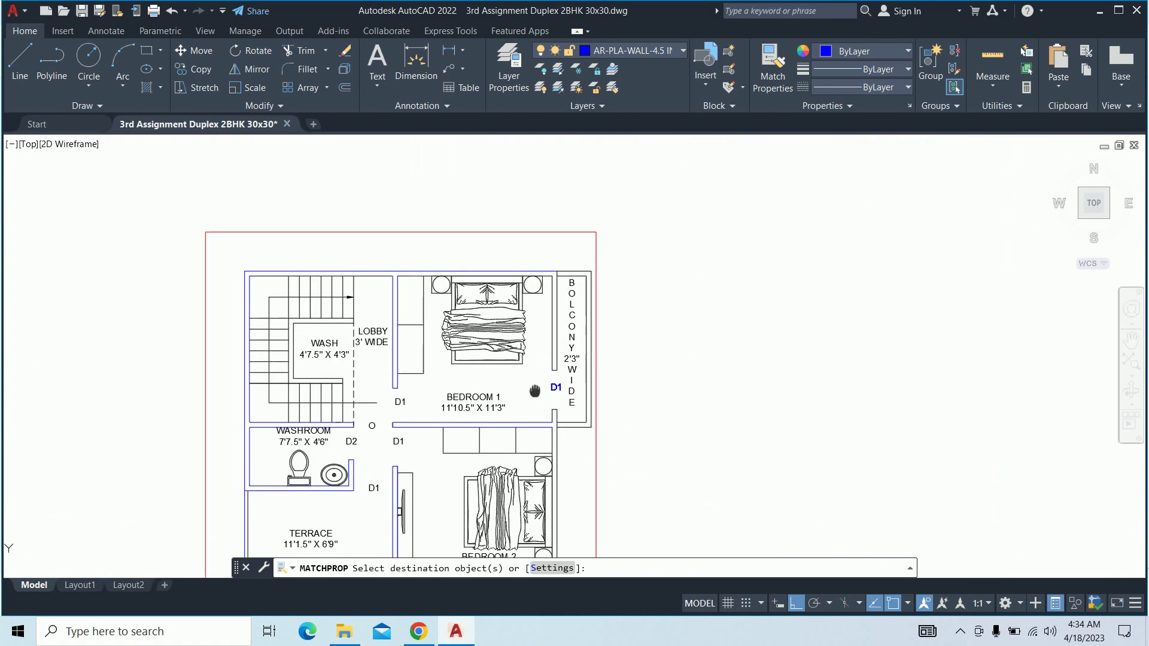
scroll(418, 283, up, 6)
click(299, 389)
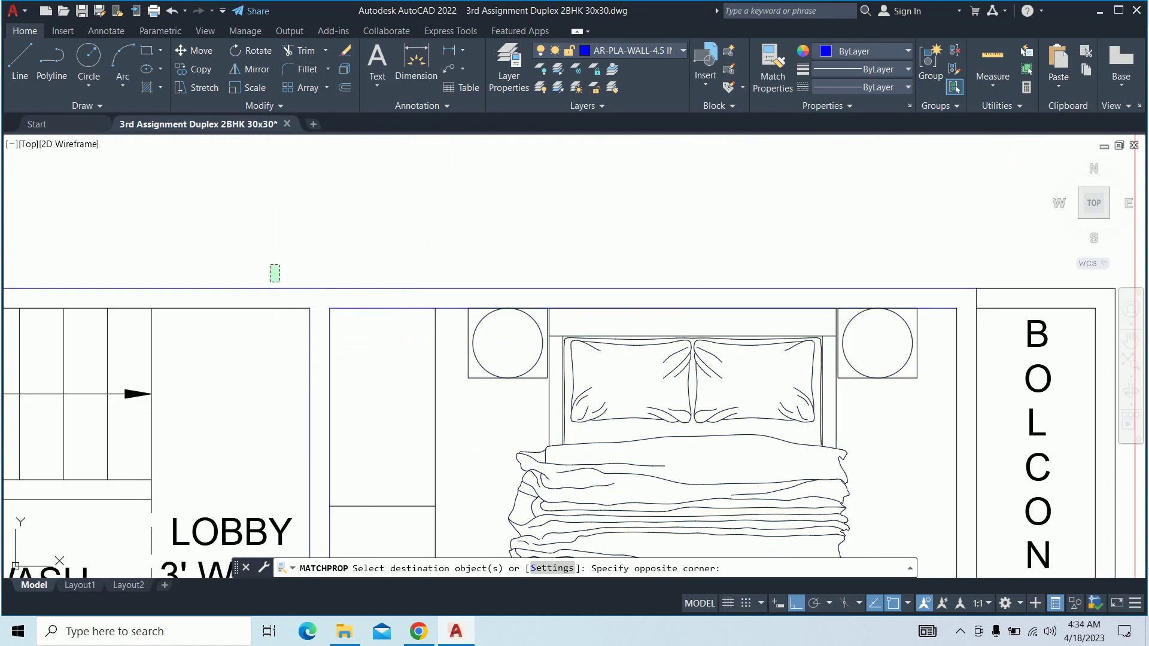
click(275, 274)
scroll(274, 273, down, 4)
Restyle the stair-side wall lines as blue walls
middle_drag(259, 341, 884, 333)
scroll(851, 416, up, 6)
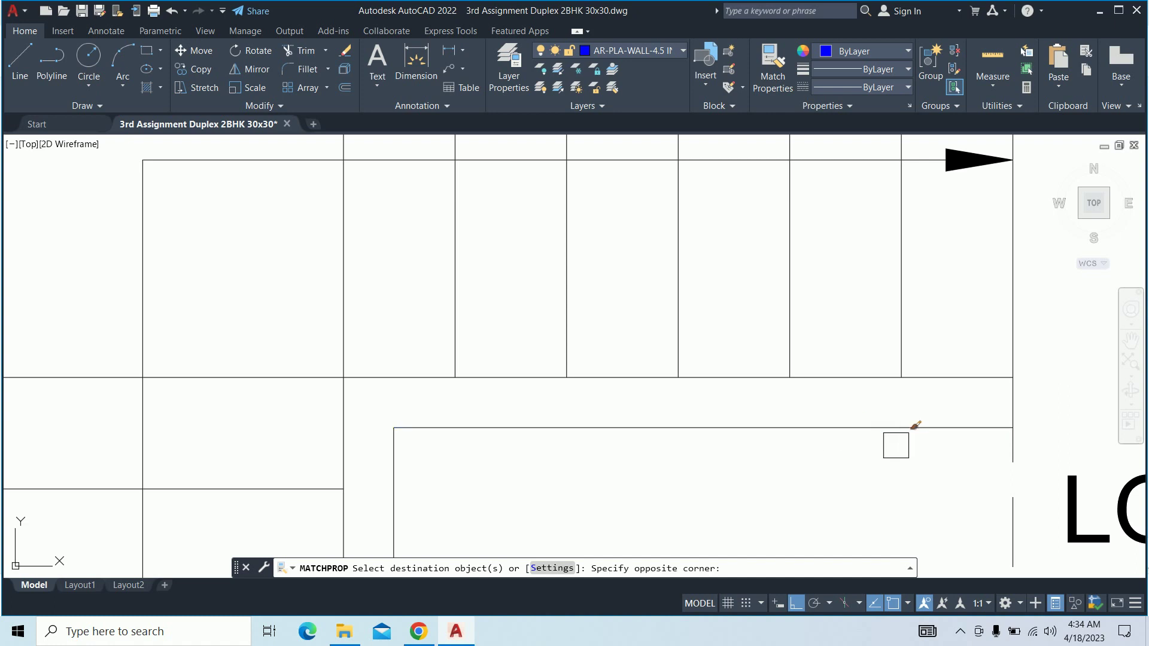
click(859, 339)
scroll(854, 335, down, 3)
scroll(684, 390, down, 2)
scroll(824, 365, up, 6)
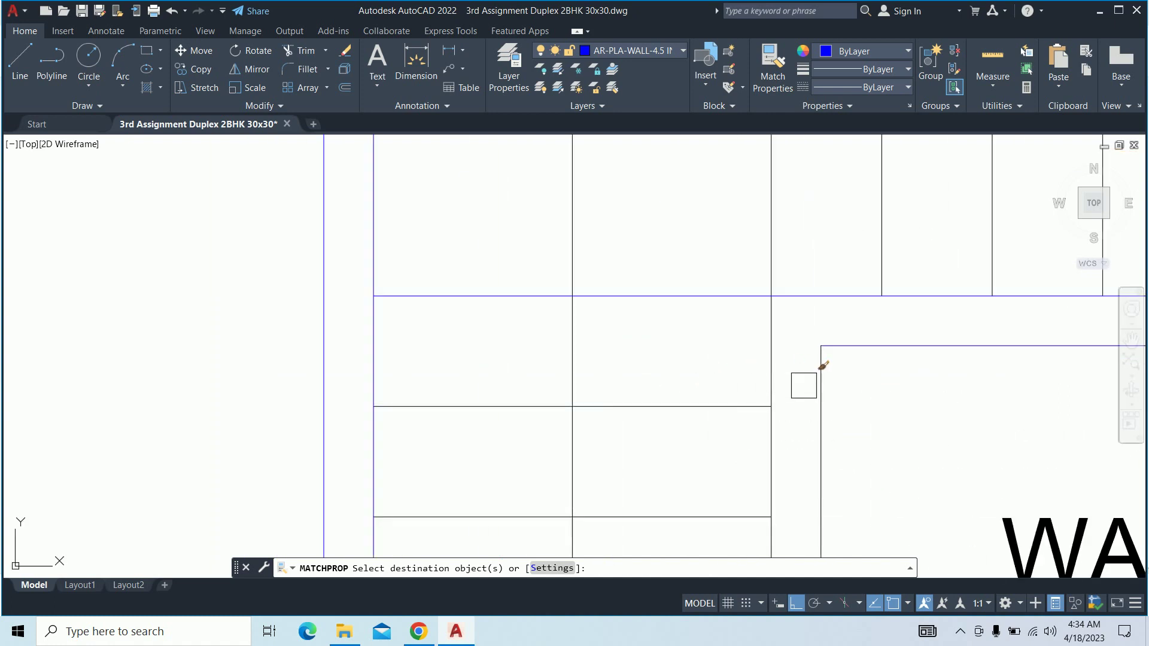
click(886, 378)
click(682, 344)
Restyle the balcony's outer wall and the stub beside Bedroom 1 as blue walls
scroll(682, 344, down, 3)
scroll(742, 348, up, 1)
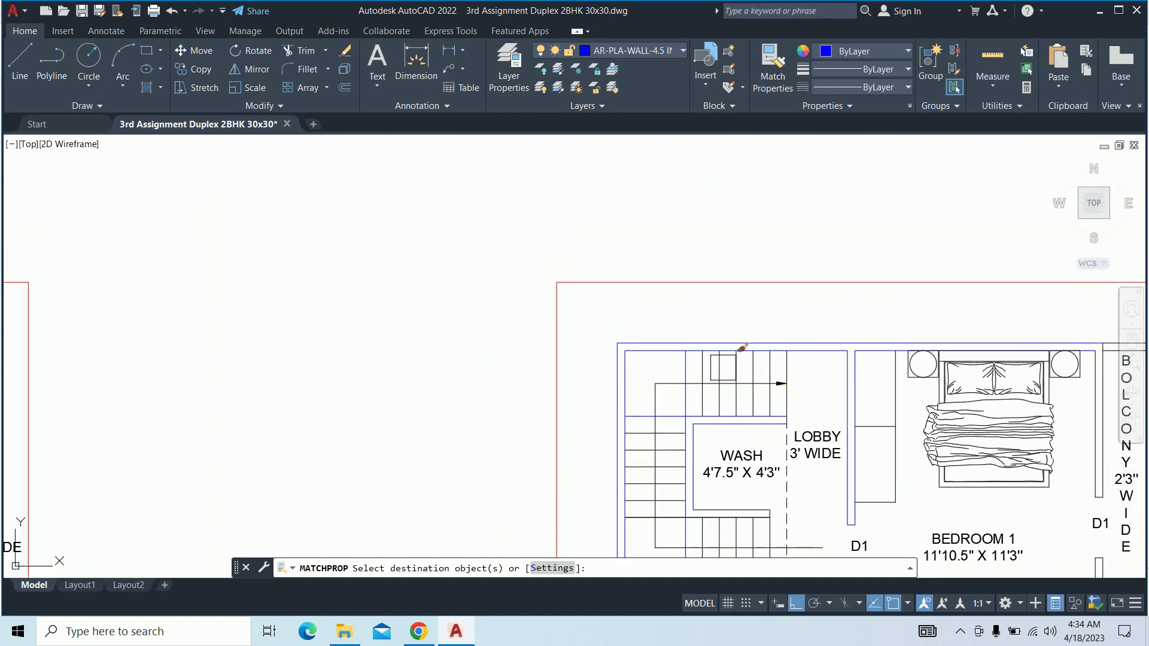
scroll(742, 347, down, 5)
scroll(688, 274, up, 8)
scroll(425, 290, up, 2)
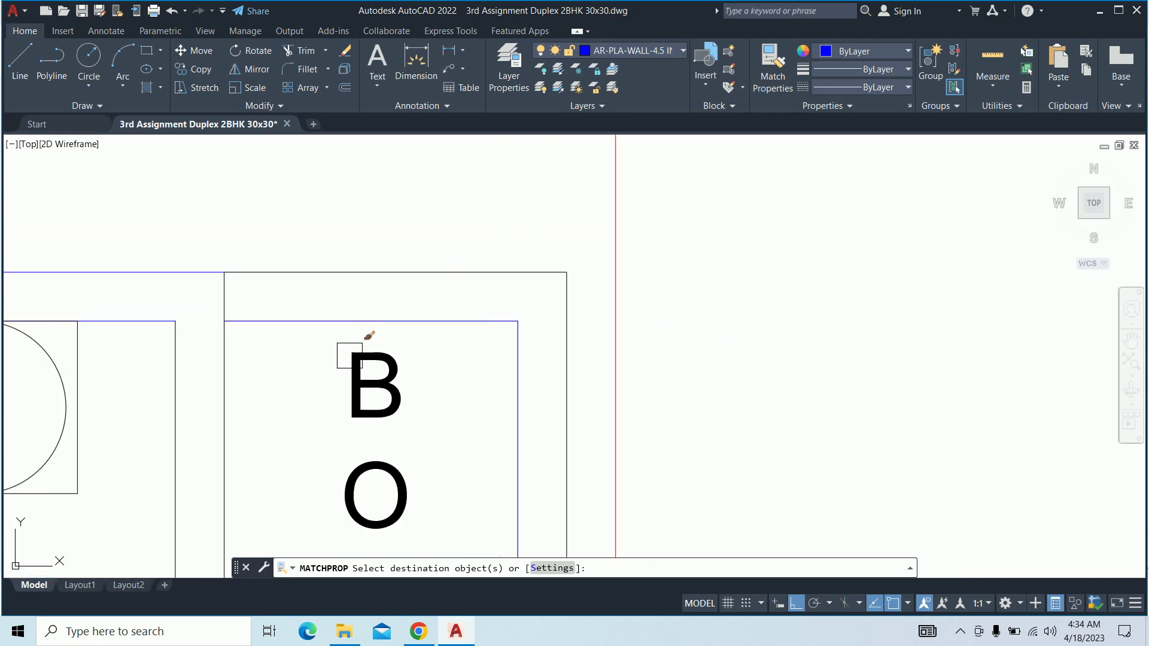
click(281, 377)
scroll(287, 243, down, 2)
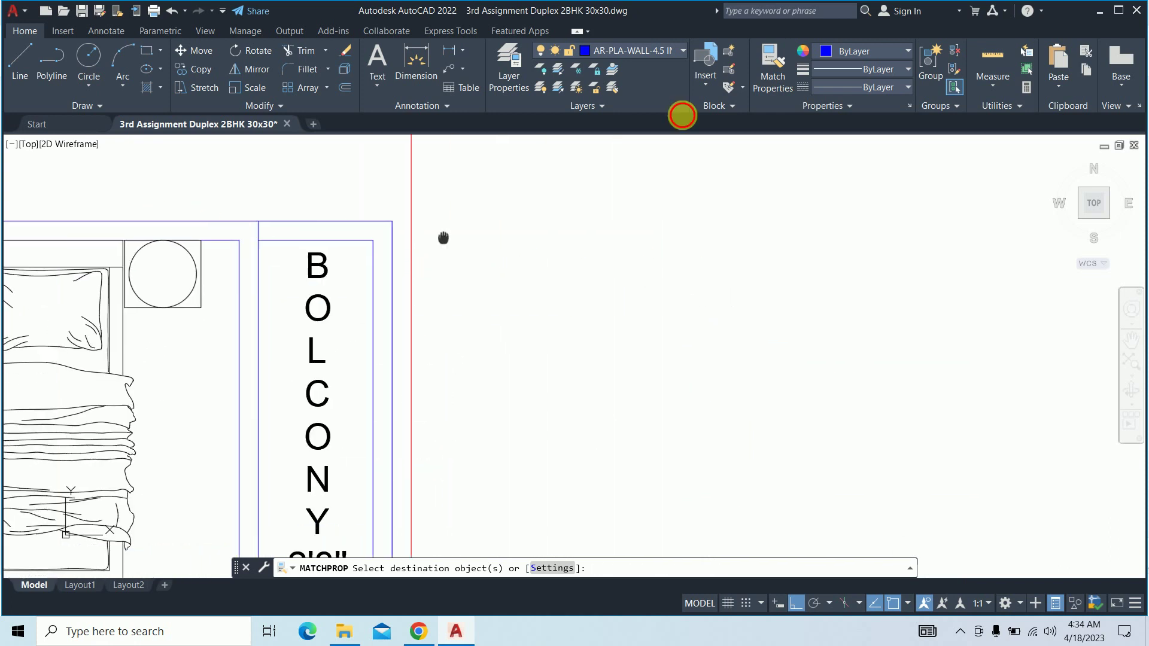
scroll(647, 250, down, 2)
scroll(622, 239, up, 3)
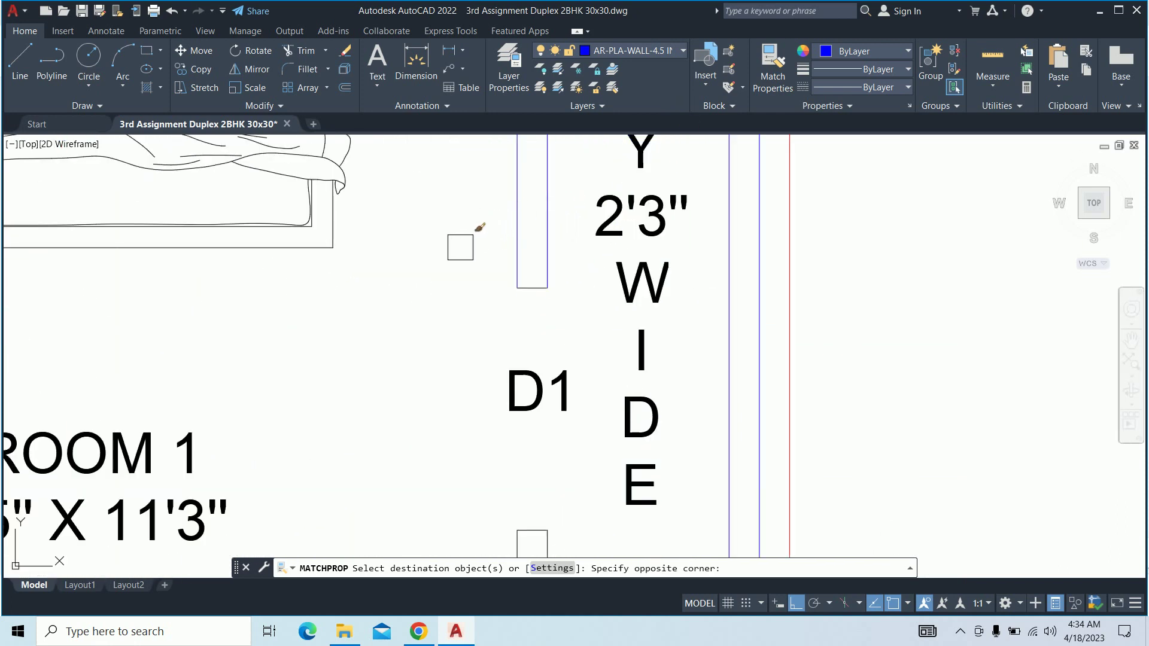
click(549, 295)
Restyle the remaining balcony wall lines and Bedroom 1's side wall as blue walls
middle_drag(503, 456, 458, 190)
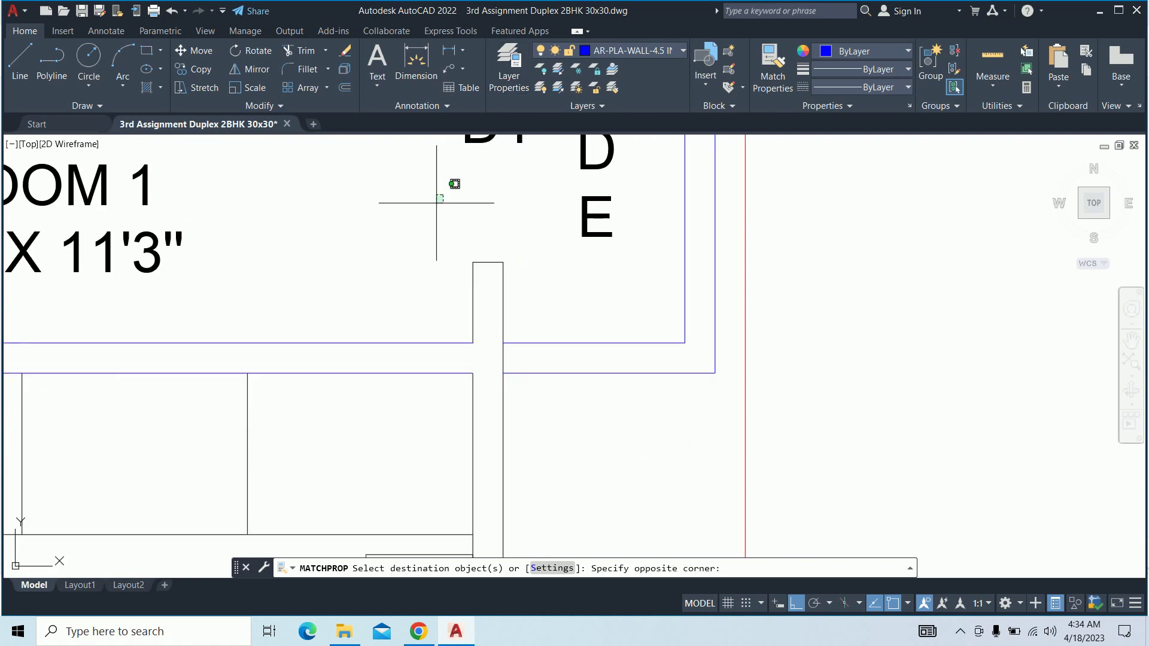
click(544, 283)
click(552, 309)
click(416, 264)
middle_drag(416, 265, 430, 142)
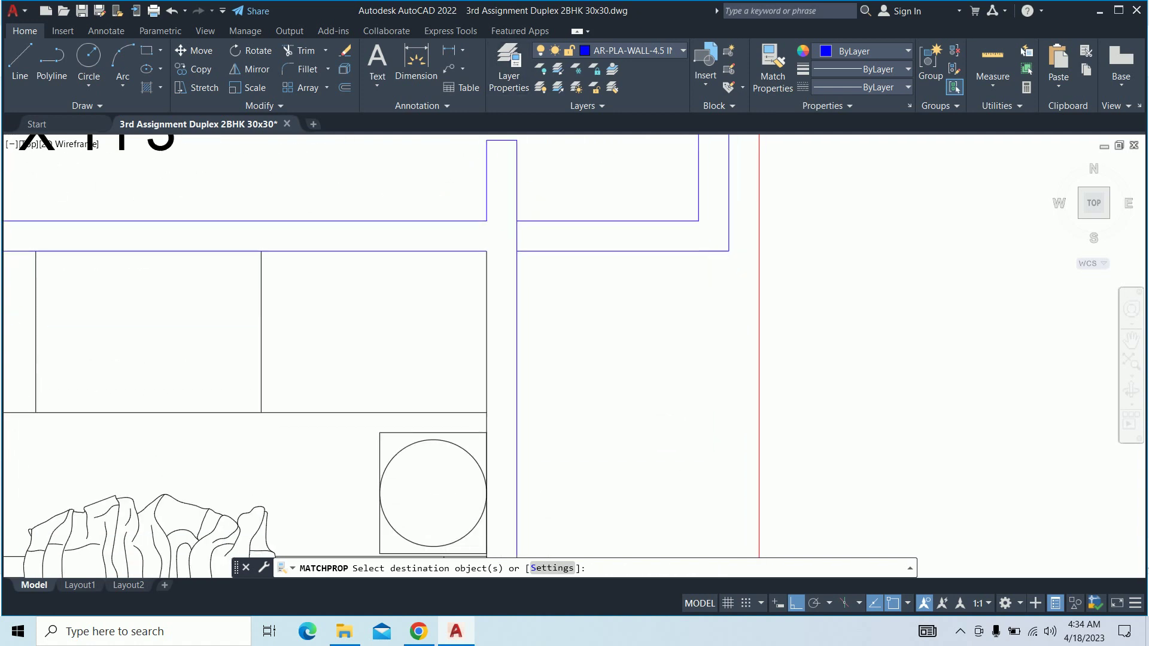
scroll(440, 138, down, 2)
click(588, 364)
click(487, 250)
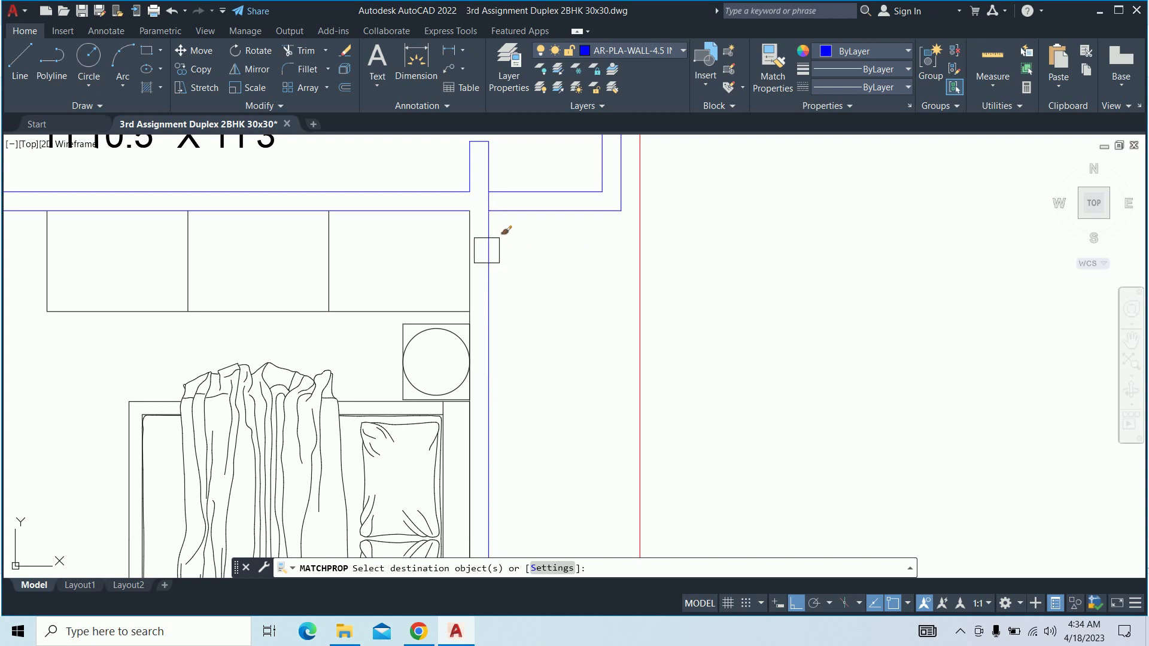
Restyle Bedroom 2's right wall and corner lines as blue walls
scroll(484, 245, up, 5)
click(482, 244)
click(379, 287)
scroll(389, 281, down, 5)
middle_drag(405, 277, 450, 210)
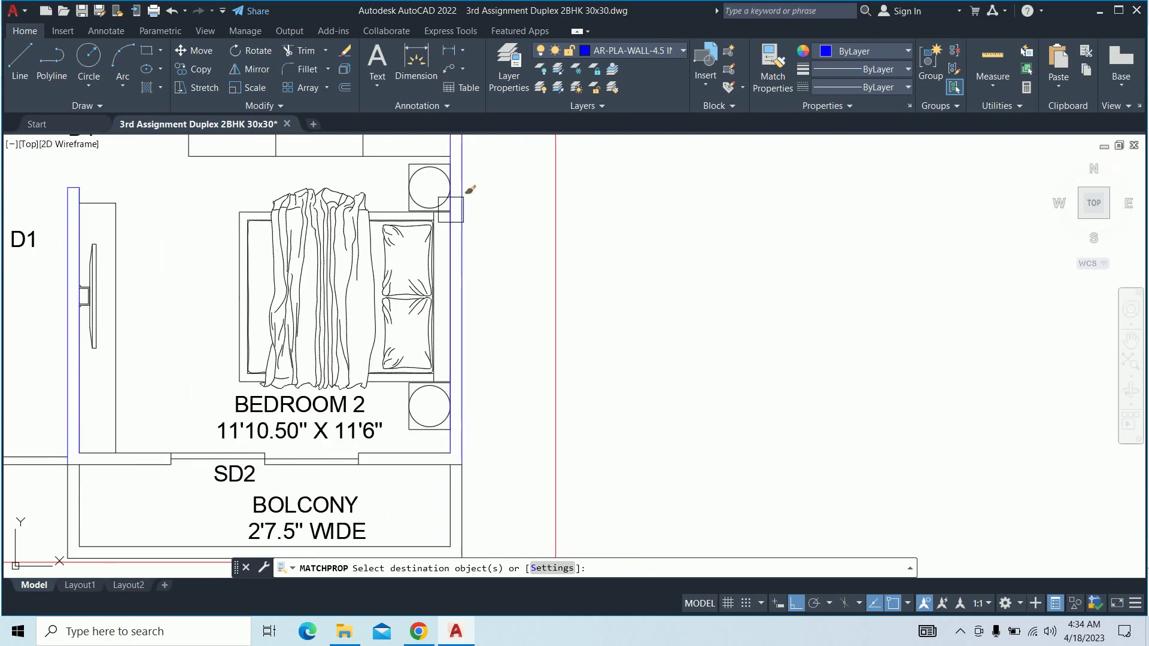
scroll(470, 189, up, 1)
scroll(477, 282, up, 3)
scroll(451, 215, up, 2)
click(551, 343)
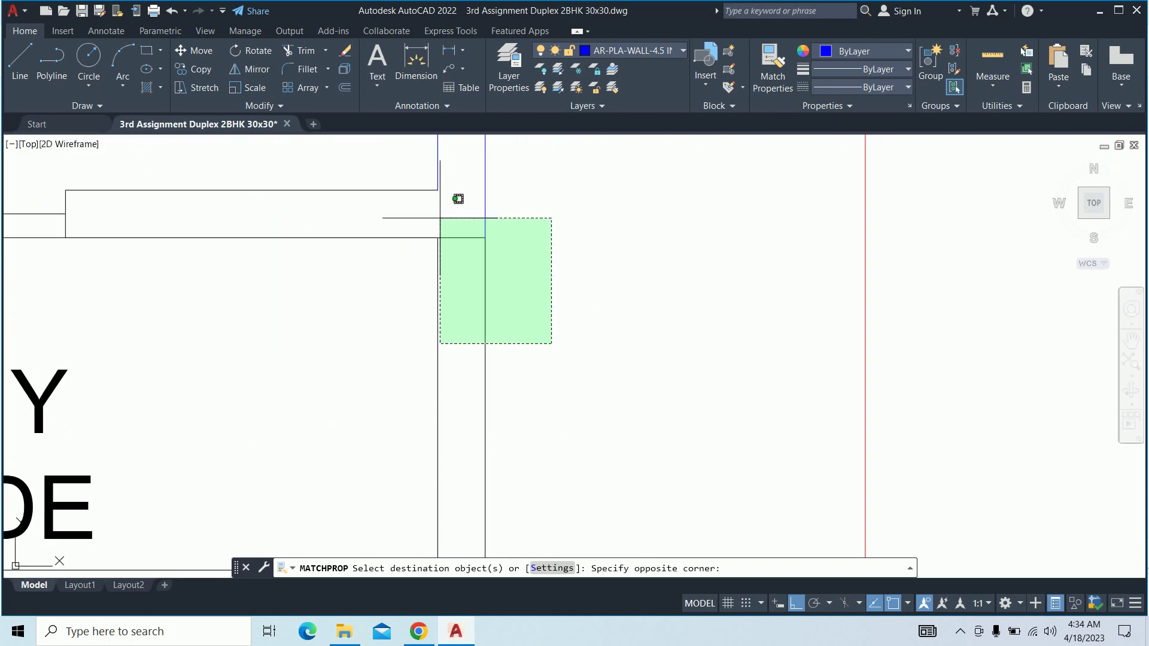
click(458, 198)
Restyle the wall below Bedroom 2's size label and the balcony outer wall
scroll(564, 362, down, 3)
scroll(453, 273, up, 3)
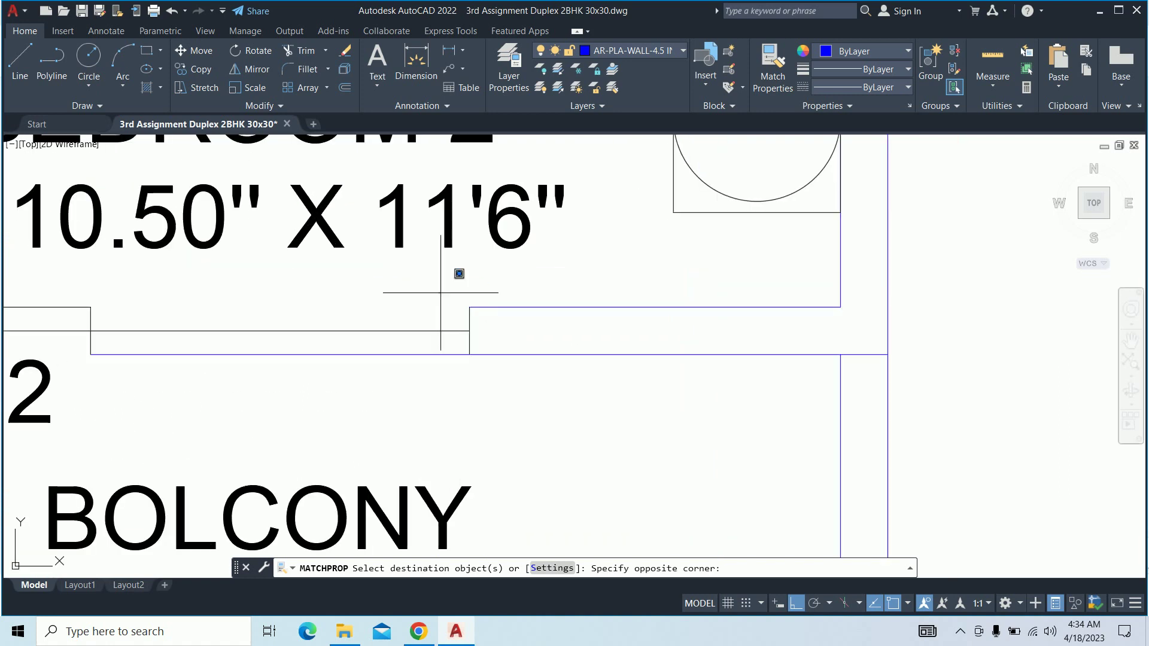
click(554, 396)
scroll(634, 419, down, 5)
scroll(646, 313, up, 1)
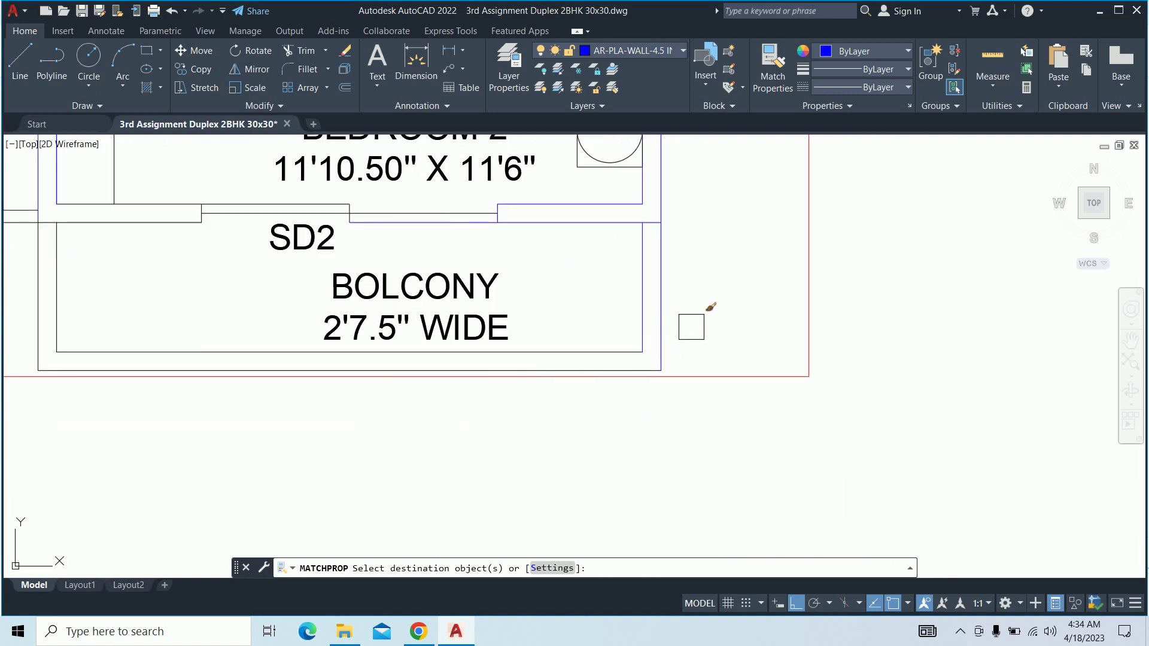
click(692, 319)
click(592, 372)
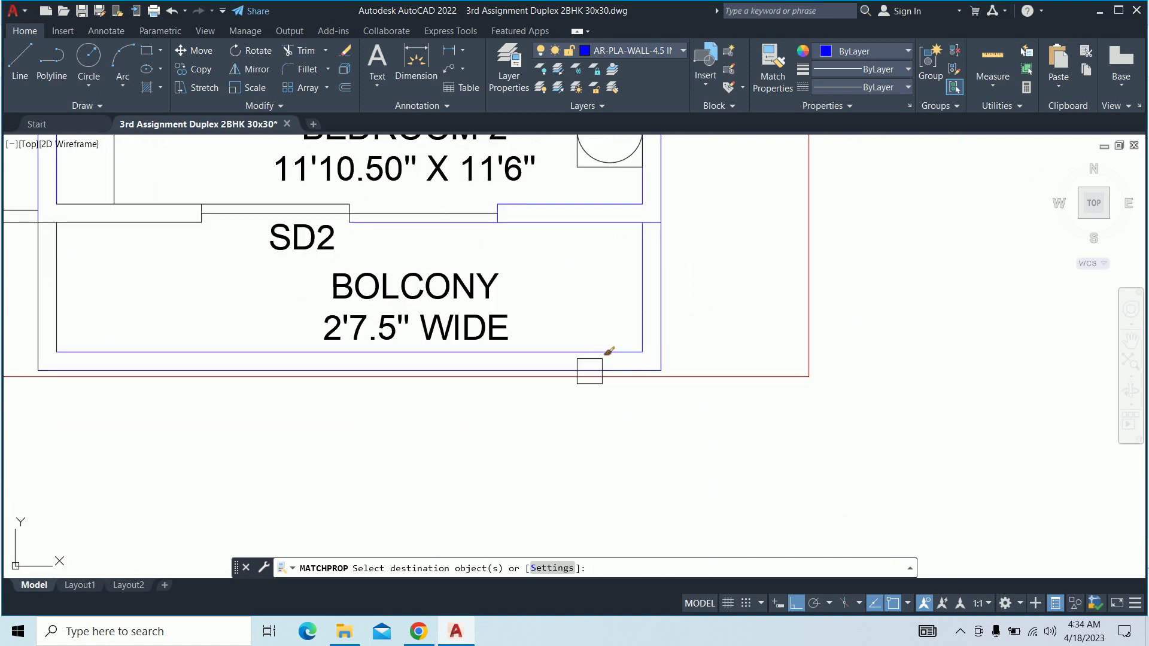
Restyle the wall lines around the SD2 opening as blue walls
mouse_move(372, 352)
middle_down()
mouse_move(747, 372)
mouse_move(458, 368)
middle_up()
scroll(710, 331, up, 6)
click(732, 263)
click(684, 387)
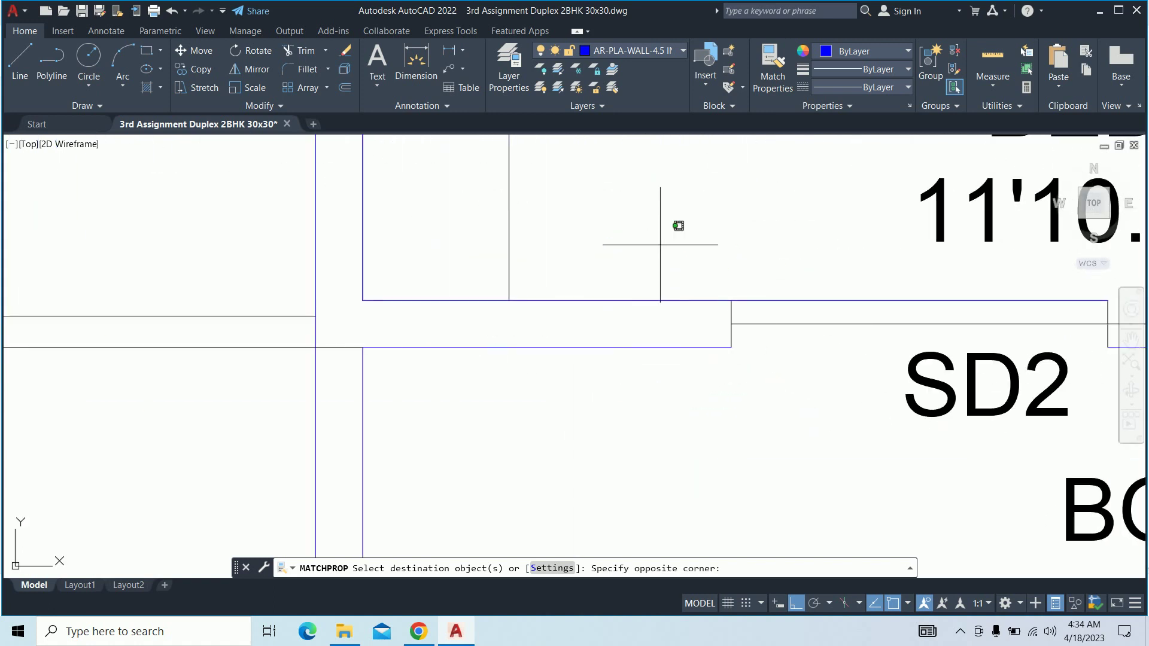
click(741, 384)
scroll(741, 384, down, 3)
click(592, 367)
Check the corridor and terrace wall junctions, then end Match Properties
middle_drag(641, 341, 602, 341)
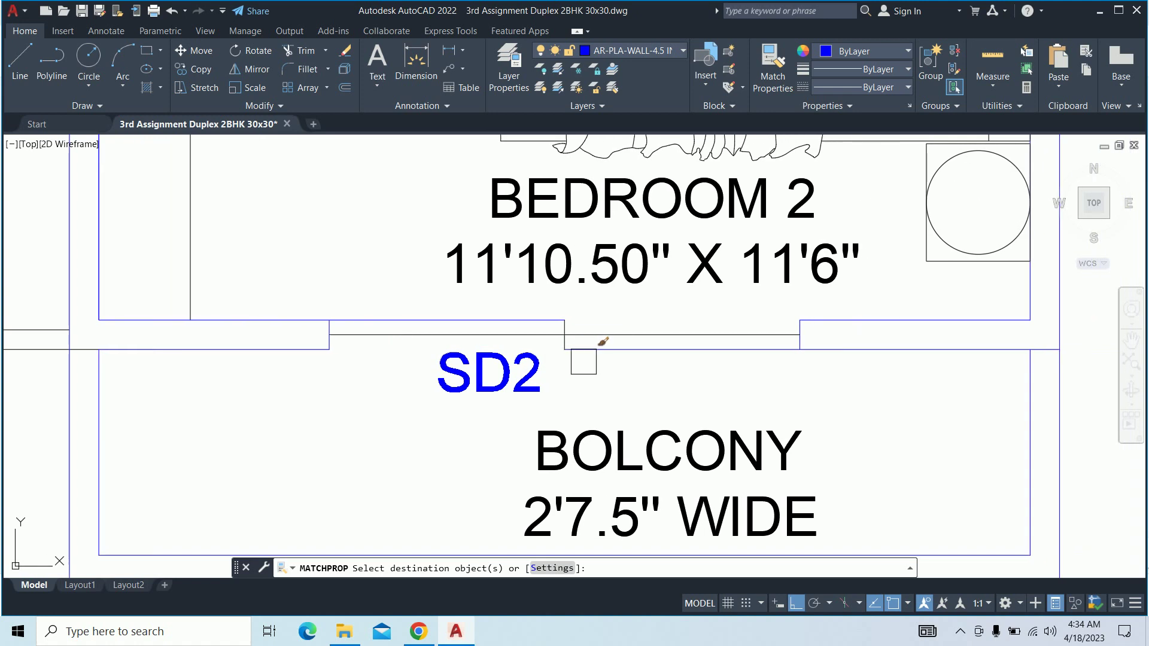
middle_drag(457, 313, 705, 372)
middle_drag(436, 389, 633, 388)
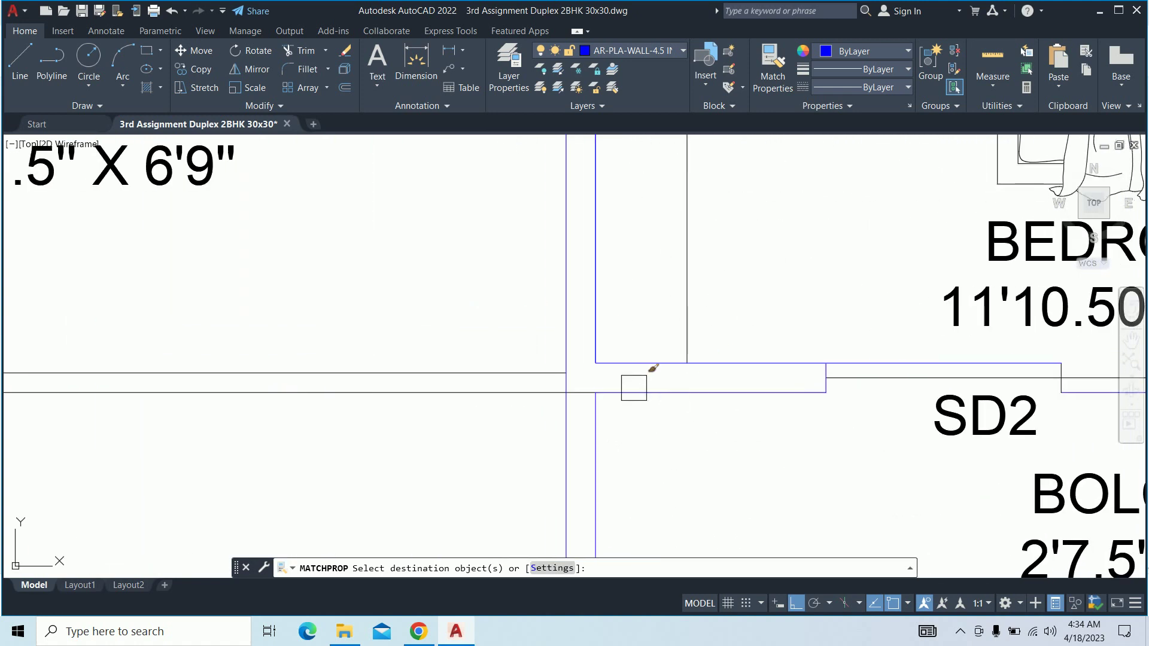
scroll(634, 387, up, 4)
scroll(513, 401, down, 3)
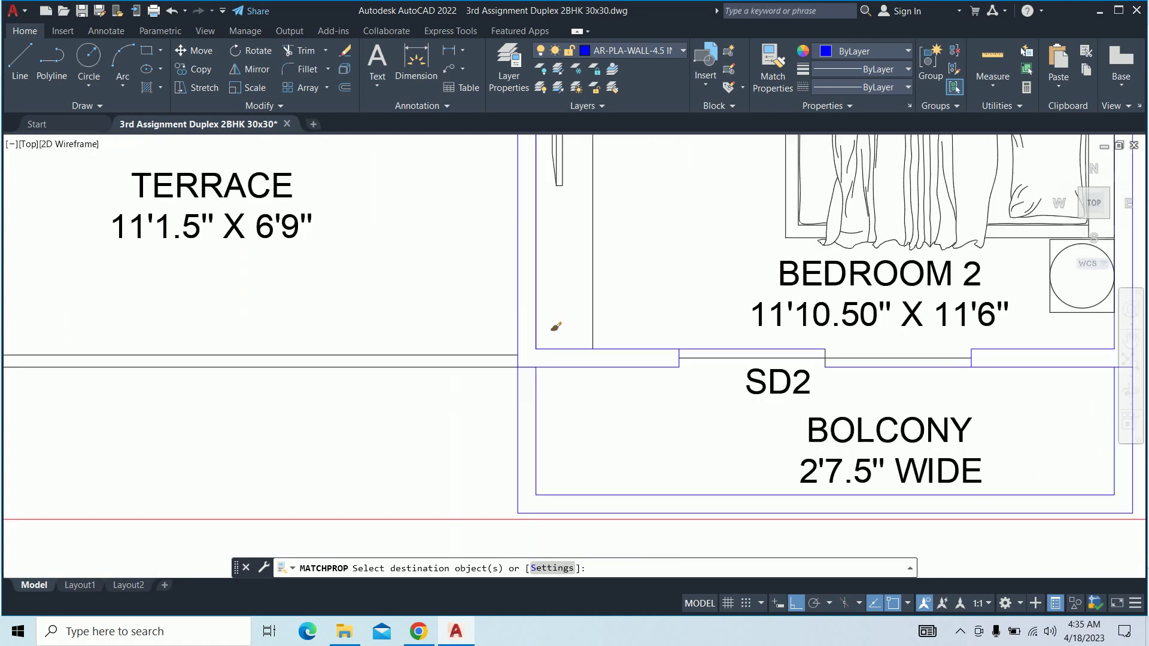
scroll(550, 325, down, 2)
middle_drag(353, 314, 361, 392)
key(Escape)
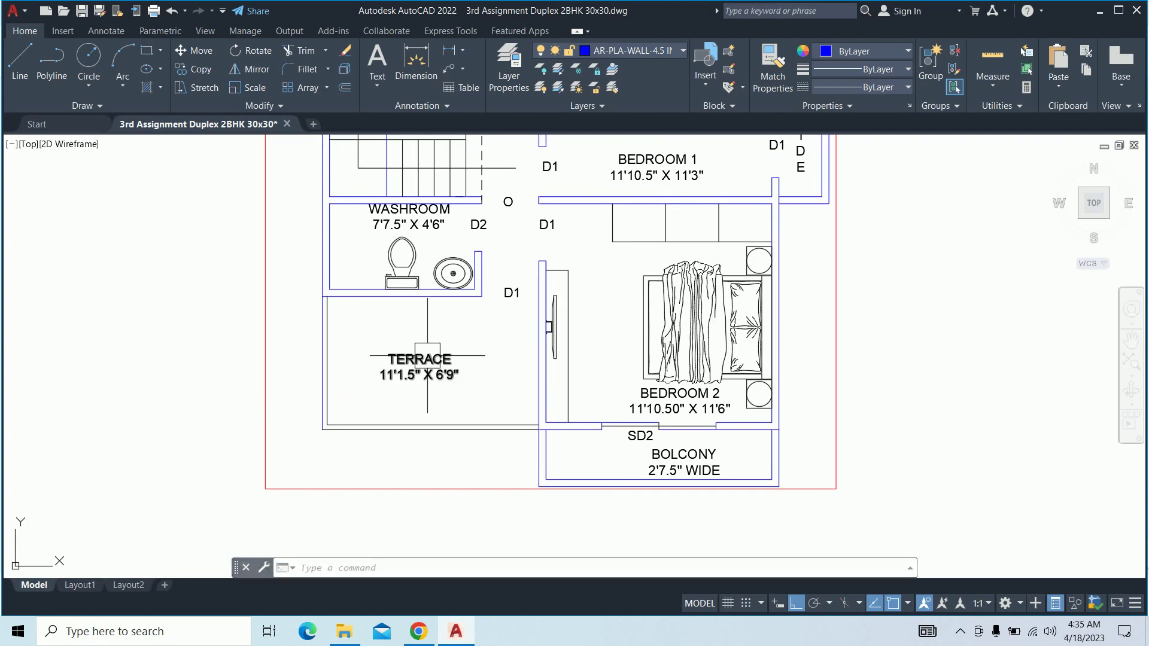
text(b)
Break the terrace wall line at two points
key(Return)
scroll(305, 304, up, 5)
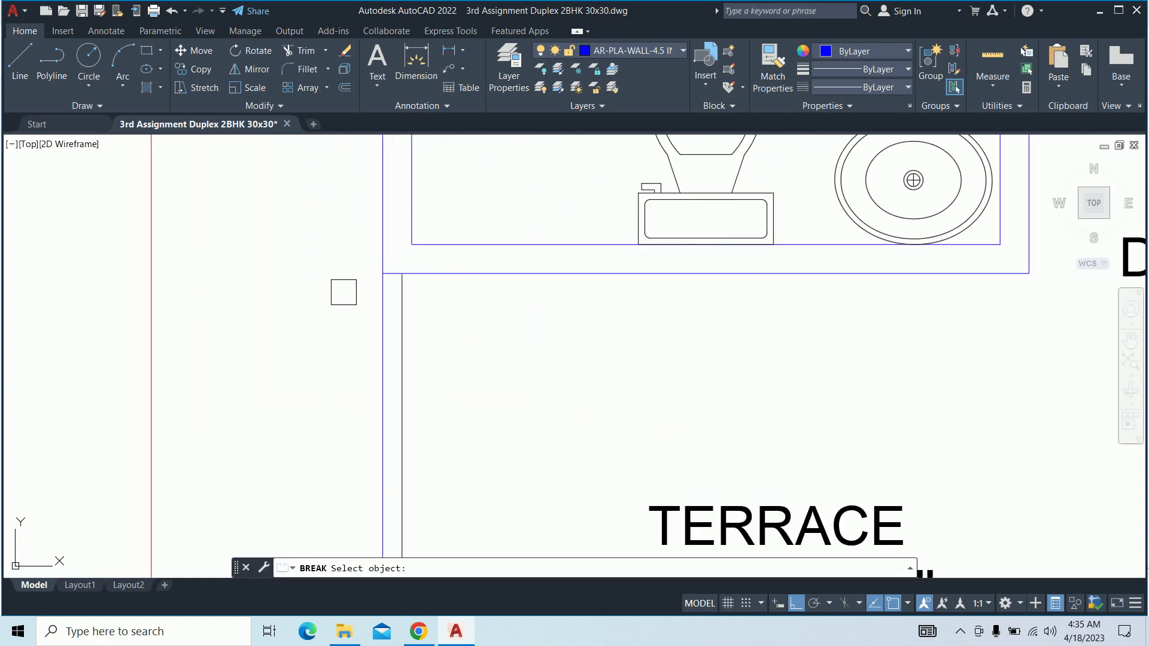
click(380, 286)
click(380, 273)
scroll(419, 281, down, 3)
scroll(599, 359, down, 3)
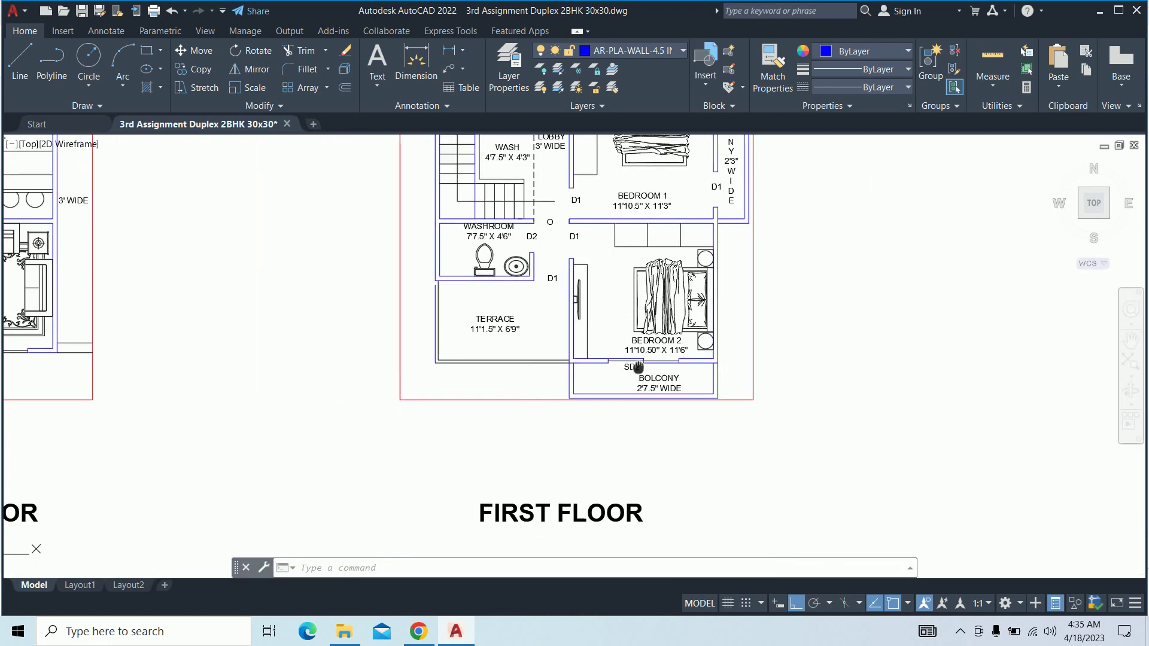
scroll(586, 334, up, 4)
scroll(442, 267, up, 2)
Break another blue wall line between two picked points to open a gap
key(Return)
click(293, 257)
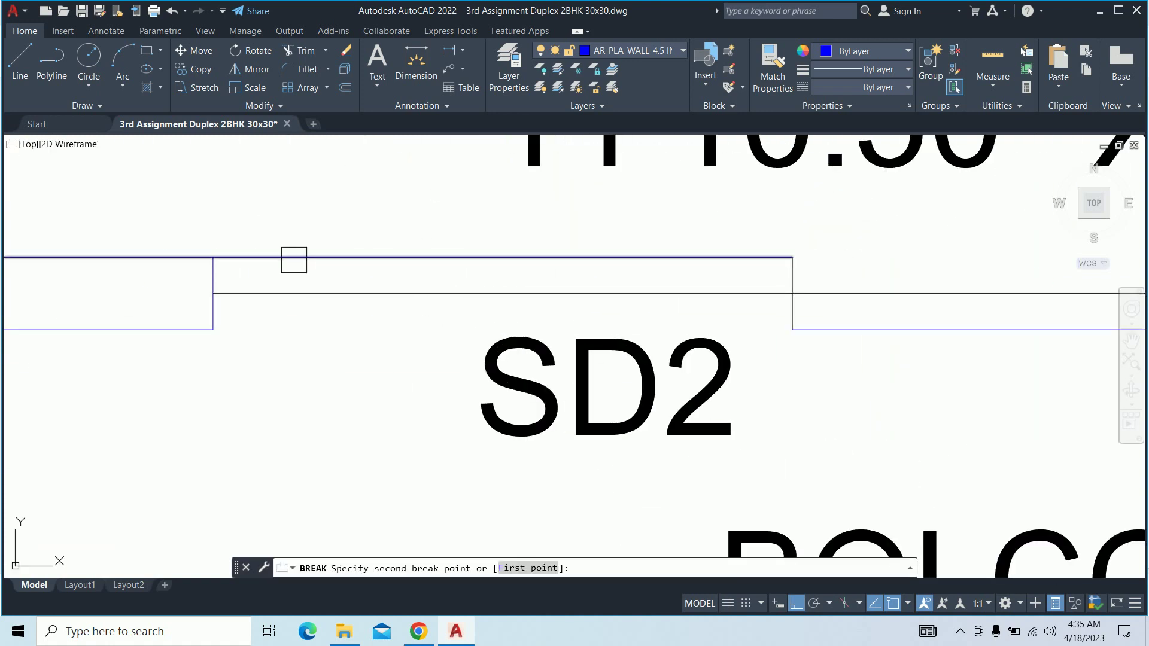
scroll(213, 259, up, 3)
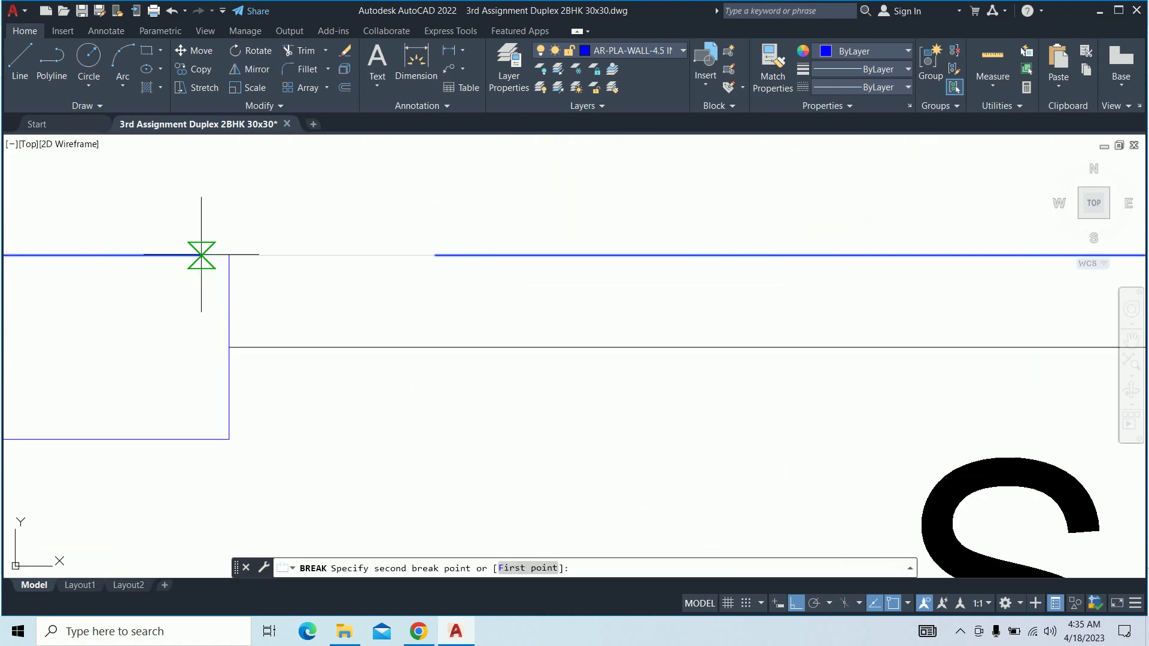
click(231, 255)
scroll(231, 255, down, 5)
scroll(413, 288, down, 1)
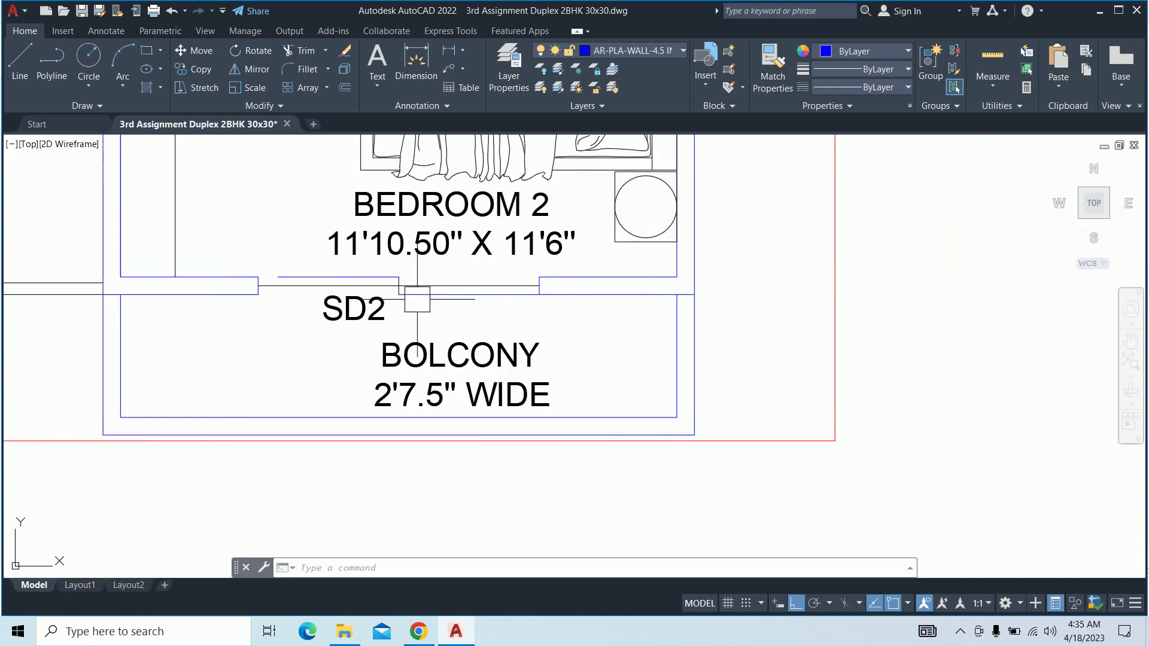
Break the wall at the SD2 doorway to cut the sliding-door opening
key(Return)
scroll(503, 298, up, 3)
click(516, 282)
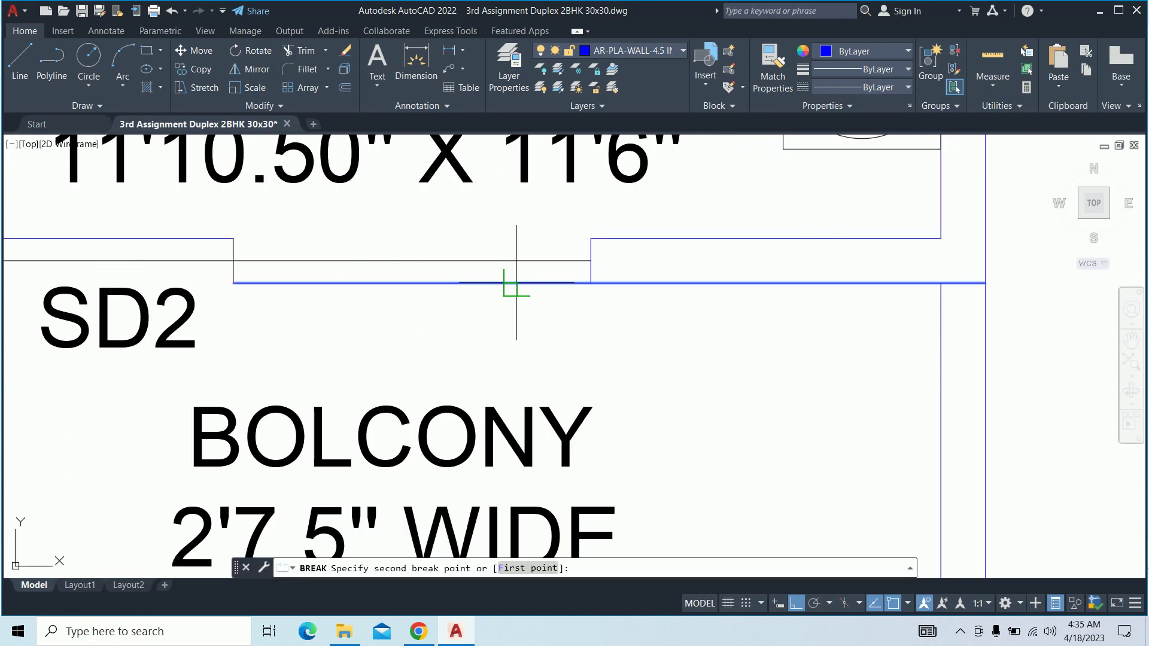
click(590, 282)
text(ms)
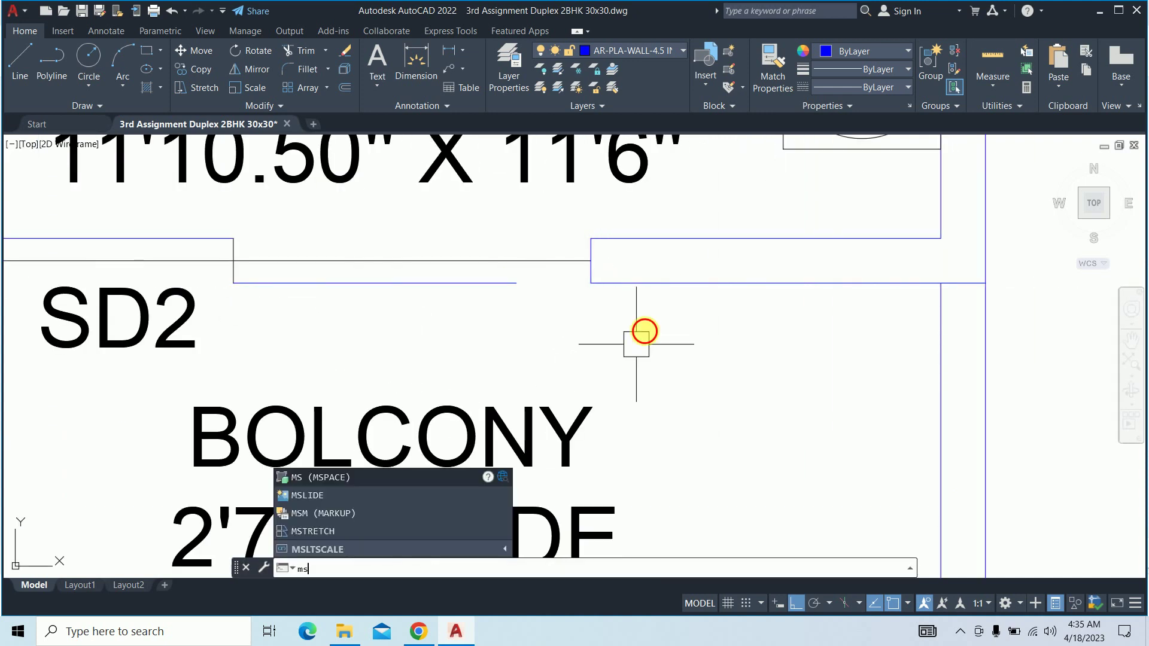
Start Match Properties again from a picked line, viewing Bedroom 2, SD2 and the terrace
key(Escape)
text(a)
key(Return)
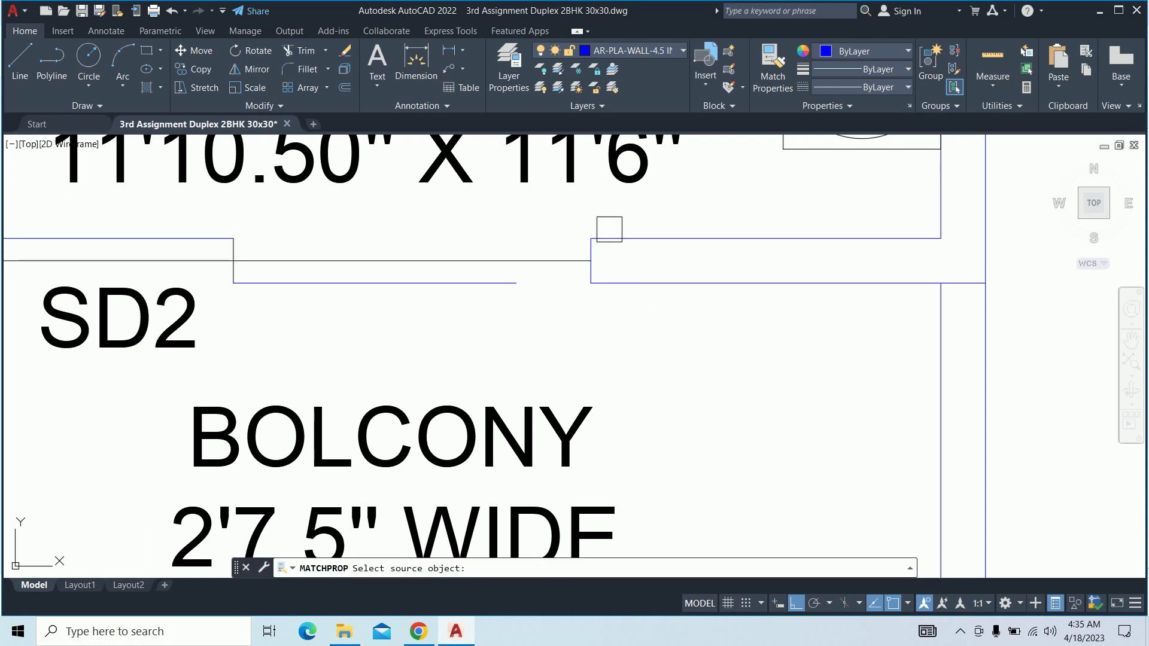
click(557, 260)
scroll(446, 276, down, 2)
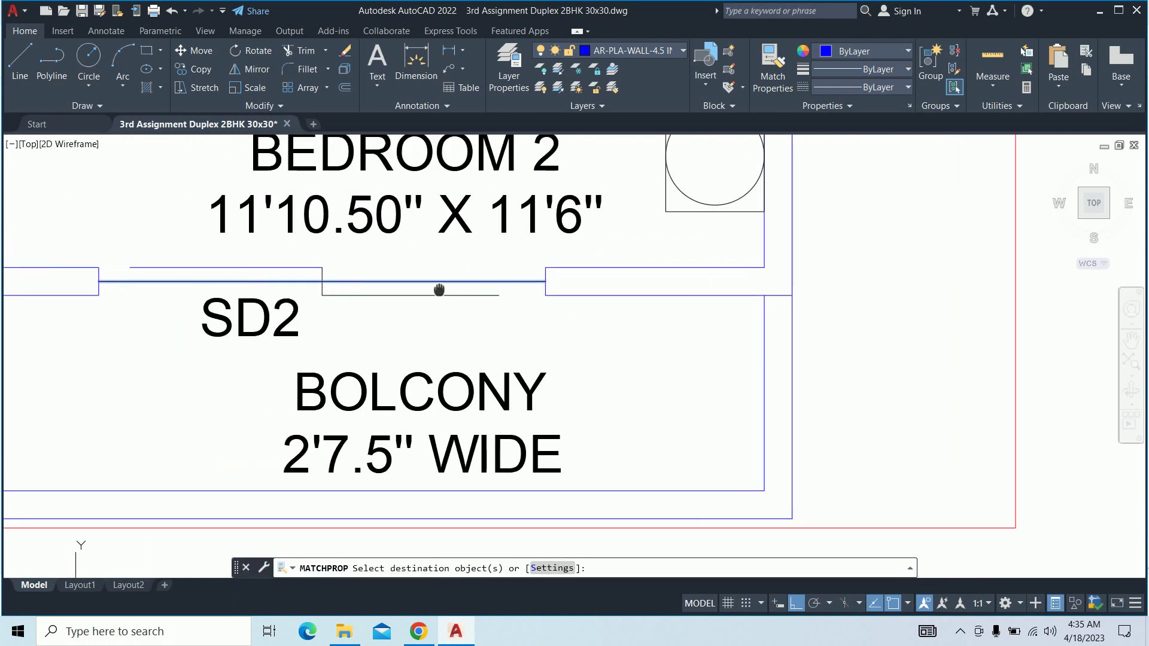
middle_drag(256, 276, 552, 274)
middle_drag(316, 313, 647, 334)
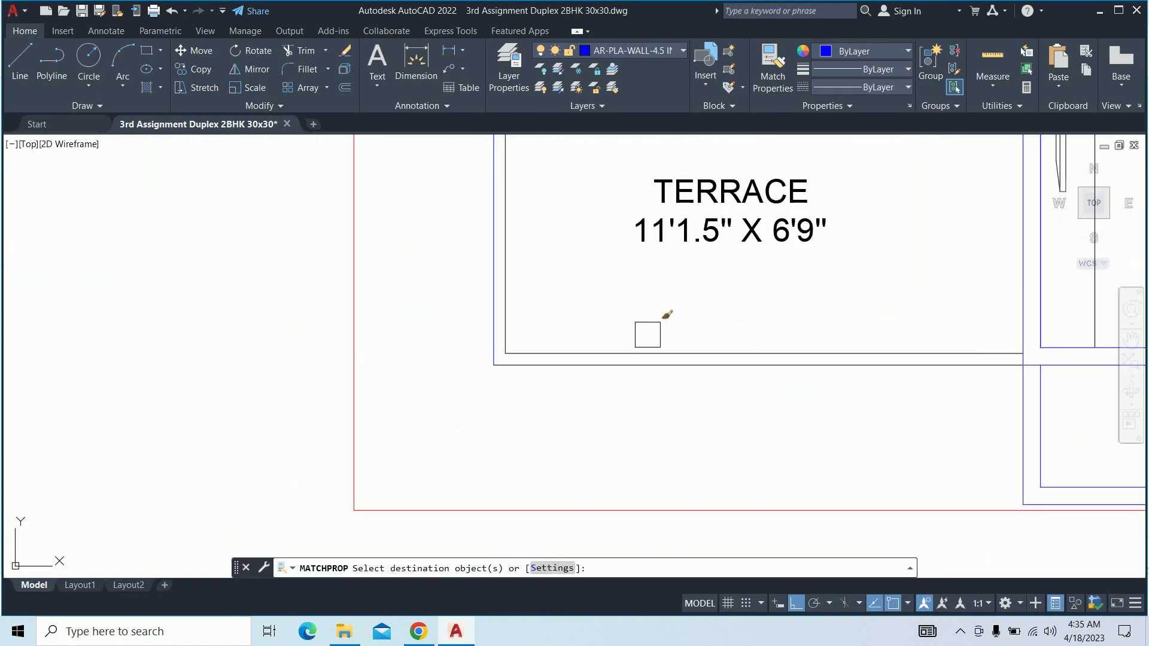
End property matching and view the whole first-floor plan
key(Escape)
scroll(487, 321, down, 5)
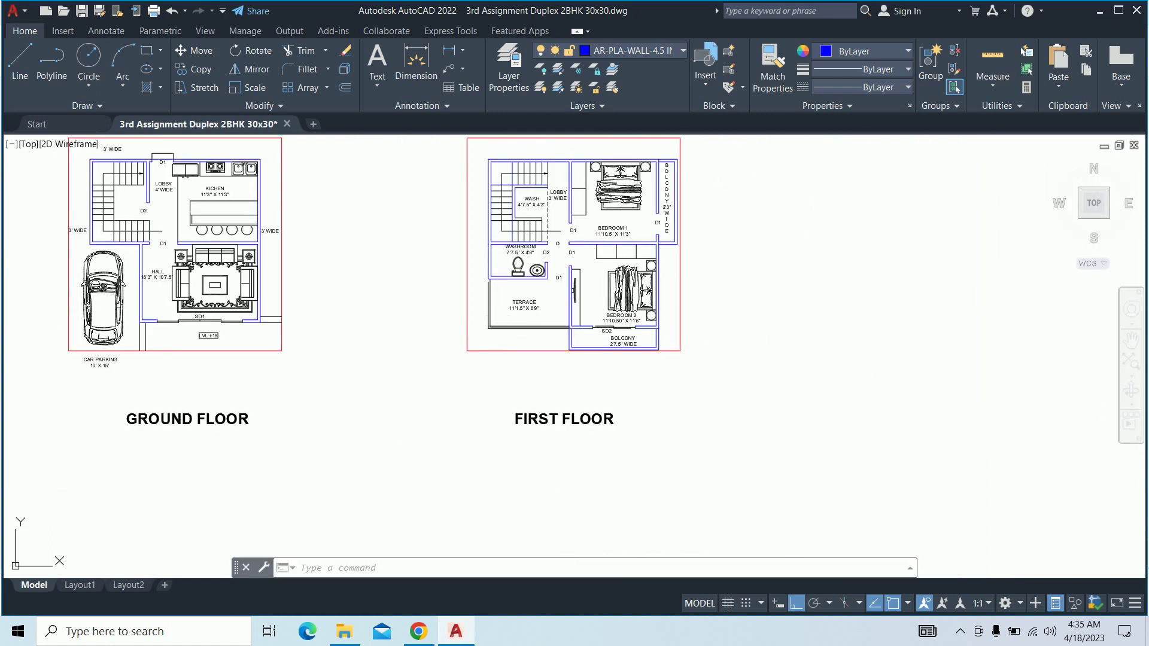
scroll(529, 338, up, 1)
scroll(529, 338, up, 3)
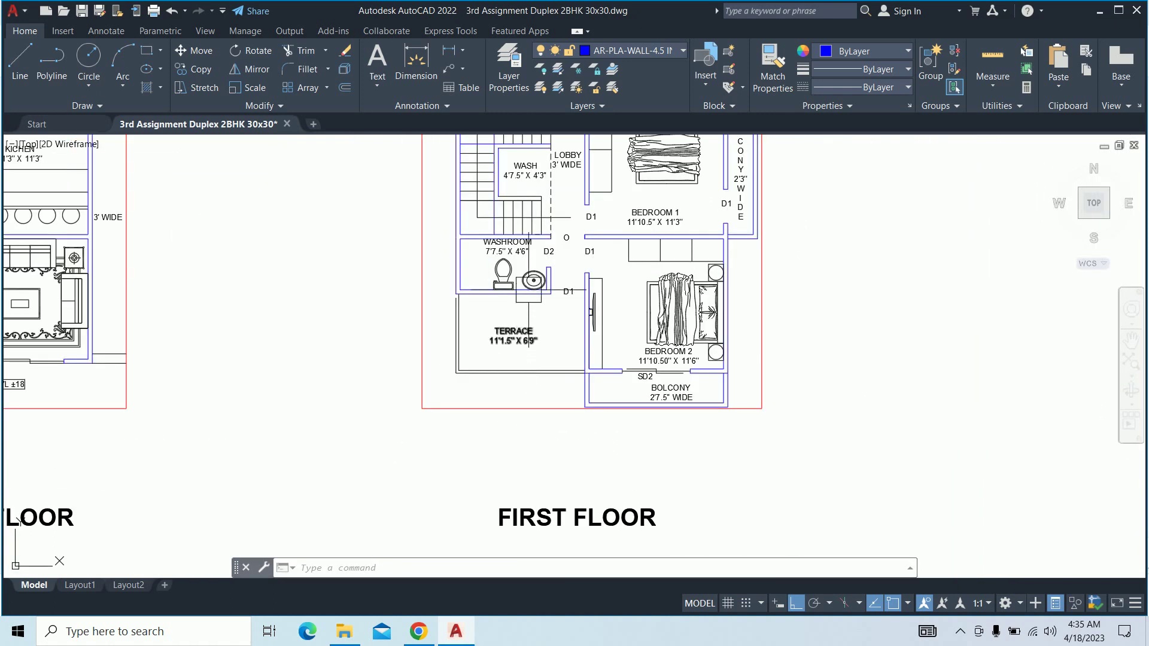
middle_drag(528, 290, 544, 383)
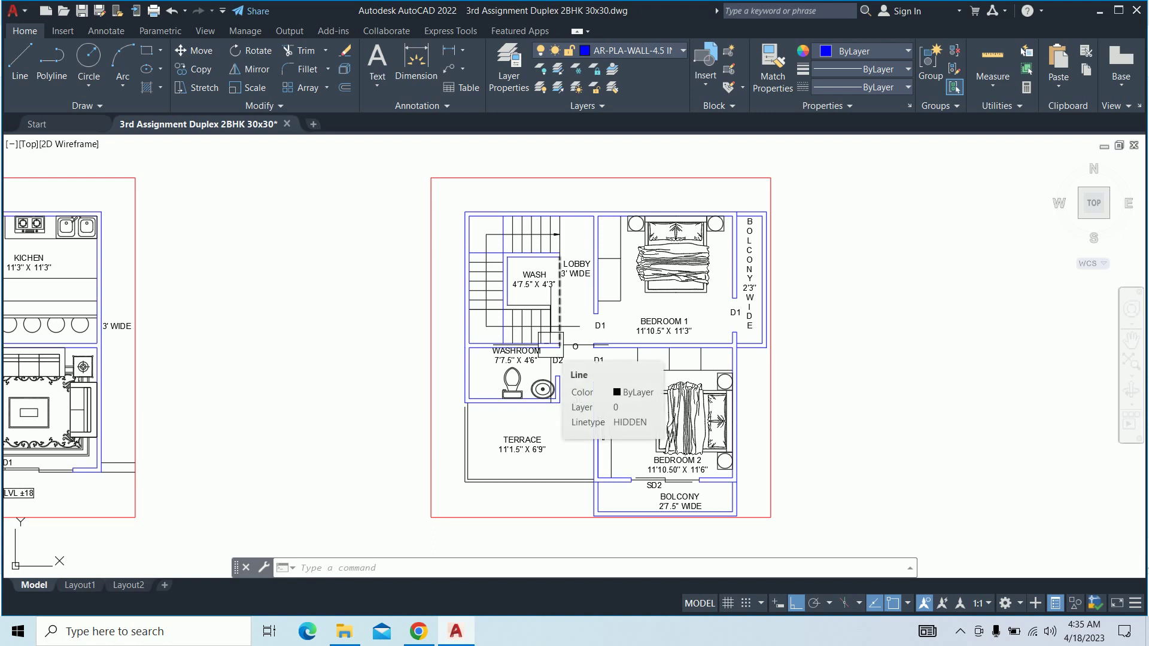
Break the horizontal and vertical wall lines at the first-floor stair and wash area
scroll(626, 305, down, 3)
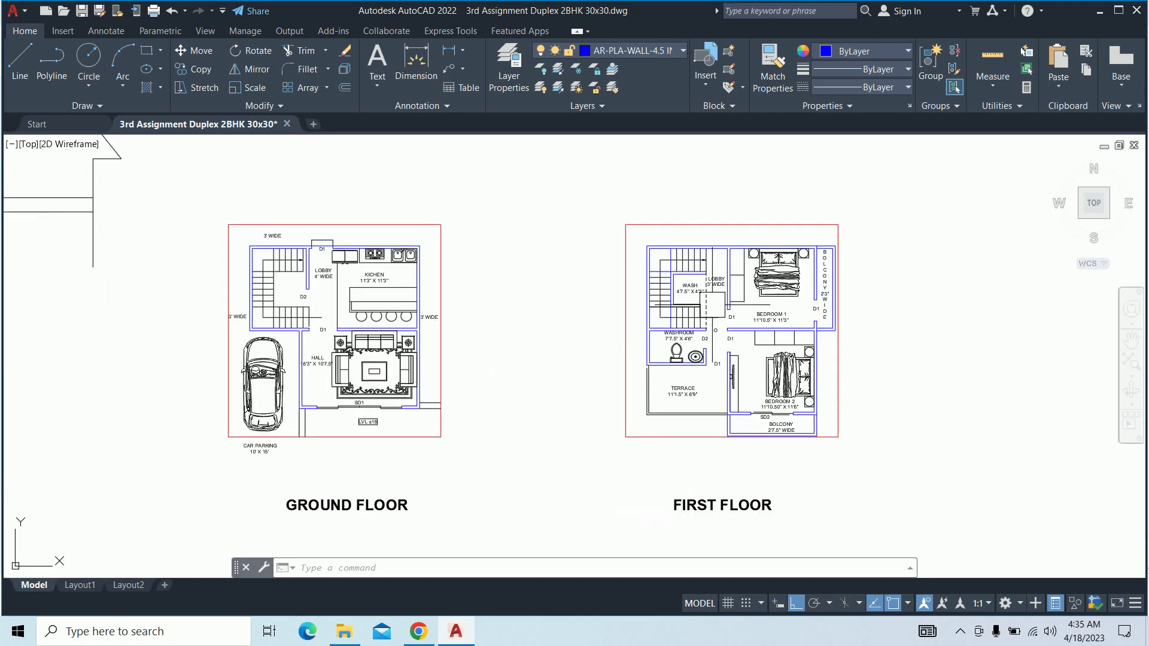
scroll(626, 305, up, 3)
scroll(677, 279, up, 4)
middle_drag(677, 280, 569, 322)
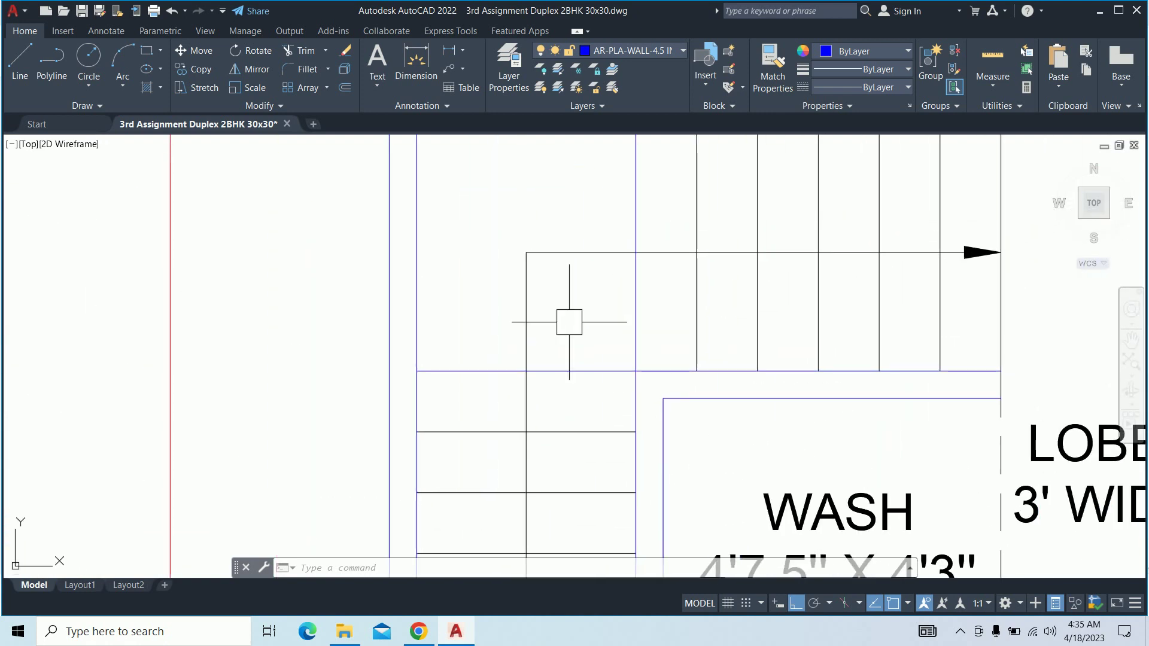
text(br)
key(Return)
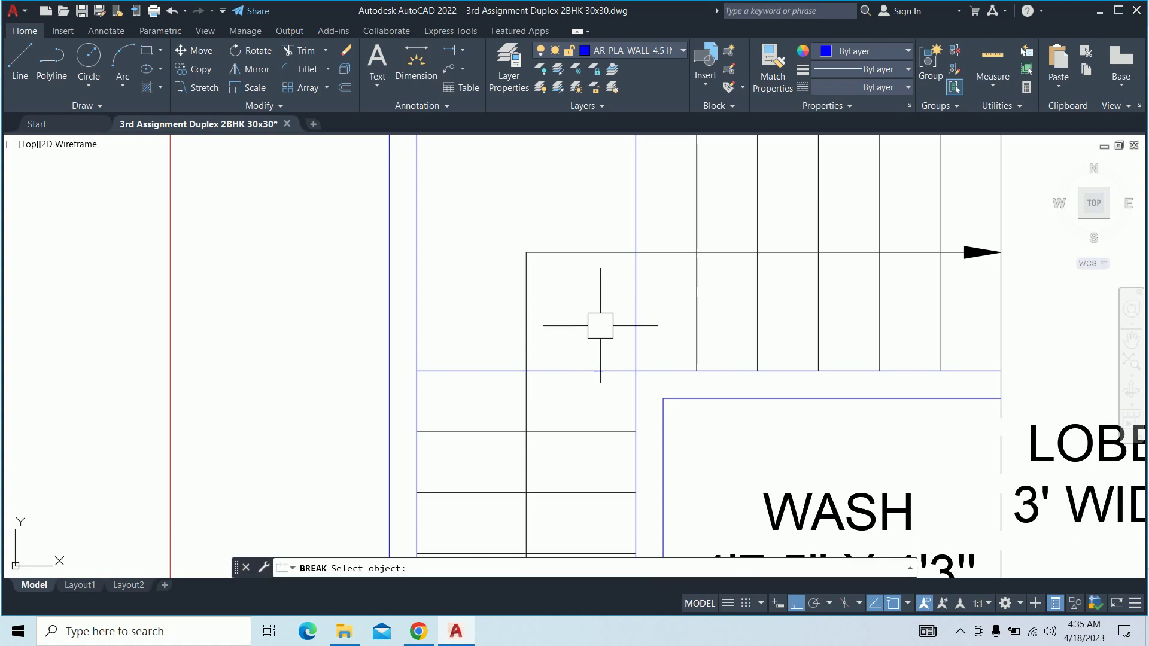
scroll(601, 338, up, 4)
click(606, 413)
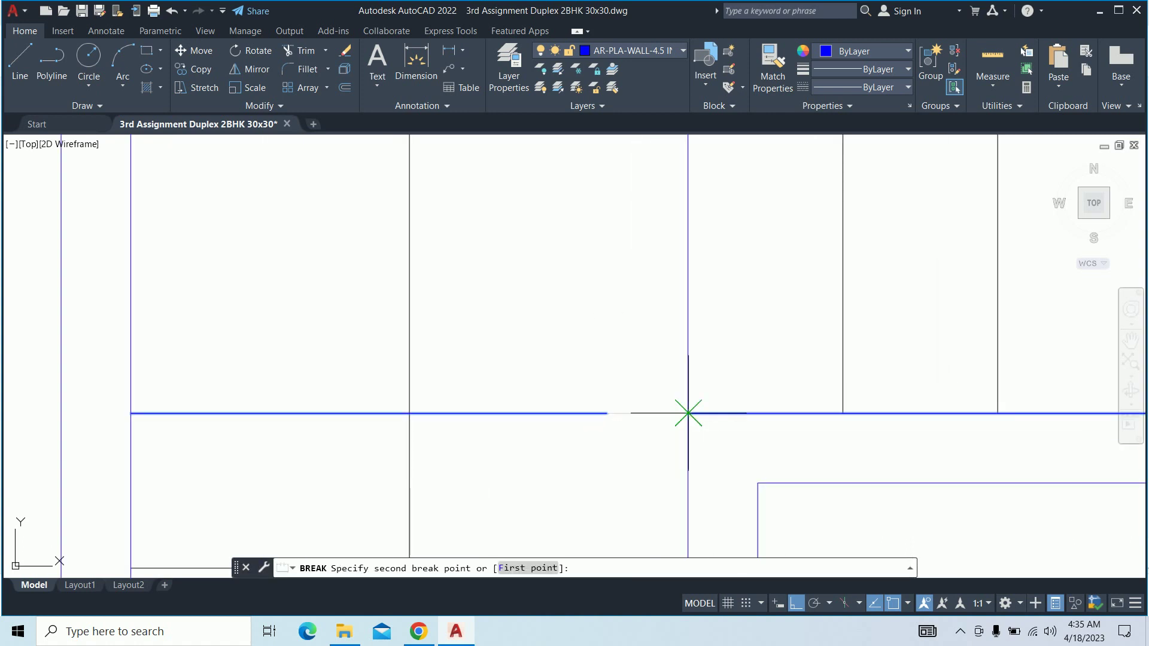
click(688, 413)
key(Return)
click(688, 344)
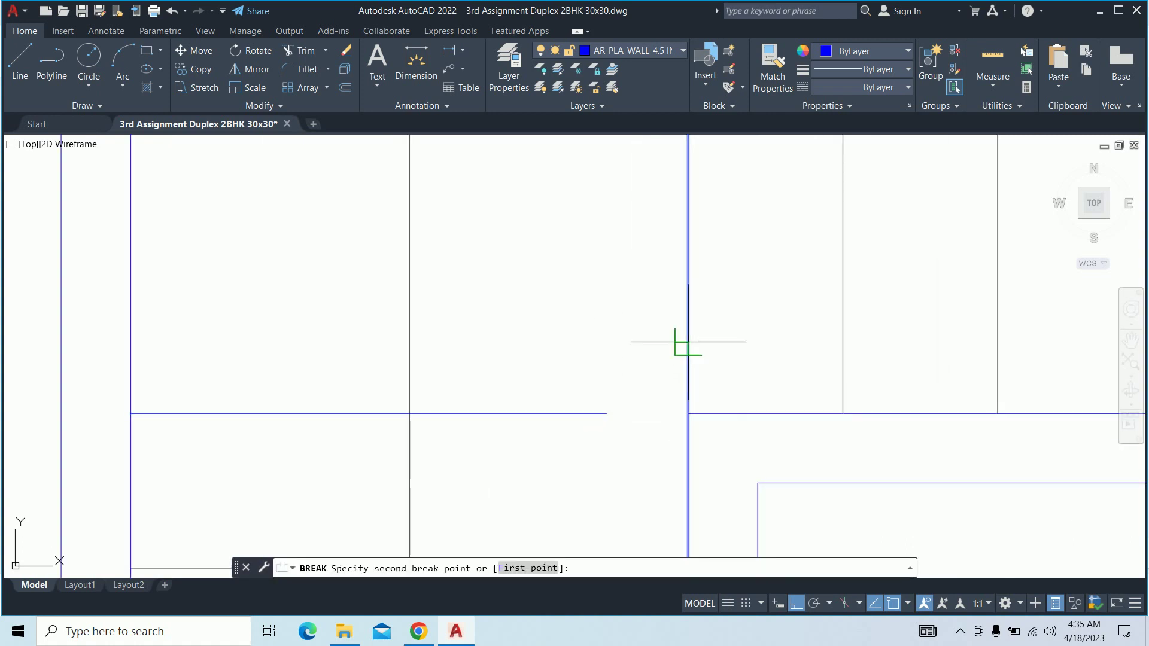
click(684, 413)
Extend the horizontal and vertical wall lines back to meet each other
text(ex)
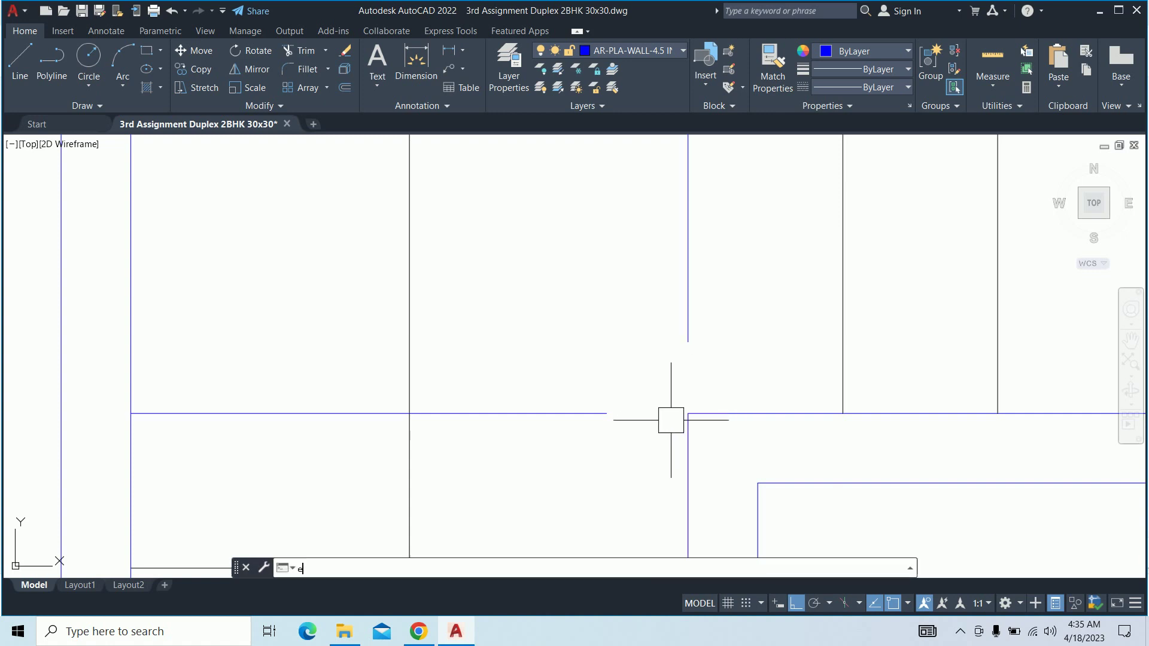
key(Return)
click(598, 402)
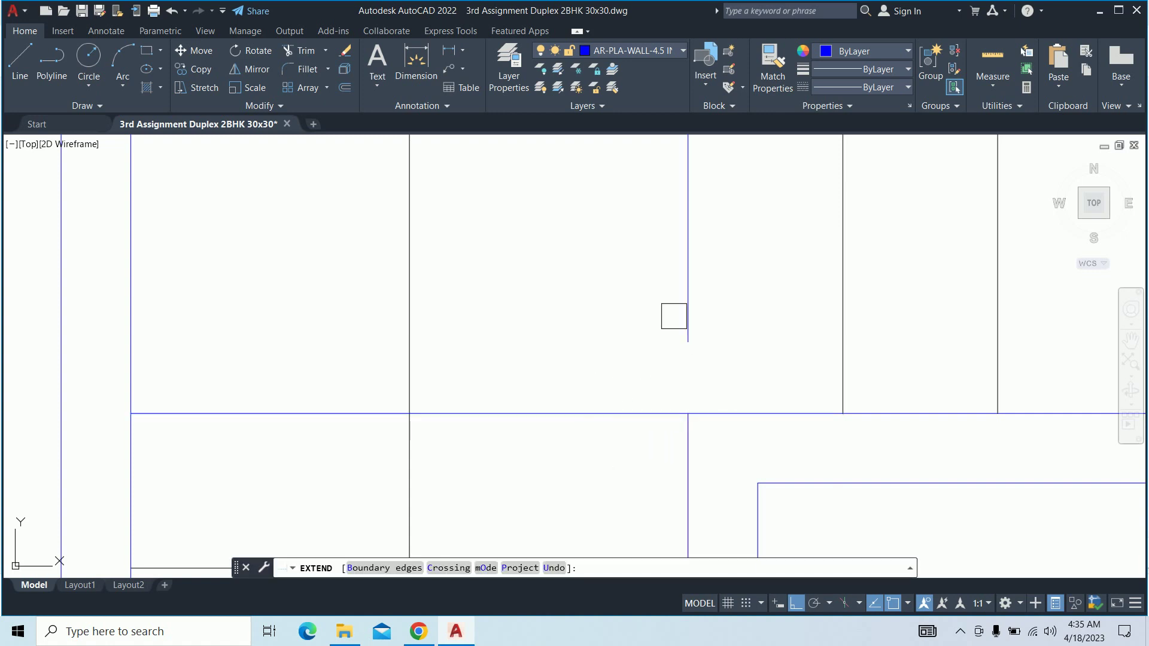
click(685, 326)
key(Return)
Match the blue wall properties onto the horizontal stair line
text(a)
key(Return)
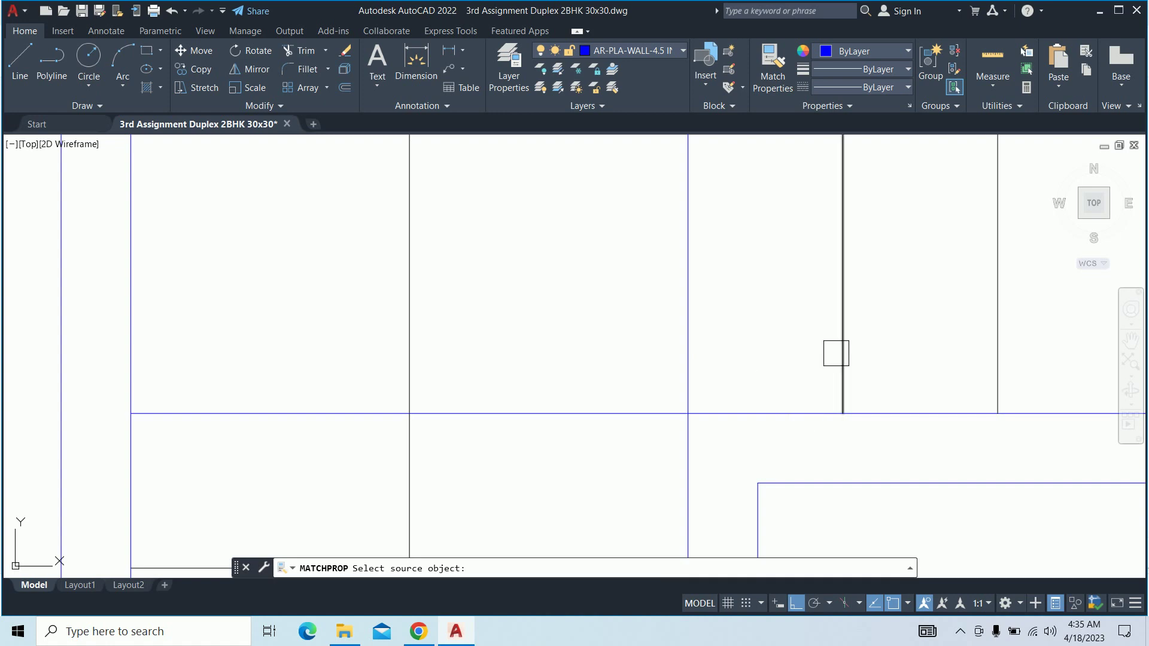
click(817, 329)
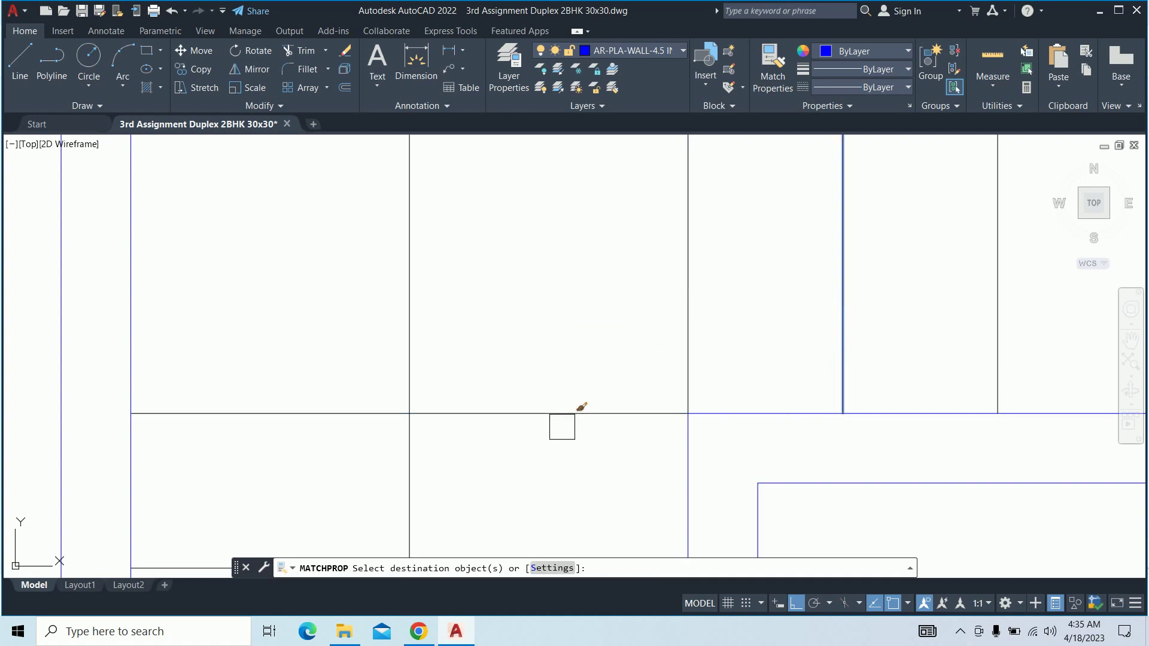
scroll(566, 359, down, 5)
key(Return)
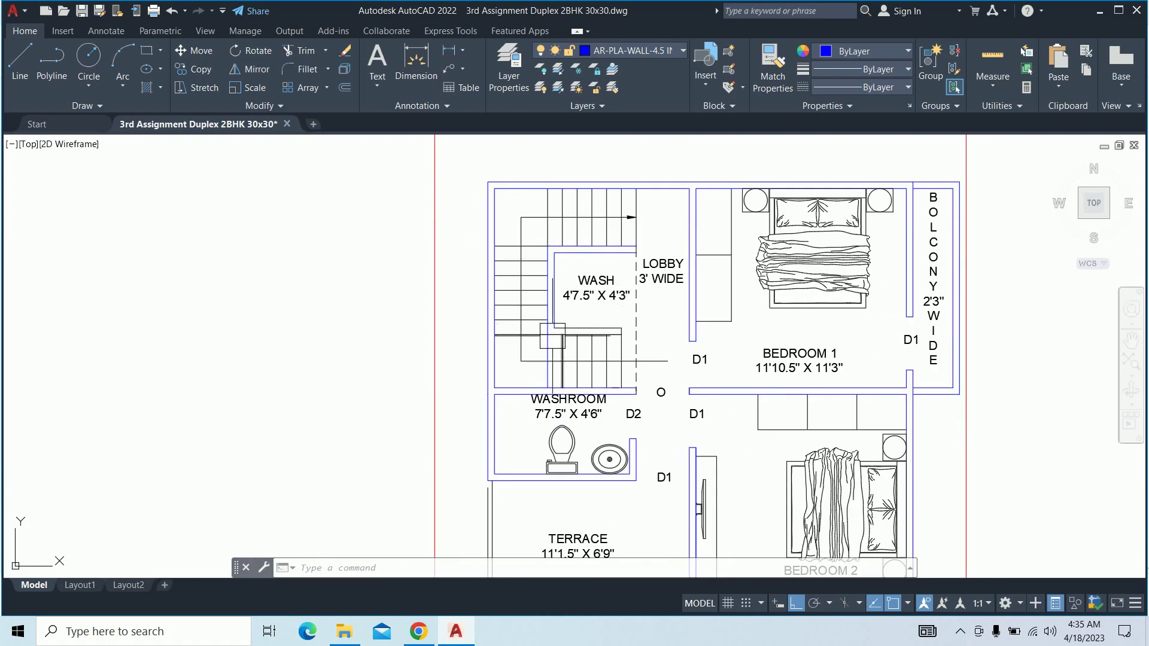
scroll(575, 323, up, 4)
key(Return)
scroll(584, 336, up, 2)
click(519, 247)
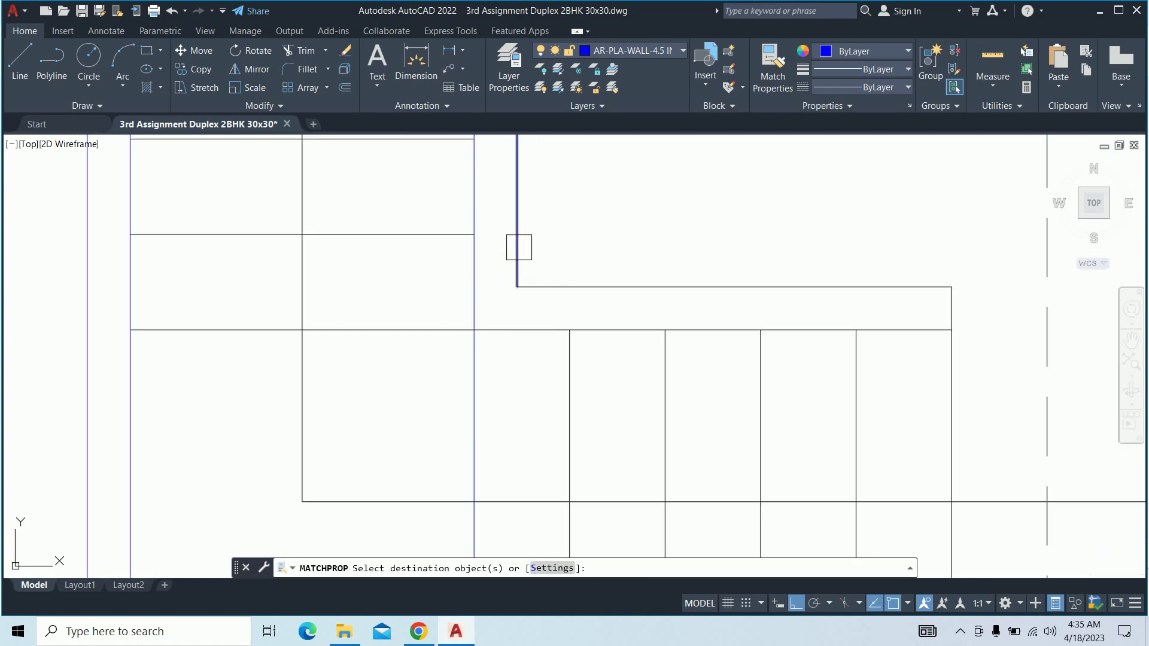
click(526, 350)
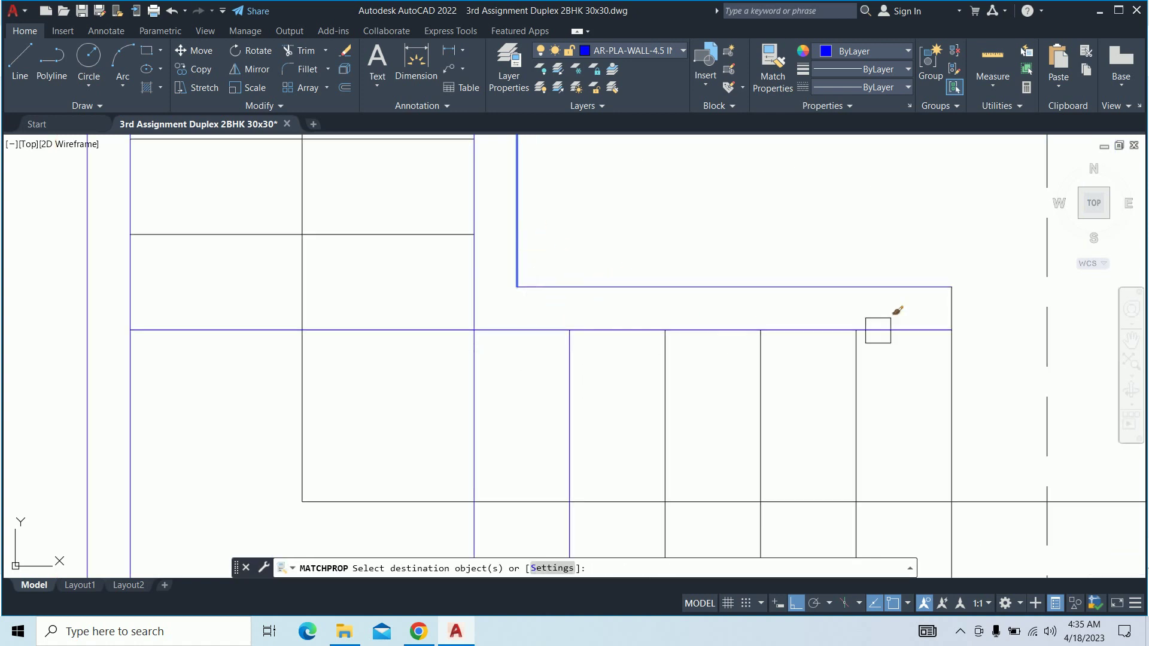
key(Escape)
scroll(873, 317, down, 3)
scroll(789, 284, up, 1)
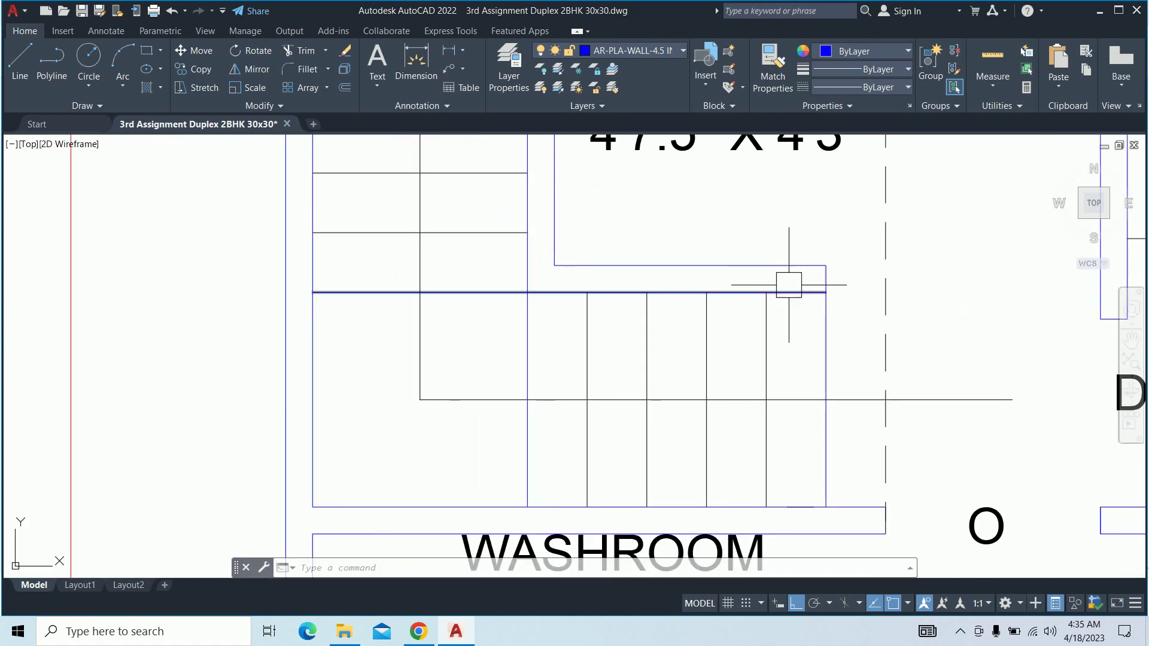
text(b)
Break an opening in the right blue vertical wall
key(Return)
click(825, 326)
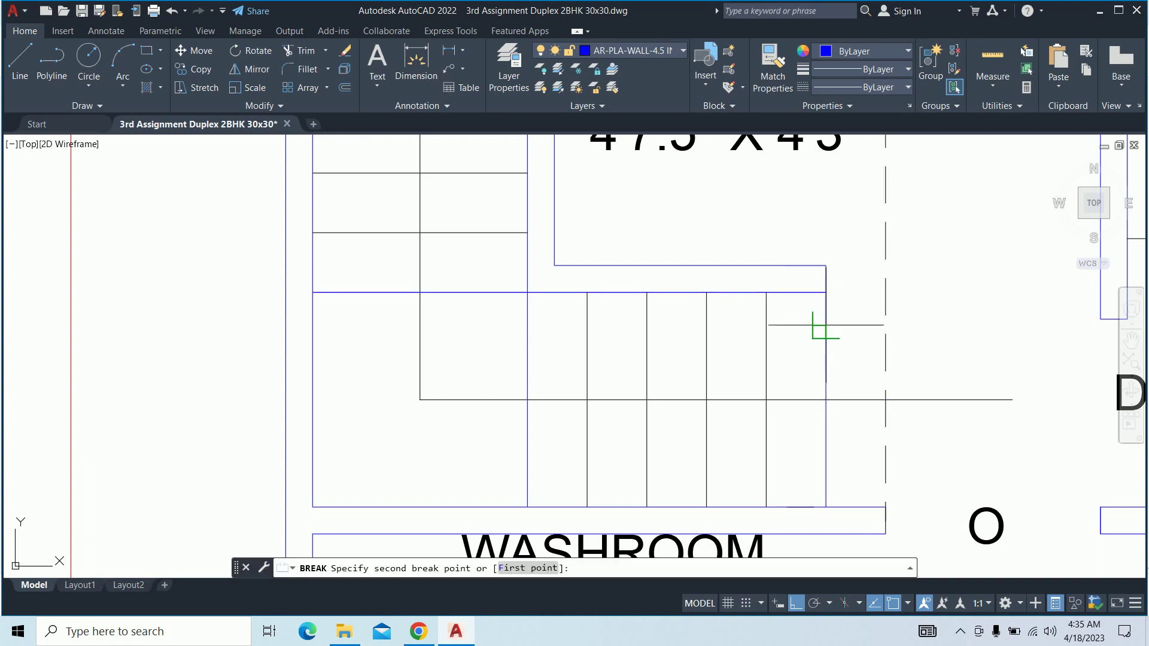
scroll(831, 303, up, 2)
click(817, 282)
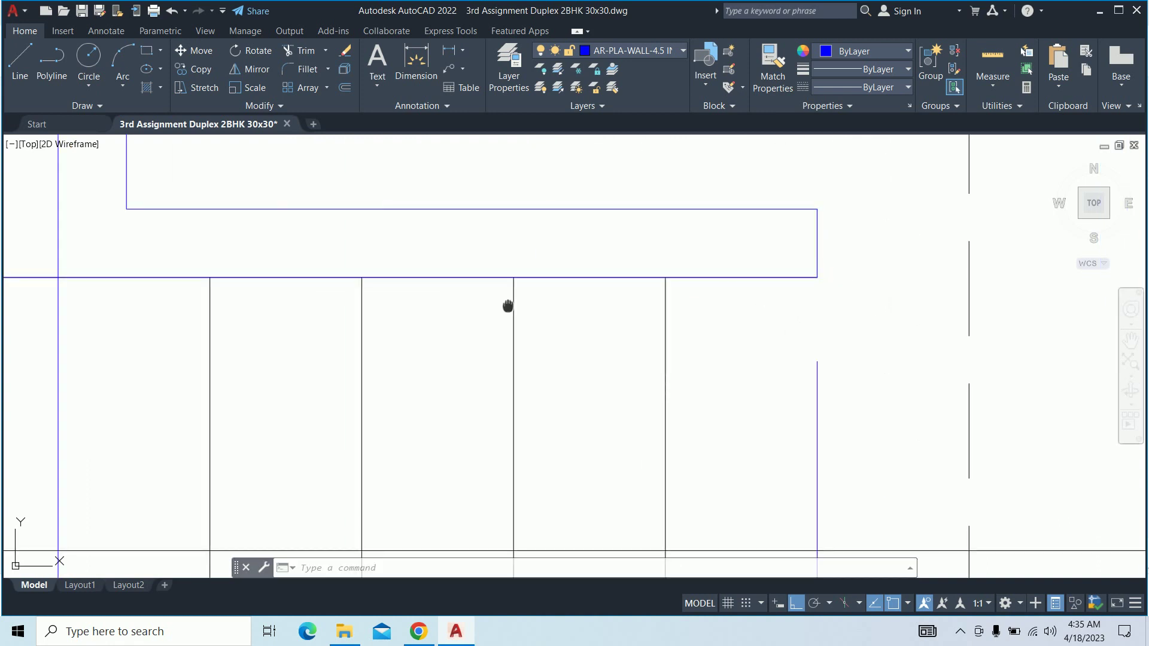
scroll(507, 307, down, 1)
scroll(608, 321, up, 1)
Cut the horizontal and vertical blue walls at their shared corner
key(Return)
click(397, 341)
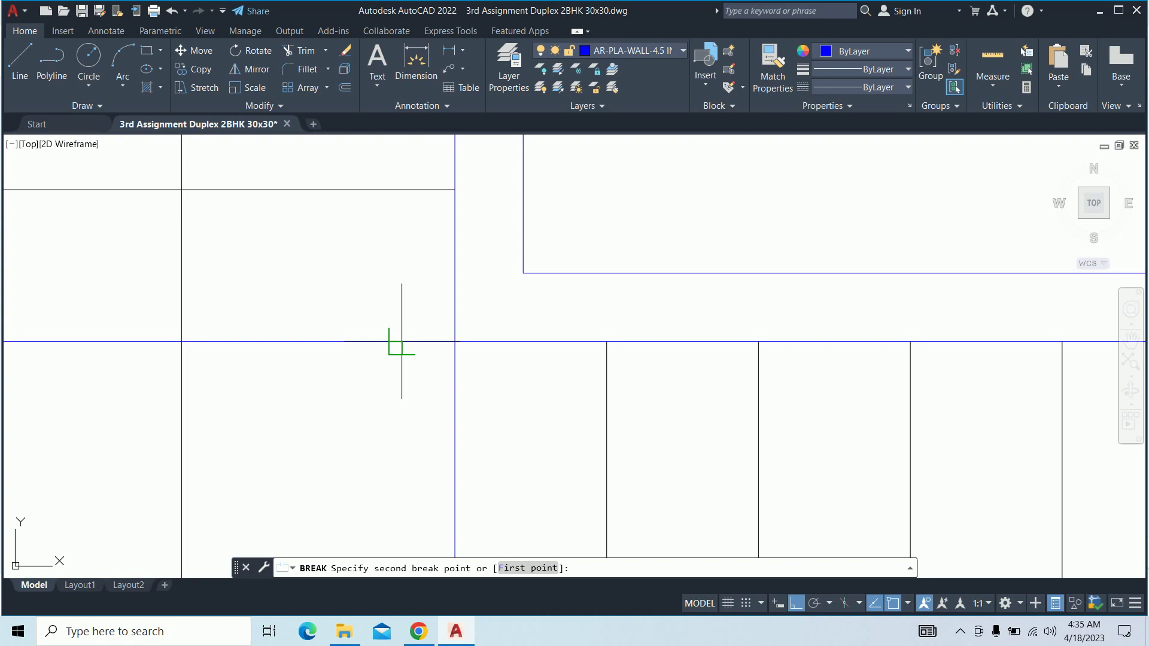
click(455, 341)
key(Return)
click(453, 405)
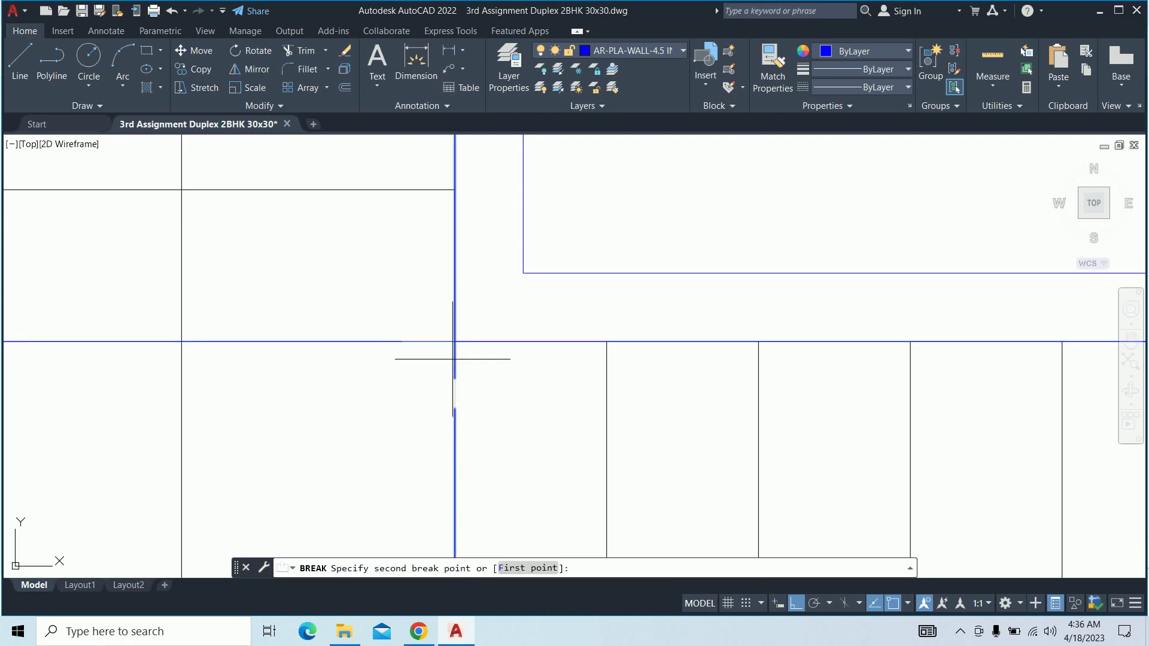
click(454, 341)
Select and inspect the cut blue horizontal wall segment
click(401, 341)
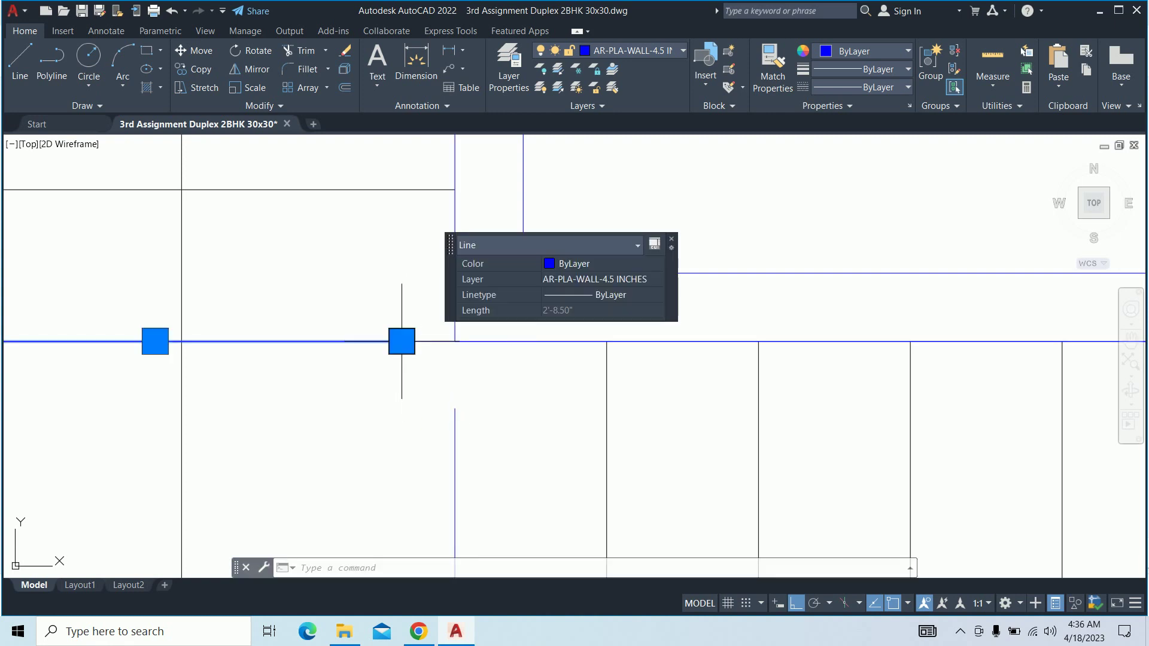
key(Escape)
scroll(429, 349, up, 3)
click(429, 349)
click(449, 317)
scroll(431, 335, down, 3)
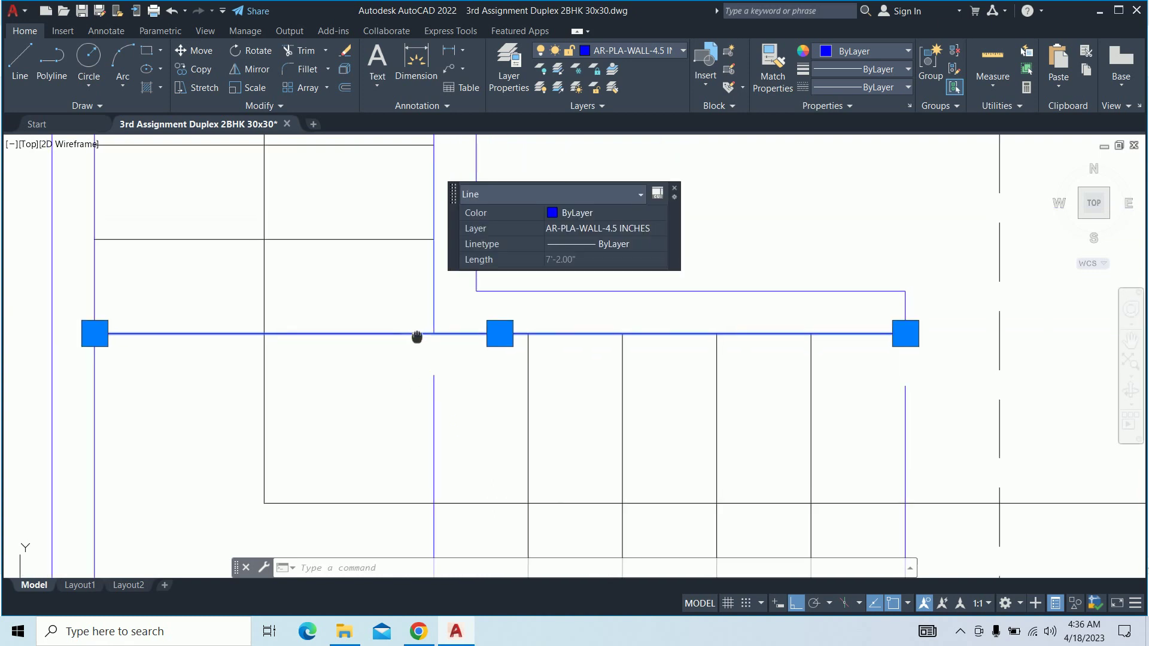
key(Escape)
Match the remaining black wall line to the blue wall-layer properties with MA
text(ex)
key(Return)
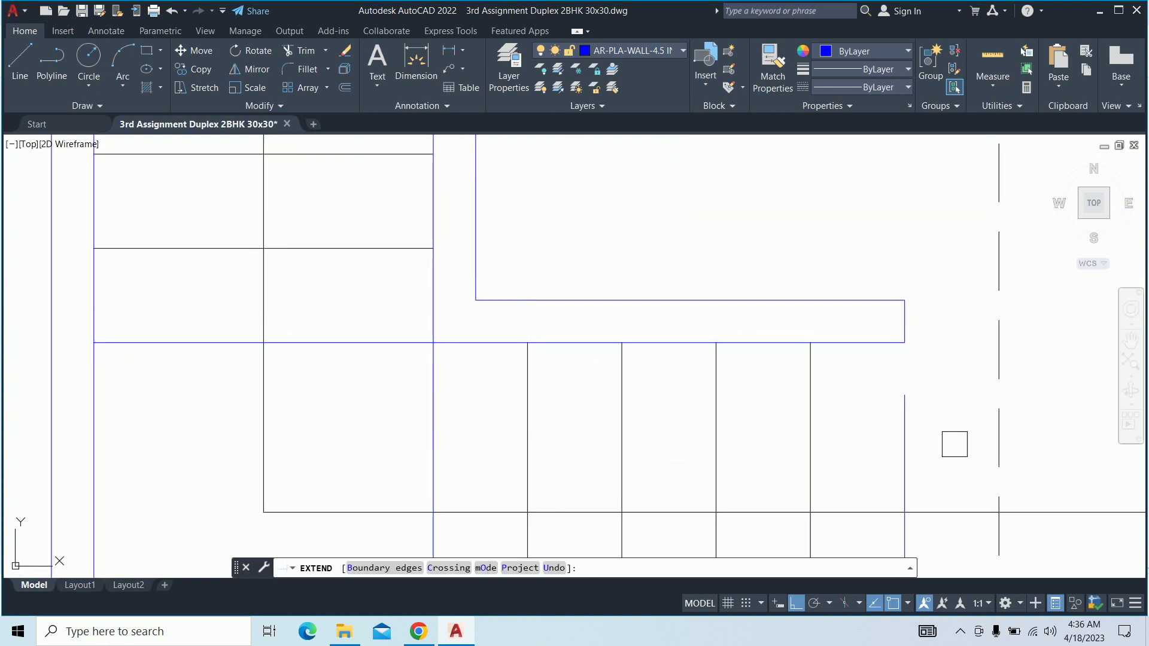
key(Escape)
text(ma)
key(Return)
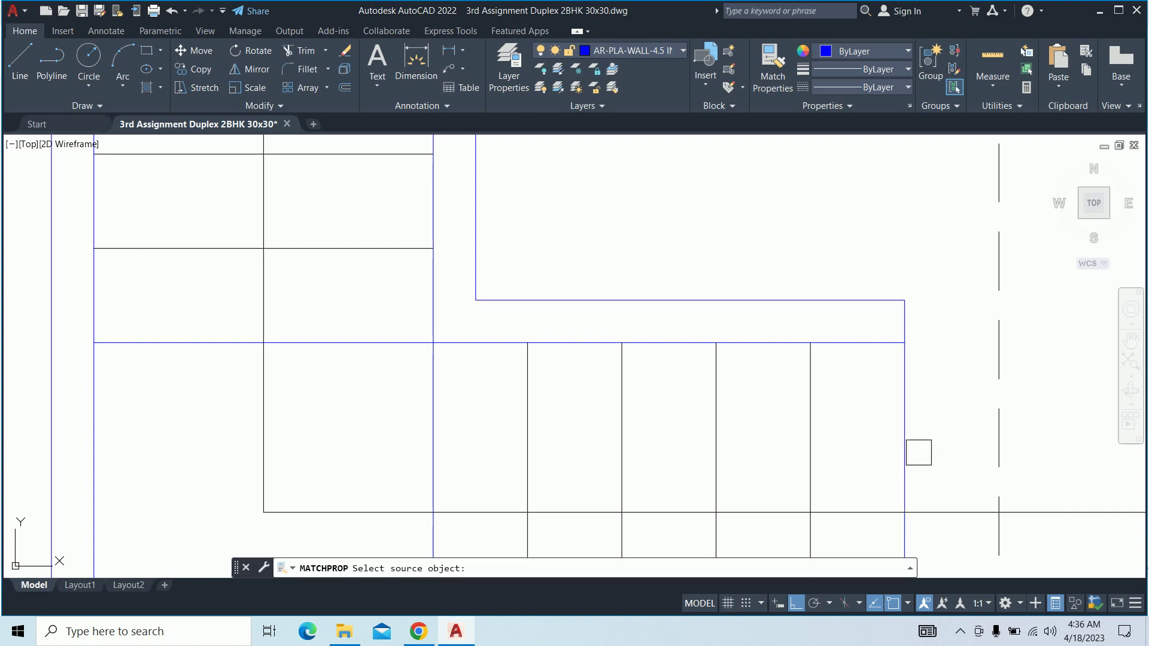
click(815, 434)
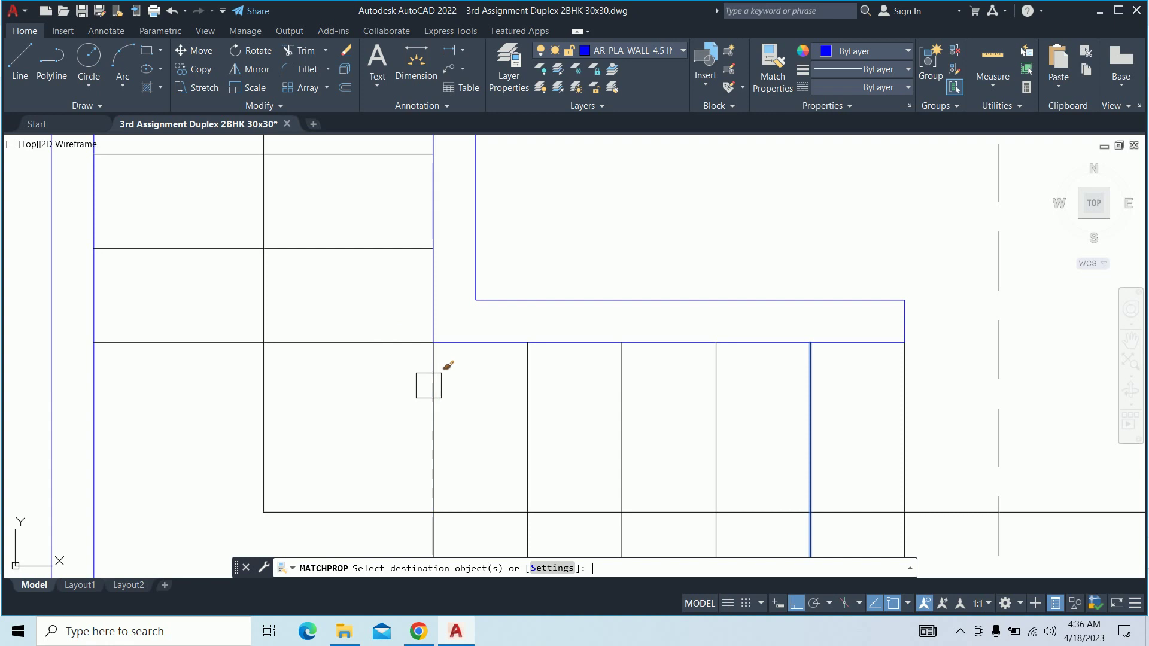
key(Escape)
Zoom and pan out to show both ground and first floor plans
scroll(473, 357, down, 5)
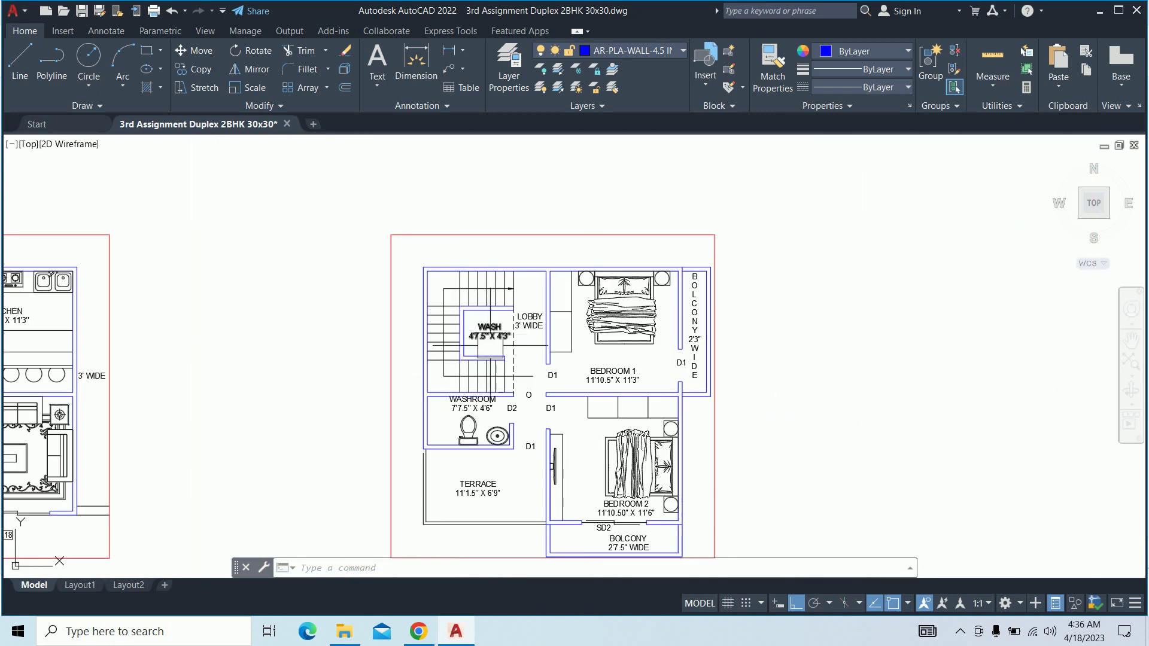
middle_drag(490, 345, 574, 280)
scroll(567, 290, down, 3)
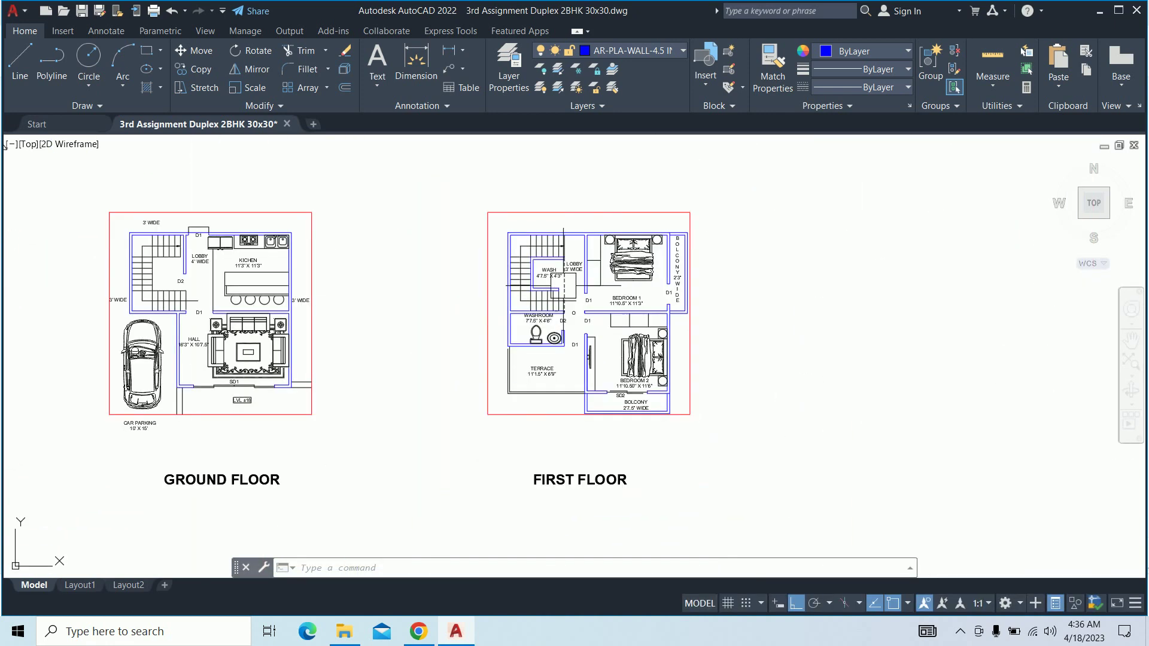
scroll(741, 289, up, 1)
Make AR-INTERIOR-FURNITURE the current layer and set its colour to index 30
text(la)
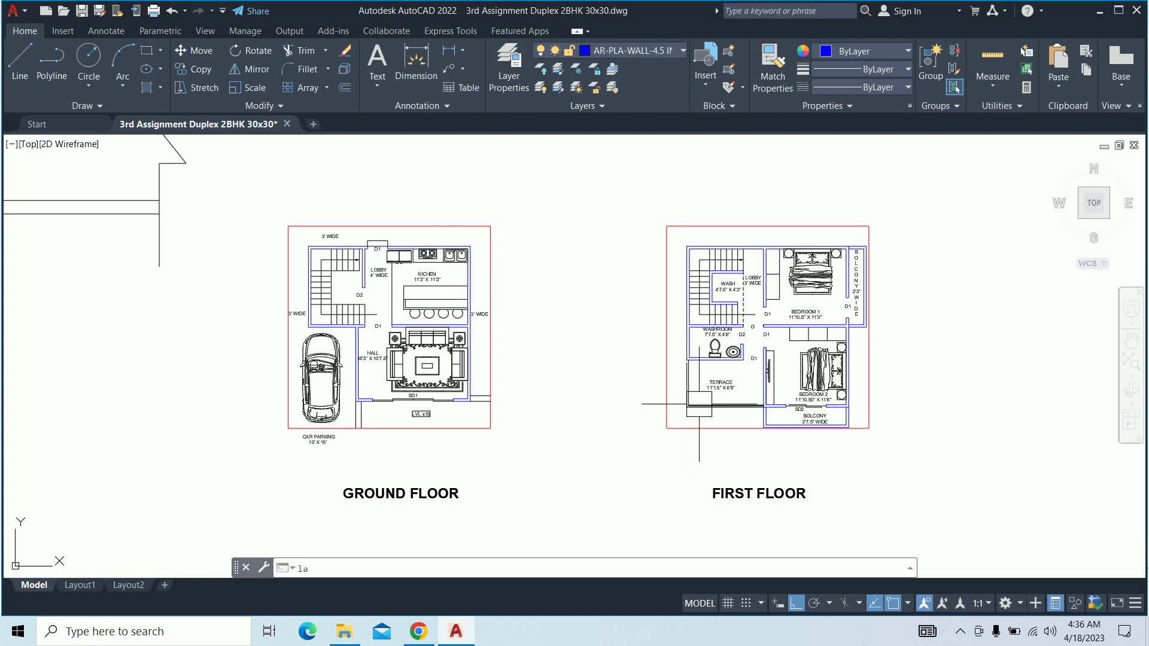
key(Return)
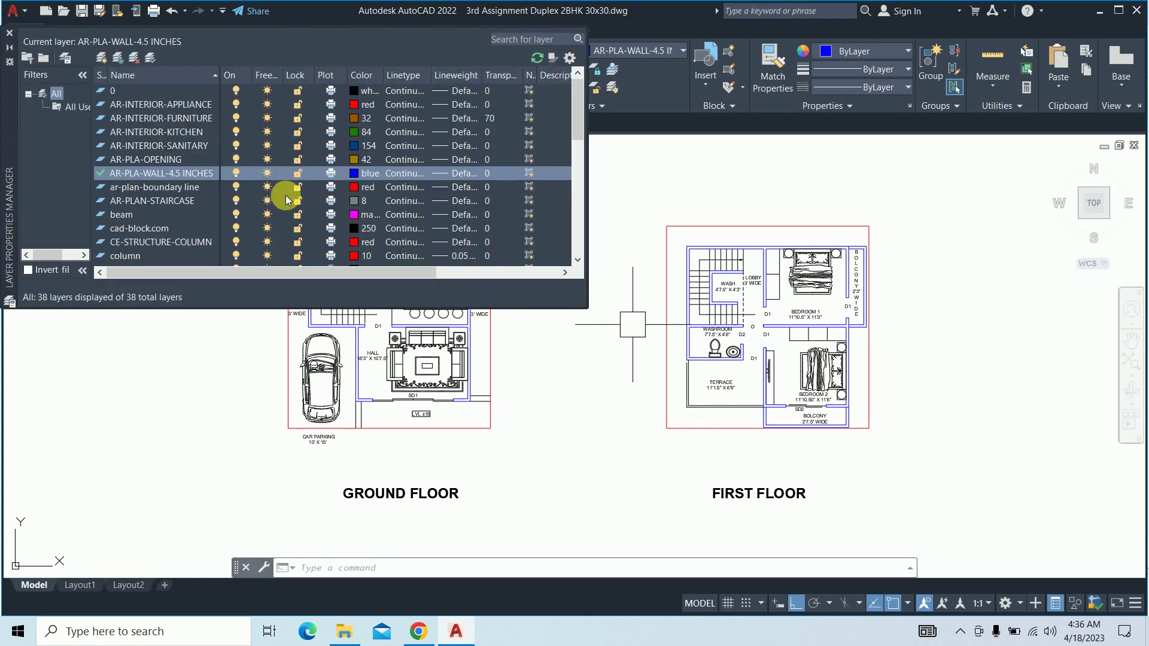
double_click(178, 119)
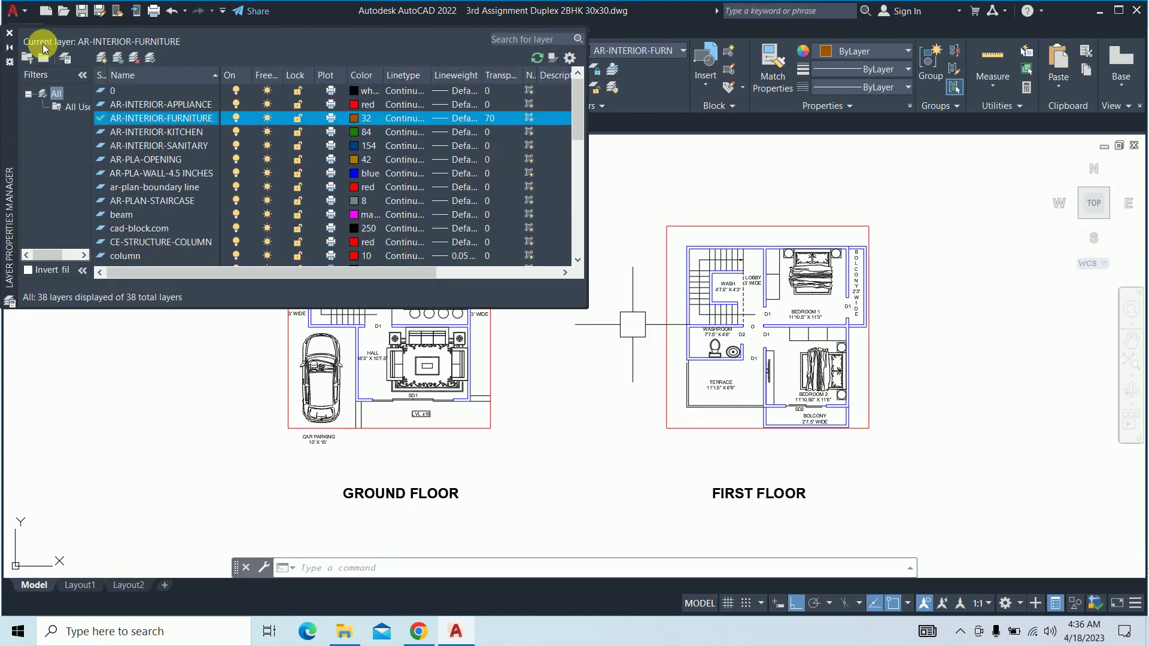
click(354, 119)
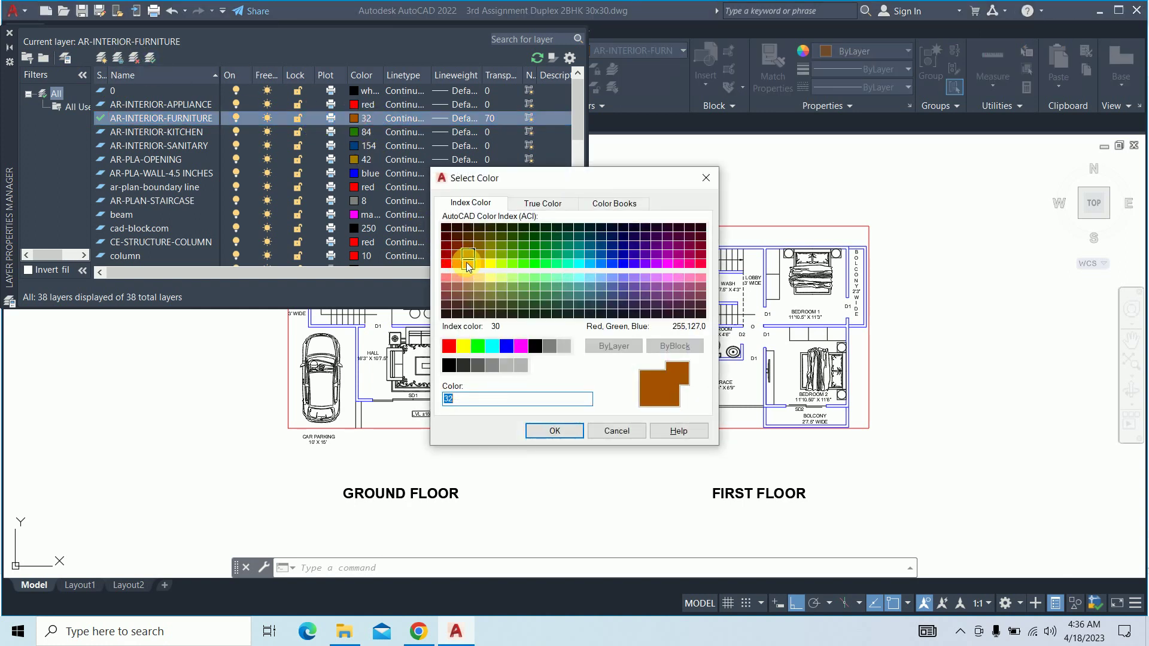
click(467, 263)
click(564, 429)
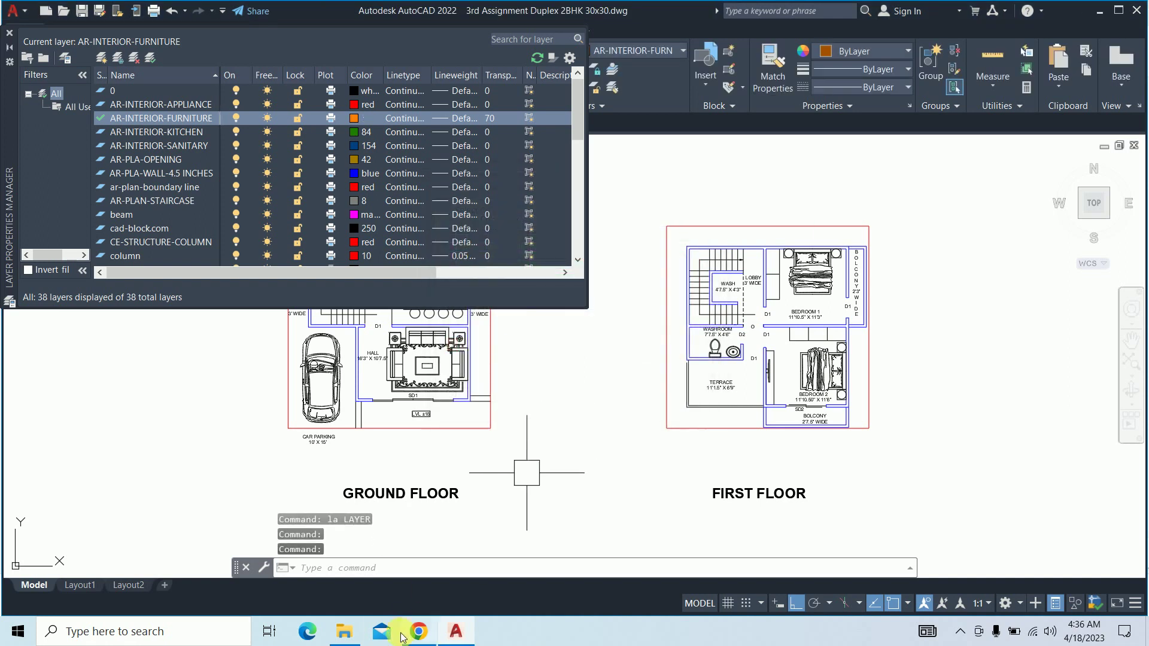
Admit the waiting participant in the browser video call
click(419, 631)
click(238, 7)
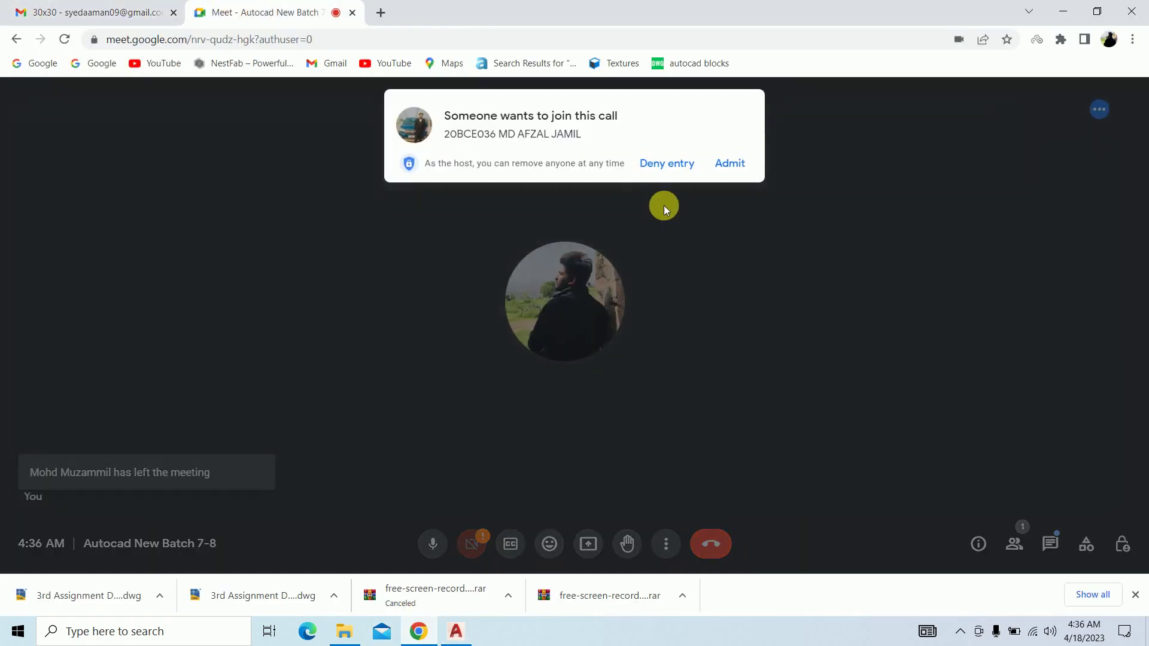
click(730, 161)
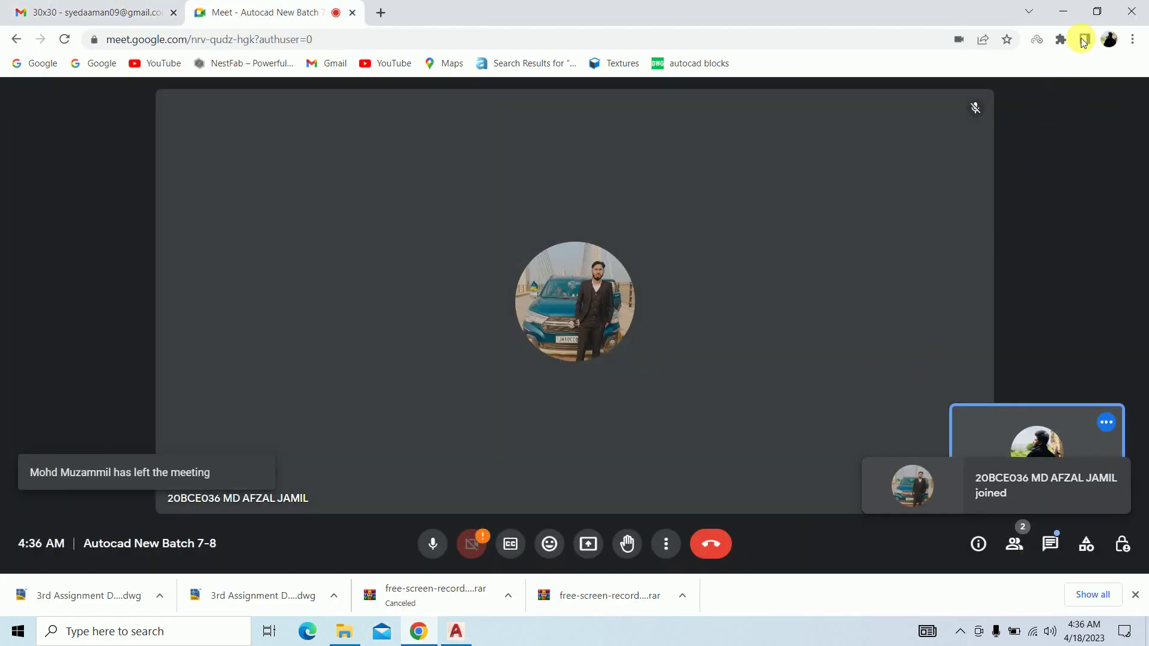
Return to AutoCAD, close the Layer Properties palette and cancel stray line and match commands
click(1072, 9)
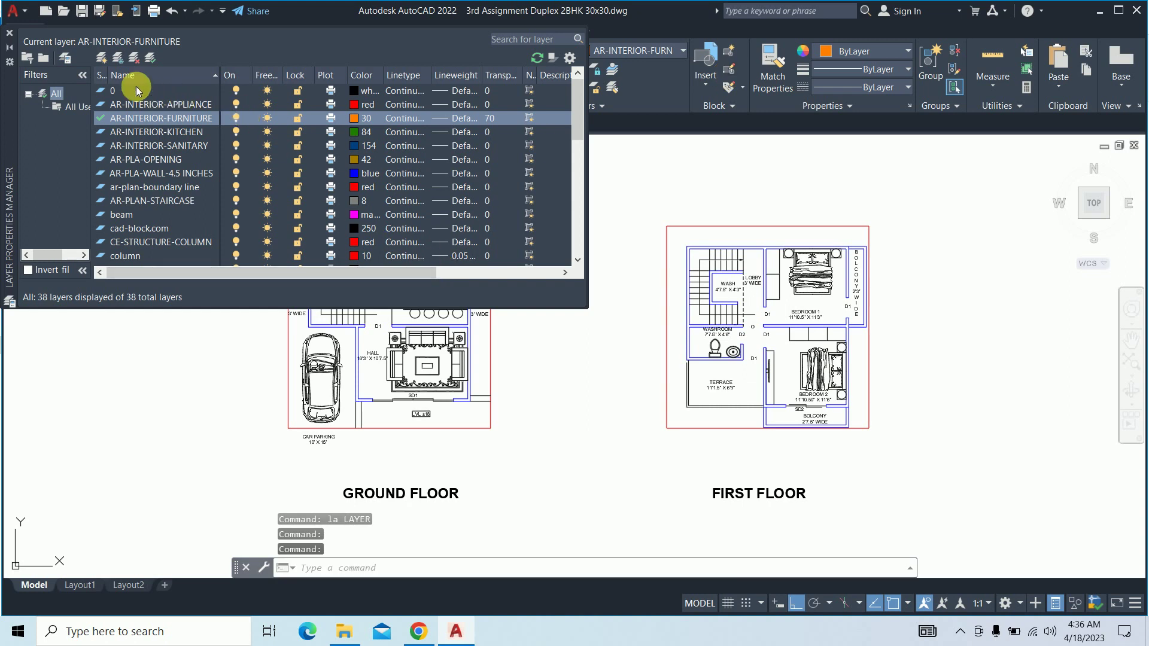
click(10, 33)
scroll(434, 283, up, 4)
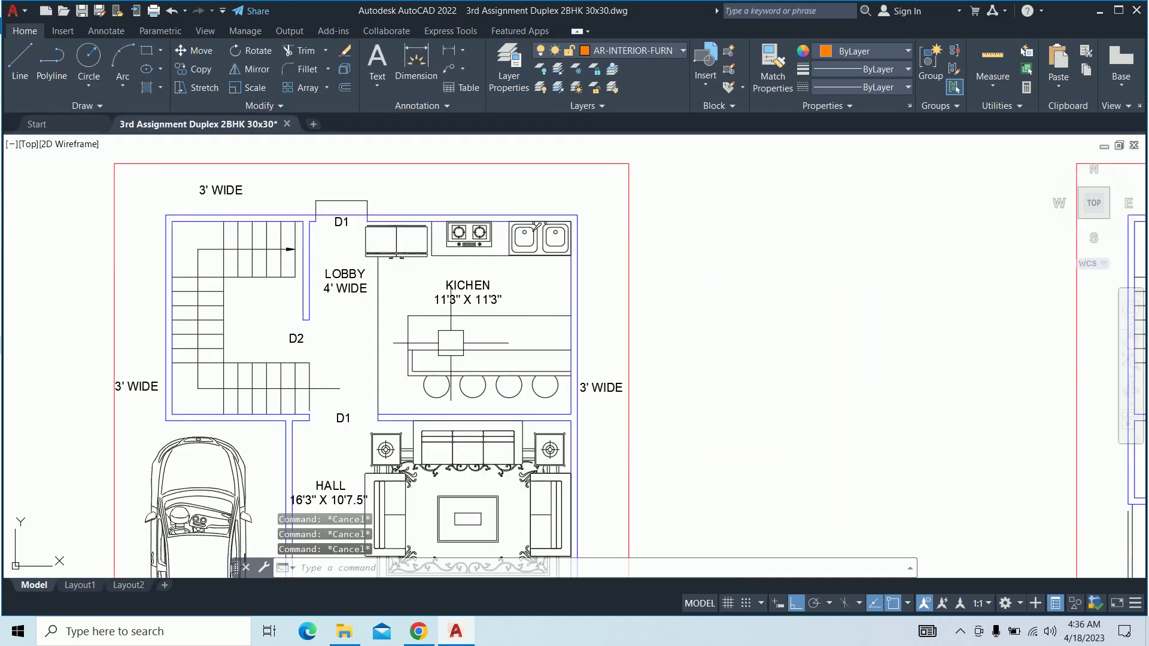
text(1)
key(Return)
click(696, 398)
key(Escape)
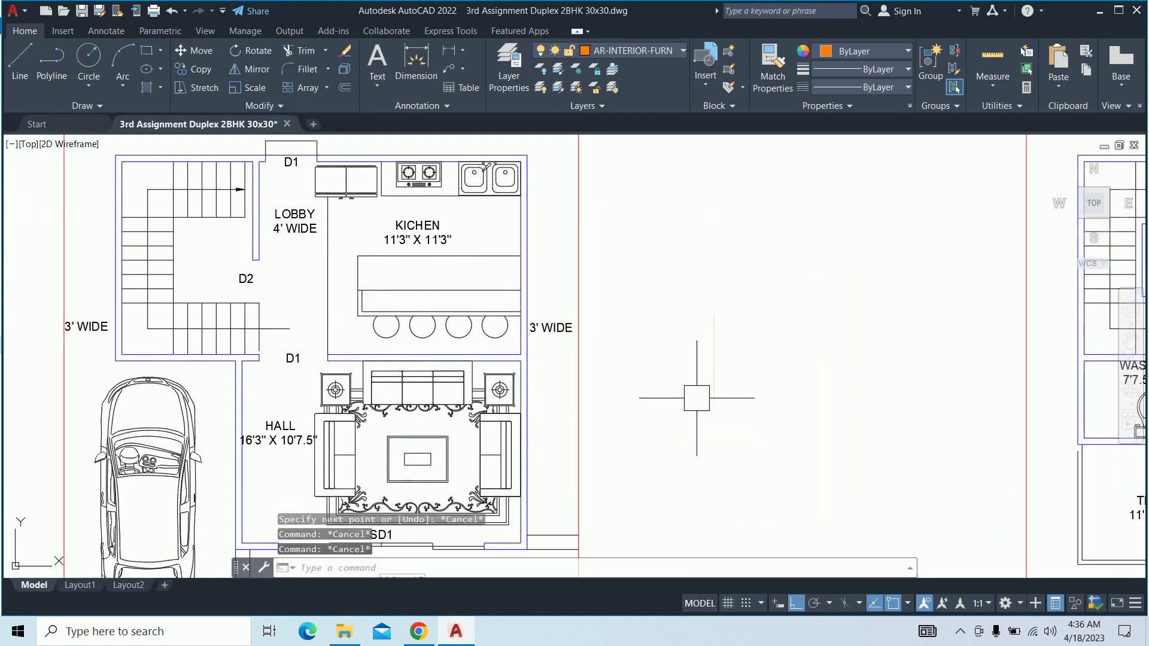
text(ma)
key(Return)
click(707, 388)
key(Escape)
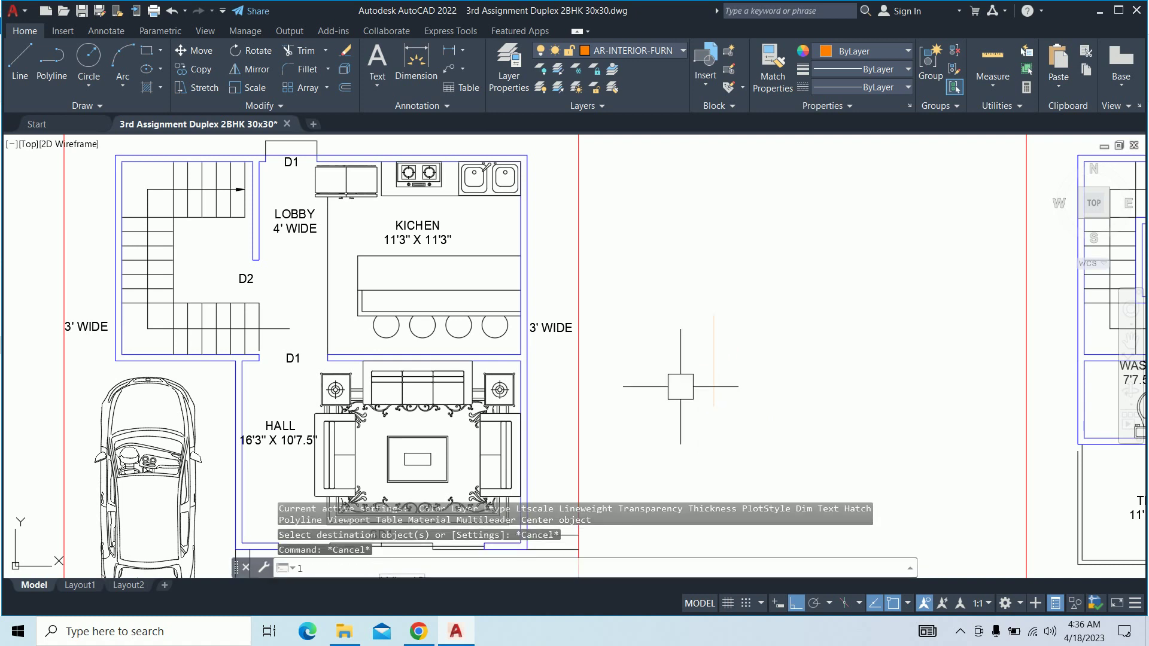
Change the AR-INTERIOR-FURNITURE layer colour to index 32
text(la)
key(Return)
click(353, 119)
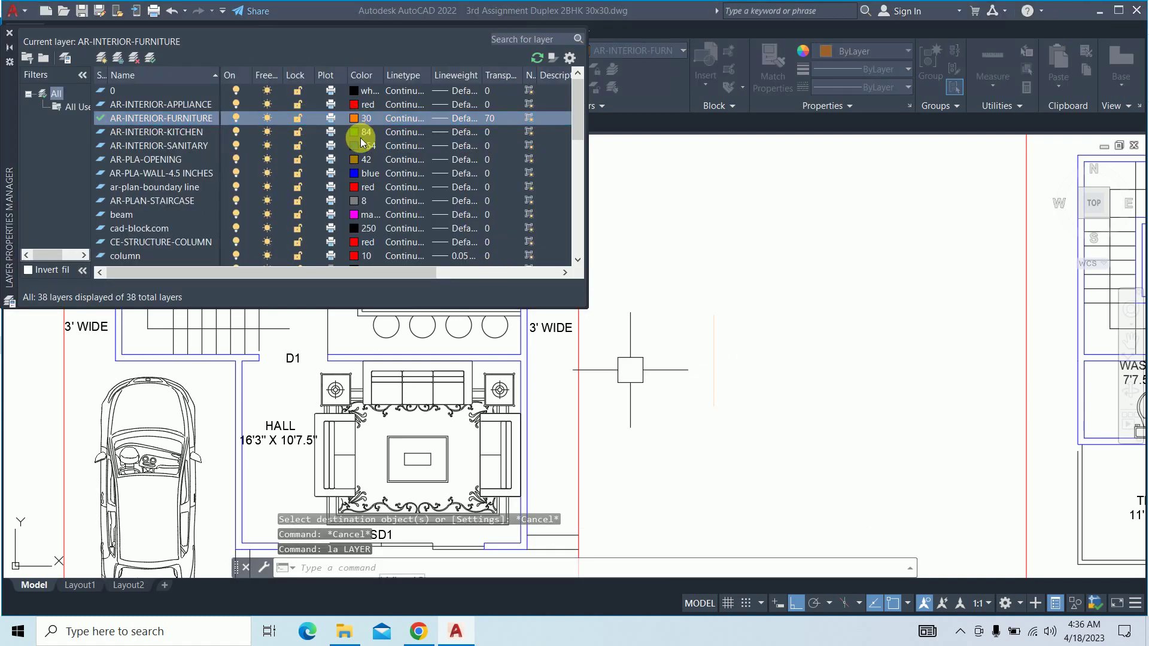
click(468, 254)
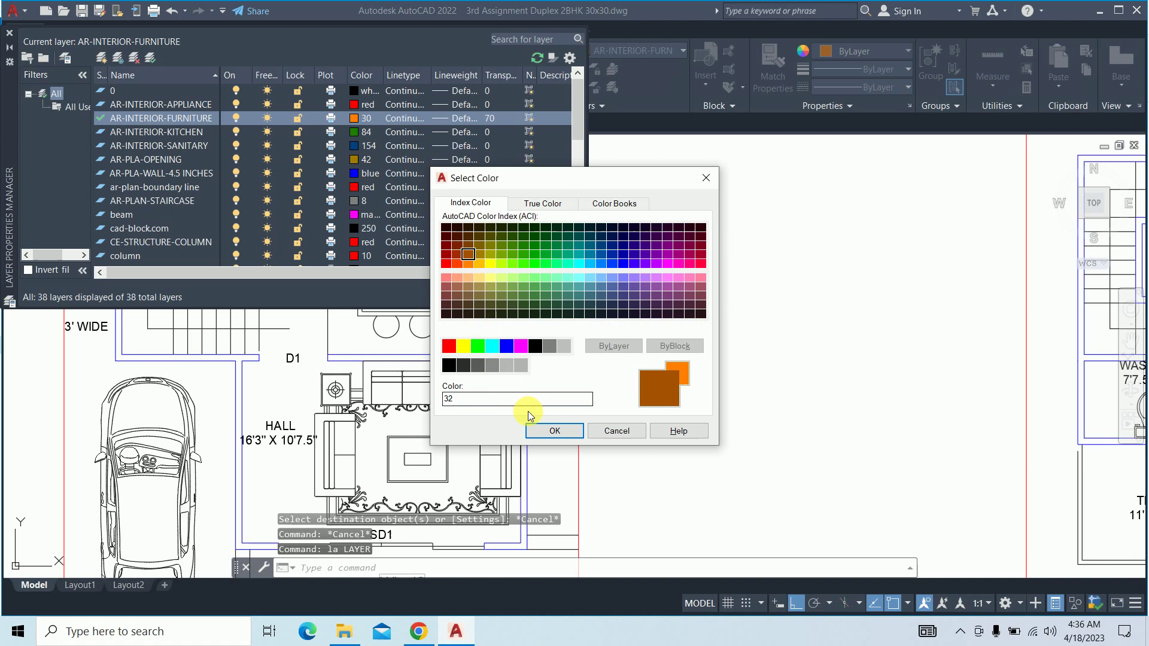
click(551, 430)
click(12, 35)
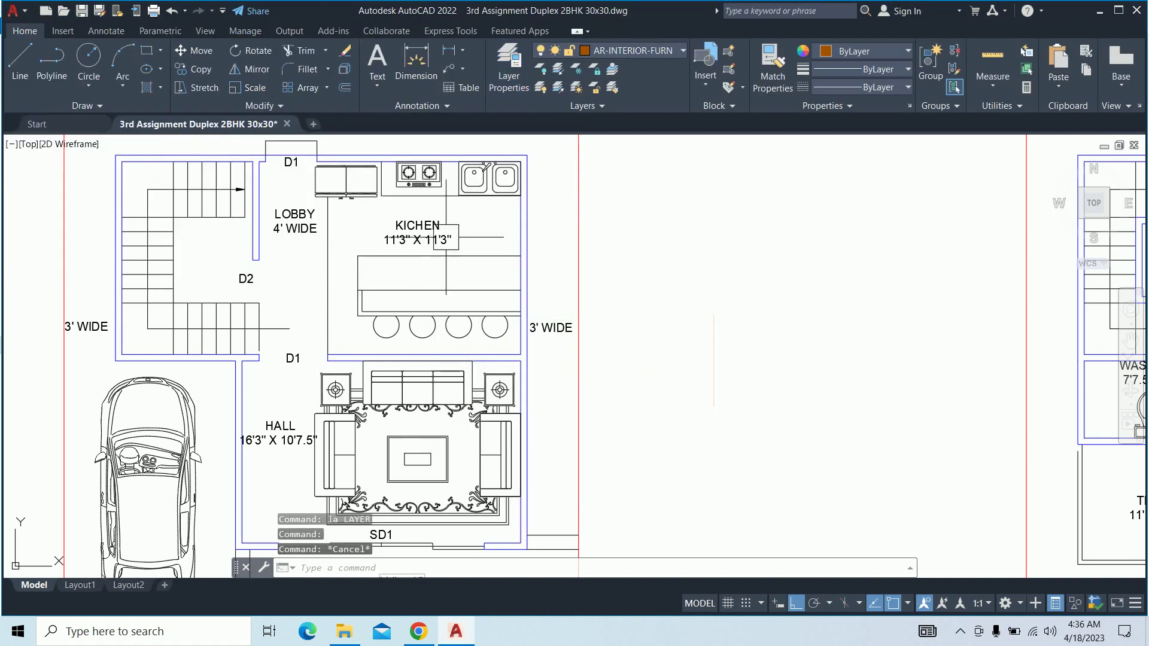
Delete the stray vertical line from the drawing
click(742, 407)
click(691, 302)
key(Delete)
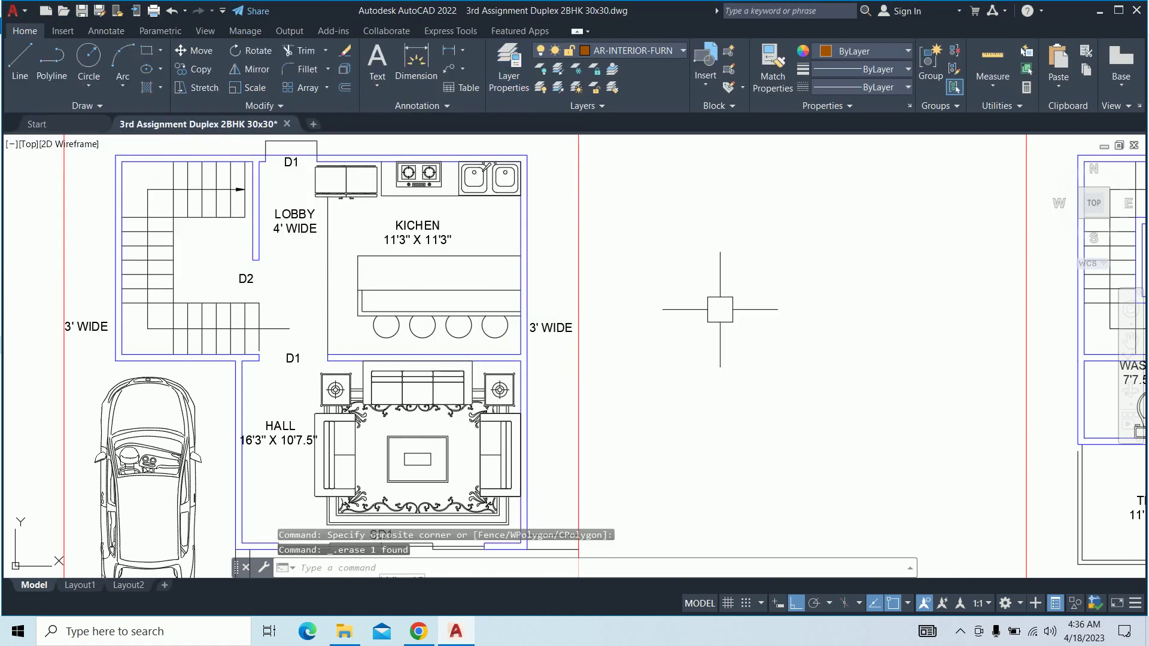
key(l)
key(Return)
click(722, 326)
key(Escape)
key(Escape)
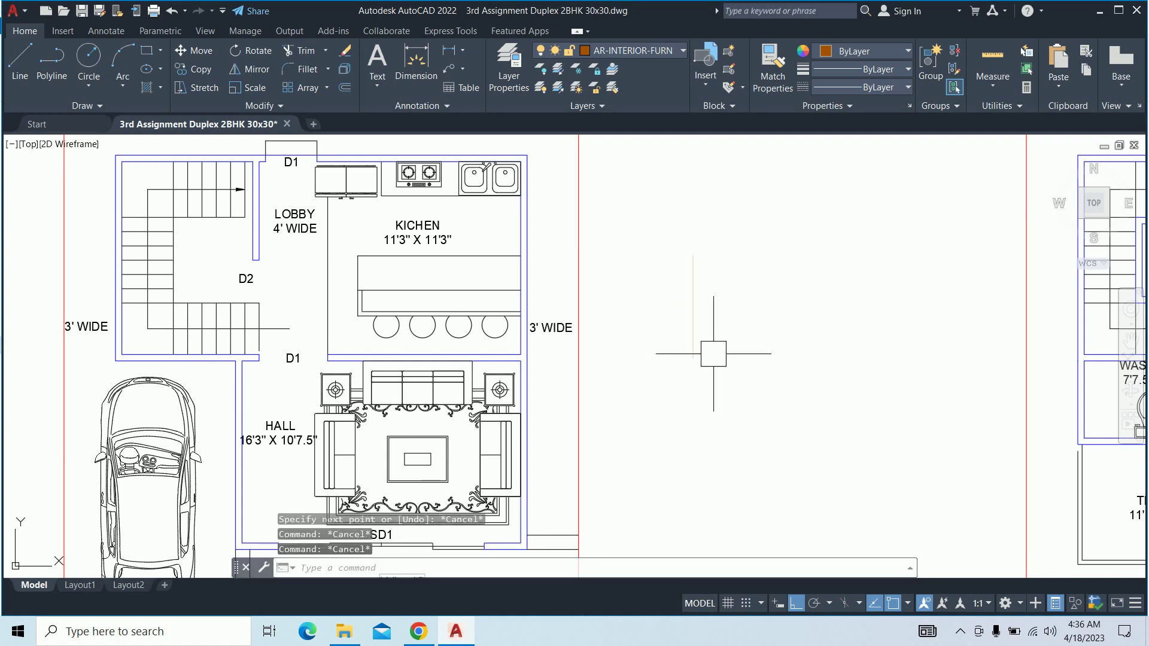
Set the AR-INTERIOR-FURNITURE layer transparency to 0
text(la)
key(Return)
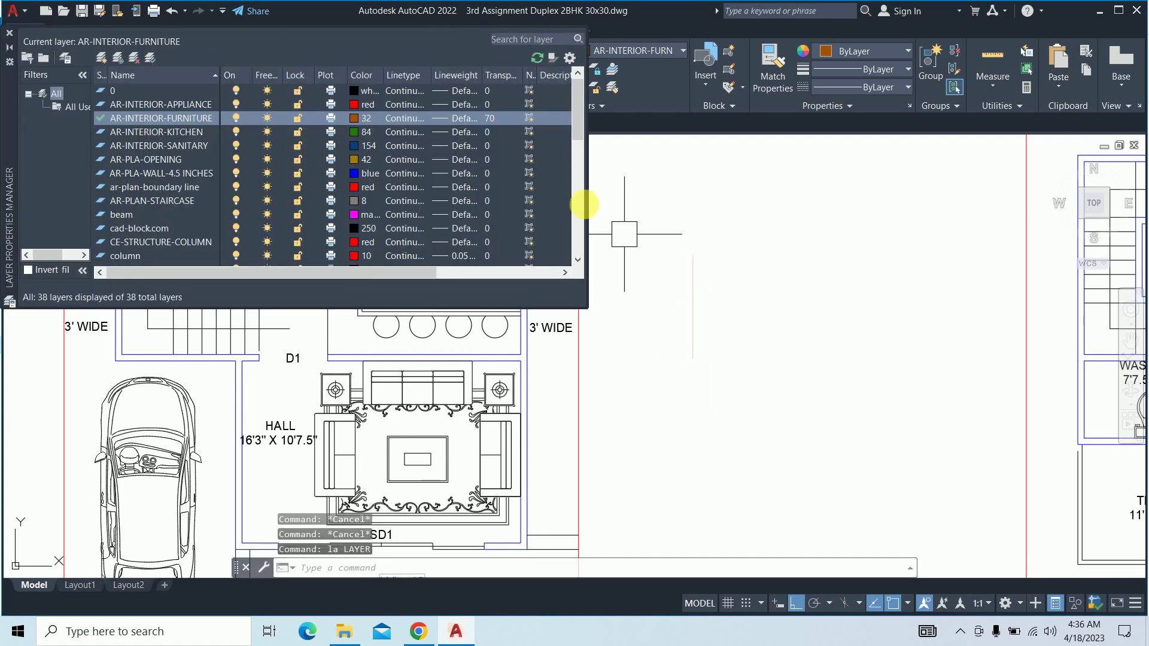
click(496, 119)
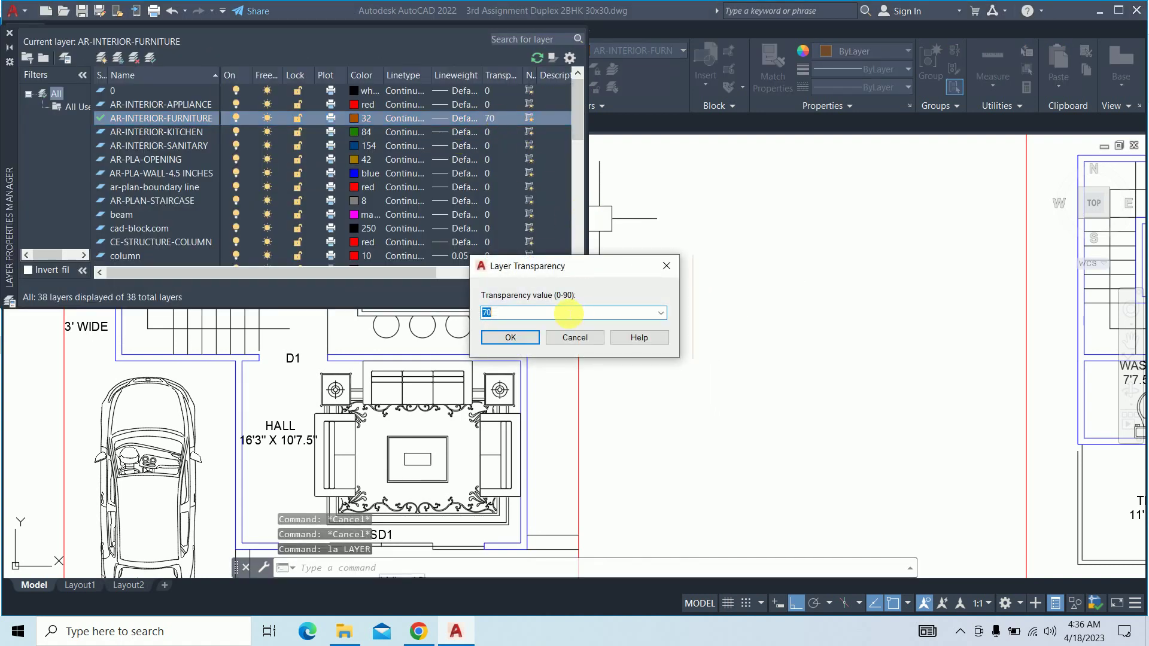
text(0)
key(Return)
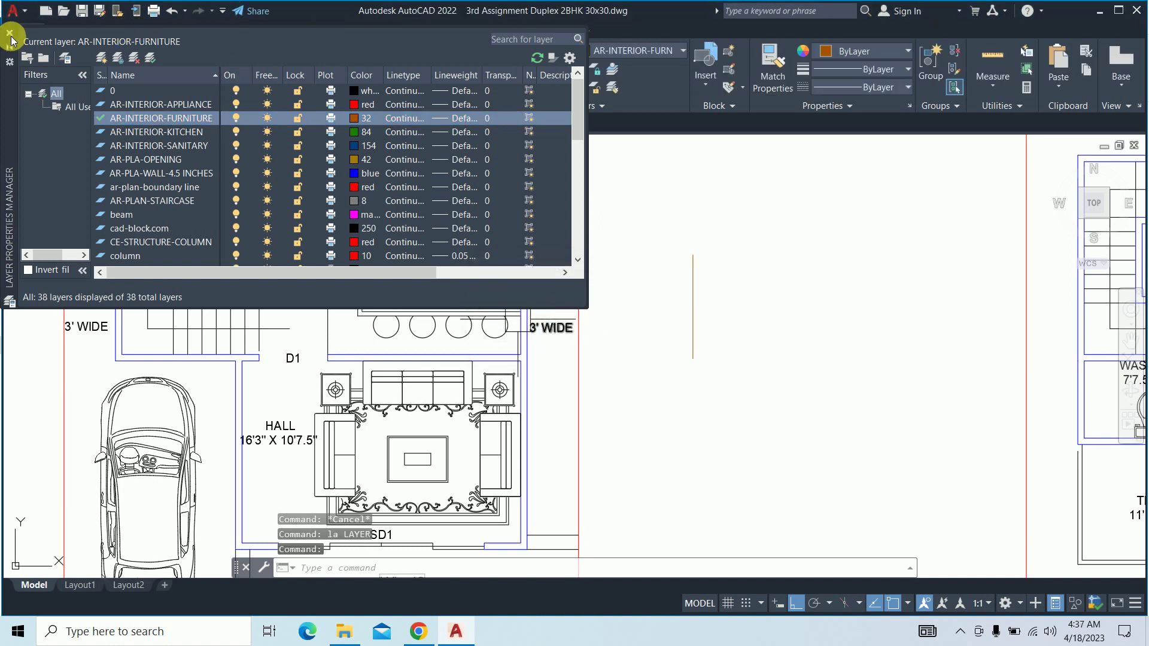
click(11, 40)
key(Escape)
key(Escape)
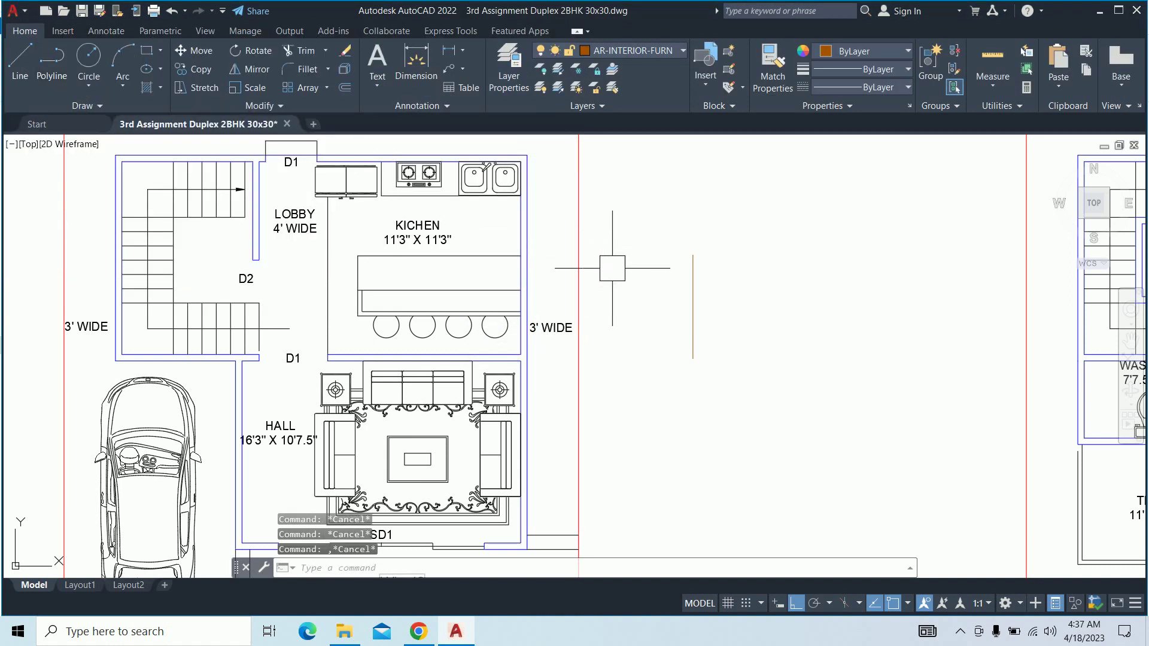
Match the hall sofa set to the orange kitchen stool's furniture properties
text(ma)
key(Return)
click(692, 282)
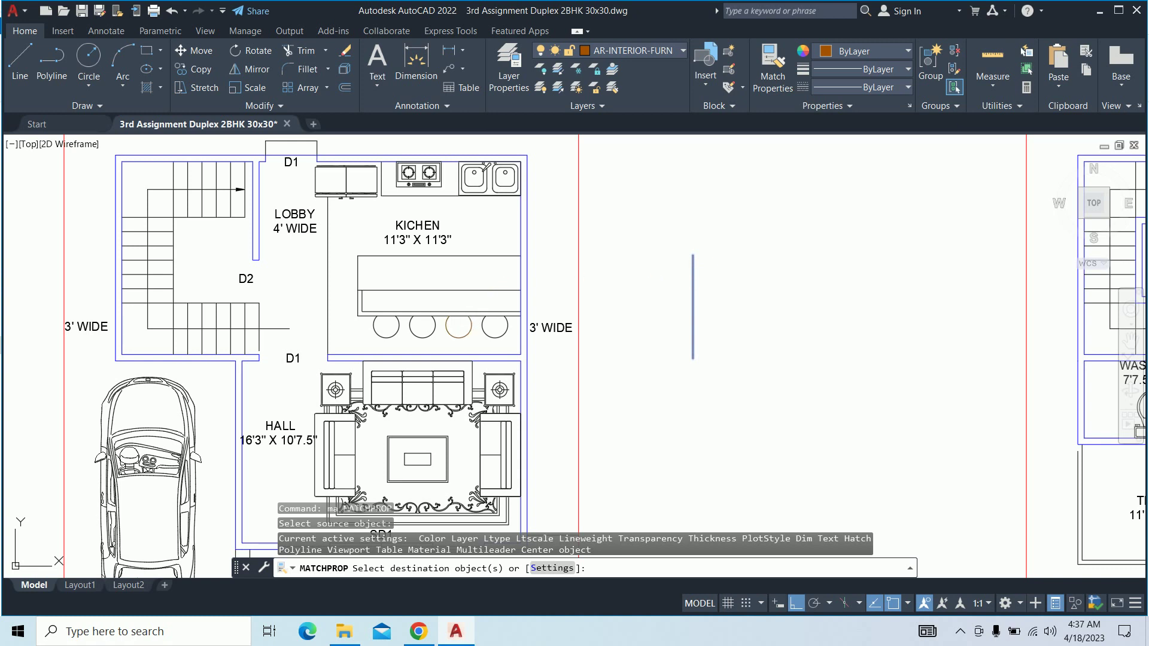
scroll(463, 326, up, 3)
scroll(569, 363, down, 3)
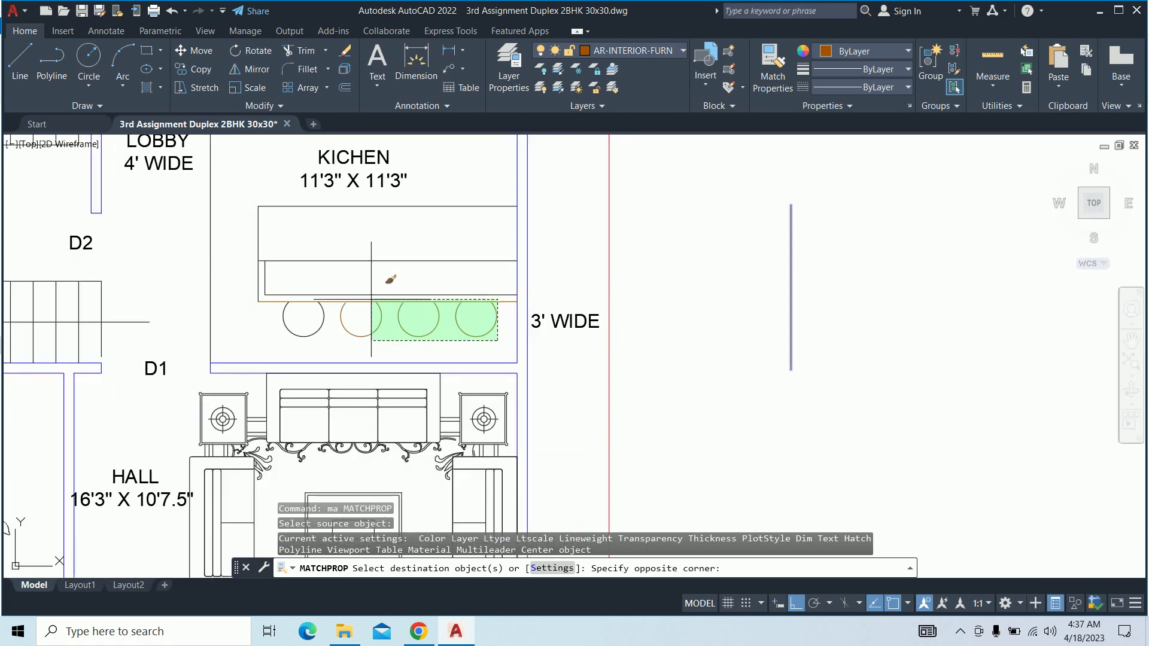
click(372, 295)
scroll(476, 404, down, 5)
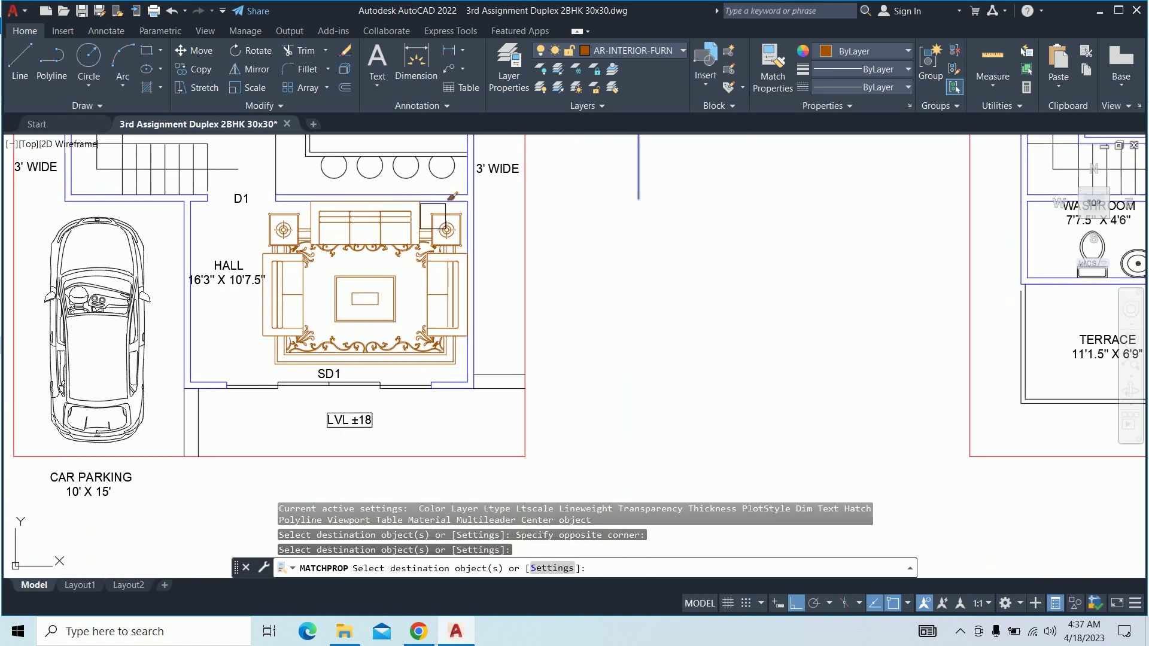
middle_drag(878, 312, 806, 372)
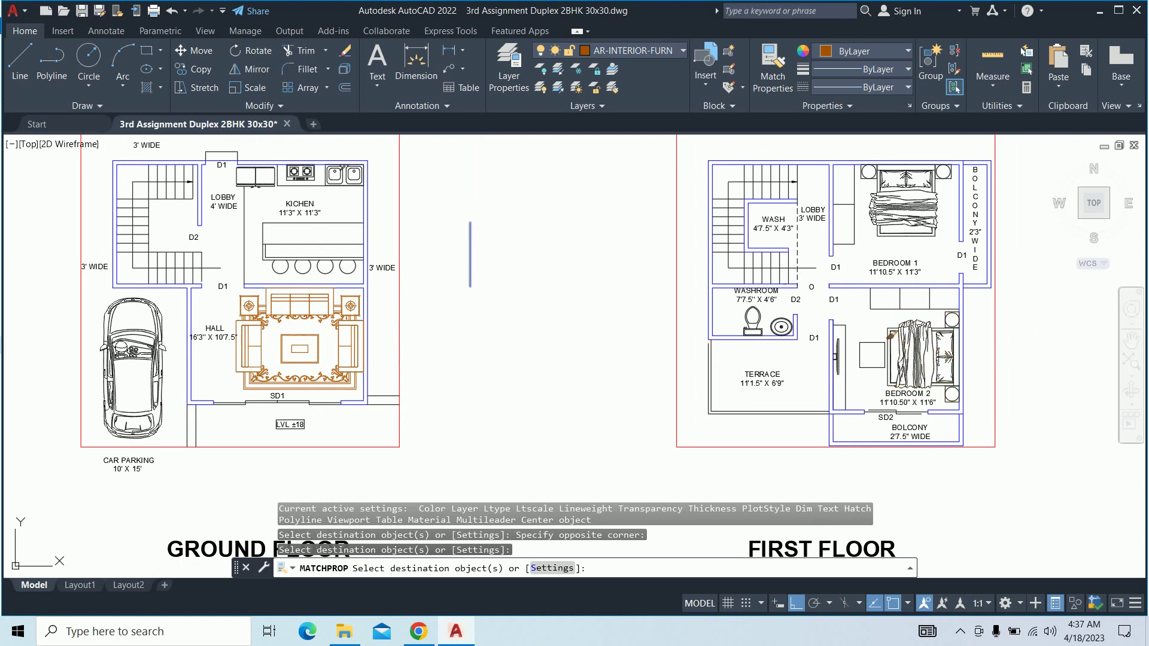
scroll(860, 335, up, 2)
middle_drag(921, 305, 866, 323)
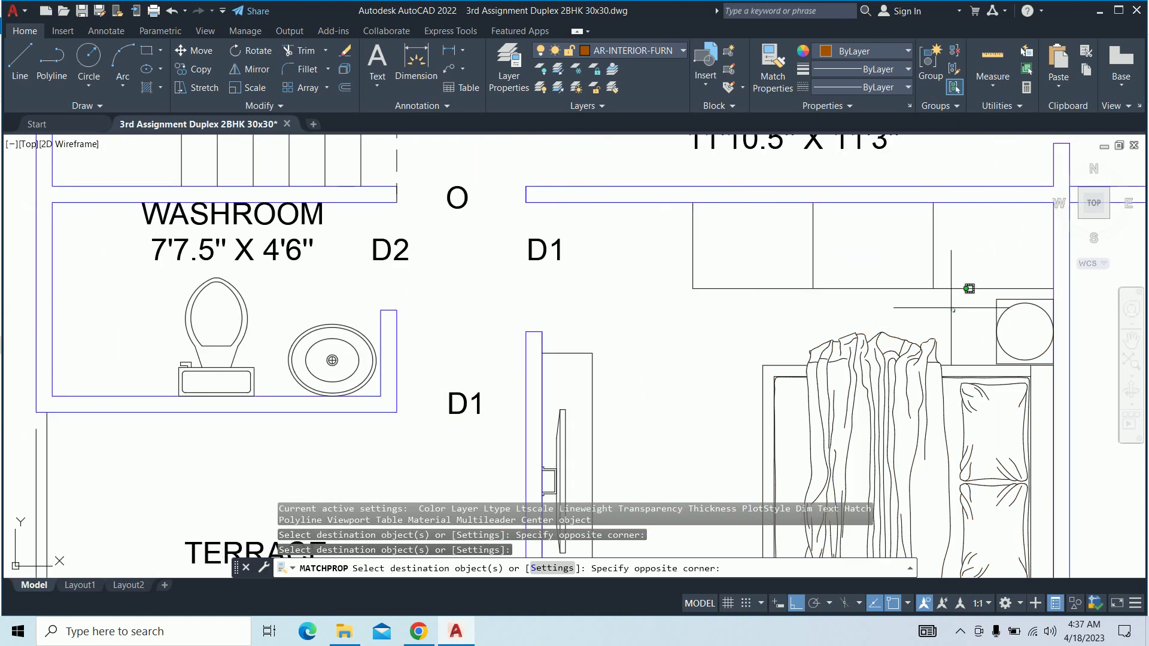
Give the Bedroom 2 wardrobe and Bedroom 1 furniture the same furniture properties
click(682, 232)
scroll(725, 258, down, 4)
scroll(726, 258, down, 1)
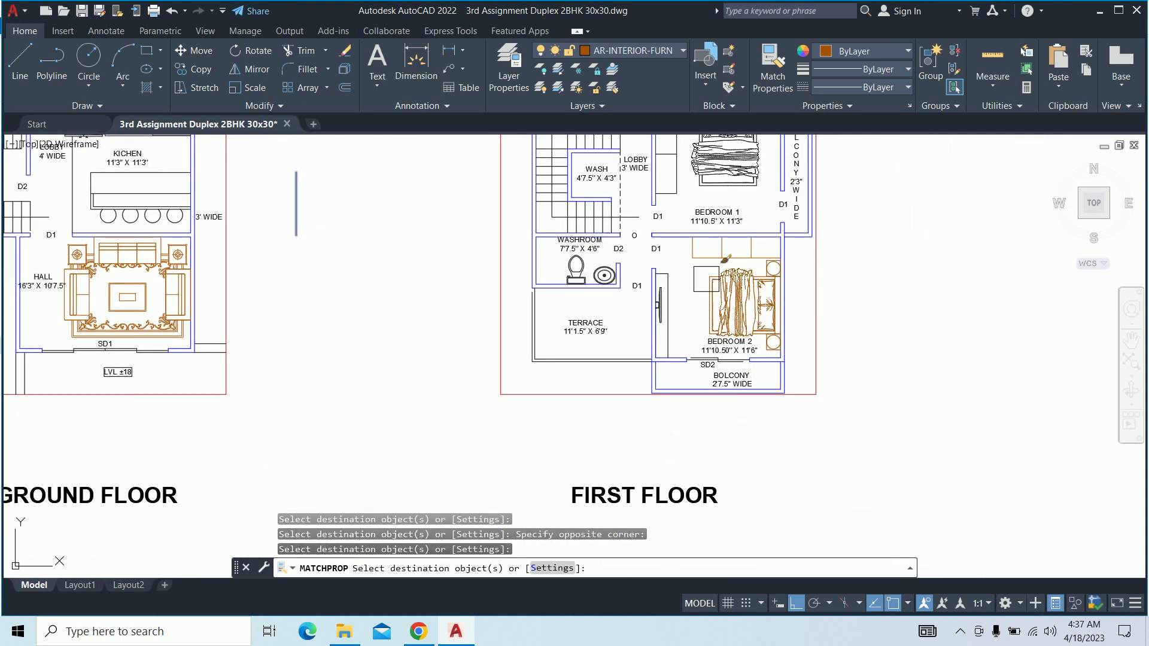
scroll(676, 332, up, 6)
click(527, 137)
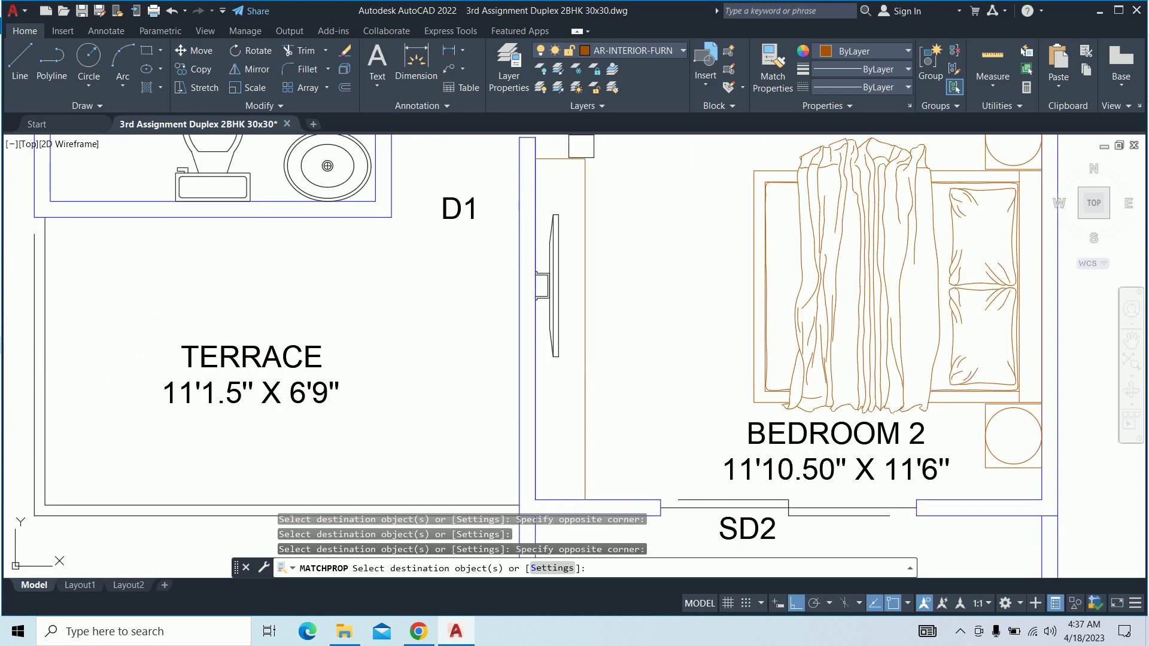
scroll(579, 293, down, 2)
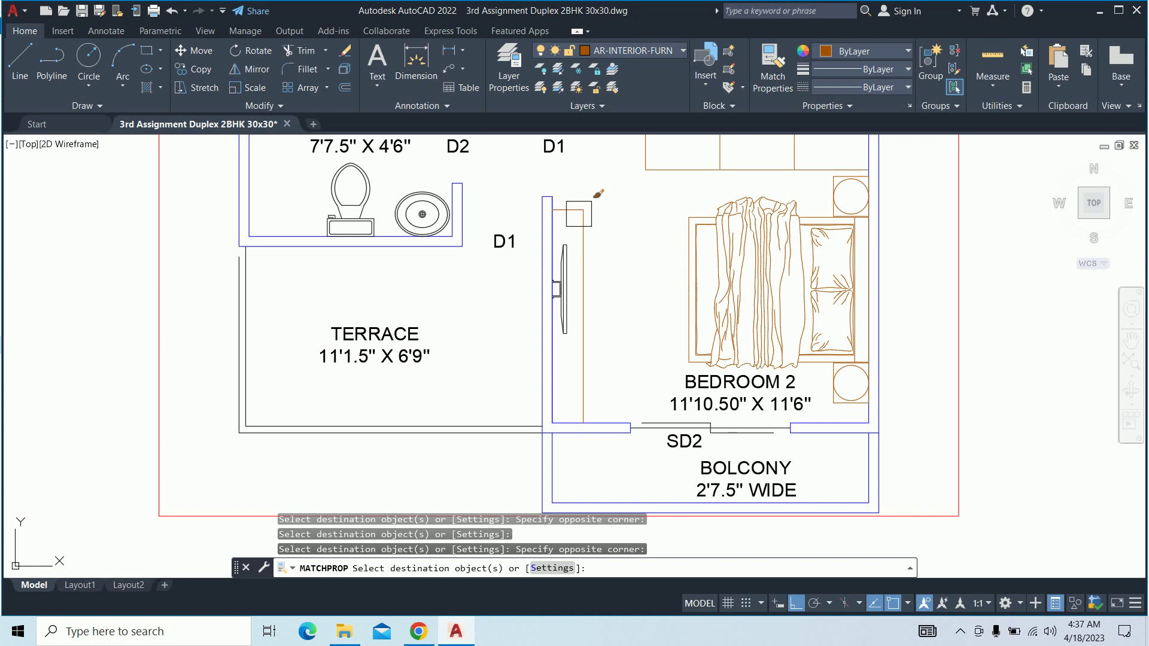
scroll(643, 262, down, 2)
scroll(664, 299, down, 2)
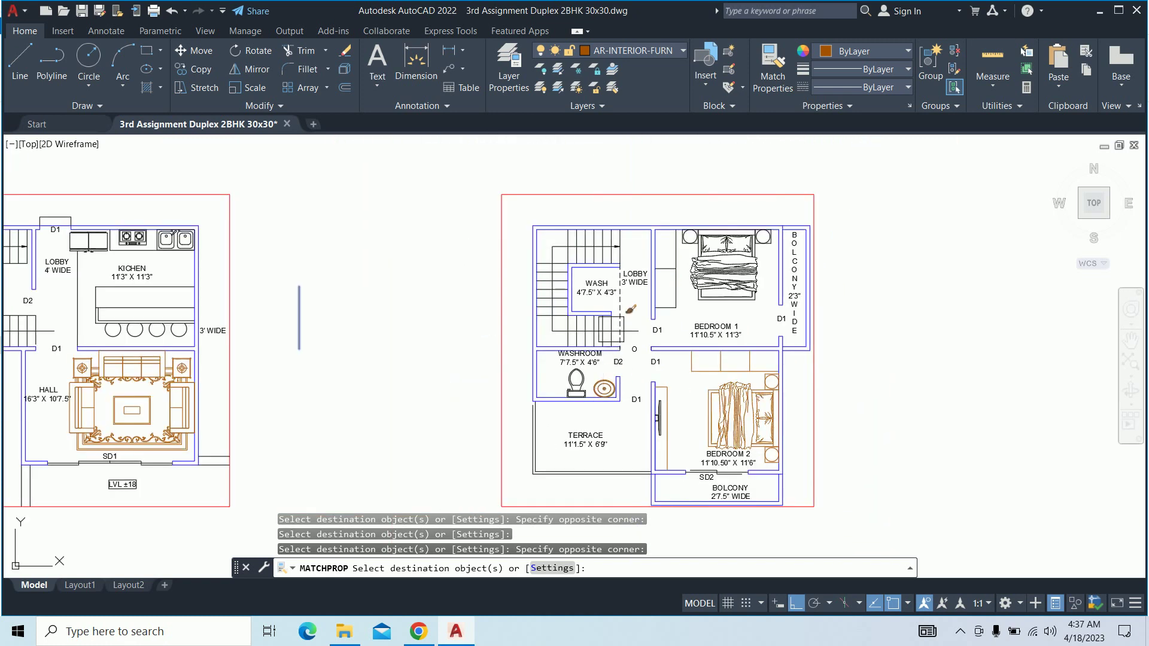
scroll(689, 340, down, 1)
scroll(671, 360, up, 6)
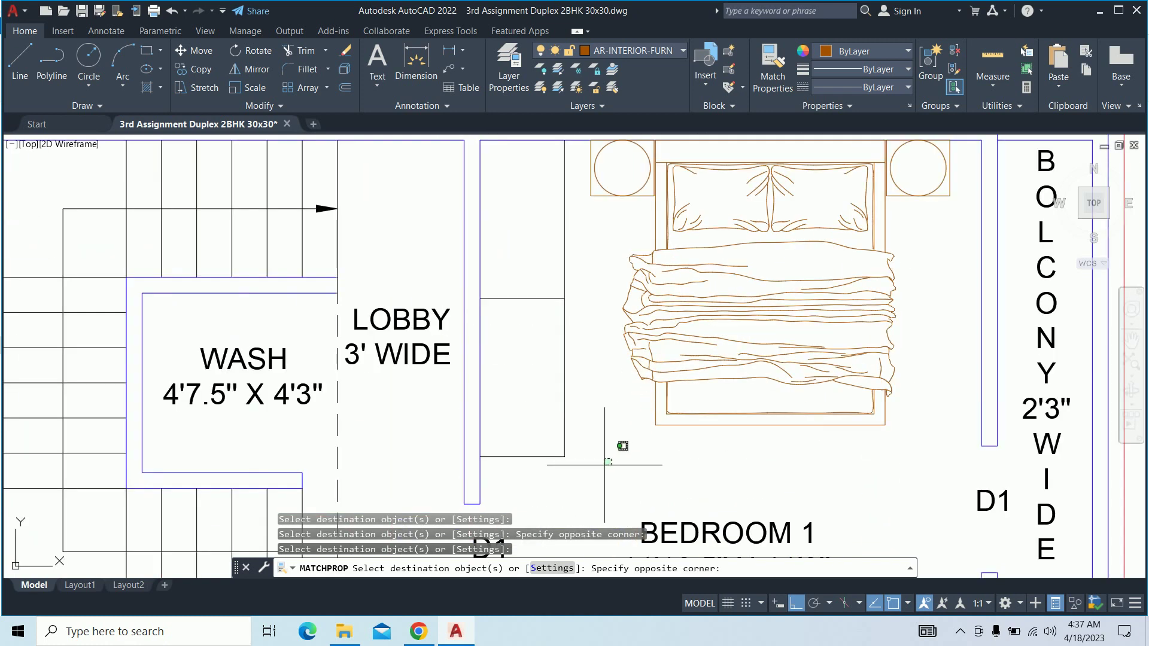
click(520, 259)
scroll(479, 328, down, 2)
Crossing-select the ground-floor kitchen counter and stools to match the furniture properties
mouse_move(144, 377)
middle_down()
mouse_move(1024, 290)
mouse_move(1133, 268)
middle_up()
scroll(662, 277, up, 3)
scroll(728, 336, up, 3)
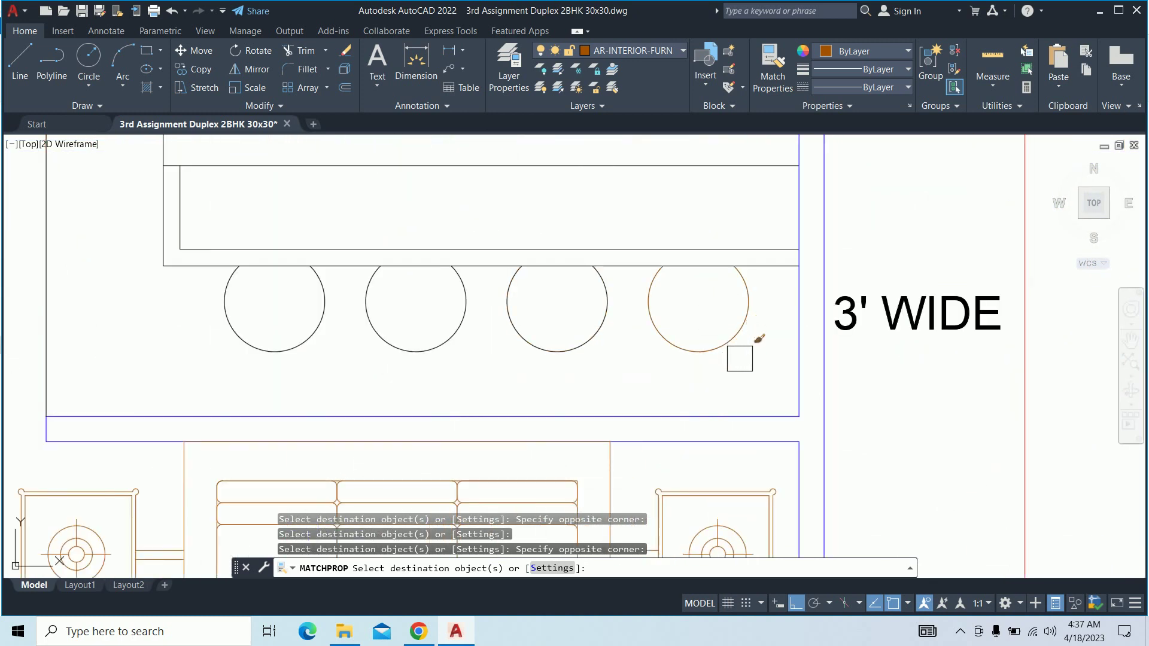
click(740, 360)
scroll(778, 353, down, 4)
middle_drag(731, 341, 801, 353)
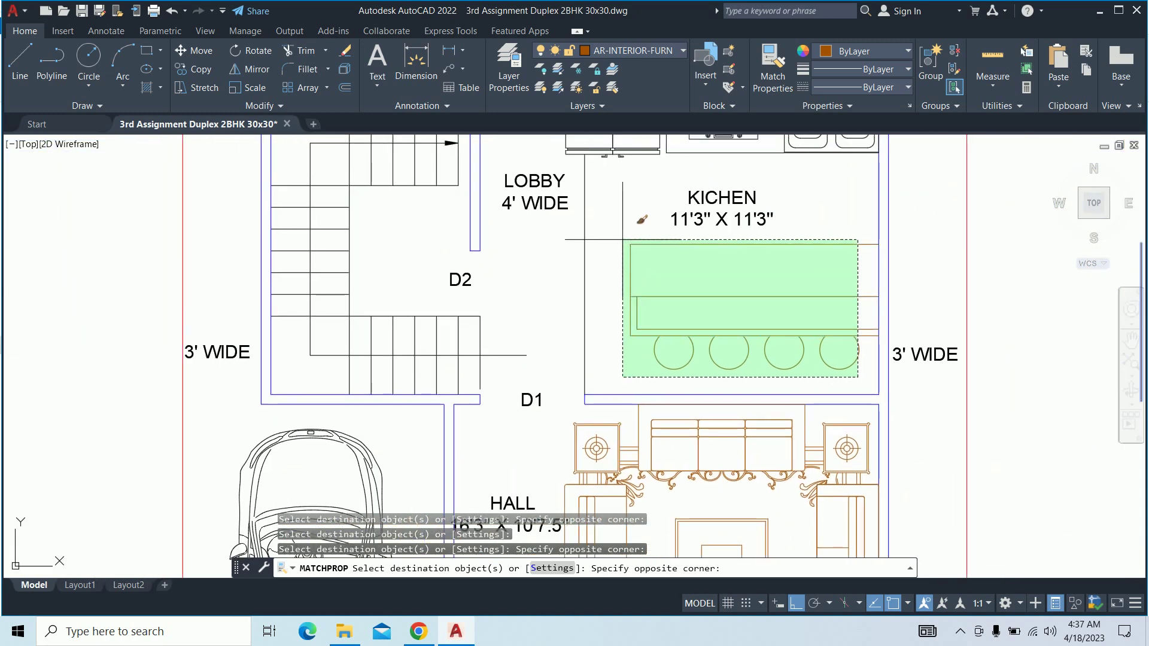
click(622, 240)
scroll(622, 251, down, 2)
middle_drag(622, 257, 871, 203)
mouse_move(766, 329)
middle_down()
mouse_move(711, 239)
mouse_move(681, 288)
middle_up()
middle_drag(697, 438, 687, 327)
key(Escape)
key(Escape)
key(Escape)
Attempt to EXTEND the wall line near SD2, then cancel it
scroll(649, 389, up, 5)
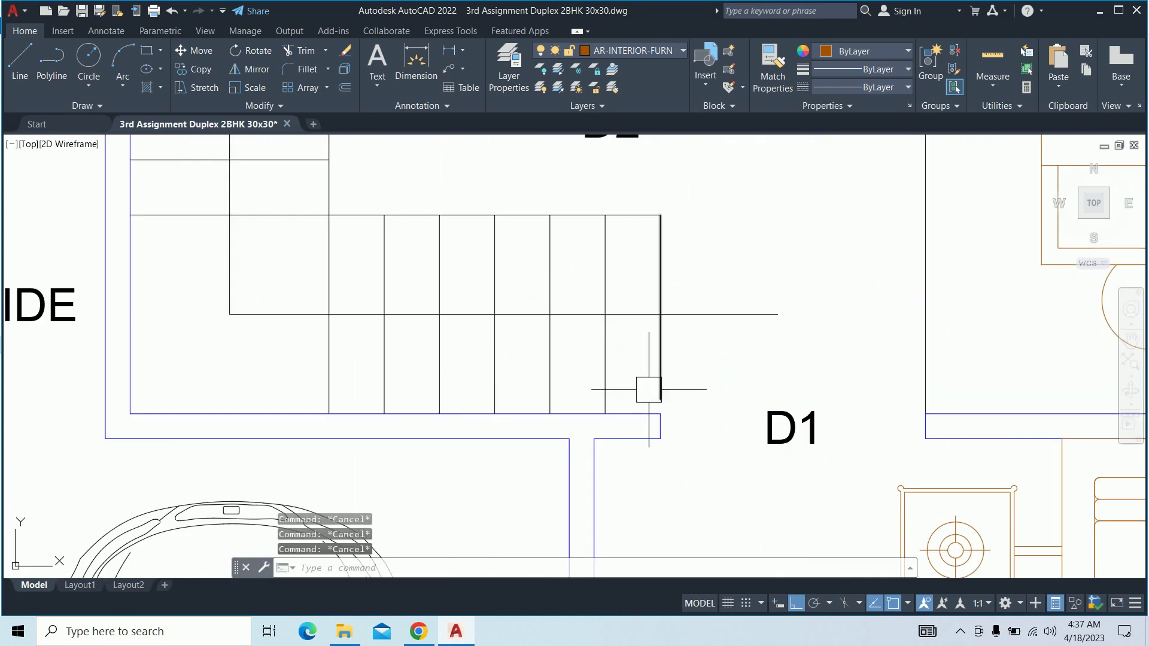
text(ex)
key(Return)
click(639, 341)
scroll(638, 341, down, 2)
scroll(638, 341, down, 7)
middle_drag(639, 341, 241, 335)
scroll(606, 323, up, 6)
scroll(666, 358, down, 3)
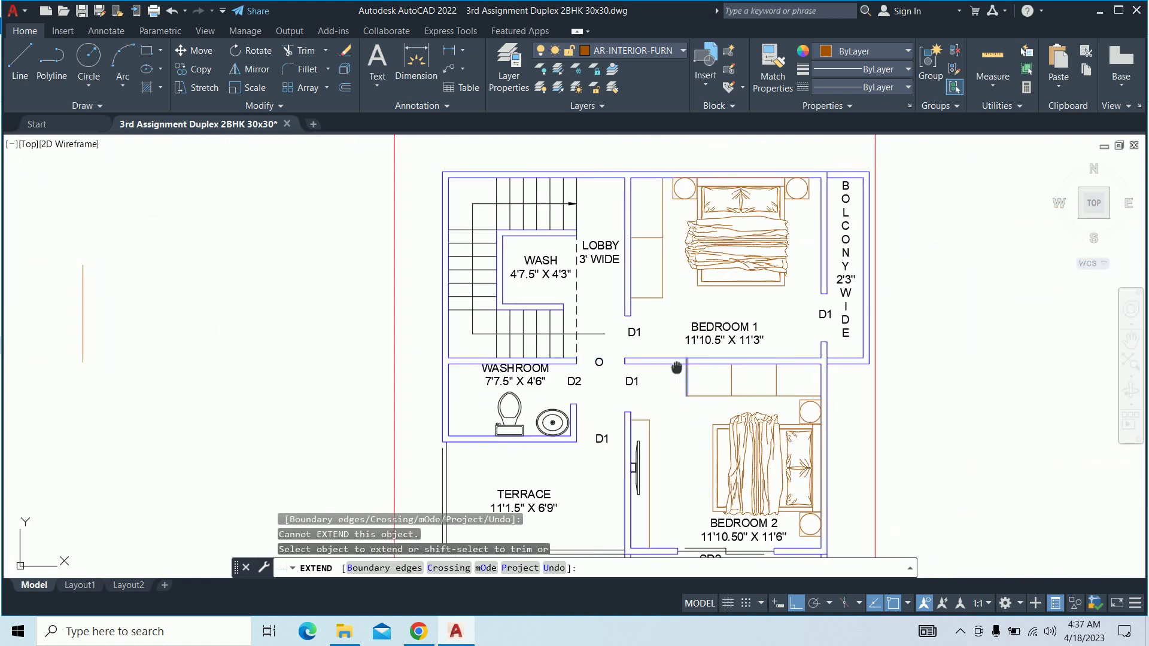
middle_drag(665, 358, 665, 204)
scroll(688, 514, up, 5)
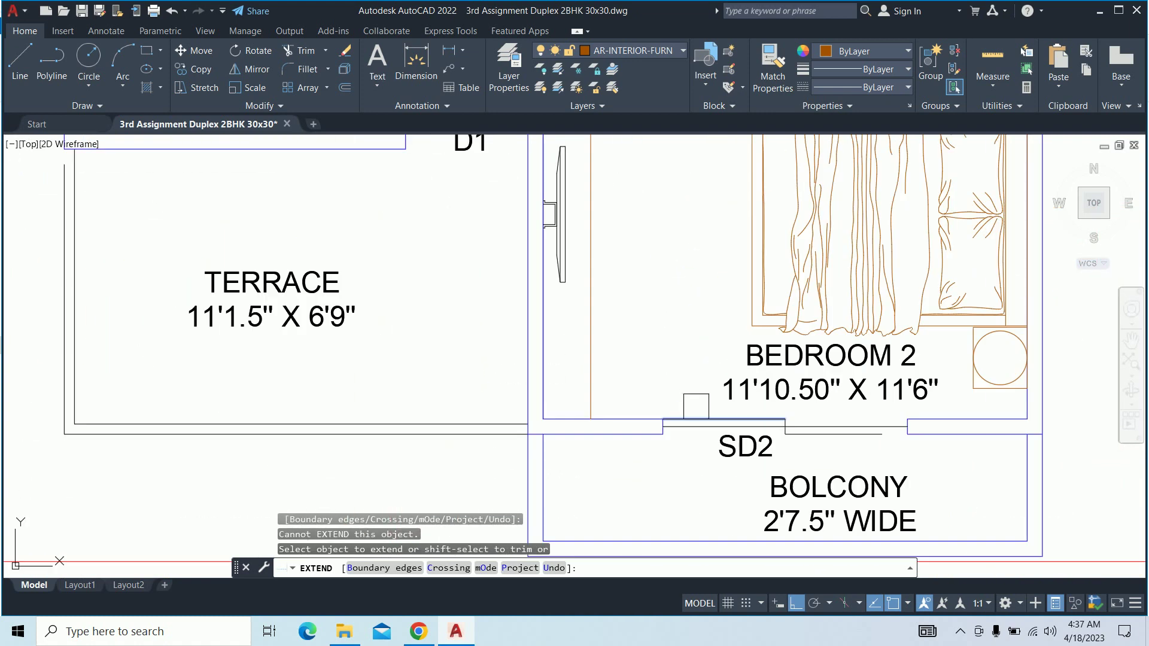
click(696, 406)
key(Escape)
key(Escape)
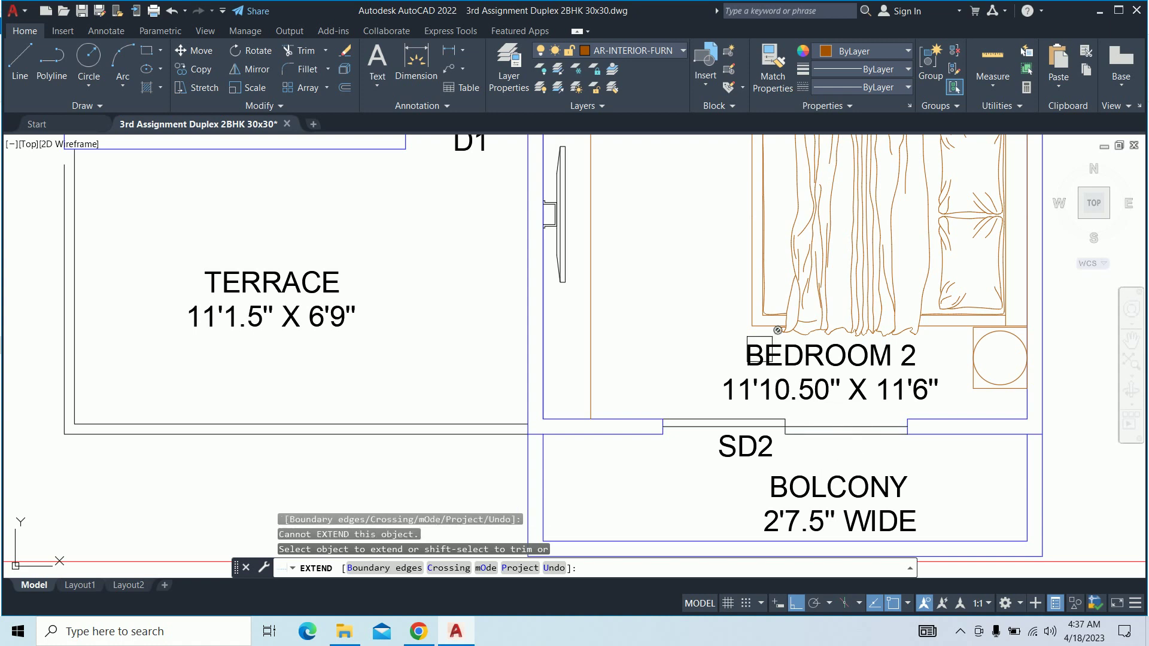
scroll(860, 441, down, 3)
middle_drag(629, 179, 631, 320)
scroll(631, 320, down, 2)
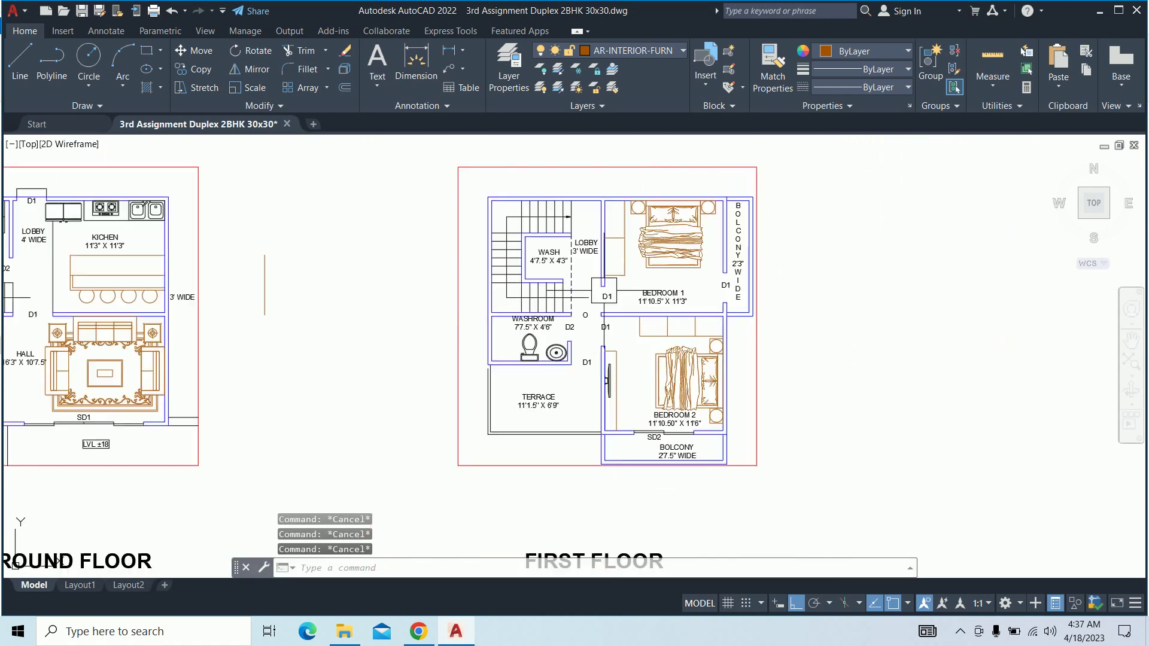
Make AR-INTERIOR-SANITARY the current layer and clear any pending commands
text(1a)
key(Return)
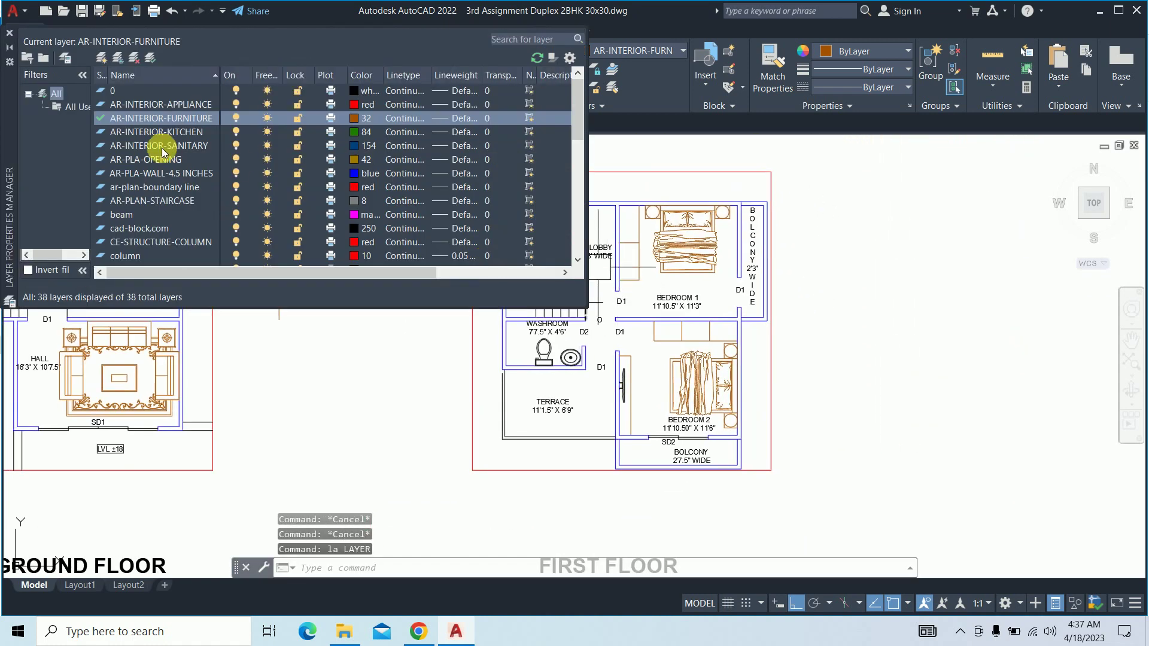
click(172, 147)
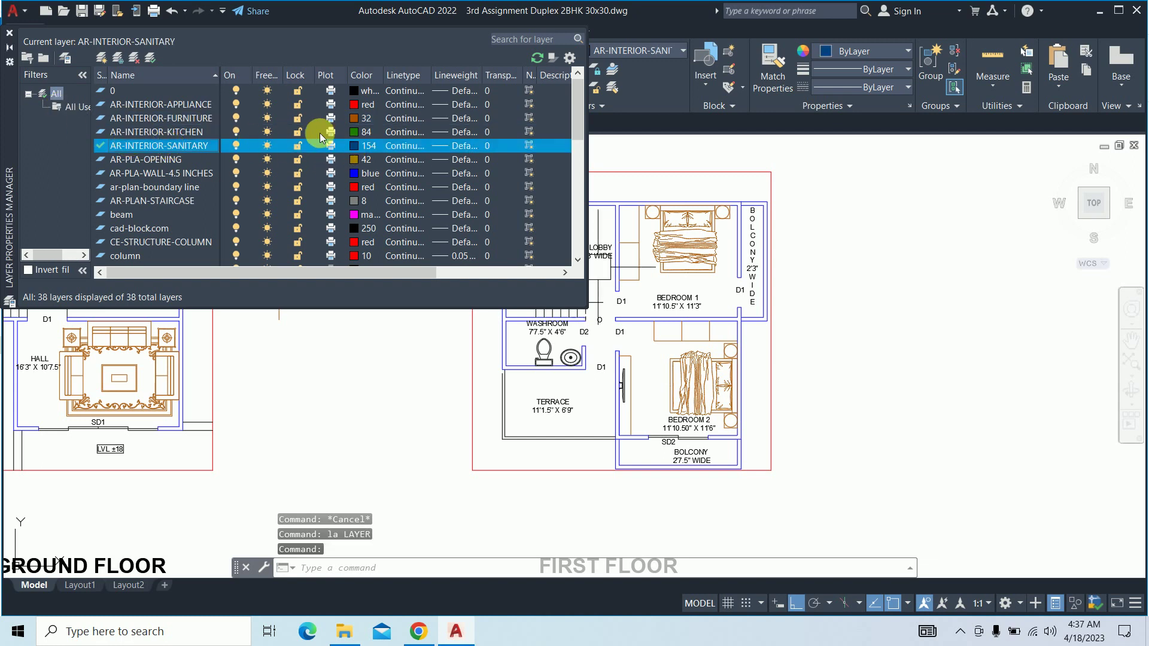
click(8, 33)
key(Escape)
key(Escape)
middle_drag(351, 293, 426, 302)
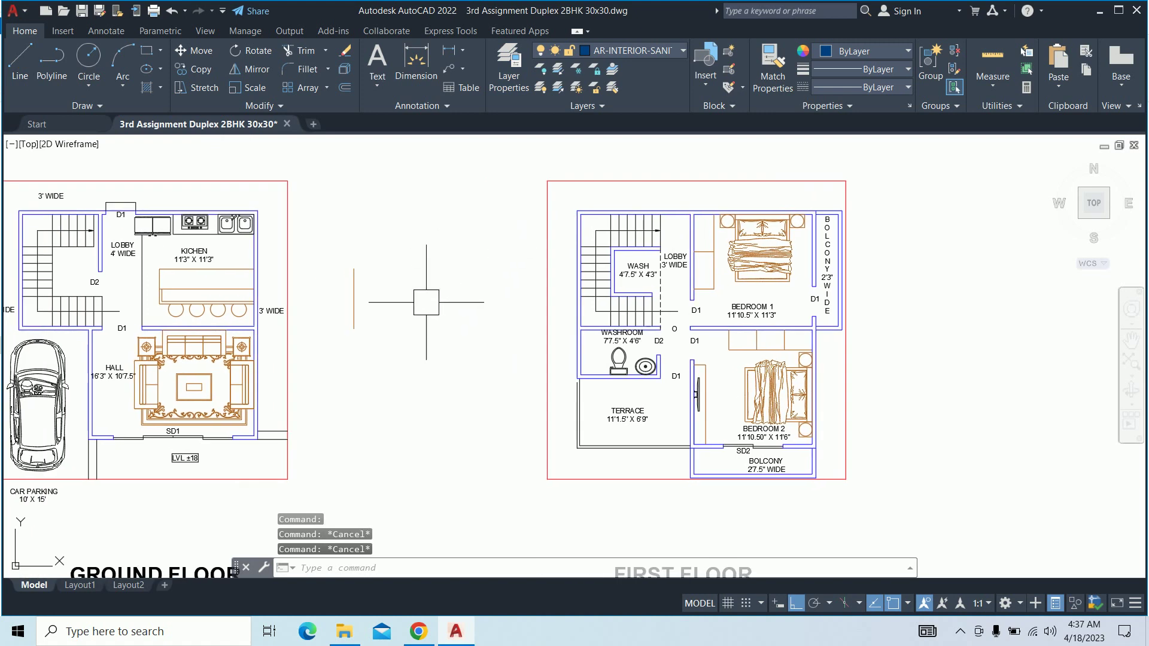
text(l)
key(Return)
click(426, 309)
key(Escape)
key(Escape)
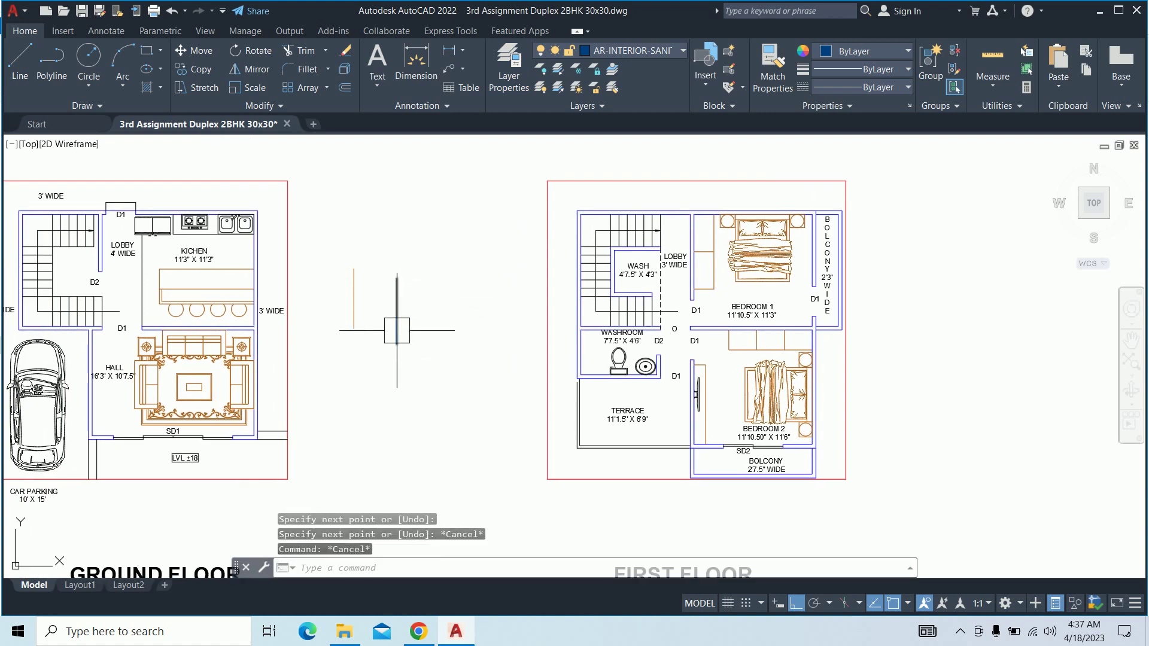
text(ma)
Match the washroom toilet and basin to the blue line's properties
key(Return)
click(398, 323)
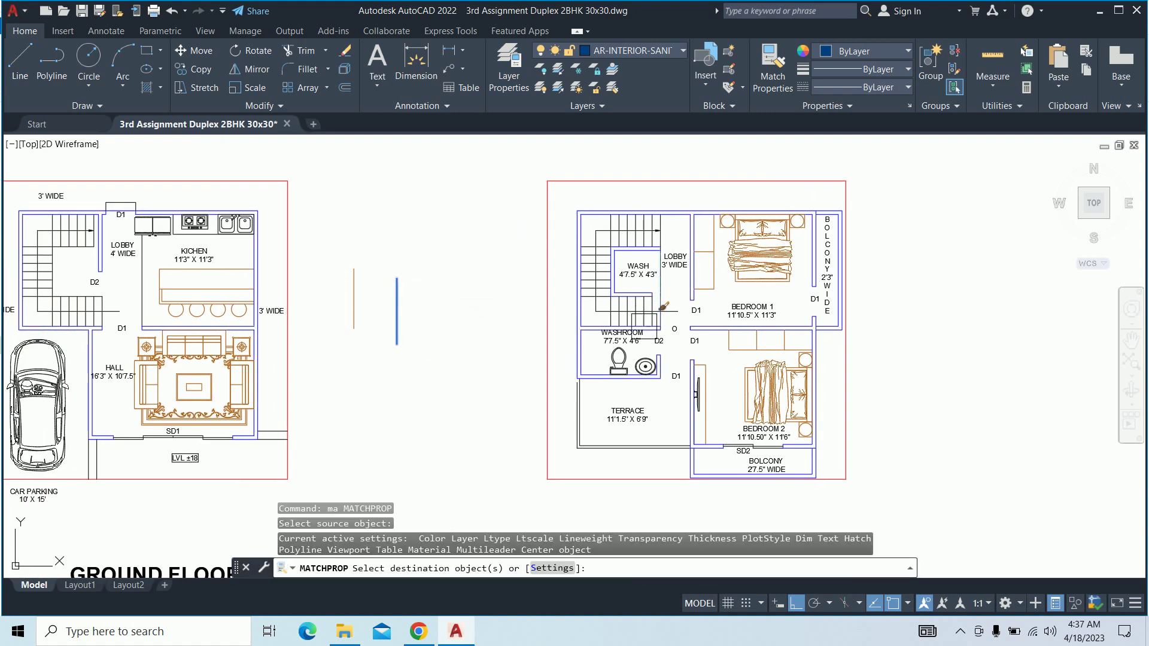
scroll(646, 347, up, 6)
click(675, 354)
click(605, 335)
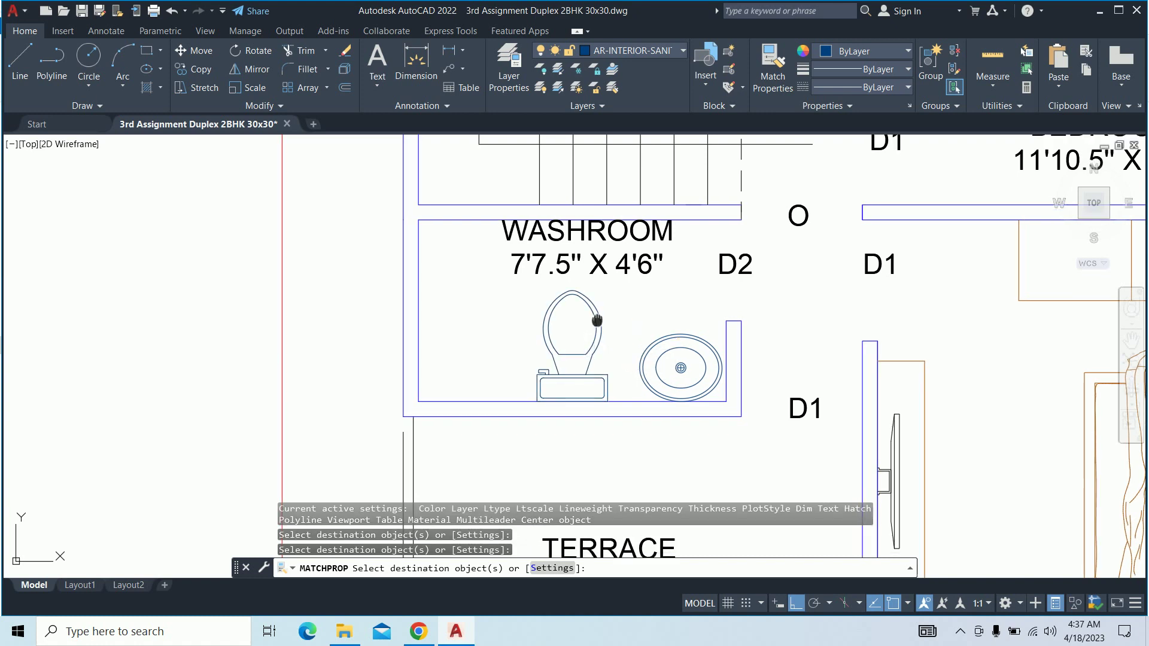
middle_drag(597, 320, 269, 177)
scroll(571, 252, down, 4)
middle_drag(747, 249, 665, 397)
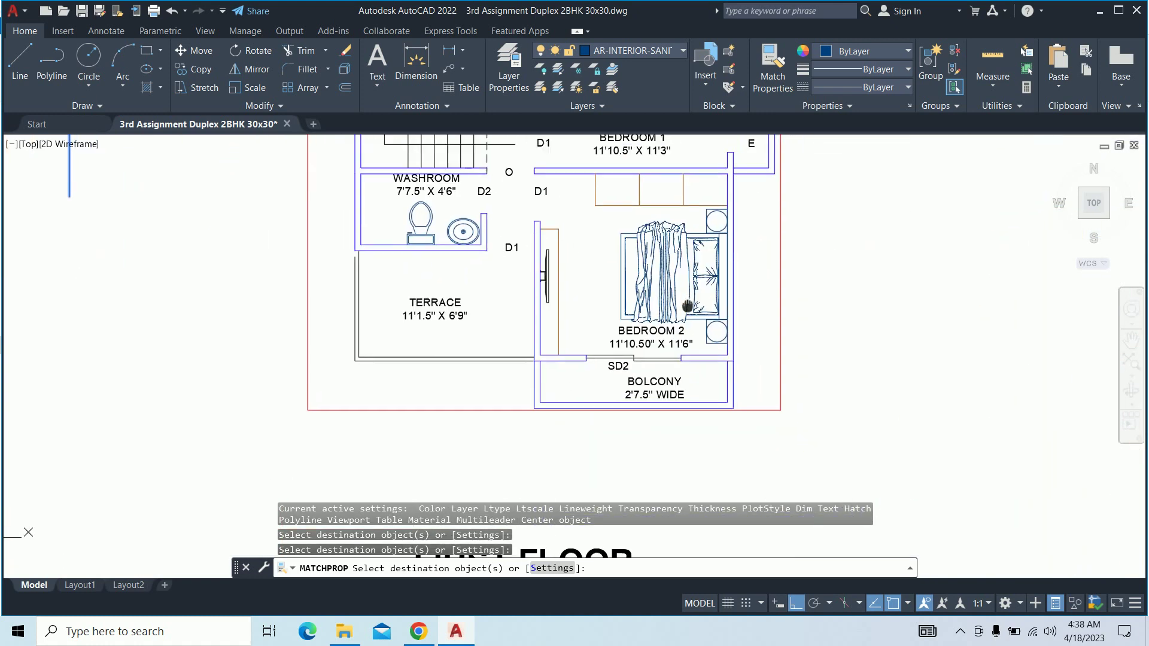
mouse_move(359, 335)
middle_down()
mouse_move(711, 371)
mouse_move(1101, 311)
middle_up()
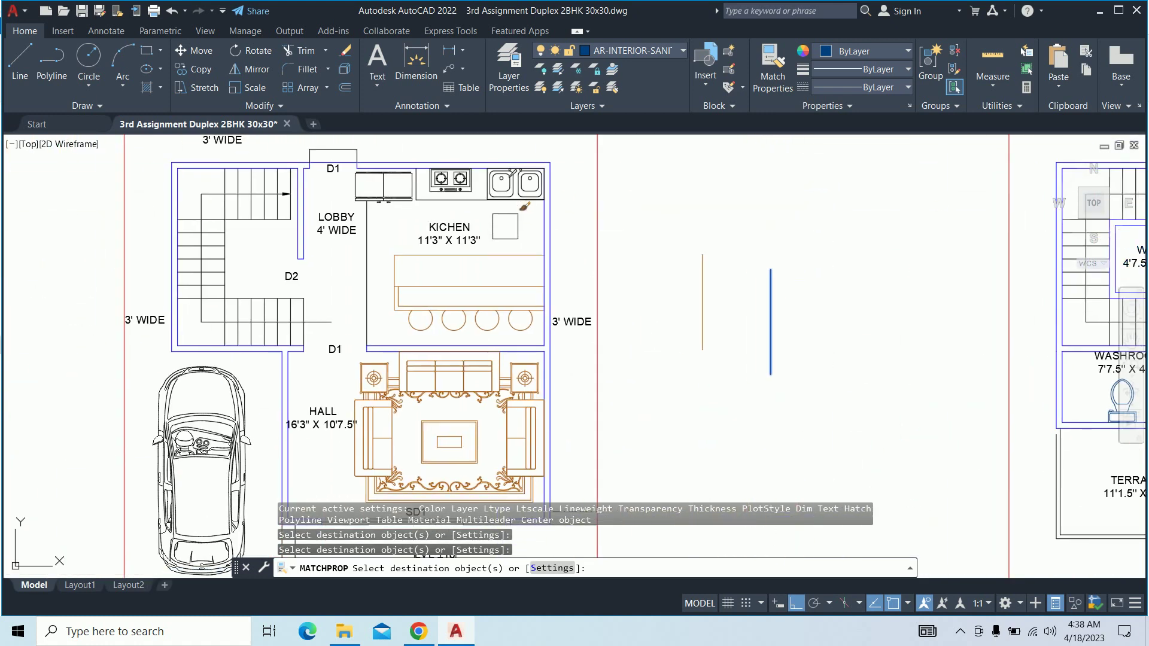
middle_drag(598, 311, 723, 317)
scroll(739, 279, down, 3)
key(Escape)
key(Escape)
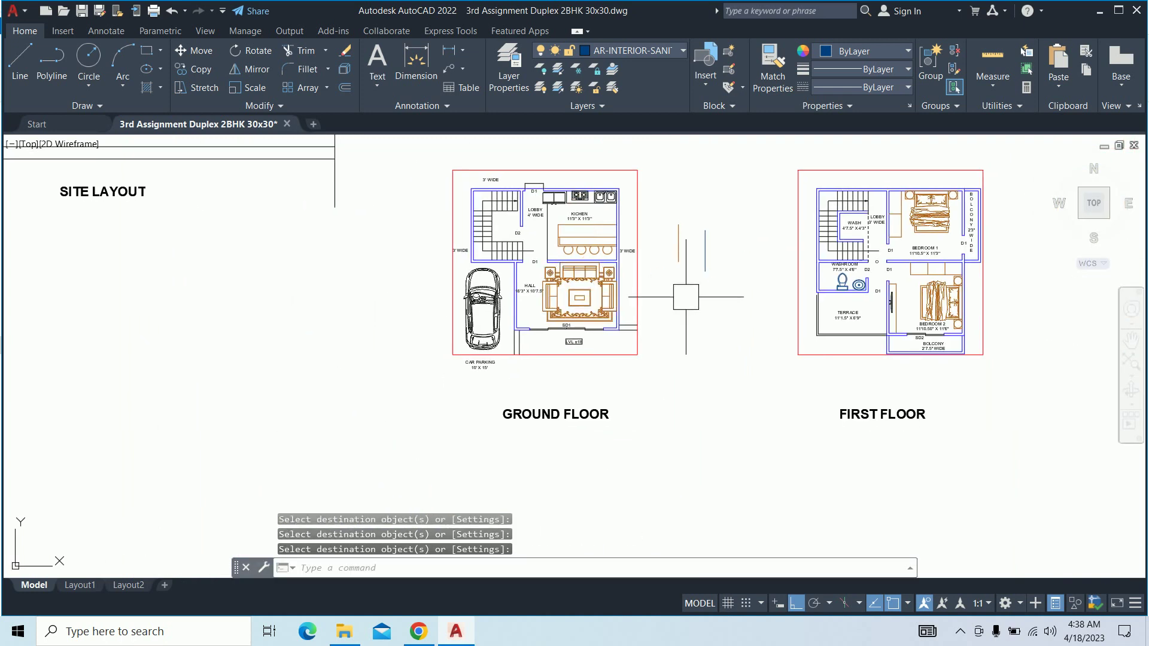
Erase the two stray test lines and the LVL ±18 marker
click(739, 280)
click(629, 158)
key(Delete)
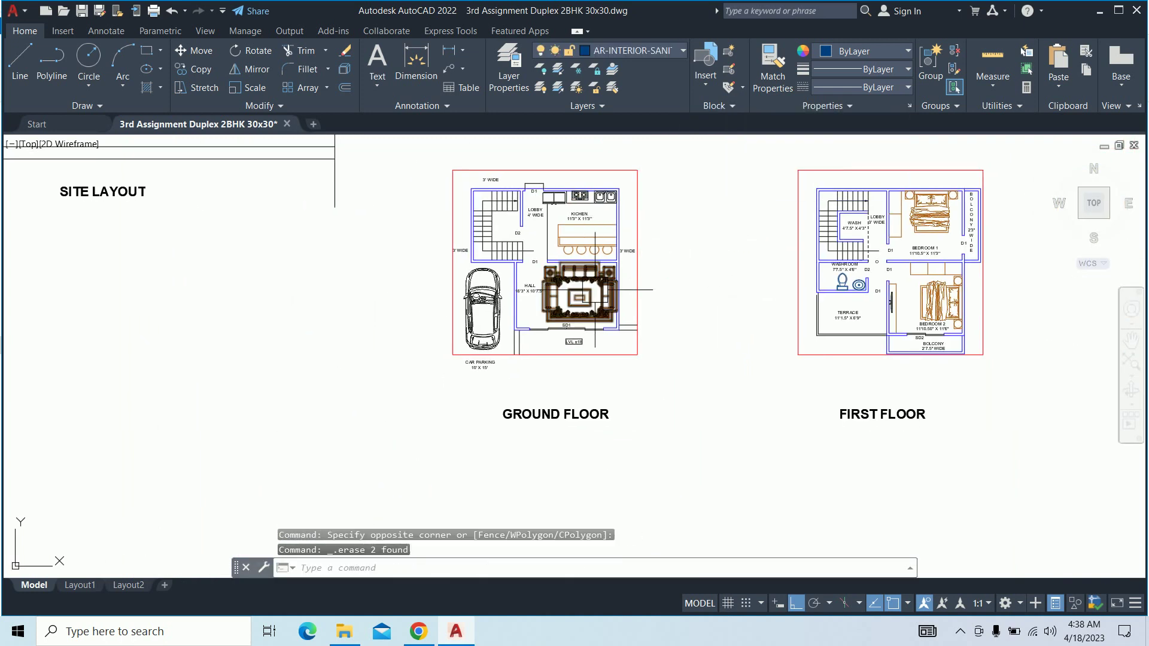
scroll(568, 299, up, 3)
scroll(577, 331, up, 2)
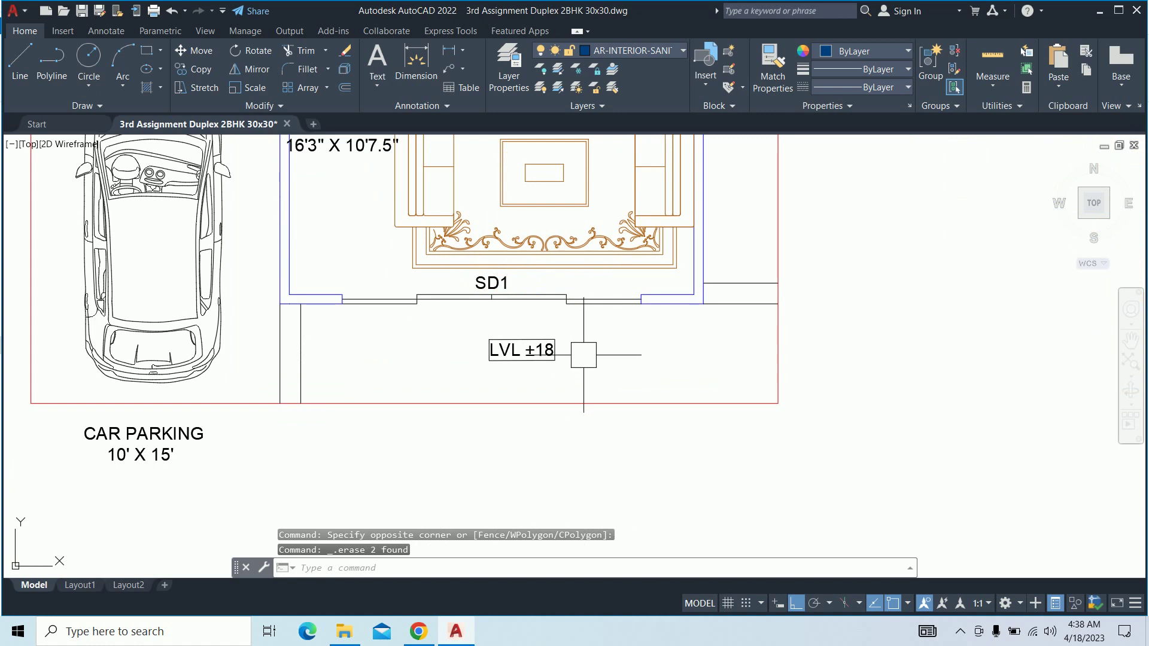
scroll(583, 359, up, 2)
drag(590, 374, 524, 340)
key(Delete)
Reopen the layer properties list with the site layout and both floors in view
scroll(584, 358, down, 5)
middle_drag(607, 271, 568, 312)
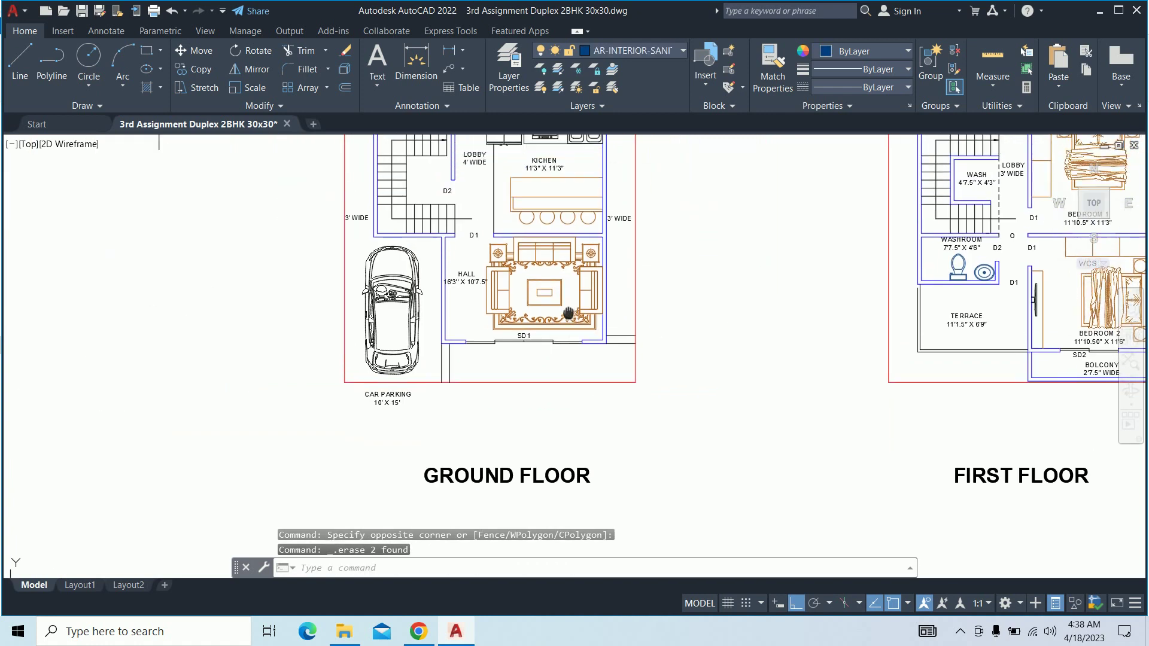
scroll(568, 312, down, 3)
key(Escape)
key(Escape)
key(Escape)
scroll(538, 299, down, 2)
scroll(509, 293, up, 2)
middle_drag(496, 281, 444, 279)
text(la)
key(Return)
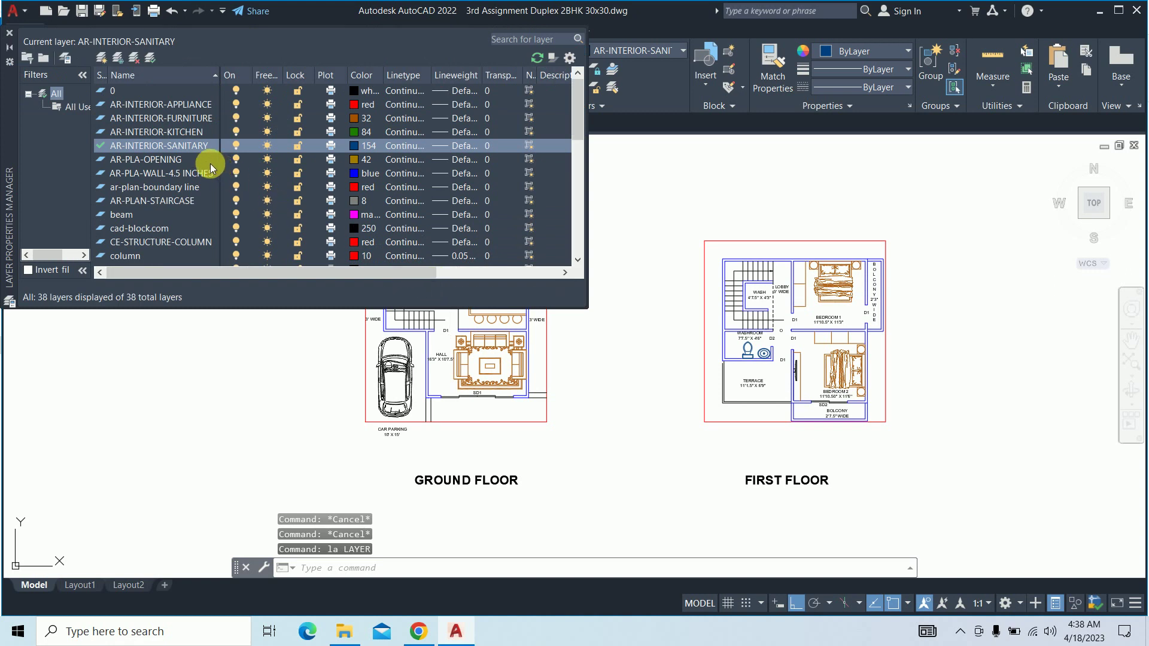
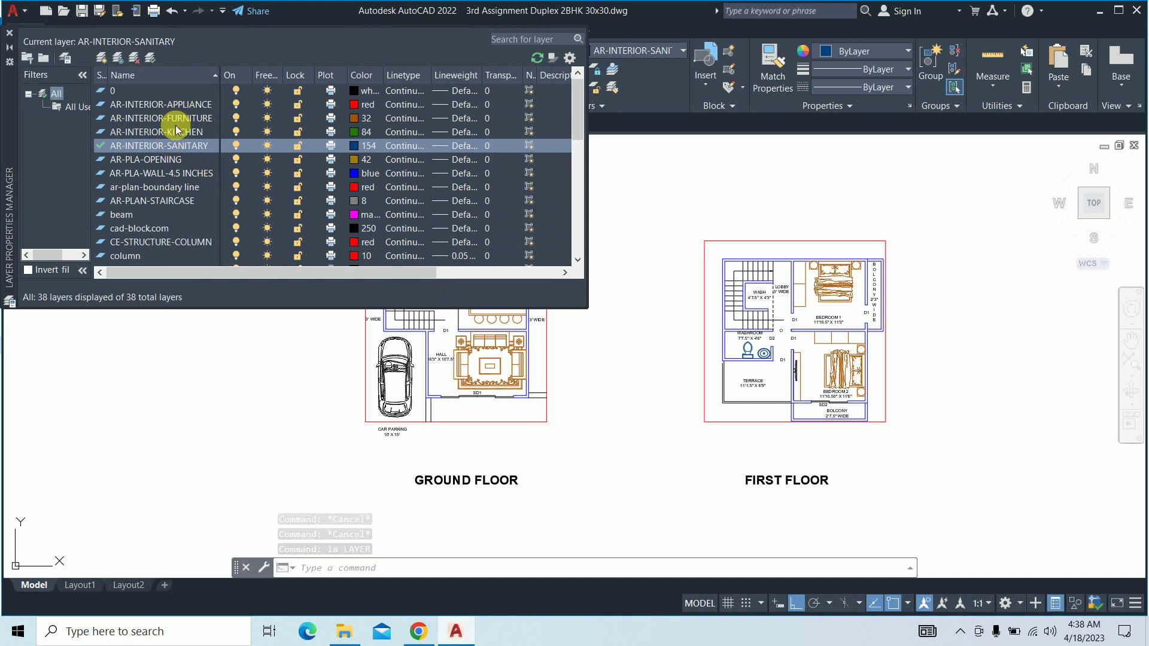
Set AR-PLAN-STAIRCASE as the current layer, replacing AR-INTERIOR-SANITARY, via the LA layer manager
click(9, 32)
scroll(365, 302, up, 2)
scroll(365, 301, up, 2)
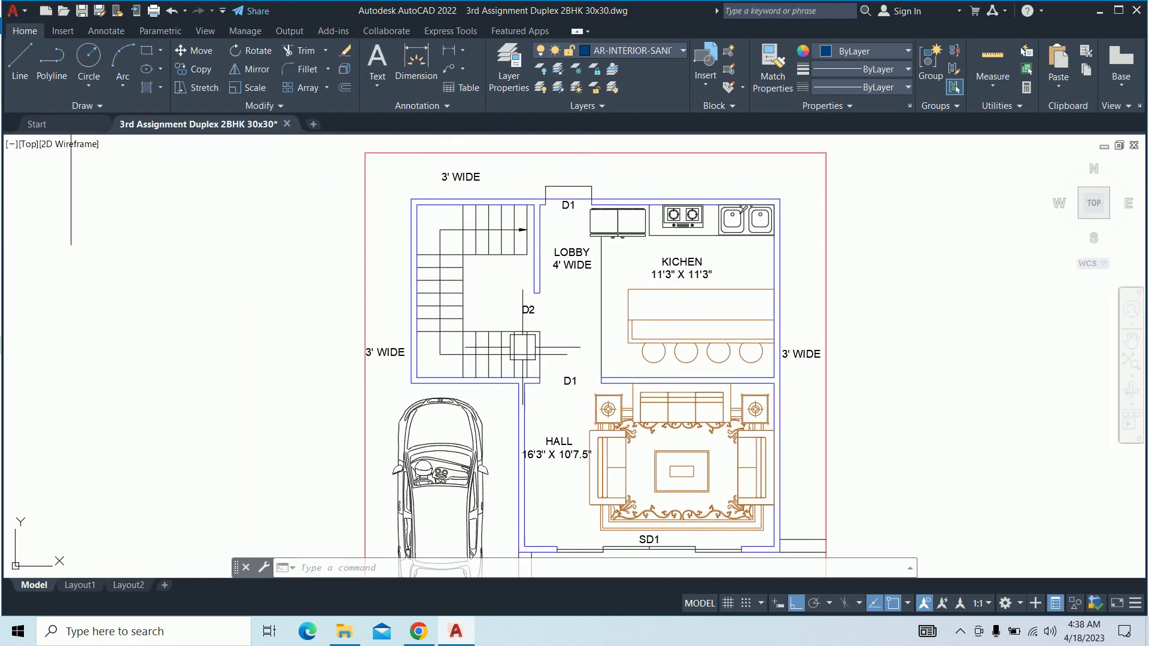
text(la)
key(Return)
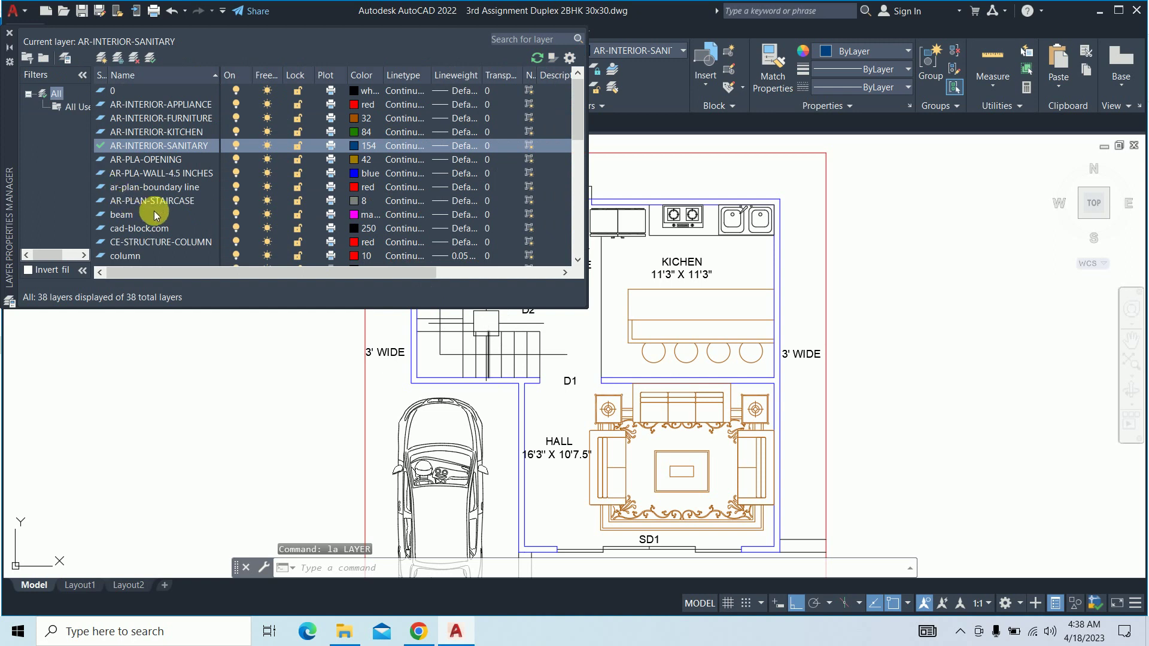
double_click(165, 202)
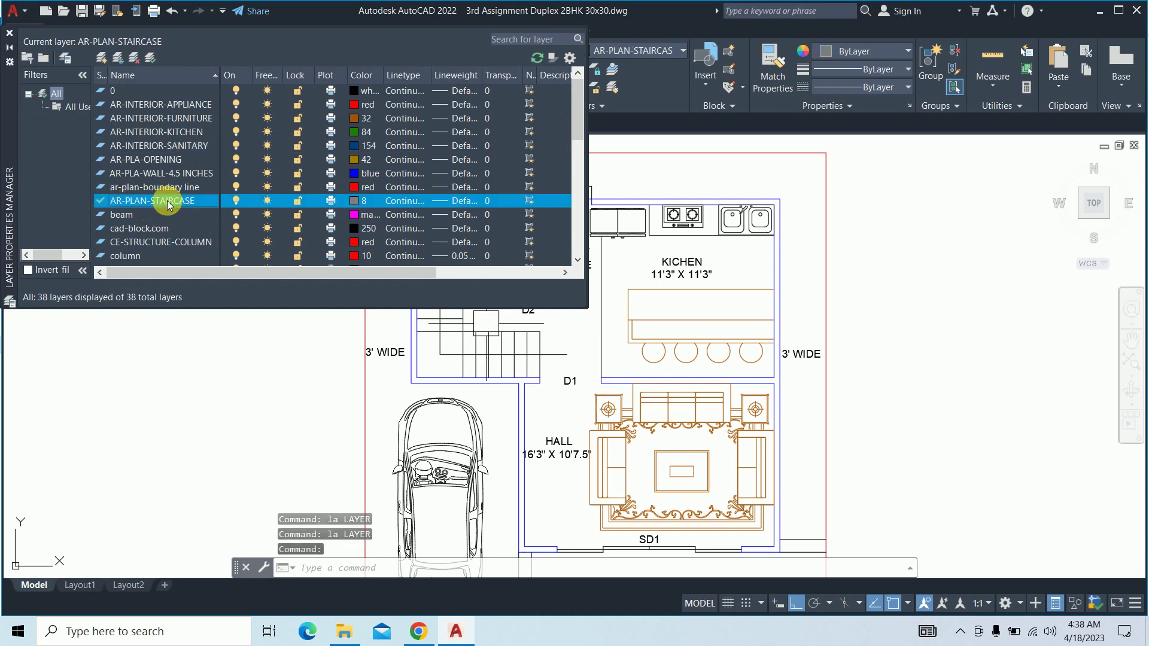
click(9, 32)
key(Escape)
key(Escape)
key(Escape)
scroll(544, 344, up, 2)
text(l)
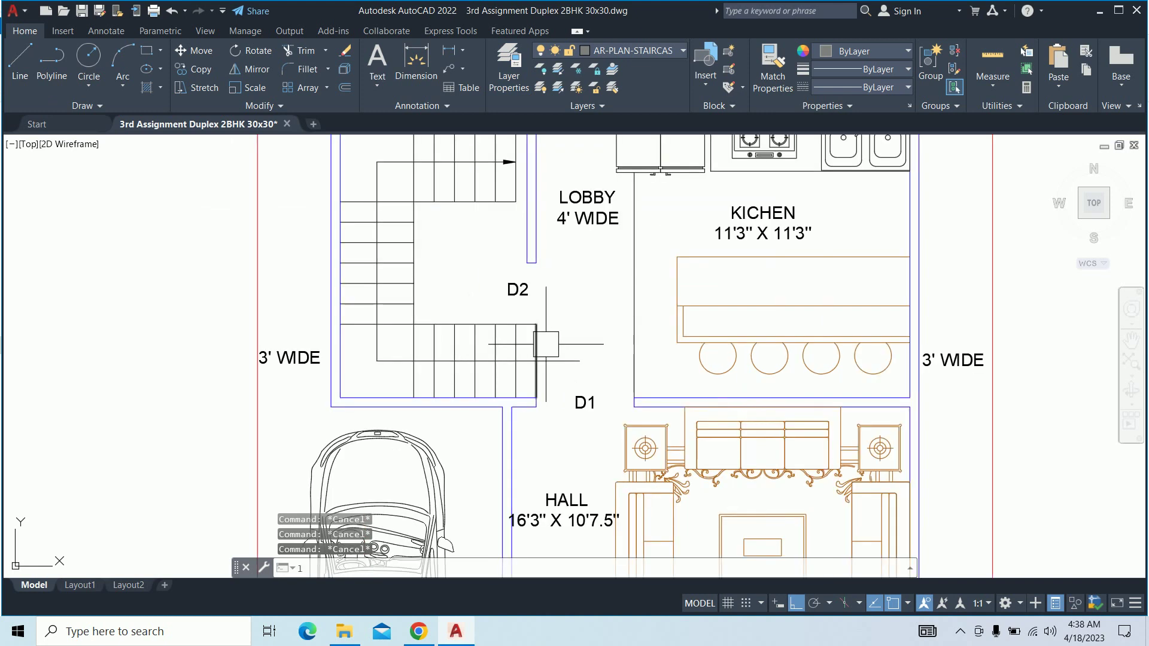
Cancel a stray line and start matching properties from the vertical stair line
key(Return)
click(144, 244)
key(Escape)
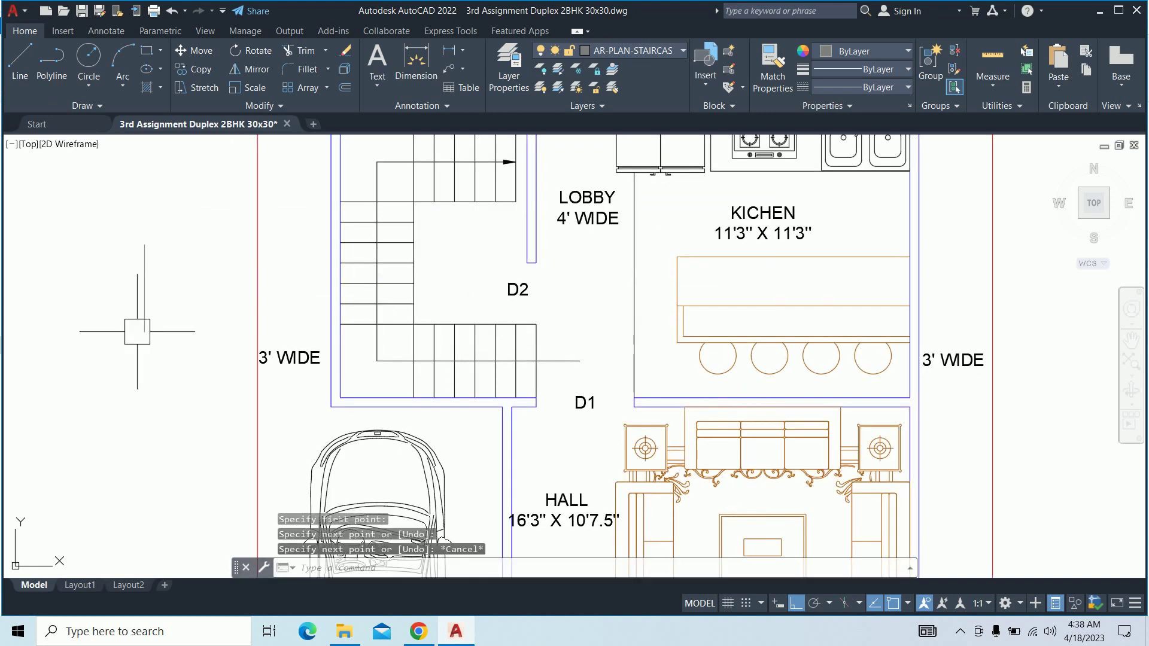
key(Escape)
key(Escape)
key(Return)
click(138, 283)
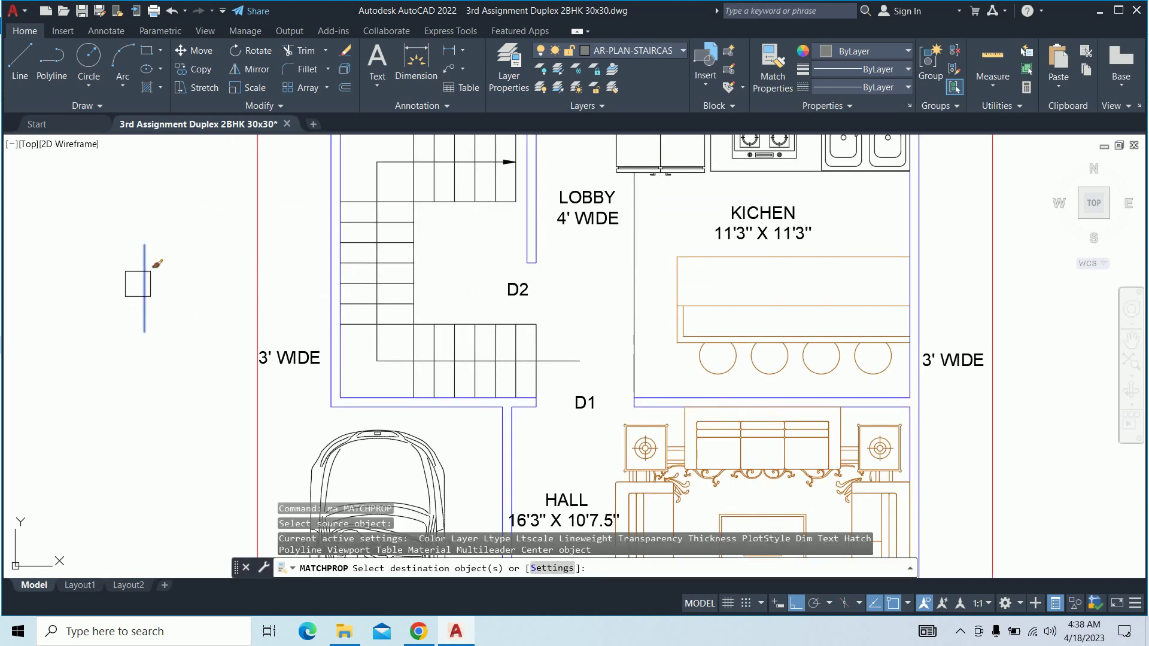
scroll(559, 350, up, 4)
Apply the matched properties to the stair lines using several selection windows
click(592, 330)
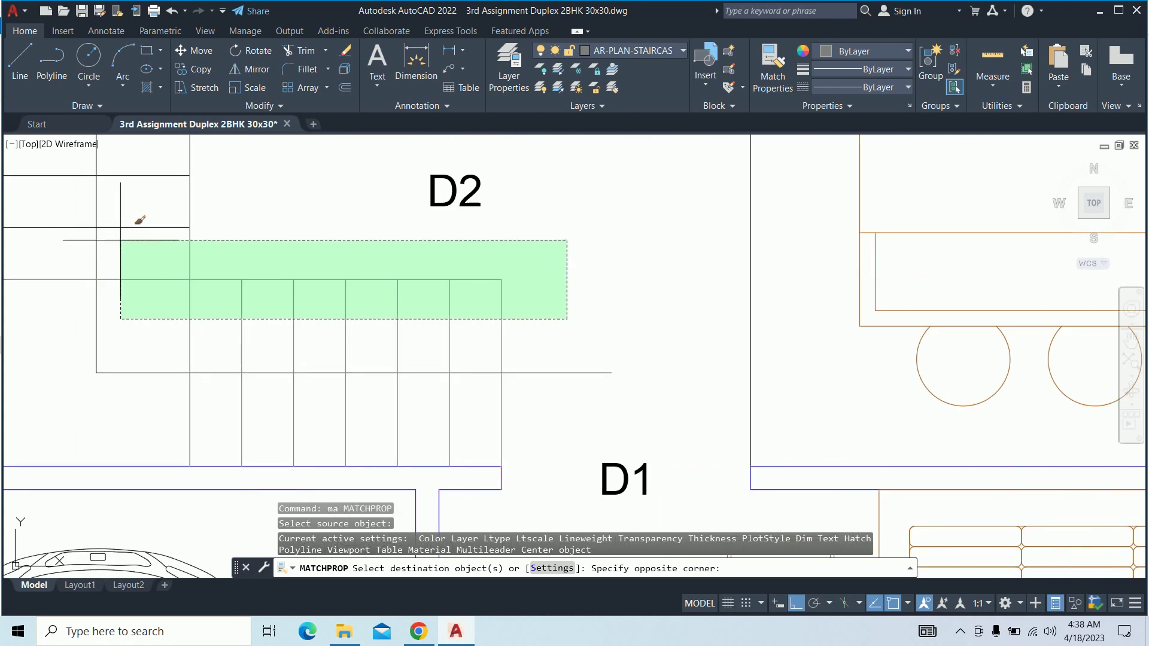
click(139, 250)
click(159, 371)
click(80, 397)
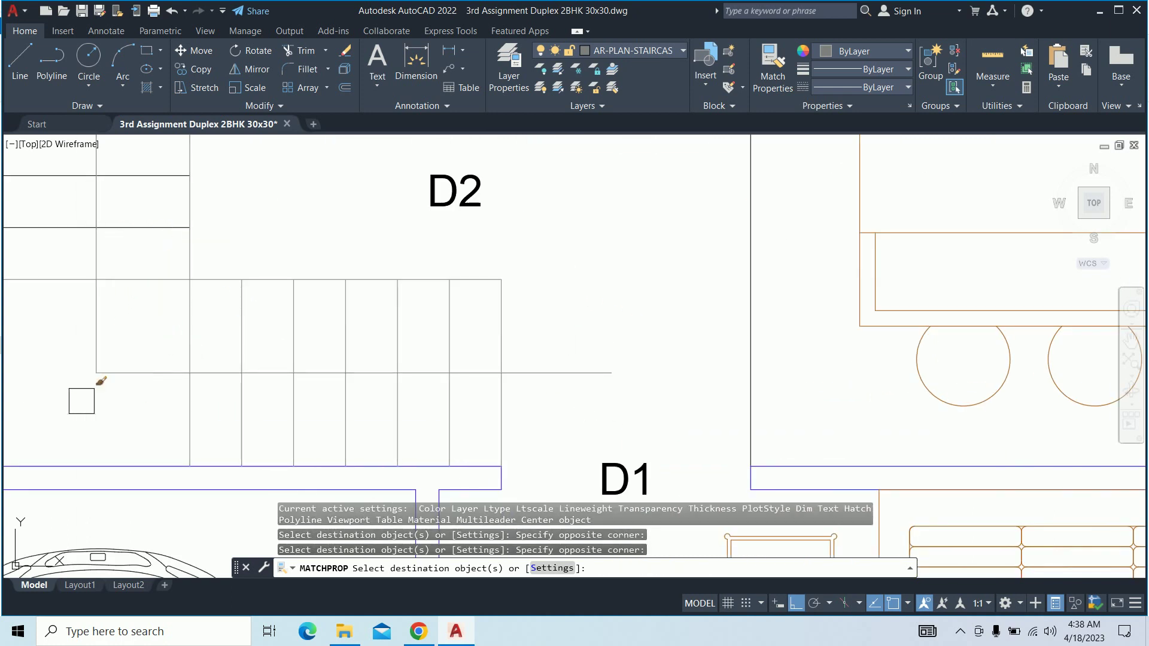
scroll(226, 456, down, 2)
click(259, 158)
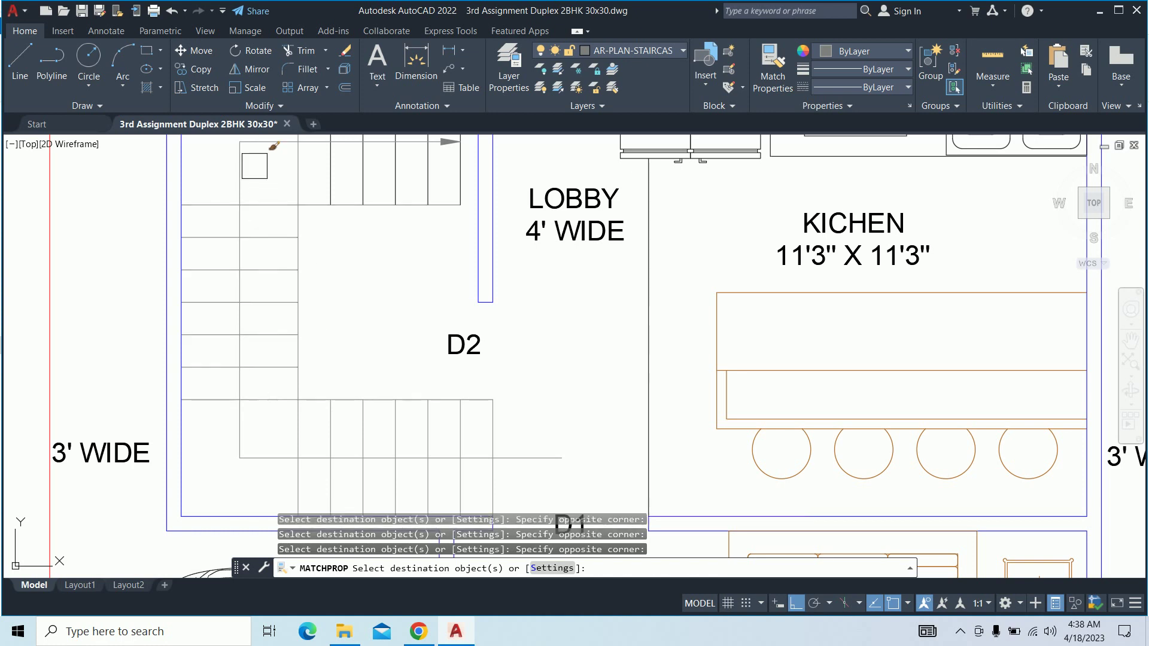
middle_drag(259, 159, 274, 256)
scroll(467, 256, up, 4)
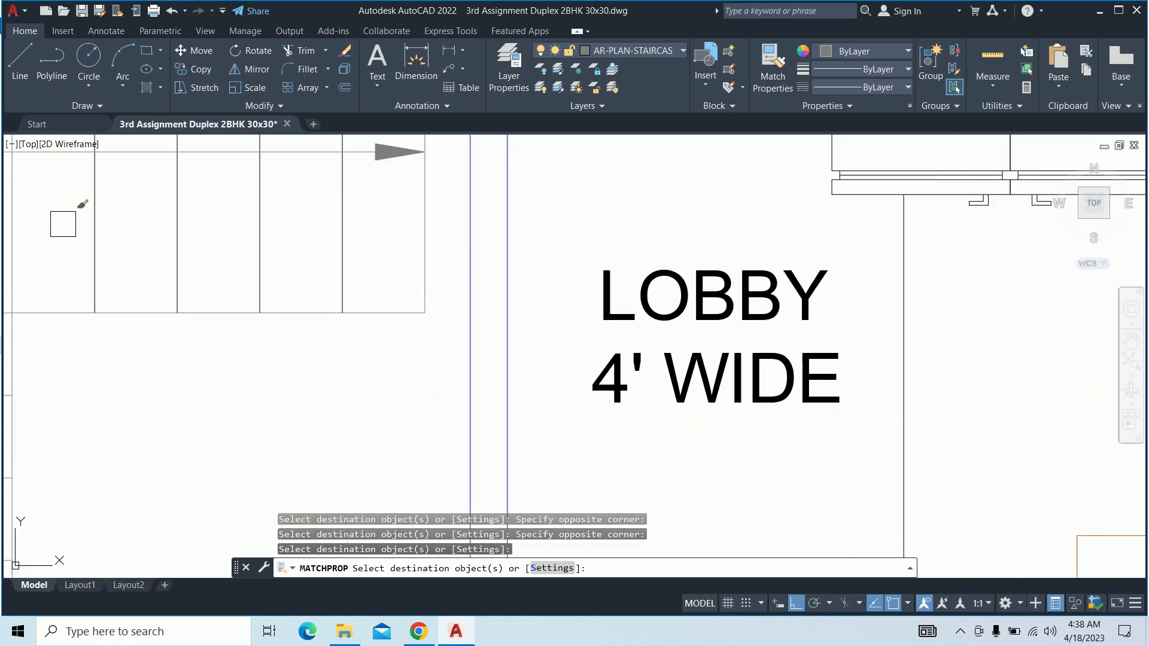
click(383, 345)
scroll(239, 245, down, 3)
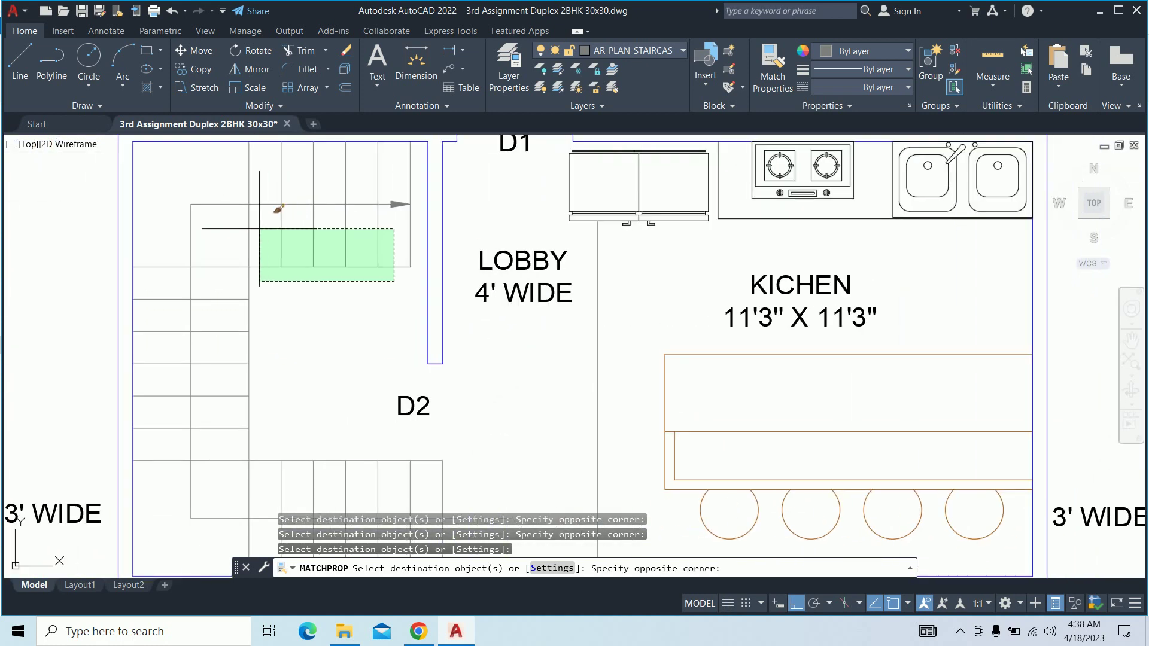
click(258, 232)
key(Escape)
key(Escape)
scroll(403, 240, up, 2)
scroll(418, 251, up, 2)
Give the ten selected upper stair-flight lines the HIDDEN linetype
click(421, 269)
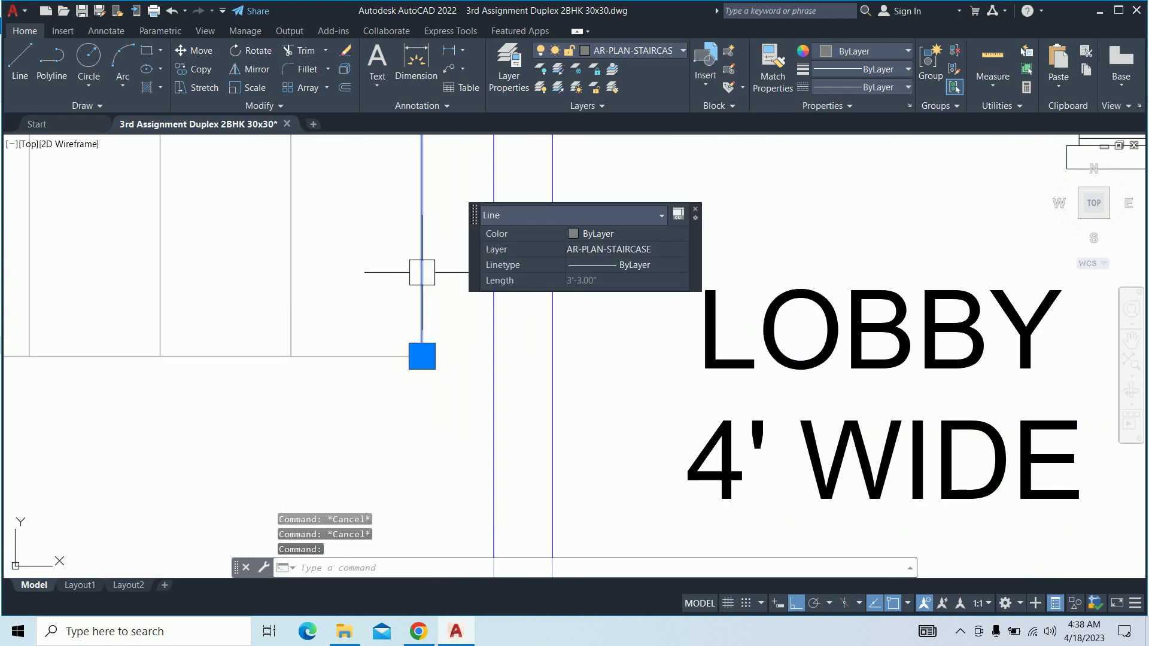
scroll(169, 236, down, 4)
scroll(170, 237, up, 2)
click(263, 248)
scroll(221, 239, down, 2)
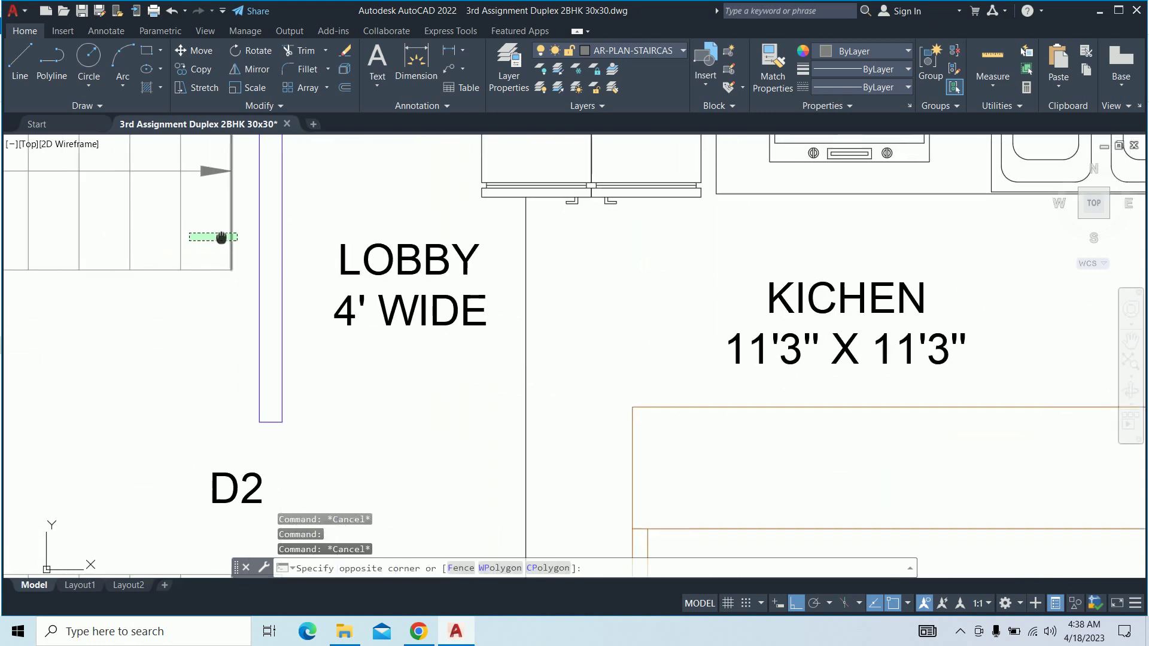
middle_drag(197, 239, 795, 254)
click(511, 234)
click(530, 253)
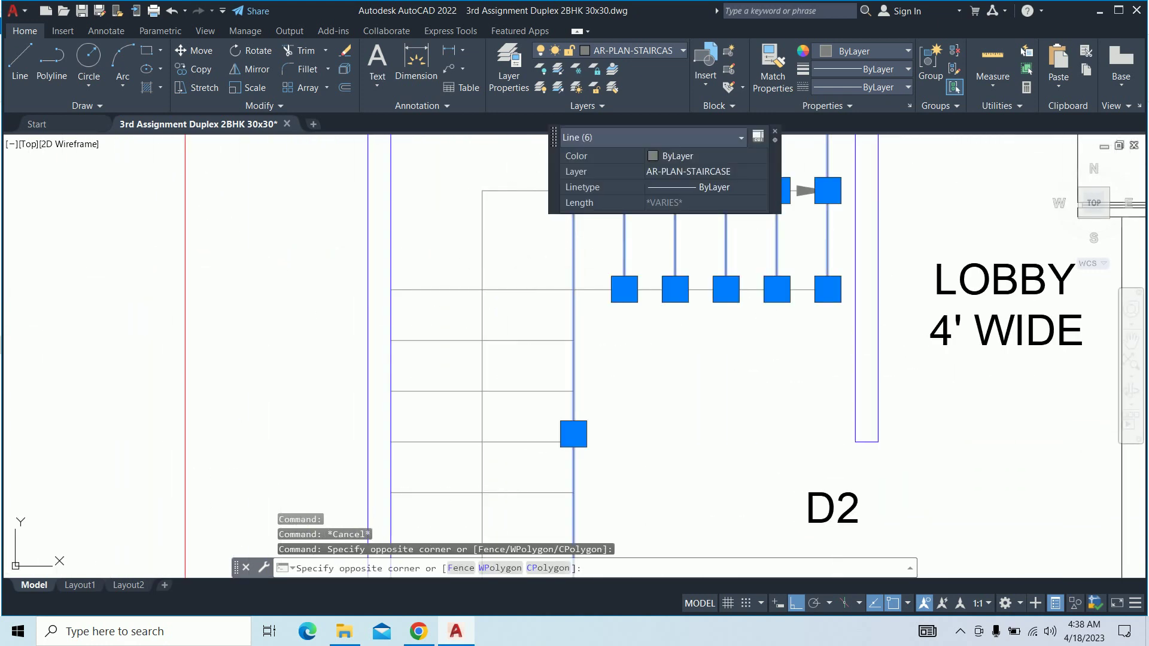
scroll(529, 252, down, 2)
mouse_move(516, 316)
middle_down()
mouse_move(508, 352)
mouse_move(497, 285)
middle_up()
click(502, 334)
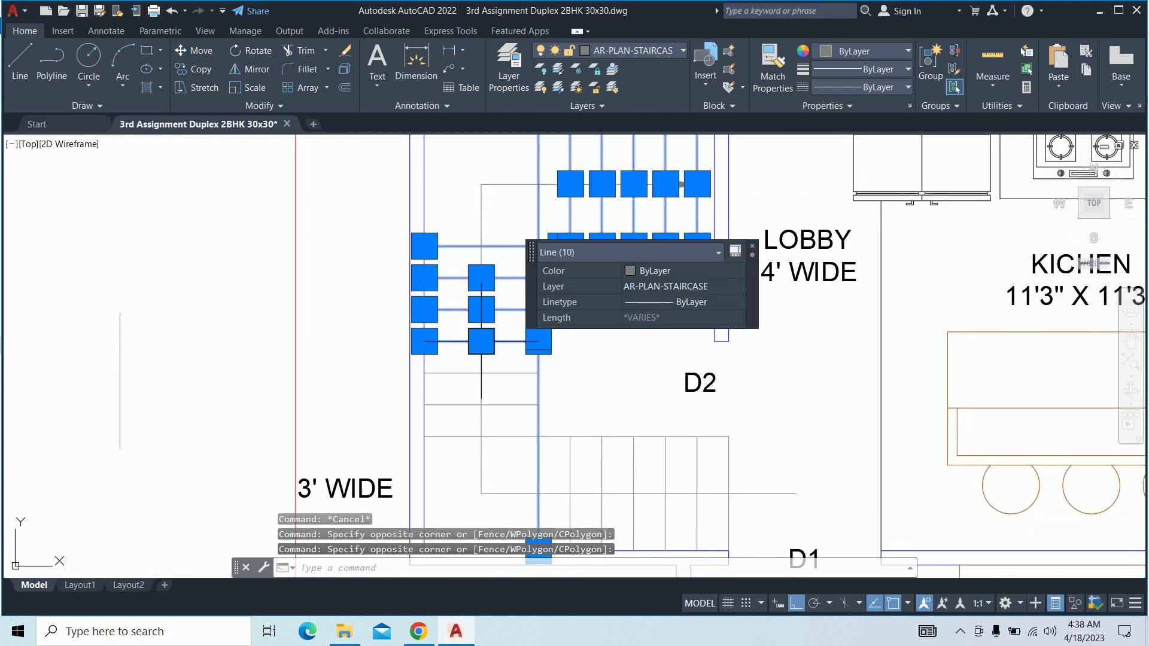
click(677, 305)
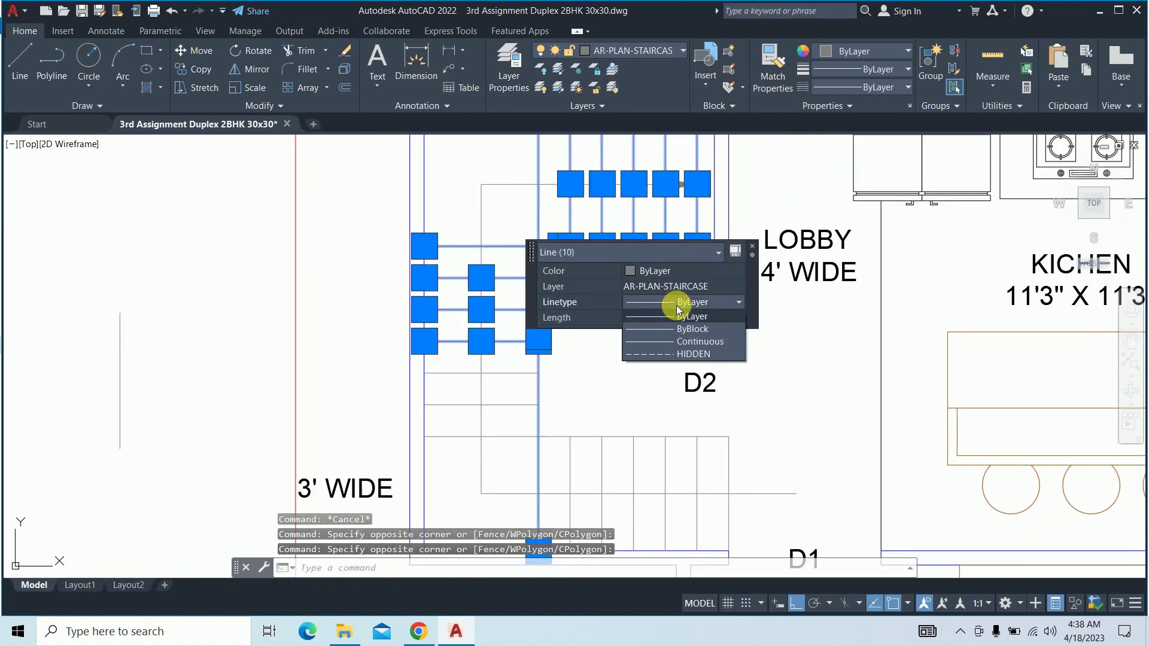
click(670, 351)
key(Escape)
key(Escape)
Set the global linetype scale to 25, then change it to 10
text(s)
key(Return)
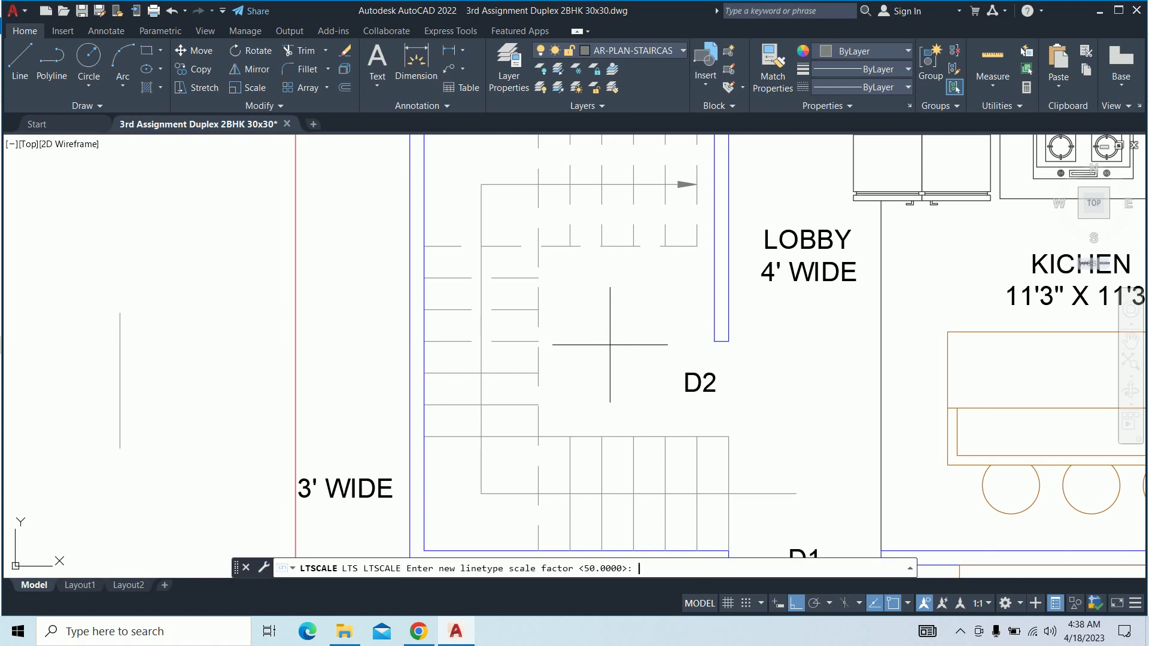
key(Return)
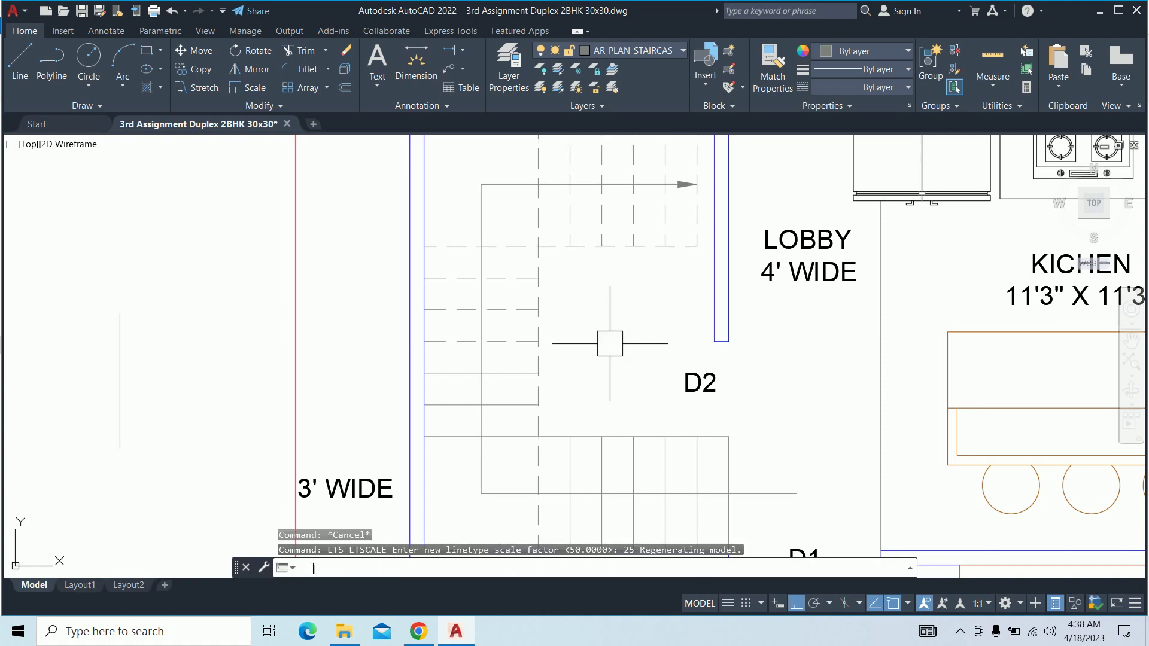
key(Escape)
key(Escape)
key(Escape)
scroll(598, 335, down, 5)
scroll(570, 306, up, 5)
key(Return)
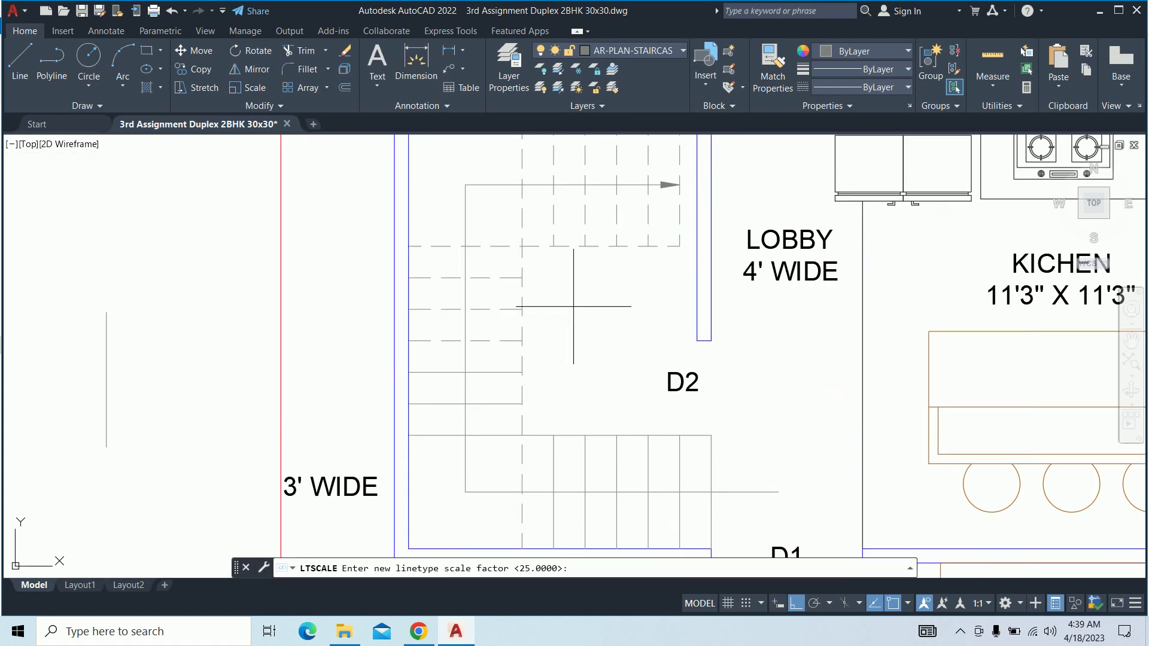
text(10)
key(Return)
key(Escape)
key(Escape)
text(ma)
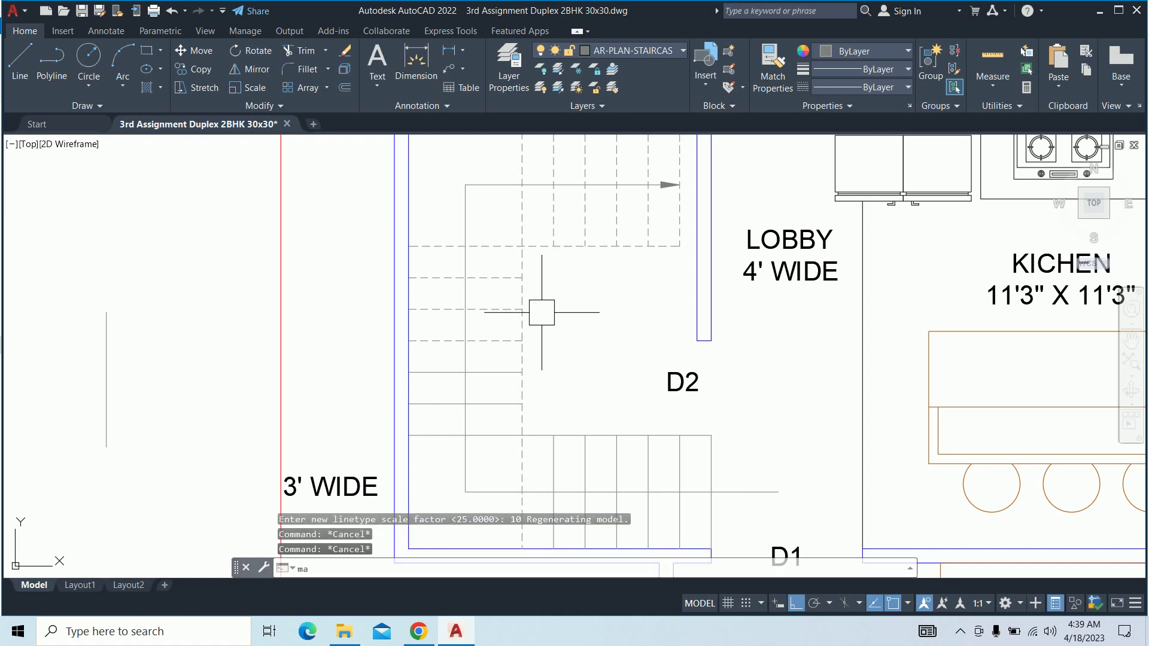
key(Return)
click(477, 335)
Match a stair line to the dashed stair line's properties
key(Escape)
scroll(492, 336, up, 2)
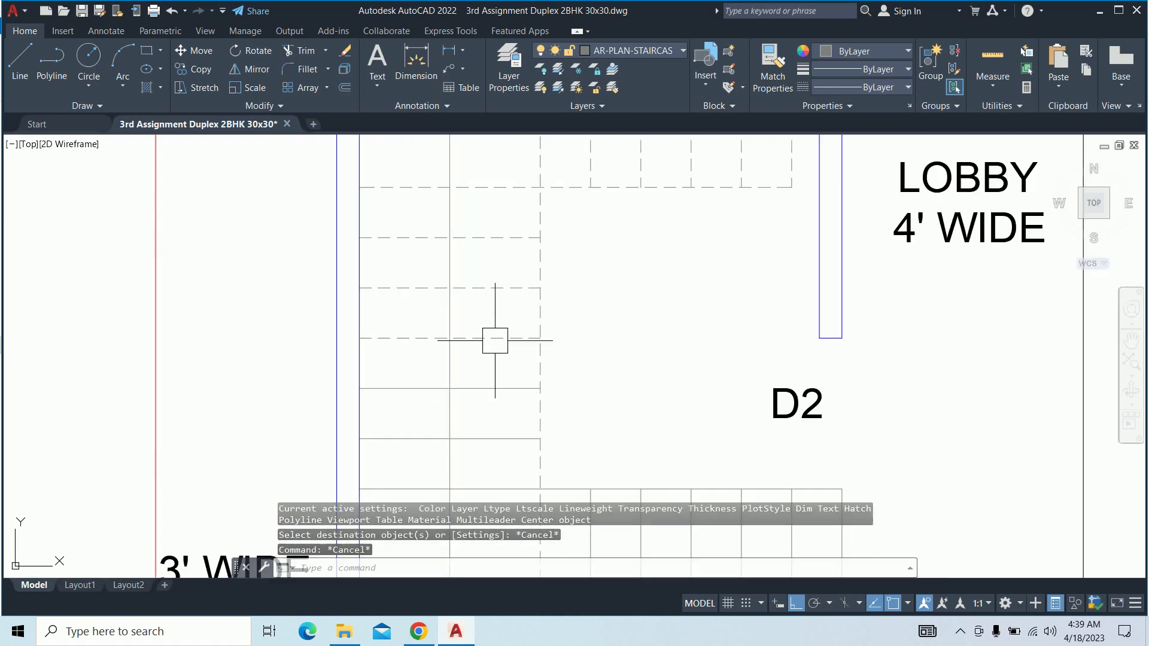
key(Return)
click(499, 338)
middle_drag(492, 395, 495, 317)
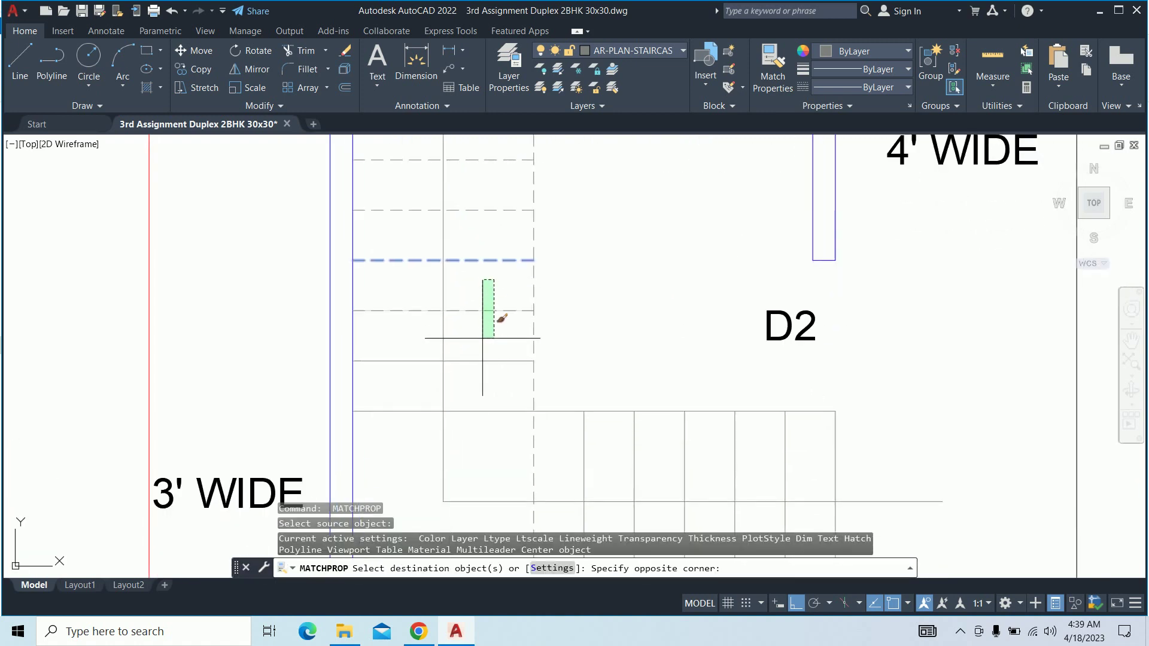
key(Escape)
Extend the dashed stair line to meet the vertical line
key(Escape)
key(Escape)
text(tr)
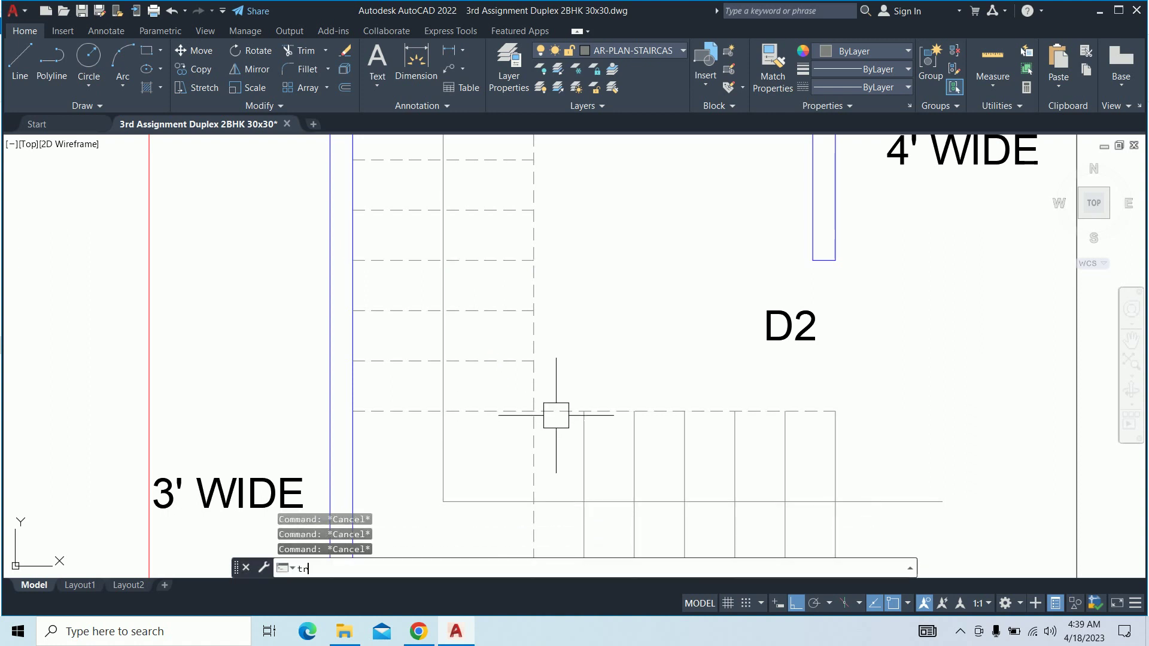
key(Return)
scroll(555, 415, up, 4)
key(Escape)
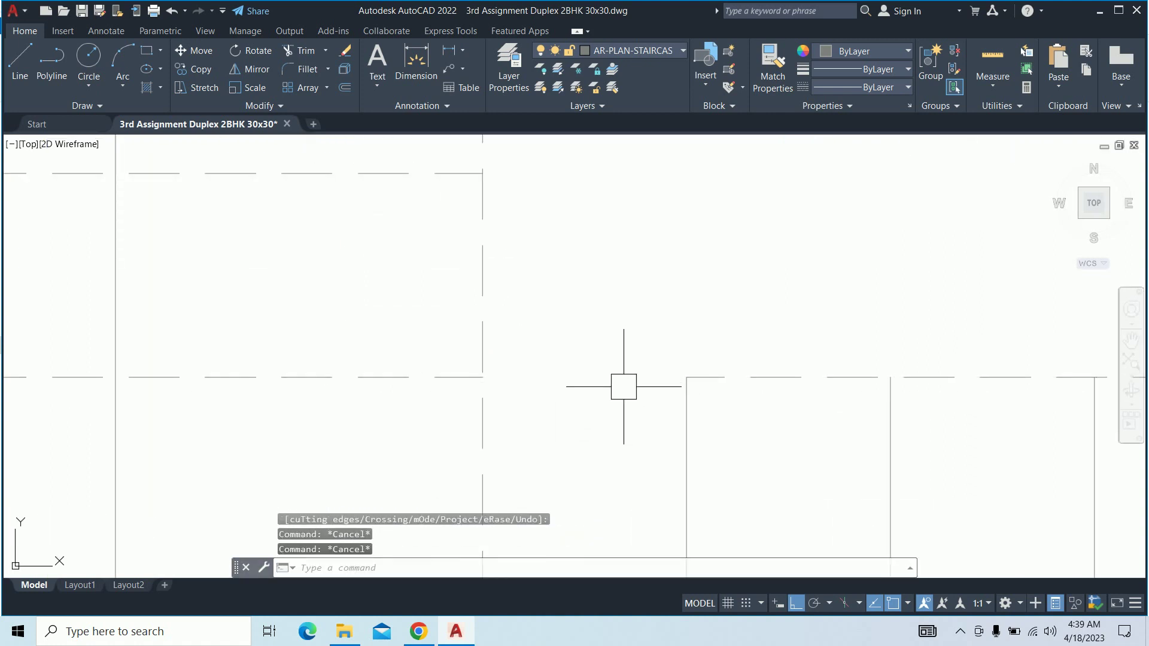
text(ex)
key(Return)
click(704, 385)
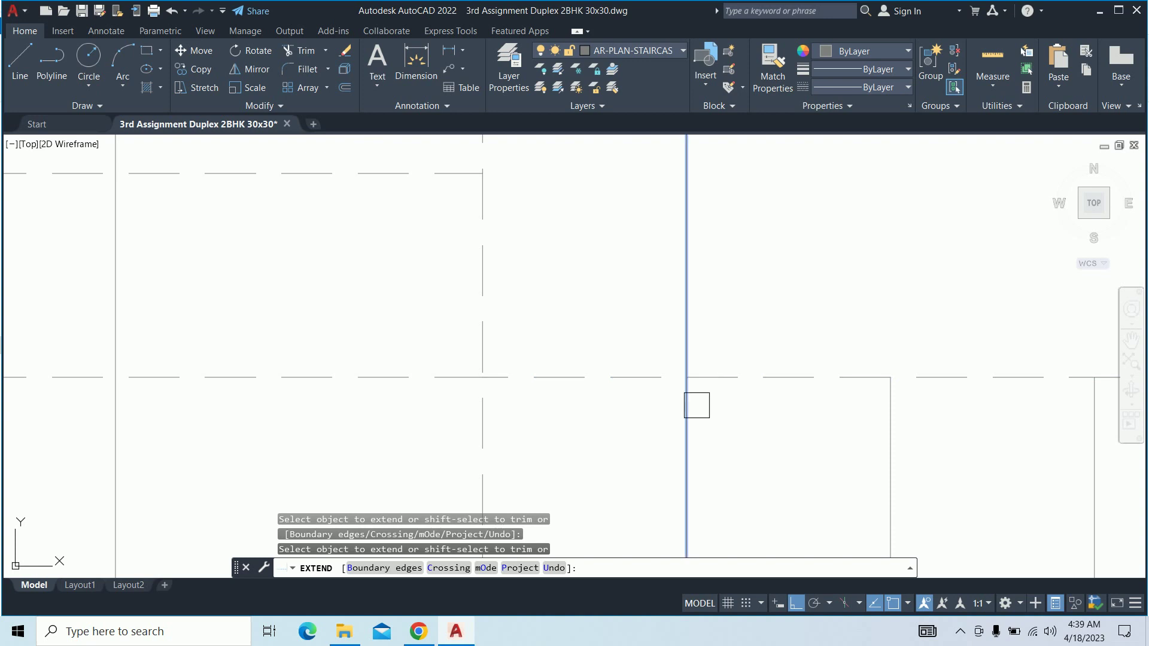
key(Escape)
Pick the vertical line as a match-properties source, then cancel
text(ma)
key(Return)
click(682, 431)
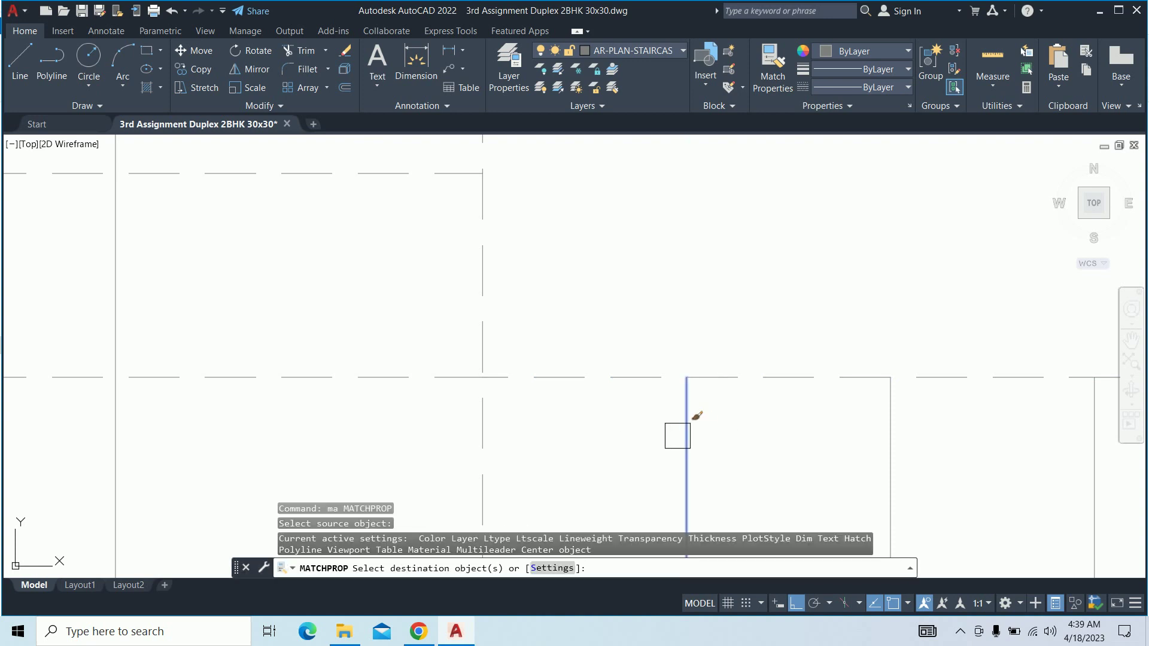
key(Escape)
key(Escape)
key(Escape)
scroll(628, 355, down, 3)
scroll(649, 409, down, 2)
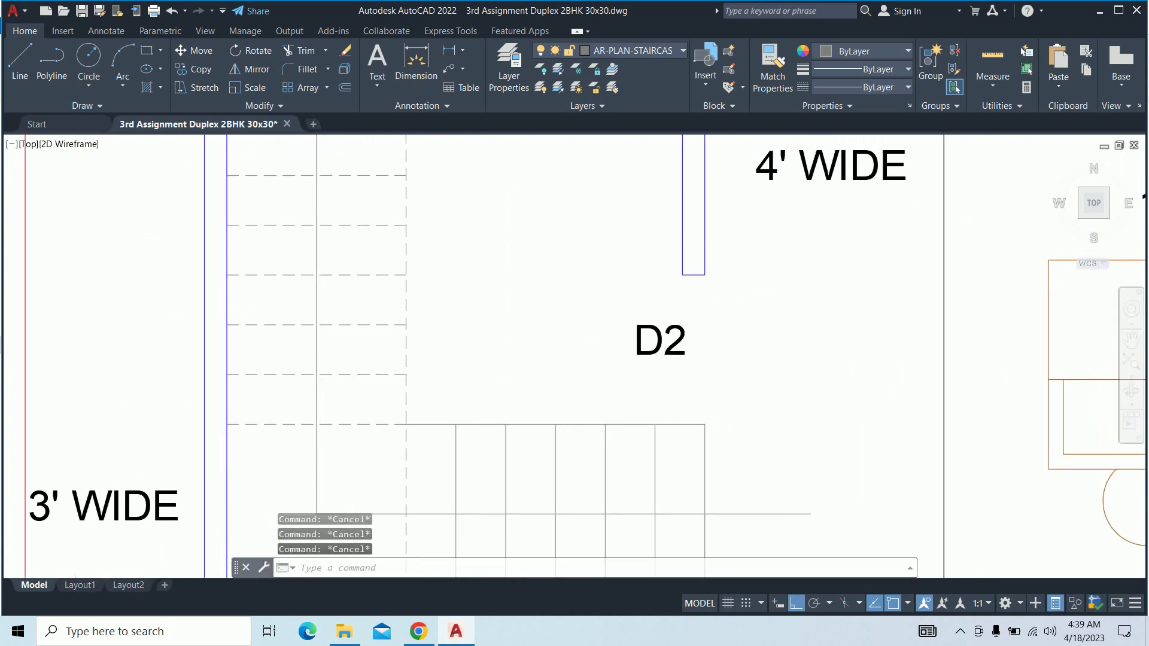
Offset two stair lines by 4.5, one upward
text(o)
key(Return)
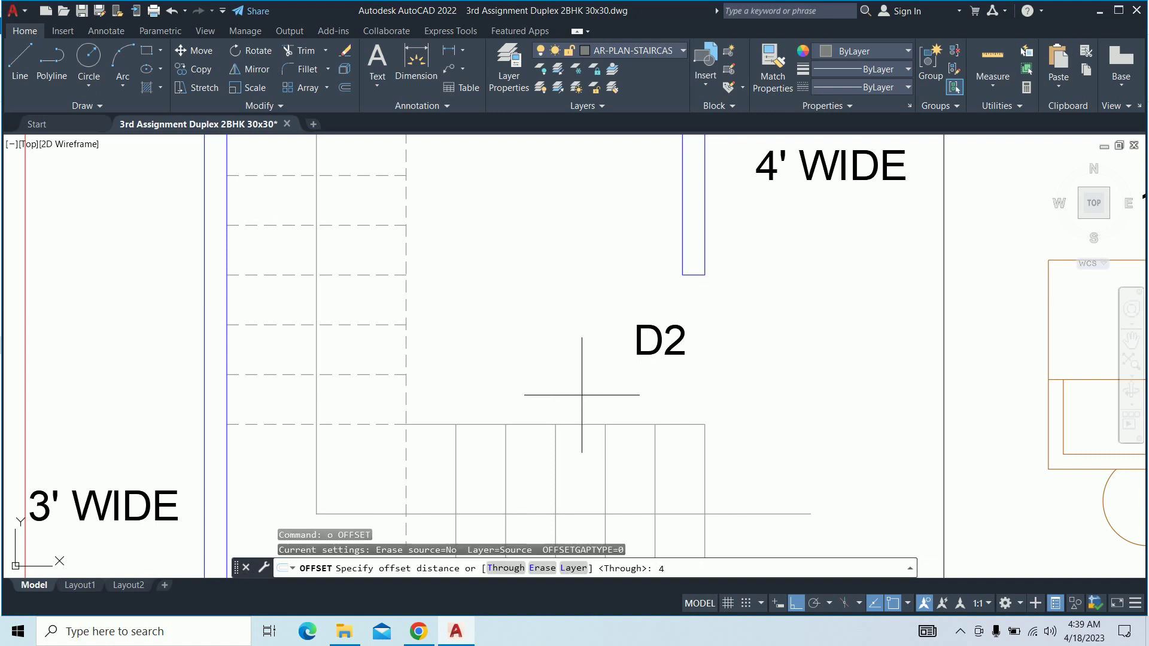
key(Return)
click(526, 425)
click(521, 374)
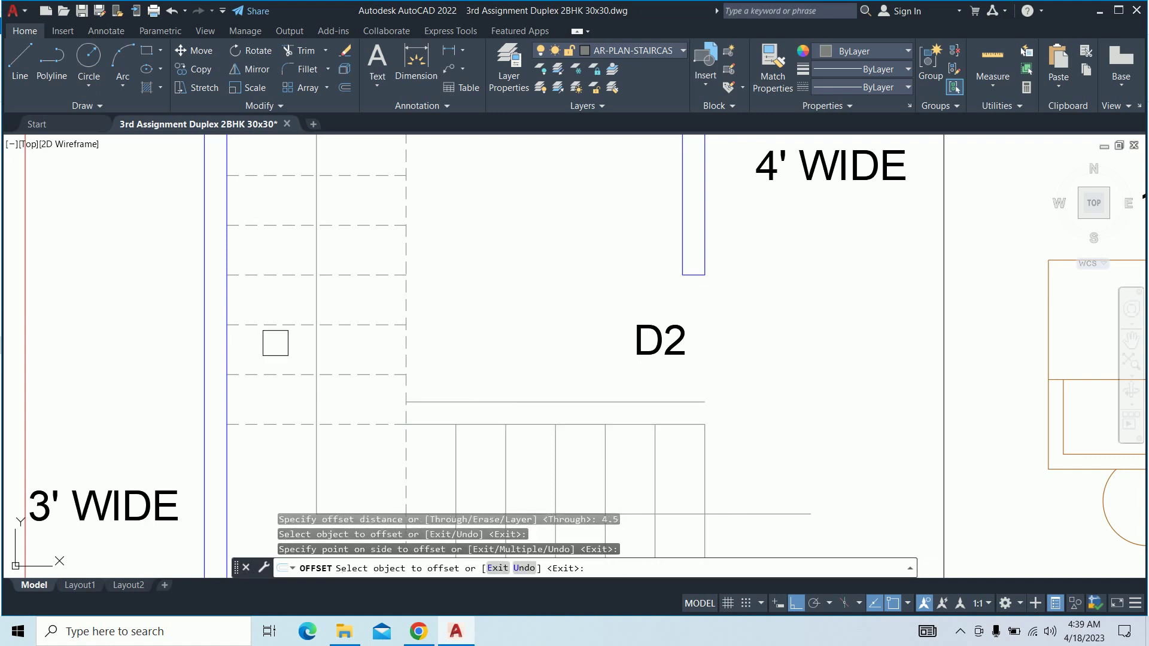
click(418, 343)
click(448, 372)
Offset the dashed horizontal line of the upper stair flight 4.5 downward
scroll(449, 339, down, 3)
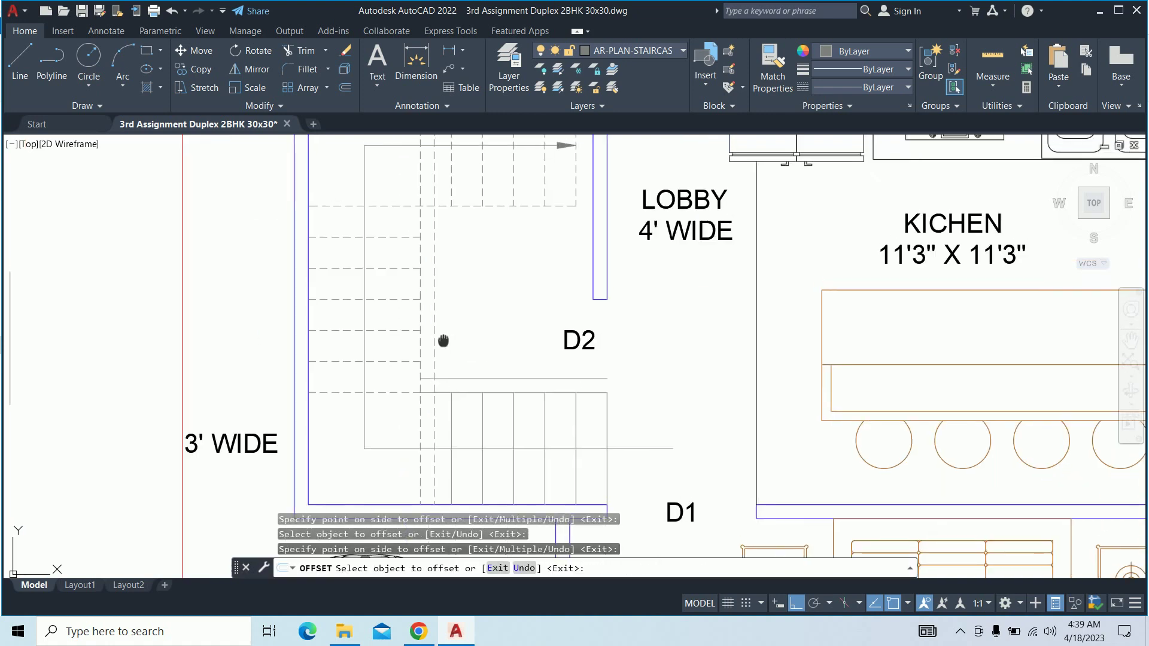
middle_drag(449, 338, 436, 367)
scroll(451, 320, up, 3)
click(438, 331)
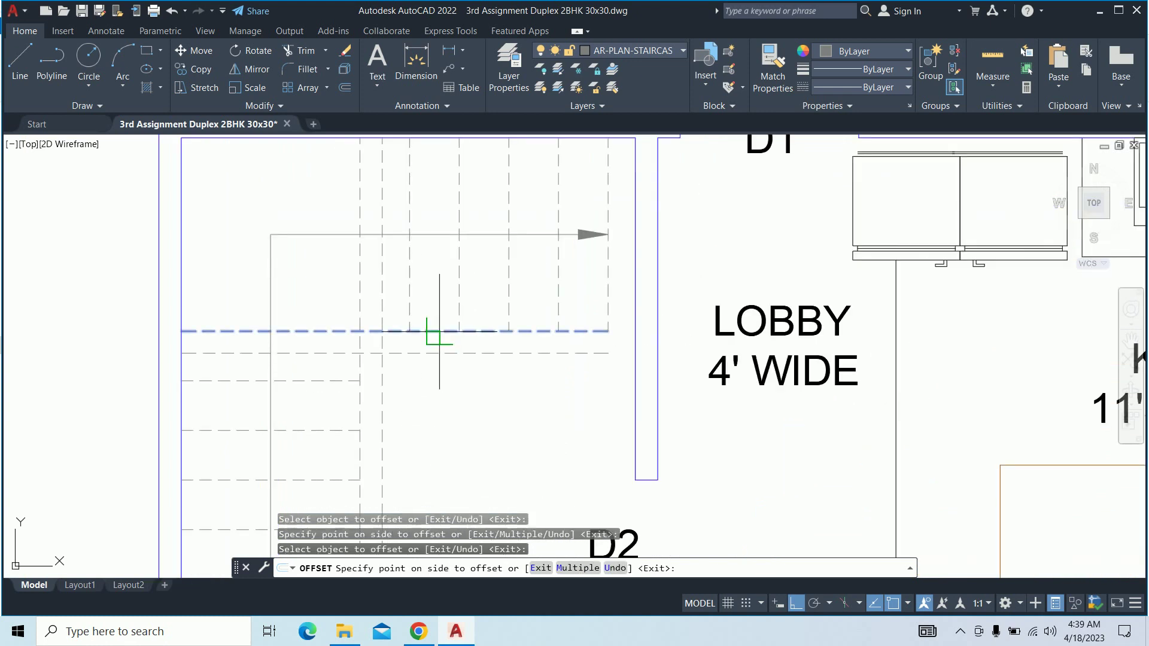
click(429, 367)
key(Escape)
scroll(389, 368, up, 3)
Try trimming a line across the dashed grid, then cancel
text(tr)
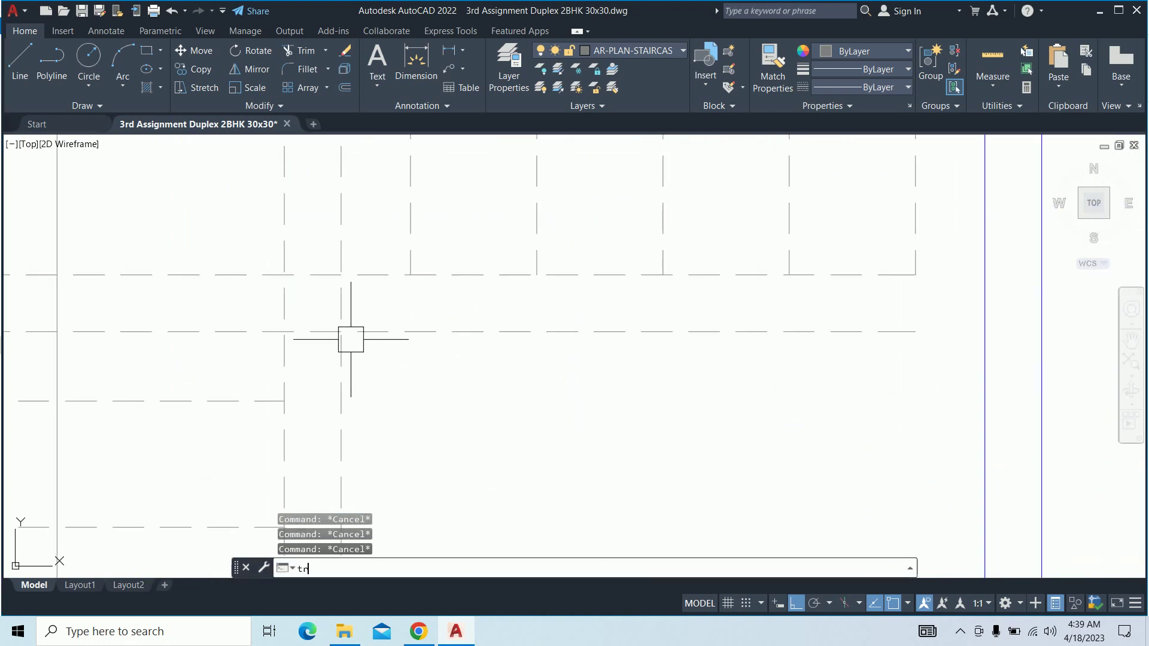
key(Return)
scroll(335, 299, up, 1)
scroll(353, 257, up, 2)
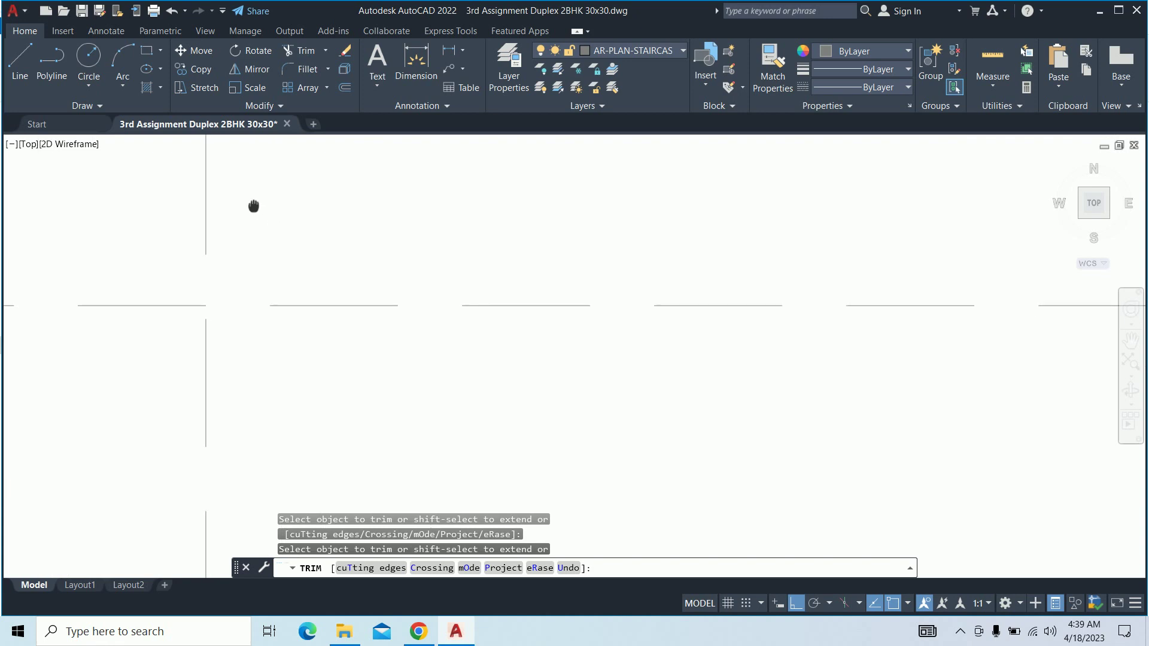
scroll(227, 204, up, 1)
middle_drag(144, 228, 223, 226)
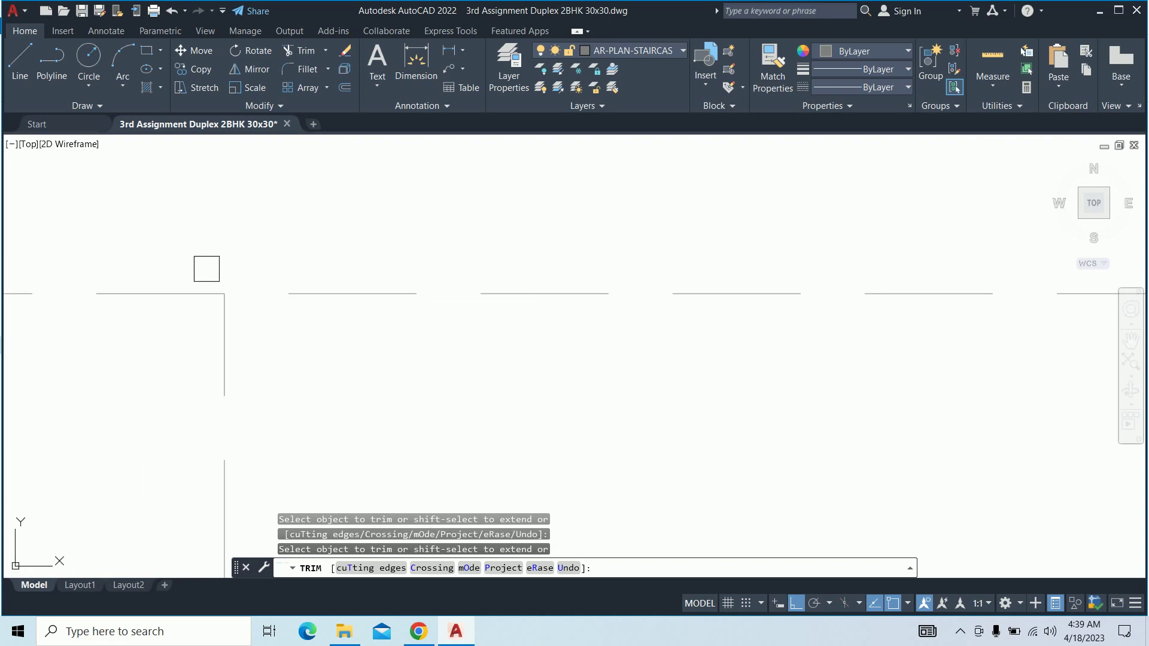
click(206, 269)
scroll(115, 341, down, 2)
scroll(172, 320, up, 1)
key(Escape)
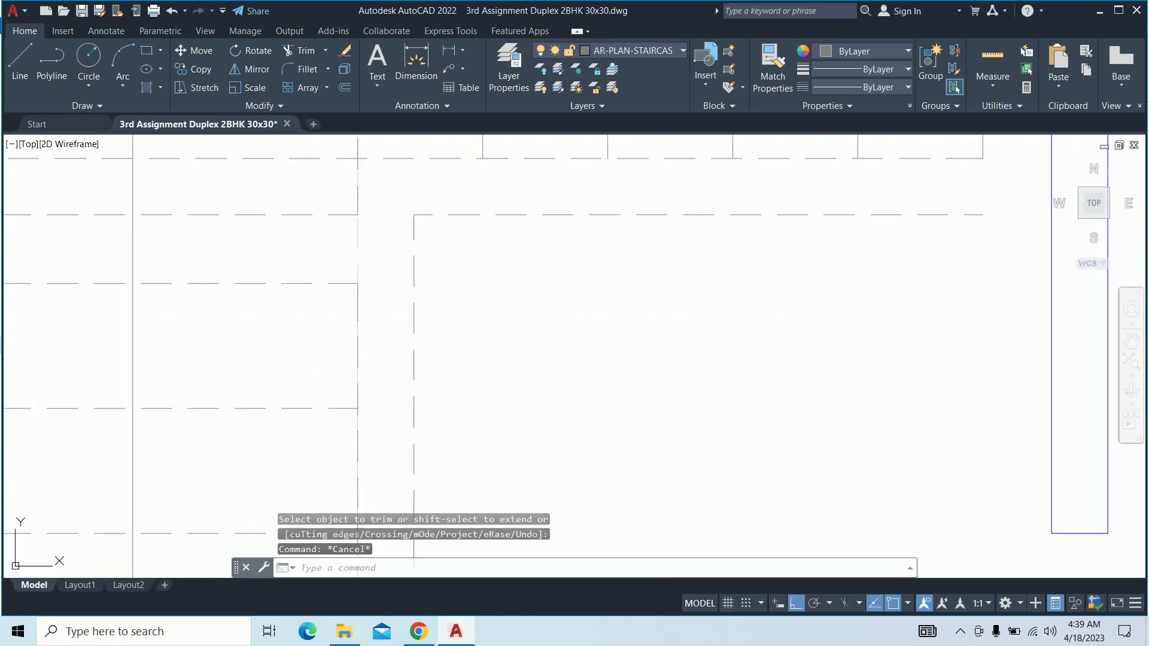
Delete the stray dashed line
click(297, 214)
scroll(323, 225, down, 1)
scroll(323, 226, down, 2)
key(Delete)
scroll(323, 226, up, 2)
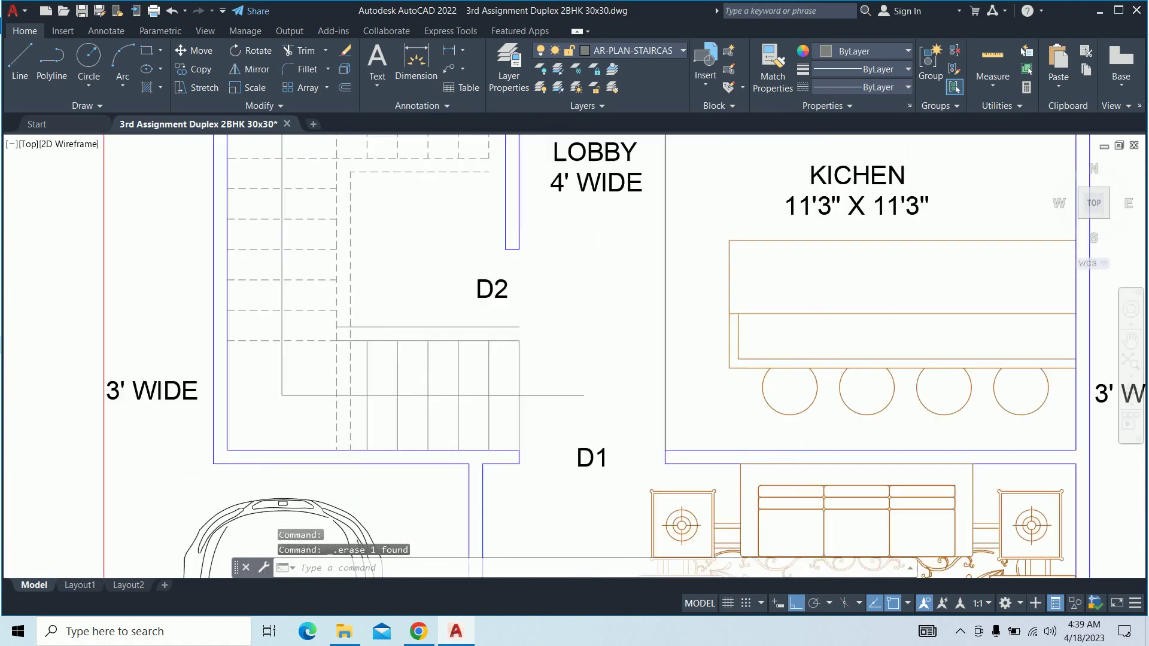
scroll(334, 339, up, 3)
scroll(344, 326, up, 1)
Window-select and delete the short stray stair line
text(tr)
key(Return)
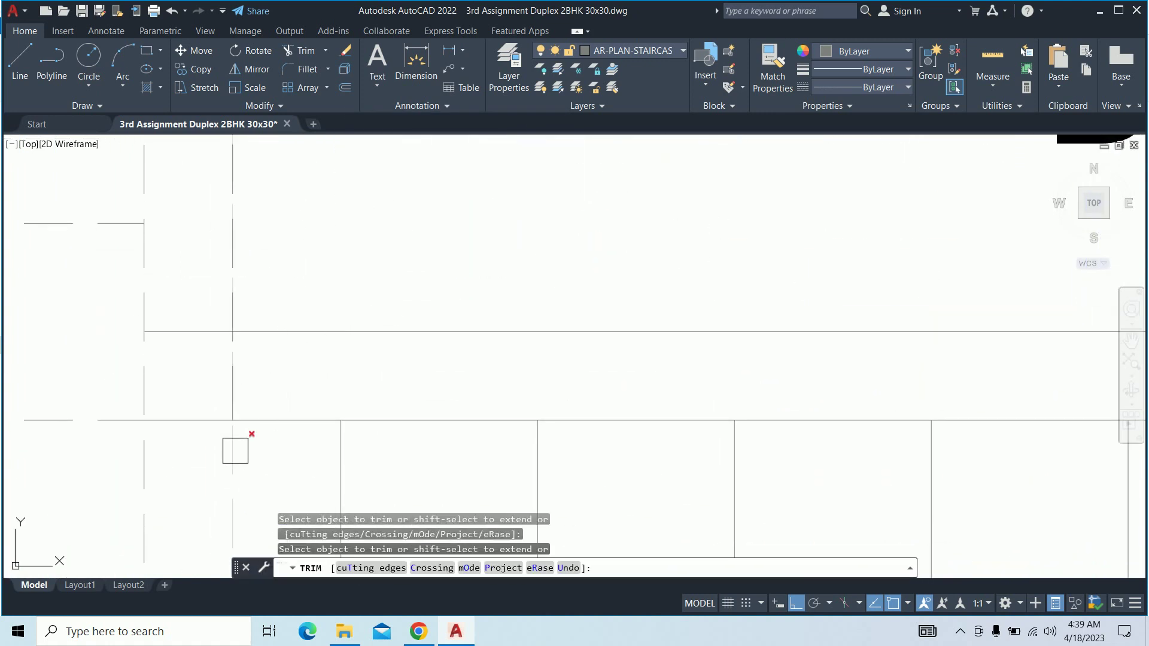
scroll(203, 334, down, 2)
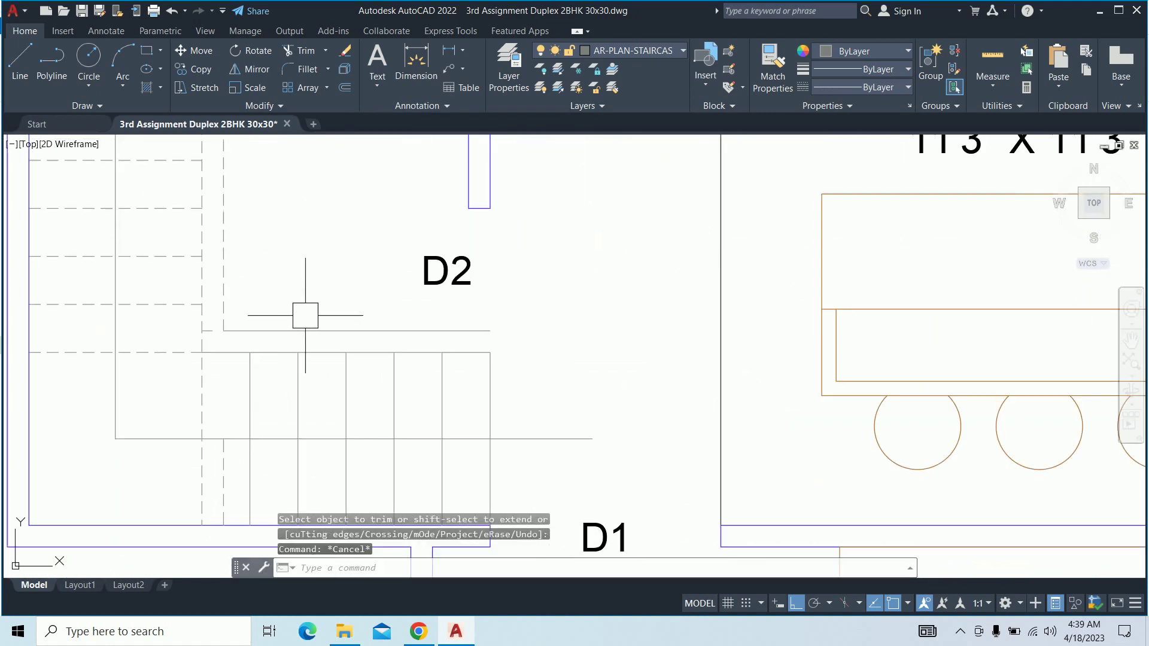
scroll(305, 313, up, 2)
key(Escape)
key(Escape)
scroll(164, 295, up, 1)
click(164, 295)
click(290, 350)
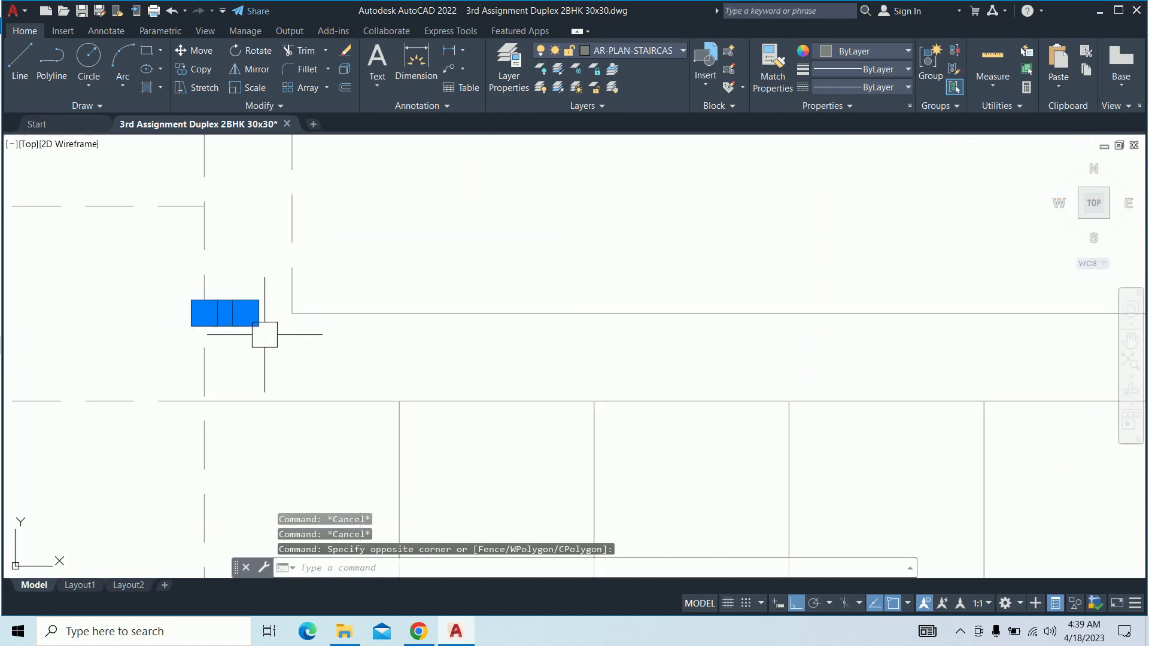
key(Delete)
scroll(272, 332, down, 2)
Copy the wall line's properties onto the stair lines
text(a)
key(Return)
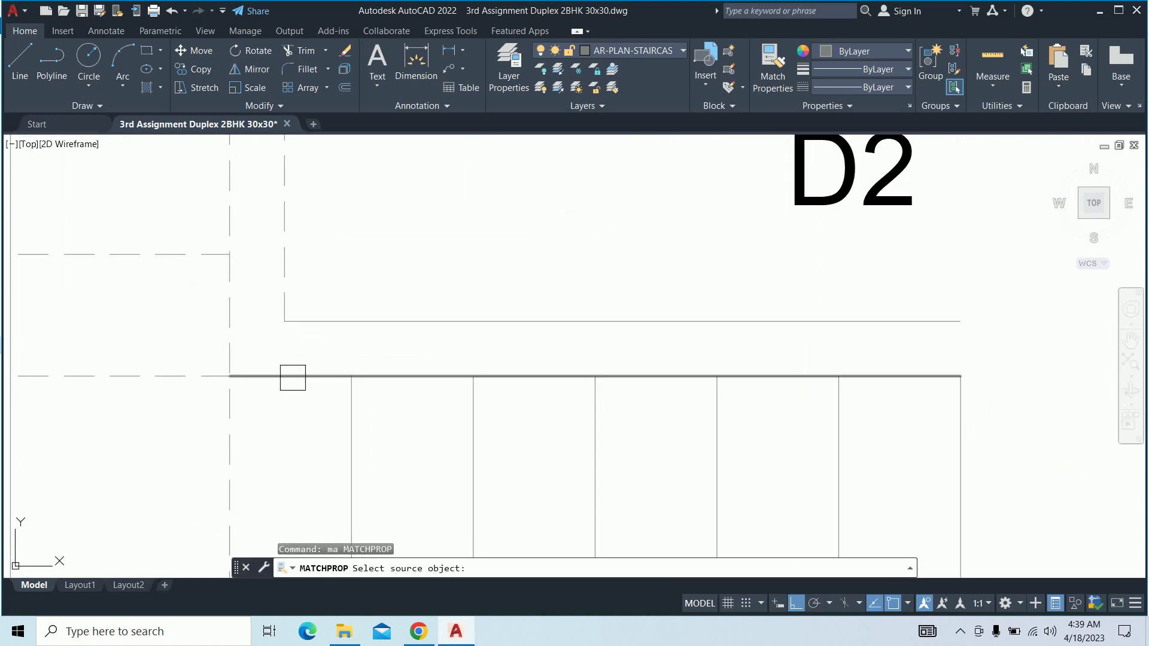
scroll(309, 327, down, 2)
scroll(334, 321, down, 1)
click(493, 231)
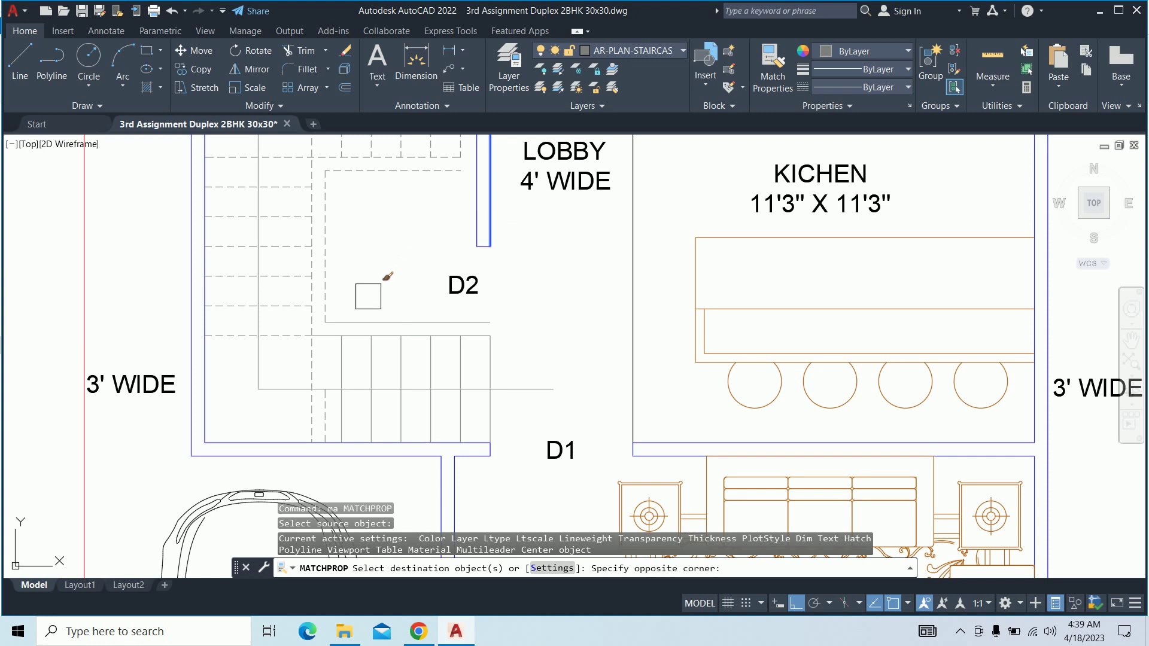
click(322, 330)
scroll(323, 331, up, 4)
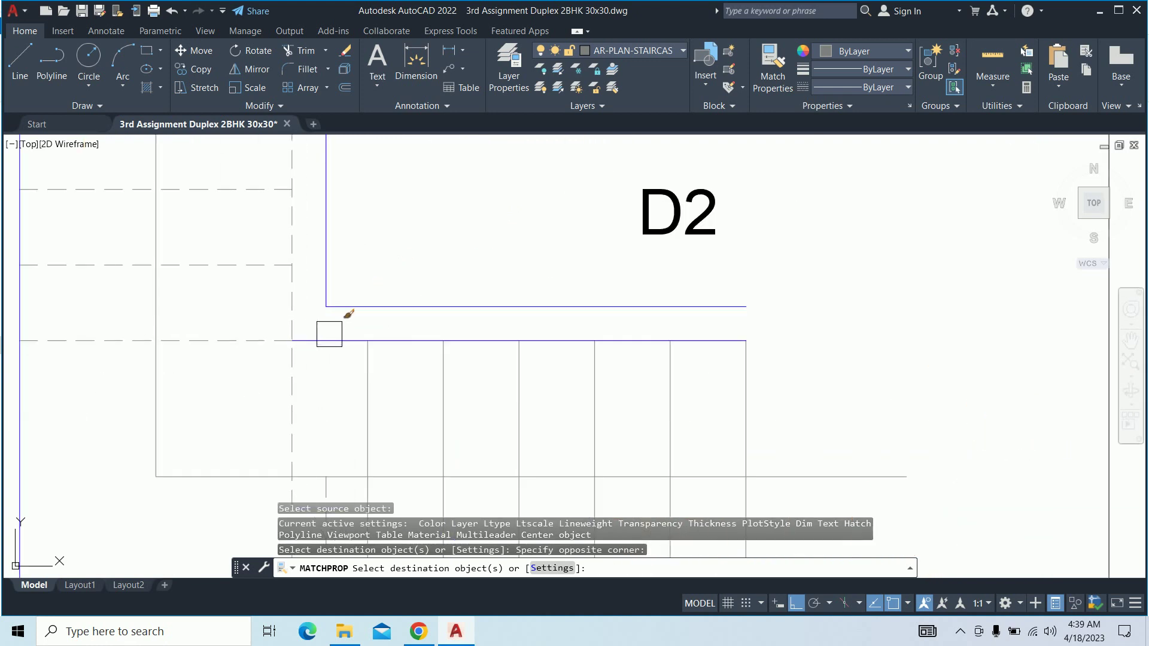
Apply the wall properties to another stair edge
scroll(358, 299, down, 4)
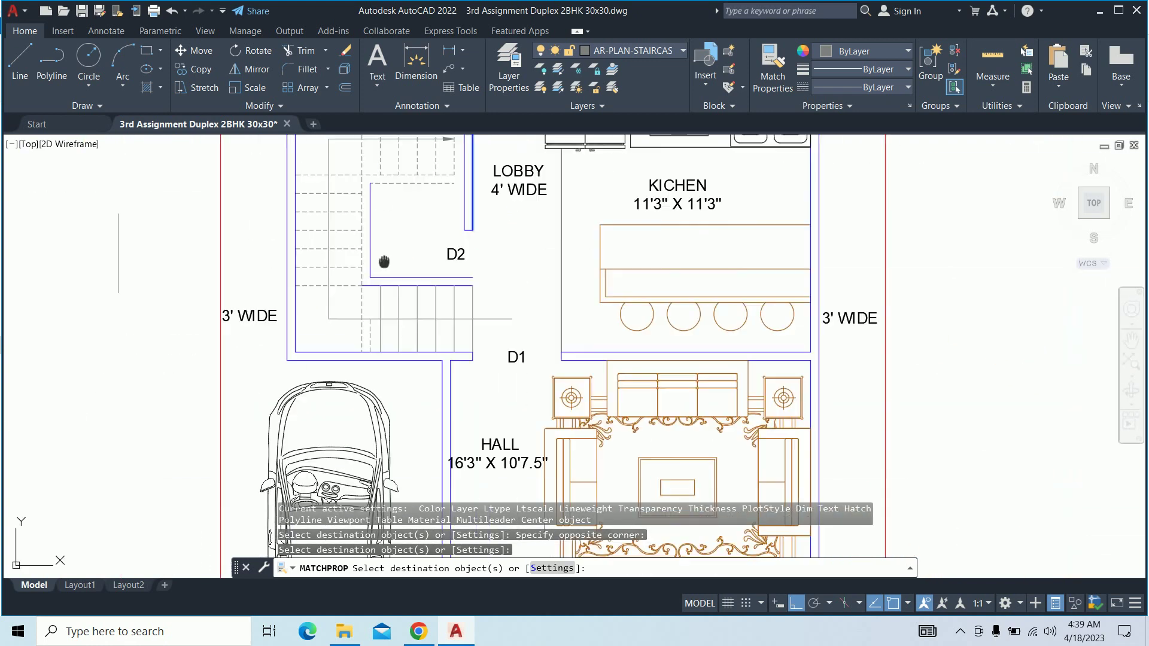
scroll(389, 344, up, 1)
scroll(390, 342, up, 3)
click(392, 345)
middle_drag(484, 361, 487, 333)
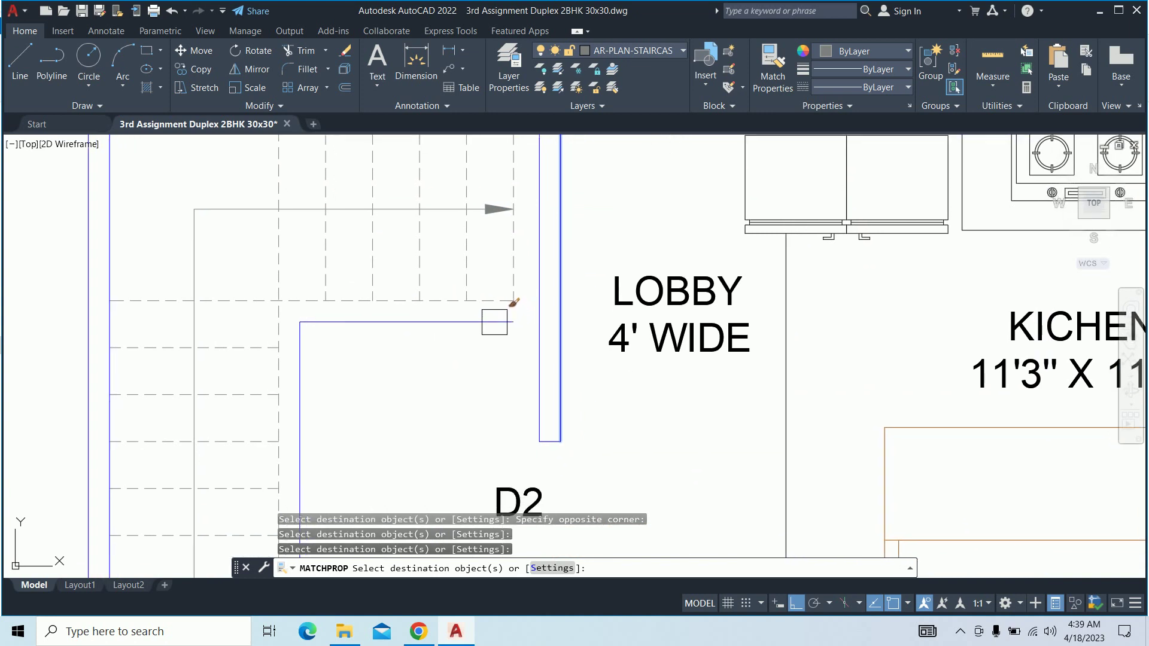
key(Escape)
key(Escape)
key(Escape)
scroll(495, 328, down, 2)
scroll(487, 359, up, 4)
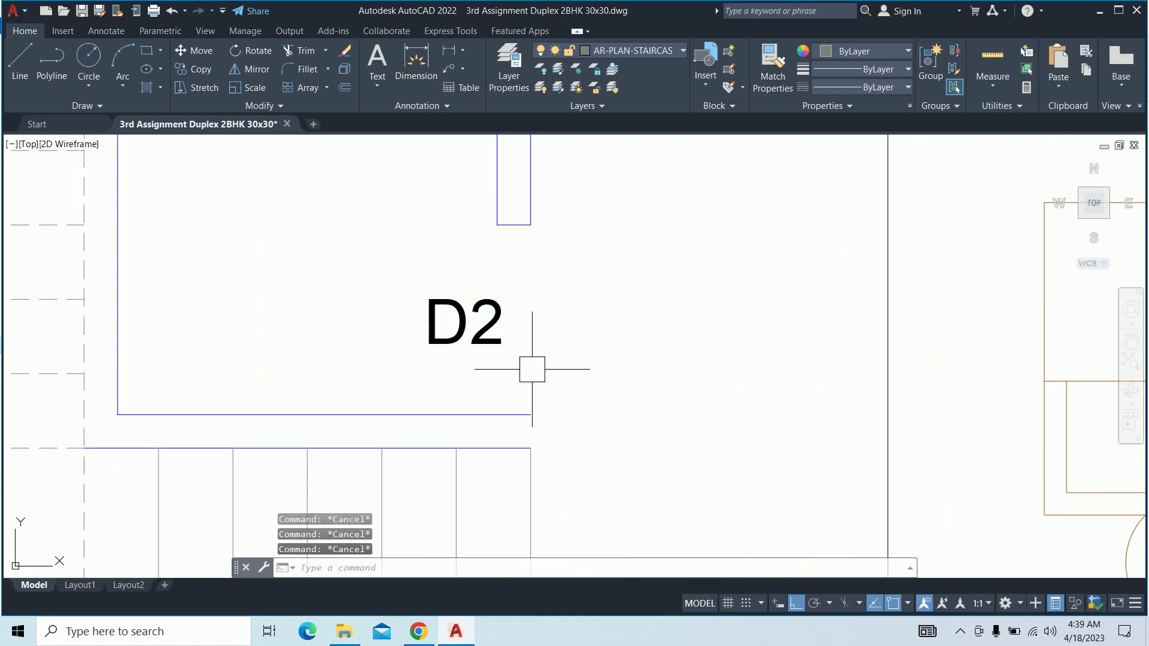
Draw a short vertical line up from the wall endpoint
text(l)
key(Return)
click(530, 447)
click(530, 414)
key(Escape)
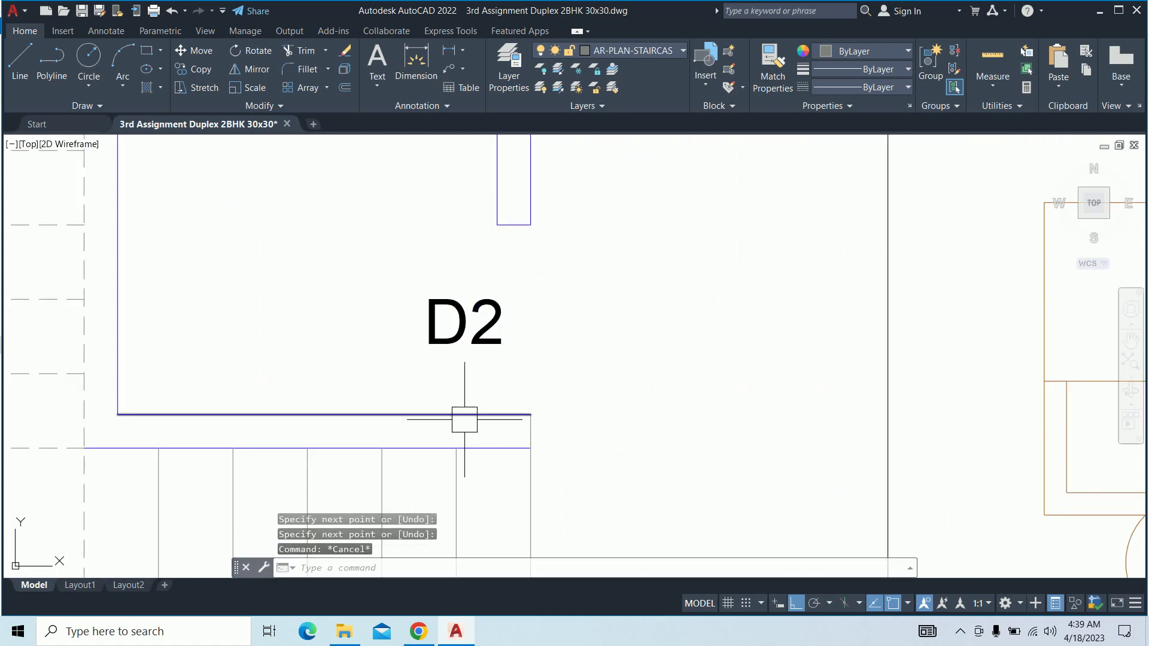
middle_drag(465, 418, 646, 416)
Select the dashed line below, then abandon a trim
click(249, 487)
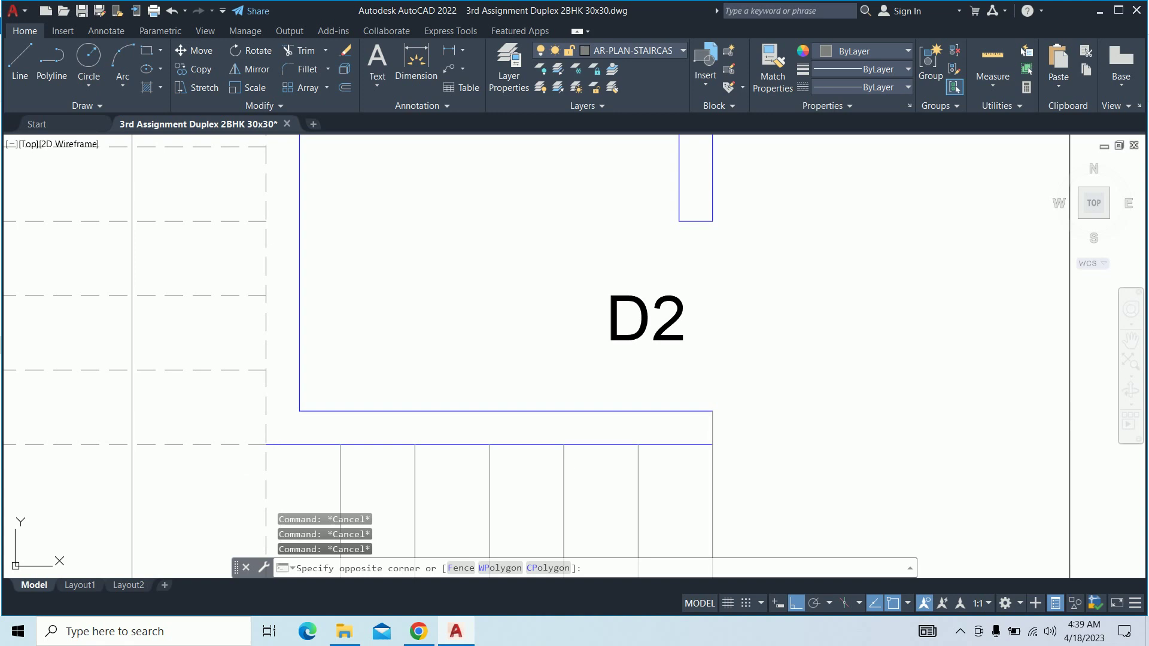
click(266, 480)
key(Escape)
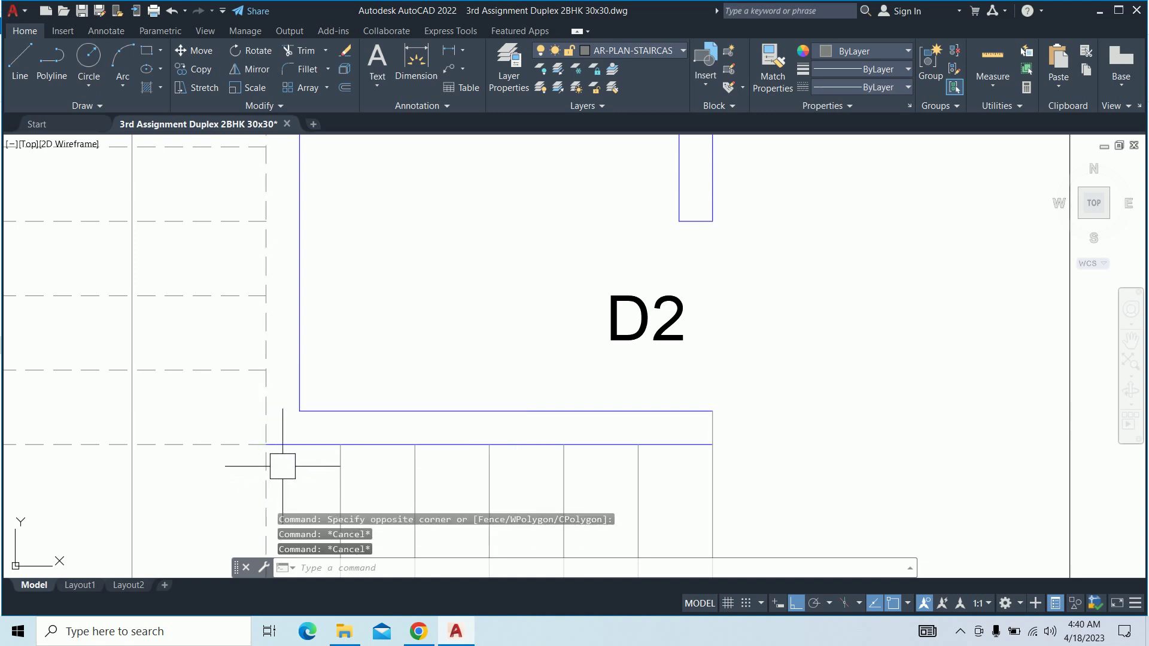
text(tr)
key(Return)
key(Escape)
key(Escape)
key(Escape)
middle_drag(272, 473, 407, 338)
key(Escape)
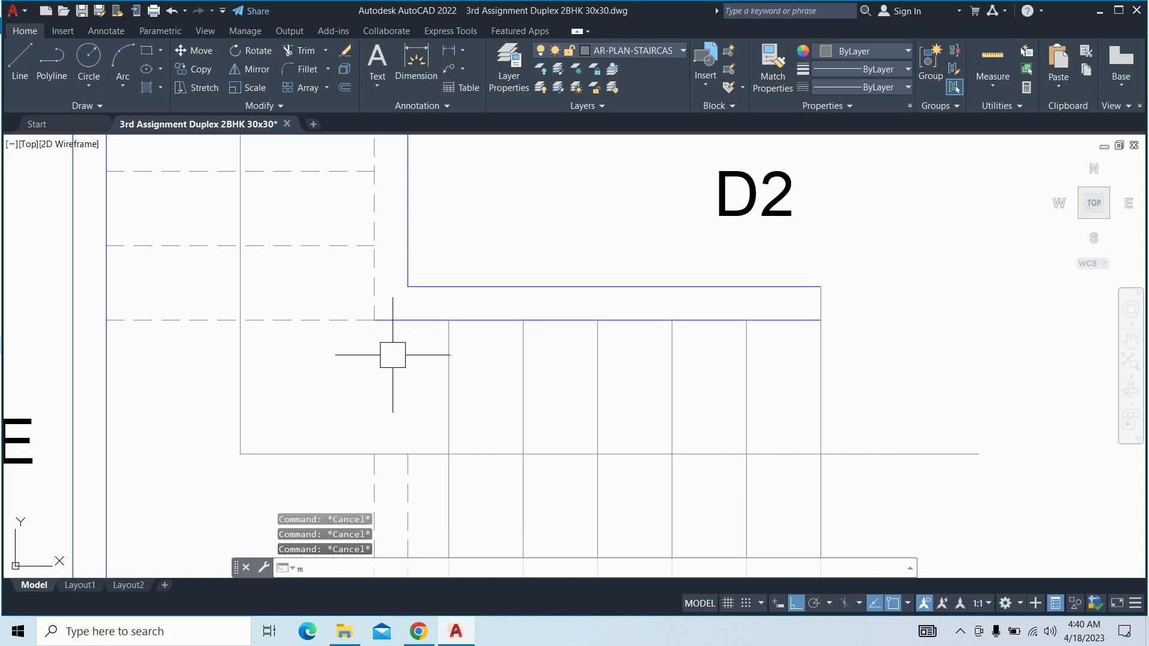
Pick the purple wall line as a match-properties source, then stop
text(a)
key(Return)
click(397, 323)
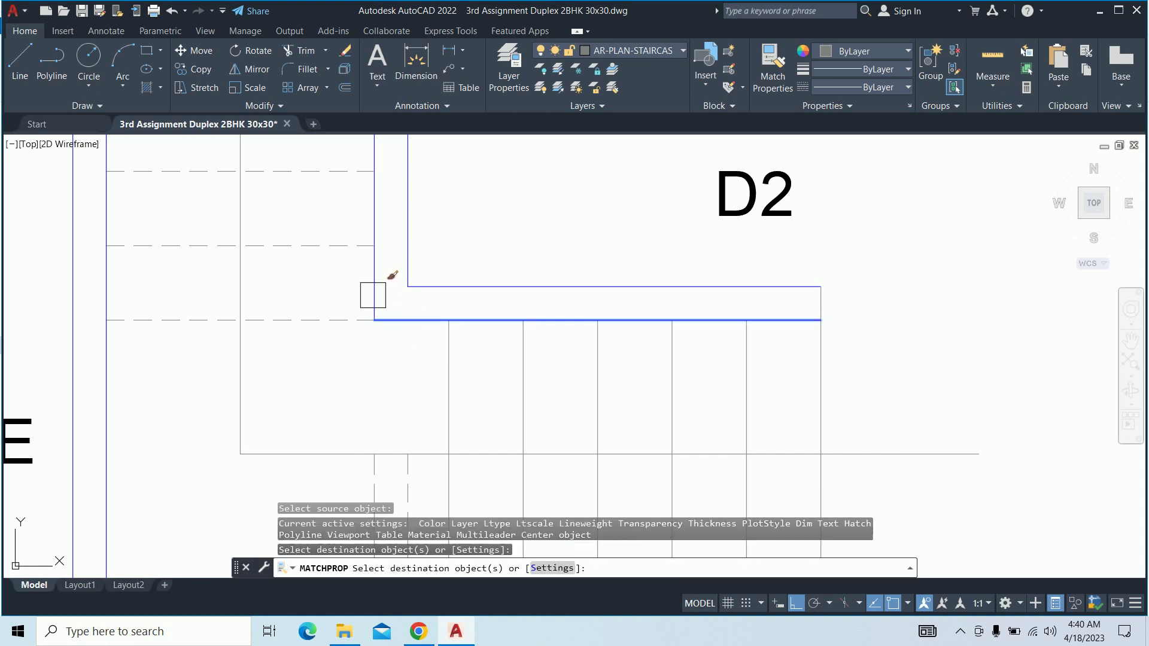
scroll(372, 295, down, 2)
scroll(355, 369, down, 2)
scroll(361, 273, up, 4)
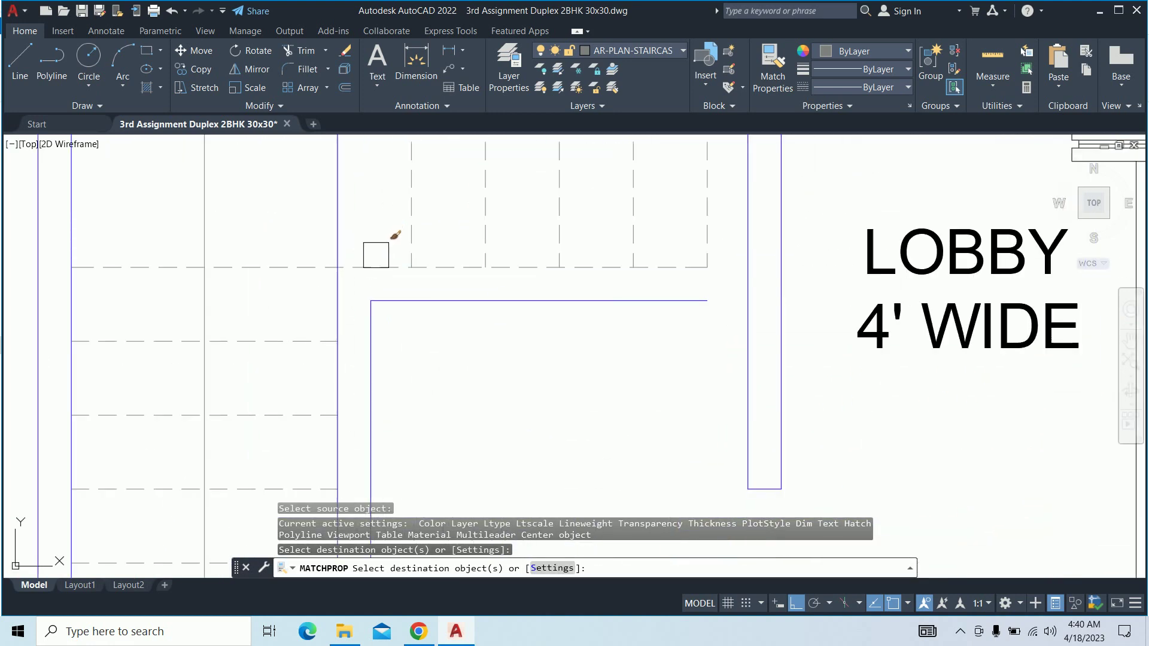
key(Escape)
key(Escape)
scroll(379, 263, down, 2)
scroll(389, 278, down, 2)
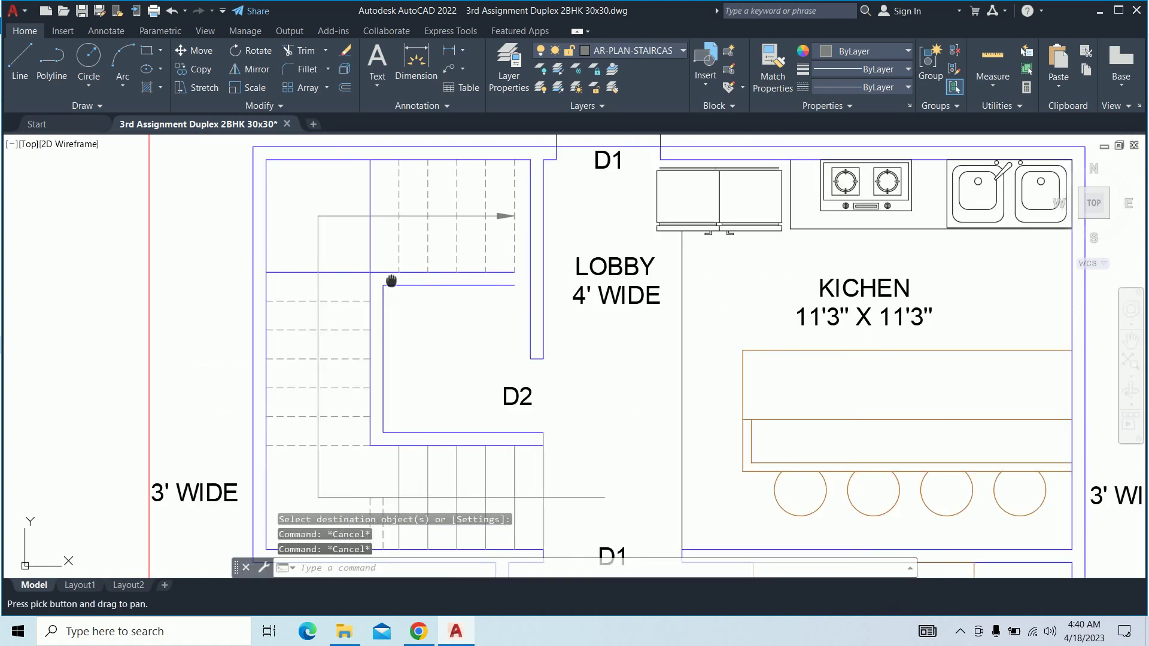
middle_drag(390, 280, 419, 281)
Try extending a stair line, then delete the dashed stair line
text(tr)
key(space)
scroll(413, 281, up, 3)
key(Escape)
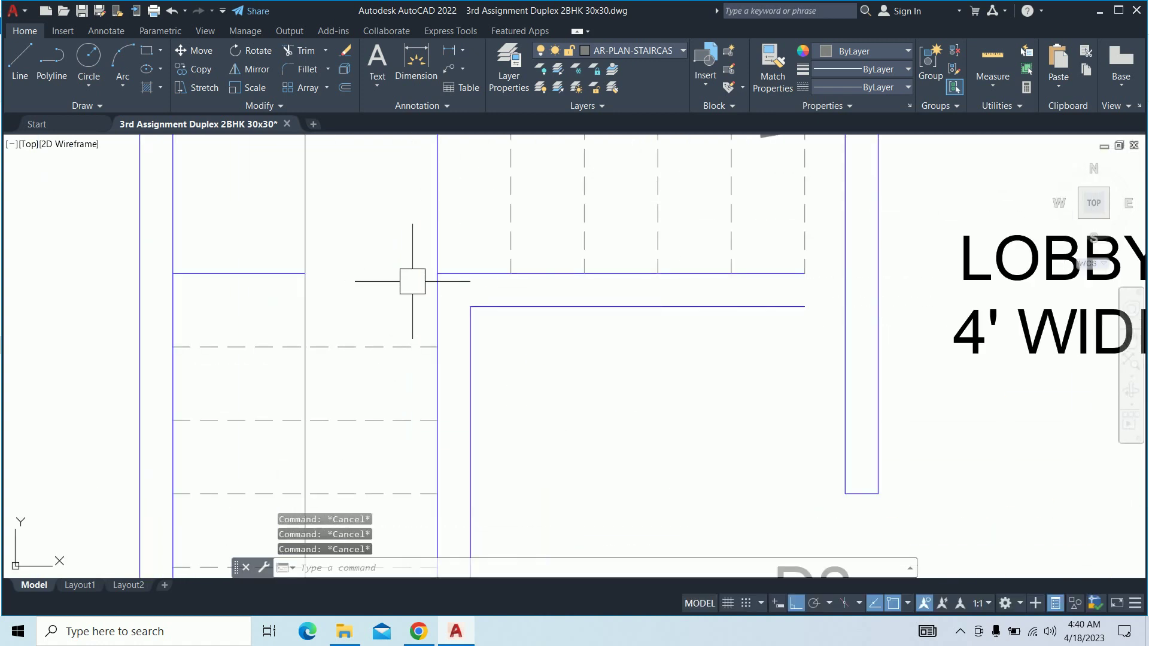
key(space)
click(279, 274)
scroll(362, 210, down, 4)
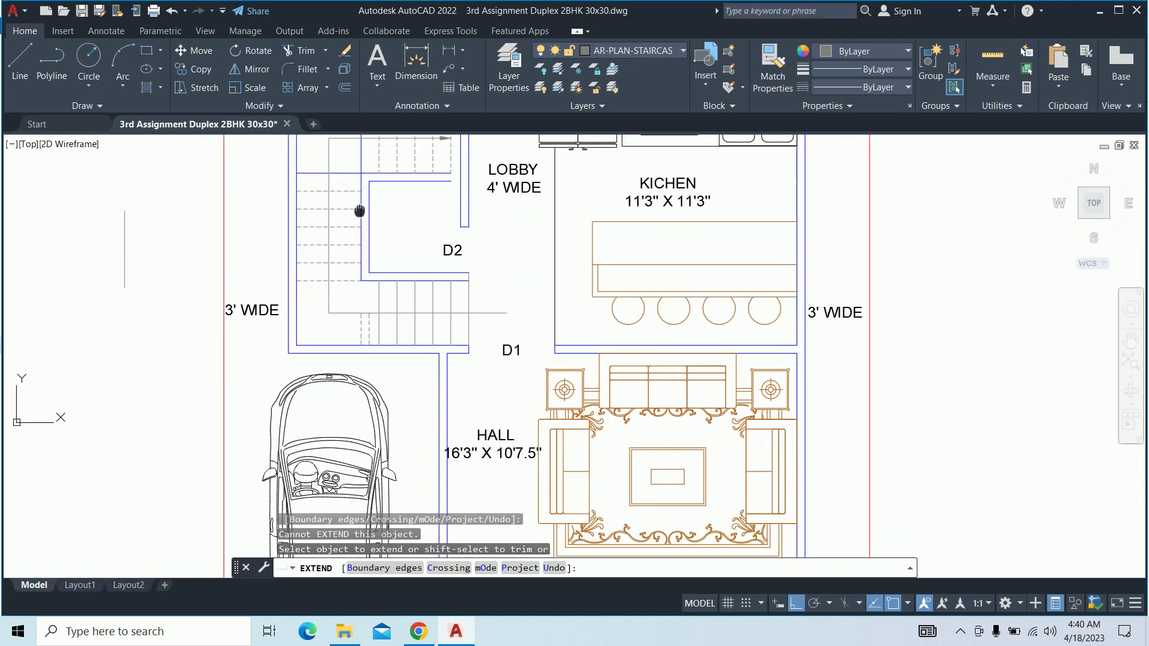
scroll(344, 288, up, 3)
key(Escape)
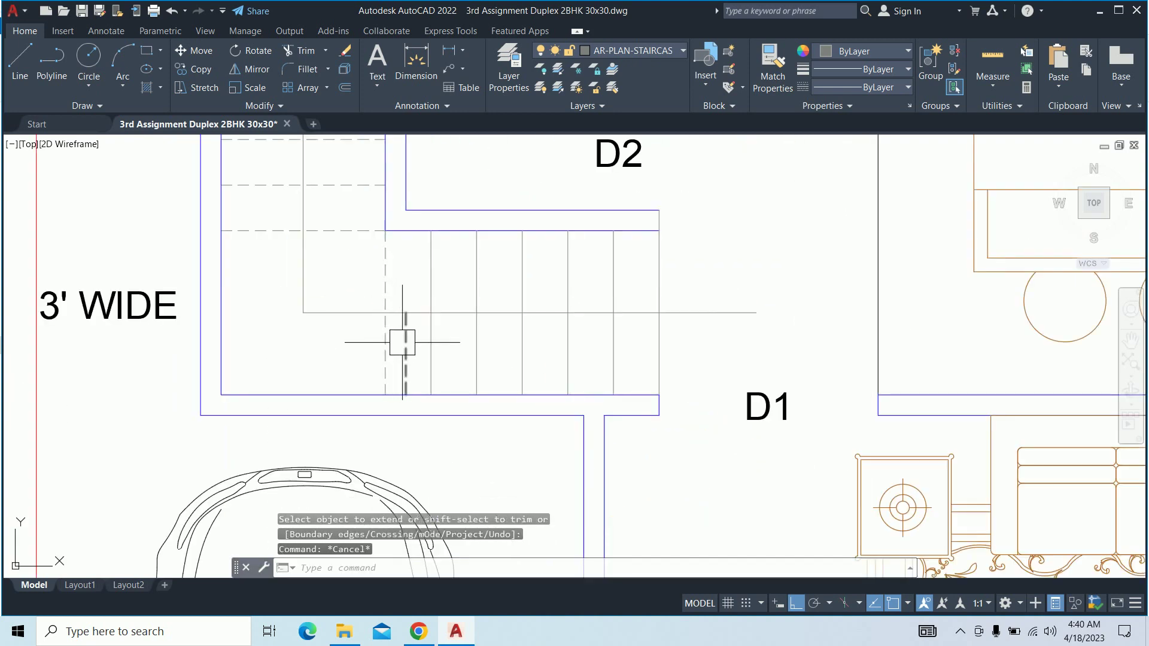
click(405, 344)
key(Delete)
middle_drag(421, 343, 436, 379)
Match the stair landing edges near D2 to the wall line
text(ma)
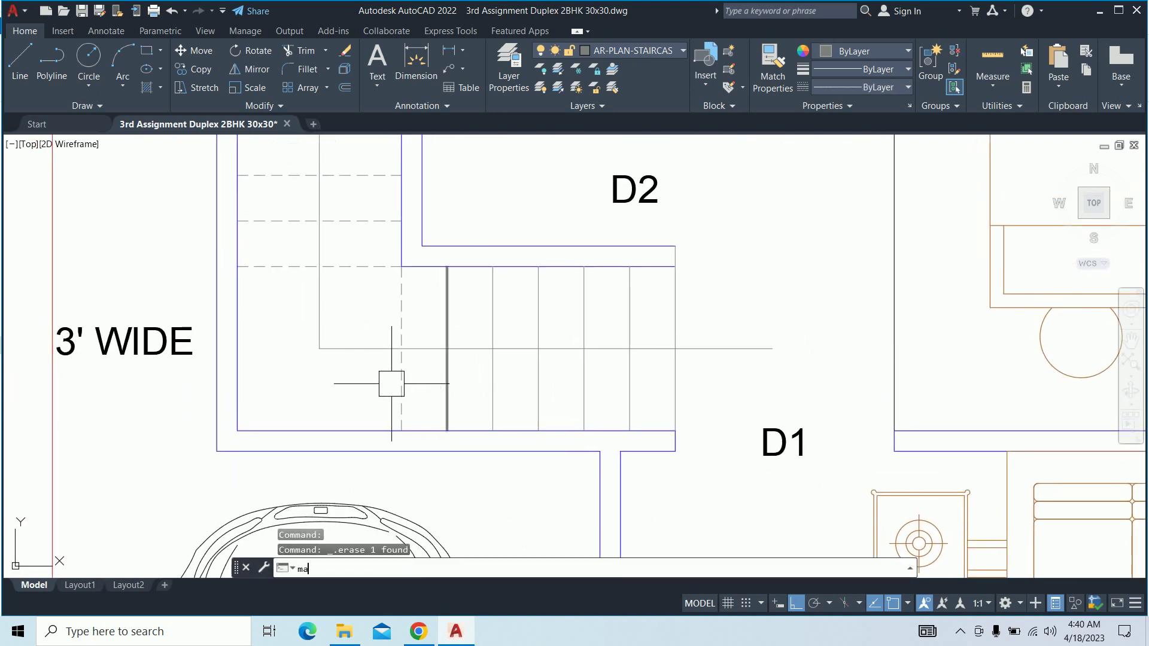
key(space)
click(393, 387)
scroll(401, 305, down, 4)
scroll(342, 277, up, 4)
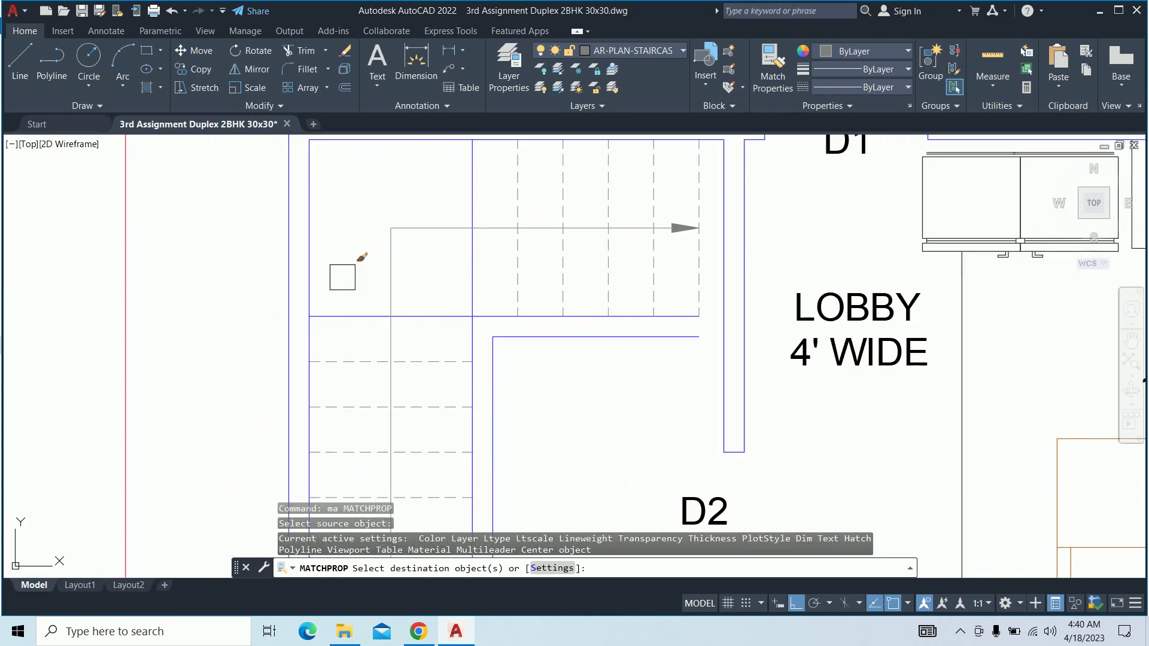
key(Return)
key(space)
scroll(345, 315, down, 4)
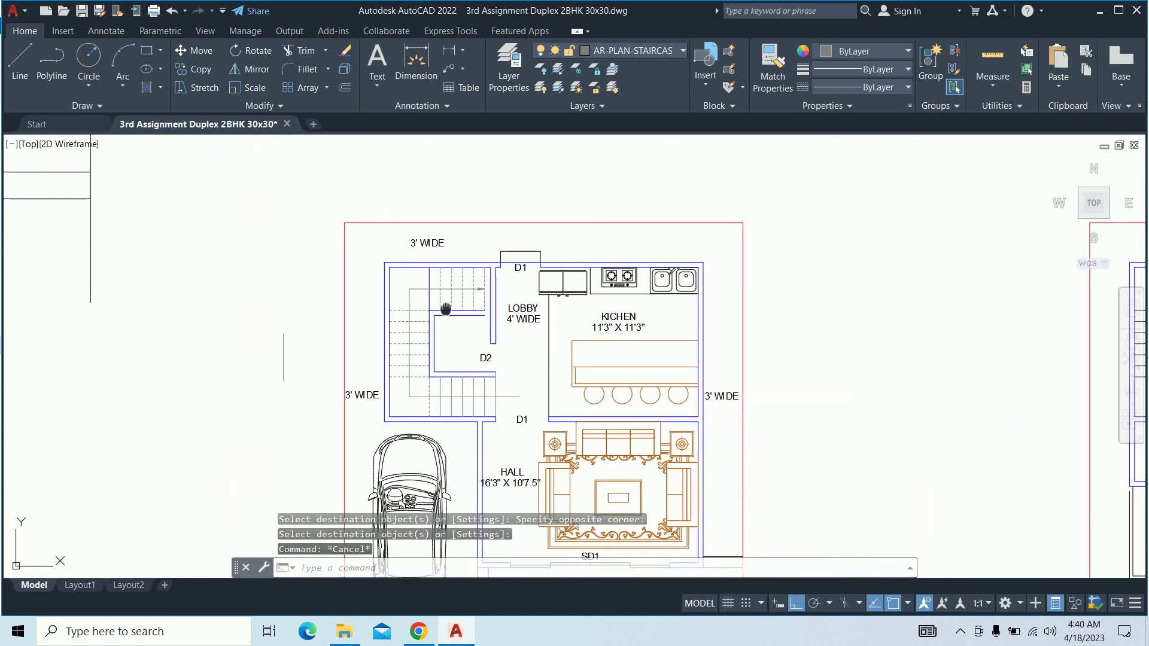
scroll(424, 307, up, 3)
key(Escape)
Try extending another stair line, then cancel
scroll(392, 313, up, 2)
scroll(415, 321, up, 3)
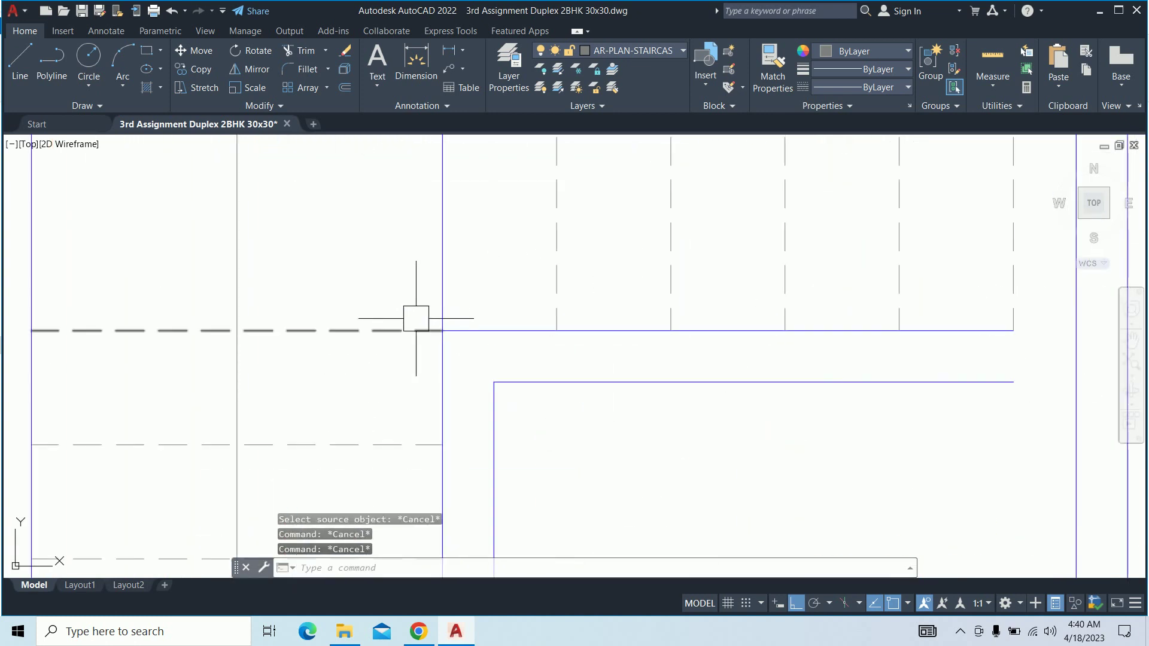
scroll(421, 318, down, 3)
scroll(428, 291, up, 1)
text(tr)
key(Escape)
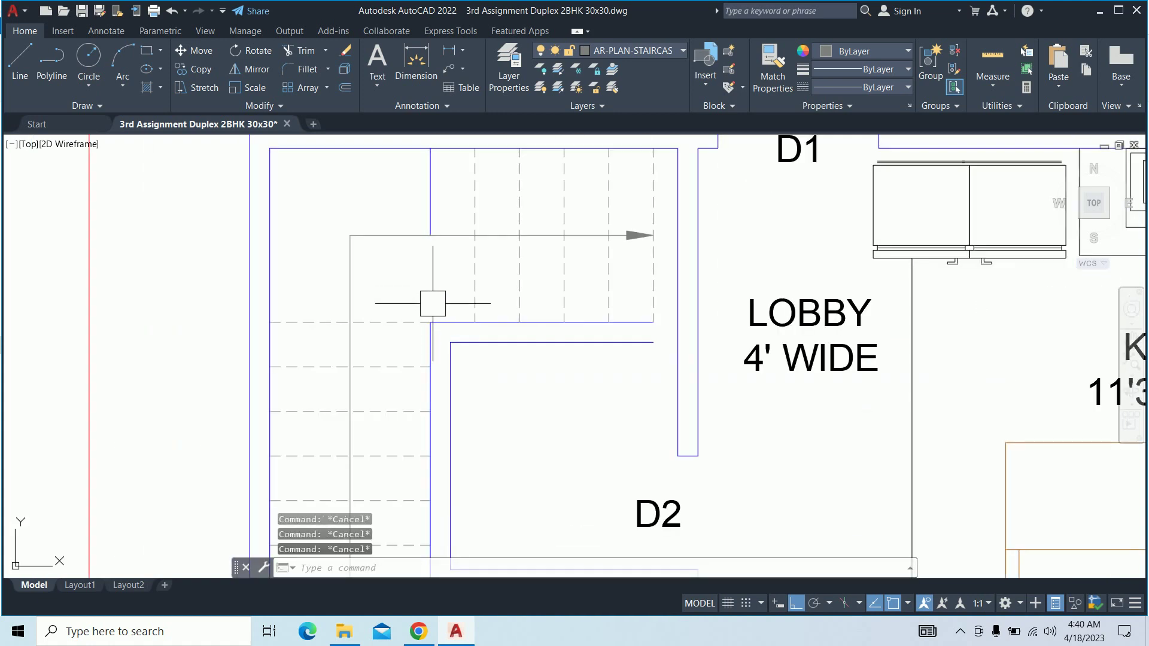
key(Return)
click(424, 225)
key(Escape)
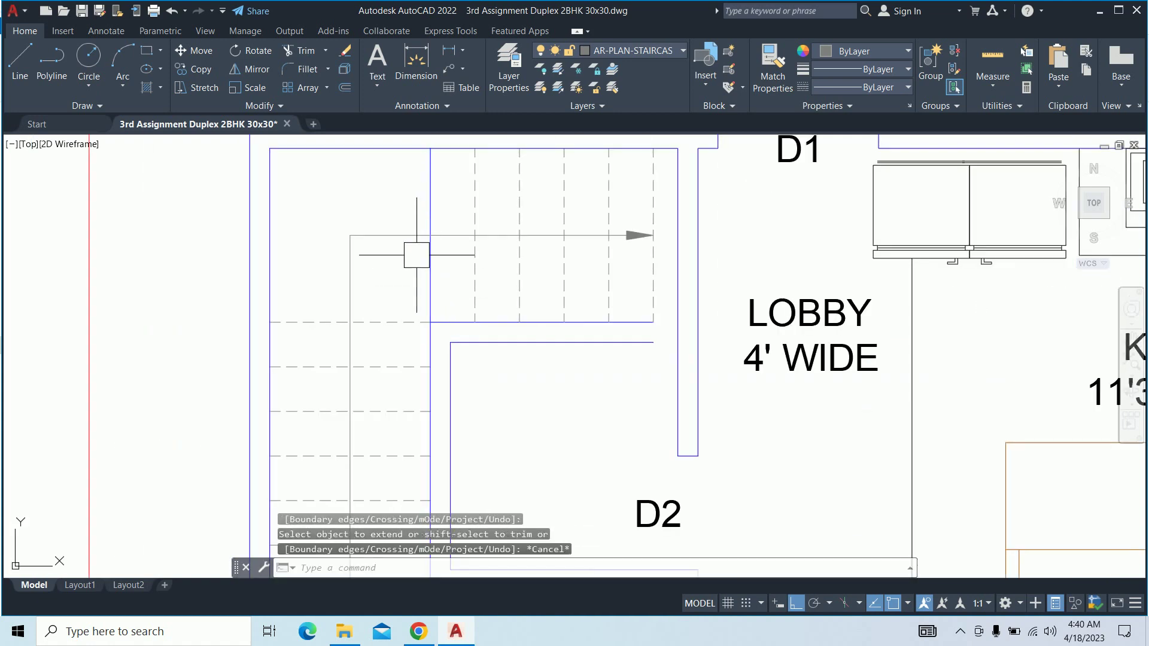
Start match properties again, then stop without changes
text(ma)
key(Return)
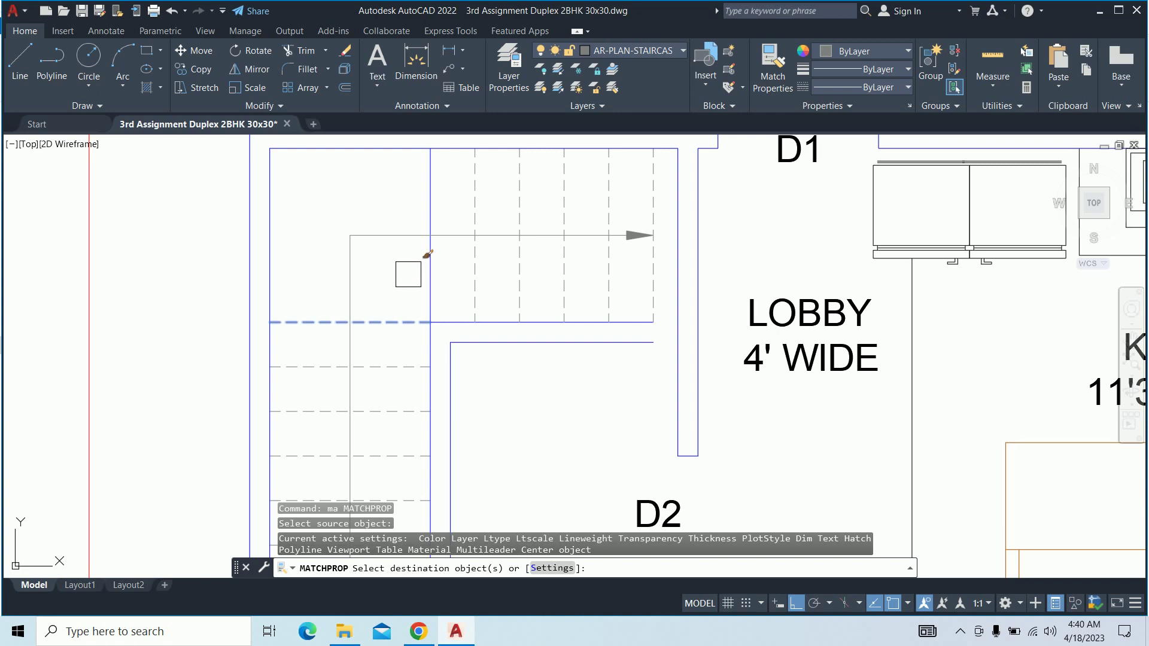
key(Escape)
key(Escape)
key(Escape)
scroll(442, 281, down, 3)
scroll(467, 287, down, 3)
scroll(484, 295, up, 8)
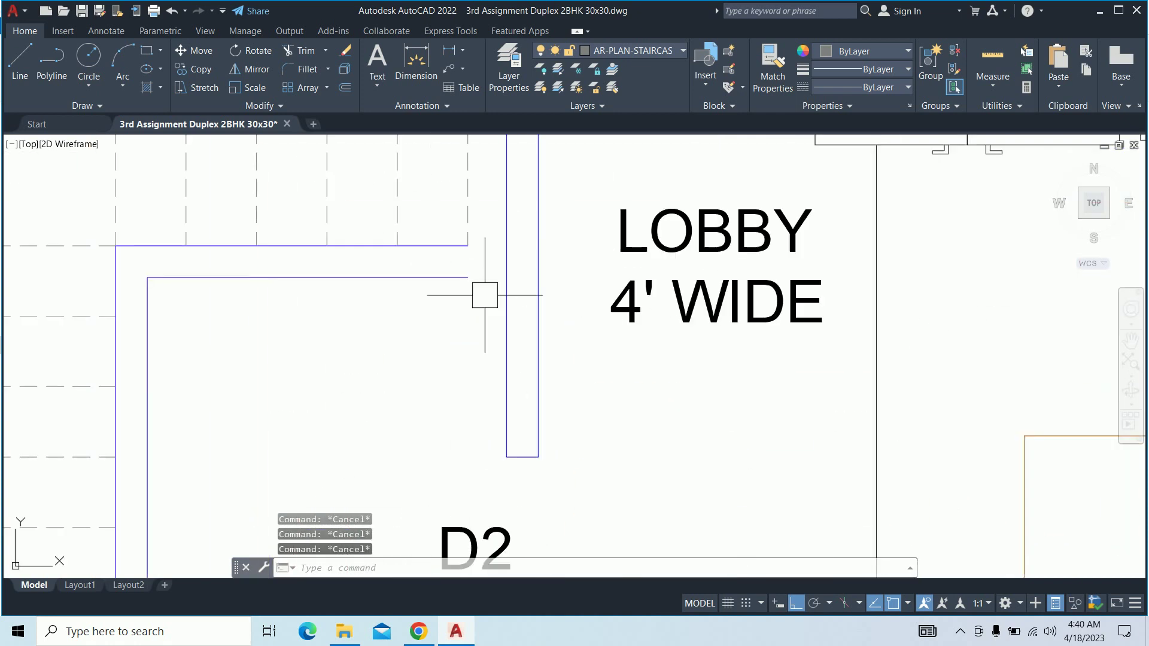
Start a line at the stair wall end and match the wall's properties onto it
text(l)
key(Return)
scroll(503, 282, up, 4)
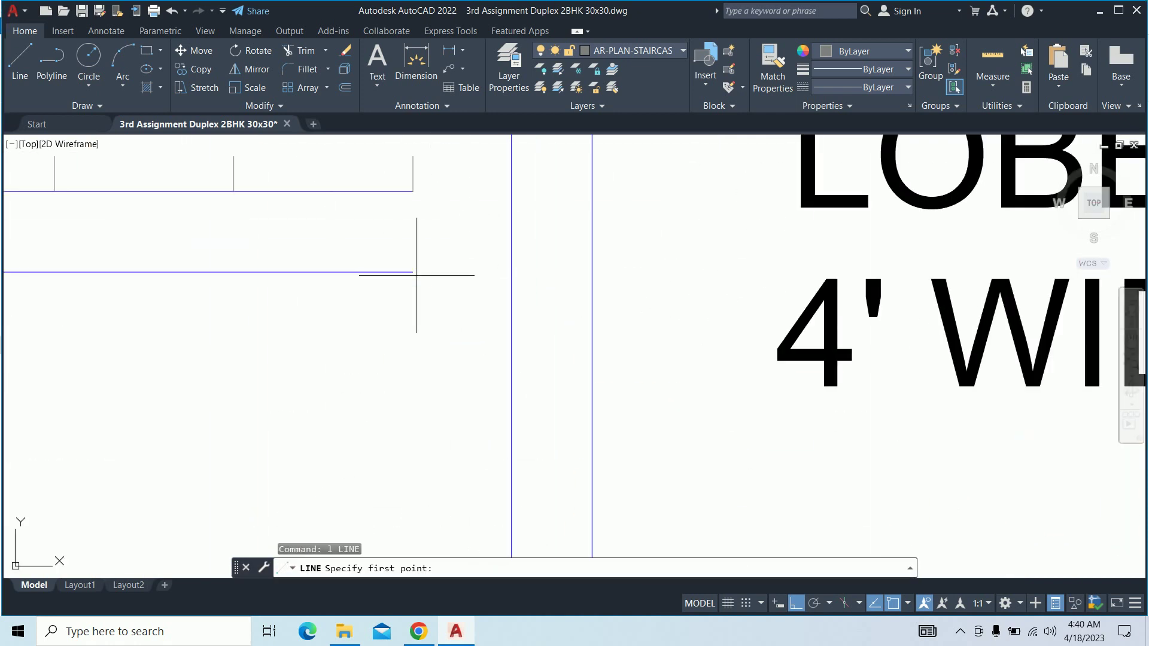
click(413, 272)
key(Escape)
key(Escape)
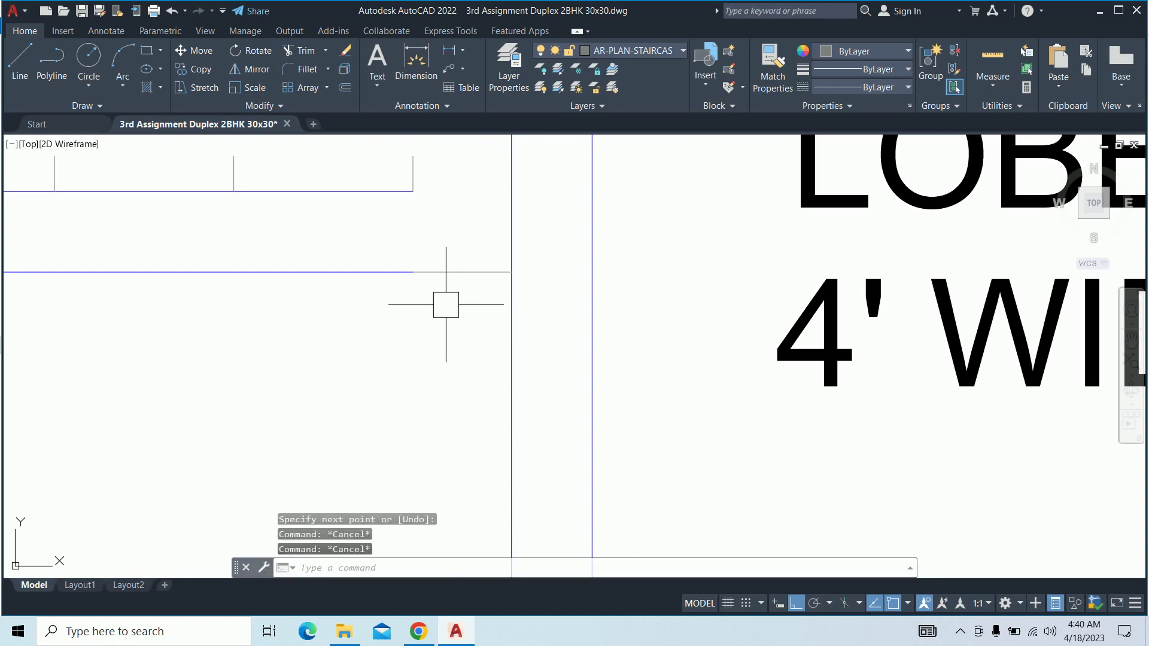
text(ma)
key(Return)
click(367, 264)
click(434, 263)
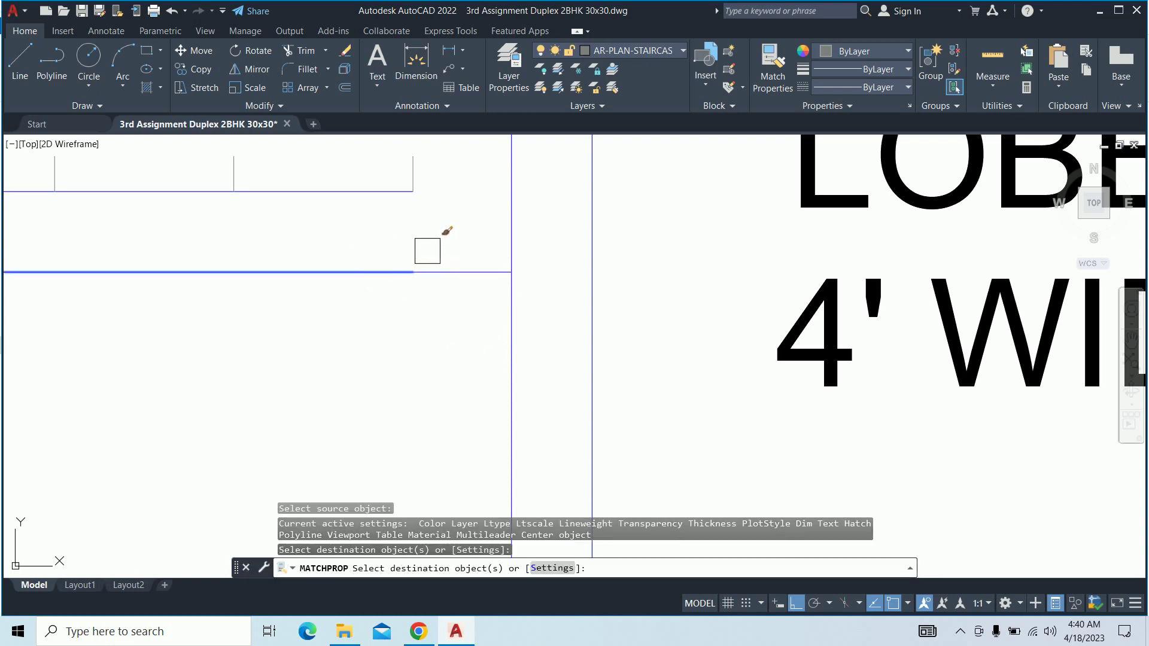
key(Escape)
Try extending and trimming at the stair corner, then undo the trim and property match
middle_drag(421, 215, 433, 285)
key(Escape)
key(Escape)
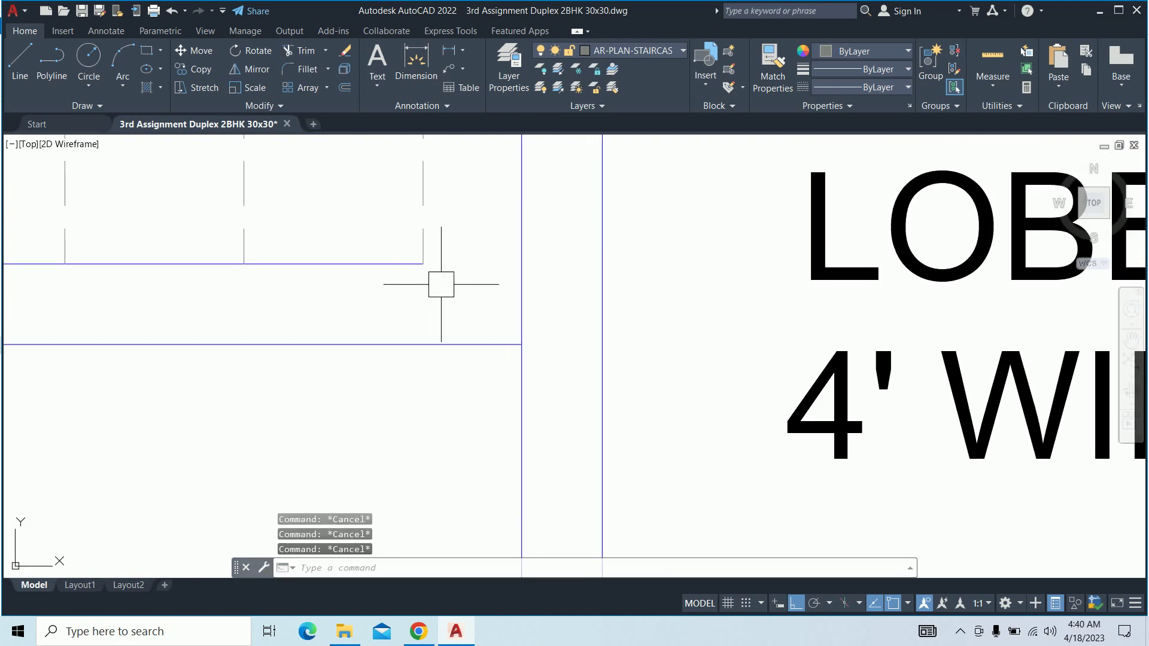
text(ex)
key(Return)
key(Escape)
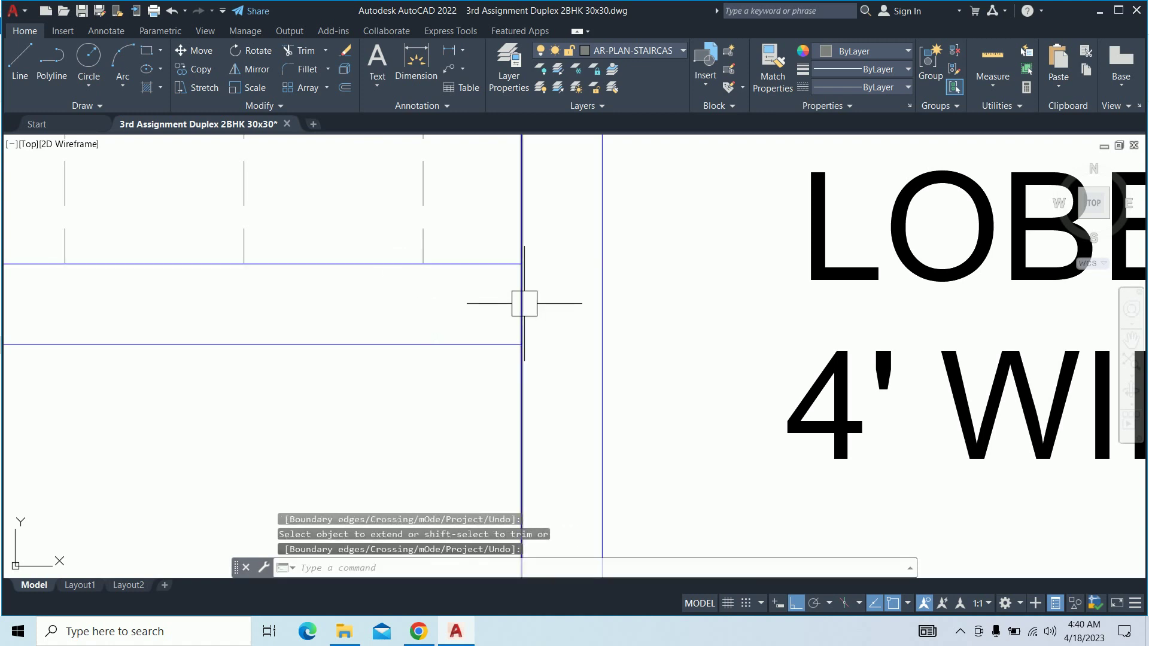
key(Escape)
key(Escape)
text(tr)
key(Return)
scroll(523, 302, down, 5)
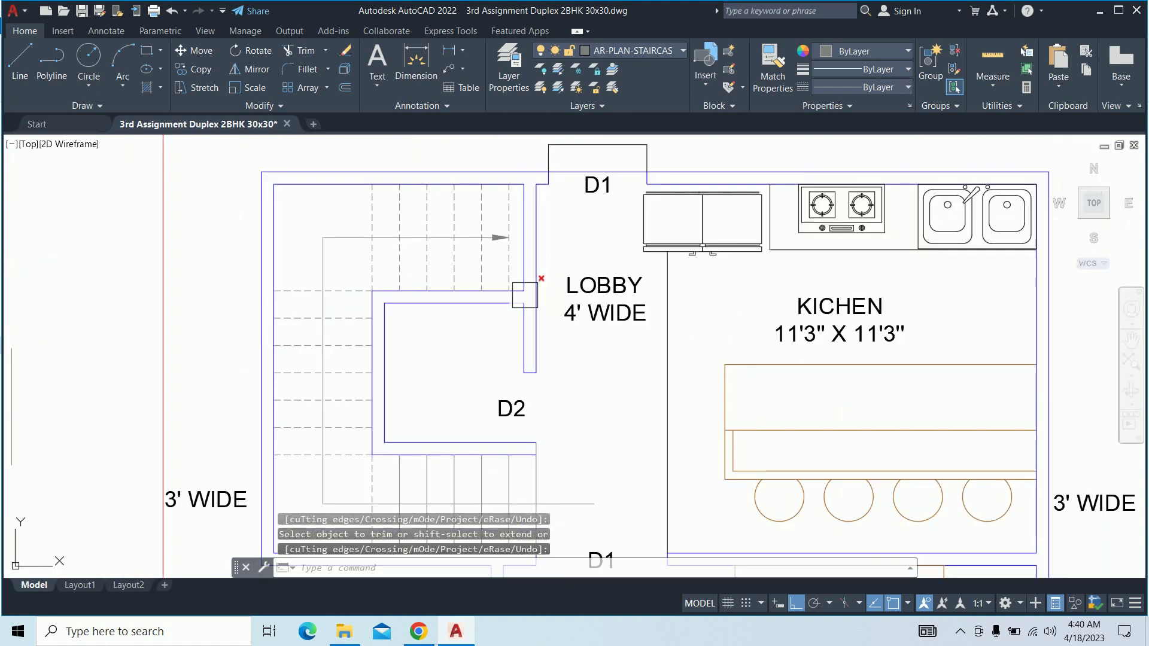
scroll(526, 303, down, 5)
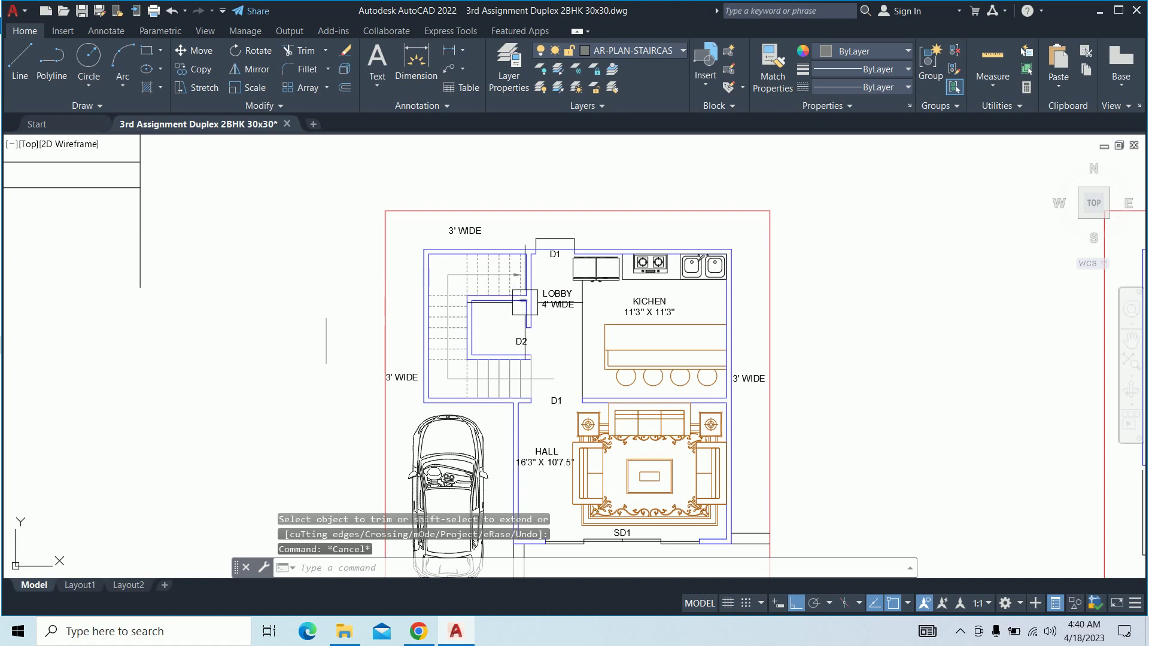
scroll(524, 302, up, 8)
scroll(521, 295, down, 3)
scroll(520, 295, up, 7)
key(ctrl+z)
key(ctrl+z)
key(ctrl+z)
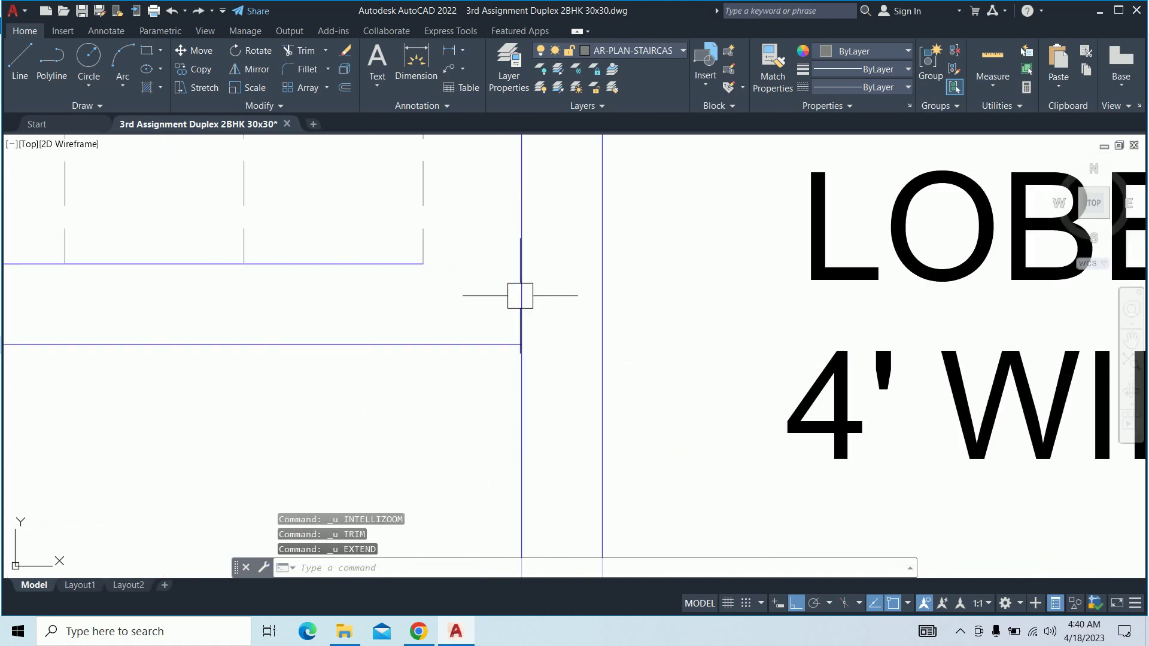
key(ctrl+z)
key(ctrl+z)
key(ctrl+z)
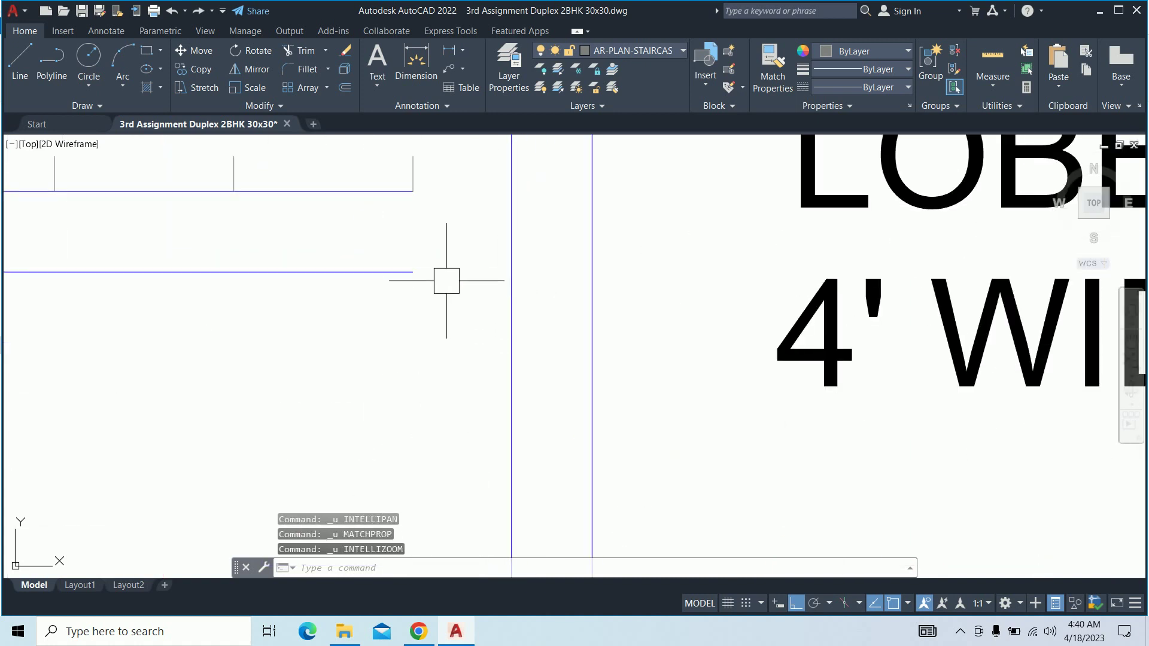
Close the stair wall end with a vertical line
mouse_move(447, 281)
middle_down()
mouse_move(522, 299)
mouse_move(594, 290)
middle_up()
text(l)
key(Return)
click(571, 290)
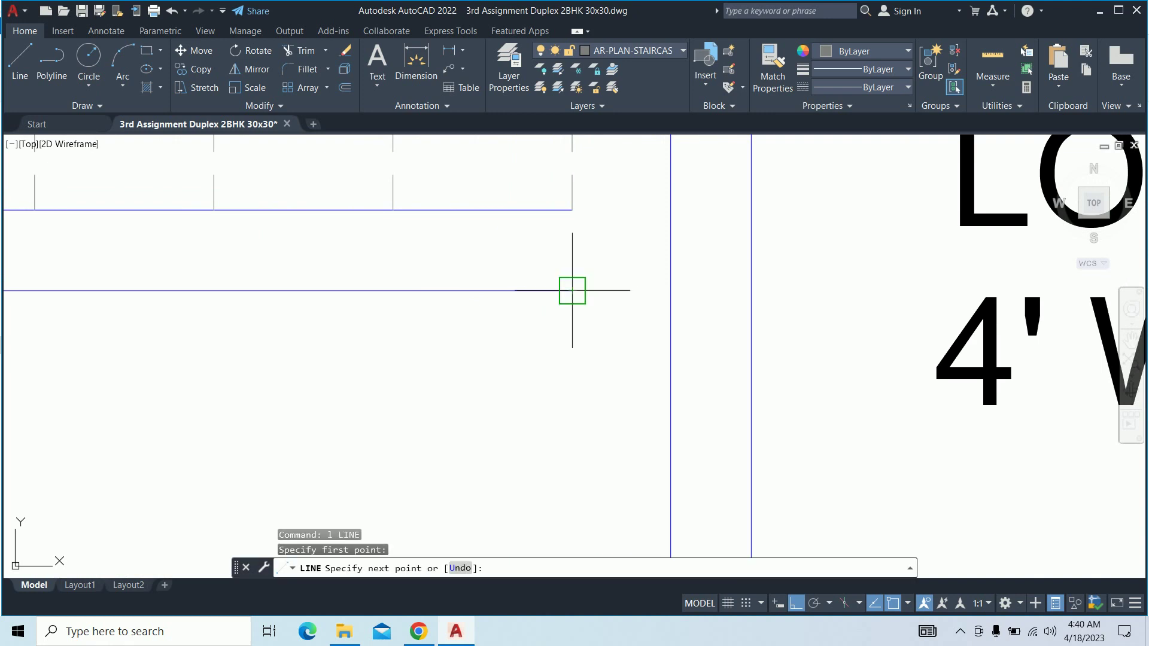
click(572, 209)
key(Escape)
key(Escape)
text(ma)
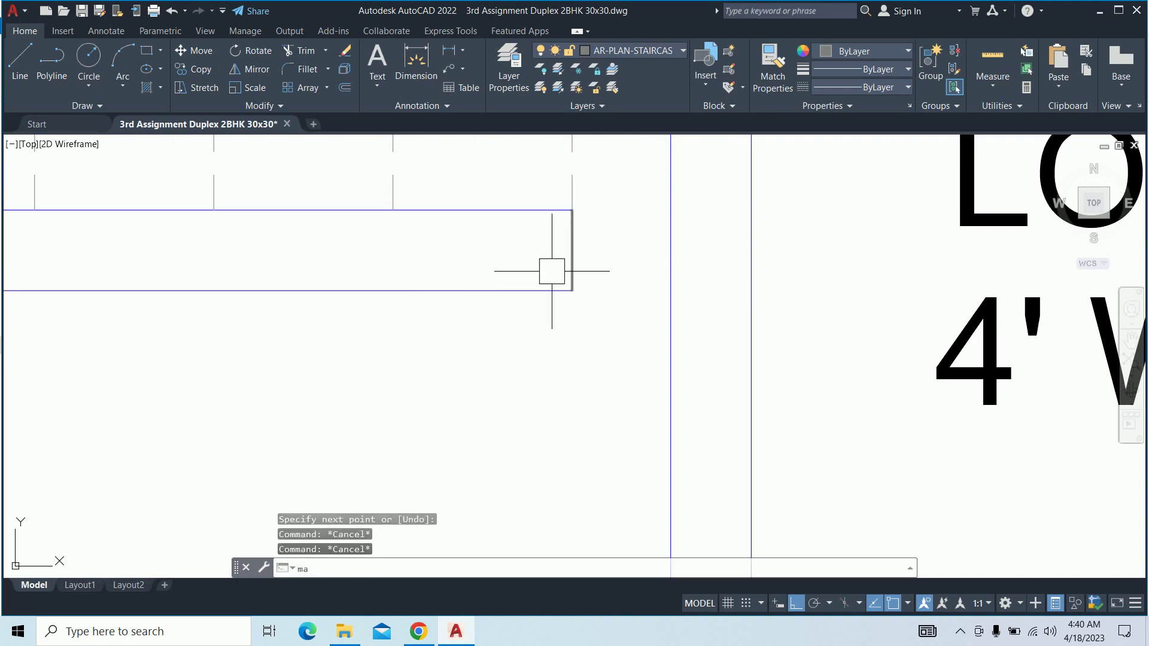
key(Return)
click(463, 300)
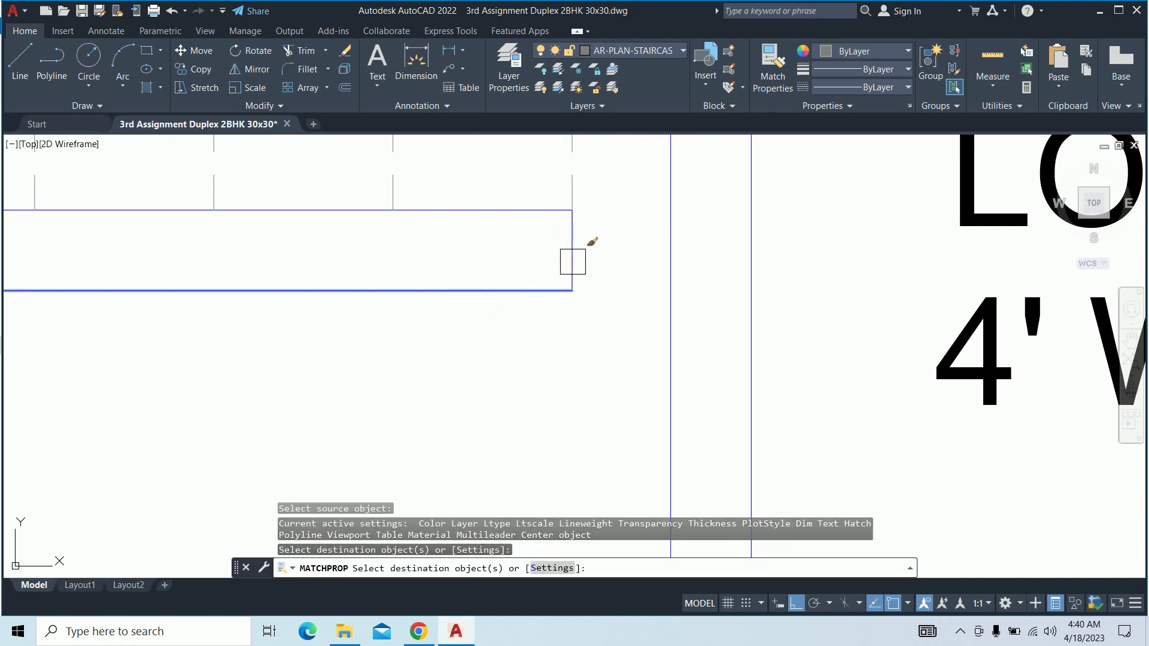
key(Escape)
key(Escape)
key(Escape)
scroll(572, 259, down, 5)
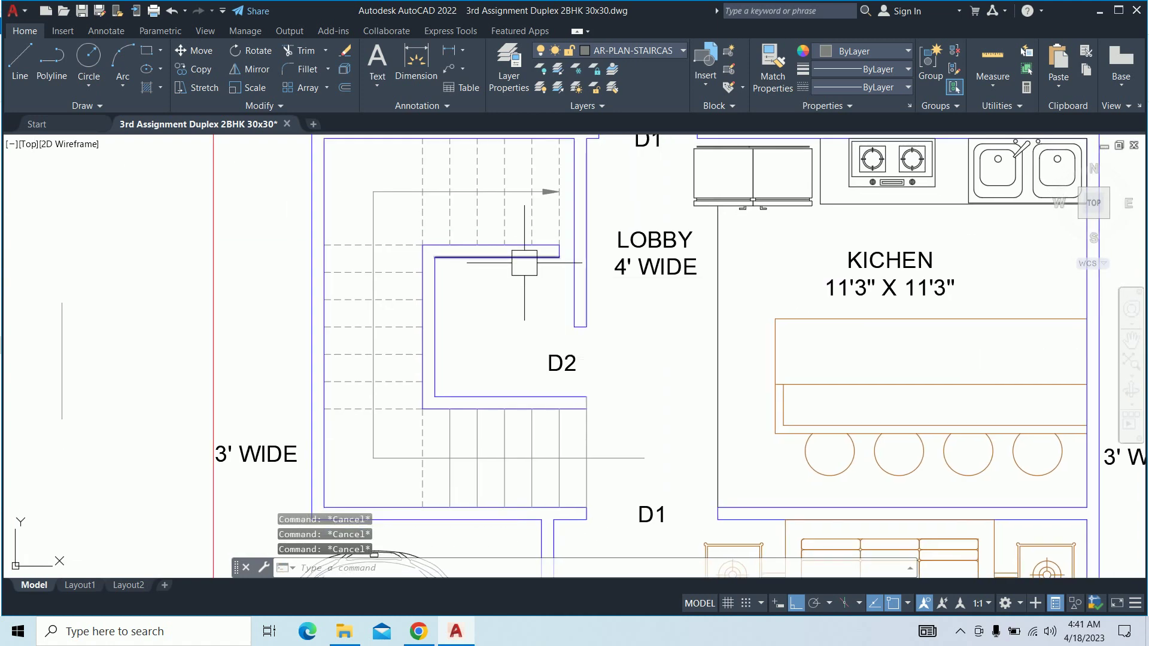
scroll(445, 267, up, 3)
Extend the stair wall line at the corner and give it the wall's properties
text(ex)
key(Return)
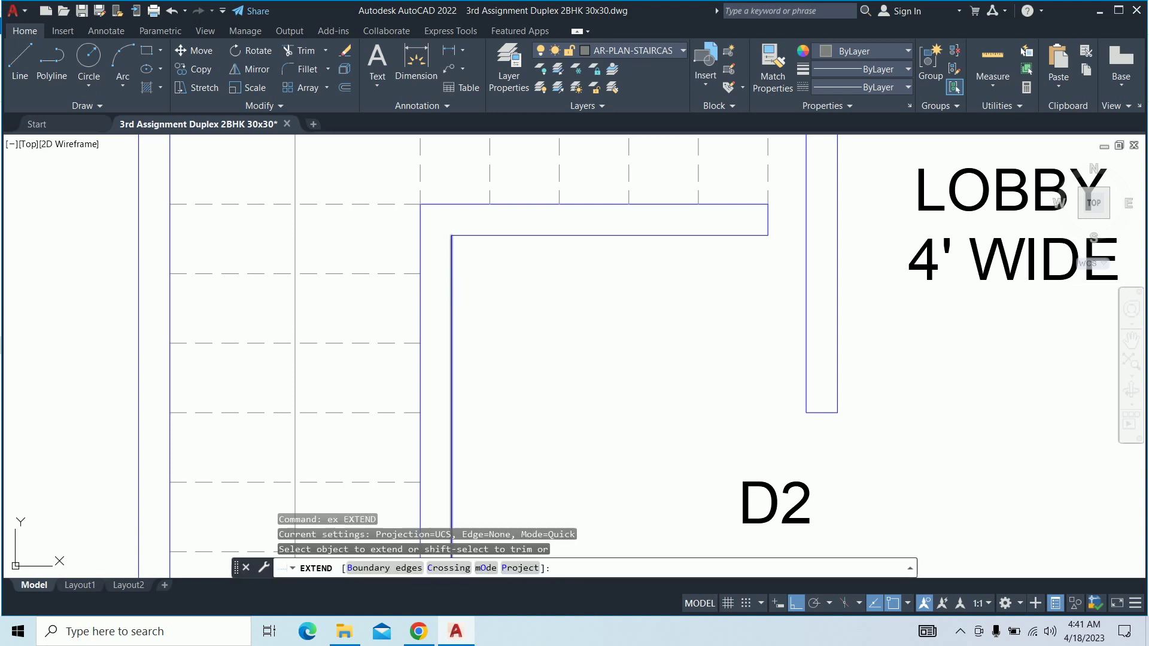
shift+click(459, 259)
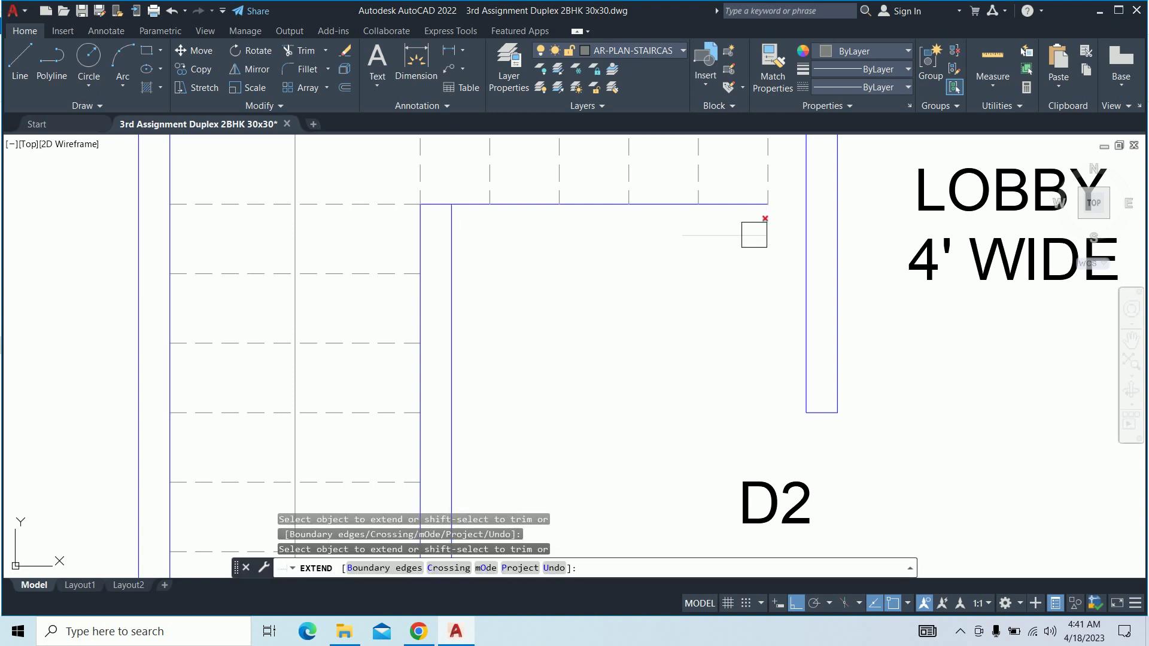
key(Escape)
middle_drag(735, 223, 679, 315)
key(Escape)
key(Escape)
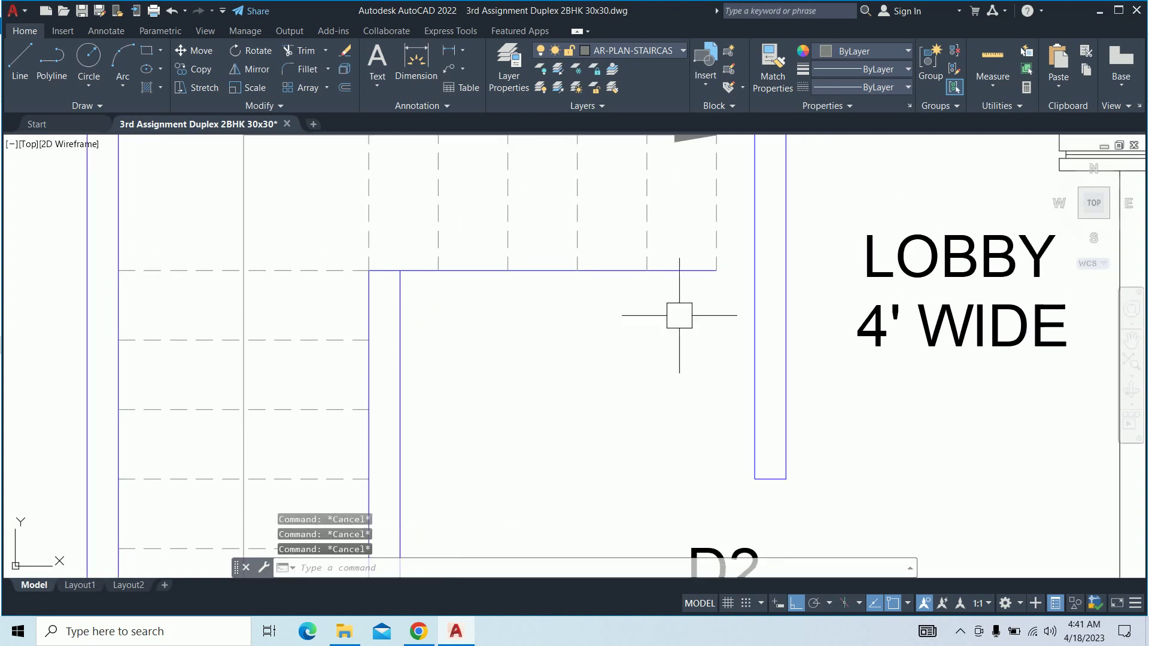
text(ma)
key(Return)
click(716, 227)
click(647, 225)
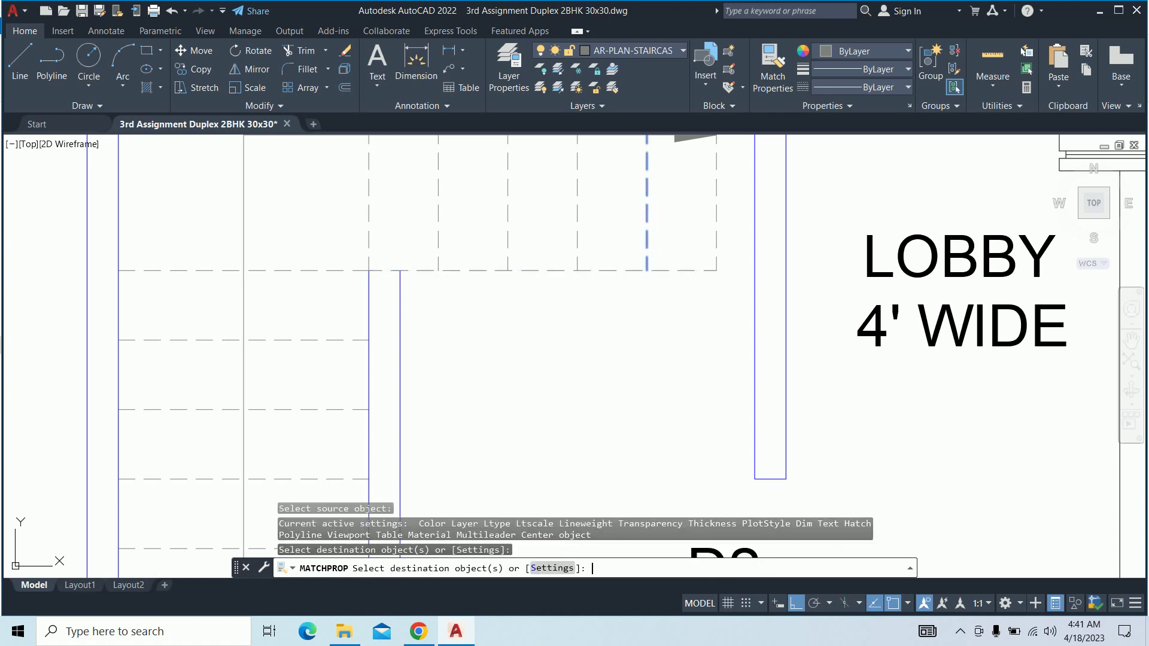
key(Escape)
scroll(644, 273, down, 5)
Close the wall end beside the lobby with a short horizontal line
middle_drag(644, 273, 572, 252)
key(Escape)
key(Escape)
scroll(574, 252, up, 4)
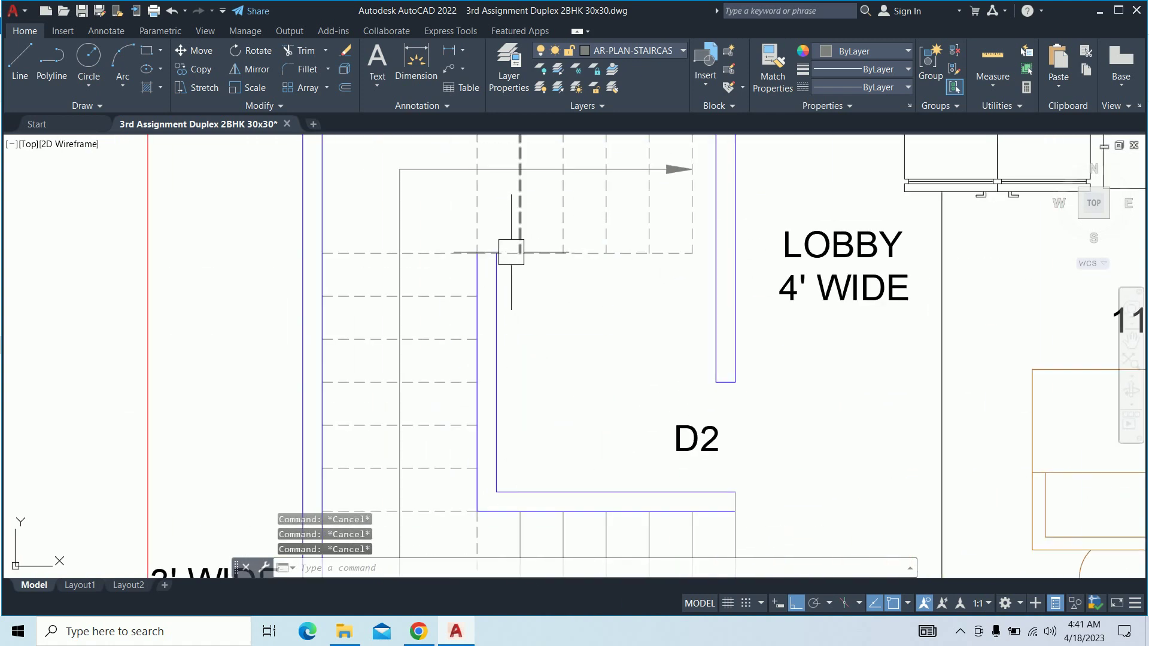
scroll(484, 245, up, 5)
text(l)
key(Return)
click(477, 302)
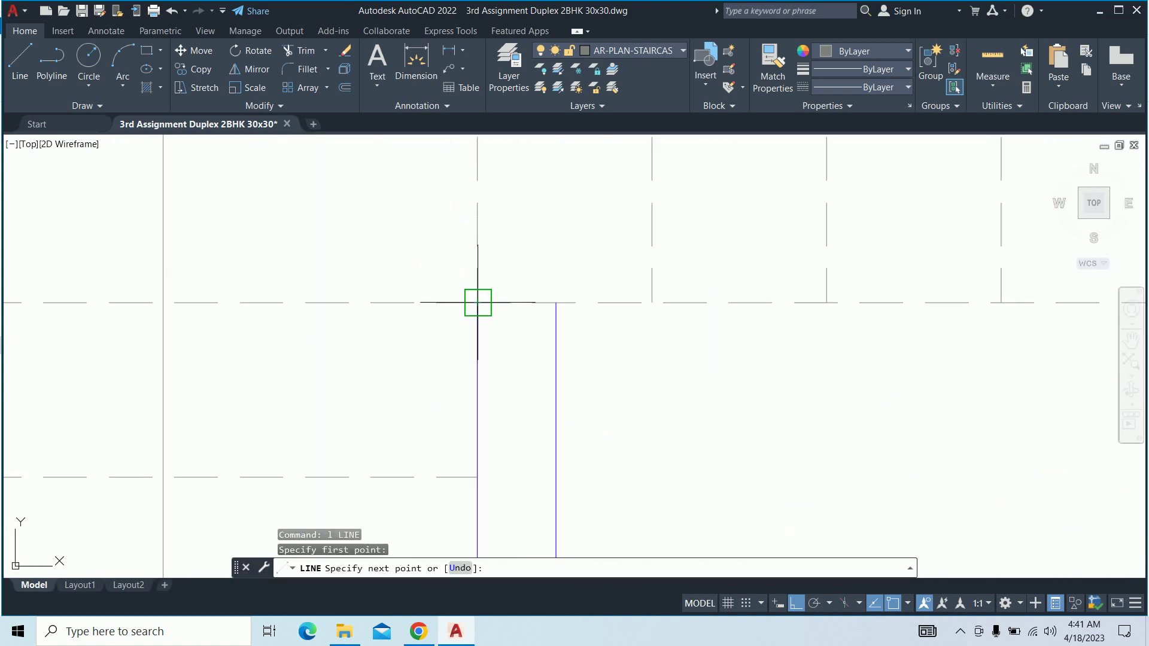
click(557, 303)
key(Escape)
key(Escape)
key(Escape)
text(ma)
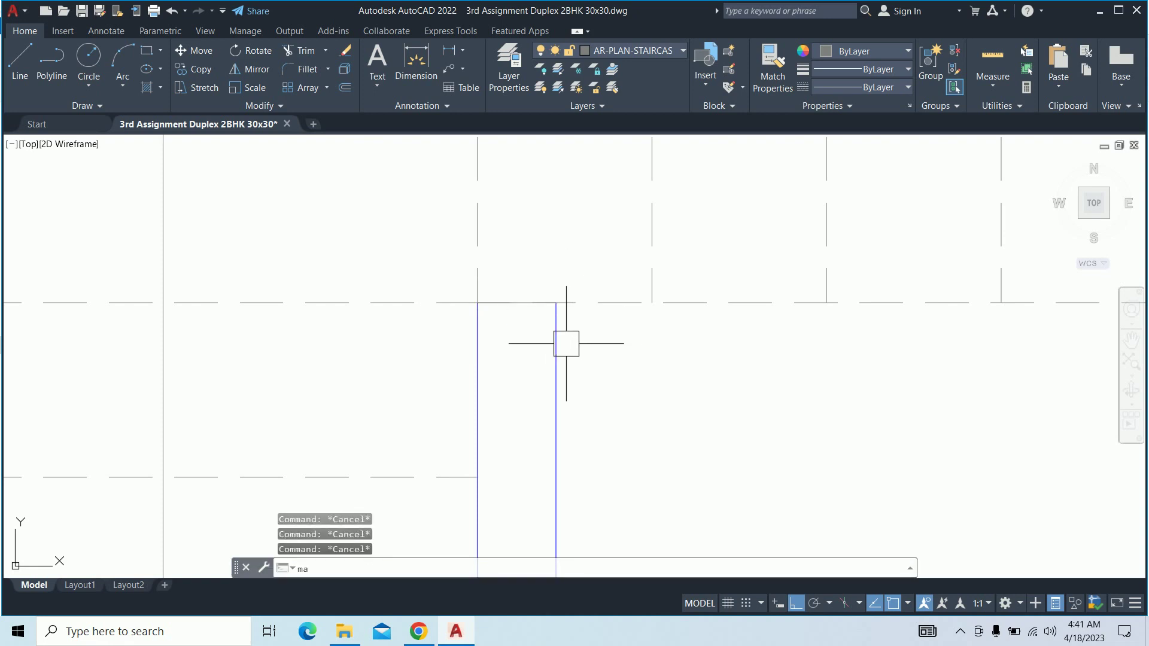
Match the new horizontal line to the solid purple wall lines
key(Return)
click(557, 348)
click(448, 278)
click(575, 317)
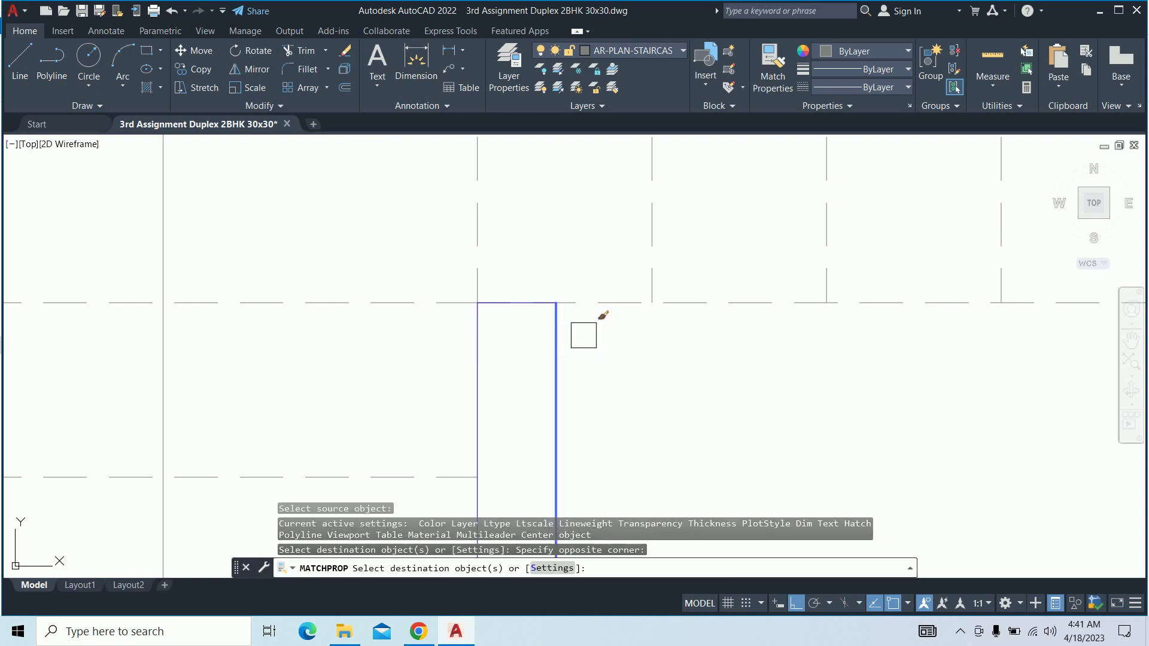
key(Escape)
key(Escape)
scroll(583, 329, down, 3)
scroll(582, 329, down, 2)
key(Escape)
scroll(550, 284, down, 4)
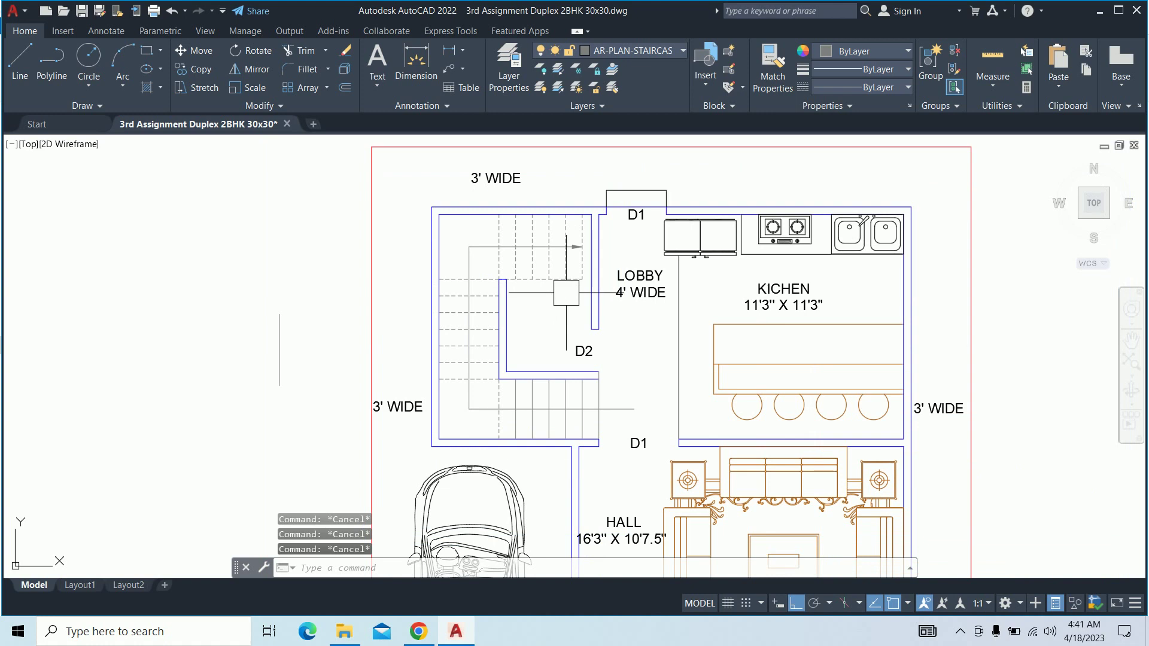
middle_drag(598, 359, 545, 345)
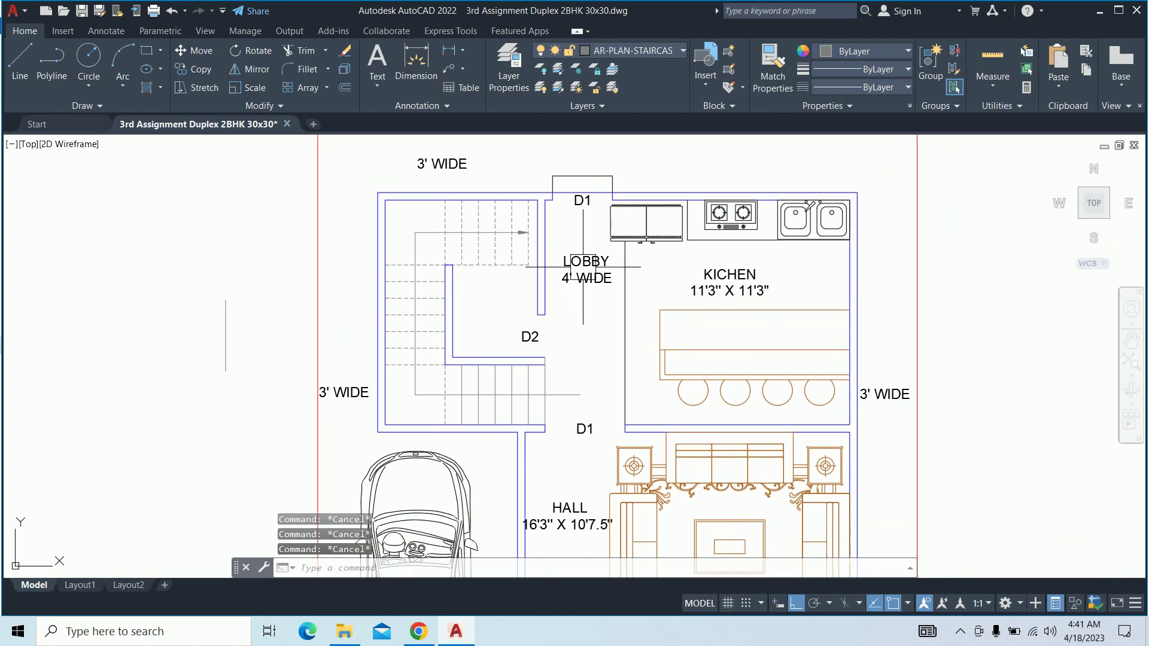
Match a ground-floor stair line's properties onto a first-floor stair line
scroll(583, 266, down, 3)
scroll(583, 266, down, 3)
scroll(489, 302, down, 1)
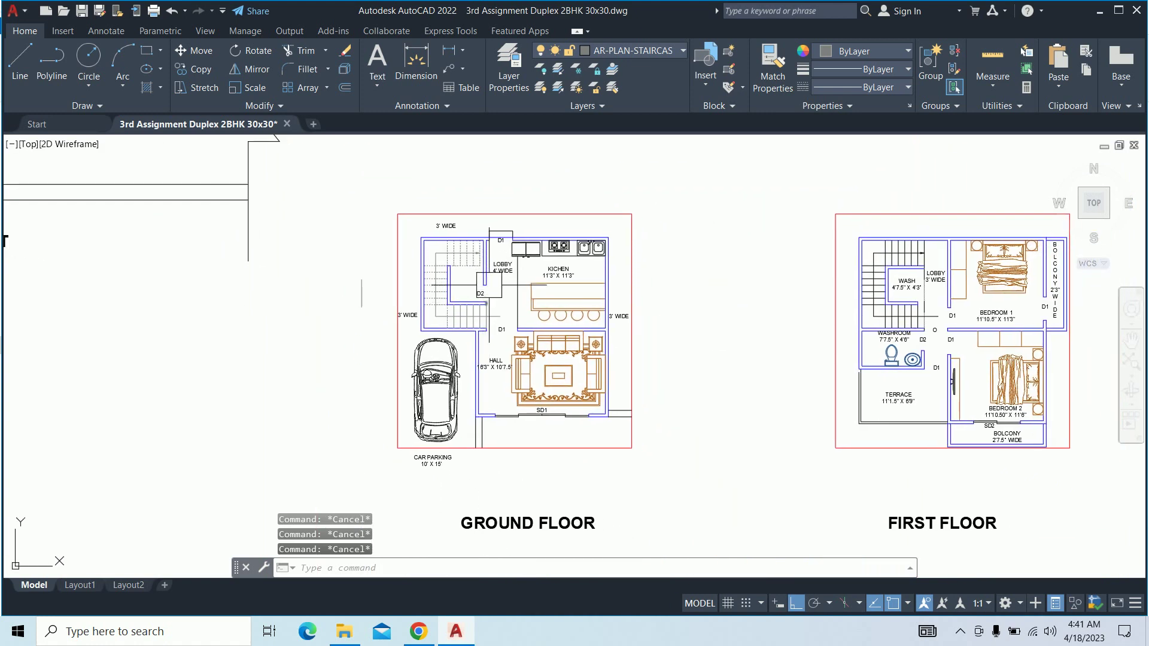
scroll(489, 285, up, 2)
text(ma)
key(Return)
scroll(497, 323, up, 4)
click(509, 347)
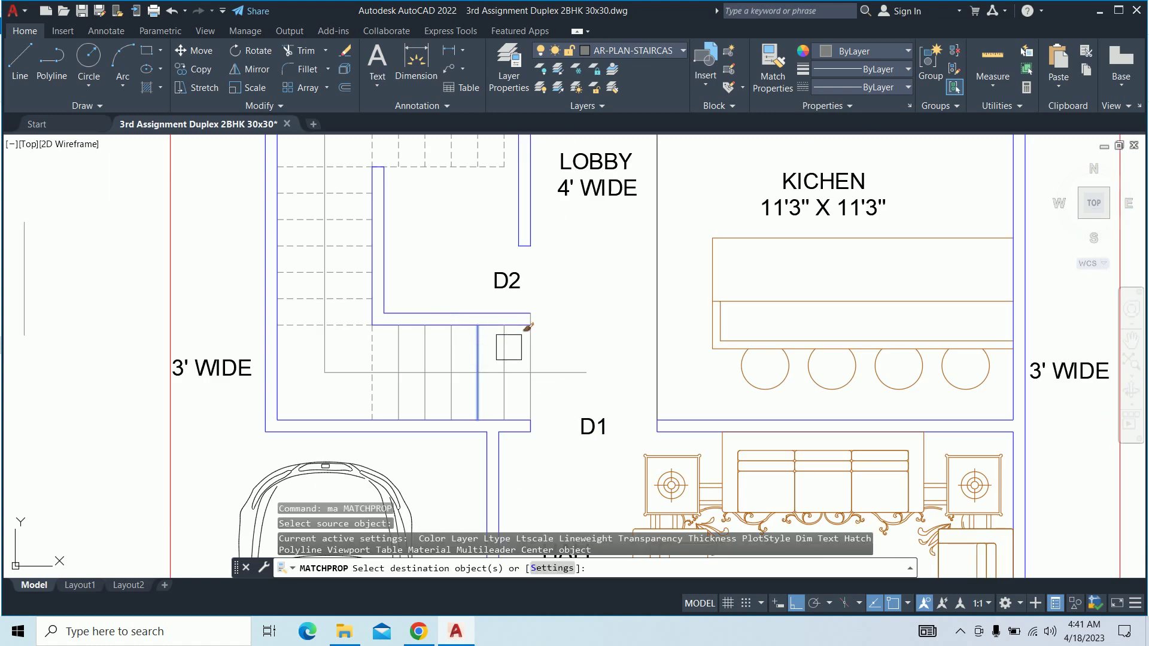
scroll(123, 353, down, 5)
scroll(791, 345, up, 6)
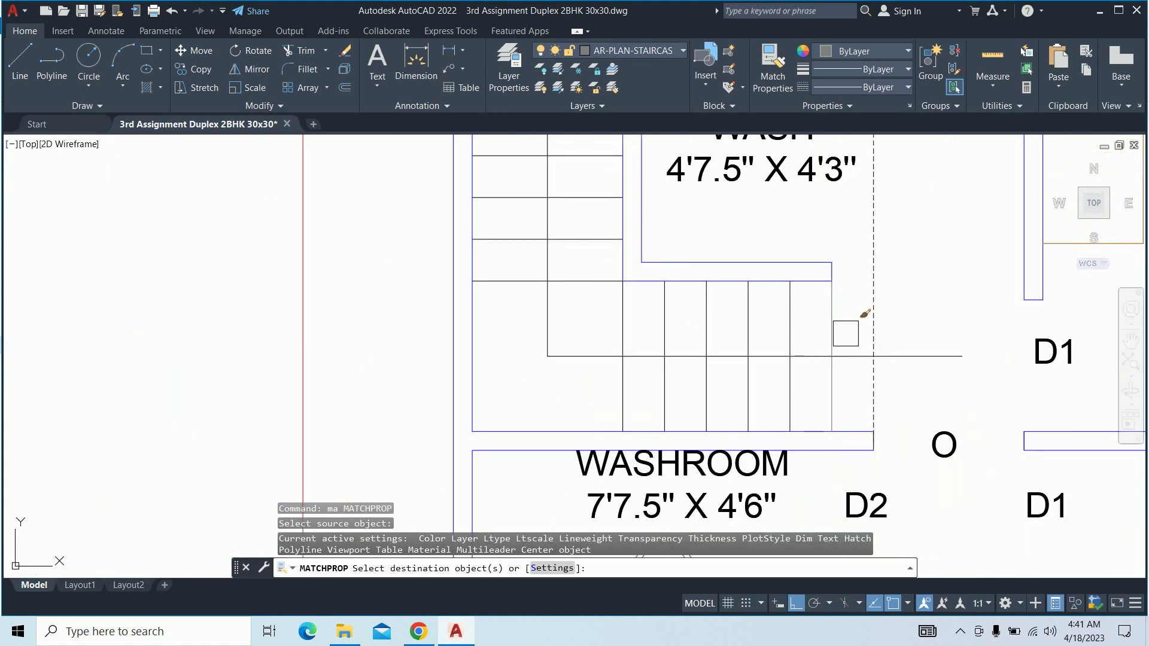
click(656, 306)
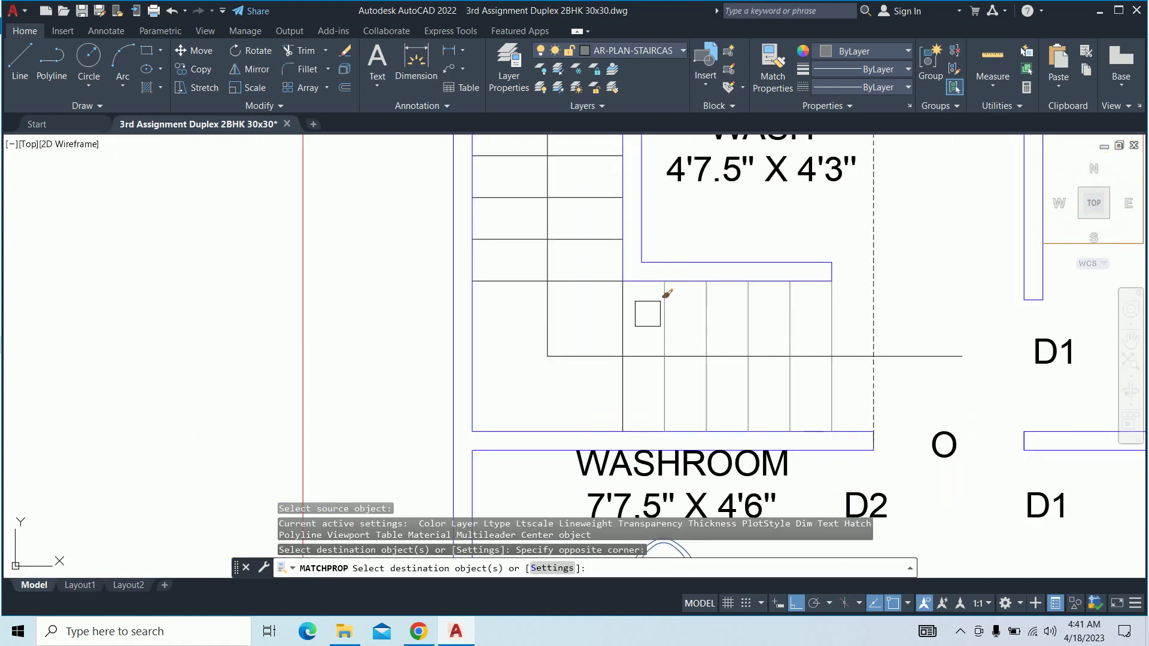
key(Return)
Rerun MATCHPROP from the ground-floor stair line, windowing first-floor stair treads to dash them
scroll(598, 307, down, 5)
key(Return)
middle_drag(83, 227, 329, 225)
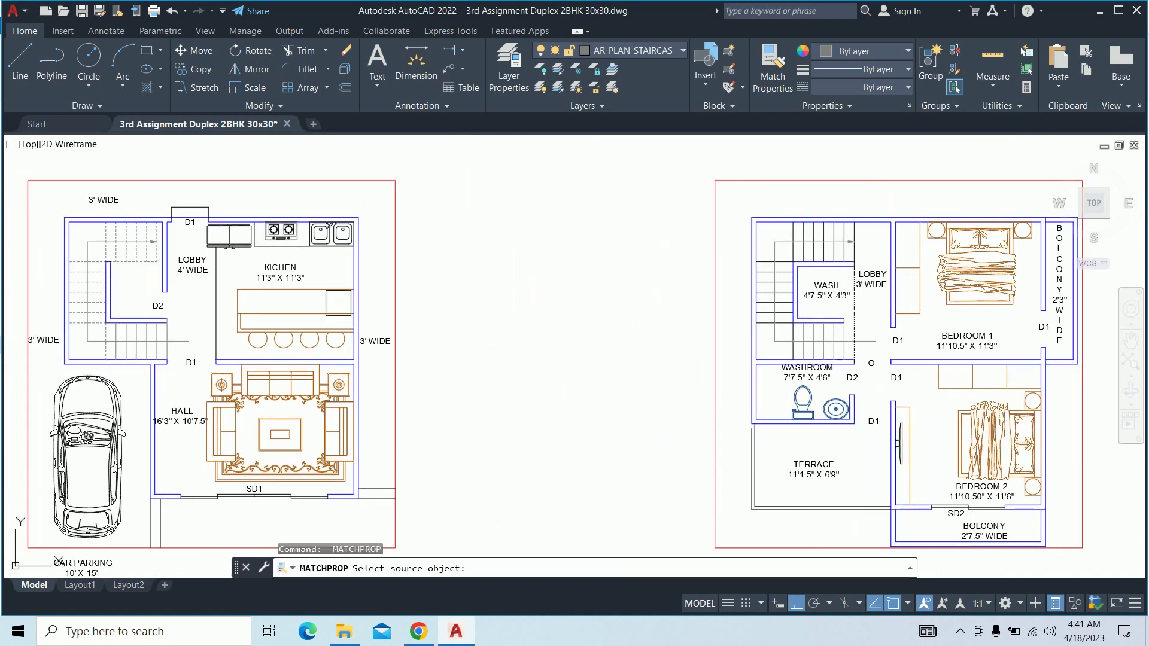
scroll(98, 299, up, 4)
click(92, 335)
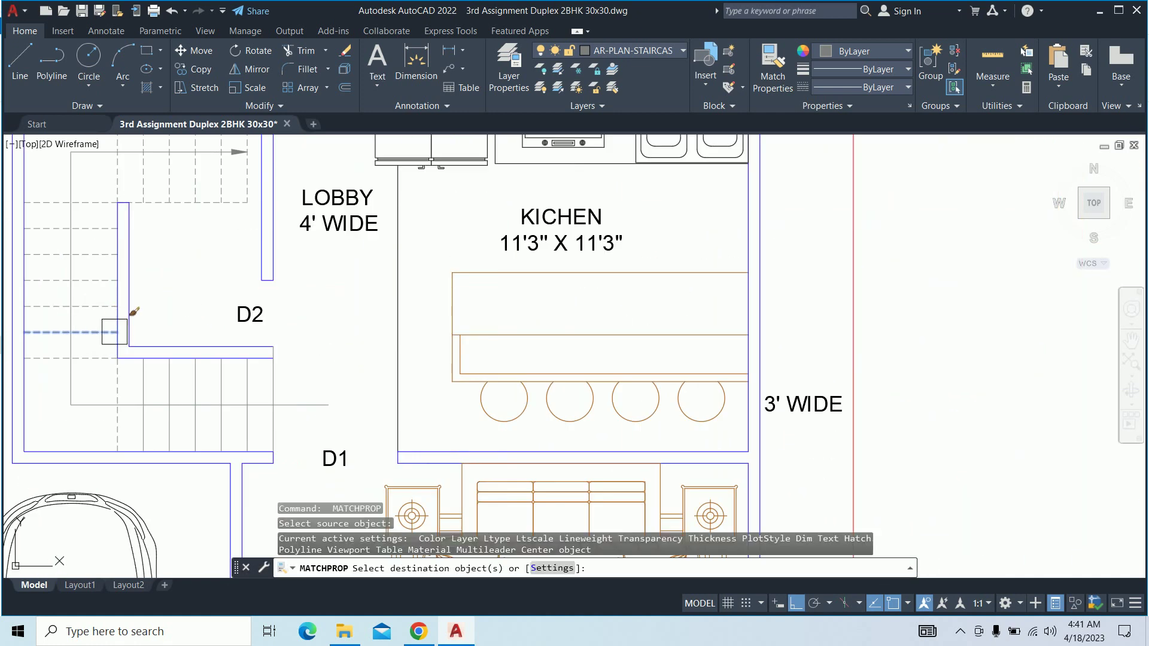
scroll(712, 362, down, 2)
middle_drag(712, 361, 131, 361)
scroll(717, 368, up, 4)
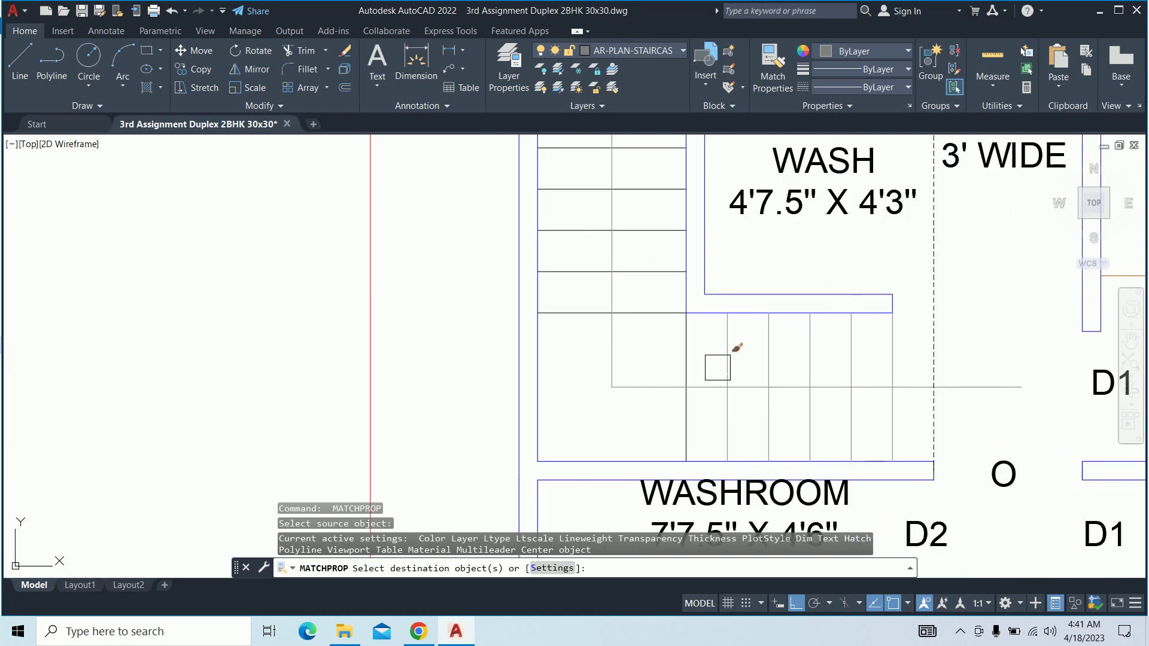
click(645, 338)
scroll(643, 333, down, 4)
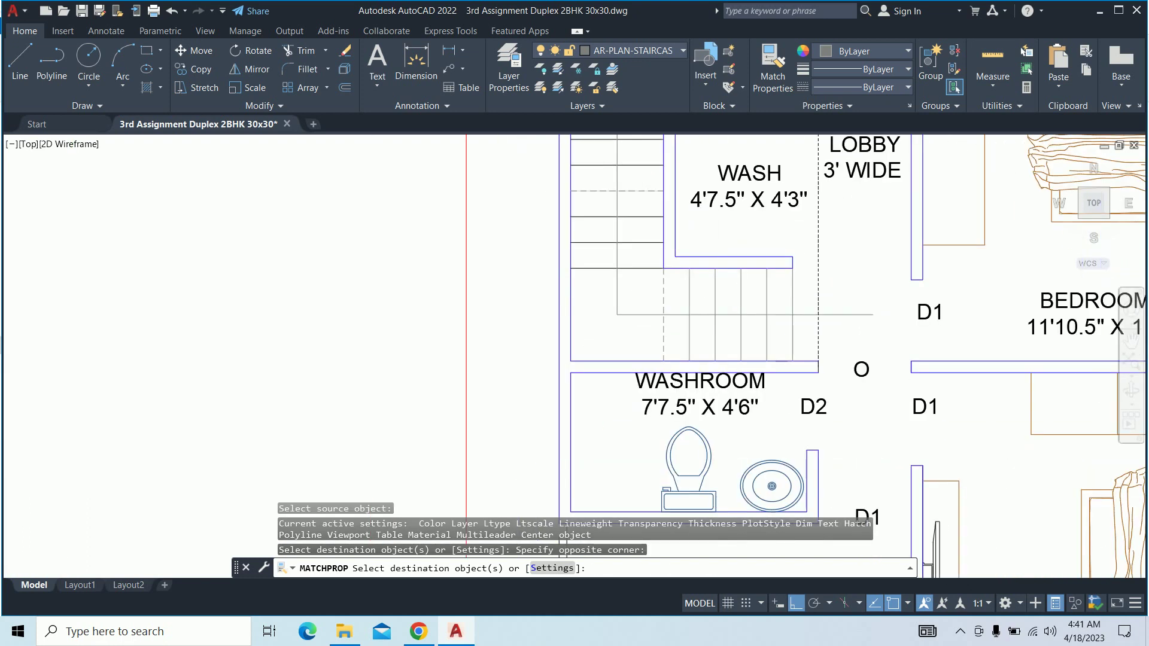
scroll(643, 238, up, 6)
click(652, 364)
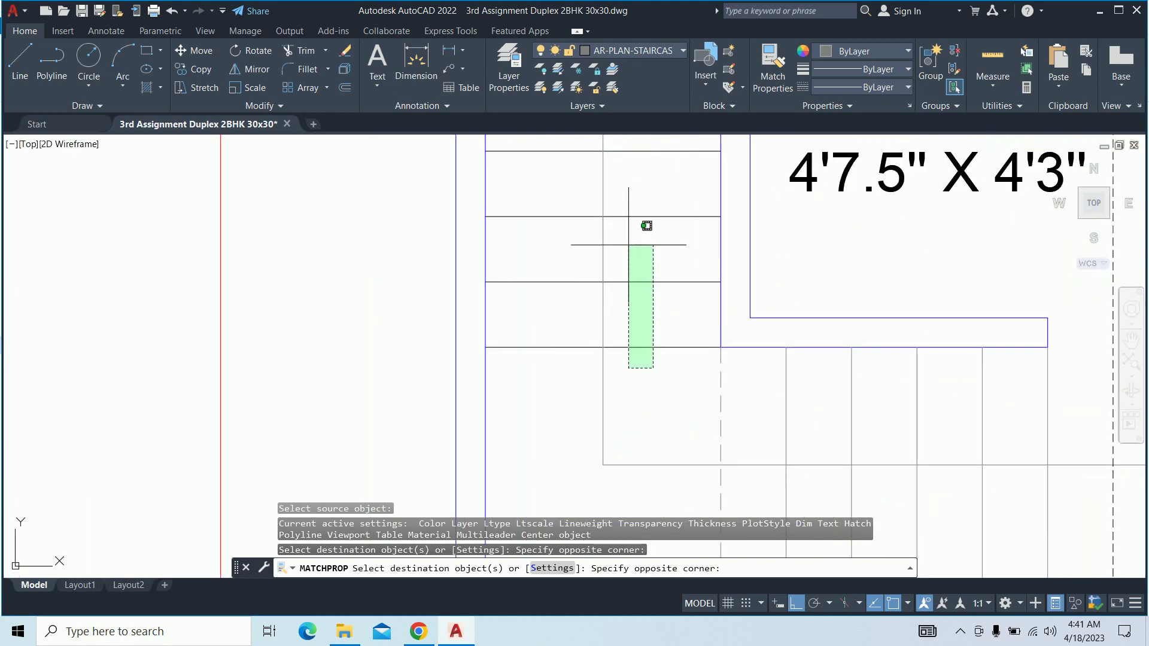
scroll(646, 226, down, 4)
middle_drag(646, 225, 624, 395)
click(626, 275)
Dash the remaining first-floor treads with a crossing window, then zoom out to both plans
scroll(803, 265, up, 4)
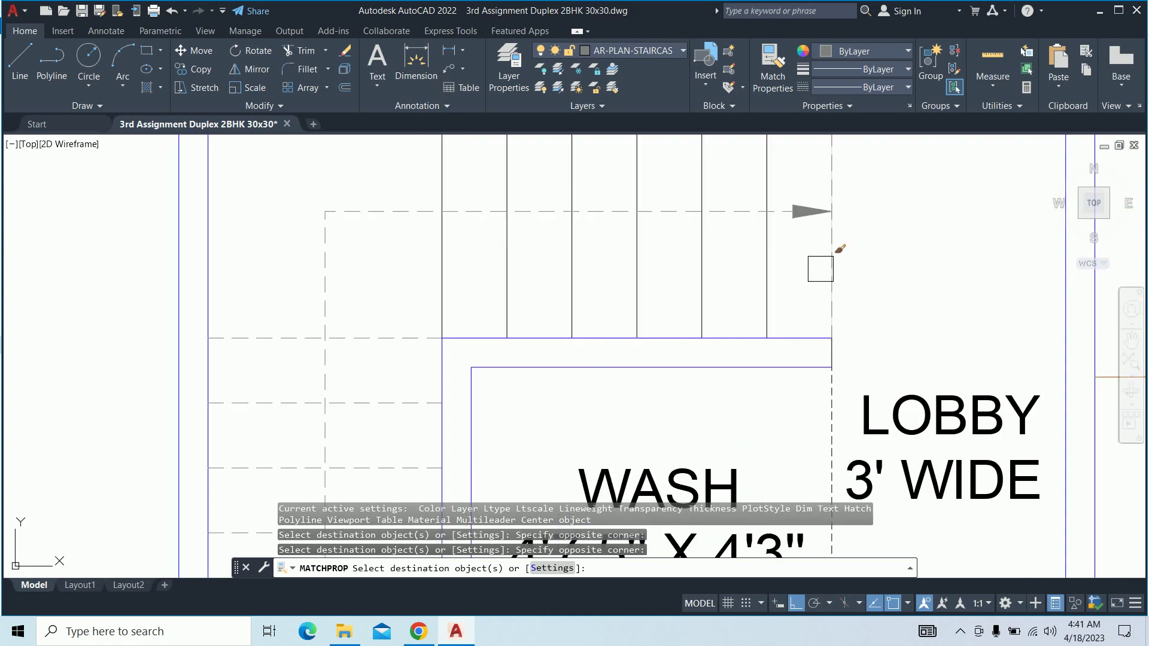
click(799, 285)
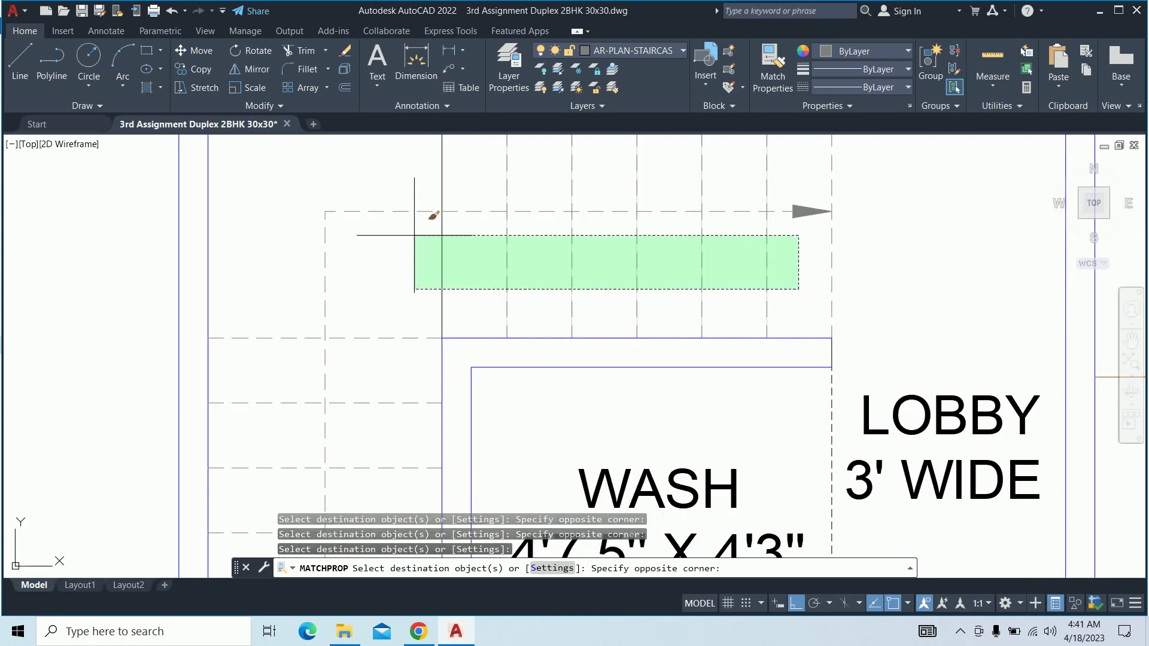
click(415, 238)
key(Return)
key(Return)
click(660, 359)
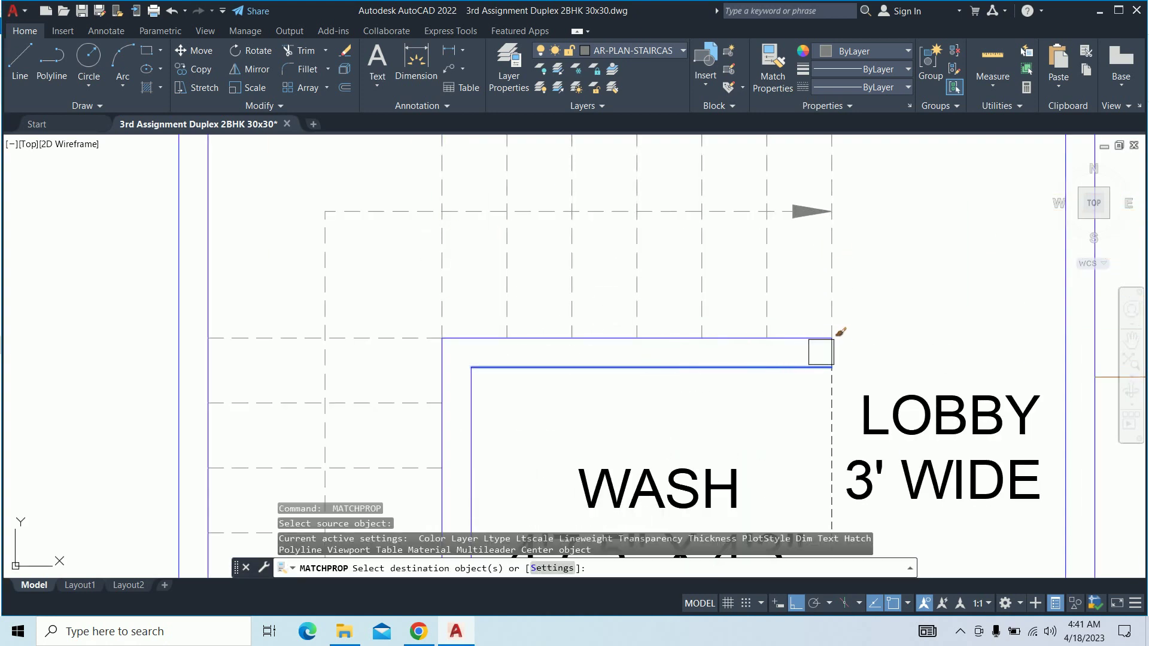
key(Escape)
key(Escape)
key(Escape)
scroll(721, 299, down, 6)
scroll(658, 293, down, 2)
middle_drag(470, 262, 578, 289)
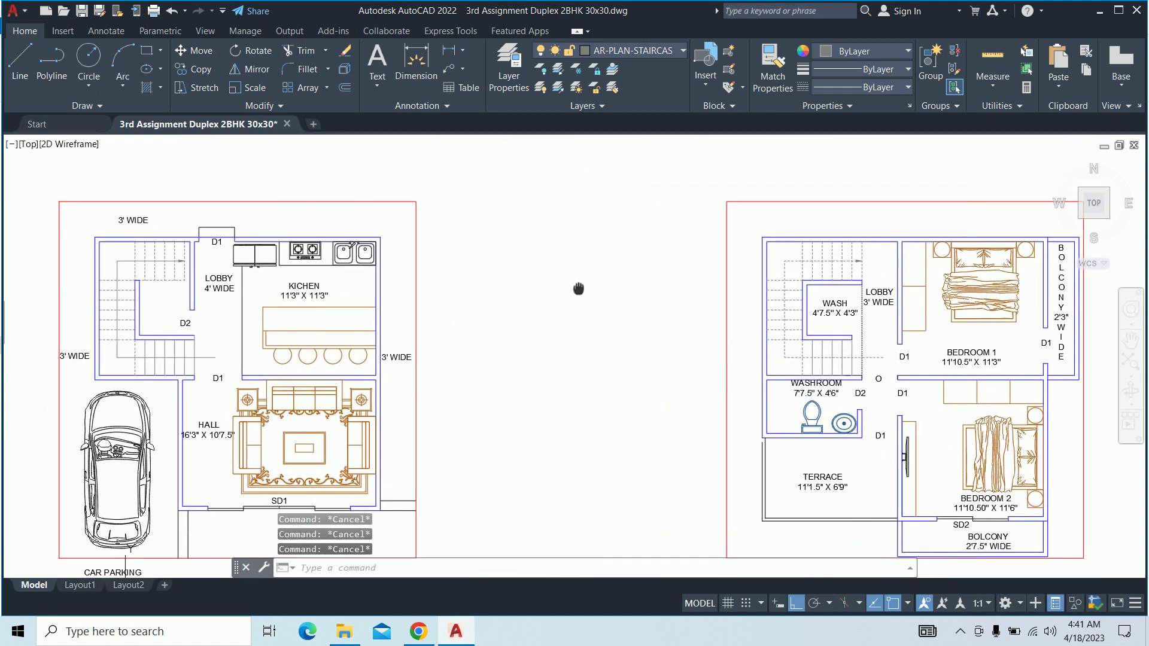
scroll(269, 251, up, 2)
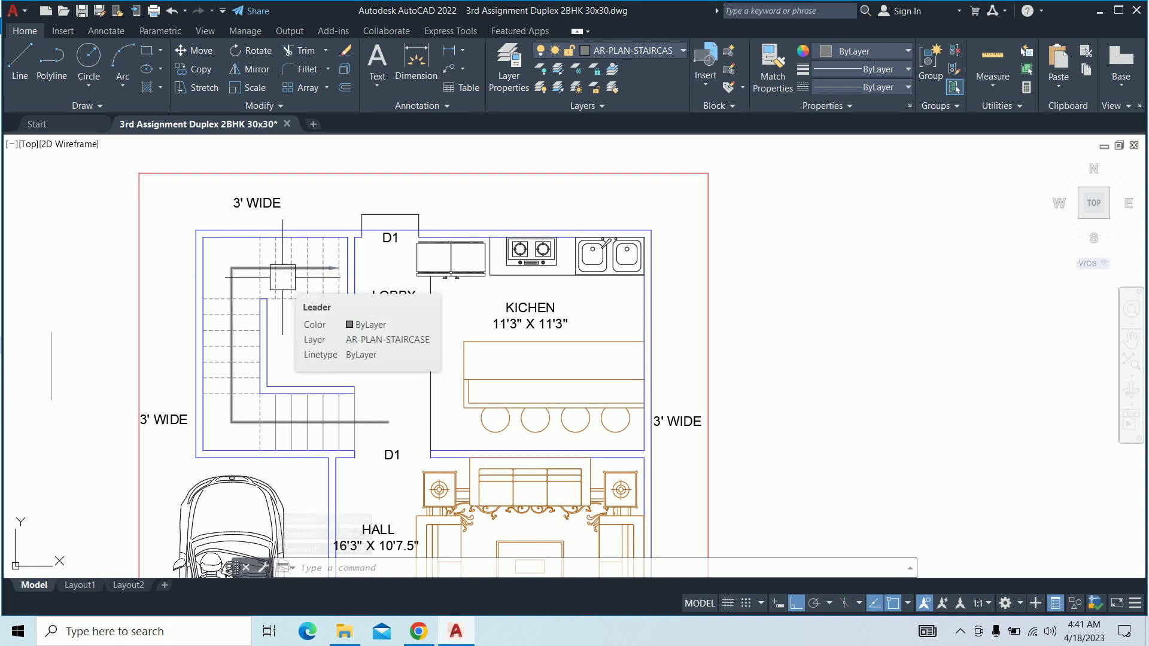
In the LA layer manager, set layer 0 current and turn off AR-PLAN-STAIRCASE's bulb
text(la)
key(Return)
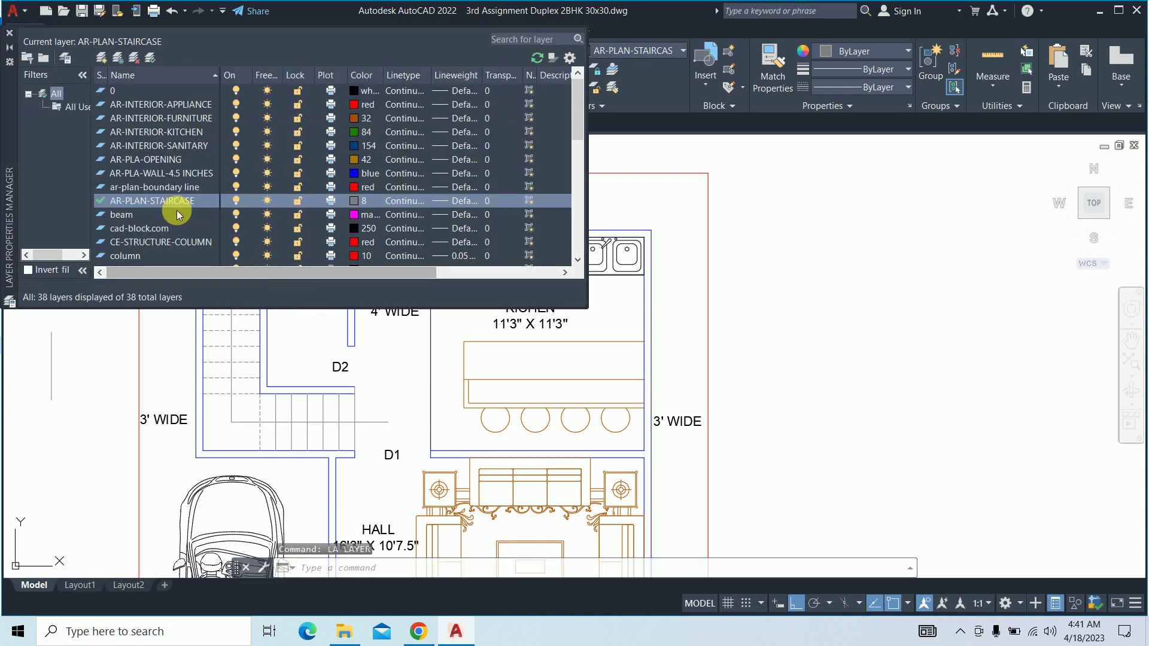
double_click(159, 94)
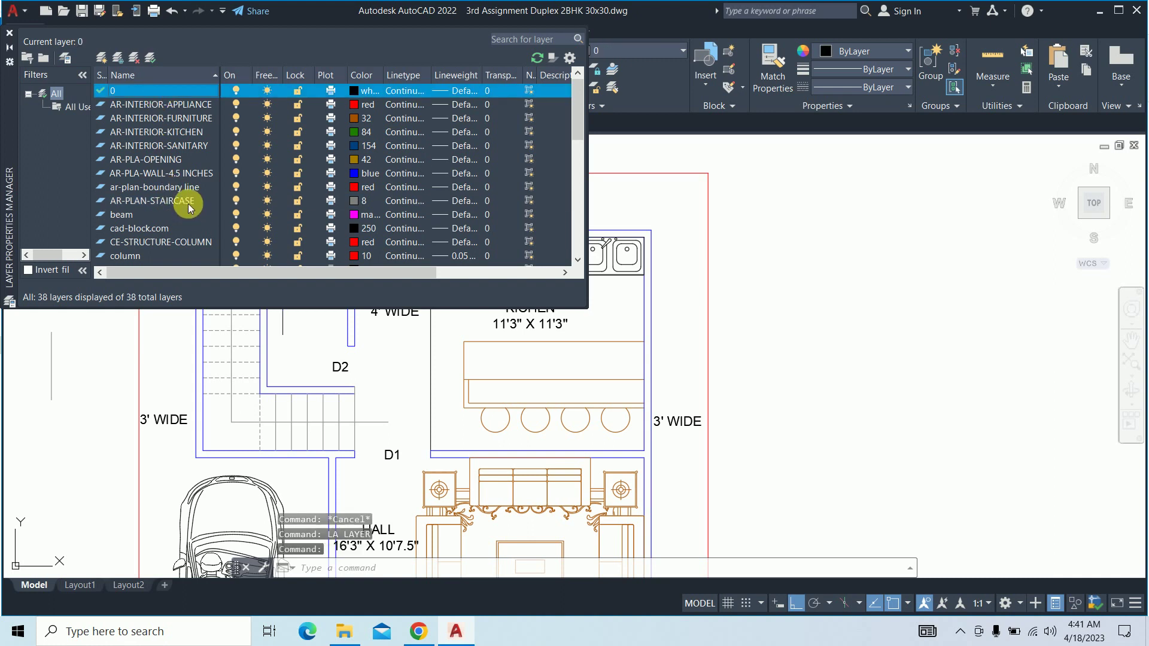
click(189, 205)
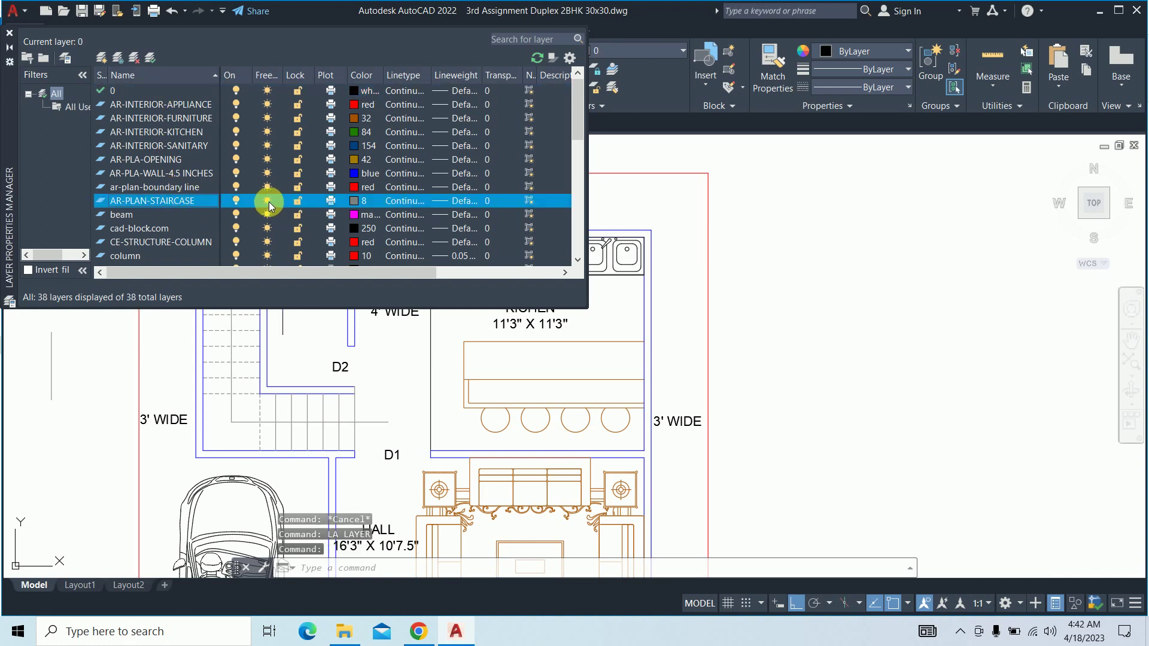
click(237, 201)
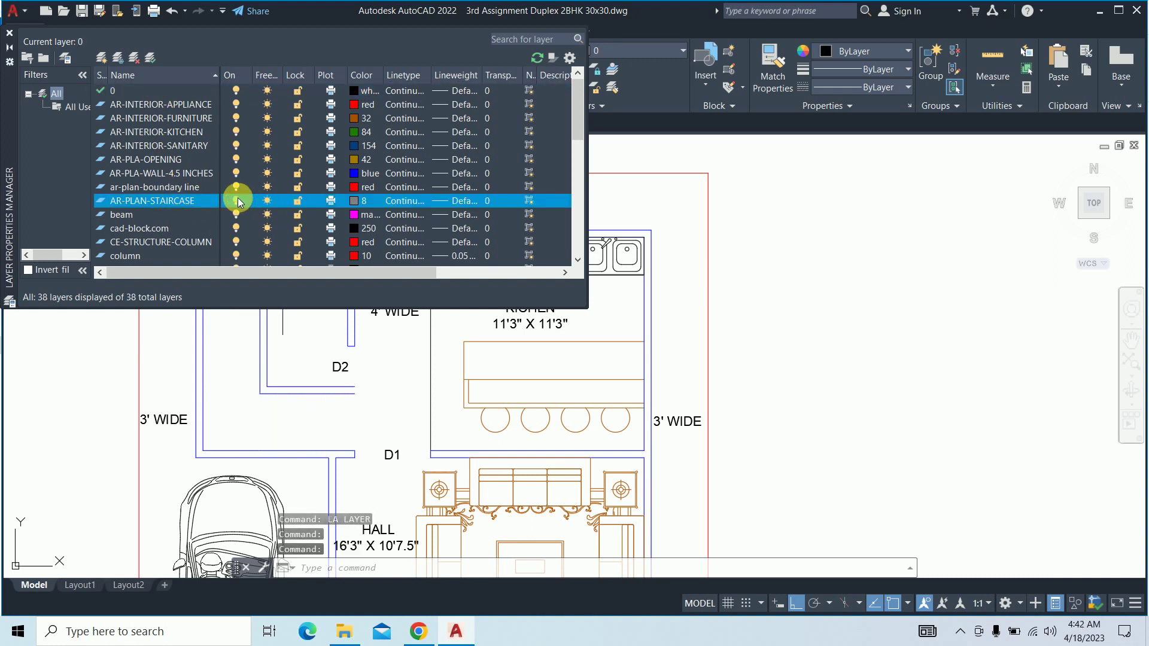
click(10, 34)
key(Escape)
key(Escape)
key(Escape)
scroll(328, 374, up, 4)
text(1)
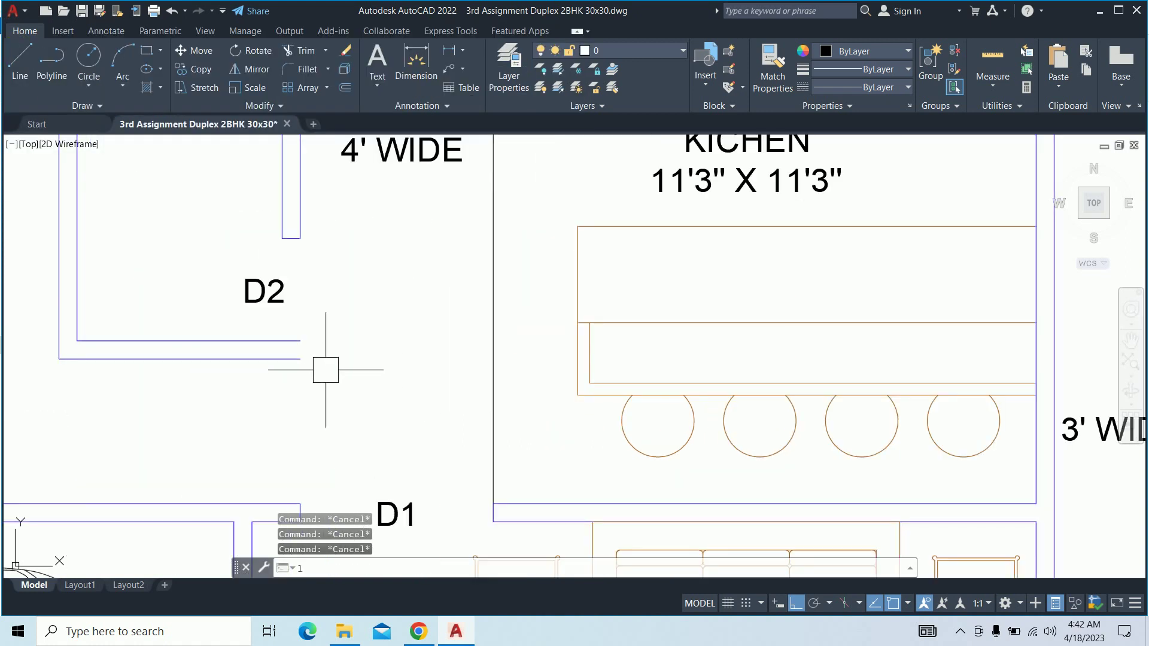
Start a closing line at the D2 wall end and measure the gap as 2'-1.50"
key(Return)
click(300, 341)
key(Escape)
middle_drag(314, 344, 368, 452)
text(dli)
key(Return)
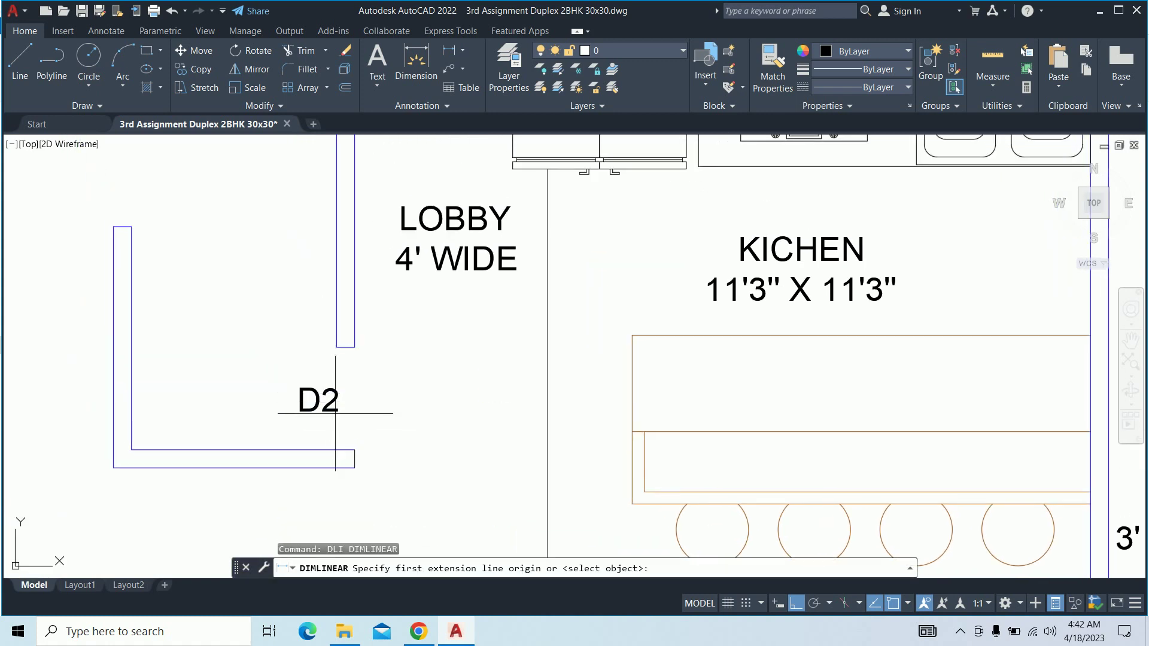
click(355, 449)
click(345, 347)
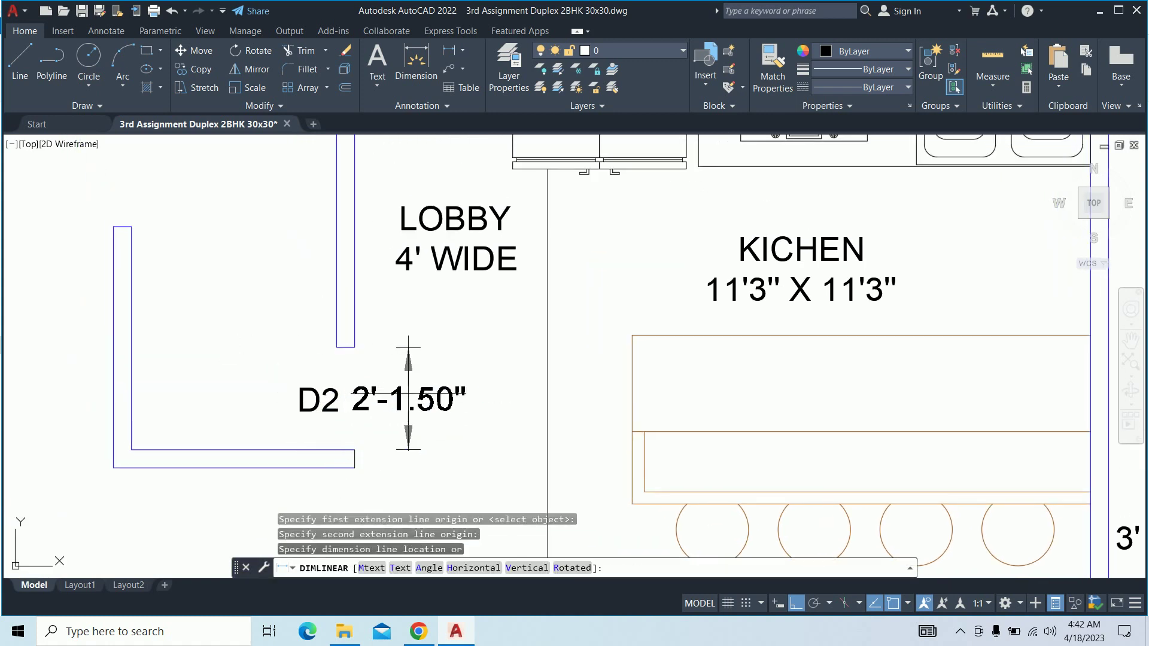
key(Escape)
Stretch the D2 wall end by 4.5 inches
key(s)
key(Return)
scroll(367, 381, up, 4)
click(365, 357)
click(233, 303)
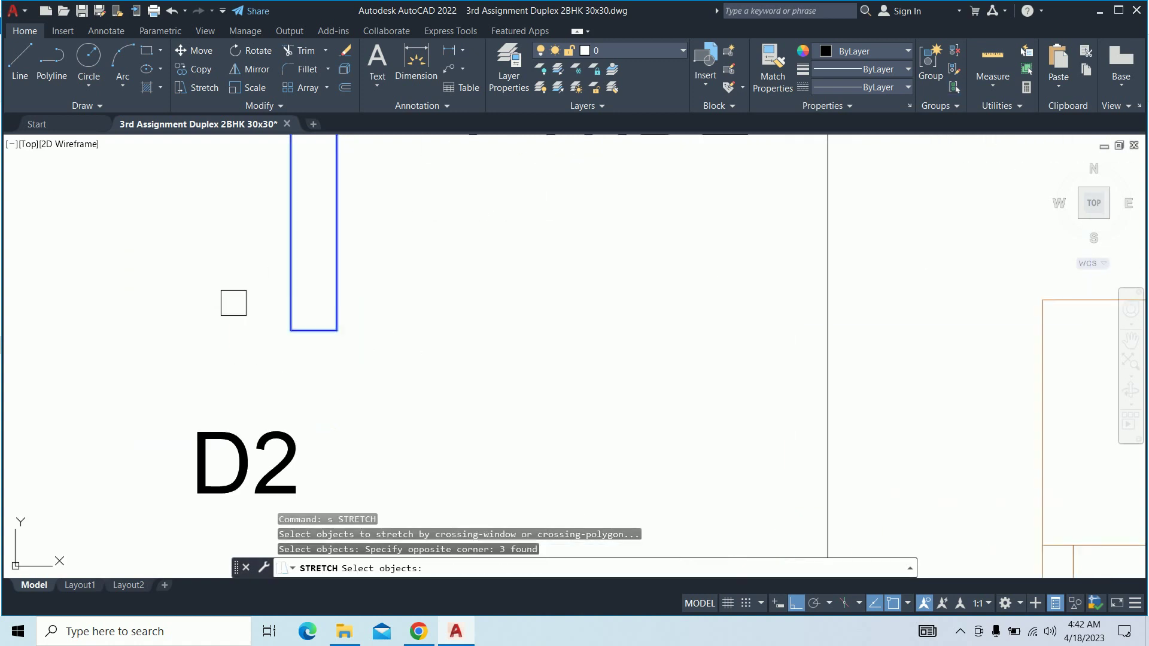
key(Return)
click(220, 348)
text(4.5)
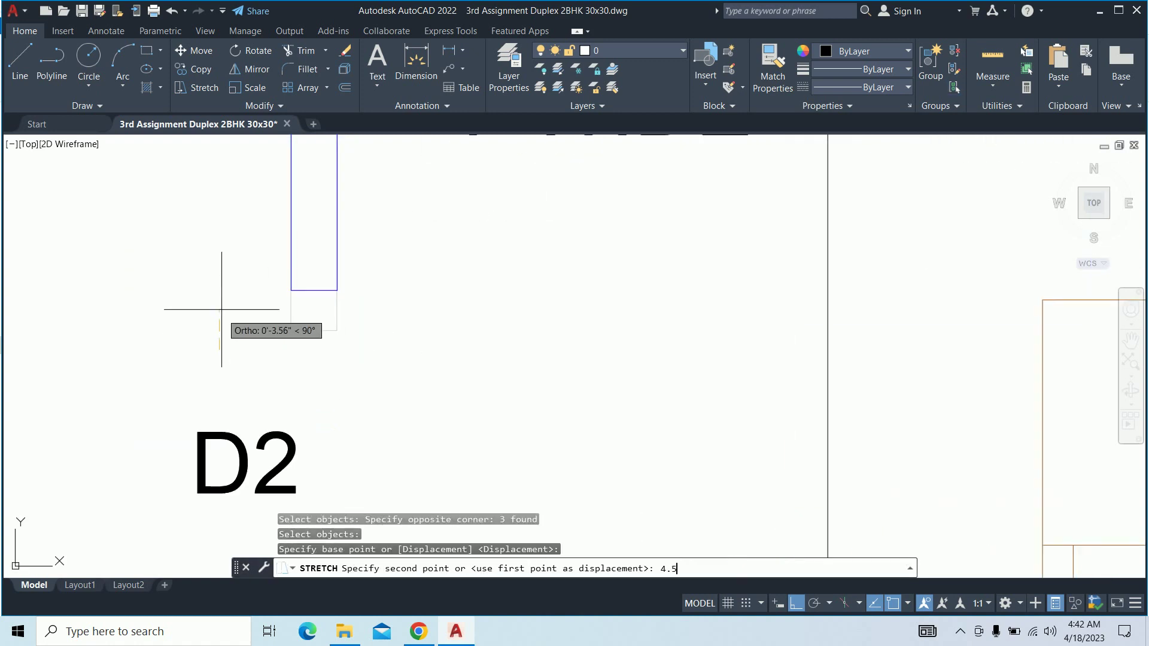
key(Return)
scroll(264, 318, down, 5)
key(Escape)
key(Escape)
Pan and zoom to view both floor plans, then the ground-floor lobby and kitchen
middle_drag(992, 349, 597, 349)
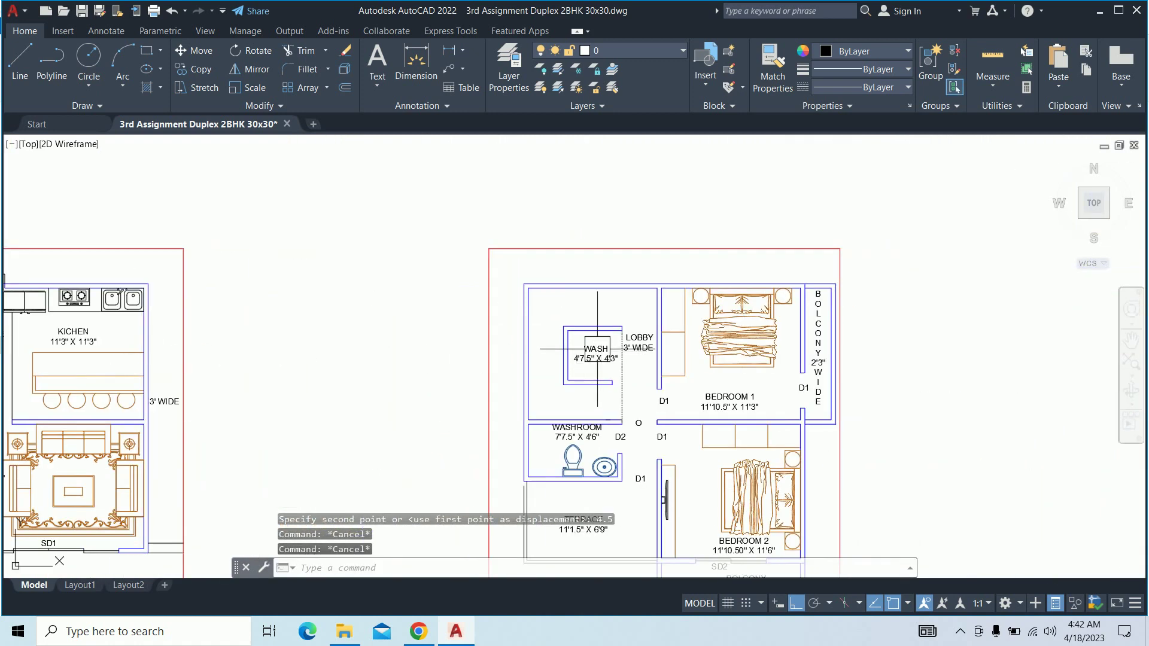
scroll(597, 348, up, 2)
scroll(587, 354, up, 4)
scroll(575, 359, down, 6)
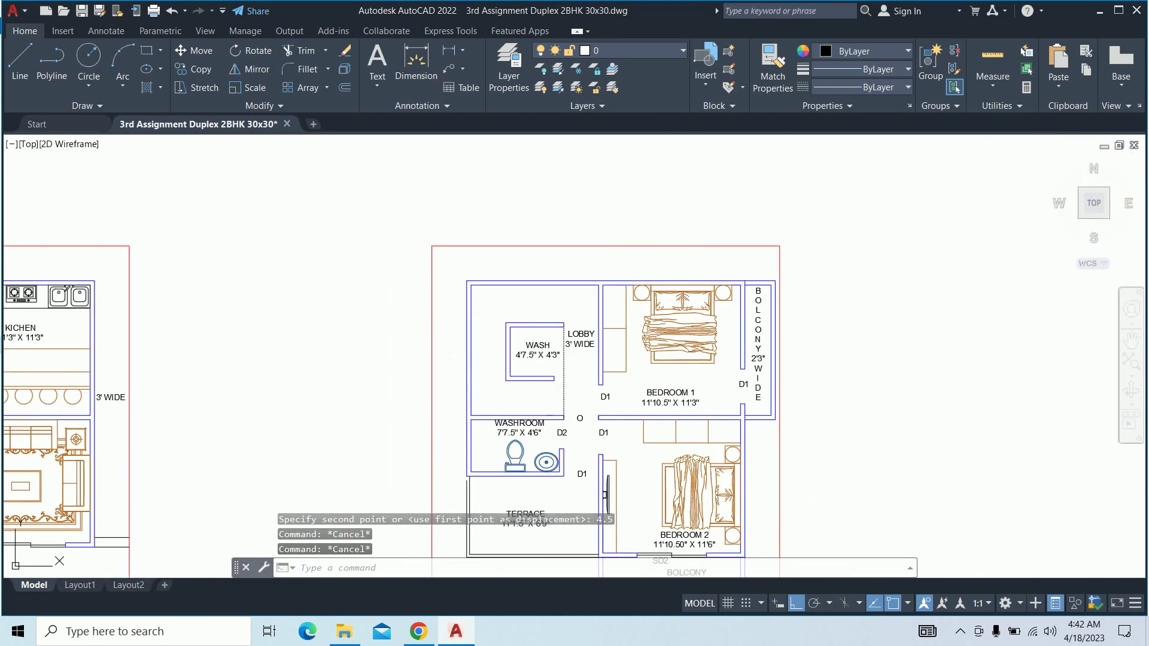
middle_drag(580, 418, 682, 366)
scroll(410, 367, up, 5)
middle_drag(410, 367, 418, 402)
Draw a horizontal line from the L-shaped wall to the left outer wall, matching the wall's properties
text(l)
key(Return)
scroll(375, 282, up, 4)
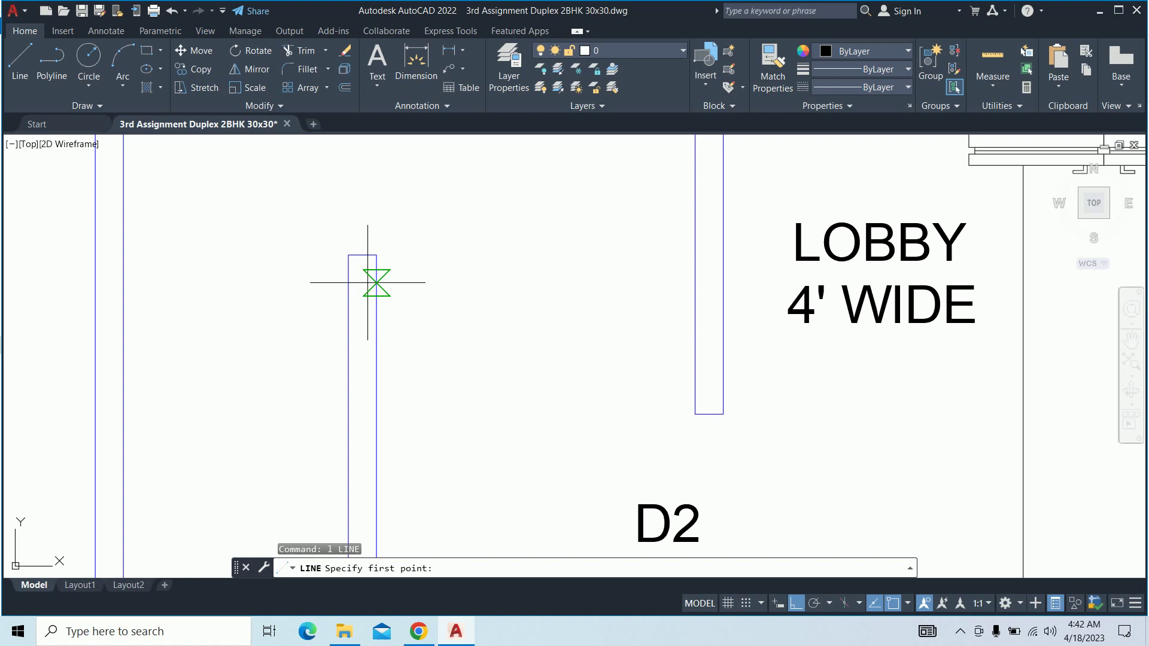
click(348, 255)
click(124, 254)
key(Escape)
key(Escape)
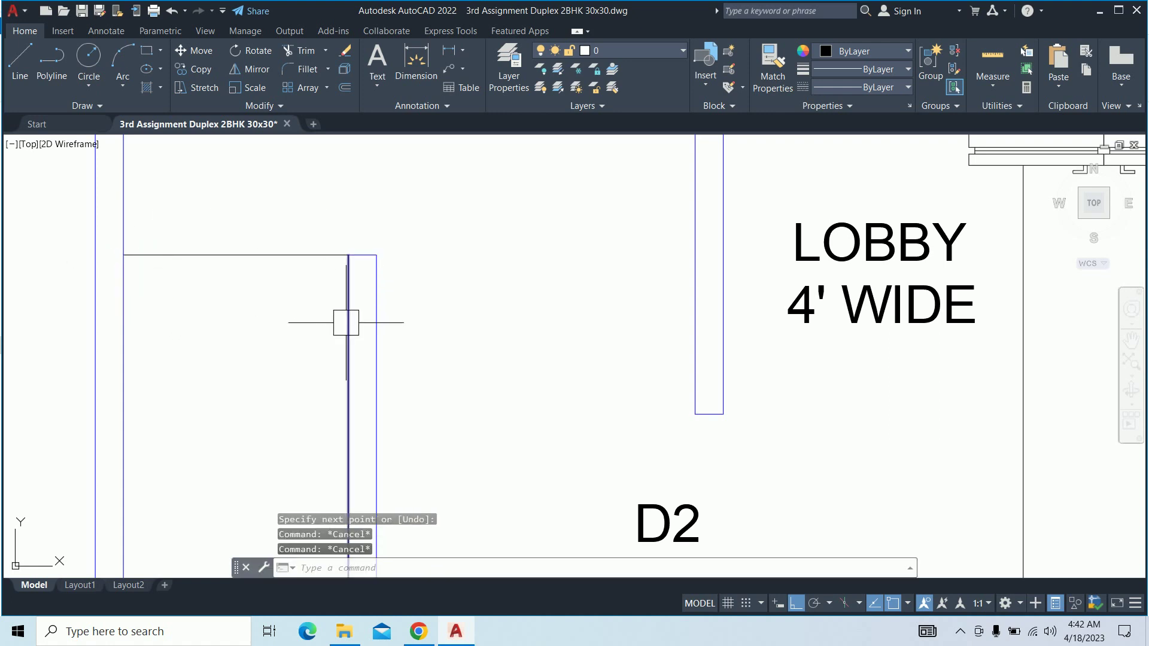
text(ma)
key(Return)
click(349, 308)
click(239, 255)
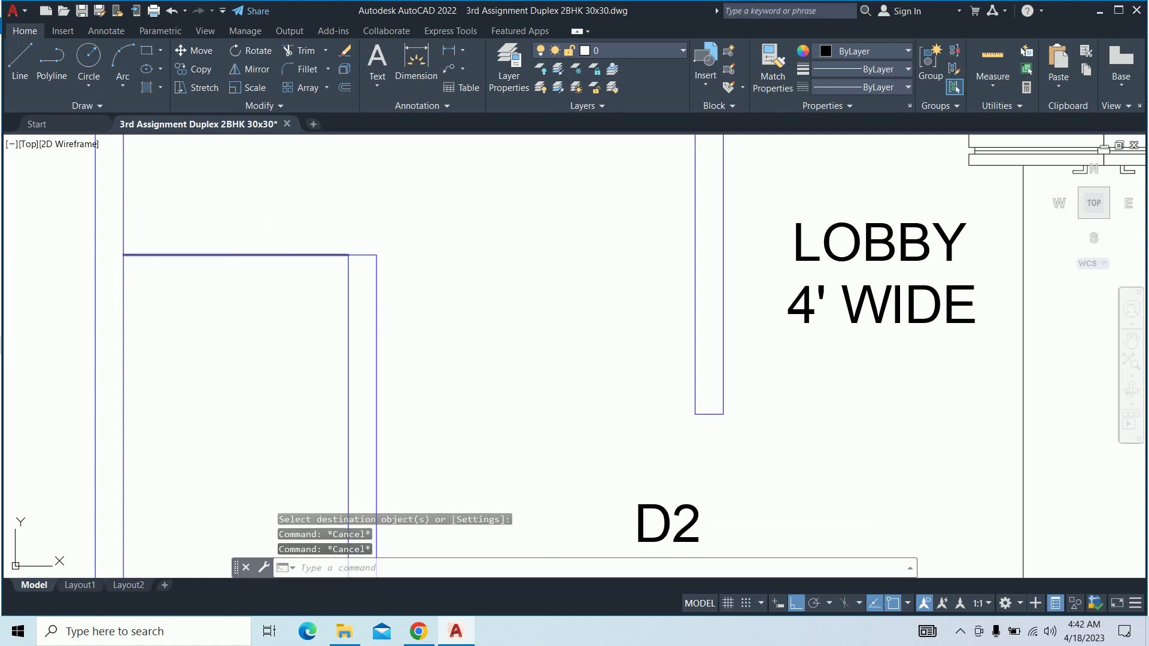
key(Escape)
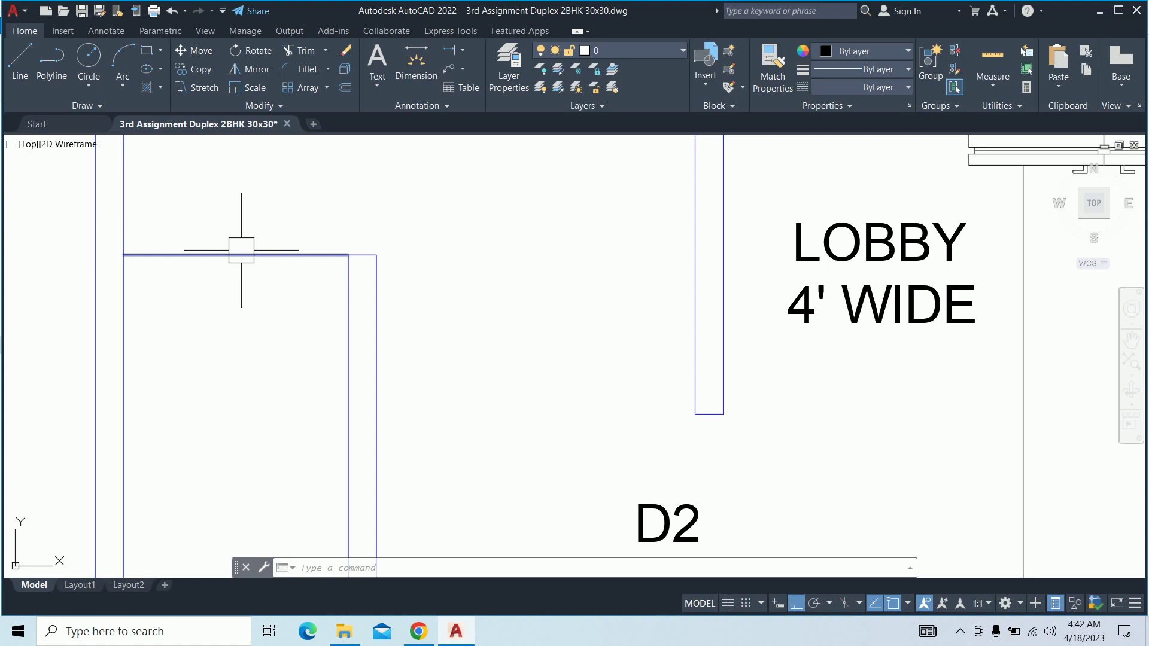
Offset the new line 4.5 inches below to form the wall's second face
text(o)
key(Return)
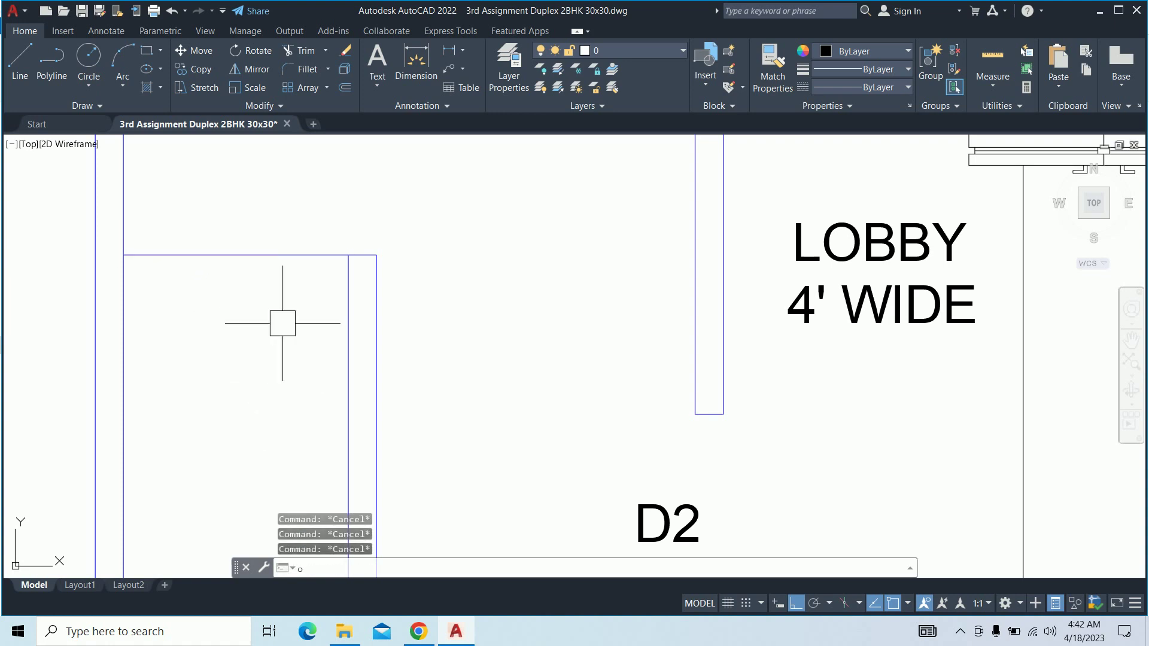
text(4)
key(Return)
click(254, 256)
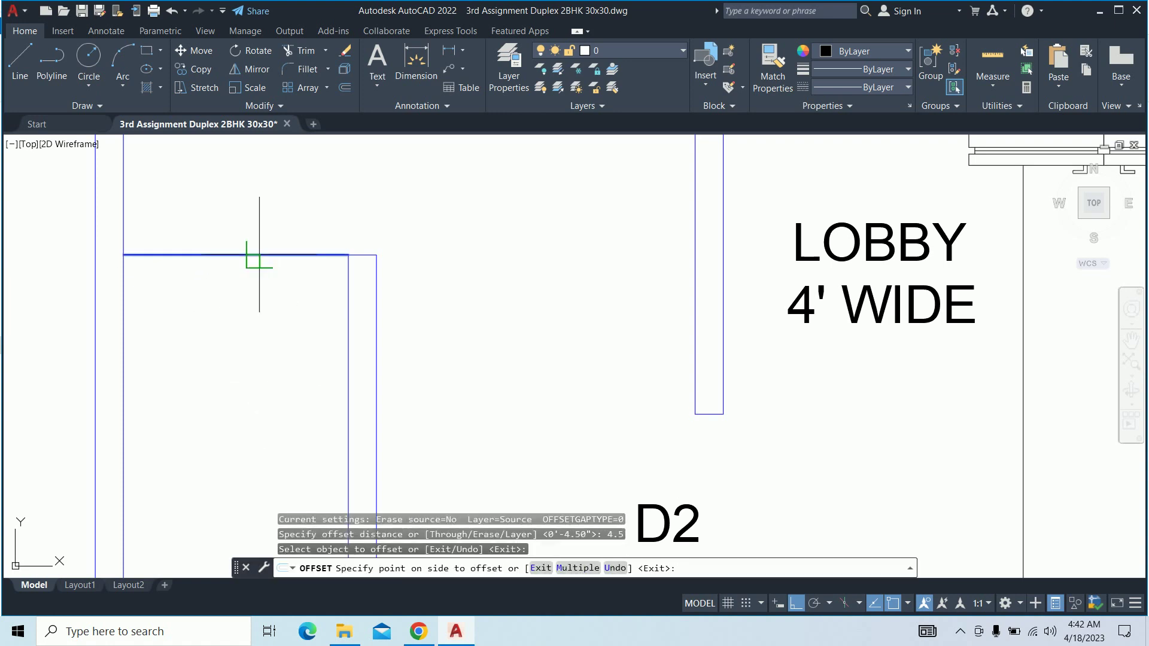
click(305, 277)
key(Escape)
key(Escape)
key(Escape)
Move both new wall lines down 12 inches
text(m)
key(Return)
drag(302, 300, 249, 223)
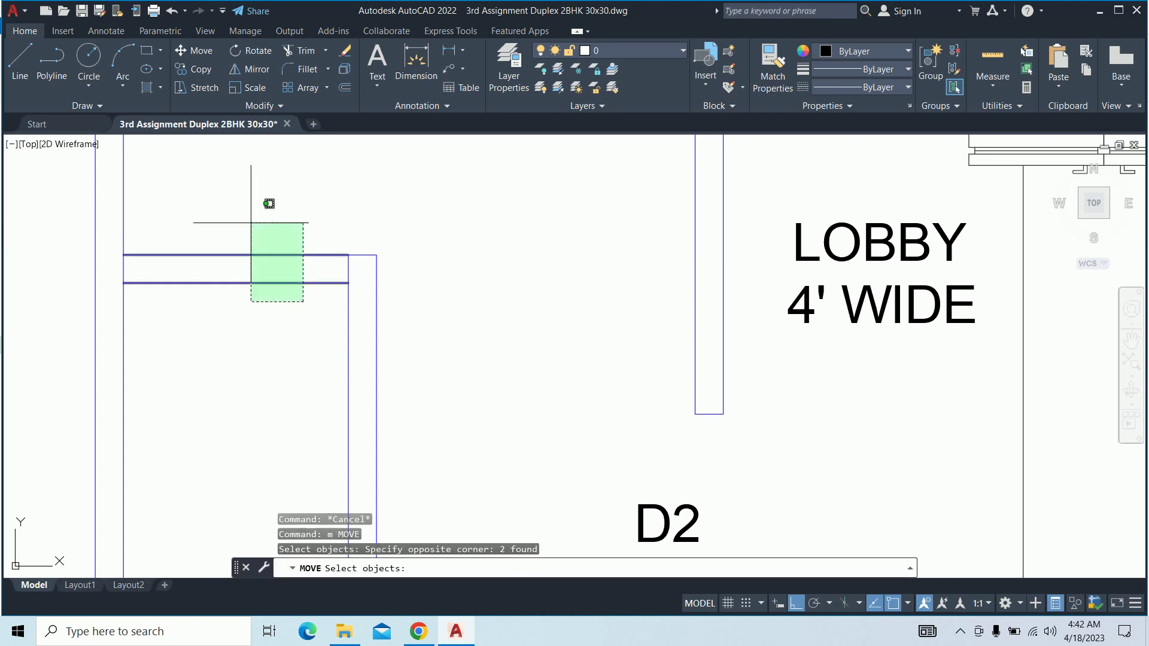
key(Return)
click(458, 286)
text(1)
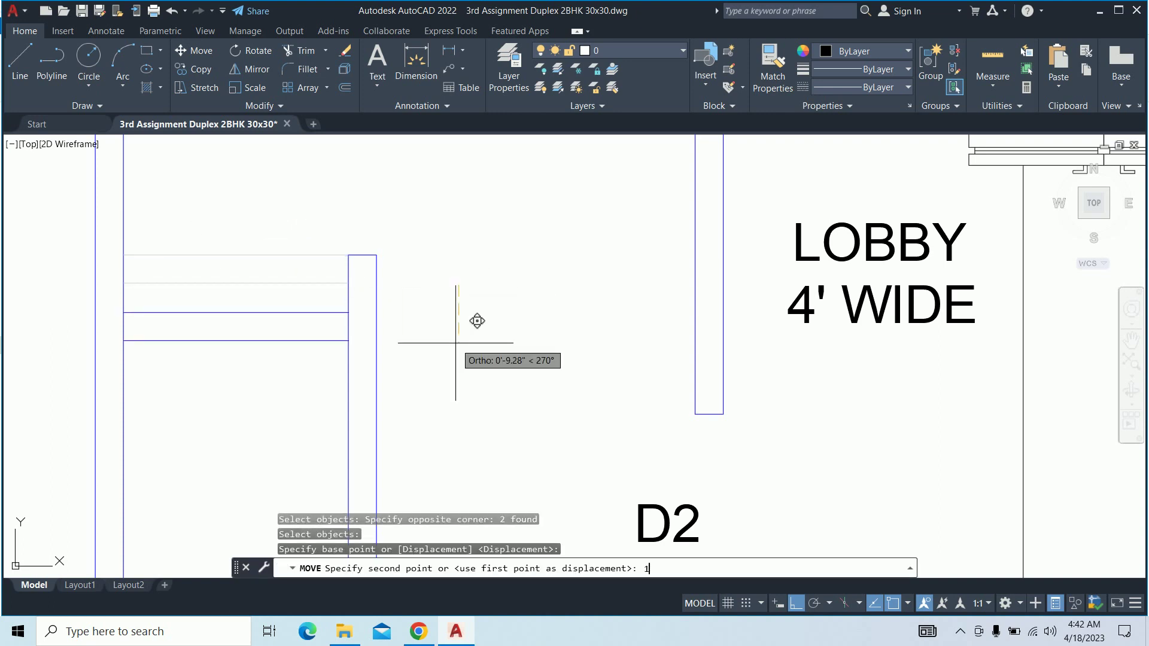
text(2)
key(Return)
scroll(351, 326, down, 5)
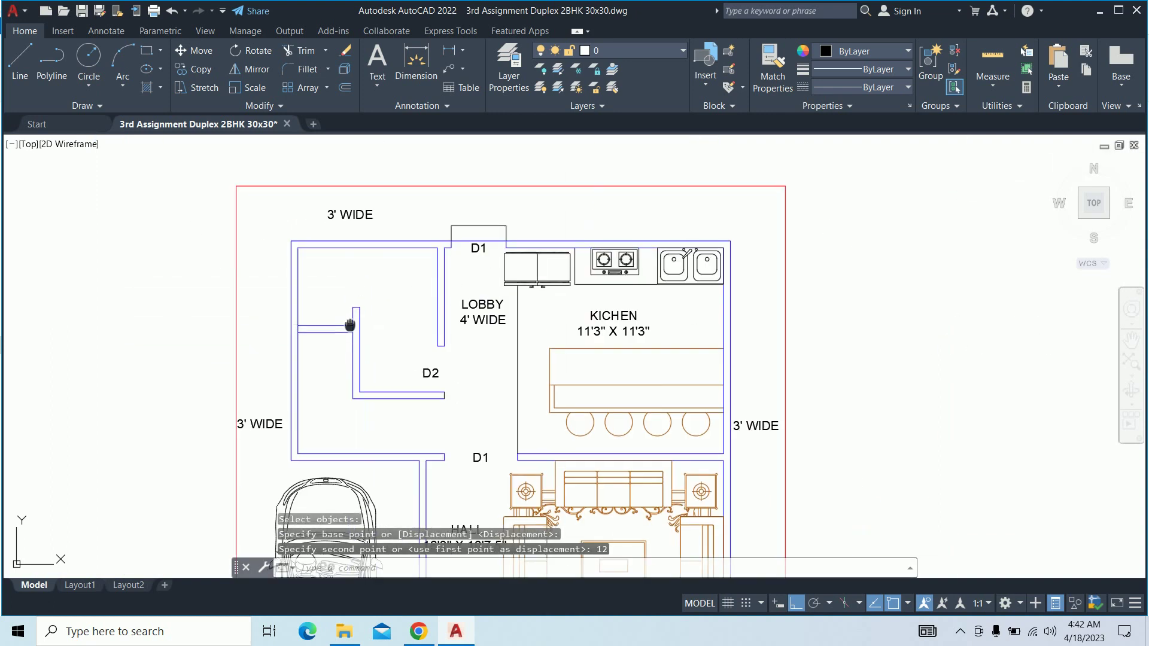
scroll(359, 302, up, 4)
Run TRIM at the new wall's junction, then exit it
text(tr)
key(Return)
scroll(359, 302, up, 1)
scroll(362, 352, up, 2)
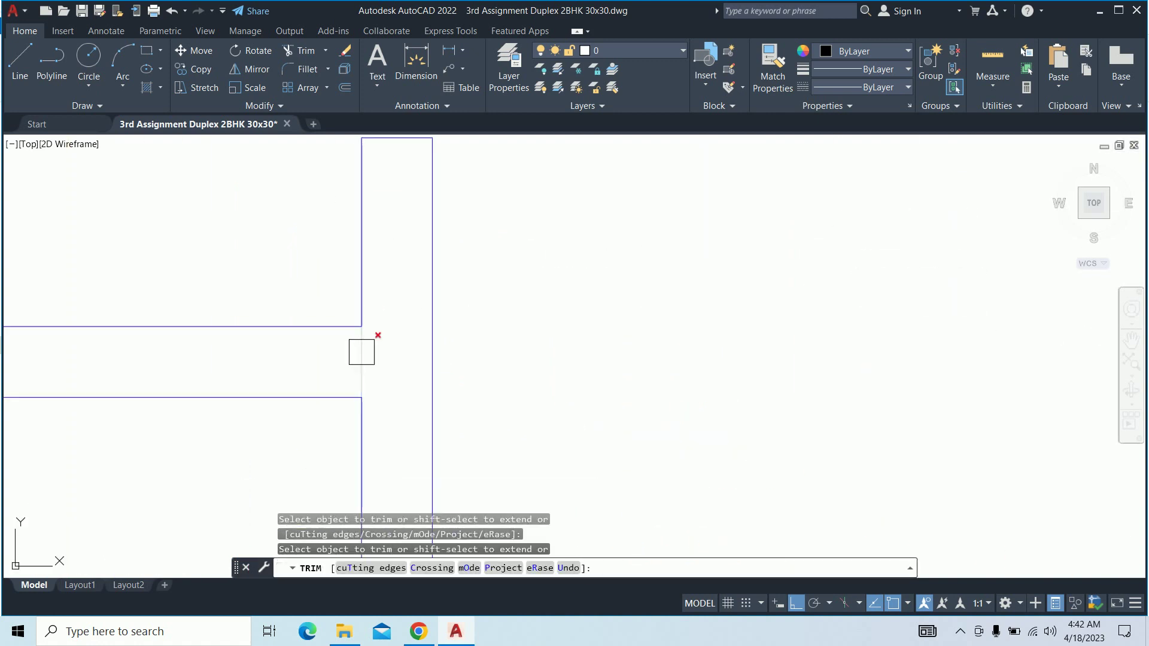
scroll(361, 351, down, 2)
key(Escape)
key(Escape)
scroll(416, 306, down, 3)
scroll(416, 306, up, 4)
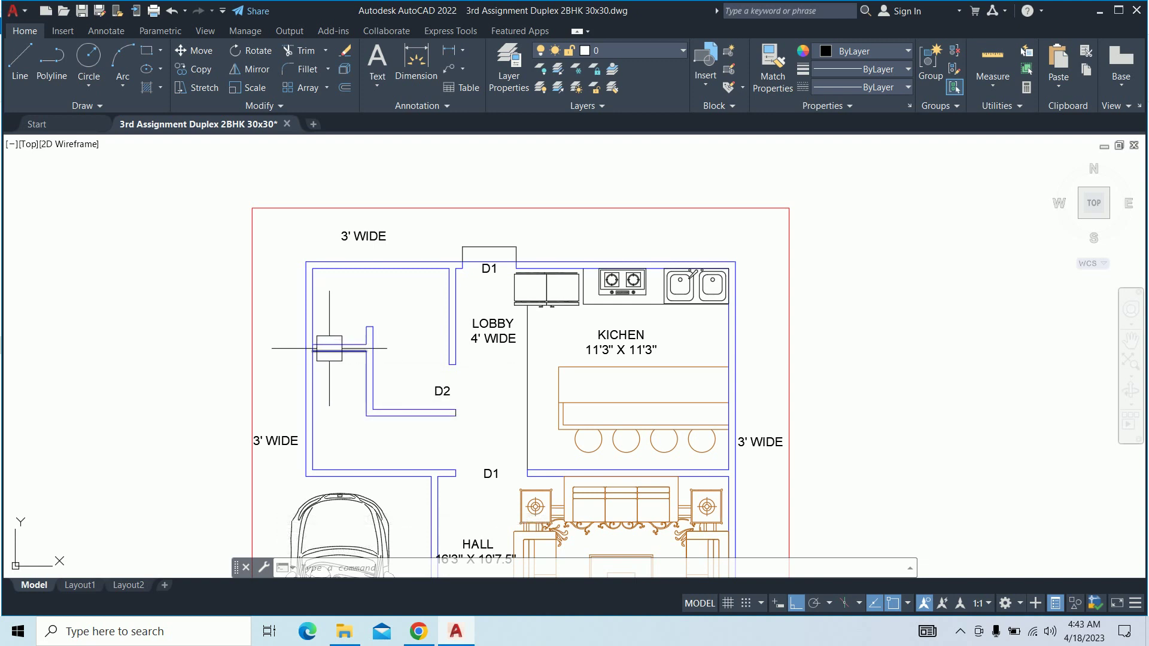
Draw a wall line from the wall corner to the left wall
scroll(339, 347, down, 2)
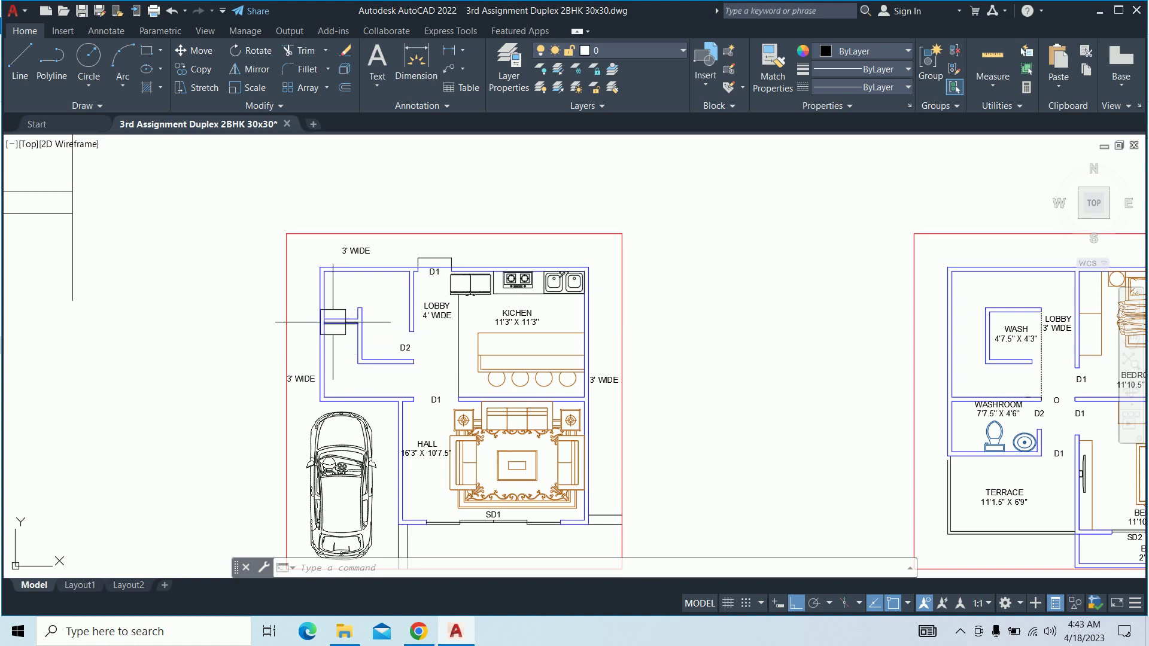
key(Escape)
key(Escape)
key(Escape)
scroll(353, 313, up, 2)
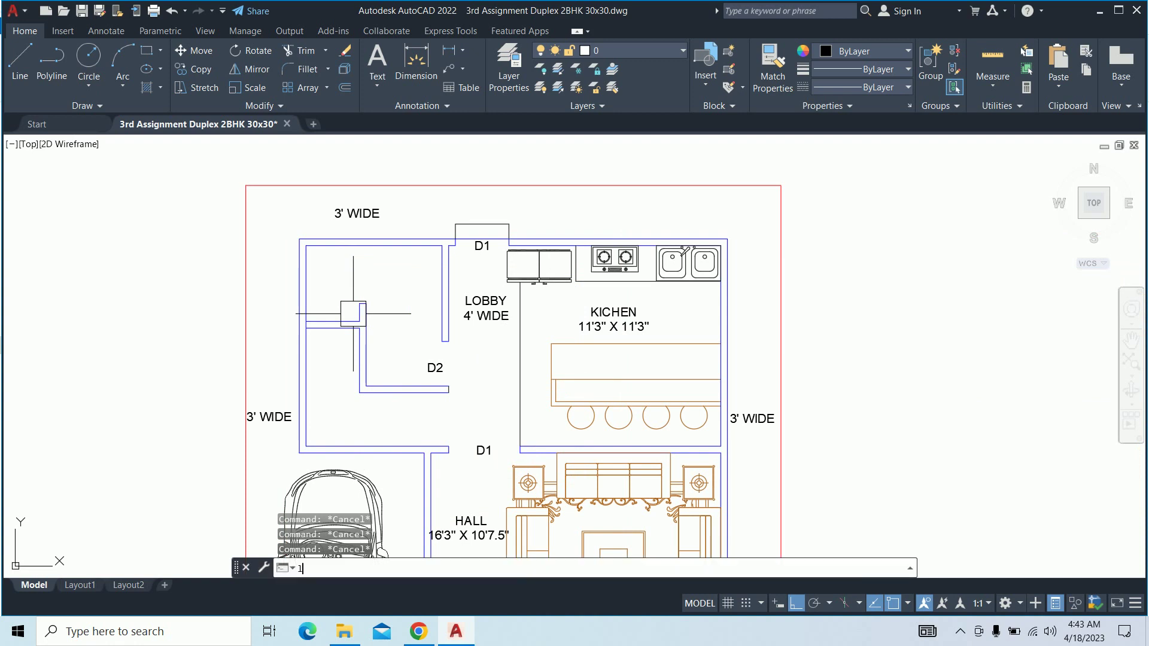
key(Return)
scroll(344, 308, up, 1)
scroll(359, 306, up, 1)
click(369, 301)
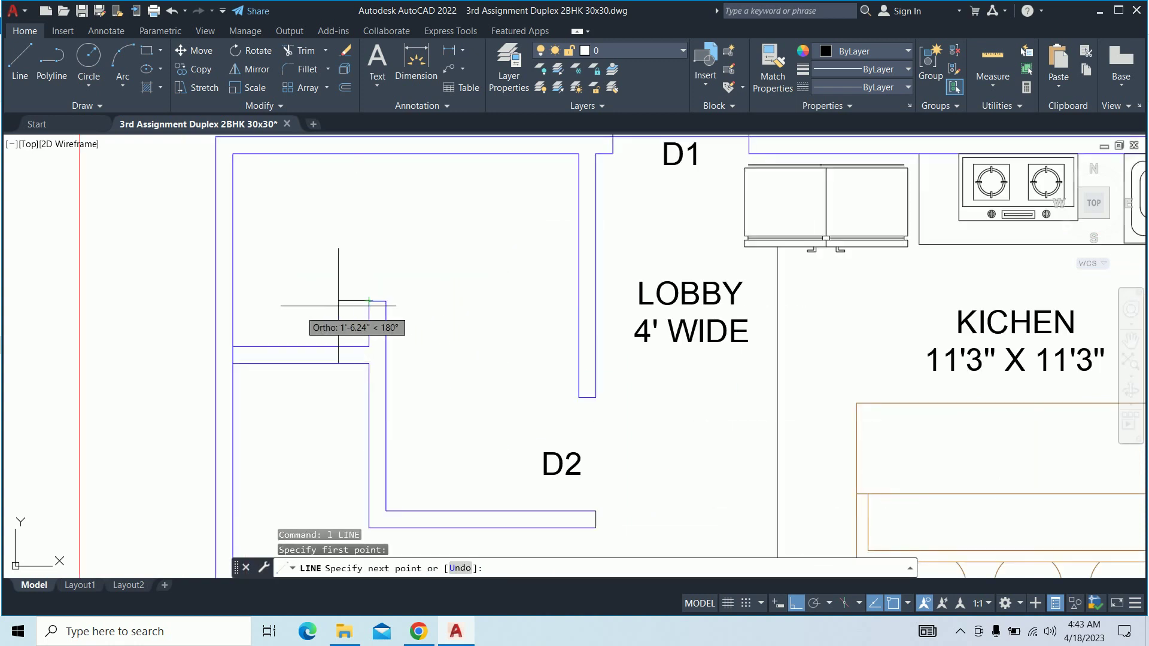
click(233, 301)
key(Escape)
key(Escape)
Match both new black lines to the blue wall's properties
text(a)
key(Return)
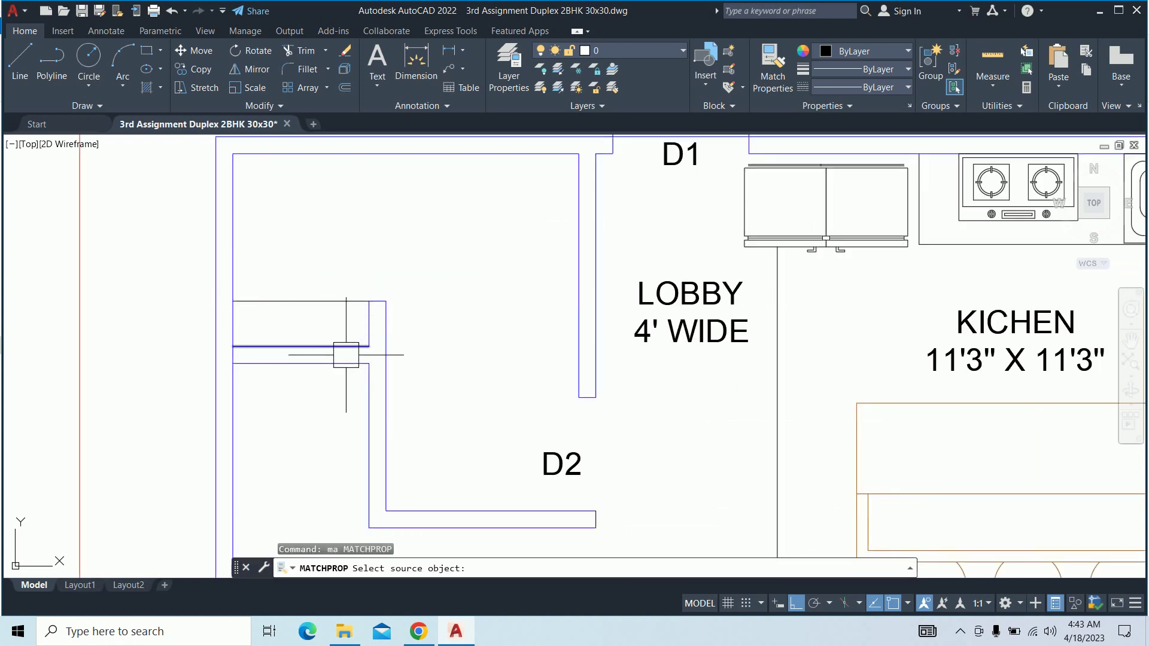
click(353, 359)
click(327, 302)
click(321, 345)
key(Escape)
key(Escape)
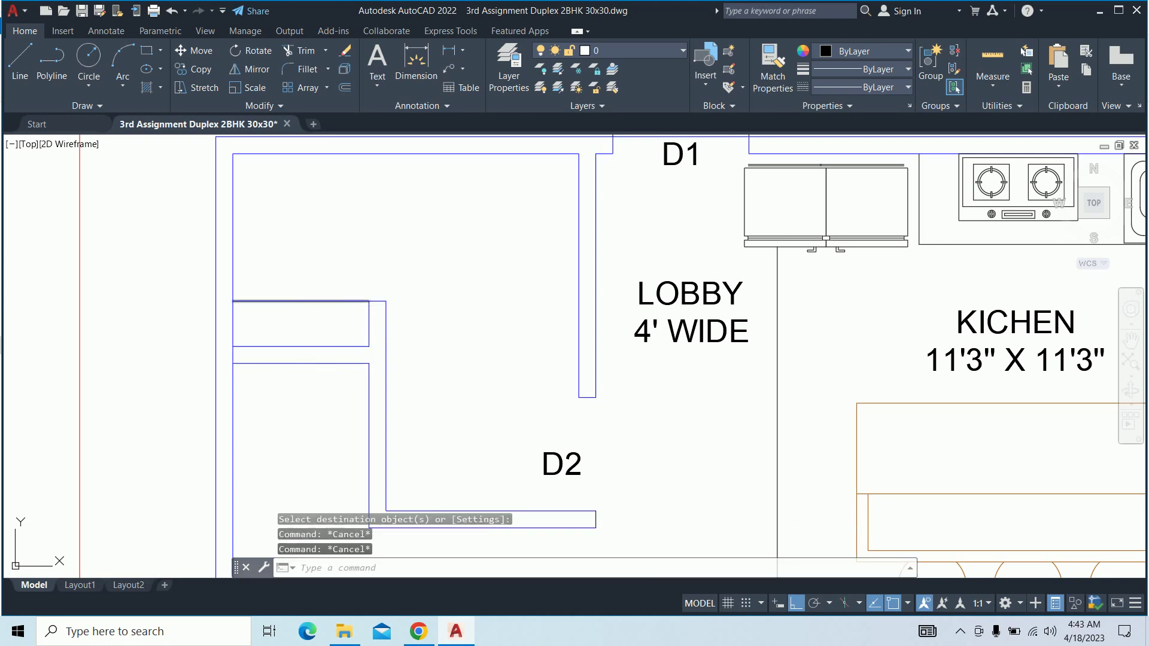
key(Escape)
Cancel an unfinished linear dimension, recentre the lobby, and switch to Google Meet
text(dli)
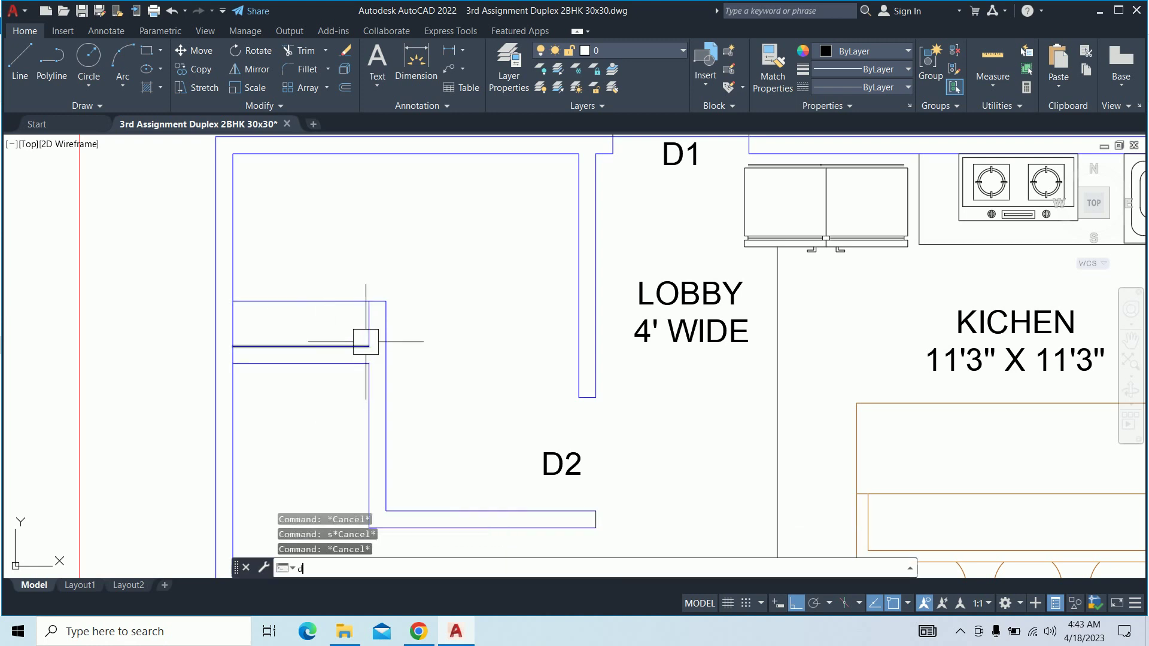
key(Return)
scroll(374, 331, up, 2)
key(Return)
click(365, 323)
key(Escape)
key(Escape)
key(Escape)
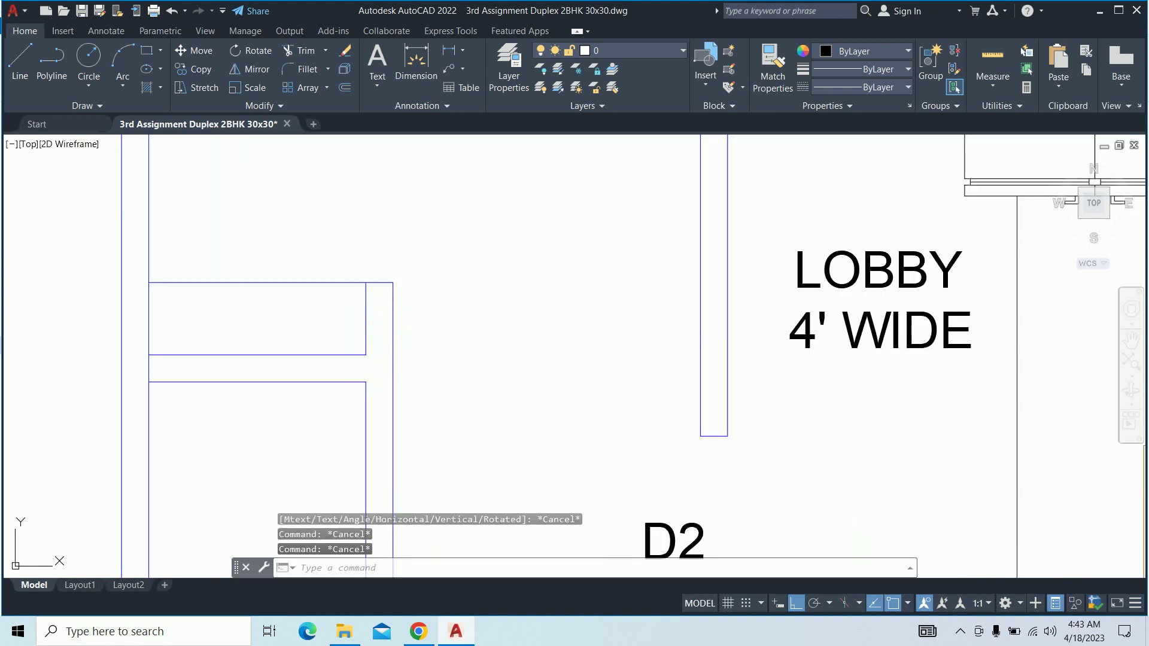
scroll(424, 363, down, 8)
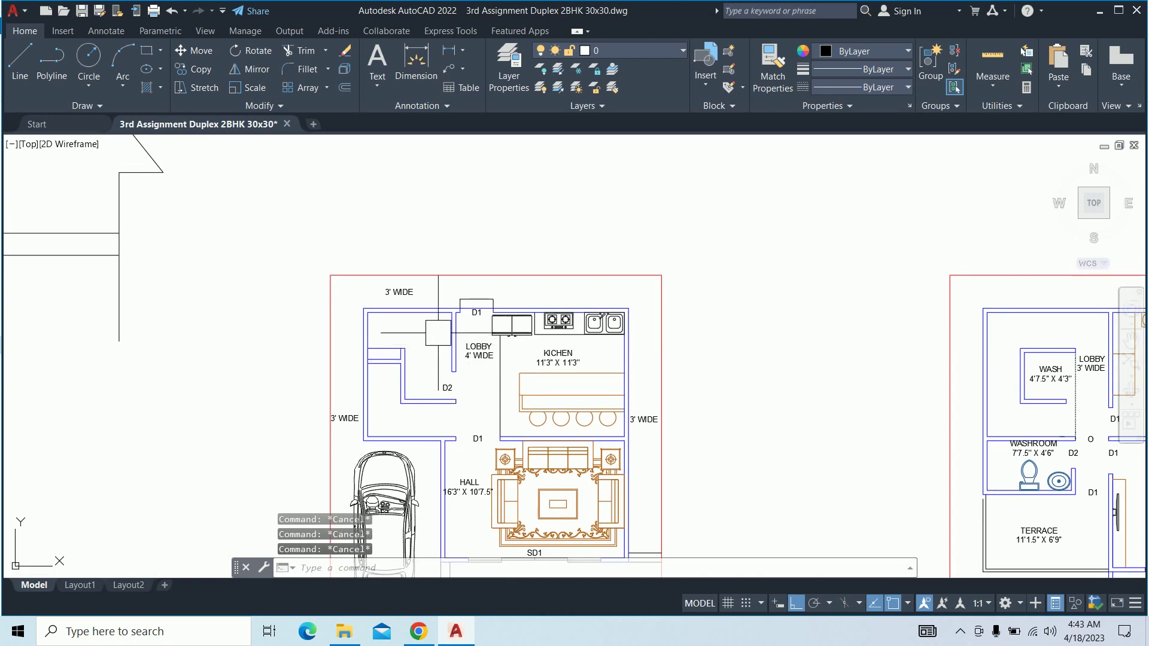
scroll(438, 333, up, 4)
scroll(455, 359, down, 3)
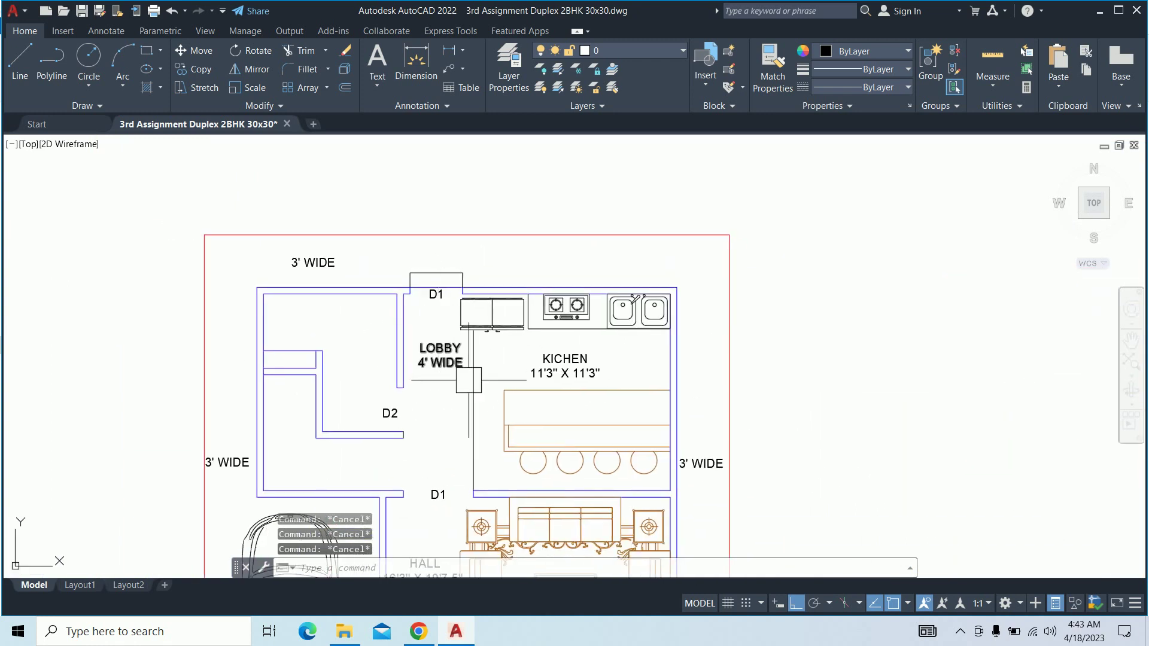
middle_drag(469, 380, 451, 341)
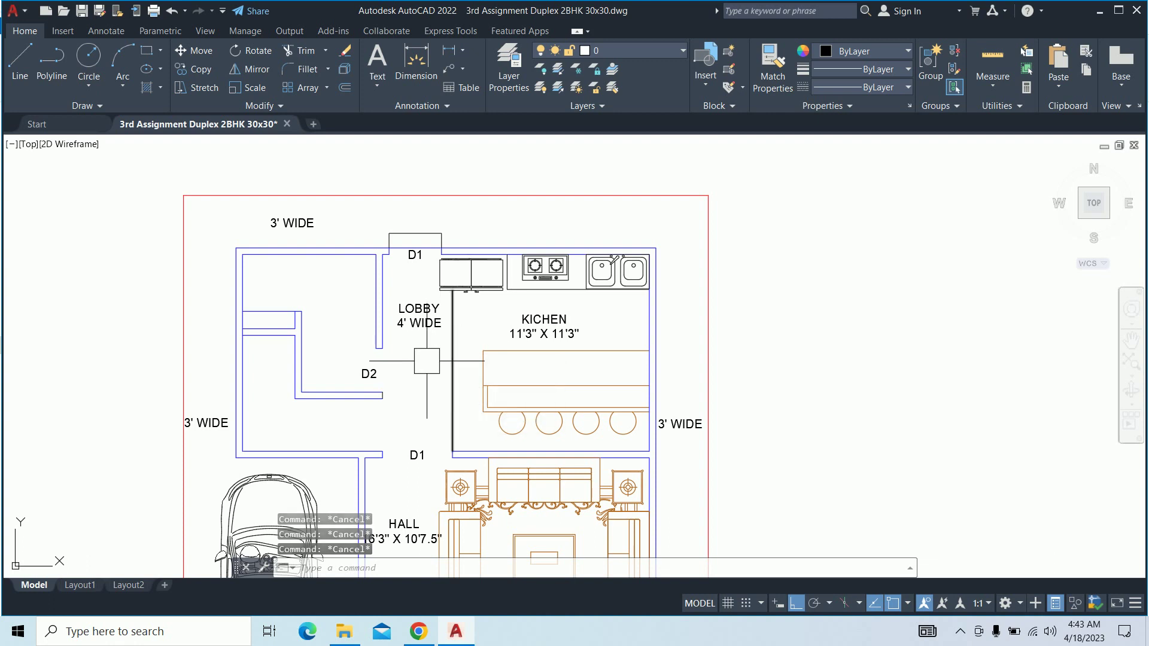
click(418, 631)
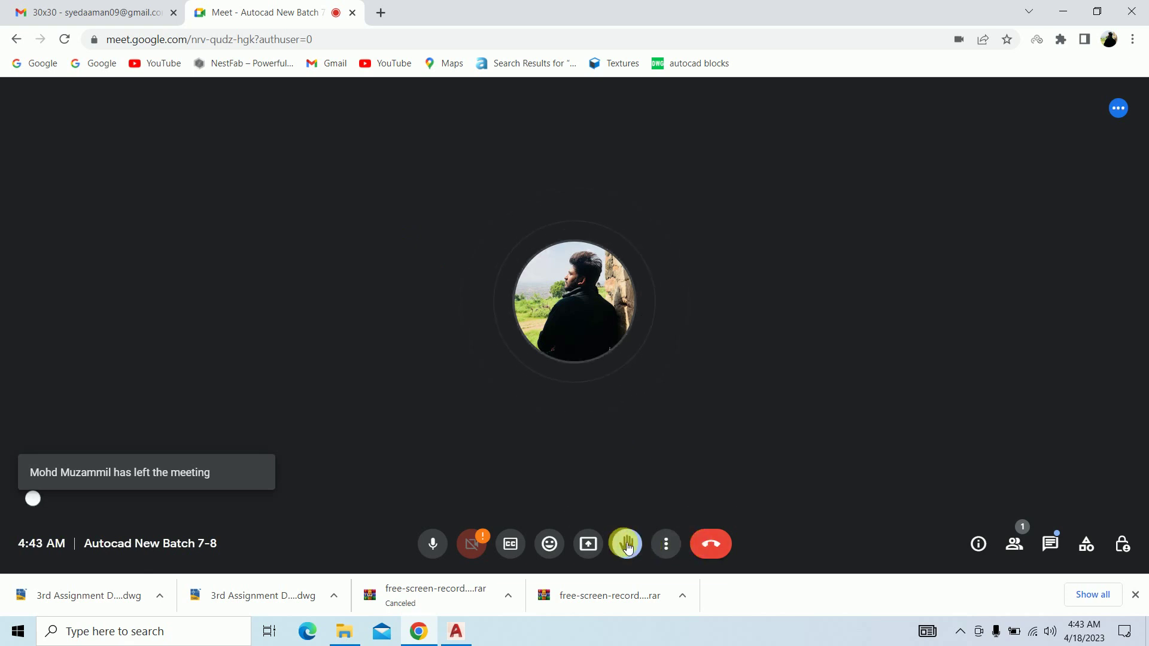
Present the entire screen in Google Meet, hide the sharing notice, and minimize Chrome
click(588, 543)
click(605, 443)
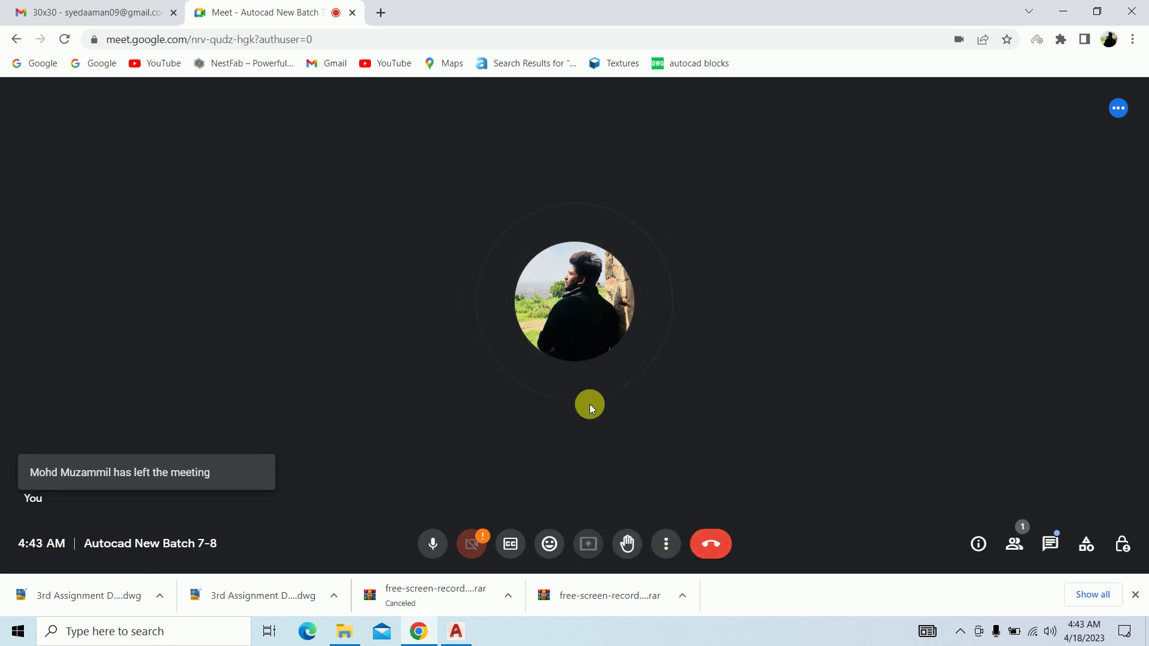
click(704, 349)
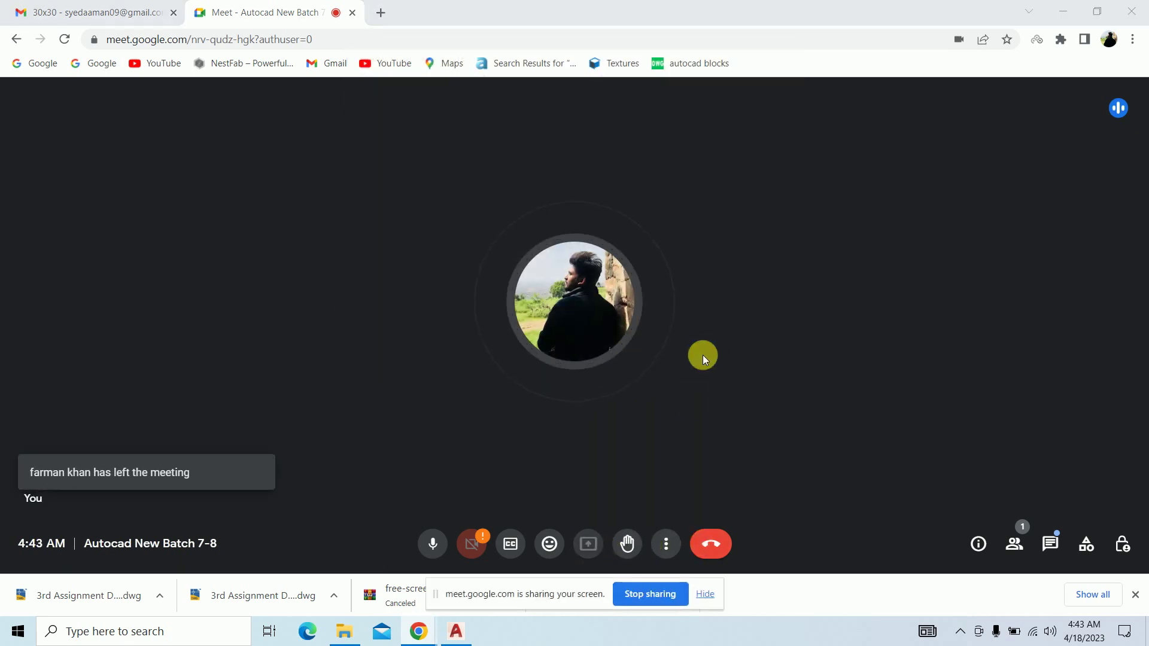
click(703, 592)
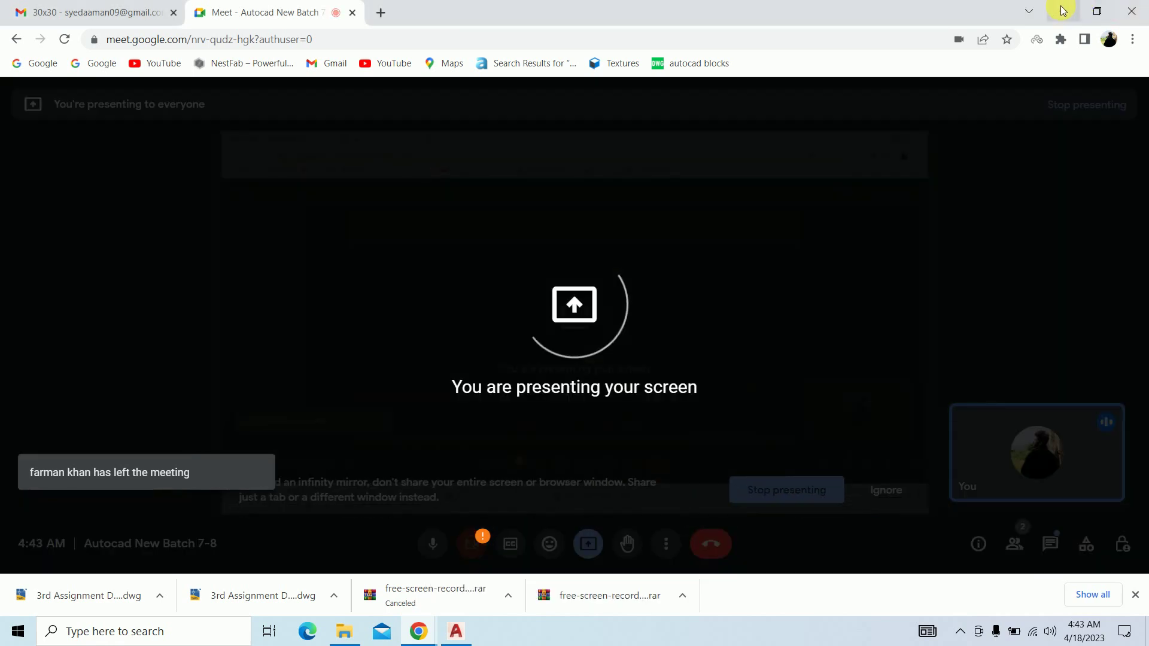
click(1062, 10)
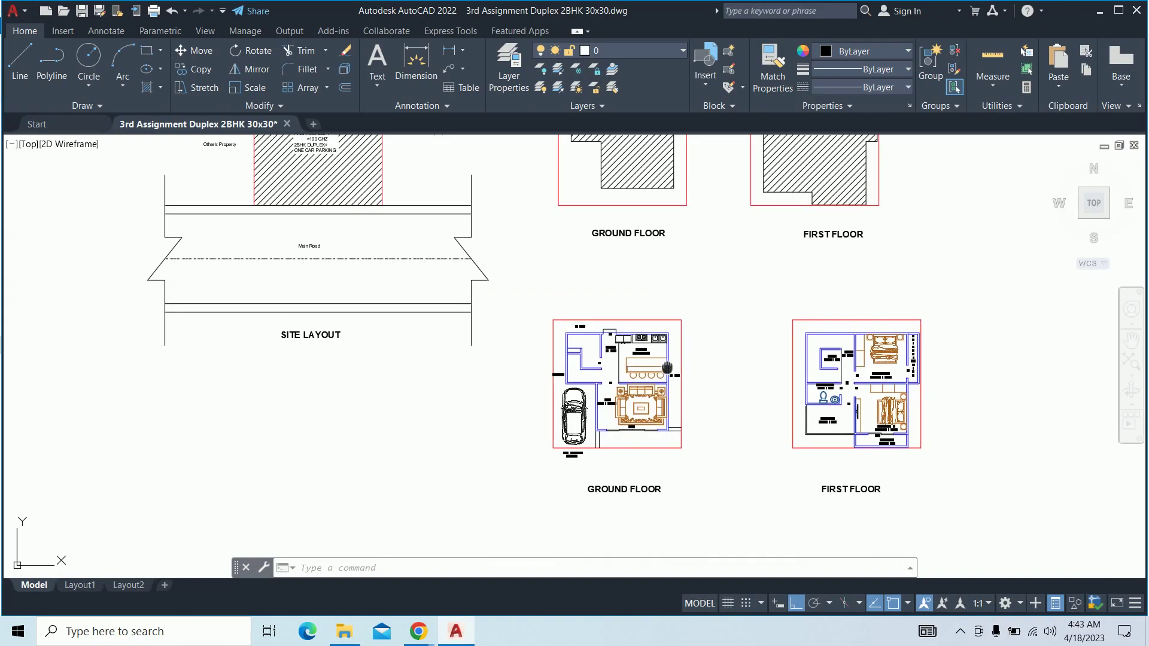
Zoom to the first-floor washroom, start and cancel EXTEND, then return to Google Meet
scroll(670, 361, up, 5)
scroll(839, 424, up, 1)
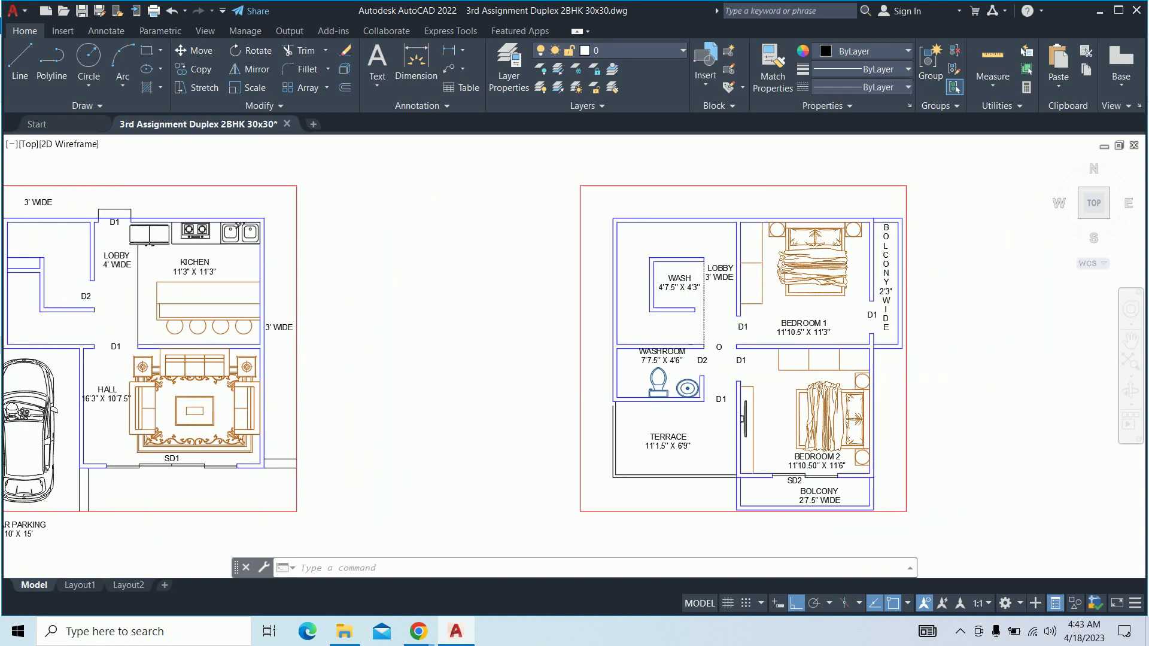
scroll(840, 424, up, 3)
text(ex)
key(Return)
scroll(628, 424, up, 2)
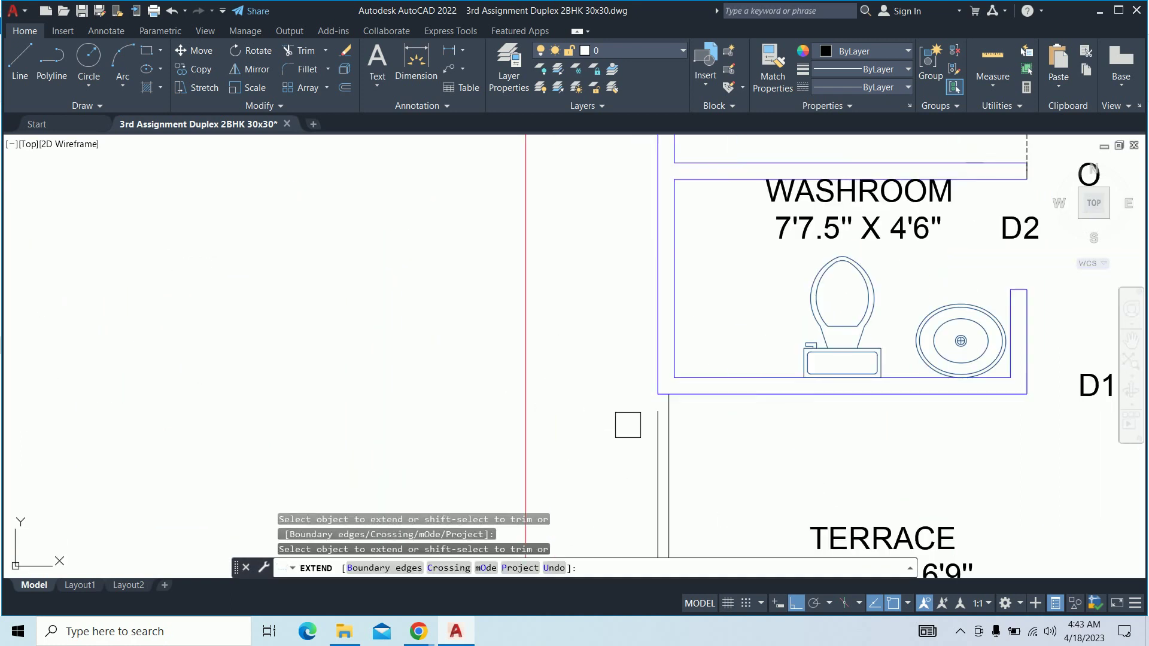
scroll(651, 424, down, 3)
key(Escape)
key(Escape)
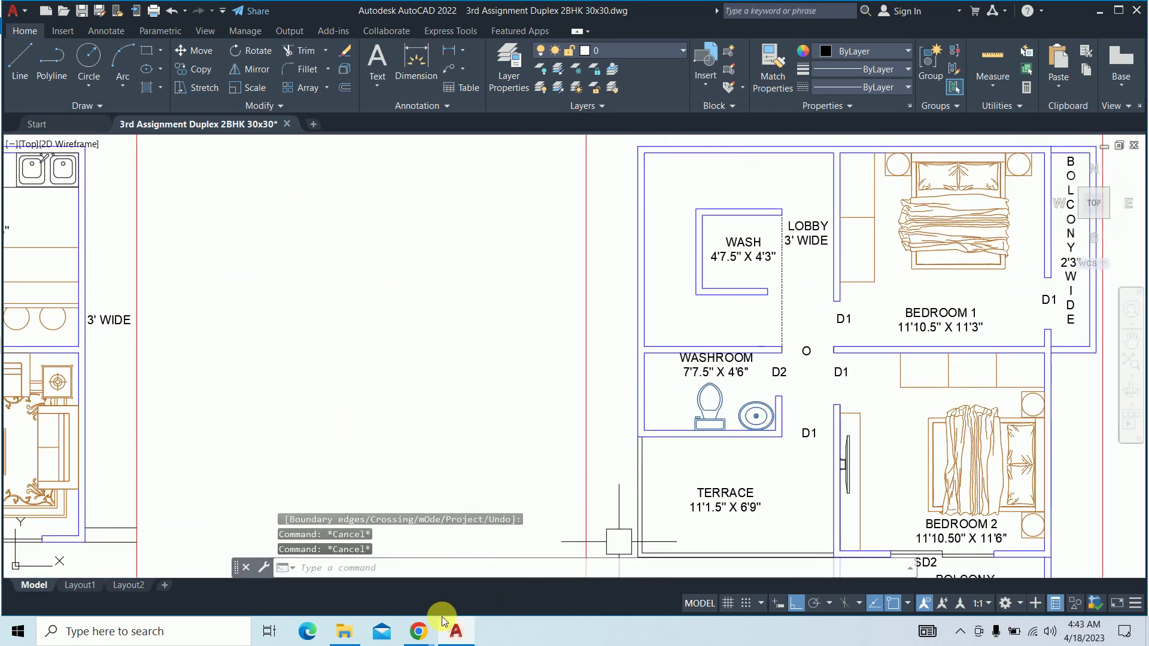
click(383, 569)
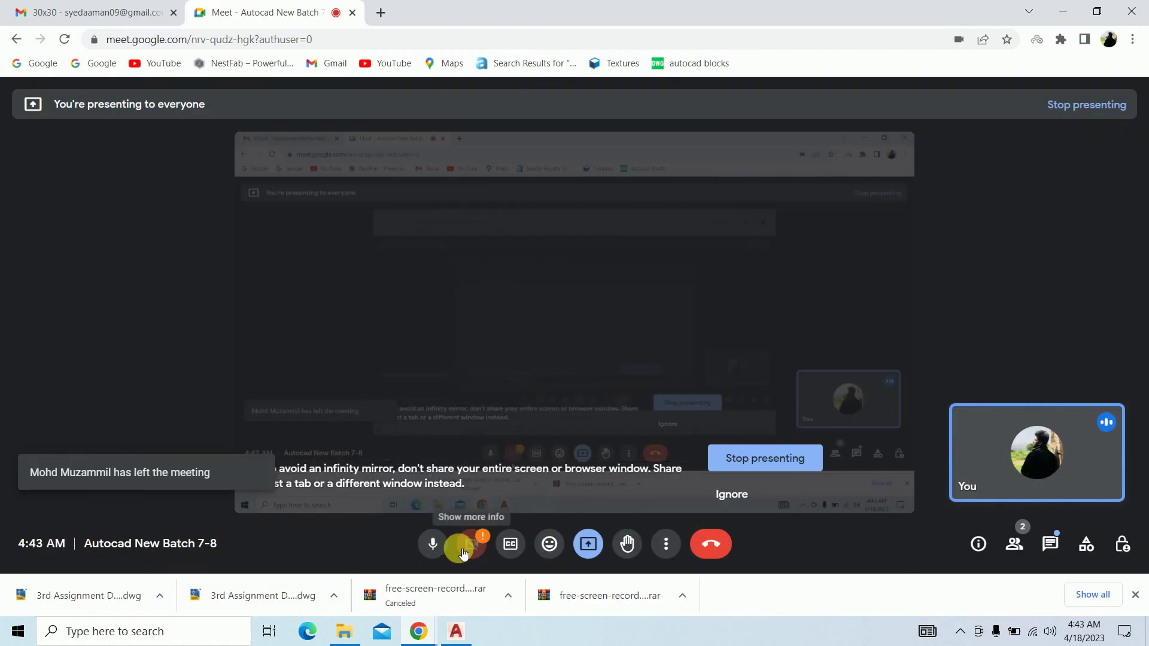
Unmute the microphone, set the speaker volume back to 100, and minimize Chrome
click(448, 546)
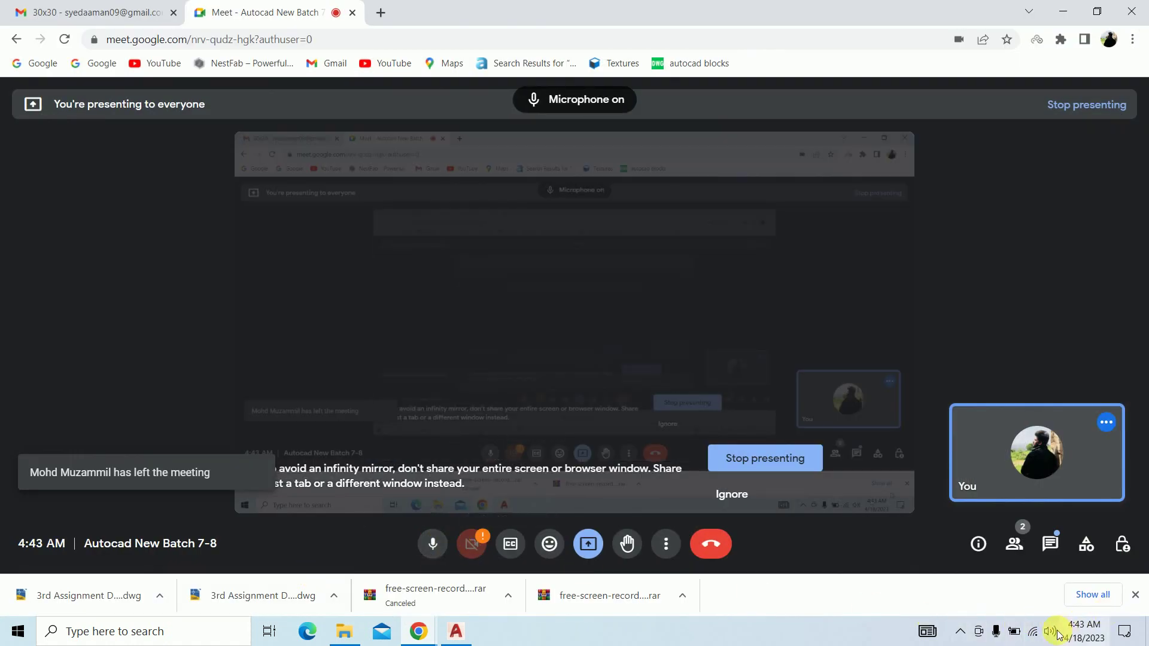
click(1051, 632)
mouse_move(1101, 596)
mouse_down()
mouse_move(1072, 596)
mouse_move(1120, 594)
mouse_up()
click(850, 627)
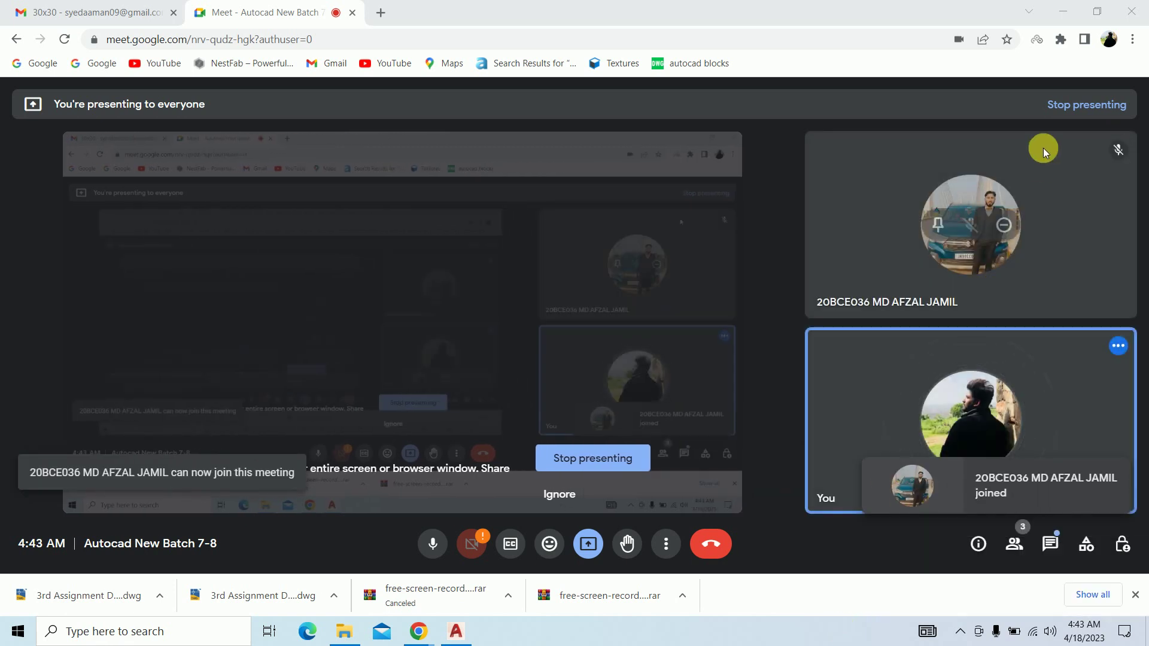
click(1068, 7)
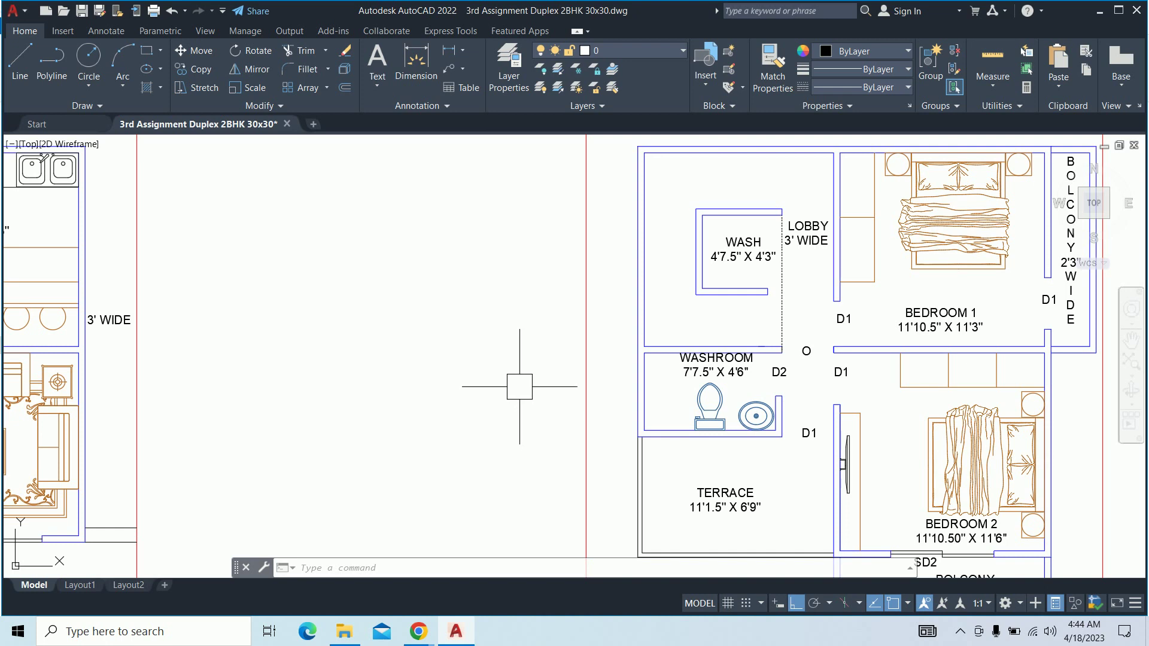
Zoom out, clear pending commands, and pan until the ground floor plan is centred
scroll(629, 352, down, 5)
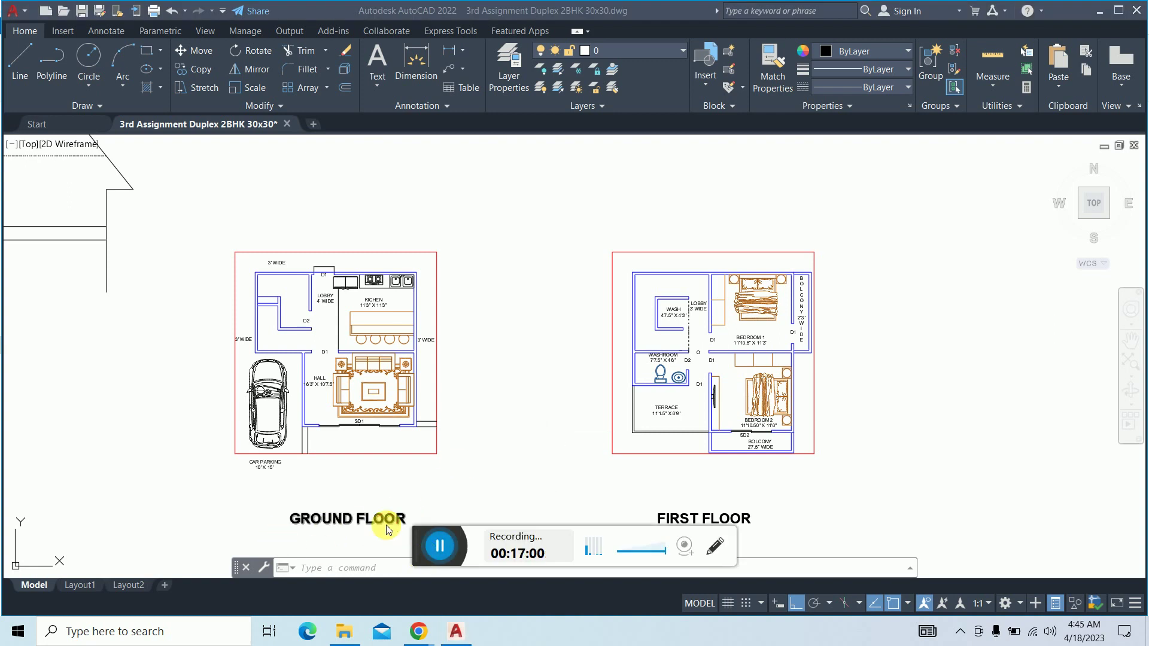
middle_drag(439, 373, 525, 345)
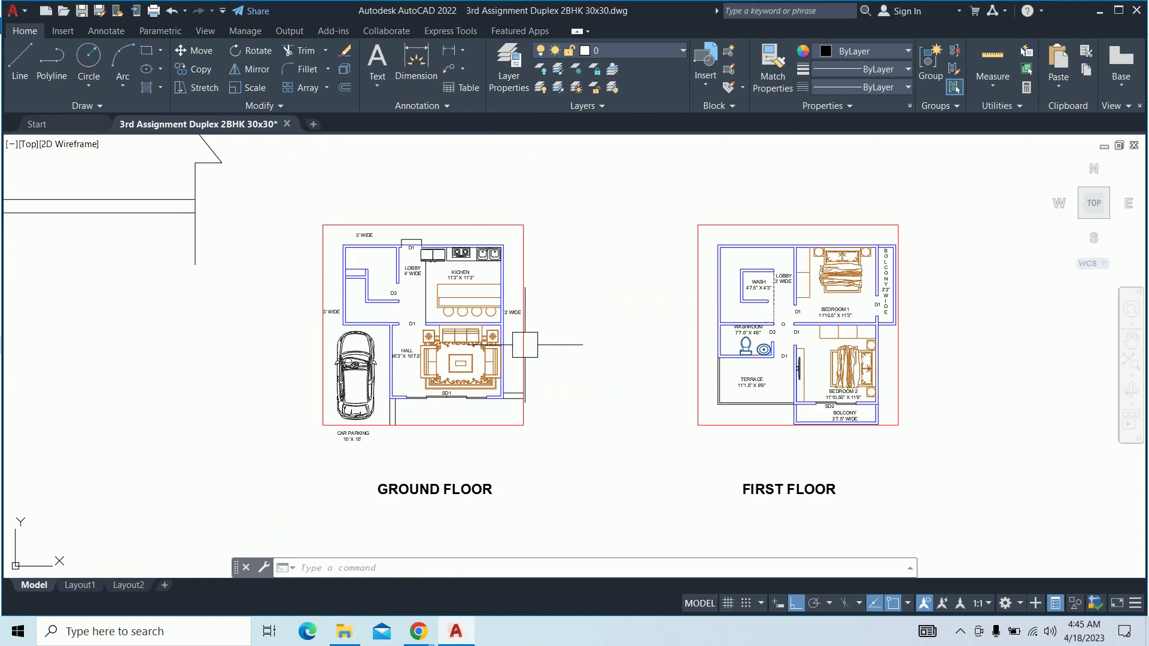
key(Escape)
key(Escape)
key(Escape)
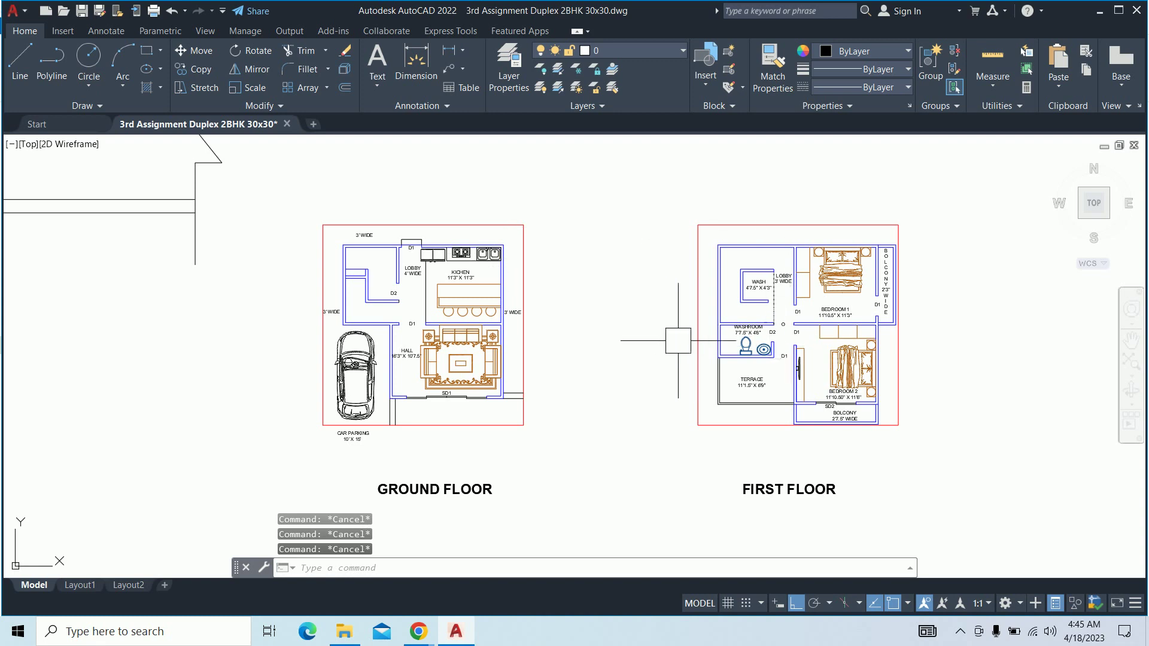
scroll(525, 291, up, 2)
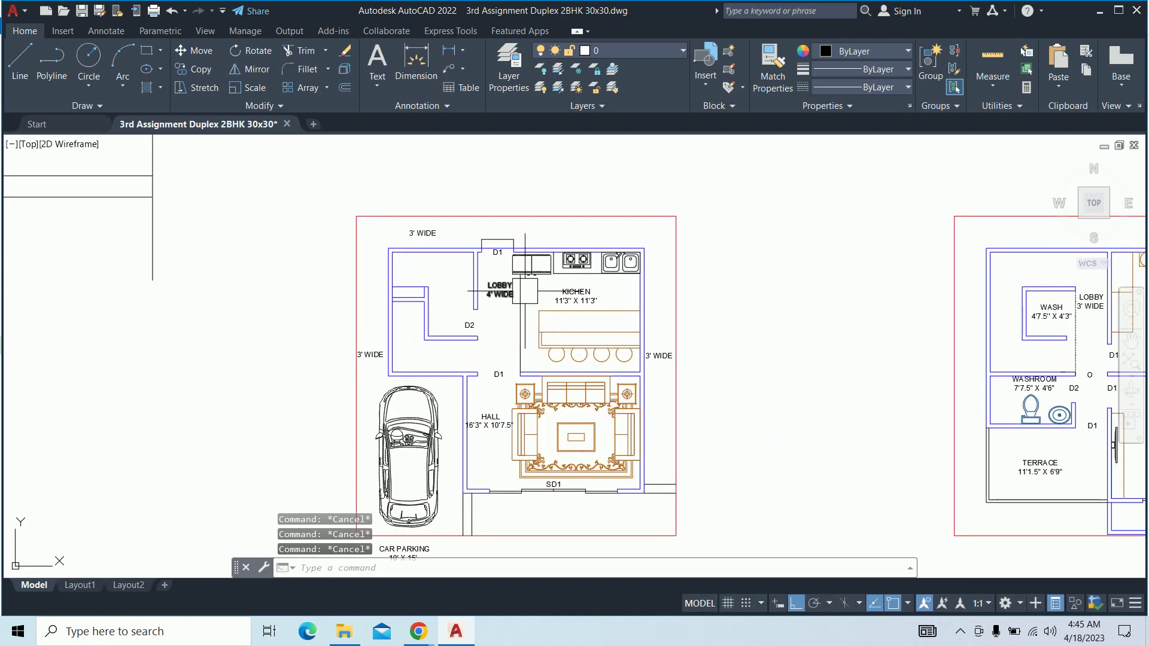
middle_drag(508, 293, 652, 285)
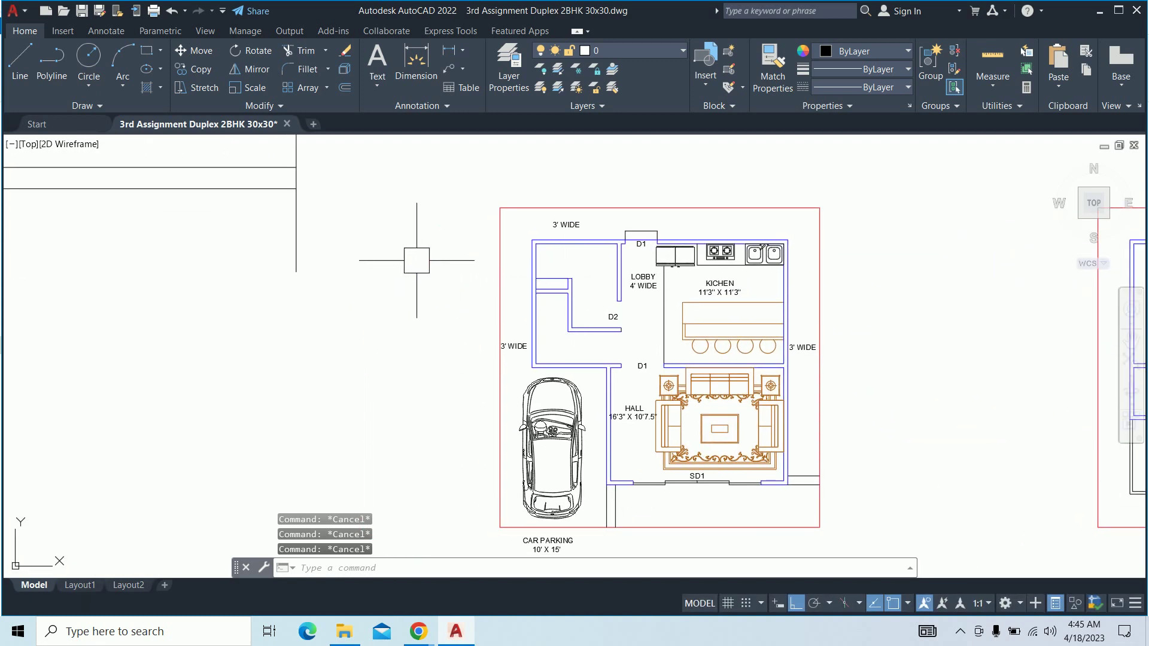
Set AR-INTERIOR-SANITARY as the current layer in the Layer Properties Manager
middle_drag(380, 264, 398, 269)
text(la)
key(Return)
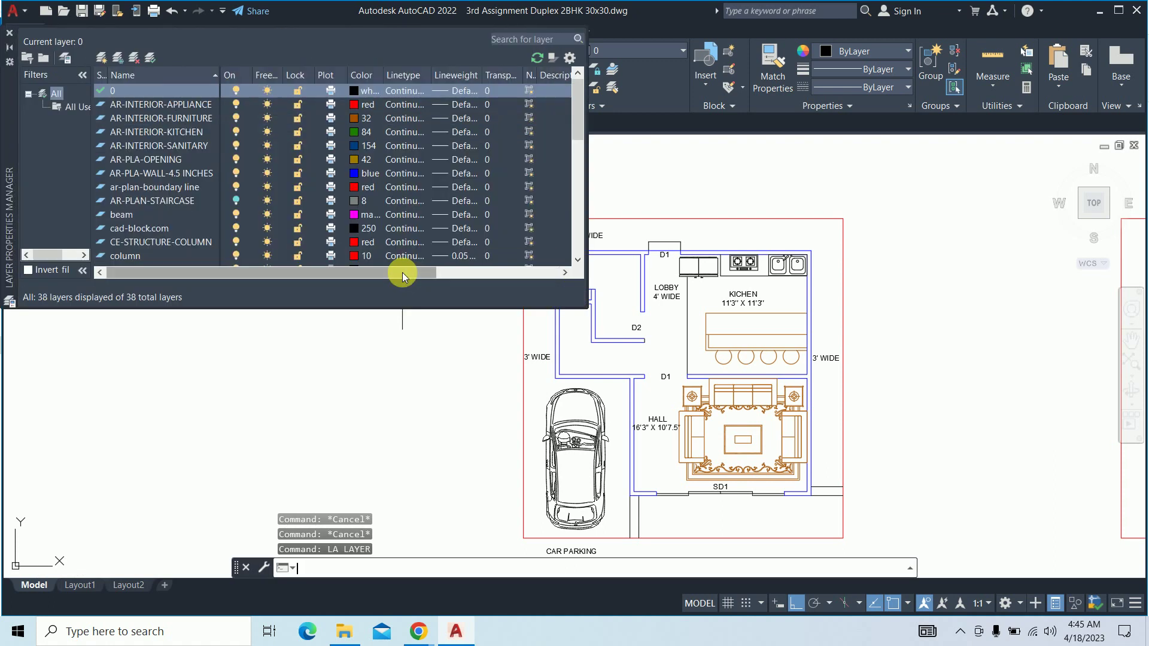
scroll(180, 185, down, 1)
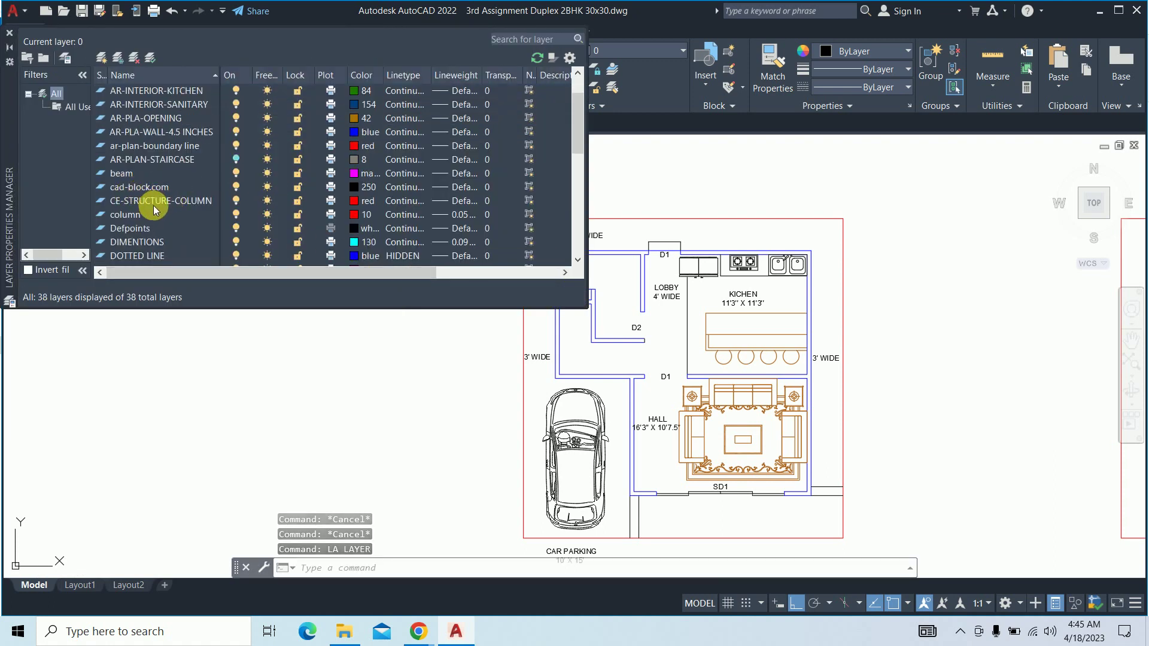
double_click(154, 203)
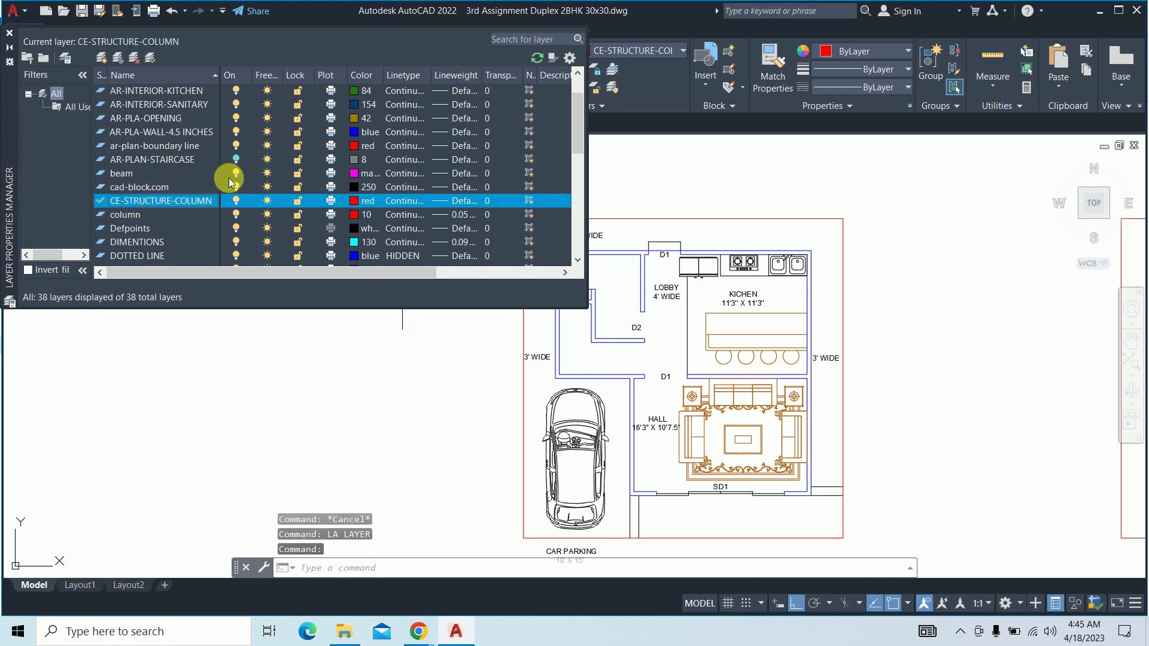
scroll(165, 173, up, 1)
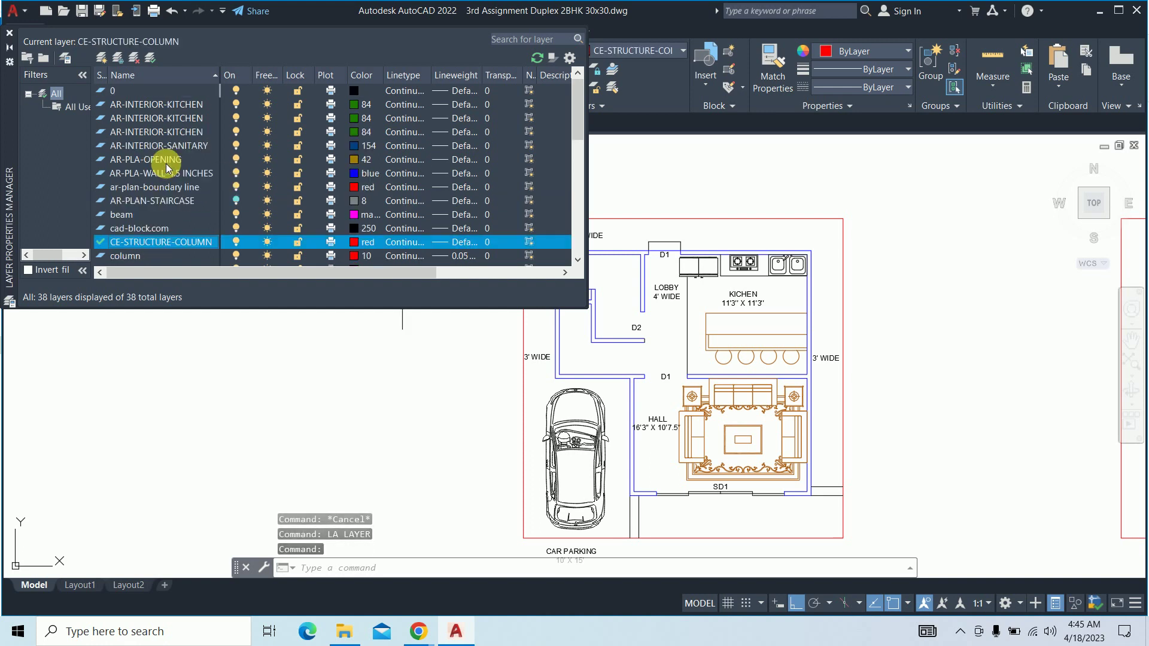
double_click(182, 146)
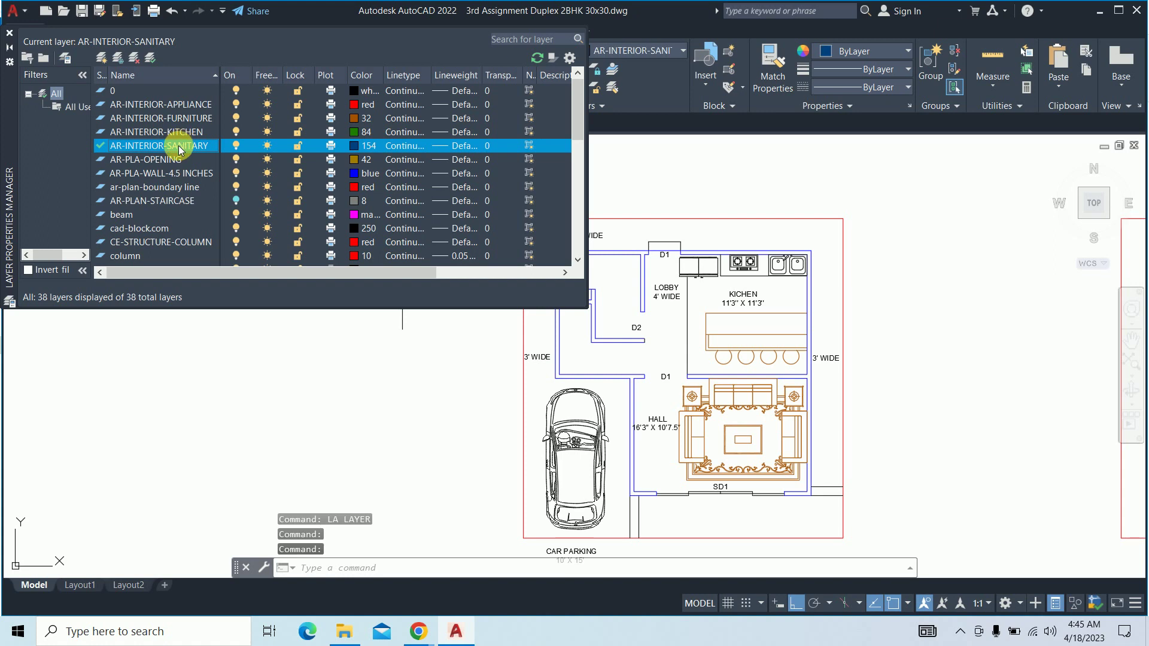
click(8, 34)
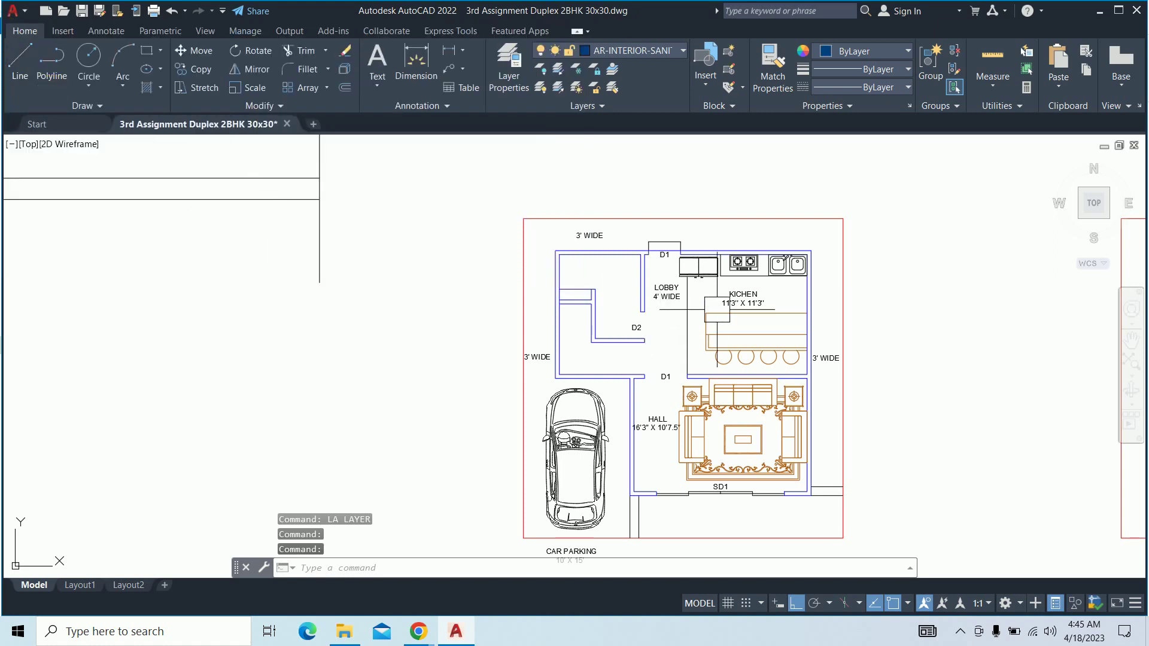
scroll(519, 292, down, 4)
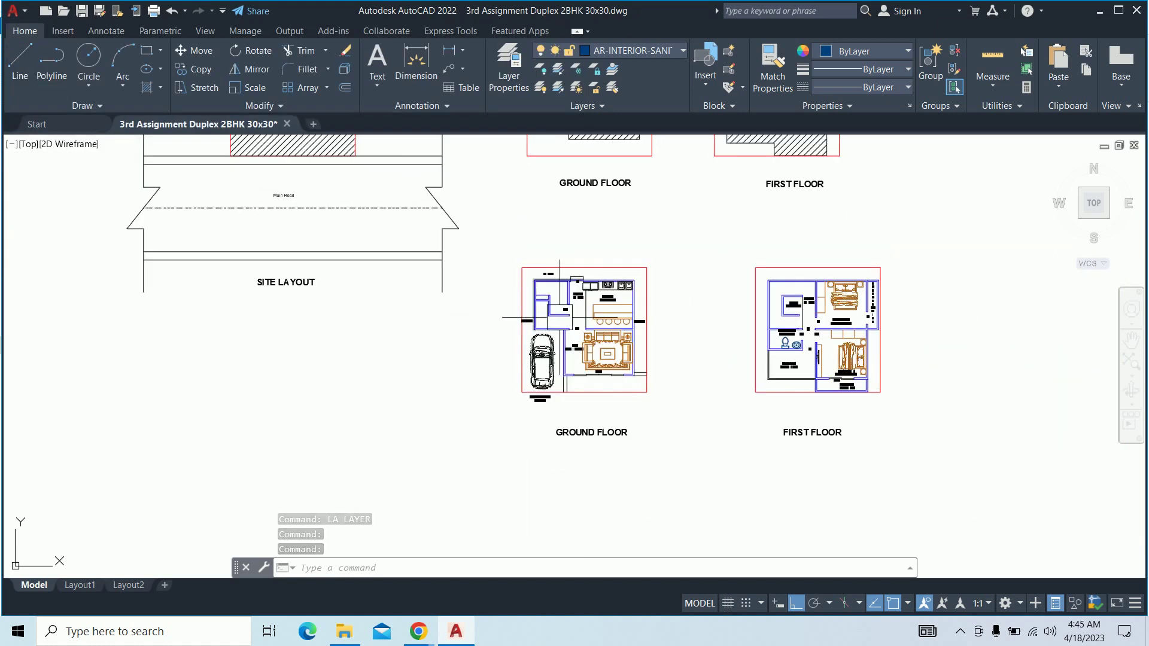
scroll(754, 329, up, 2)
middle_drag(404, 285, 421, 306)
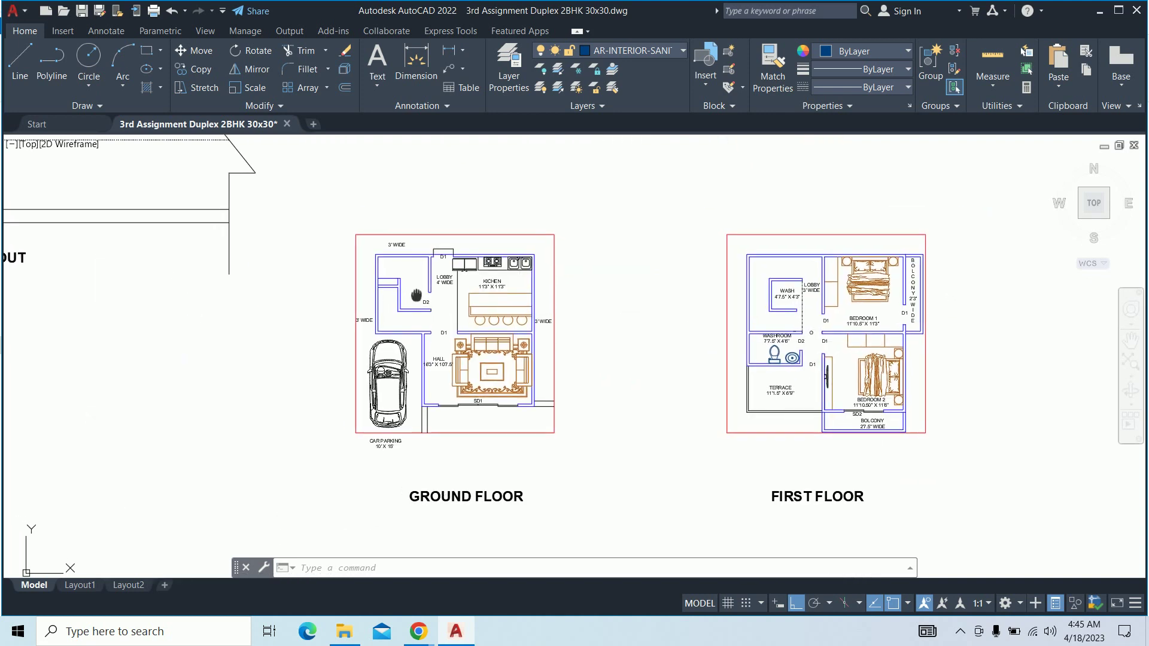
text(INSERT)
Browse from the Blocks palette to the Cadd Blocks > Write Blocks > WC folder
key(Return)
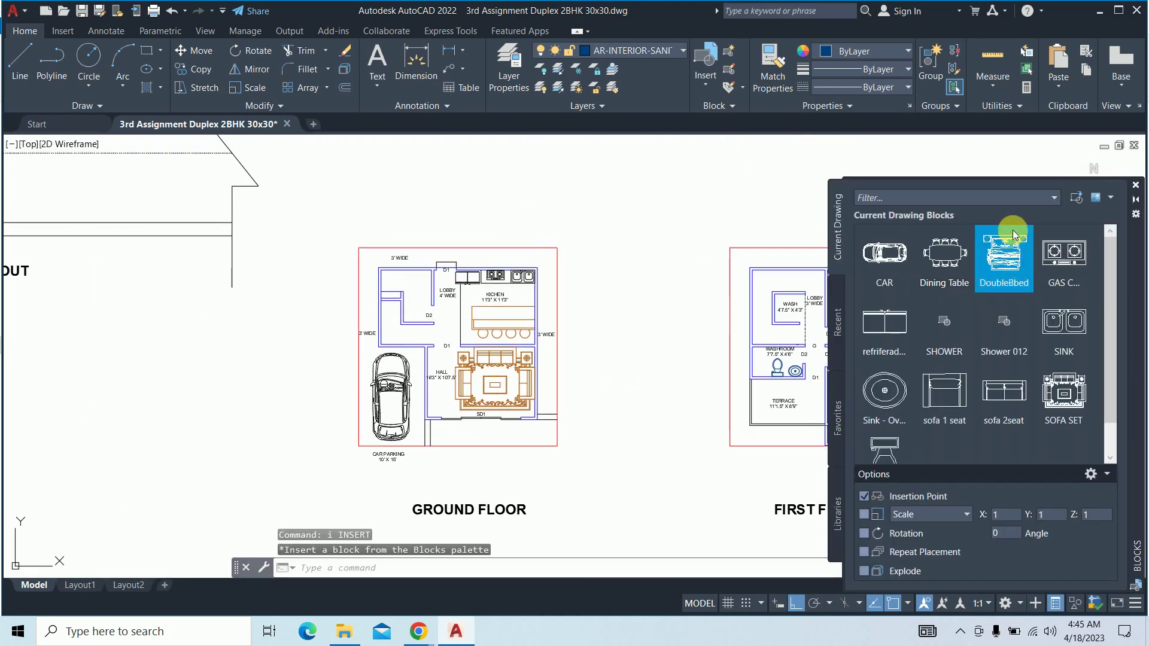
click(1075, 205)
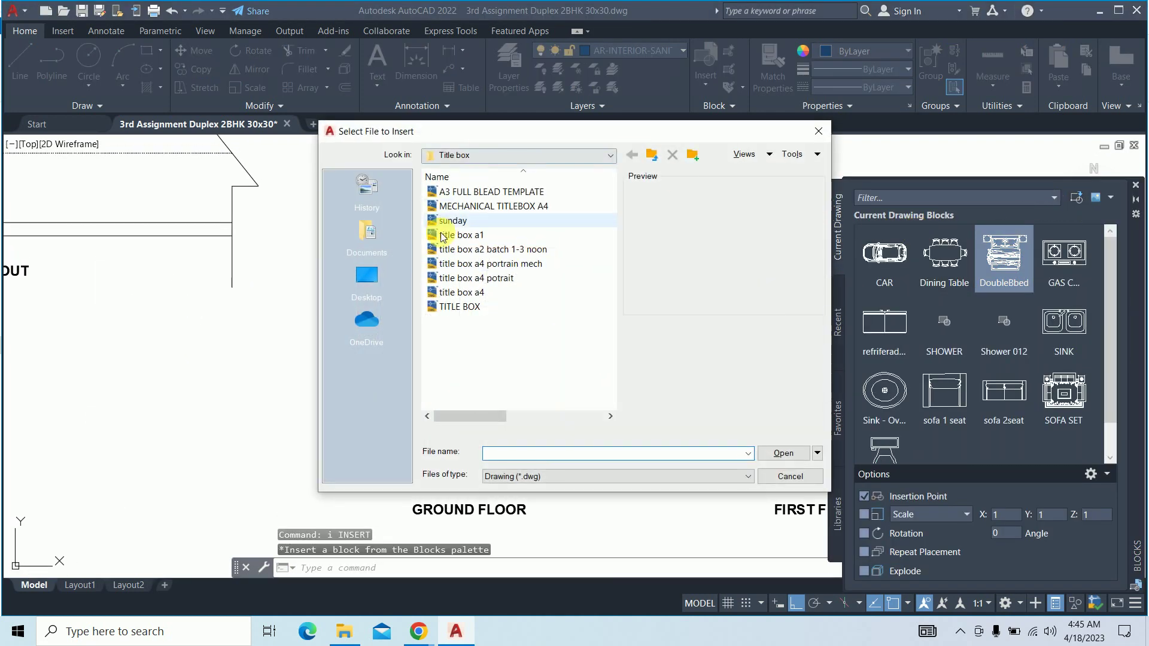
click(392, 245)
click(651, 155)
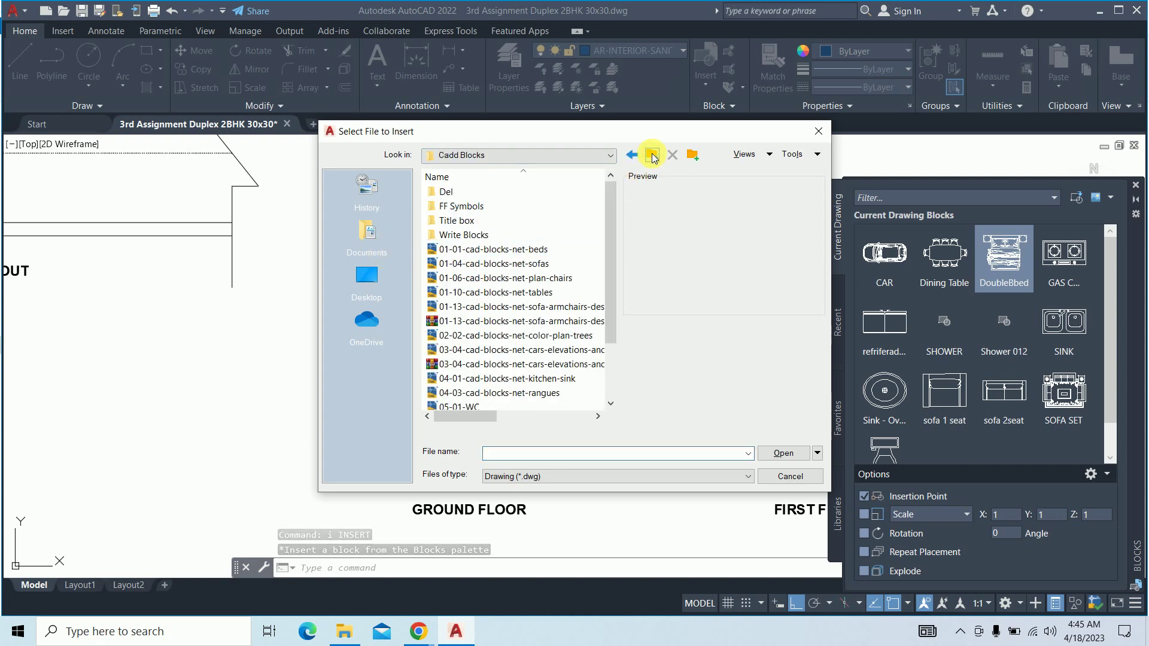
double_click(476, 234)
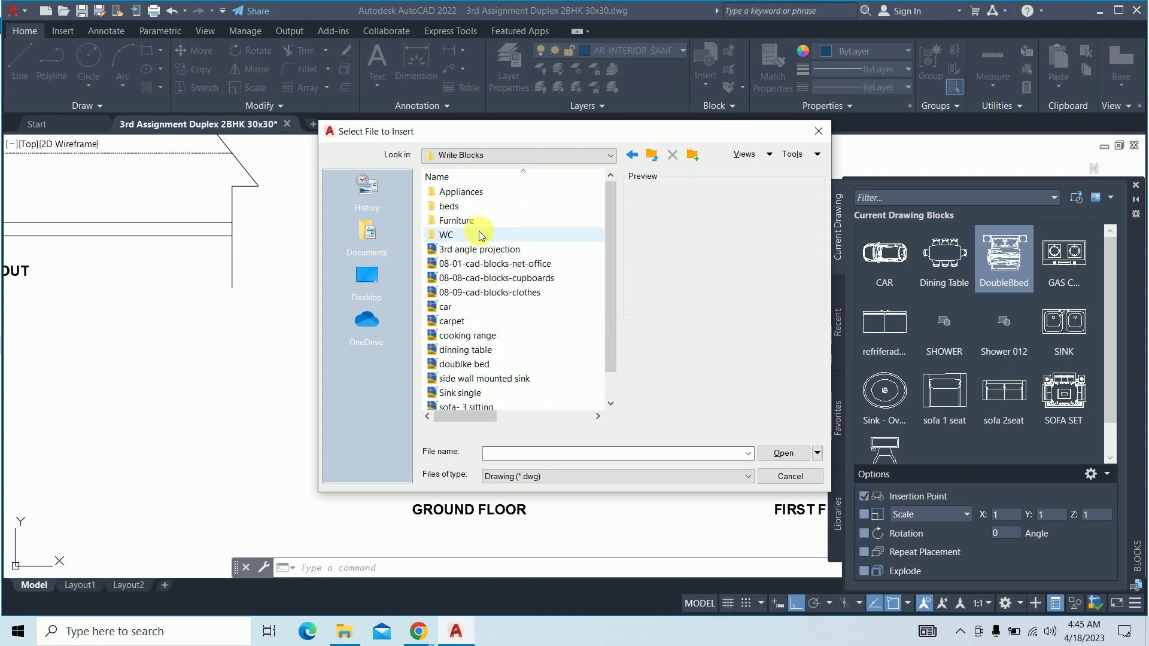
double_click(477, 235)
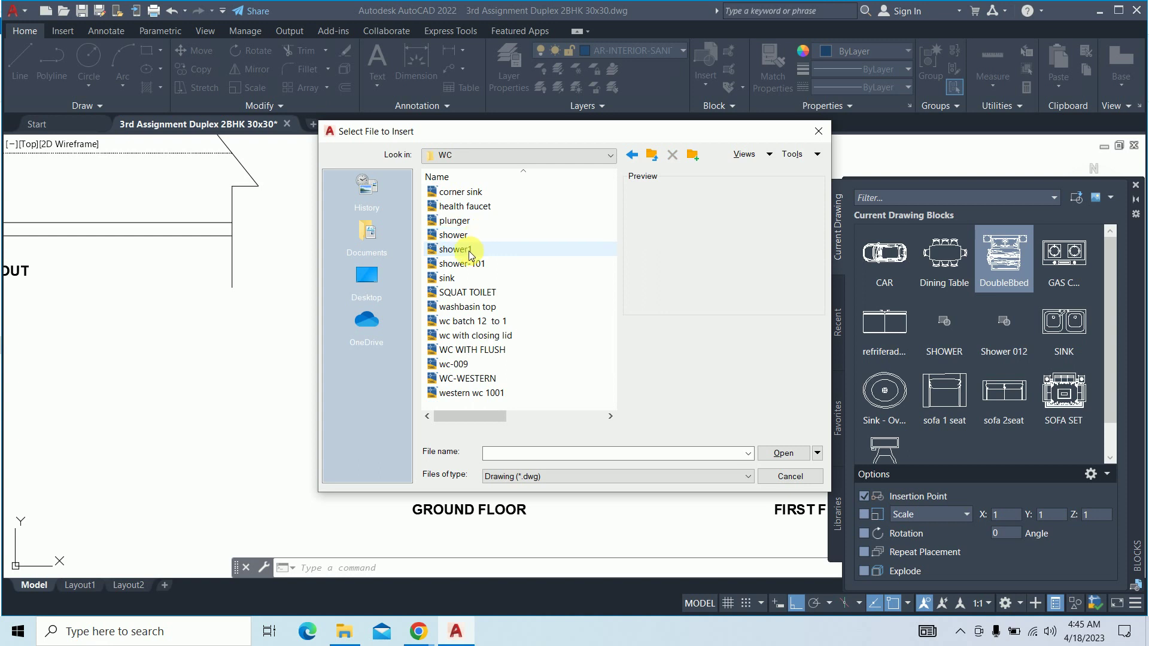
Preview the WC folder's blocks: toilets, washbasin top, showers, plunger and corner sink
click(464, 393)
click(465, 378)
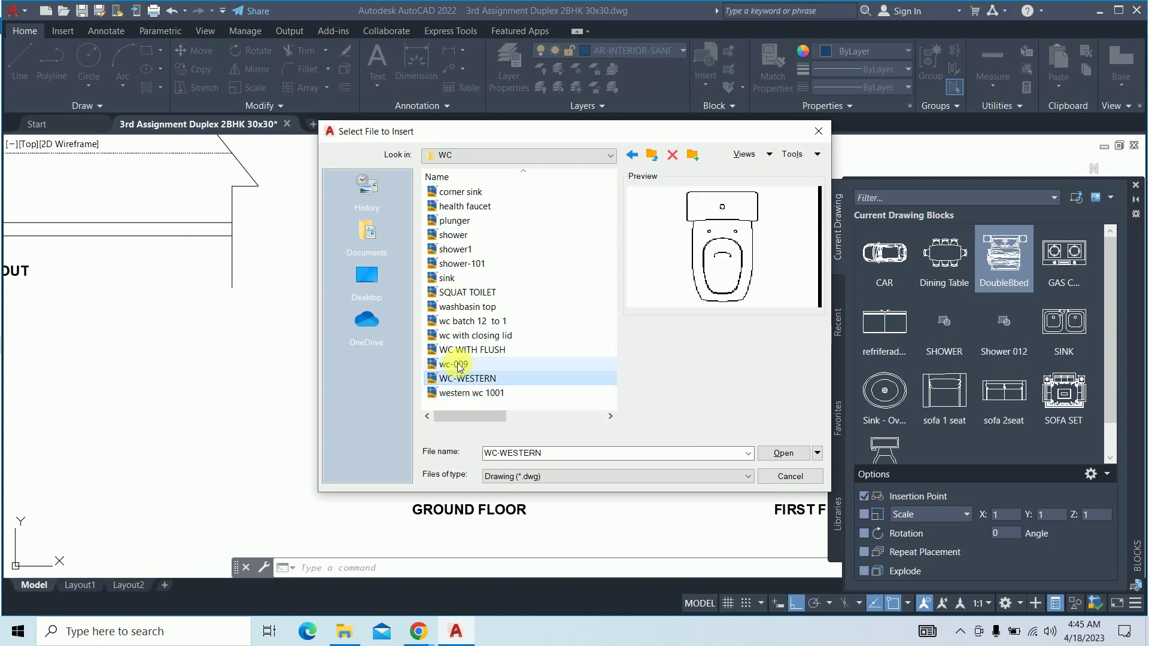
click(463, 391)
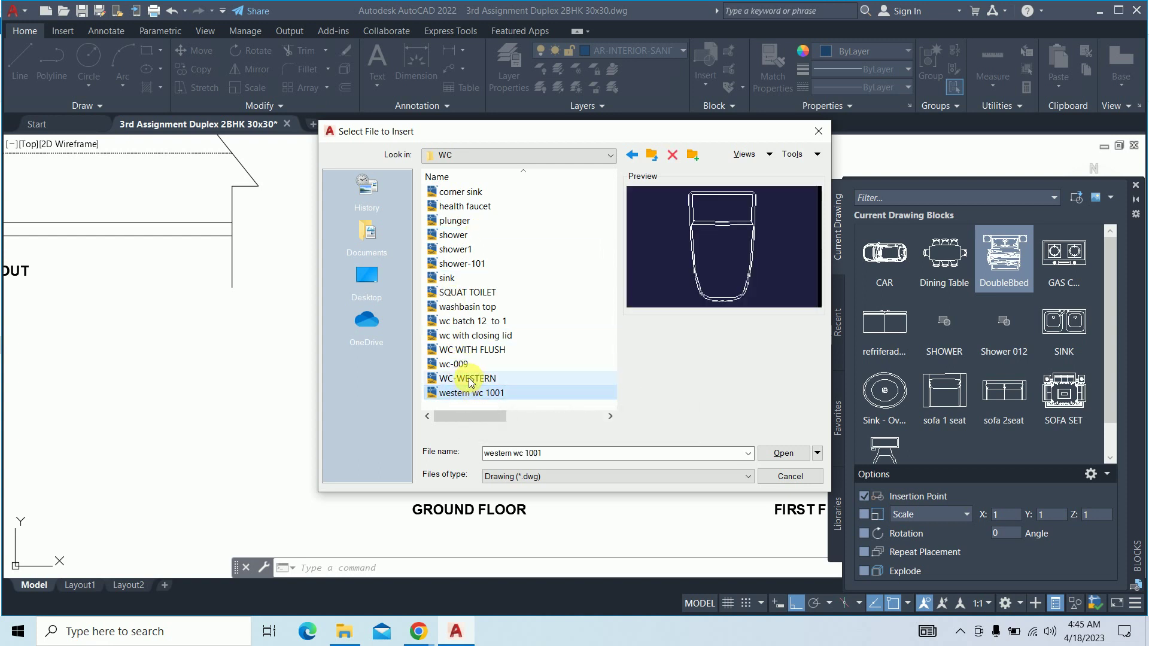
click(458, 365)
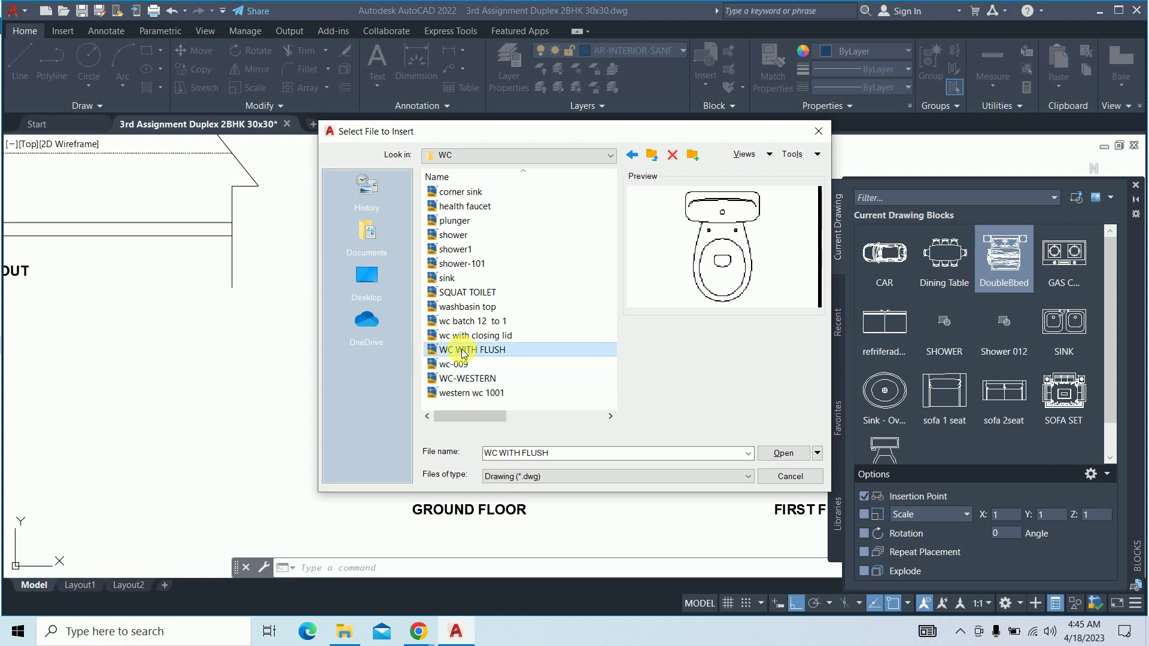
click(469, 336)
click(470, 322)
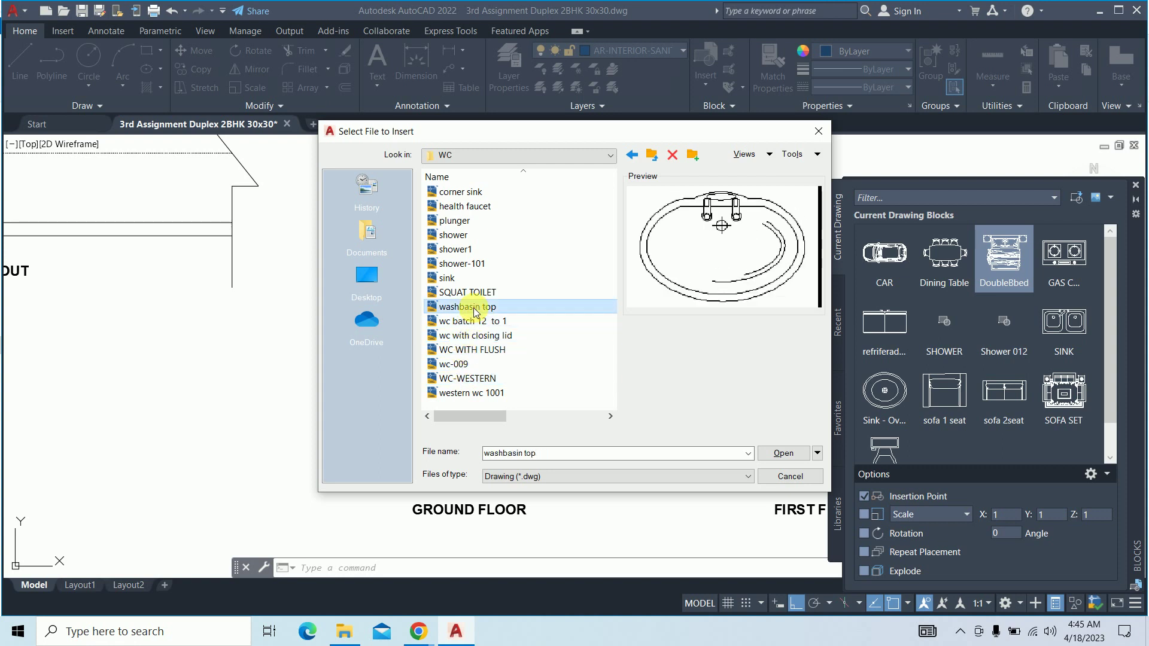
click(471, 293)
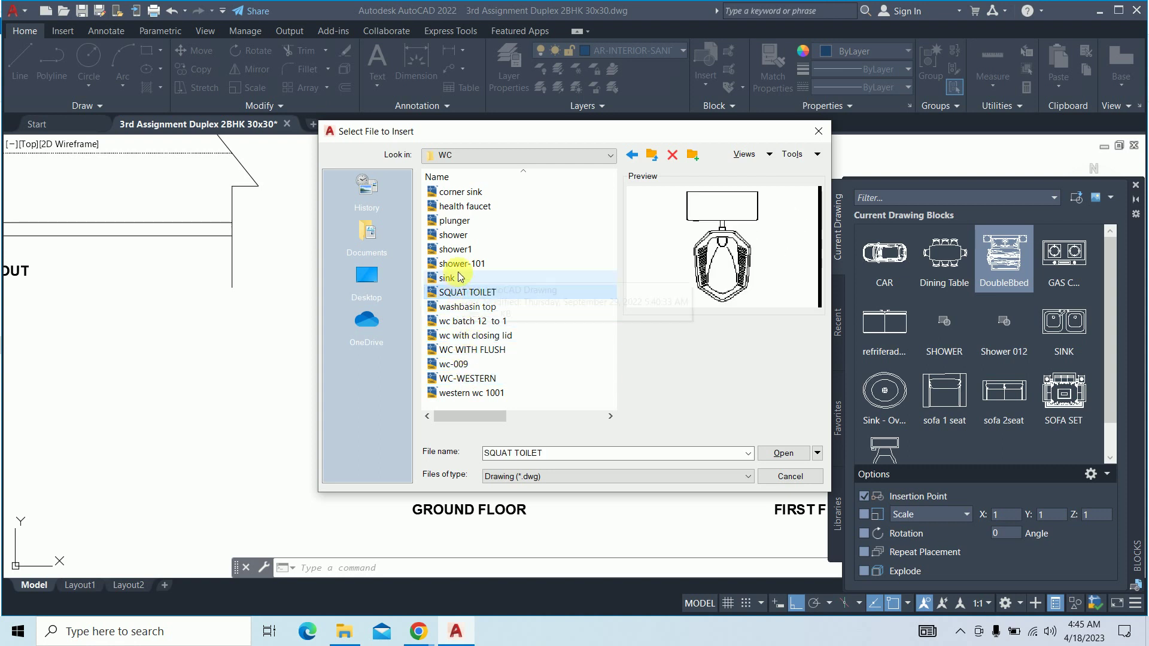
click(455, 278)
click(457, 249)
click(458, 222)
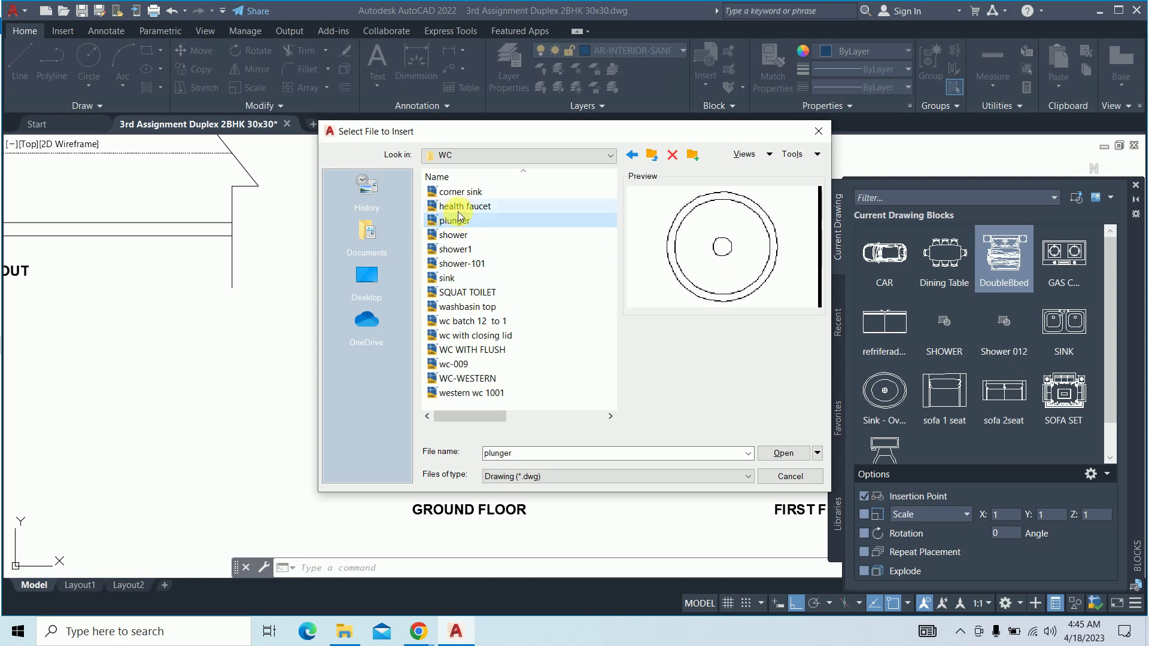
click(458, 192)
Insert the western wc 1001 block against the room's top wall
click(468, 392)
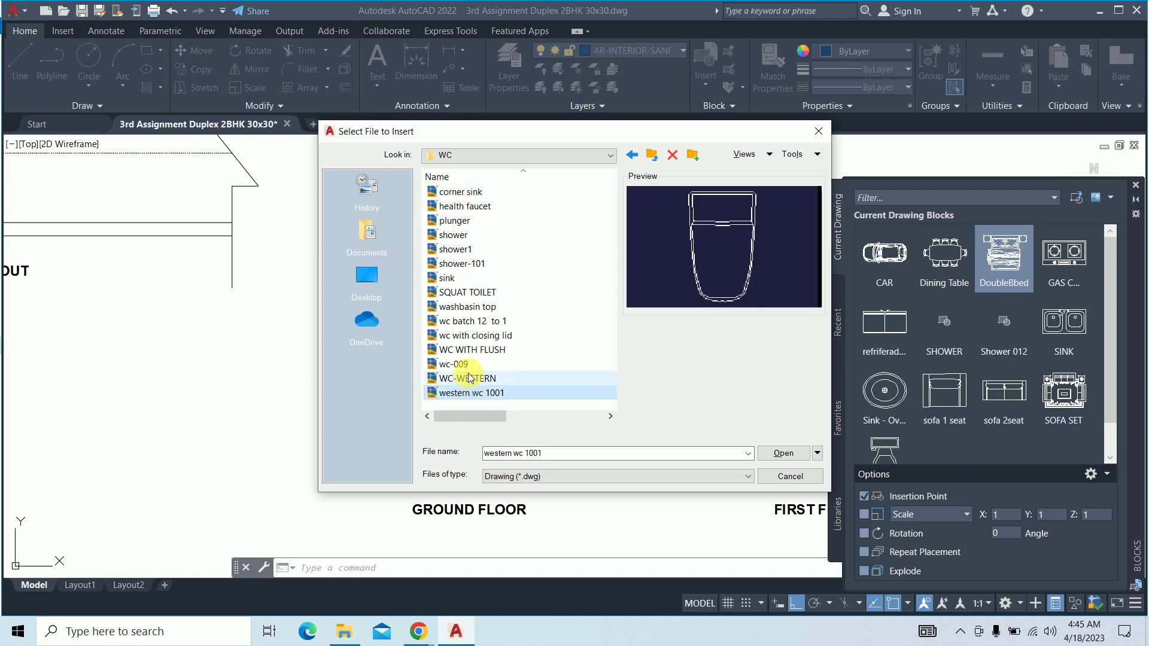
click(460, 393)
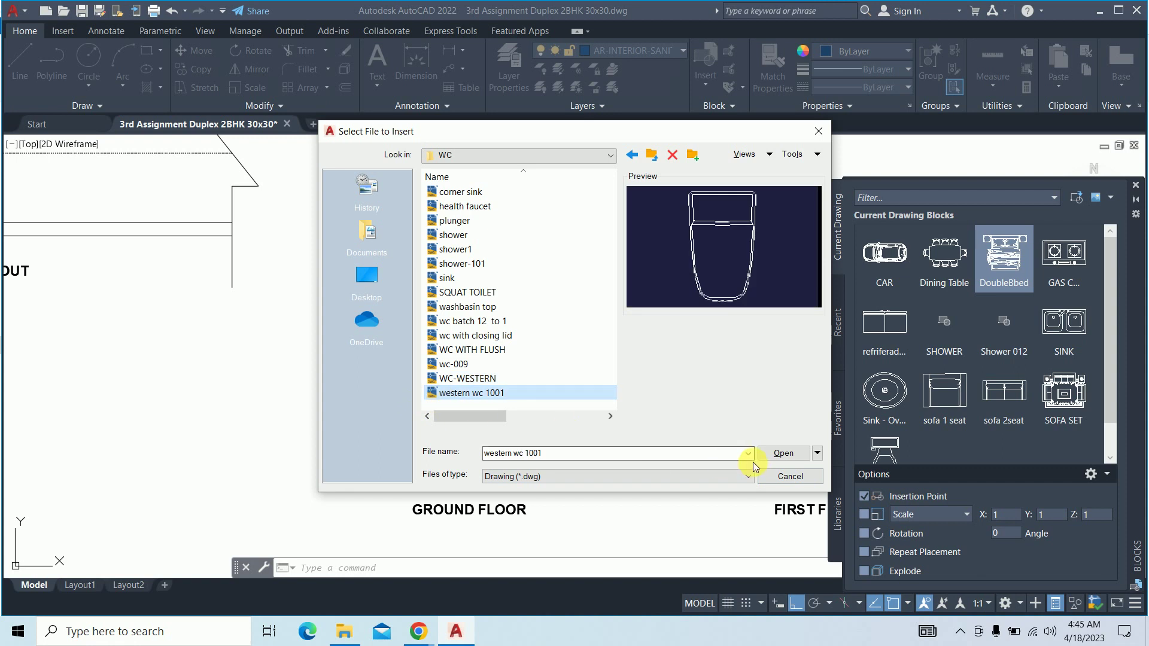
click(762, 453)
scroll(434, 290, up, 6)
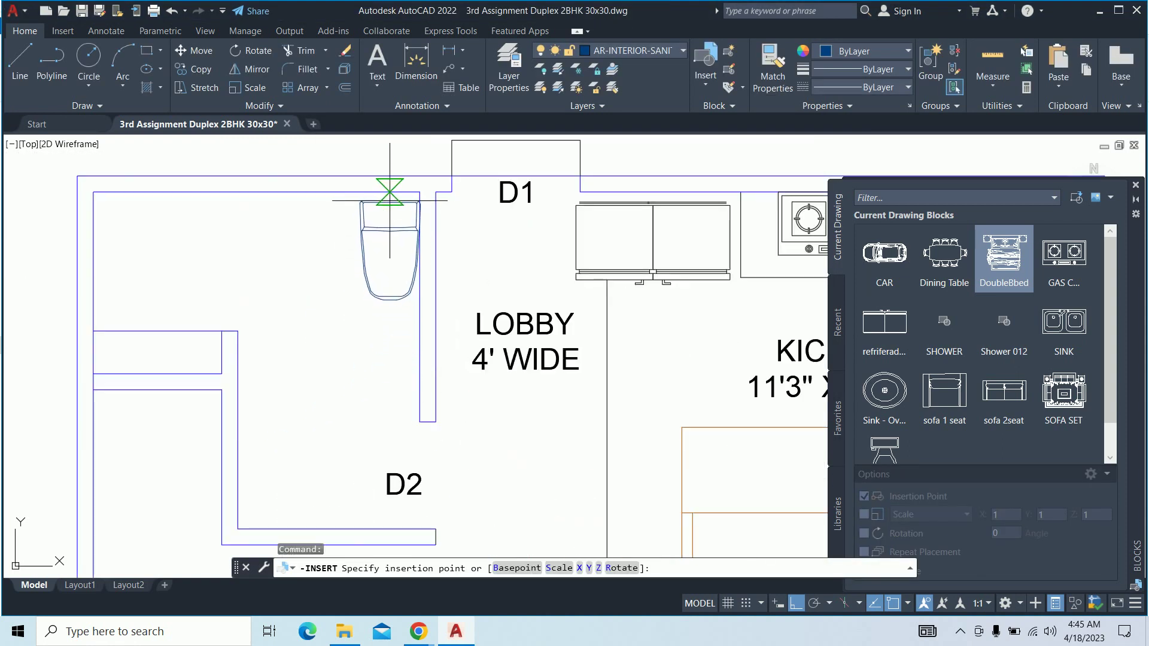
click(414, 196)
Move the toilet block 12 inches to the left
key(Escape)
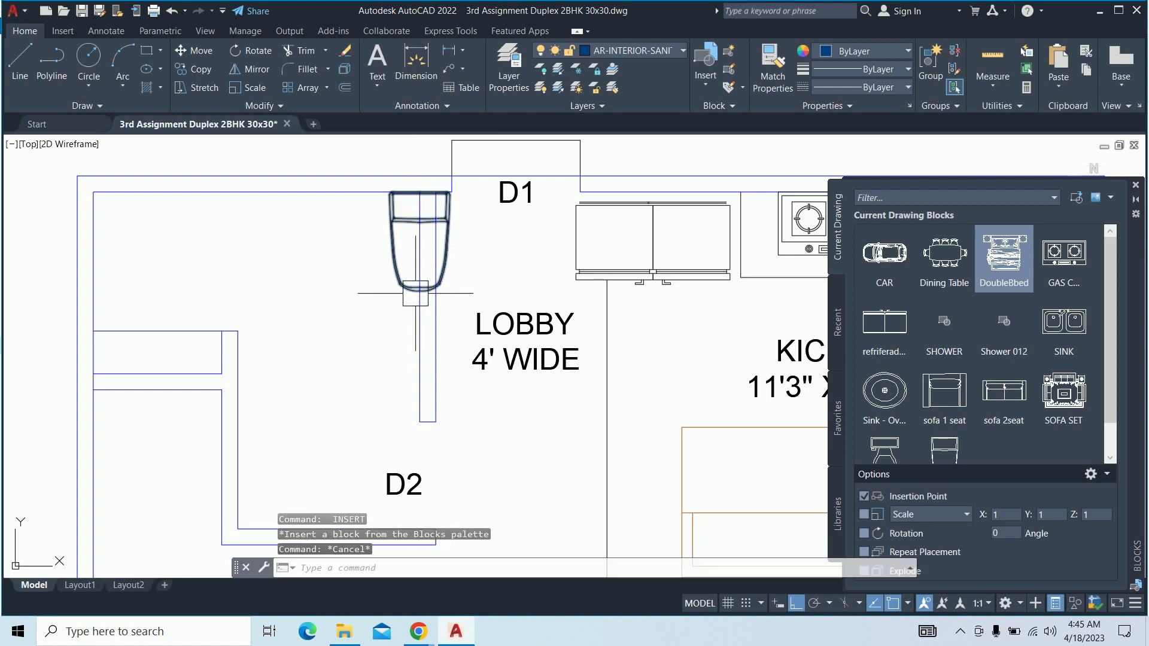
text(m)
key(Return)
click(437, 244)
key(Return)
click(323, 239)
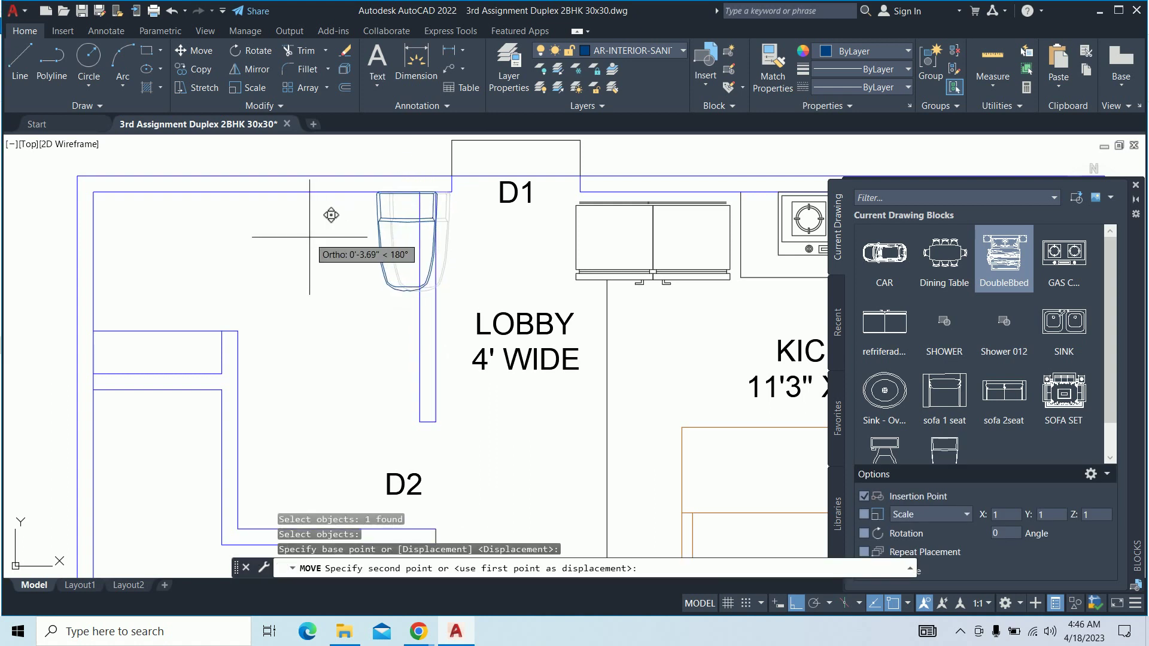
key(Return)
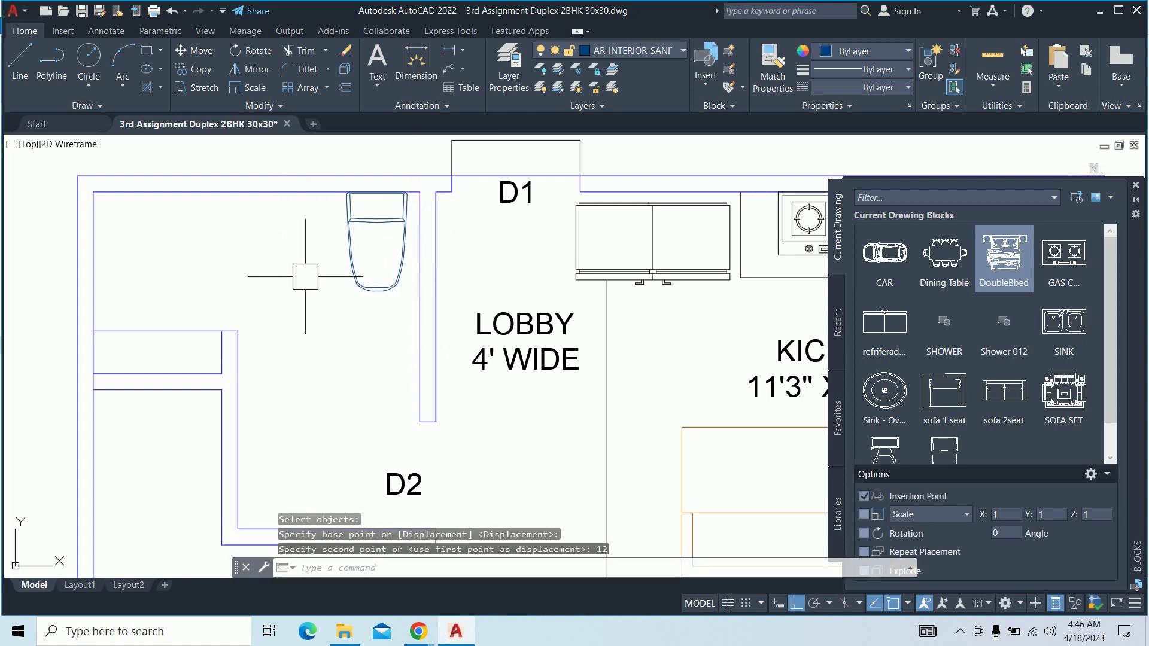
Move the toilet block another 6 inches to the left
click(364, 251)
key(Return)
click(305, 269)
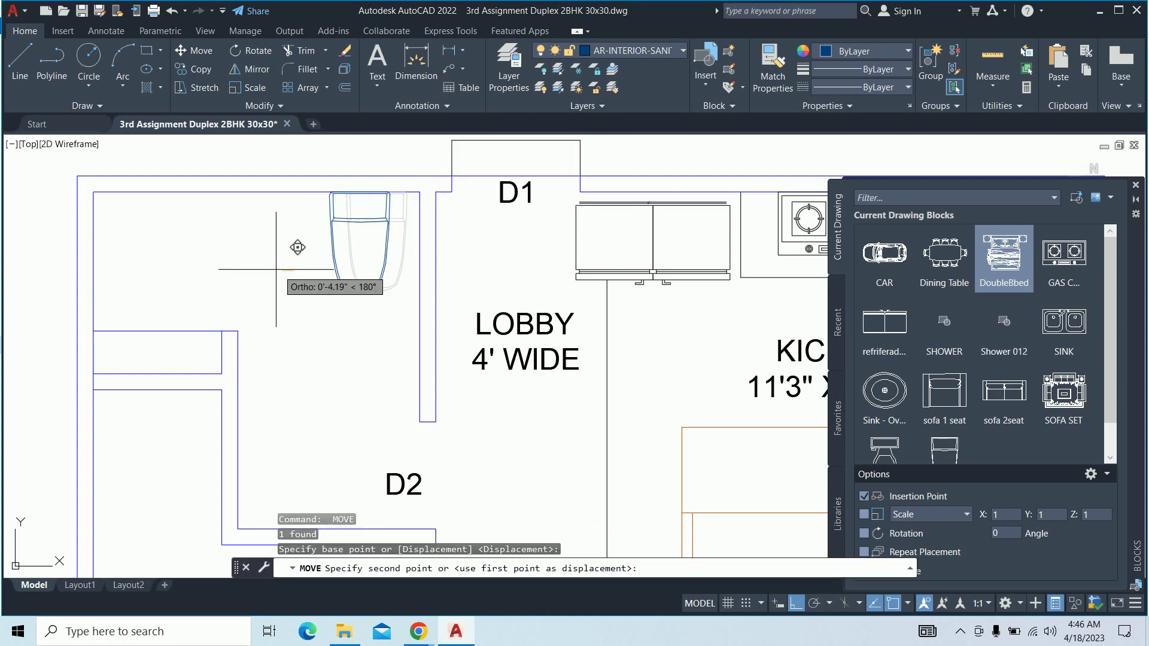
text(6)
key(Return)
key(Escape)
key(Escape)
Check the toilet-to-wall gap with a linear dimension, then cancel it
middle_drag(328, 309, 343, 329)
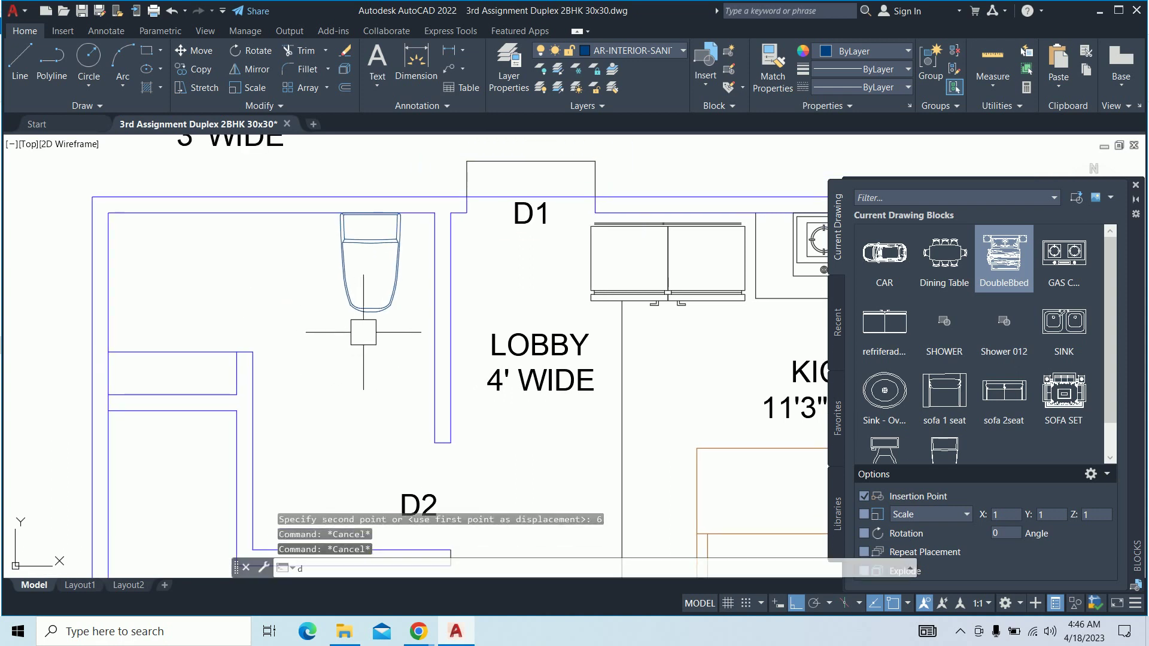
text(li)
key(Return)
scroll(399, 231, up, 5)
click(367, 204)
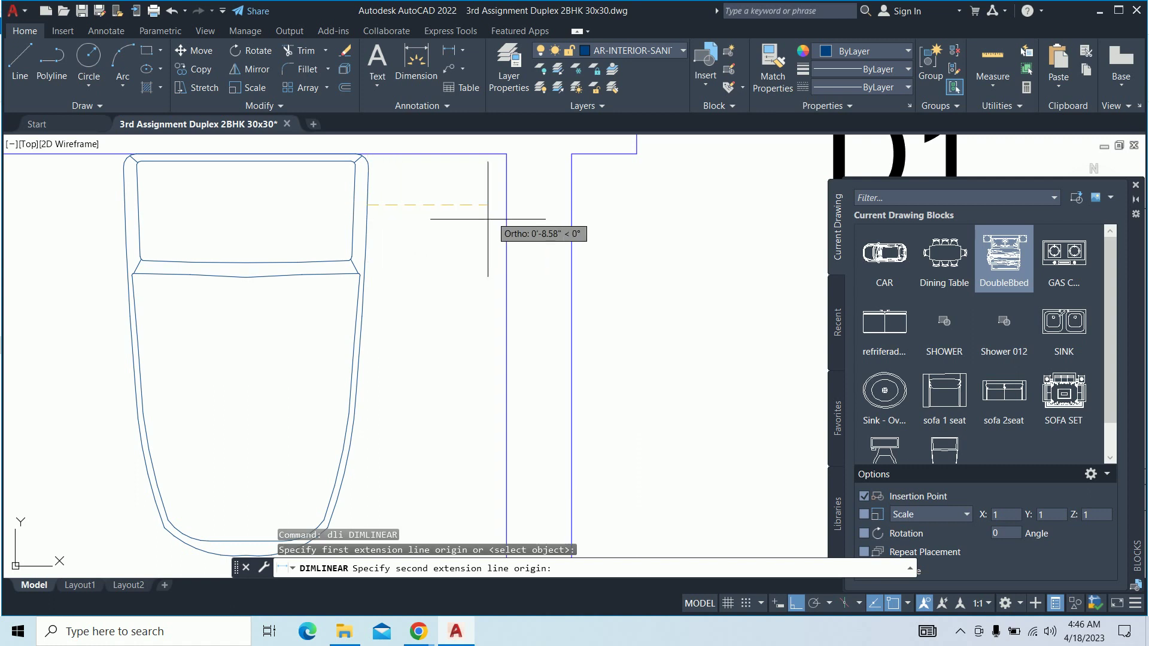
click(506, 205)
key(Escape)
key(Escape)
key(Escape)
scroll(449, 256, down, 3)
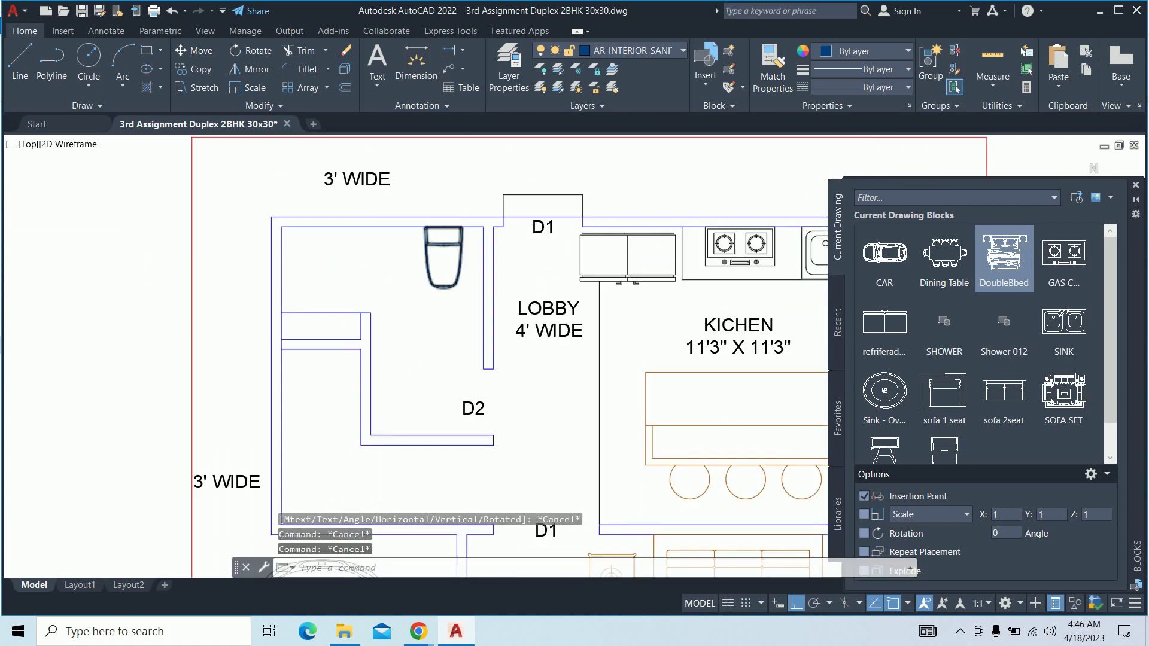
scroll(450, 256, down, 2)
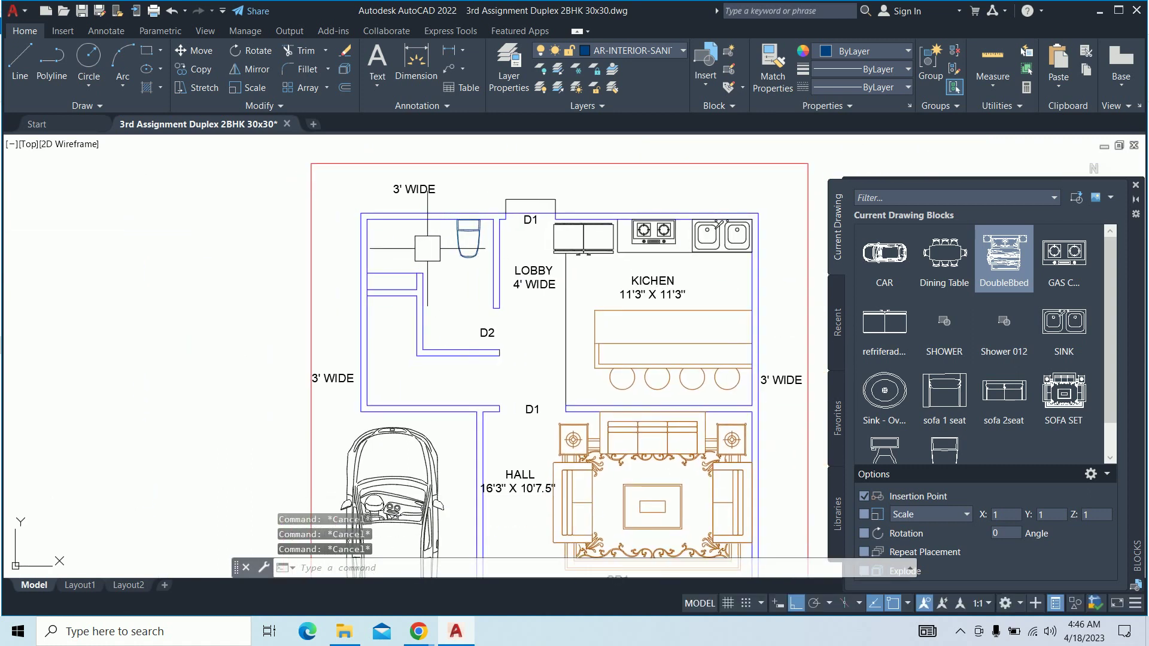
Choose the shower-101 block from the WC folder for insertion
click(1075, 197)
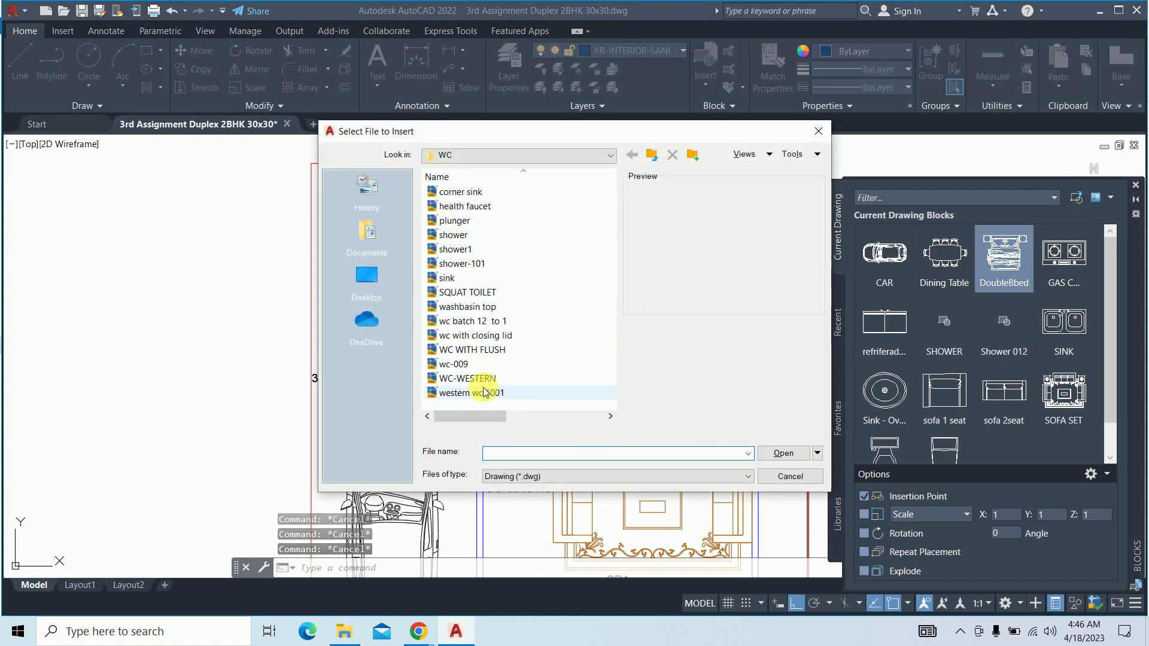
click(460, 292)
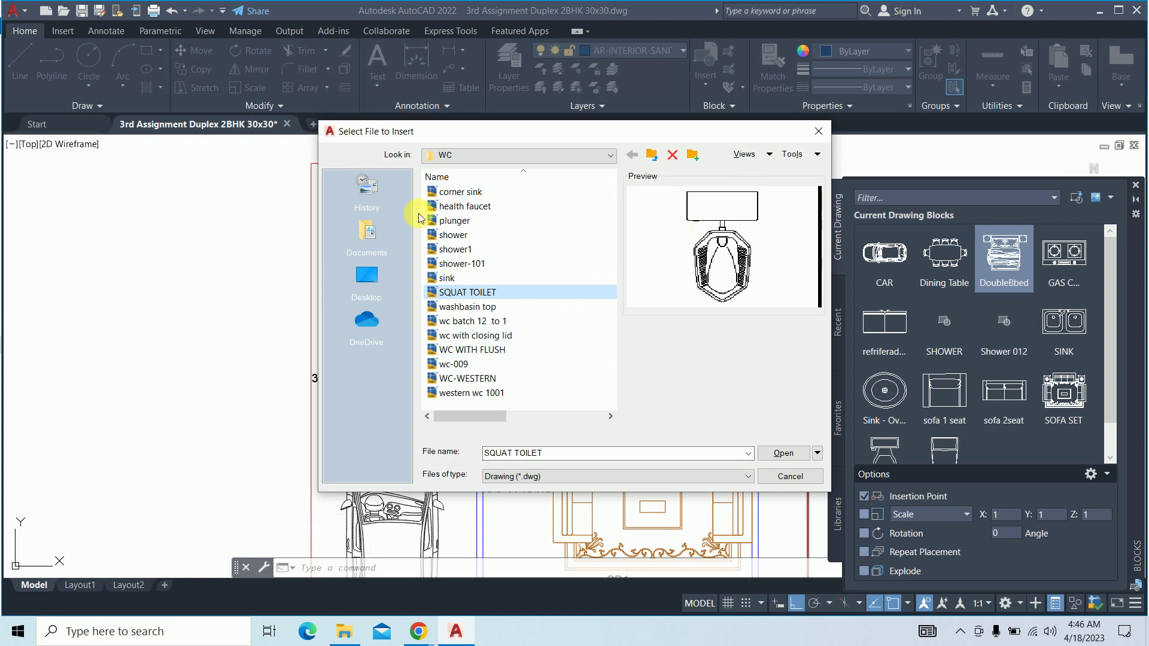
click(457, 263)
click(455, 265)
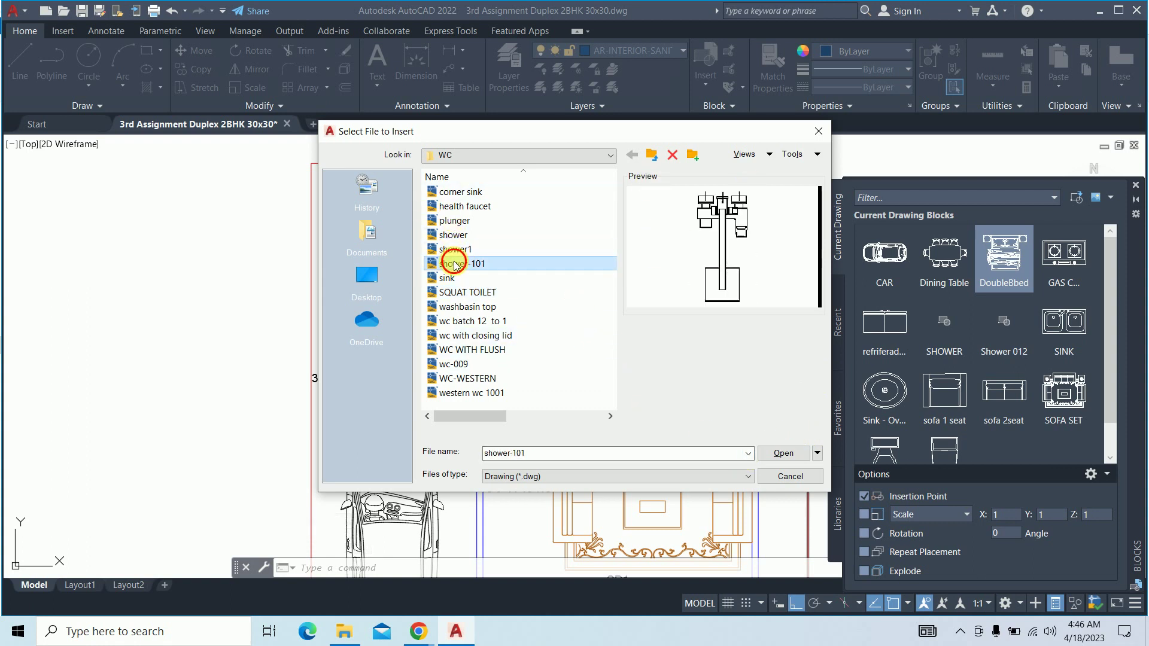
click(781, 450)
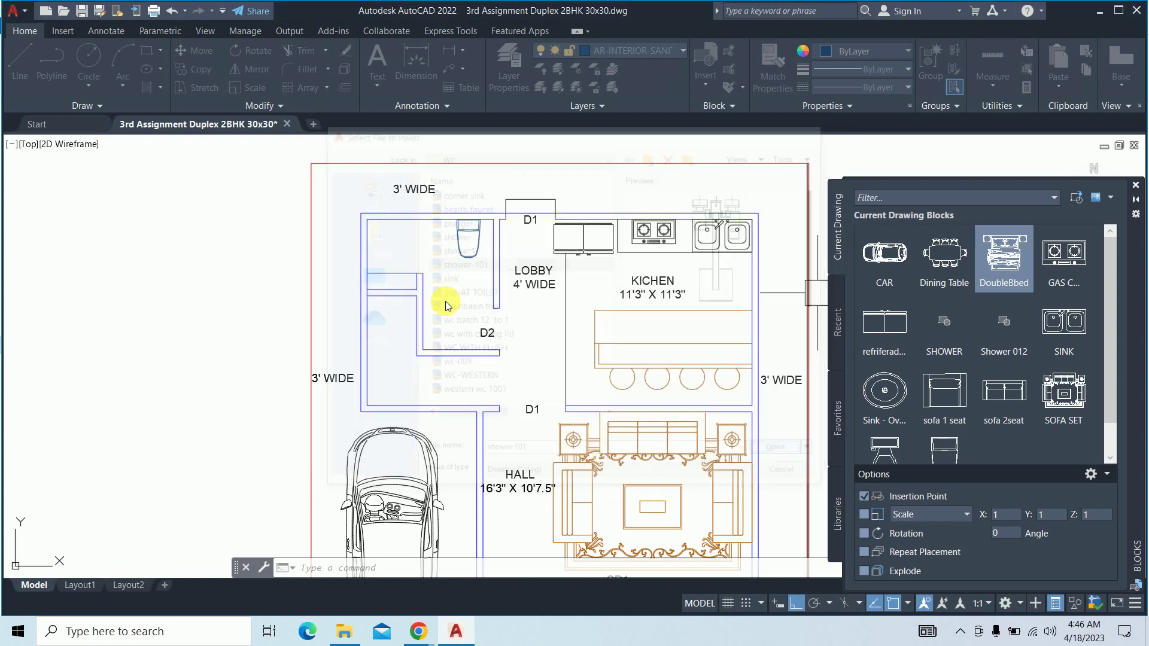
Place shower-101 midway between two points on the toilet's left wall using MTP
scroll(371, 215, up, 3)
scroll(395, 201, up, 2)
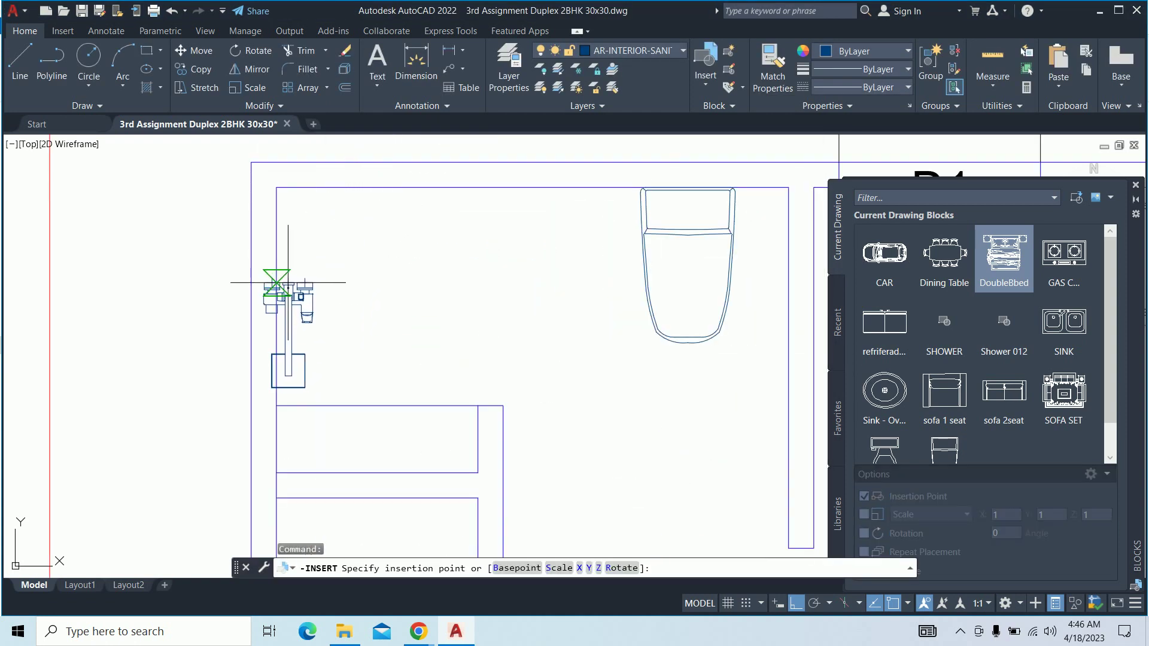
text(mtp)
key(Return)
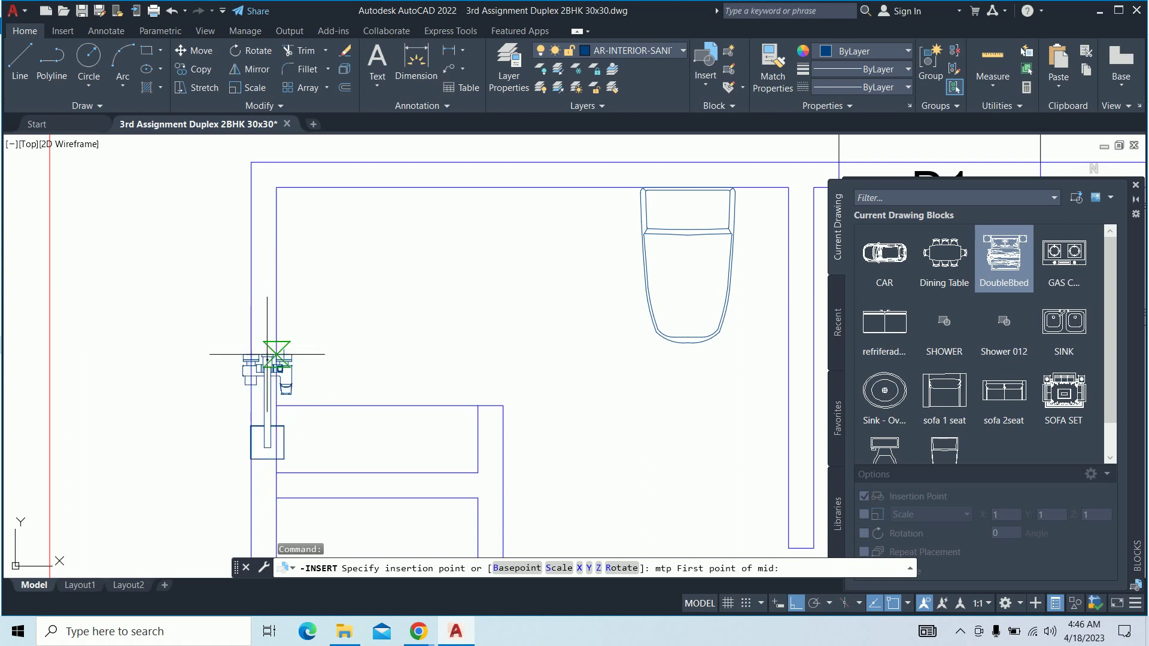
click(275, 405)
click(276, 188)
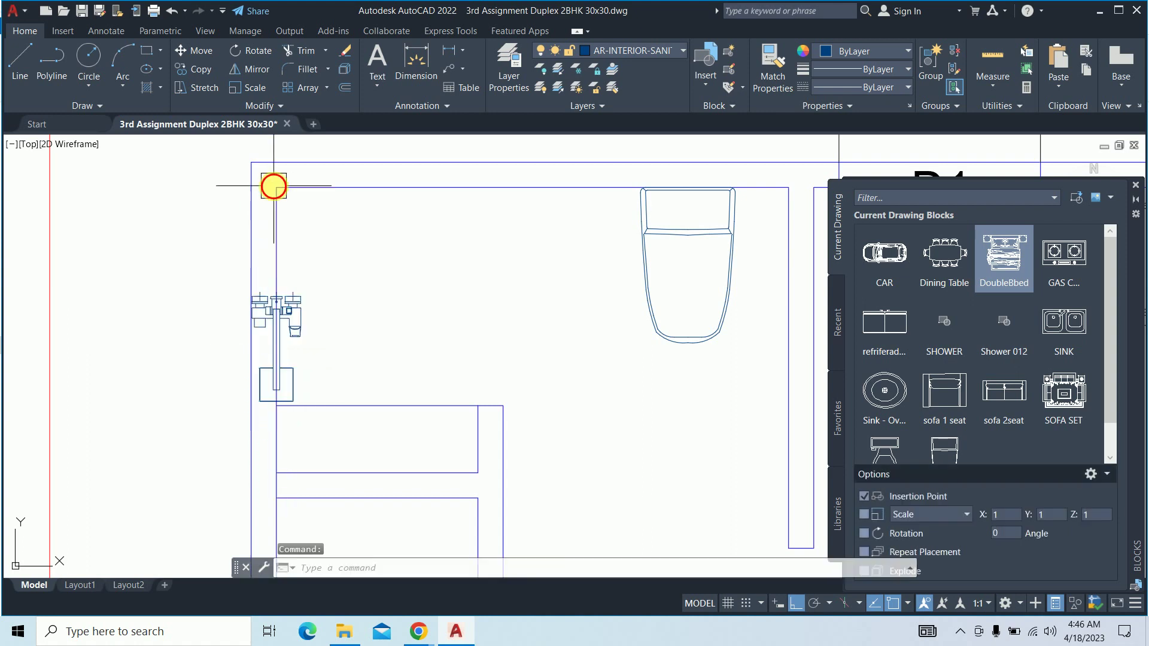
Select the shower-101 block for rotation with ROTATE
key(Escape)
key(Escape)
text(ro)
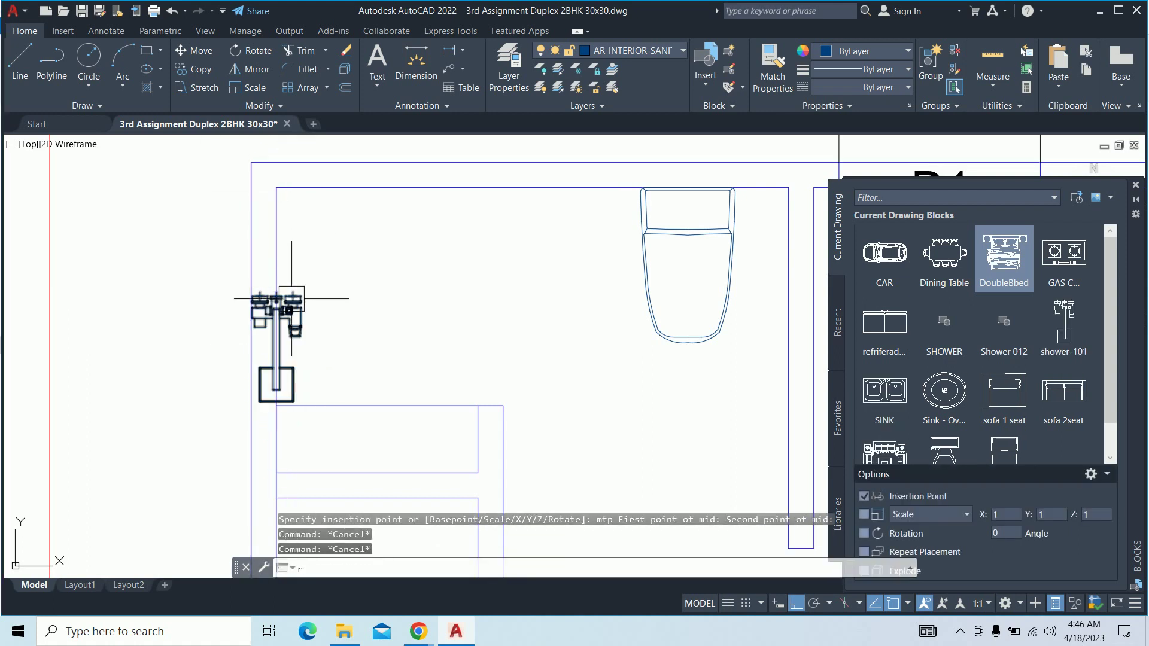
key(Return)
click(282, 308)
scroll(269, 299, up, 3)
scroll(253, 281, up, 3)
key(Return)
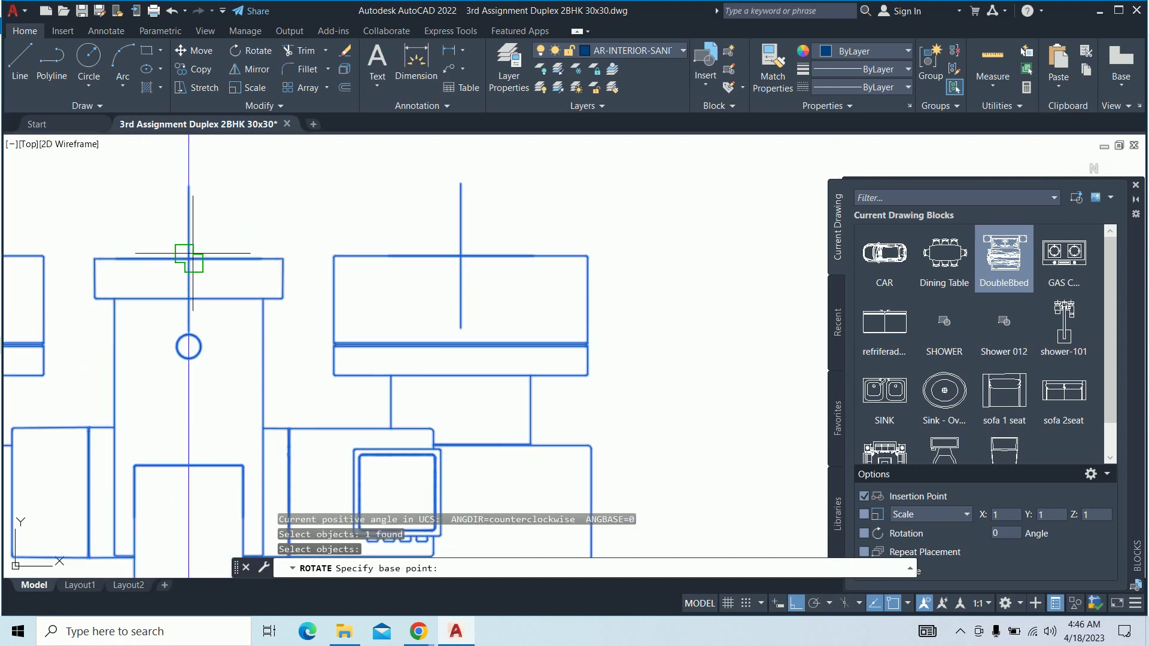
Pick a rotation base point for the shower, then cancel the rotation
click(193, 253)
scroll(192, 295, down, 2)
key(Escape)
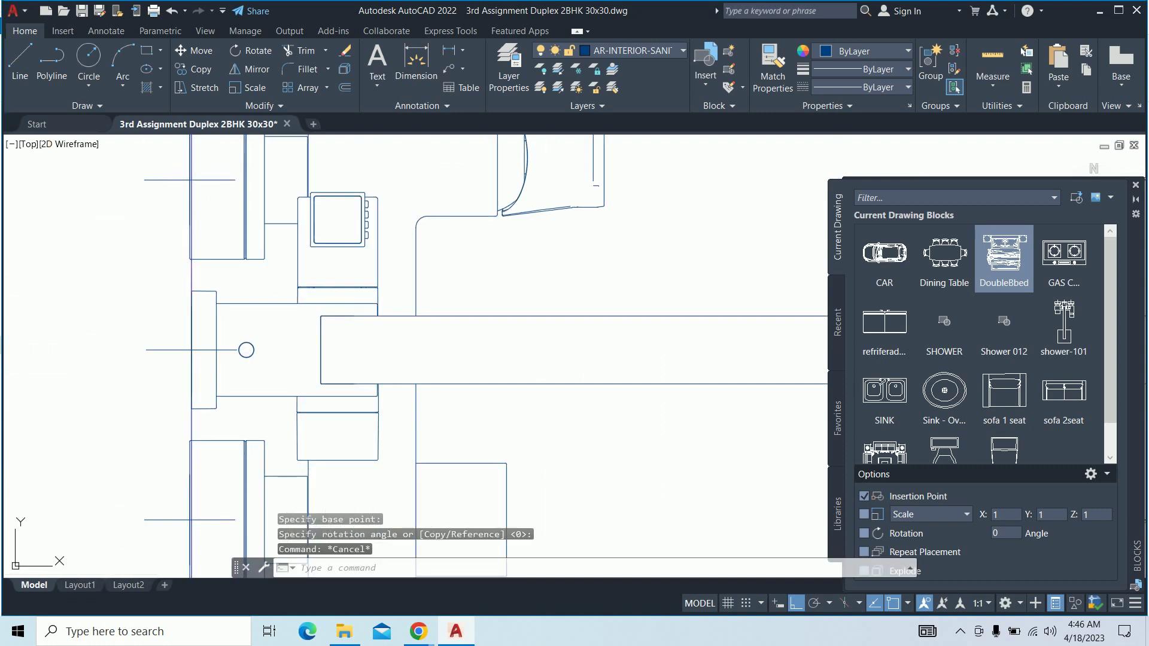
key(Escape)
key(Escape)
scroll(443, 282, down, 3)
scroll(443, 282, down, 2)
middle_drag(511, 317, 476, 278)
Enter an offset distance of 18, then cancel the offset
text(o)
key(Return)
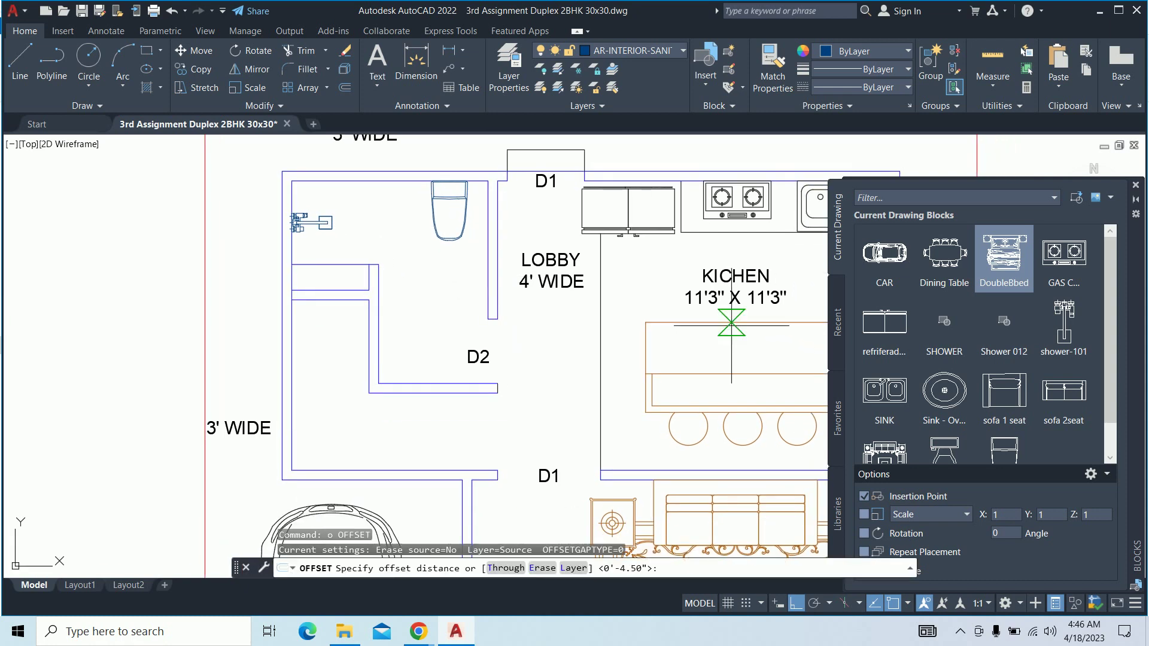
text(8)
key(Return)
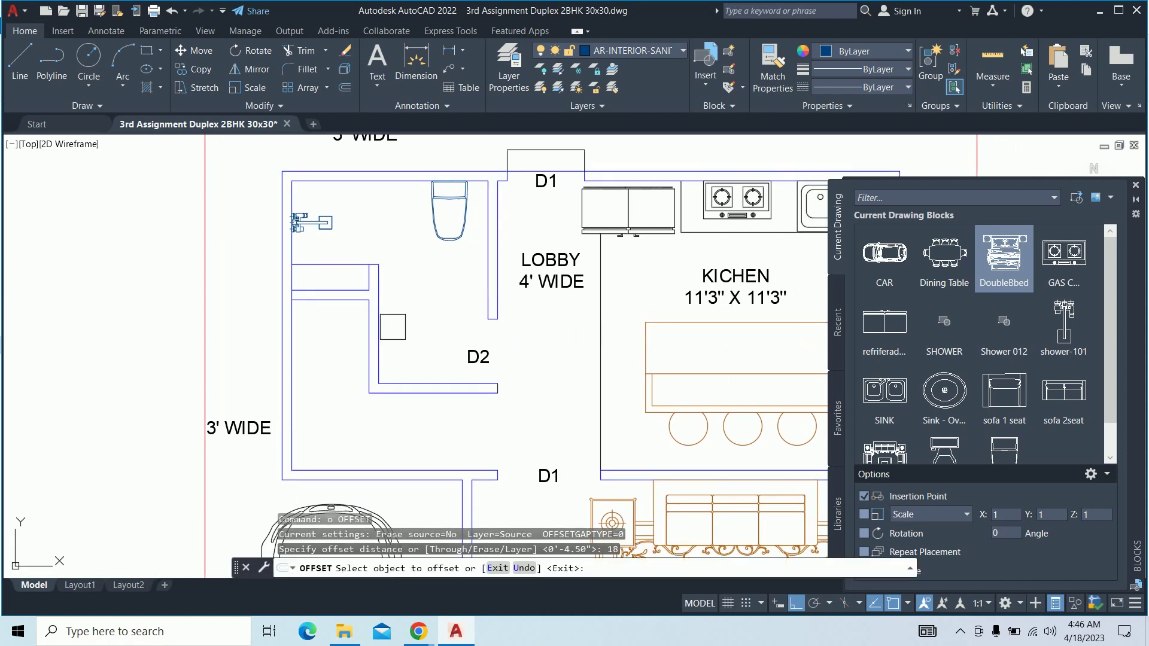
key(Escape)
key(Escape)
key(Escape)
middle_drag(405, 277, 399, 293)
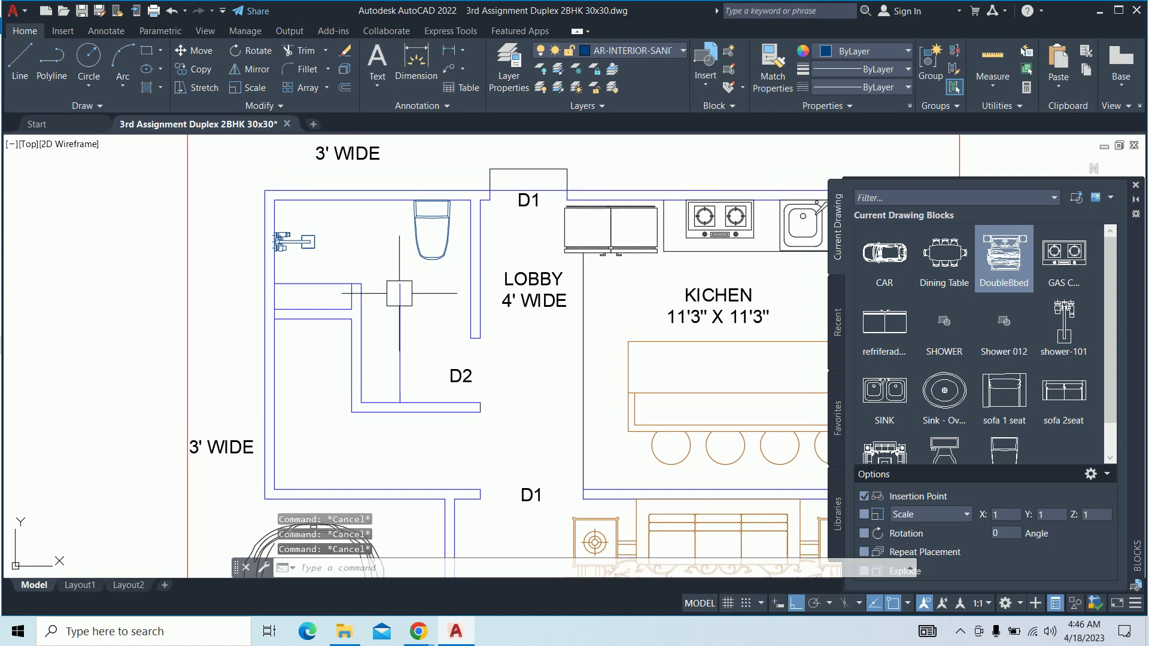
Draw the counter outline near D2 from the wall to a corner and back
key(l)
key(Return)
click(361, 284)
click(399, 285)
click(400, 401)
key(Return)
middle_drag(375, 340, 322, 322)
Offset a toilet wall line inward to form the counter edge
text(o)
key(Return)
key(Return)
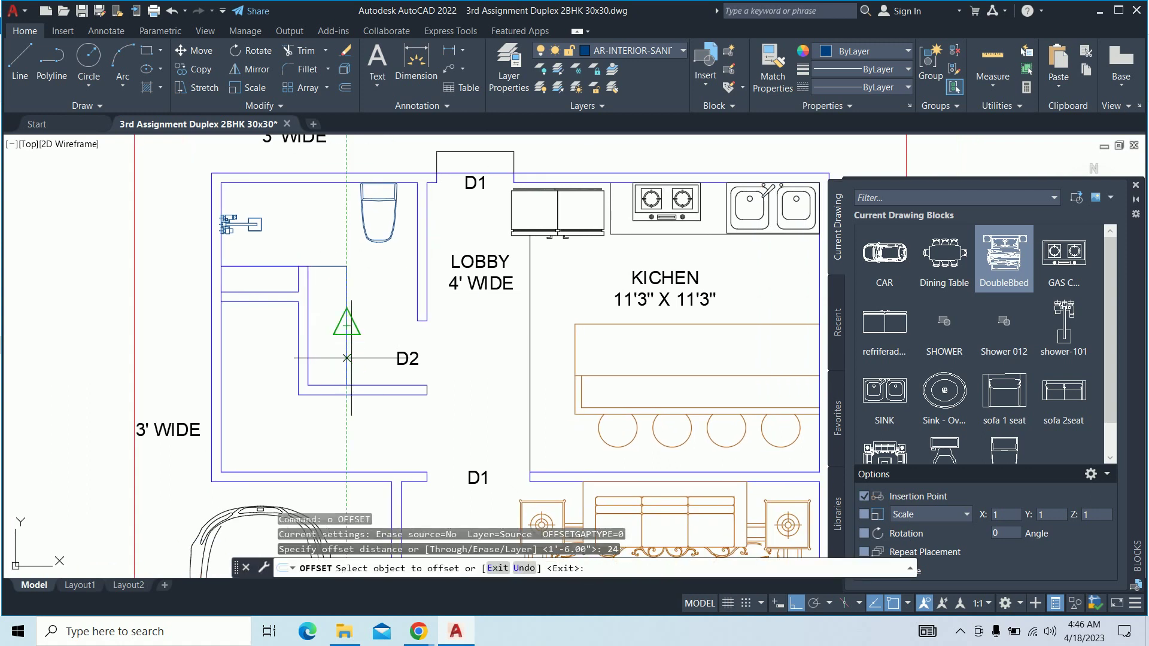
scroll(345, 335, up, 2)
click(290, 333)
click(338, 334)
key(Escape)
scroll(337, 334, up, 4)
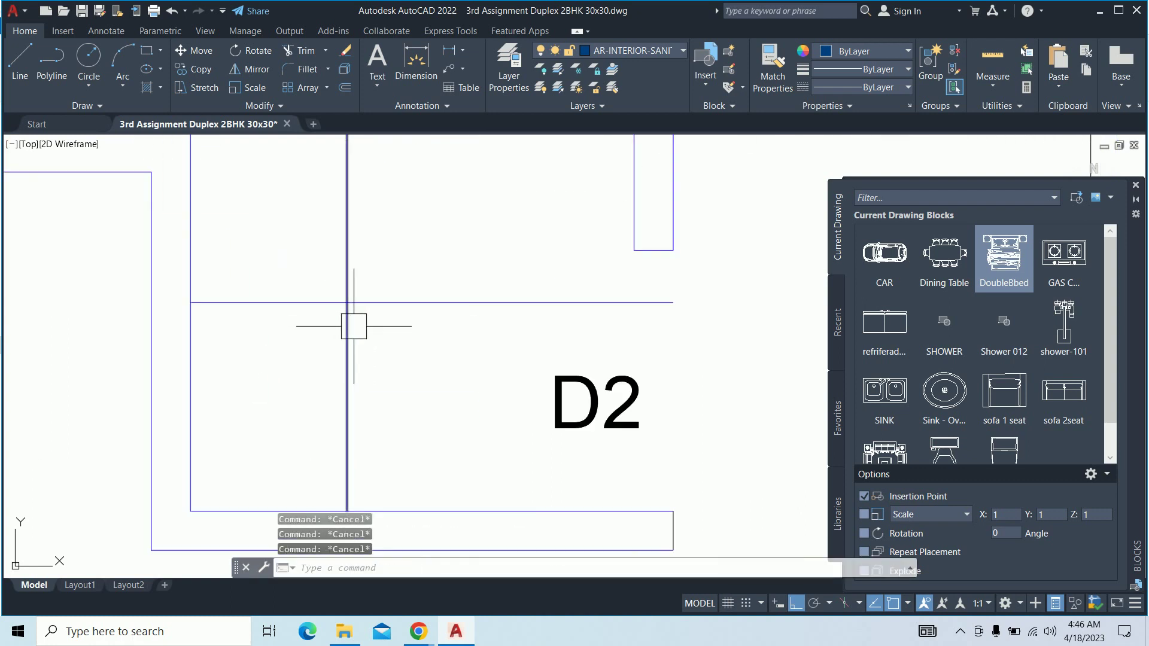
Trim the excess lines so the counter box meets the toilet walls
text(tr)
key(Return)
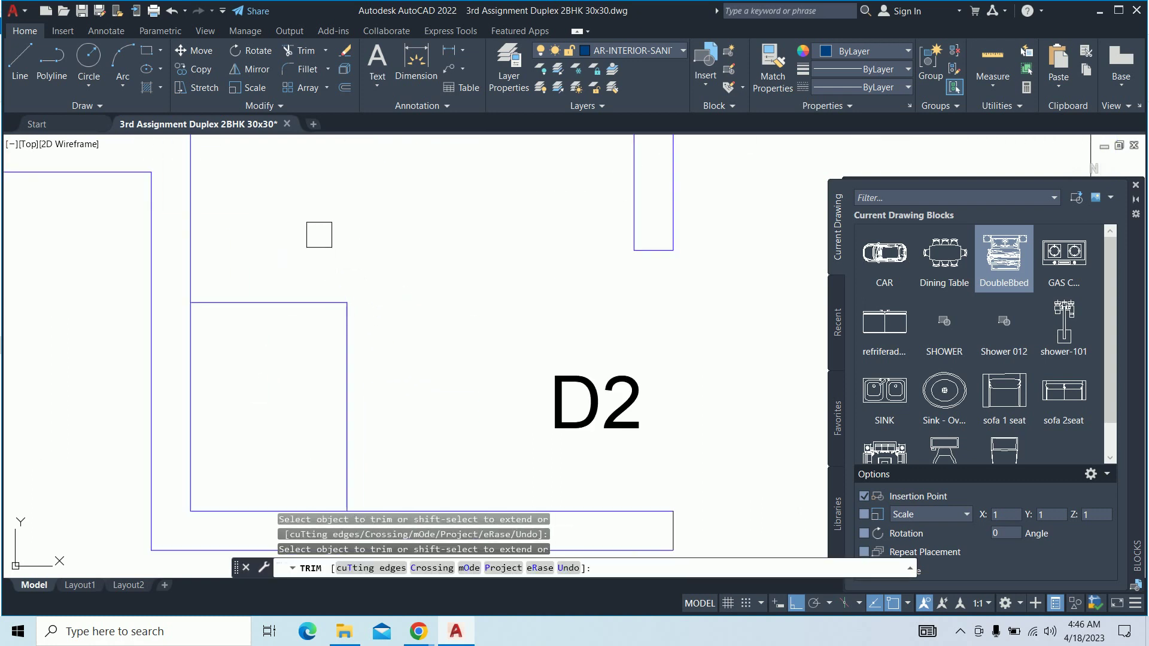
scroll(320, 318, down, 2)
key(Escape)
scroll(310, 238, down, 2)
scroll(310, 238, down, 1)
text(ma)
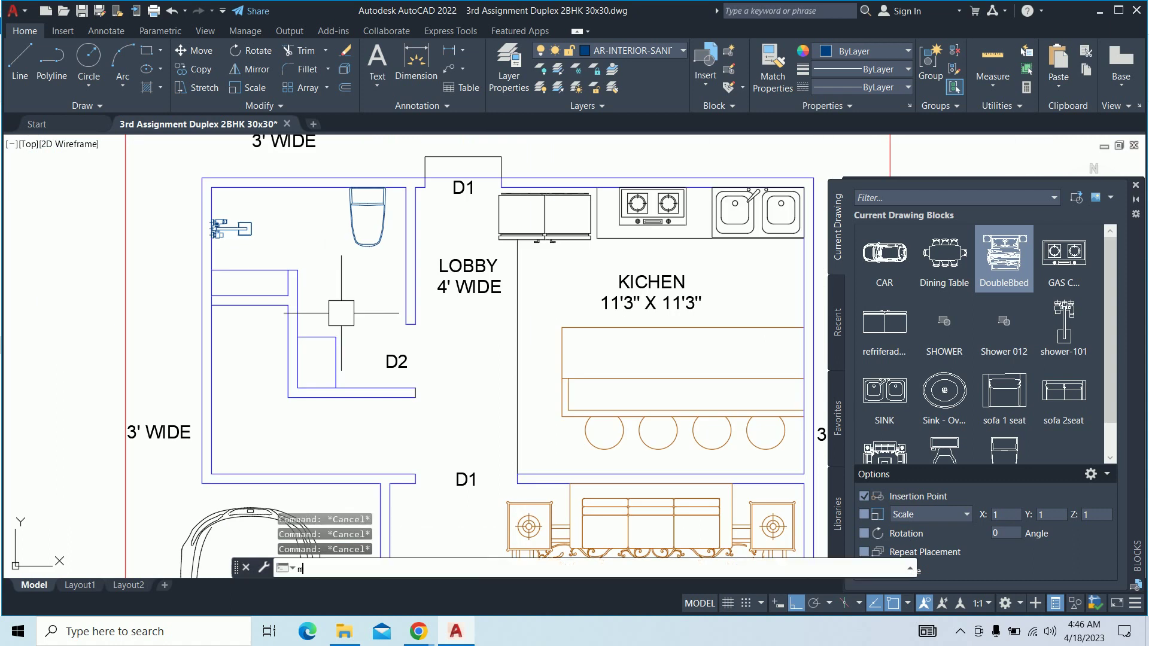
key(Return)
Set the AR-INTERIOR-SANITARY layer colour to 104 in the Layer Properties Manager
click(350, 246)
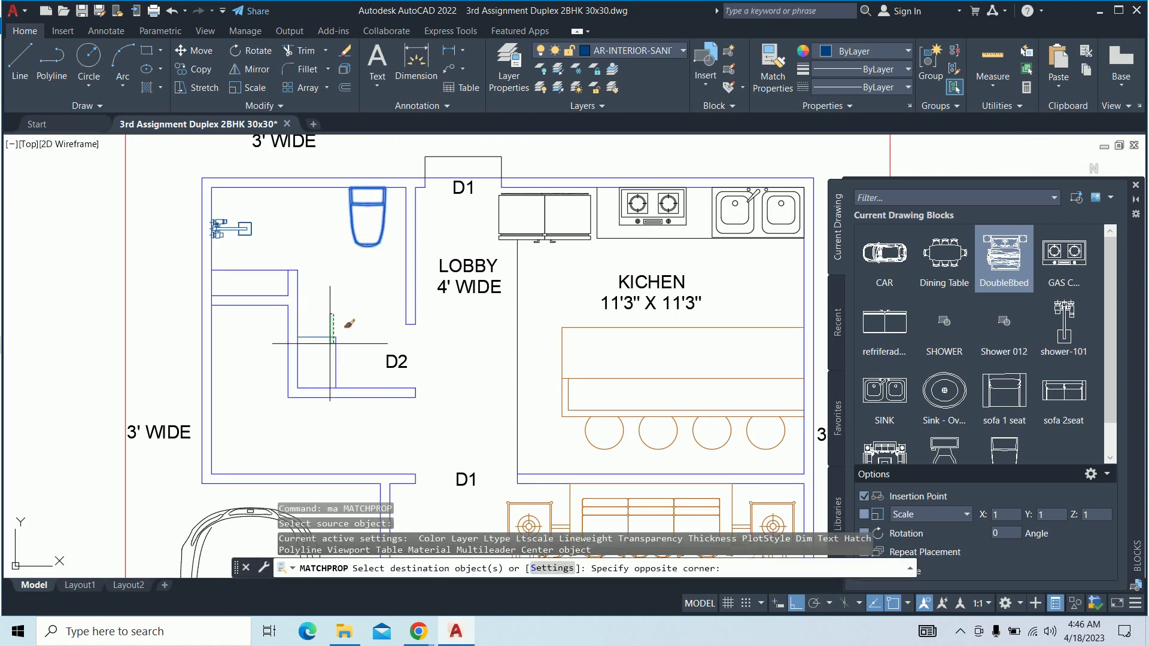
key(Escape)
key(Escape)
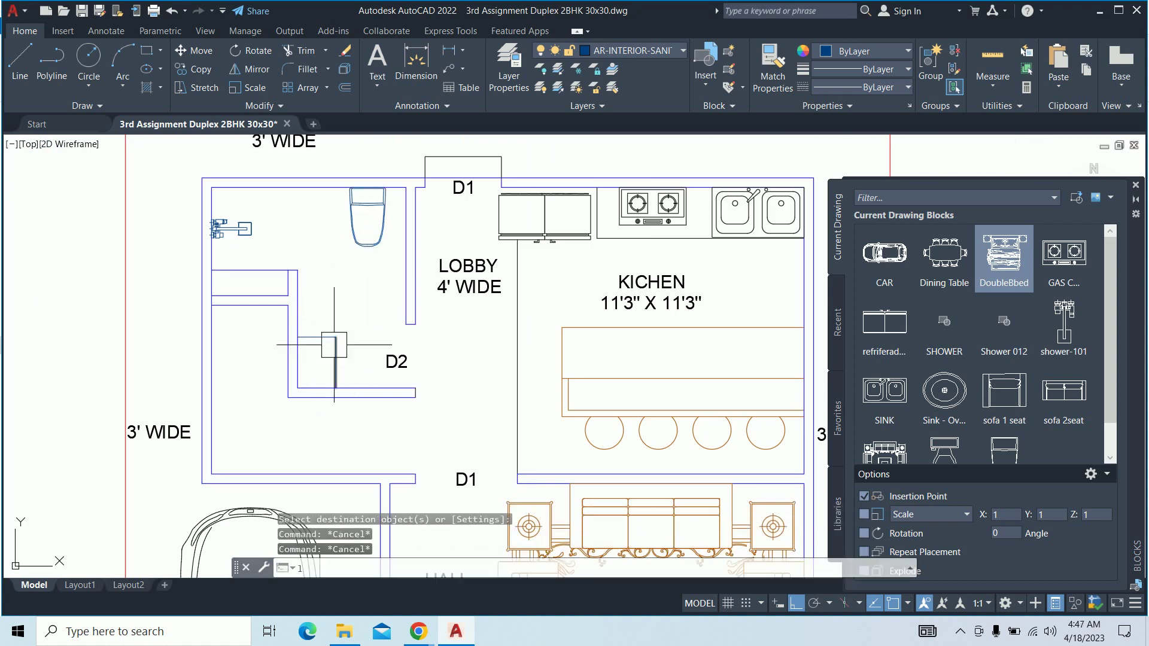
text(a)
key(Return)
click(358, 153)
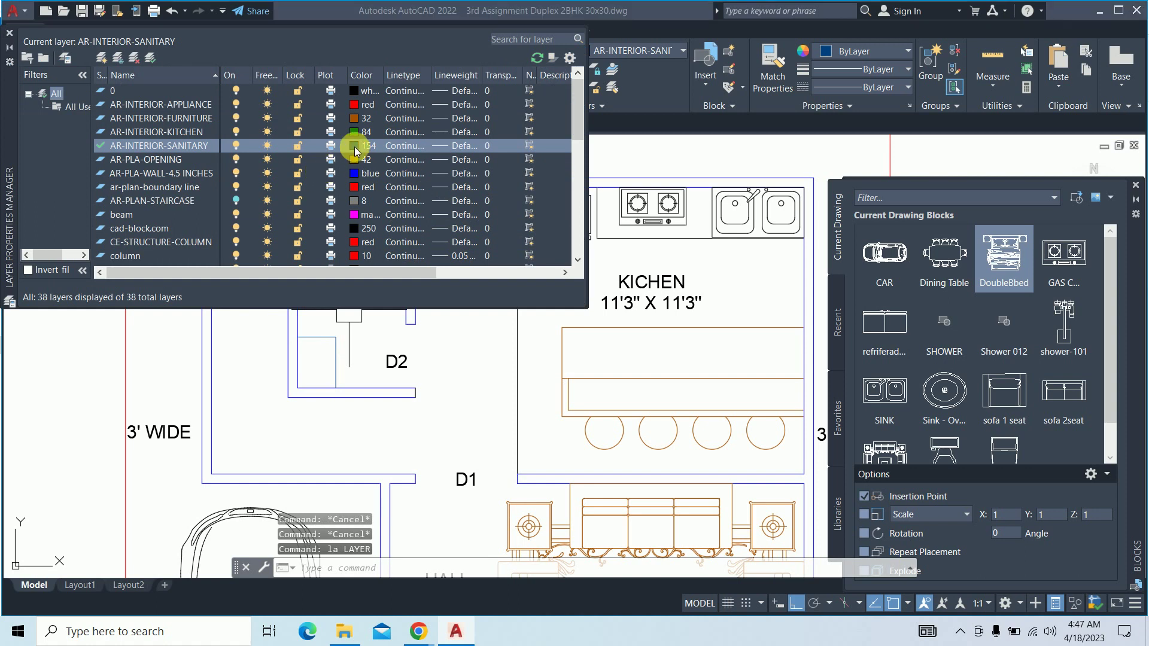
click(549, 251)
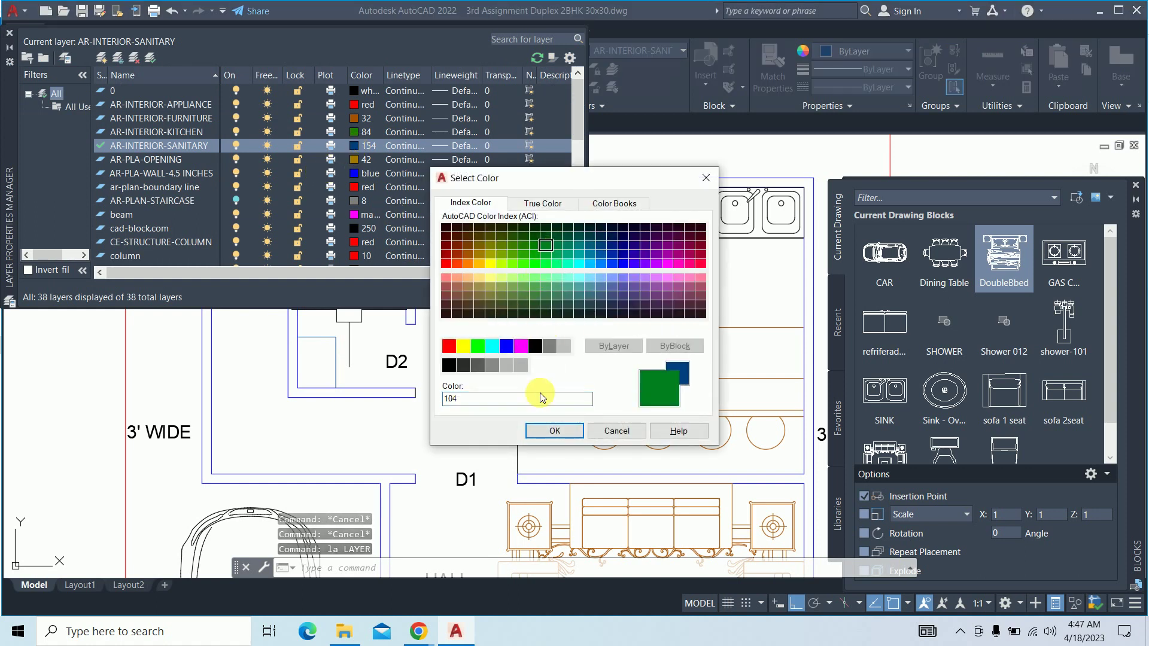
click(549, 430)
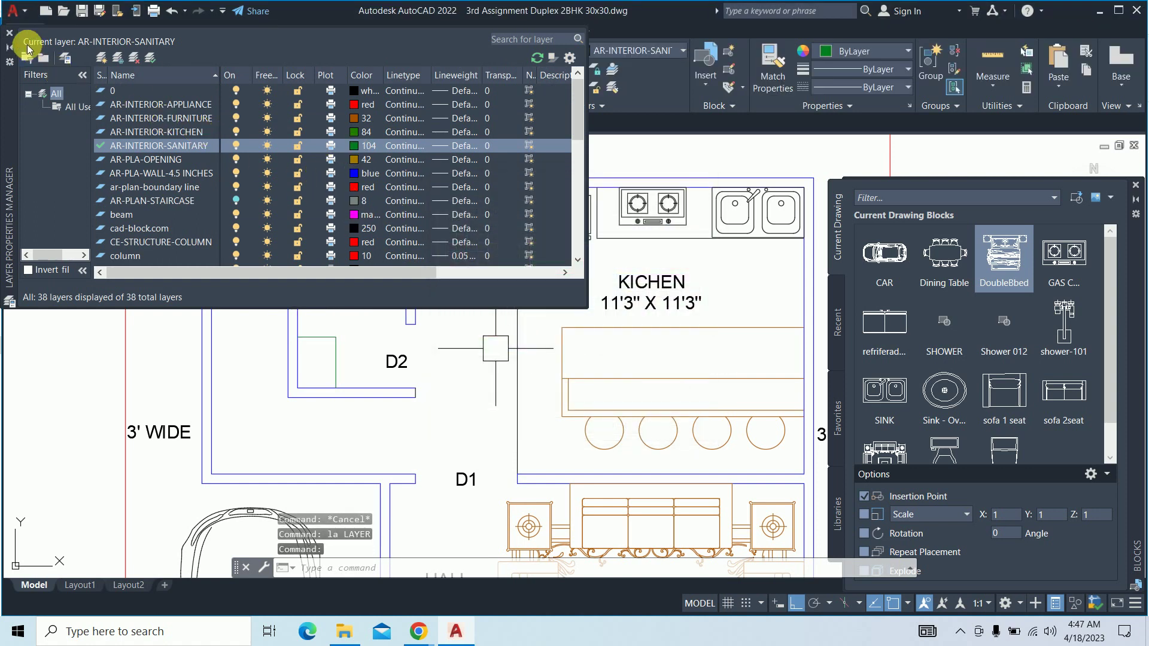
click(10, 34)
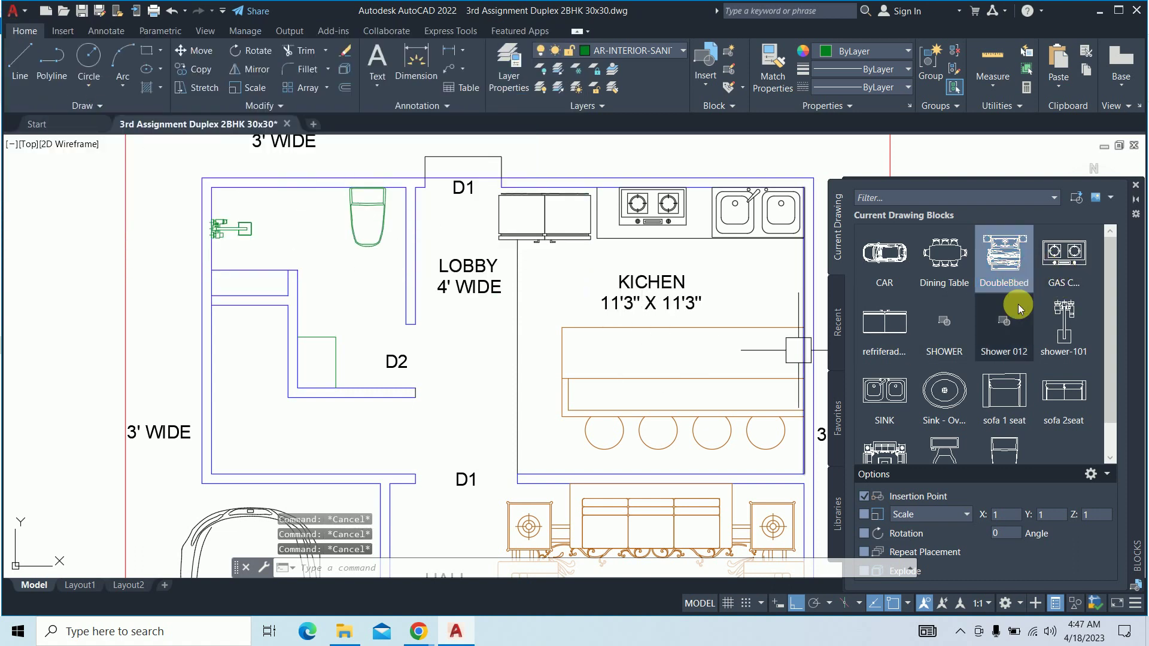
Insert the oval sink block from the washbasin top drawing onto the toilet counter
click(1075, 197)
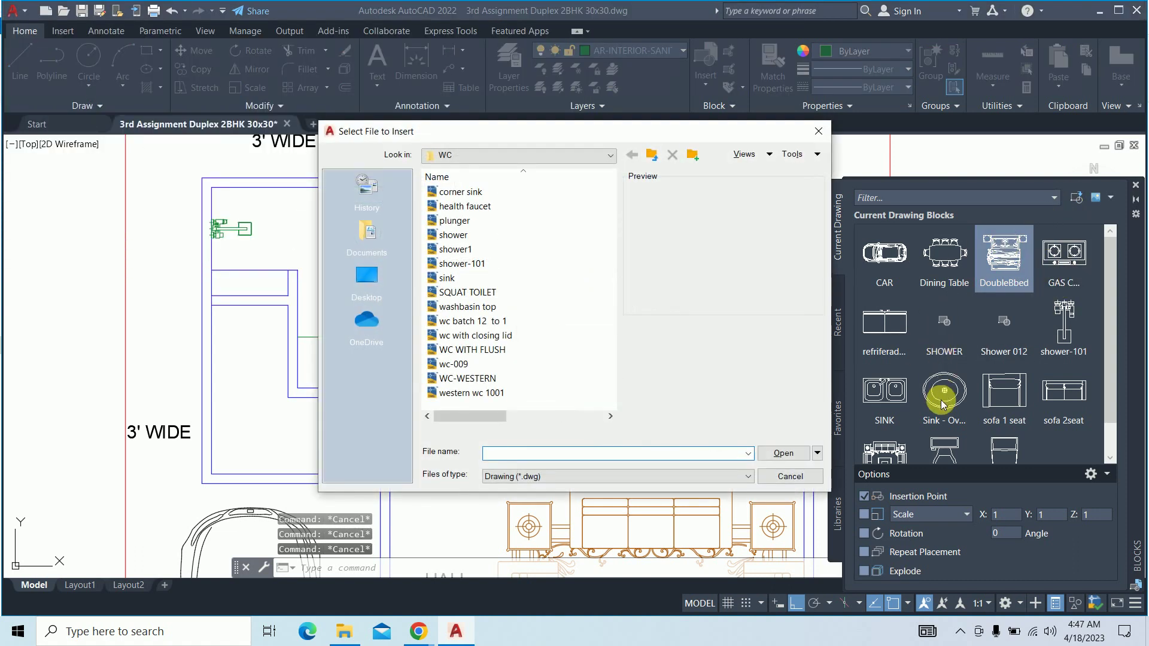
click(467, 306)
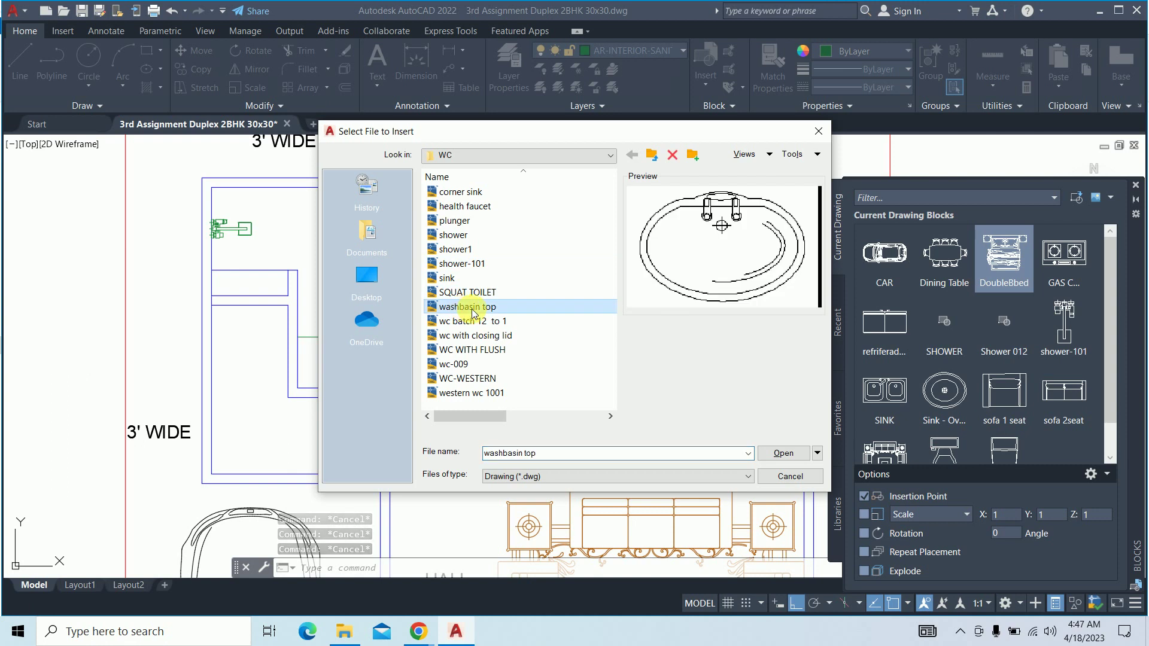
key(Return)
click(944, 392)
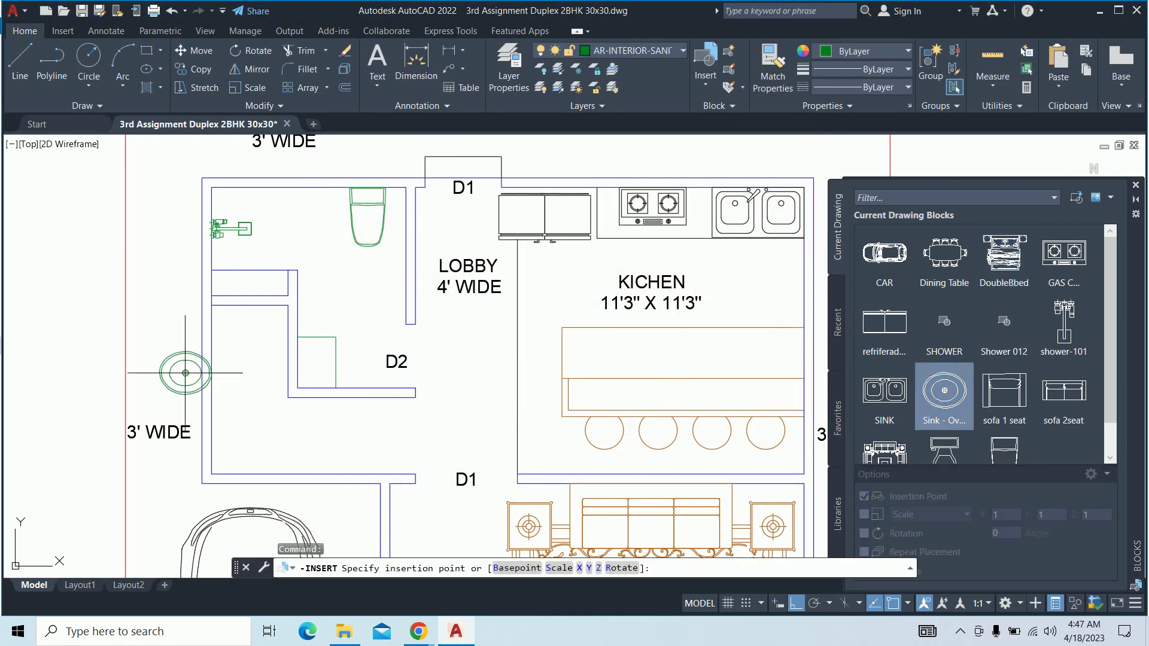
scroll(314, 366, up, 2)
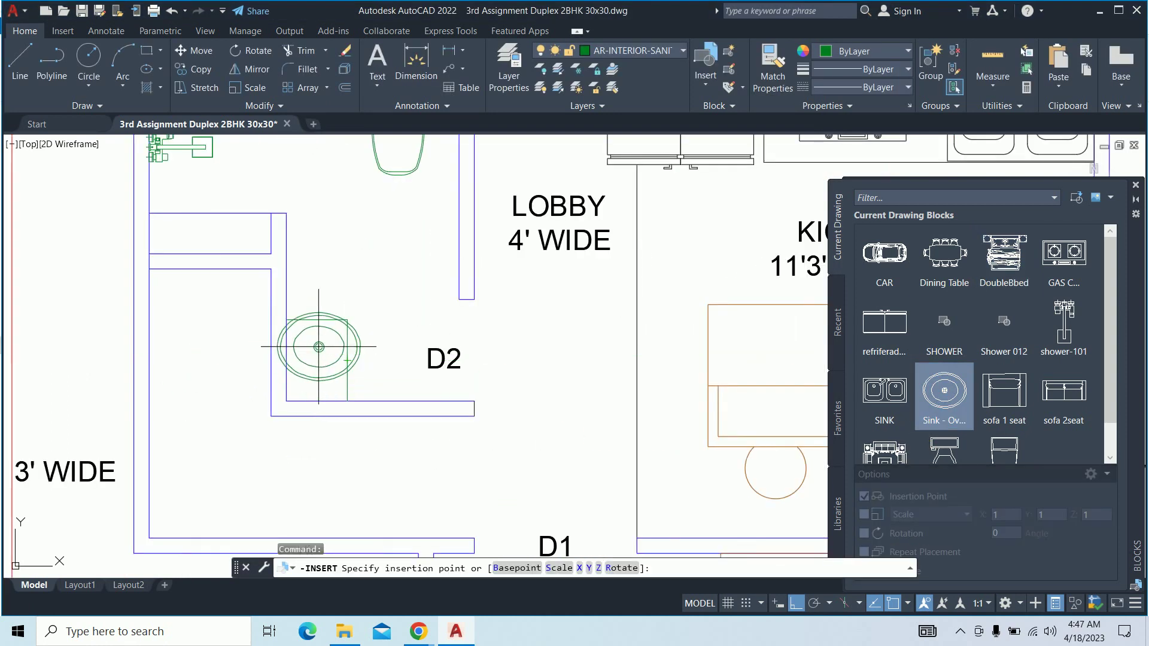
click(317, 360)
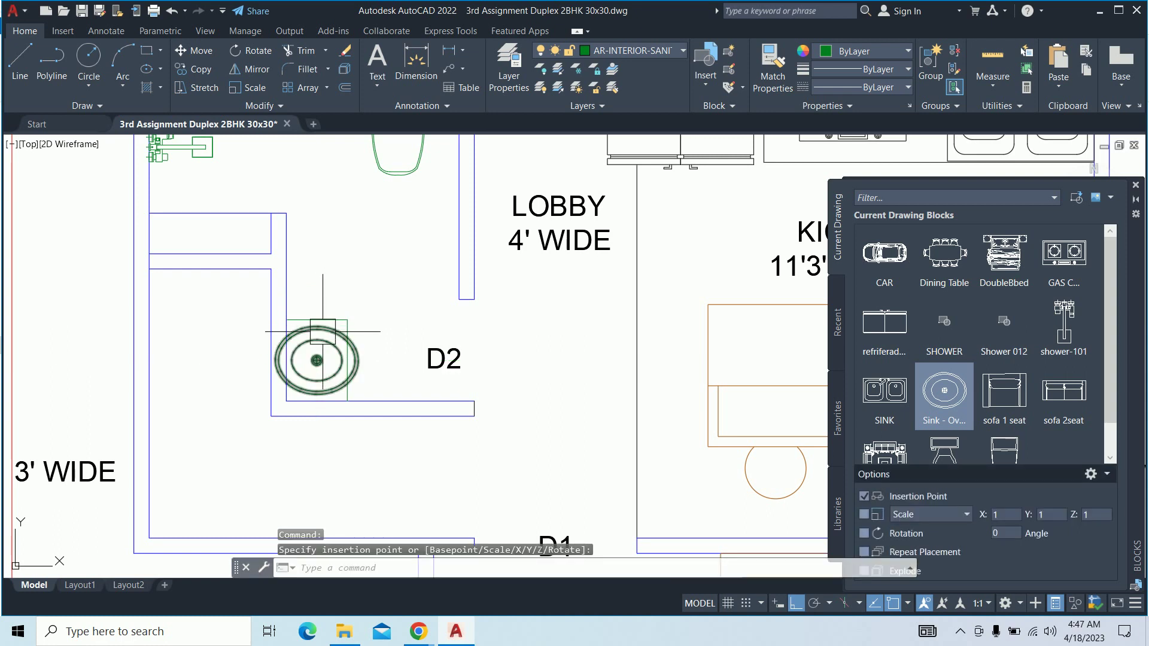
key(Escape)
key(Escape)
key(Escape)
Rotate the oval sink 90° about its centre
text(ro)
key(Return)
click(311, 359)
key(Return)
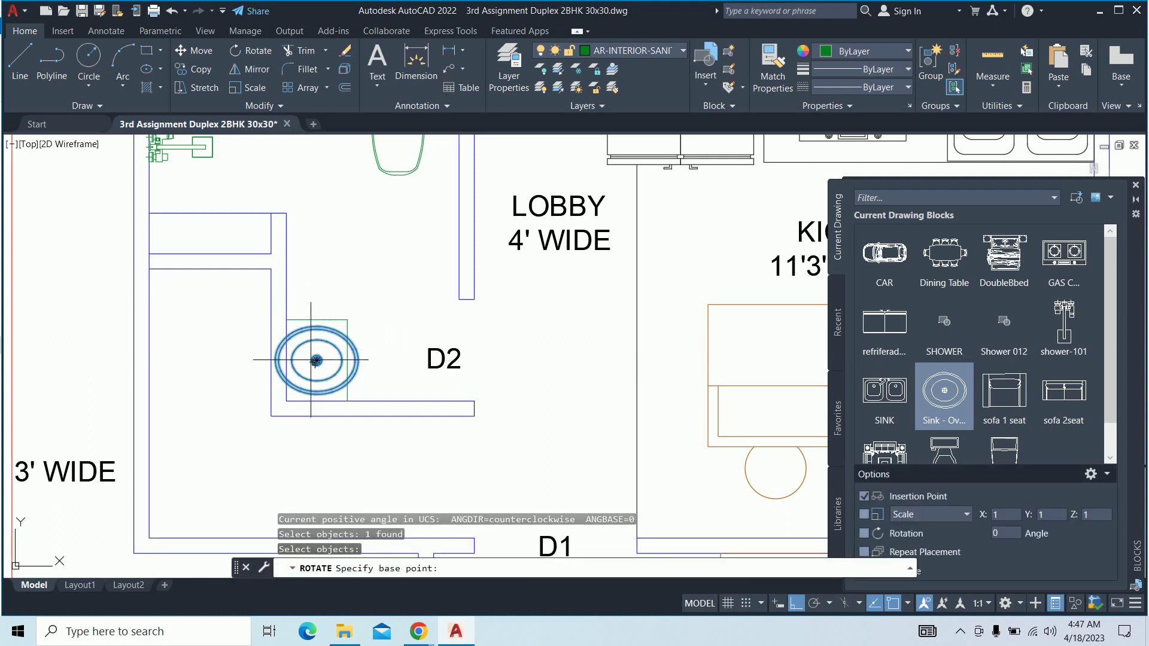
scroll(309, 359, up, 3)
scroll(311, 361, up, 2)
click(344, 354)
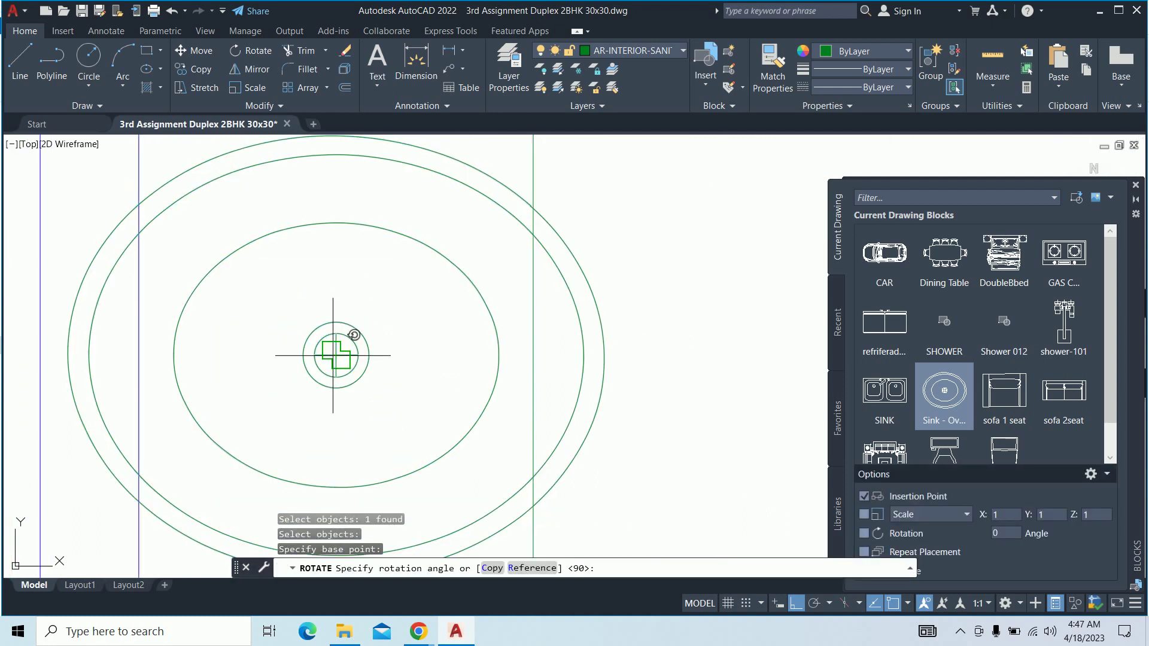
scroll(345, 311, down, 6)
key(Escape)
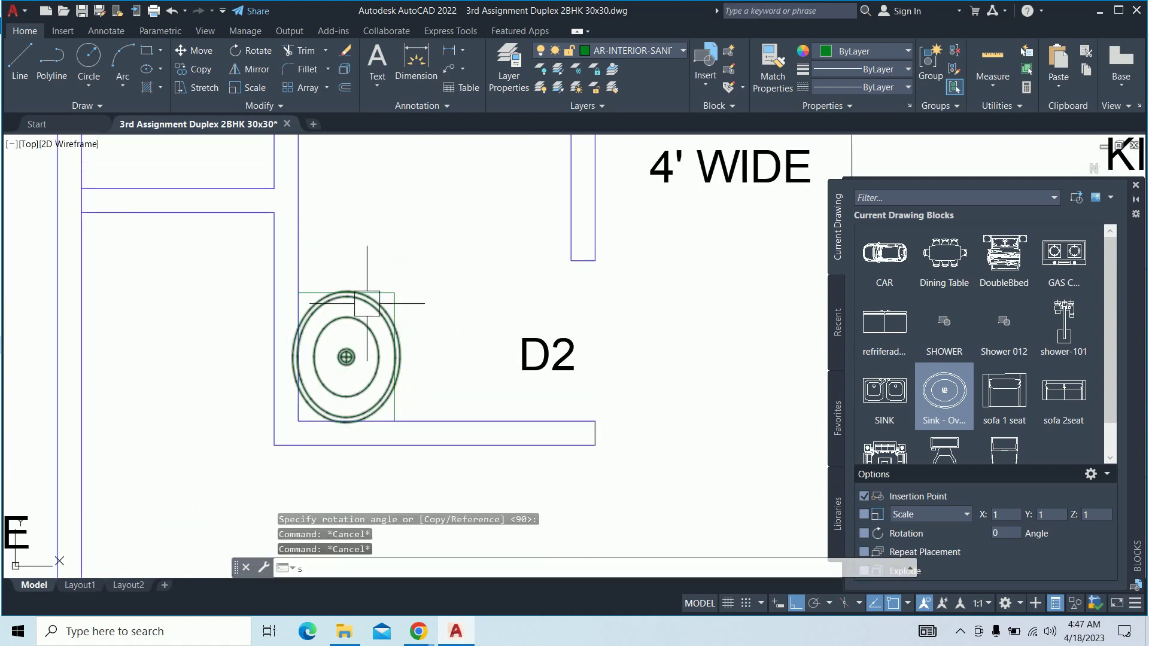
Scale the oval sink down to fit the counter
text(sc)
key(Return)
click(313, 358)
key(Return)
scroll(354, 354, up, 5)
scroll(333, 362, up, 4)
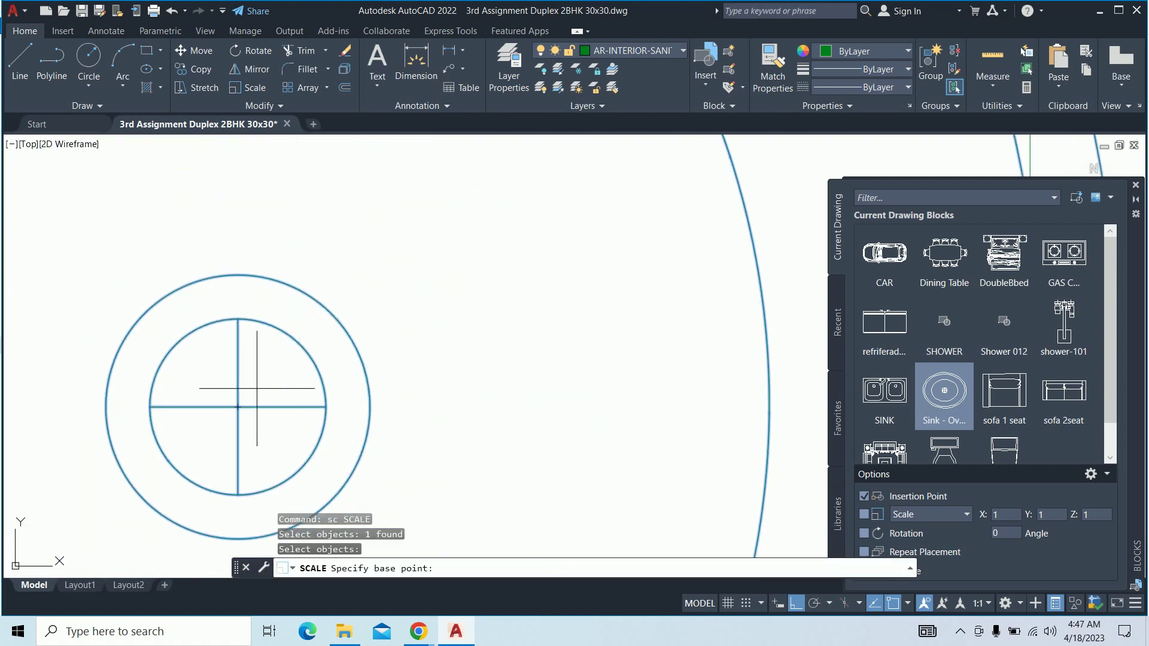
click(237, 408)
text(.8)
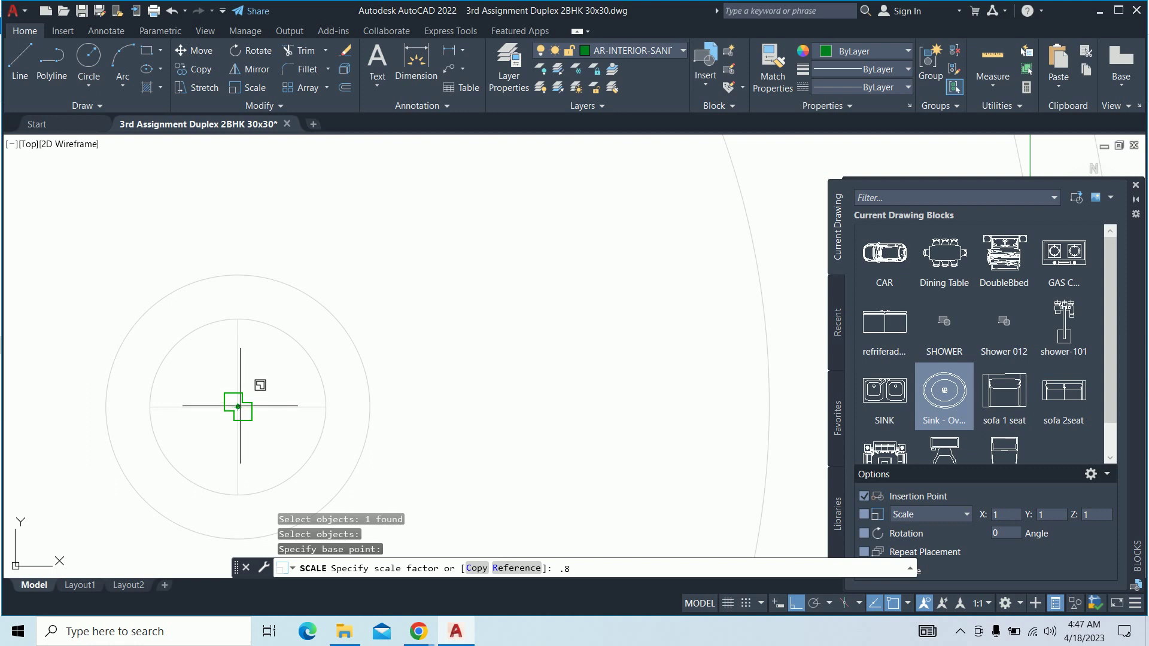
key(Return)
scroll(359, 388, down, 5)
key(Escape)
key(Escape)
key(Escape)
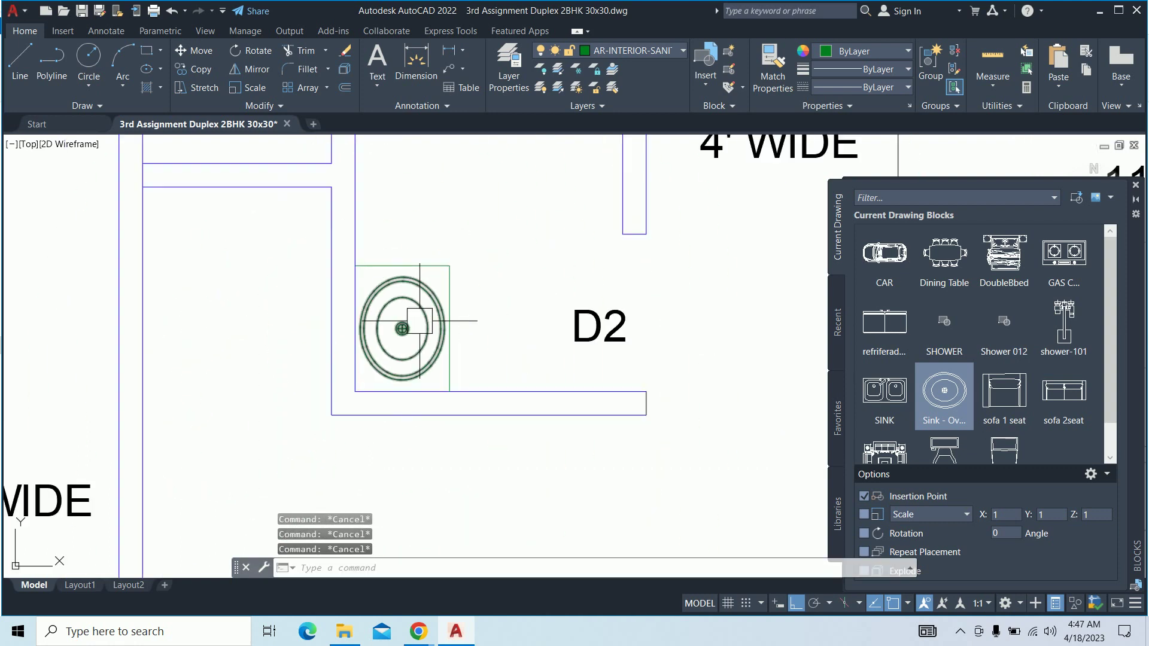
Try moving the sink but keep it in place, then close the blocks library
middle_drag(414, 397, 432, 323)
scroll(432, 323, up, 3)
text(m)
key(Return)
click(475, 328)
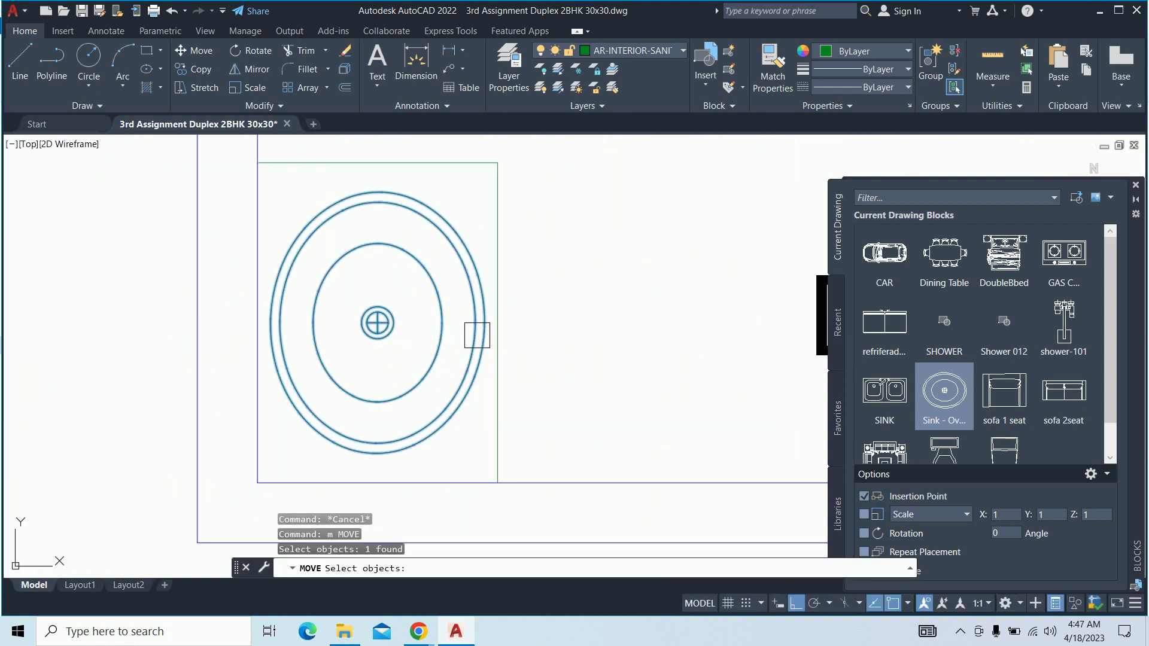
key(Return)
scroll(483, 324, up, 3)
click(490, 304)
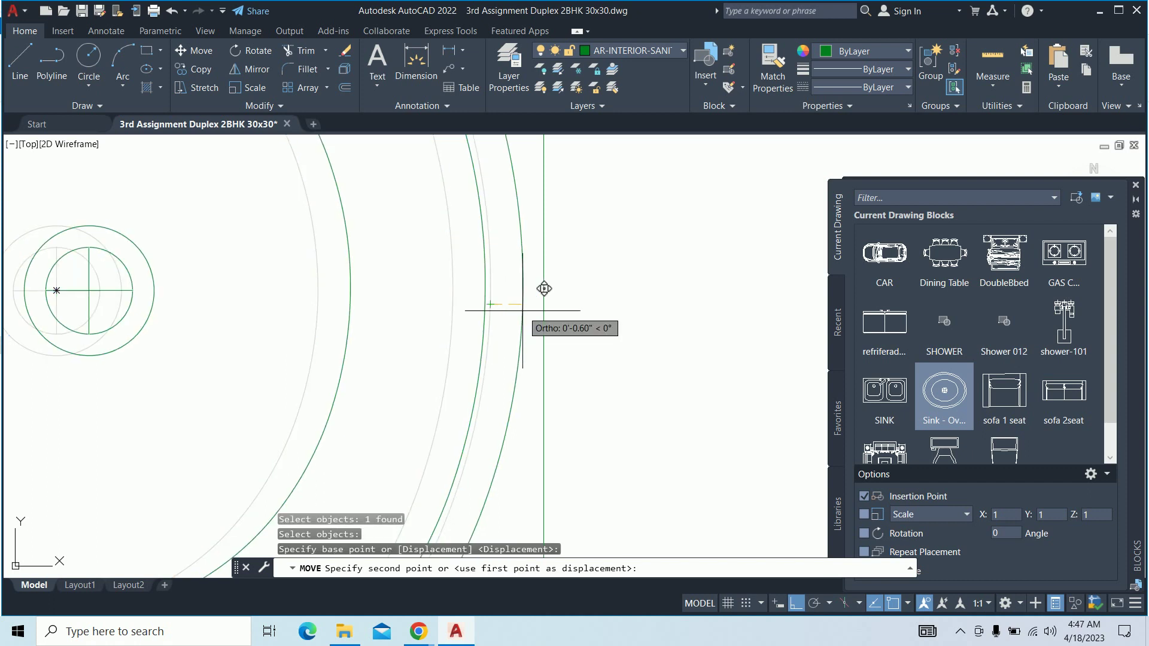
key(Escape)
key(Escape)
scroll(638, 332, down, 4)
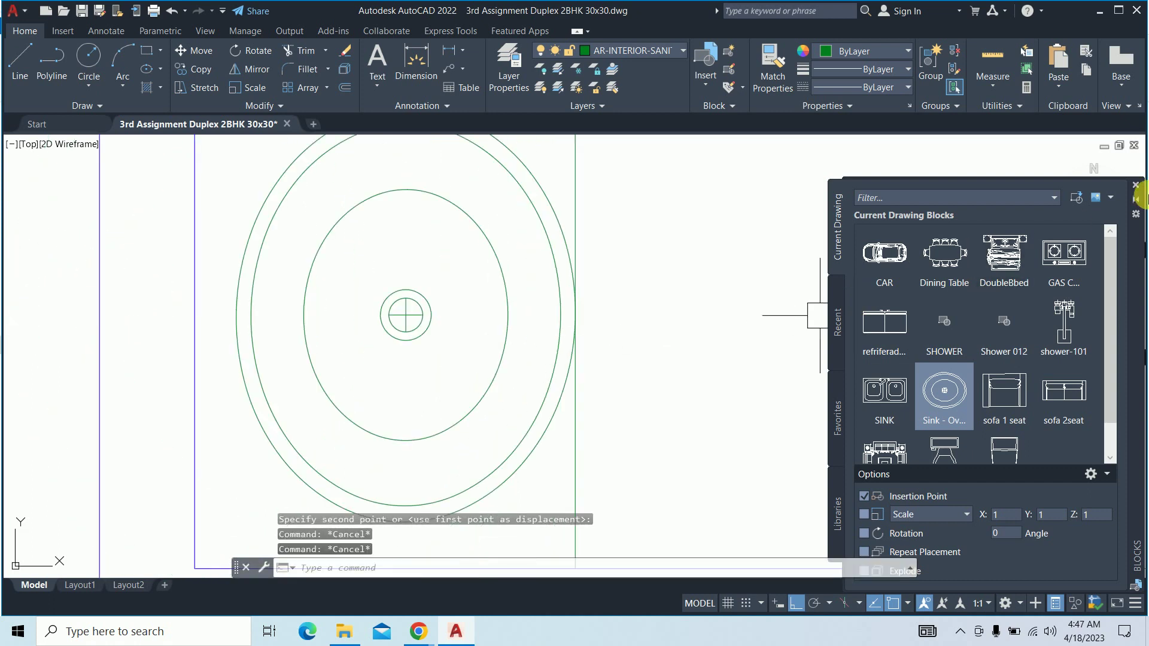
click(1136, 185)
scroll(447, 246, down, 5)
Offset the counter edge line by 1.5
middle_drag(447, 246, 549, 259)
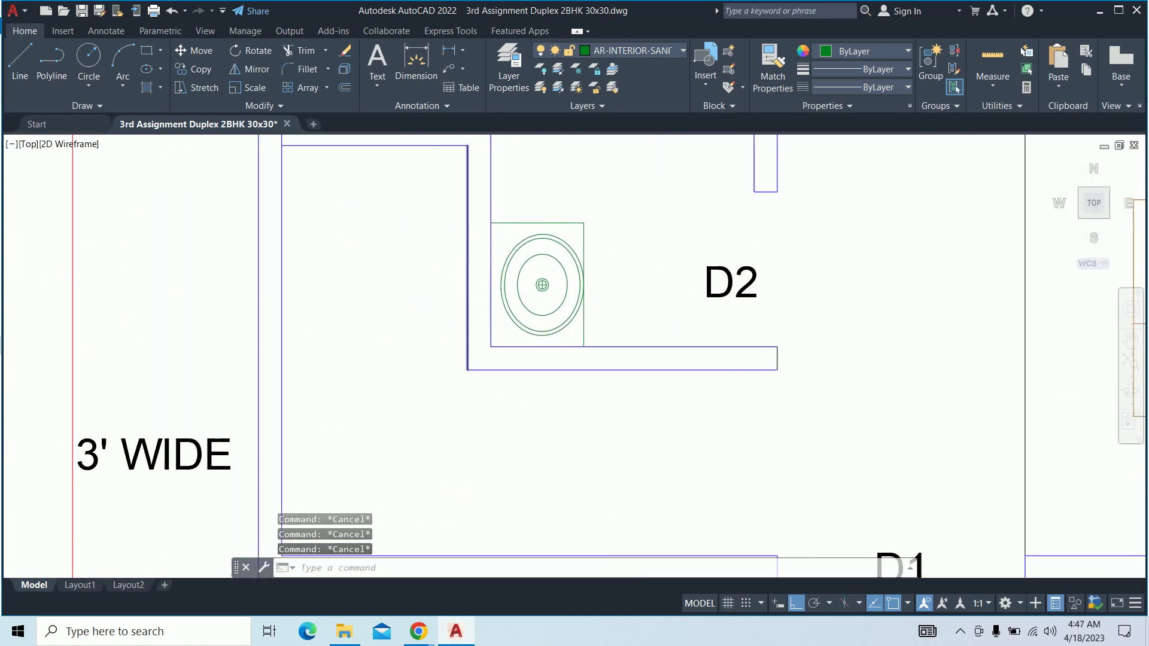
scroll(466, 278, up, 2)
text(o)
key(Return)
key(Escape)
text(o)
key(Return)
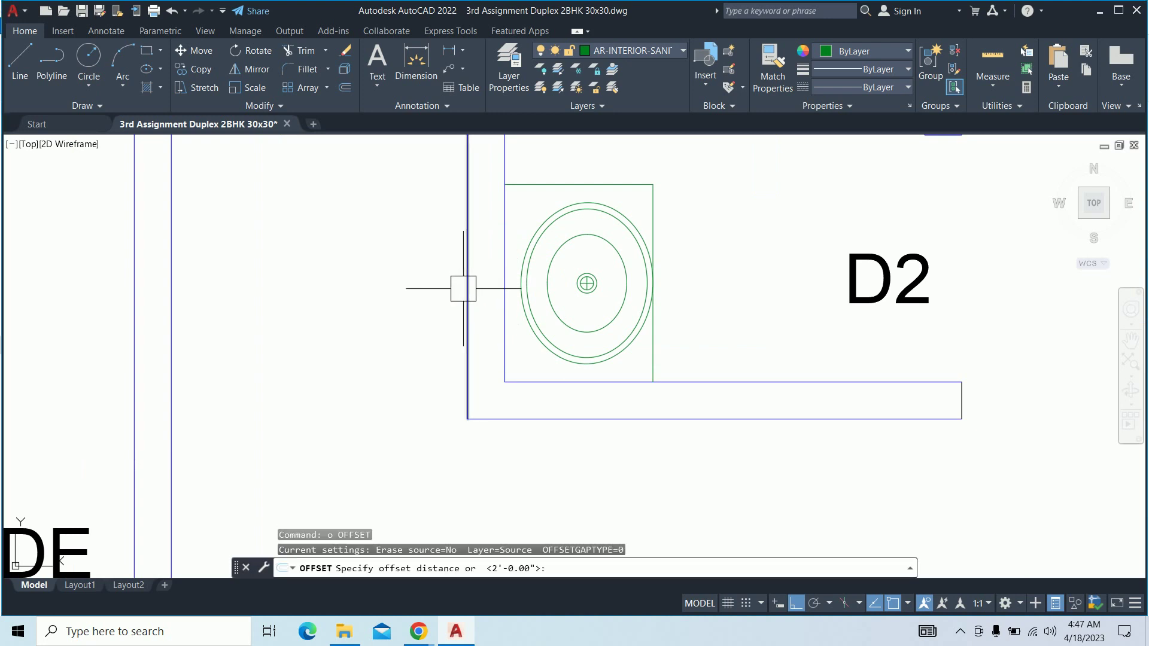
text(1.5)
key(Return)
scroll(554, 203, up, 2)
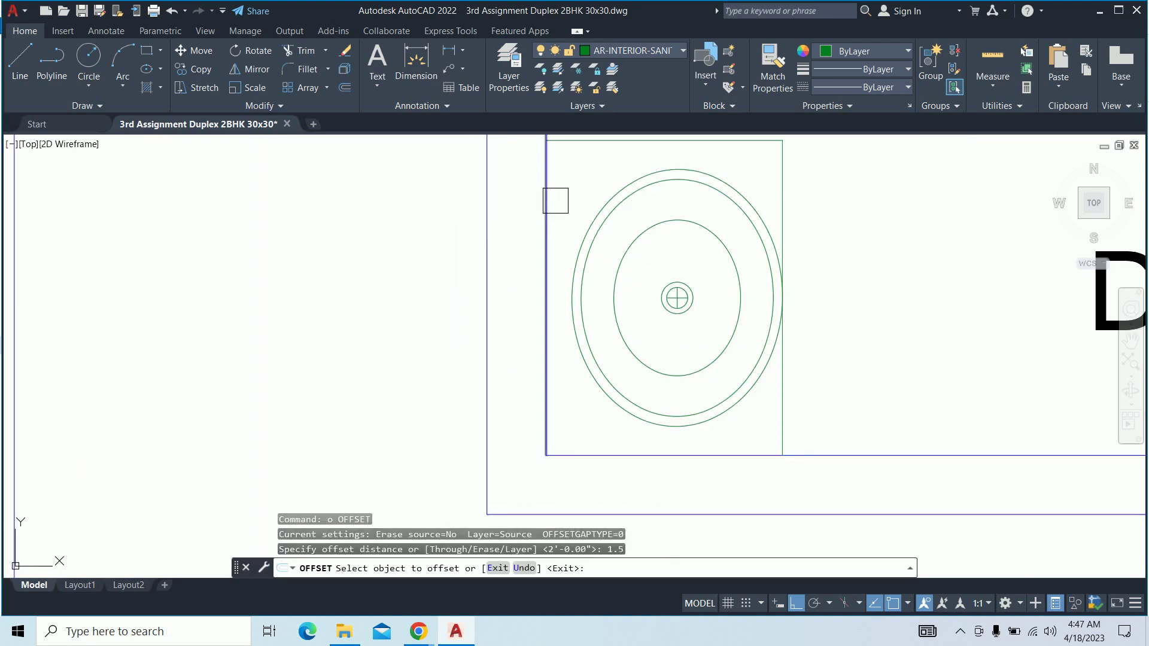
click(547, 200)
key(Return)
Trim the extra line above the counter
middle_drag(574, 211, 534, 305)
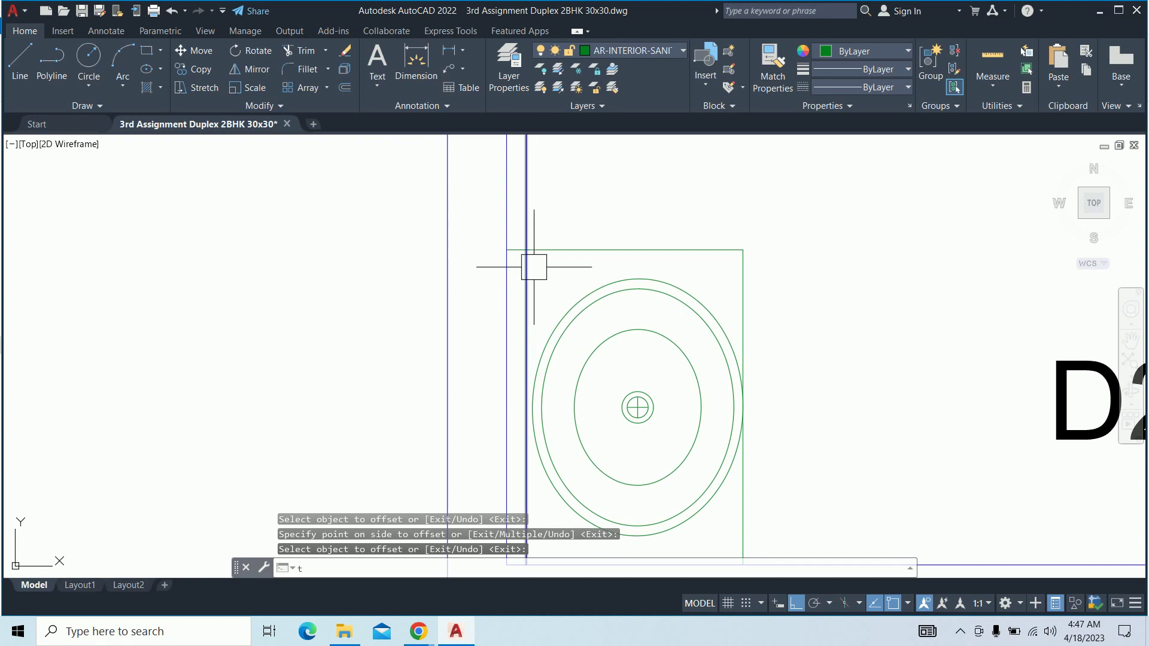
text(r)
key(Return)
click(525, 226)
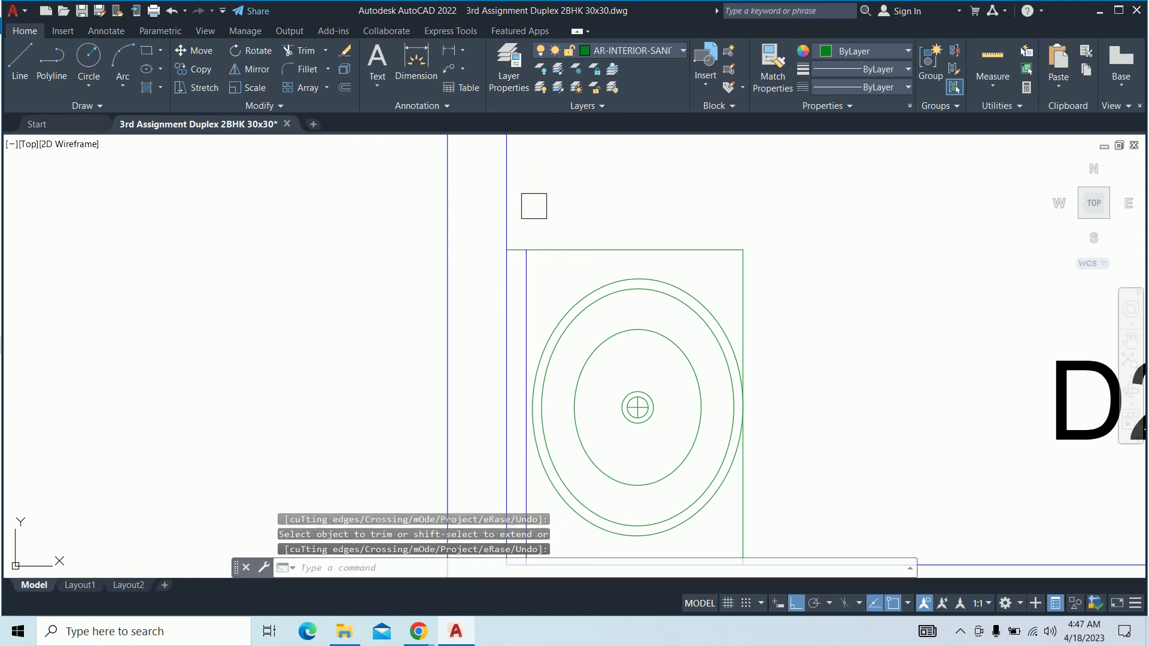
key(Escape)
key(Escape)
Match the new edge line to the green counter line's properties
key(Return)
click(597, 251)
scroll(541, 297, up, 2)
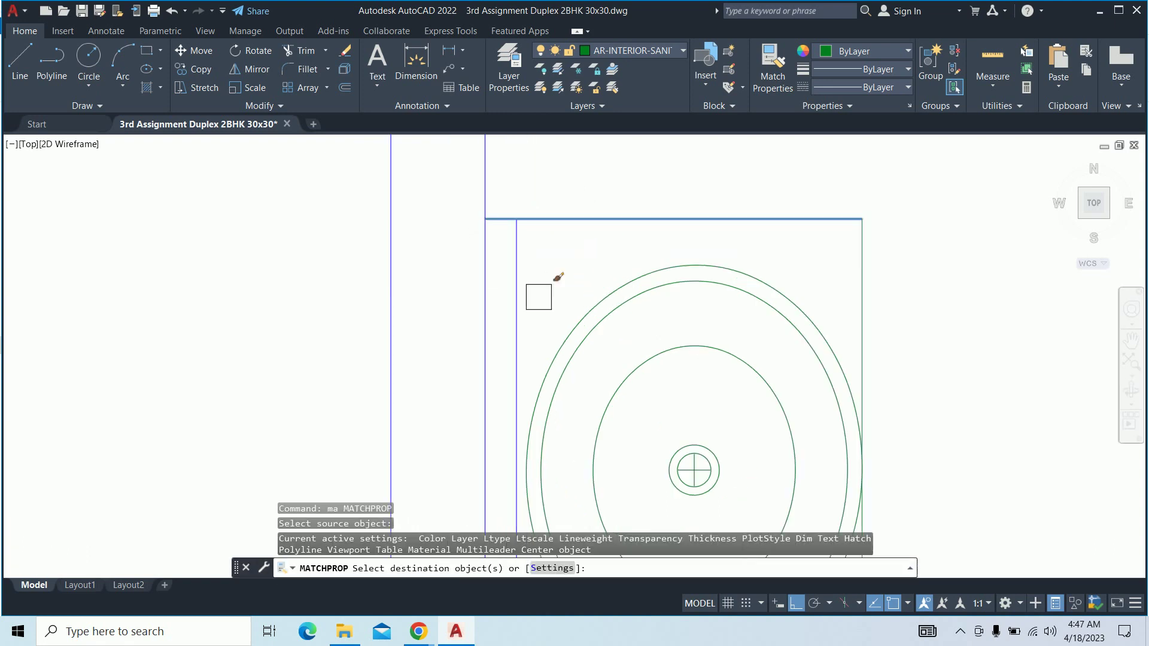
click(539, 295)
click(491, 186)
key(Escape)
key(Escape)
key(Escape)
scroll(520, 239, down, 5)
Start the Match Properties command (MA), then cancel it without changing anything
scroll(520, 257, down, 3)
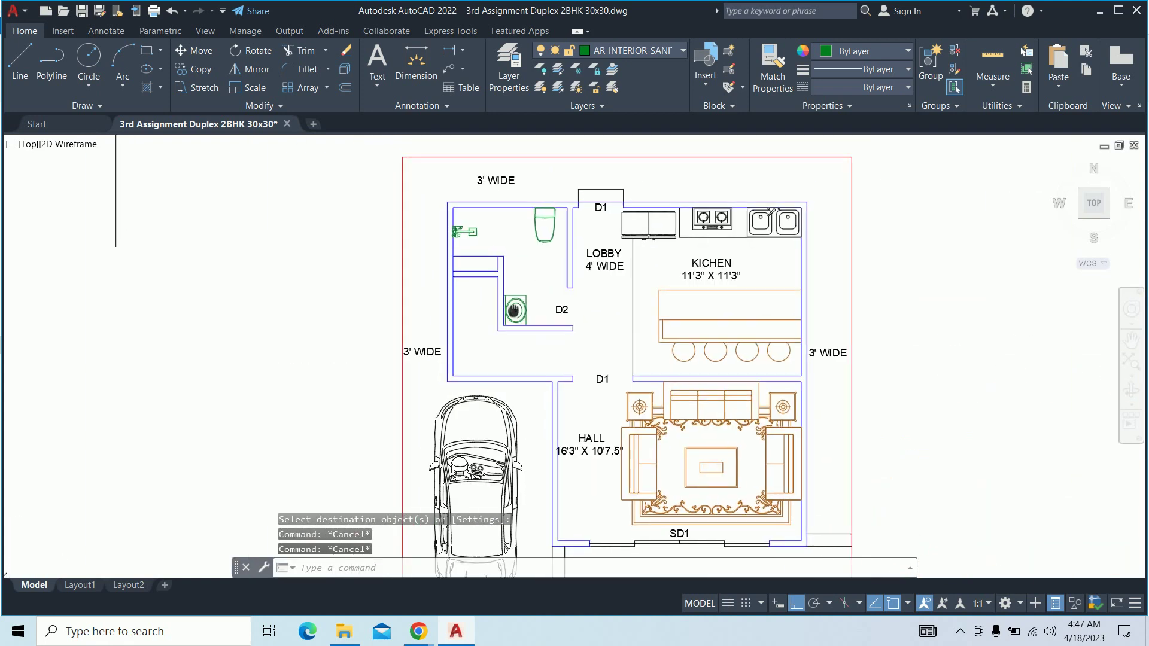
scroll(503, 312, up, 3)
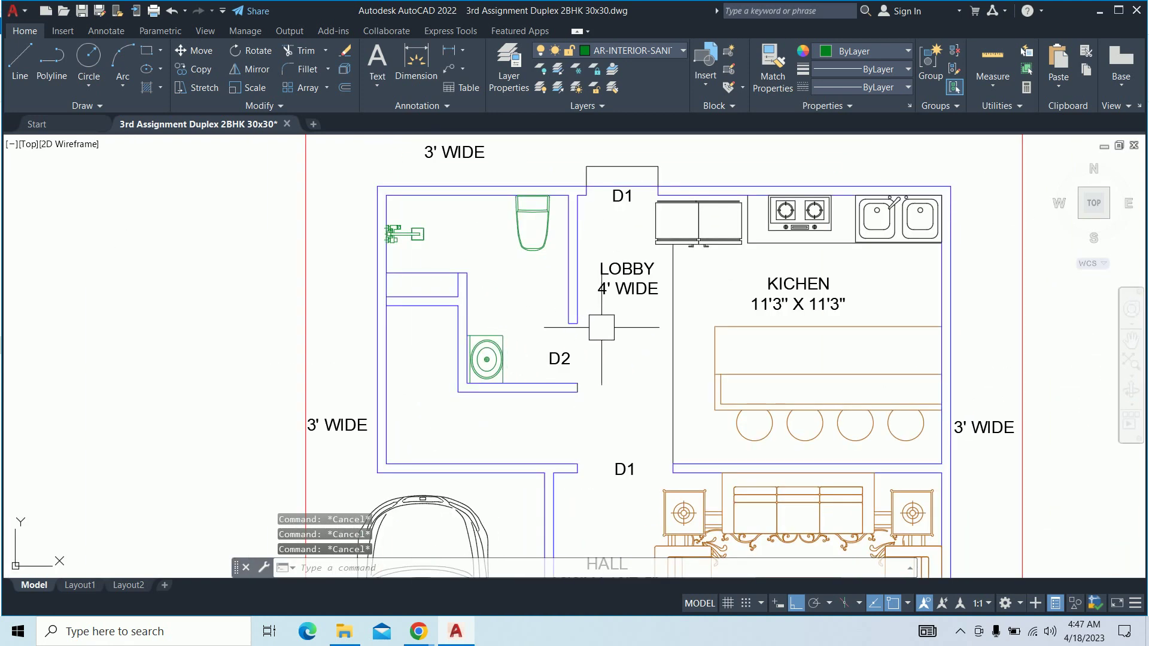
scroll(576, 264, down, 3)
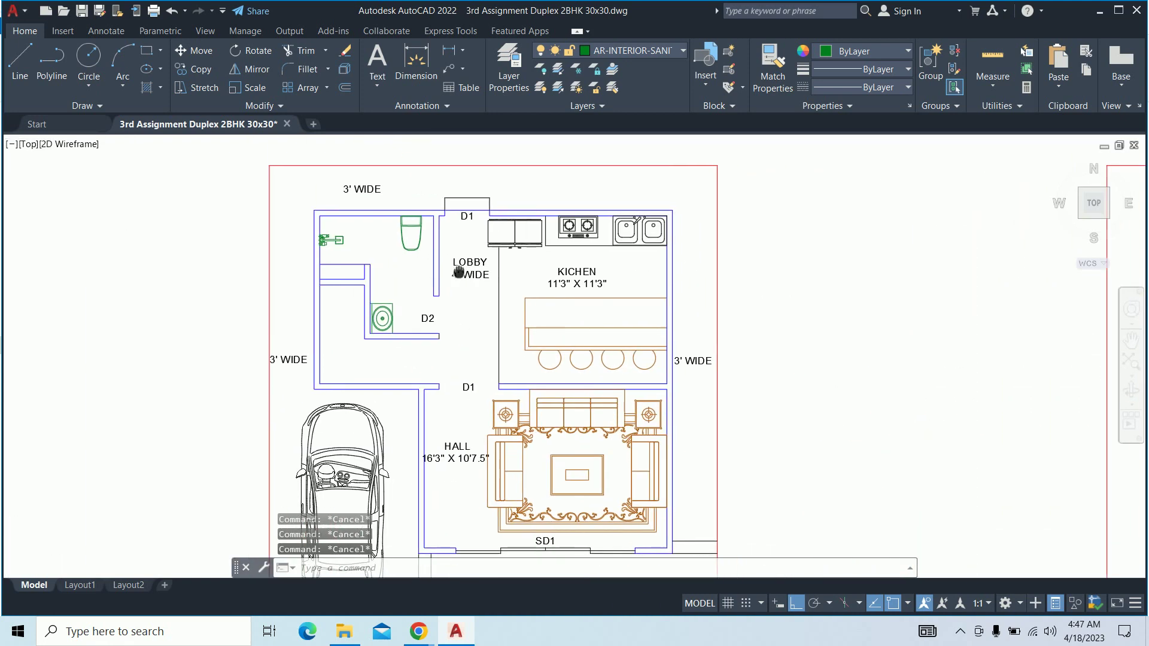
scroll(397, 226, up, 1)
text(ma)
key(Return)
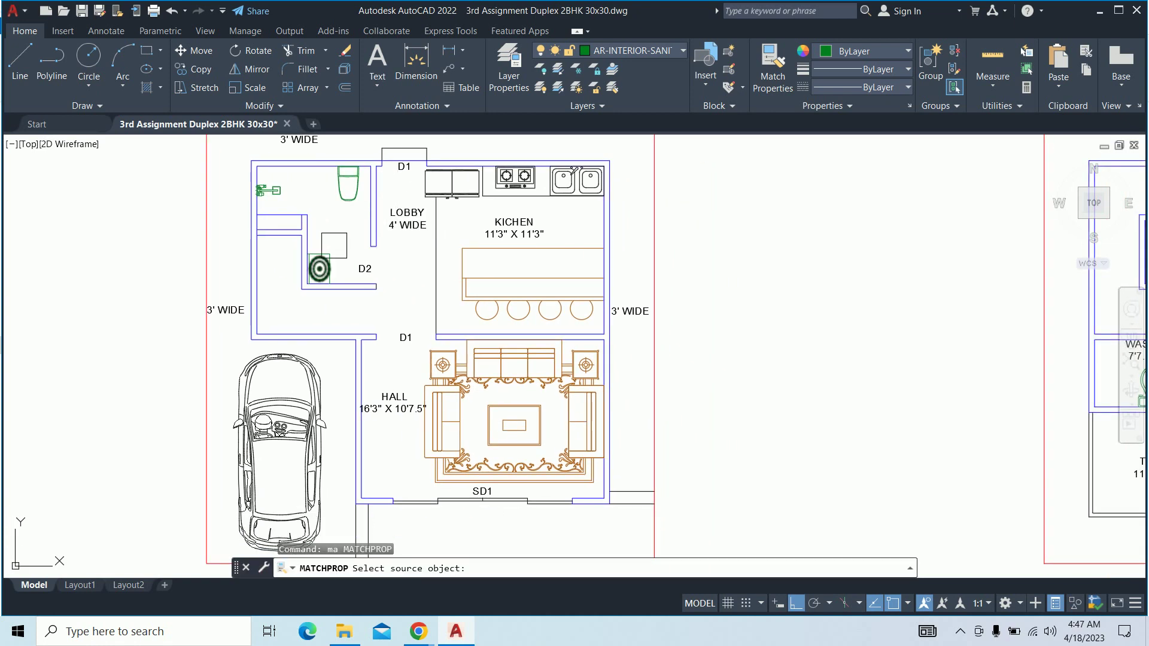
key(Escape)
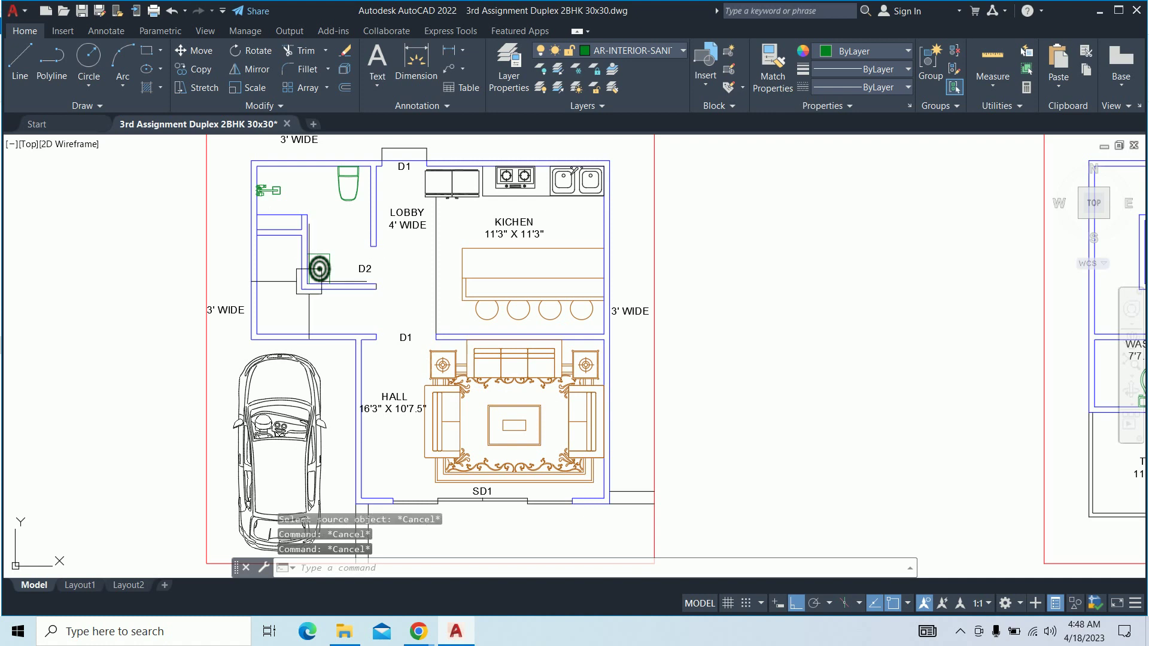
Erase the toilet block from the first-floor washroom
scroll(306, 279, down, 4)
scroll(353, 275, up, 2)
middle_drag(755, 298, 599, 302)
scroll(662, 323, up, 2)
scroll(662, 323, up, 2)
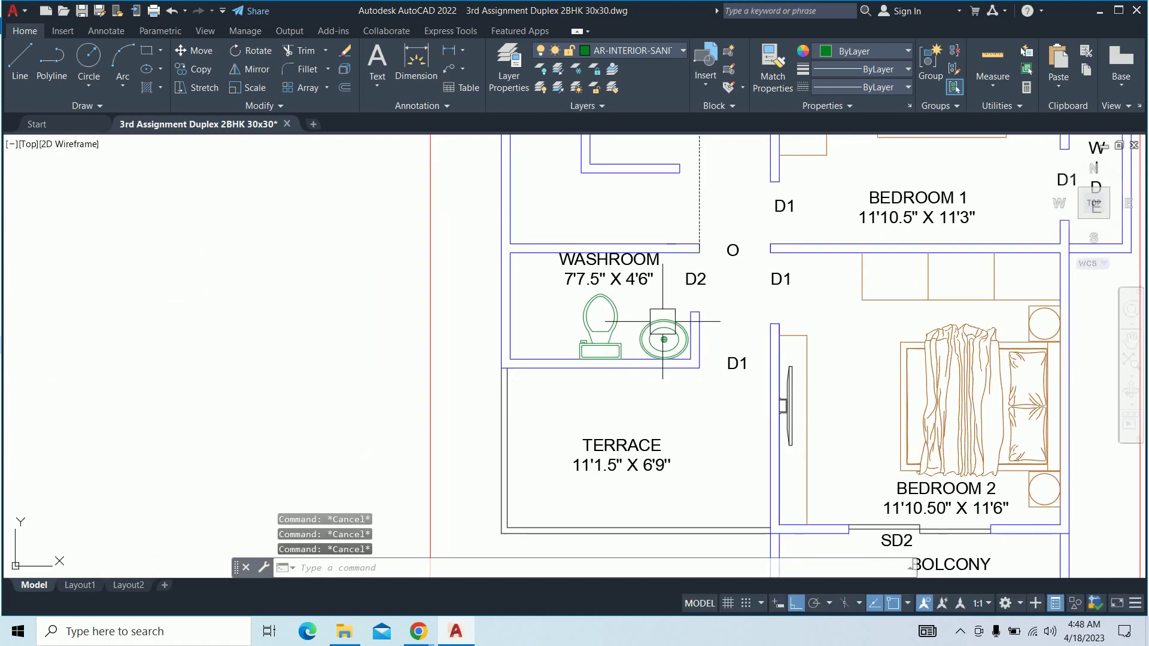
click(600, 329)
scroll(605, 326, down, 2)
key(Delete)
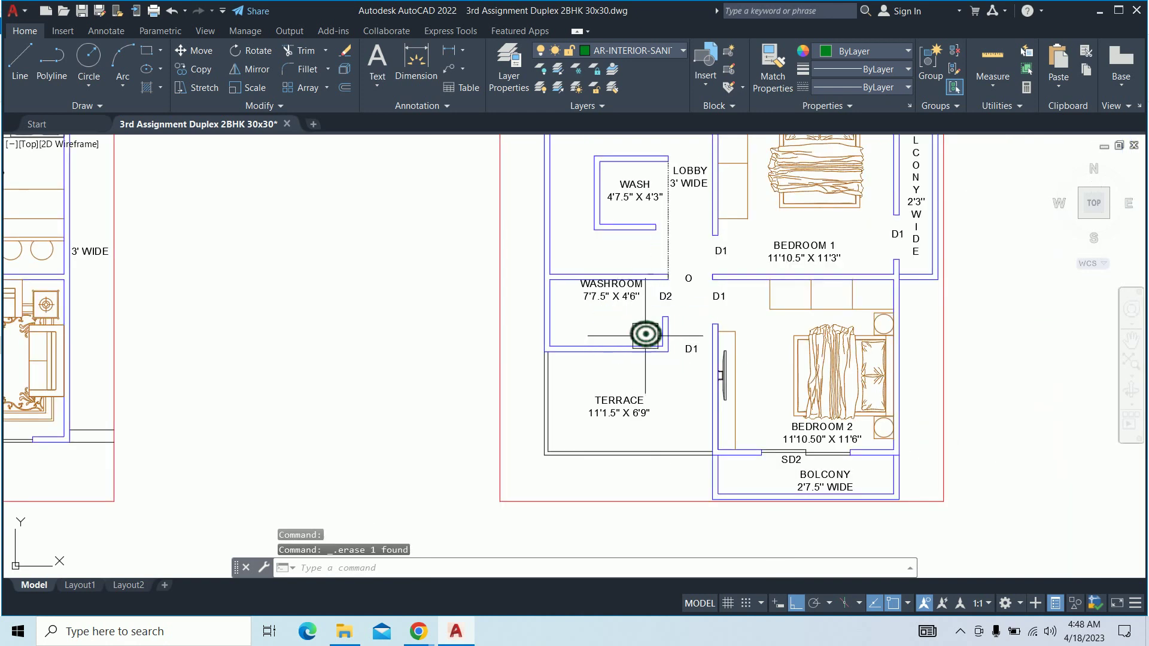
Bring up the drawing's Blocks palette with both floor plans in view
scroll(605, 325, up, 4)
scroll(571, 322, down, 5)
middle_drag(616, 364, 710, 357)
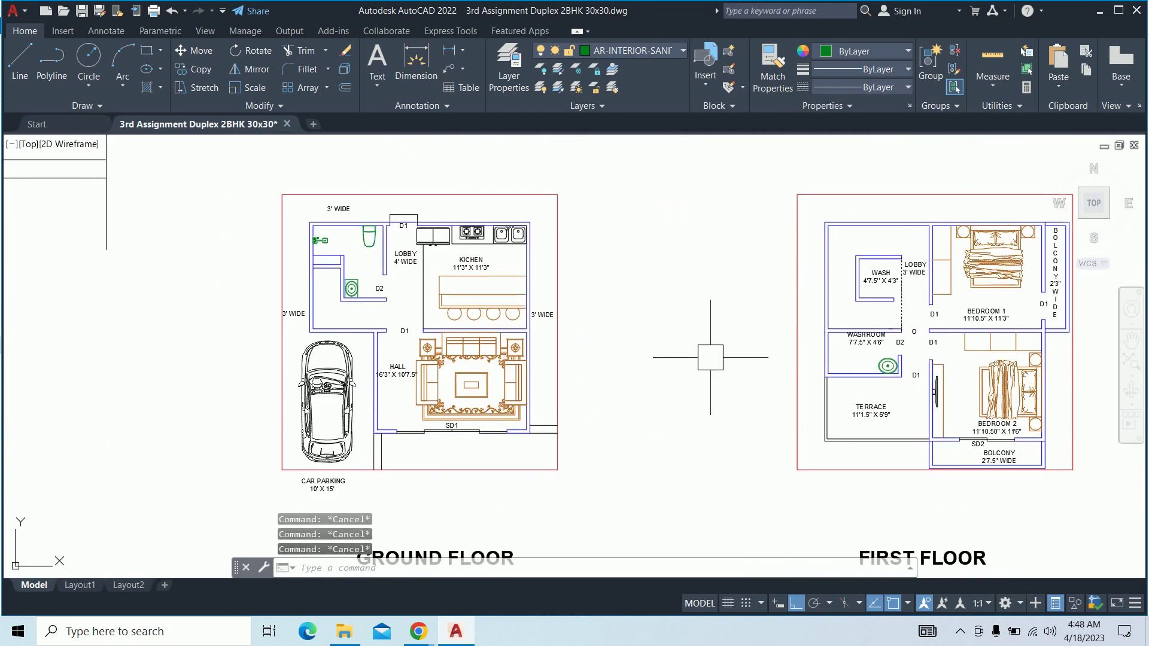
text(i)
key(Return)
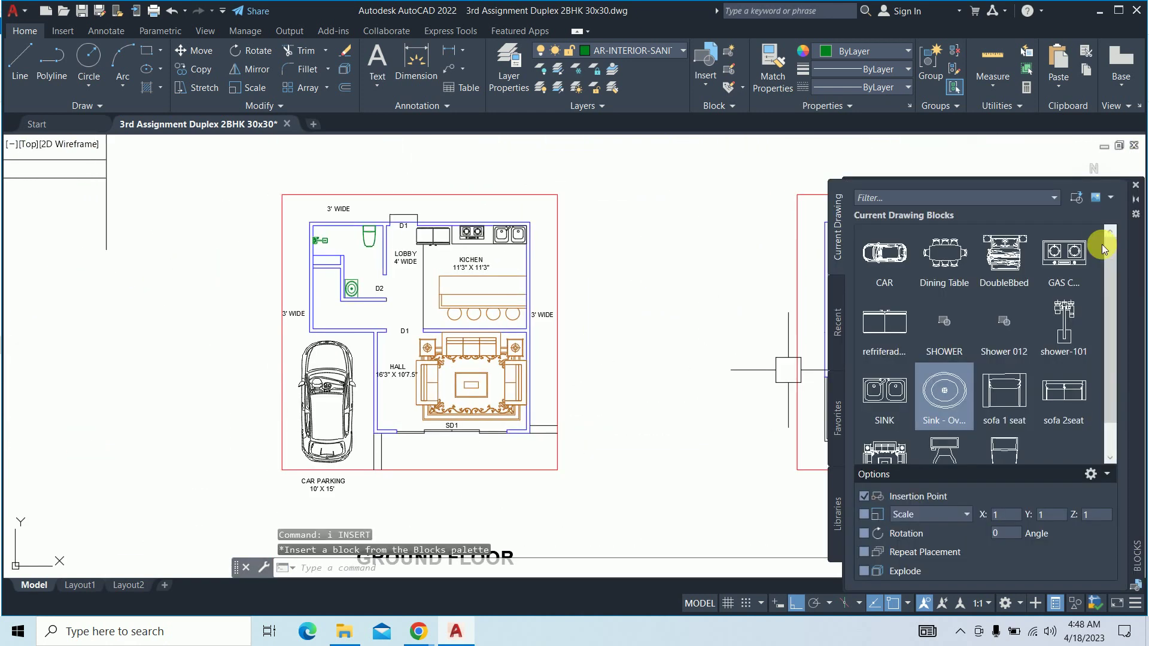
Insert the shower-101 block at the washroom's left wall corner, rotated 180°
click(1064, 319)
scroll(464, 329, up, 3)
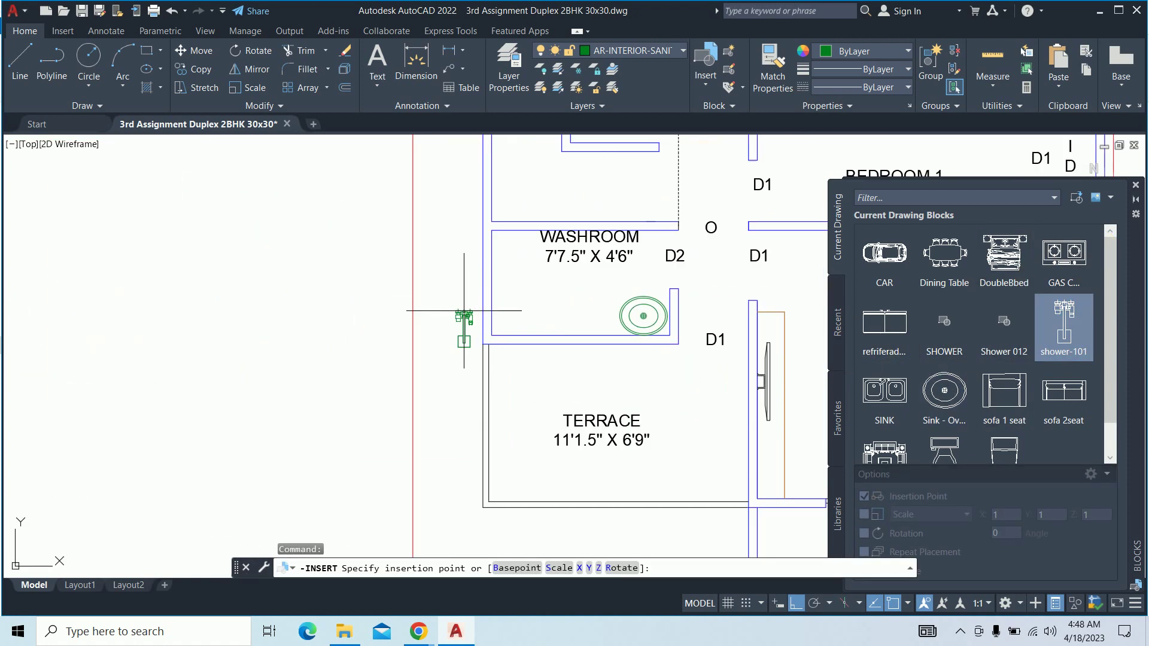
scroll(561, 361, up, 2)
click(414, 331)
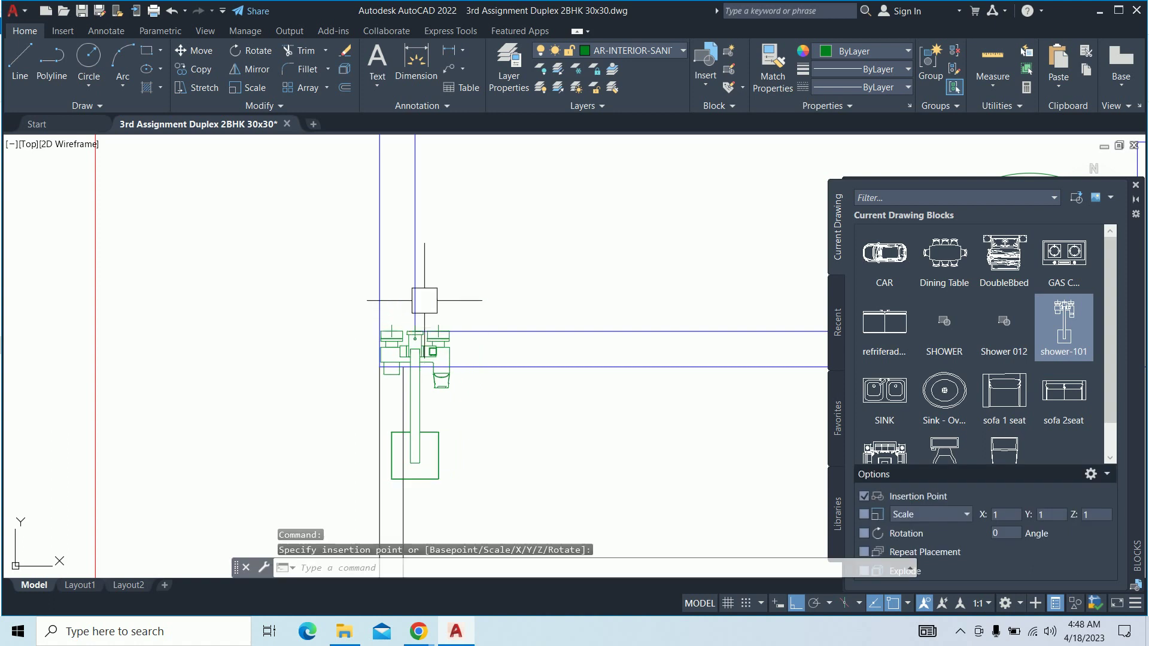
click(927, 524)
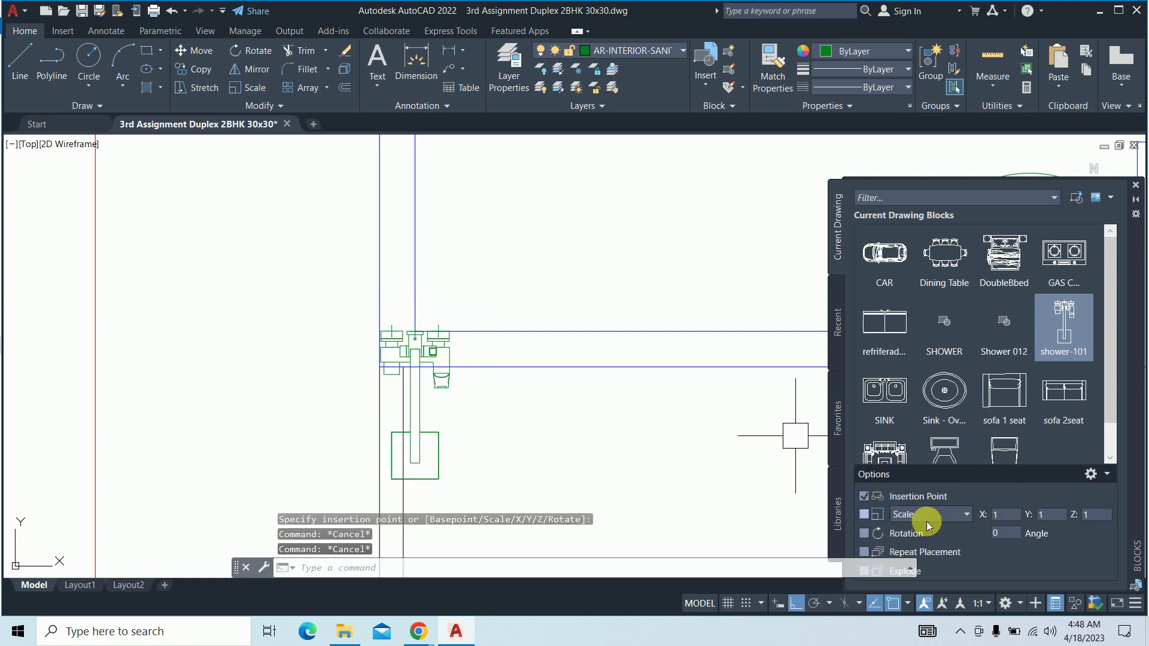
click(453, 393)
click(1063, 323)
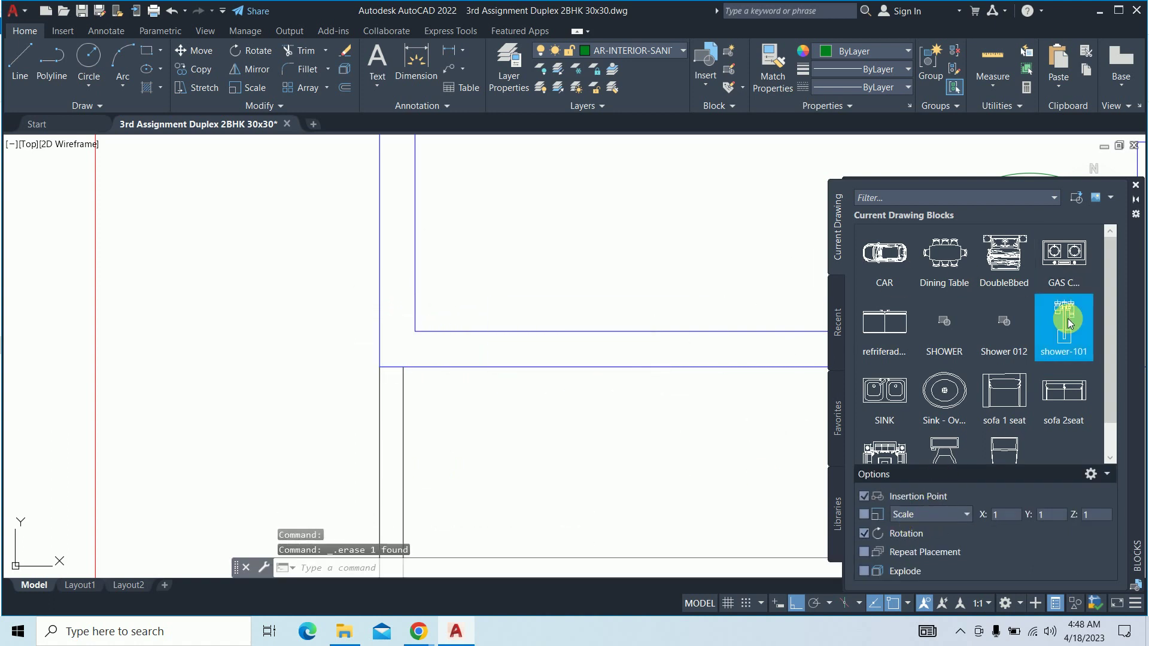
click(415, 331)
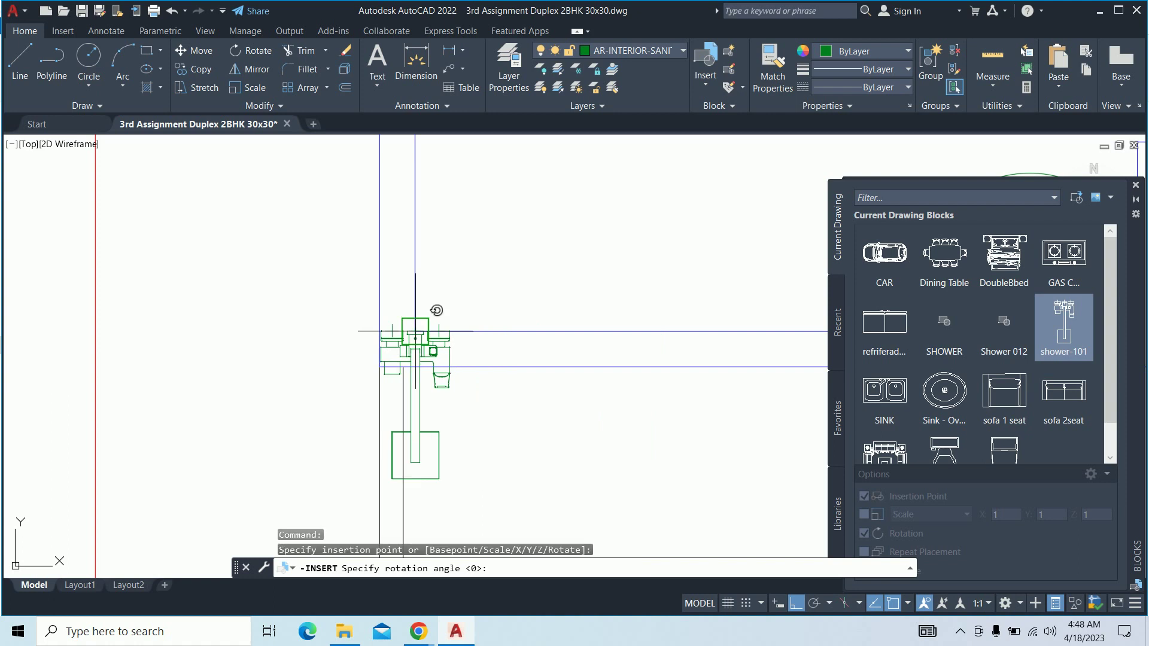
click(184, 293)
key(Escape)
key(Escape)
Move the shower 15 units to the right
text(m)
key(Return)
click(452, 299)
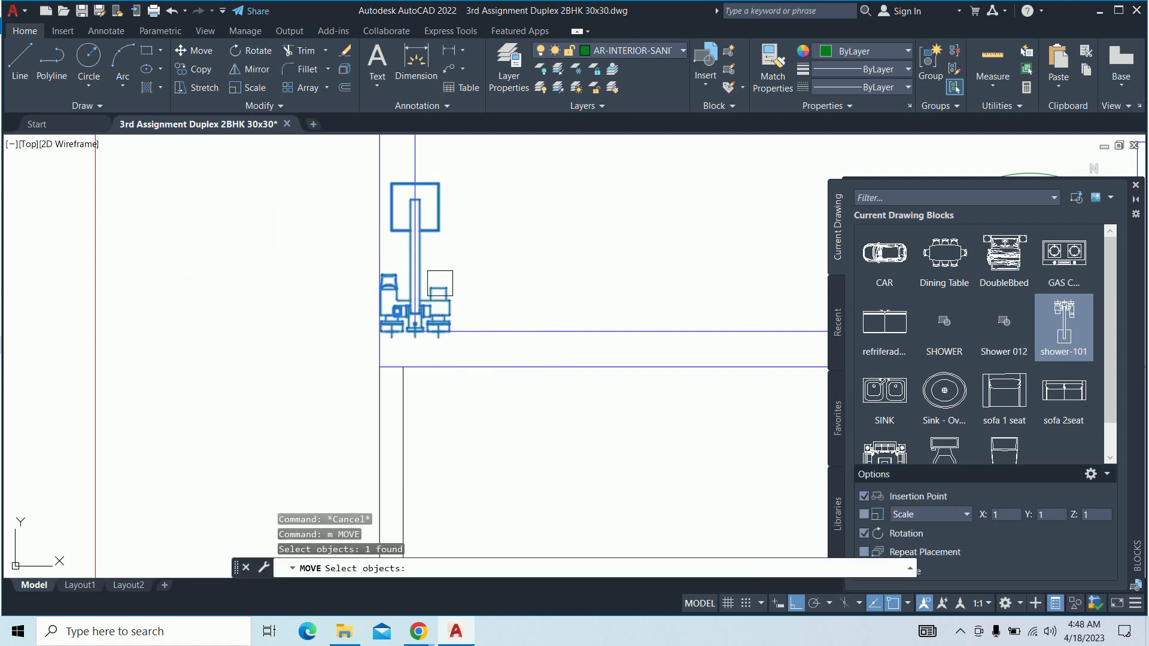
key(Return)
click(492, 275)
text(15)
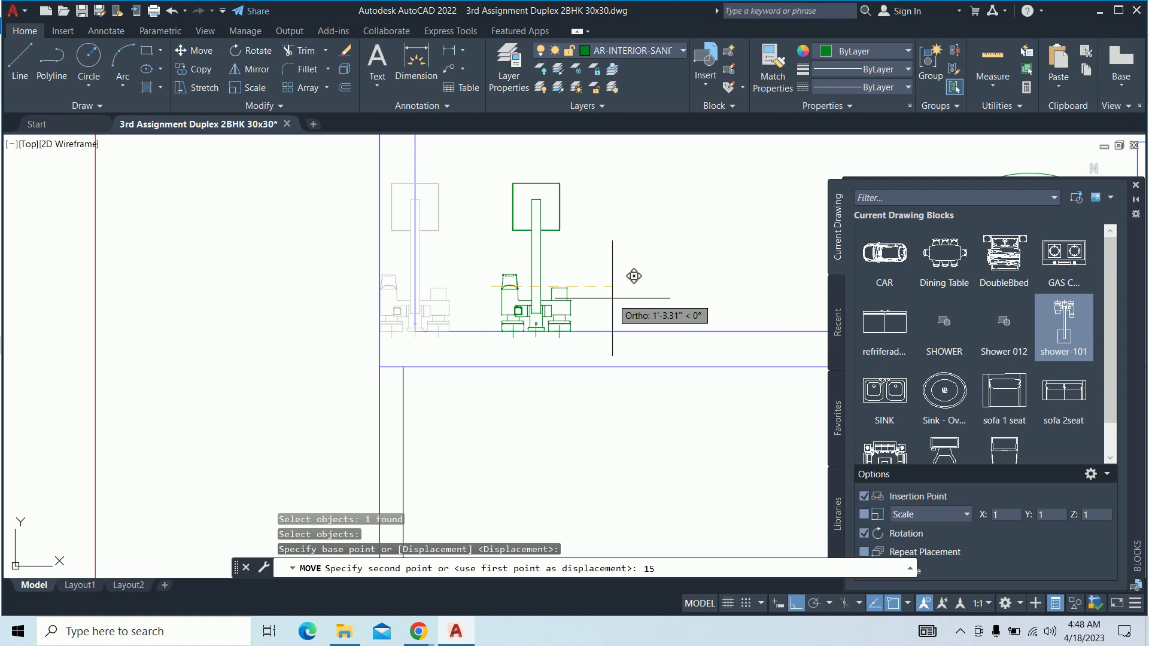
key(Return)
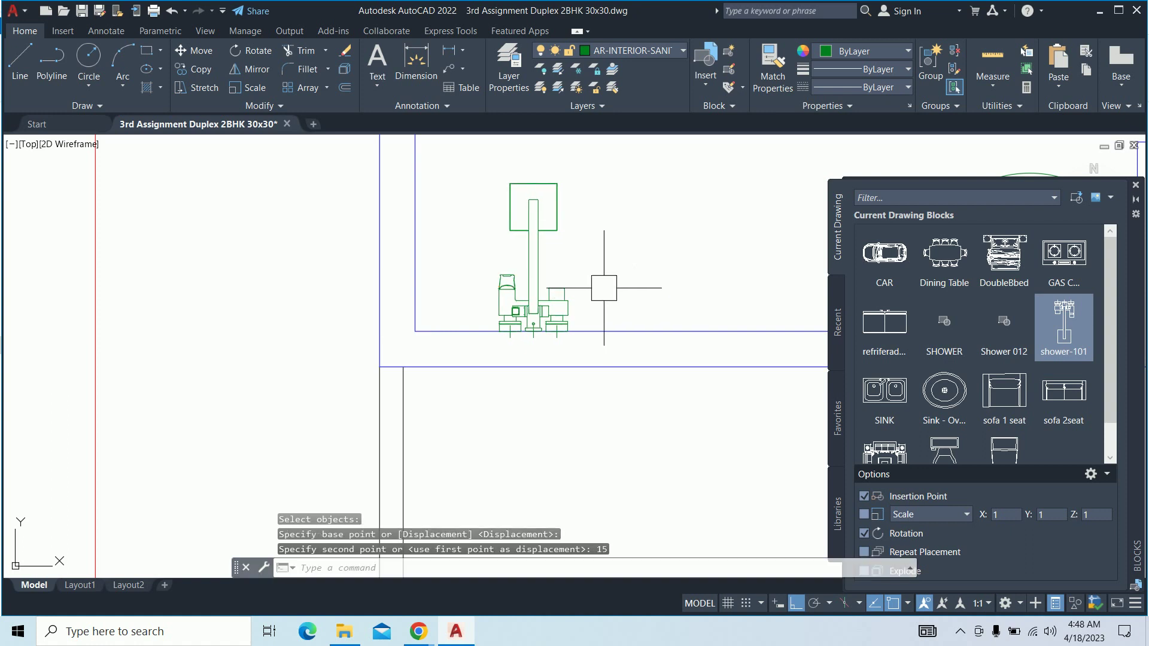
scroll(634, 275, down, 3)
key(Escape)
key(Escape)
key(Escape)
scroll(635, 275, up, 1)
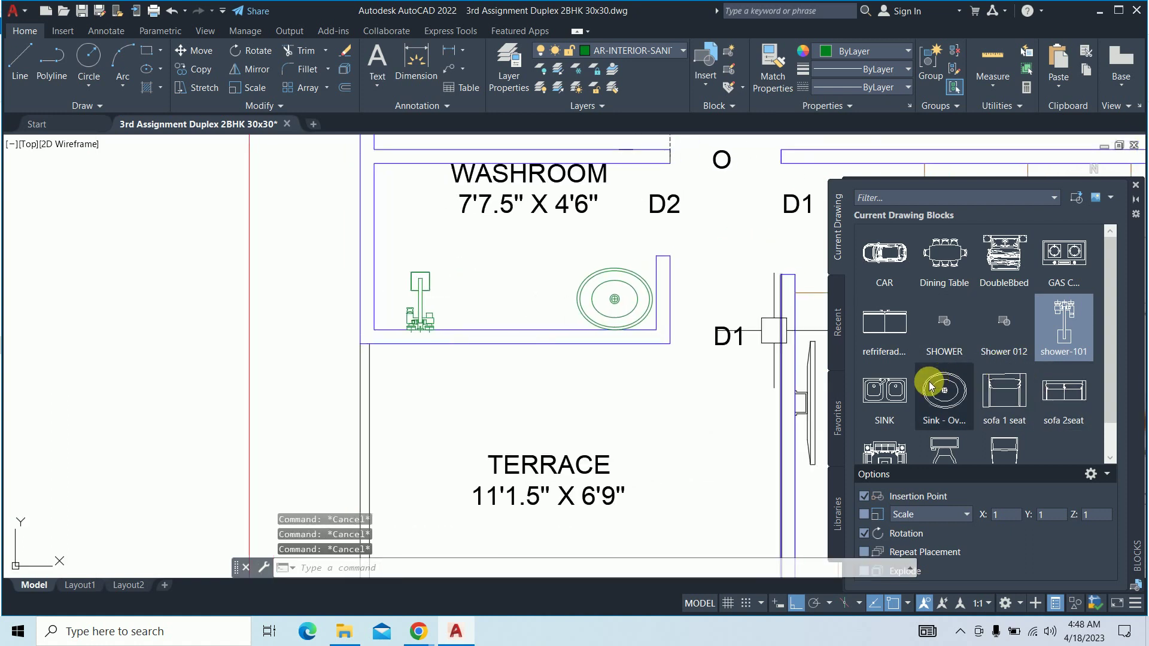
Erase the old Sink - Oval and insert the western toilet block against the washroom wall
click(614, 298)
key(Delete)
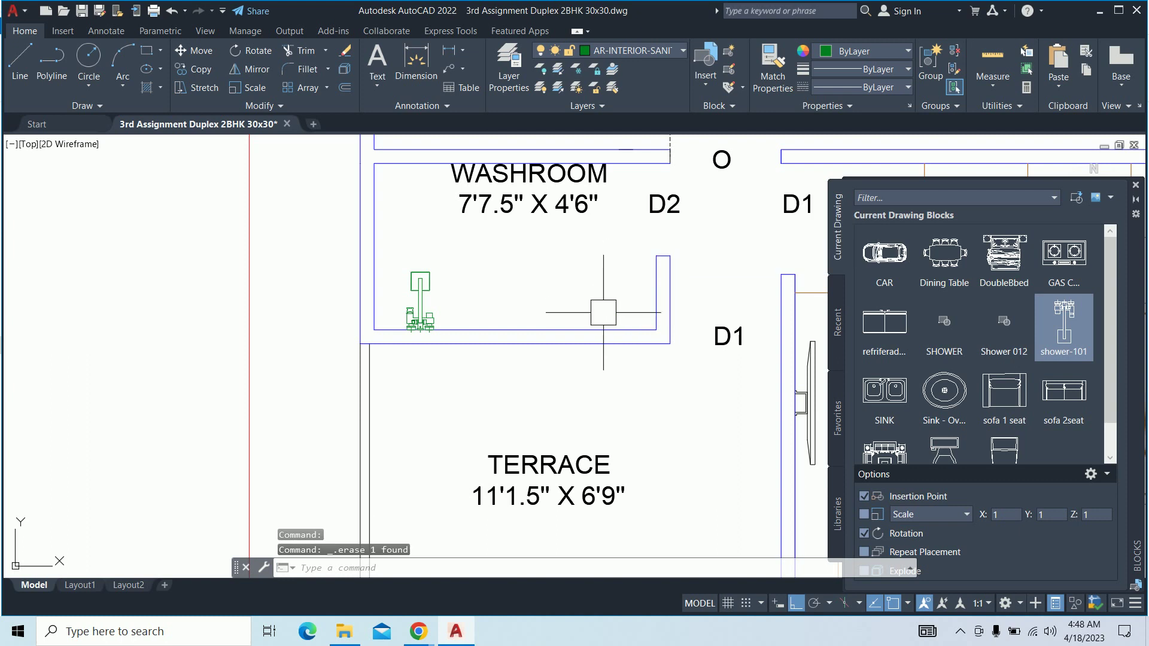
scroll(1013, 383, down, 1)
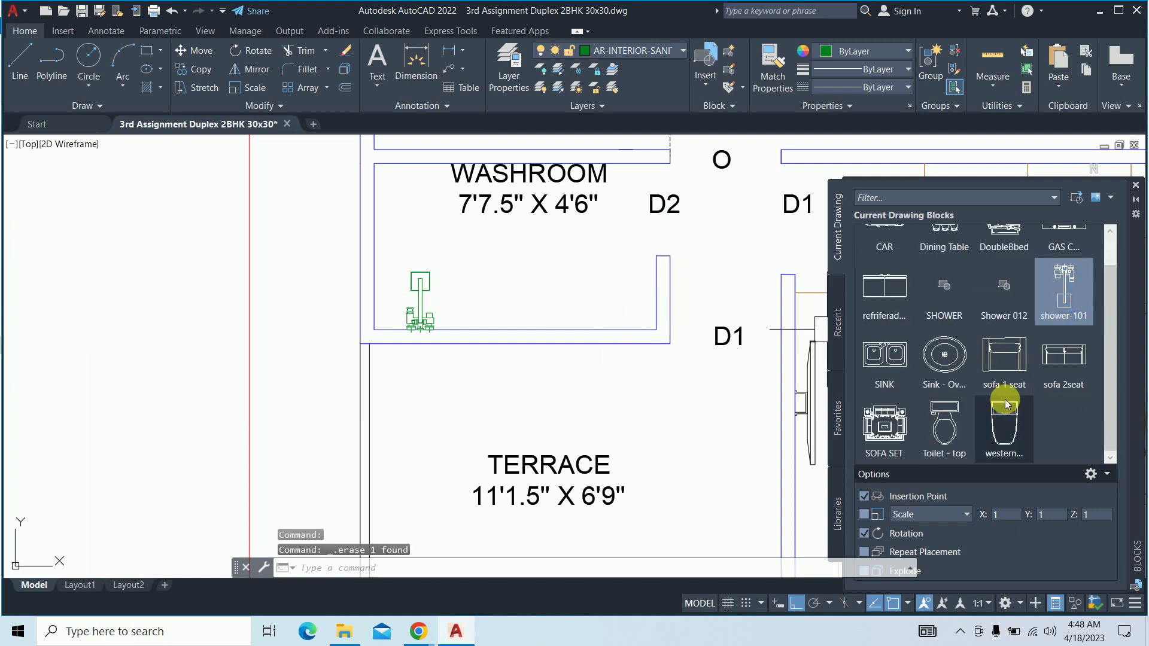
click(1003, 421)
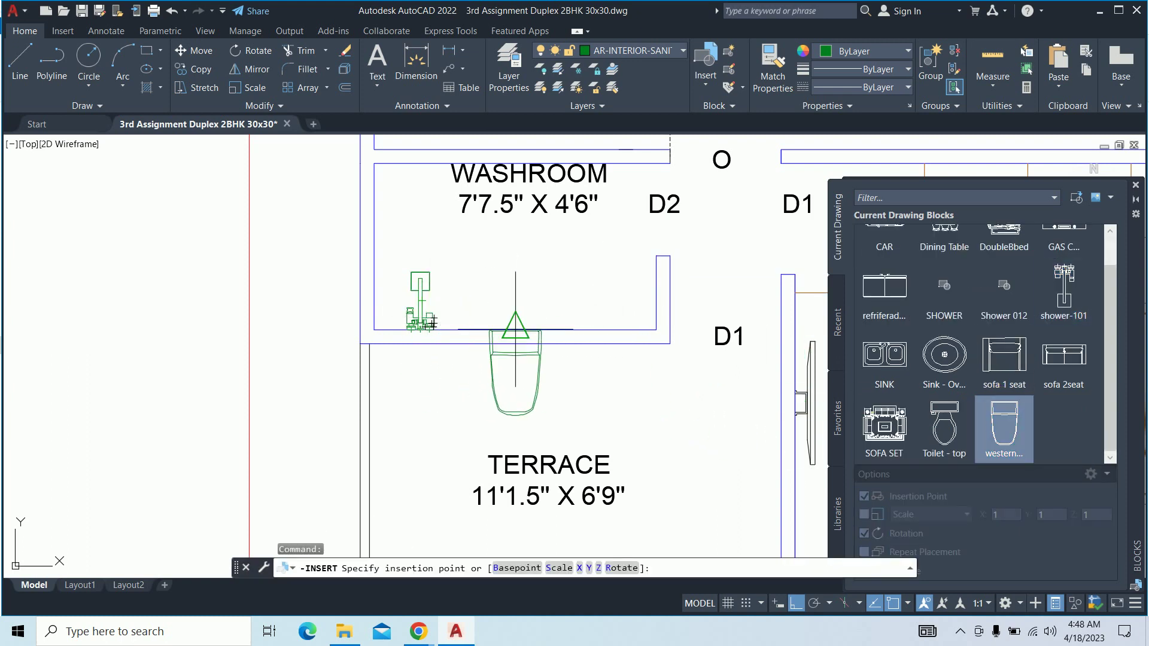
click(471, 328)
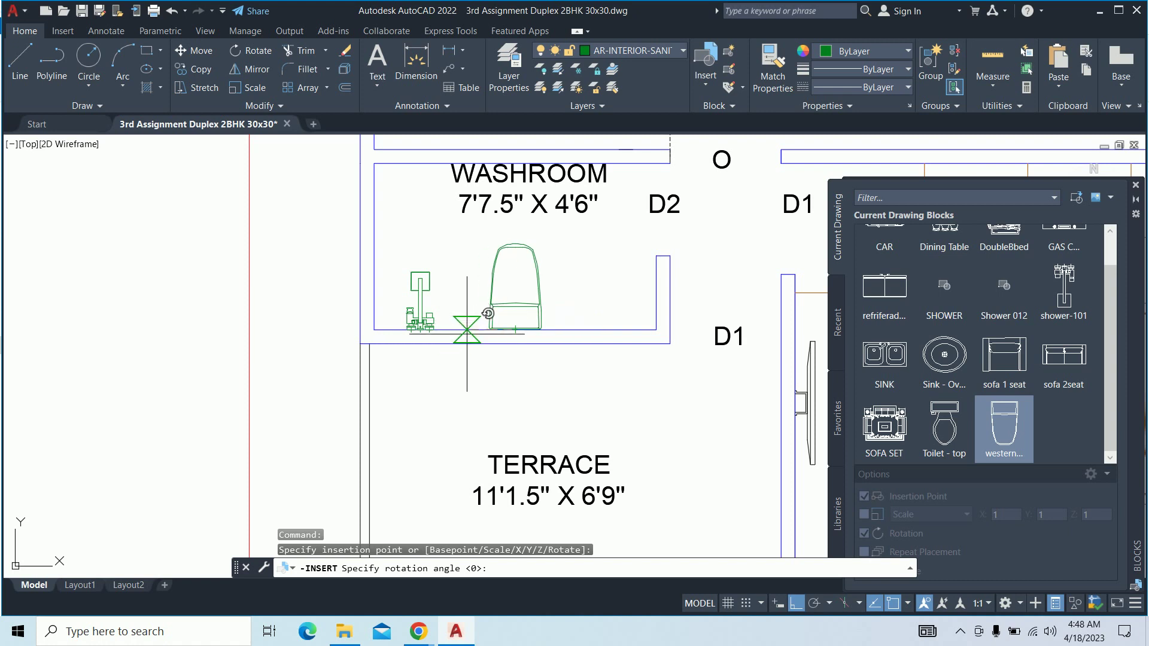
key(Return)
key(Escape)
key(Escape)
key(Escape)
scroll(467, 328, down, 2)
Offset the washroom wall lines by 30 and 18 to lay out the counter edges
scroll(592, 318, up, 5)
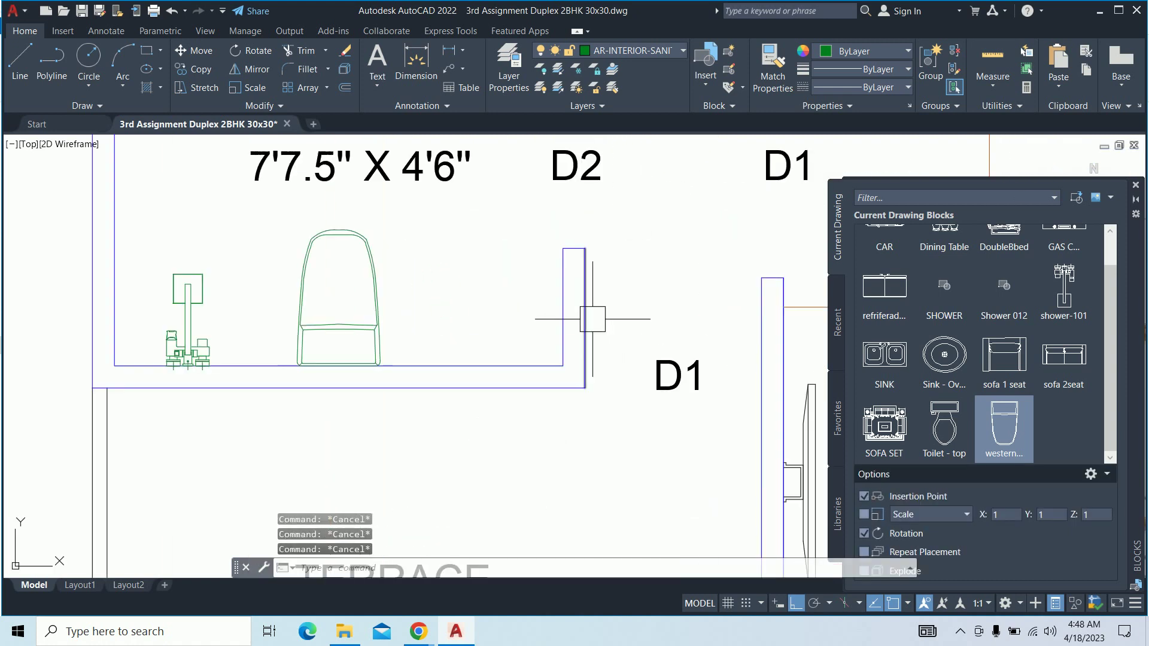
text(o)
key(Return)
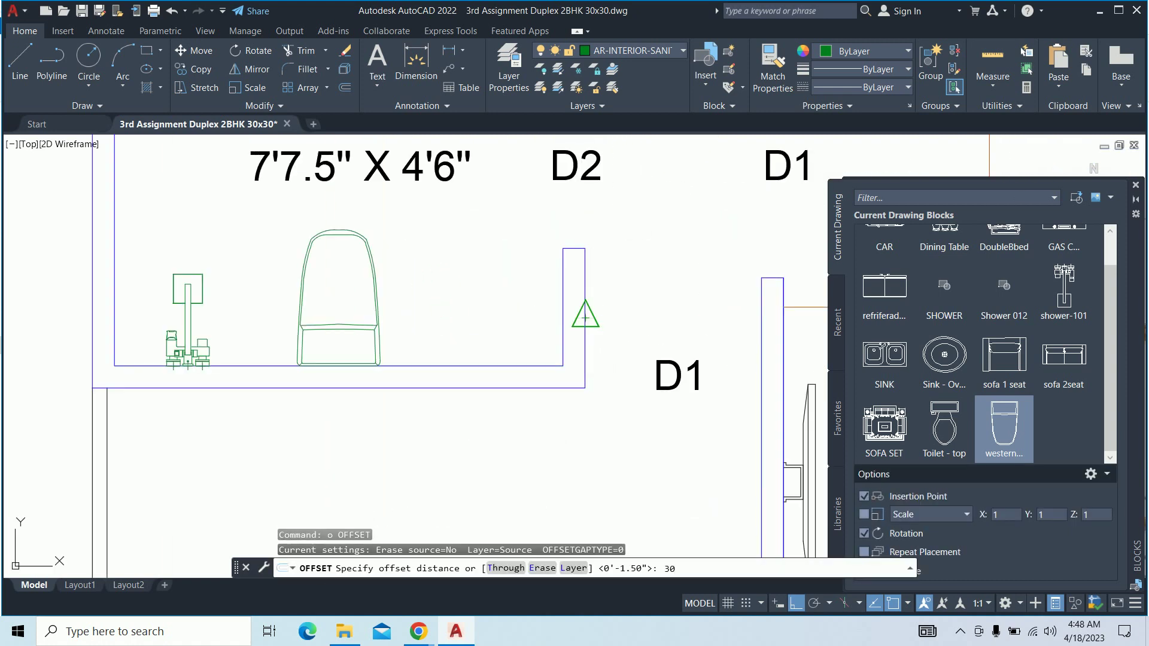
key(Return)
click(562, 317)
click(525, 338)
key(Return)
key(Return)
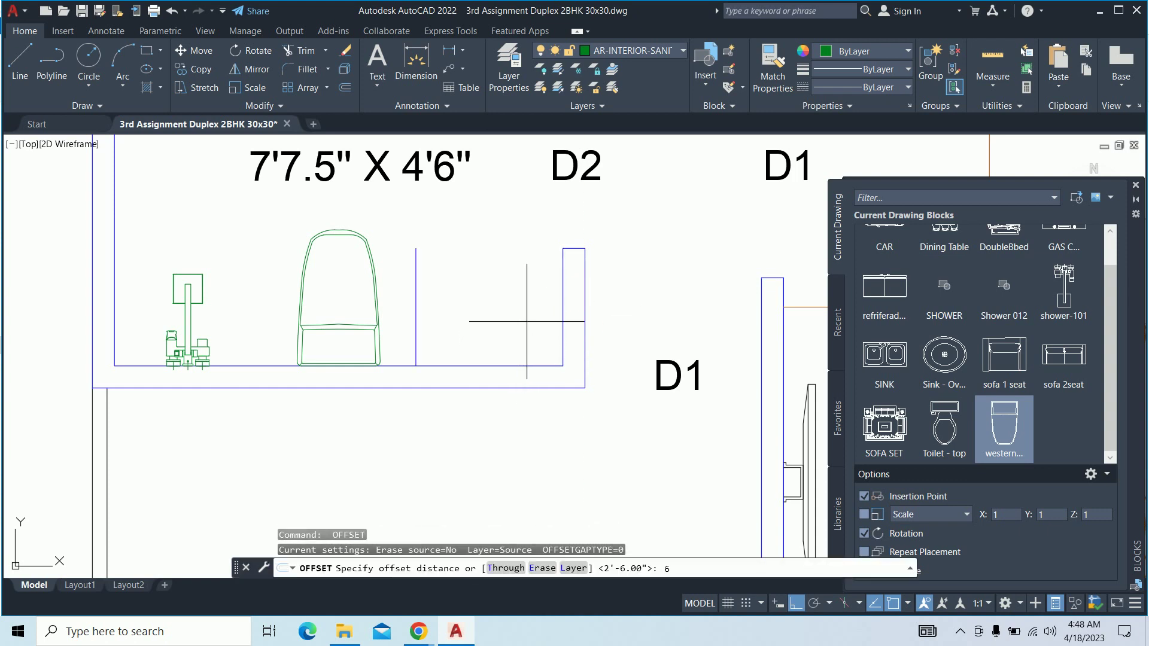
key(Return)
click(531, 365)
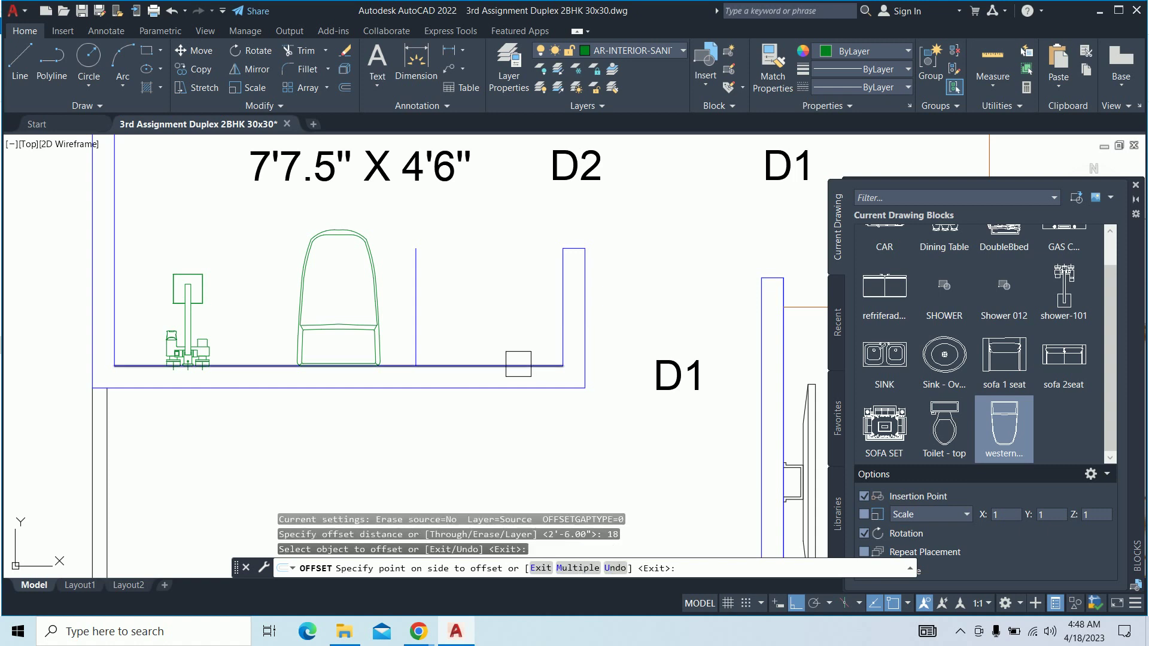
scroll(402, 282, up, 3)
mouse_move(403, 282)
middle_down()
mouse_move(259, 311)
mouse_move(18, 389)
middle_up()
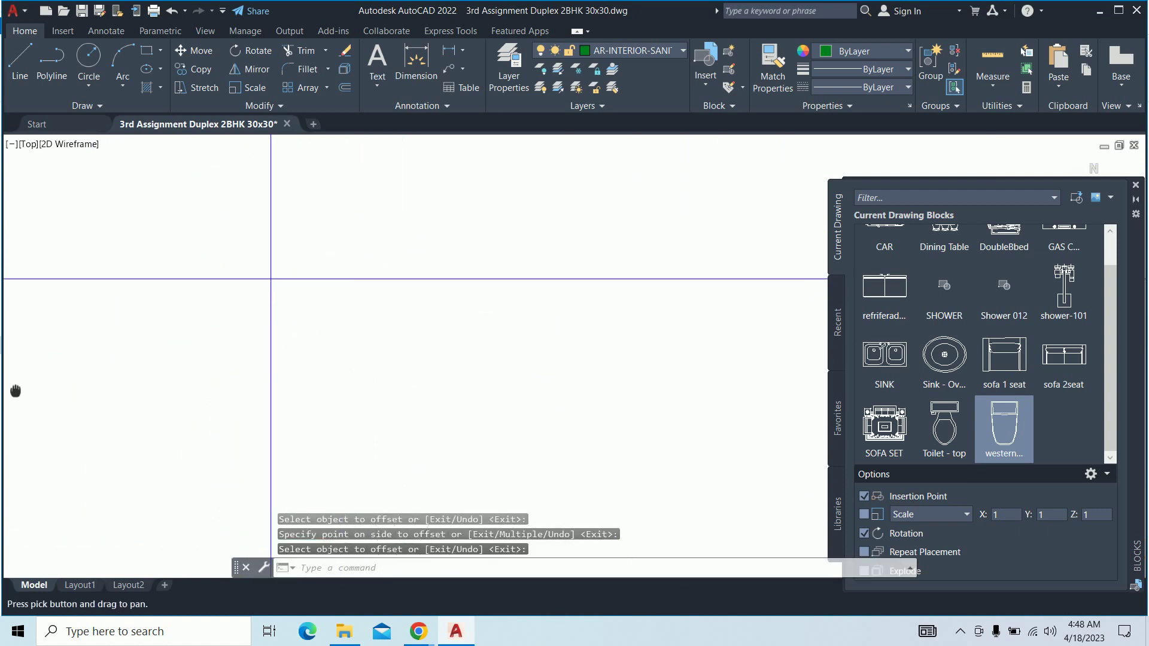
key(Escape)
key(Escape)
Trim the overlapping lines into the counter outline and pick the Sink - Oval block
text(tr)
key(Return)
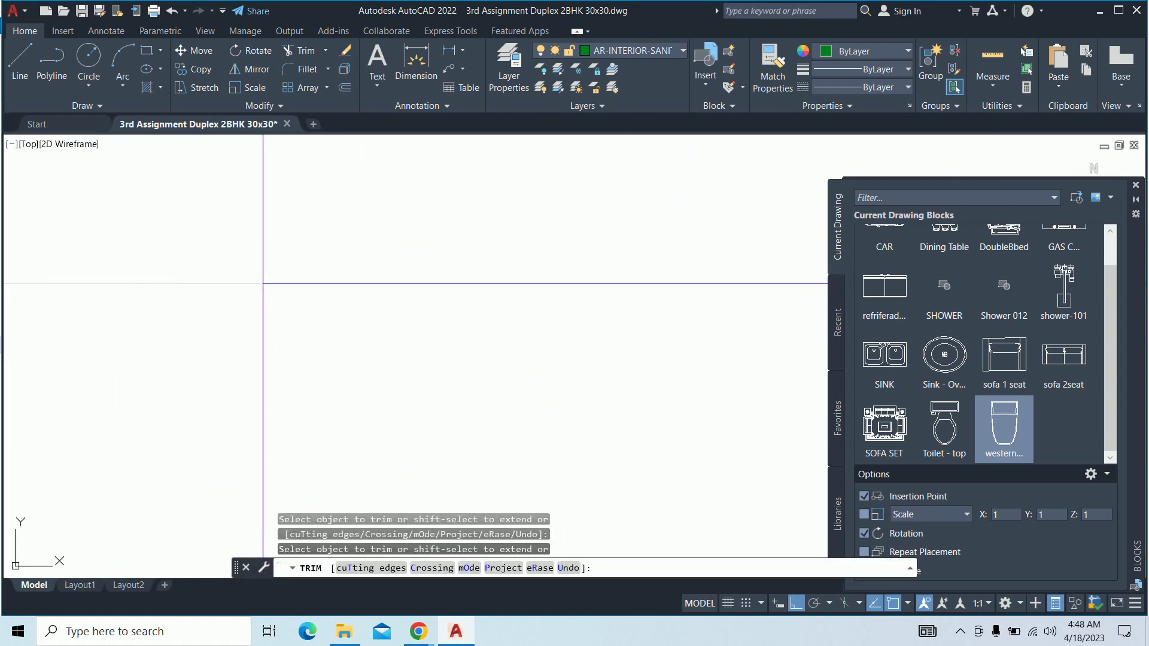
click(215, 265)
scroll(256, 244, down, 3)
key(Escape)
key(Escape)
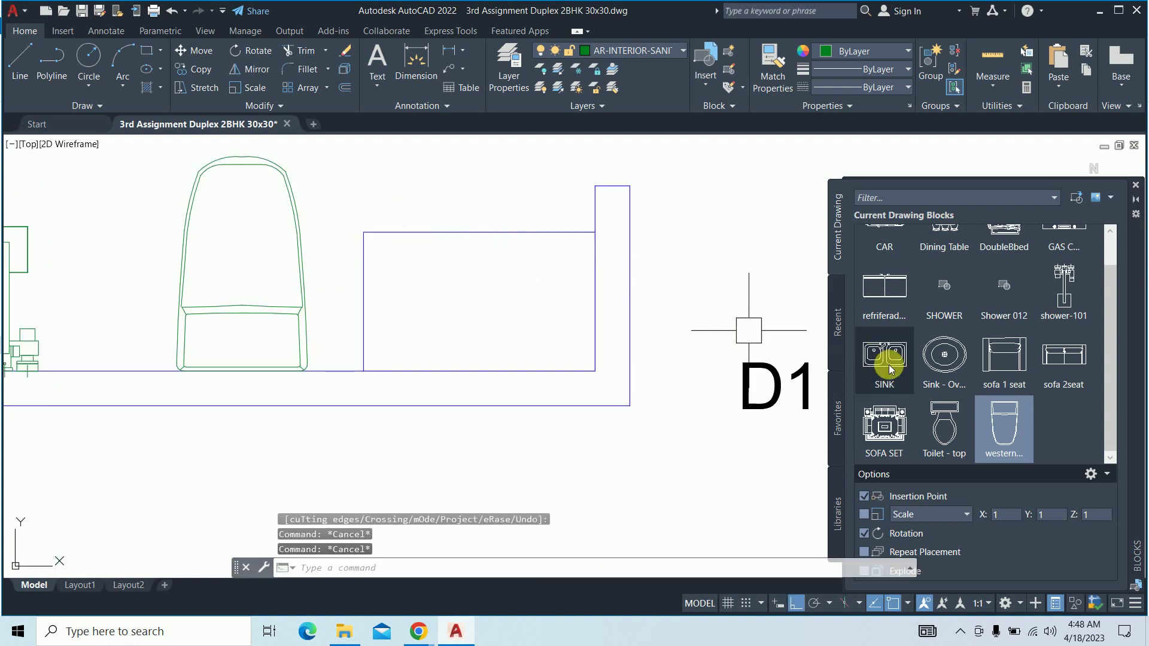
click(925, 359)
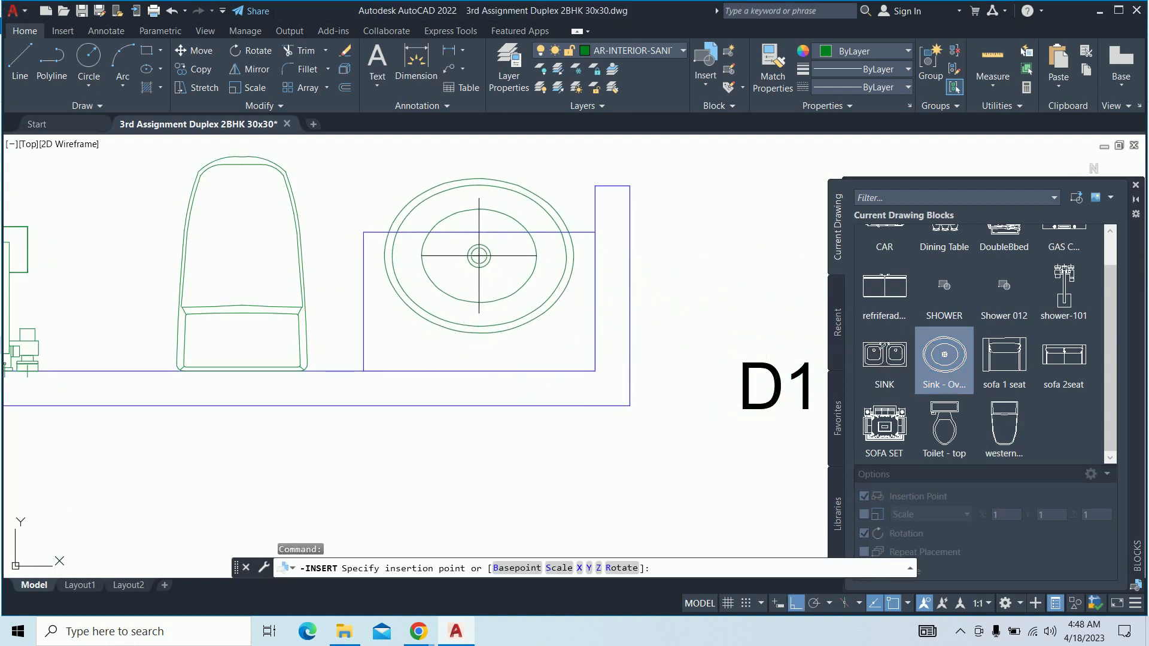
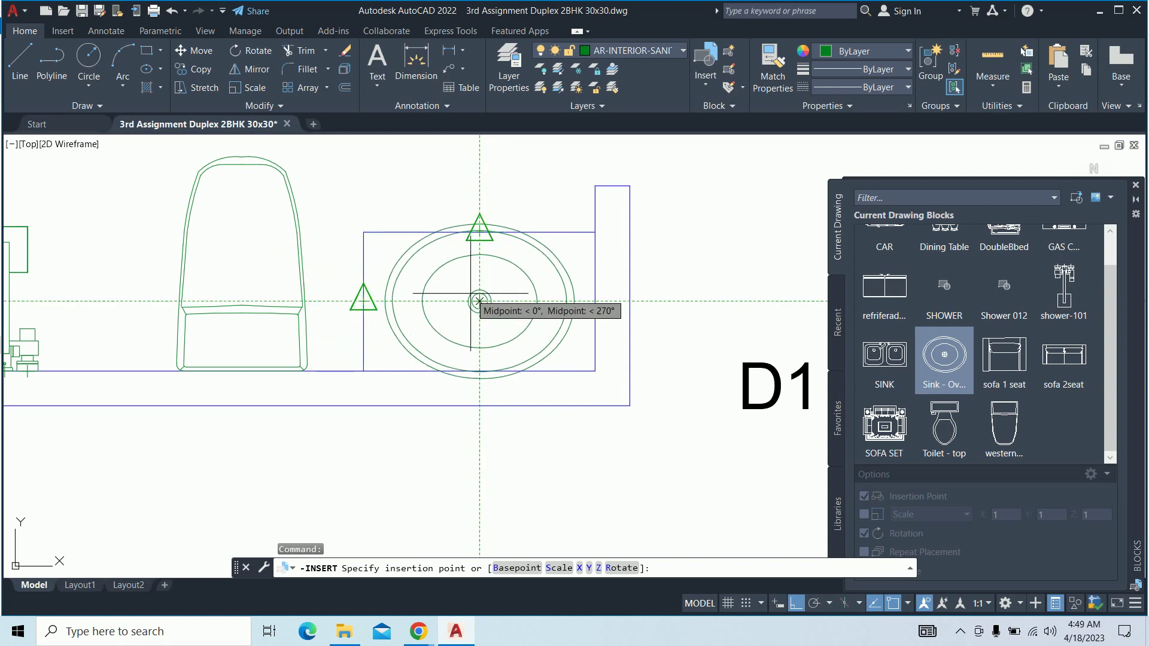
Insert the Sink - Oval block onto the first-floor washroom counter at default rotation
key(Escape)
text(sc)
key(Return)
key(Escape)
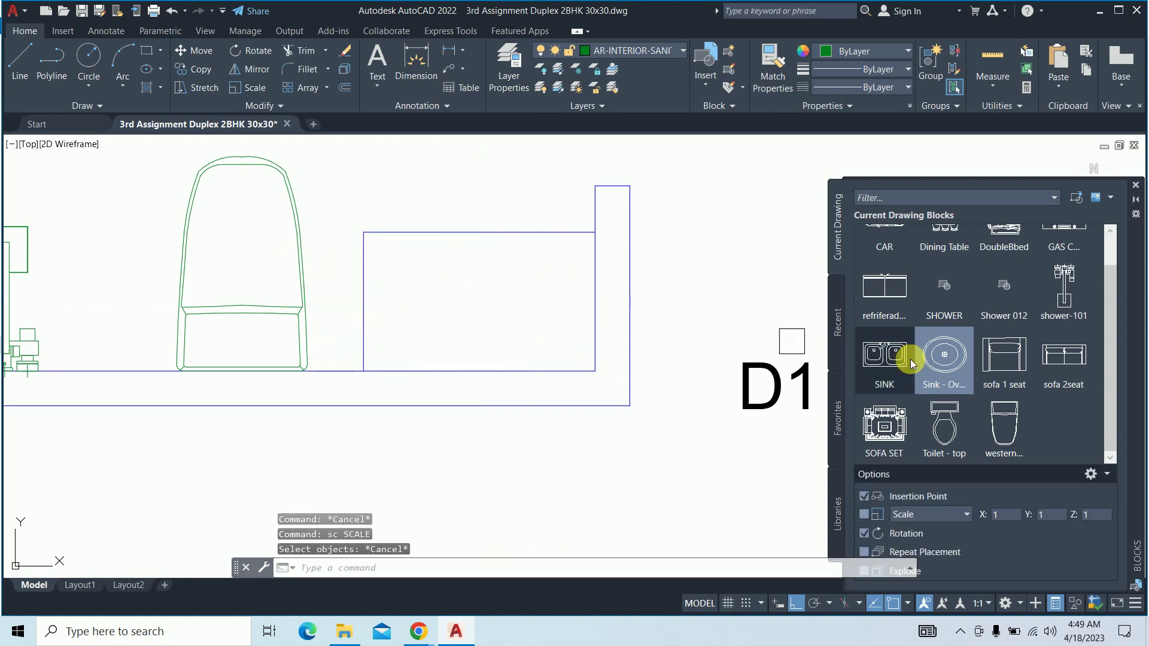
click(911, 364)
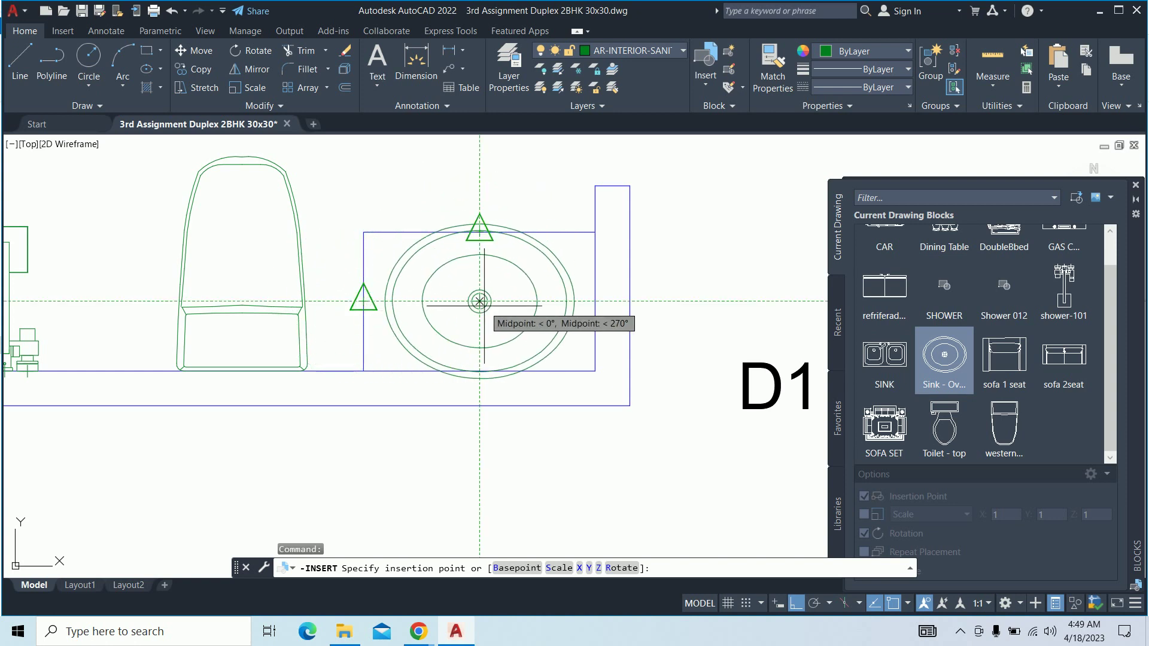
click(480, 301)
click(684, 316)
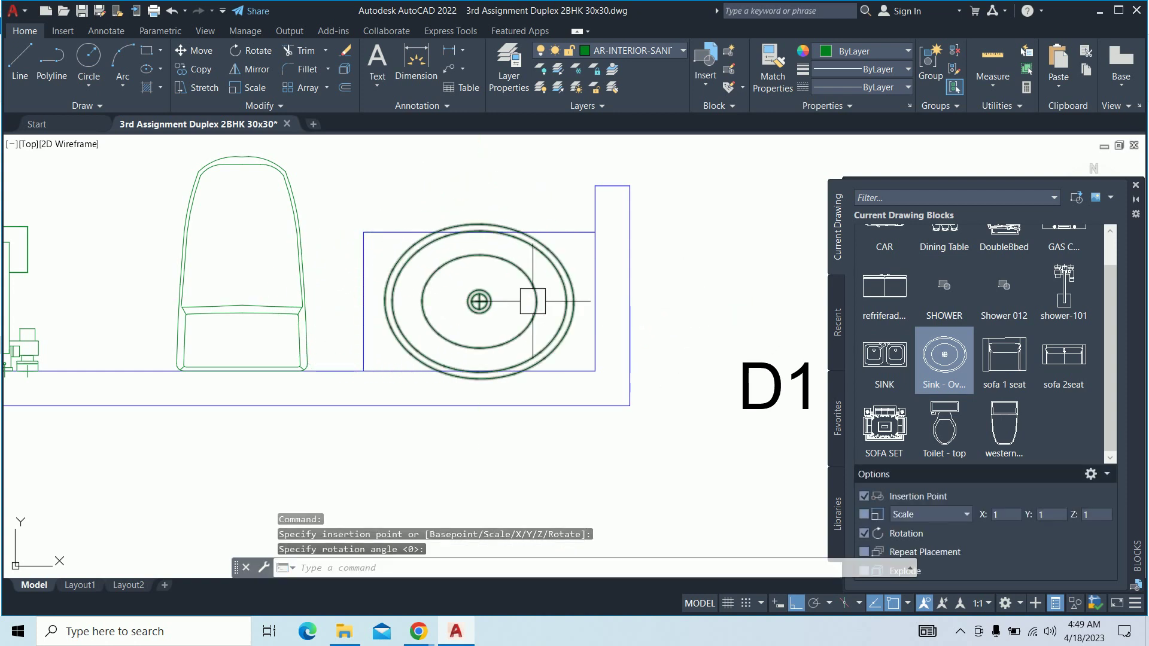
Scale the placed sink to 0.8 about its centre
key(Escape)
text(sc)
key(Return)
click(495, 304)
key(Return)
scroll(479, 293, up, 4)
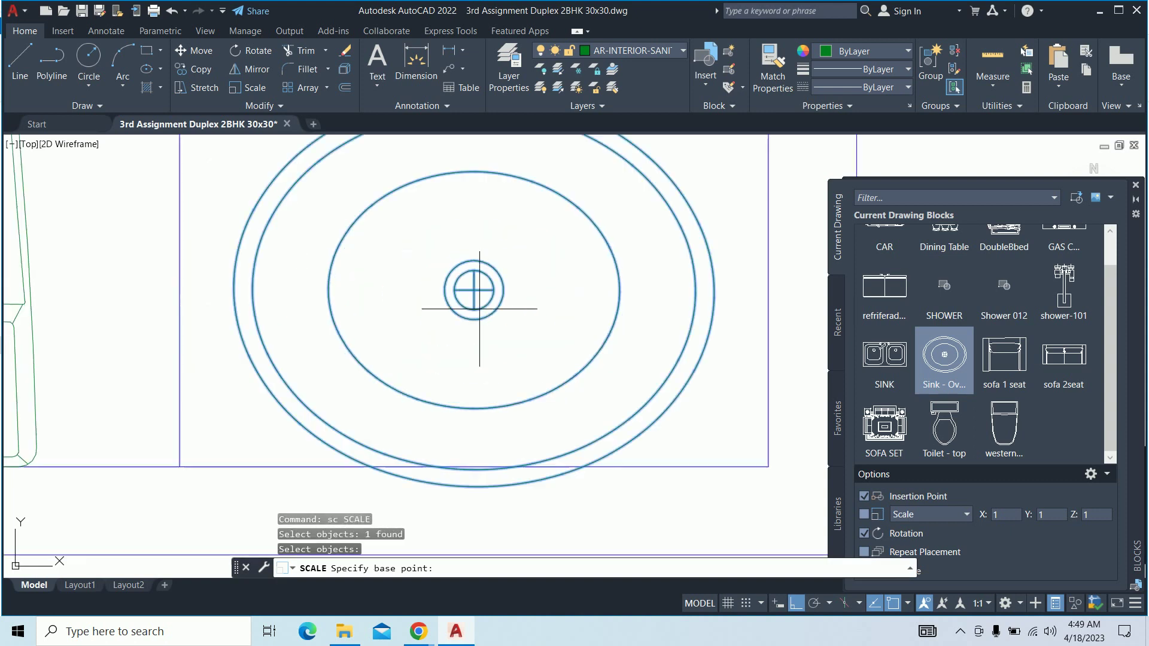
scroll(455, 275, up, 4)
click(462, 259)
text(.)
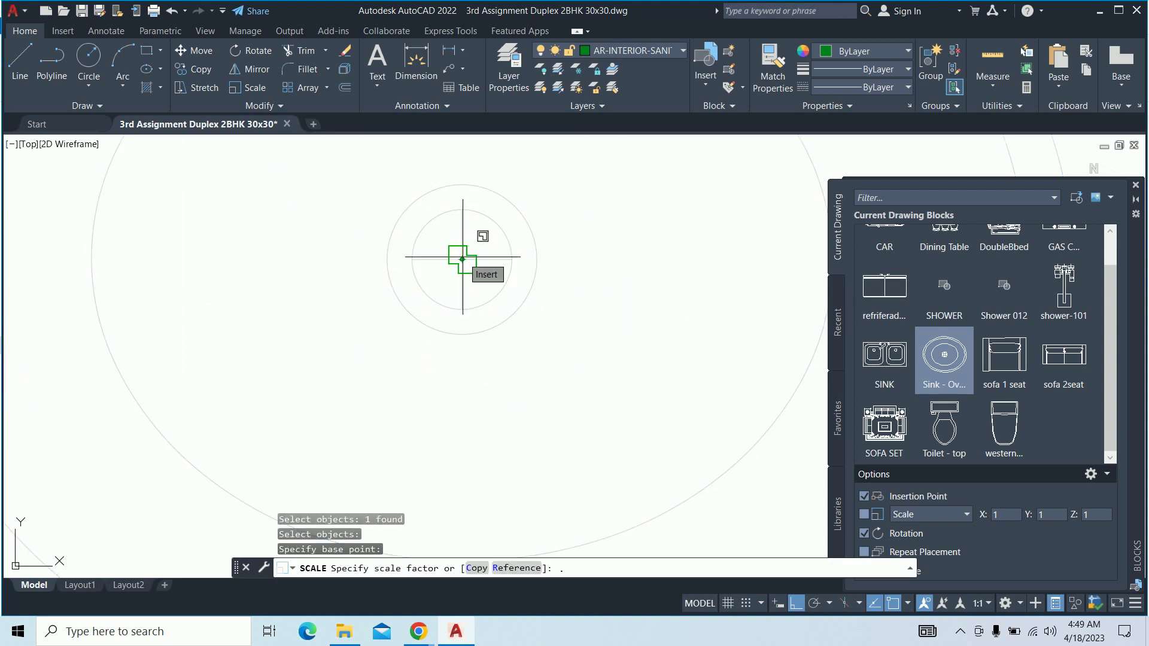
scroll(462, 259, down, 2)
key(Escape)
key(Escape)
key(Escape)
scroll(469, 249, down, 3)
scroll(475, 249, down, 3)
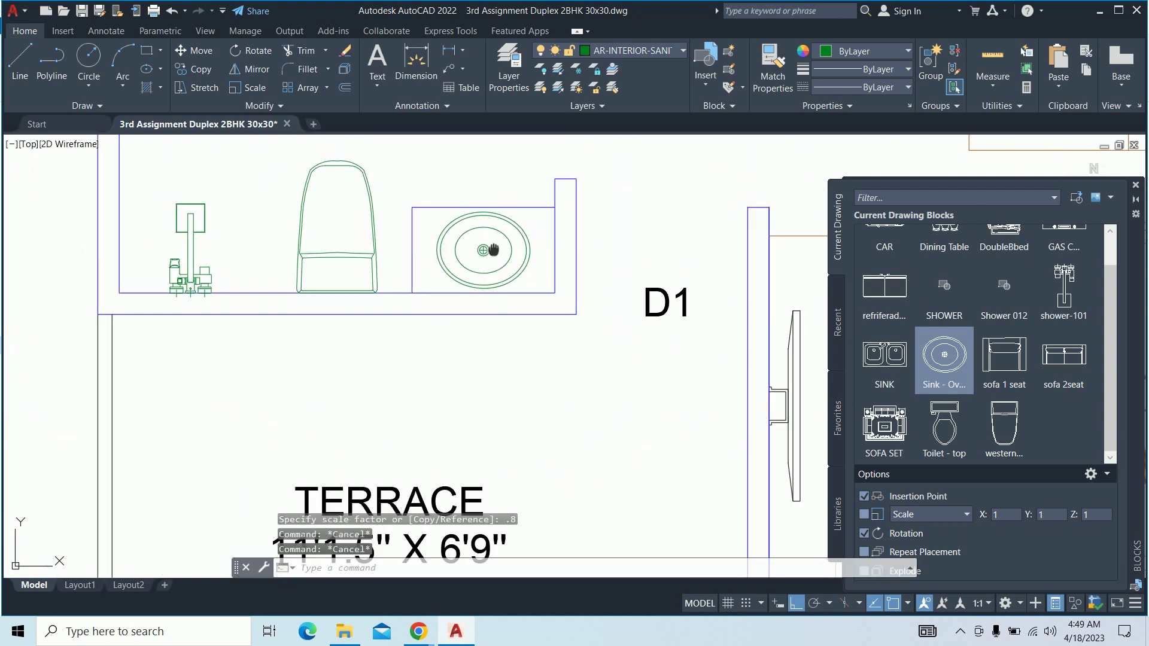
scroll(498, 245, up, 4)
Attempt to move the sink by its top edge, then cancel the move
key(Return)
click(533, 213)
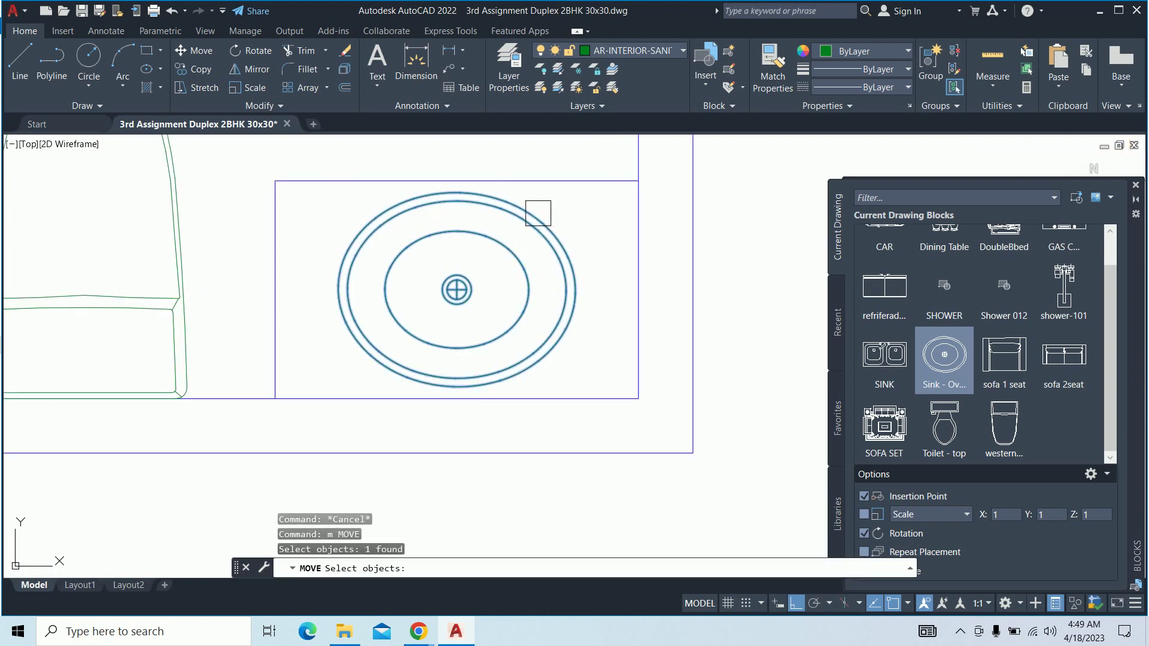
key(Return)
scroll(475, 174, up, 6)
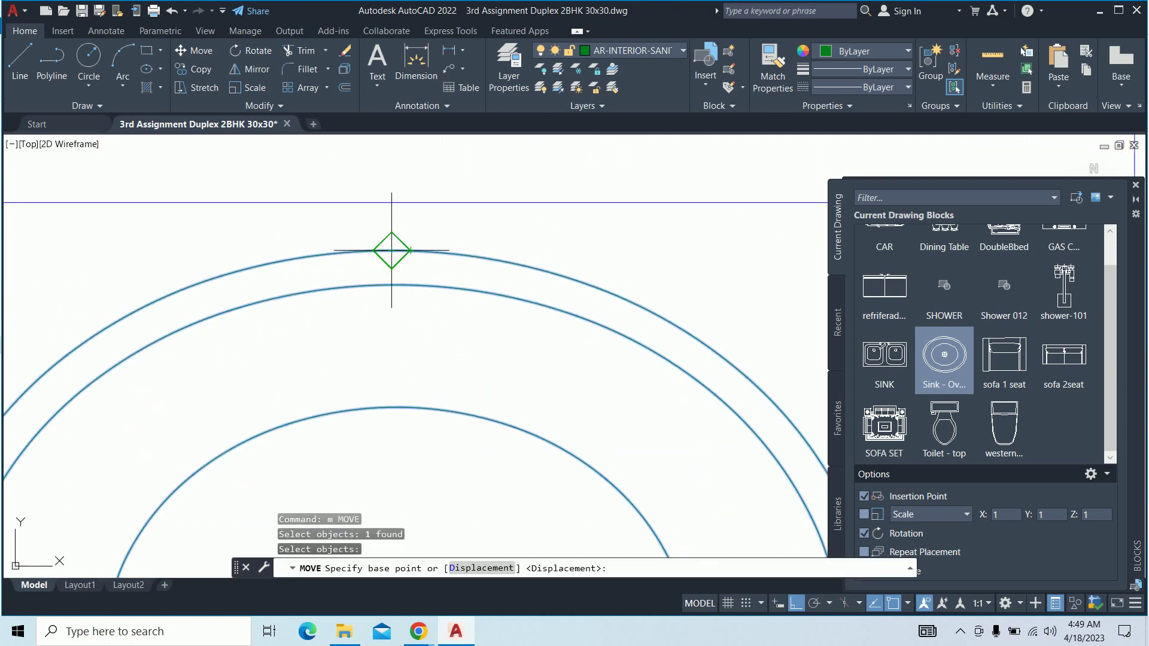
click(392, 250)
key(Escape)
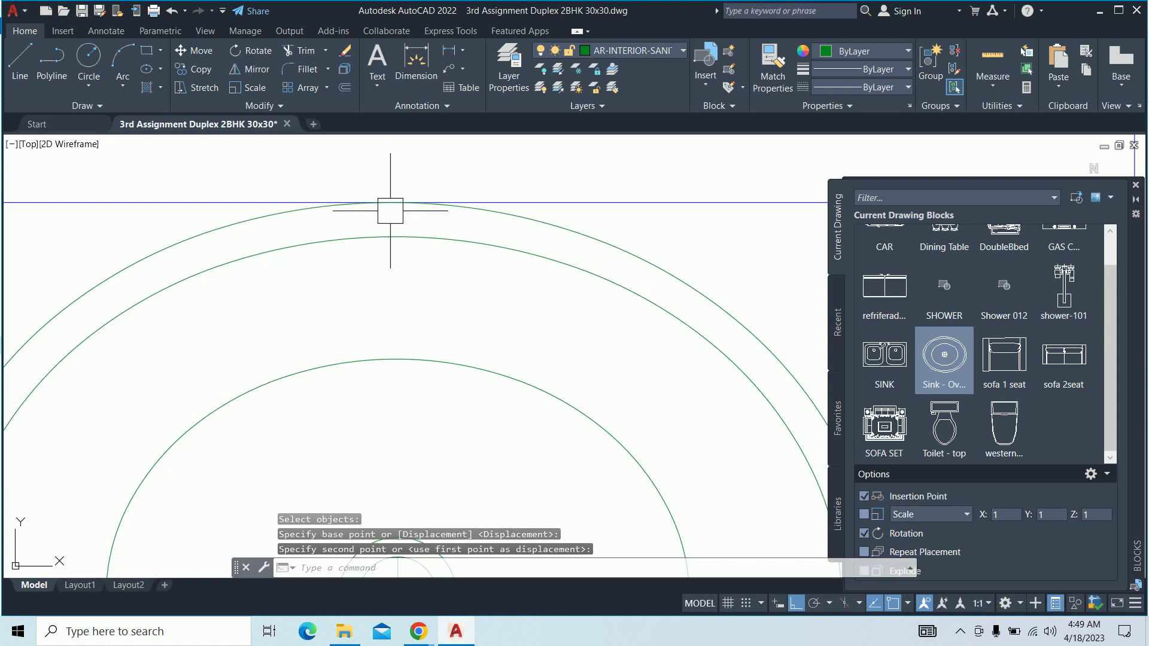
scroll(456, 244, down, 5)
key(Escape)
key(Escape)
scroll(469, 293, up, 5)
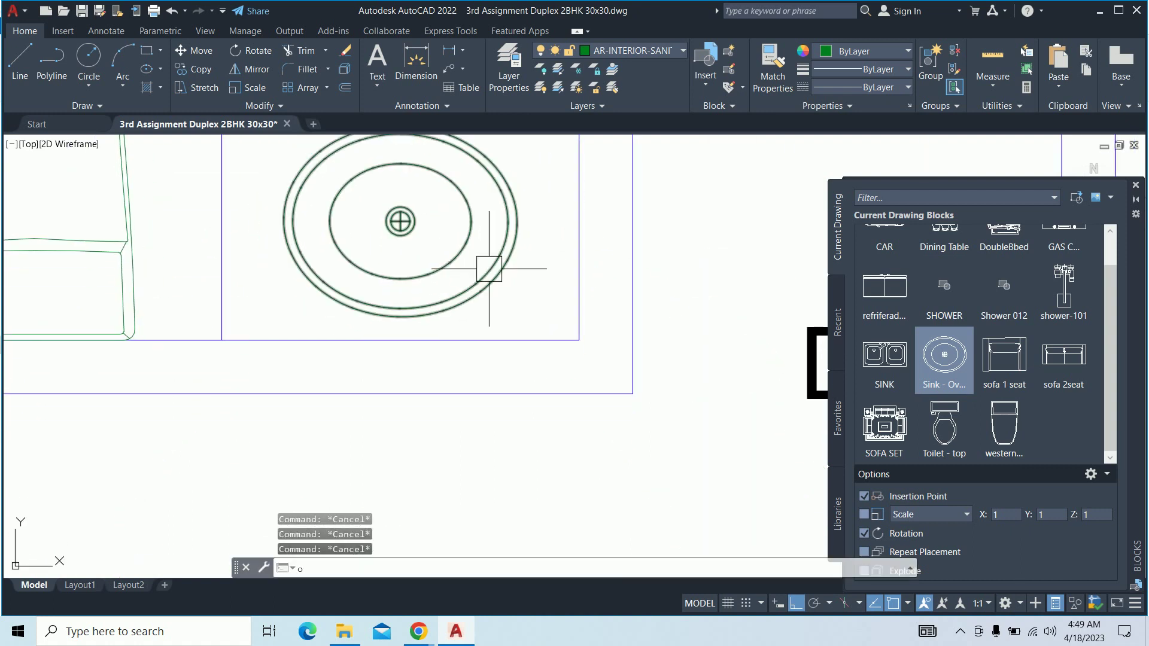
Offset the washroom wall line upward by 1.5
text(o)
key(Return)
text(1)
key(Return)
scroll(417, 282, up, 2)
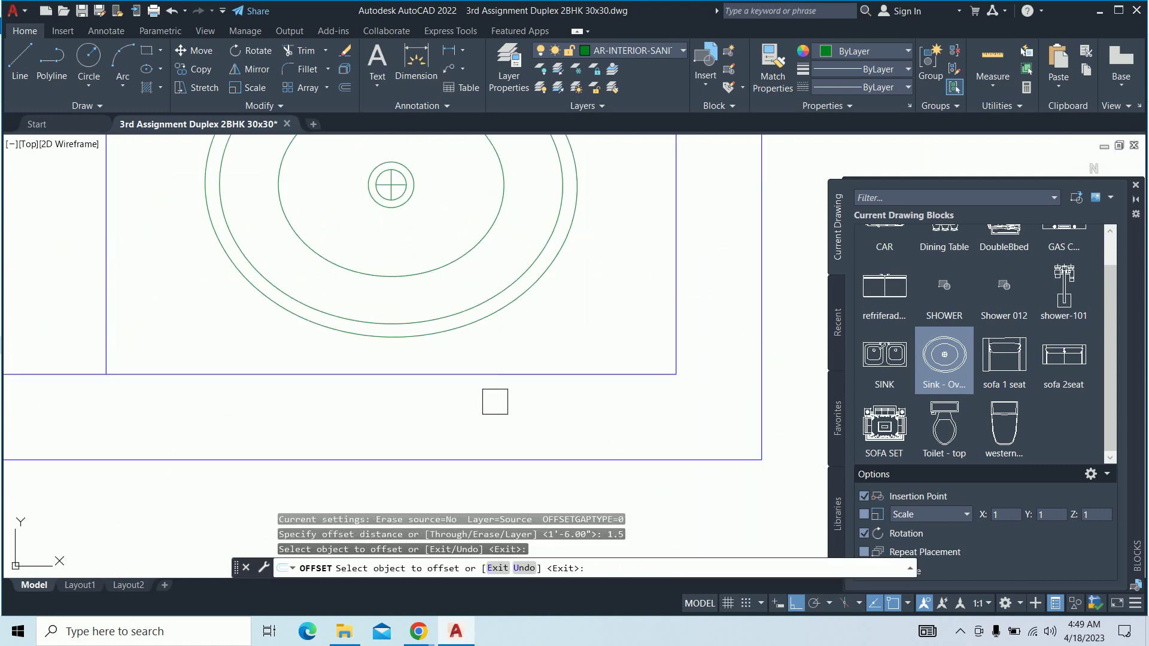
click(523, 375)
click(217, 354)
key(Escape)
Abandon a trim and begin Match Properties with MA
scroll(217, 355, up, 2)
scroll(211, 362, up, 2)
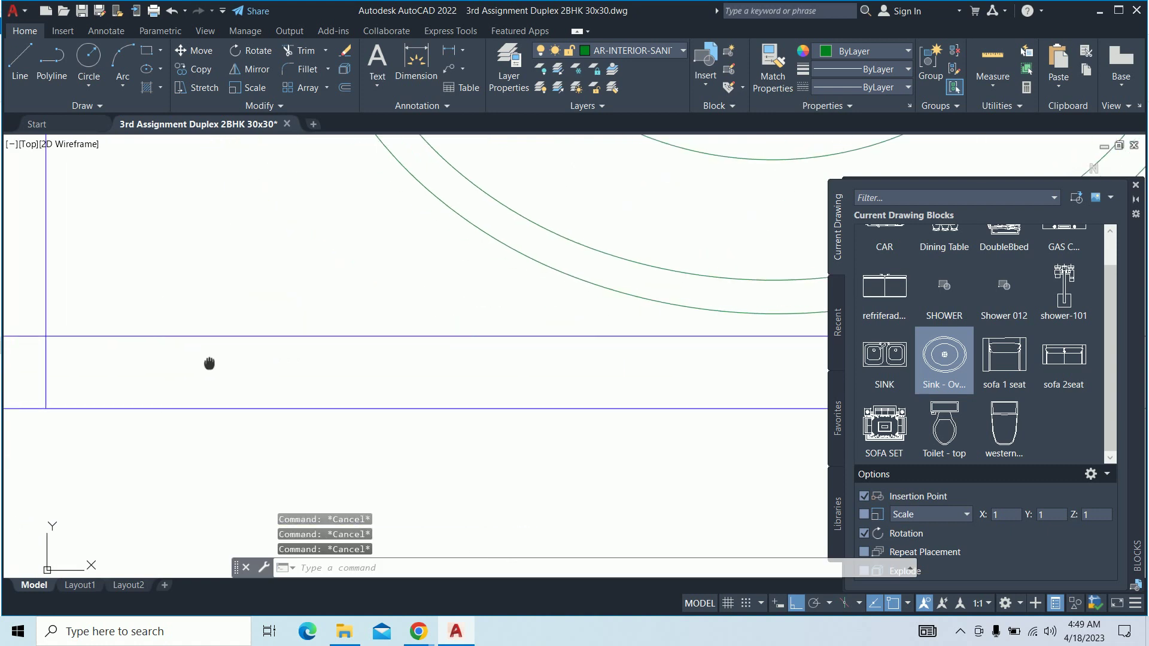
text(tr)
key(Return)
key(Escape)
scroll(359, 333, down, 3)
scroll(270, 315, up, 1)
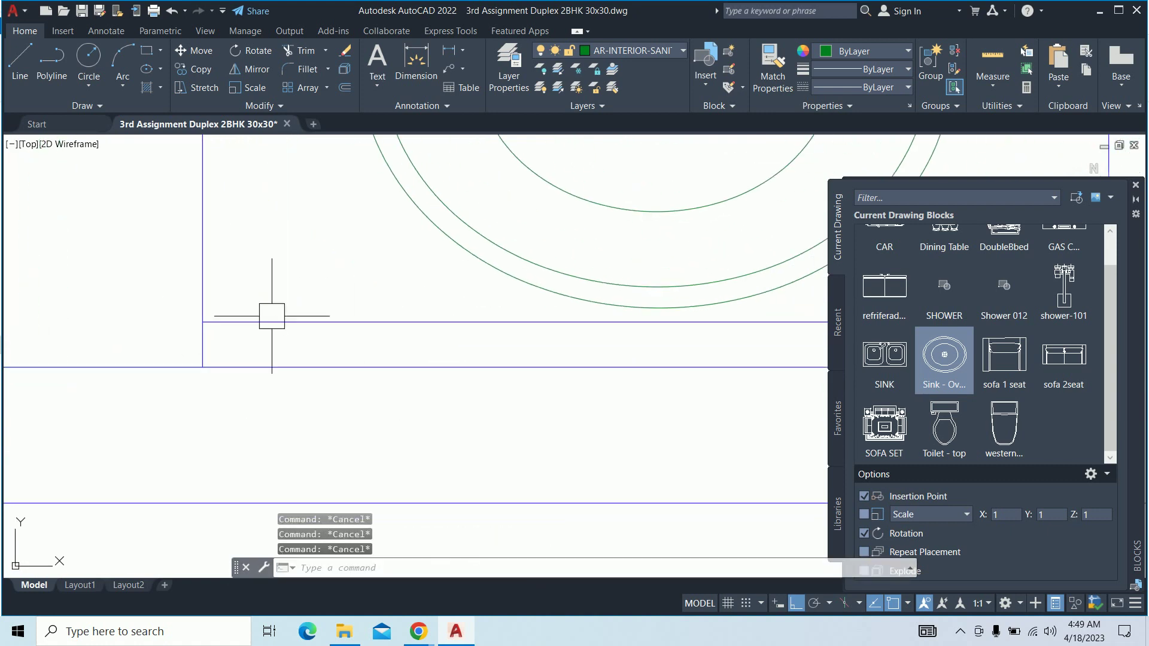
text(ma)
key(Return)
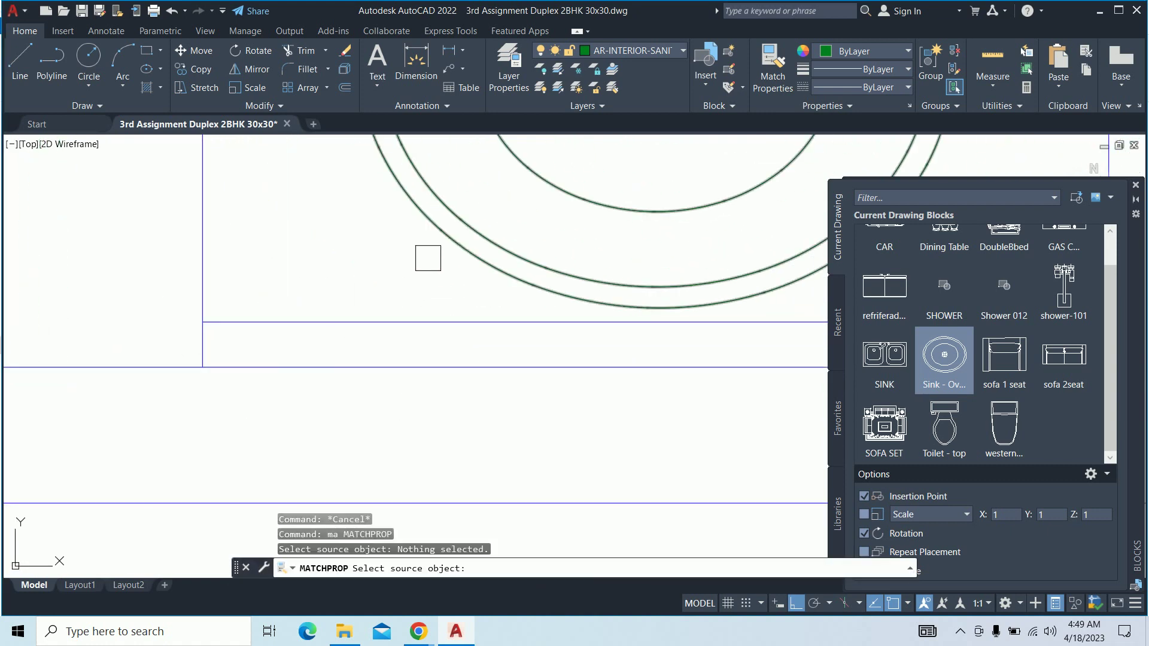
Match the washroom counter lines to the oval sink's properties
click(428, 248)
click(94, 339)
key(Return)
scroll(239, 299, down, 4)
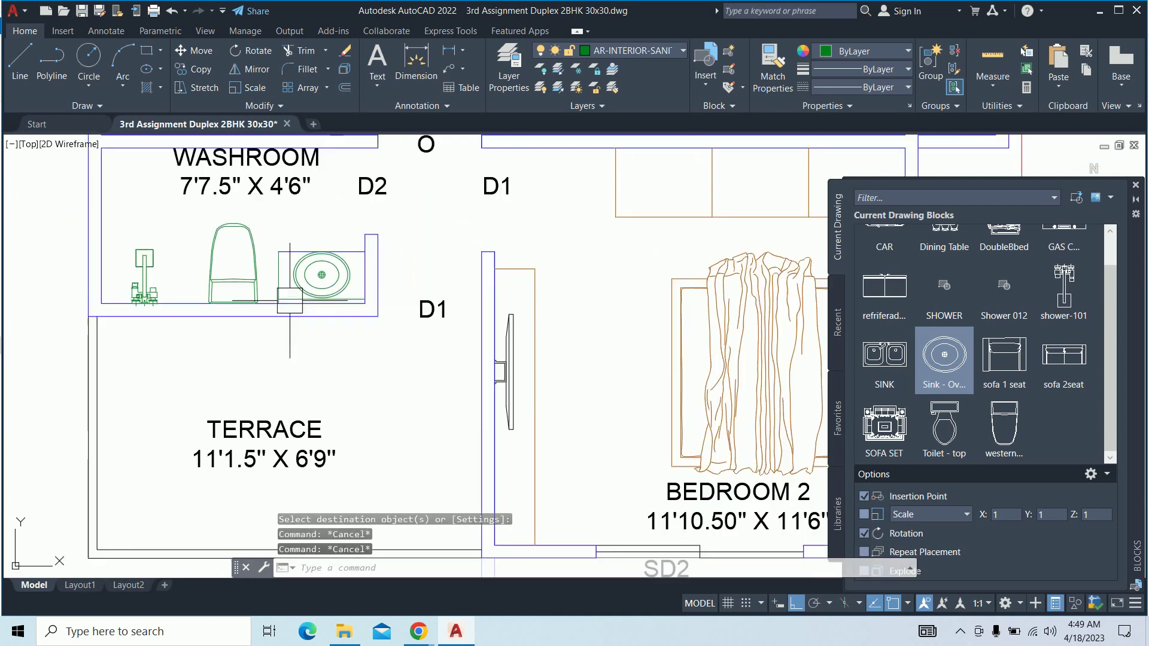
scroll(335, 287, up, 5)
key(Return)
click(332, 282)
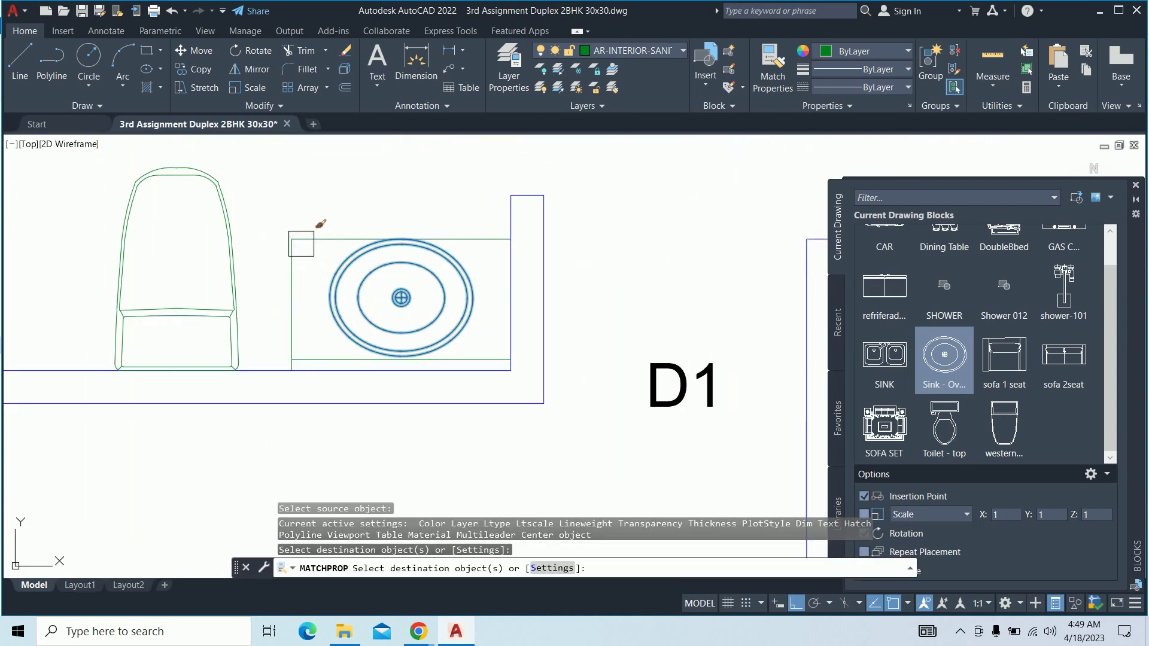
Close the Blocks palette and pan out to show both floor plans
scroll(303, 263, down, 5)
middle_drag(66, 257, 580, 335)
scroll(598, 347, down, 2)
mouse_move(464, 328)
middle_down()
mouse_move(562, 342)
mouse_move(563, 330)
mouse_move(442, 330)
middle_up()
scroll(333, 282, down, 2)
key(Escape)
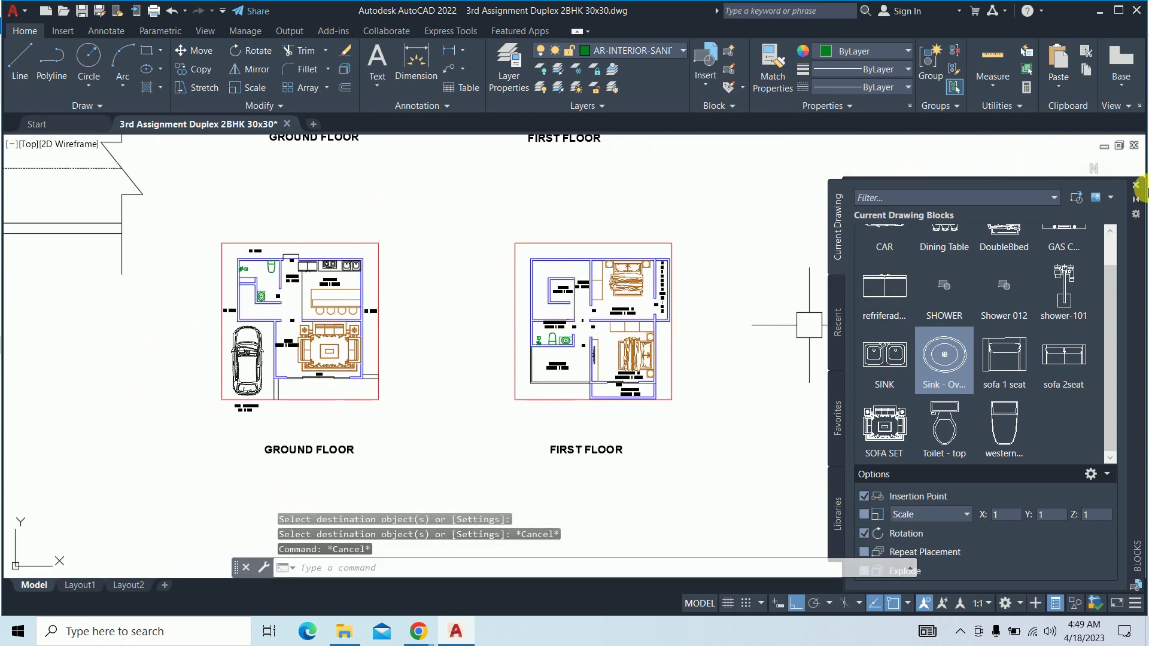
click(1136, 187)
scroll(560, 335, up, 8)
key(Escape)
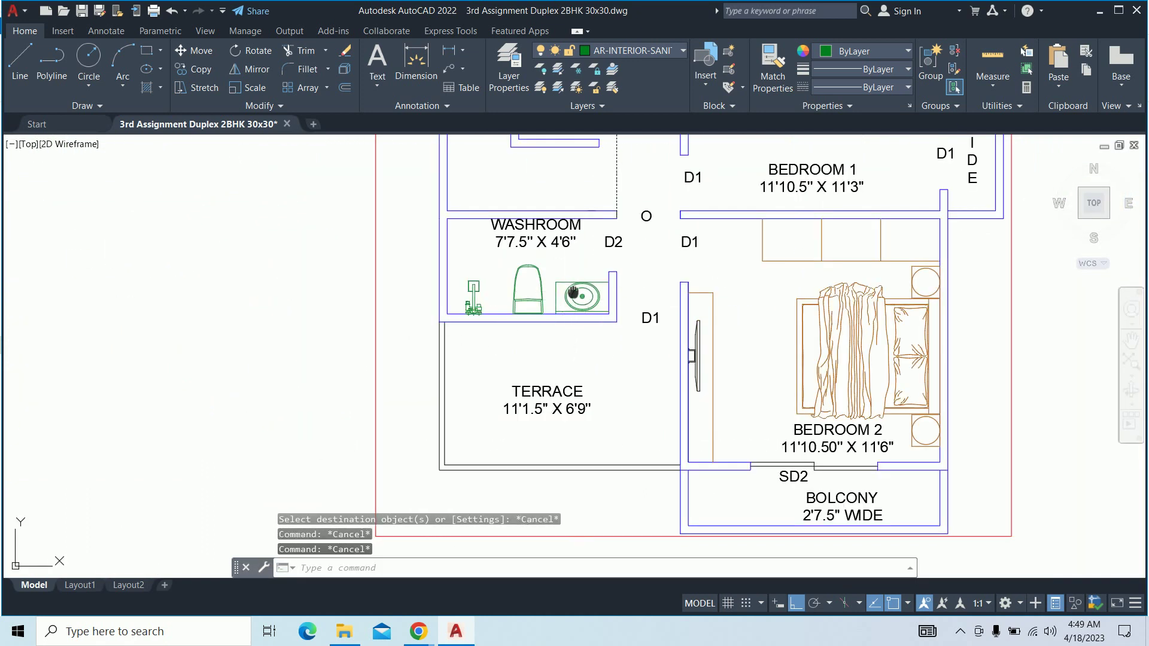
key(Escape)
scroll(541, 321, up, 1)
scroll(511, 254, up, 2)
Try moving the WASHROOM label, cancel it, and frame both floor plans
text(m)
key(Return)
click(501, 248)
key(Return)
click(402, 258)
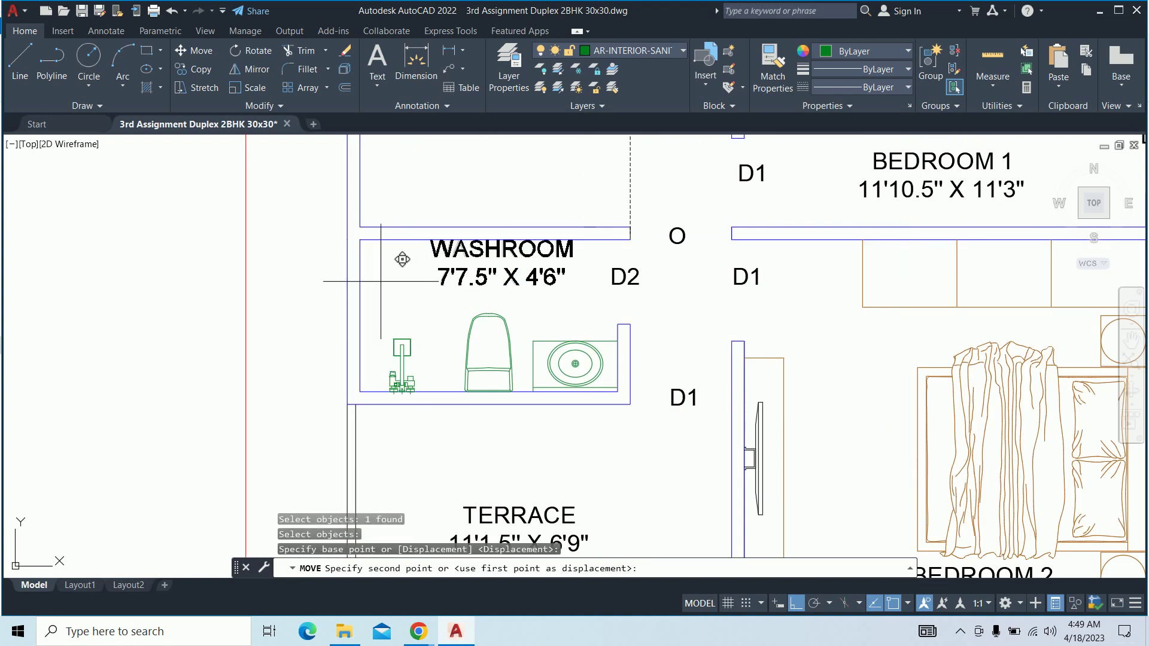
key(Escape)
key(Escape)
scroll(381, 300, down, 5)
scroll(406, 312, down, 2)
key(Escape)
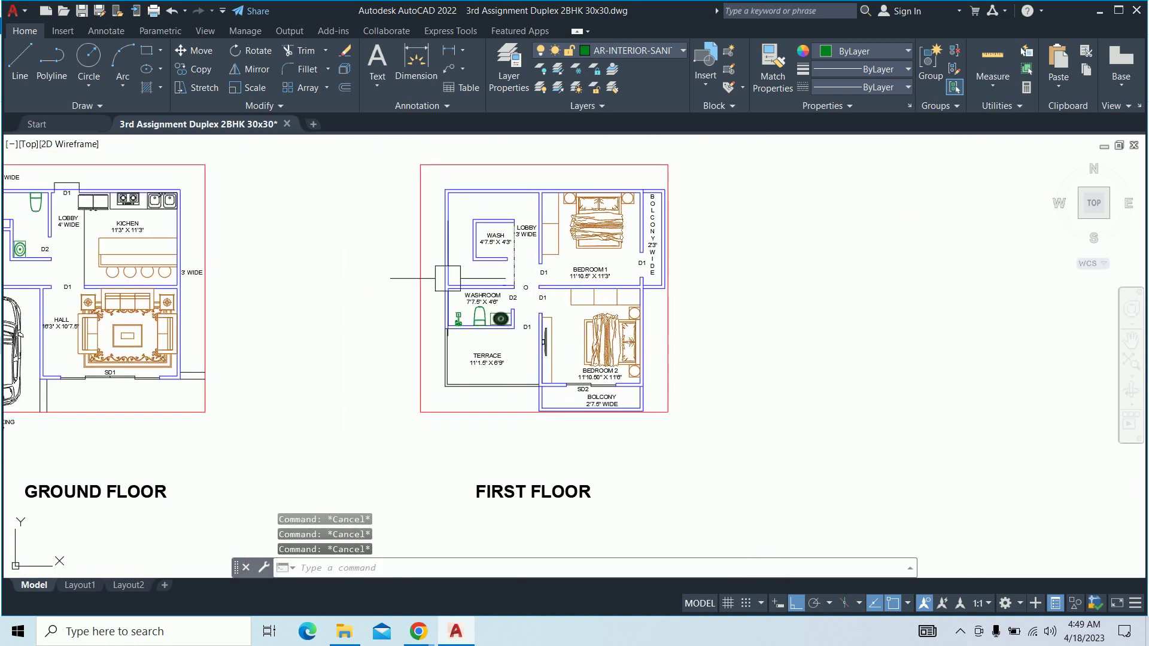
middle_drag(407, 329, 758, 334)
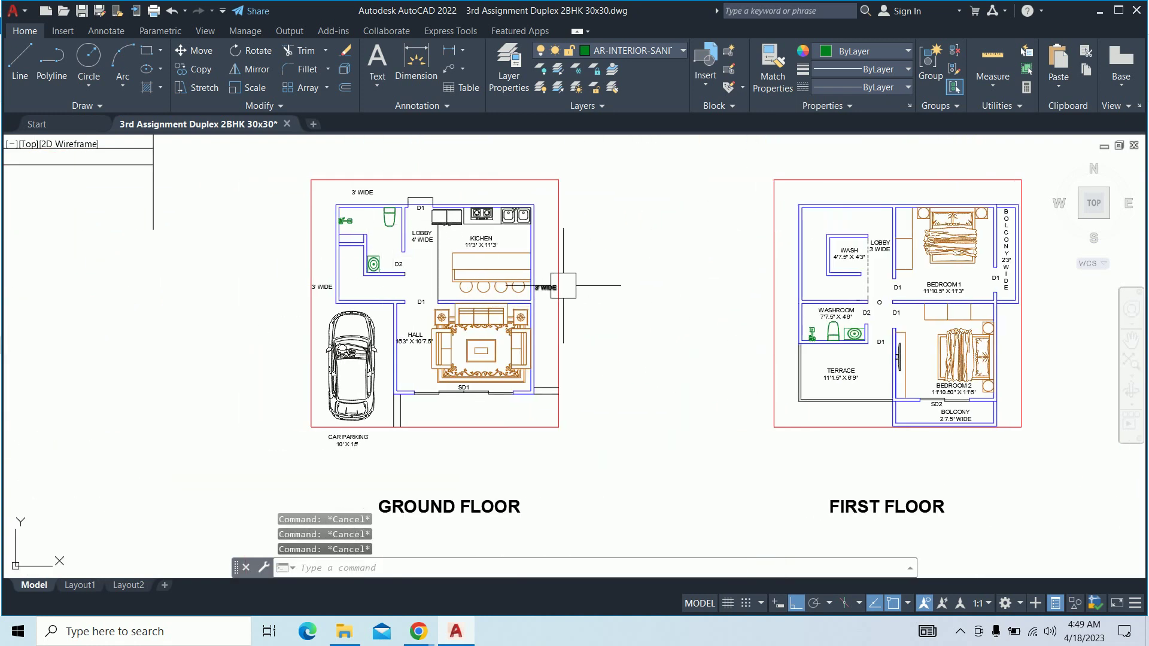
text(la)
Change the AR-INTERIOR-KITCHEN layer colour from 84 to index colour 62
key(Return)
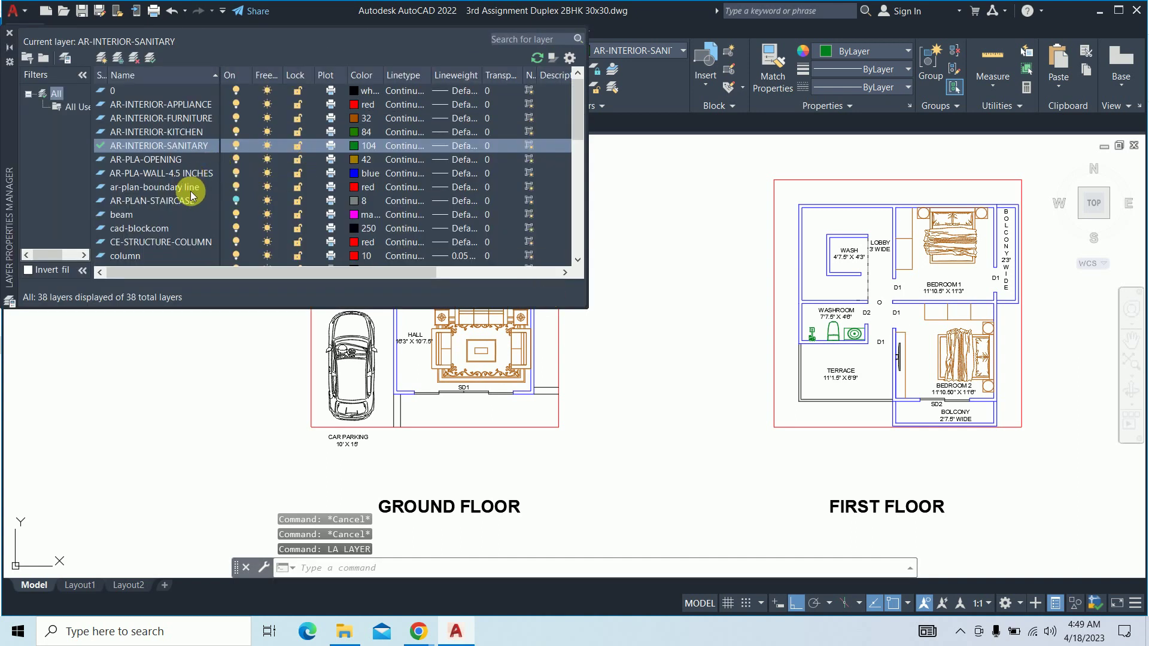
click(214, 132)
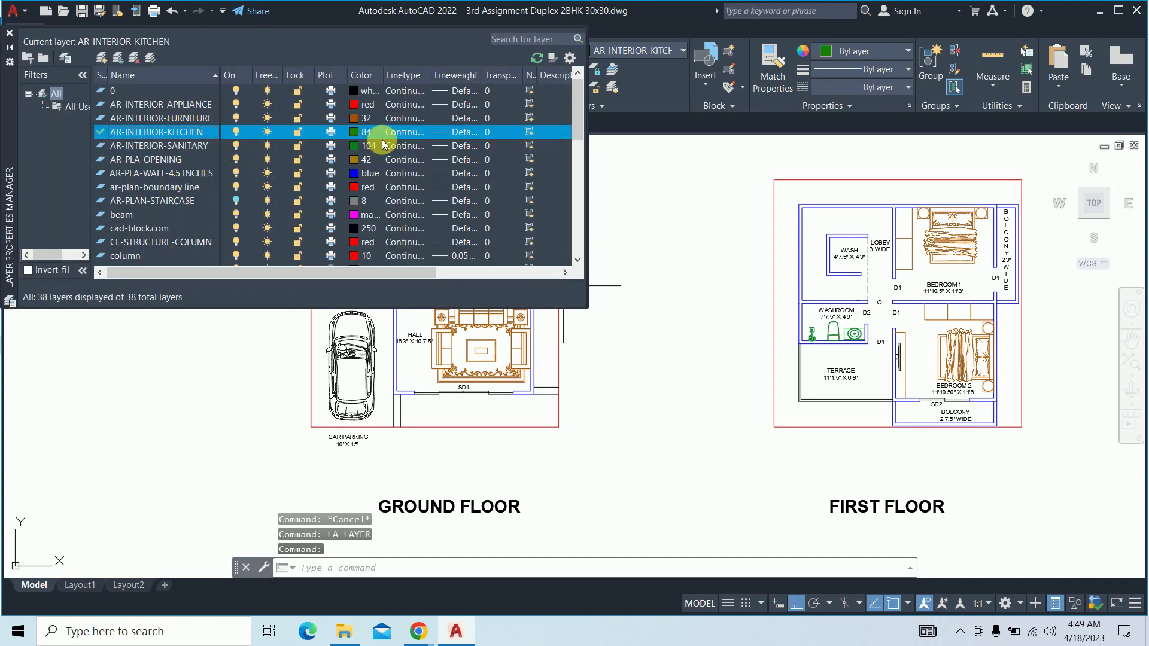
click(350, 133)
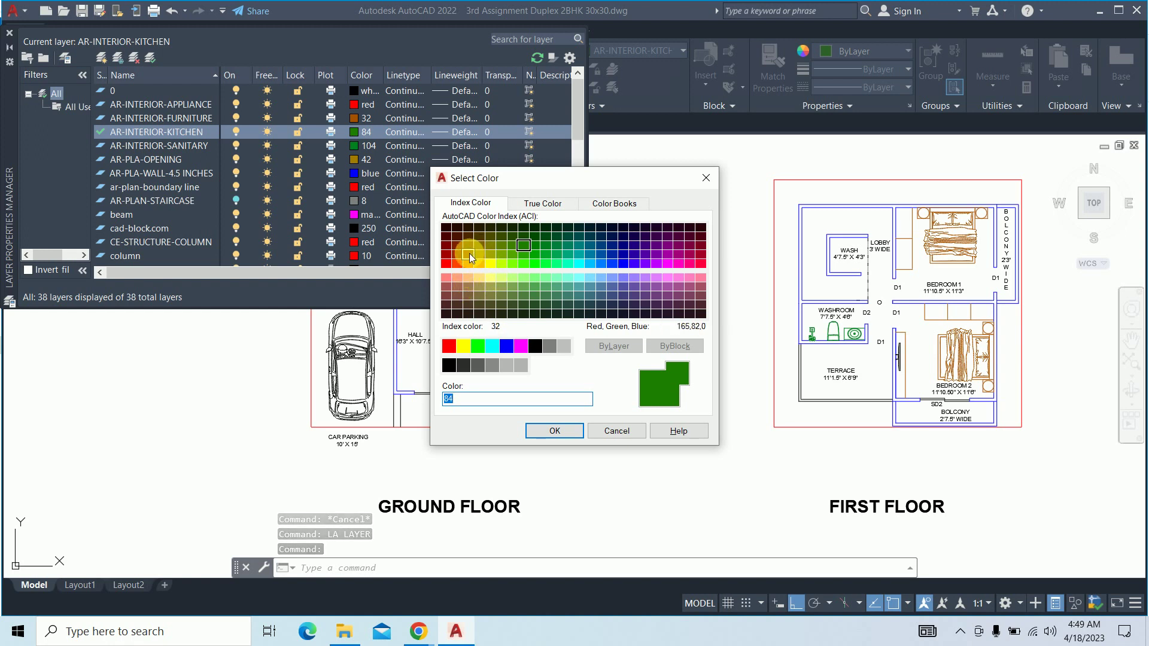
click(469, 253)
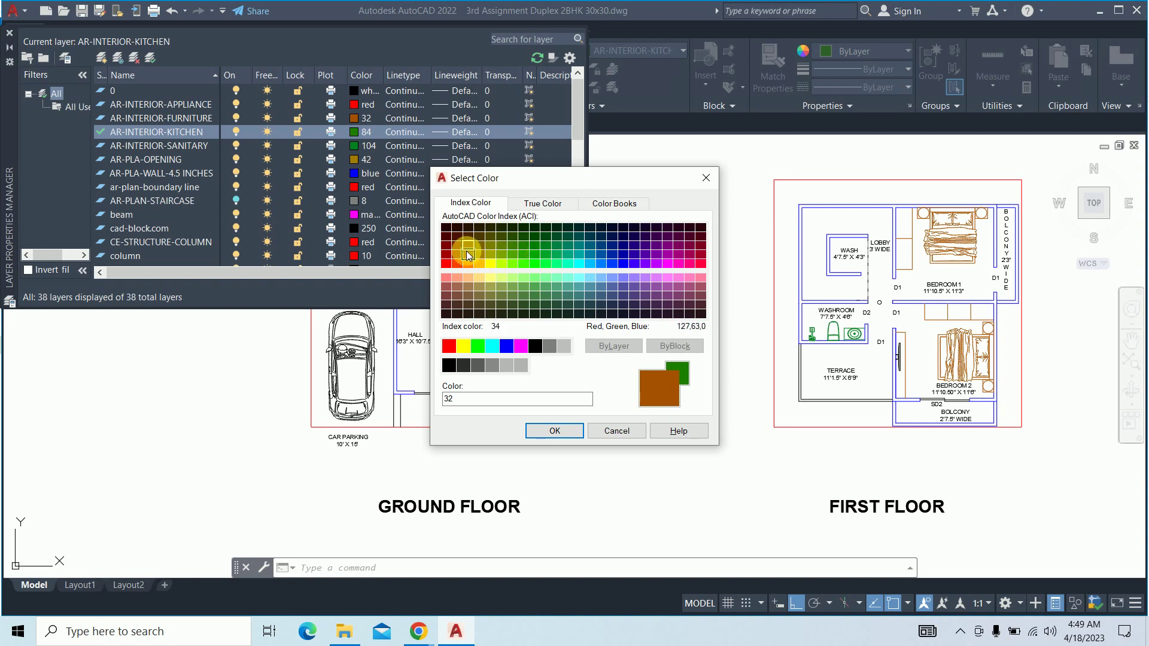
click(502, 254)
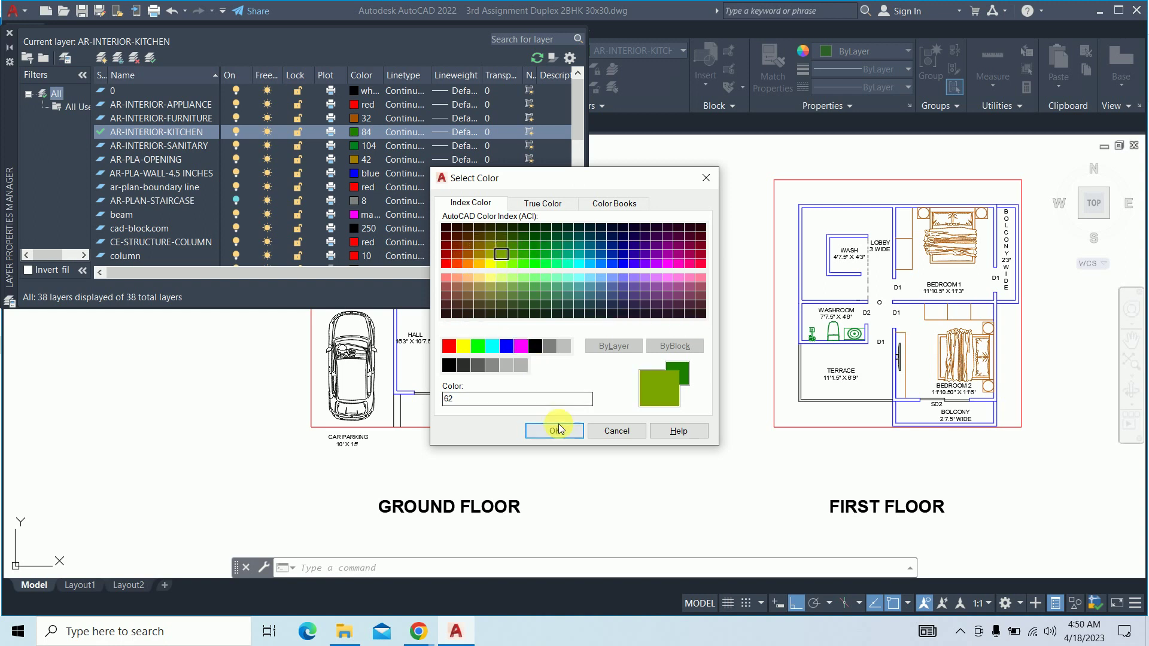
click(554, 430)
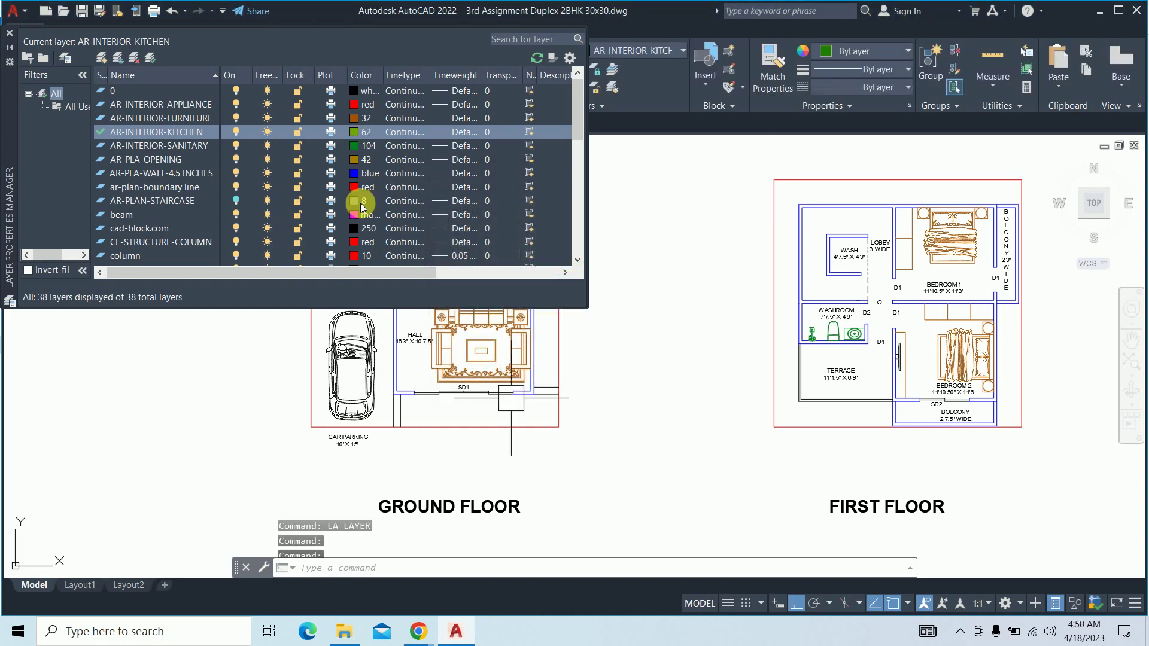
click(16, 40)
scroll(478, 251, up, 5)
Draw a short vertical line beside the ground-floor kitchen
mouse_move(479, 236)
middle_down()
mouse_move(479, 252)
mouse_move(410, 267)
middle_up()
text(l)
key(Return)
click(635, 297)
click(635, 383)
key(Escape)
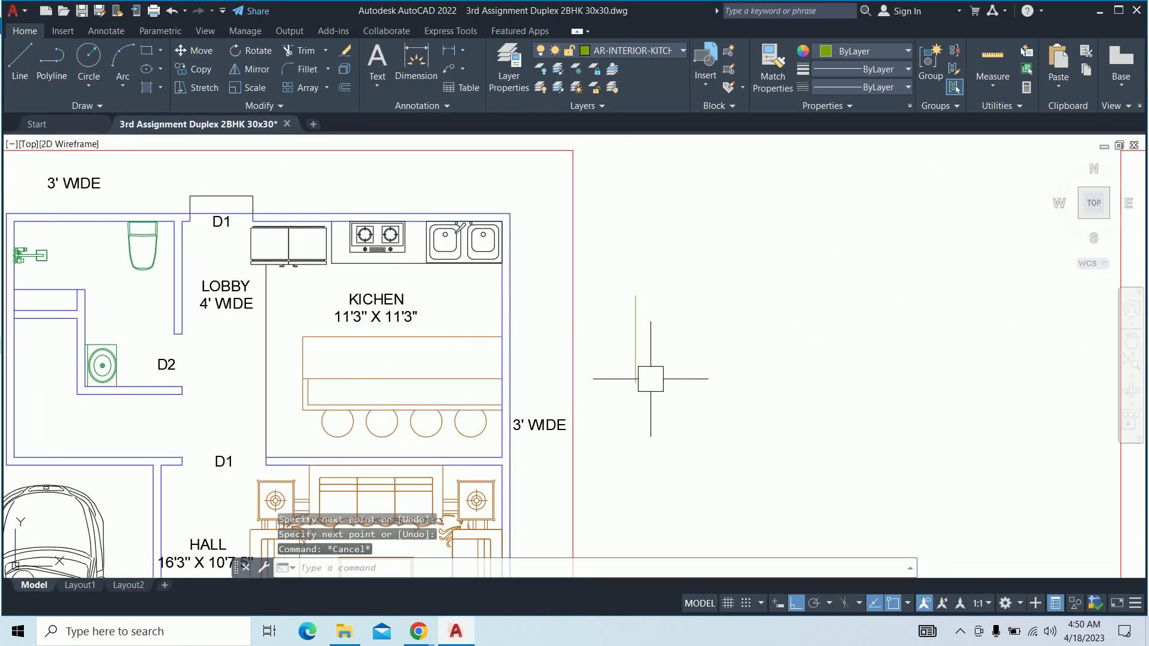
Give the kitchen stove, sink and counter lines the green line's properties
key(Return)
click(636, 336)
scroll(469, 236, up, 6)
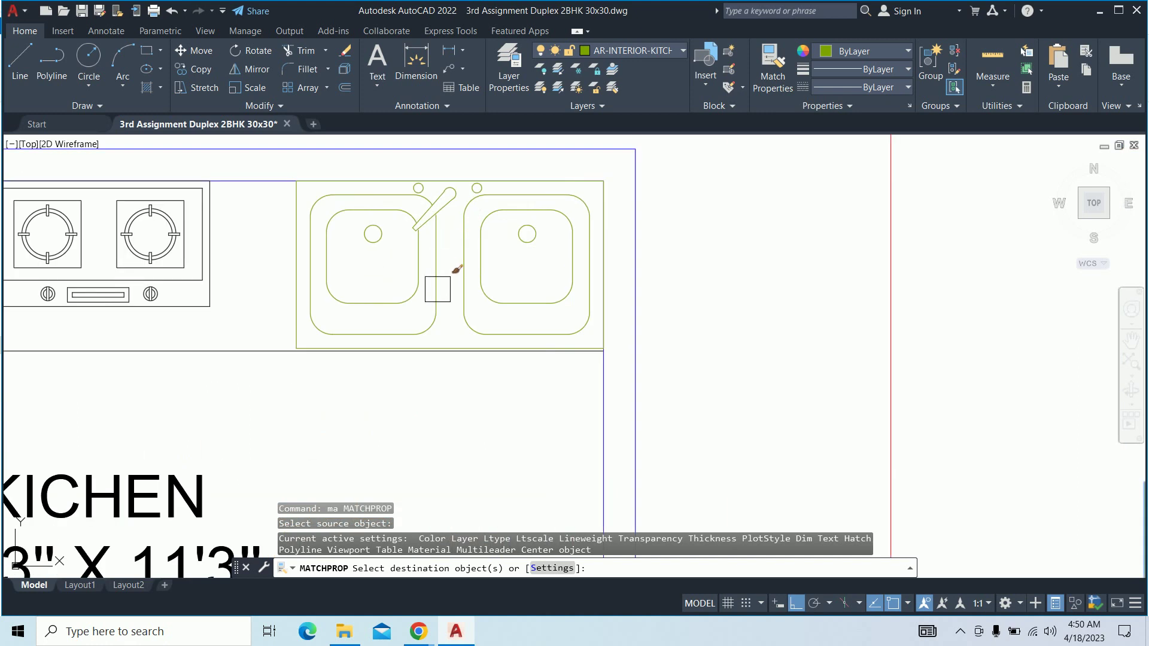
scroll(167, 256, down, 5)
middle_drag(167, 256, 435, 276)
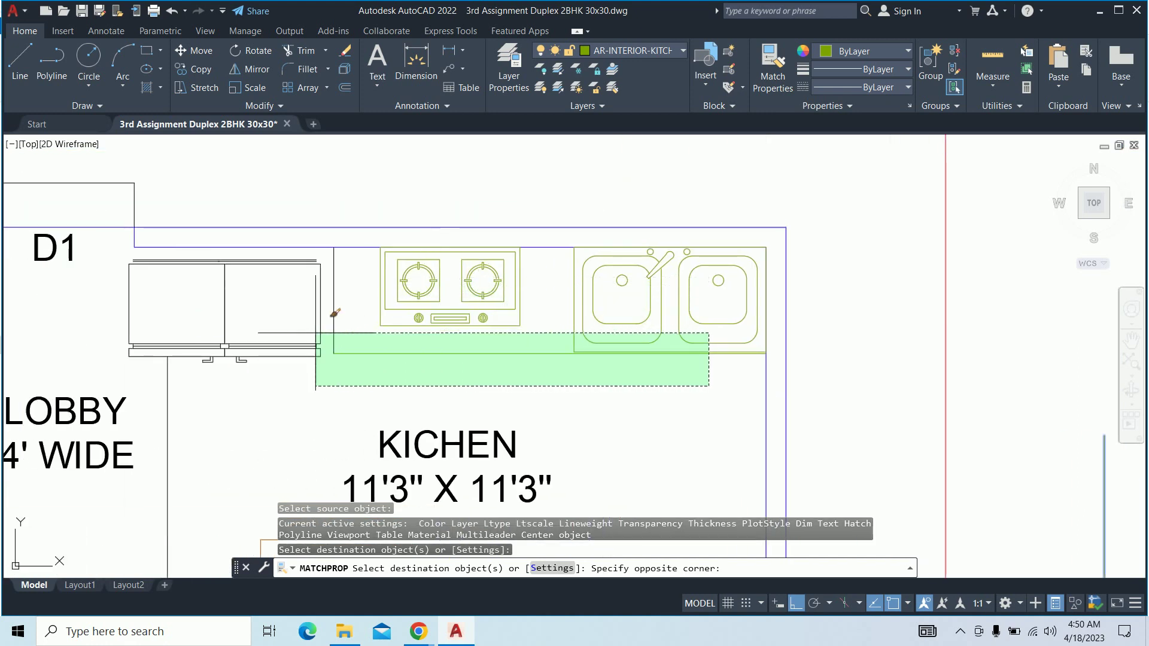
click(285, 277)
scroll(459, 326, down, 5)
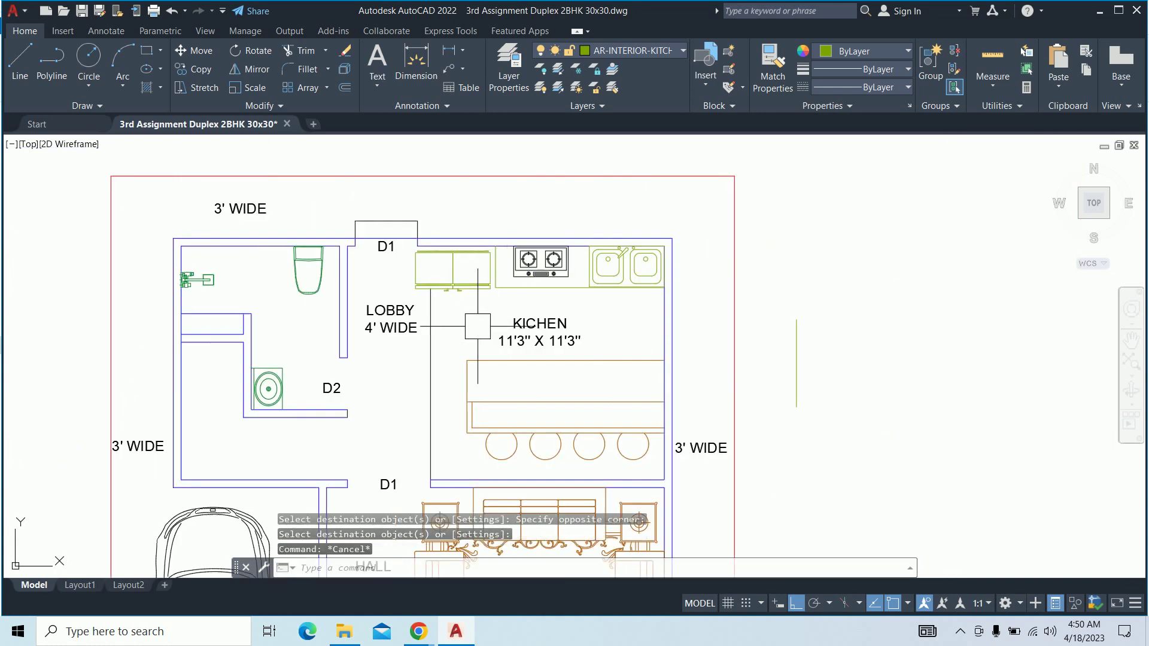
Delete a stray line in the kitchen
key(Escape)
key(Escape)
click(446, 348)
key(Escape)
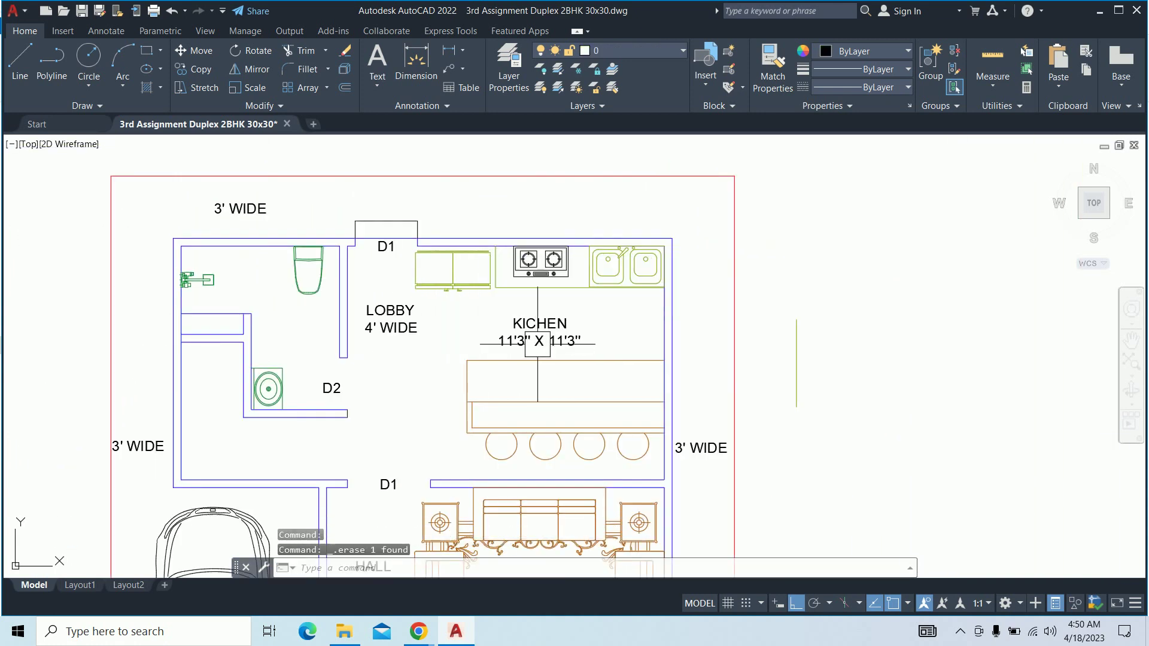
scroll(599, 273, up, 2)
Mirror the stove from the wall counter onto the kitchen island, keeping the original
text(mi)
key(Return)
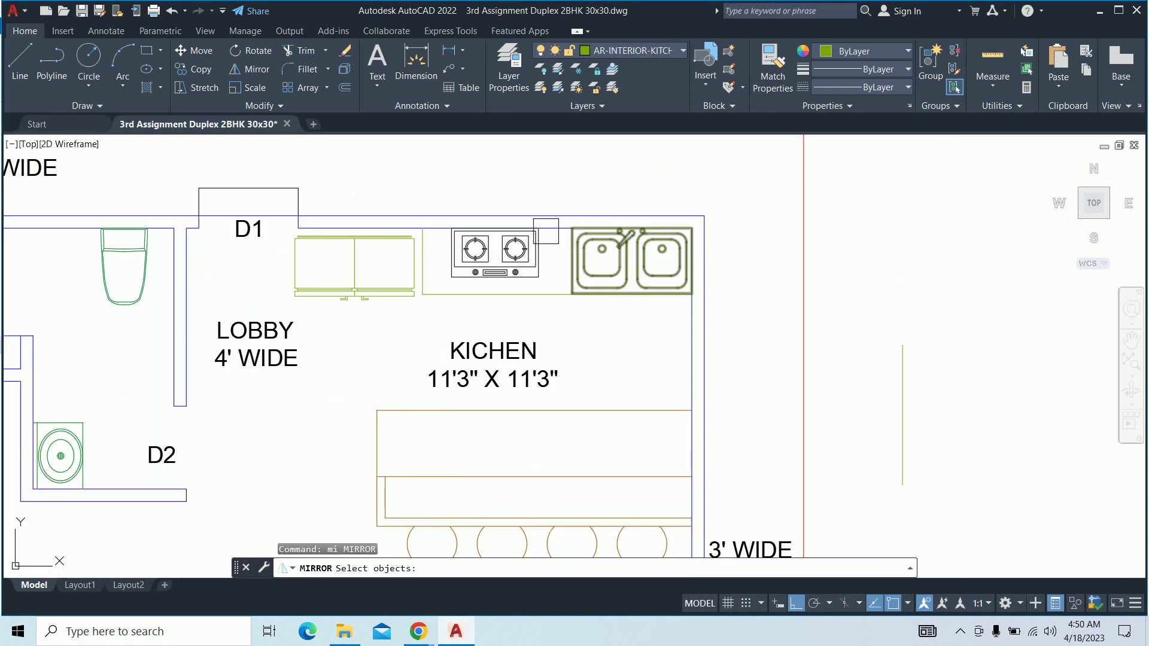
click(537, 272)
click(687, 337)
click(610, 338)
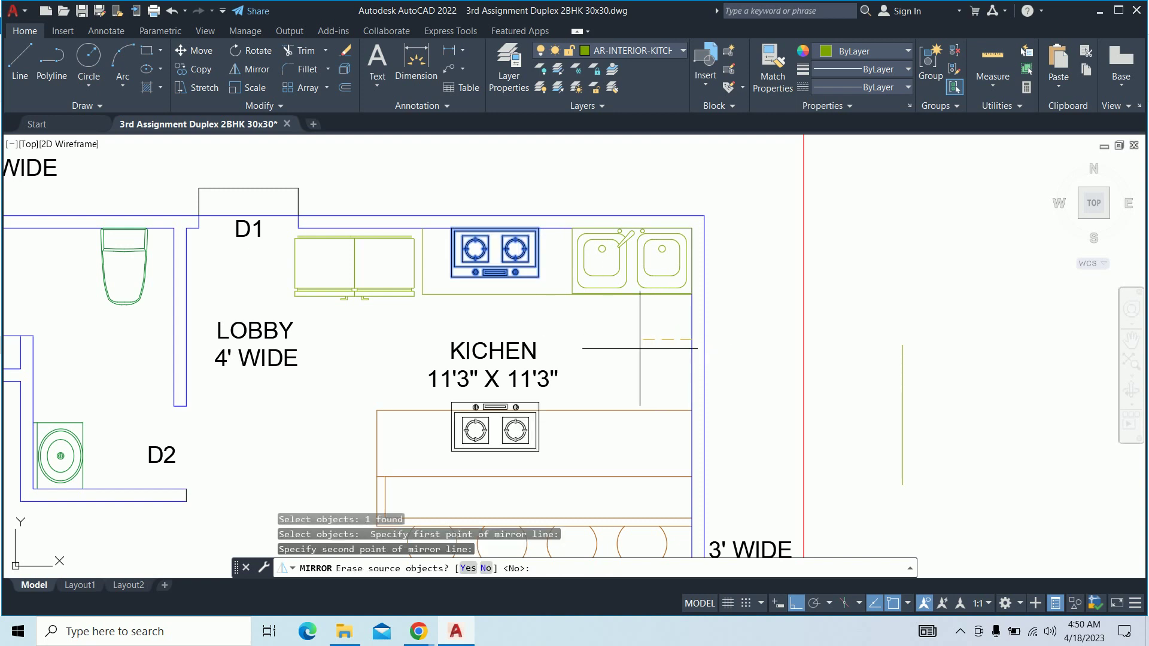
key(Return)
key(Escape)
key(Escape)
middle_drag(574, 397, 531, 347)
Shift the mirrored stove slightly lower on the island, abandoning a second move attempt
text(m)
key(Return)
click(488, 389)
key(Return)
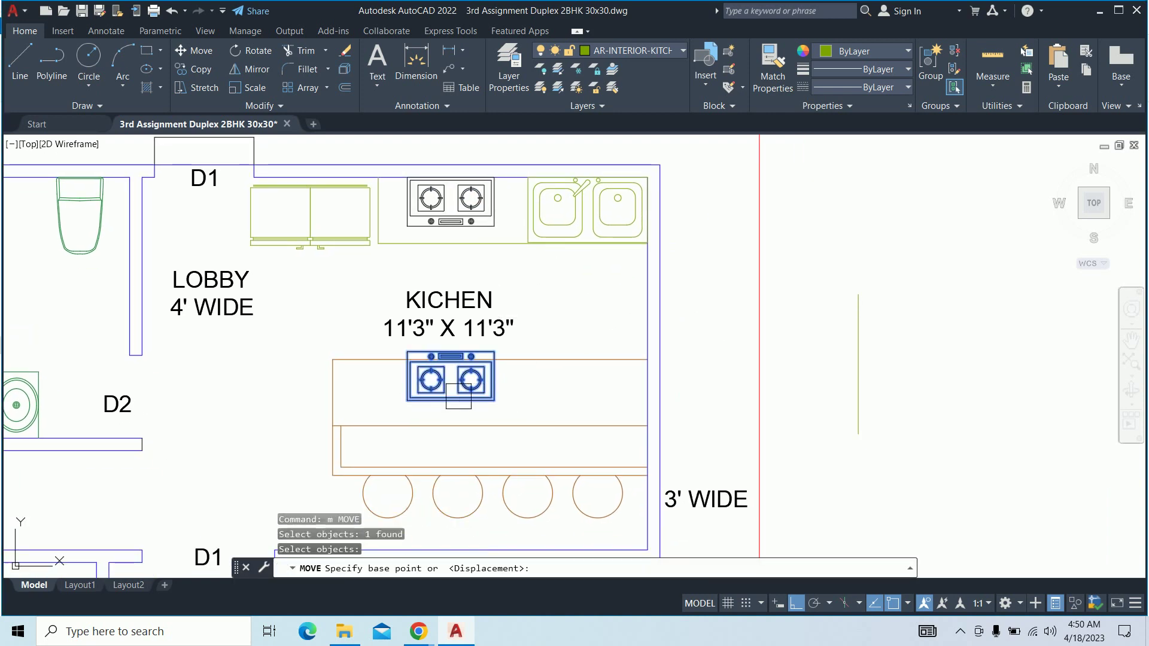
scroll(518, 392, up, 3)
click(533, 353)
click(515, 413)
key(Return)
click(514, 389)
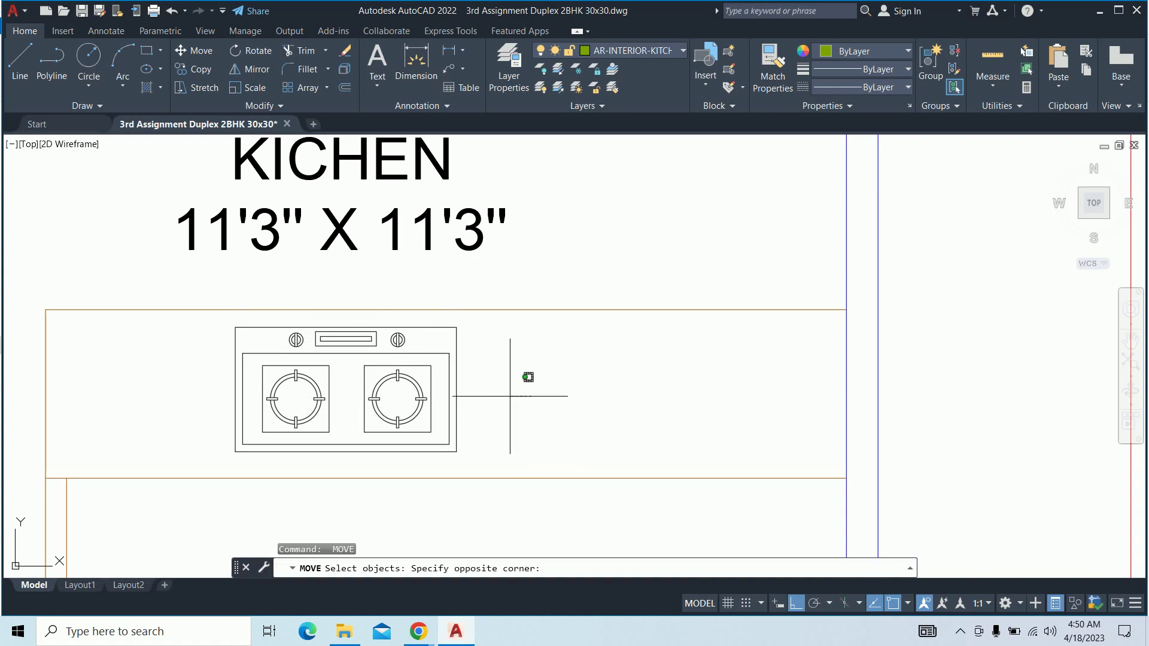
click(418, 419)
key(Return)
click(581, 402)
key(Escape)
key(Escape)
key(Escape)
scroll(679, 385, down, 2)
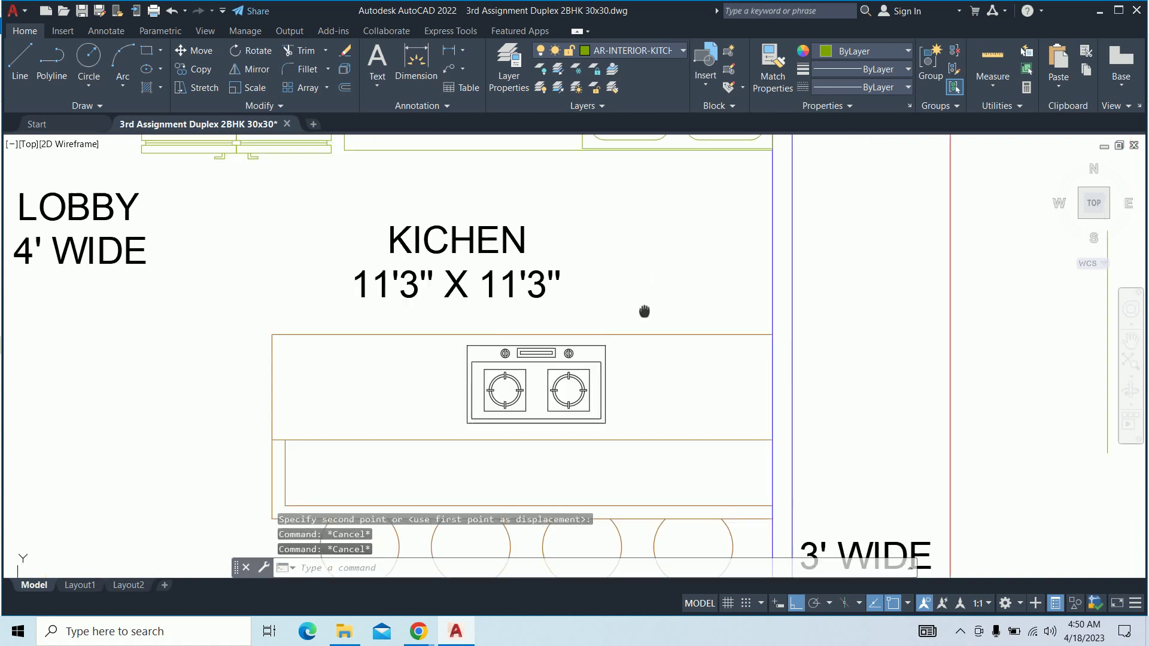
Erase the original stove from the wall counter
middle_drag(692, 200, 692, 244)
middle_drag(464, 158, 465, 266)
click(465, 265)
key(Delete)
Start moving the sink, then cancel without changing it
click(589, 280)
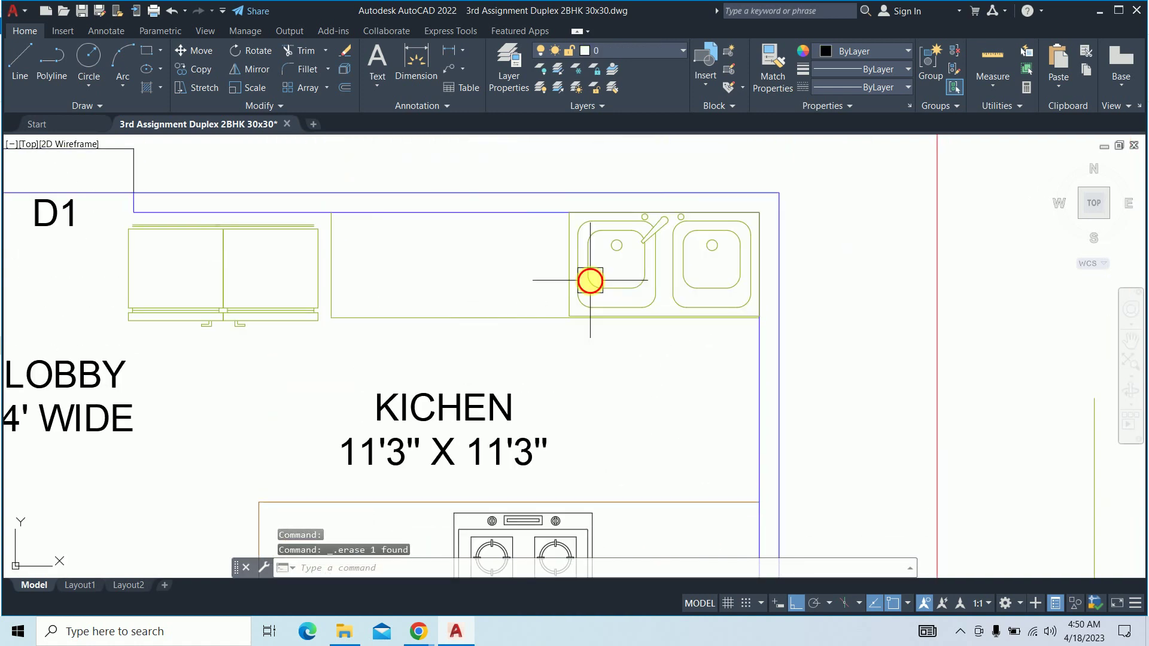
text(m)
key(Return)
click(614, 268)
key(Return)
click(692, 386)
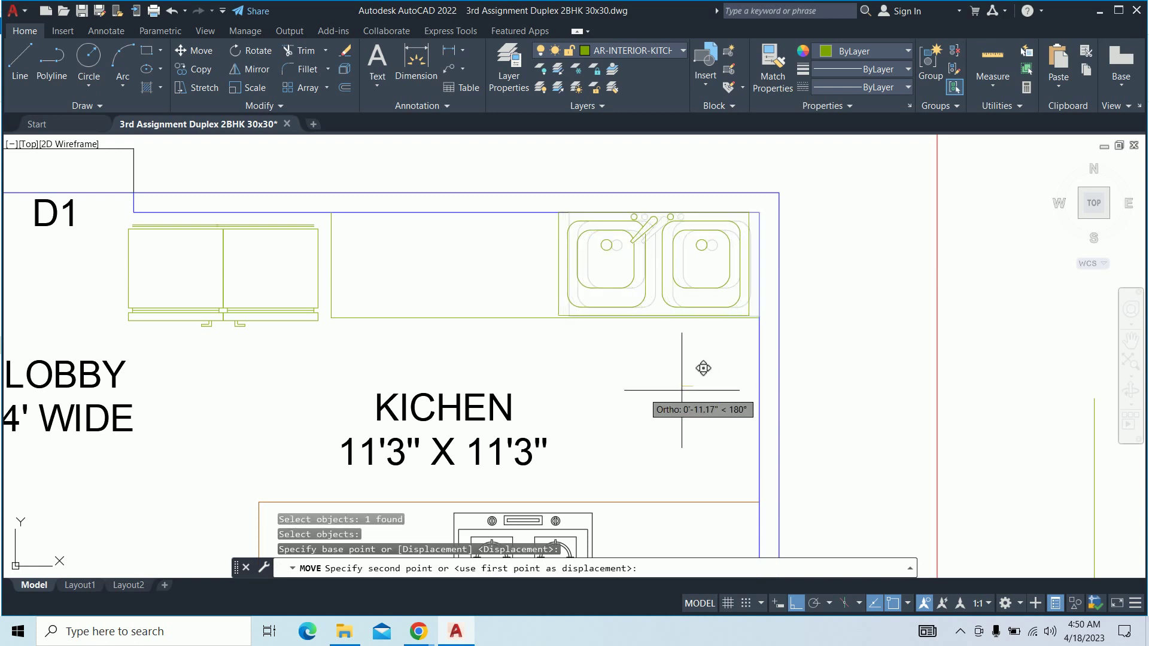
key(Escape)
key(Escape)
key(Escape)
Delete a stray line beside the plan
scroll(533, 359, down, 3)
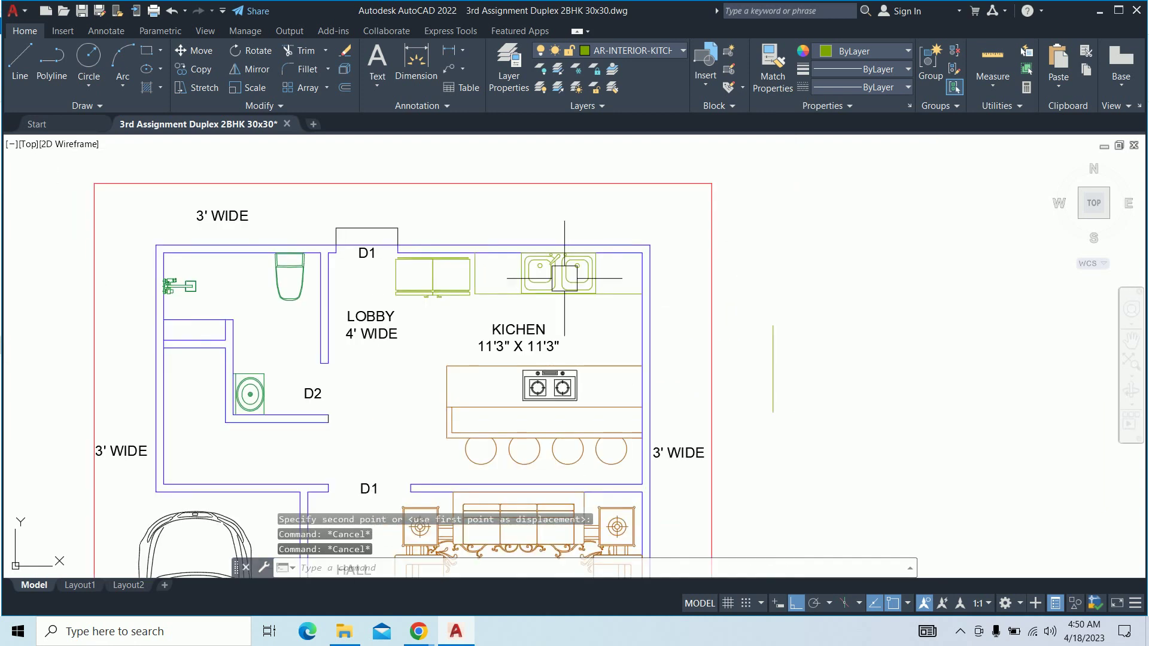
scroll(523, 263, down, 2)
click(520, 268)
key(Delete)
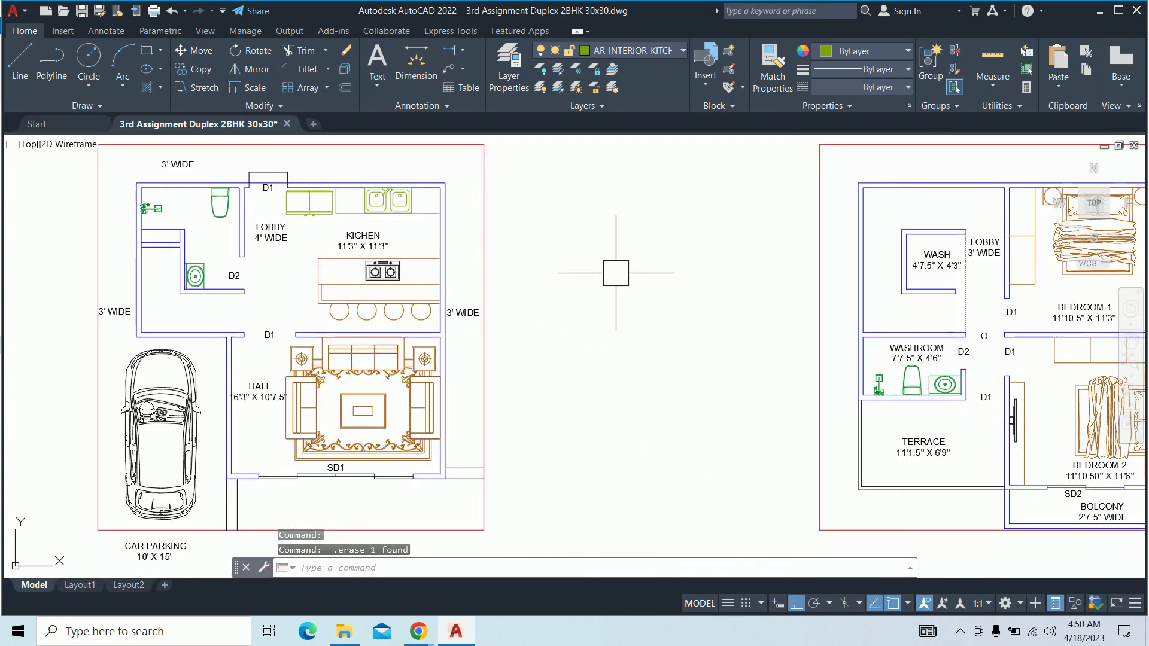
scroll(658, 287, down, 3)
scroll(632, 293, up, 3)
scroll(616, 298, up, 2)
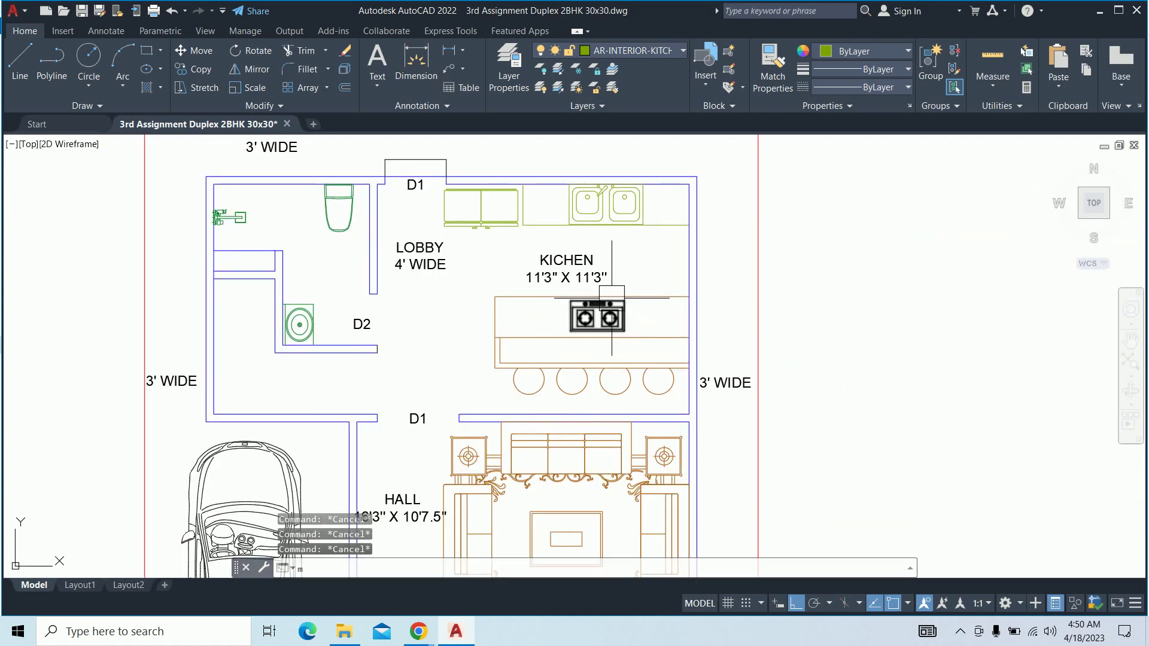
Match the island counter to the green stove's properties with MATCHPROP
text(ma)
key(Return)
click(611, 323)
scroll(615, 338, up, 6)
scroll(614, 339, down, 3)
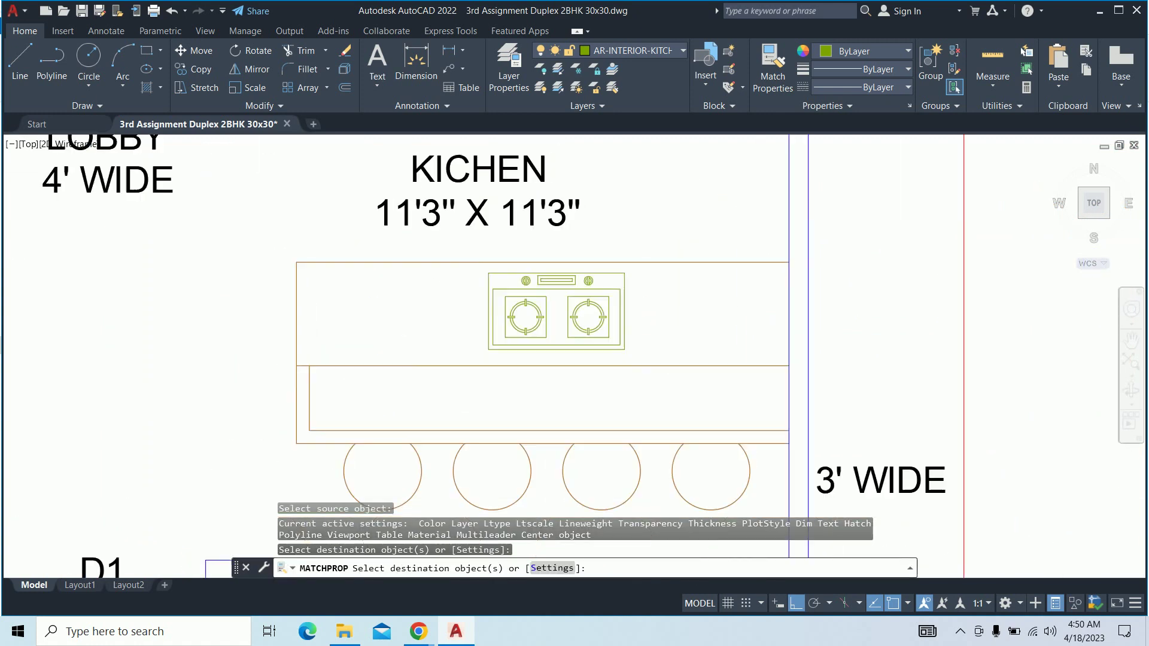
scroll(598, 329, down, 3)
scroll(518, 313, up, 2)
scroll(514, 308, up, 3)
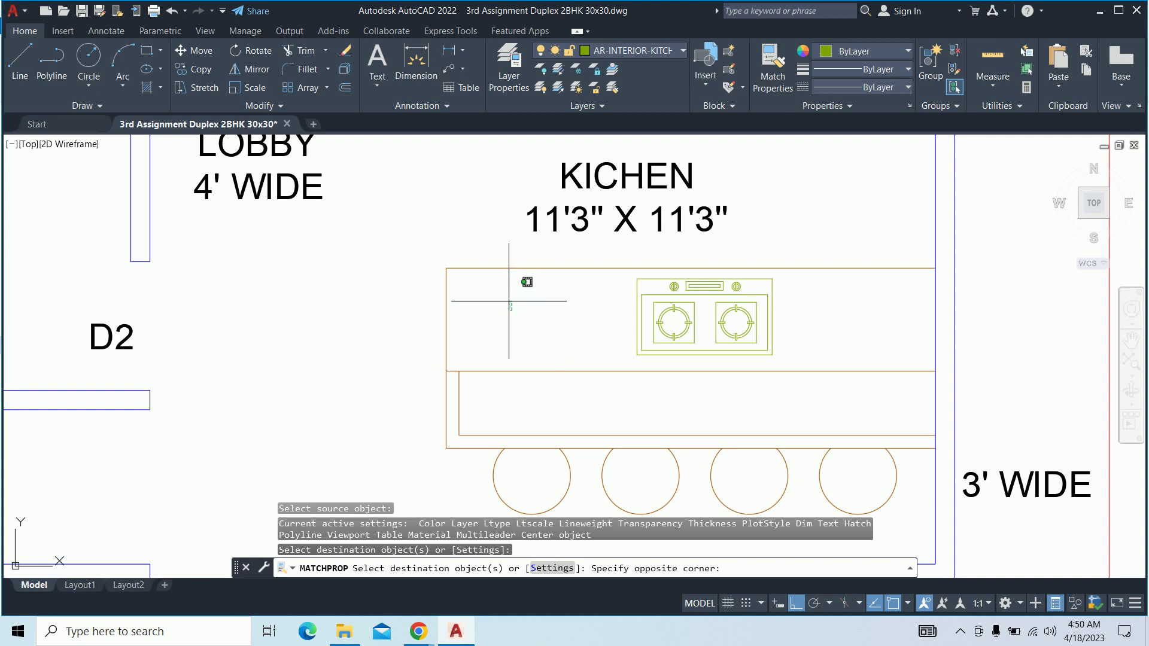
click(432, 241)
Give the four island stools the same green kitchen properties
click(539, 396)
click(423, 289)
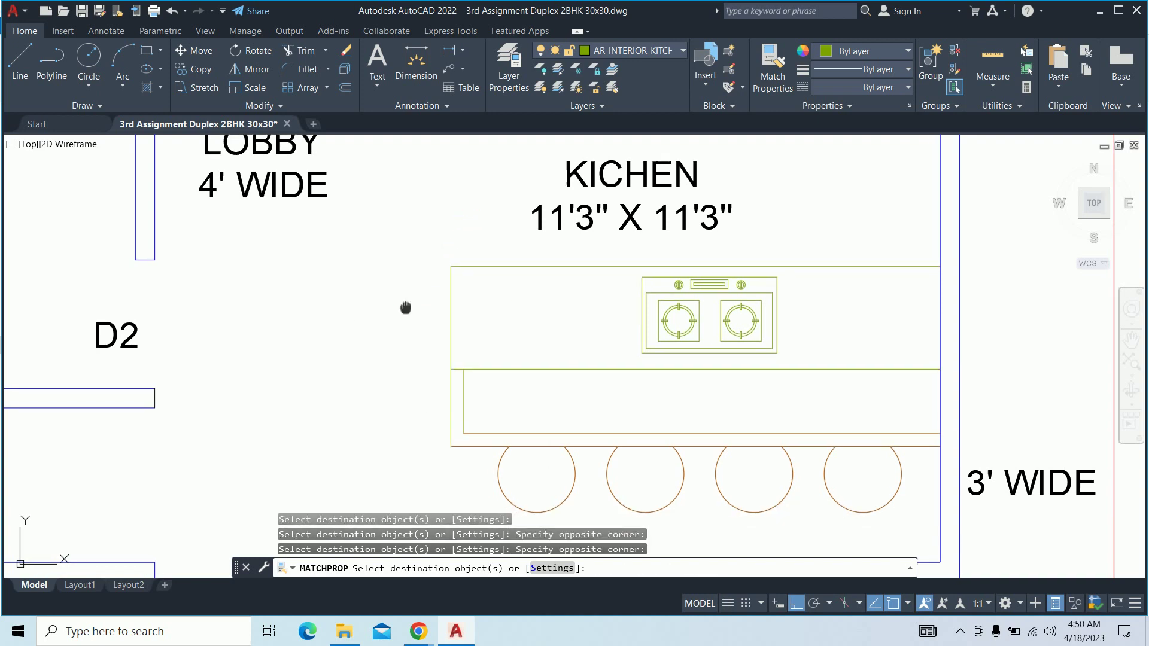
middle_drag(405, 307, 372, 264)
click(372, 263)
mouse_move(828, 448)
middle_down()
mouse_move(785, 432)
mouse_move(834, 410)
middle_up()
click(833, 410)
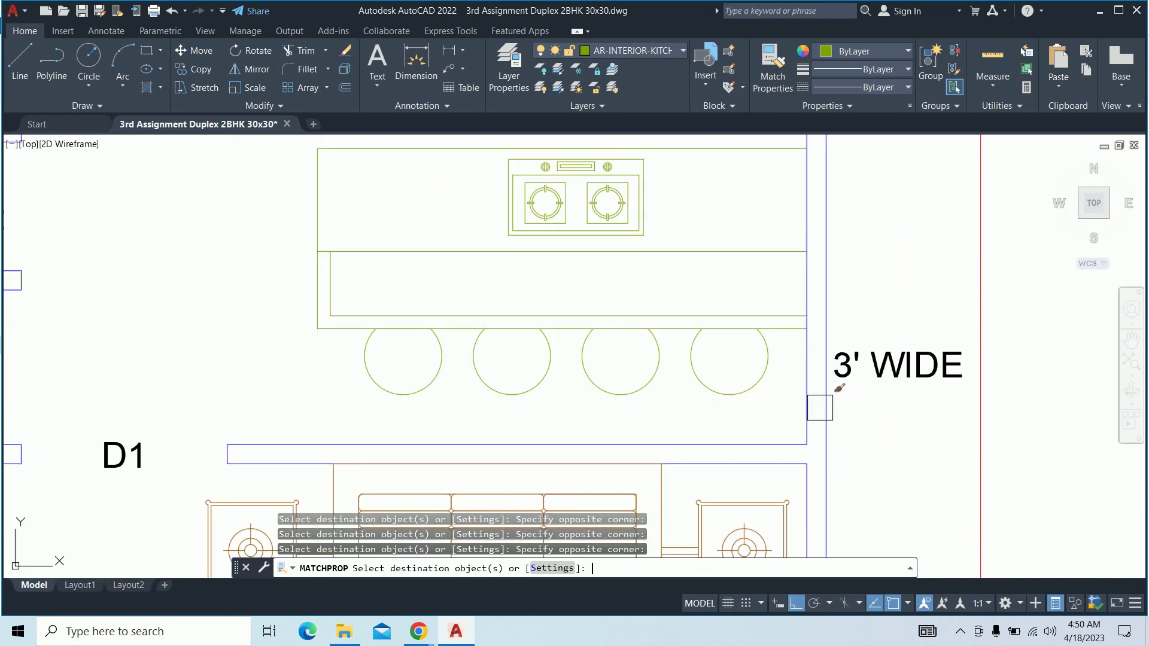
scroll(623, 339, down, 2)
key(Escape)
key(Escape)
key(Escape)
Pan and zoom out to show both floor plans in full
mouse_move(623, 339)
middle_down()
mouse_move(595, 348)
mouse_move(625, 418)
middle_up()
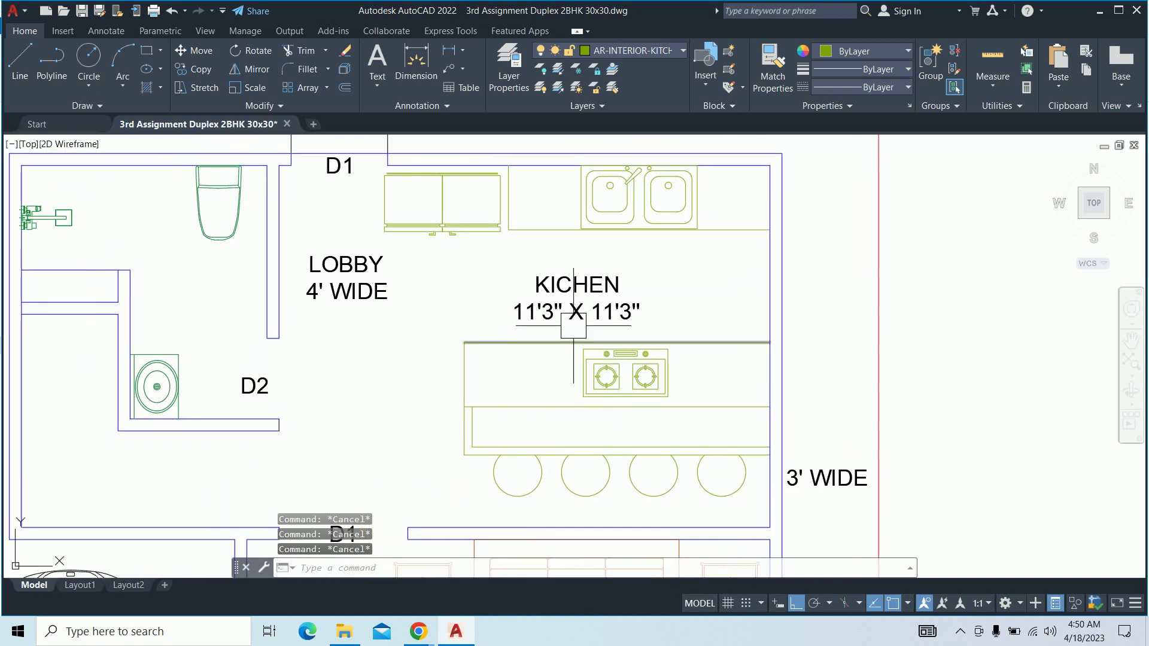
scroll(587, 329, down, 3)
middle_drag(588, 329, 697, 321)
scroll(698, 321, down, 2)
scroll(515, 331, down, 2)
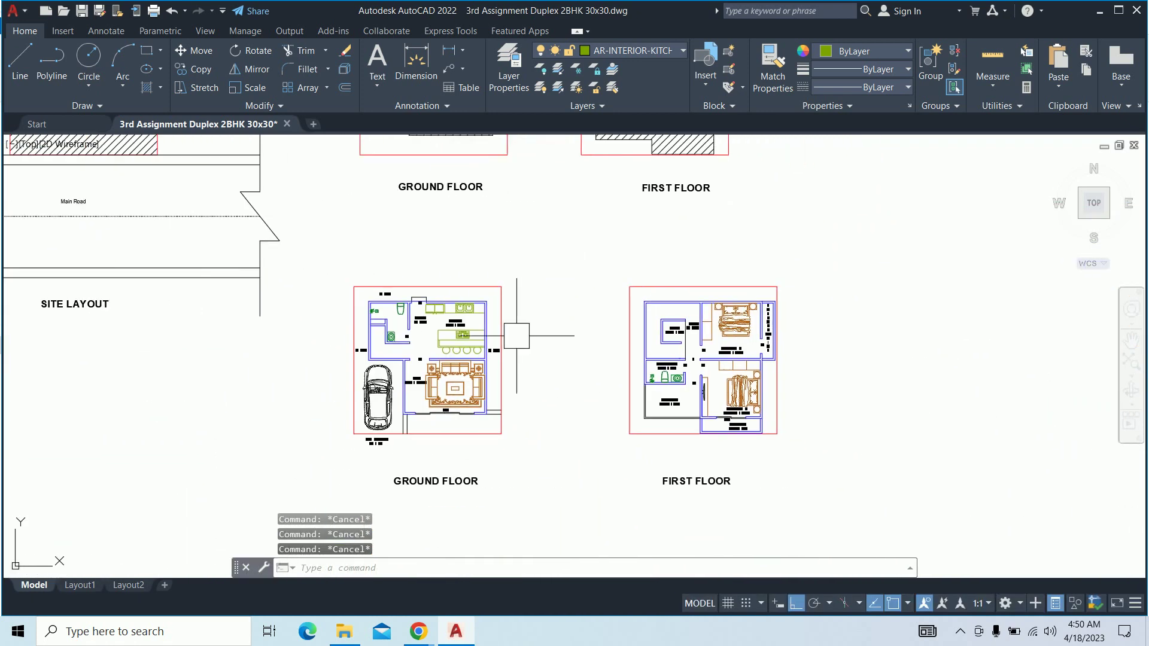
scroll(494, 336, up, 4)
middle_drag(551, 338, 597, 334)
scroll(640, 351, down, 2)
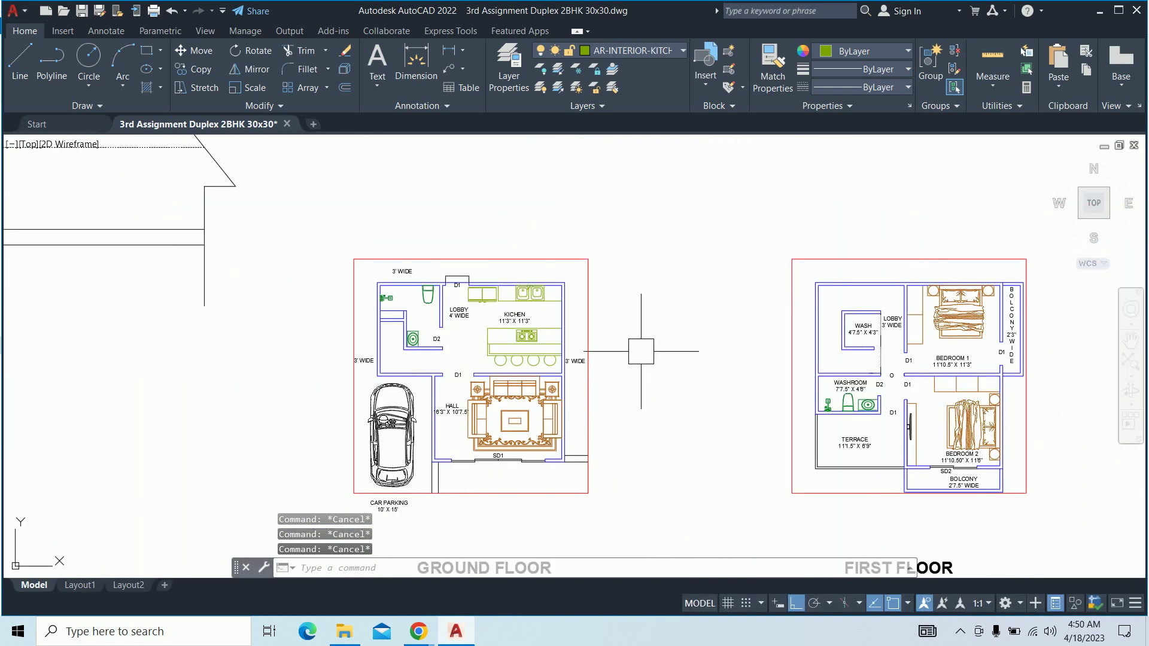
text(la)
Toggle the AR-PLAN-STAIRCASE layer off and back on in the layer list
key(Return)
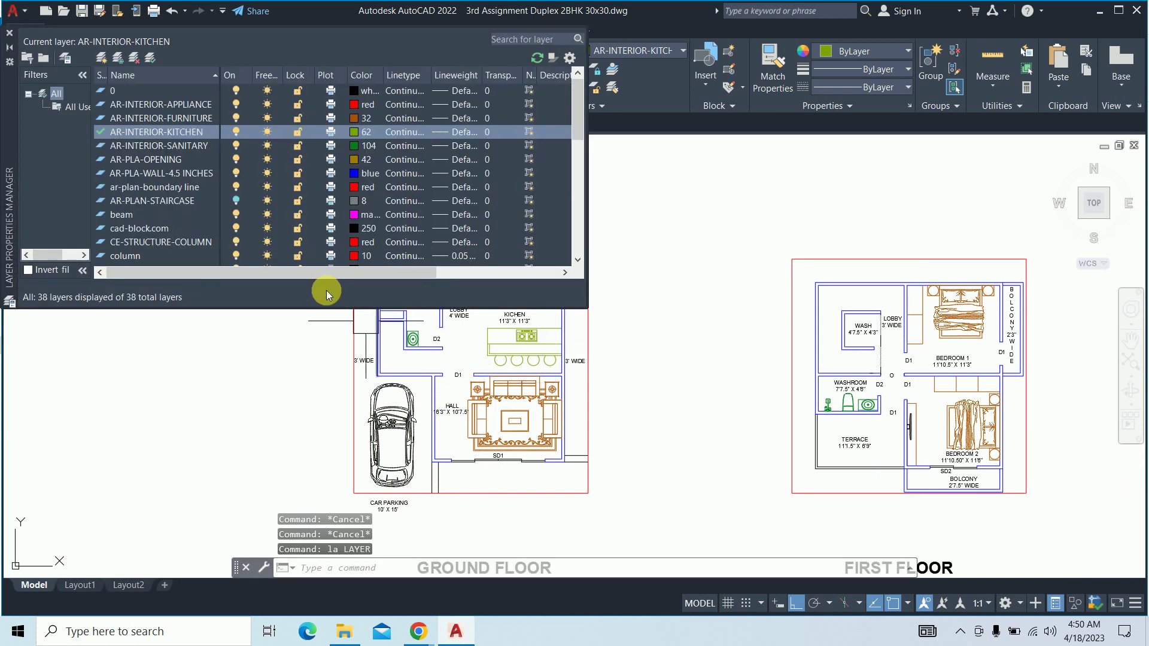
click(238, 203)
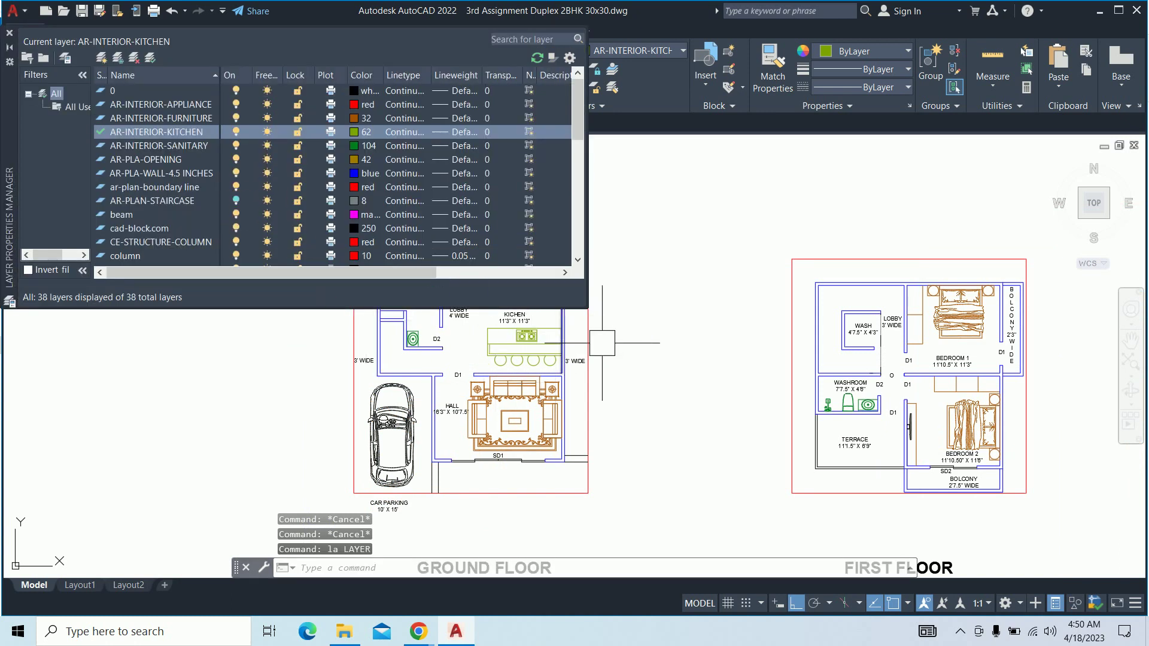
scroll(908, 385, up, 2)
scroll(898, 359, up, 3)
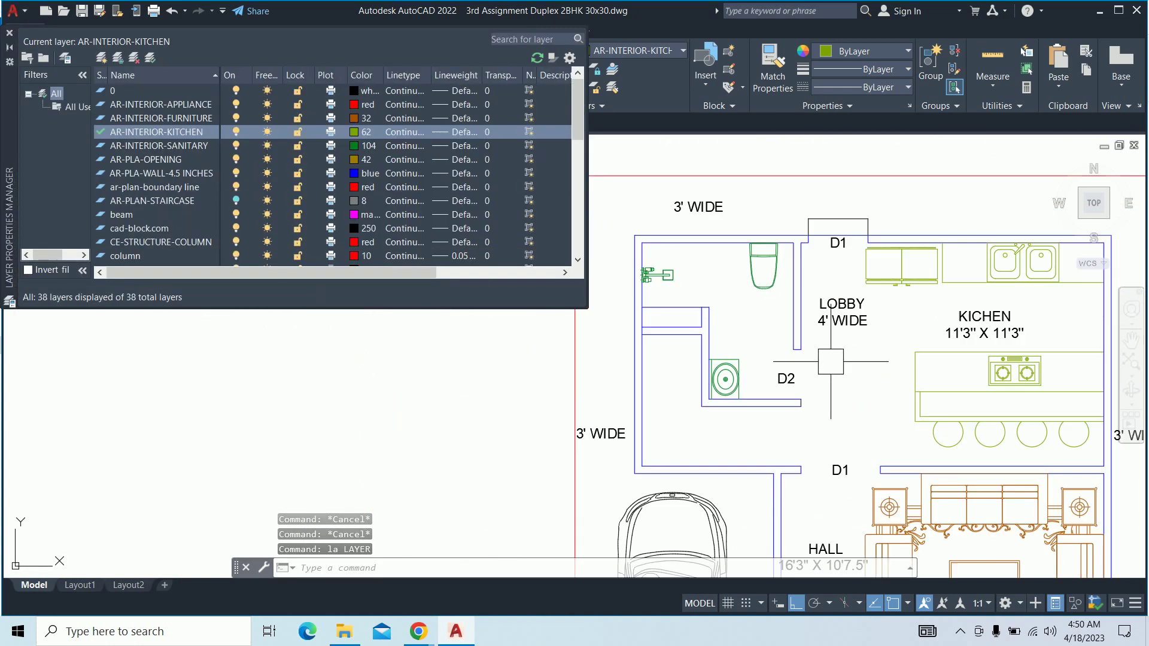
click(235, 202)
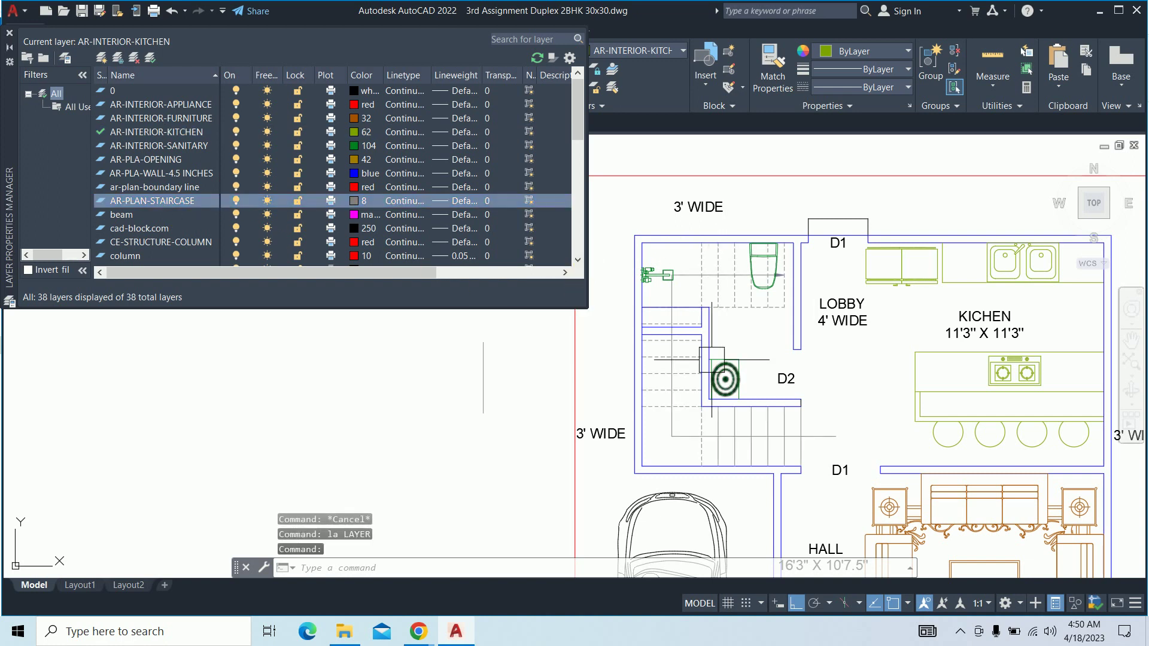
scroll(557, 357, down, 1)
scroll(557, 356, down, 1)
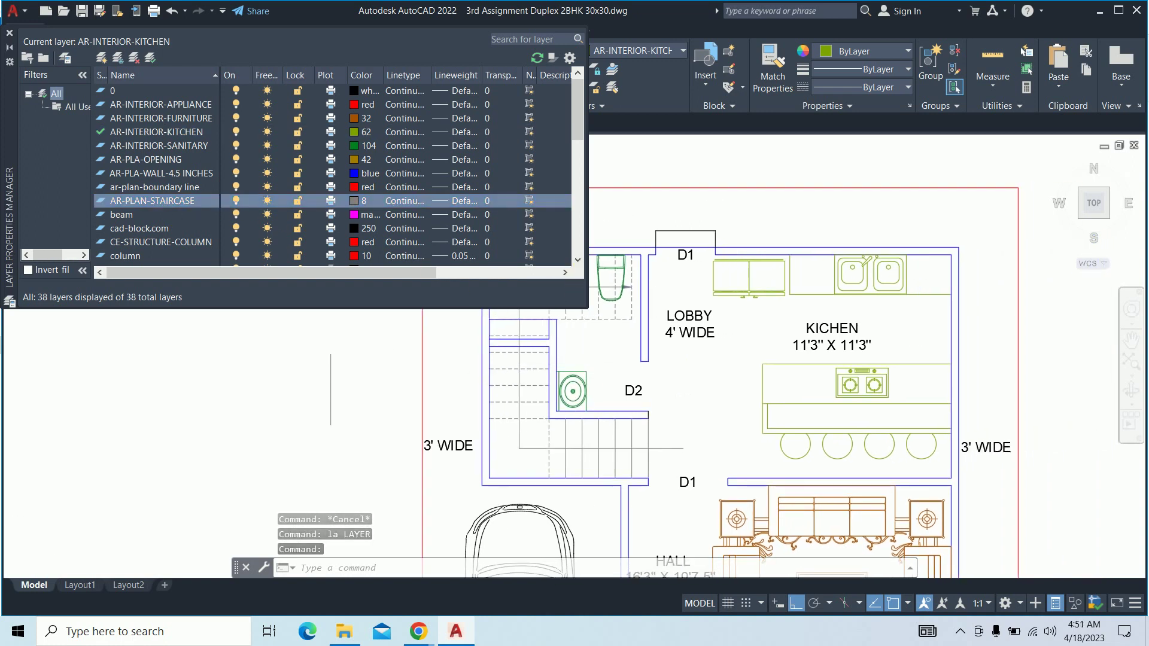
scroll(557, 356, down, 4)
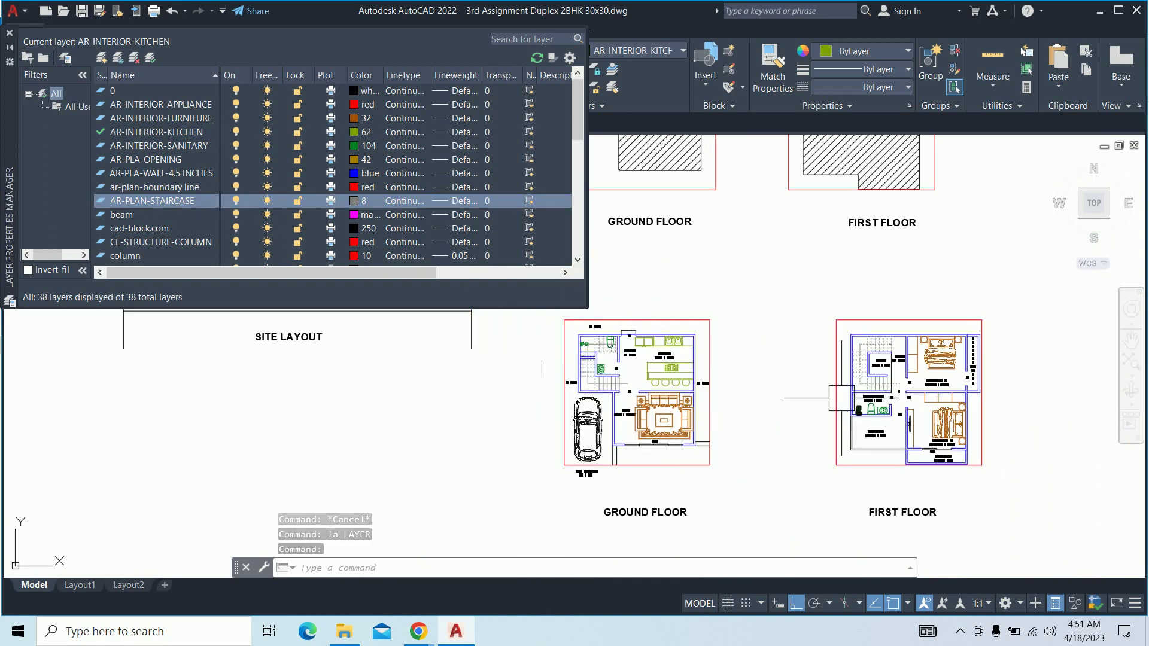
click(9, 33)
Erase a stray line beside the ground floor plan
key(Escape)
key(Escape)
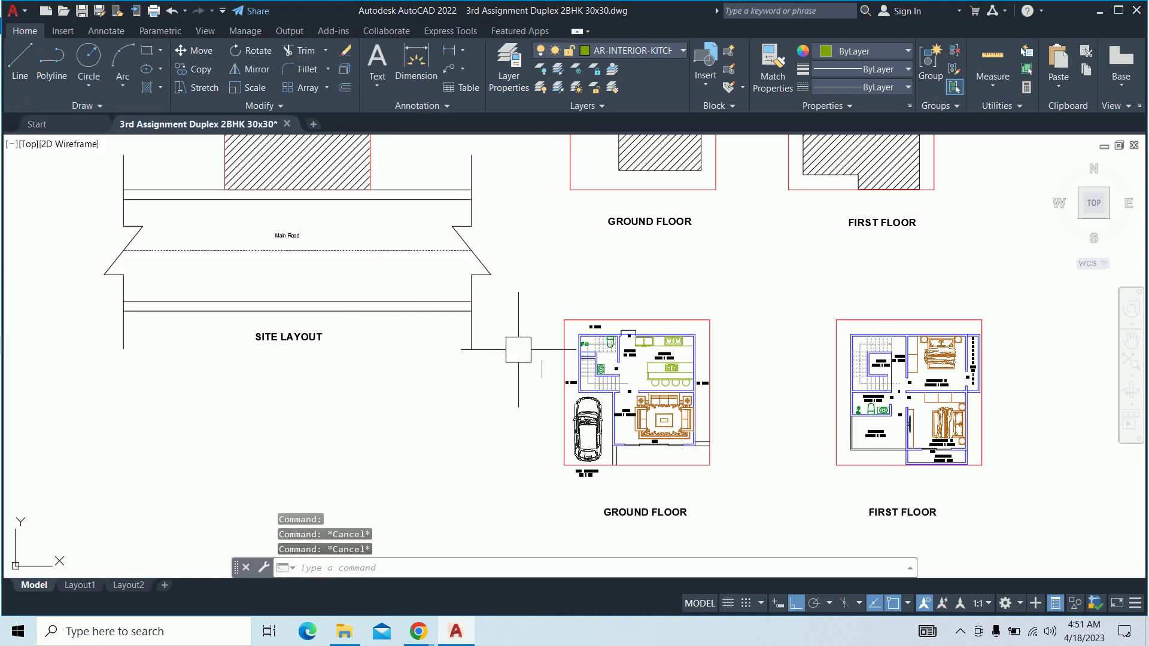
click(541, 369)
key(Delete)
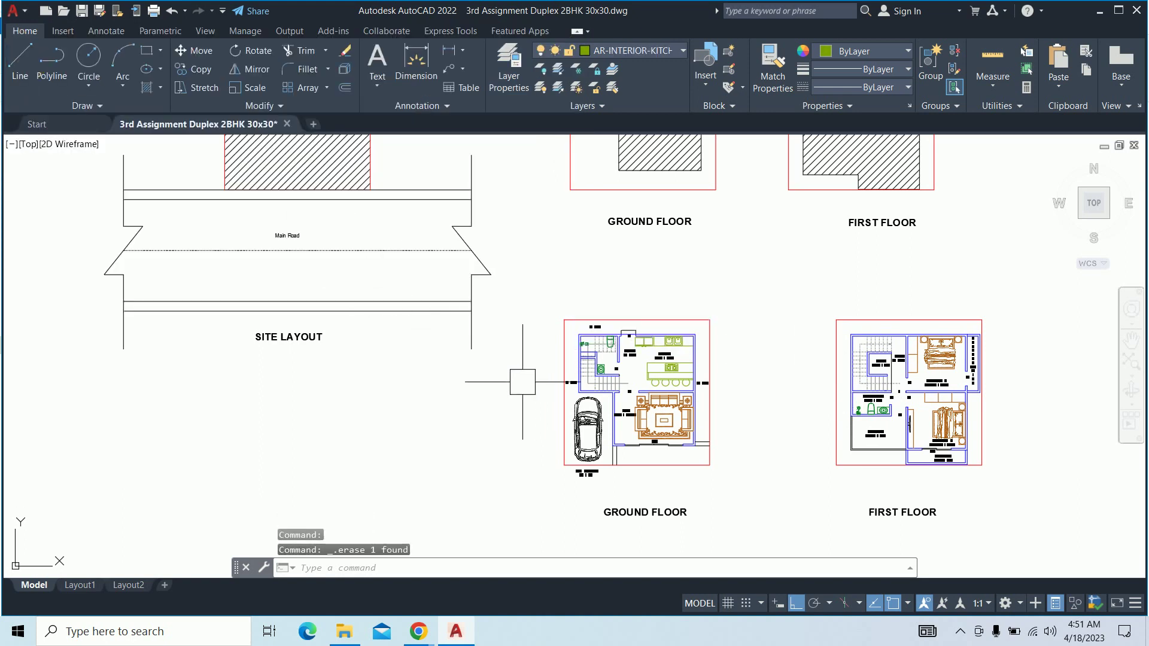
Make CE-STRUCTURE-COLUMN the current layer and recolour it grey, colour 8
text(1a)
key(Return)
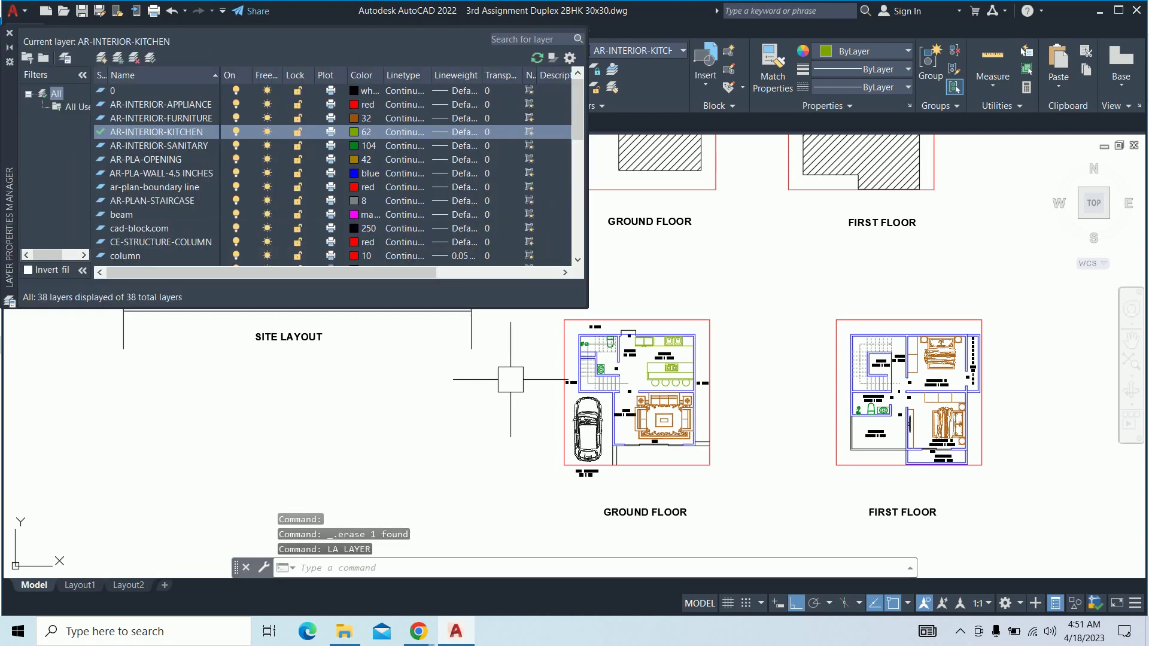
double_click(177, 243)
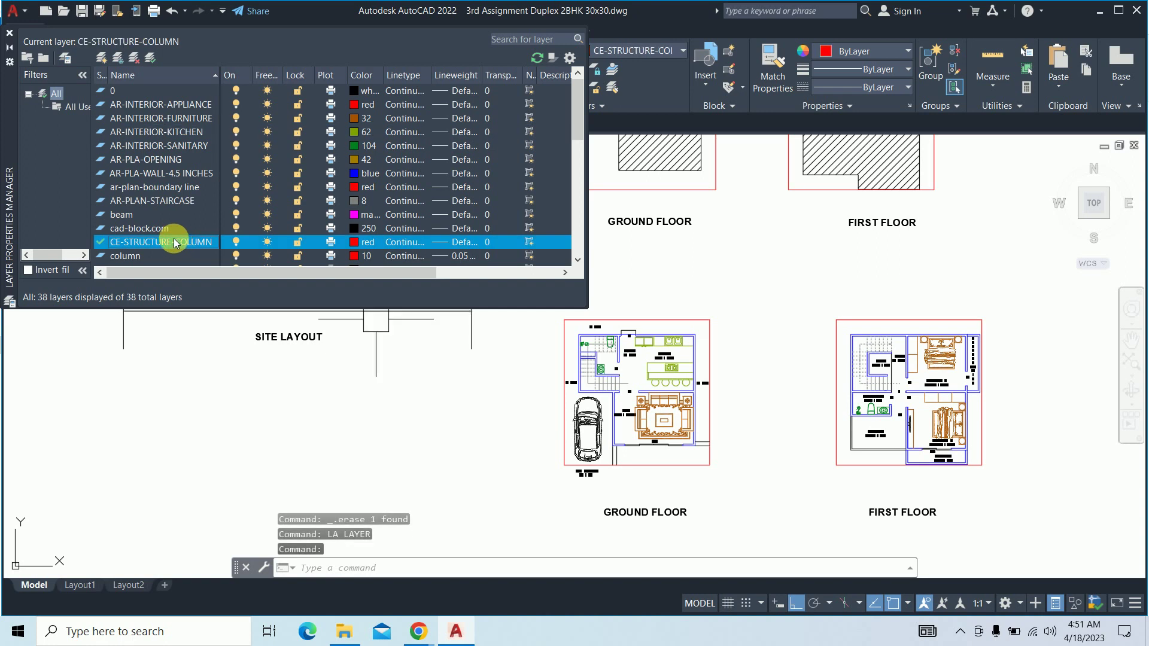
click(343, 244)
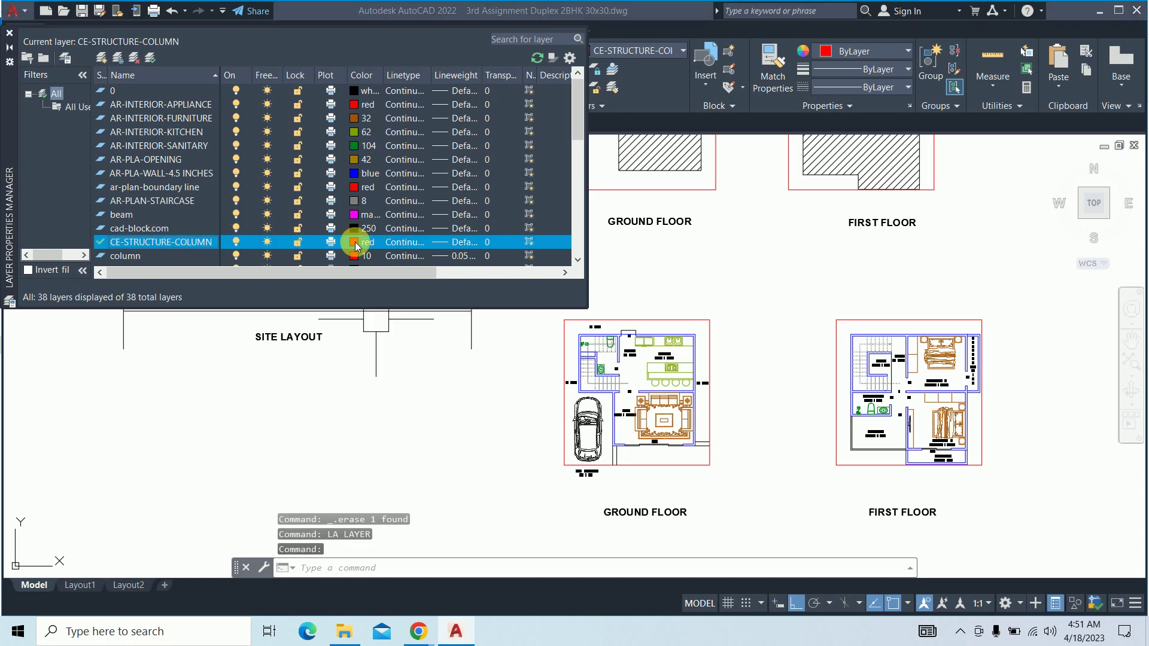
click(547, 346)
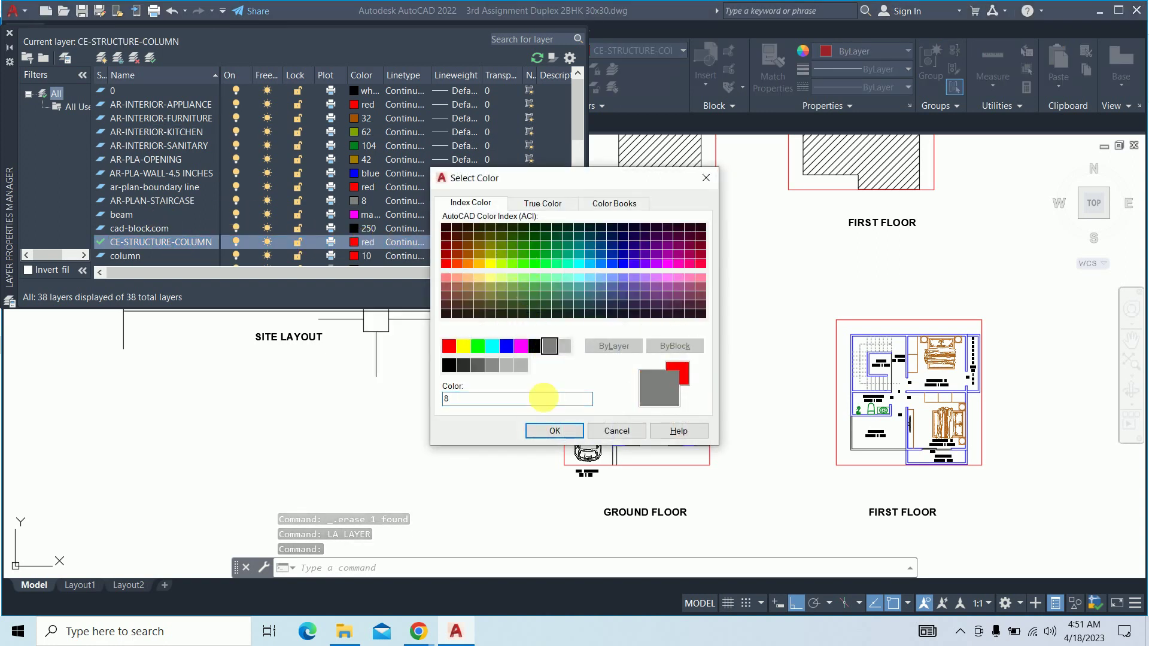
click(545, 440)
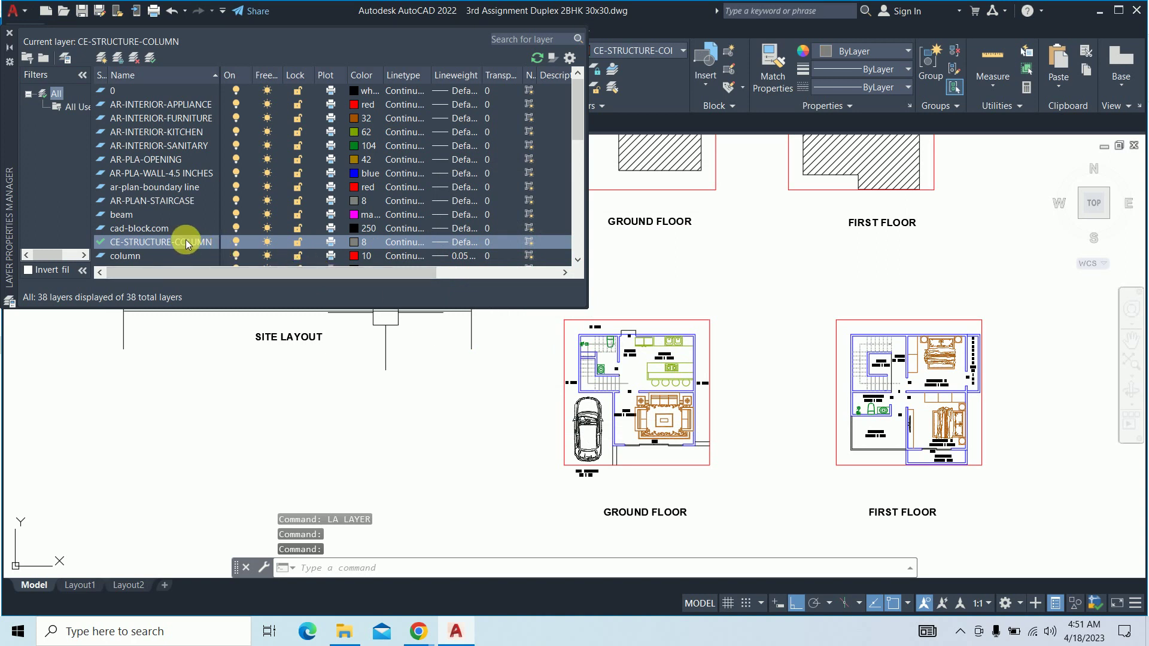
scroll(174, 237, down, 2)
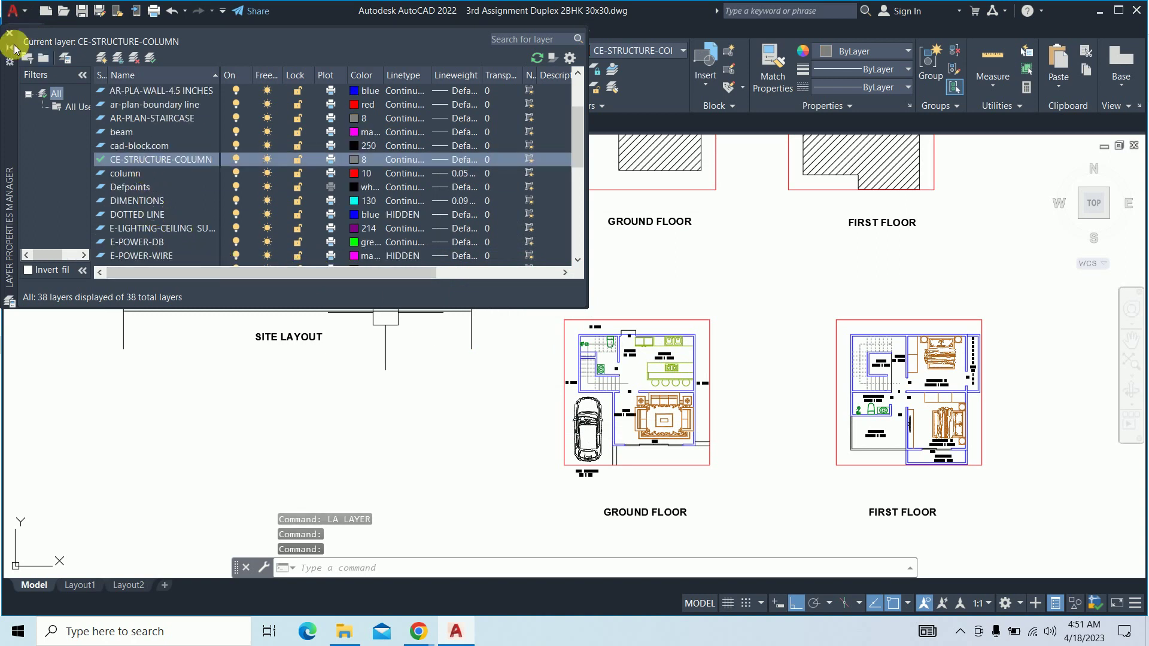
click(9, 33)
Draw a 9 by 9 square with RECTANG using the Dimensions option
text(rec)
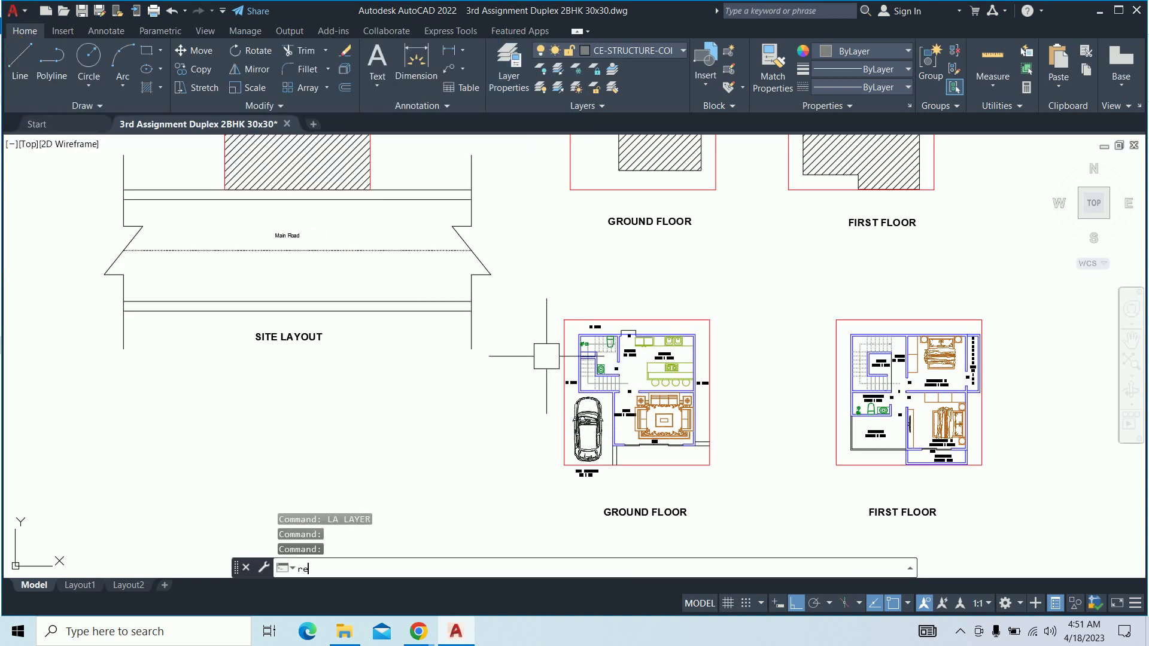
key(Return)
scroll(524, 392, up, 7)
click(319, 310)
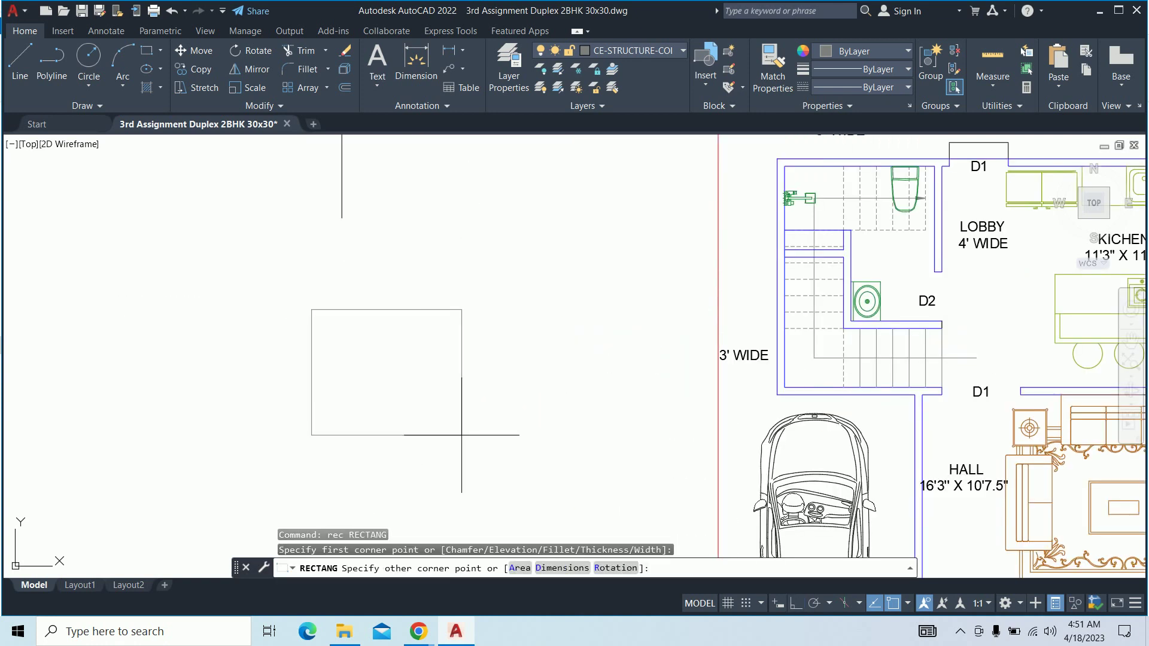
text(d)
key(Return)
key(Return)
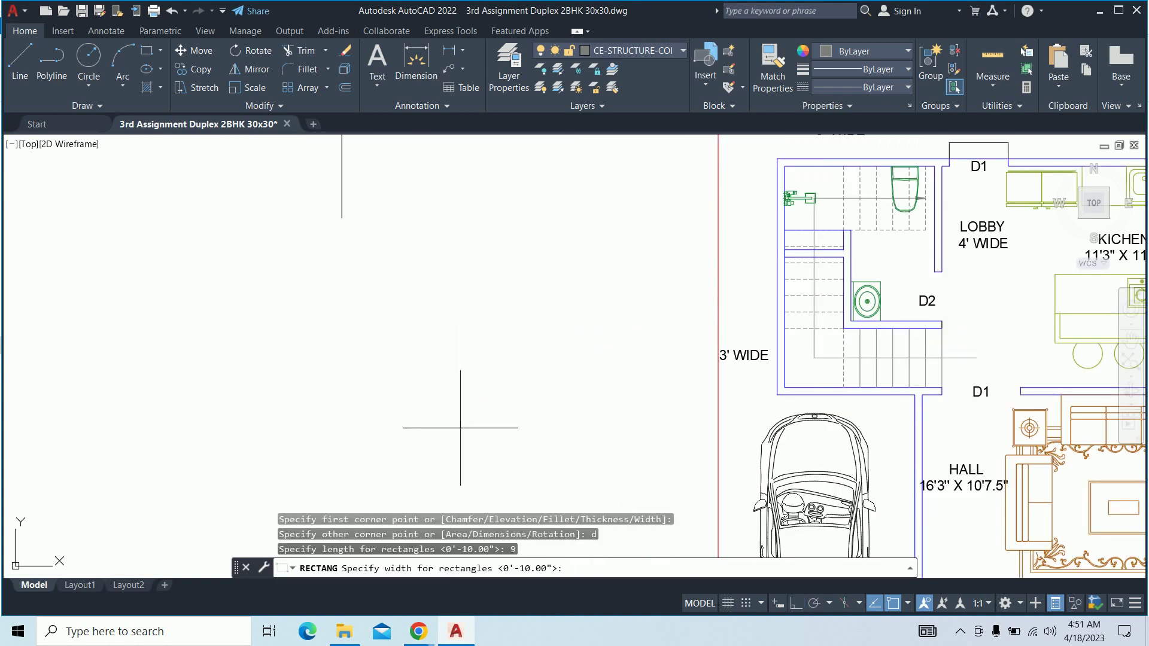
key(Return)
click(463, 365)
key(Escape)
key(Escape)
key(Escape)
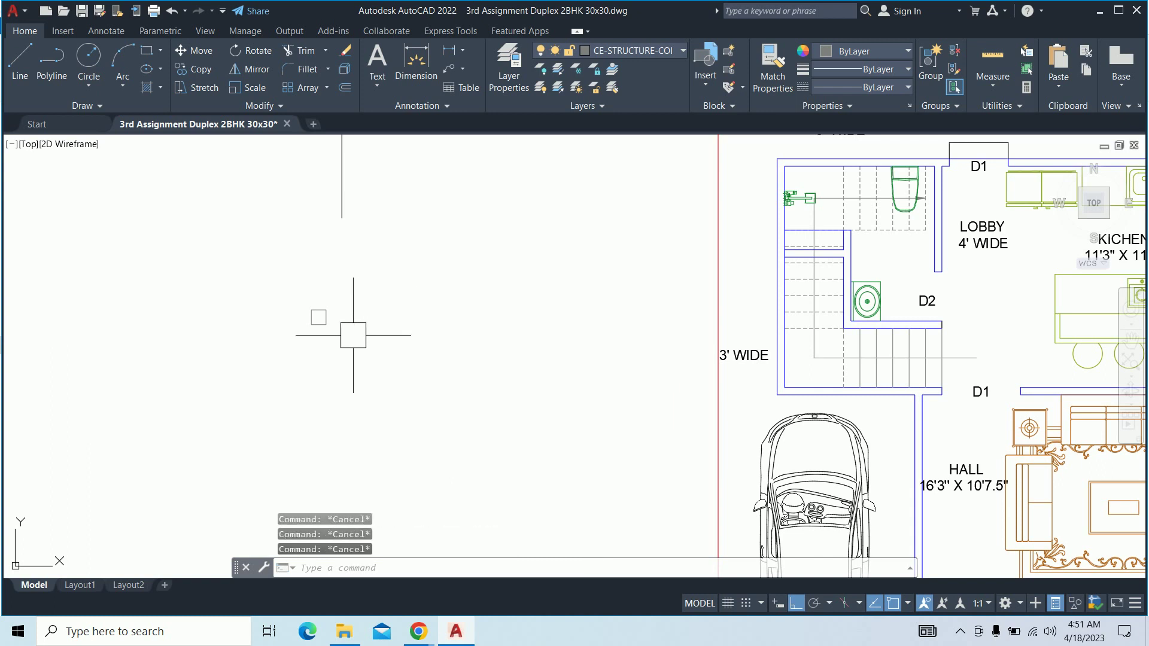
scroll(332, 335, up, 2)
scroll(318, 335, up, 2)
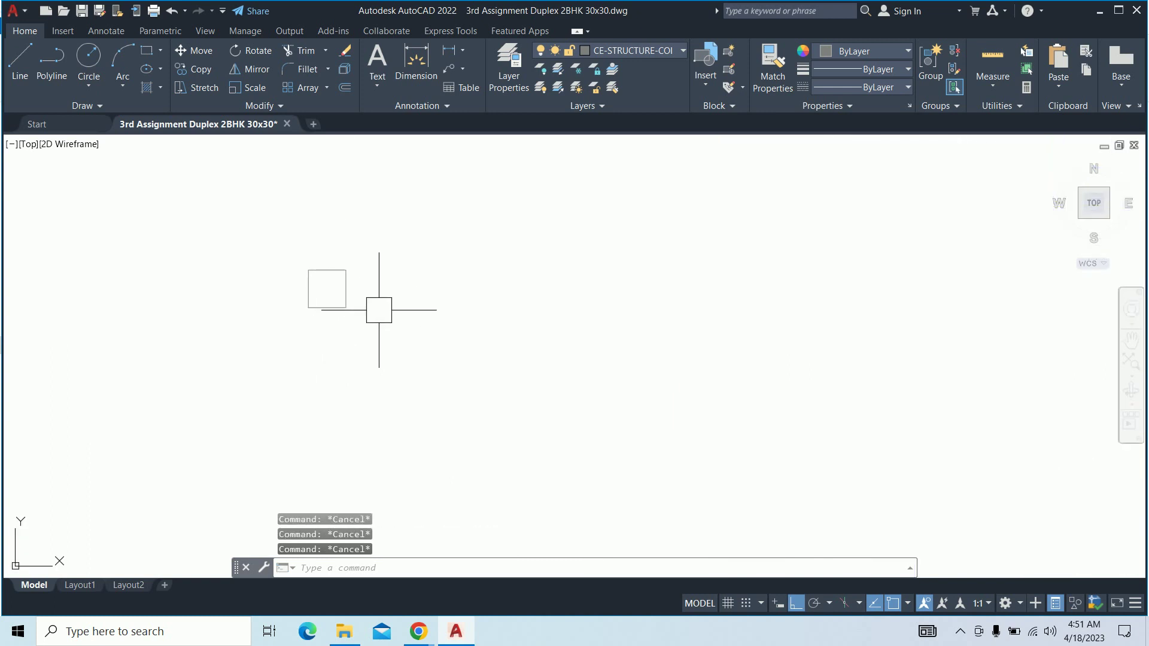
Draw an 18 by 9 rectangle in empty space beside the square
key(space)
click(418, 299)
text(d)
key(Return)
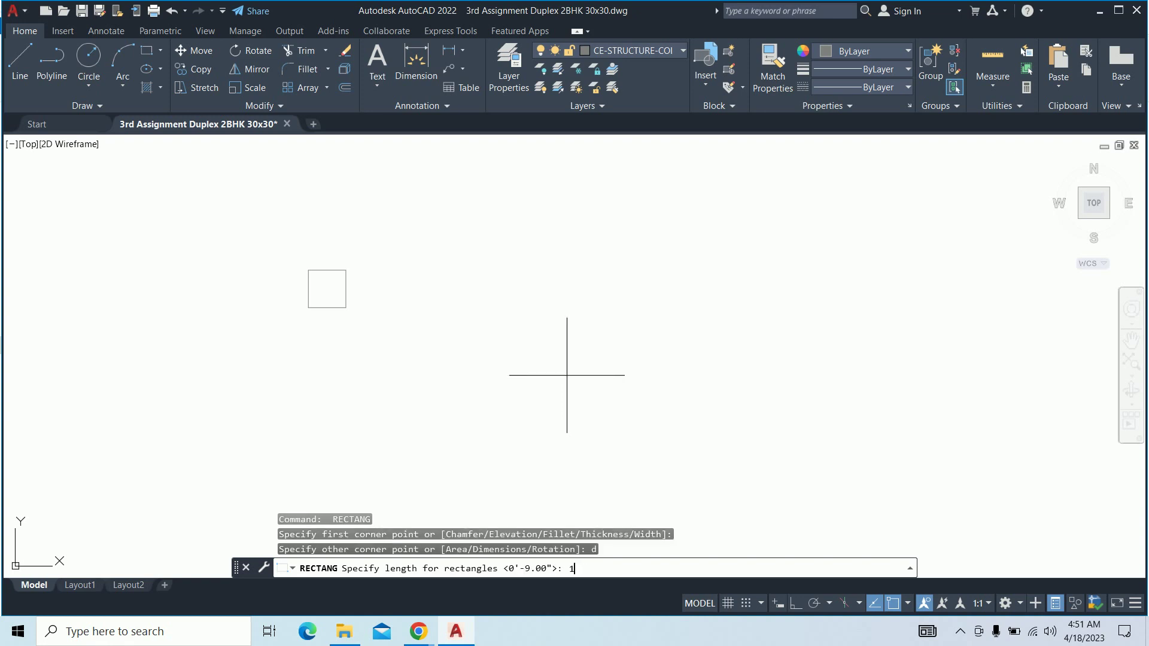
text(8)
key(Return)
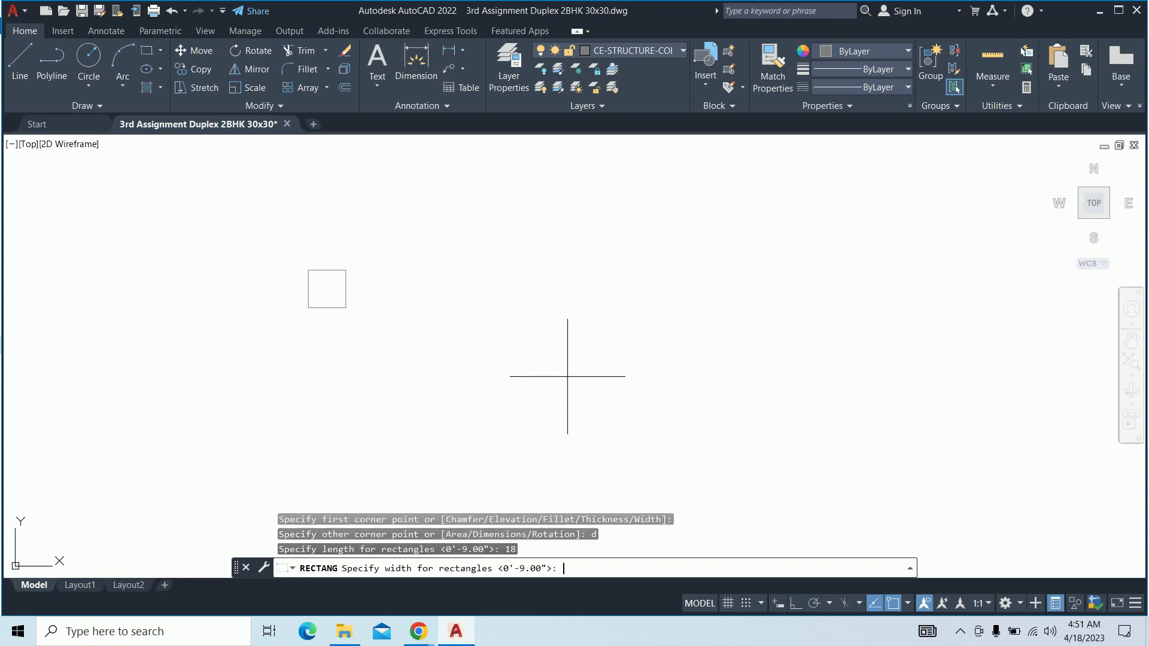
key(Return)
click(556, 317)
key(Escape)
key(Escape)
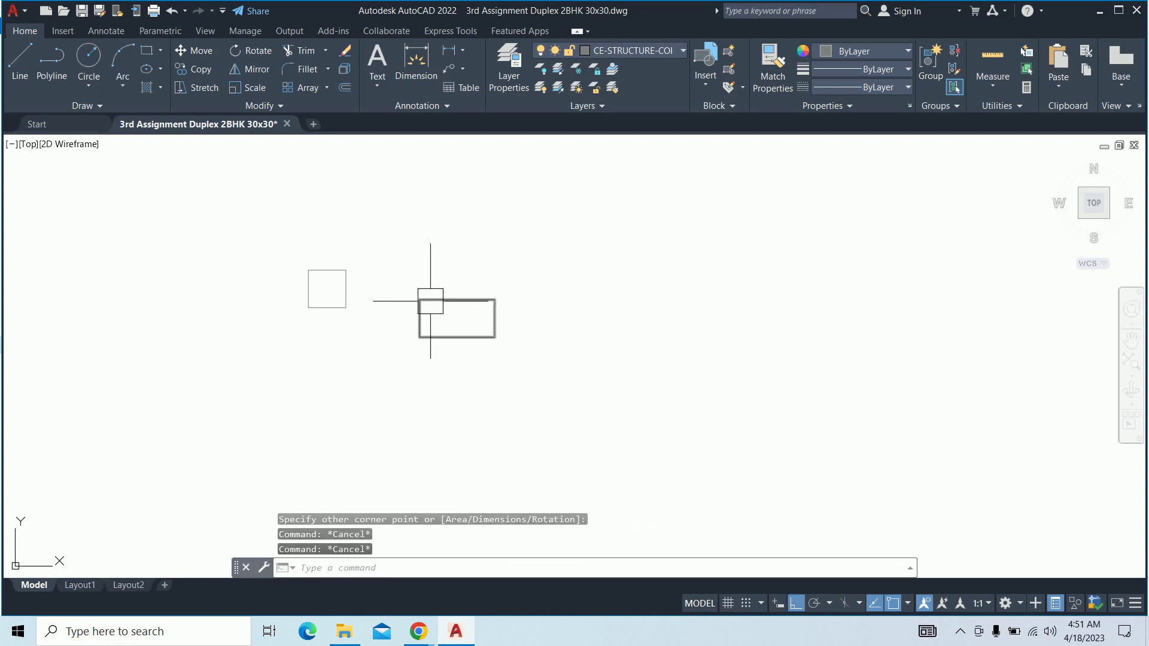
key(Escape)
scroll(391, 277, up, 2)
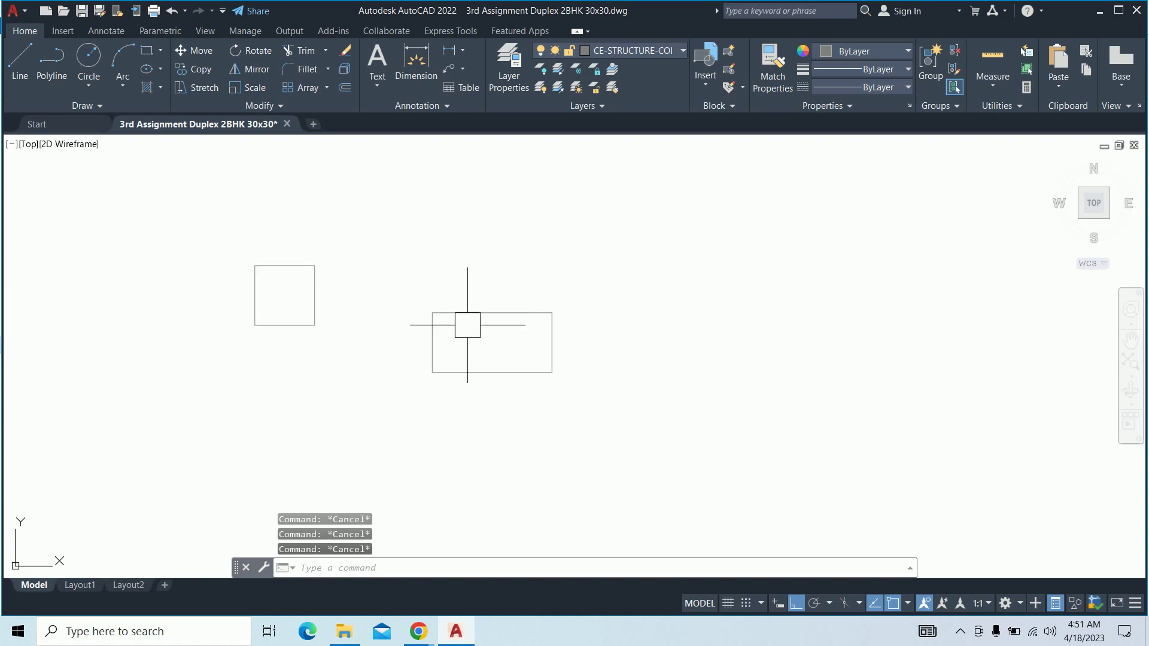
scroll(419, 323, up, 2)
text(h)
key(Return)
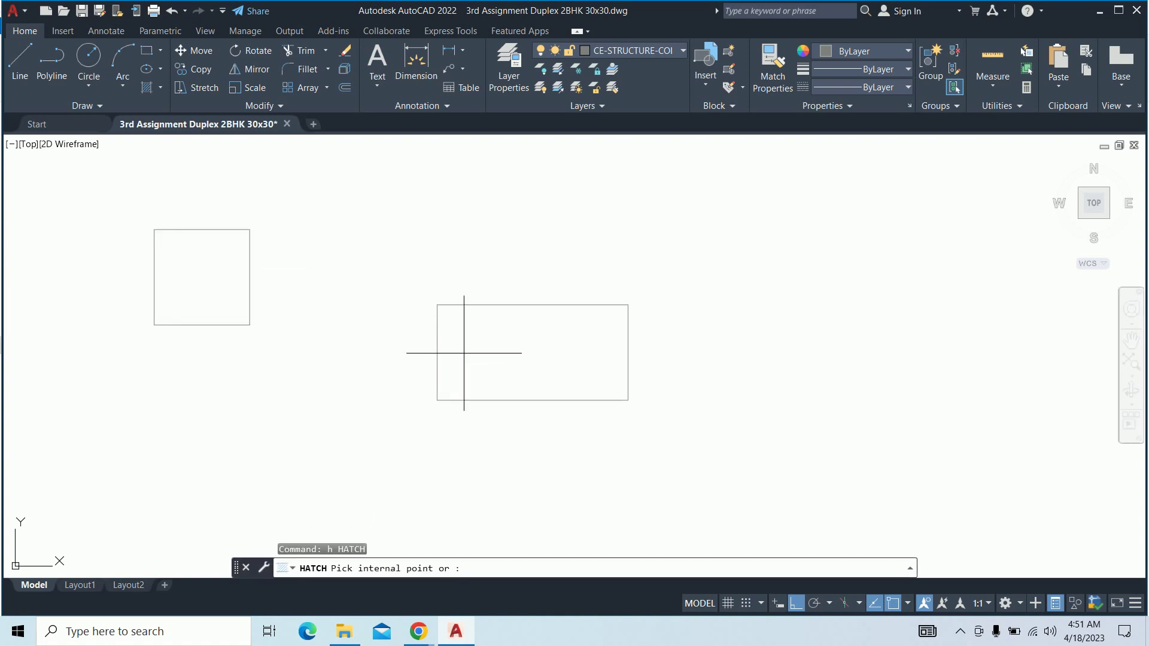
Choose the AR-CONC concrete hatch pattern and pick inside the 18 by 9 rectangle
click(464, 353)
text(t)
key(Return)
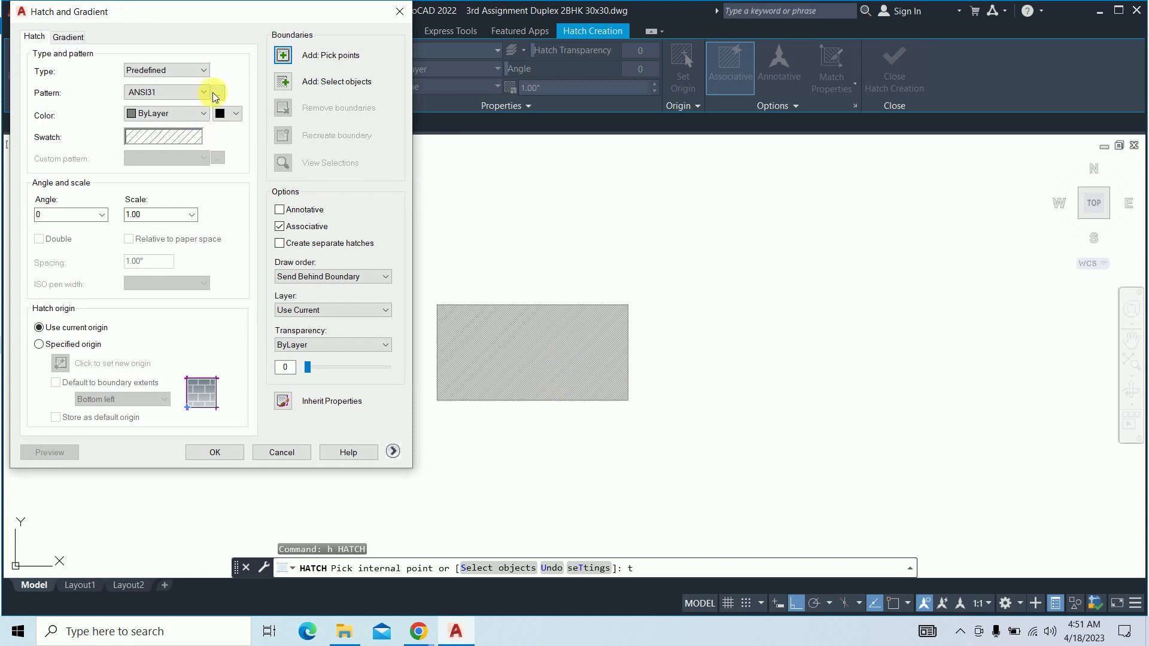
click(214, 96)
click(163, 109)
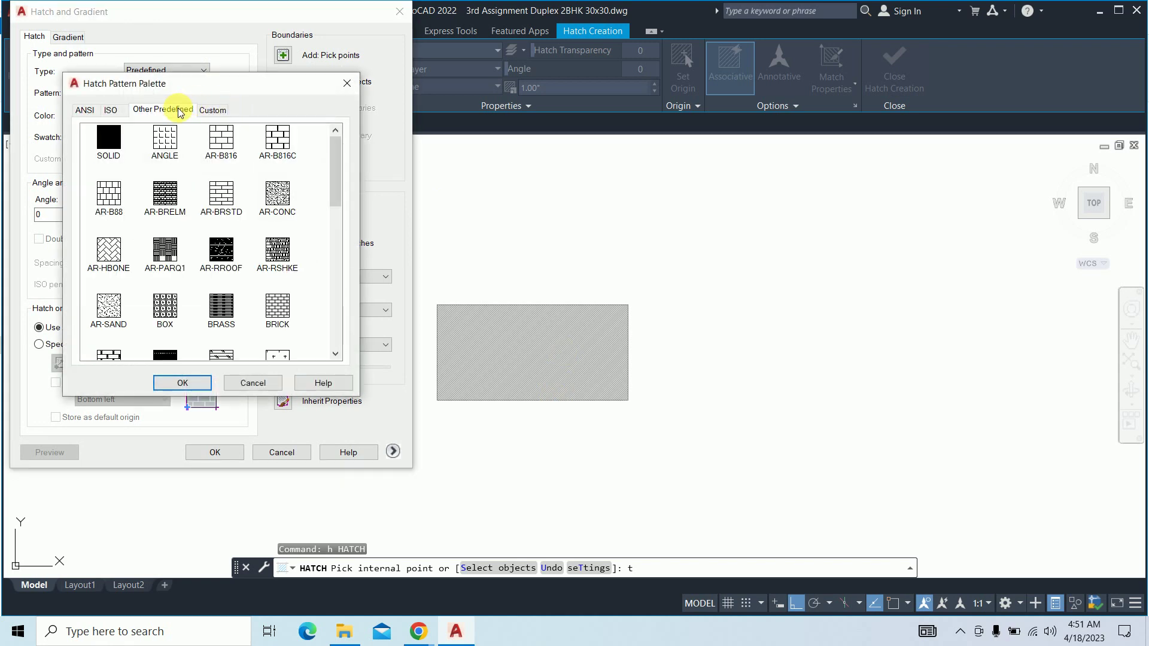
click(277, 198)
click(184, 383)
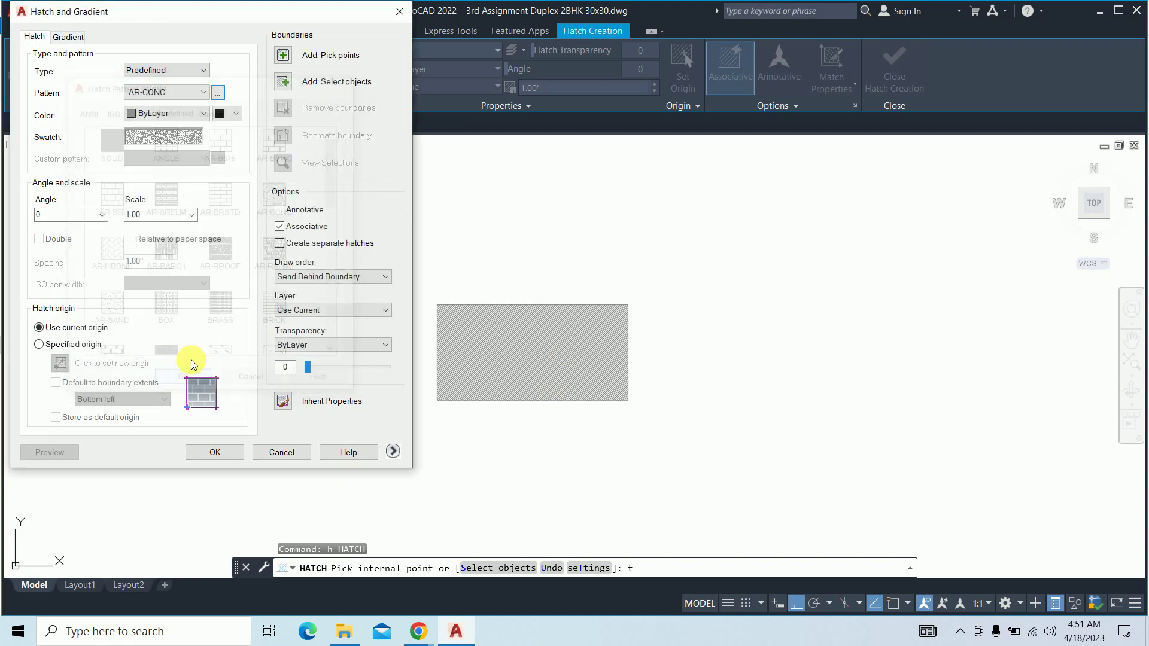
click(283, 55)
click(542, 347)
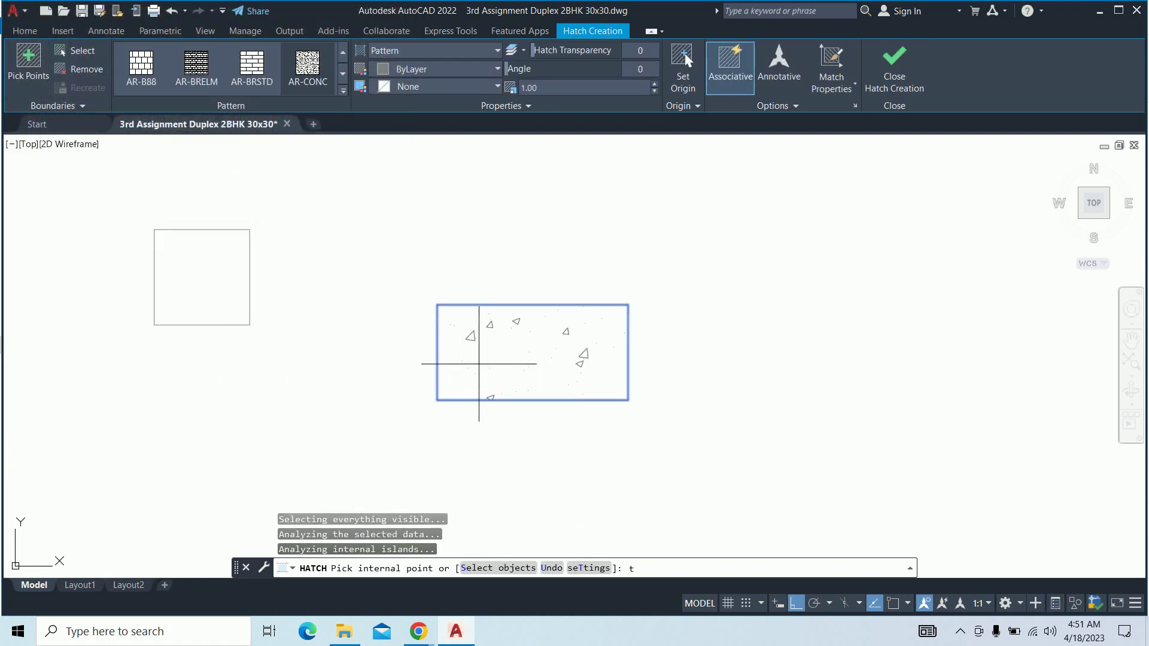
Set the hatch scale to 0.25, preview it, and apply it to the rectangle
key(Return)
click(168, 217)
text(25)
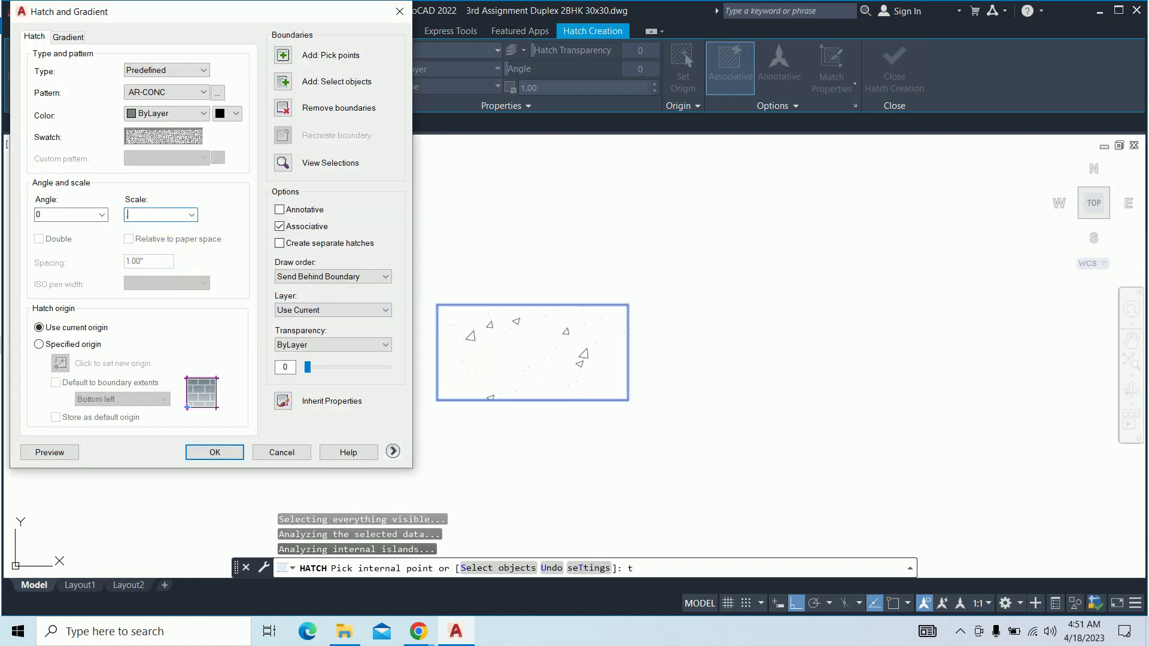
click(62, 452)
click(489, 416)
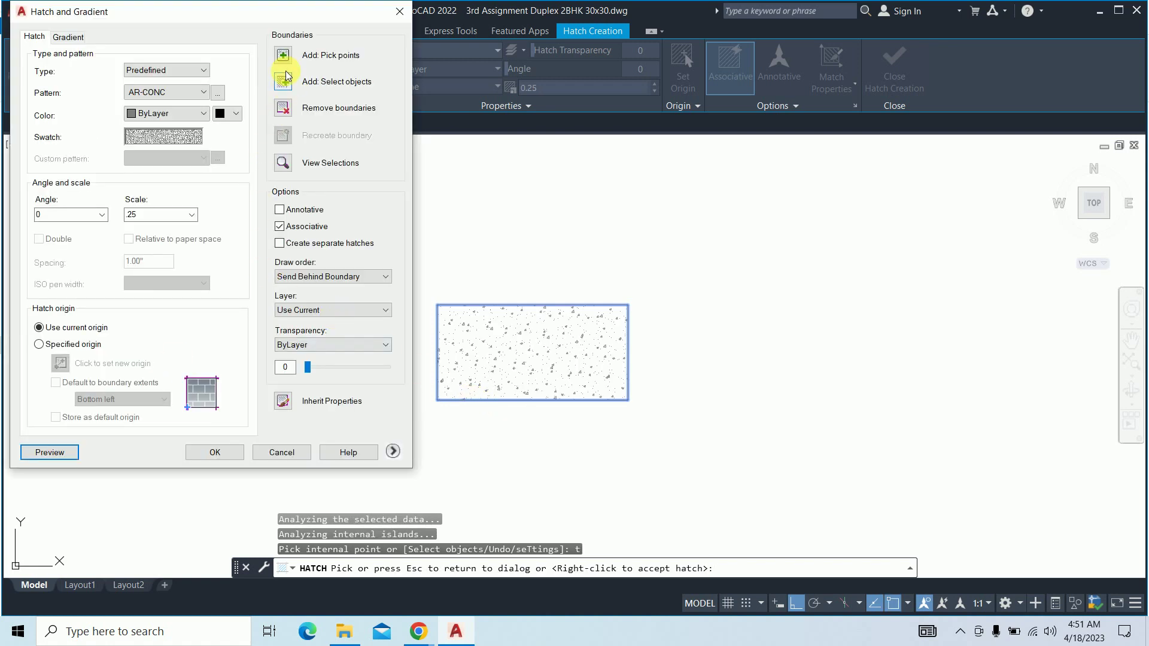
click(227, 446)
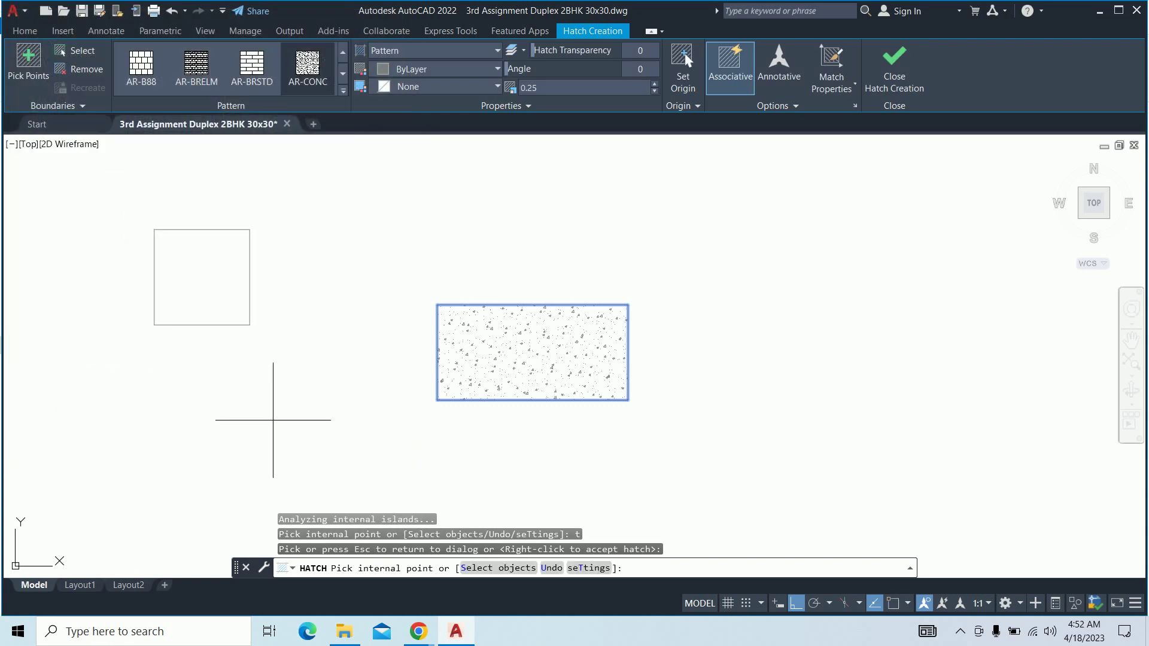
key(Escape)
key(Escape)
Fill the square with the same AR-CONC concrete hatch
mouse_move(418, 359)
middle_down()
mouse_move(715, 385)
mouse_move(480, 381)
middle_up()
scroll(715, 385, down, 2)
key(Return)
click(594, 335)
key(Return)
Define the hatched square as block c1 with its base point at the square's centre
scroll(604, 397, up, 2)
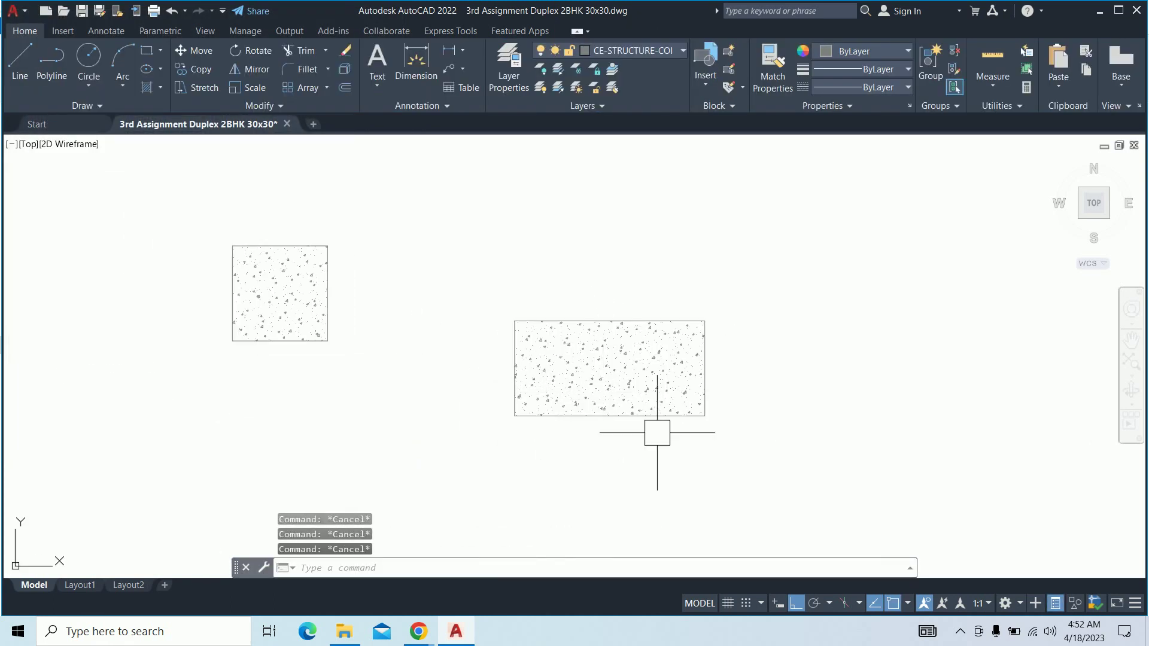
text(b)
key(Return)
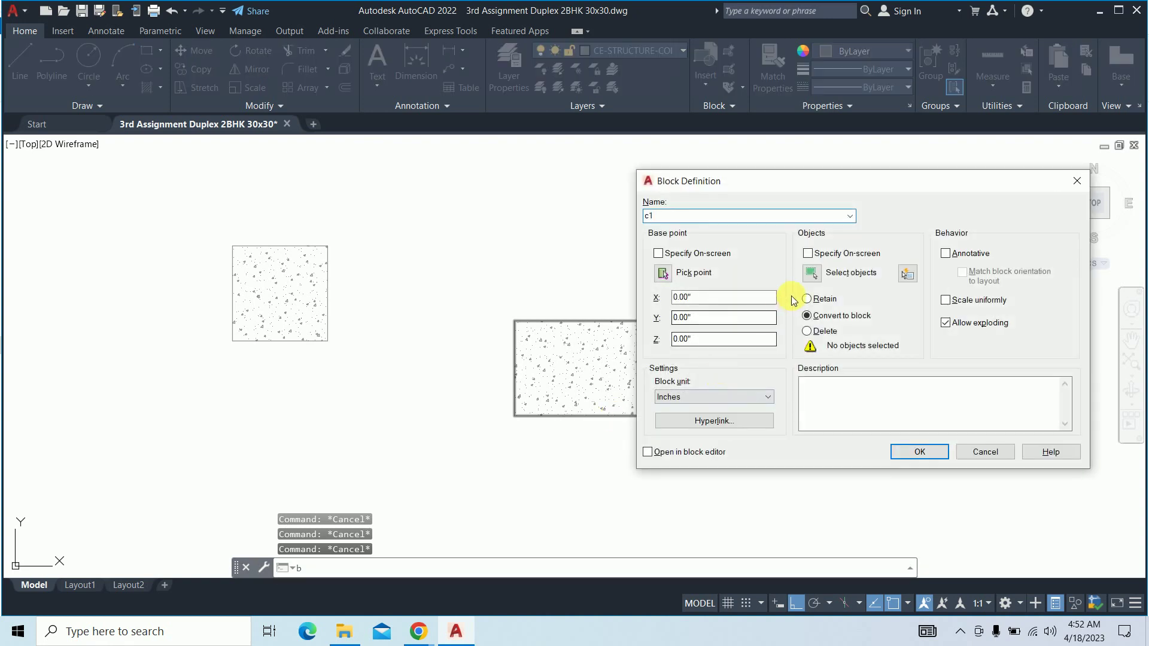
click(811, 273)
click(439, 216)
click(211, 369)
key(Return)
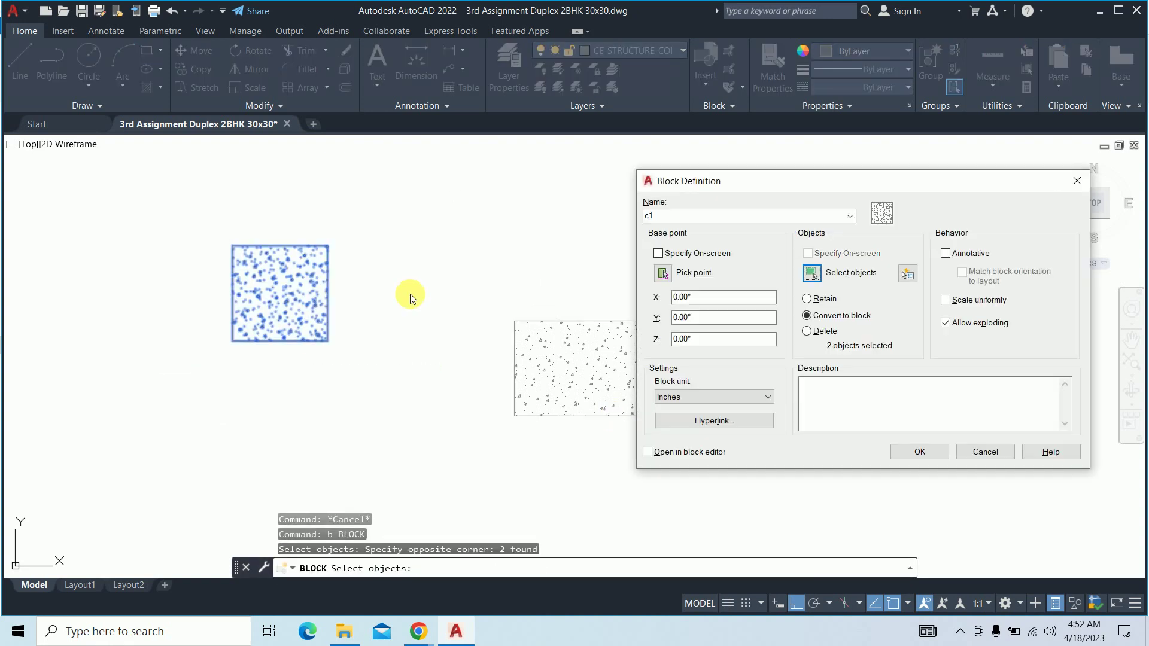
click(662, 273)
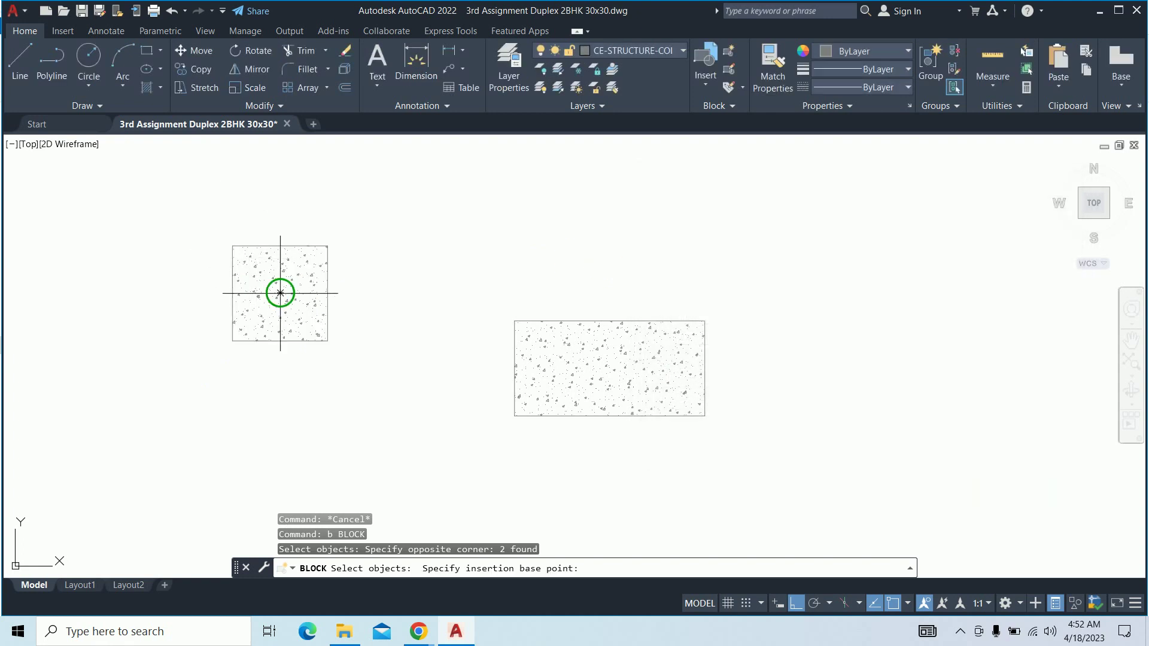
click(280, 293)
click(908, 458)
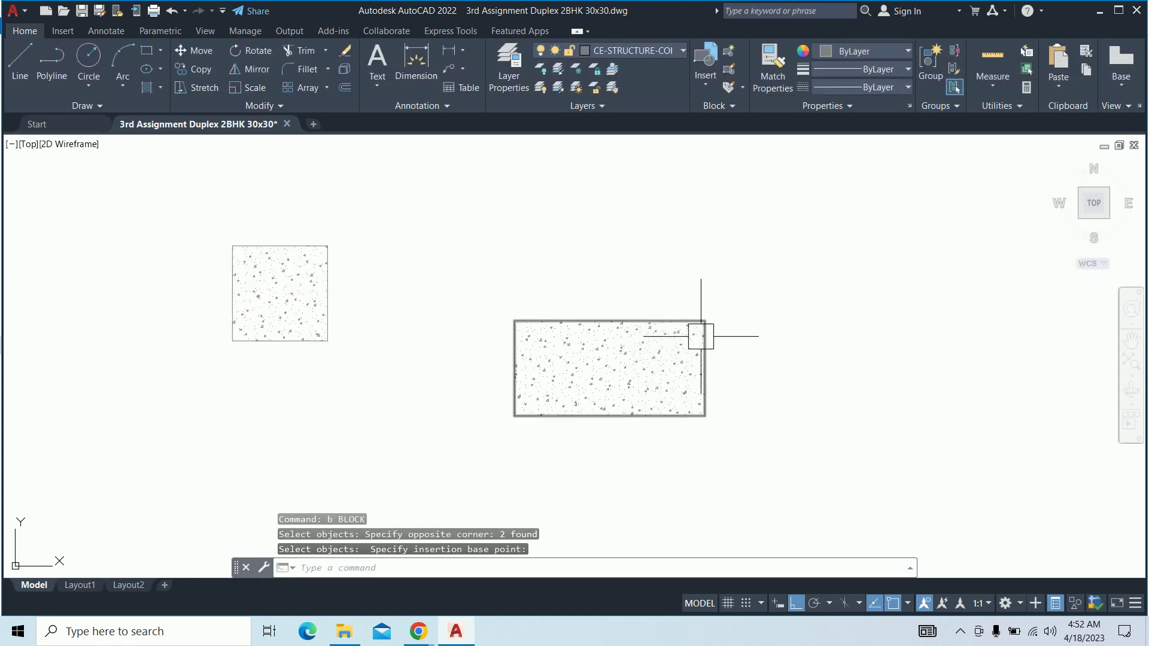
Select the hatched rectangle for block c2 and set its base point at the centre
key(Return)
text(c2)
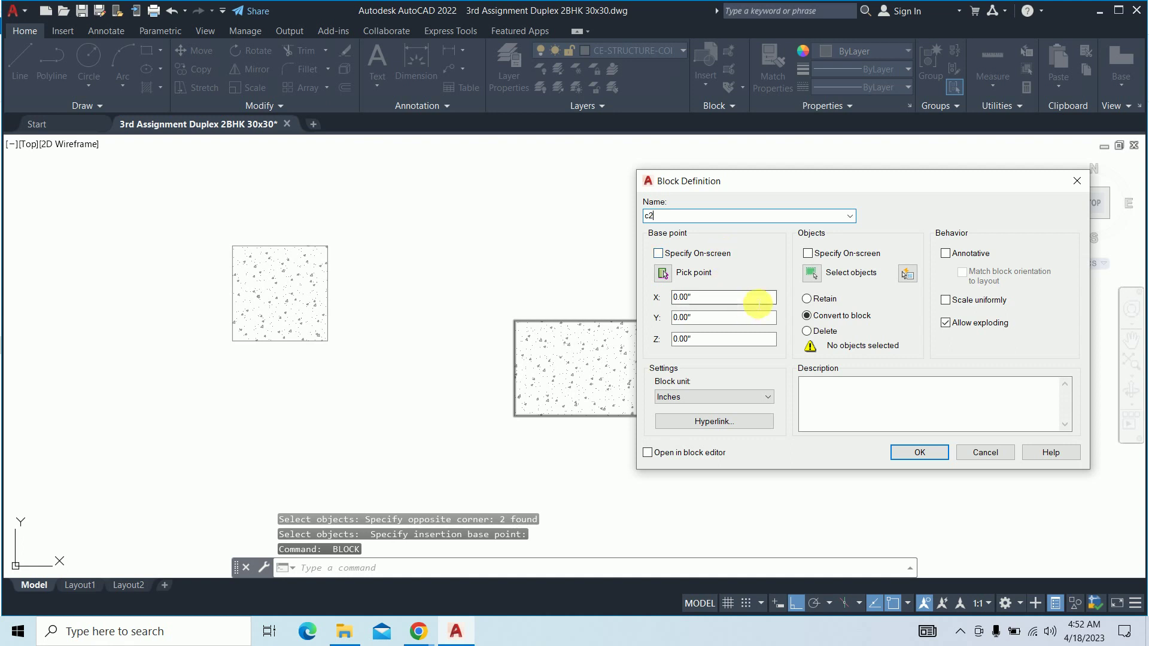
click(811, 274)
click(798, 233)
click(508, 425)
key(Return)
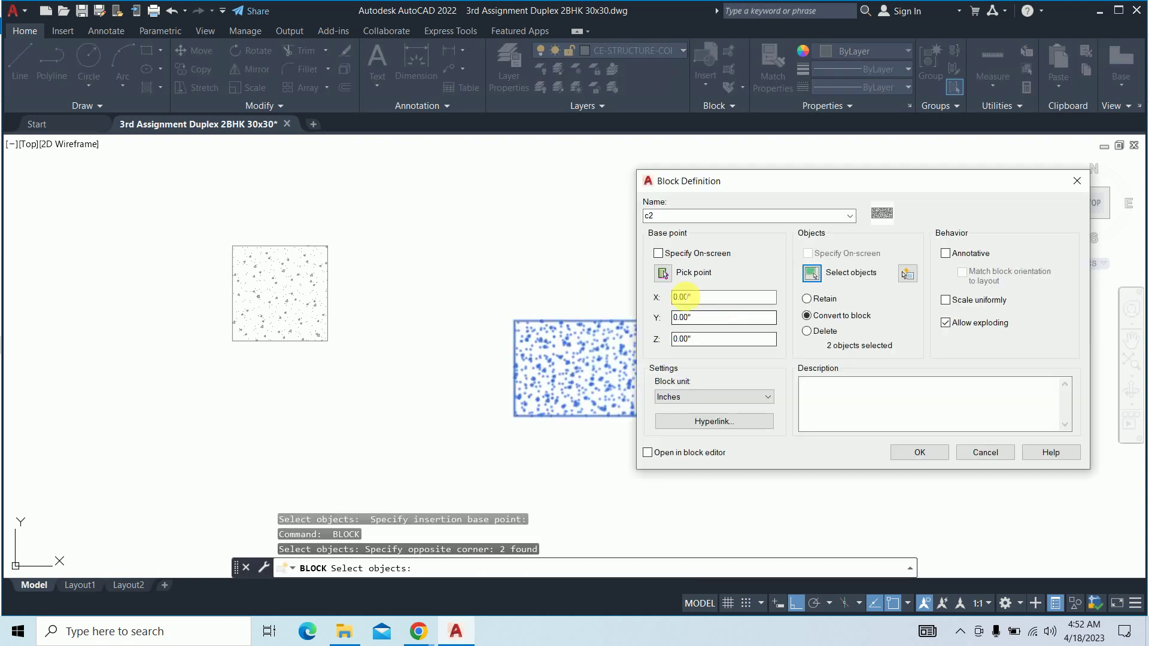
click(663, 274)
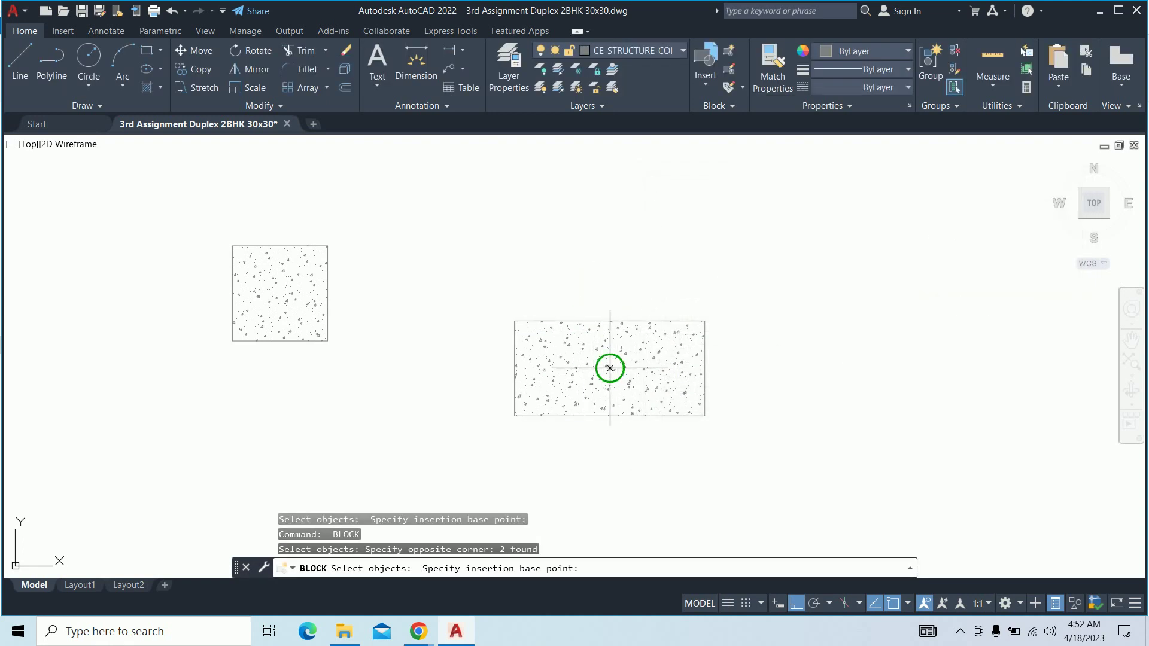
click(609, 368)
Finish creating block c2 and clear any leftover command
click(903, 455)
key(Escape)
key(Escape)
key(Escape)
scroll(687, 397, down, 5)
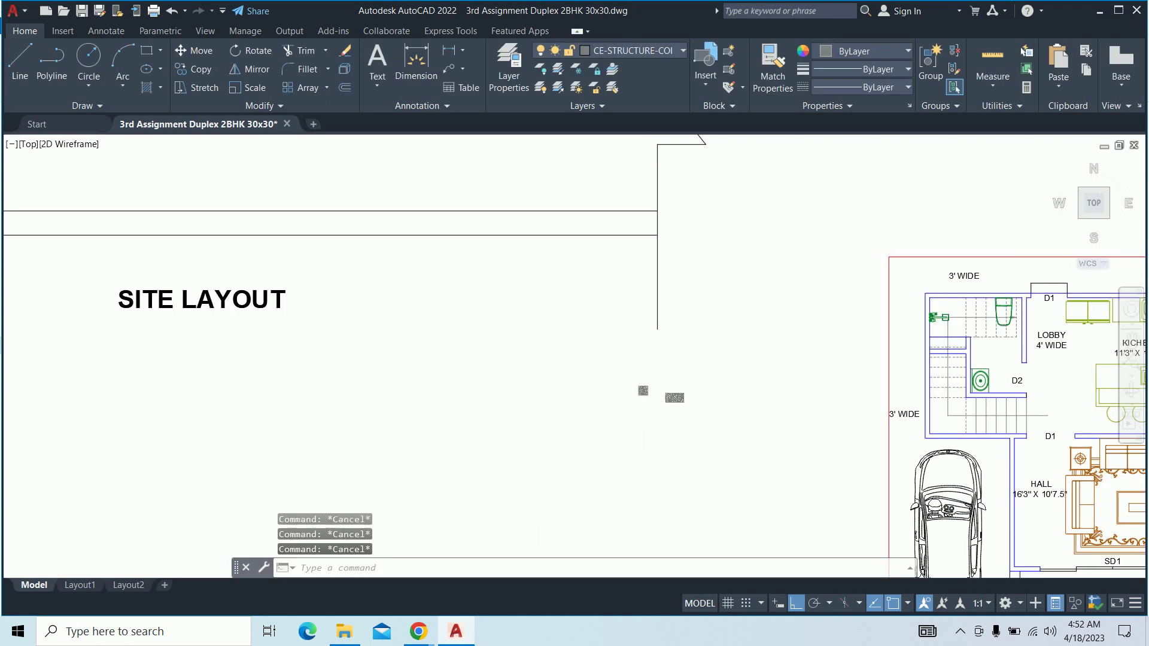
scroll(623, 402, down, 2)
scroll(641, 410, up, 3)
Copy the hatched column block to the top-left wall corner of the ground floor plan
text(co)
key(Return)
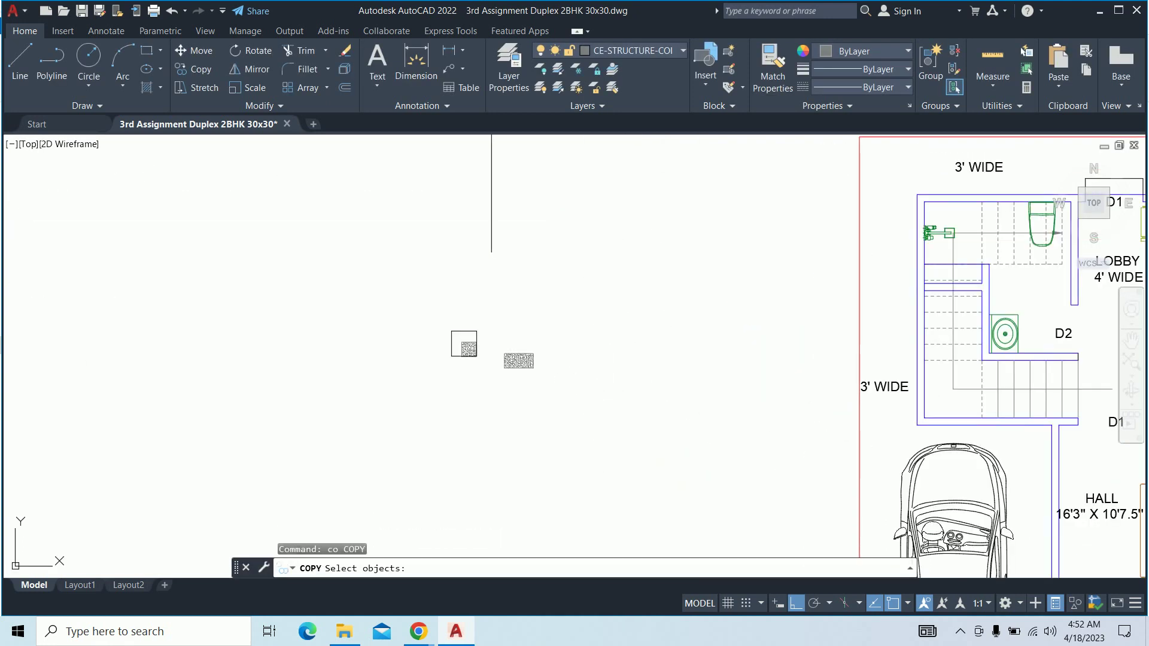
click(466, 344)
key(Return)
scroll(443, 333, up, 2)
click(472, 326)
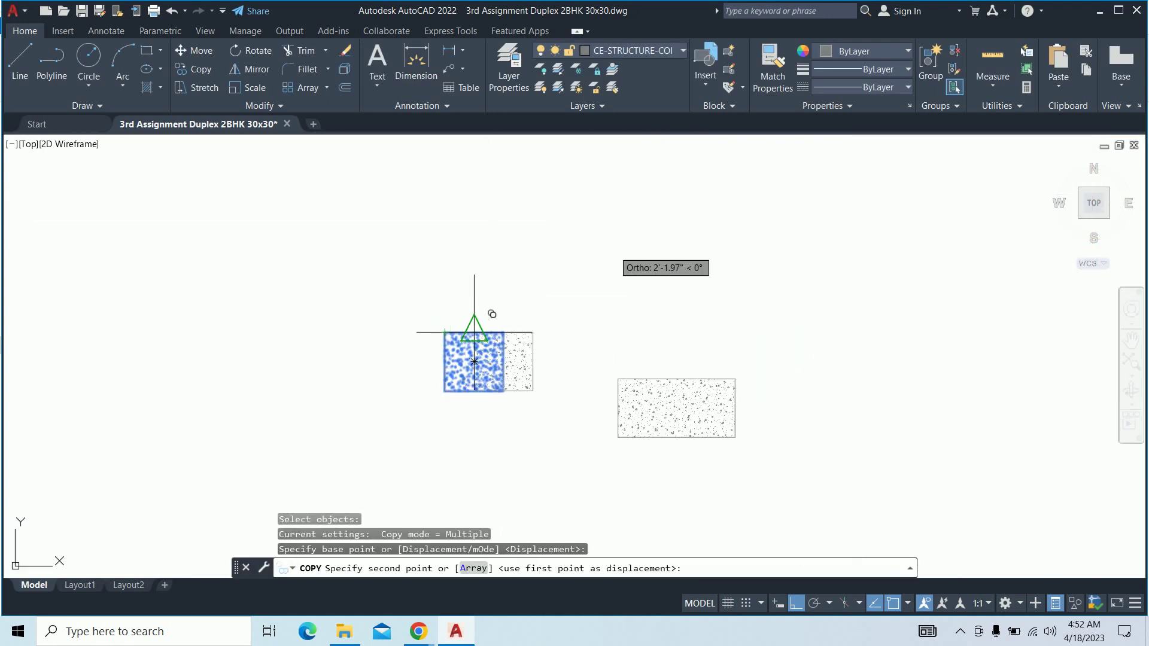
middle_drag(485, 317, 264, 437)
click(857, 235)
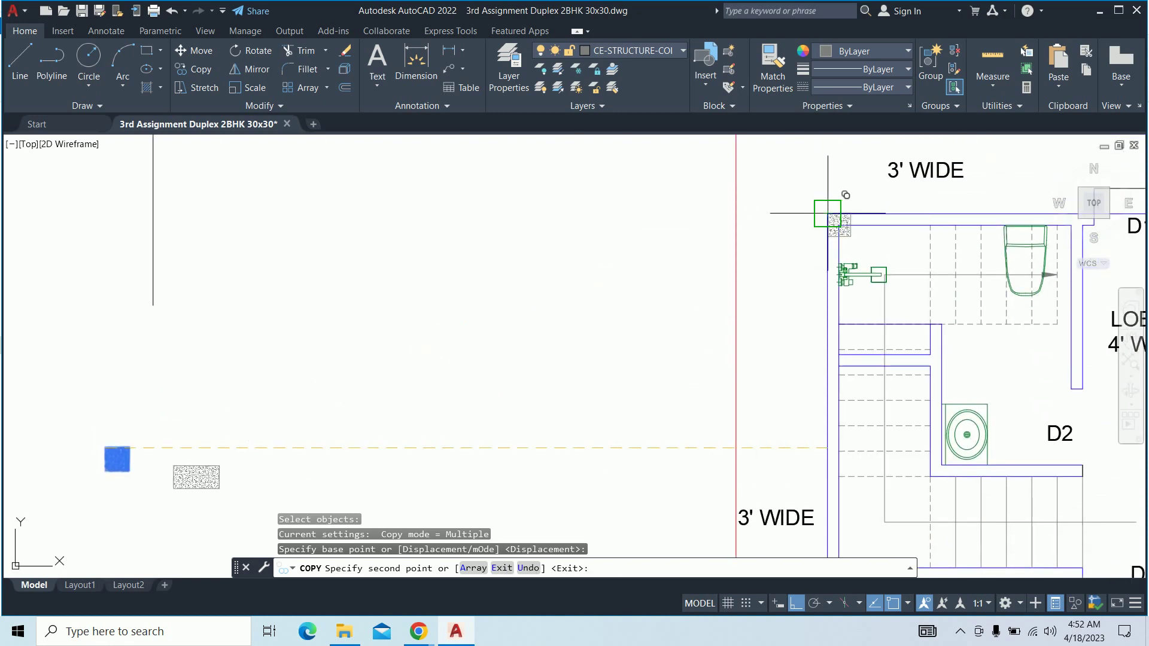
key(Escape)
Copy the top-left column block to the lower stair wall corner
scroll(857, 235, up, 3)
scroll(710, 259, down, 2)
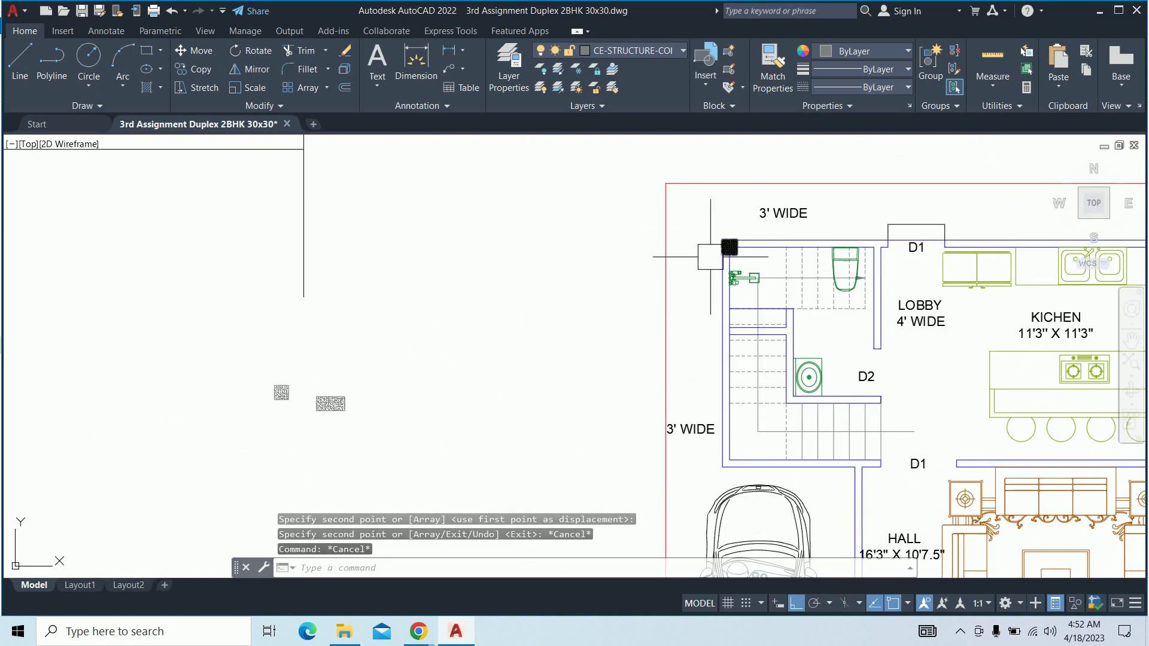
scroll(710, 259, down, 2)
text(co)
key(Return)
scroll(630, 238, up, 5)
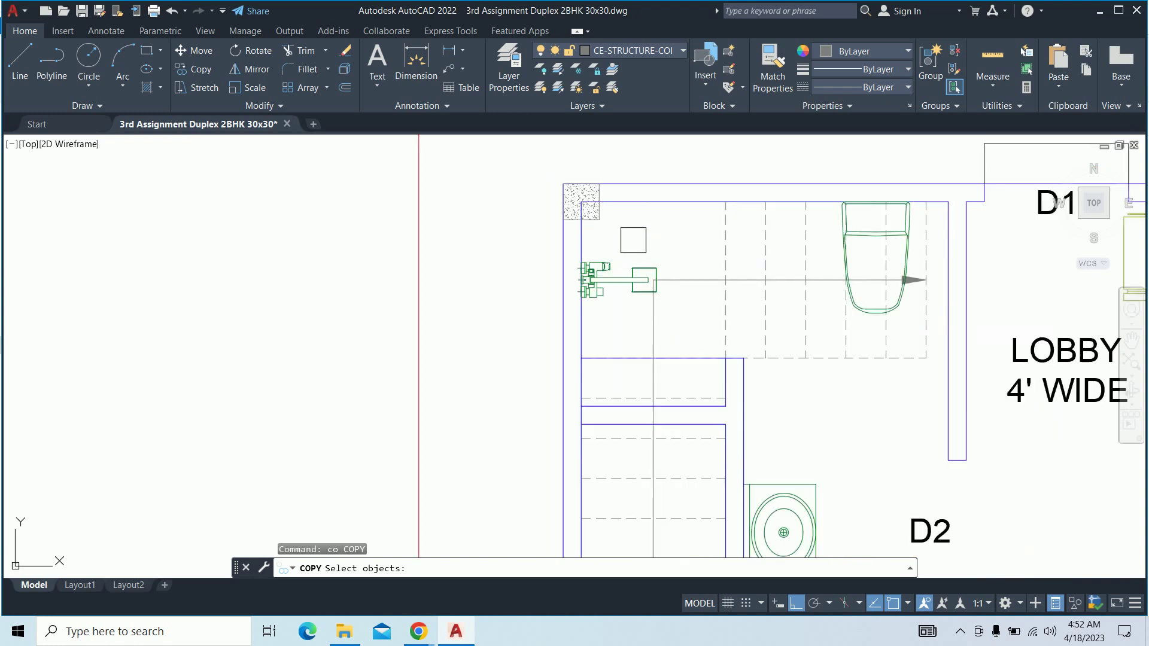
click(580, 203)
key(Return)
click(550, 224)
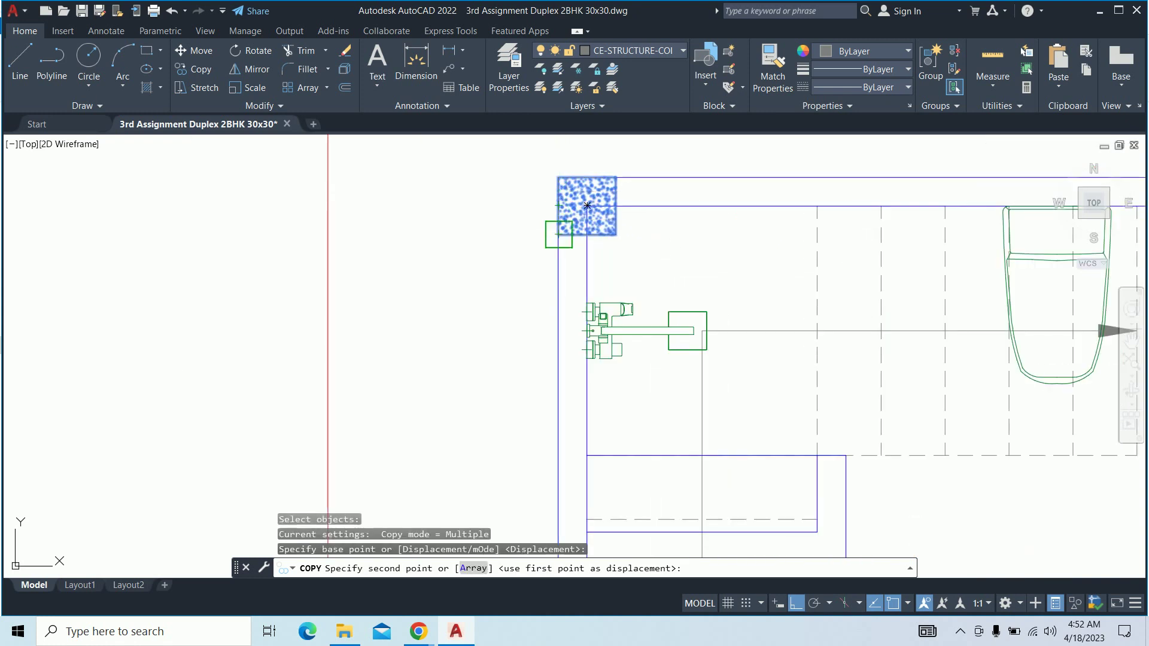
scroll(549, 223, down, 5)
middle_drag(527, 419, 527, 162)
scroll(509, 317, up, 3)
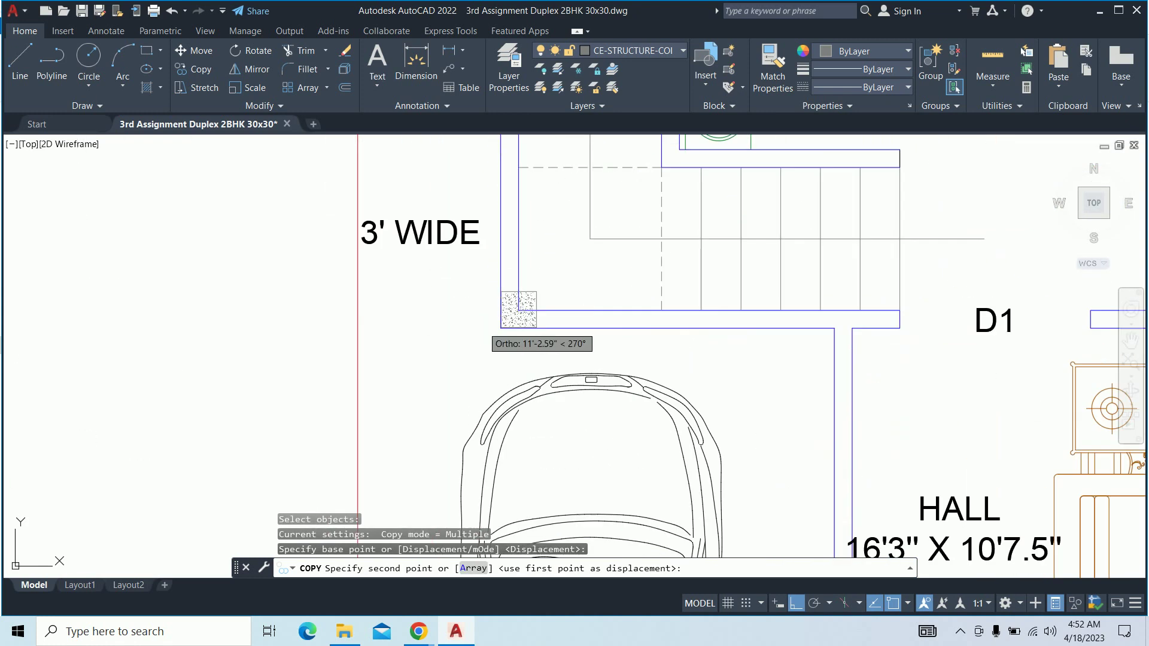
click(505, 320)
scroll(511, 322, down, 4)
Copy two hatched column squares to the right stair corner
key(Return)
key(Return)
click(515, 324)
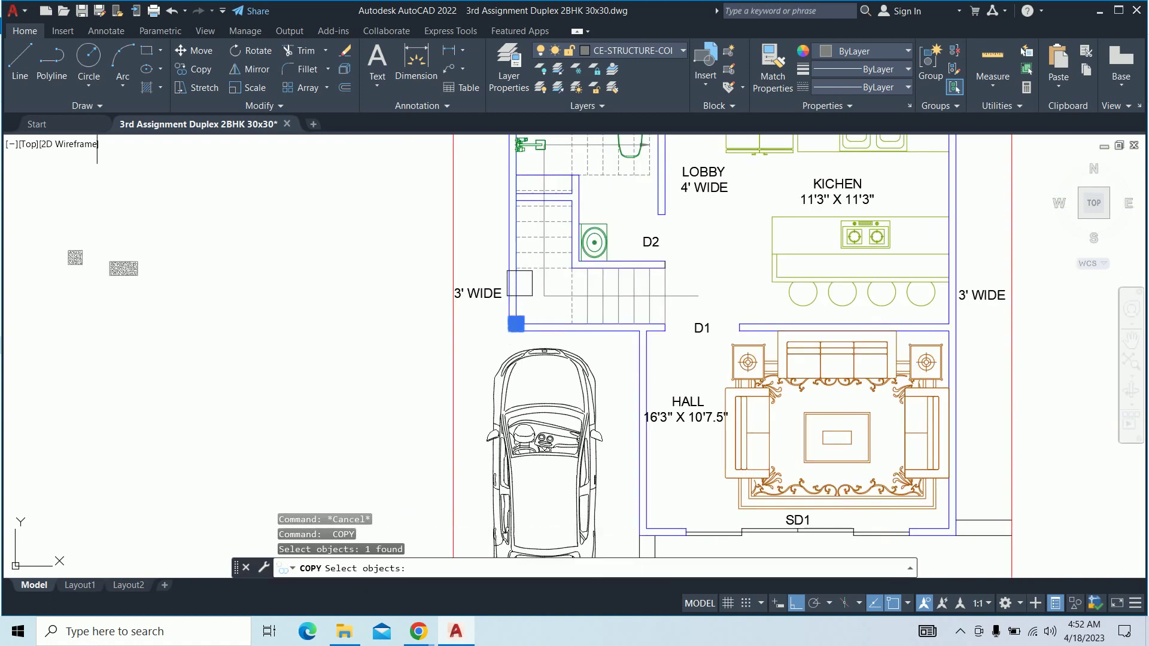
middle_drag(518, 186, 517, 275)
click(516, 207)
key(Return)
scroll(527, 415, up, 4)
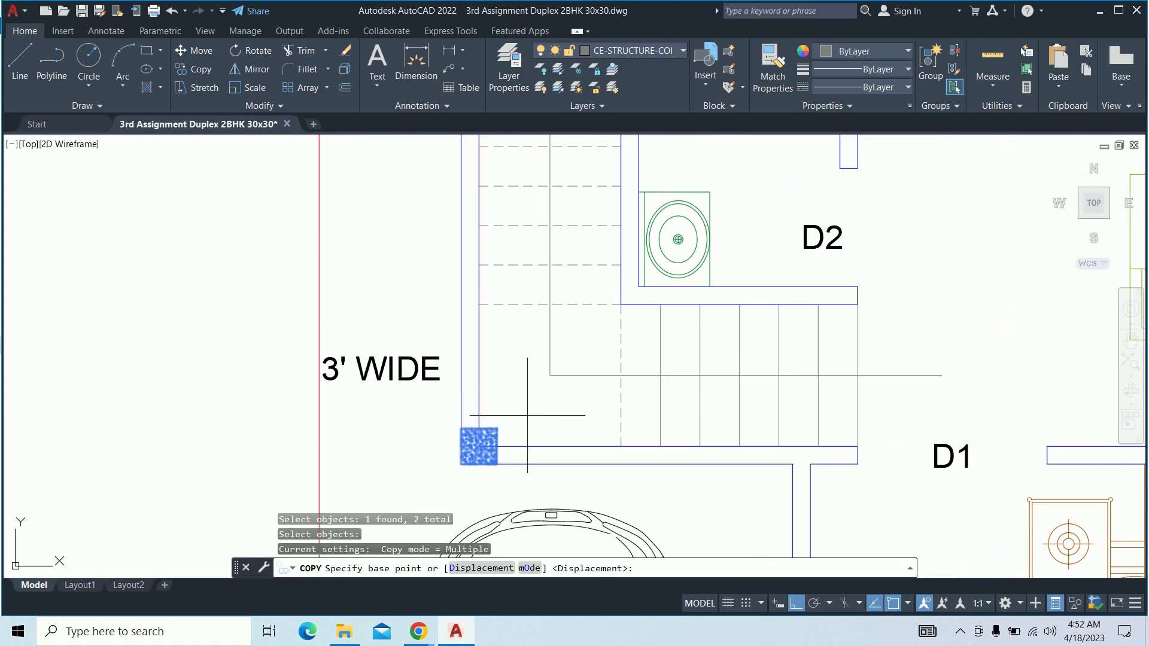
click(496, 464)
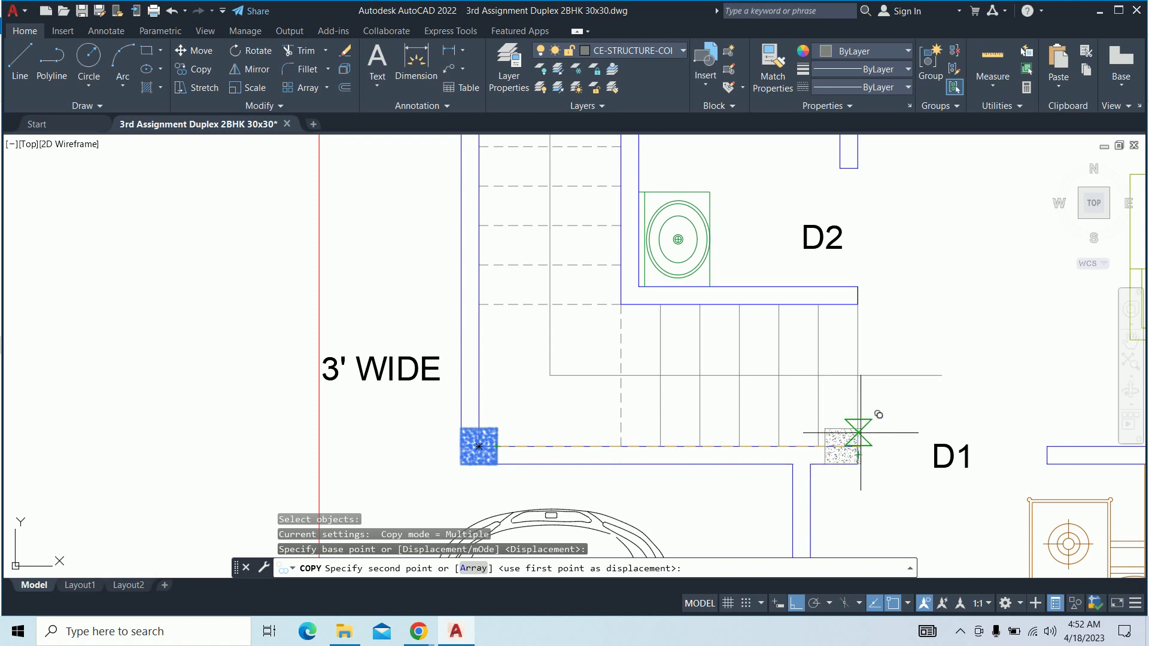
click(858, 446)
key(Escape)
key(Escape)
Pan to the hall and lower rooms, cancelling a started copy command
scroll(796, 353, down, 5)
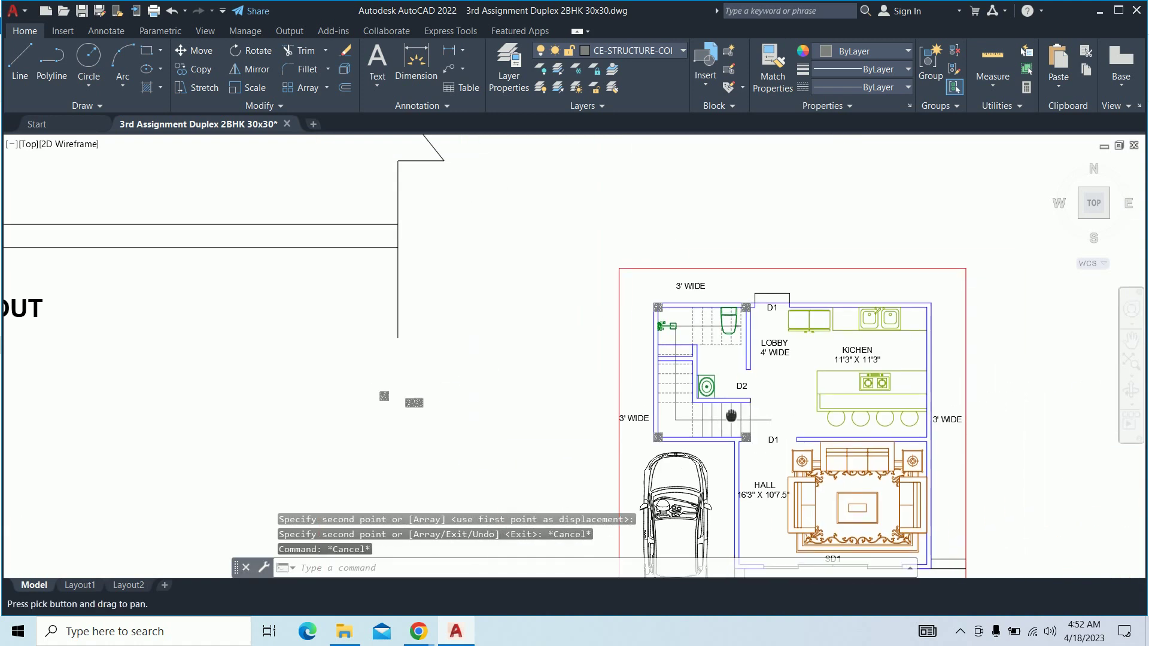
scroll(796, 353, up, 4)
scroll(800, 353, up, 3)
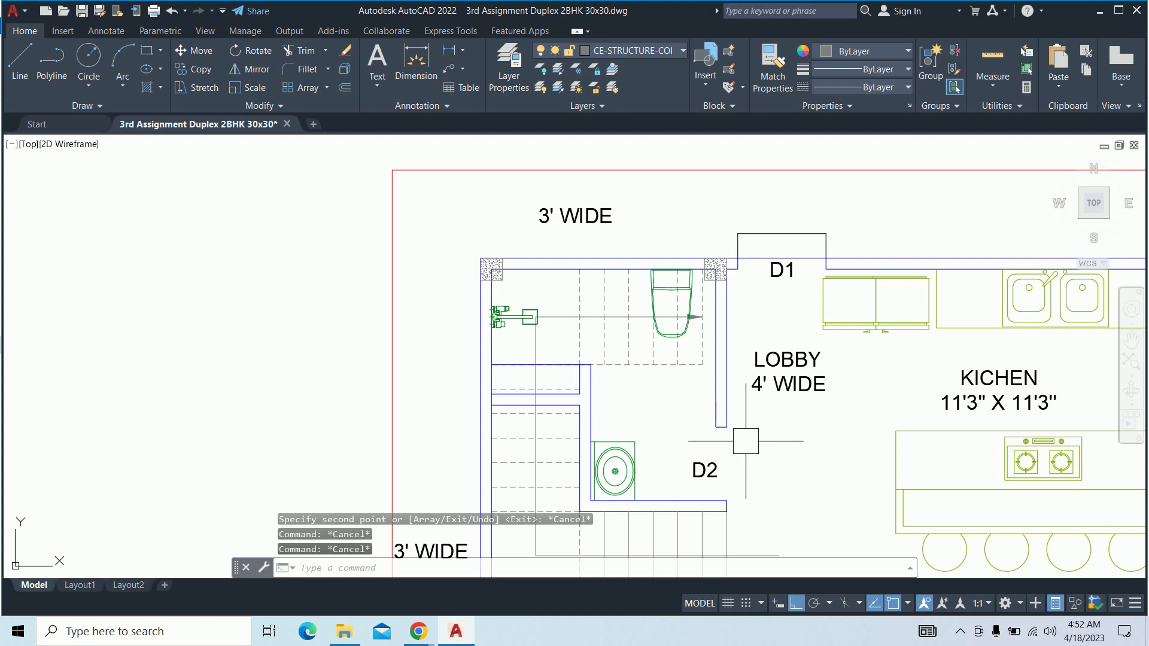
middle_drag(744, 442, 742, 377)
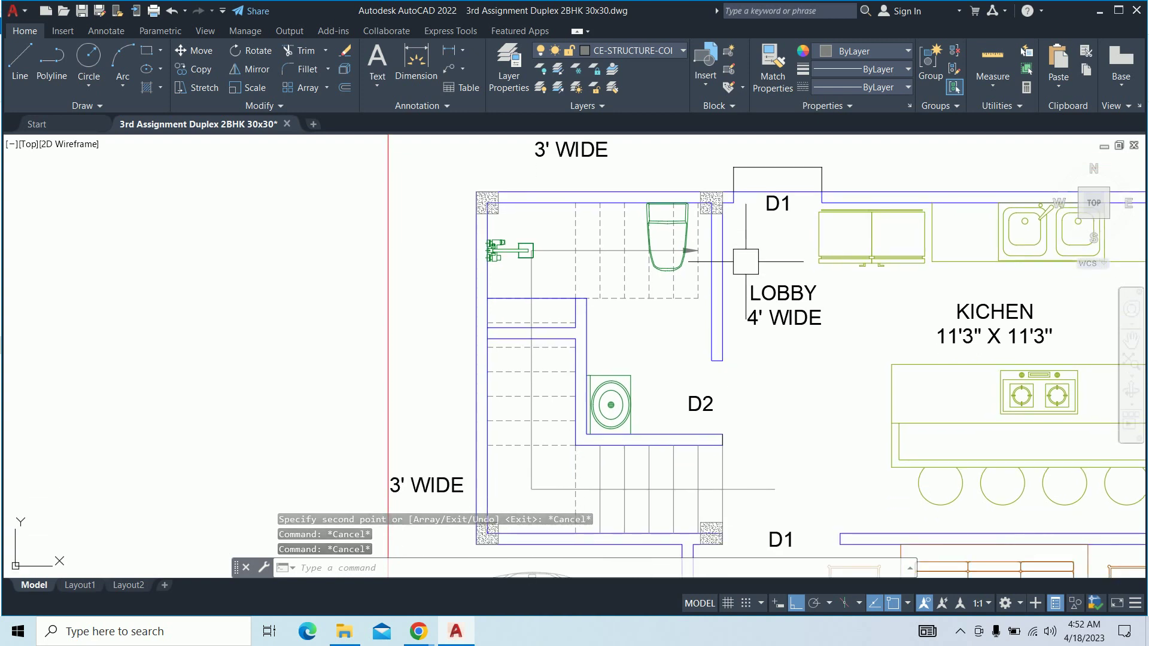
scroll(758, 428, down, 2)
mouse_move(755, 429)
middle_down()
mouse_move(749, 413)
mouse_move(548, 456)
middle_up()
key(Escape)
key(Escape)
key(Escape)
text(co)
key(Escape)
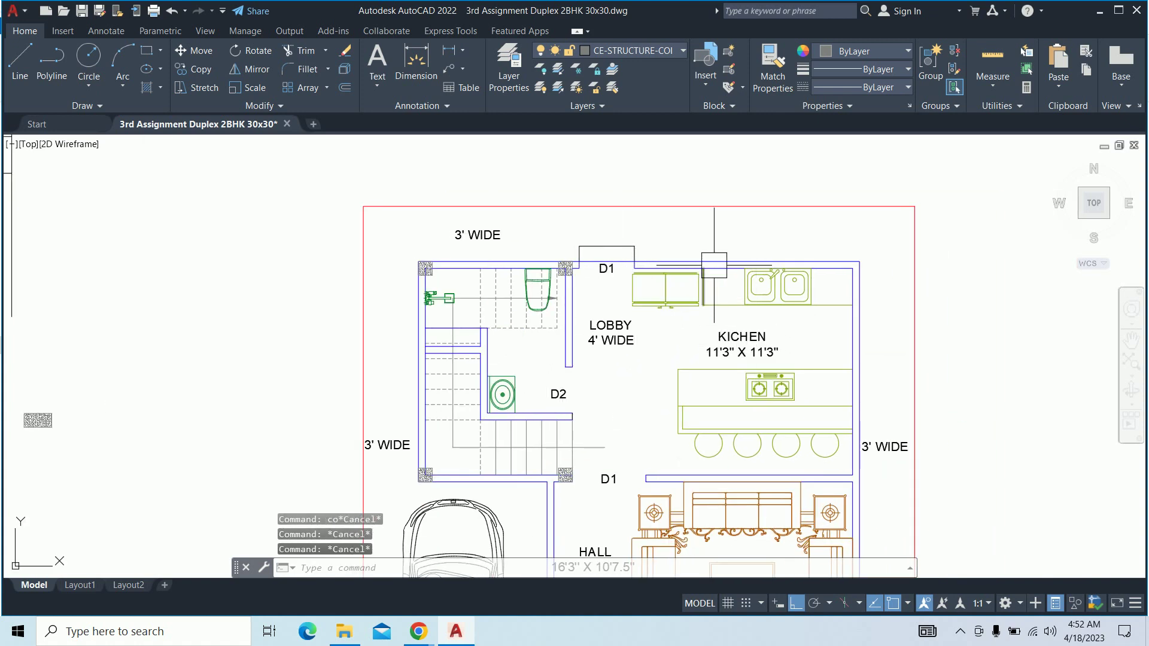
Pan across the ground and upper floor plans to the first-floor bedrooms, cancelling a mistyped command
scroll(756, 271, up, 4)
text(te)
key(Escape)
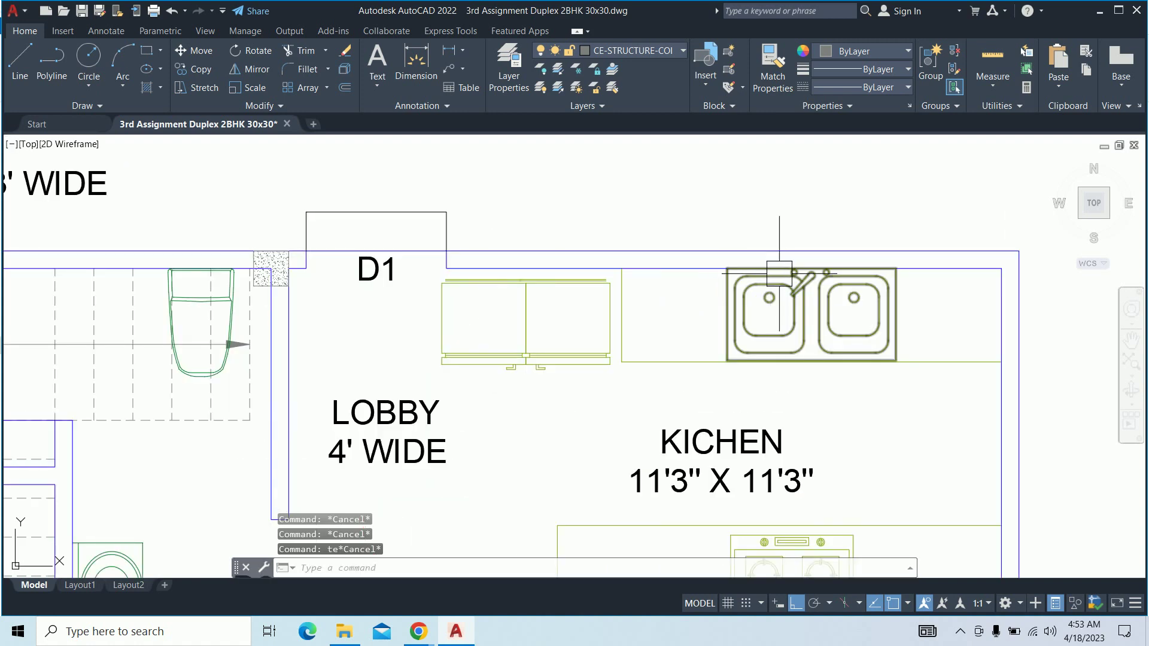
scroll(755, 288, down, 7)
middle_drag(709, 332, 593, 338)
scroll(622, 284, up, 4)
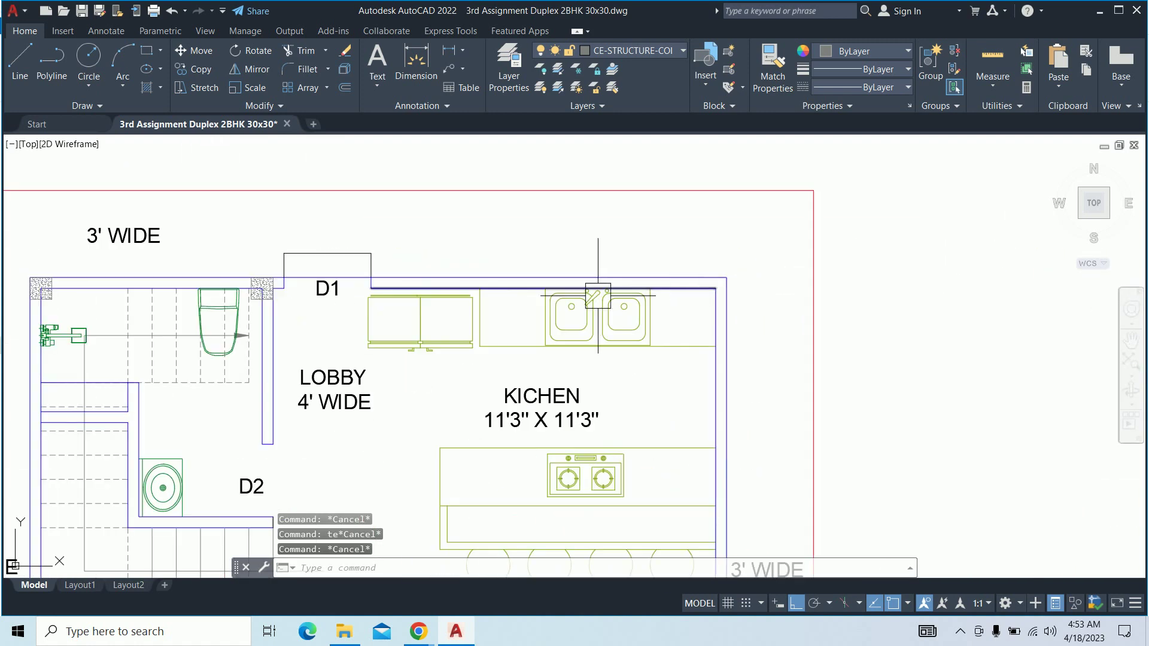
scroll(617, 297, down, 4)
middle_drag(618, 297, 606, 187)
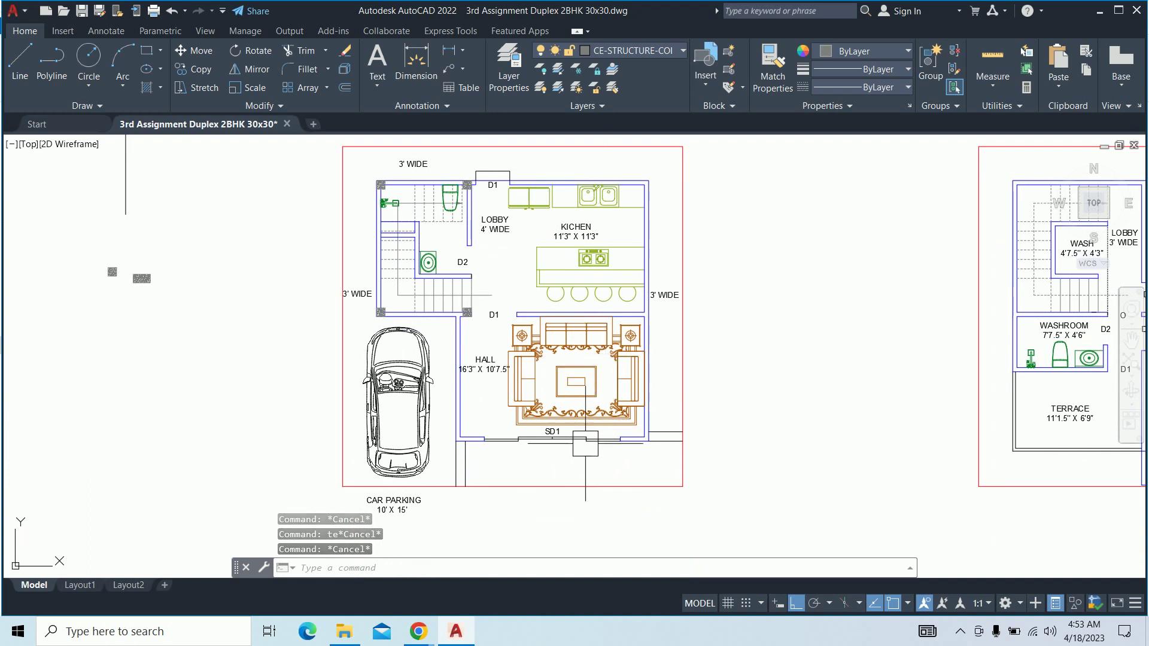
scroll(428, 261, up, 4)
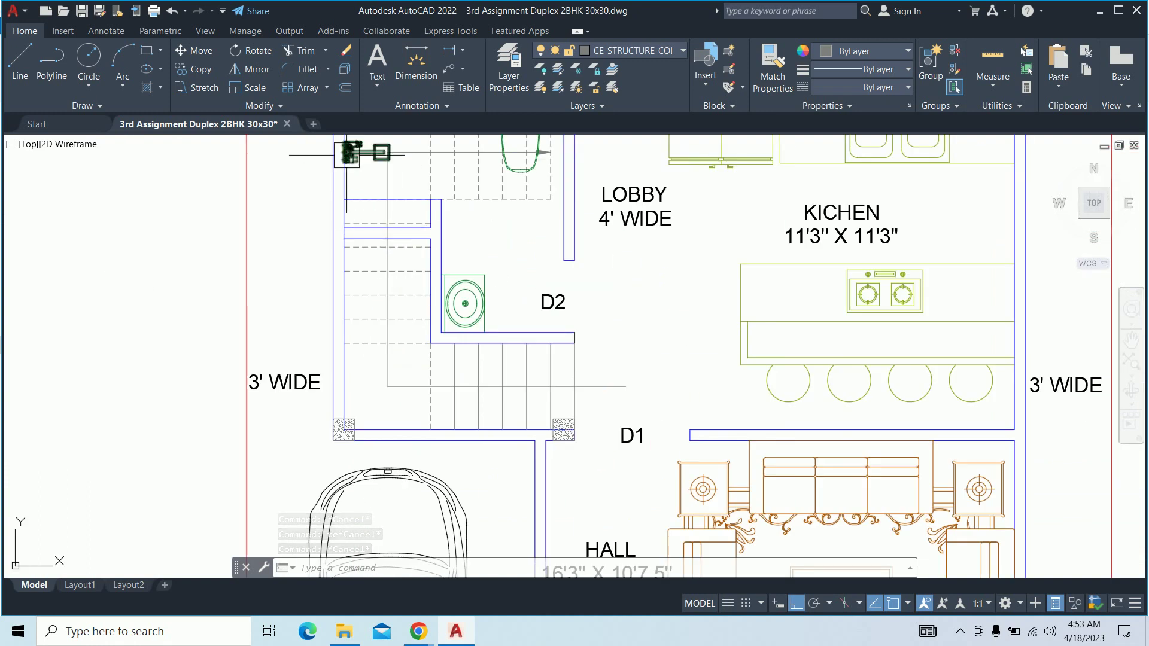
scroll(353, 251, down, 4)
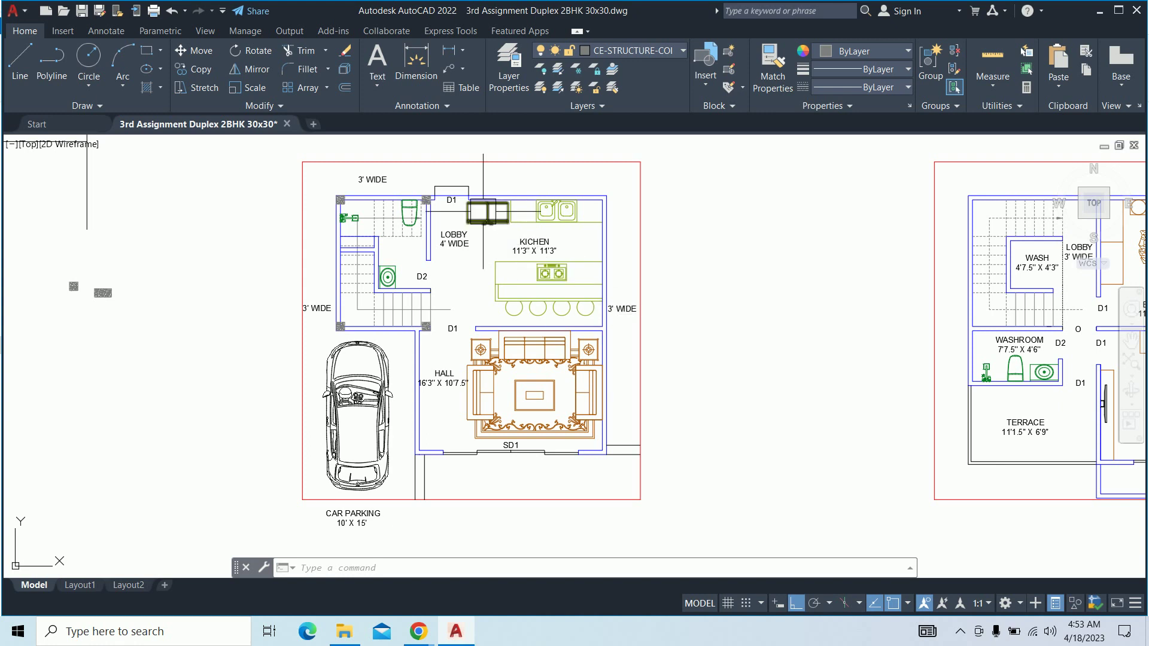
middle_drag(519, 283, 439, 262)
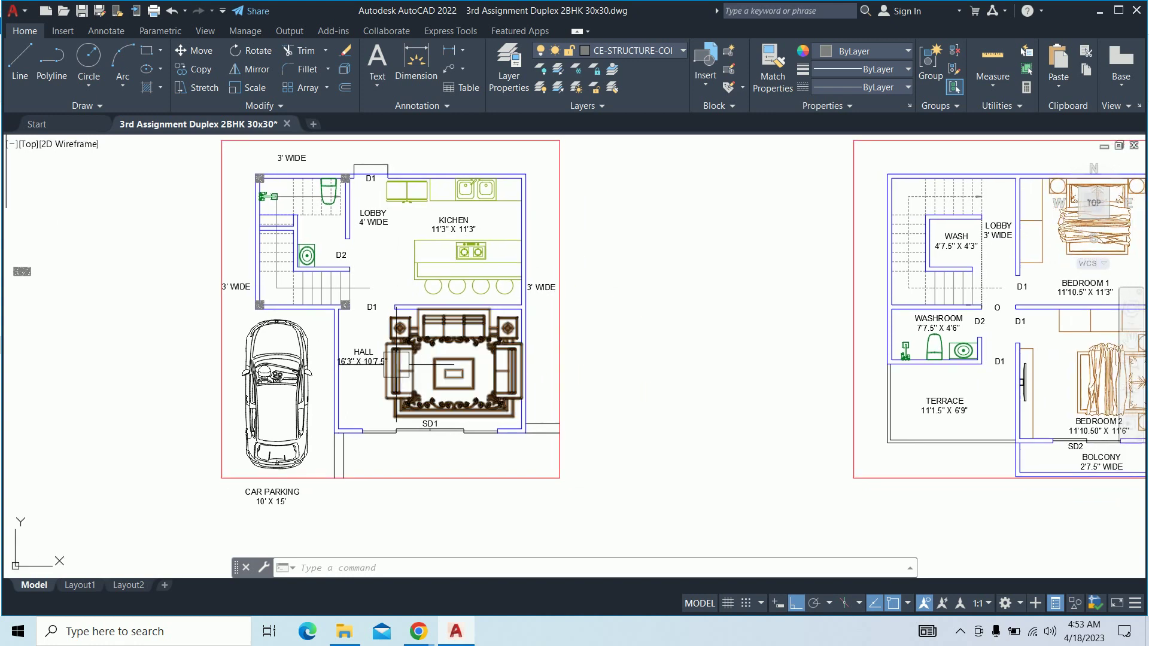
text(l)
key(Return)
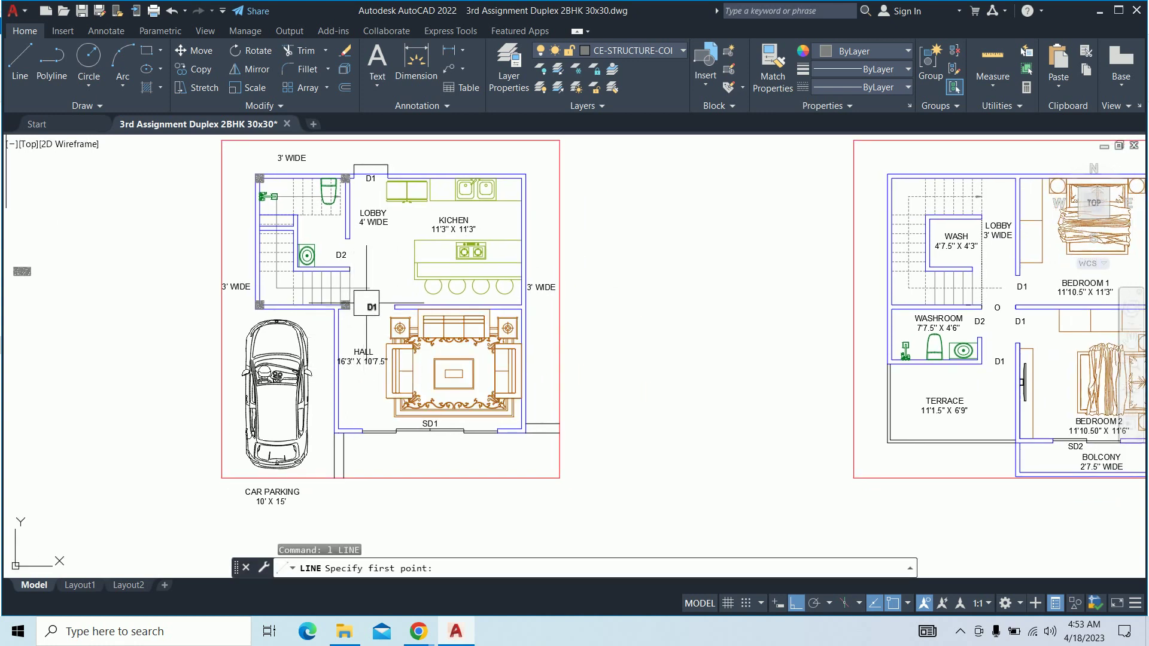
scroll(367, 302, up, 4)
click(295, 331)
middle_drag(302, 412, 331, 135)
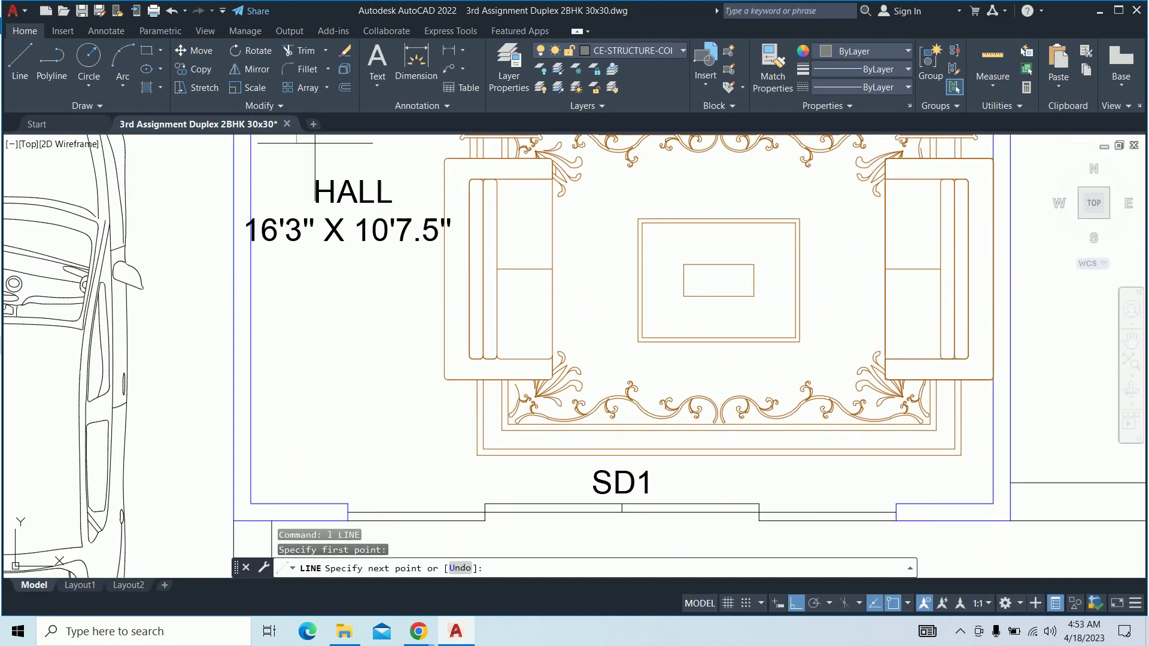
middle_drag(239, 442, 291, 355)
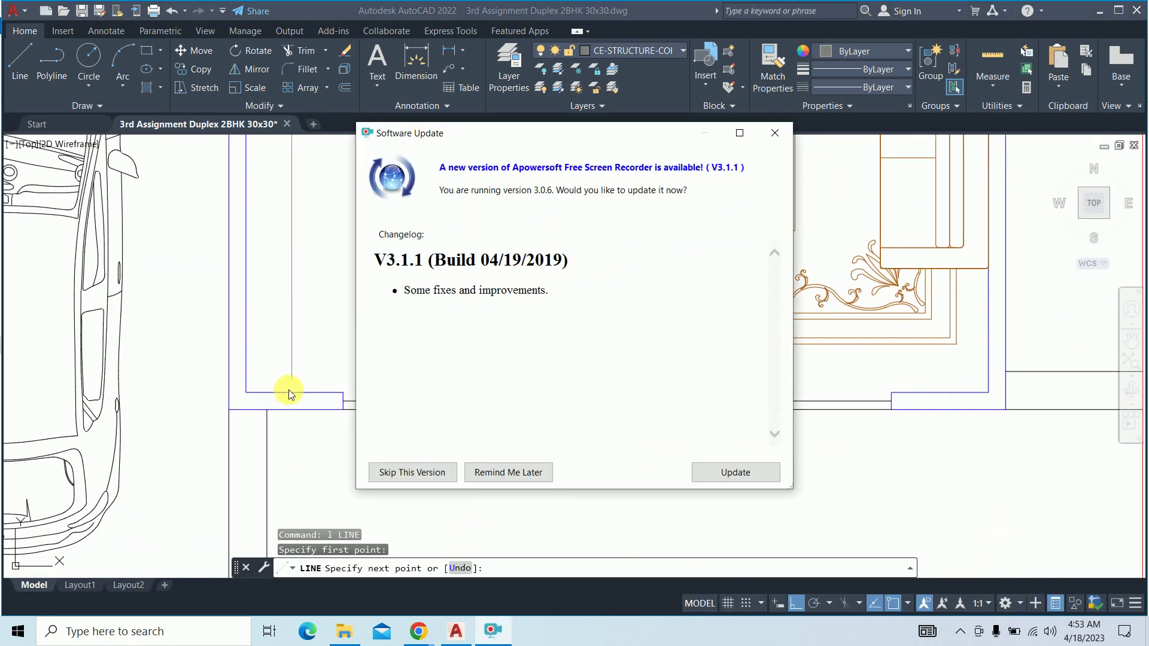
click(428, 483)
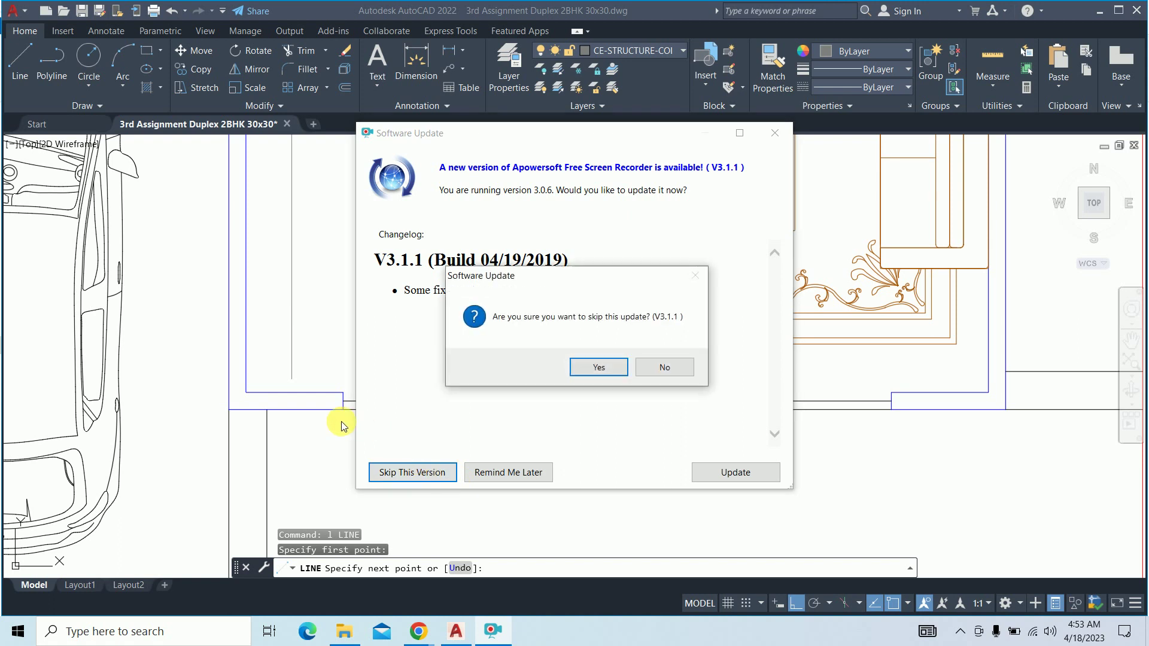
click(600, 368)
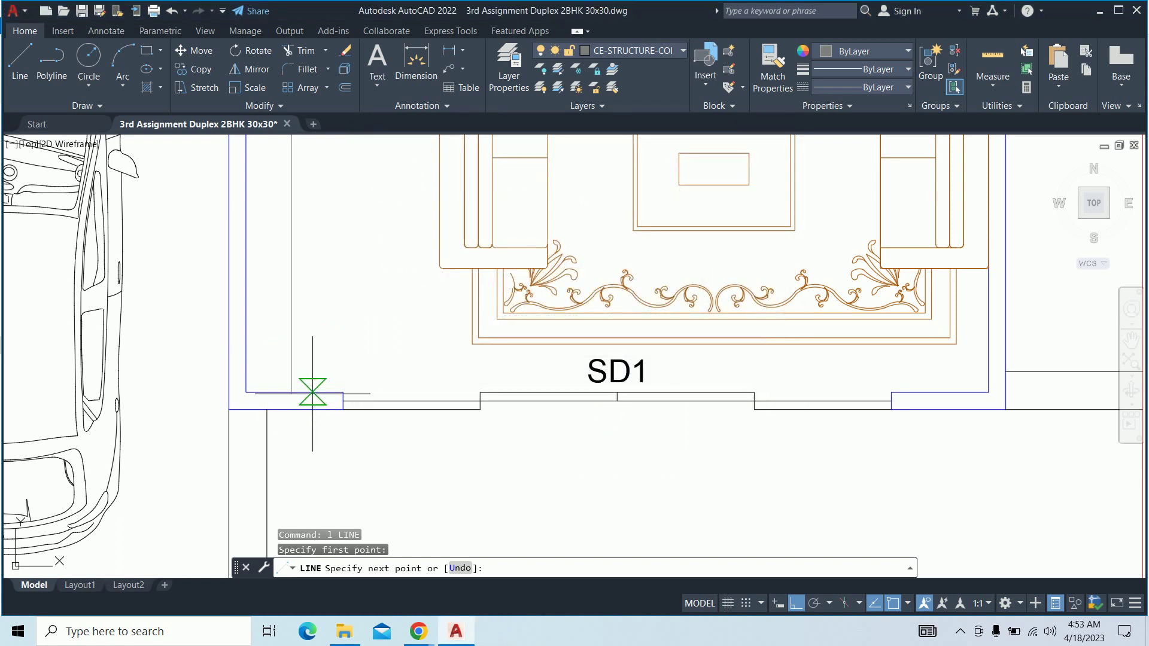
click(295, 390)
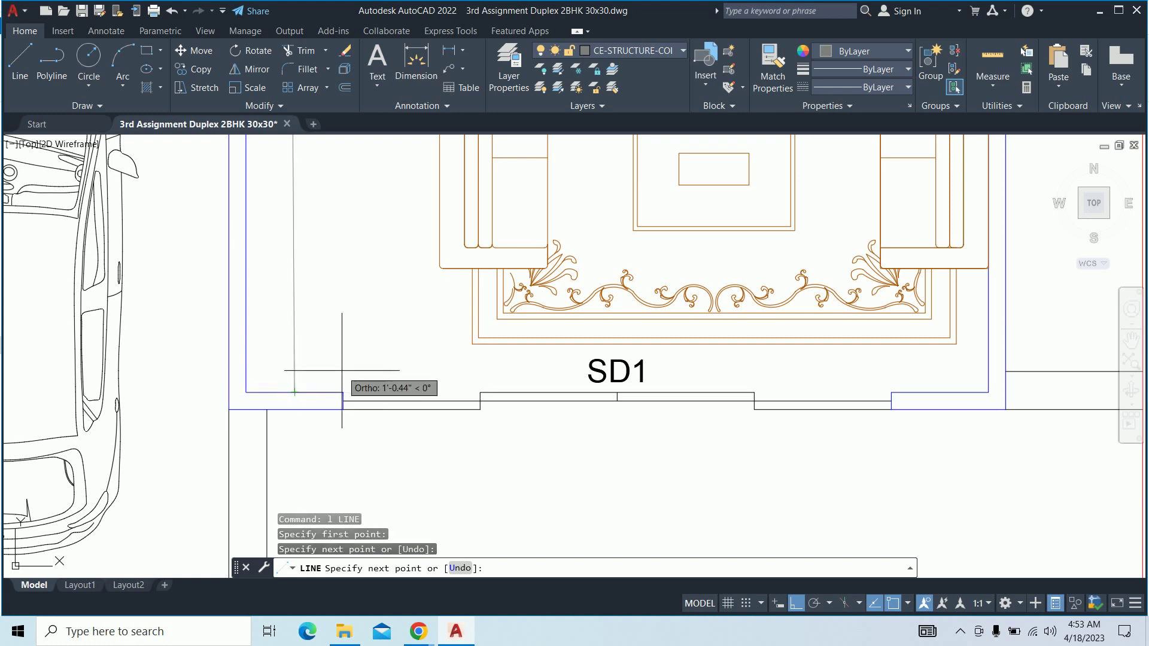
key(ctrl+z)
scroll(295, 392, up, 5)
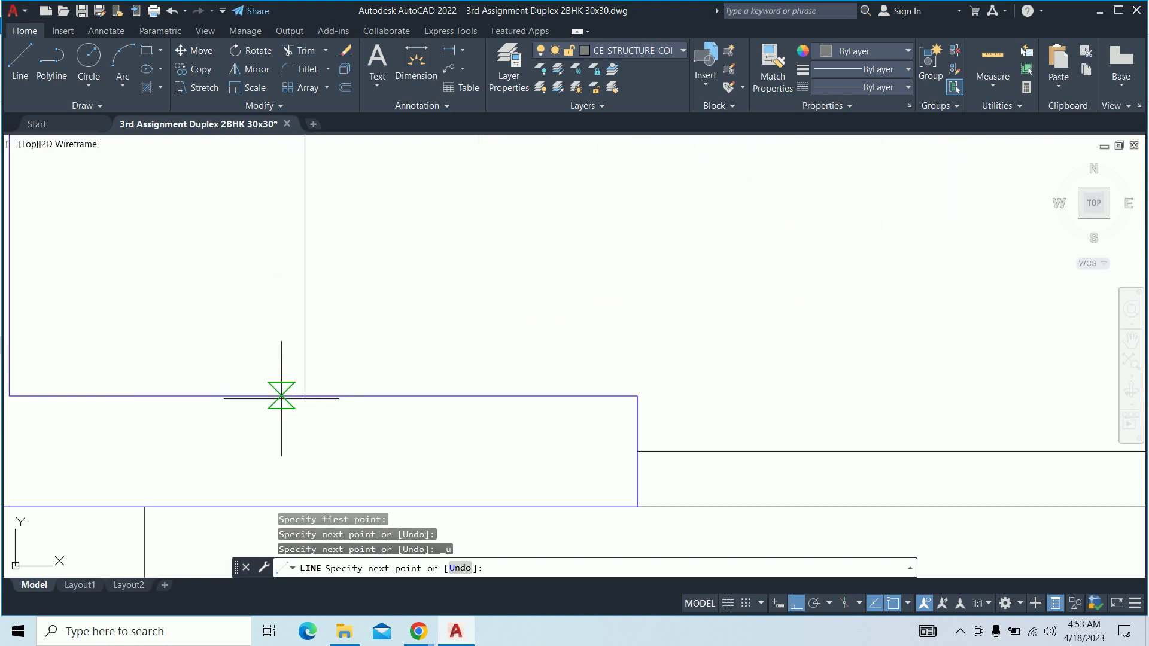
key(Escape)
key(Escape)
scroll(359, 383, down, 3)
scroll(410, 372, down, 3)
text(ma)
key(Return)
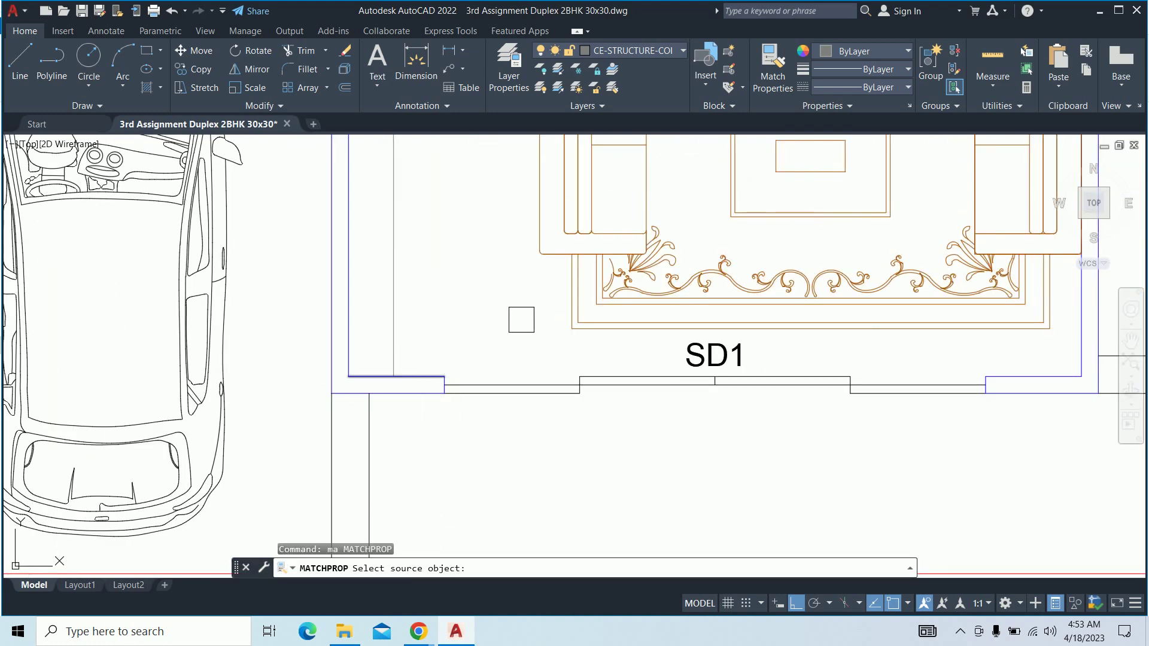
click(570, 281)
key(Escape)
key(Escape)
scroll(419, 323, down, 5)
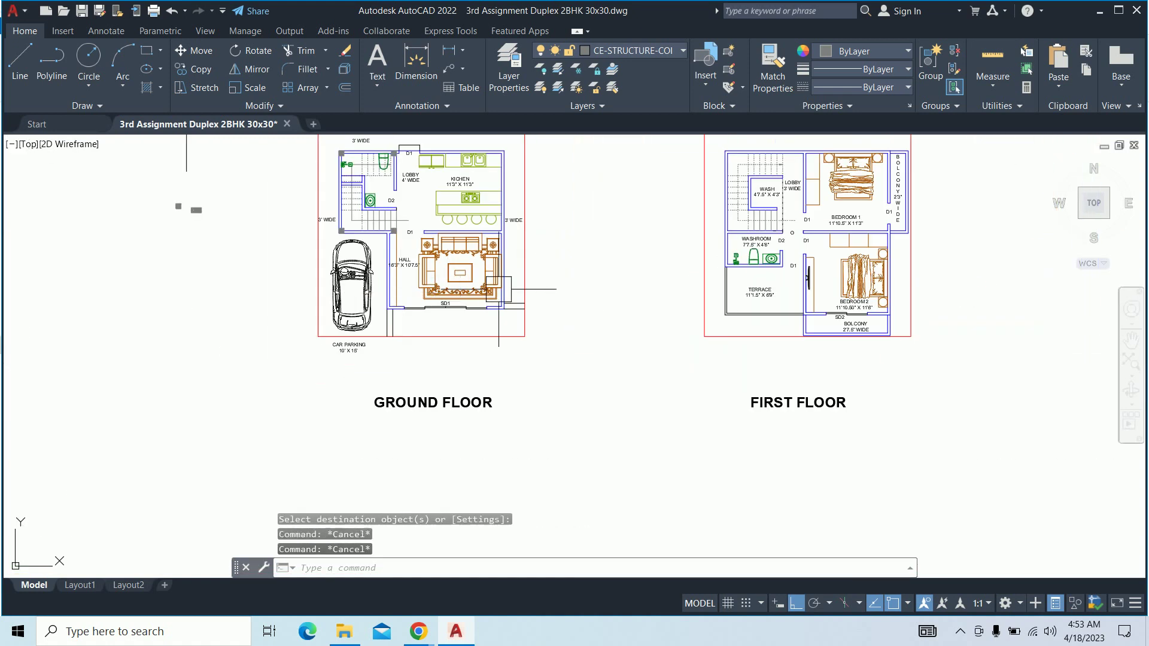
scroll(474, 320, down, 2)
scroll(508, 353, up, 3)
scroll(508, 293, up, 2)
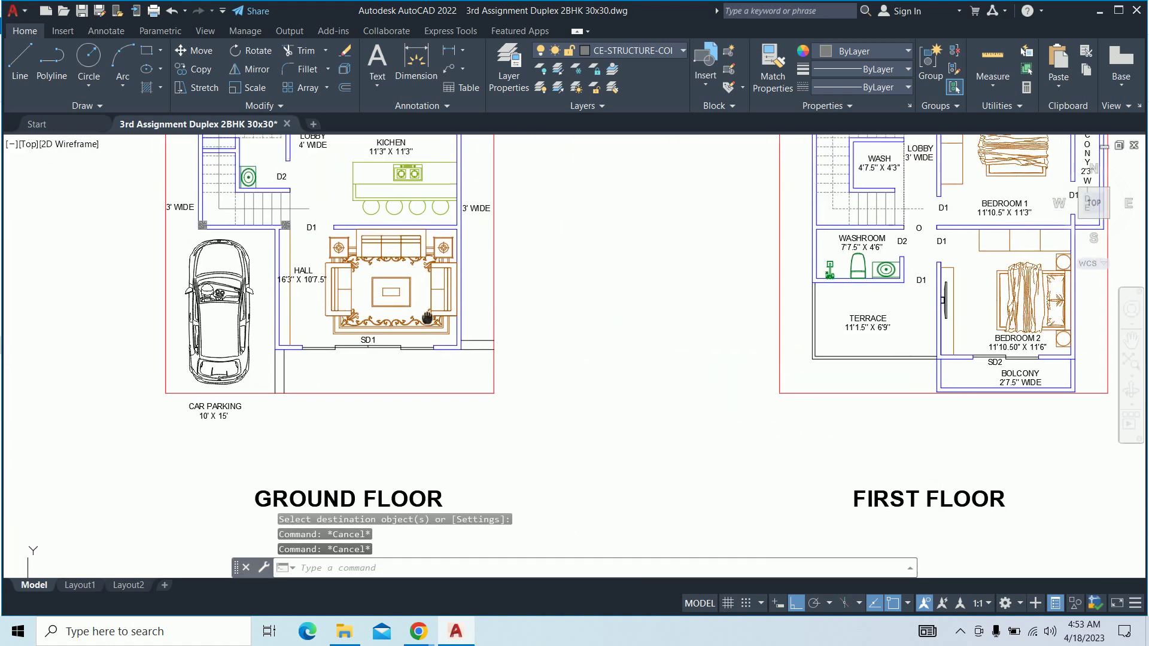
scroll(419, 287, up, 1)
scroll(326, 283, up, 4)
text(m)
key(Return)
Move the HALL room label onto the ground-floor rug
click(326, 284)
key(Return)
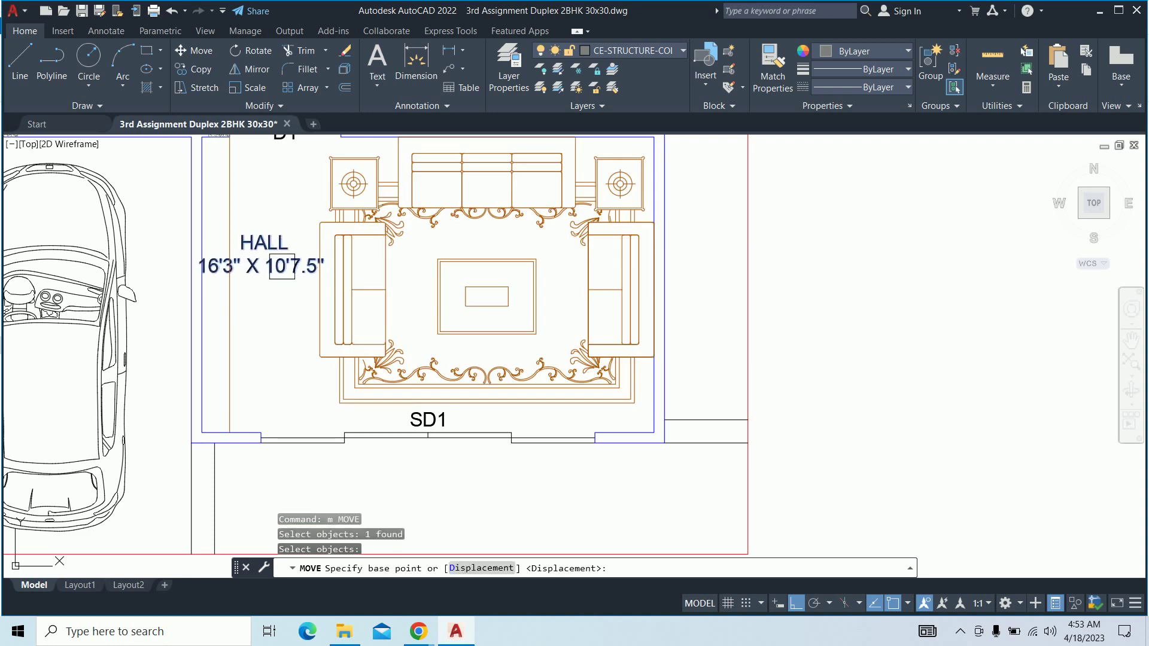
click(358, 321)
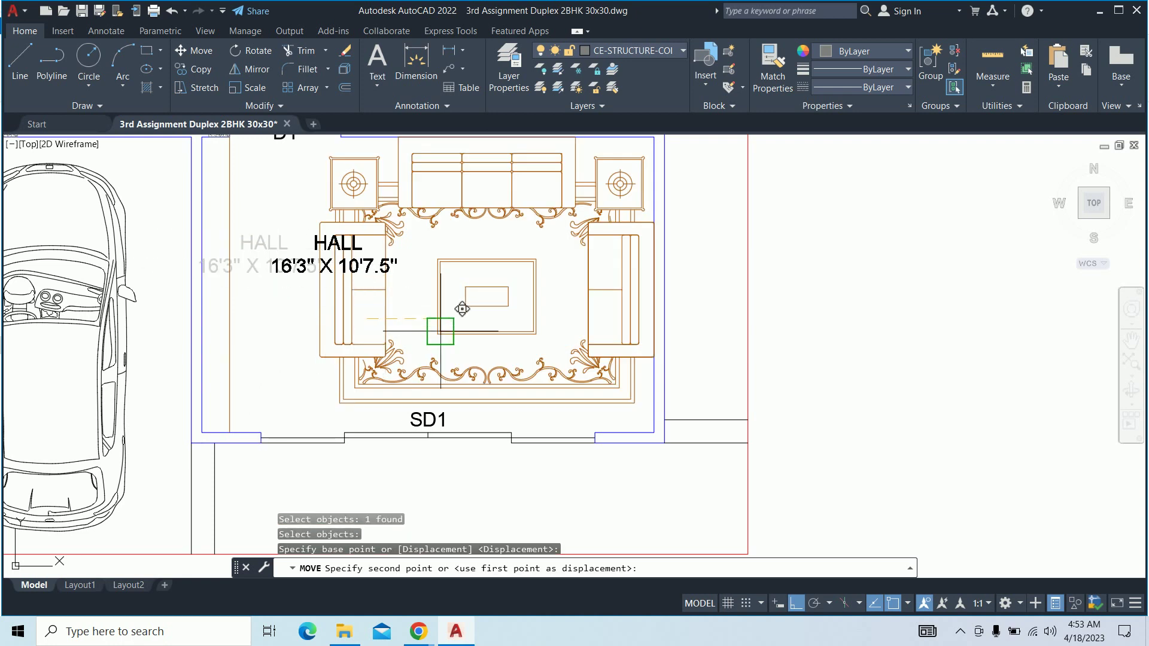
click(501, 308)
key(Escape)
Reposition the HALL label freely with Ortho off so it sits over the rug centre
key(Return)
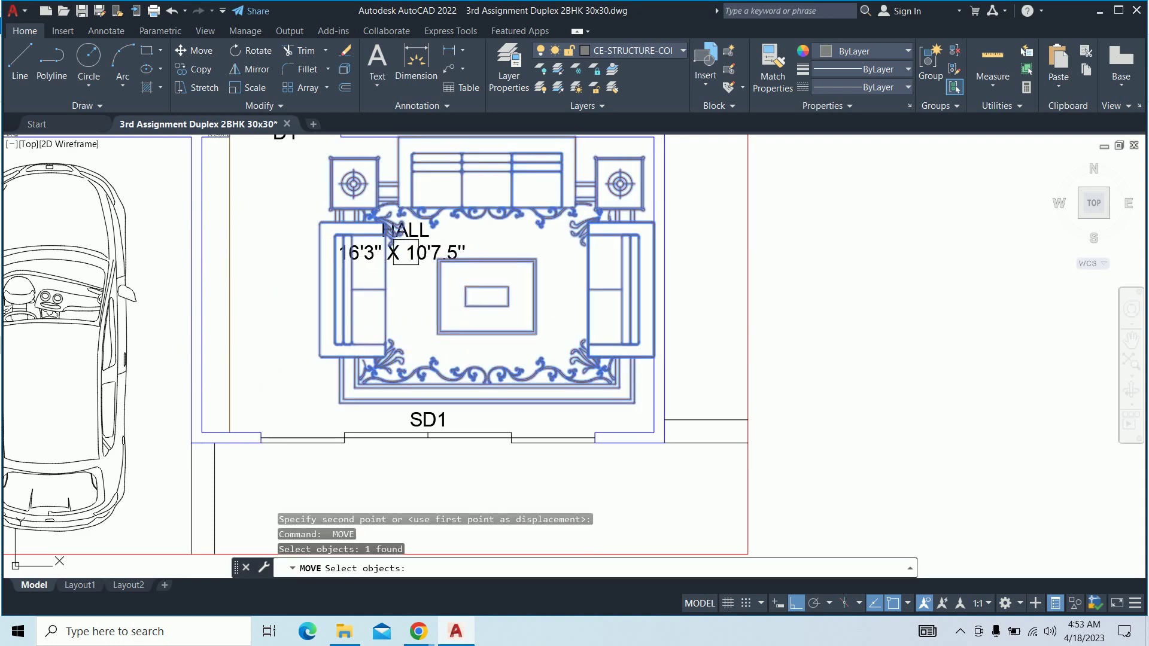
scroll(411, 254, up, 4)
click(429, 261)
key(Return)
click(372, 246)
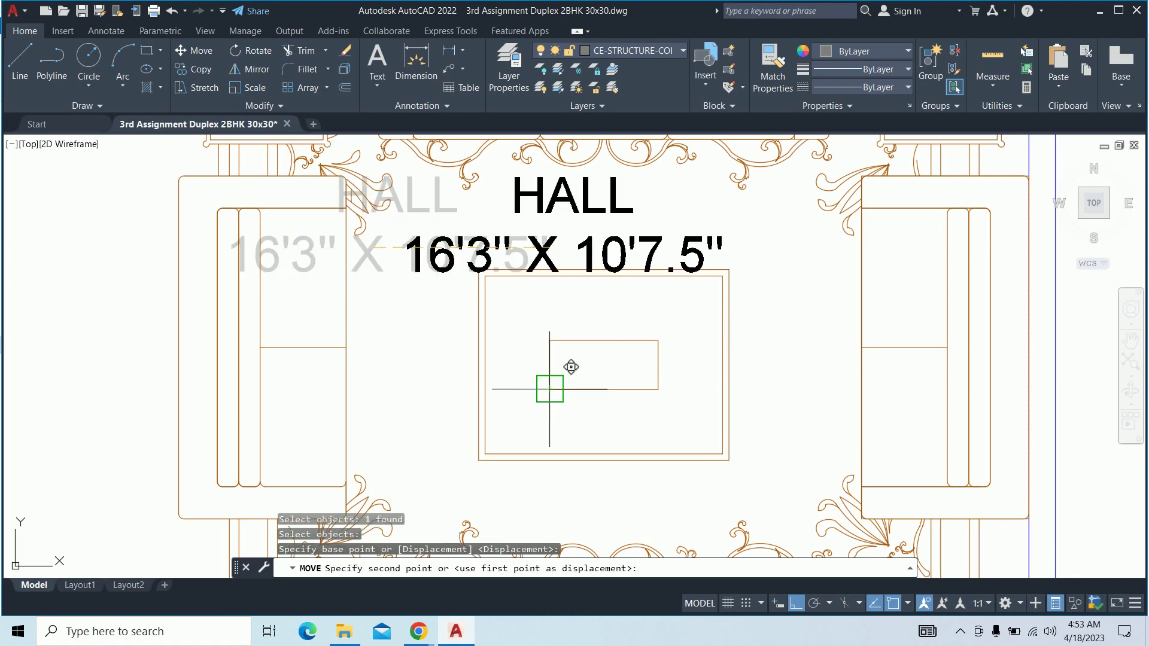
click(796, 601)
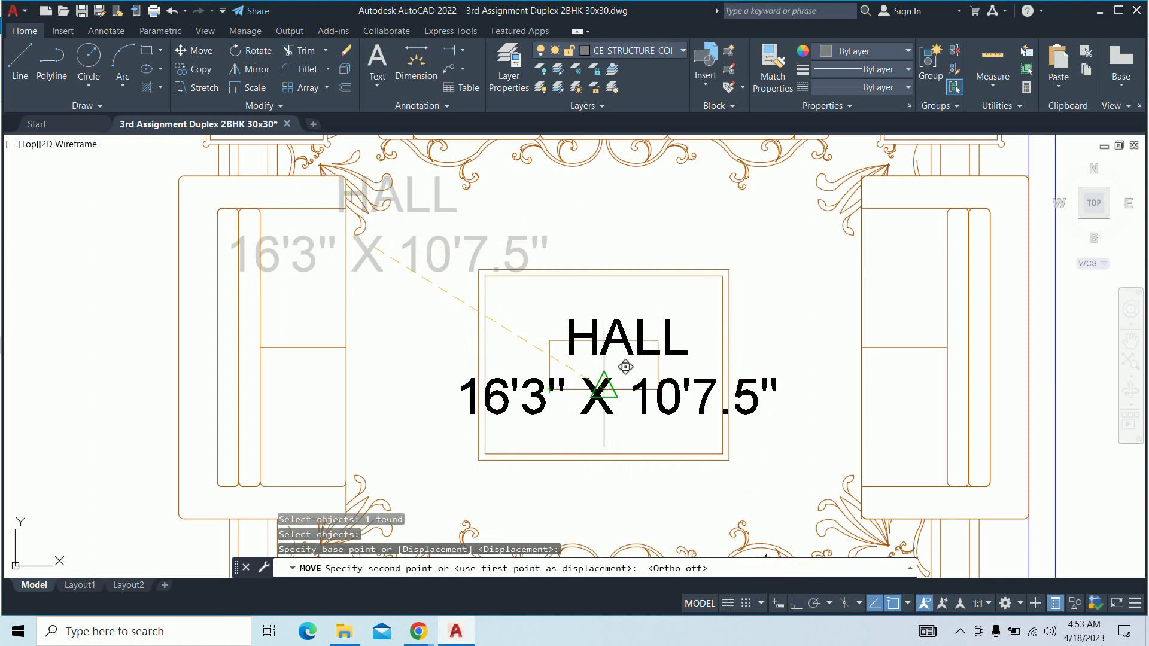
key(Escape)
key(Escape)
key(Escape)
Select the SD1 door tag and a base point for moving it, then cancel
scroll(604, 389, down, 3)
scroll(603, 388, down, 3)
scroll(596, 304, up, 1)
scroll(597, 304, up, 4)
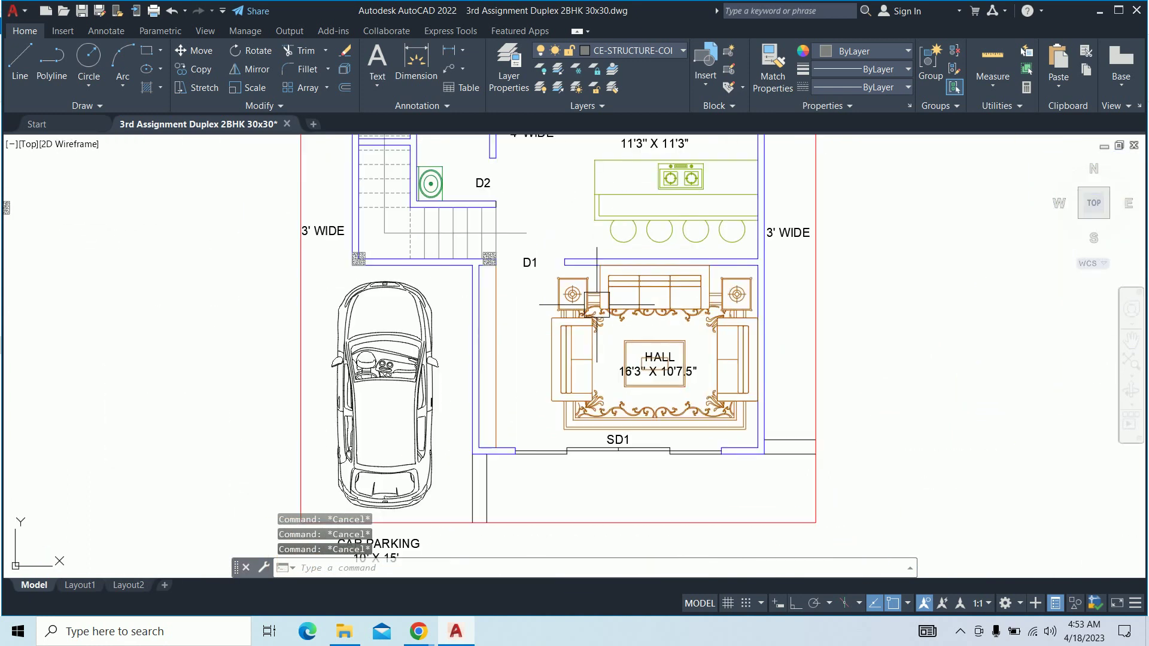
middle_drag(596, 304, 515, 202)
scroll(553, 345, up, 2)
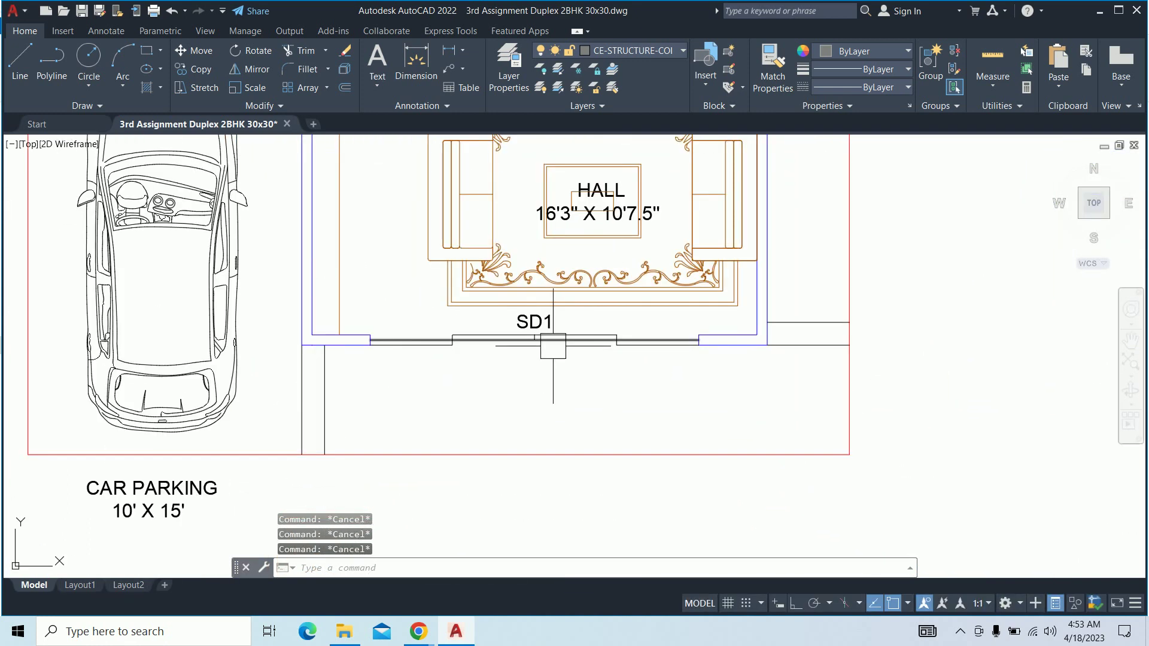
scroll(553, 346, up, 2)
text(m)
key(Return)
click(522, 307)
key(Return)
click(523, 368)
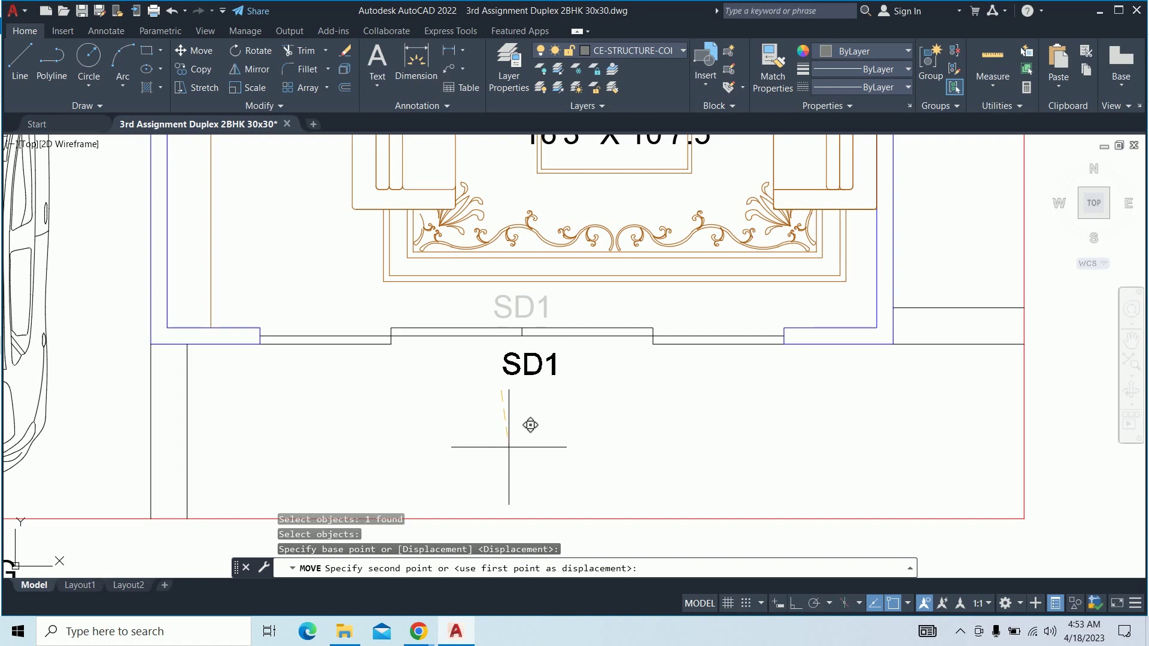
key(Escape)
key(Escape)
Pan and zoom to view the whole ground-floor plan
scroll(509, 447, down, 5)
middle_drag(658, 323, 668, 398)
scroll(668, 398, up, 2)
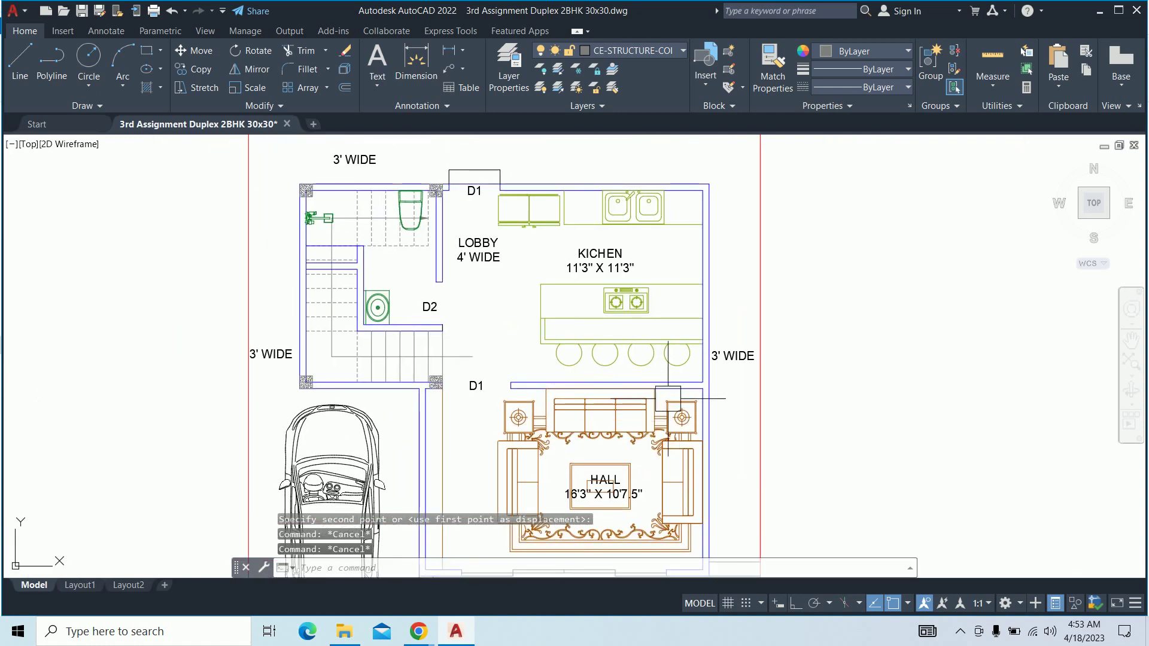
scroll(584, 336, down, 2)
middle_drag(457, 323, 438, 285)
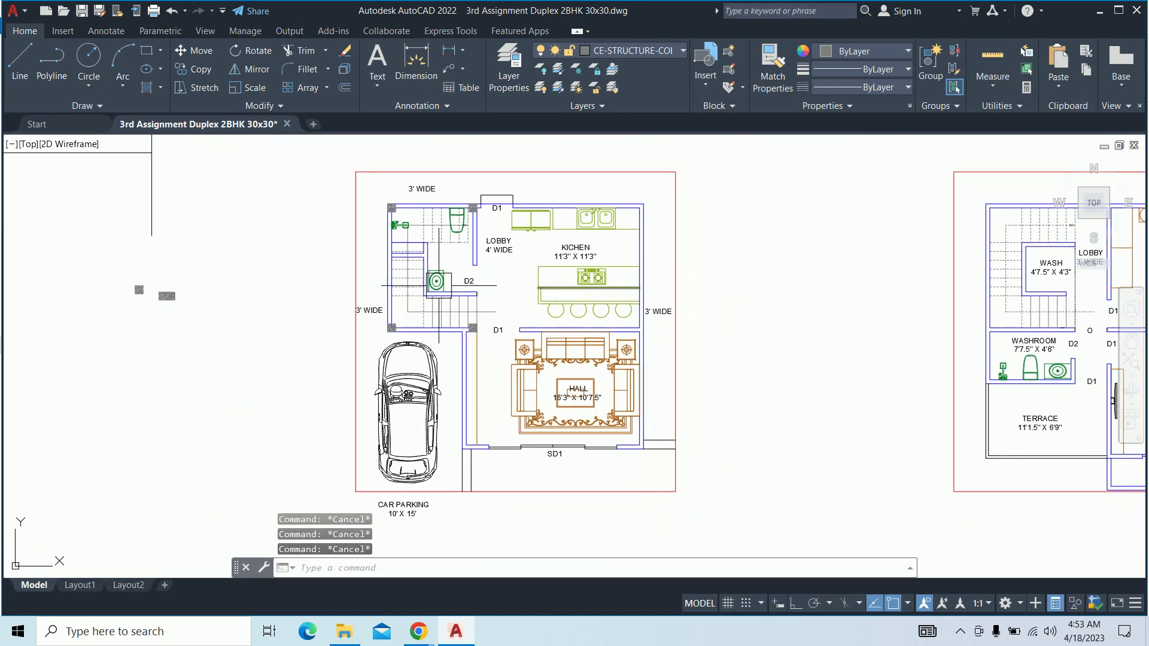
middle_drag(295, 322, 309, 312)
scroll(560, 281, up, 4)
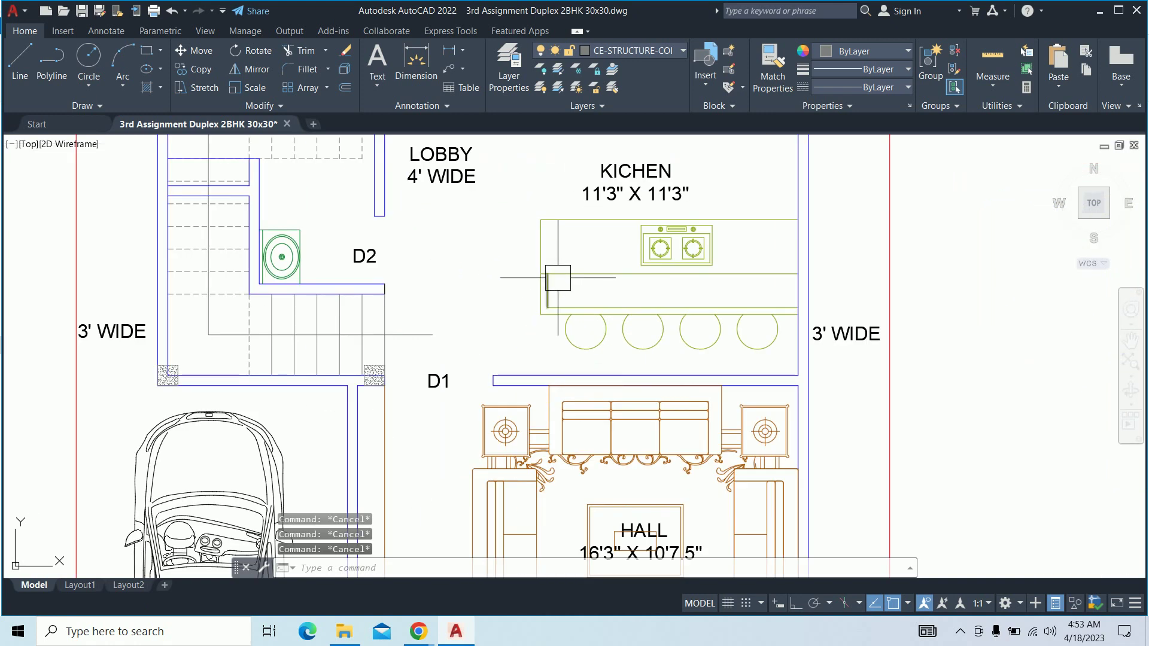
scroll(446, 557, down, 2)
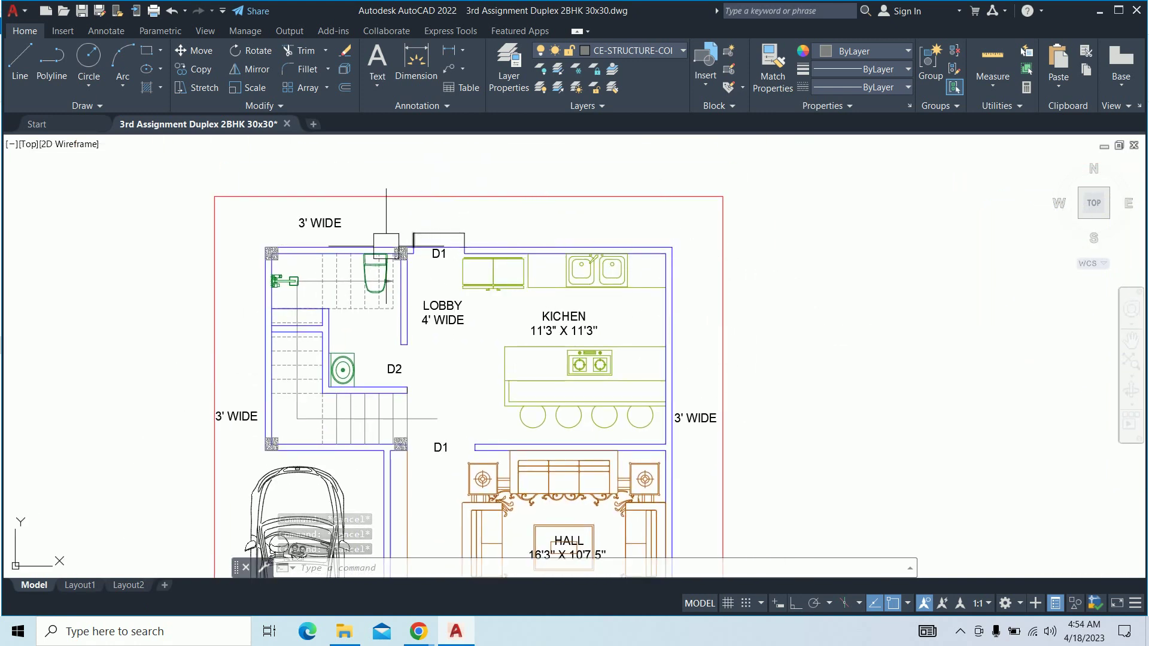
click(498, 264)
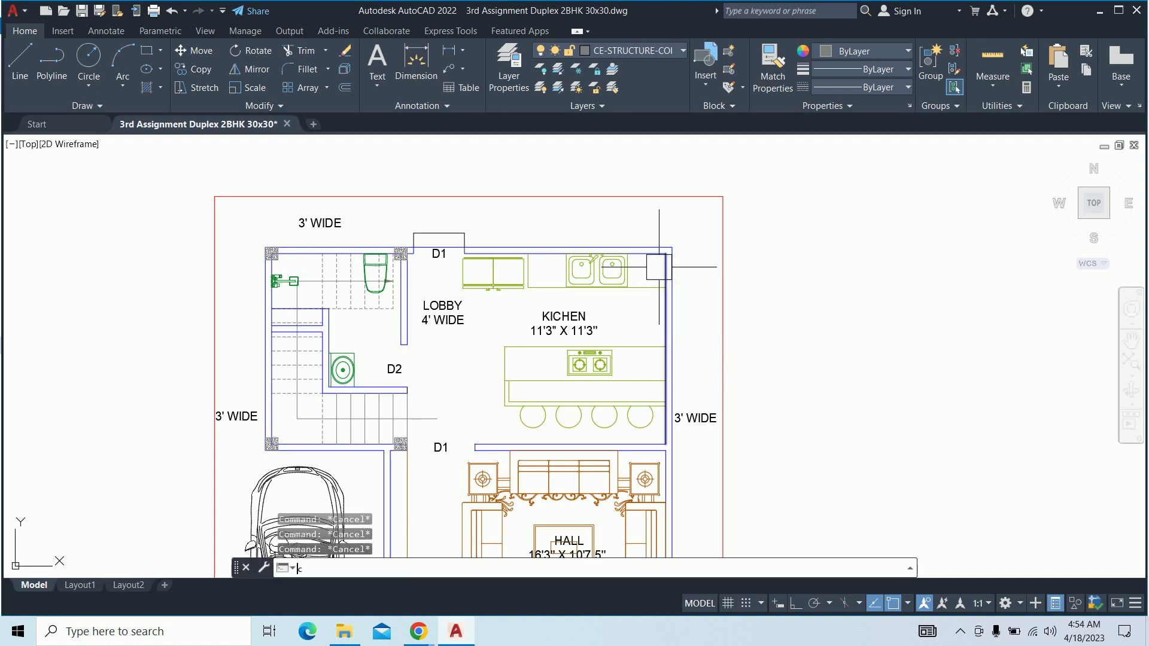
Start copying the small site-layout column hatch from its corner, then cancel the copy
text(co)
key(Return)
scroll(353, 312, down, 5)
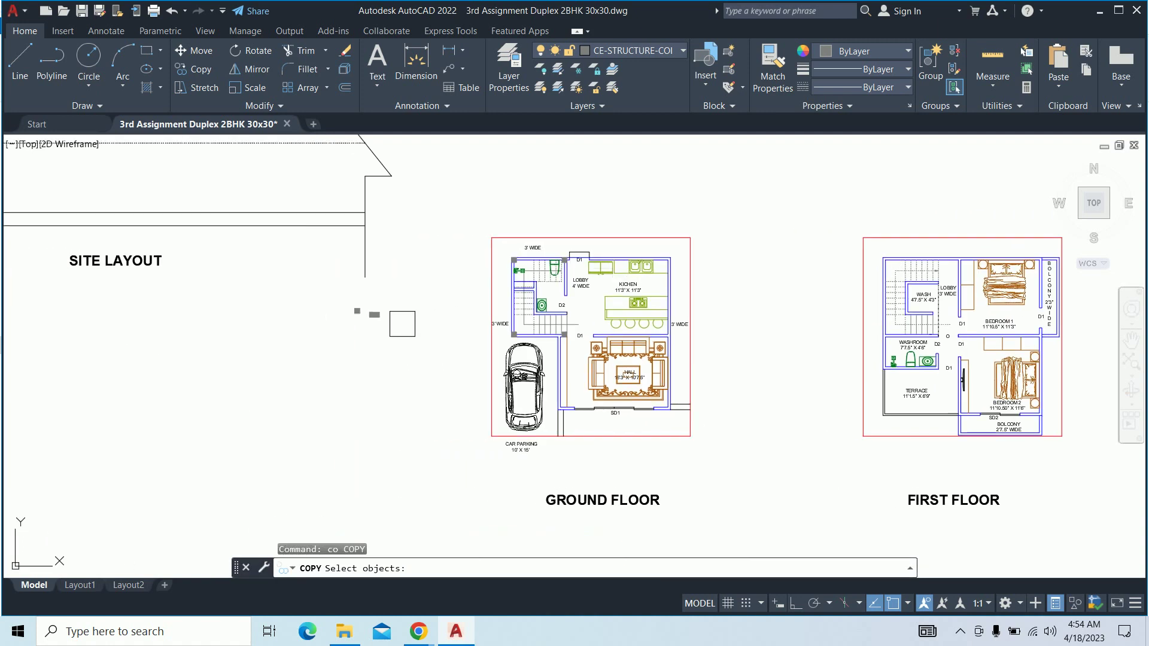
click(392, 320)
scroll(347, 308, up, 3)
scroll(359, 293, up, 2)
key(Return)
click(321, 240)
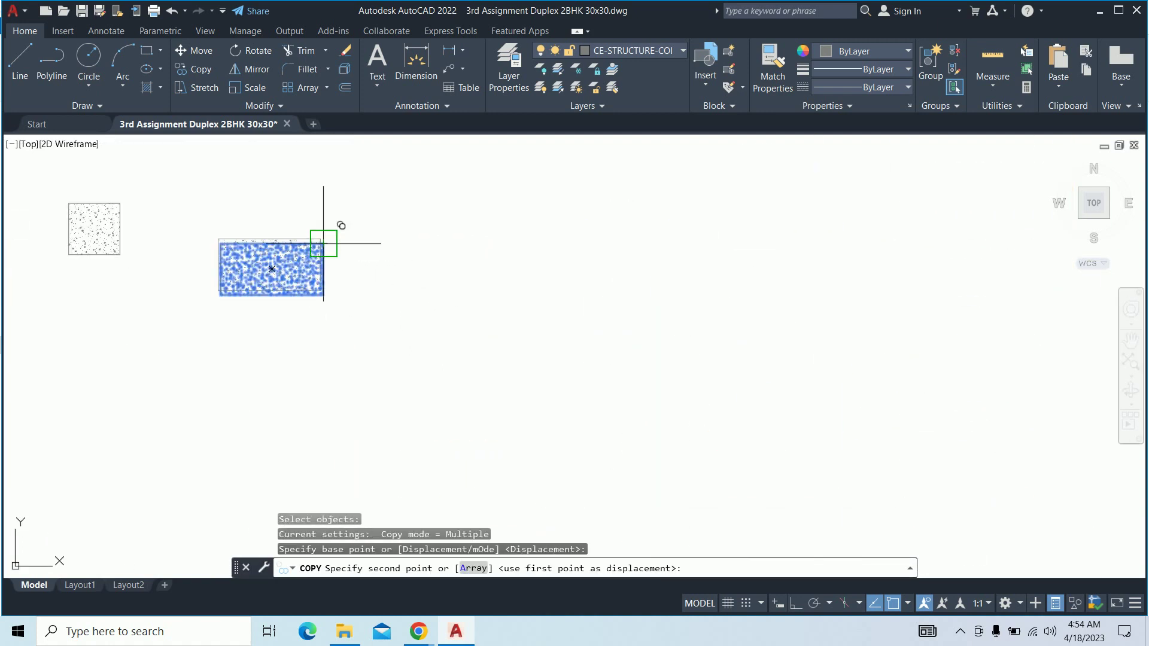
scroll(491, 254, down, 2)
scroll(671, 246, down, 1)
middle_drag(1076, 227, 655, 323)
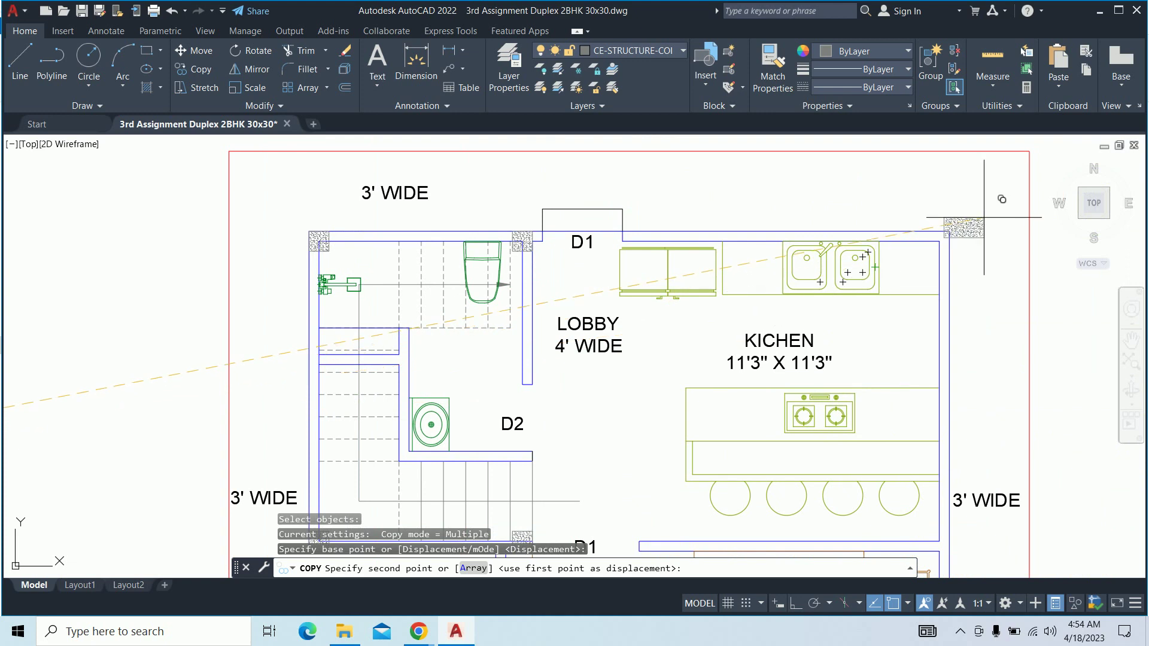
key(Escape)
scroll(944, 225, down, 6)
middle_drag(879, 239, 821, 276)
key(Escape)
key(Escape)
Restart the copy on a ground-floor corner column, then cancel after setting its base point
scroll(821, 276, up, 2)
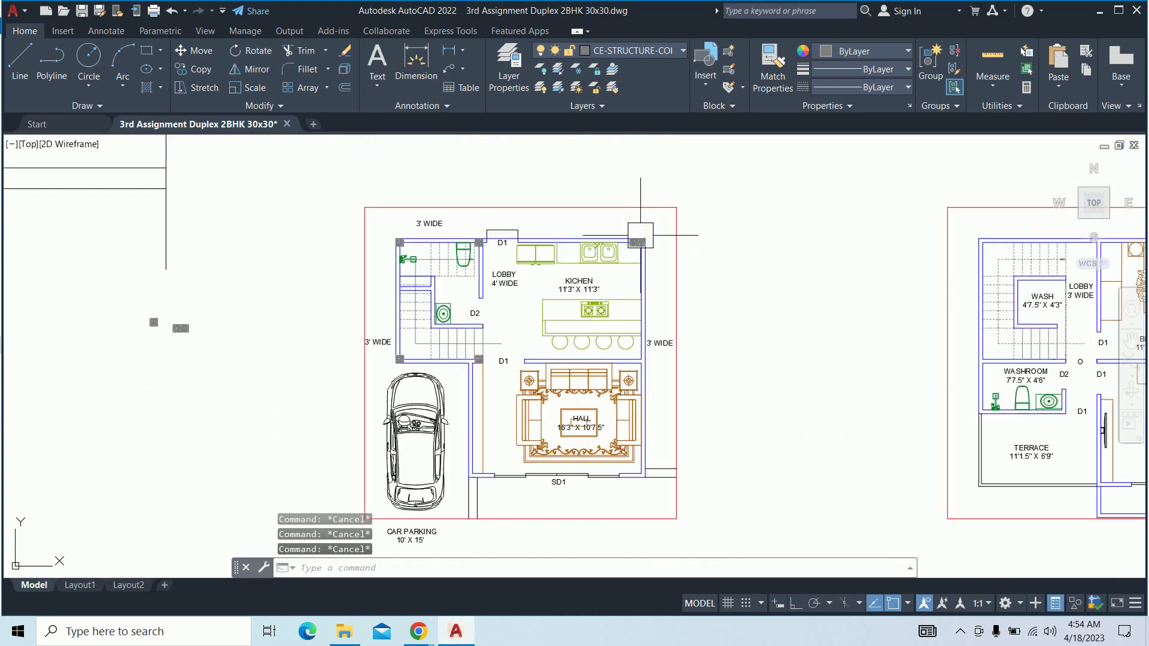
scroll(634, 238, up, 2)
text(co)
key(Return)
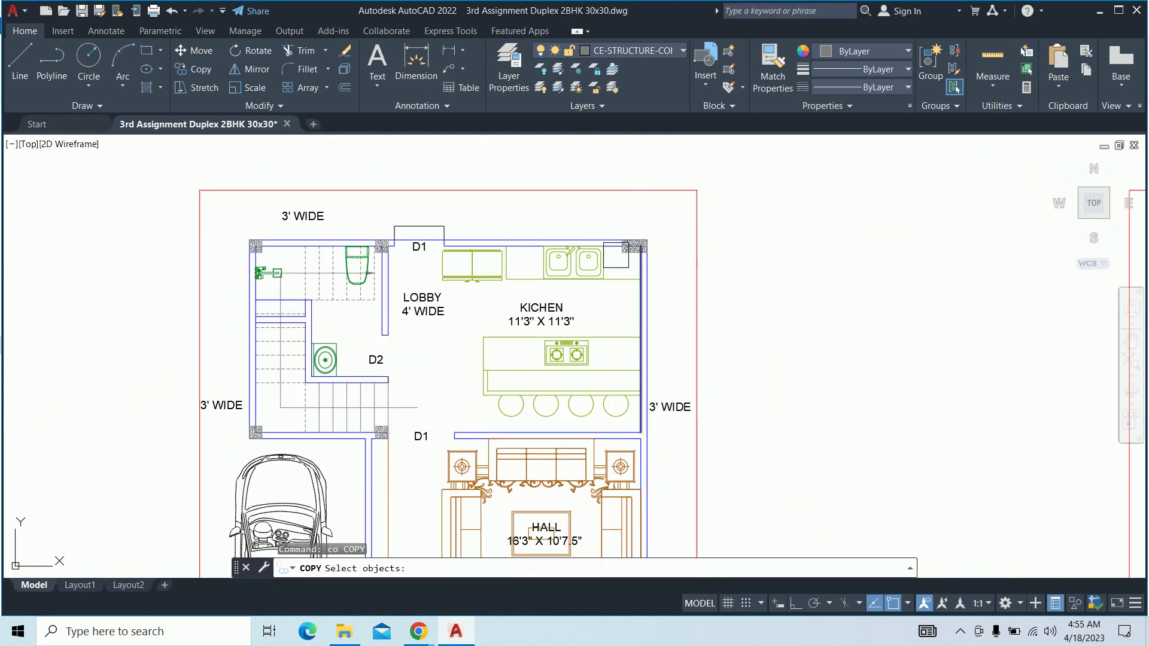
click(632, 246)
key(Return)
scroll(415, 269, up, 3)
scroll(294, 192, up, 1)
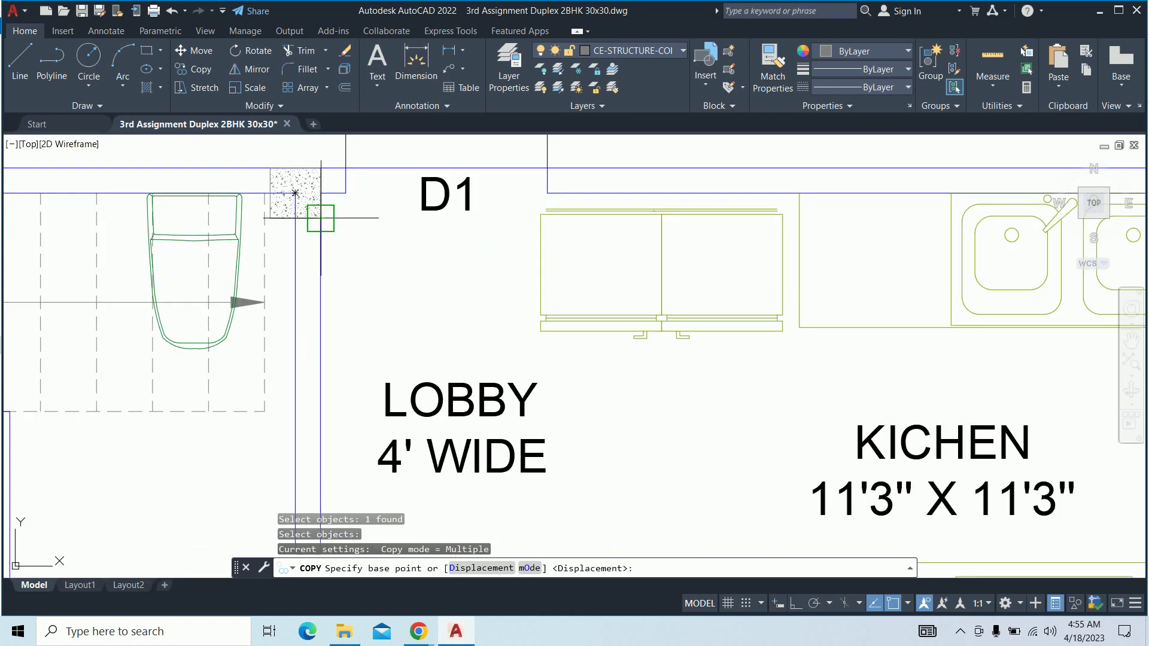
click(321, 219)
key(Escape)
Copy a corner column from its inner corner to the wall corner near D1
key(Return)
scroll(428, 230, down, 4)
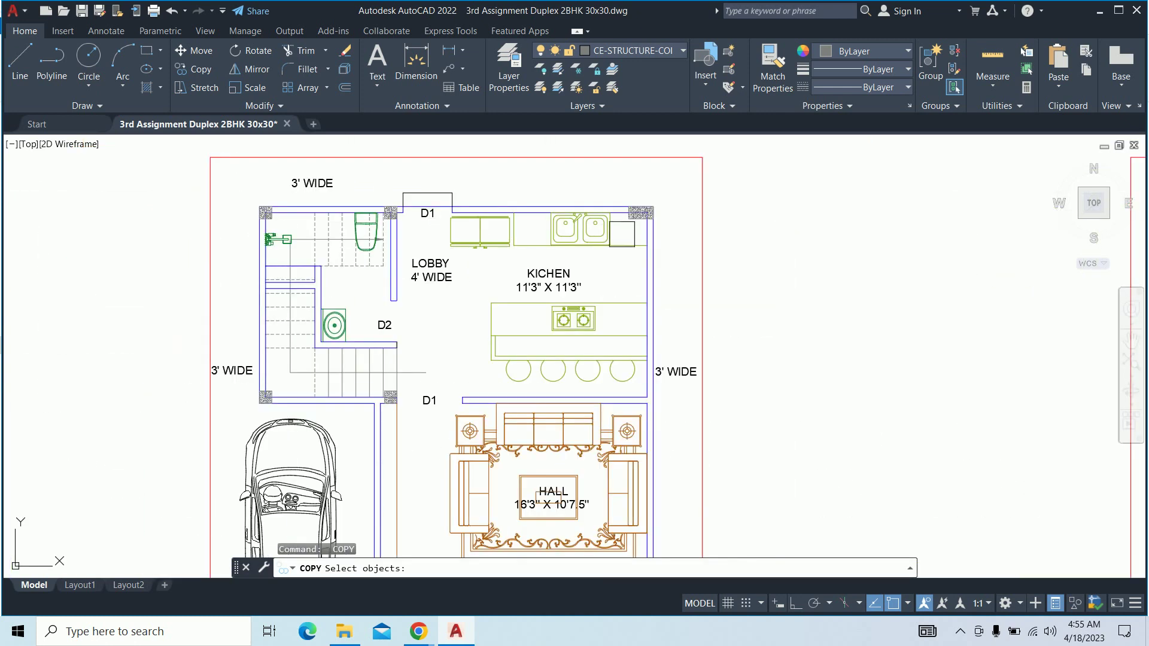
click(640, 213)
key(Return)
scroll(398, 223, up, 4)
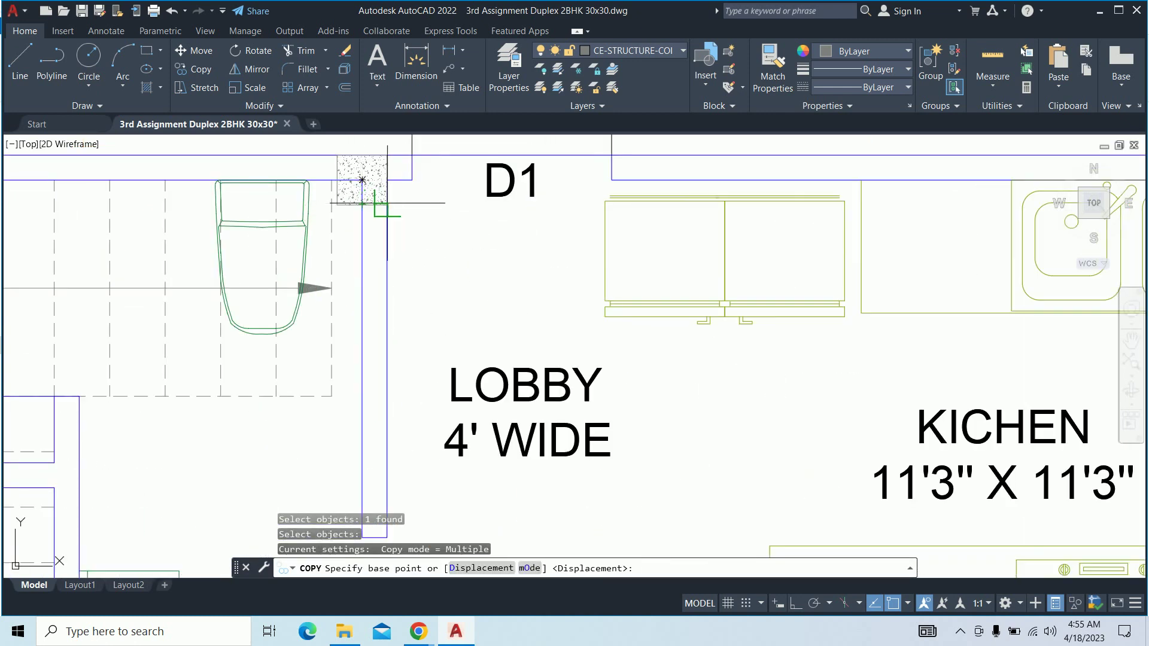
scroll(361, 179, up, 3)
scroll(383, 197, up, 3)
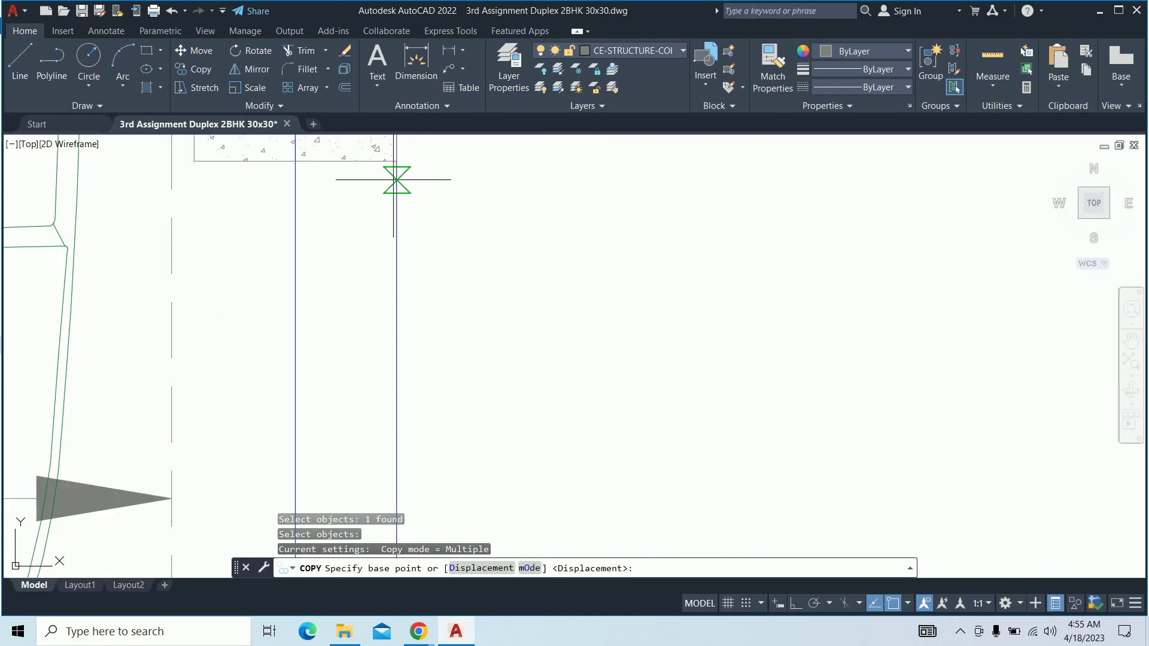
click(397, 160)
scroll(410, 254, down, 4)
scroll(410, 254, down, 3)
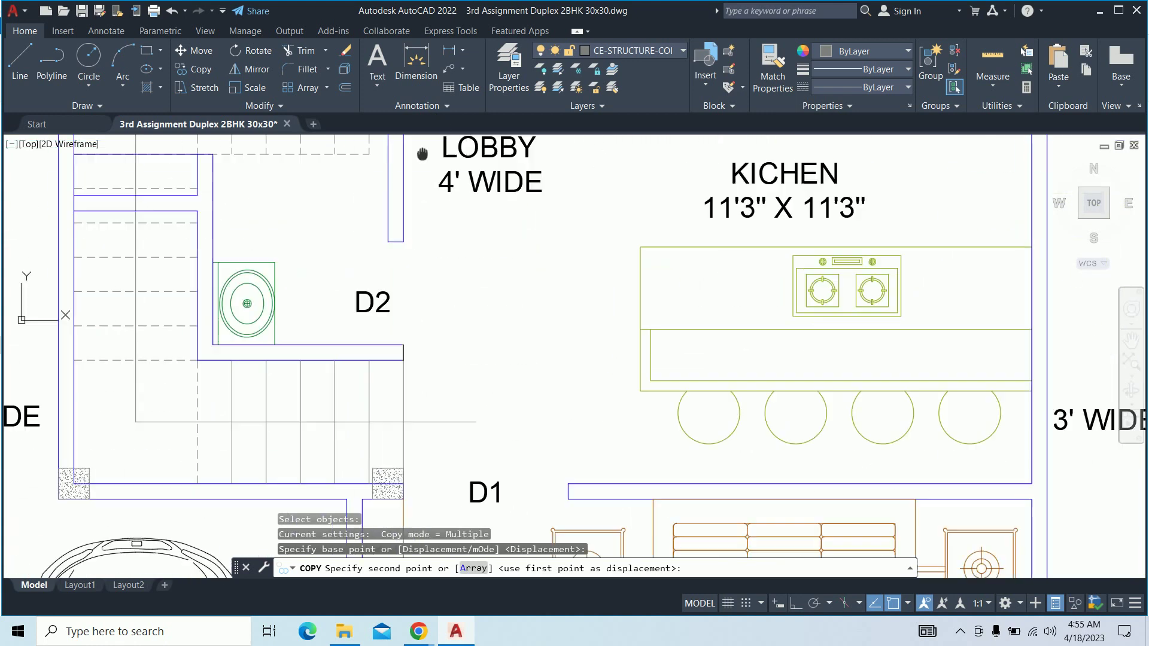
middle_drag(407, 347, 417, 278)
scroll(418, 299, up, 2)
scroll(413, 335, up, 2)
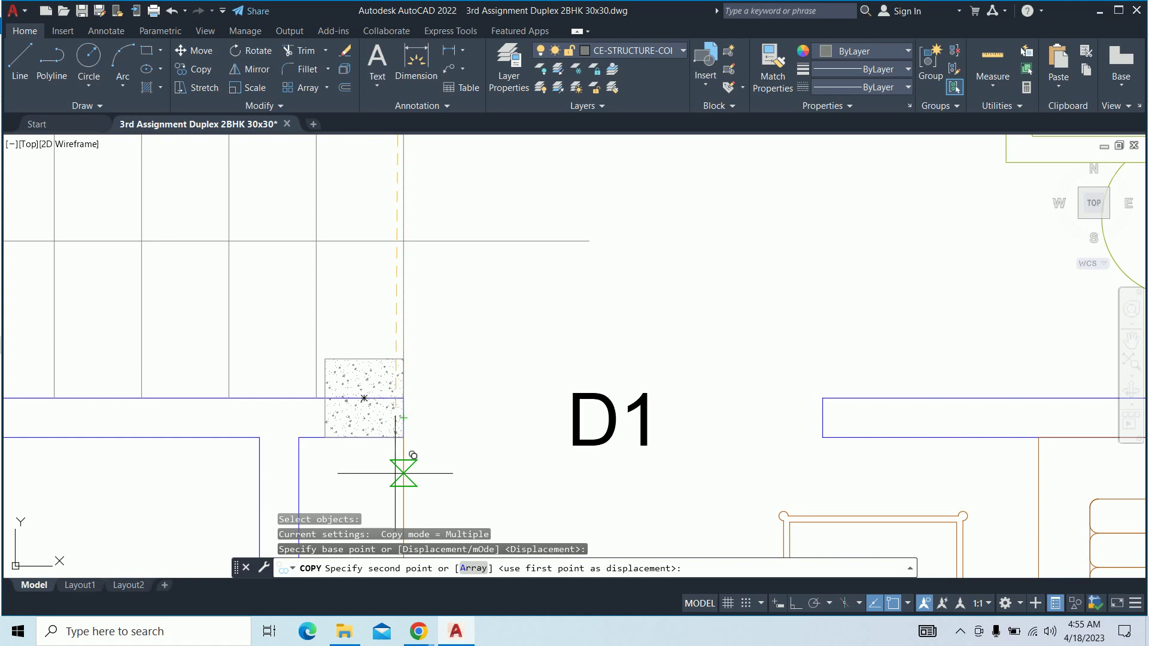
click(403, 437)
scroll(404, 437, down, 3)
middle_drag(403, 437, 403, 275)
scroll(383, 359, down, 2)
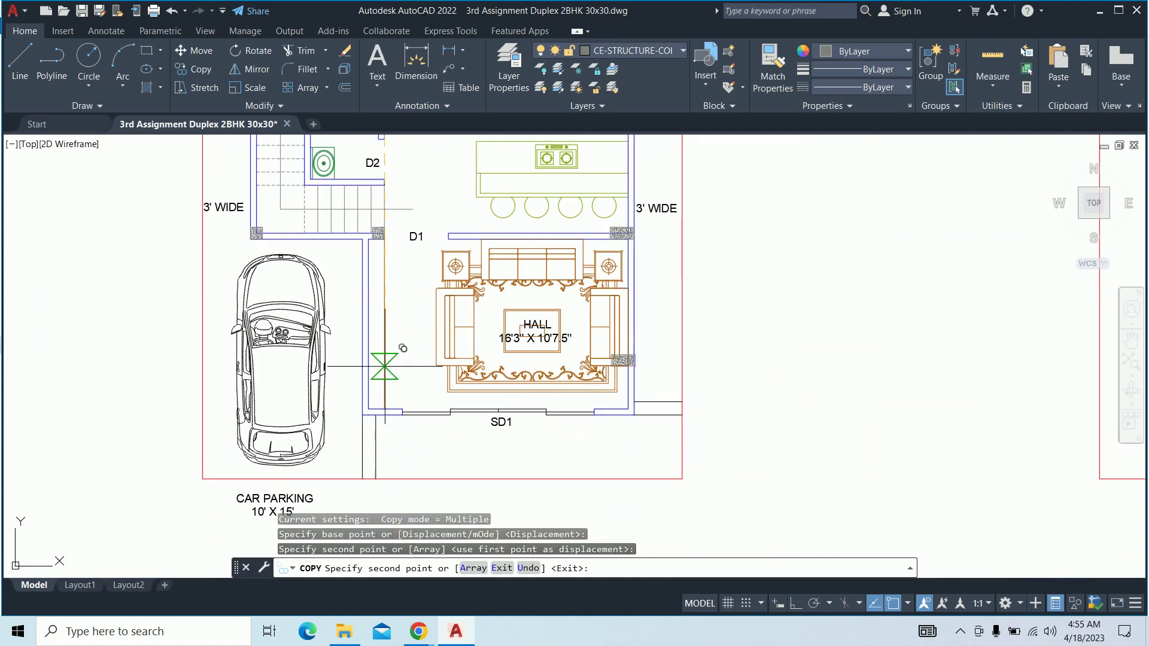
scroll(376, 446, up, 3)
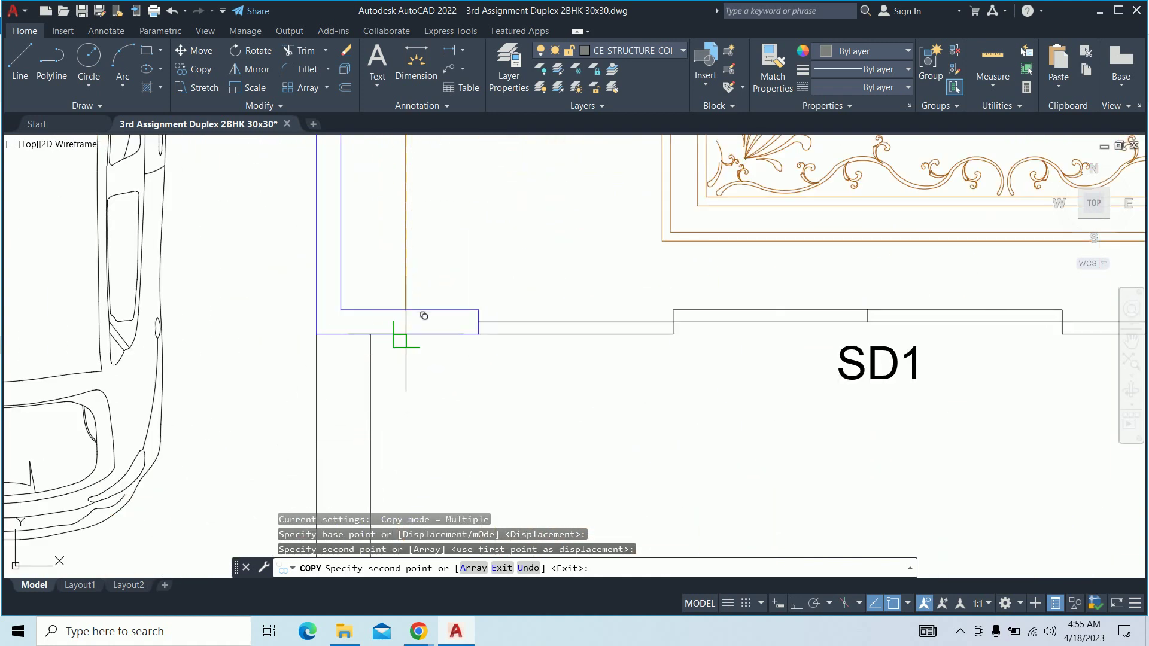
key(Escape)
scroll(405, 334, down, 2)
scroll(430, 389, down, 1)
key(Escape)
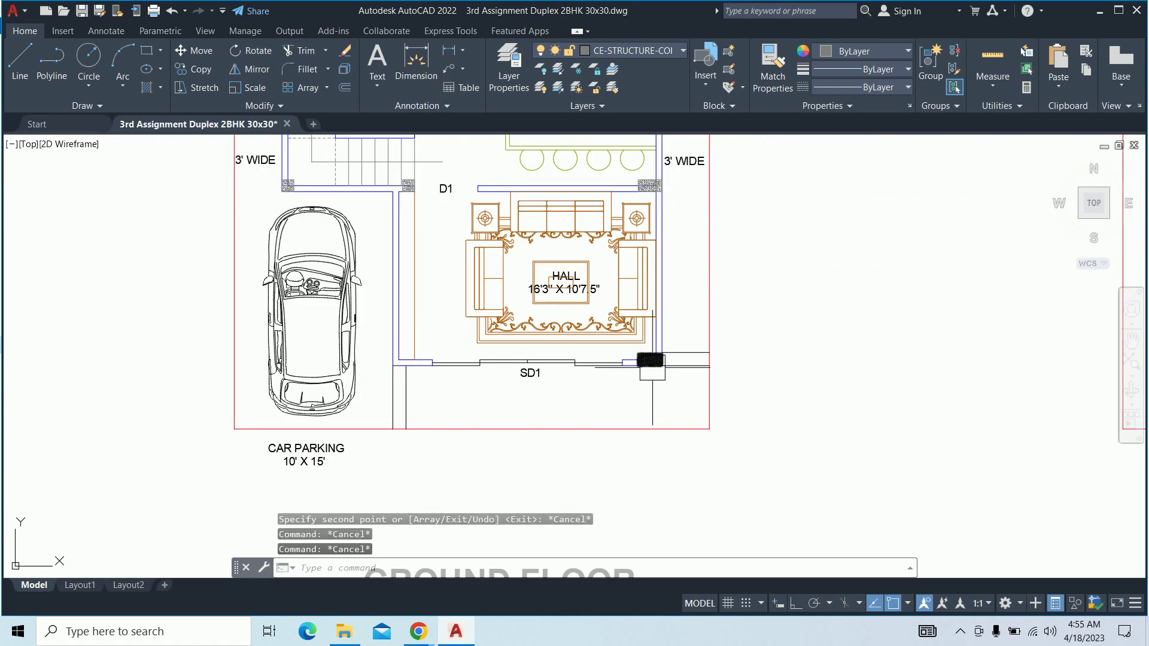
scroll(640, 475, up, 1)
scroll(634, 383, down, 2)
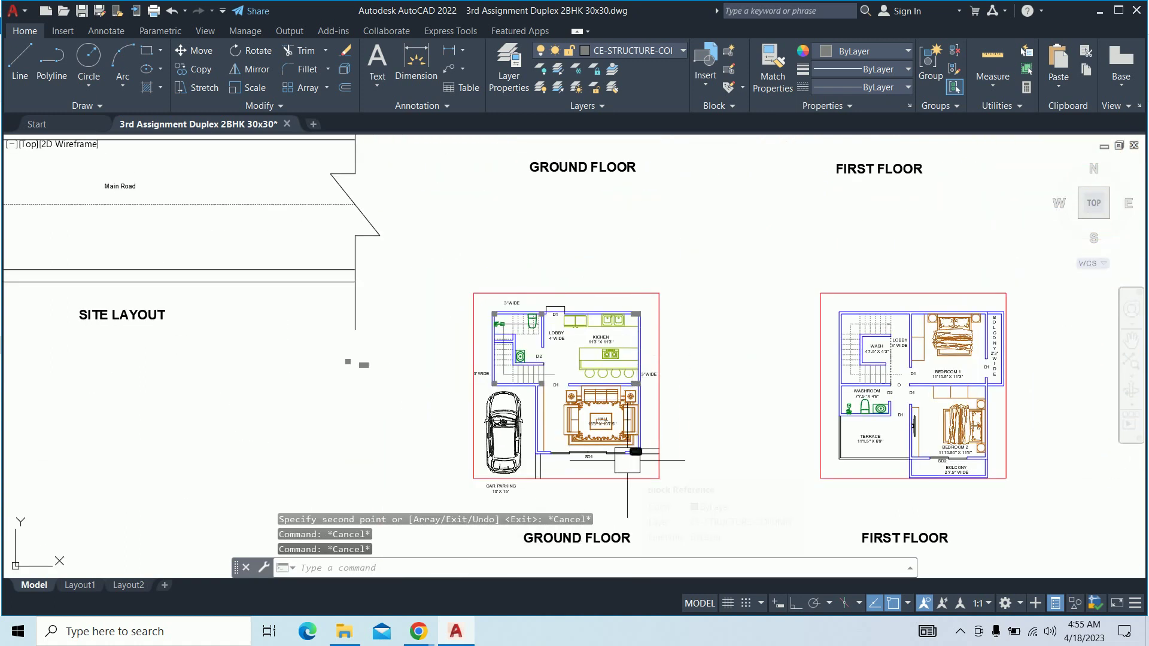
key(Escape)
scroll(574, 431, up, 2)
scroll(532, 416, up, 1)
scroll(526, 413, up, 2)
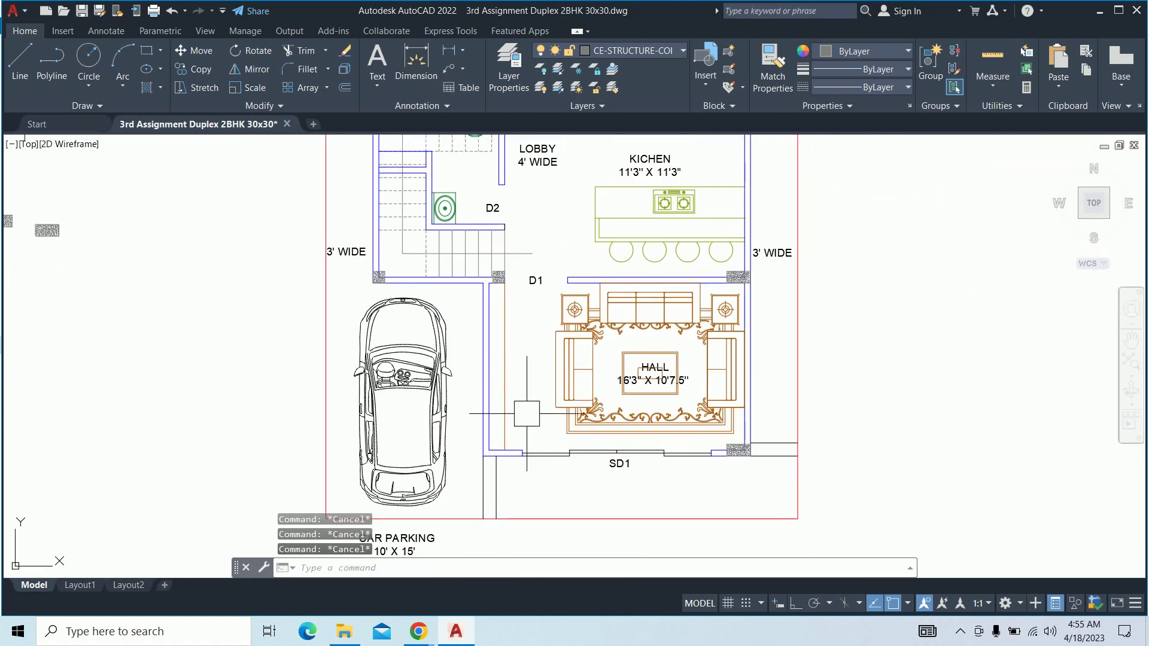
middle_drag(492, 366, 526, 478)
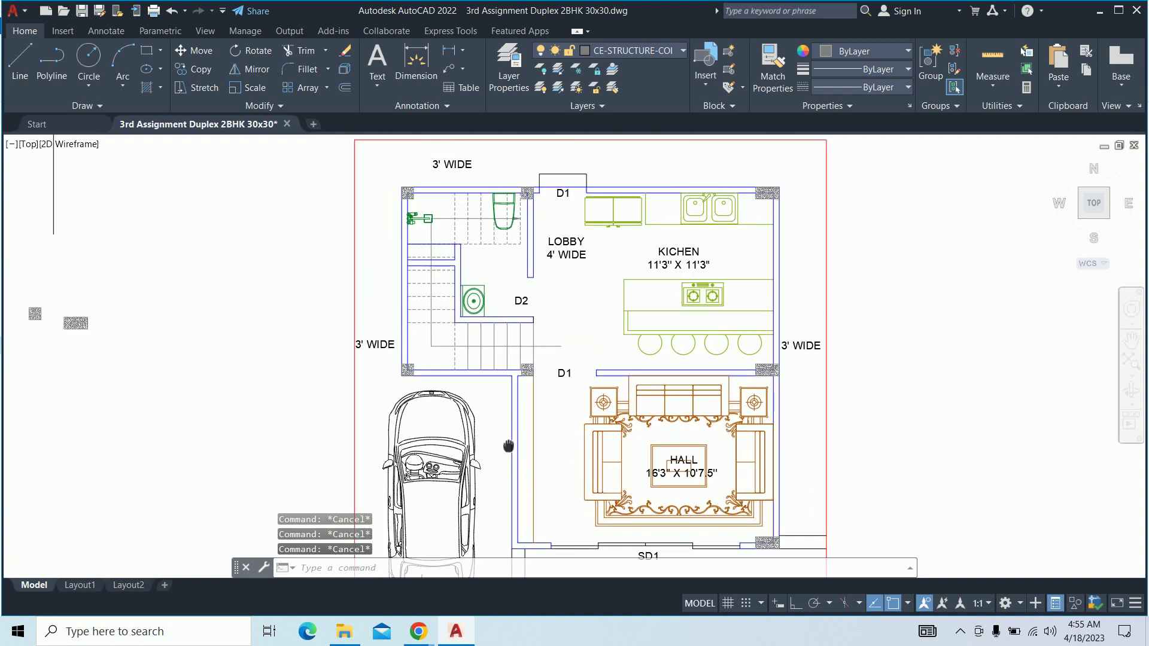
Copy the hatched column near D1 onto the hall's lower-left corner beside SD1
text(co)
key(Return)
scroll(531, 390, up, 2)
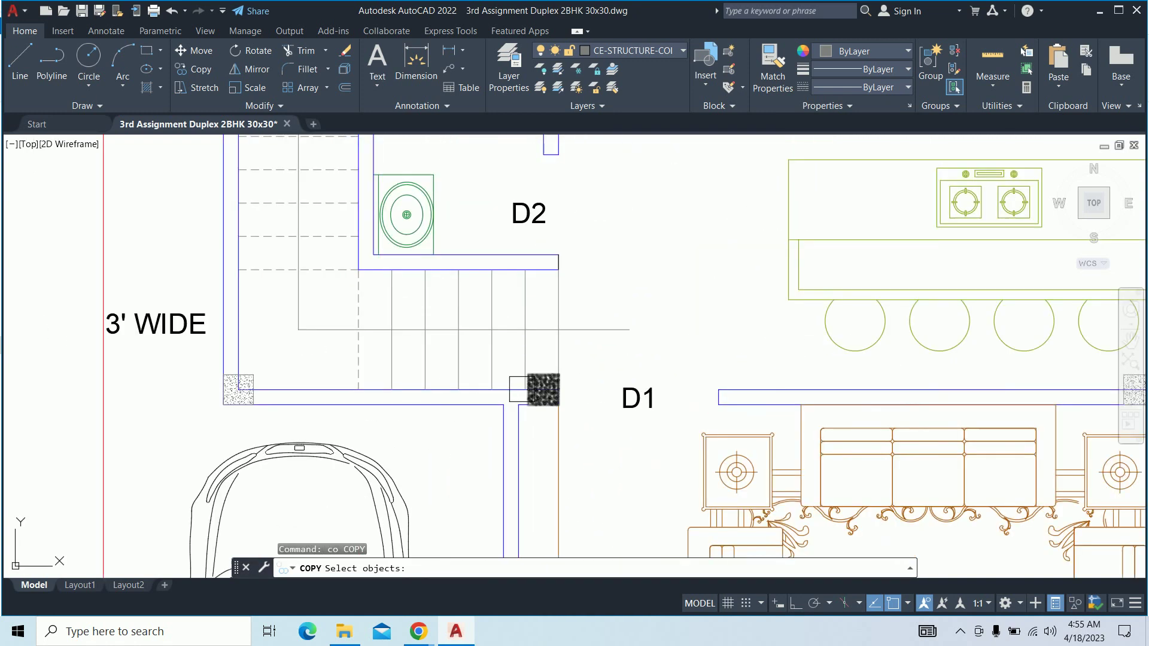
click(544, 390)
key(Return)
scroll(544, 382, up, 3)
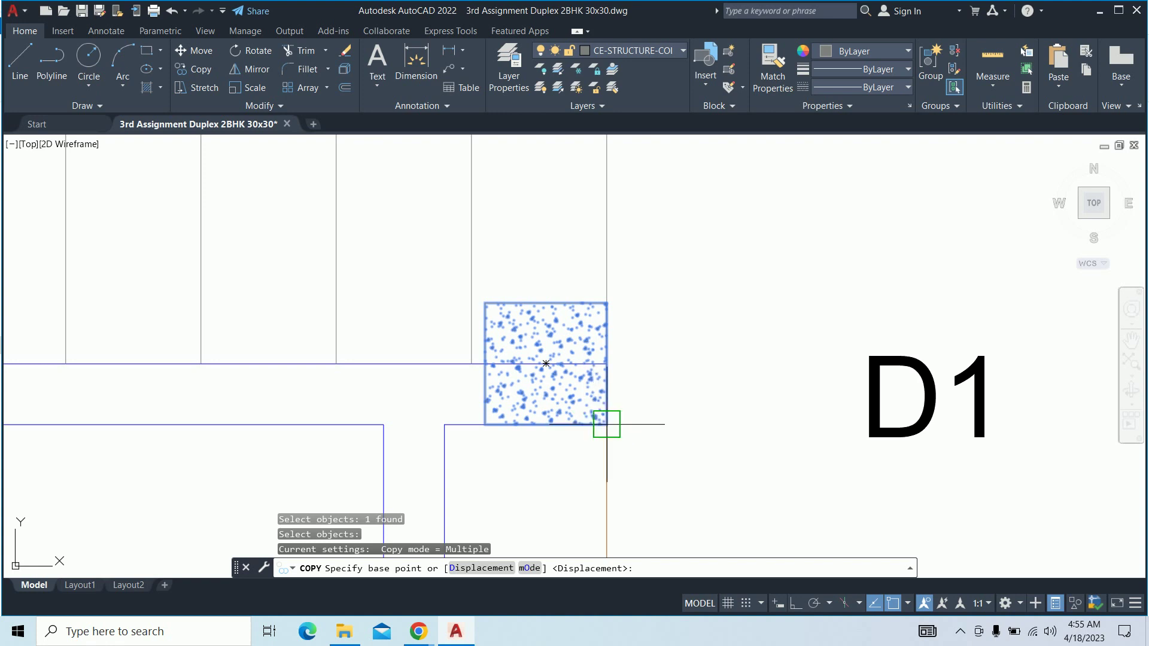
click(606, 424)
scroll(586, 300, down, 3)
scroll(574, 209, down, 3)
scroll(585, 384, down, 1)
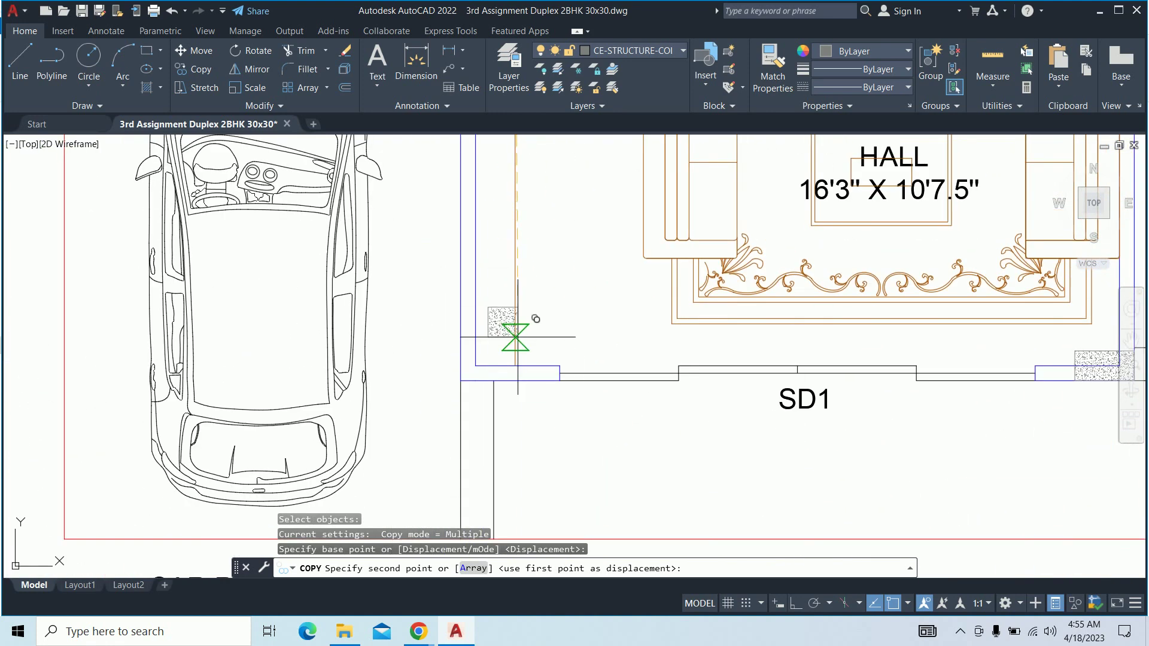
scroll(517, 337, up, 2)
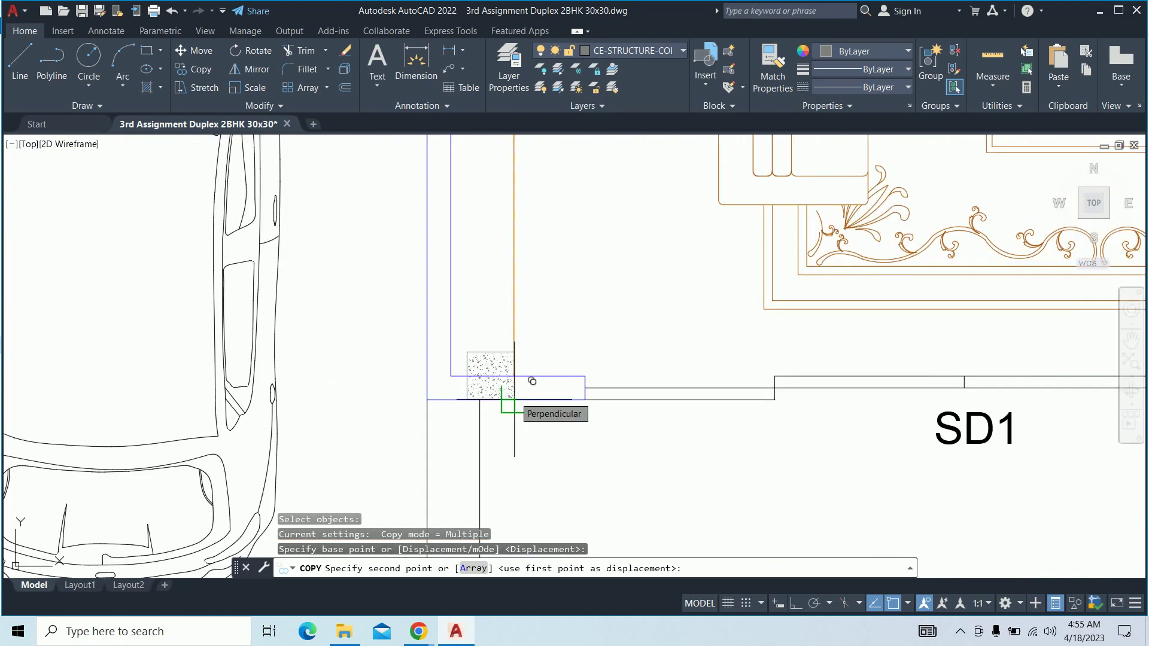
click(514, 399)
key(Escape)
key(Escape)
scroll(527, 383, down, 3)
scroll(539, 371, down, 2)
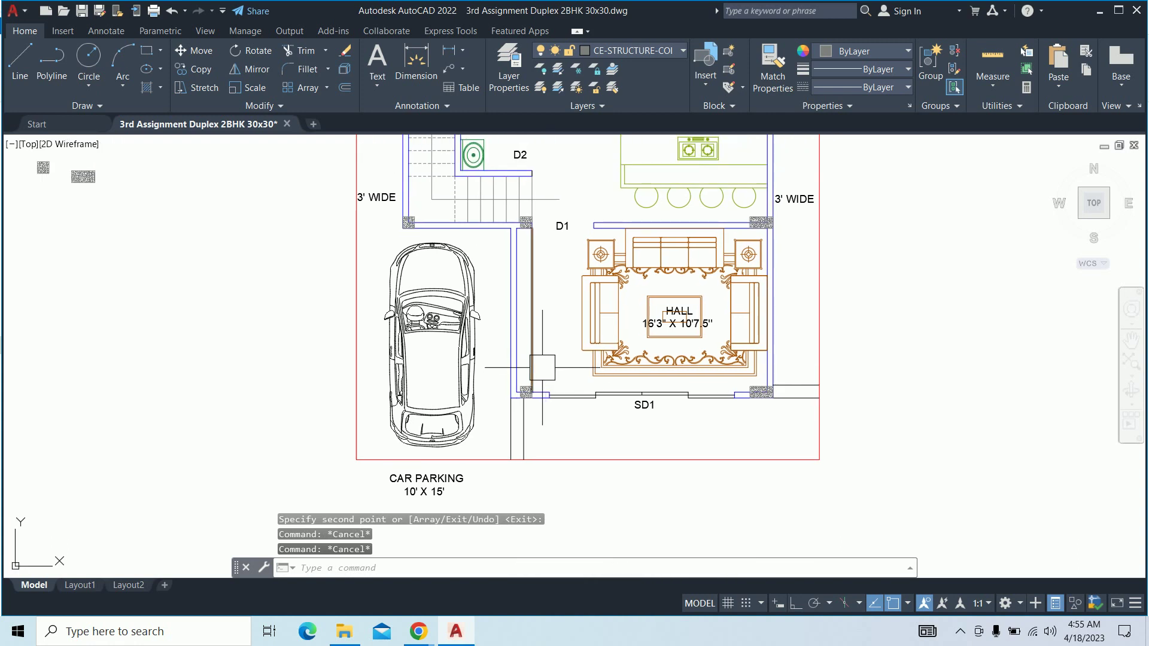
scroll(534, 335, down, 2)
scroll(523, 326, down, 1)
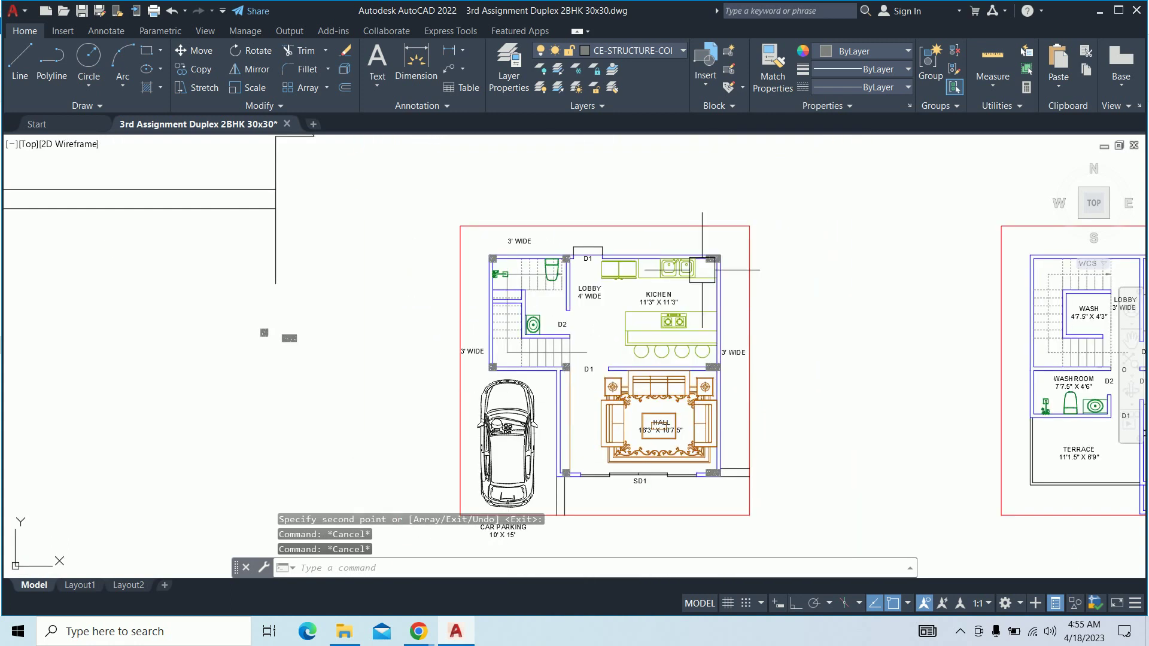
scroll(511, 315, down, 1)
Window-select the two stray column blocks by the site layout, clear the selection, and zoom to the ground floor
click(464, 318)
click(361, 281)
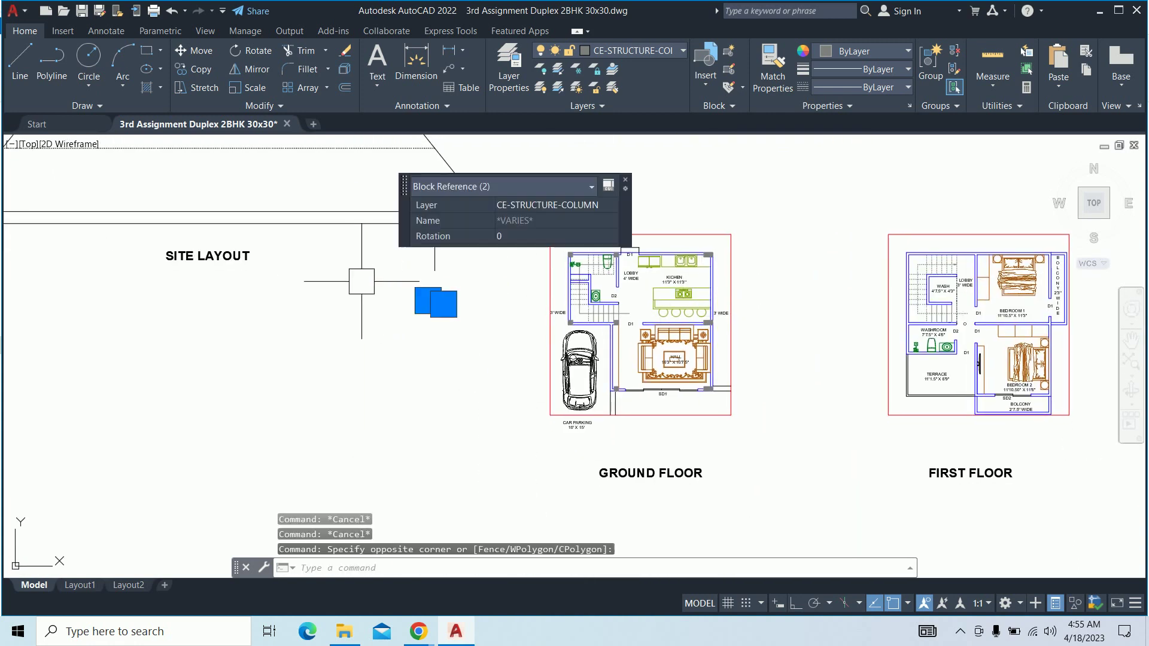
key(Escape)
key(Escape)
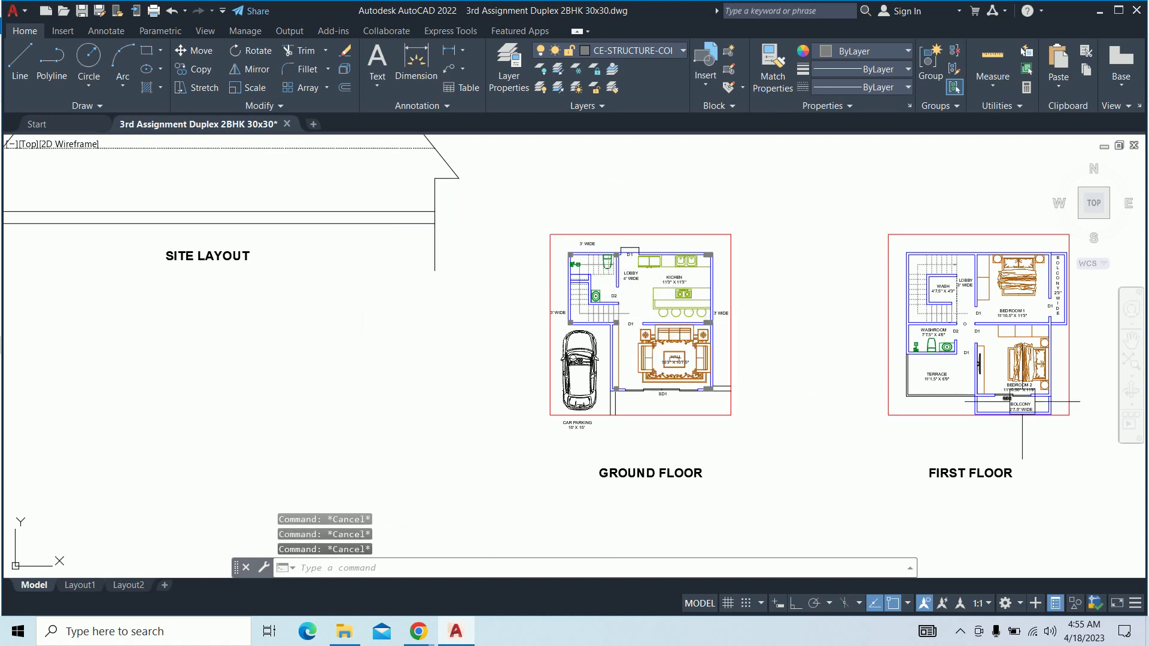
scroll(719, 326, up, 2)
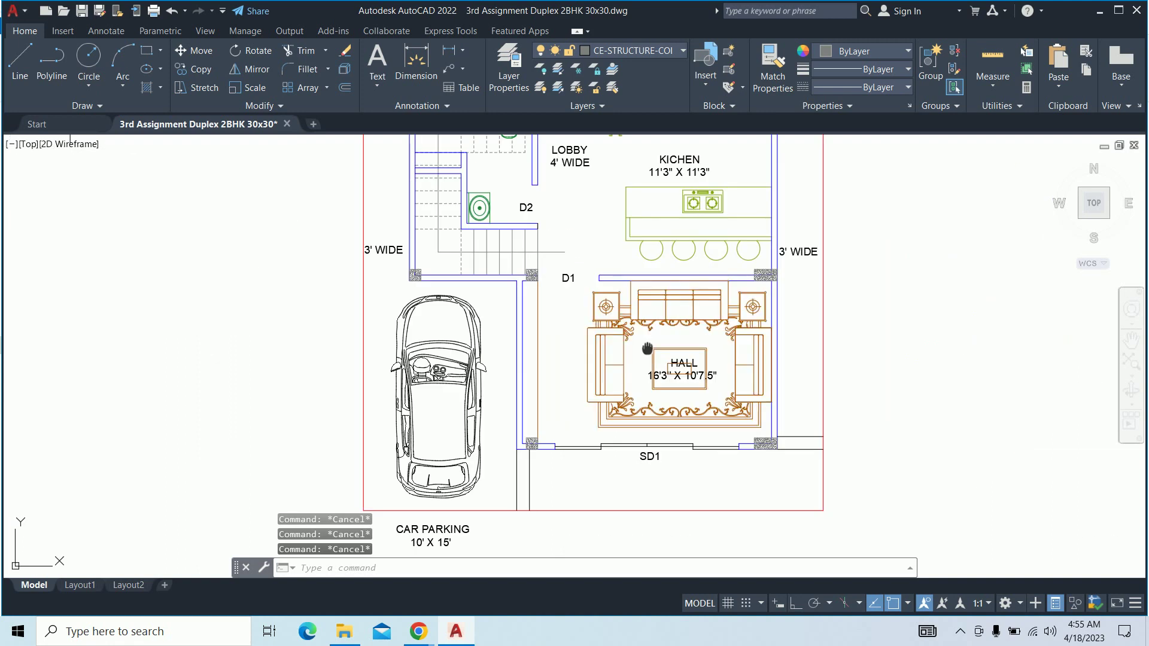
scroll(719, 327, up, 2)
scroll(573, 387, down, 4)
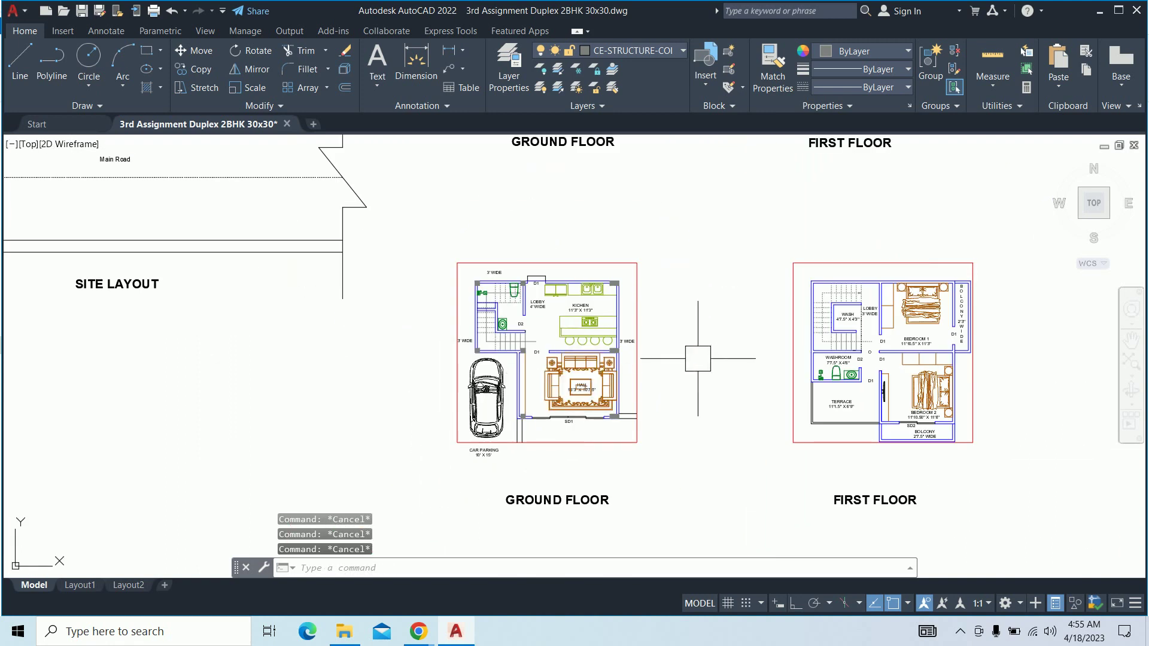
scroll(546, 301, up, 2)
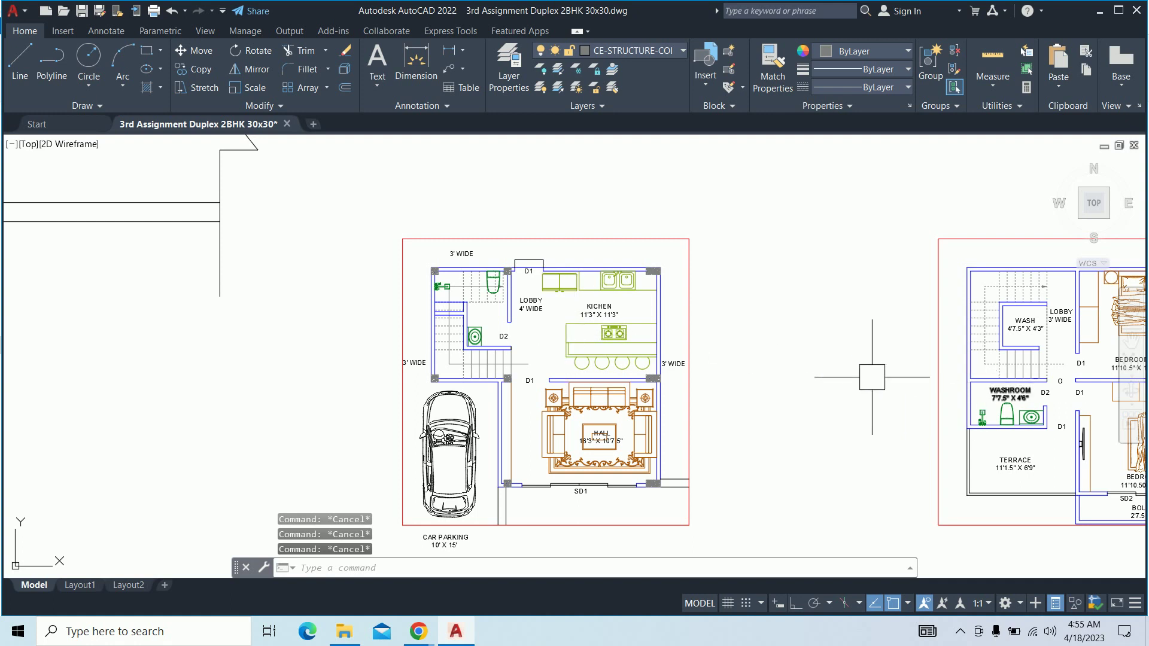
Start a group with the top-left, lobby-side and kitchen top-right corner columns
text(group)
key(Return)
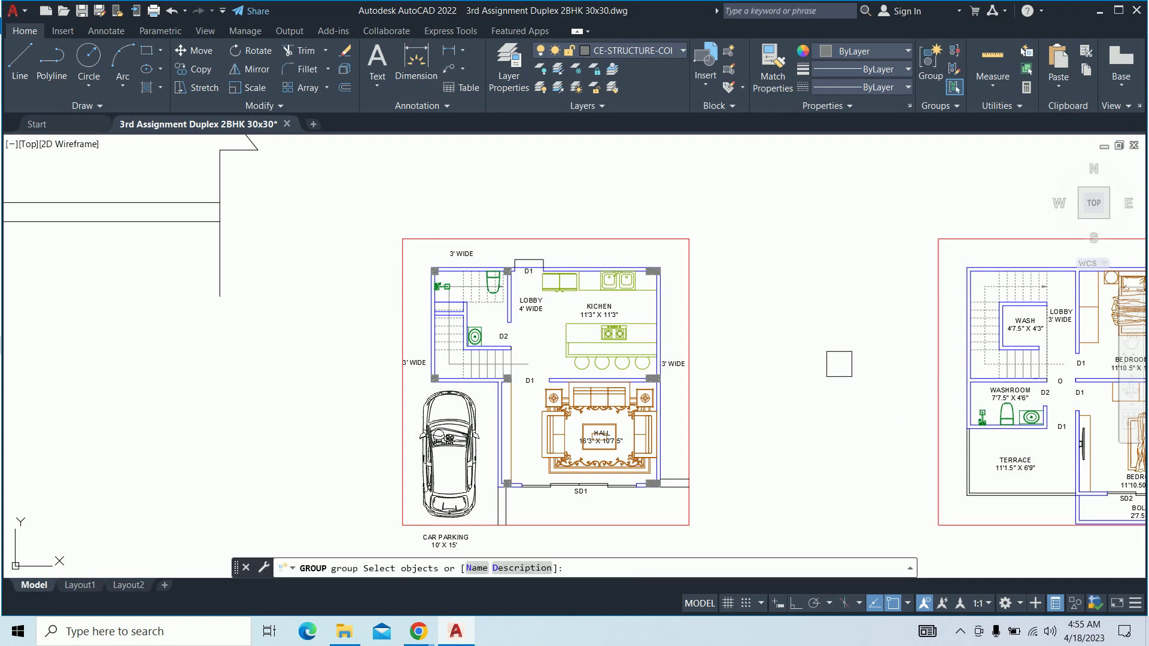
scroll(413, 257, up, 4)
click(485, 302)
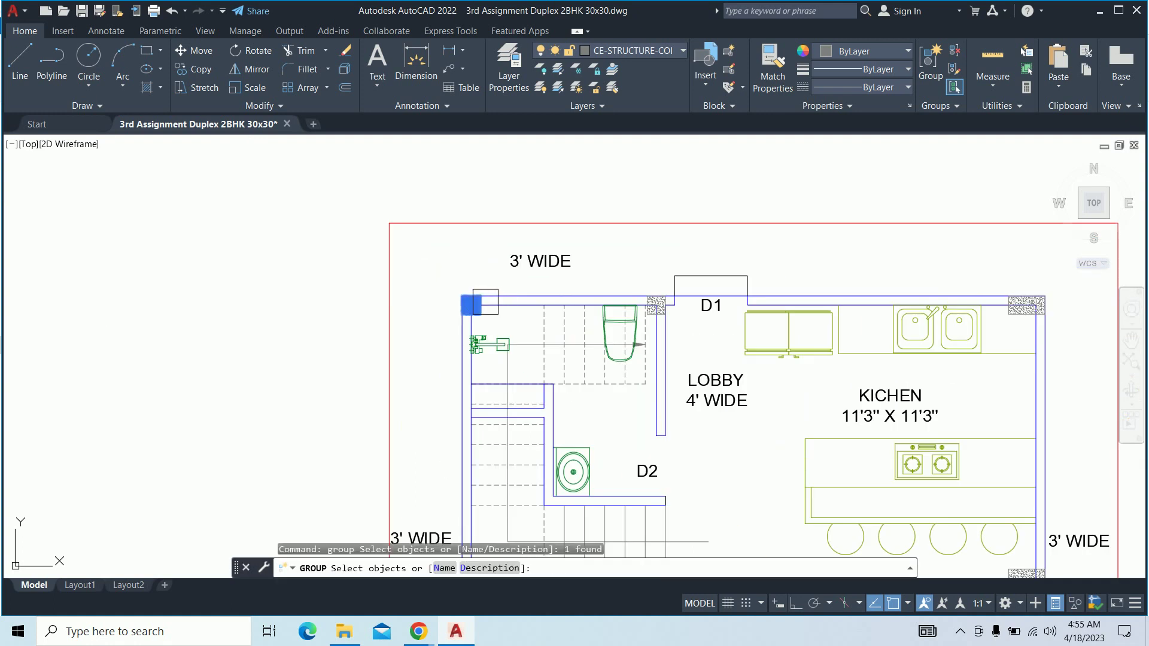
click(651, 303)
click(1026, 306)
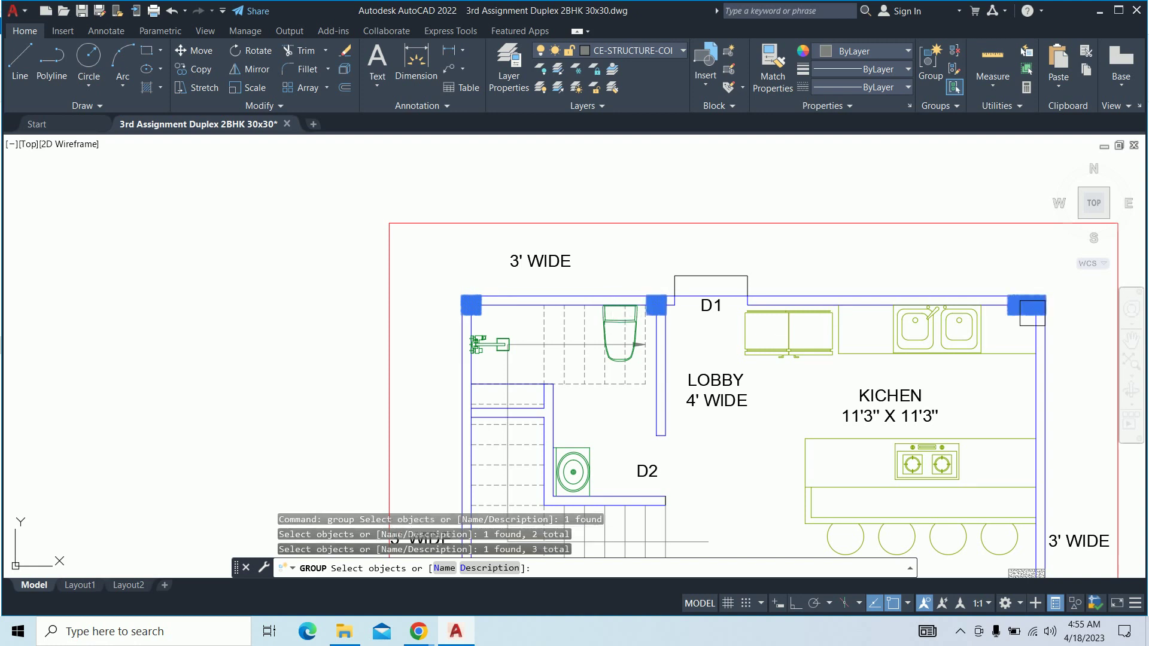
middle_drag(1002, 438, 715, 250)
Add the kitchen, hall, stair and car-parking corner columns and create the group
click(746, 364)
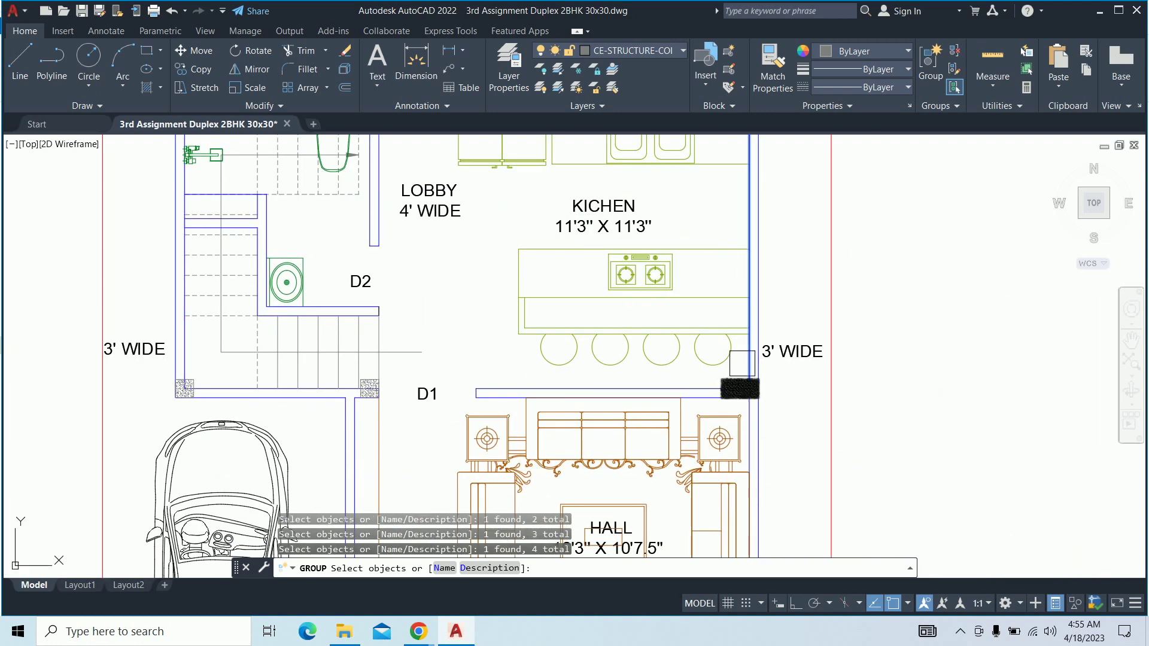
shift+click(740, 389)
middle_drag(740, 389, 1040, 219)
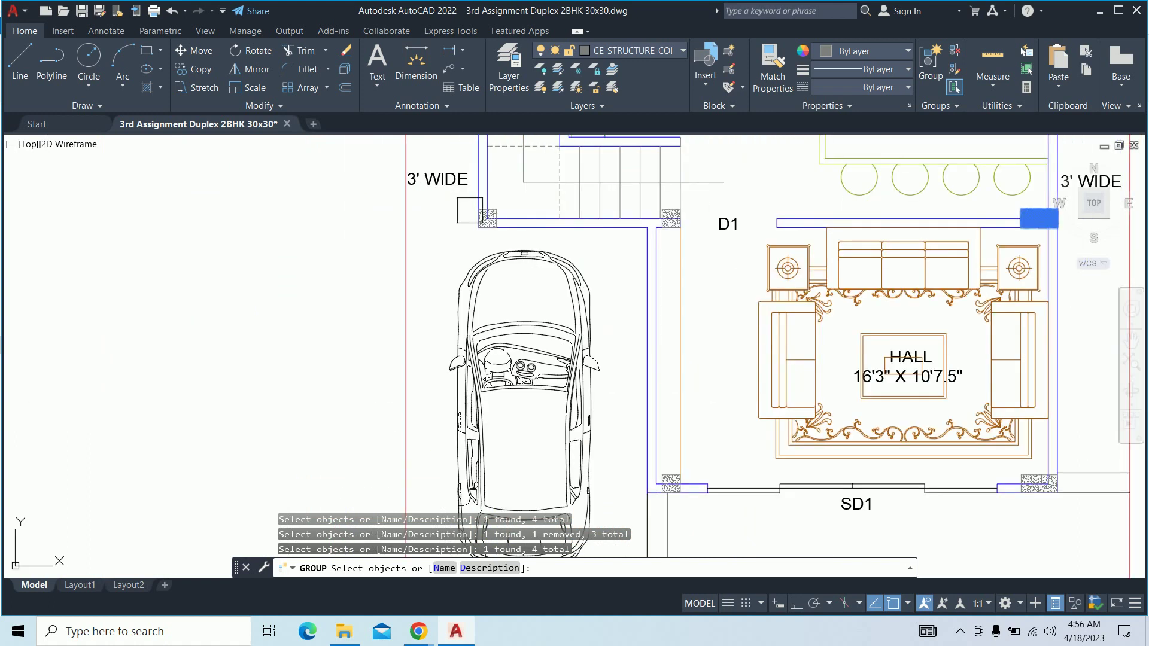
scroll(658, 203, up, 3)
click(694, 219)
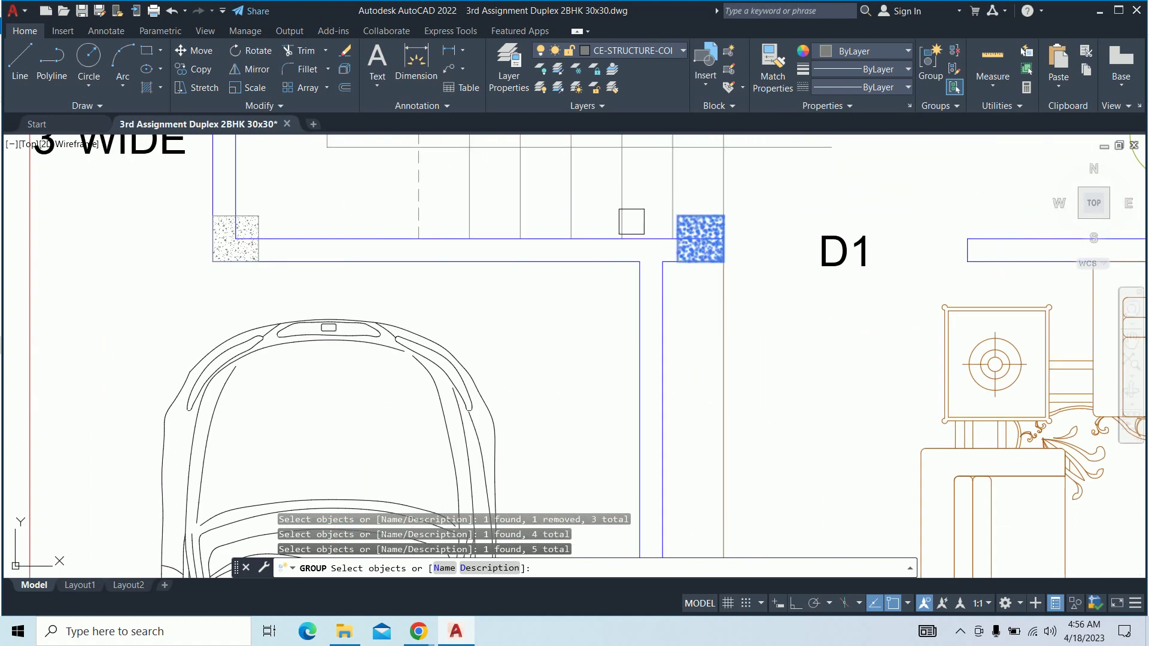
click(237, 238)
scroll(239, 239, down, 5)
scroll(419, 299, up, 3)
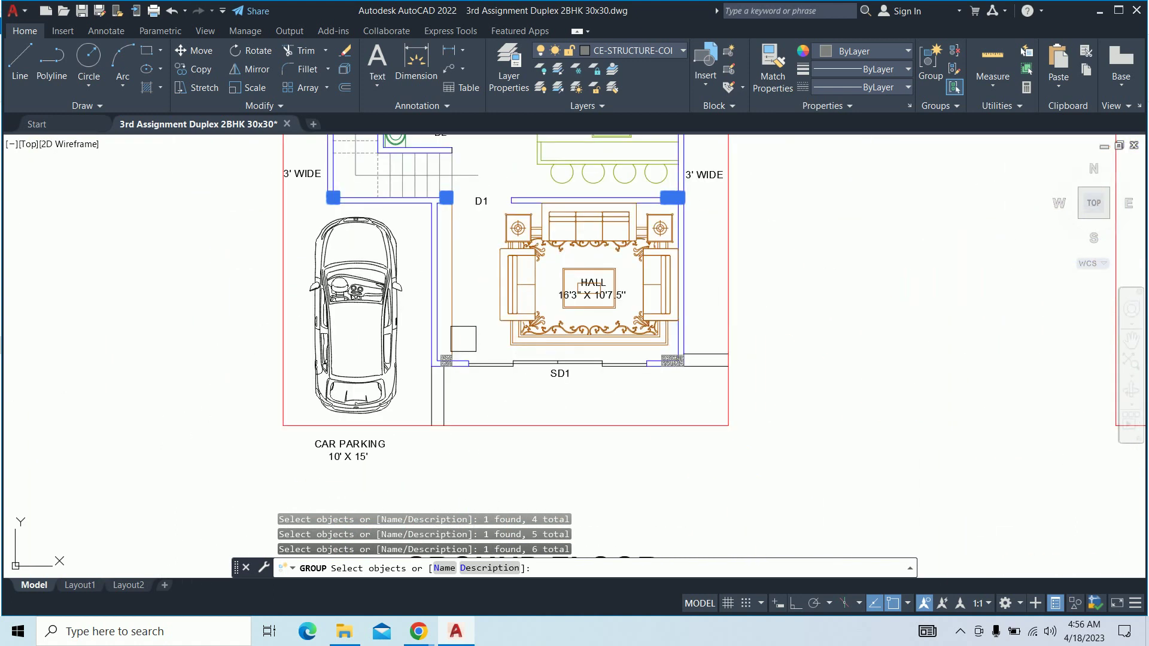
scroll(427, 384, up, 2)
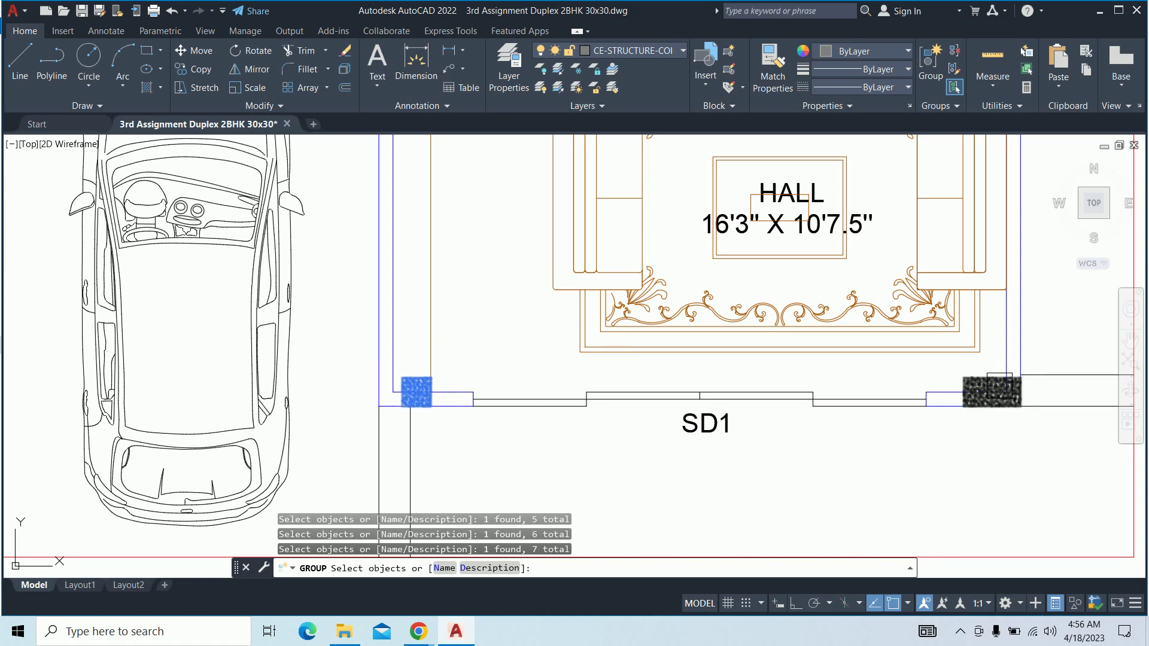
click(992, 392)
scroll(694, 362, down, 6)
key(Return)
key(Escape)
key(Escape)
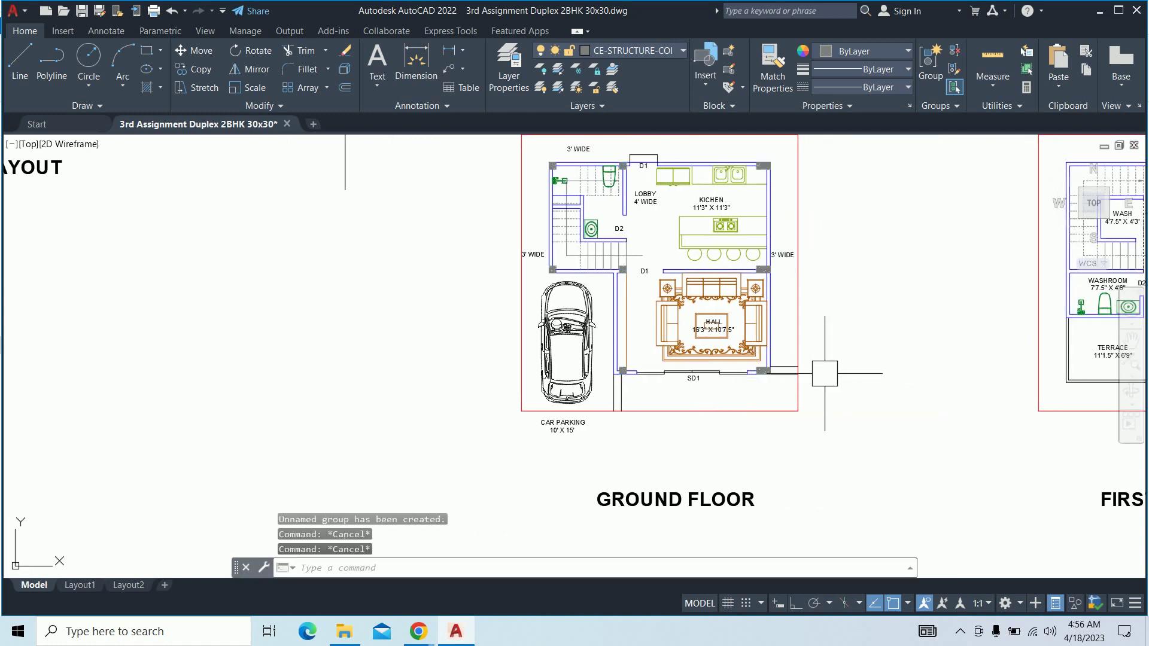
text(c)
key(Escape)
scroll(792, 393, up, 4)
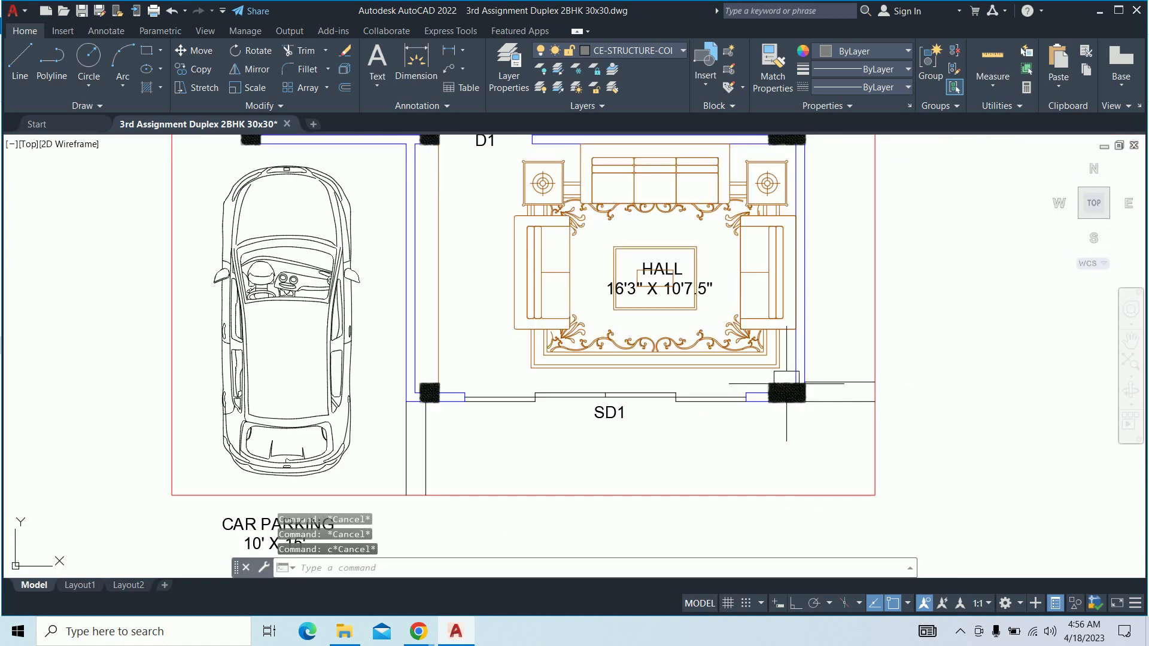
Zoom out to show the site layout and both floor plans, and start COPY with CO
scroll(786, 384, down, 5)
mouse_move(761, 390)
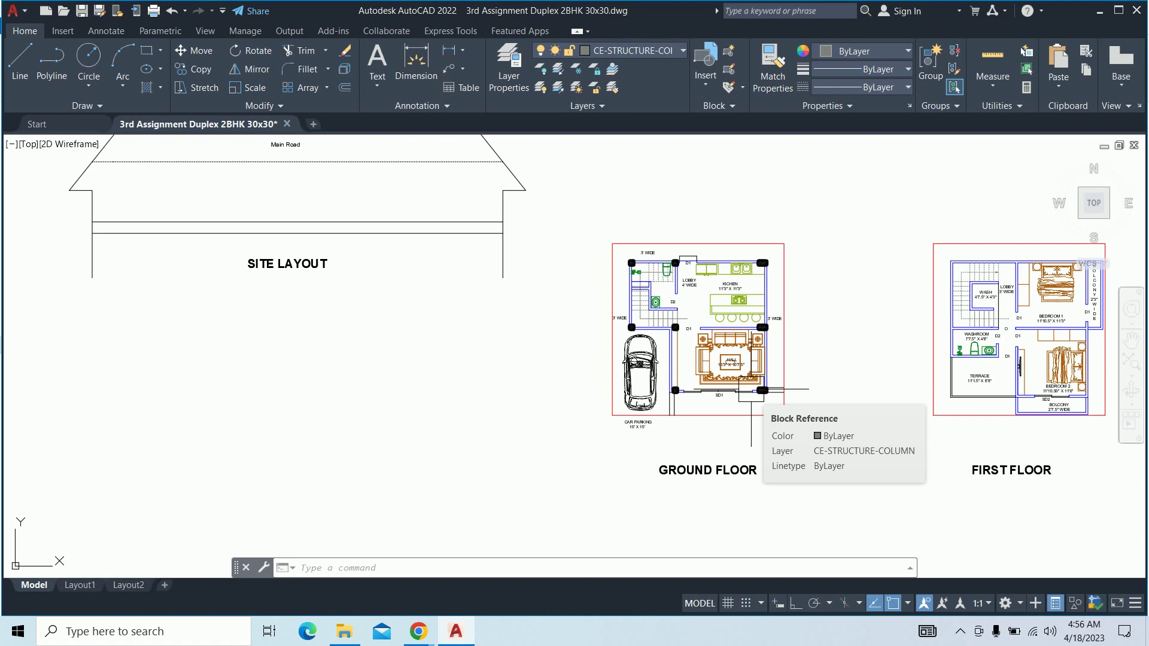
text(co)
key(Return)
Copy the column group from the ground plot's lower-right corner to the first-floor plot's matching corner
scroll(720, 369, up, 2)
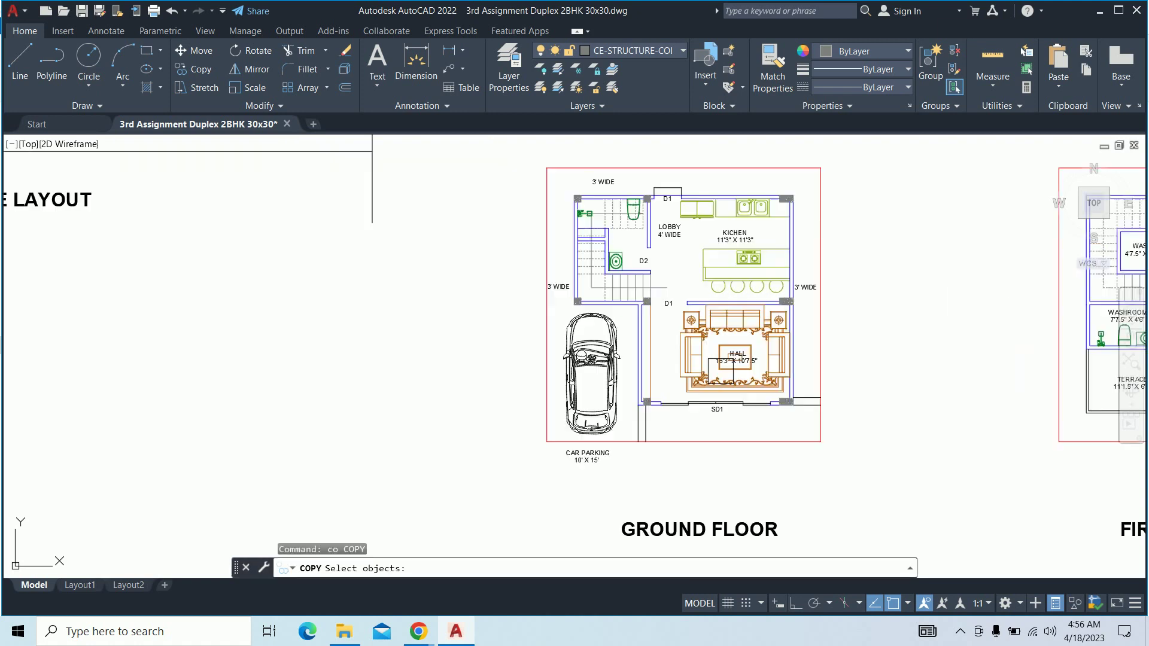
scroll(721, 369, up, 2)
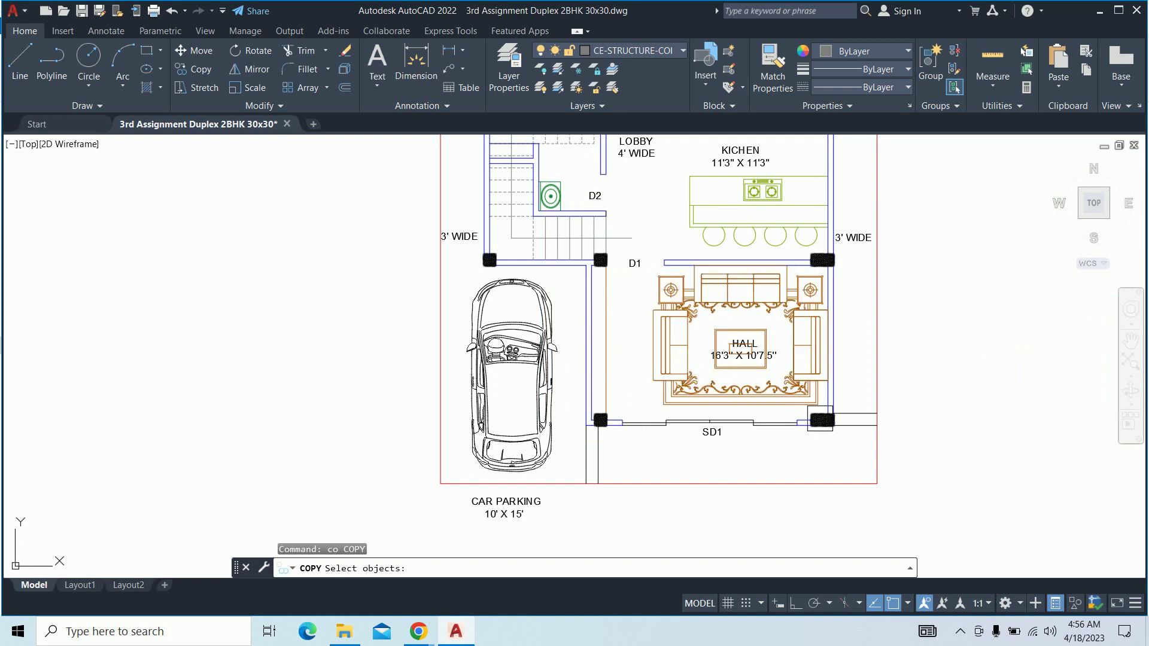
click(821, 419)
scroll(820, 418, down, 1)
scroll(682, 418, down, 2)
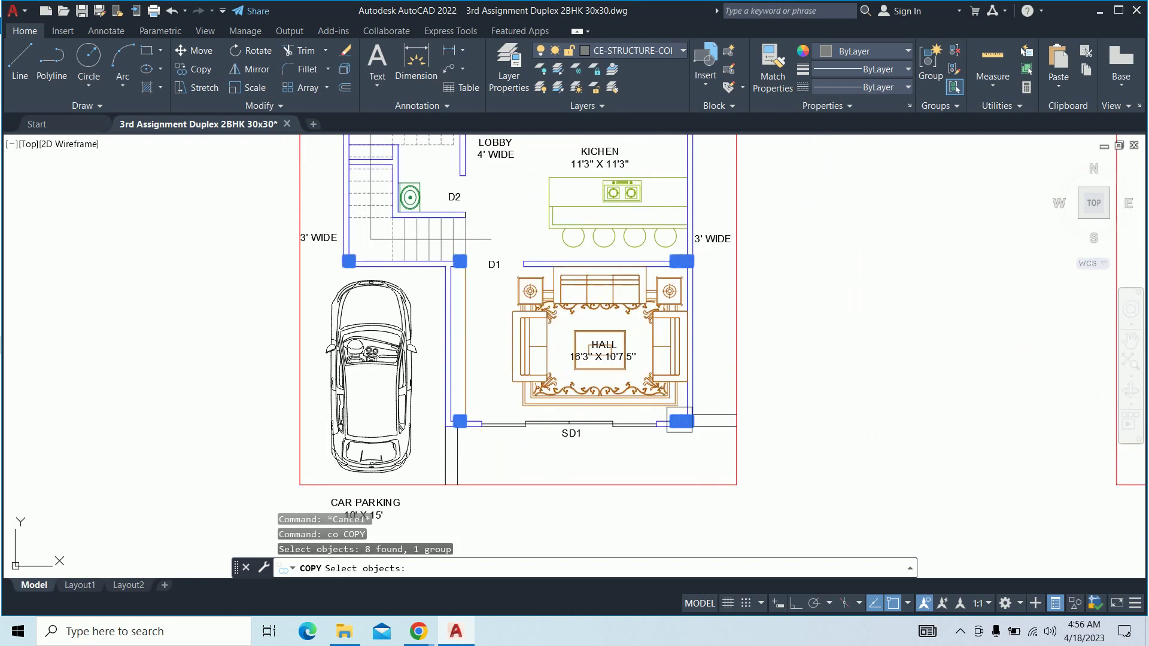
scroll(682, 419, down, 1)
key(Return)
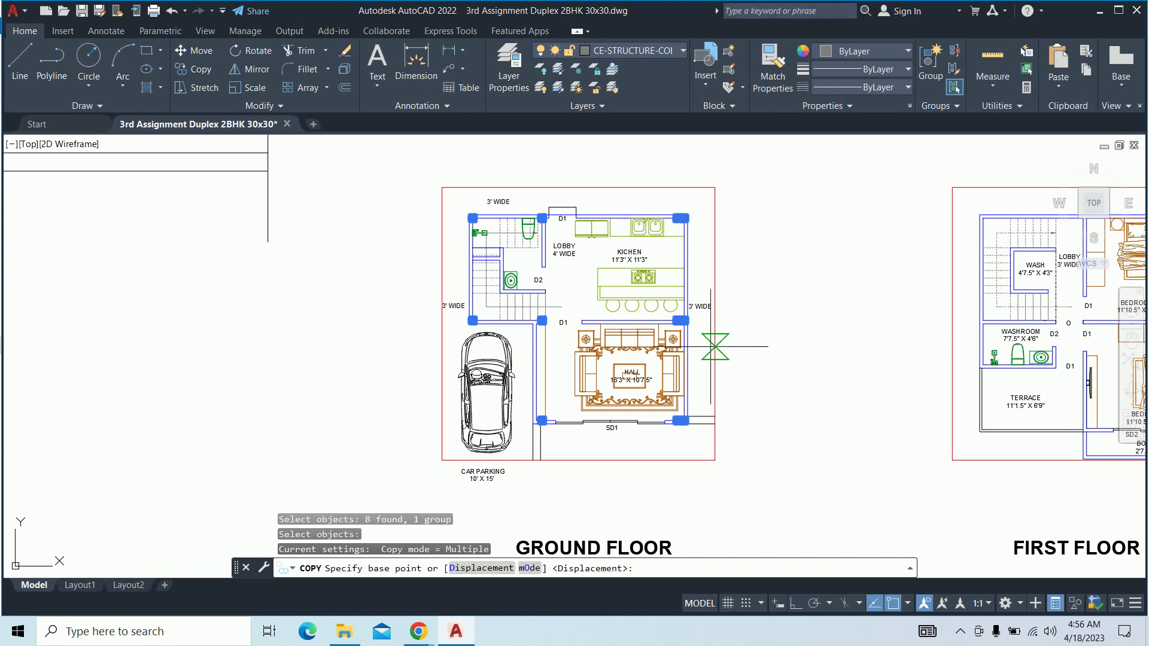
scroll(694, 411, up, 2)
scroll(730, 440, up, 2)
middle_drag(730, 441, 676, 389)
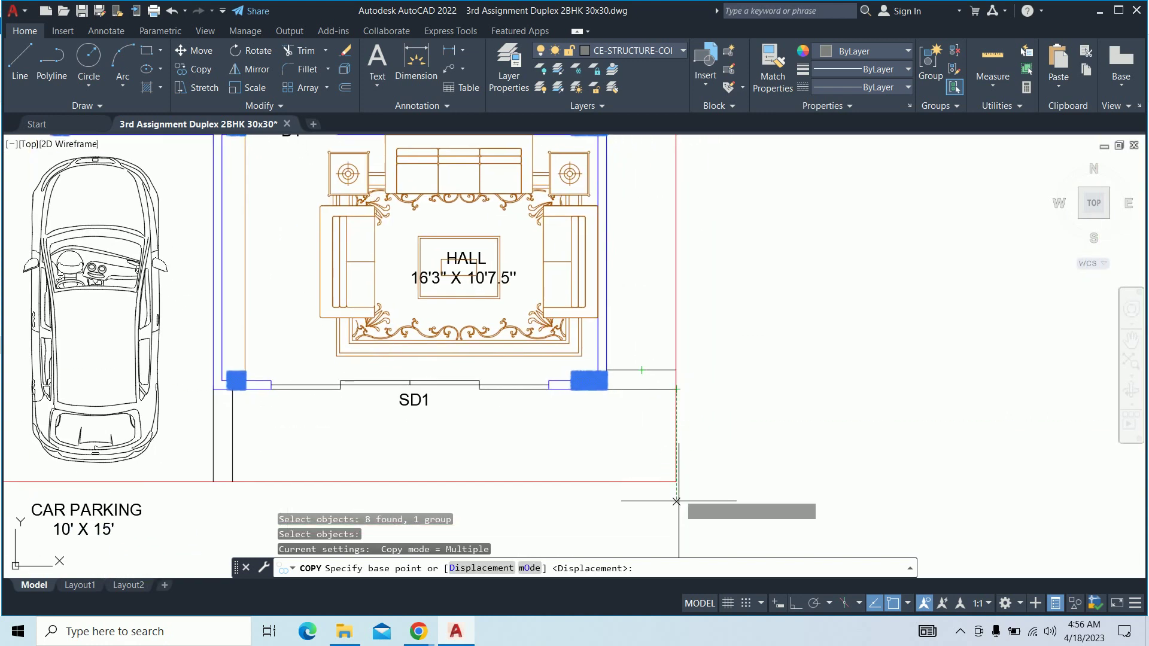
click(675, 482)
scroll(735, 481, down, 3)
scroll(608, 477, up, 1)
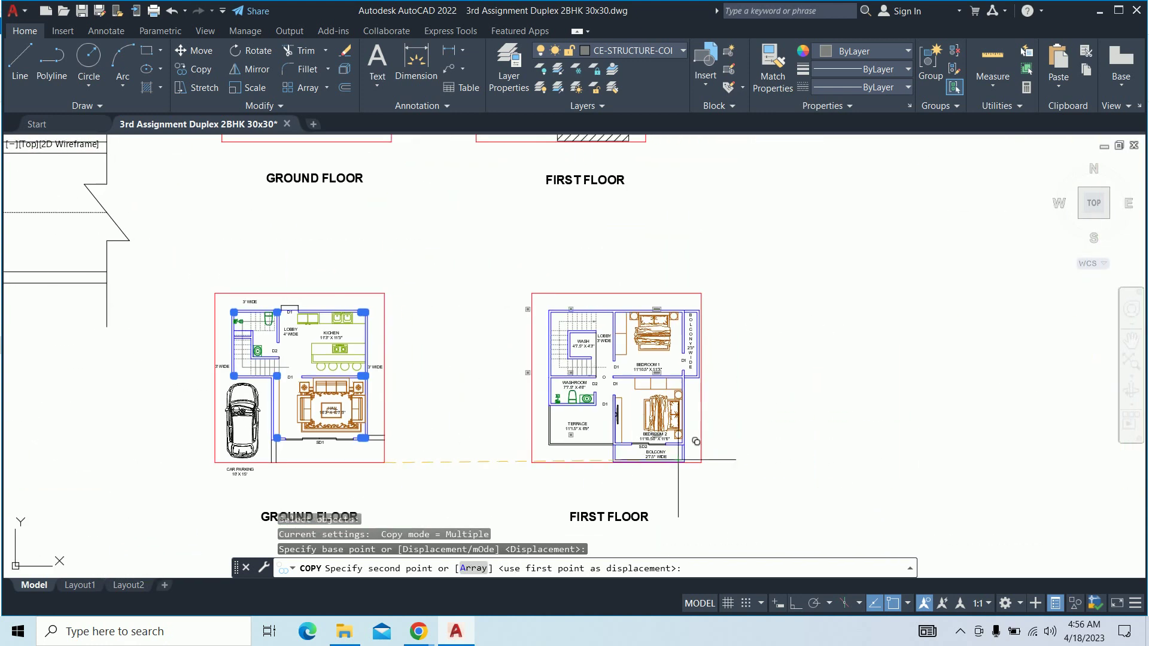
scroll(705, 436, up, 3)
click(719, 470)
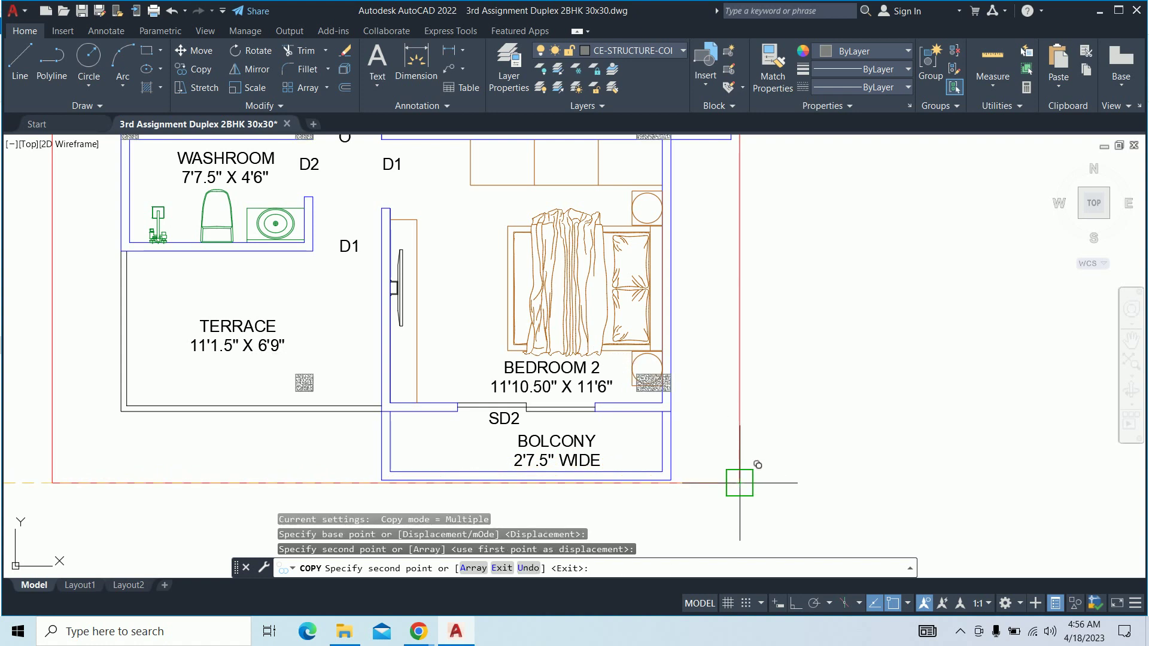
key(Escape)
key(Escape)
scroll(724, 454, down, 4)
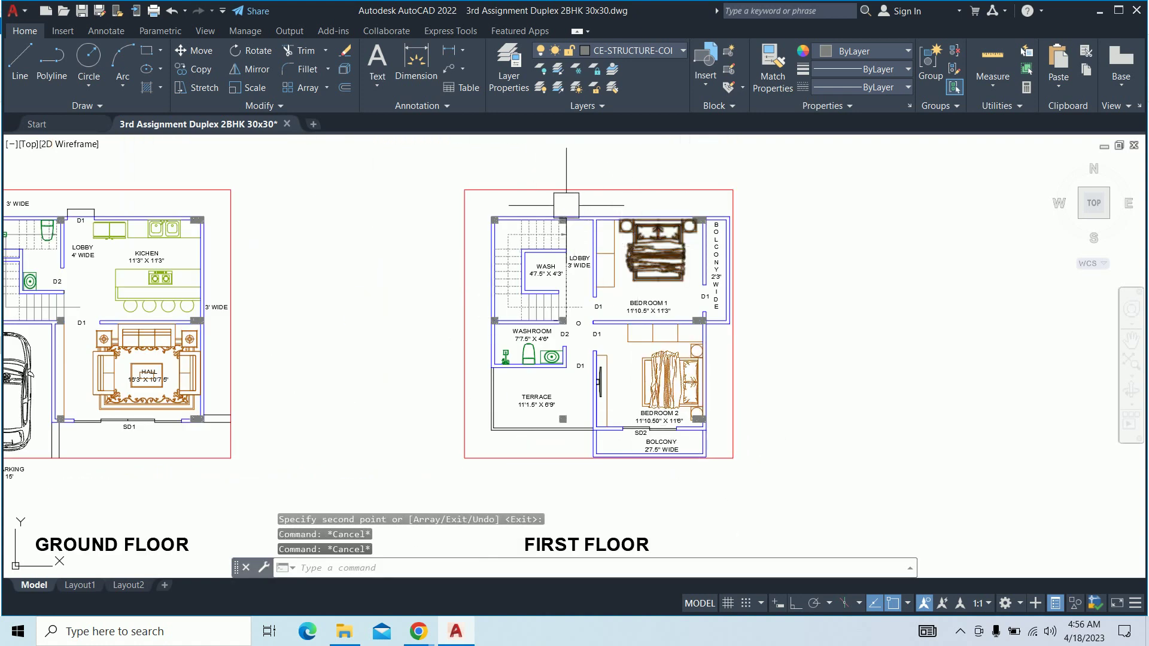
scroll(565, 206, up, 3)
scroll(635, 426, down, 1)
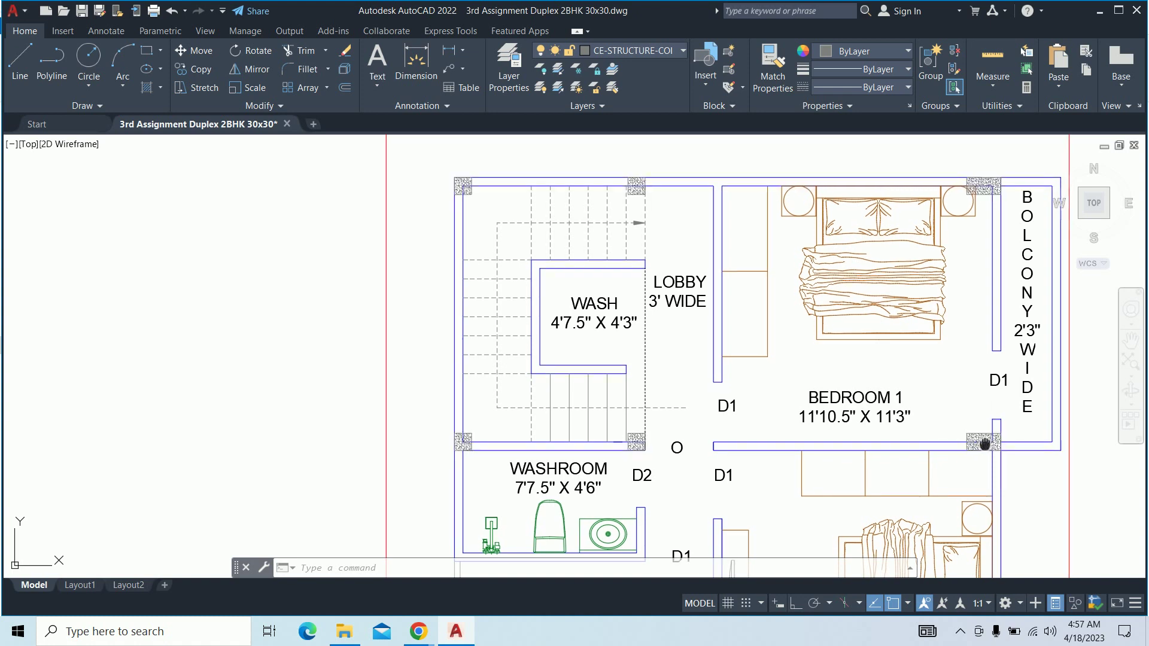
middle_drag(985, 453, 921, 314)
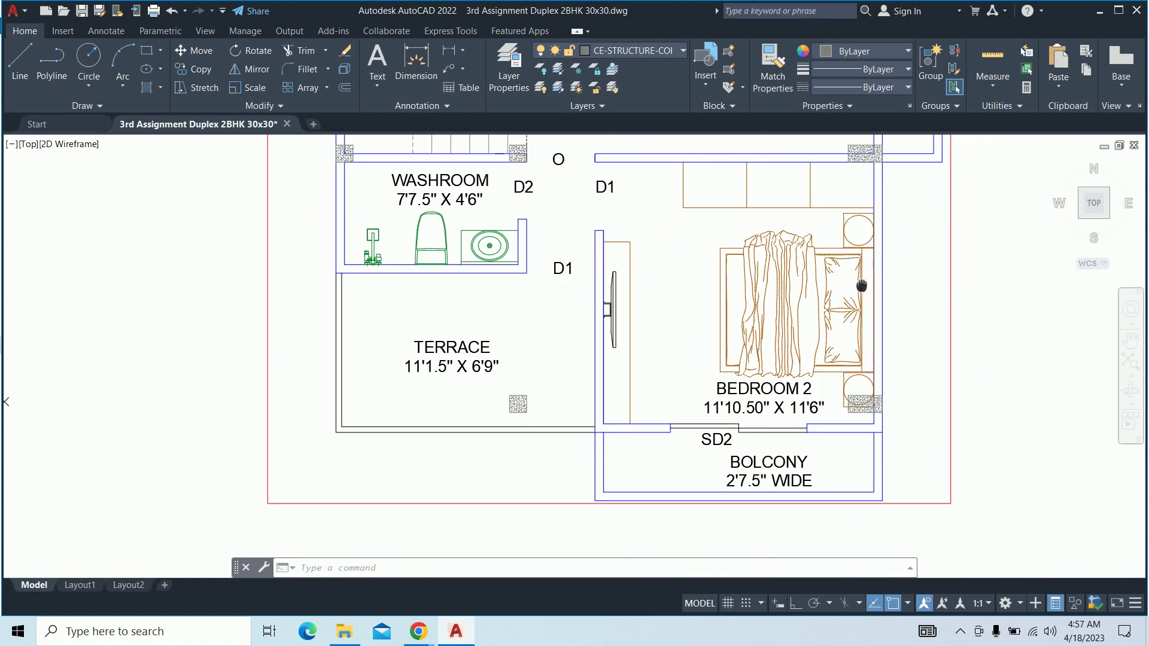
middle_drag(903, 385, 812, 292)
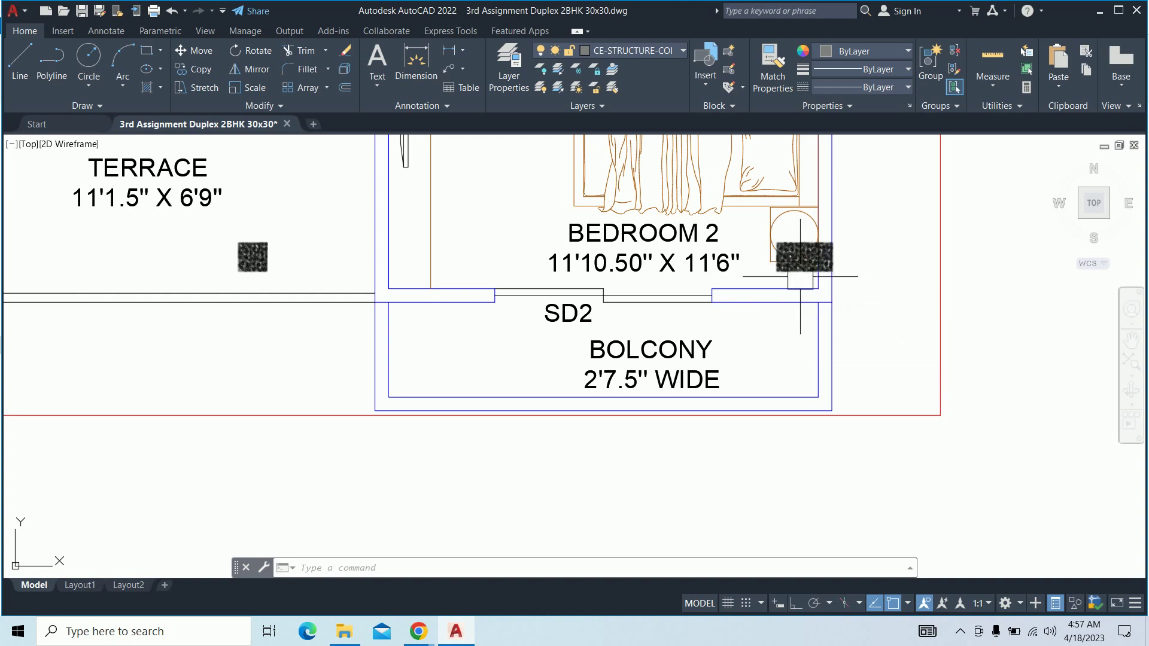
scroll(795, 277, down, 5)
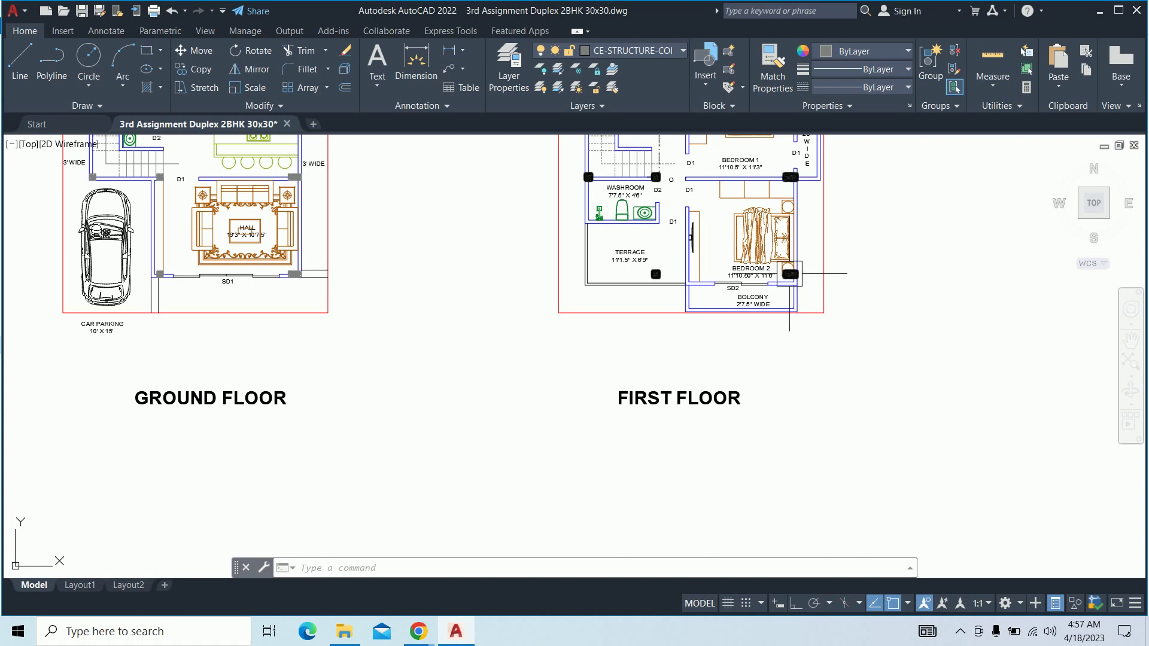
Zoom to the ground-floor hall's corner column and briefly select it
middle_drag(574, 286, 622, 303)
key(Escape)
key(Escape)
key(Escape)
scroll(623, 303, up, 4)
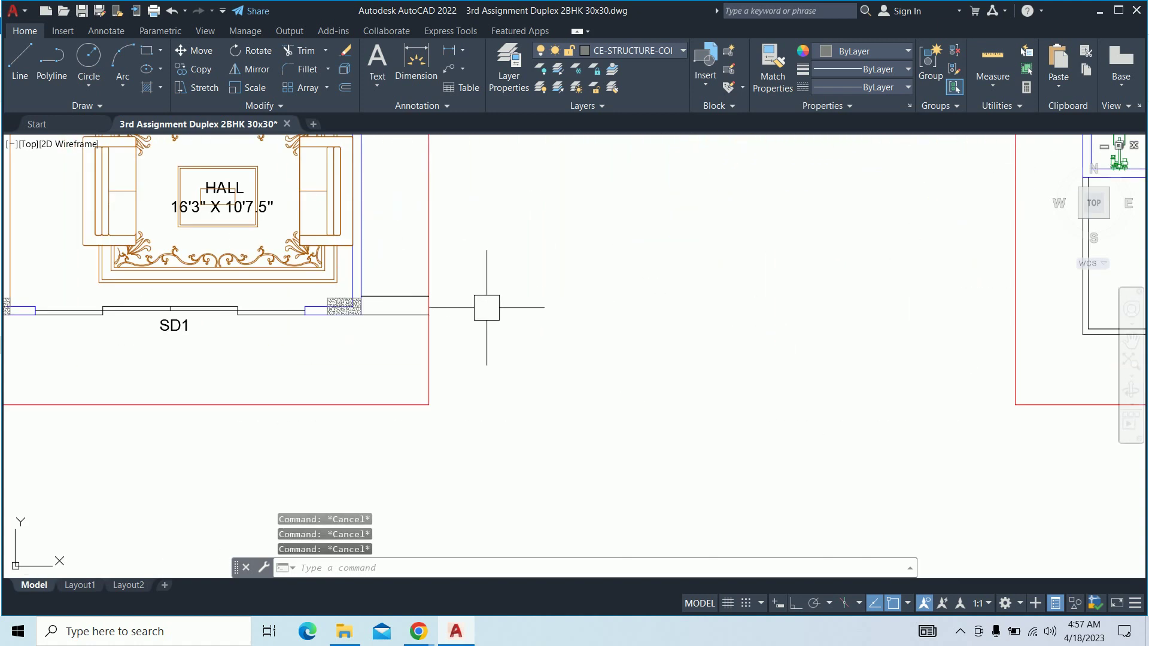
scroll(479, 309, up, 2)
middle_drag(411, 308, 554, 328)
scroll(449, 307, up, 3)
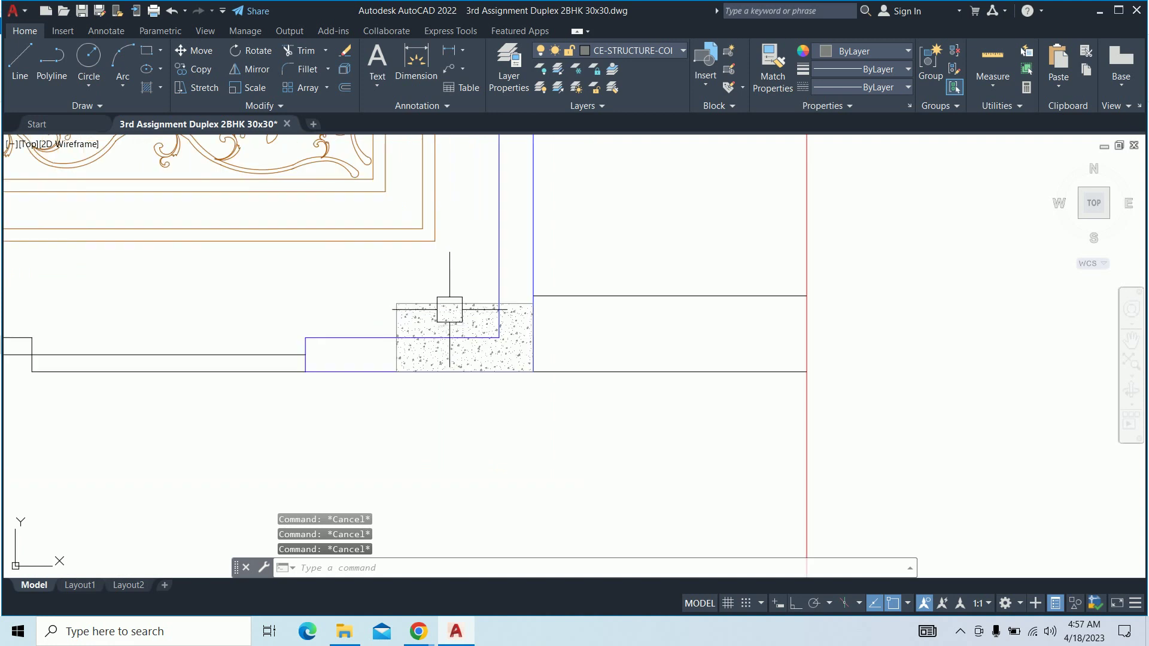
click(440, 308)
scroll(440, 308, down, 5)
scroll(427, 309, down, 2)
key(Escape)
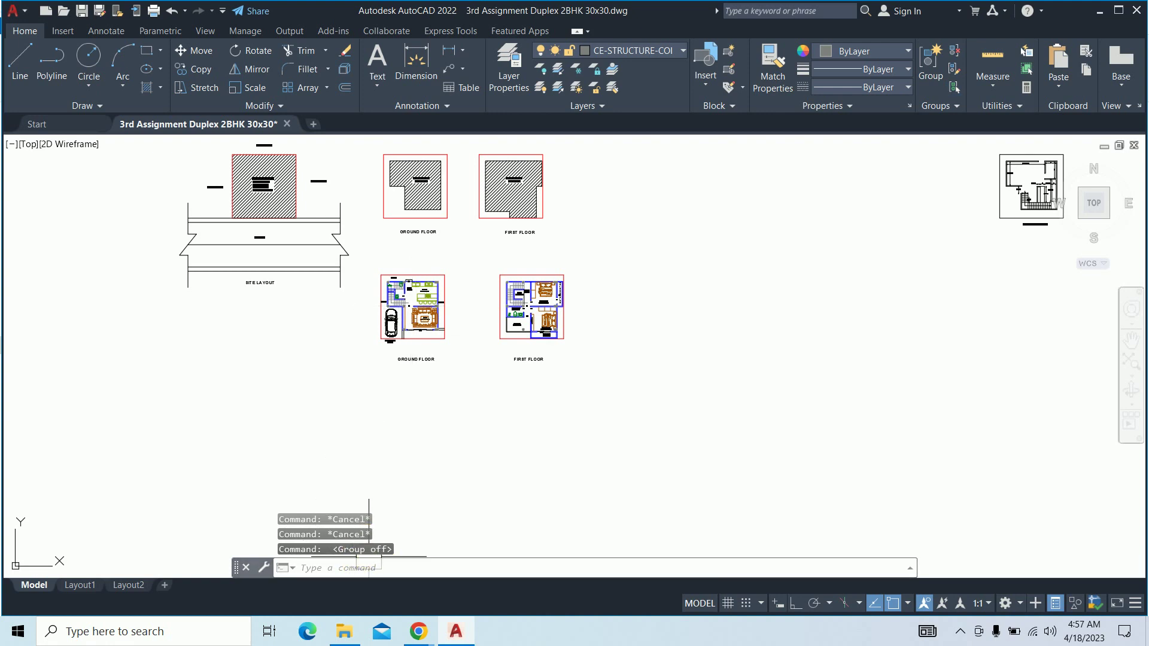
Rotate the hall's lower-right column block 90° about its corner with Ortho on
scroll(440, 362, up, 8)
middle_drag(436, 313, 577, 414)
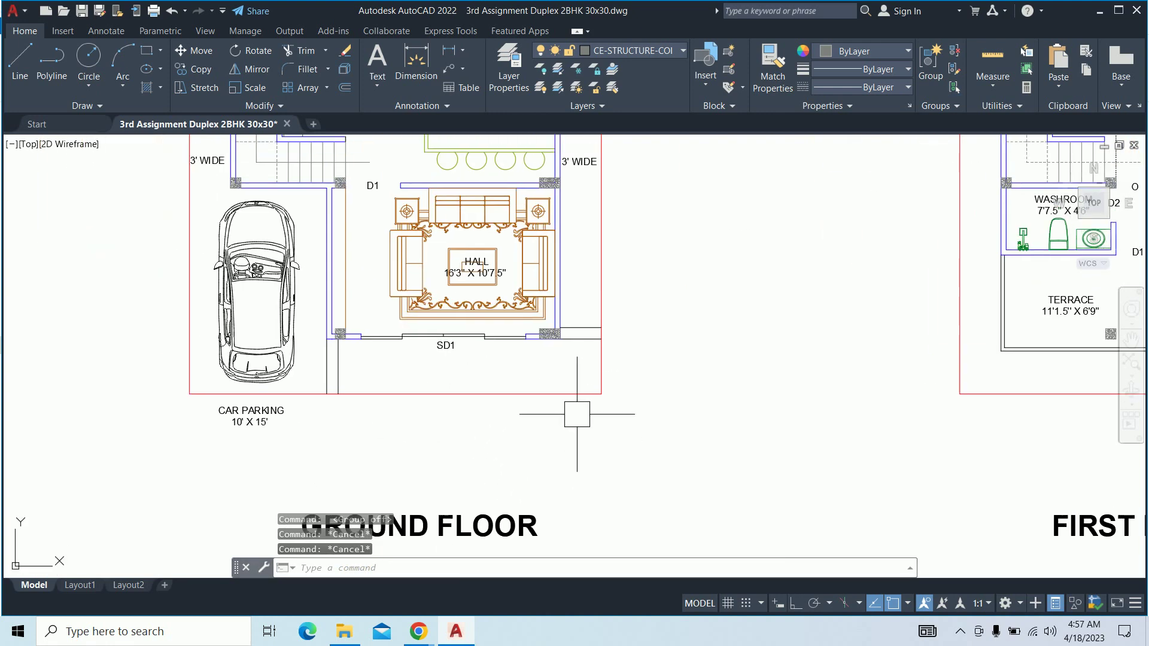
scroll(576, 414, up, 5)
text(ro)
key(Return)
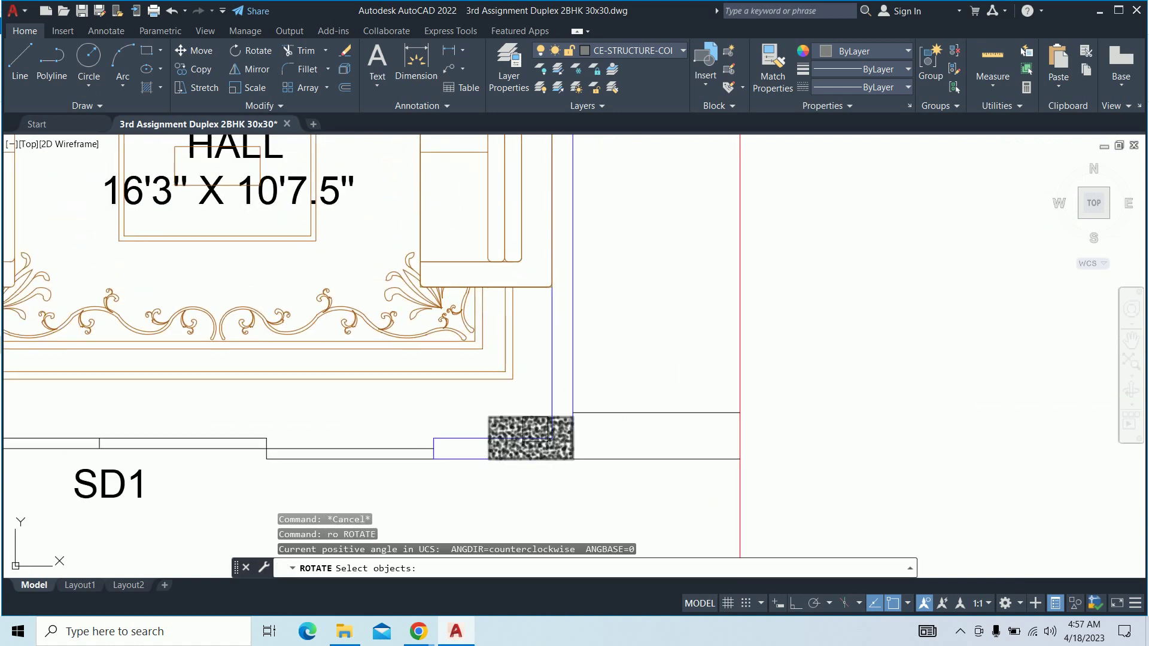
click(535, 428)
key(Return)
click(569, 461)
middle_drag(559, 502, 556, 403)
click(796, 603)
click(531, 440)
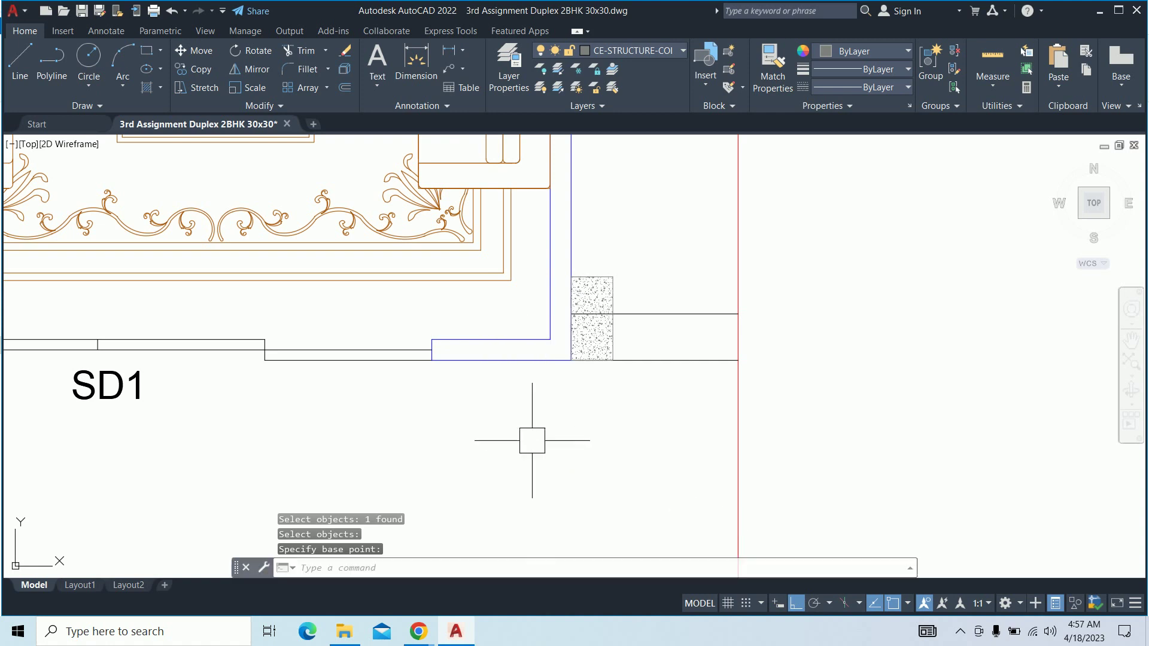
Begin moving the column from its lower-right corner, then cancel the move
text(m)
key(Return)
click(595, 356)
key(Return)
scroll(600, 352, up, 5)
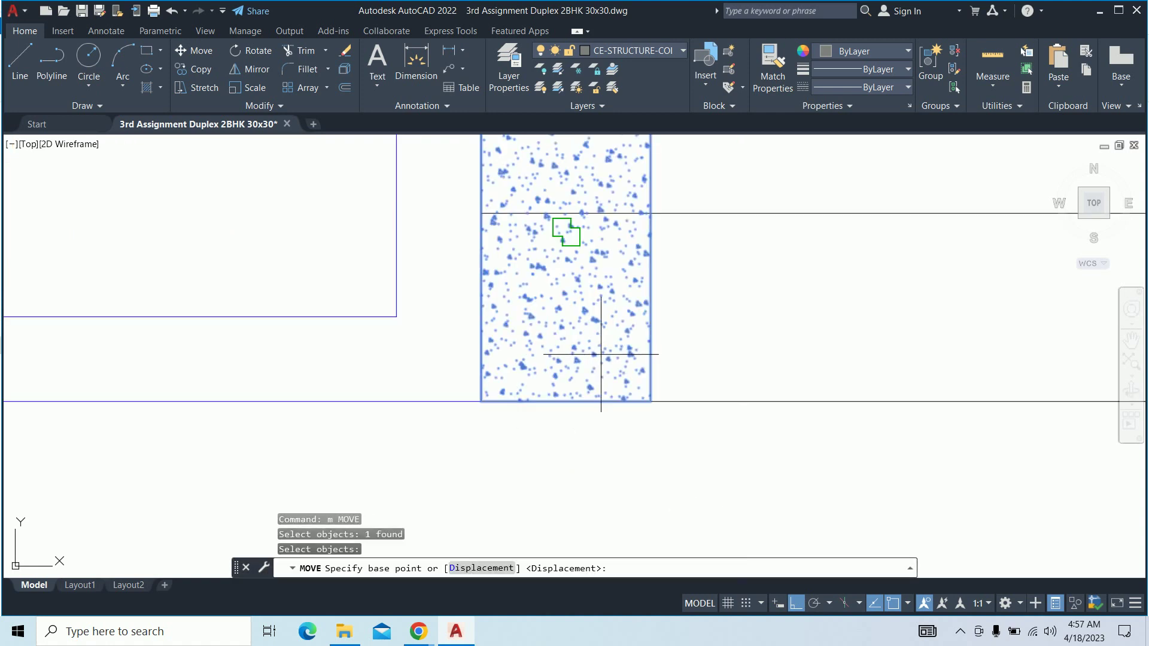
click(650, 401)
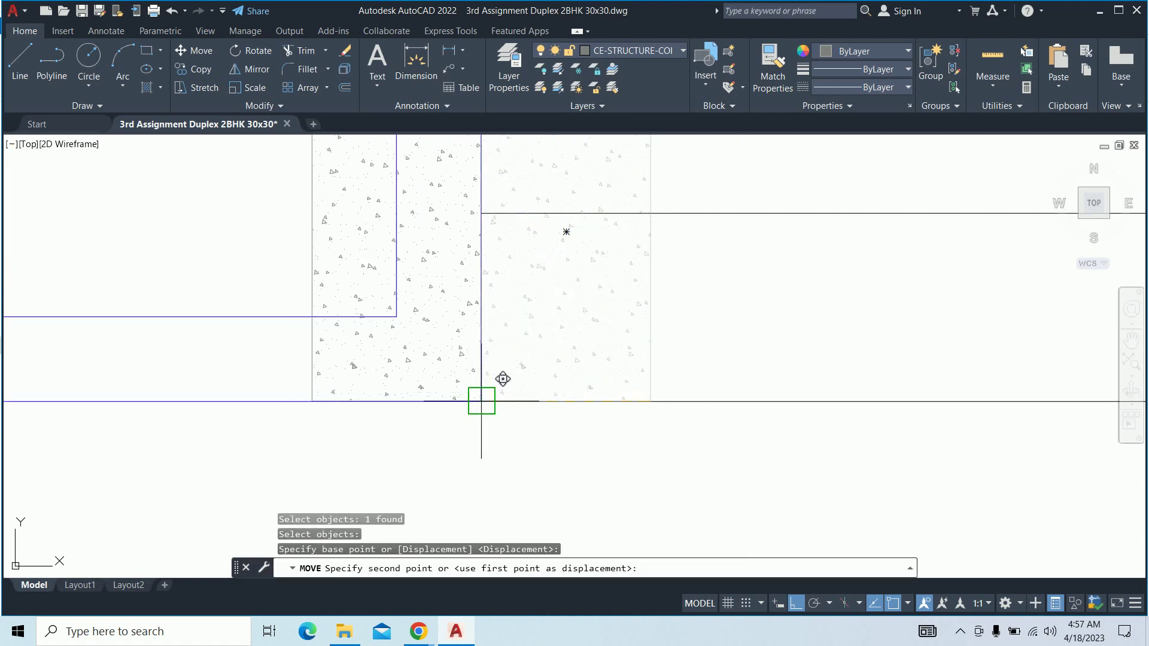
key(Escape)
key(Escape)
key(Escape)
key(Escape)
scroll(480, 389, down, 5)
scroll(524, 390, down, 2)
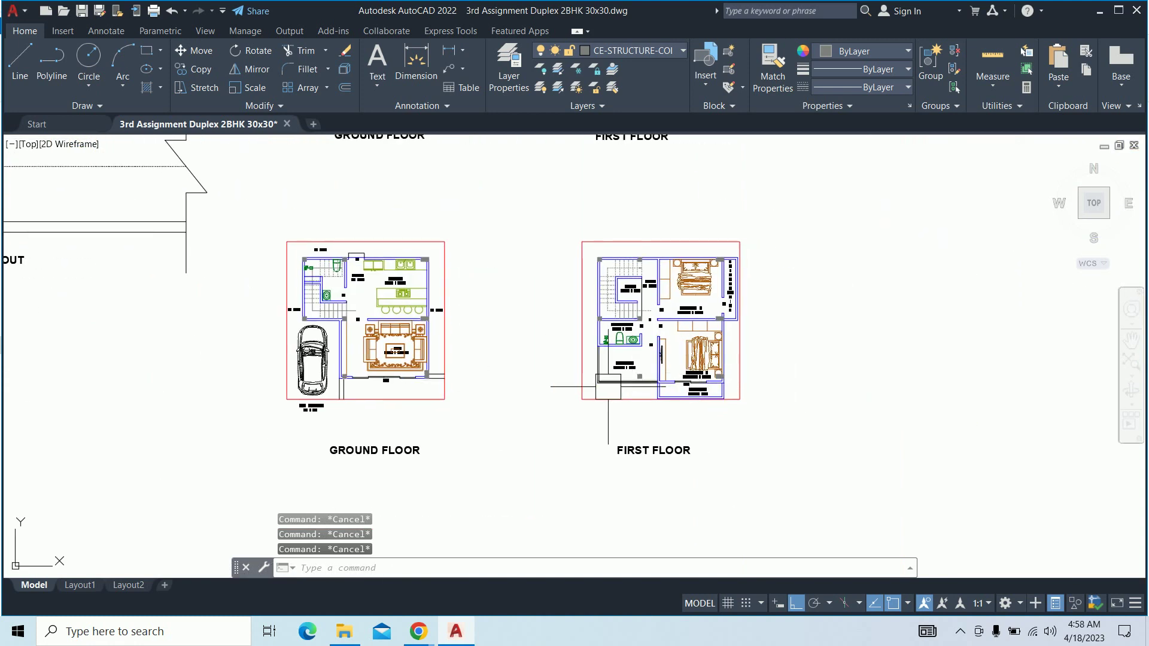
Delete the Bedroom 2 column, then undo to restore it
scroll(676, 377, up, 7)
scroll(770, 353, up, 5)
click(768, 363)
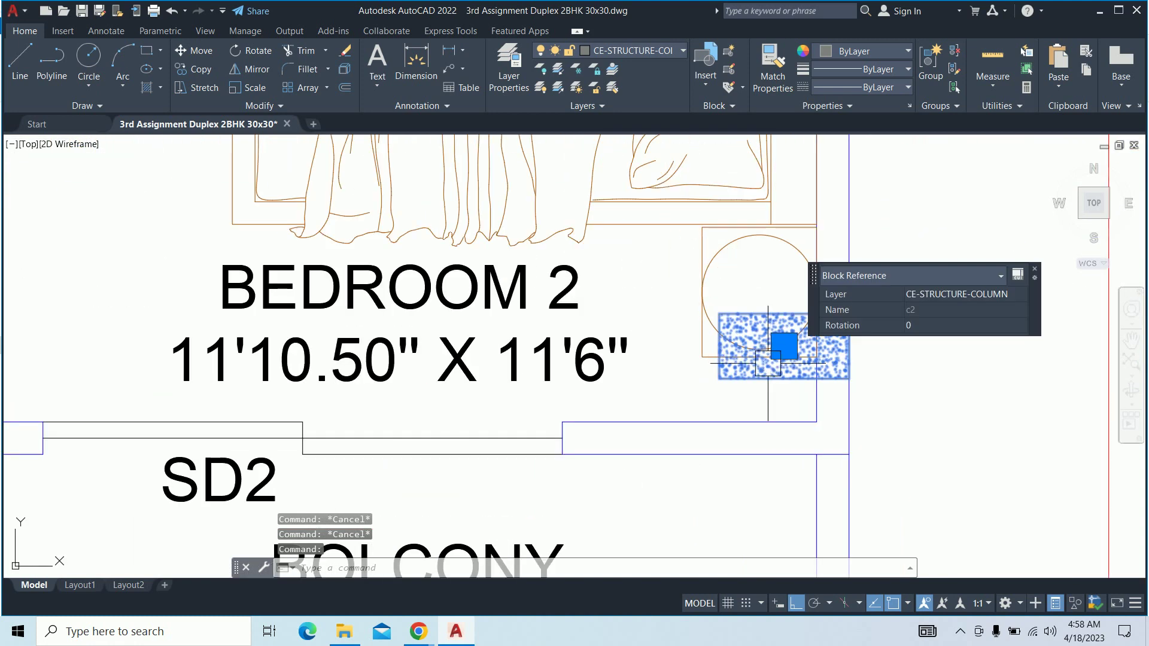
scroll(767, 363, down, 8)
scroll(711, 381, down, 2)
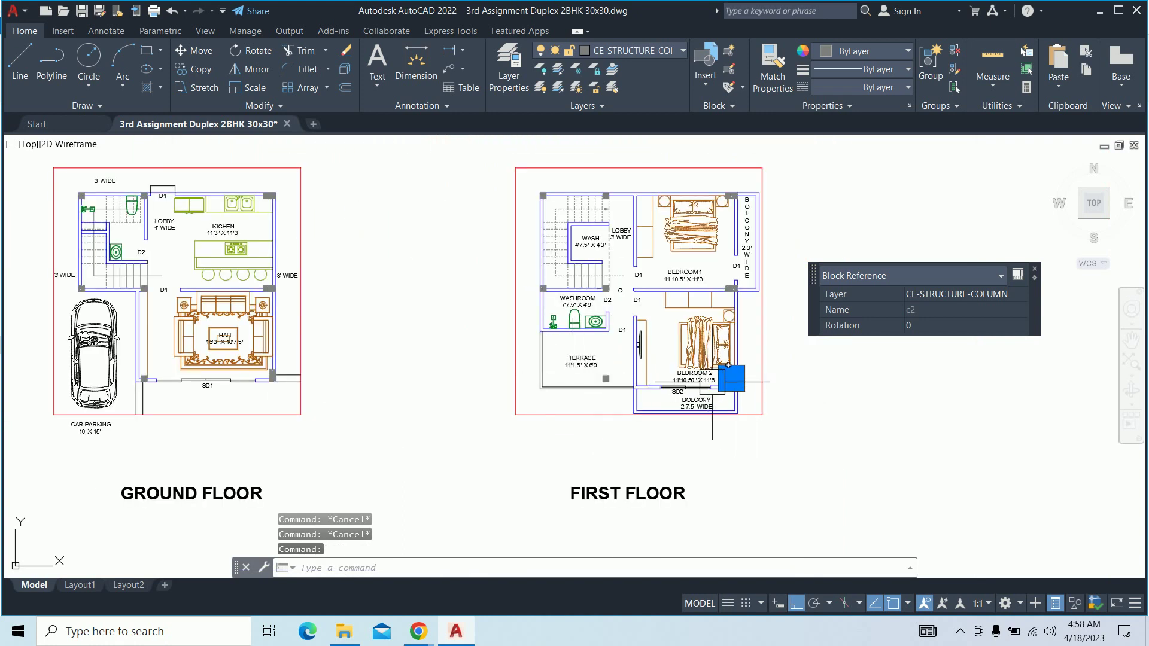
key(Delete)
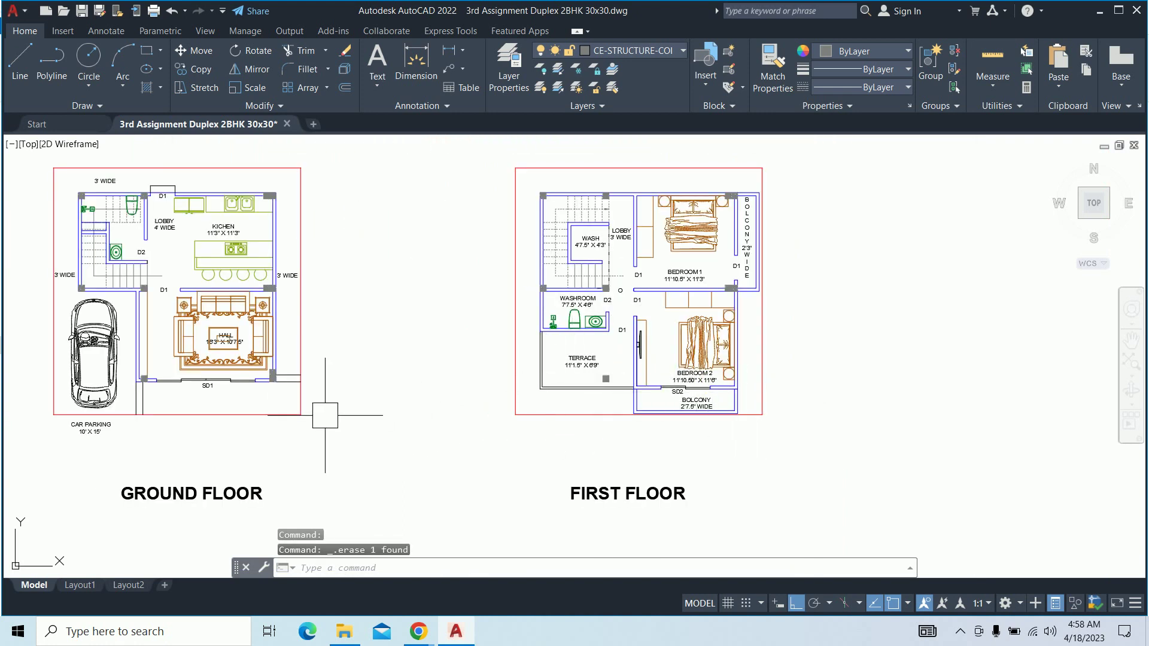
text(c)
key(Return)
key(Escape)
key(Escape)
key(ctrl+z)
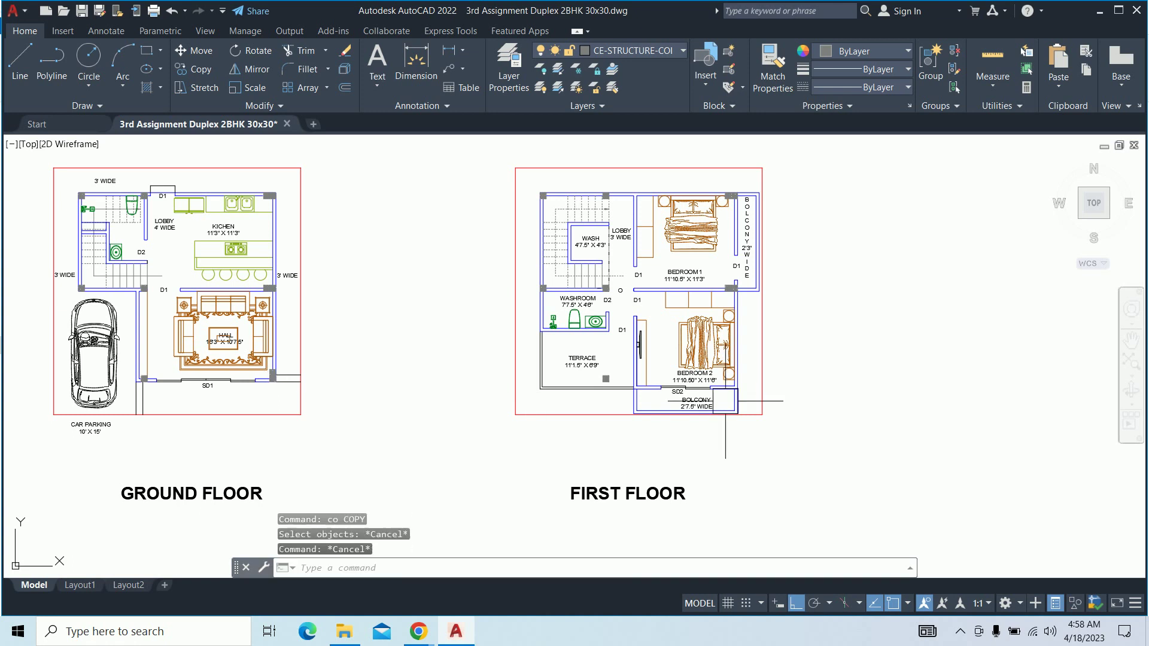
key(Escape)
key(Escape)
key(Escape)
Rotate the Bedroom 2 column 270° about its corner so it stands vertically
scroll(741, 396, up, 5)
scroll(740, 386, up, 3)
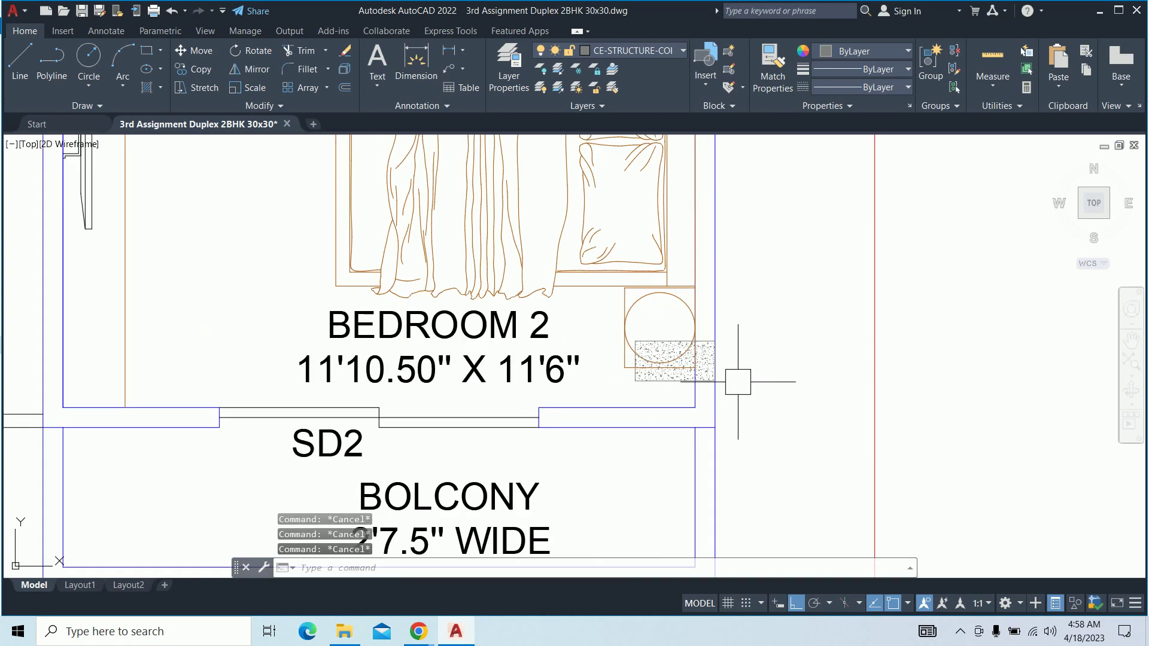
text(ro)
key(Return)
scroll(724, 384, up, 4)
click(697, 374)
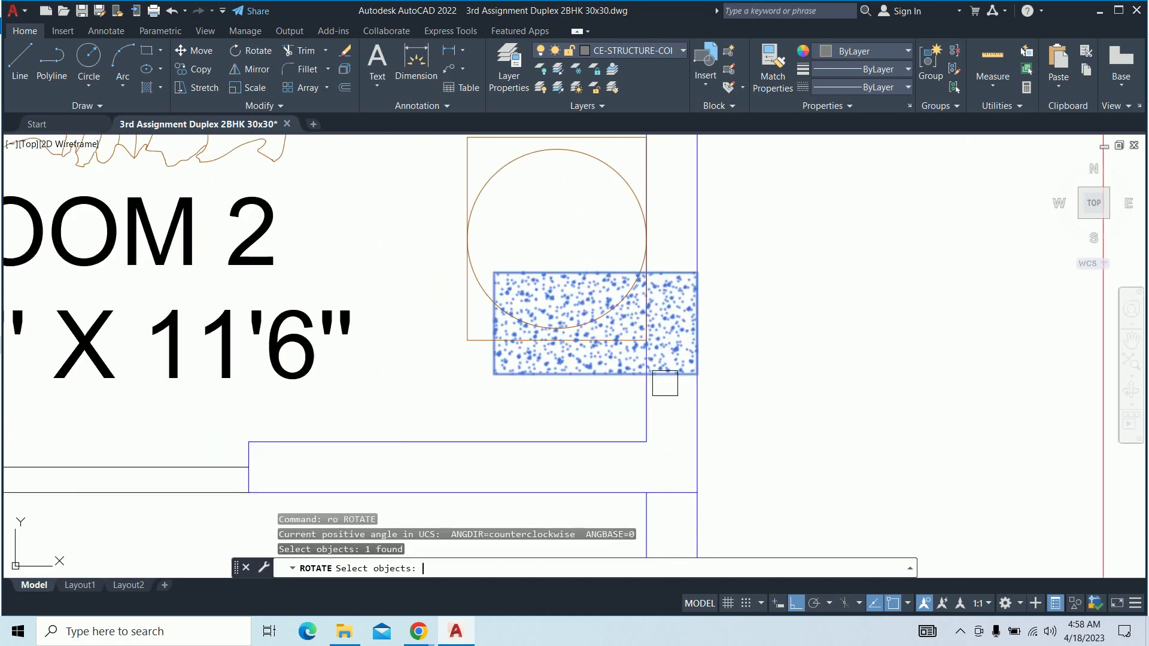
key(Return)
click(697, 374)
click(694, 467)
key(Escape)
key(Escape)
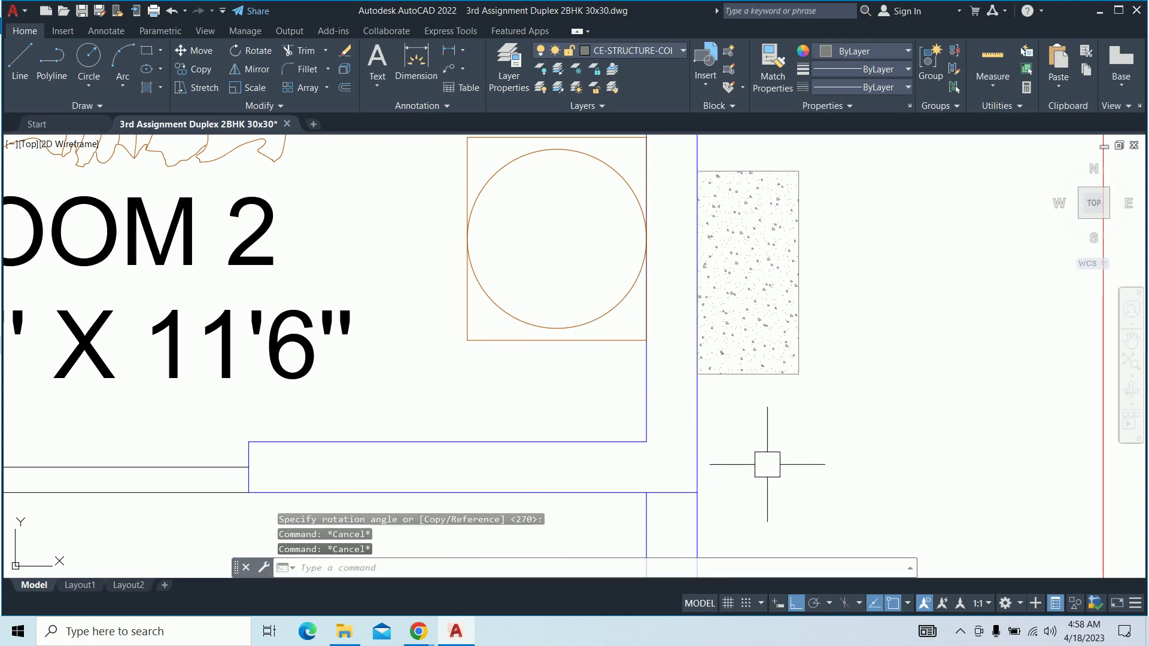
Window-select the column to move from its lower-right corner, then cancel and pan to the hall
text(m)
key(Return)
click(839, 443)
click(717, 314)
key(Return)
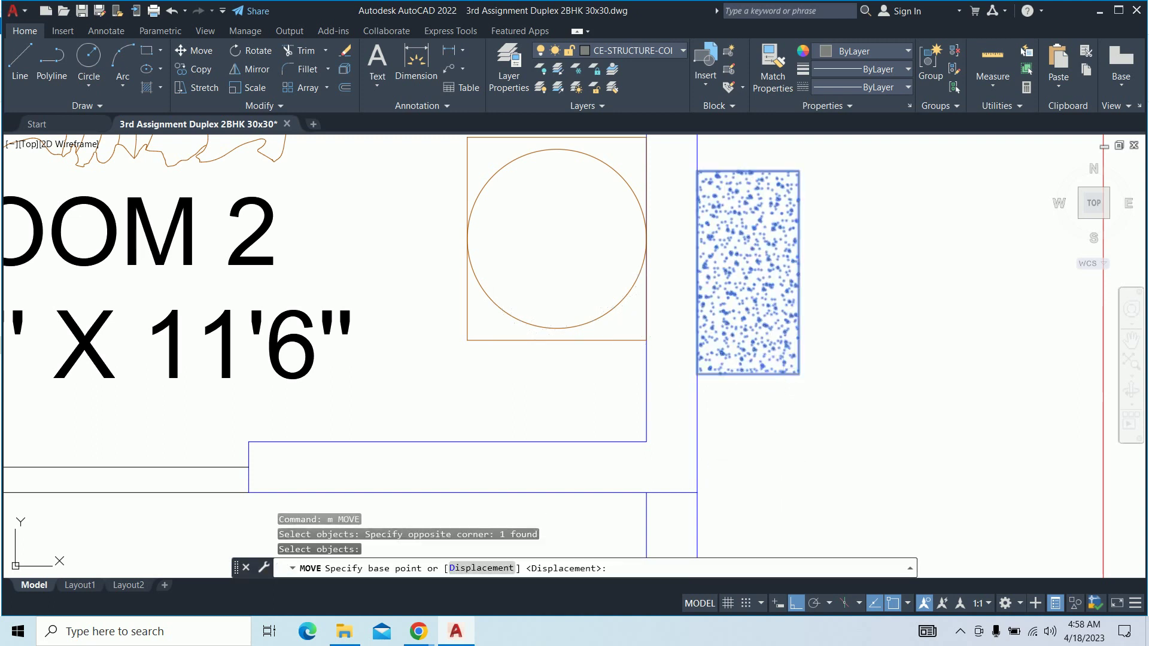
click(798, 373)
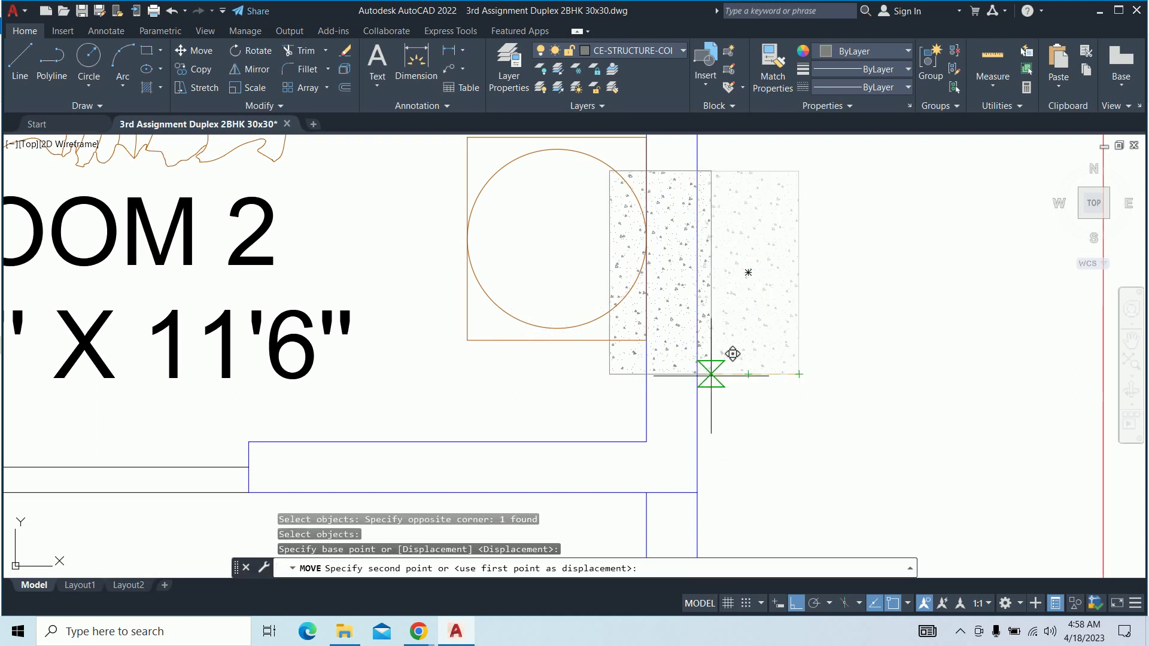
key(Escape)
key(Escape)
scroll(697, 373, down, 5)
scroll(692, 353, down, 2)
scroll(692, 354, down, 3)
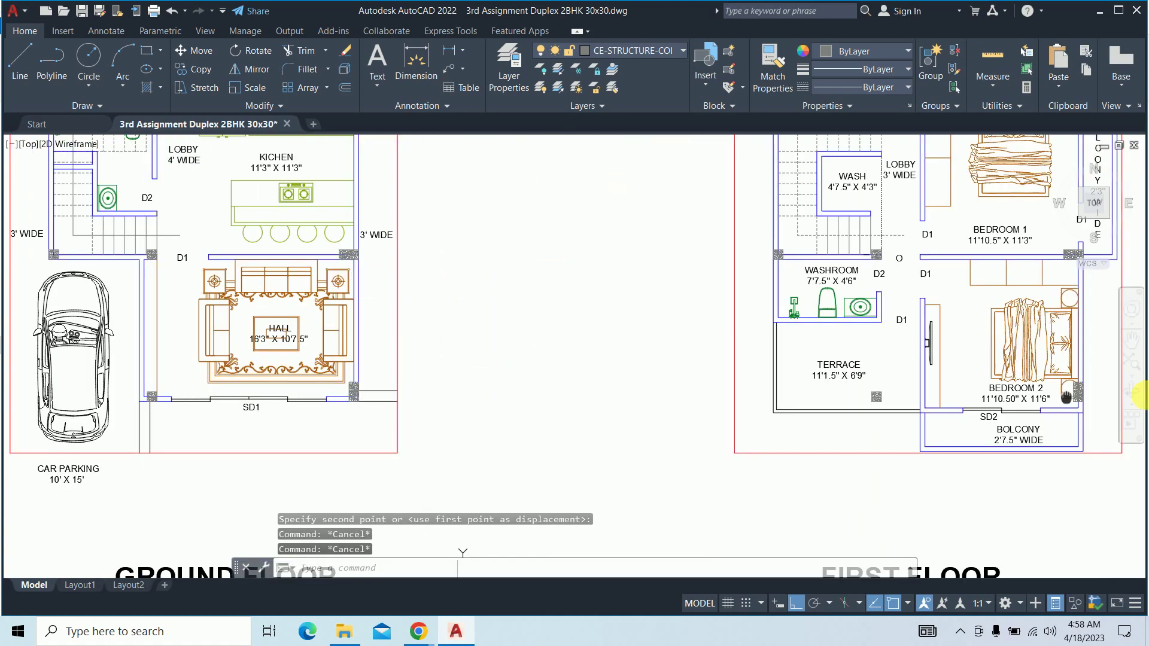
middle_drag(183, 383, 592, 359)
key(Escape)
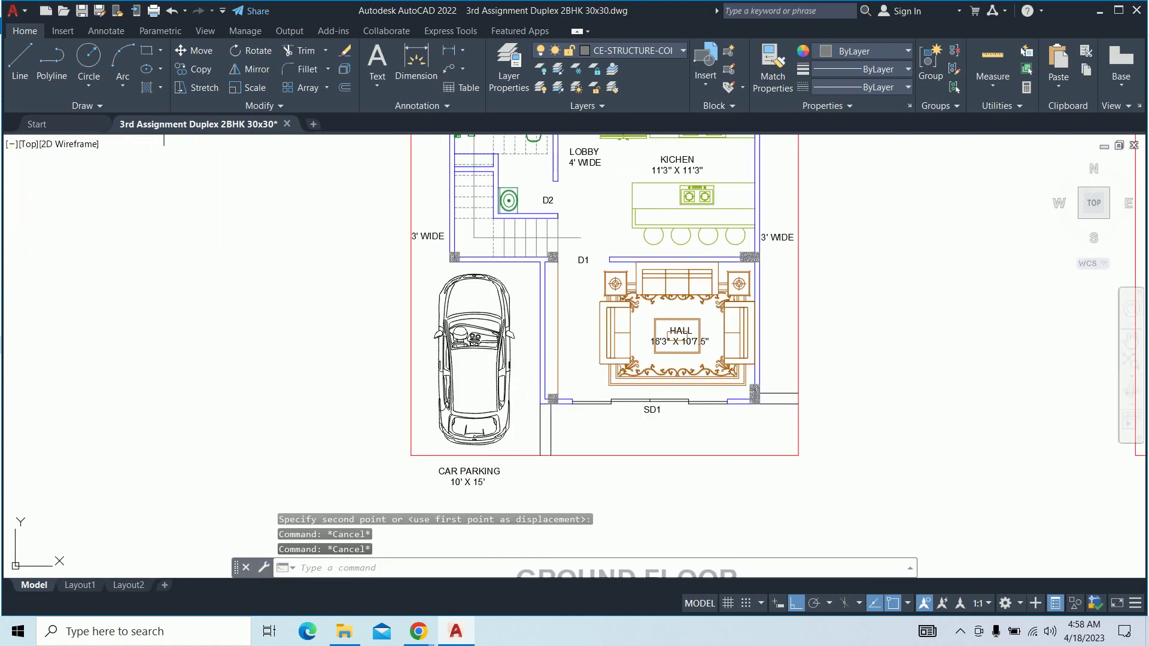
Start a line at the ground-floor column corner, then cancel it
middle_drag(843, 429, 512, 395)
middle_drag(751, 390, 532, 387)
text(l)
key(Return)
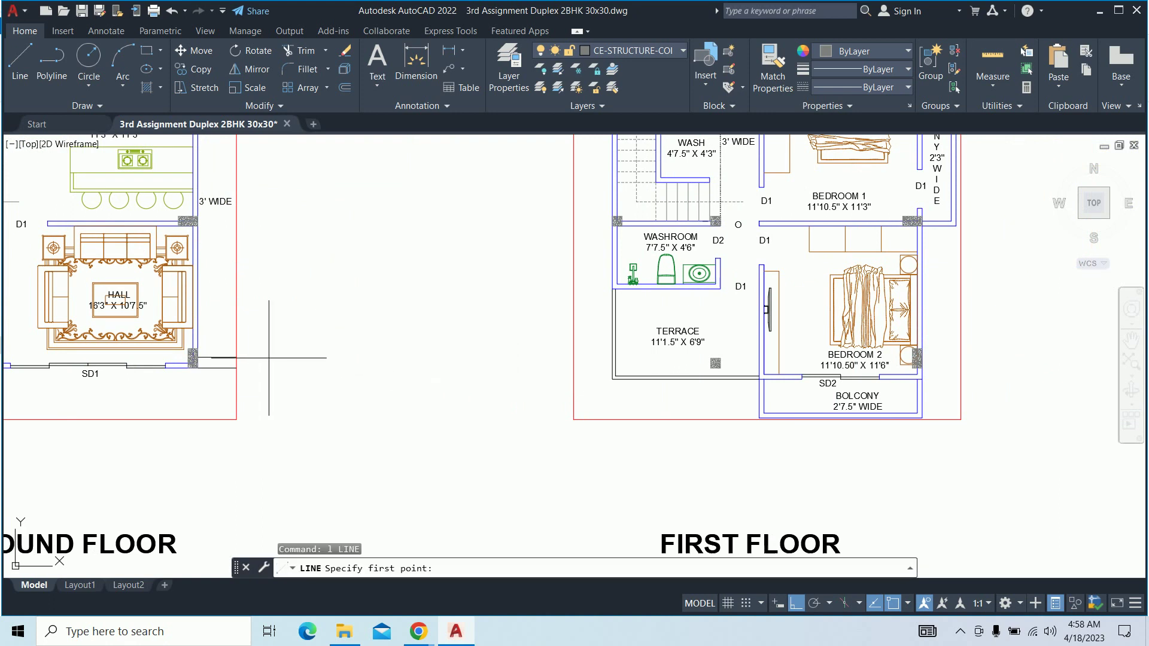
click(192, 358)
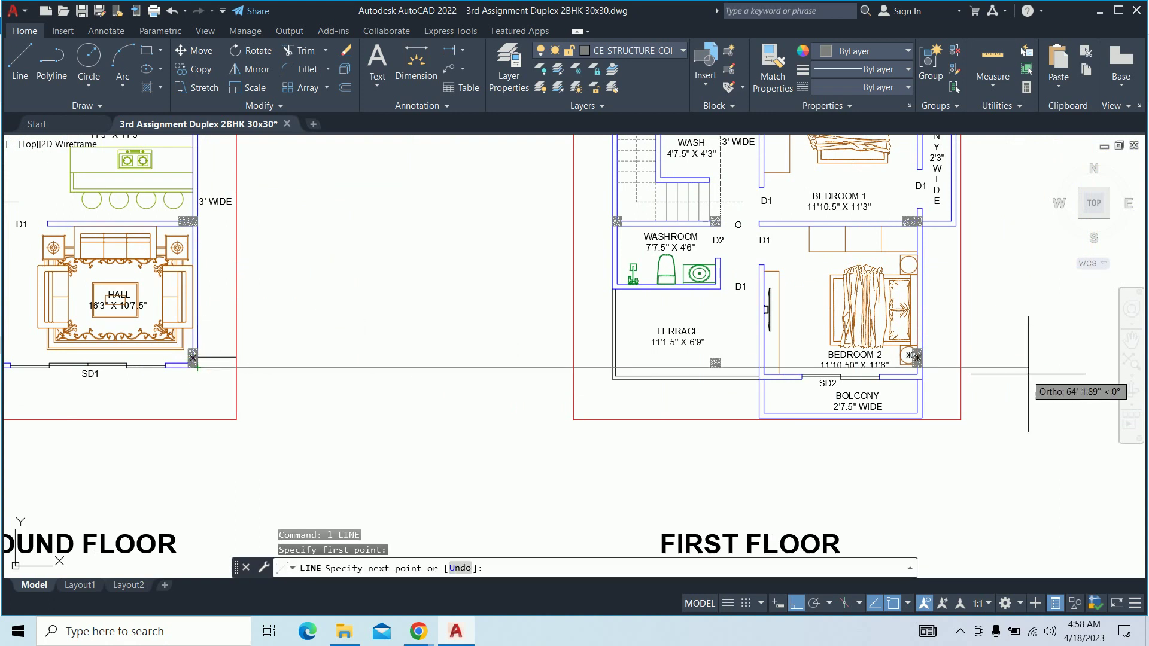
key(Escape)
Center both floor plans and zoom toward the first-floor terrace corner
key(Escape)
scroll(943, 377, down, 3)
scroll(868, 368, down, 1)
key(Escape)
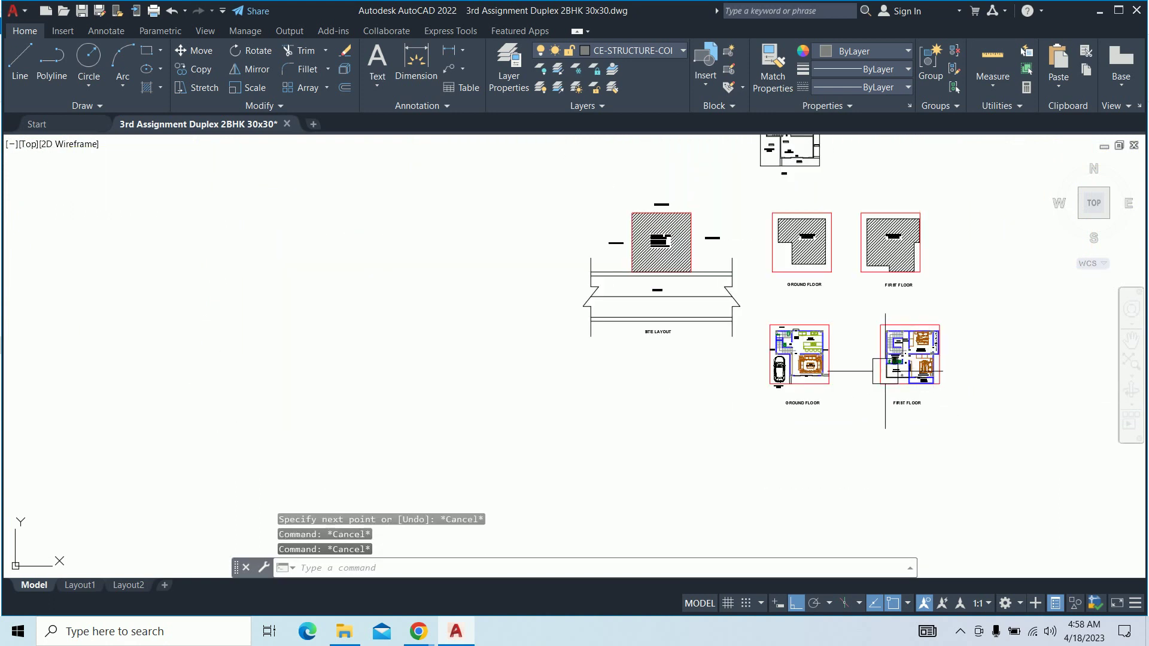
key(Escape)
scroll(795, 359, up, 4)
middle_drag(795, 360, 572, 362)
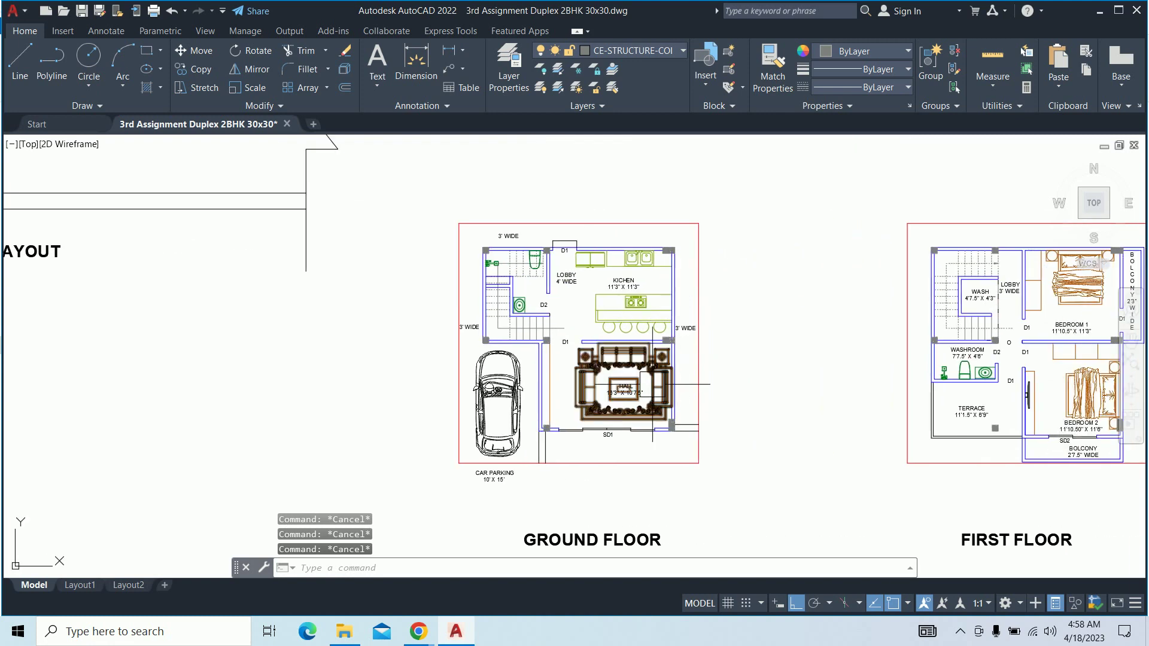
middle_drag(656, 378, 483, 377)
scroll(954, 402, up, 4)
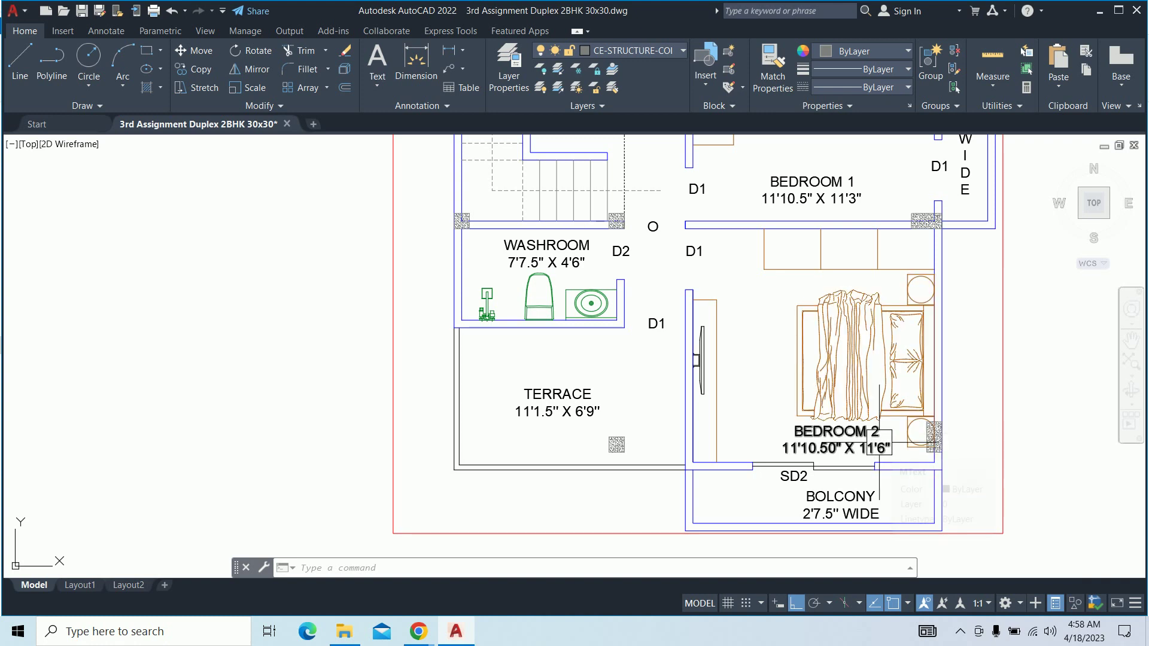
key(Escape)
key(Escape)
key(Escape)
scroll(909, 407, down, 2)
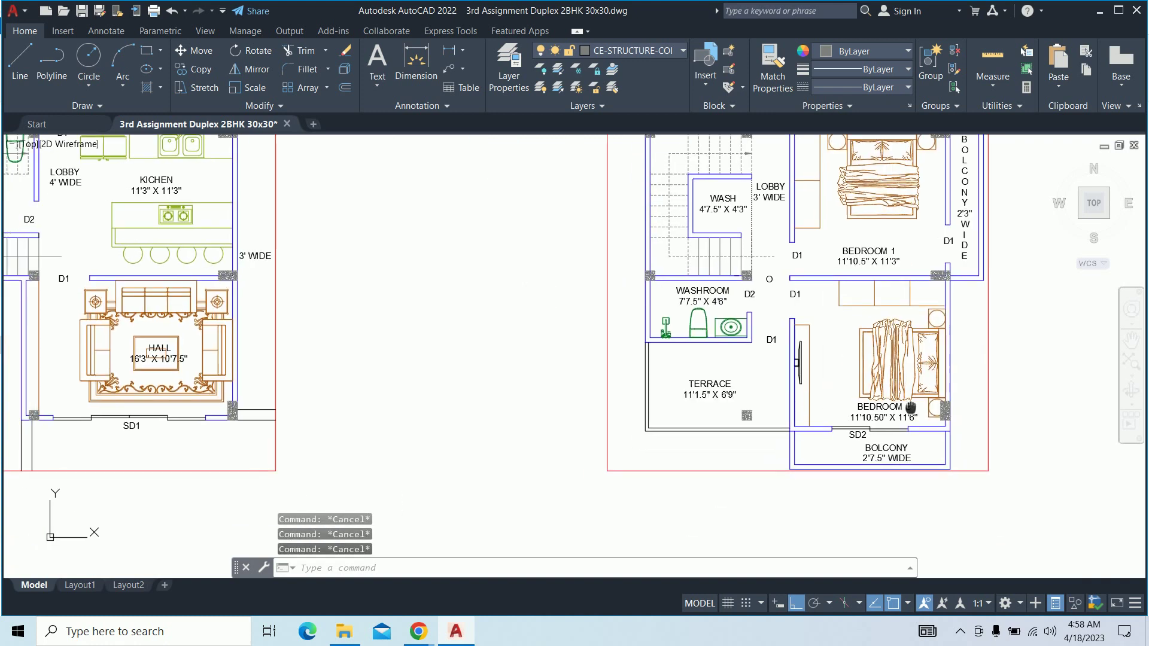
scroll(748, 410, up, 5)
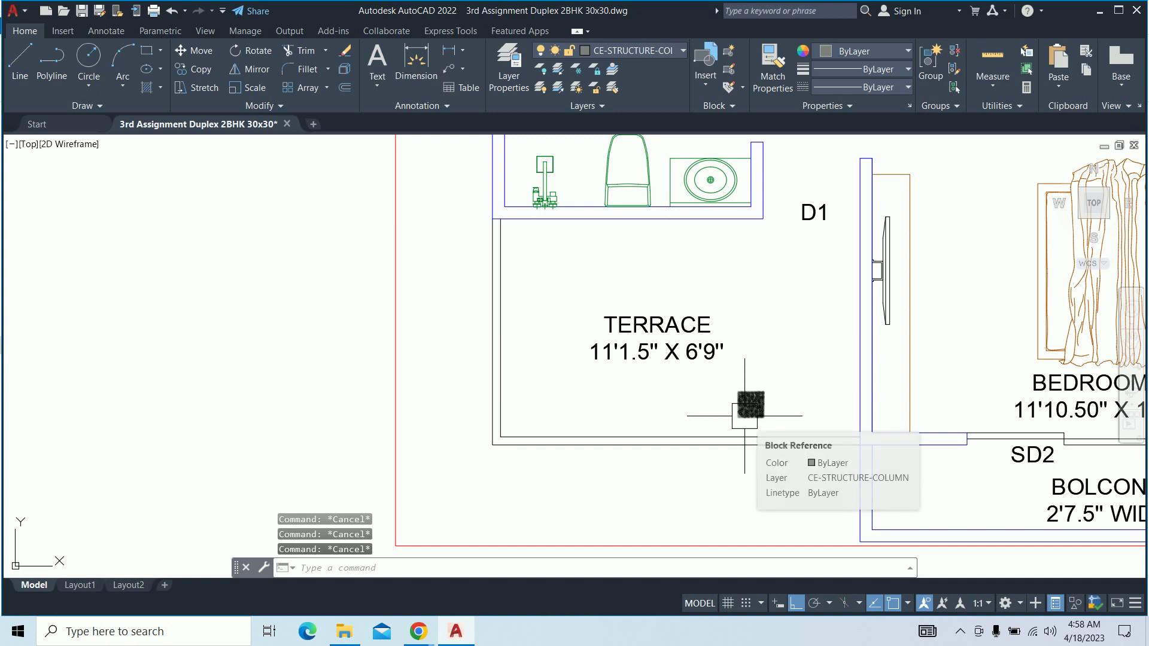
scroll(744, 415, down, 4)
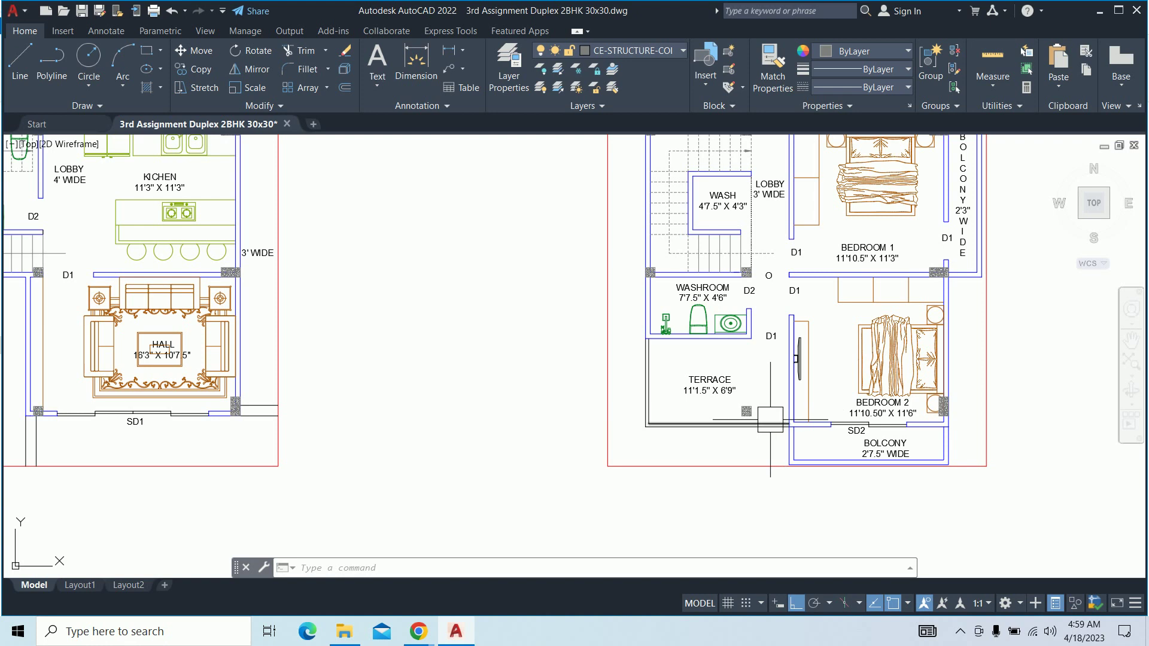
middle_drag(790, 365, 820, 482)
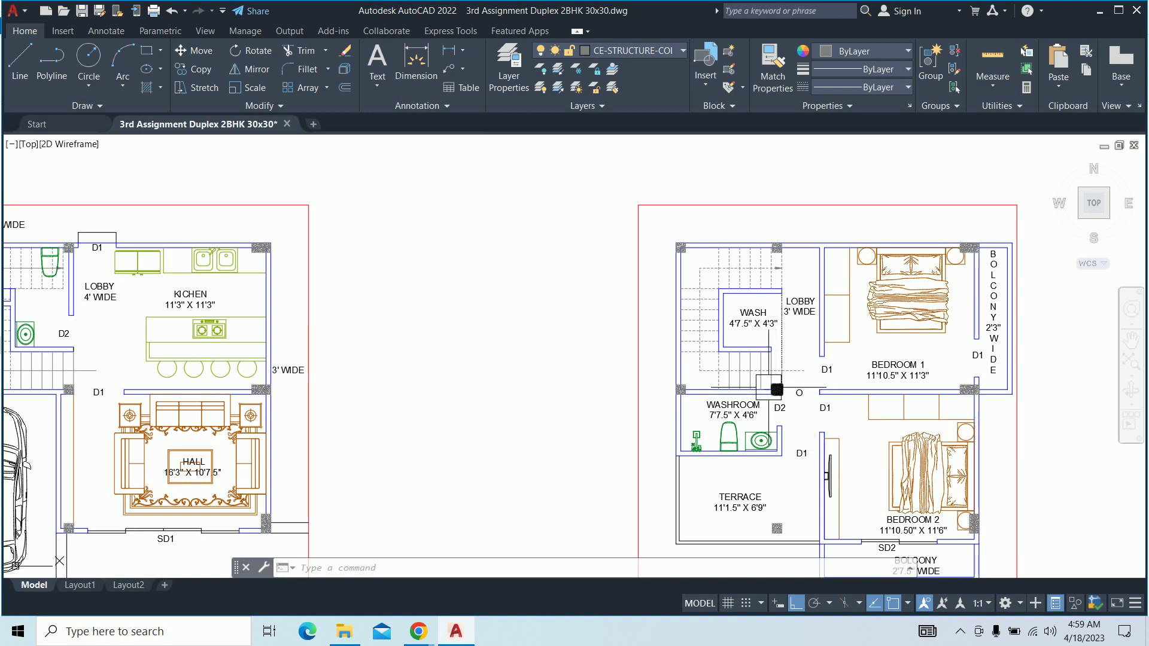
scroll(675, 376, down, 1)
scroll(521, 359, down, 1)
scroll(662, 350, up, 2)
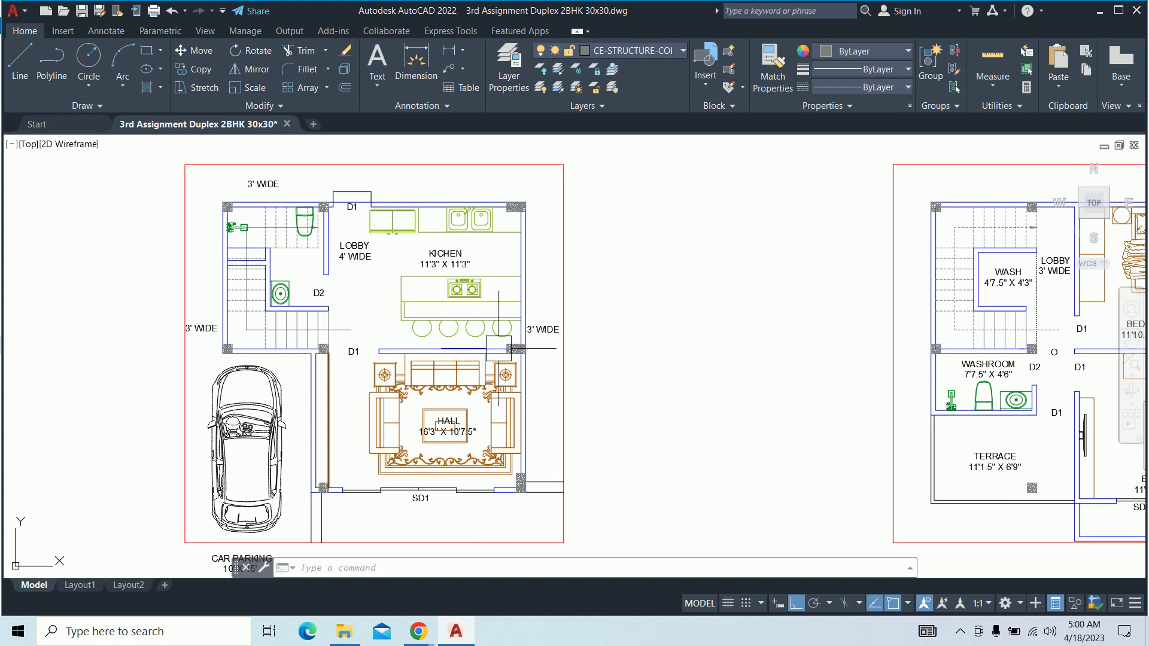
middle_drag(436, 437, 113, 449)
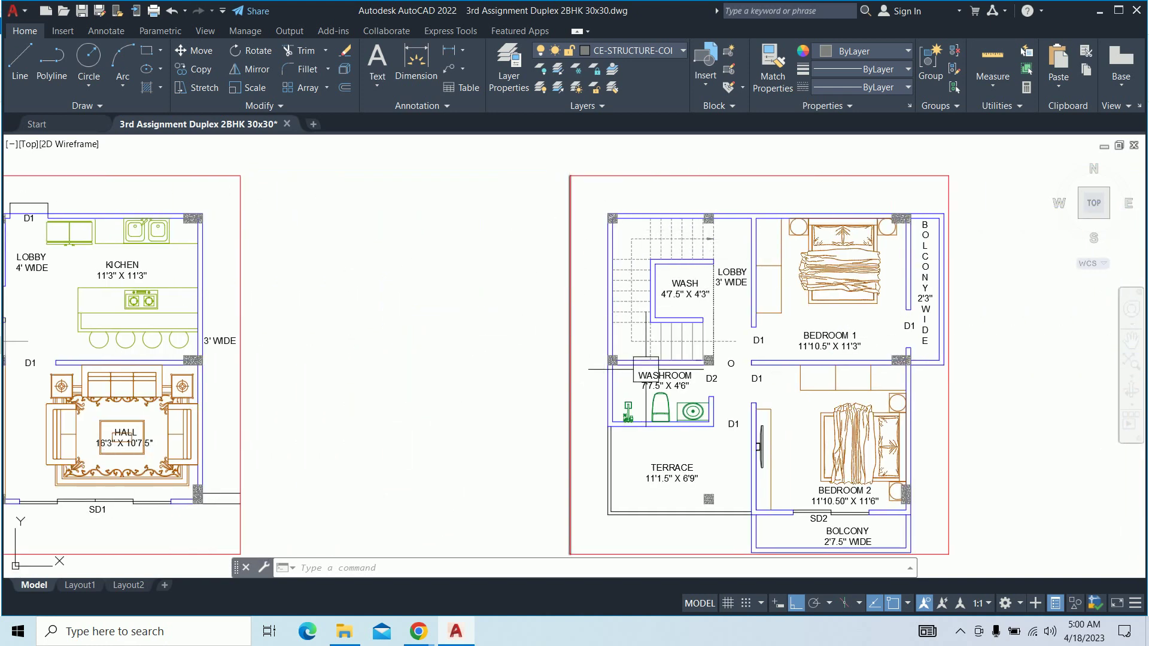
middle_drag(703, 206, 571, 228)
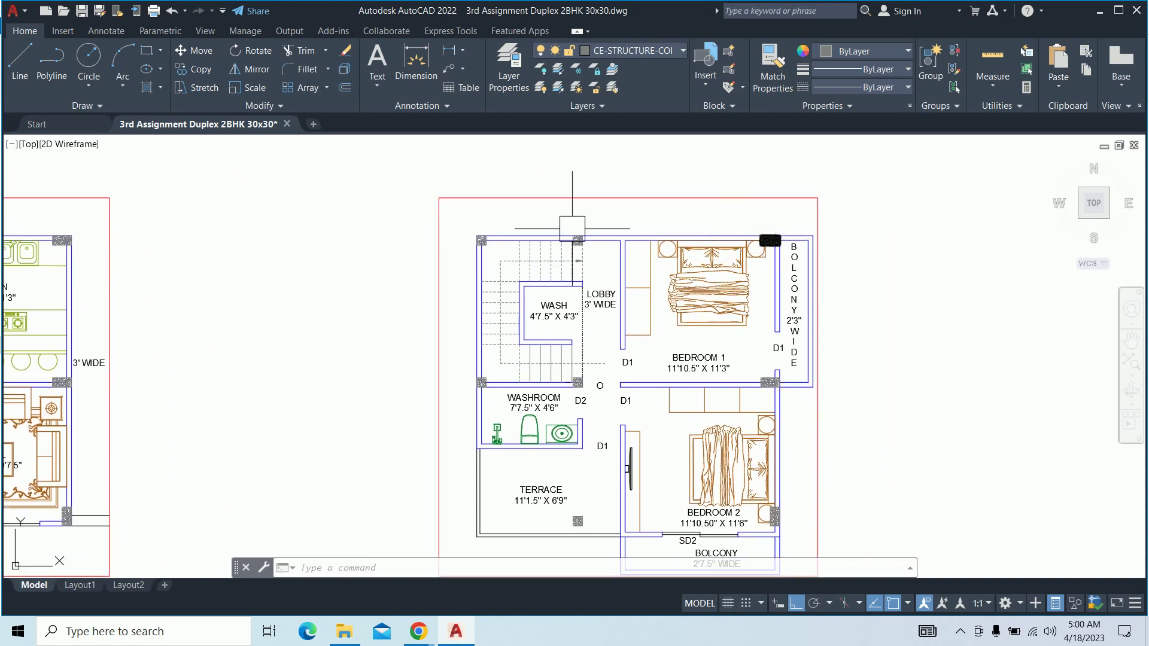
middle_drag(762, 293, 716, 201)
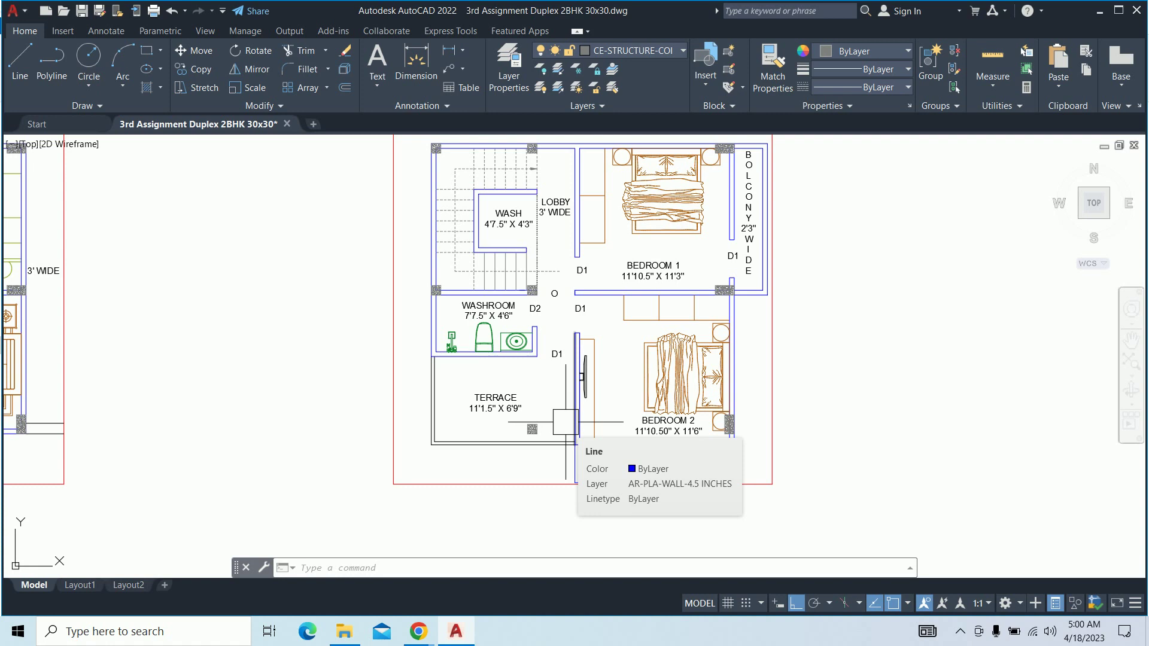
key(Escape)
key(Escape)
key(Escape)
scroll(523, 428, up, 4)
Start a move with a window over the terrace wall lines
text(m)
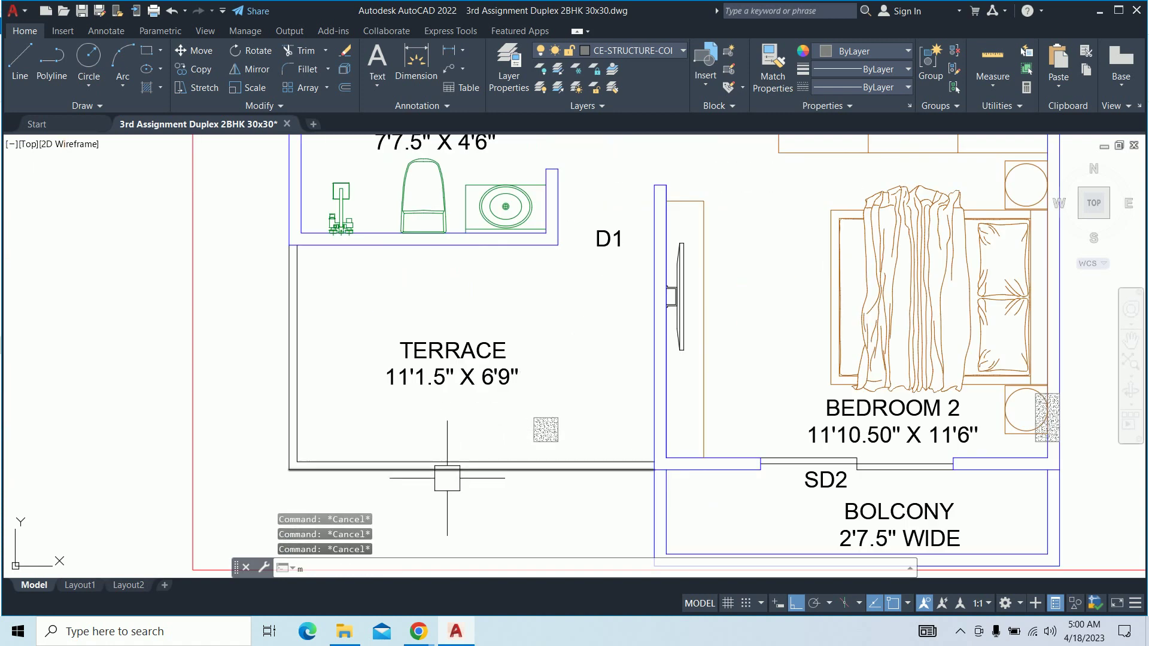
key(Return)
click(447, 478)
click(390, 418)
key(Escape)
scroll(556, 458, up, 2)
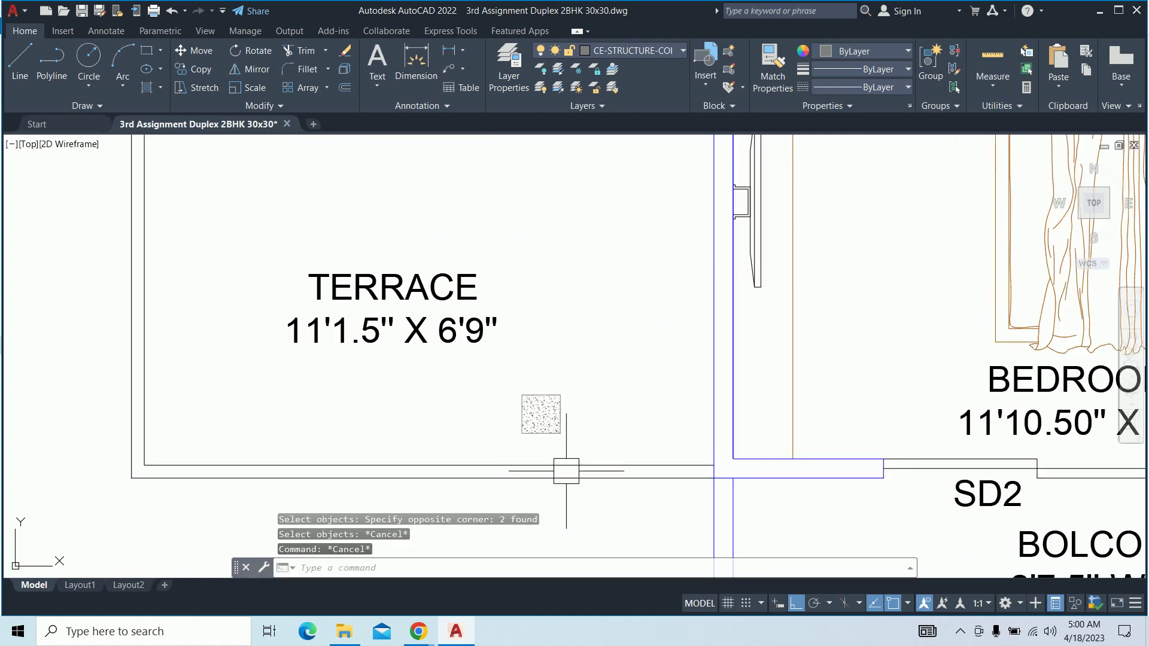
Run STRETCH with a crossing window over the terrace bottom wall
text(s)
key(Return)
scroll(706, 491, up, 6)
click(767, 473)
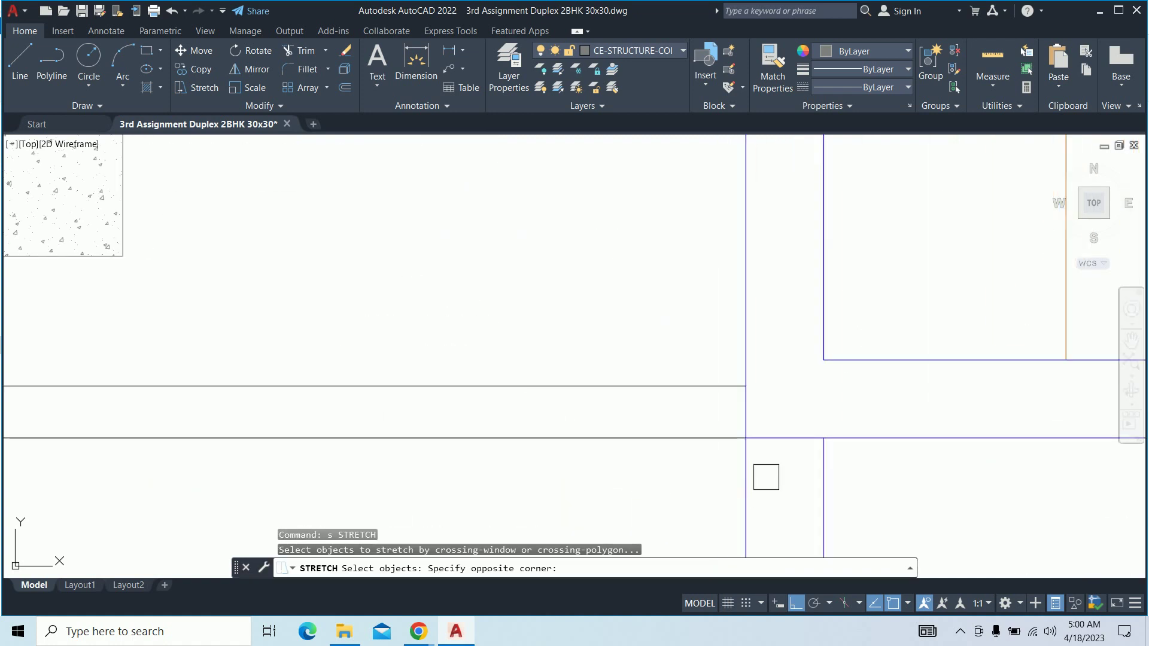
scroll(616, 389, down, 4)
middle_drag(434, 365, 782, 393)
scroll(782, 394, down, 3)
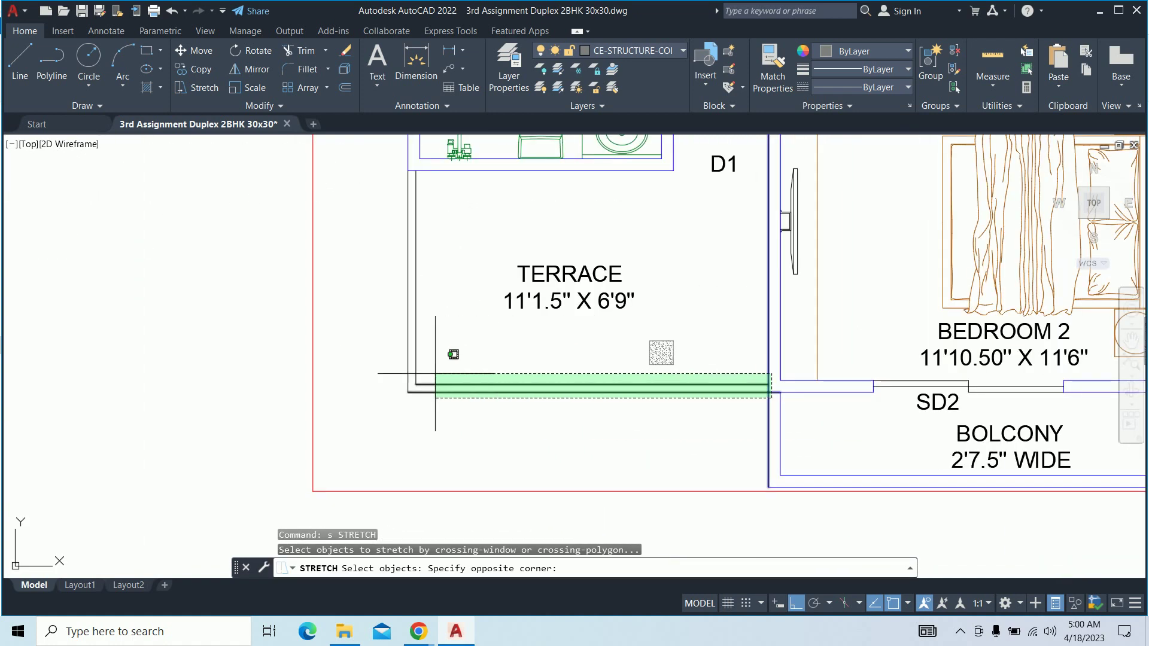
click(384, 372)
Remove three unwanted objects from the stretch selection
shift+click(757, 426)
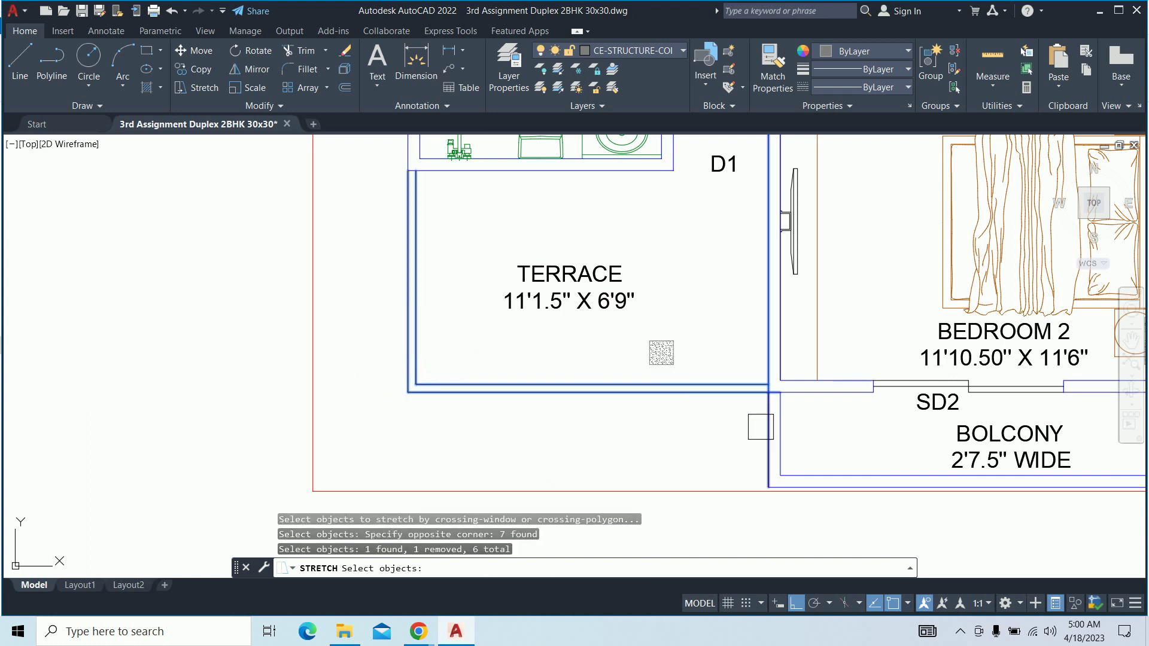
shift+click(760, 368)
scroll(769, 368, up, 4)
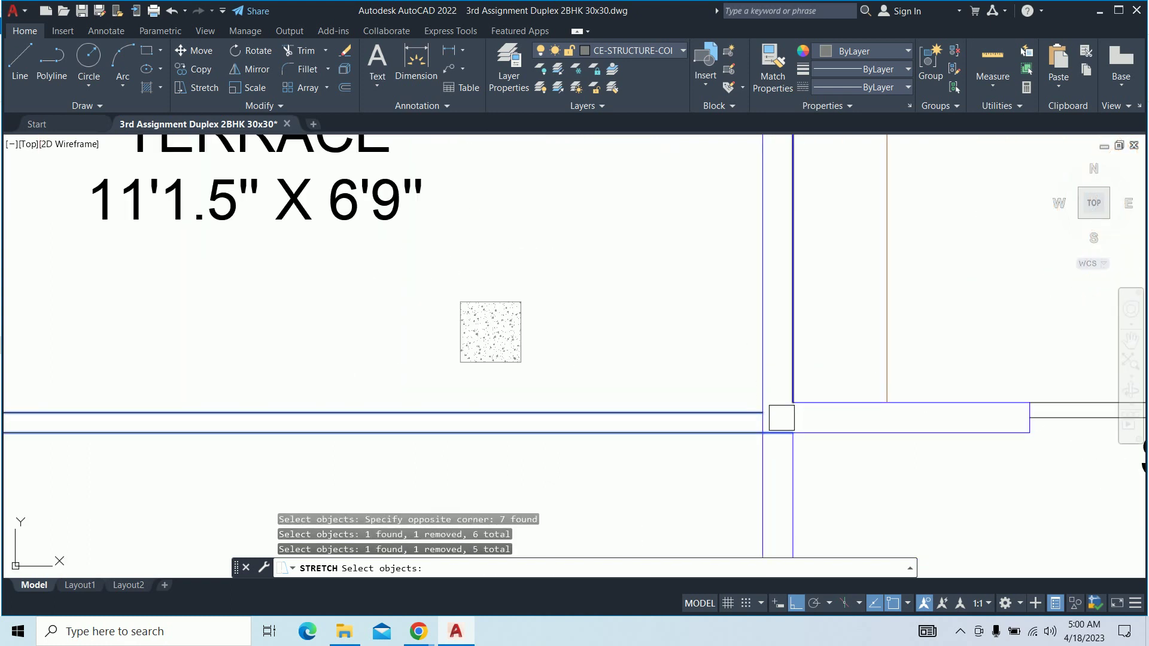
scroll(781, 413, up, 5)
shift+click(765, 398)
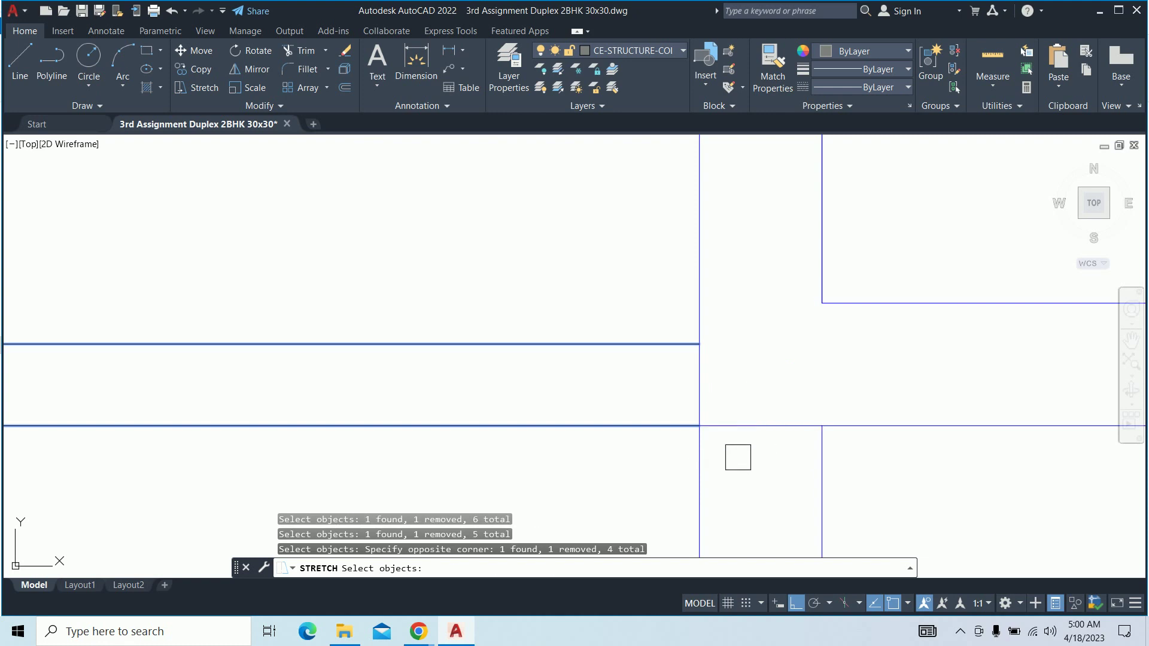
scroll(688, 413, down, 6)
key(Return)
Stretch the terrace bottom wall upward from a base point on the wall
scroll(568, 415, up, 4)
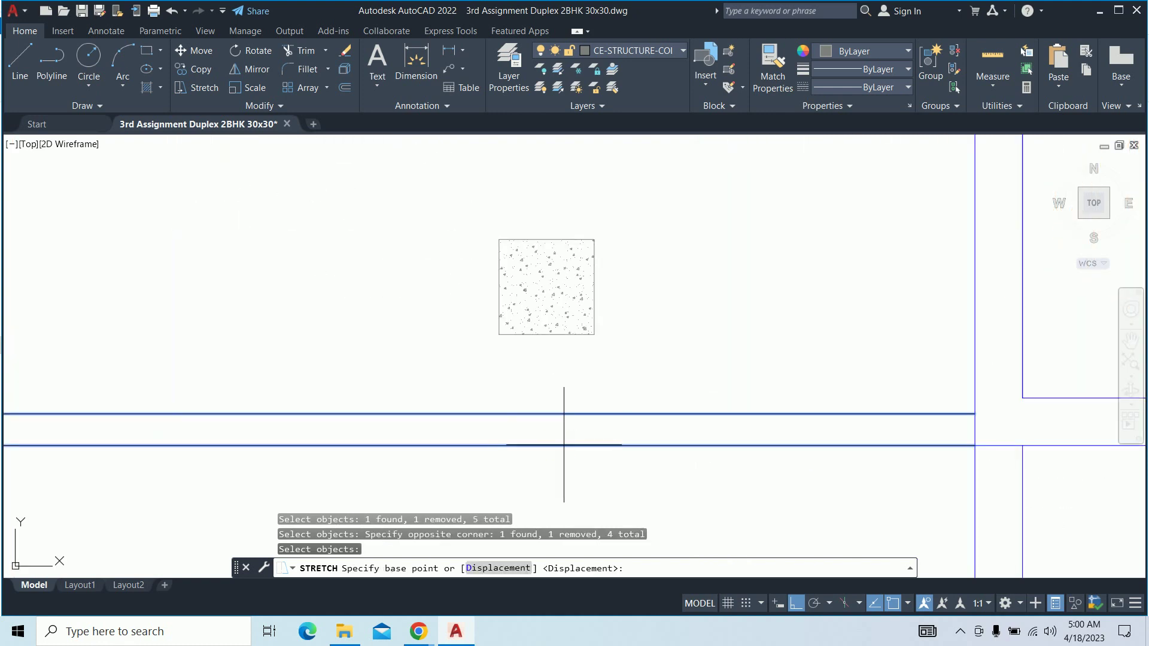
click(577, 445)
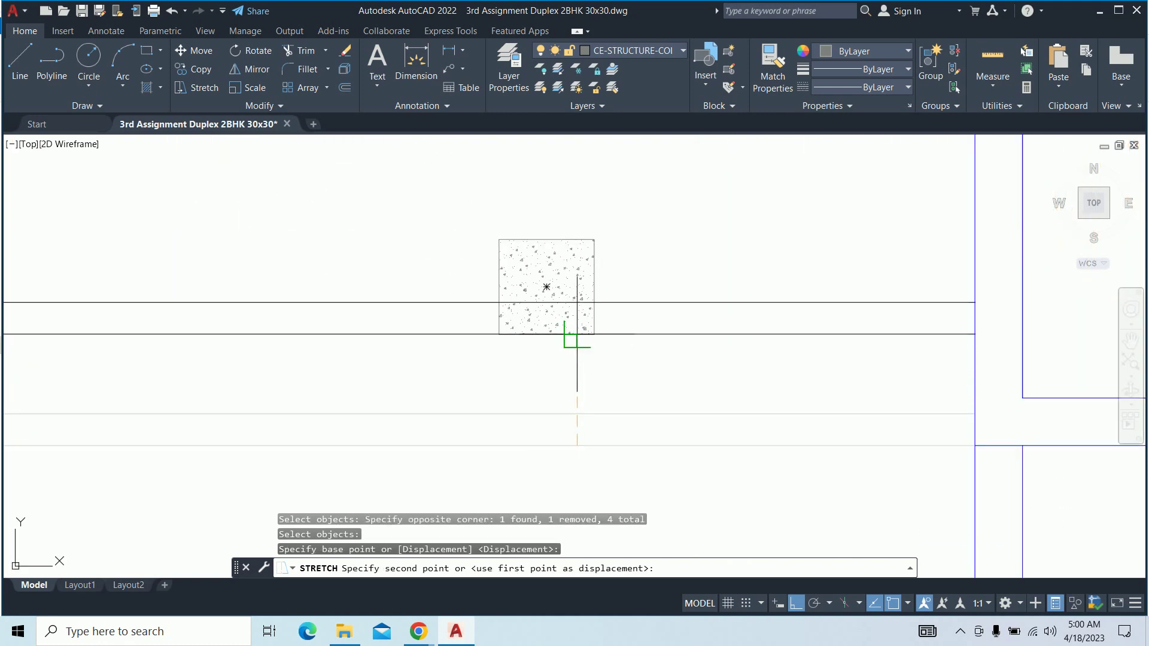
key(Escape)
key(Escape)
scroll(575, 333, down, 6)
middle_drag(558, 376, 584, 409)
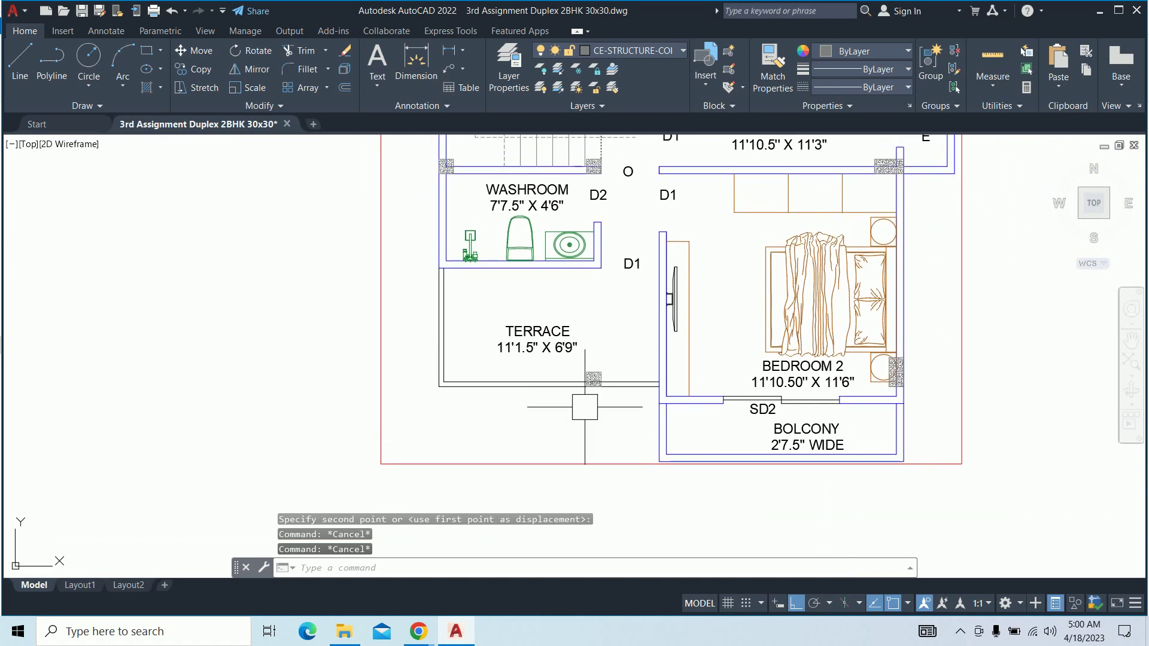
scroll(485, 331, up, 2)
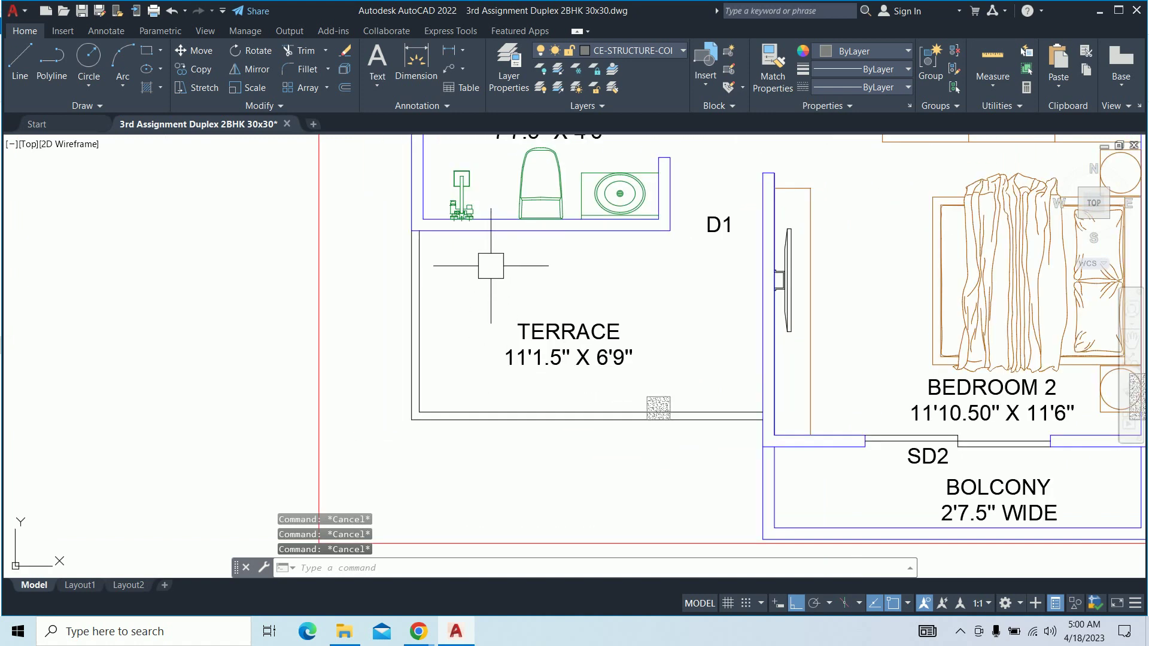
text(d1)
text(li)
Check the terrace depth, then change the label's 6'9" to 5'10"
key(Return)
key(Return)
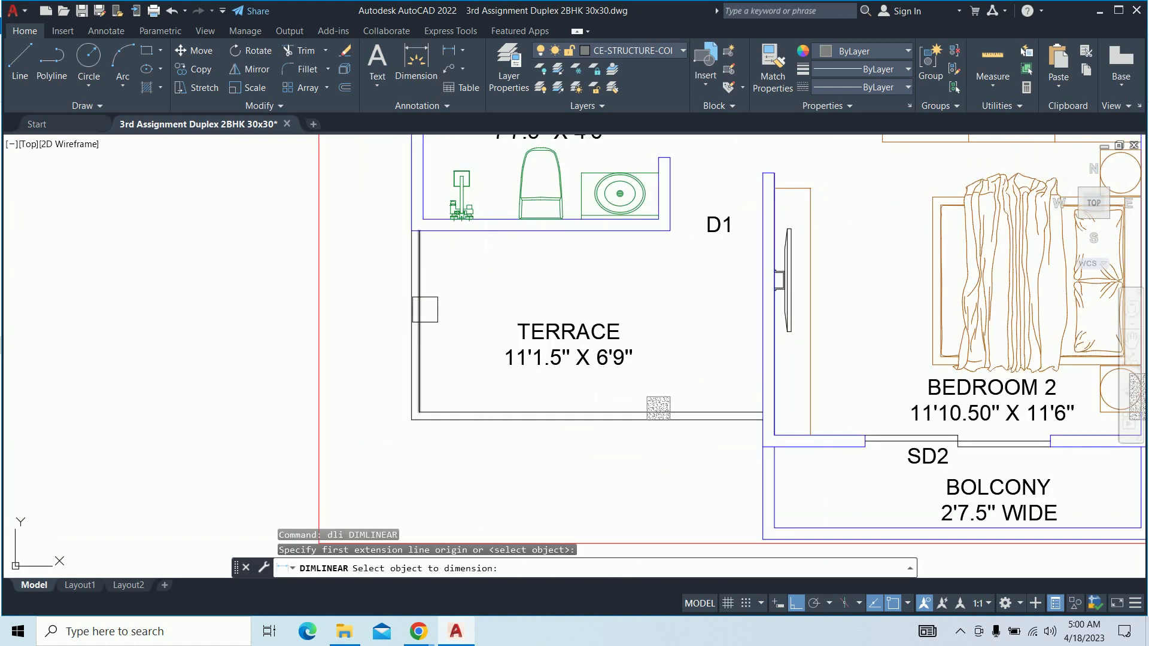
click(418, 311)
key(Escape)
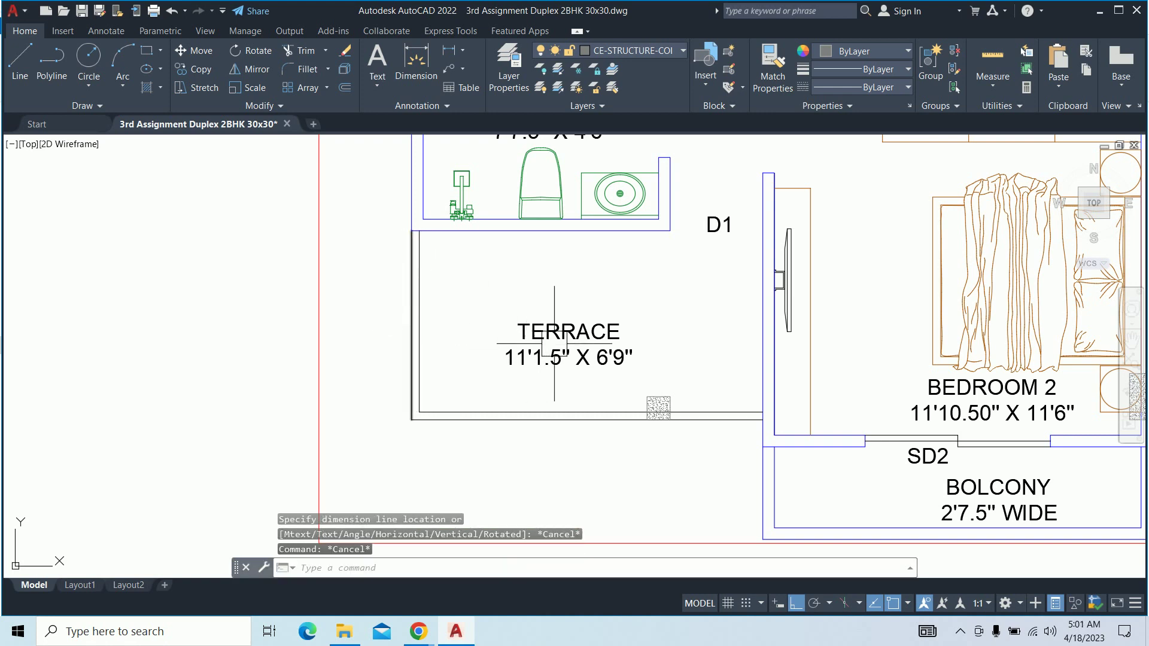
double_click(596, 350)
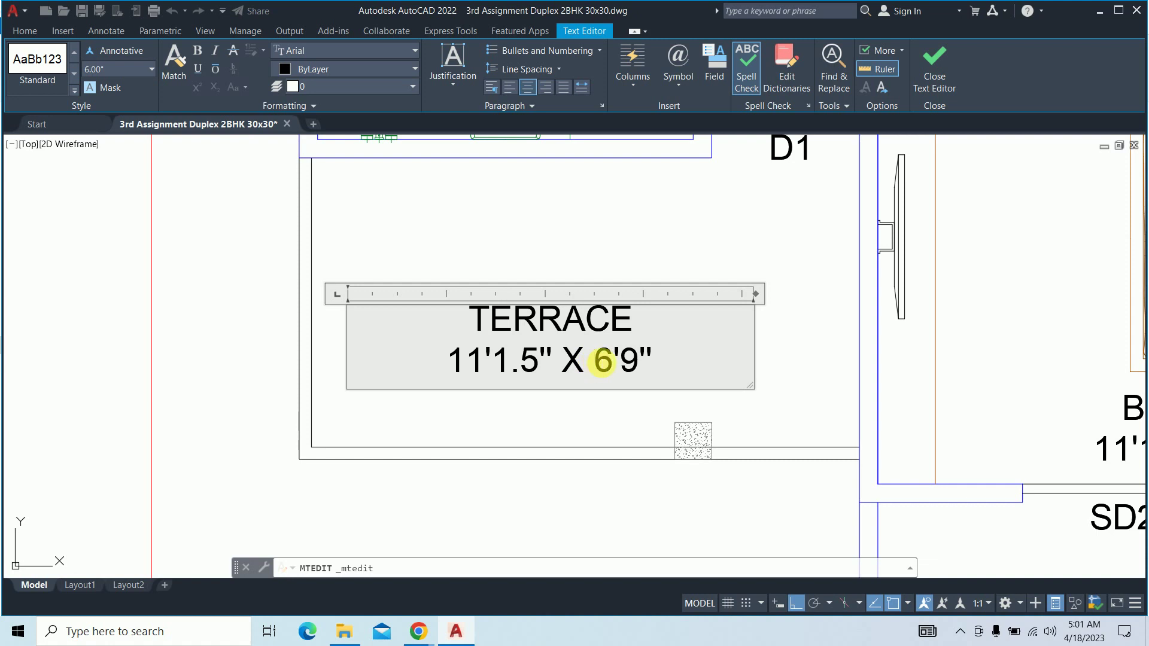
key(Delete)
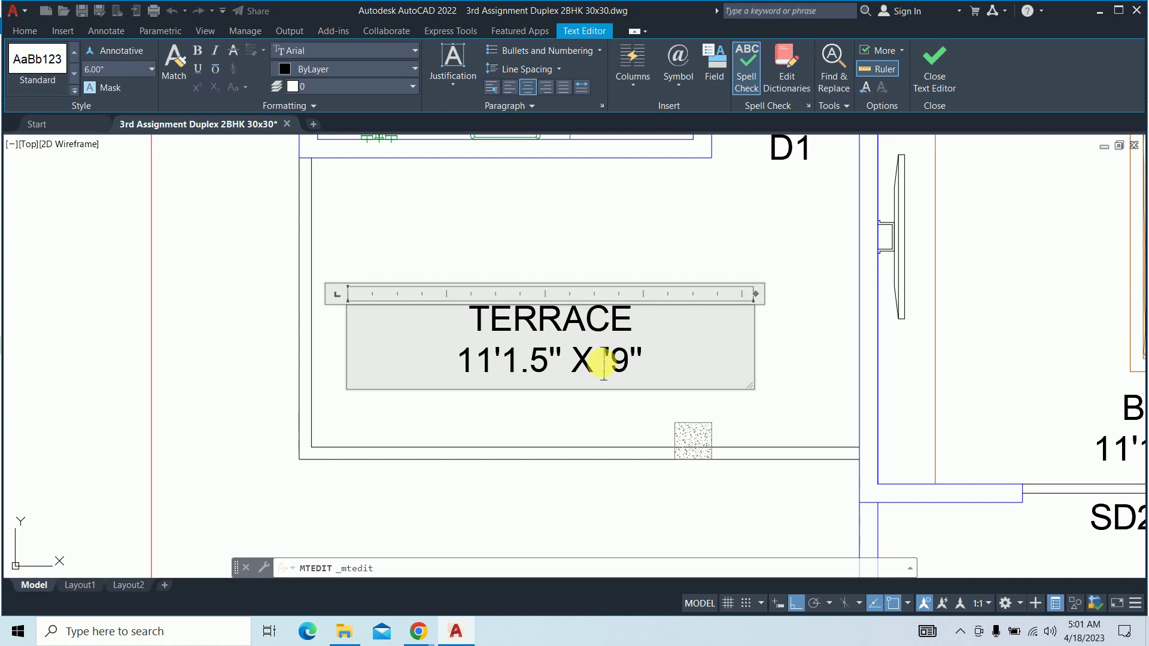
text(5)
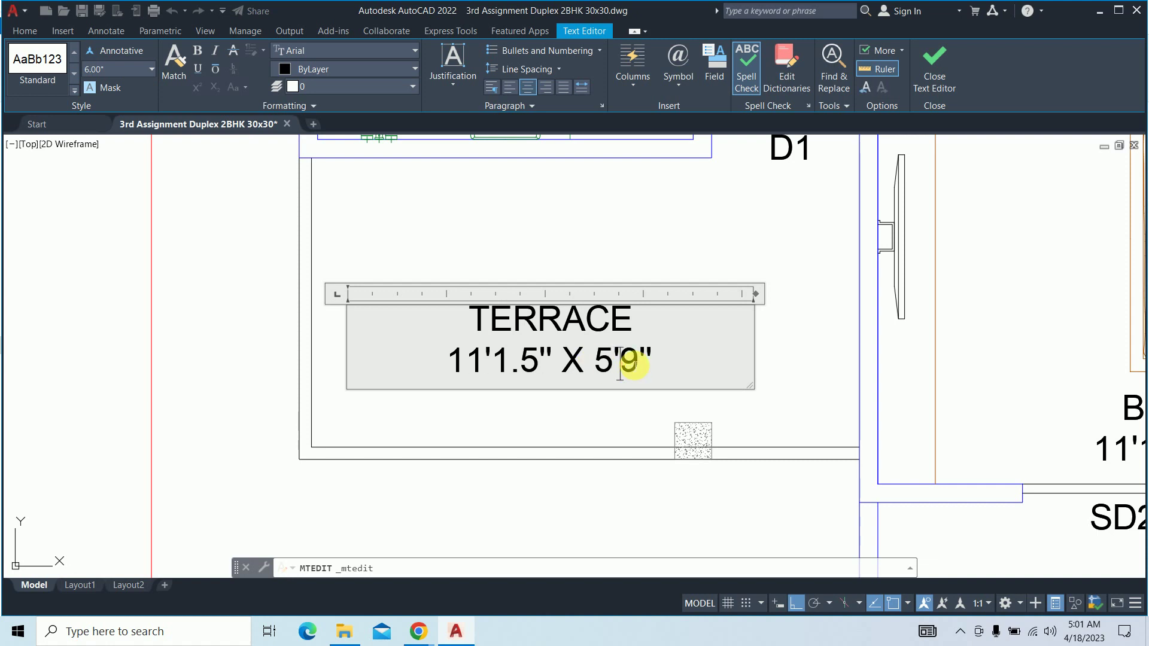
key(Delete)
text(10)
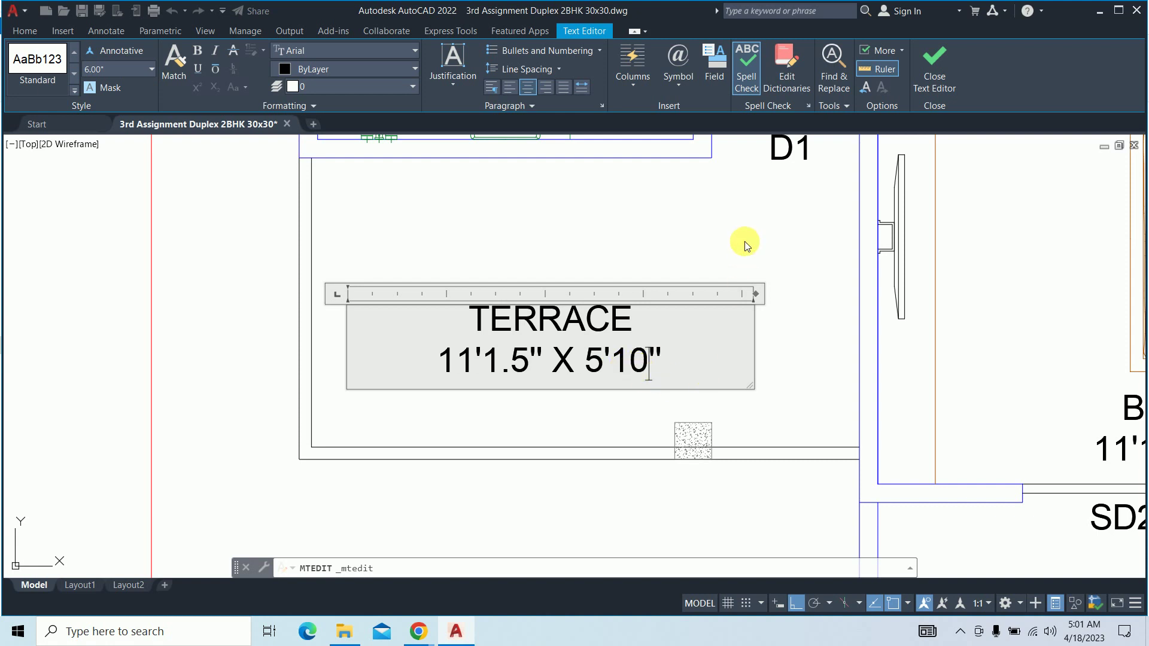
key(Escape)
key(Escape)
key(Escape)
Start moving the terrace label, then cancel and zoom out to both plans
scroll(738, 244, down, 3)
scroll(624, 323, up, 1)
scroll(624, 323, up, 3)
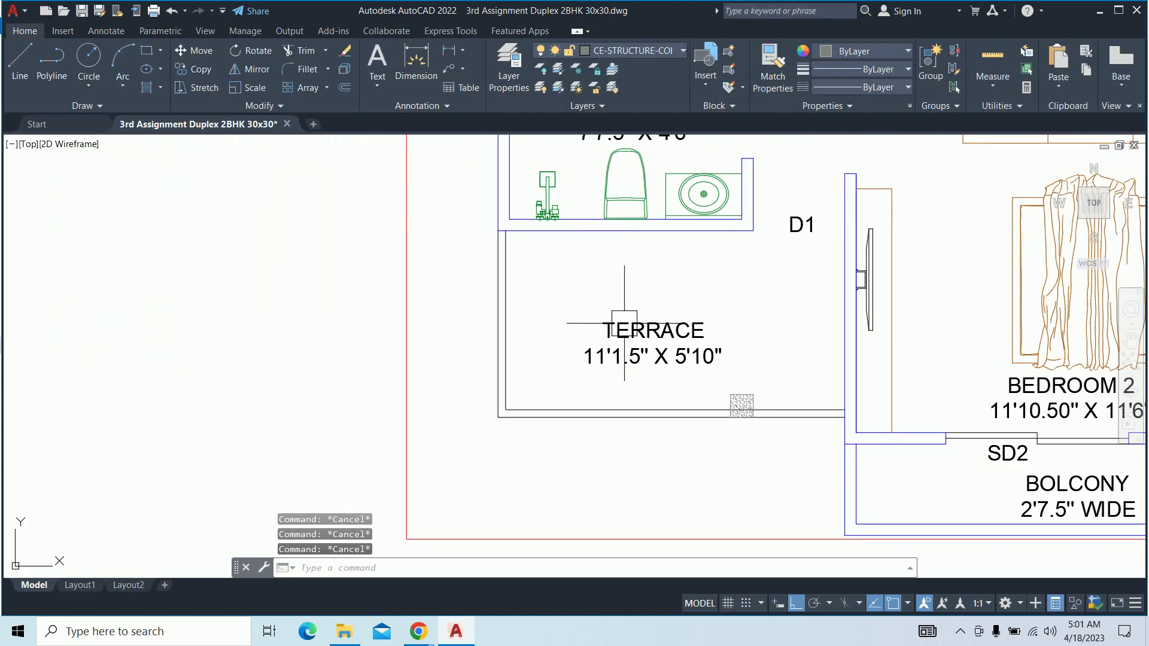
text(m)
key(Return)
click(624, 323)
key(Return)
click(771, 344)
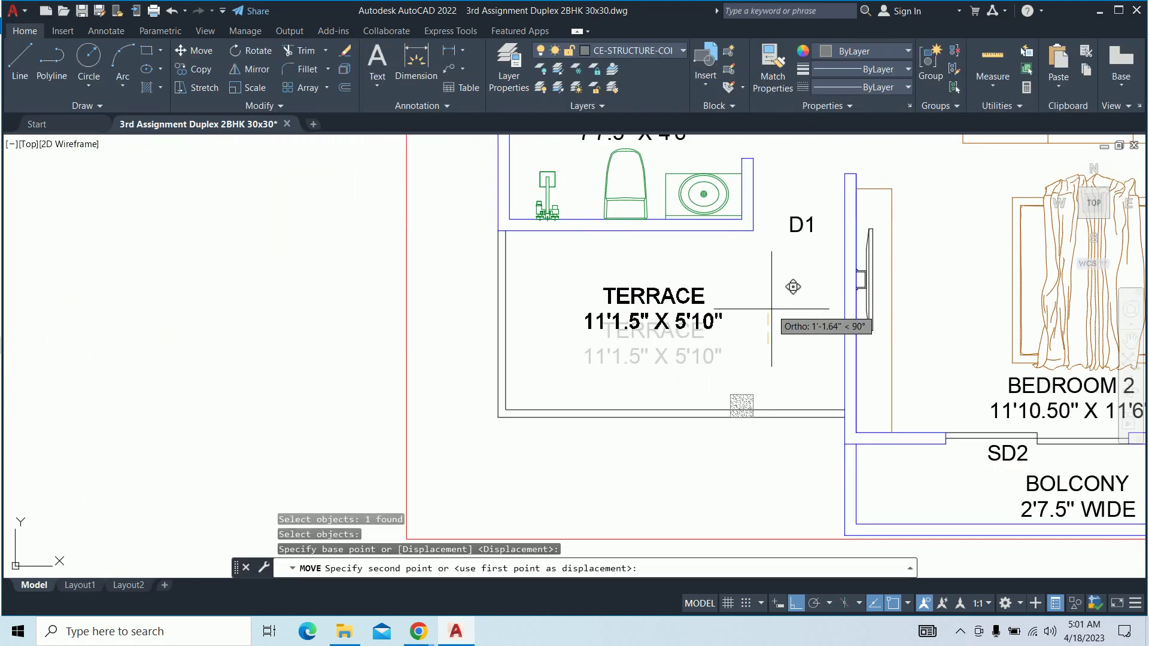
key(Escape)
key(Escape)
scroll(726, 302, down, 5)
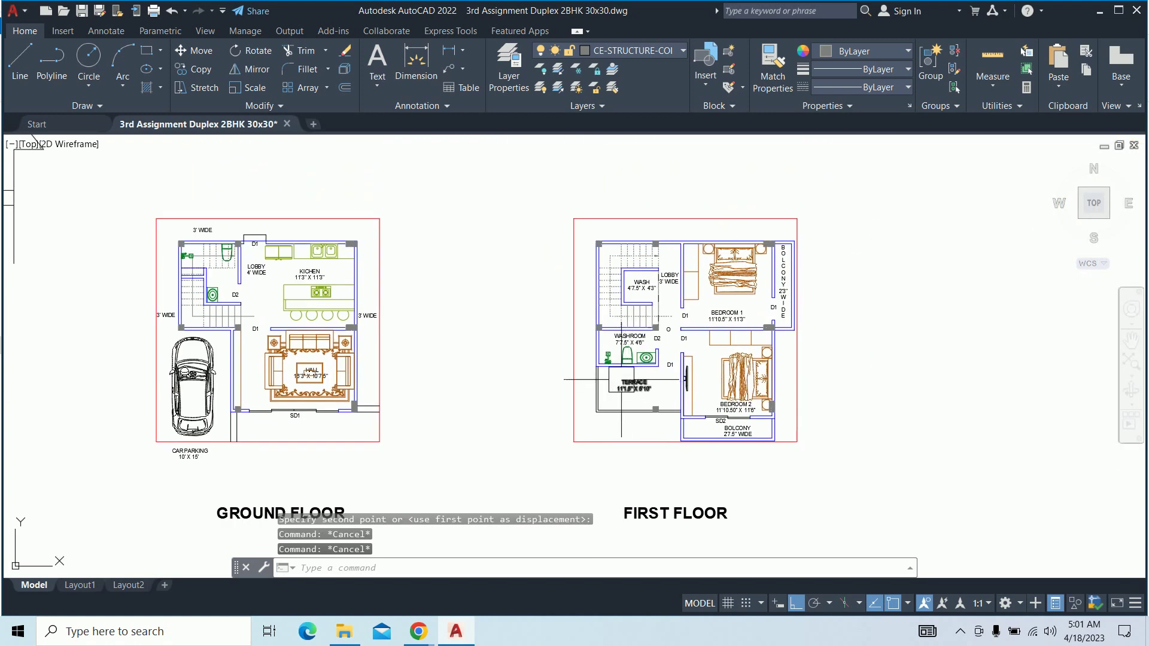
middle_drag(371, 383, 399, 381)
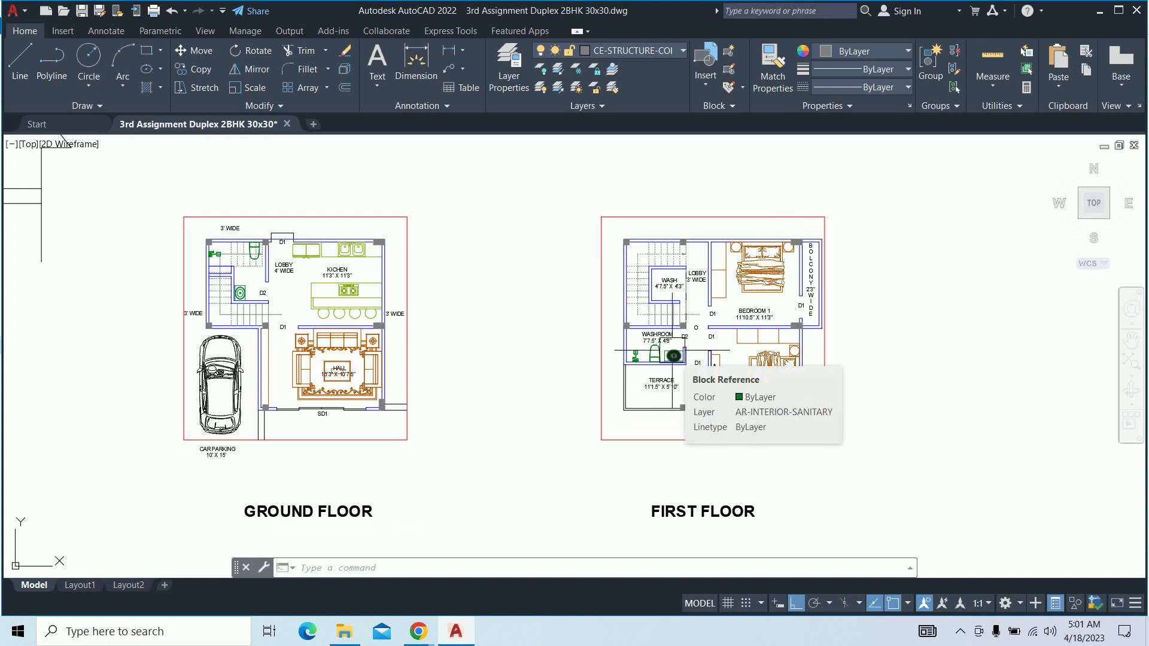
key(Escape)
key(Escape)
key(Escape)
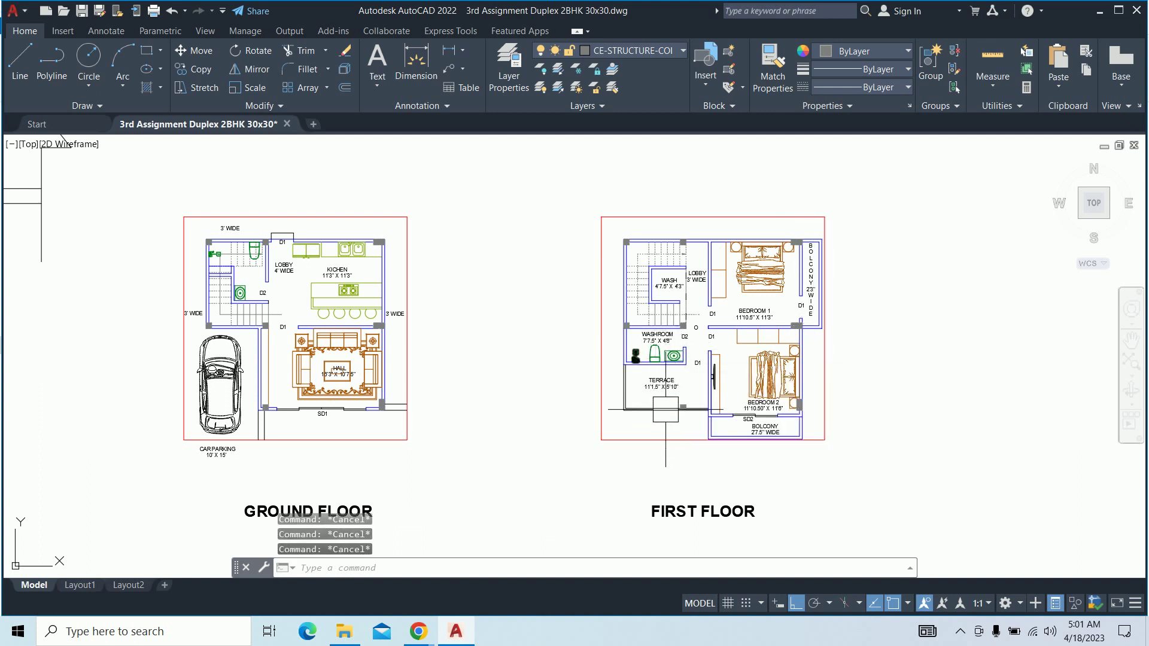
scroll(662, 399, up, 2)
scroll(662, 399, up, 2)
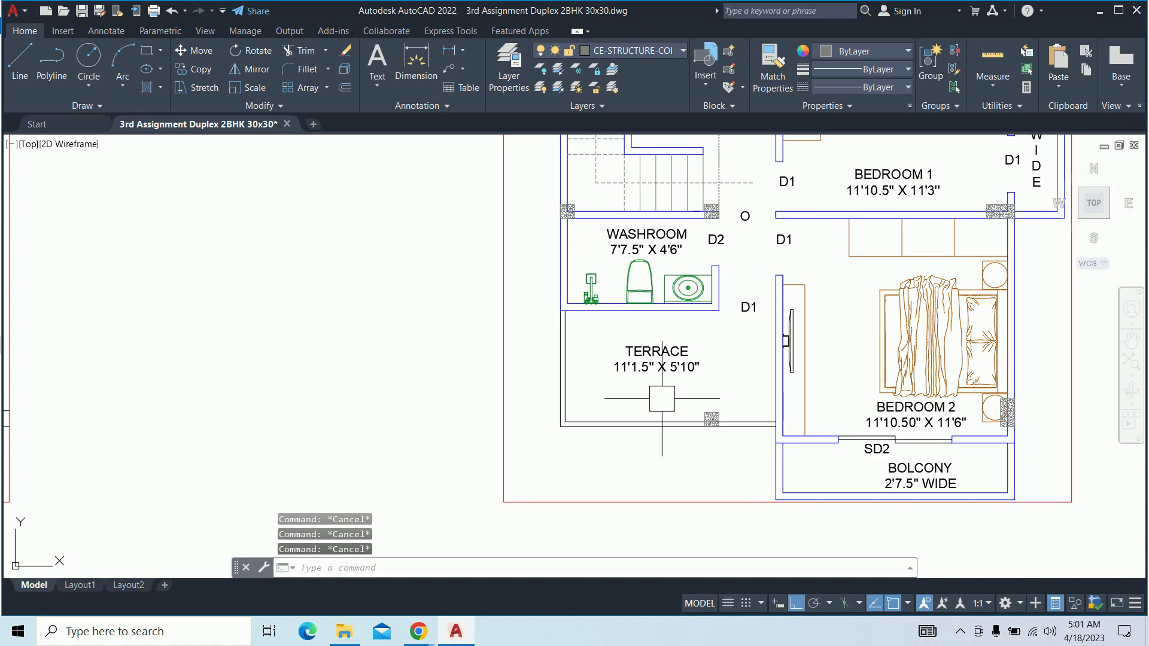
scroll(662, 399, down, 1)
scroll(646, 406, down, 1)
scroll(622, 419, down, 1)
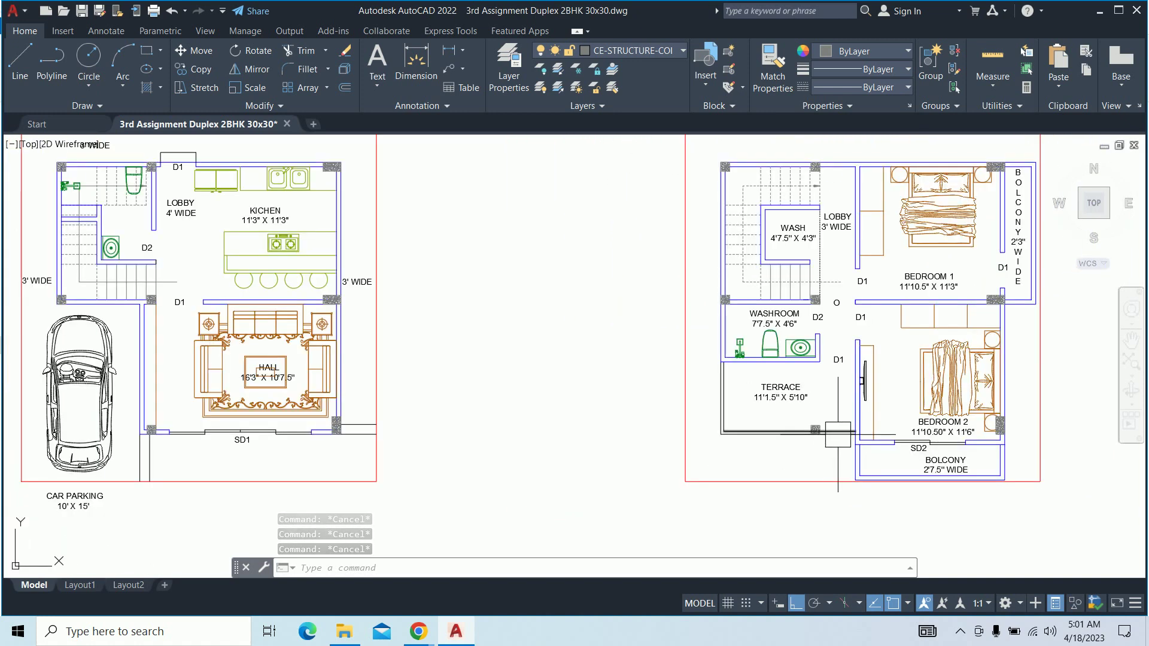
scroll(607, 423, down, 1)
scroll(658, 419, down, 4)
scroll(652, 386, up, 7)
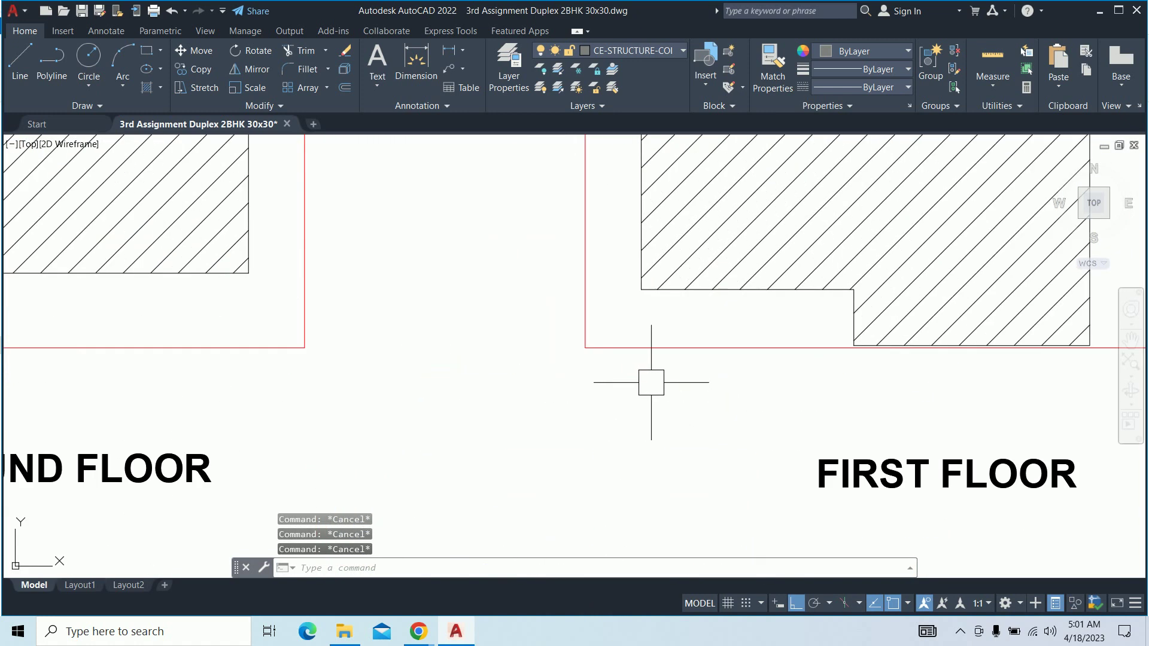
scroll(706, 348, down, 8)
scroll(694, 357, up, 3)
scroll(659, 371, up, 2)
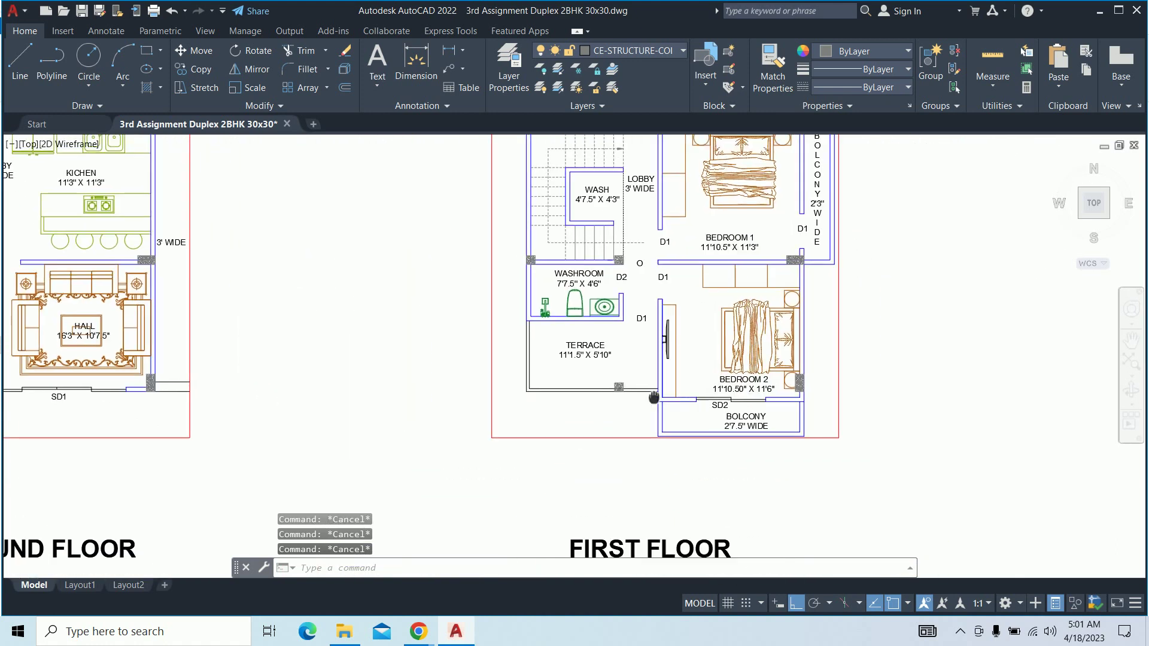
scroll(608, 378, up, 1)
text(dli)
scroll(609, 378, up, 5)
key(Return)
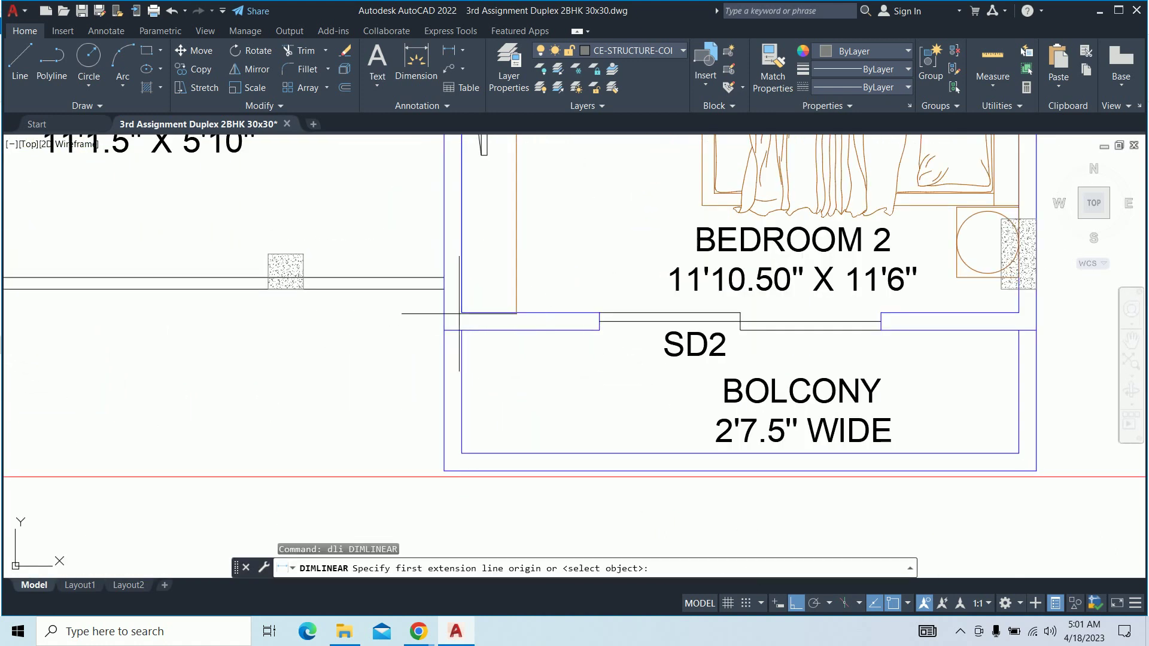
click(459, 313)
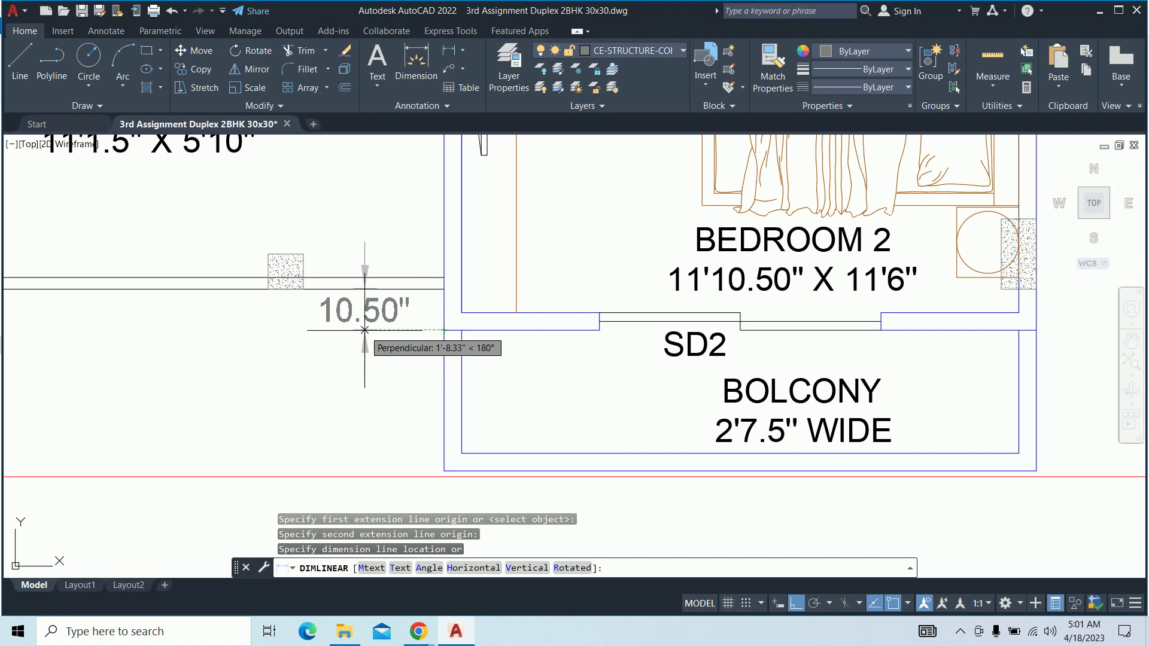
key(Escape)
scroll(365, 329, down, 4)
scroll(419, 389, down, 3)
scroll(592, 401, up, 3)
scroll(553, 389, up, 4)
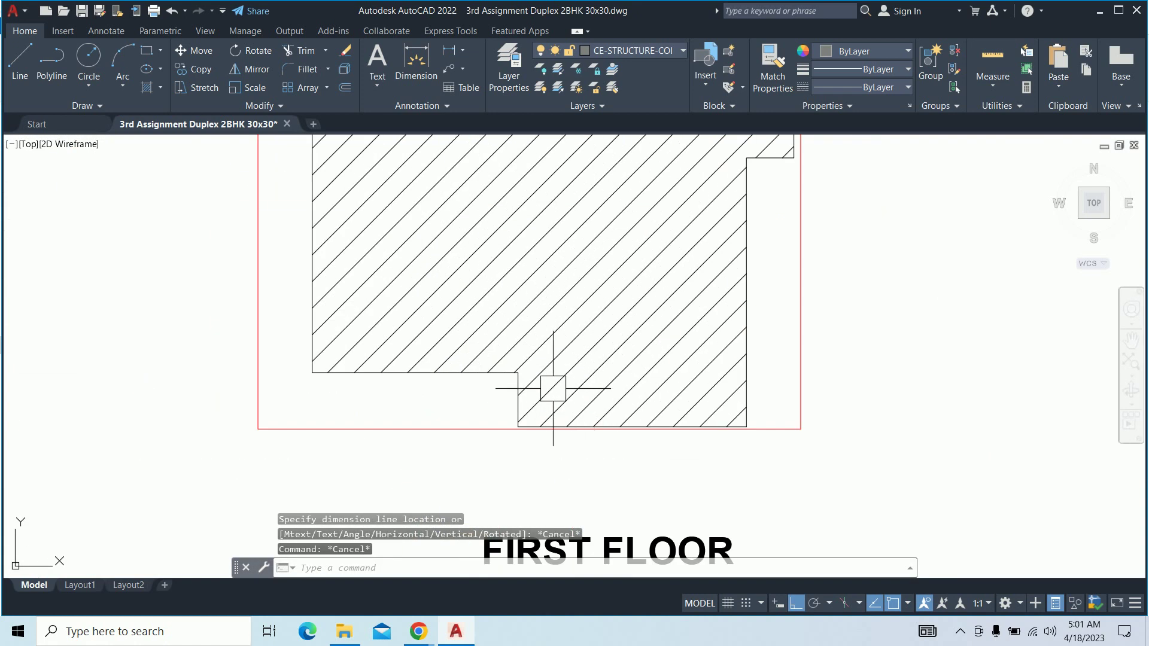
scroll(553, 389, up, 3)
click(454, 367)
middle_drag(454, 366, 644, 449)
middle_drag(300, 431, 665, 425)
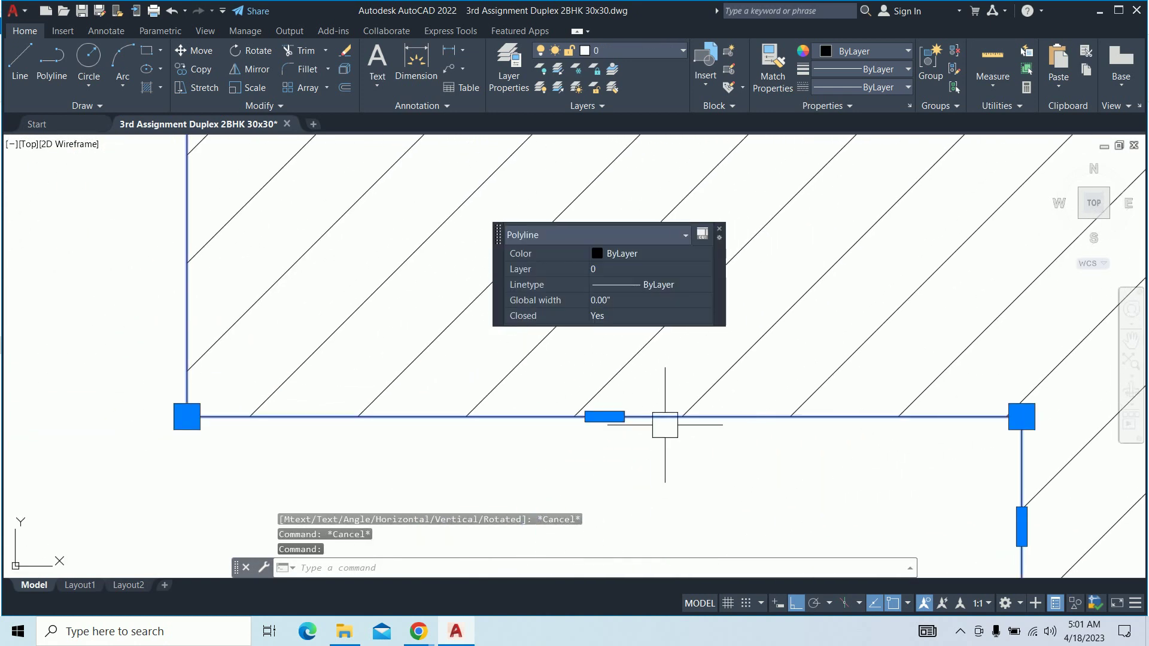
click(604, 416)
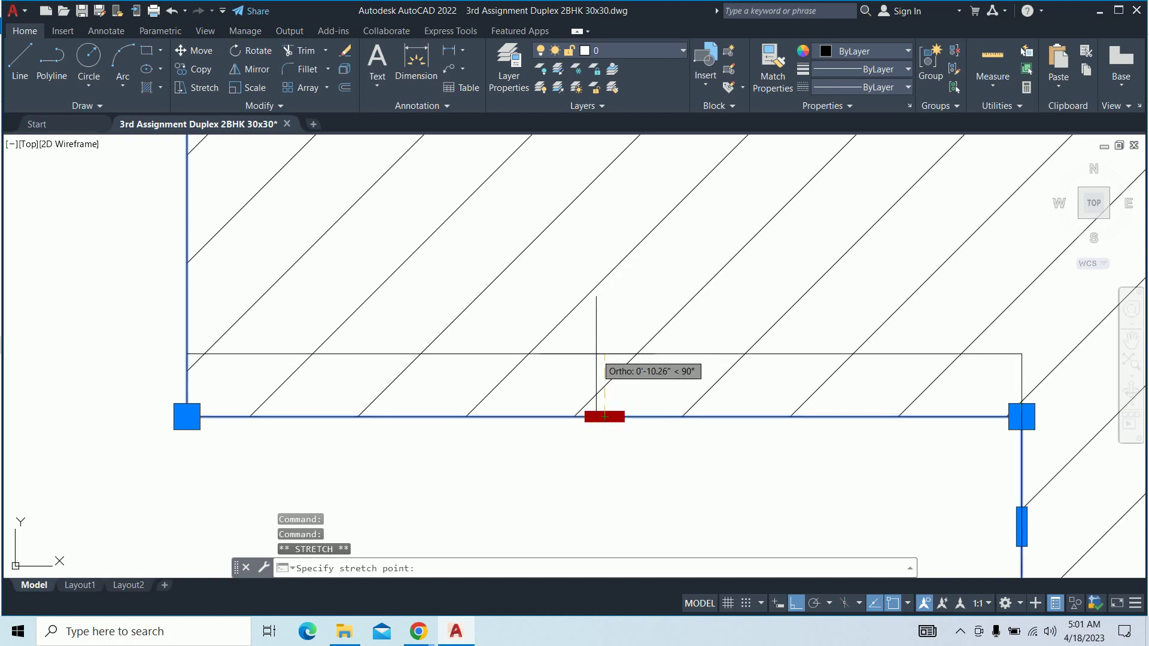
text(10.5)
key(Escape)
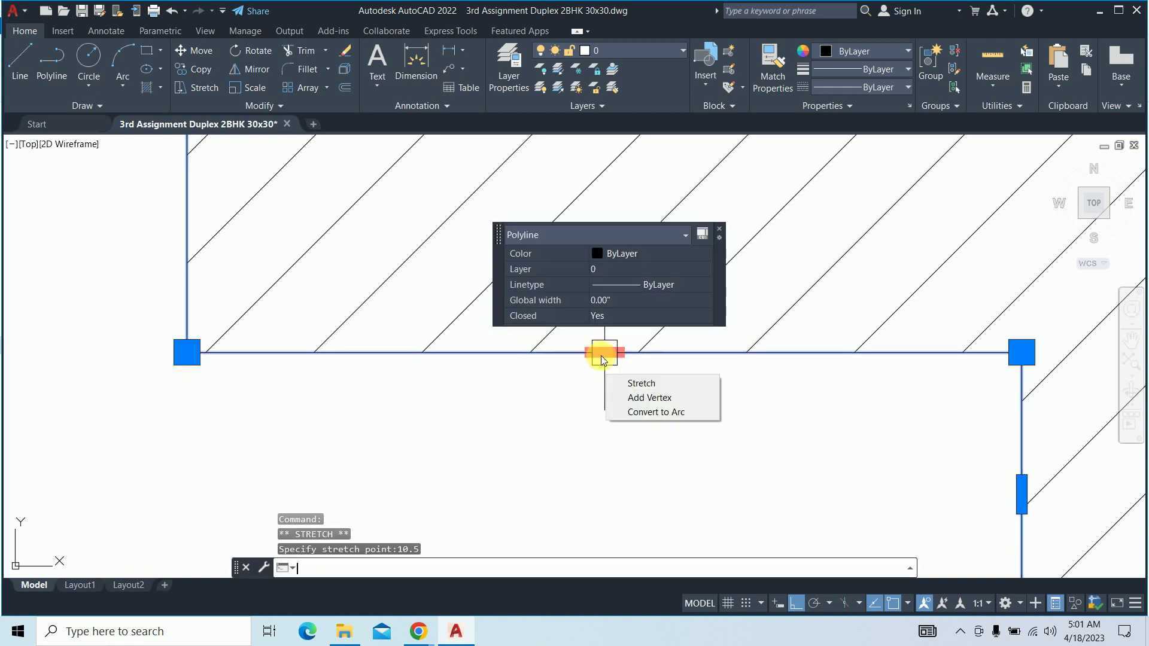
key(Escape)
scroll(730, 404, down, 10)
middle_drag(730, 404, 678, 390)
scroll(678, 390, down, 3)
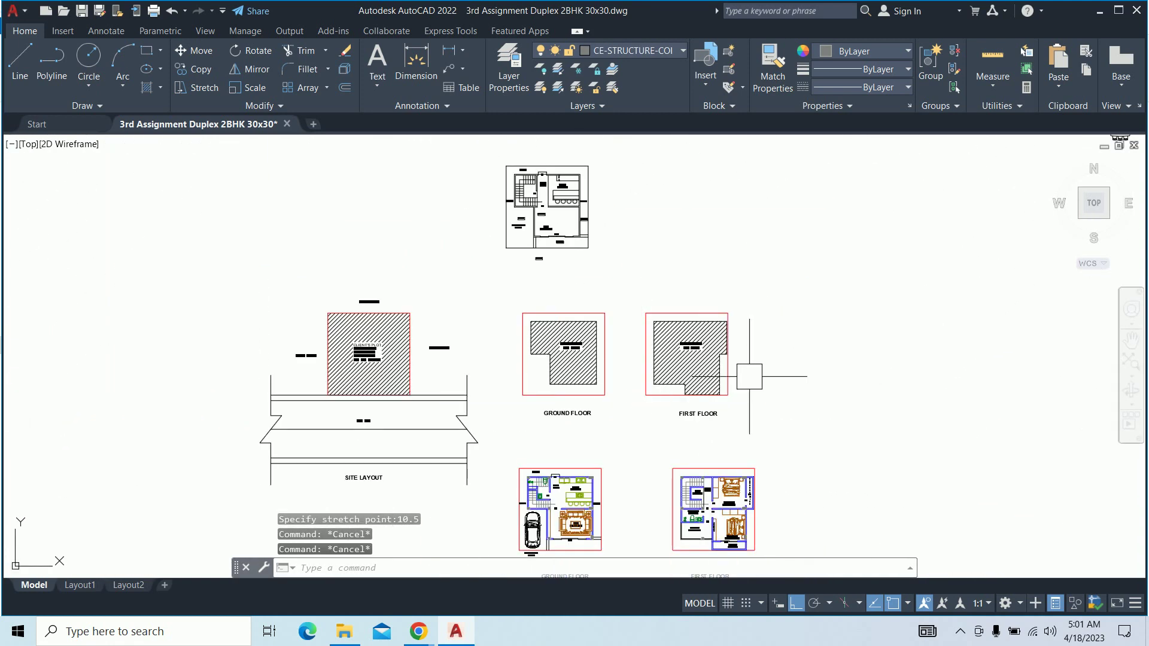
scroll(678, 391, down, 2)
scroll(703, 436, up, 4)
scroll(703, 436, up, 1)
middle_drag(703, 436, 661, 365)
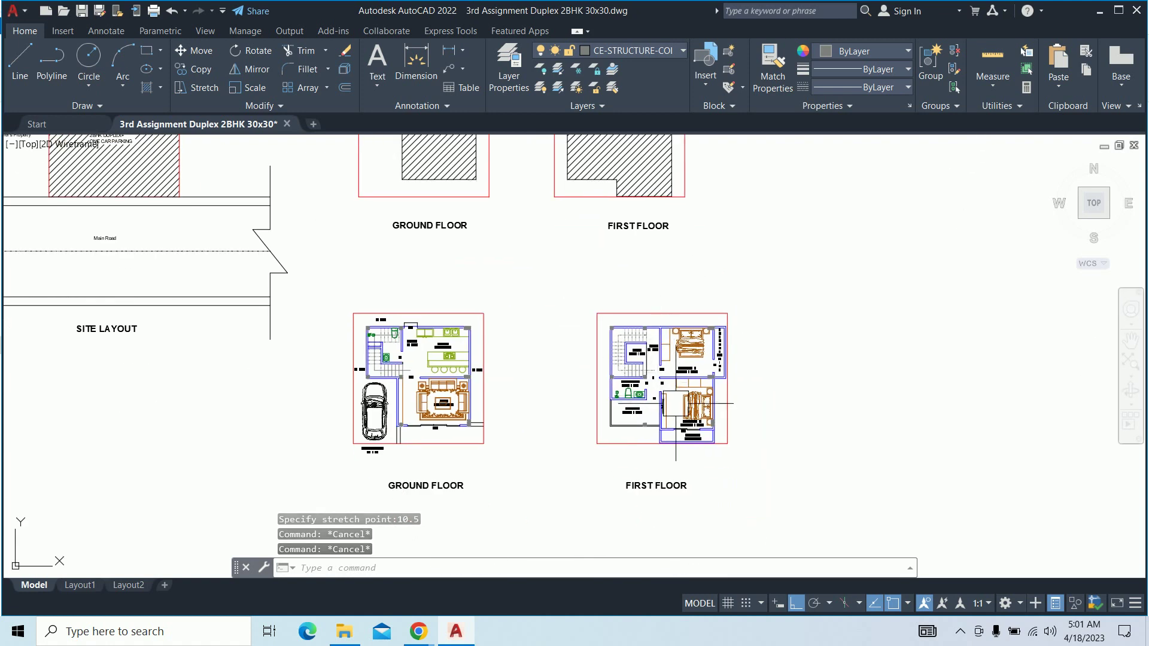
scroll(670, 383, up, 2)
middle_drag(395, 355, 532, 359)
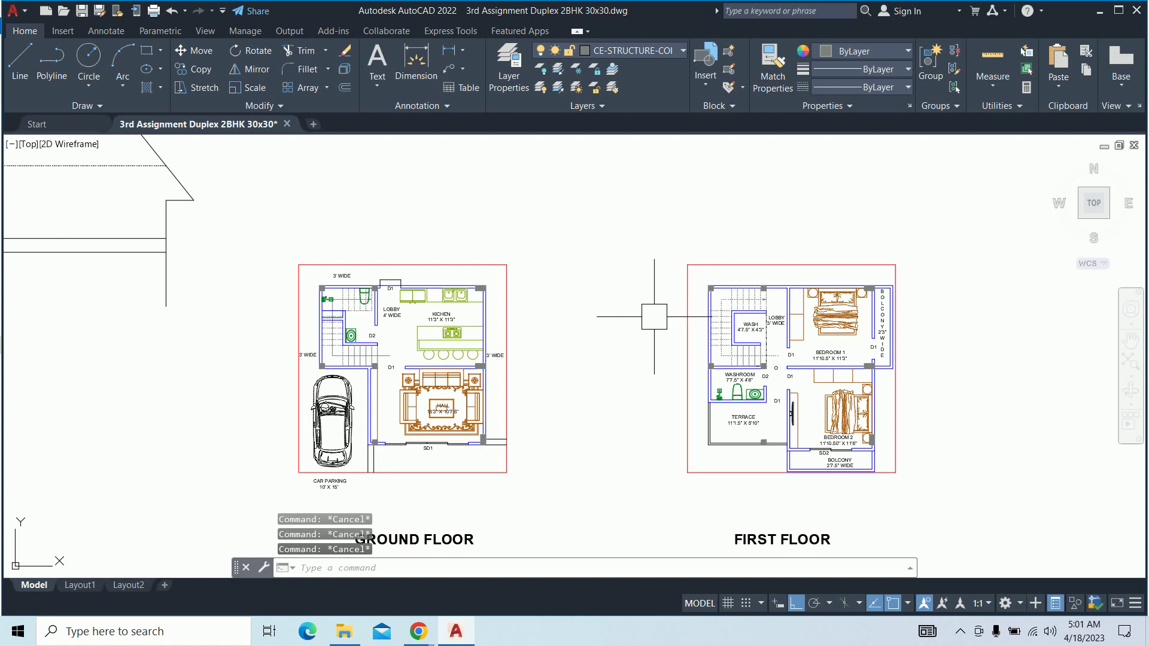
middle_drag(612, 323, 636, 335)
Create layer CE-STRUCTURE-BEAMS coloured magenta and make it current
text(la)
key(Return)
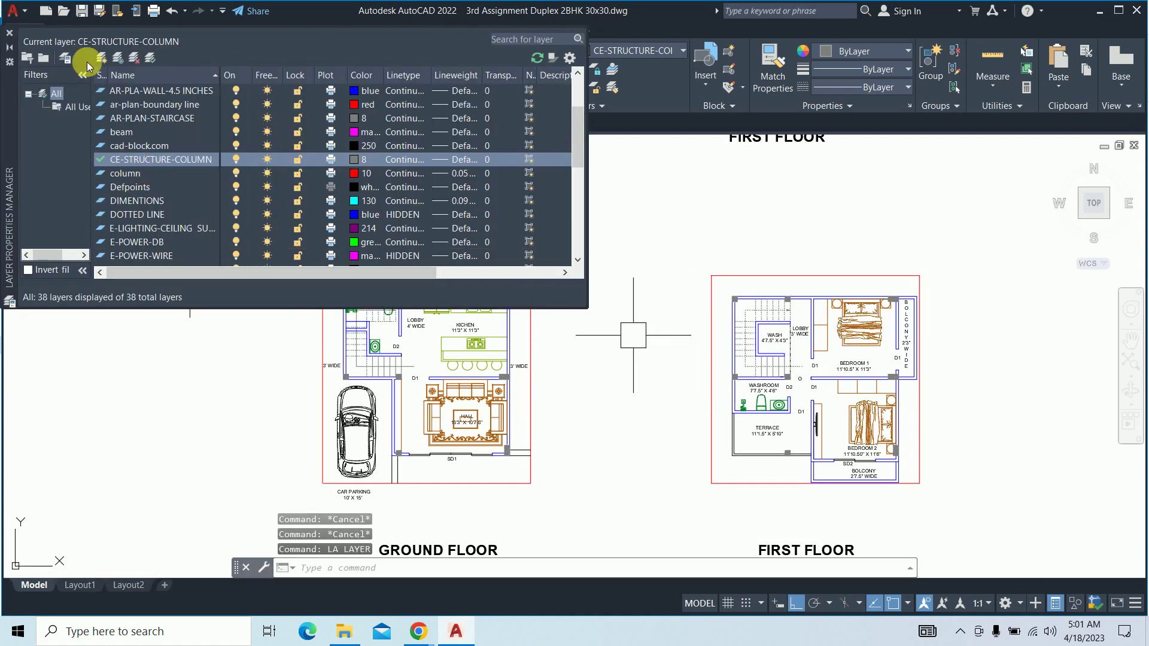
click(99, 58)
text(CE)
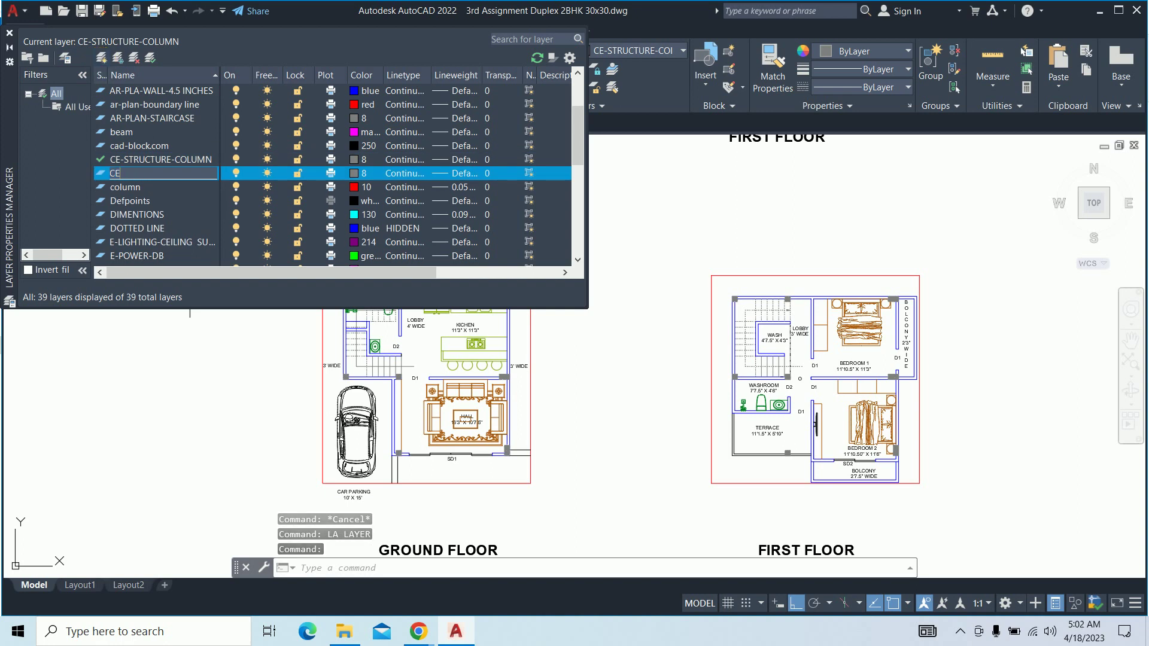
text(-S)
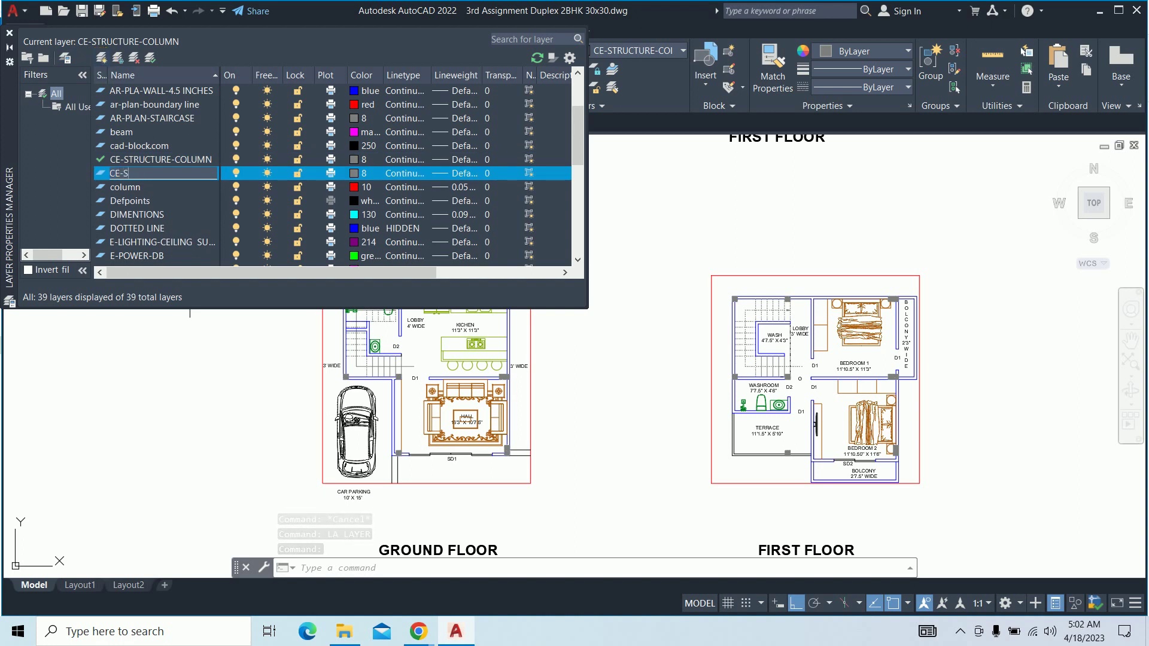
text(TRUCTURE-BEAMS)
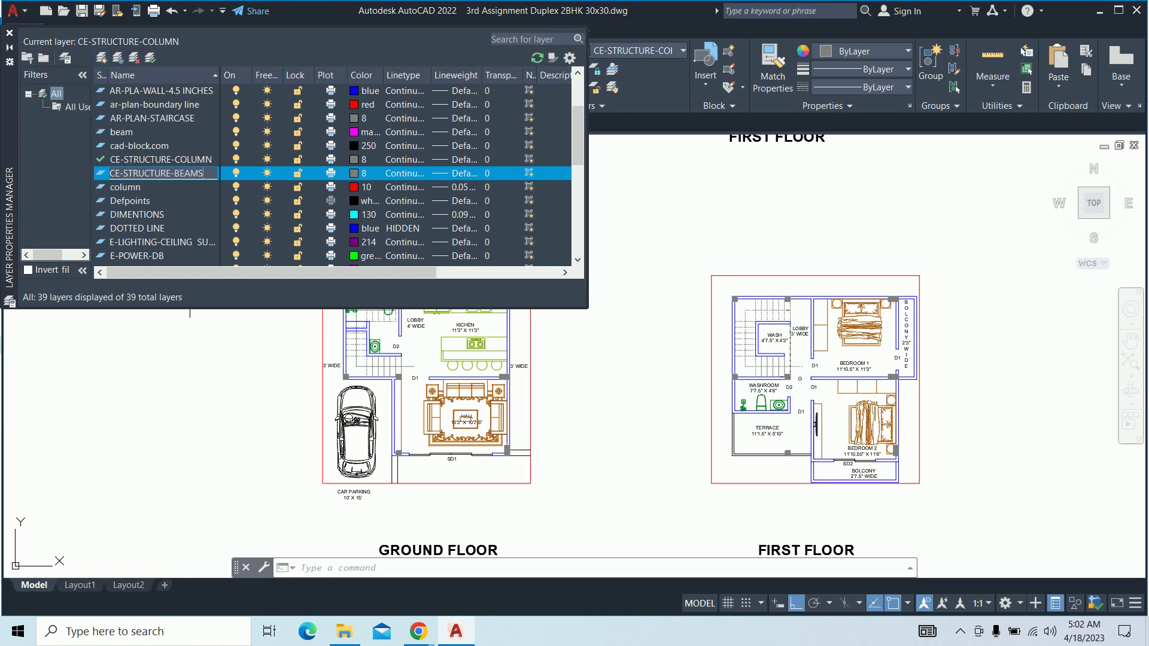
click(351, 173)
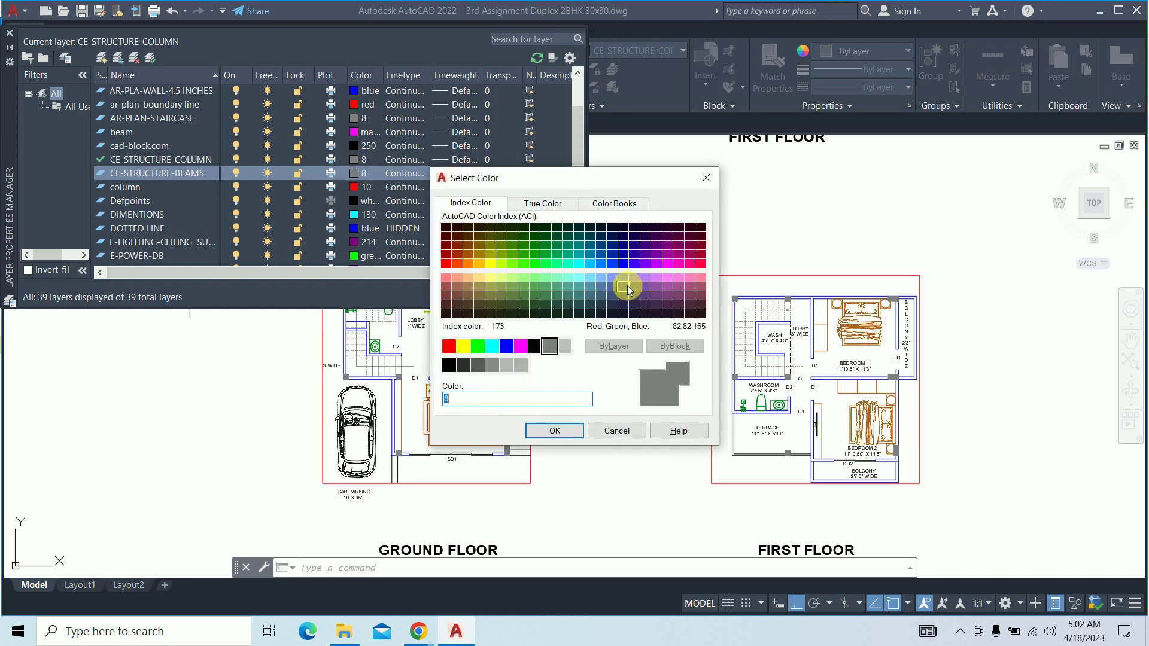
click(521, 346)
click(547, 430)
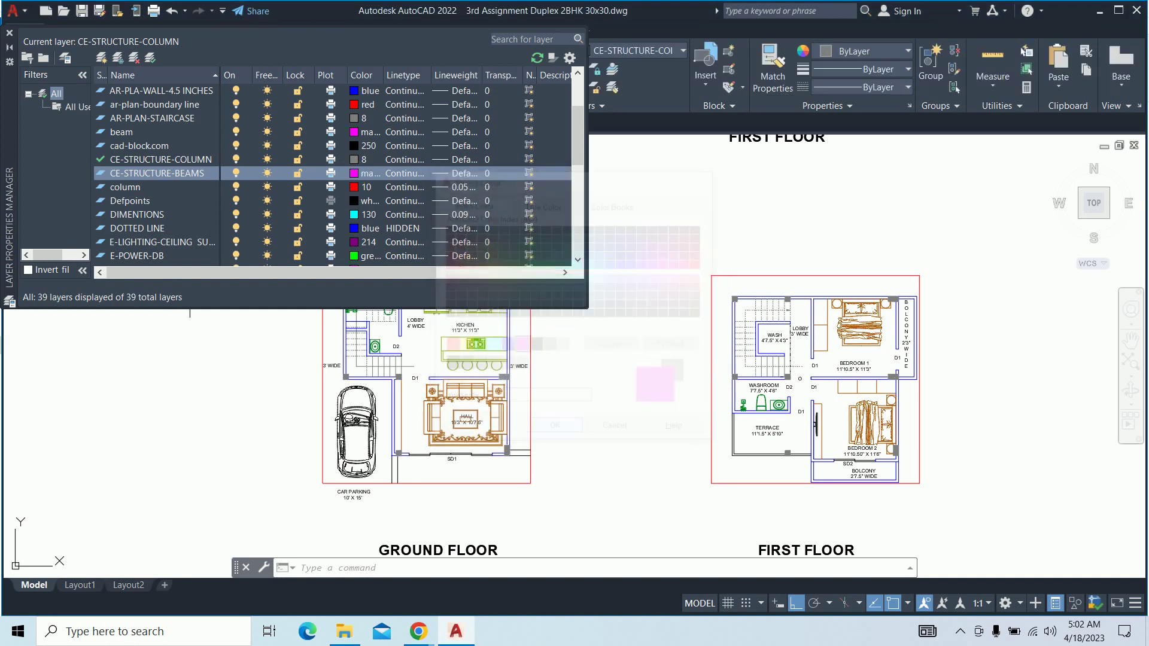
double_click(171, 173)
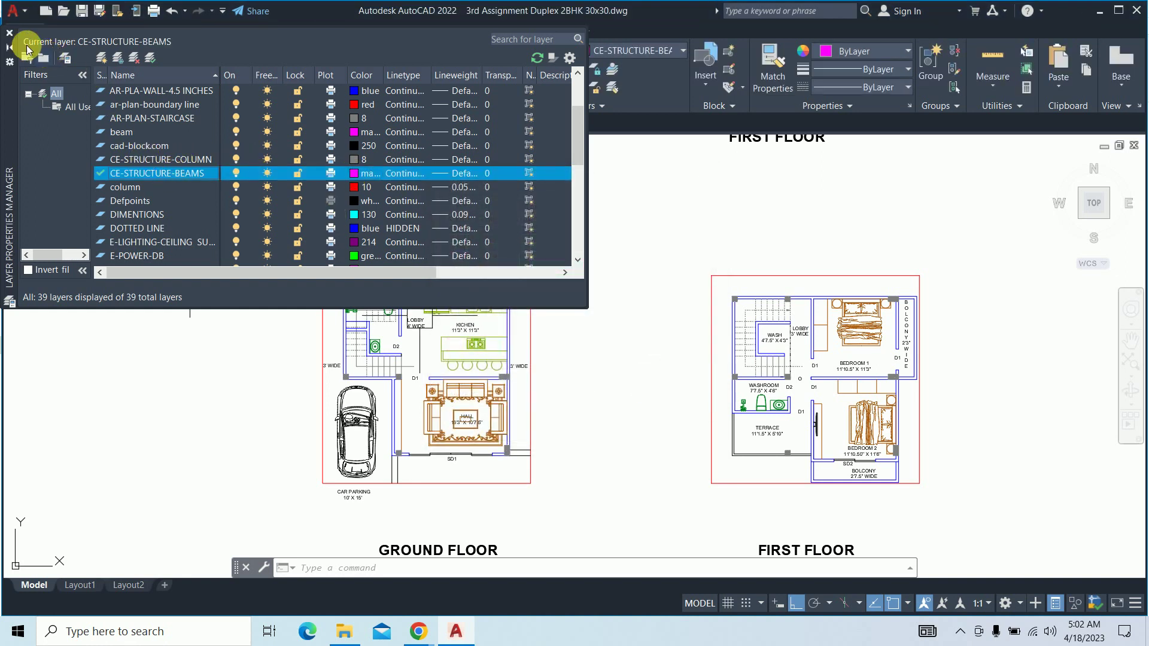
click(9, 34)
middle_drag(505, 378, 590, 355)
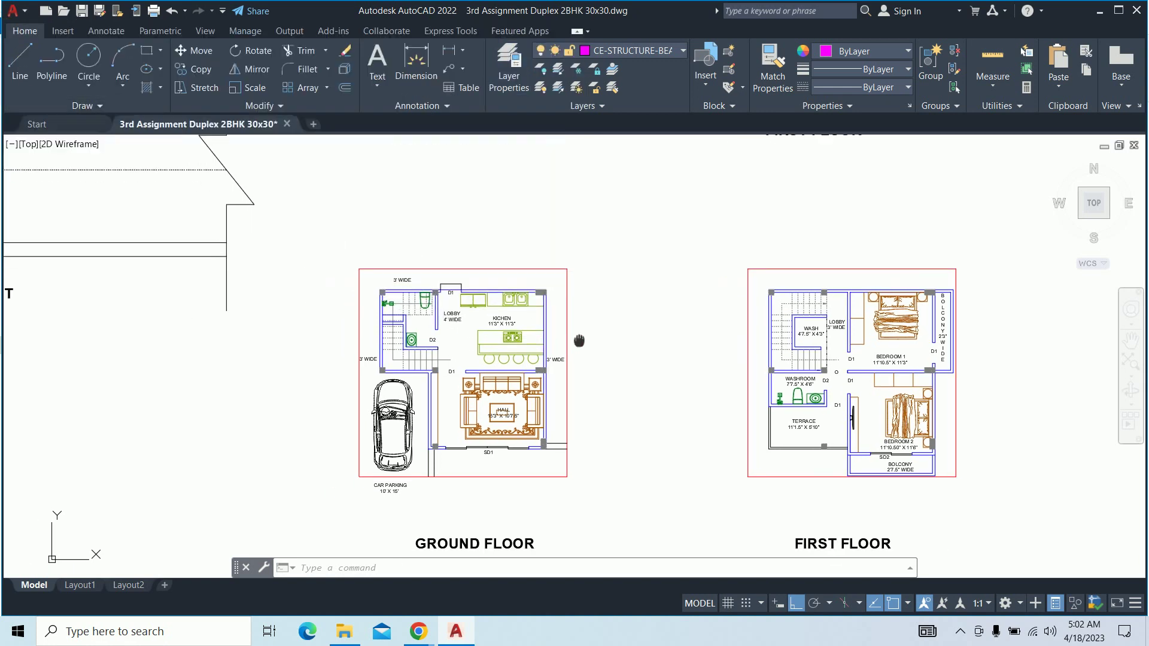
scroll(606, 363, up, 2)
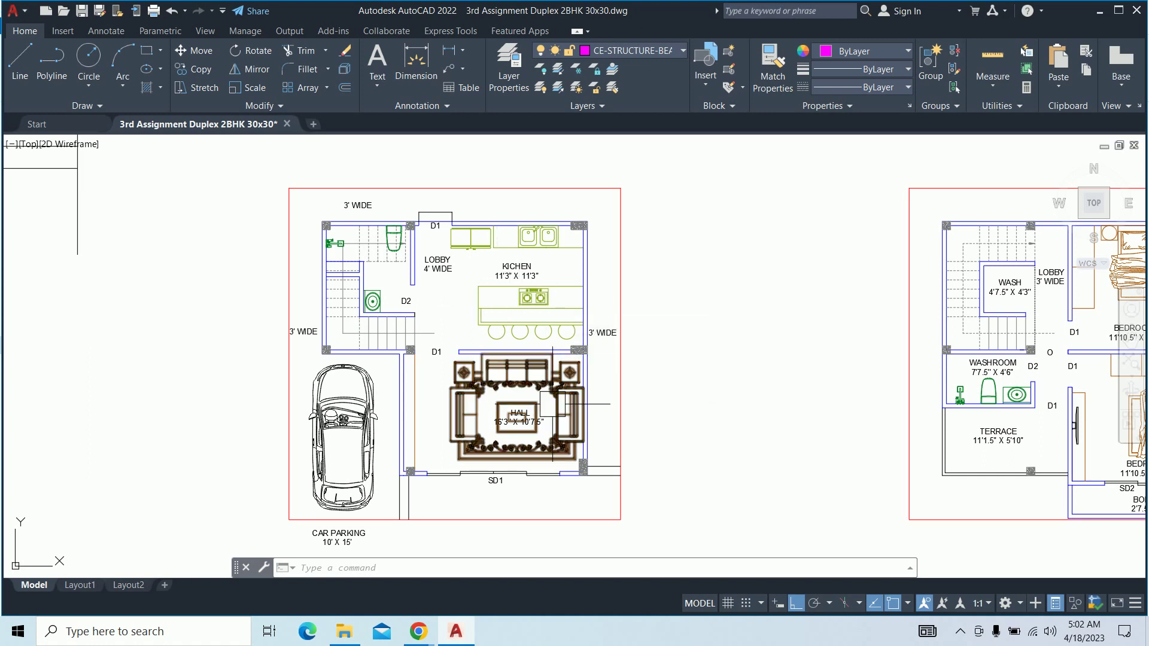
mouse_move(538, 403)
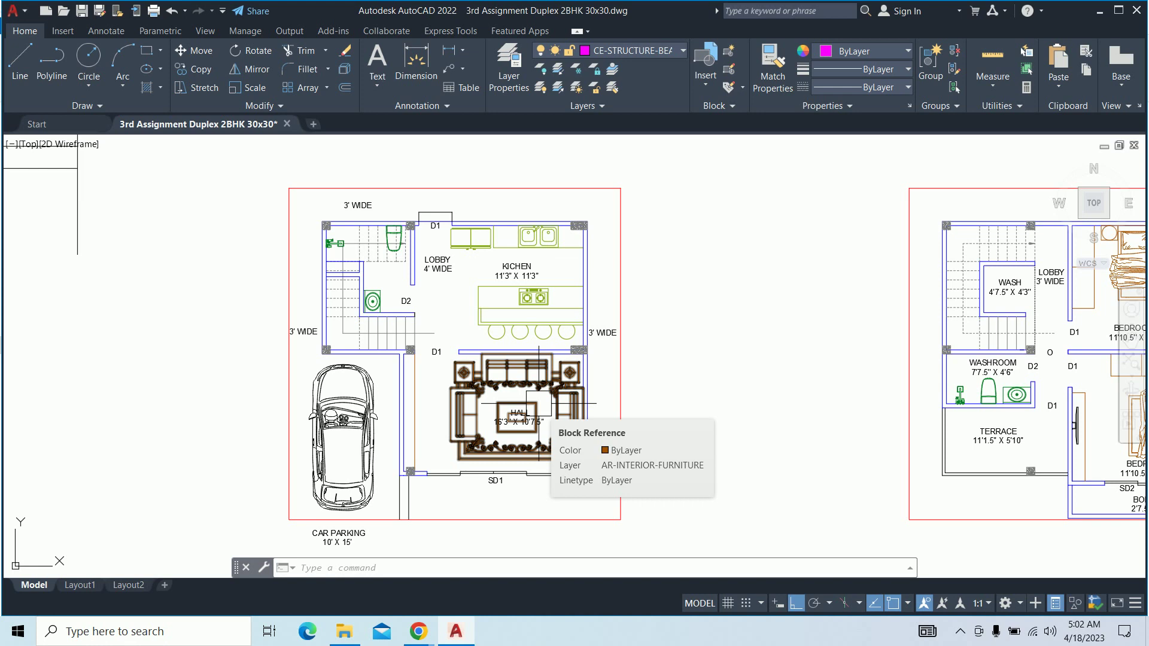
Switch off the AR-INTERIOR-SANITARY, AR-INTERIOR-FURNITURE and AR-INTERIOR-KITCHEN layers in Layer Properties
text(la)
key(Return)
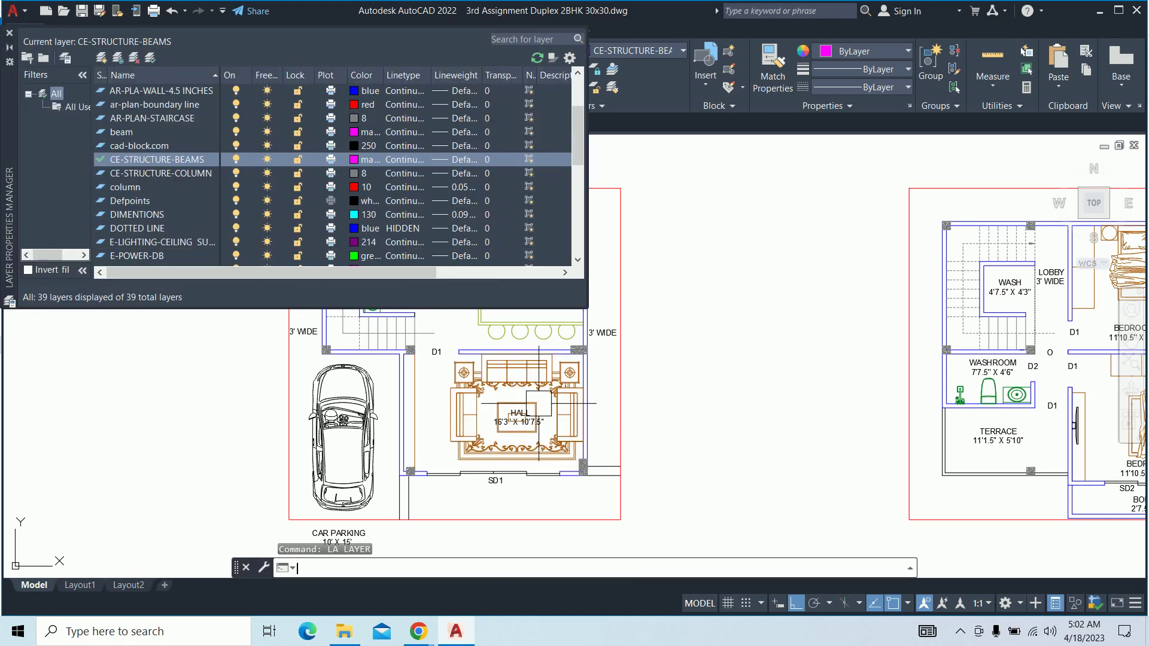
scroll(173, 170, up, 2)
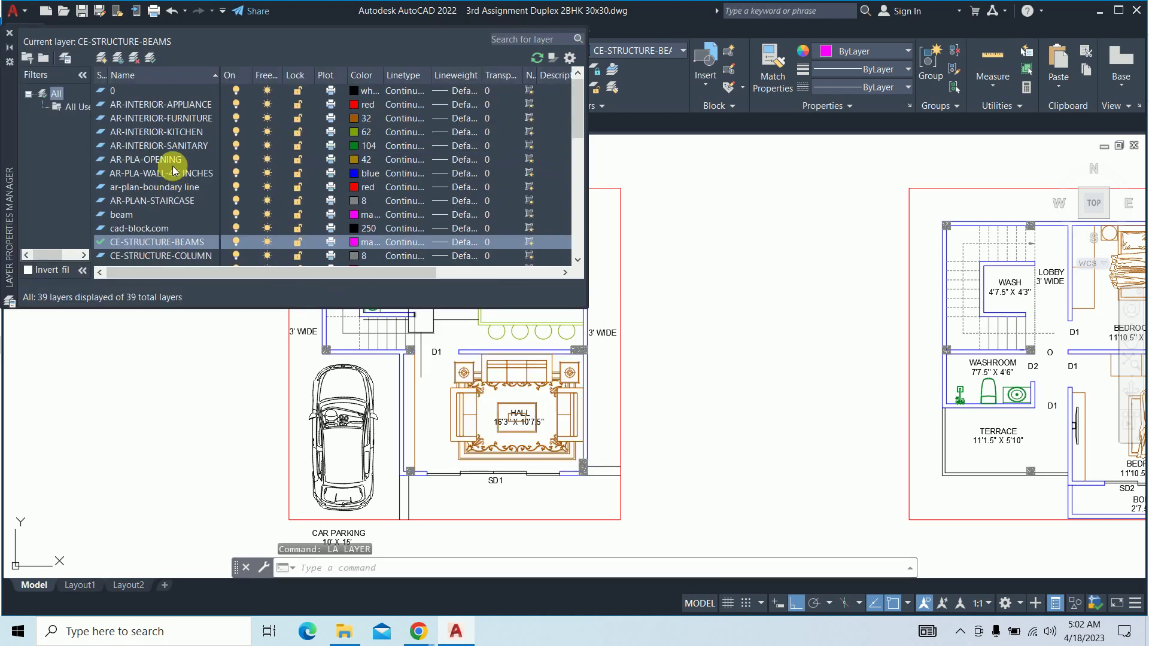
click(186, 148)
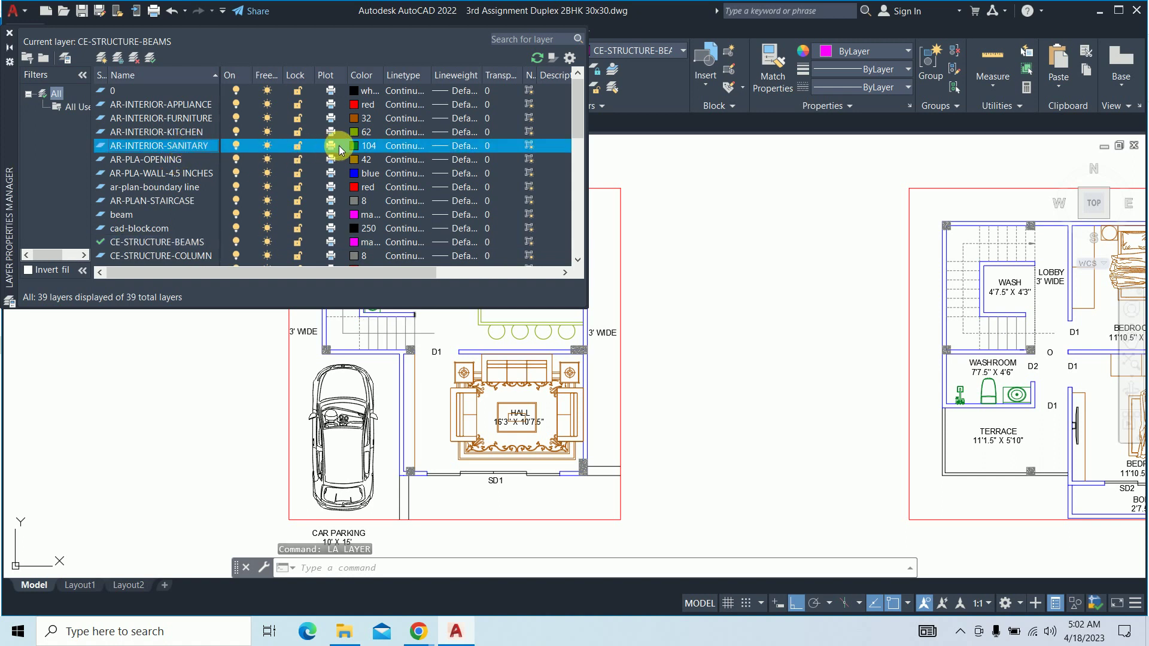
click(234, 147)
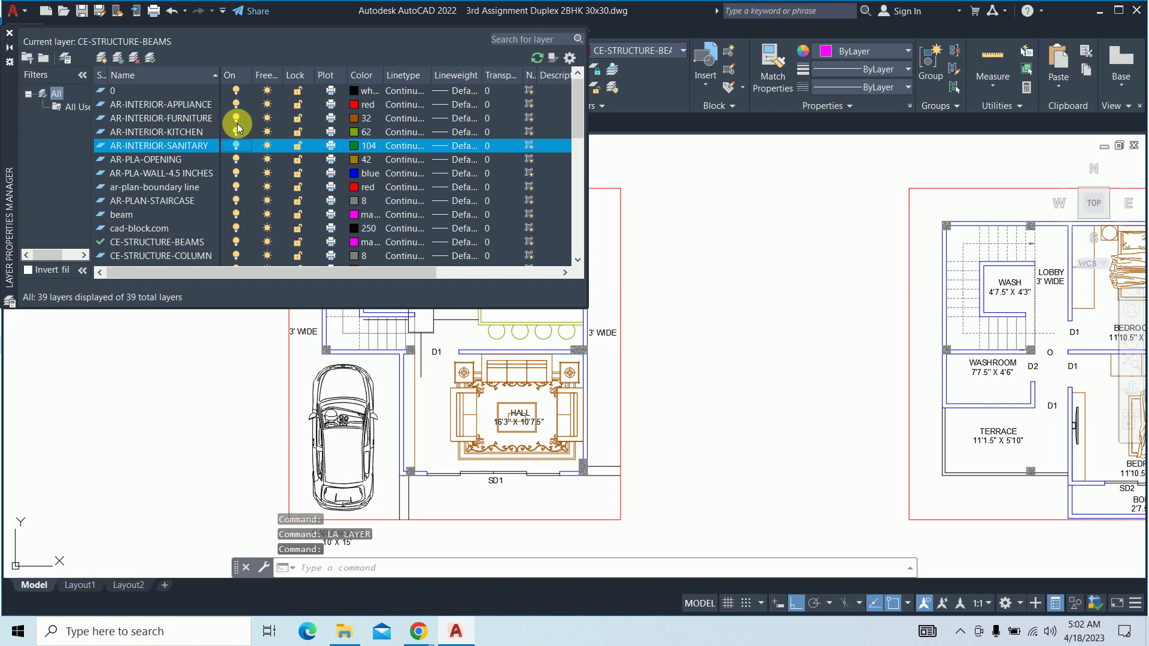
click(236, 117)
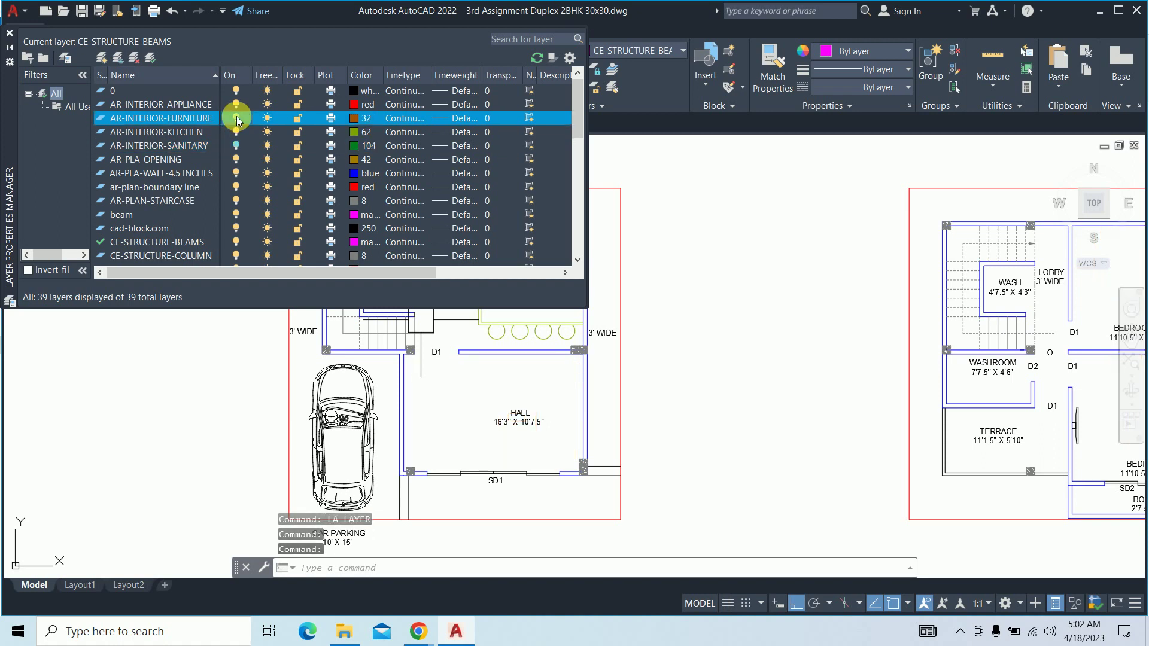
click(236, 131)
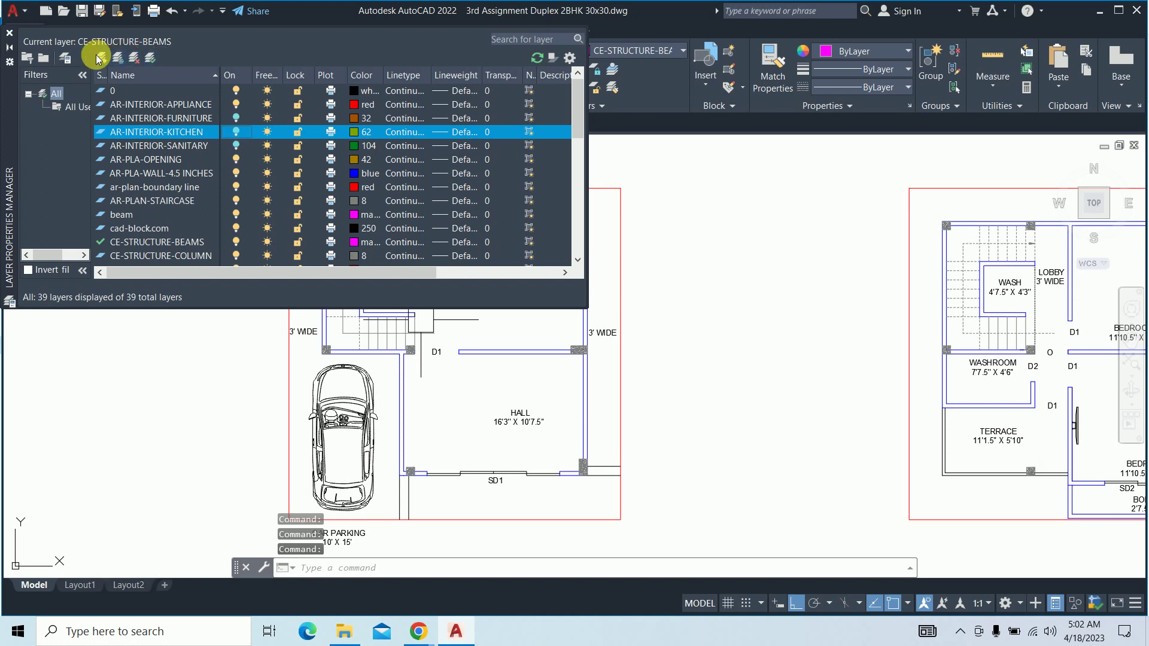
click(9, 33)
Draw a beam polyline from the stair corner column along the wall
scroll(519, 271, down, 5)
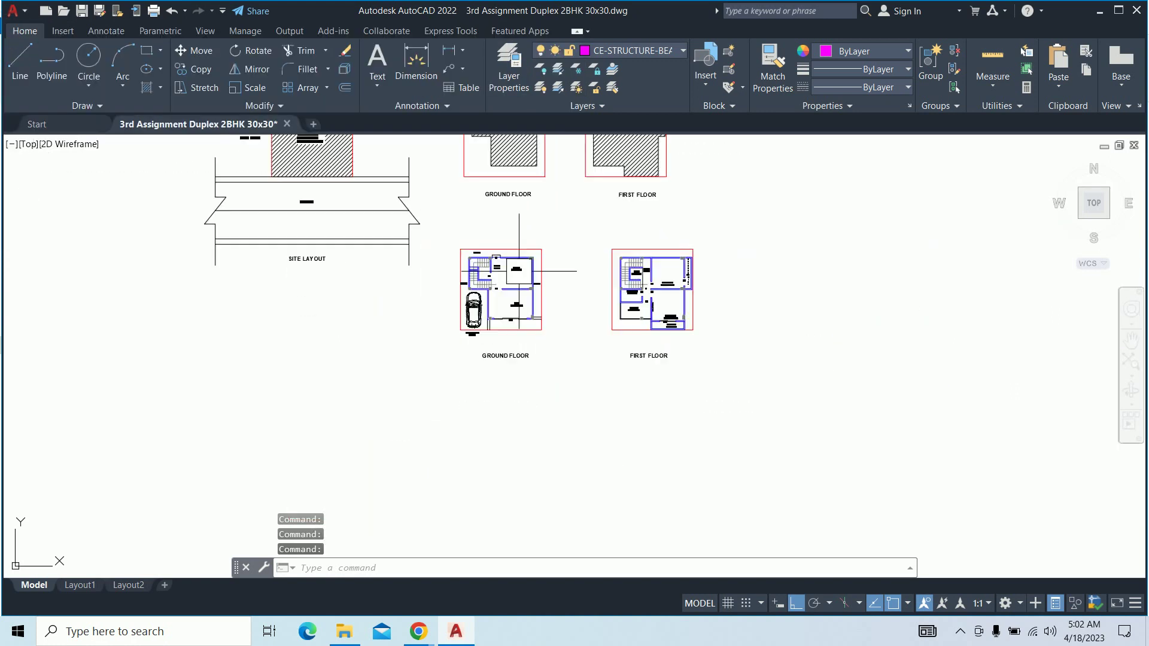
scroll(518, 271, up, 2)
scroll(514, 263, up, 4)
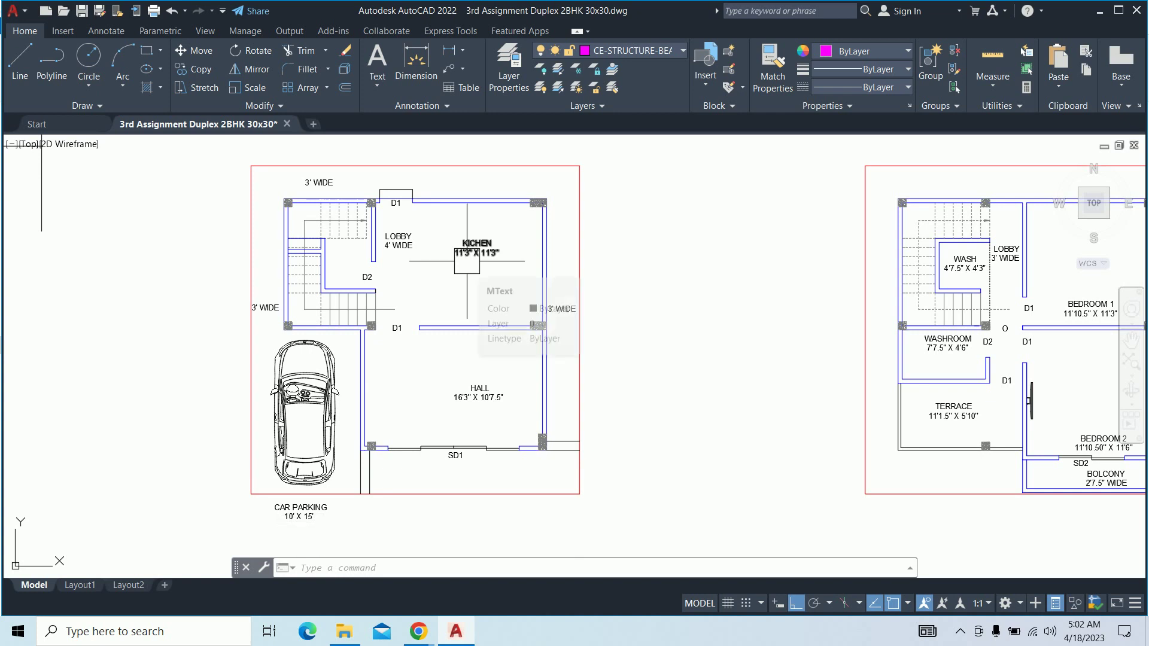
text(pl)
key(Return)
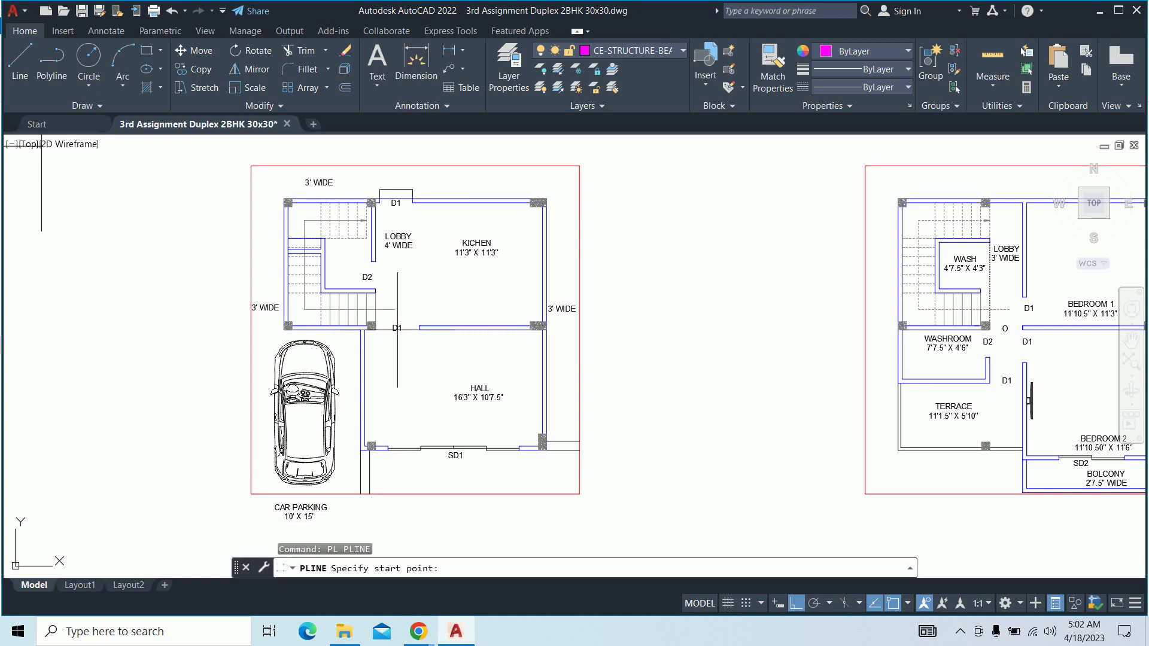
scroll(340, 320, up, 3)
scroll(340, 320, up, 3)
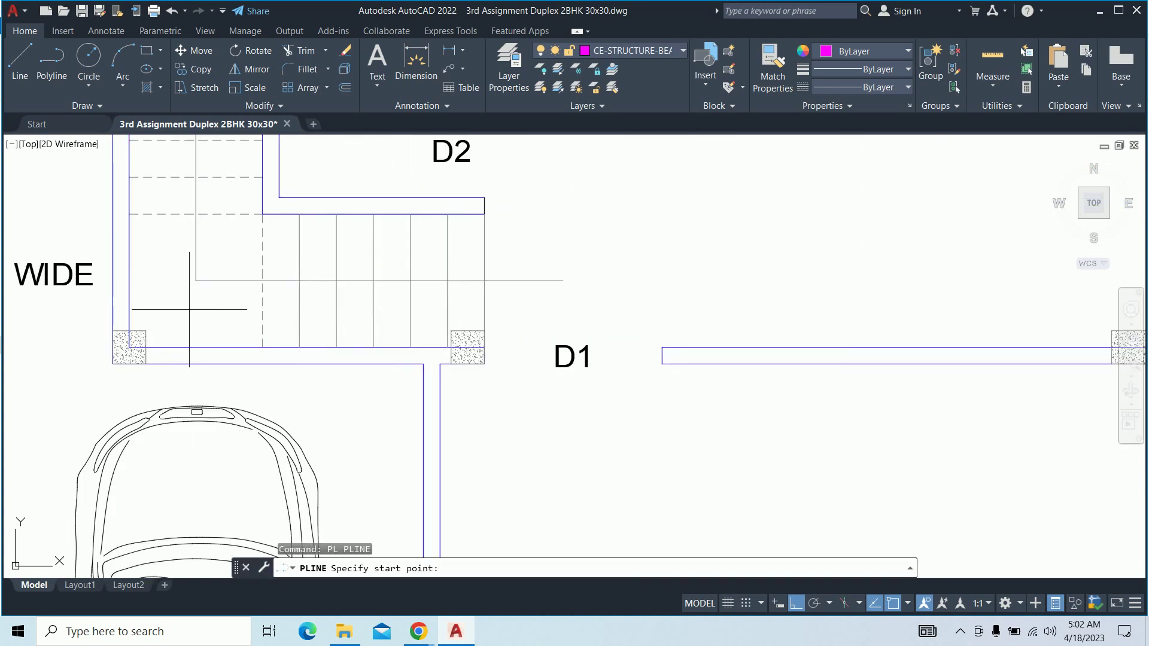
click(112, 330)
scroll(123, 256, down, 4)
scroll(158, 270, up, 4)
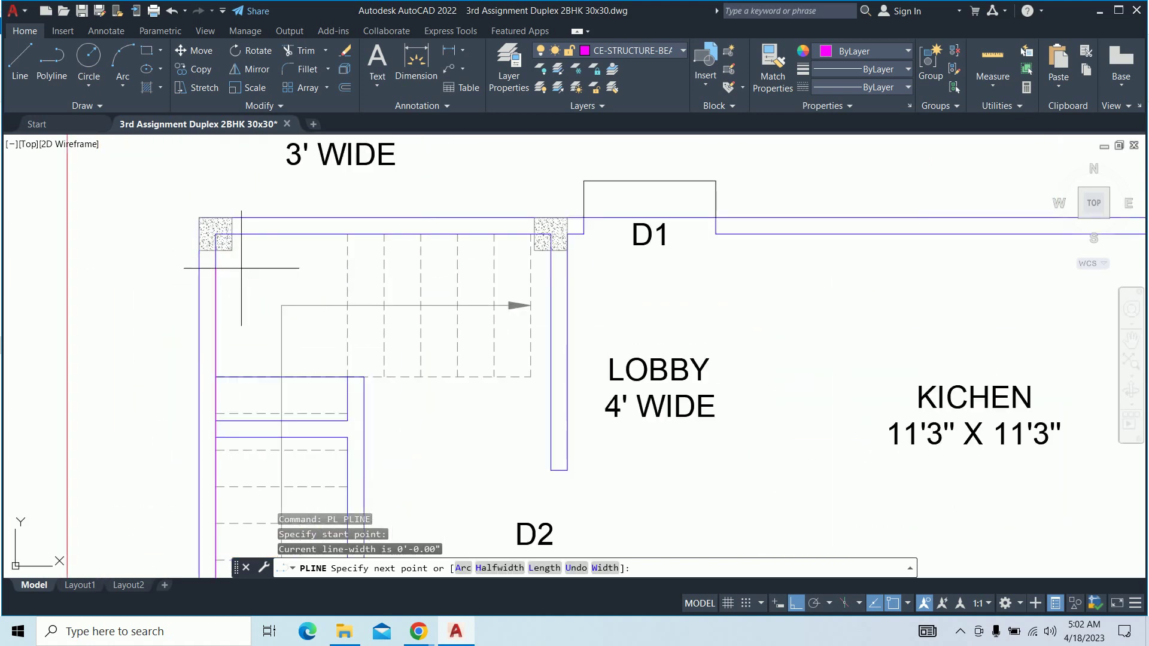
click(216, 238)
key(Escape)
Trace a beam from the D1 wall corner to the wall corner column
key(Return)
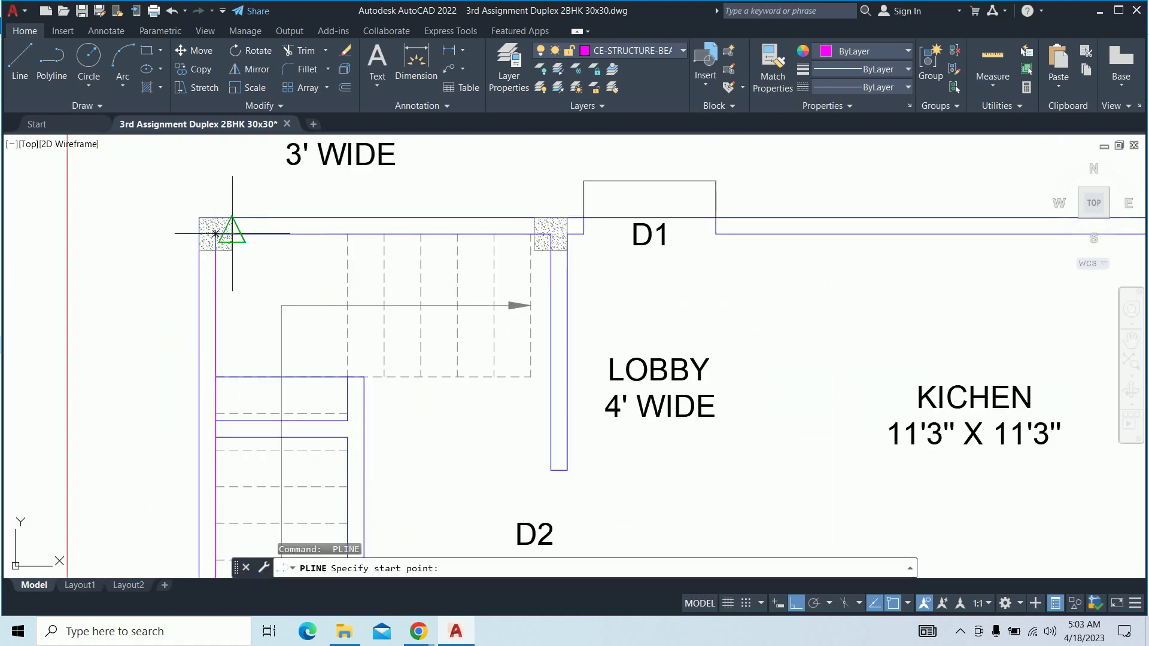
click(225, 227)
scroll(634, 211, down, 2)
scroll(310, 277, up, 4)
scroll(508, 282, up, 2)
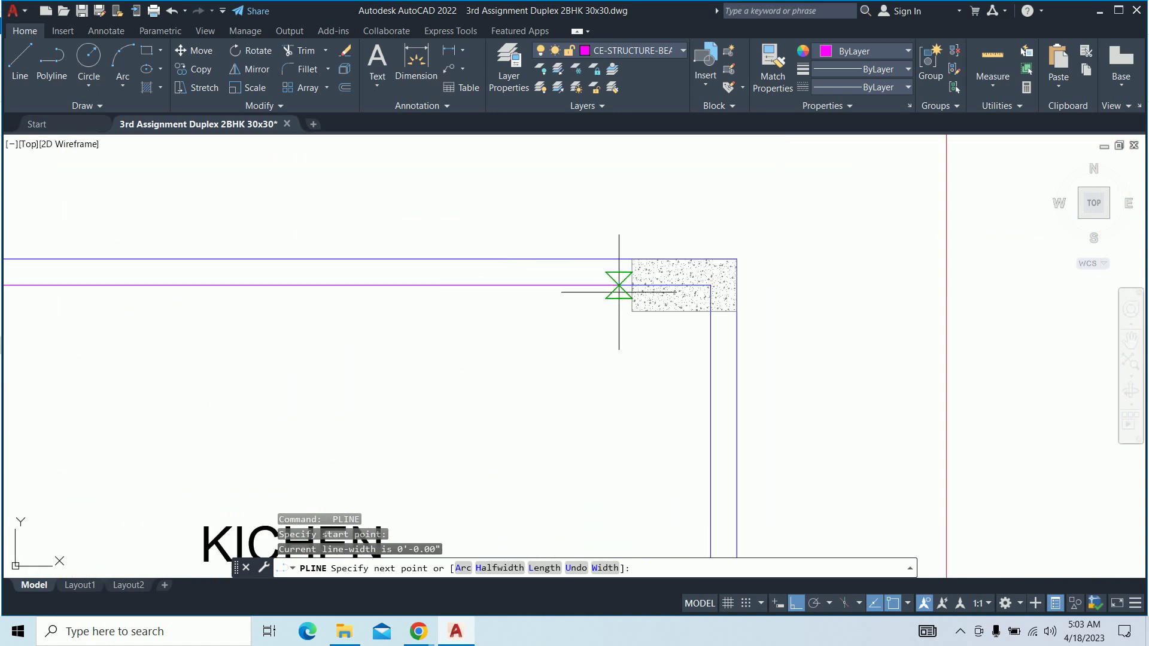
click(631, 283)
key(Escape)
key(Escape)
Trace a beam from the SD1 wall corner to the kitchen corner column
scroll(698, 348, down, 5)
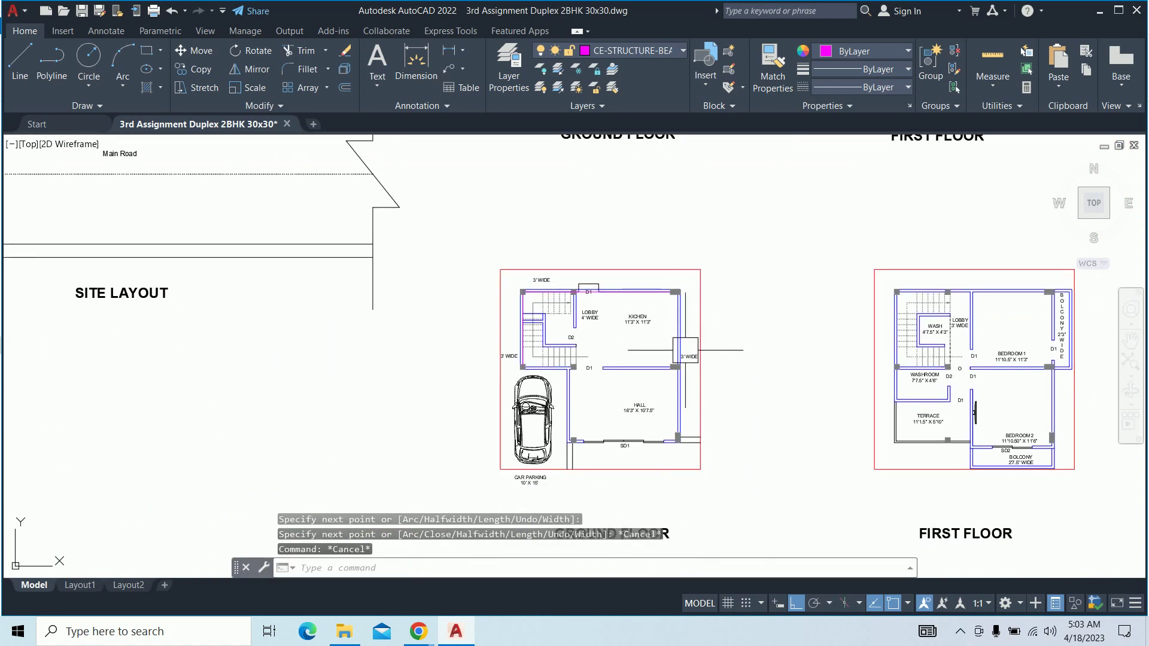
scroll(699, 472, up, 3)
scroll(649, 403, up, 3)
key(Return)
click(649, 403)
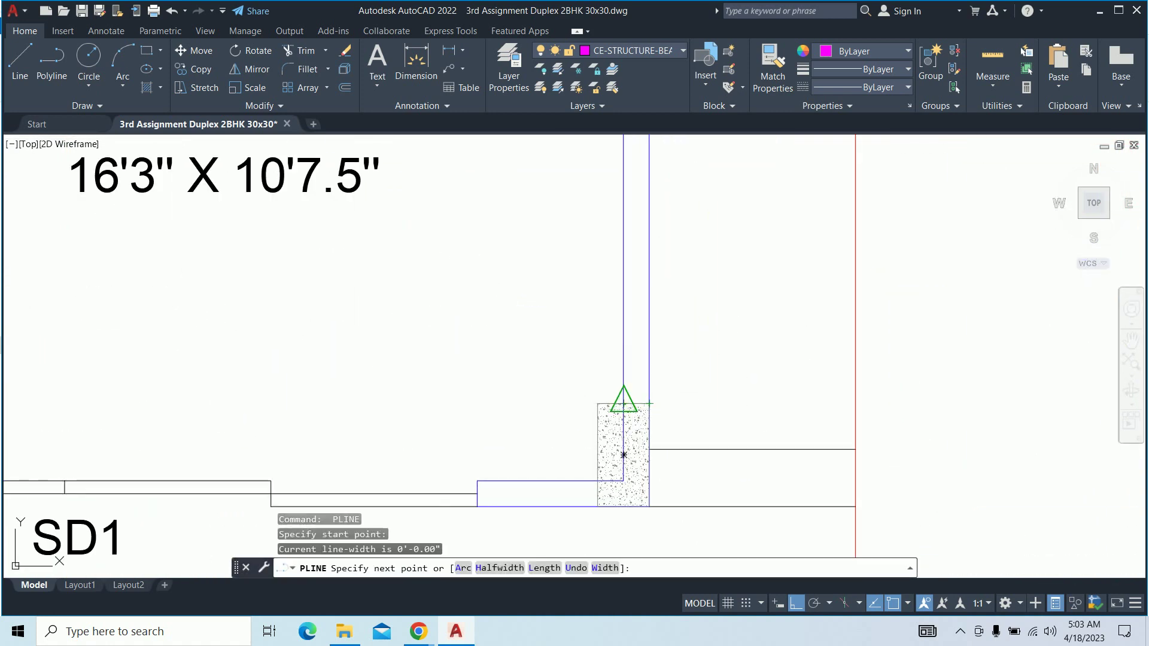
scroll(623, 402, down, 2)
scroll(591, 256, down, 2)
scroll(589, 226, up, 5)
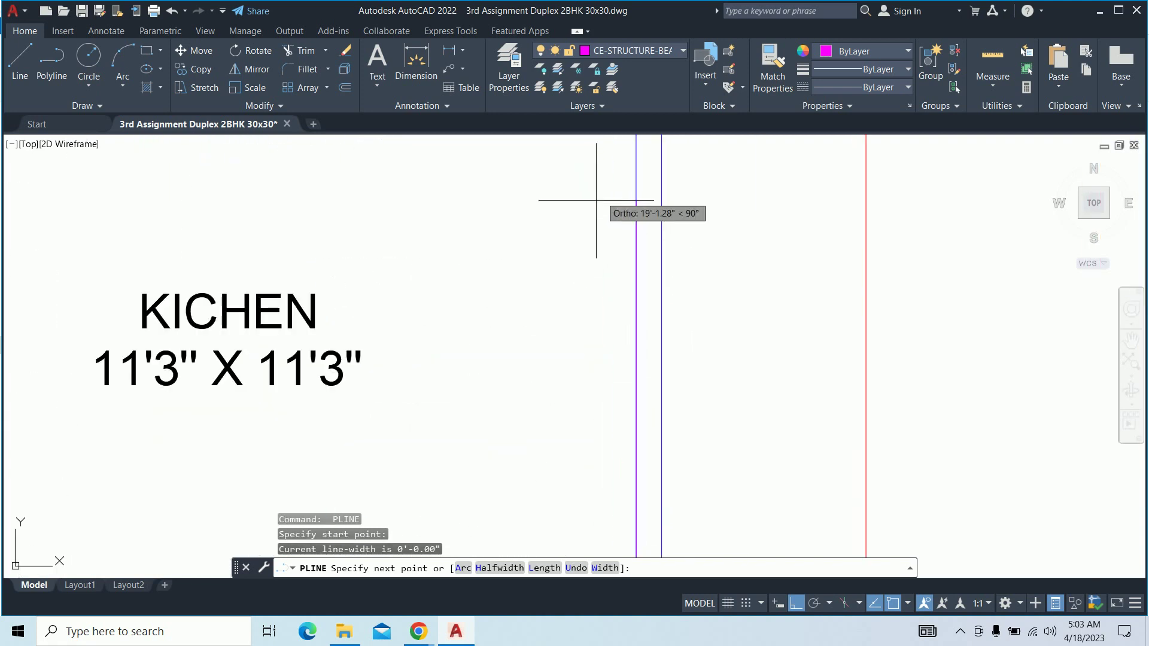
middle_drag(618, 226, 634, 257)
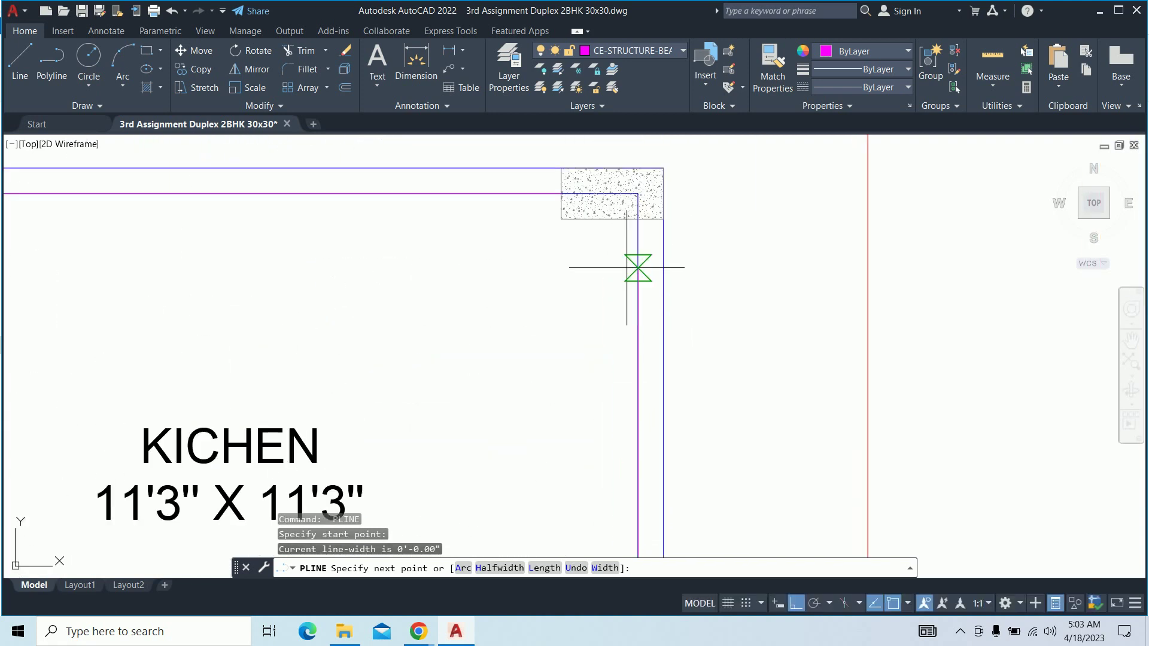
click(631, 234)
key(Escape)
key(Escape)
Trace a beam from the SD1 left column to the hall corner column
scroll(631, 238, down, 4)
scroll(594, 316, up, 4)
key(Return)
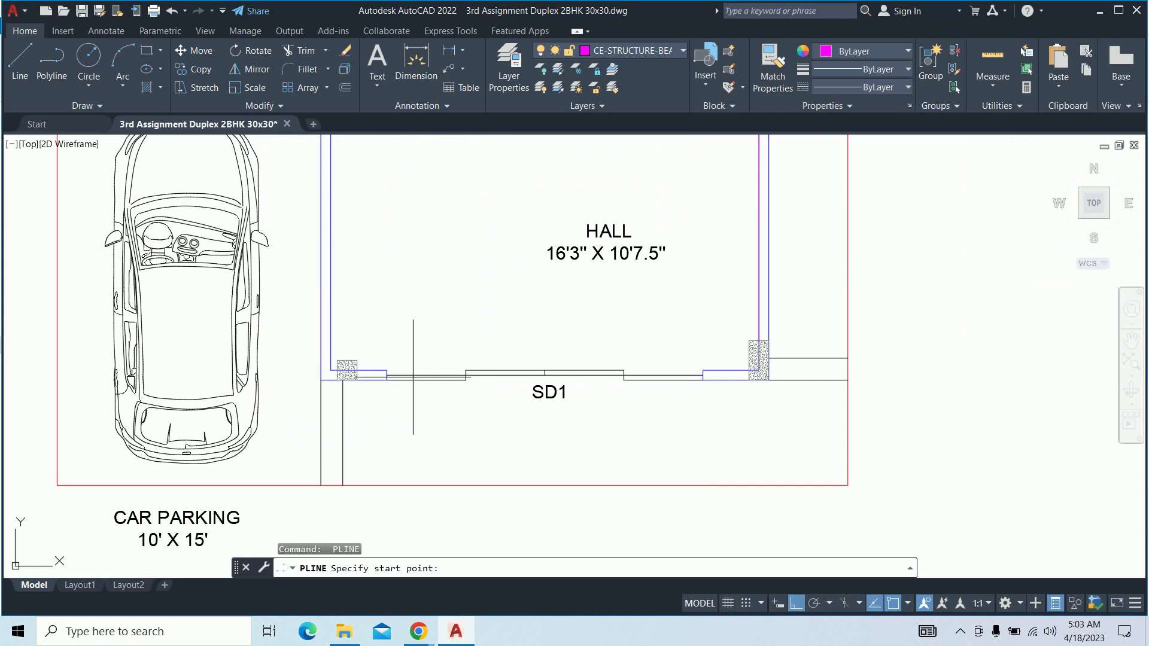
scroll(408, 377, up, 5)
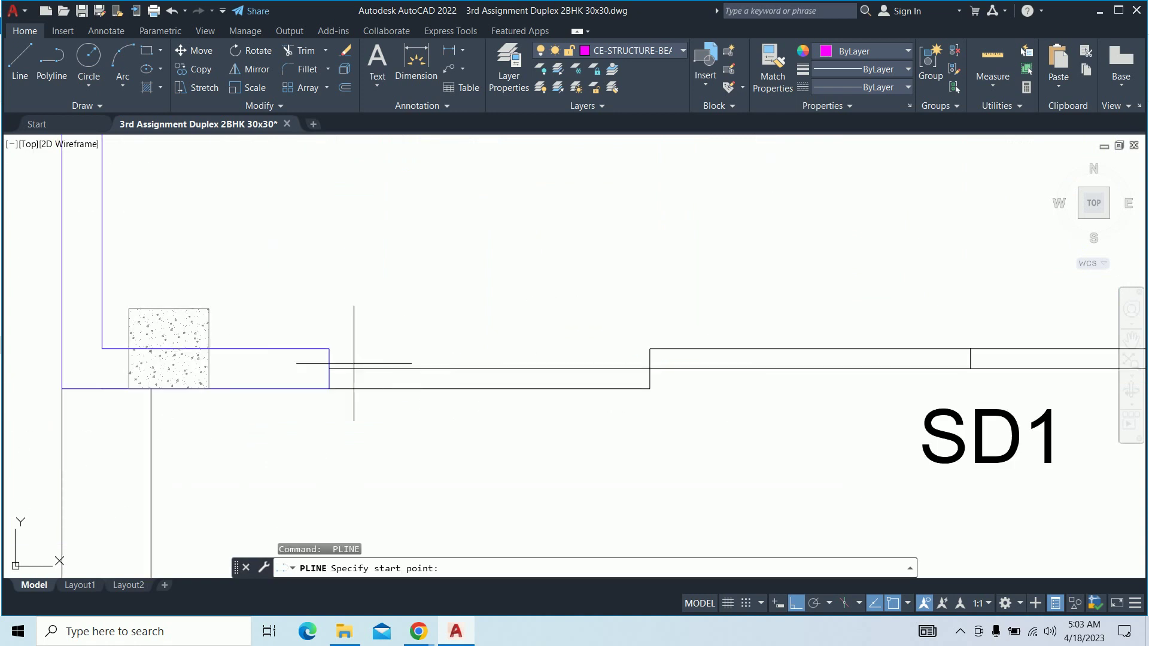
click(216, 348)
scroll(389, 344, down, 3)
scroll(632, 319, up, 3)
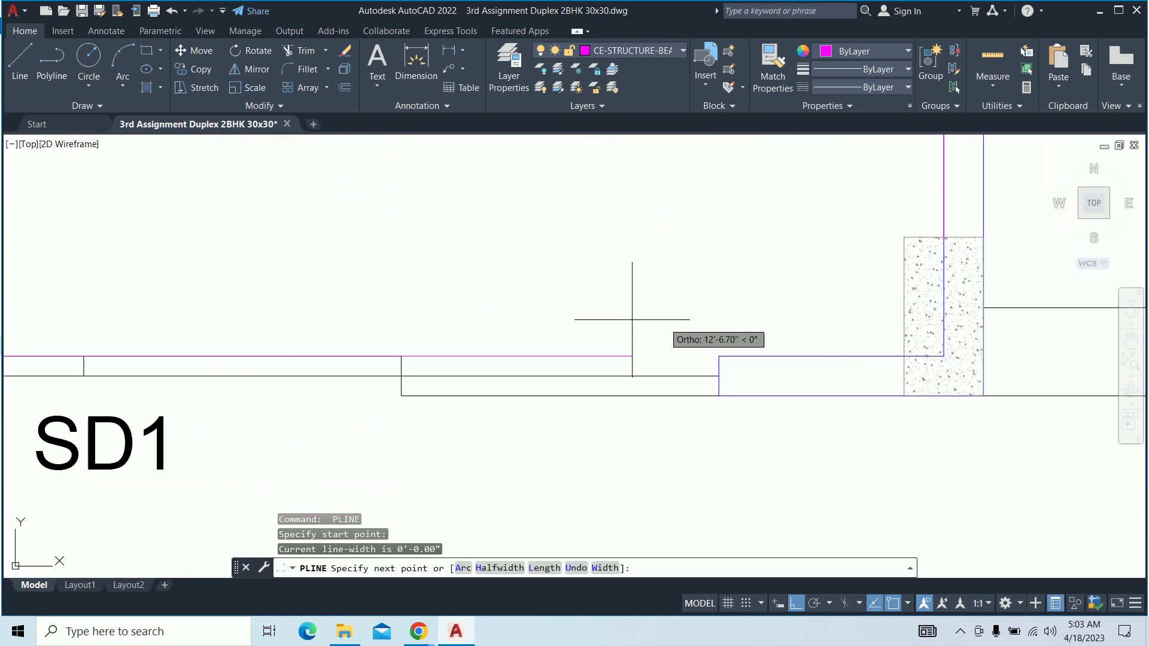
click(891, 355)
key(Escape)
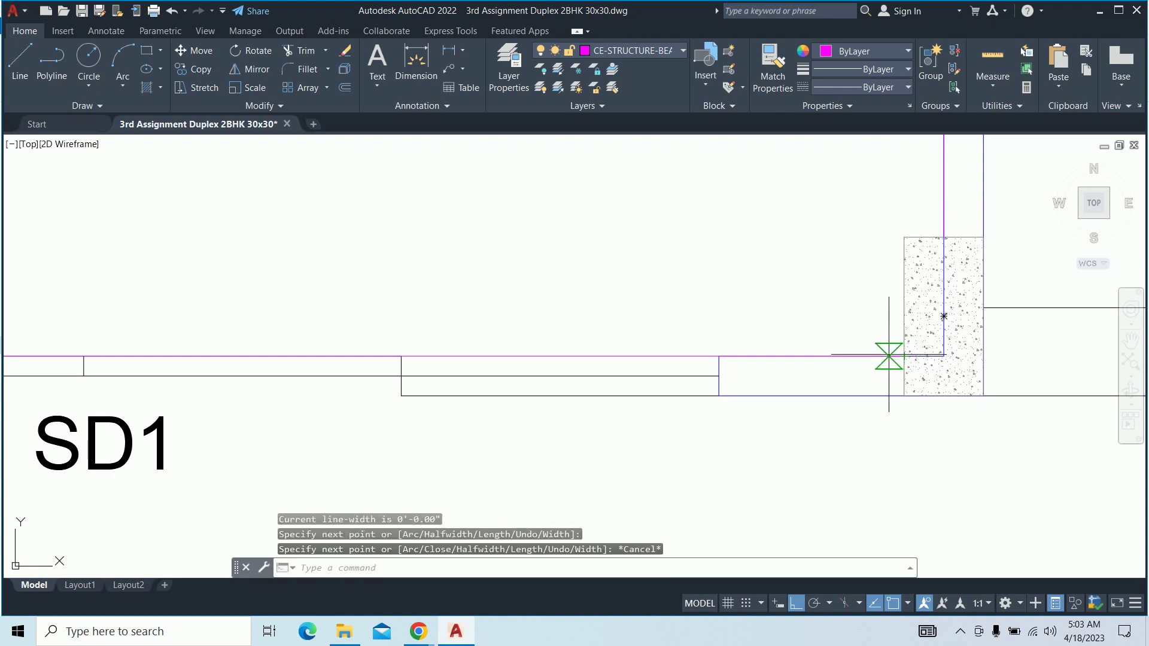
Trace a beam from the hall-corner column up to the D1 column corner
scroll(944, 316, down, 3)
scroll(658, 389, up, 1)
scroll(671, 390, up, 3)
key(Return)
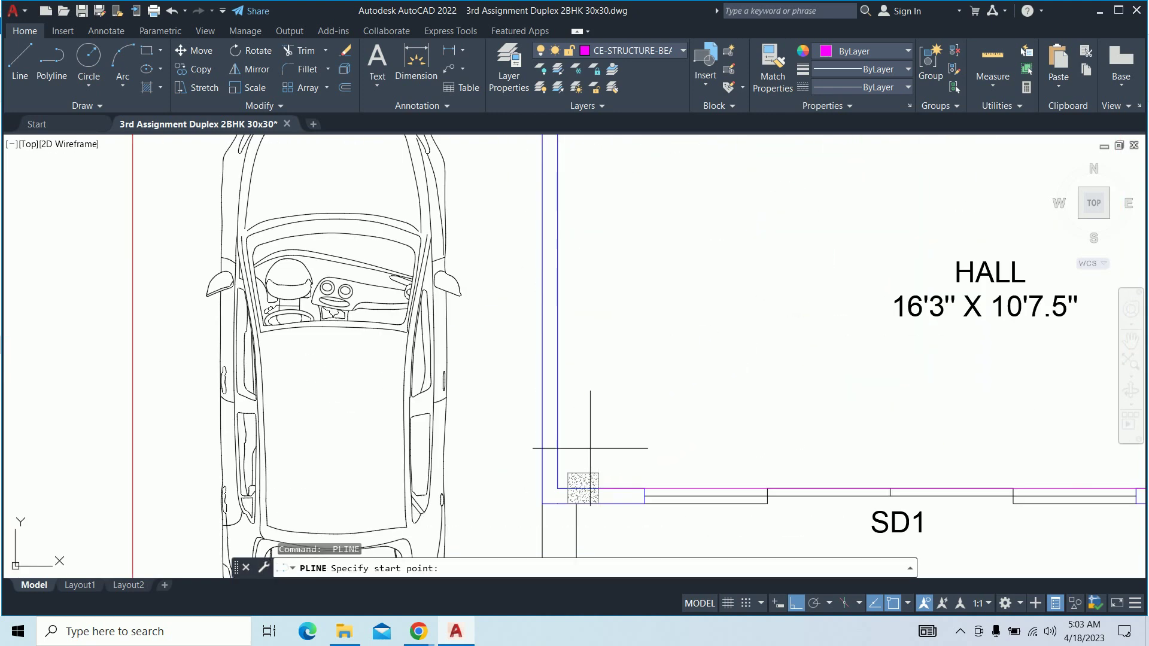
click(585, 479)
scroll(585, 479, down, 3)
scroll(594, 296, up, 1)
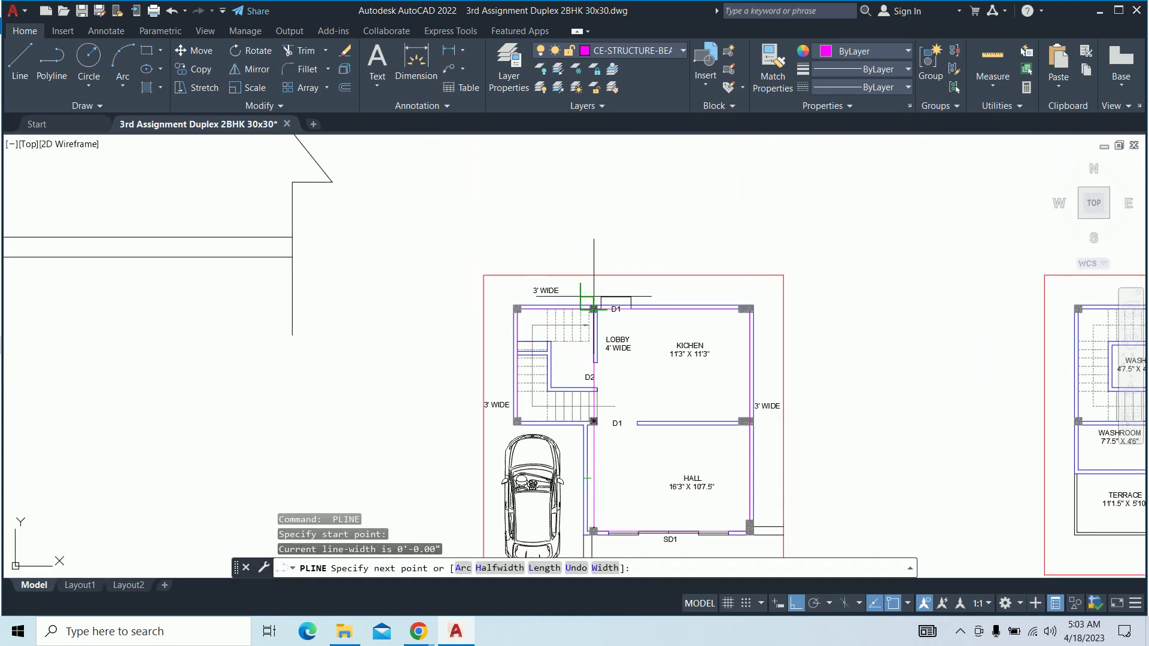
scroll(593, 309, up, 4)
scroll(592, 335, up, 4)
click(589, 314)
key(Escape)
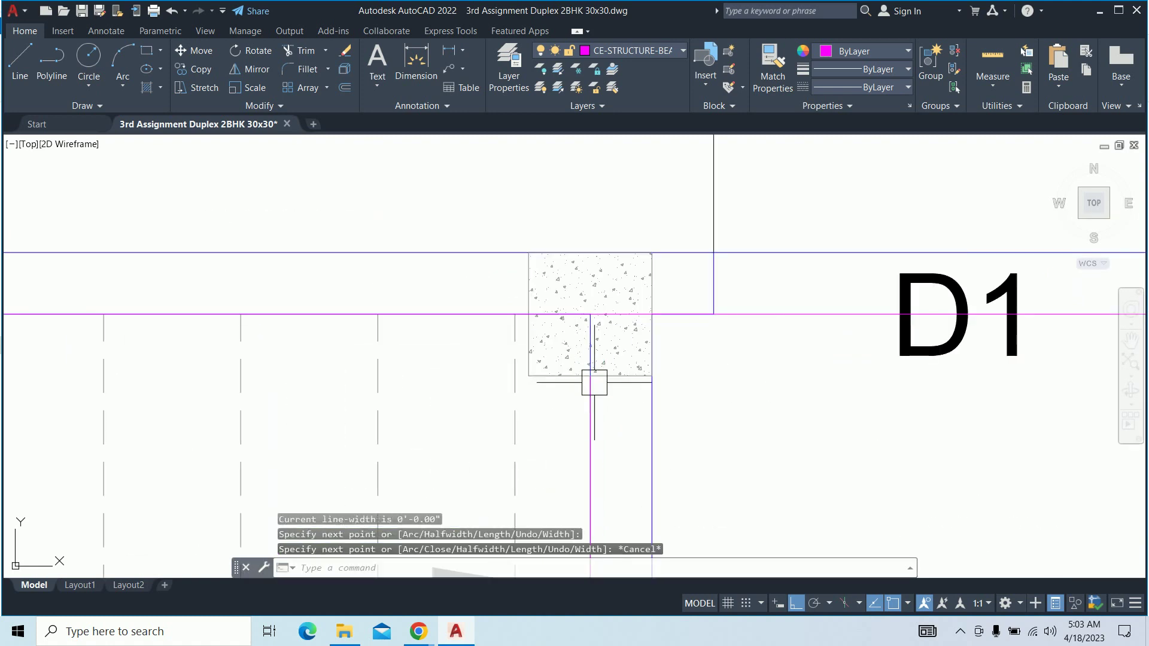
Start a beam at a column corner, then abandon the unfinished line
scroll(592, 379, down, 3)
scroll(618, 393, down, 3)
scroll(448, 246, up, 2)
scroll(444, 320, up, 2)
key(Return)
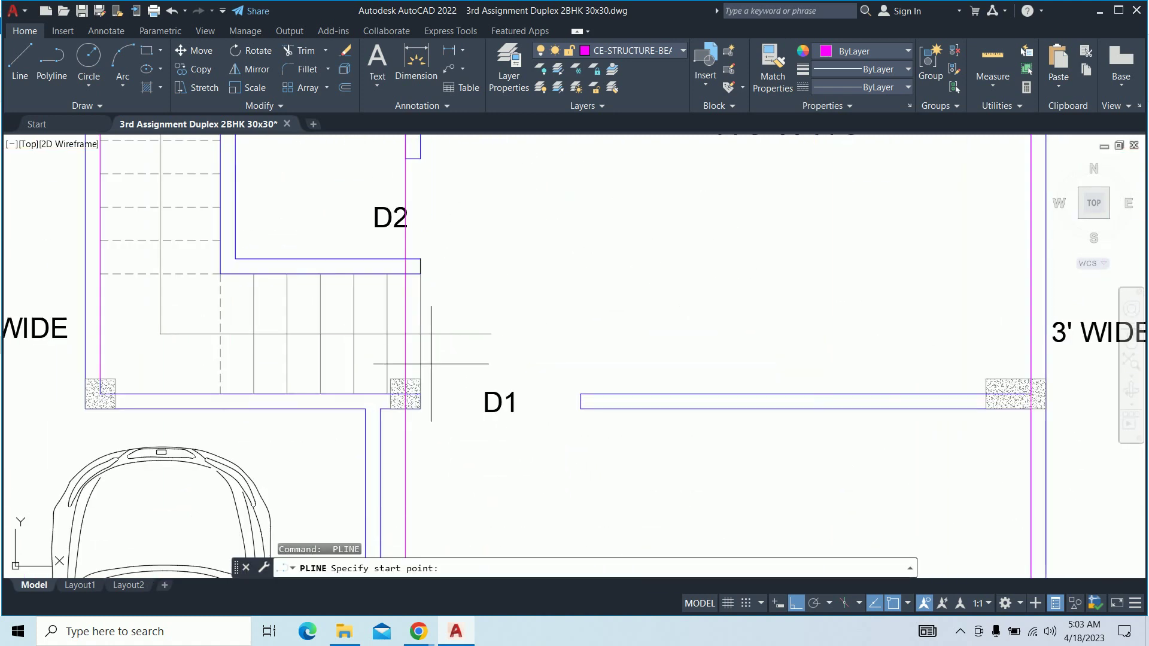
scroll(416, 399, up, 4)
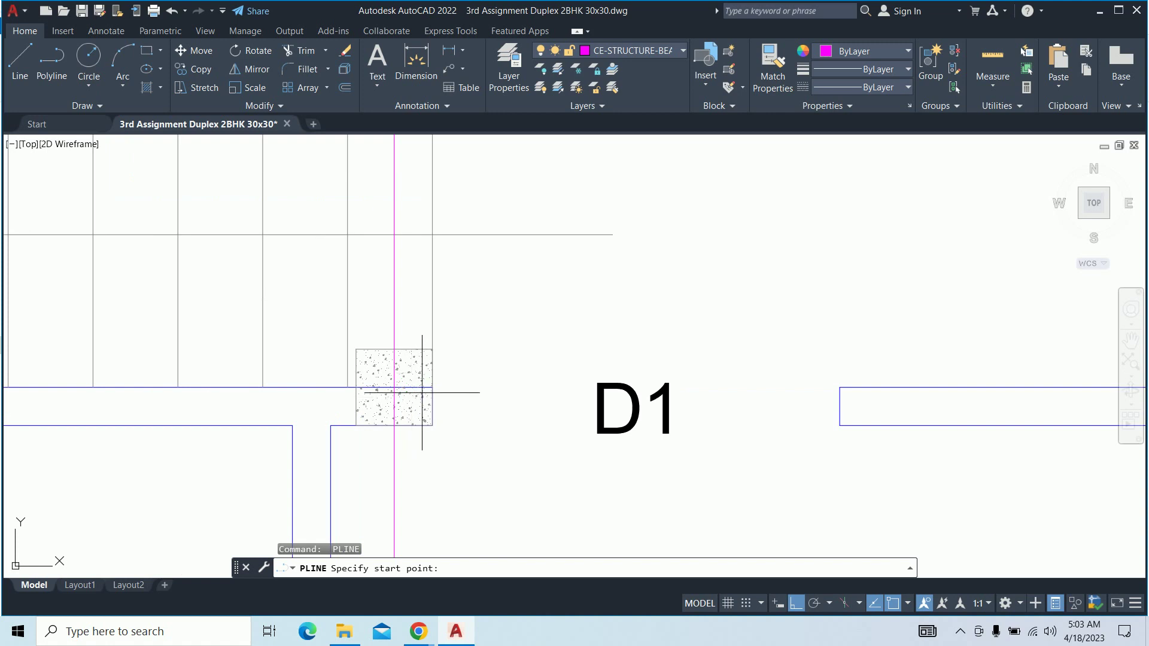
click(431, 385)
scroll(646, 360, down, 6)
mouse_move(737, 359)
middle_down()
mouse_move(487, 367)
mouse_move(834, 361)
middle_up()
key(Escape)
Pick a new beam start at the next column, then stop drawing beams
scroll(514, 380, up, 4)
key(Return)
click(719, 341)
scroll(539, 353, down, 4)
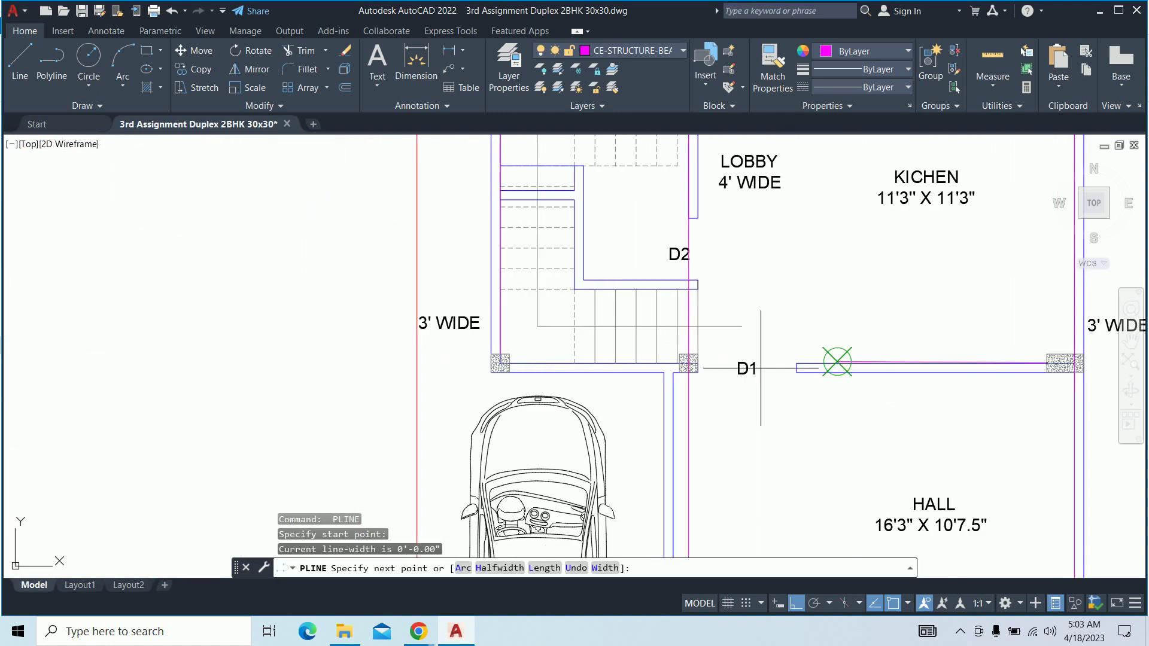
scroll(520, 377, up, 4)
key(Escape)
key(Escape)
scroll(454, 342, down, 3)
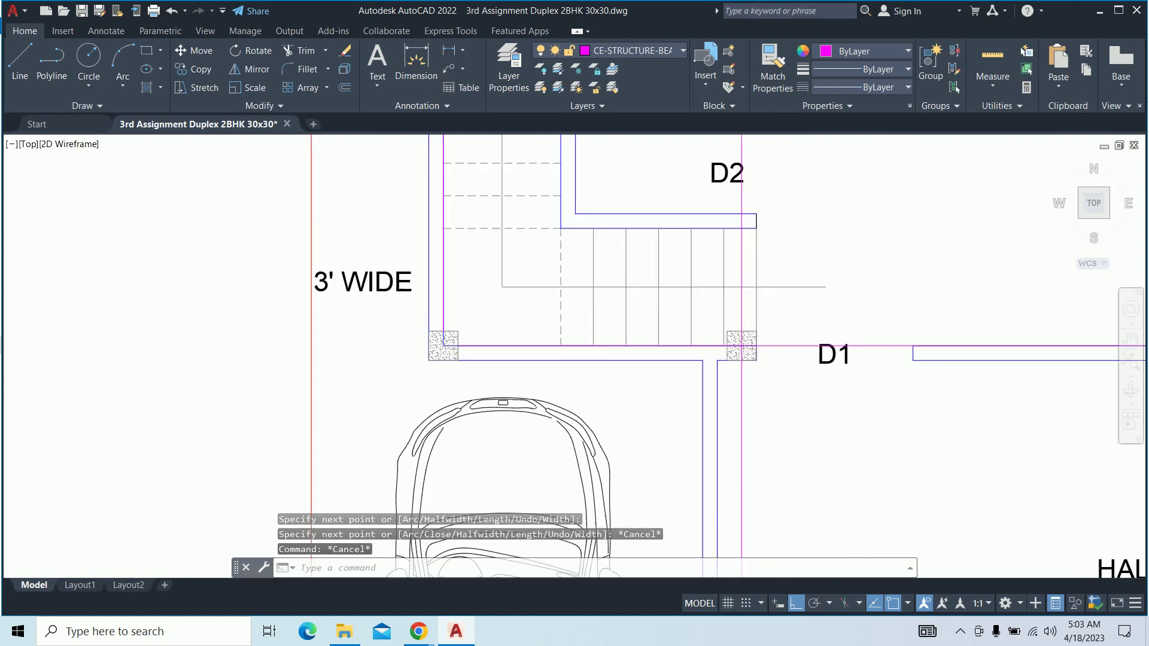
scroll(453, 342, down, 5)
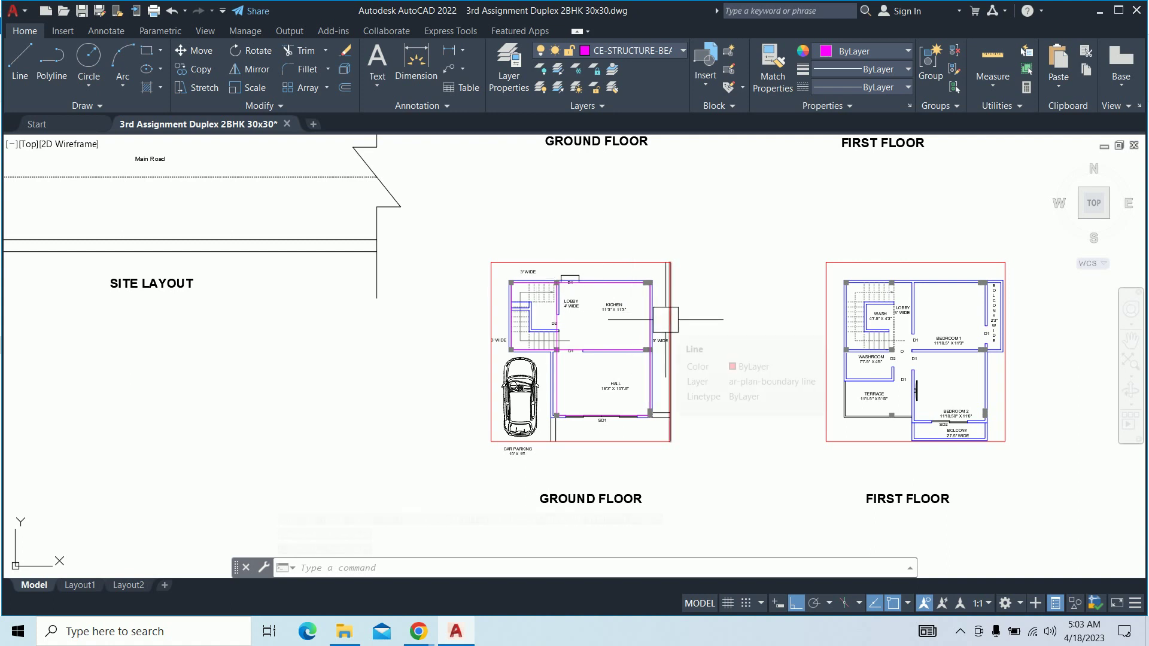
mouse_move(669, 319)
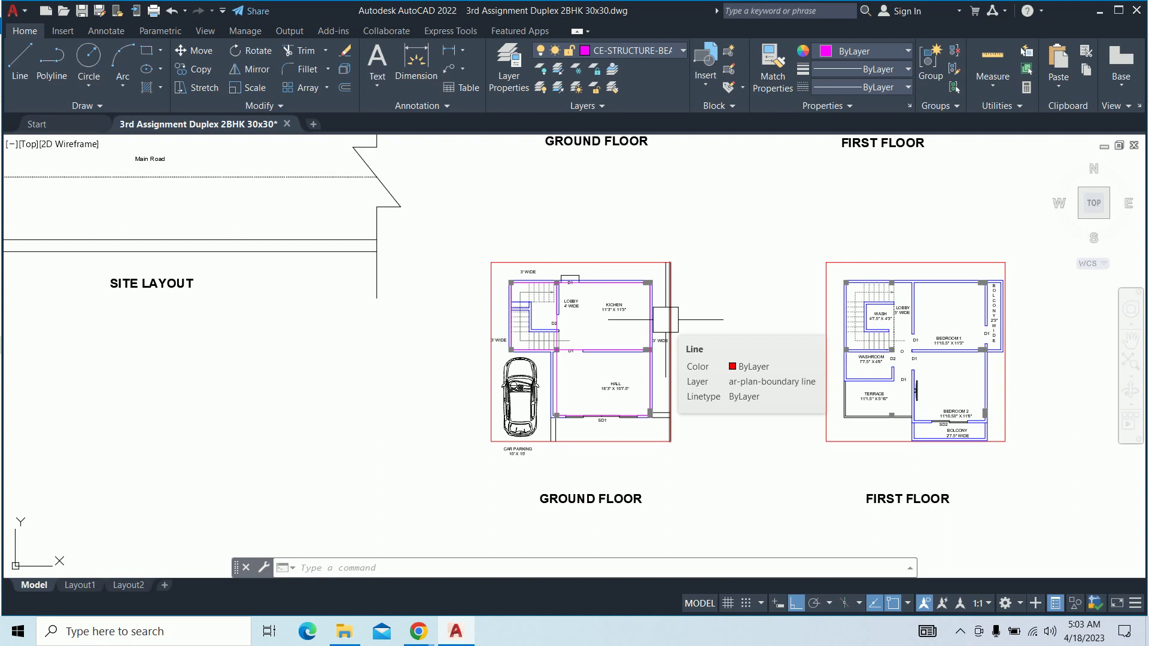
Centre the ground-floor plan and start OFFSET with a 4.5 distance
key(Escape)
key(Escape)
key(Escape)
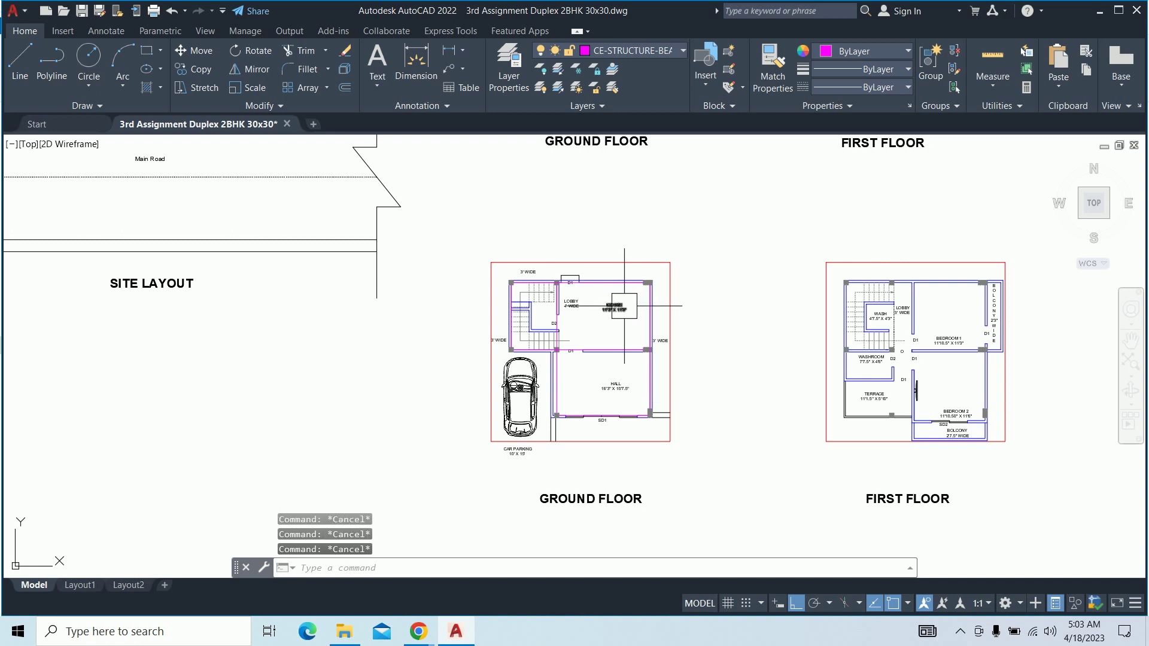
scroll(601, 288, up, 4)
middle_drag(537, 302, 553, 285)
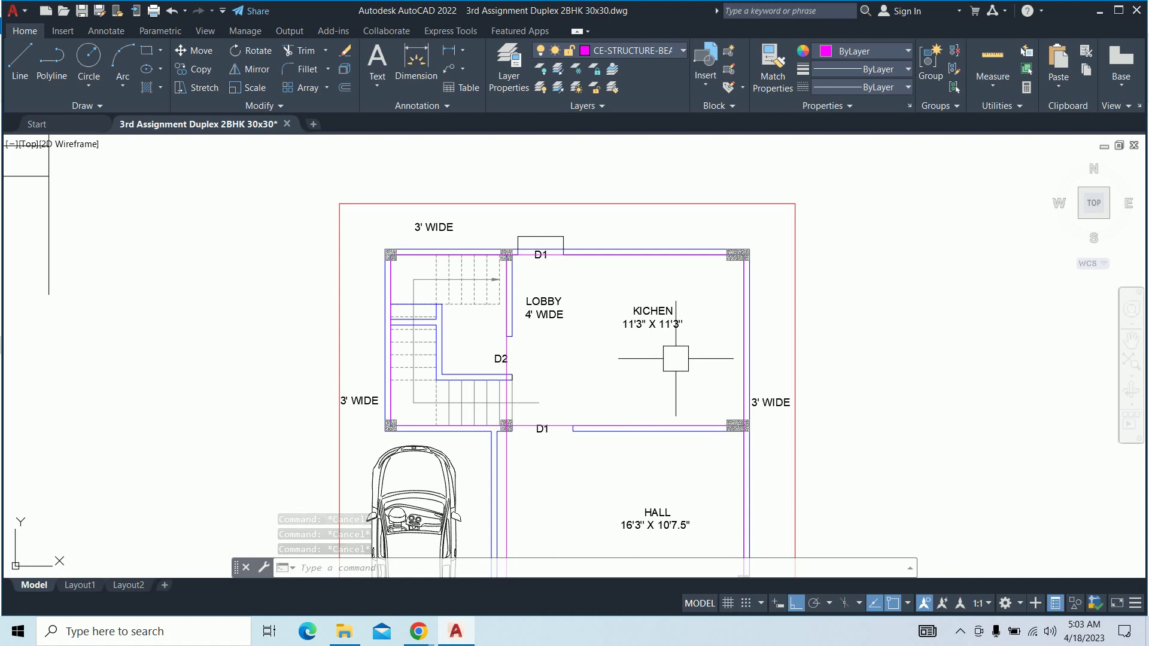
key(Escape)
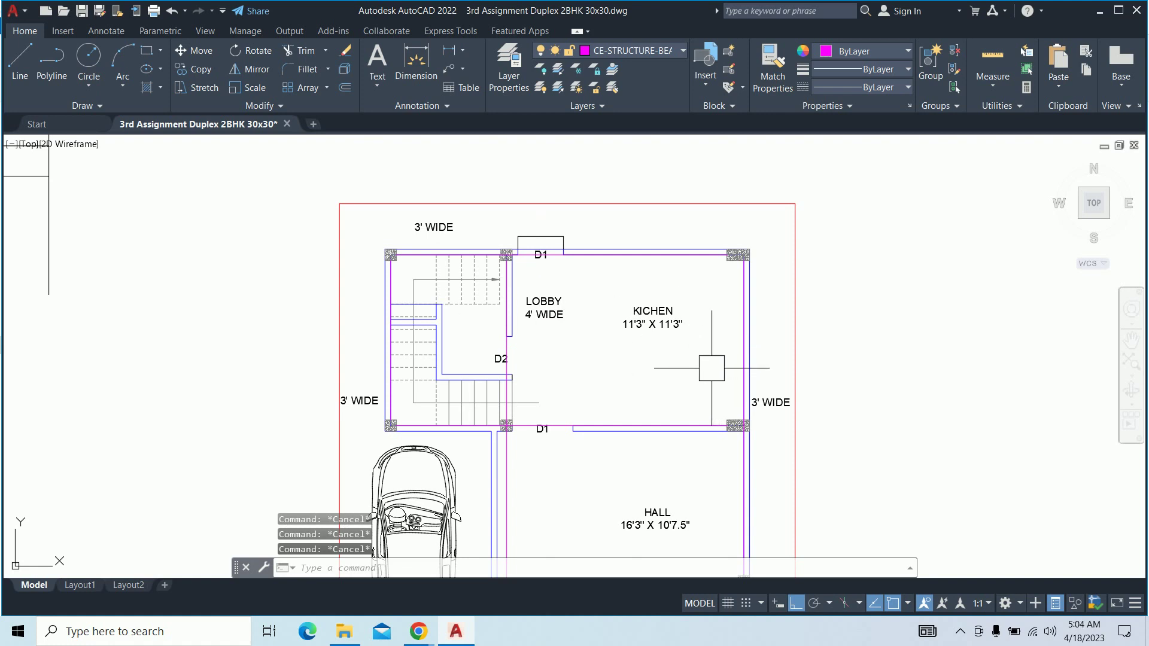
text(o)
key(Return)
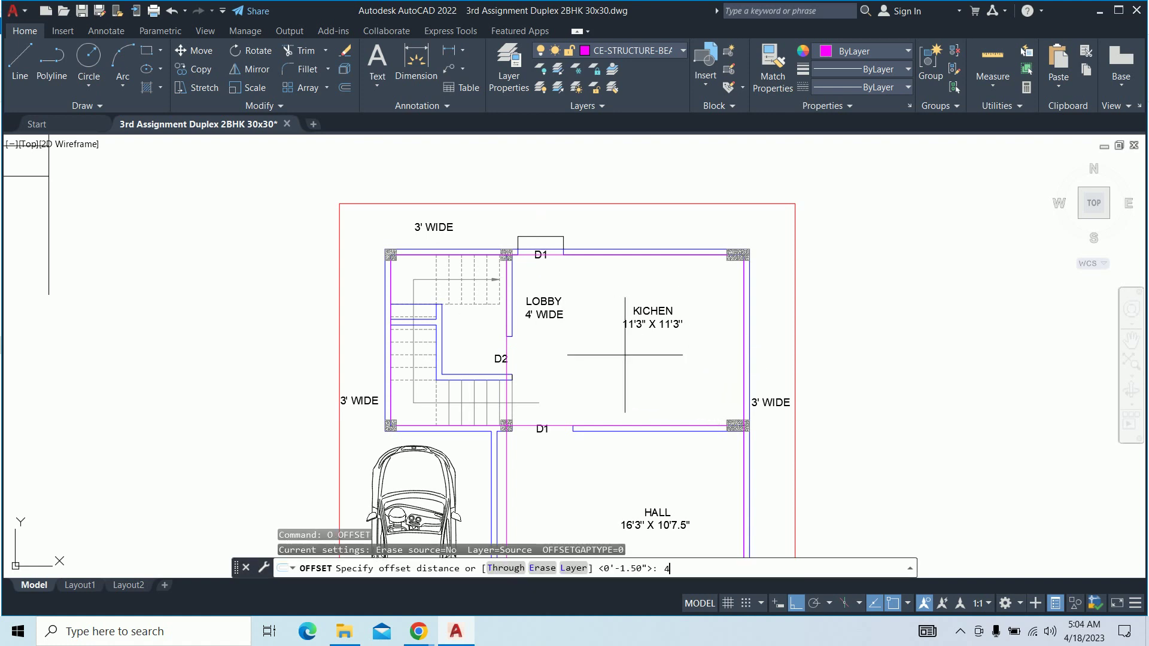
text(.5)
key(Return)
scroll(410, 337, up, 4)
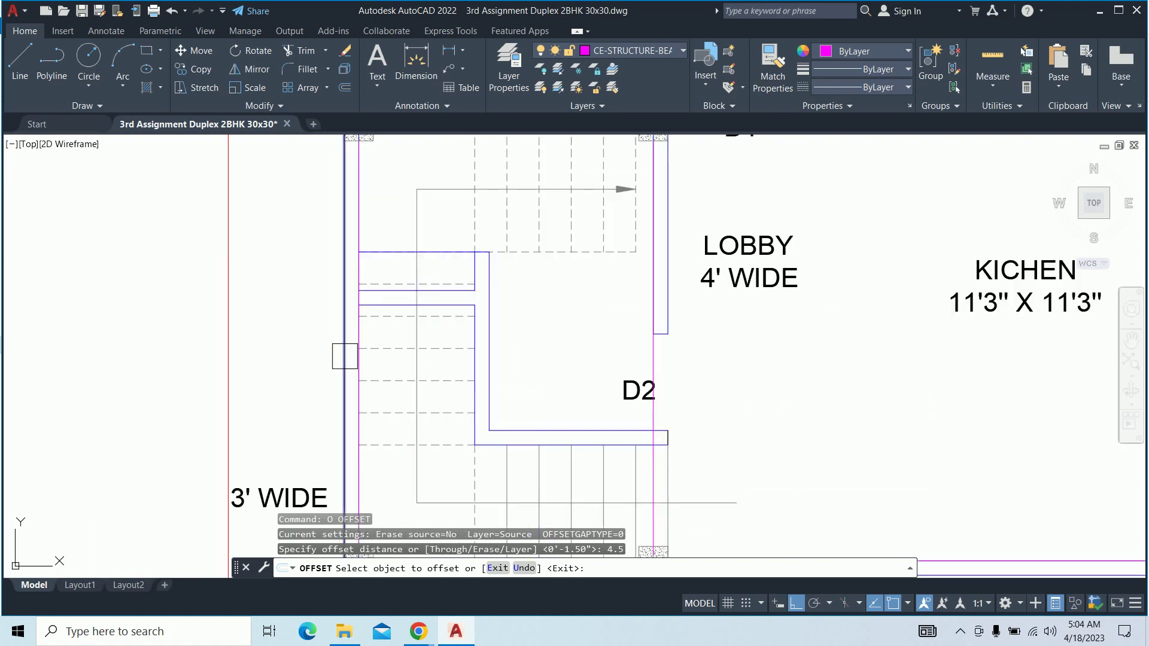
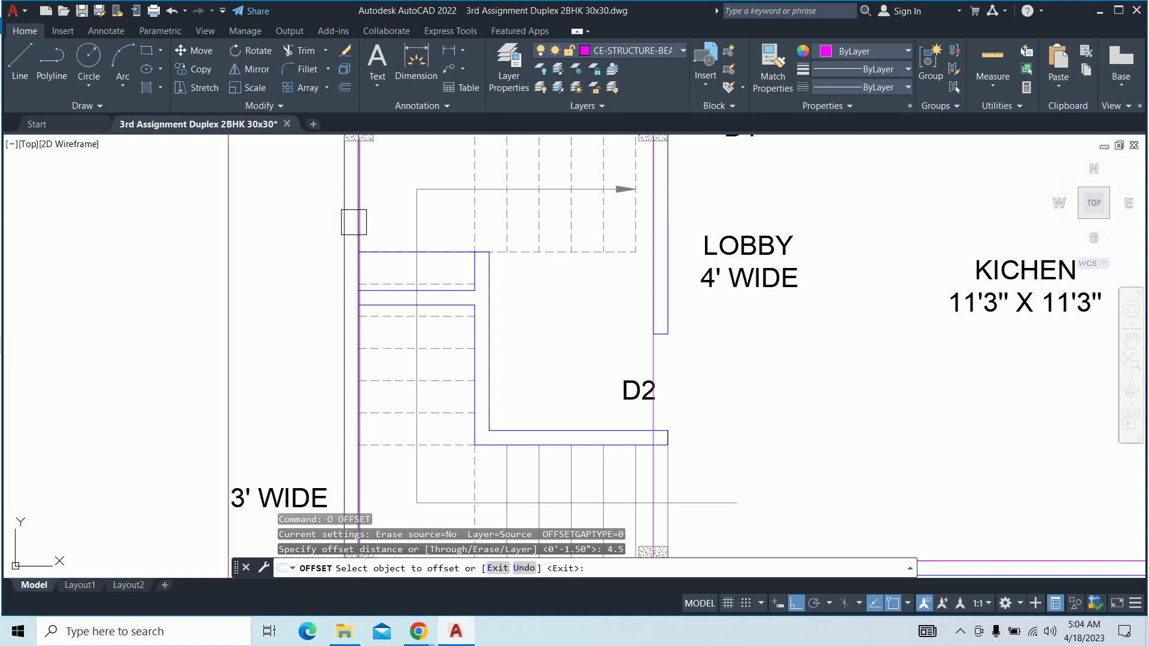
Offset the stair wall line 4.5 inches inward as the first beam line
mouse_move(383, 245)
middle_down()
mouse_move(512, 249)
mouse_move(513, 218)
middle_up()
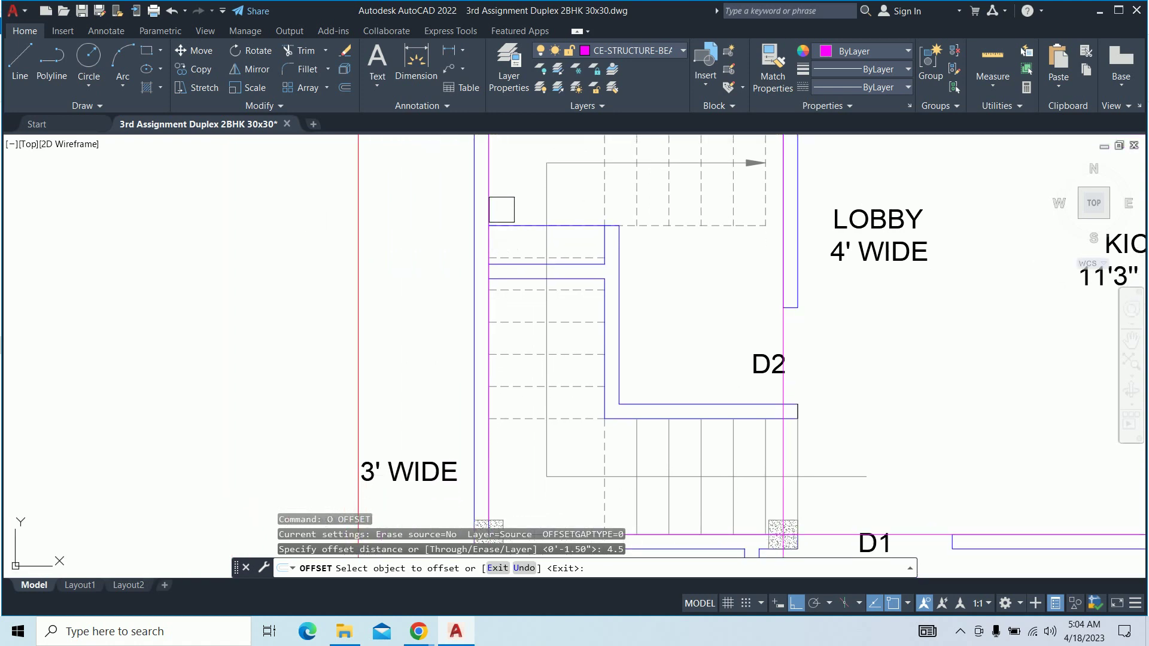
key(Escape)
key(Escape)
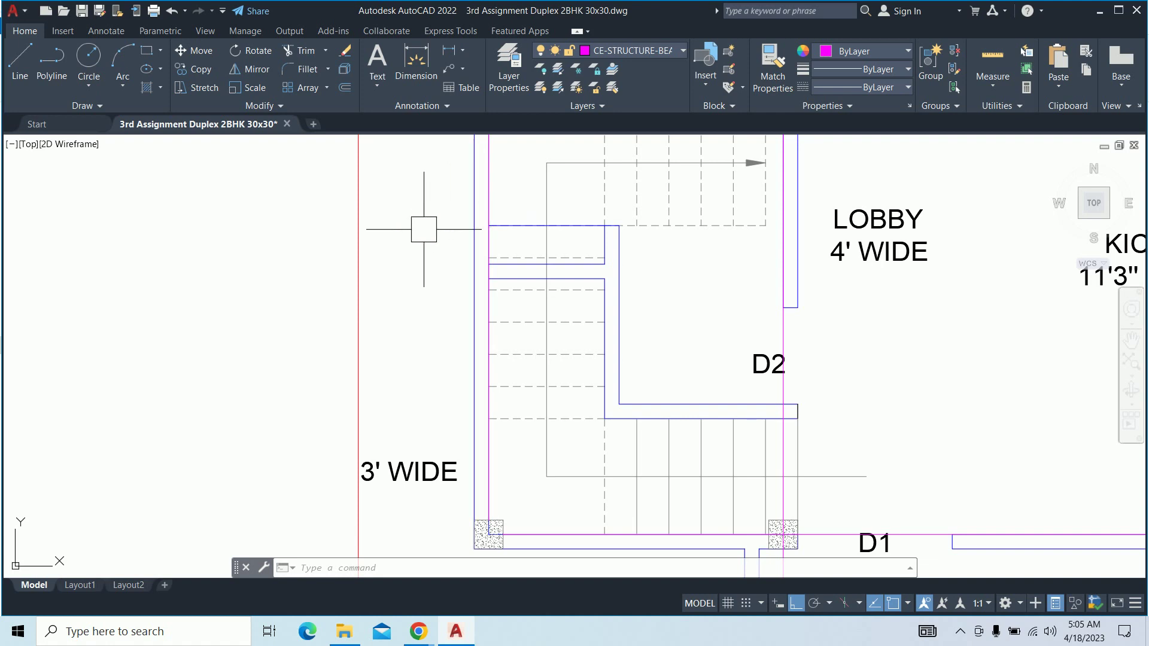
key(Escape)
key(Escape)
key(Escape)
middle_drag(520, 303, 507, 280)
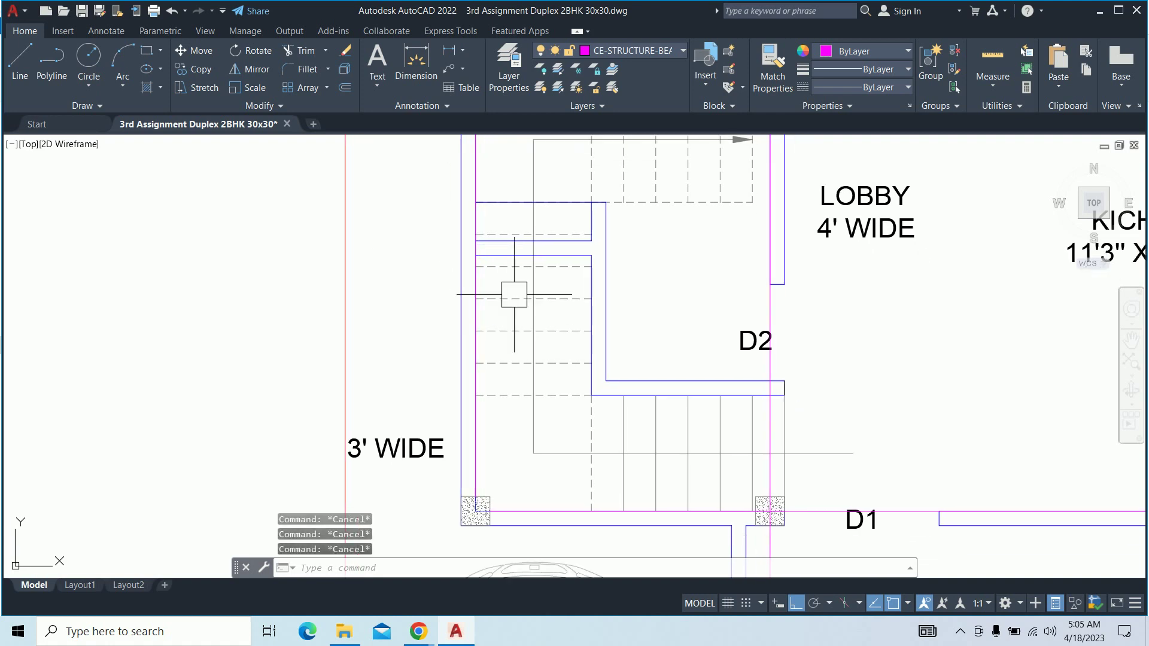
text(o)
key(Return)
text(5)
key(Return)
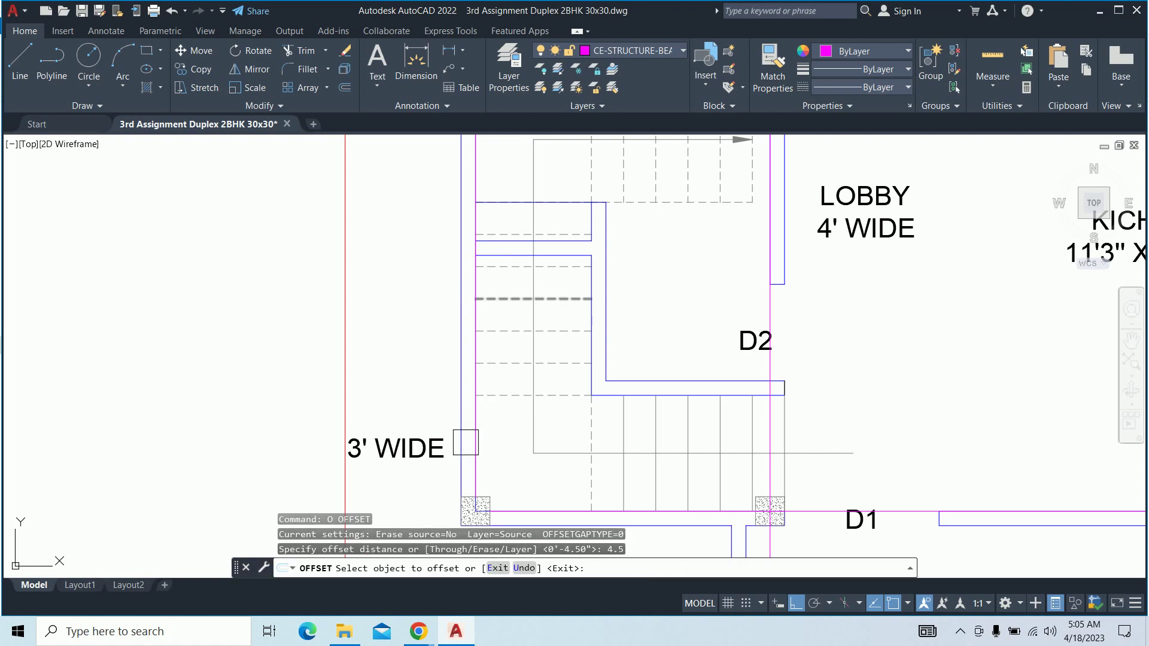
scroll(465, 442, up, 2)
scroll(469, 436, up, 2)
click(483, 347)
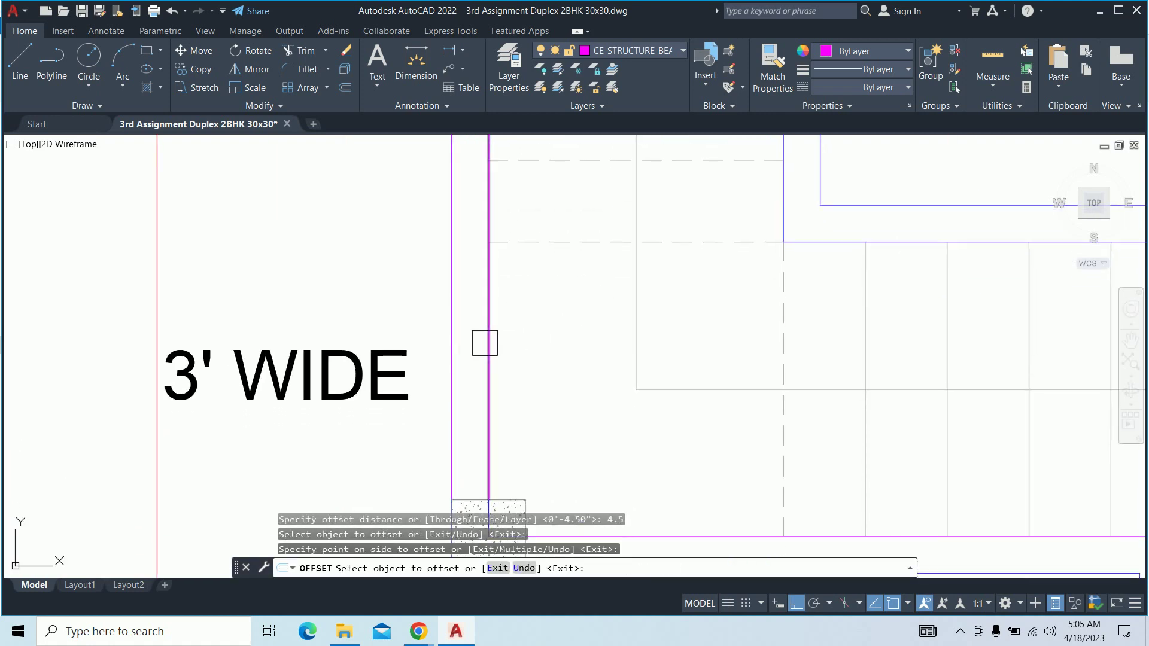
click(484, 343)
Offset the next wall lines and the top wall near door D1 inward
click(526, 351)
middle_drag(644, 423, 556, 402)
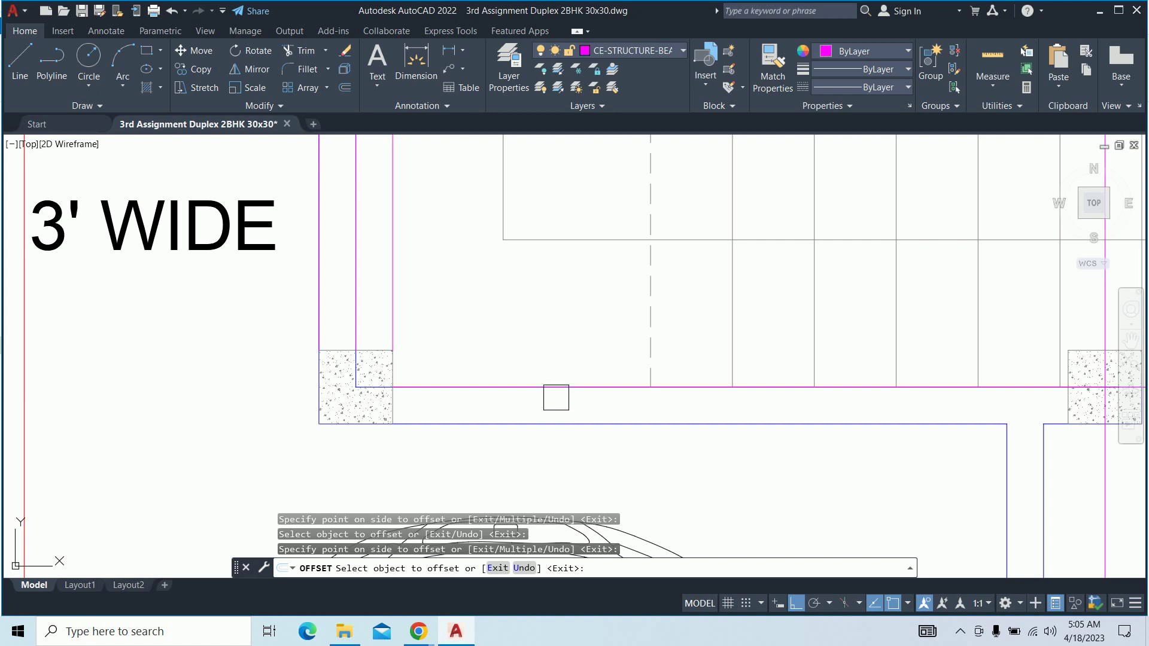
click(533, 387)
click(538, 412)
scroll(583, 347, down, 5)
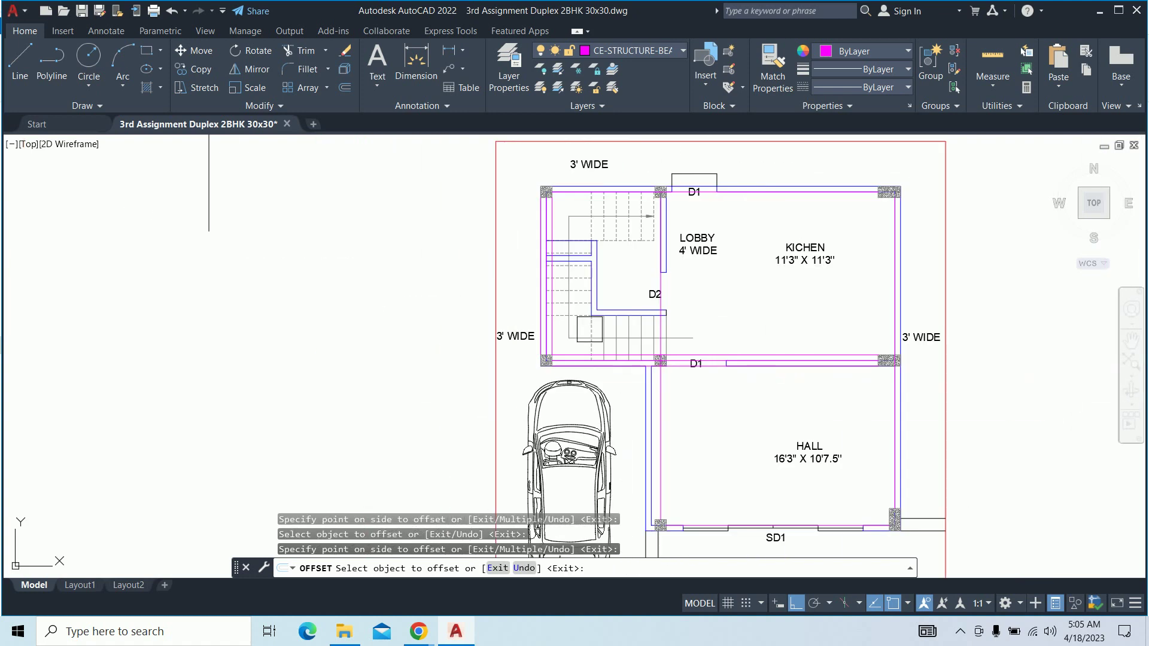
middle_drag(589, 329, 527, 398)
scroll(608, 331, up, 6)
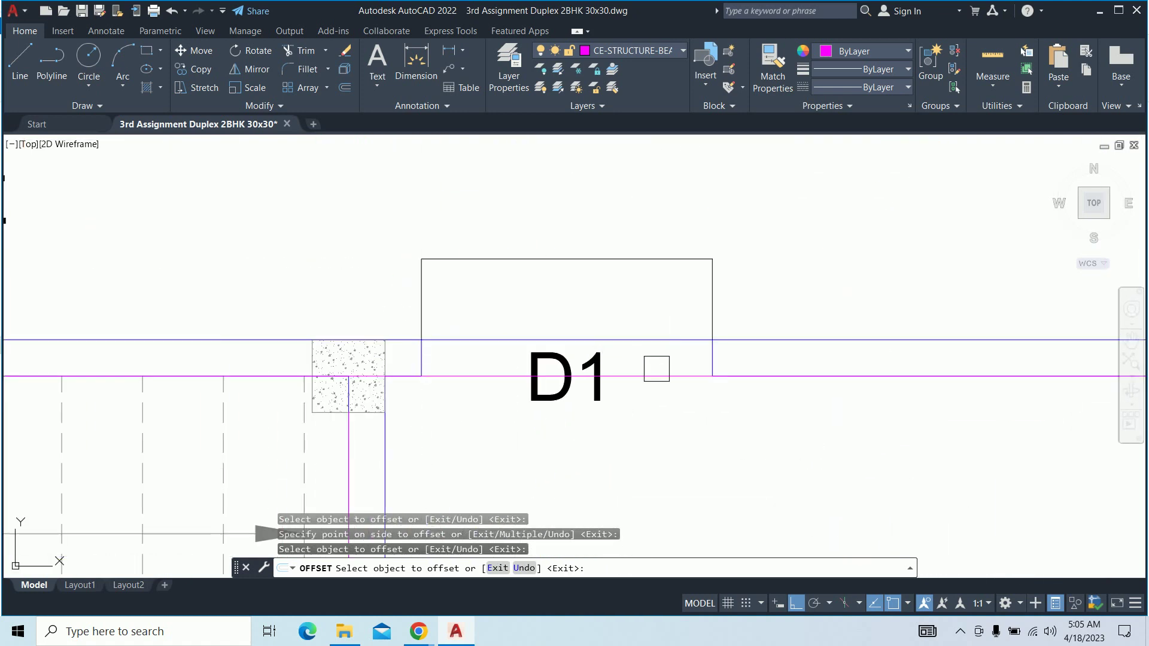
click(641, 376)
click(646, 461)
Offset the kitchen's right wall and the hall's left wall inward
scroll(646, 465, down, 5)
middle_drag(646, 465, 334, 240)
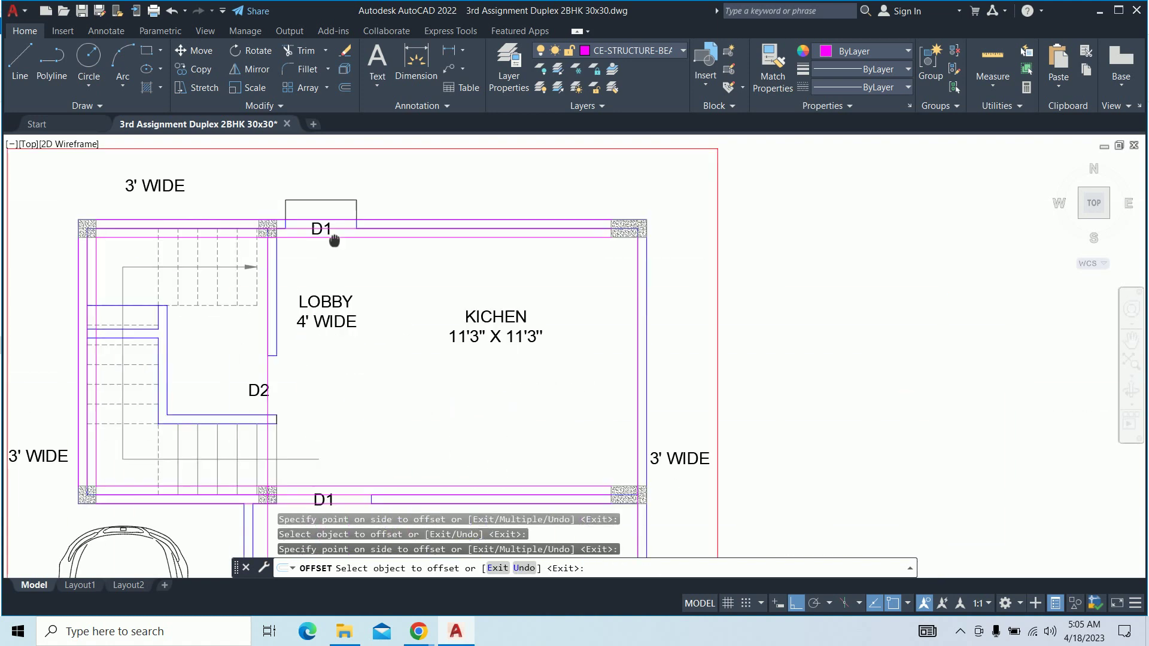
scroll(633, 295, up, 4)
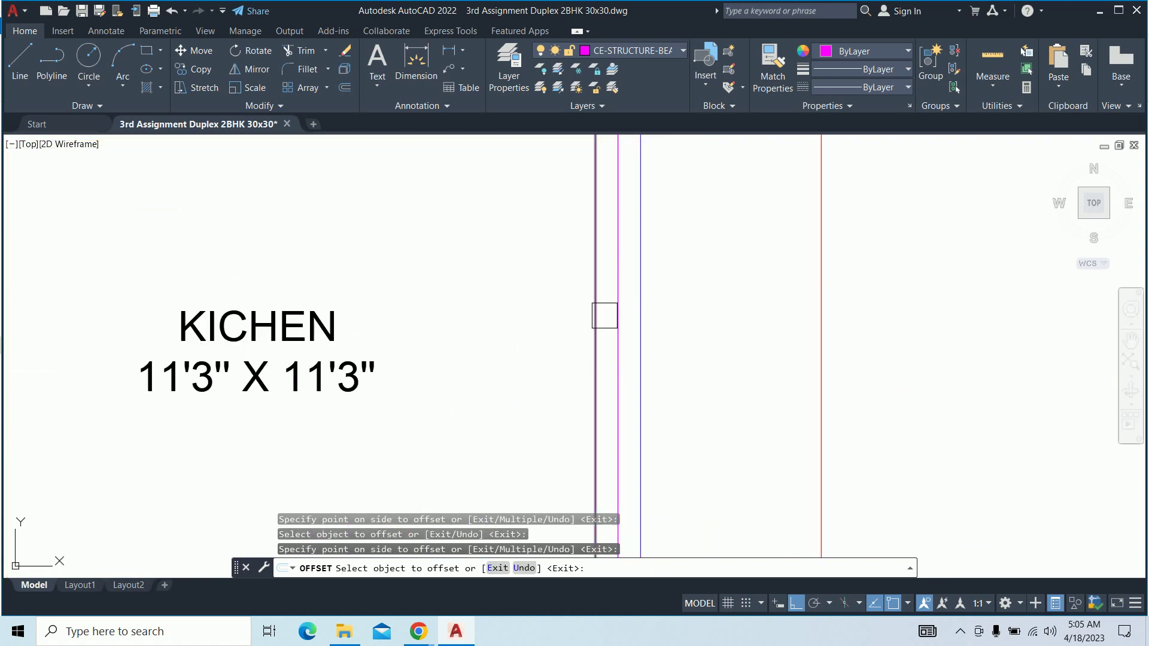
click(616, 312)
click(720, 316)
scroll(688, 299, down, 3)
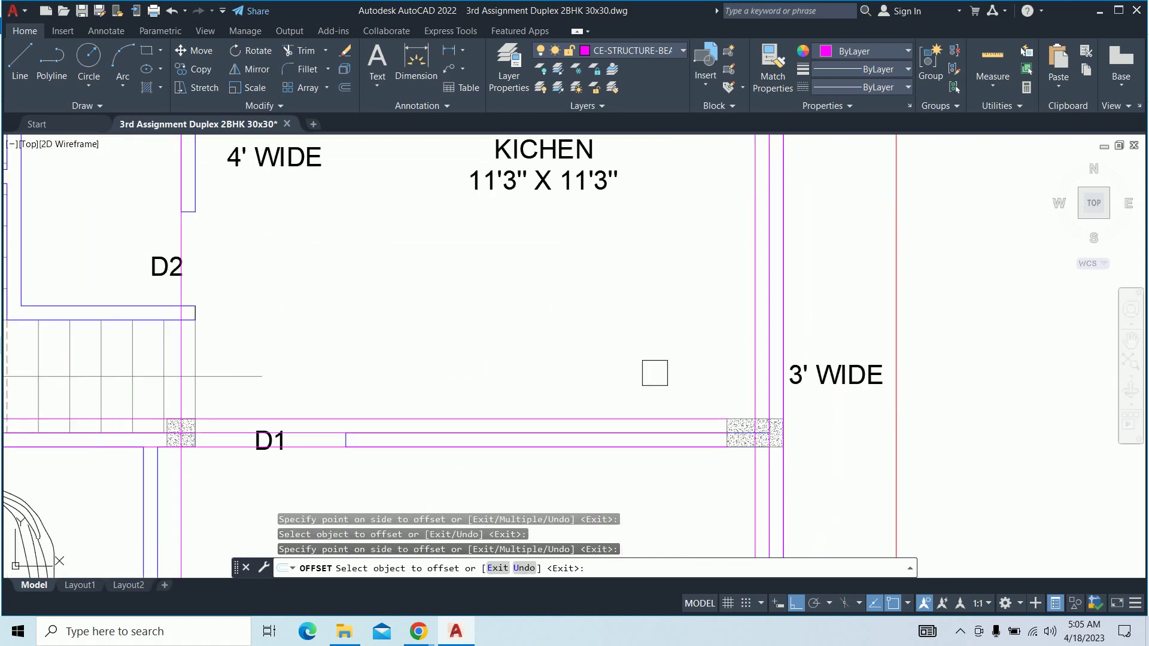
scroll(654, 373, down, 2)
middle_drag(400, 373, 395, 269)
scroll(357, 320, up, 2)
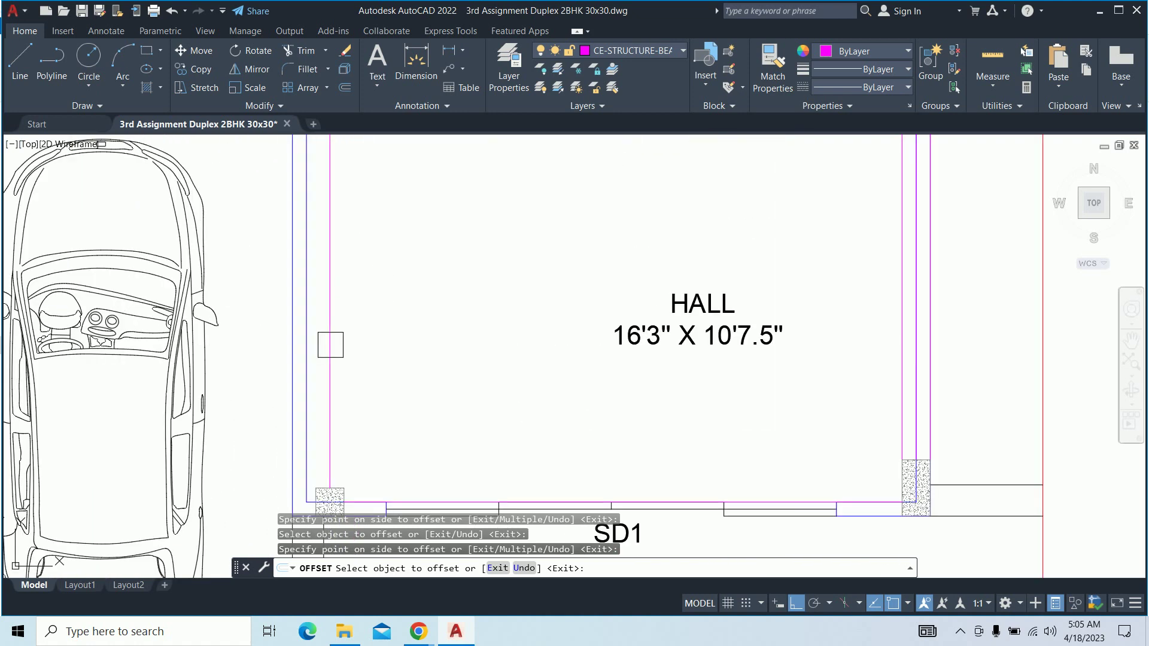
click(315, 341)
click(307, 414)
Offset the remaining hall wall and the walls at SD1 to add their beam lines
scroll(337, 332, up, 3)
click(337, 332)
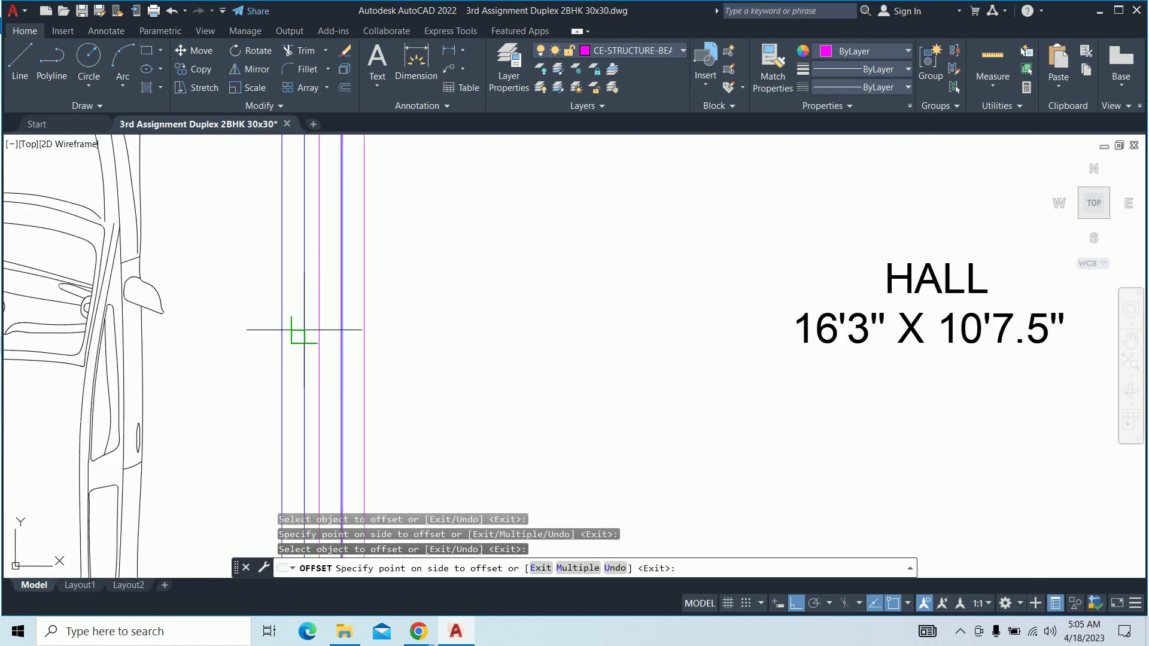
click(295, 329)
scroll(495, 328, down, 3)
middle_drag(494, 328, 398, 213)
scroll(436, 306, up, 4)
click(456, 340)
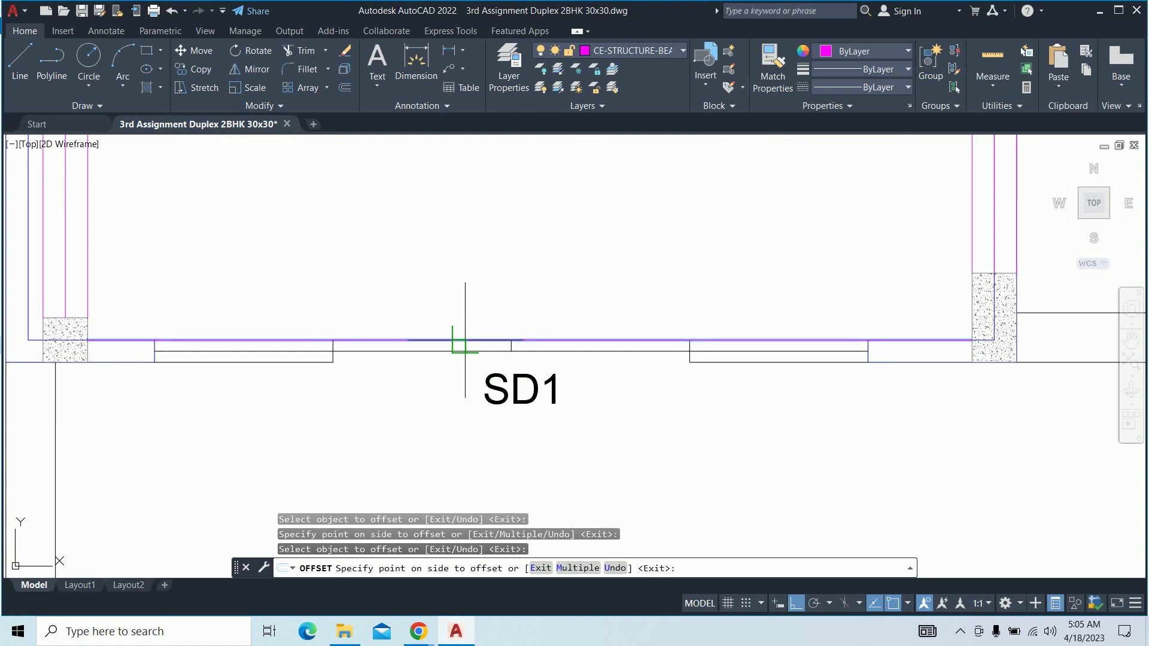
click(441, 257)
scroll(390, 349, up, 2)
click(400, 351)
key(Escape)
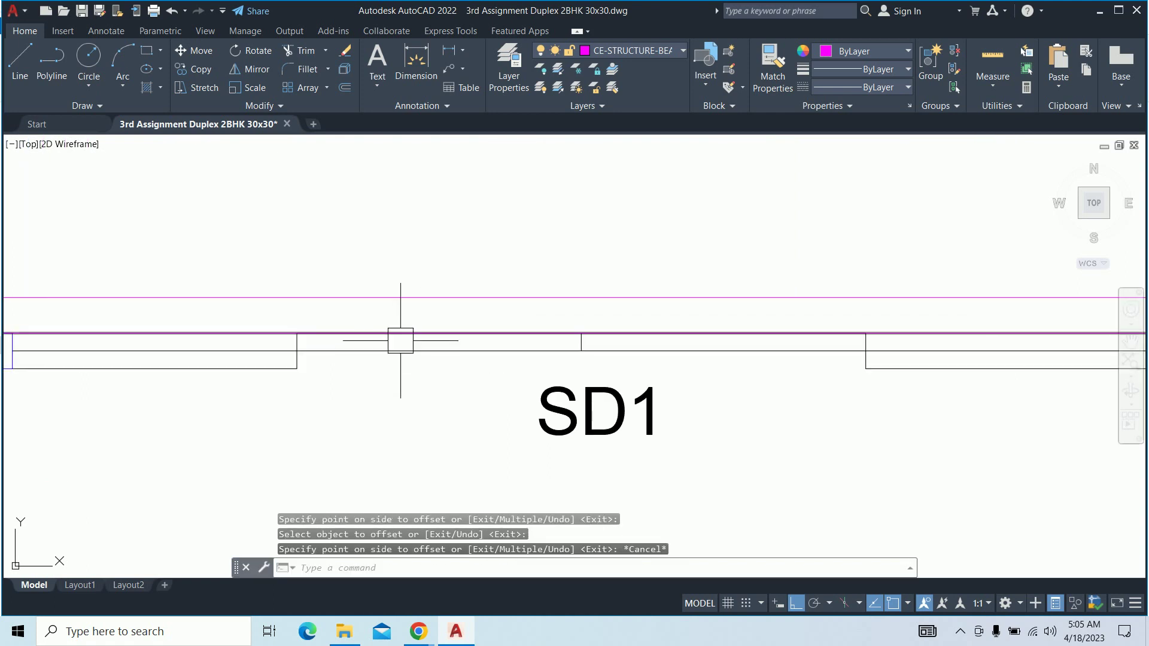
key(Return)
key(Return)
click(399, 332)
click(405, 383)
key(Return)
End the offset and zoom to door D1 and the upper walls with 3' WIDE labels
key(Escape)
scroll(532, 351, down, 3)
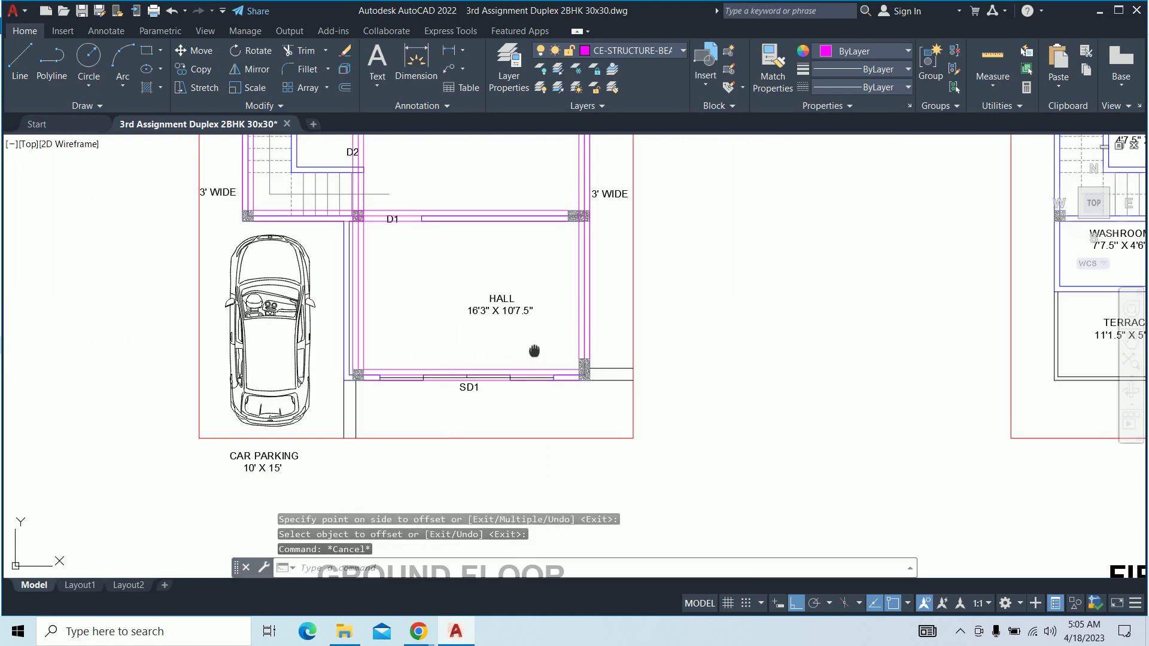
scroll(449, 359, up, 2)
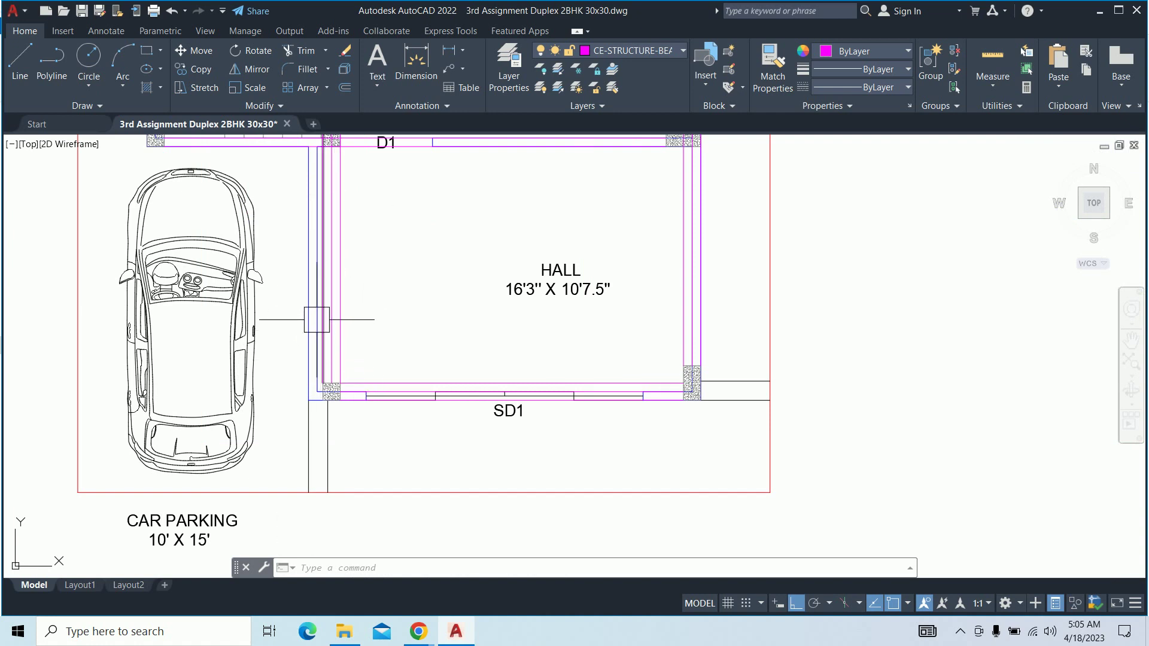
key(Escape)
key(Escape)
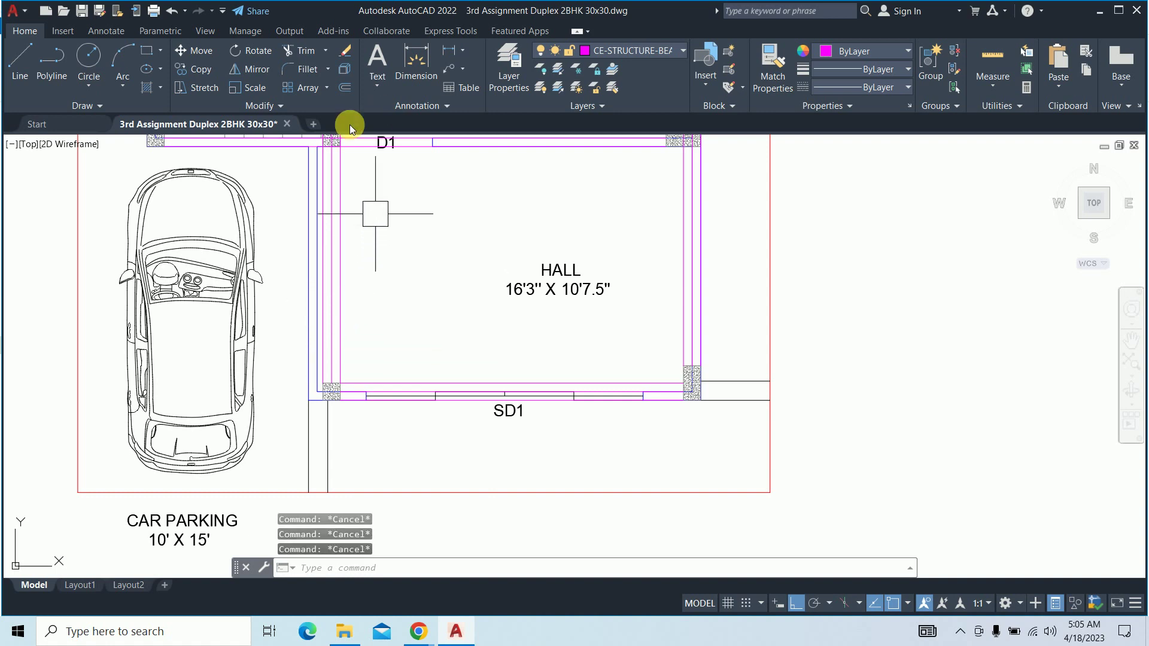
mouse_move(452, 237)
middle_down()
mouse_move(487, 308)
mouse_move(564, 288)
middle_up()
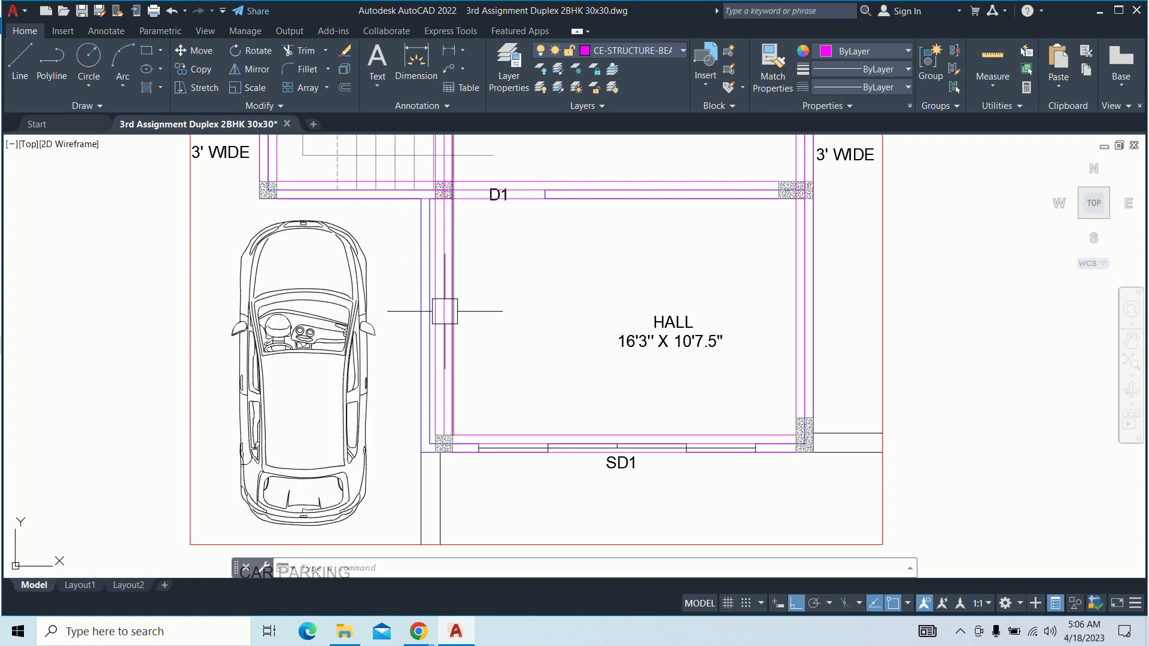
mouse_move(444, 311)
scroll(445, 237, up, 4)
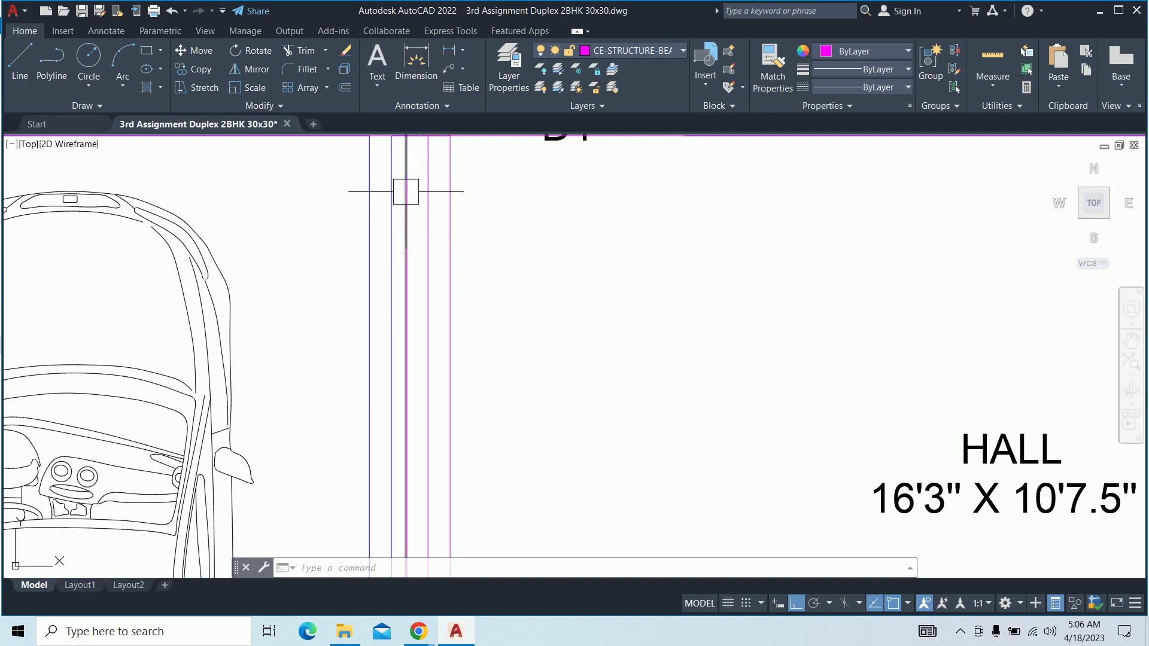
scroll(407, 253, down, 10)
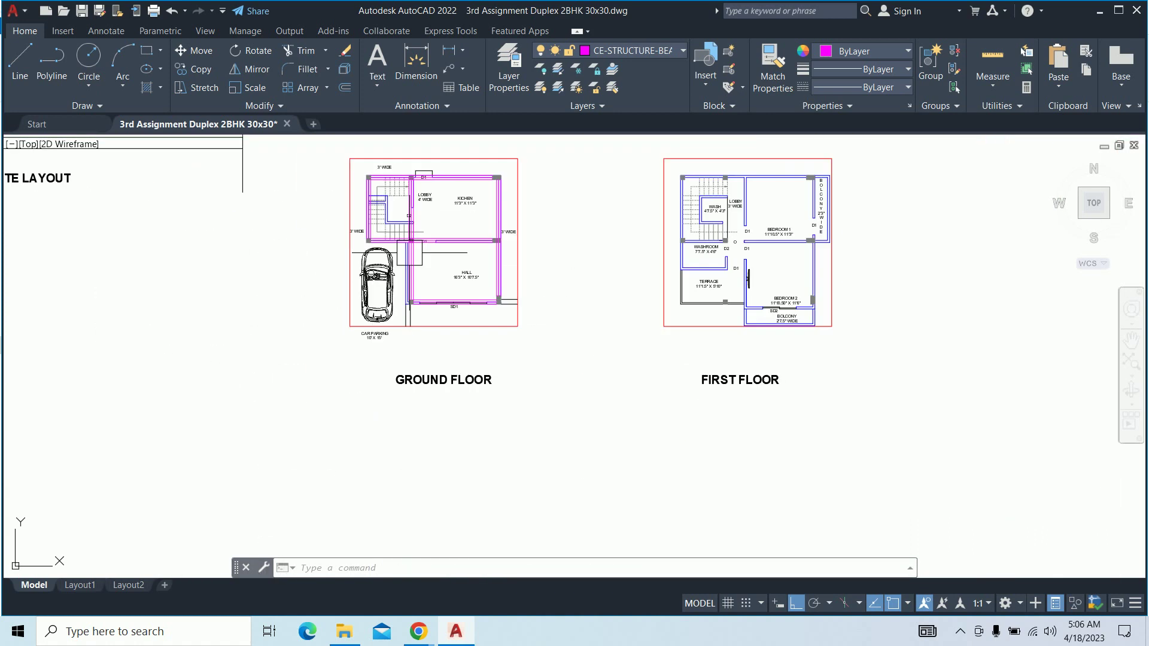
key(Escape)
key(Escape)
scroll(419, 245, up, 6)
scroll(420, 246, up, 2)
scroll(451, 269, down, 3)
key(Escape)
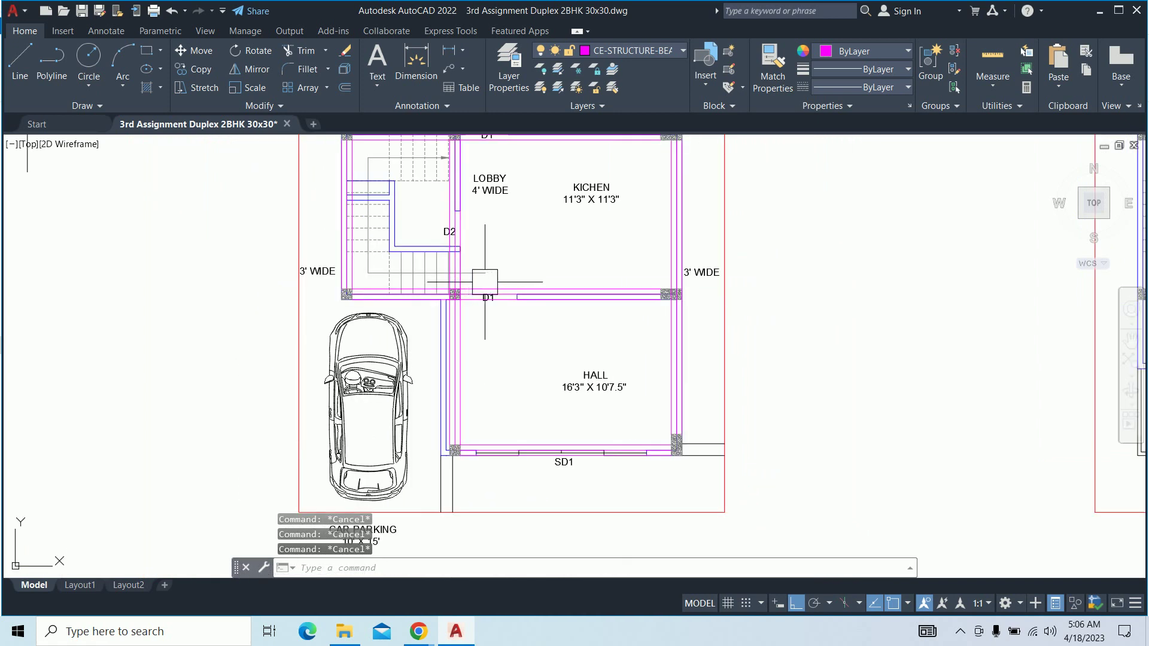
scroll(479, 244, down, 3)
scroll(488, 309, up, 8)
scroll(488, 309, up, 5)
Give the beam line beside door D1 the CENTER2 linetype and regenerate the drawing
click(632, 310)
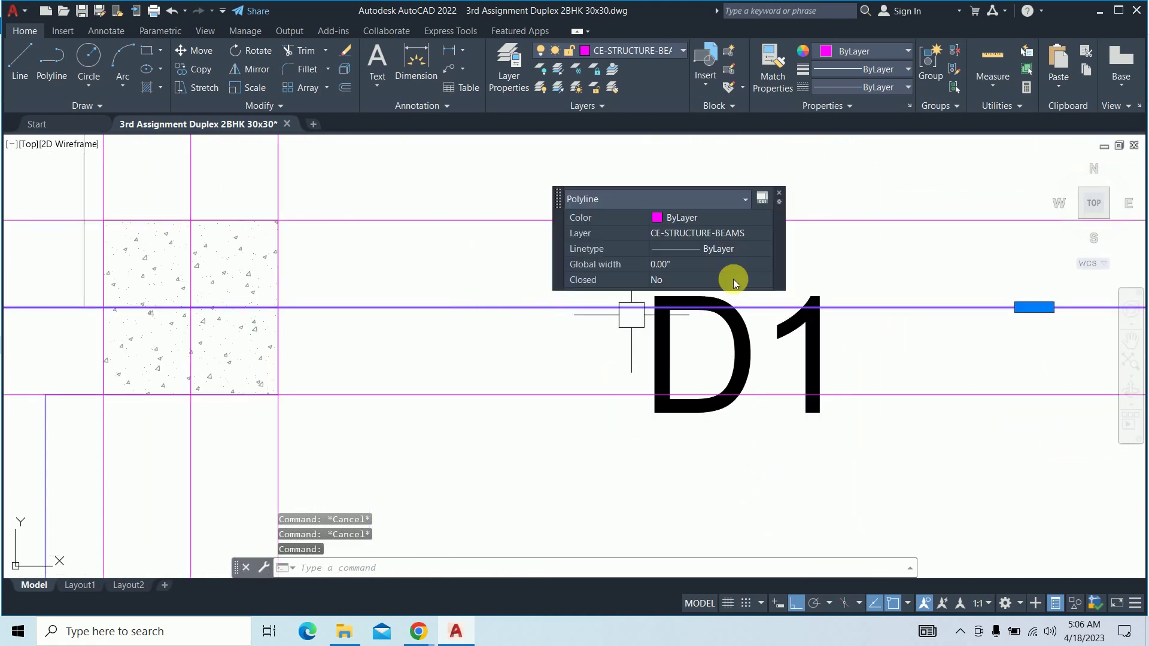
click(731, 250)
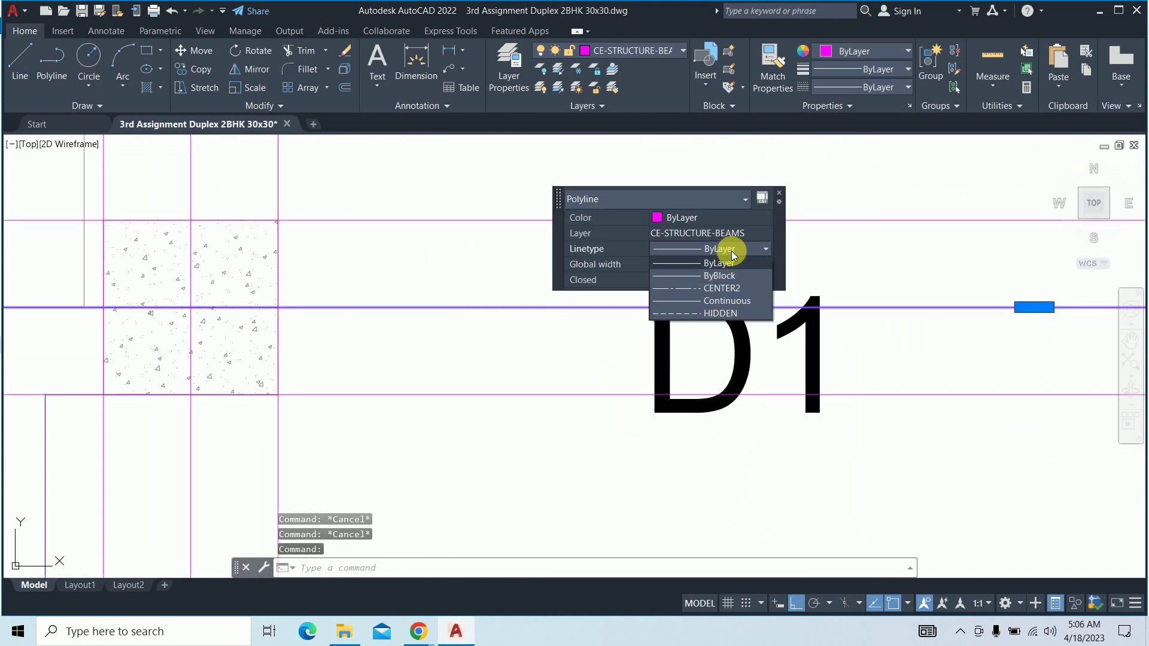
click(721, 288)
key(Escape)
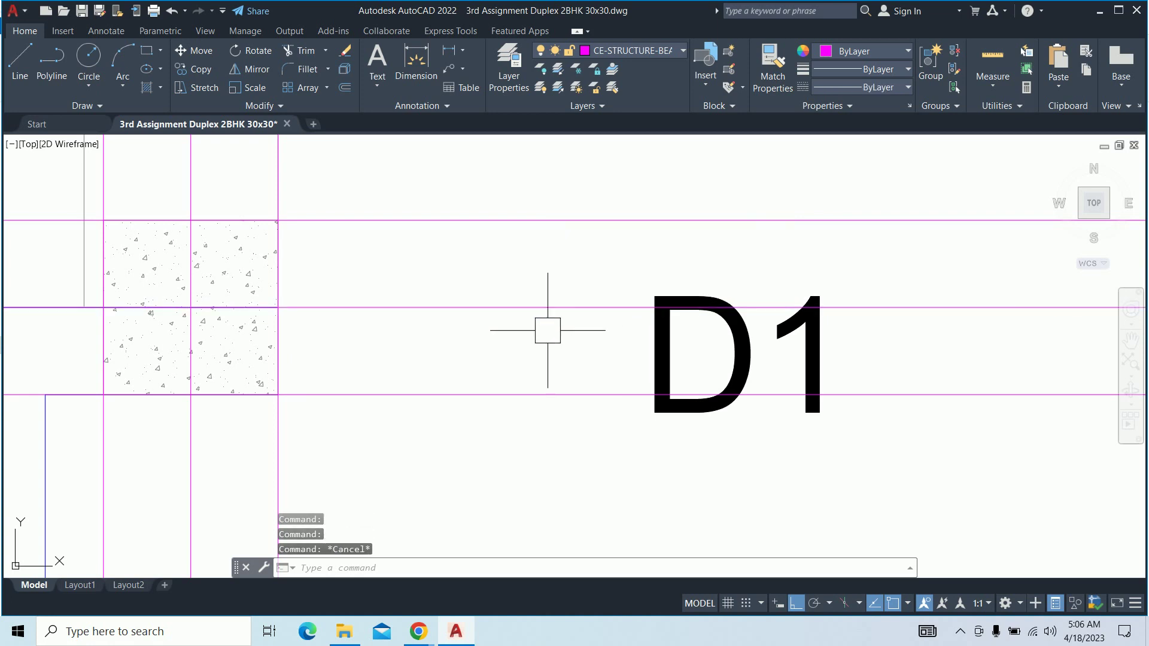
scroll(547, 330, down, 2)
text(re)
key(Return)
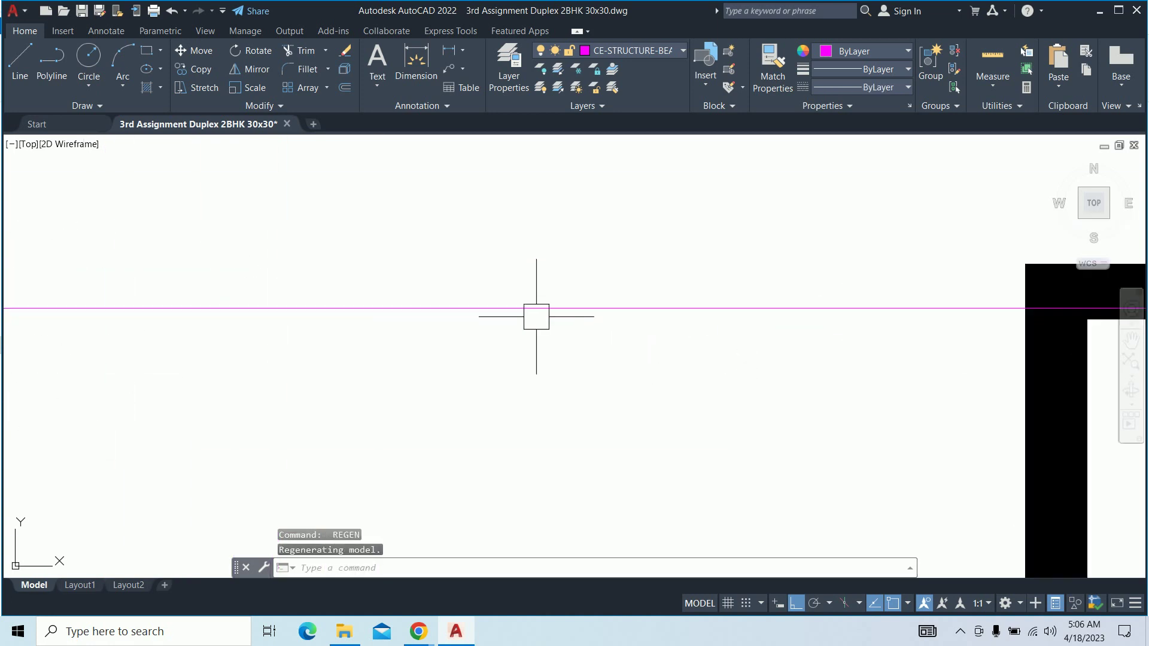
scroll(736, 333, down, 3)
scroll(805, 303, up, 3)
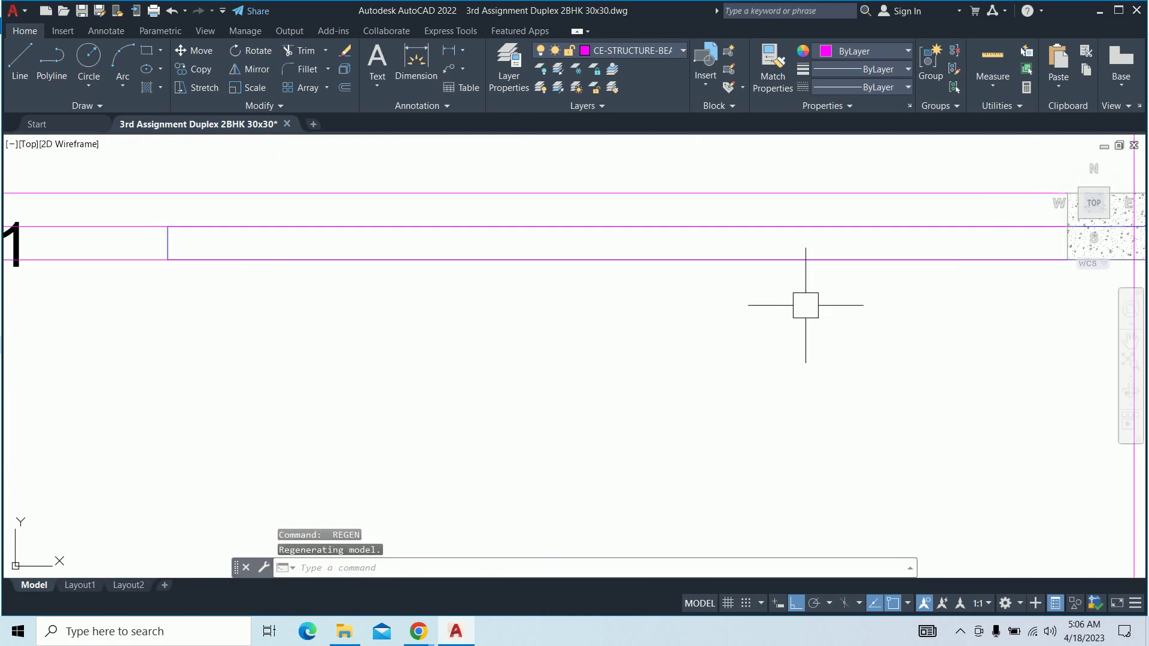
Set the linetype scale (LTS) to 1 and zoom to check the dashed beam
middle_drag(805, 302, 756, 392)
text(LTS)
key(Return)
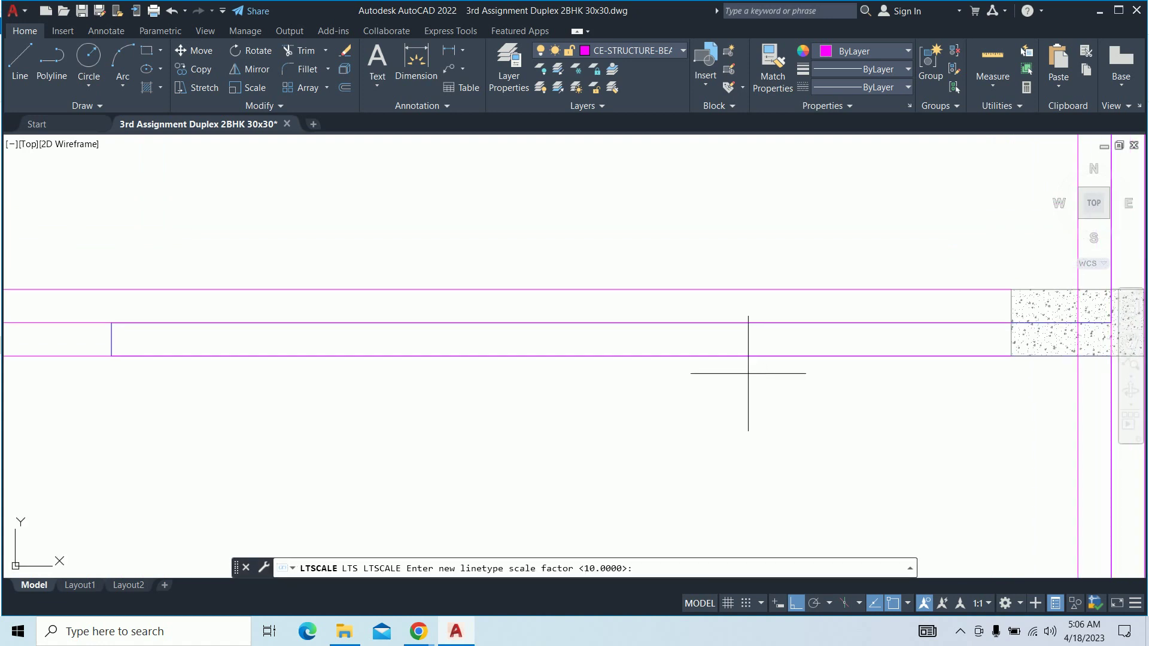
key(Return)
scroll(741, 374, down, 2)
scroll(682, 331, down, 3)
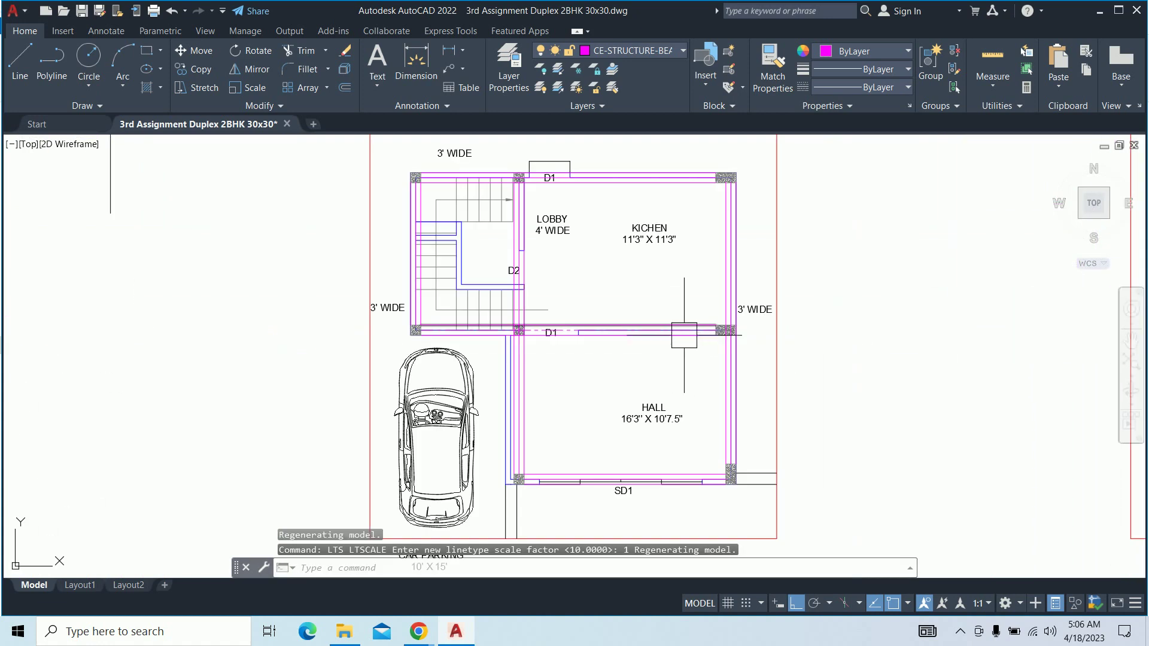
scroll(719, 325, up, 3)
scroll(733, 314, up, 3)
scroll(700, 323, down, 5)
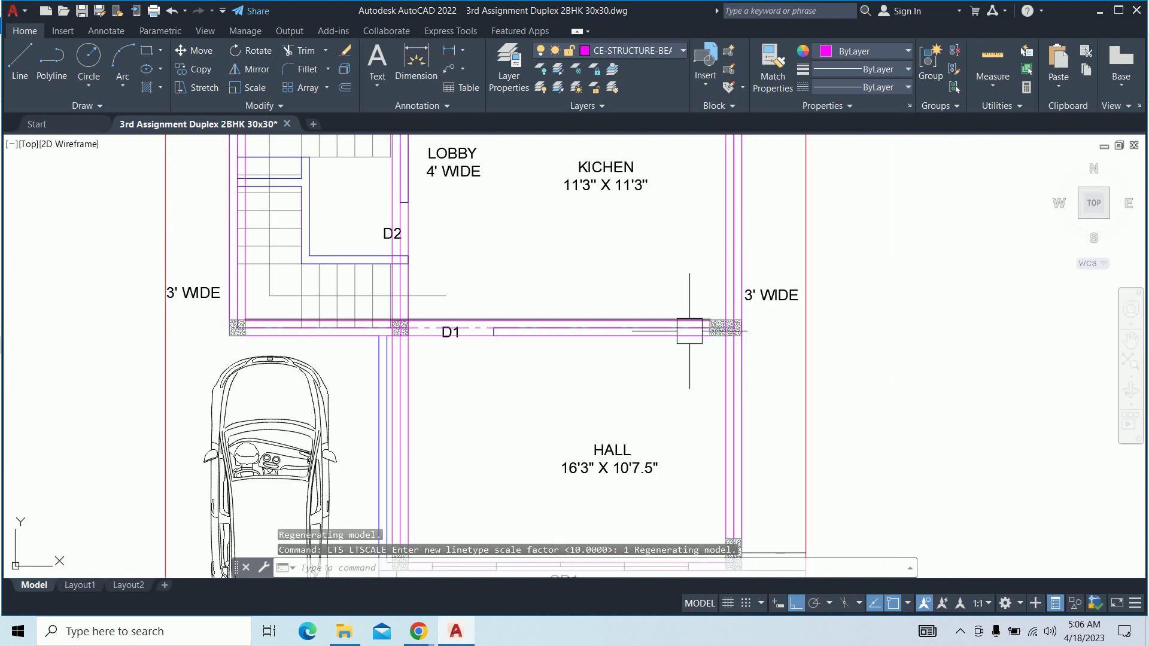
key(Escape)
key(Escape)
key(Escape)
scroll(521, 352, up, 3)
Start Match Properties using the dashed D1 beam line as the source
text(ma)
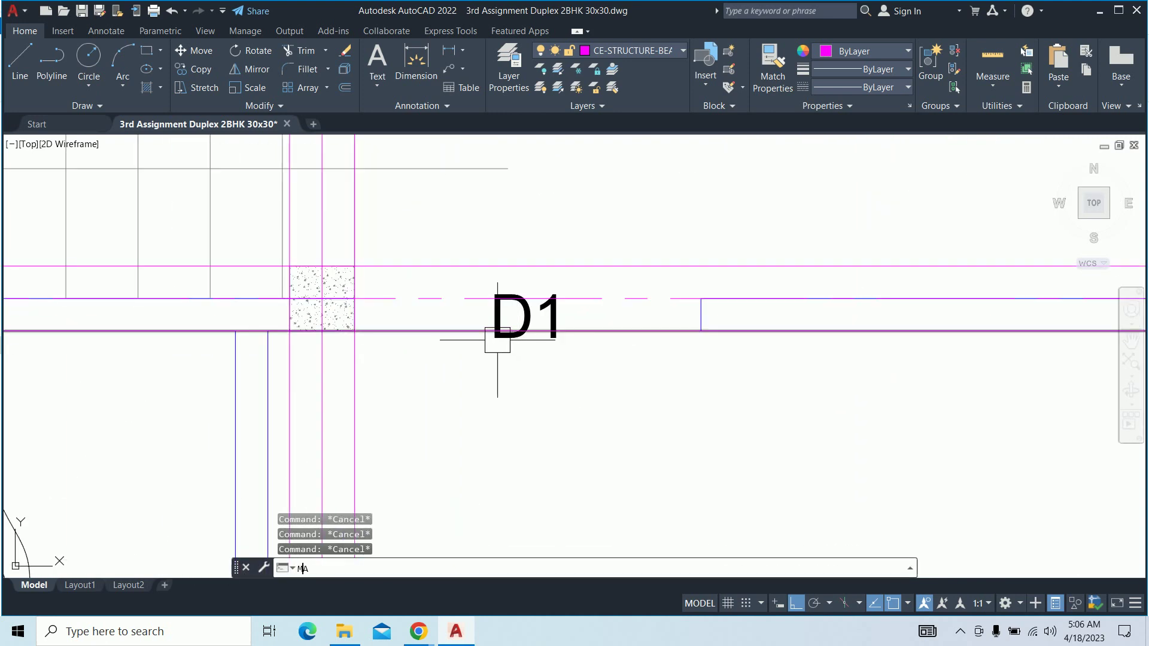
key(Return)
click(449, 298)
middle_drag(351, 227, 408, 324)
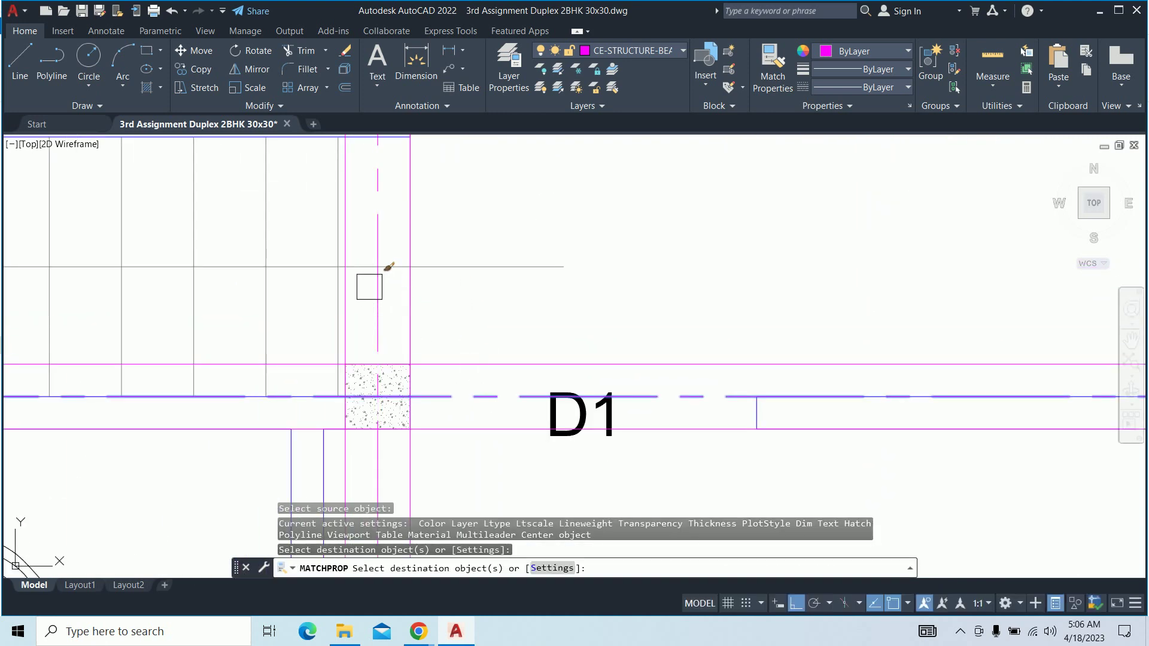
scroll(395, 329, down, 2)
middle_drag(420, 380, 513, 397)
scroll(492, 413, up, 2)
scroll(748, 359, up, 2)
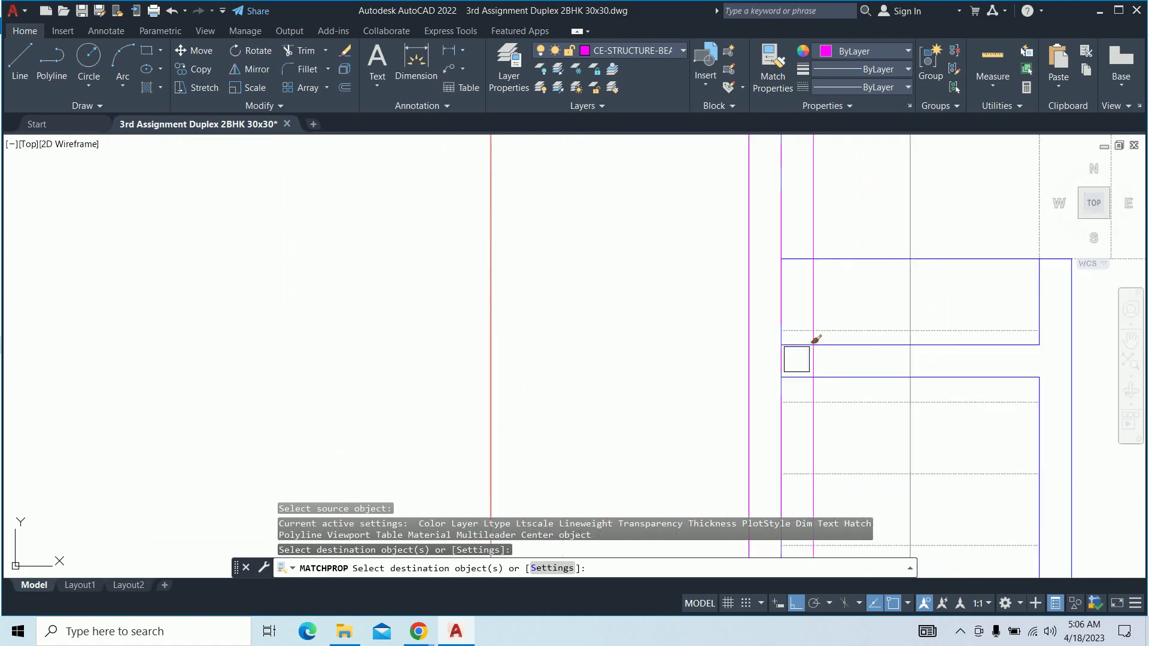
scroll(761, 279, down, 2)
scroll(751, 249, down, 2)
middle_drag(972, 541, 739, 356)
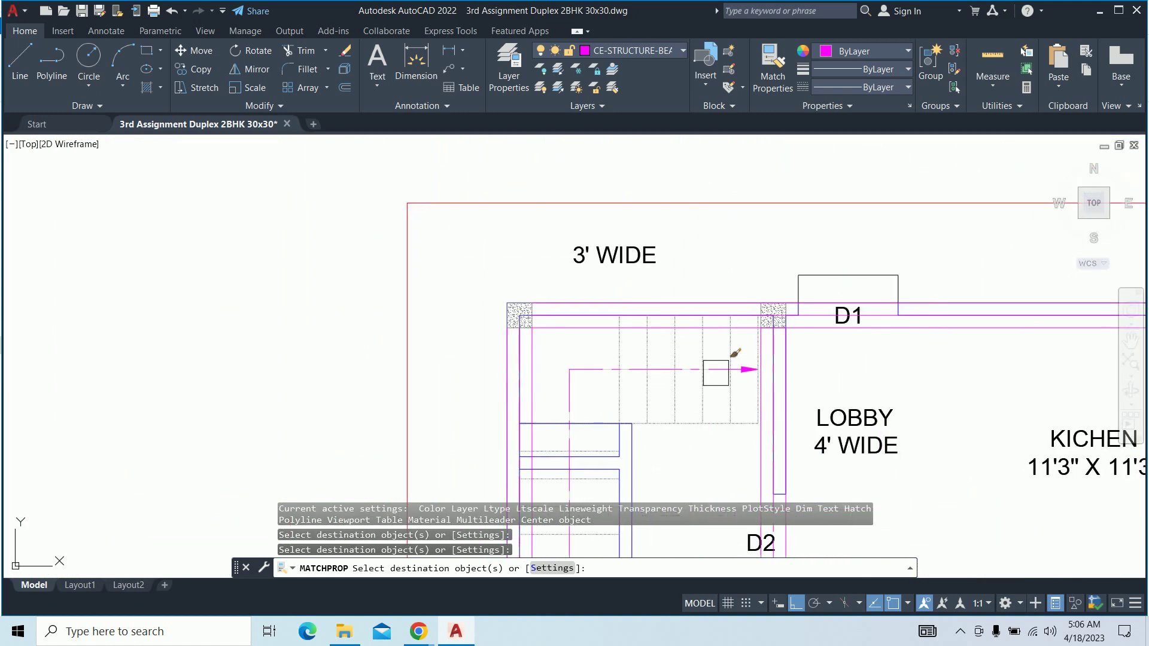
scroll(739, 356, up, 4)
scroll(784, 299, down, 5)
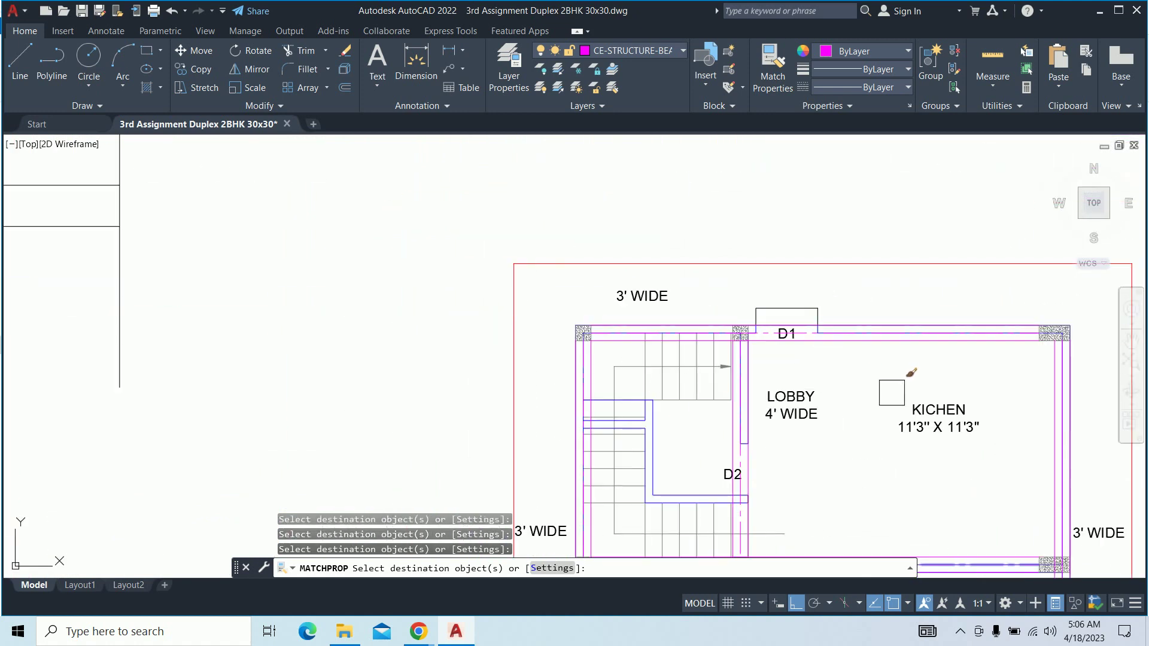
Copy the dashed look onto the kitchen and hall beam lines
middle_drag(889, 389, 688, 347)
scroll(689, 347, up, 4)
scroll(726, 363, up, 4)
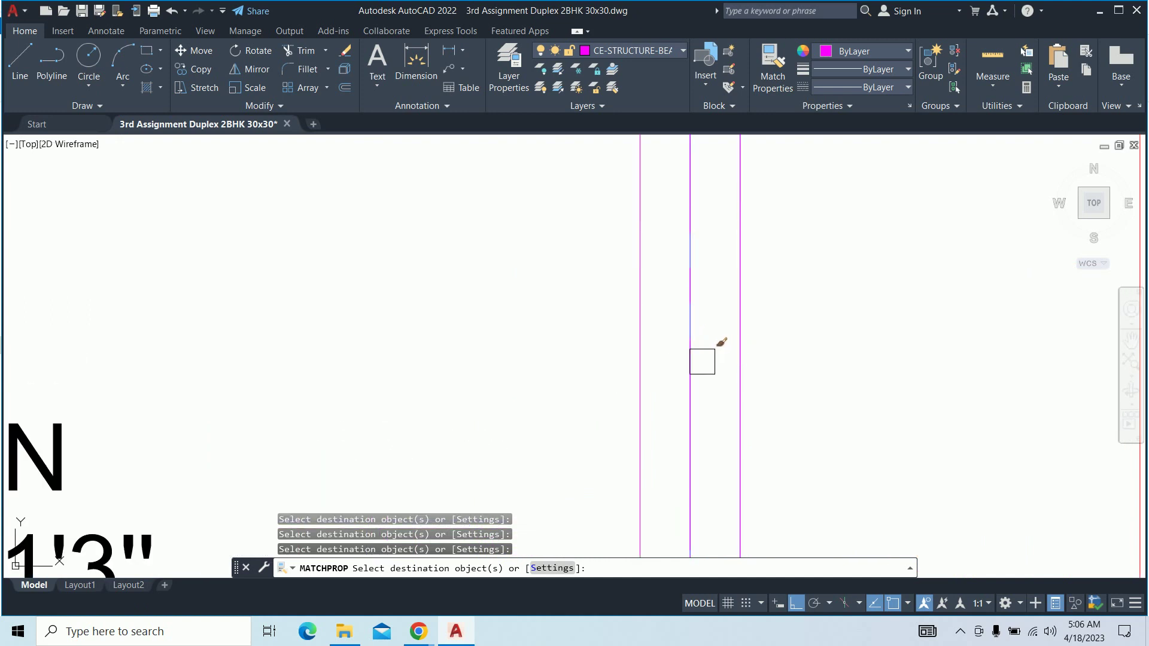
scroll(697, 360, down, 4)
scroll(682, 390, down, 4)
middle_drag(682, 390, 645, 225)
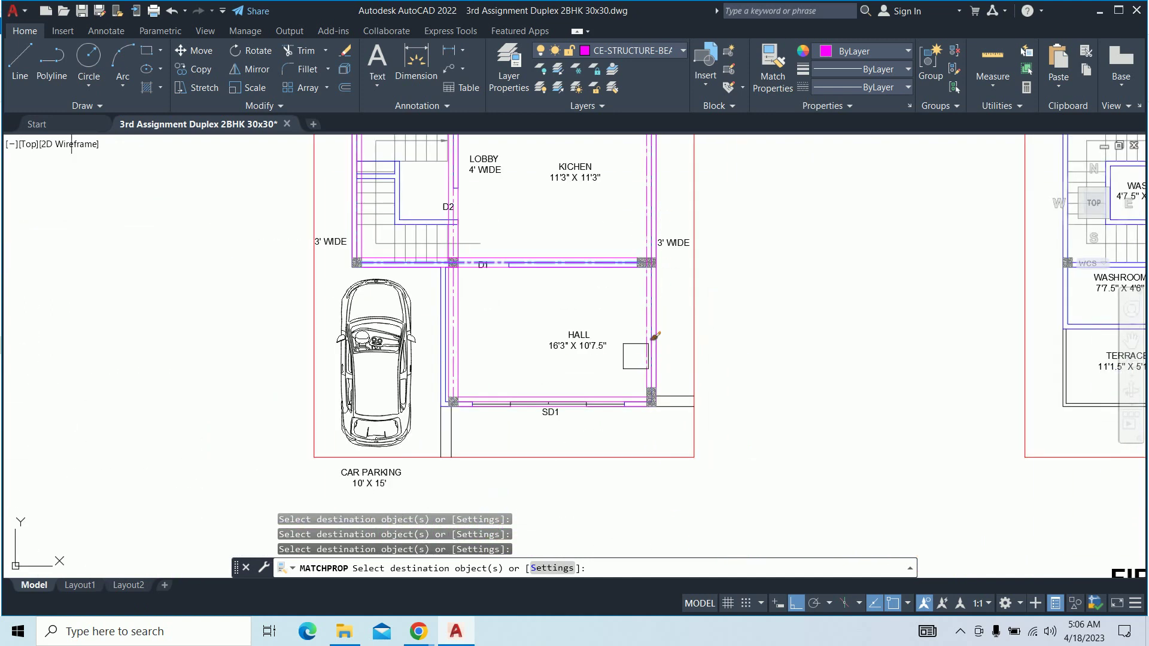
scroll(607, 384, up, 4)
scroll(664, 477, up, 2)
scroll(634, 478, up, 2)
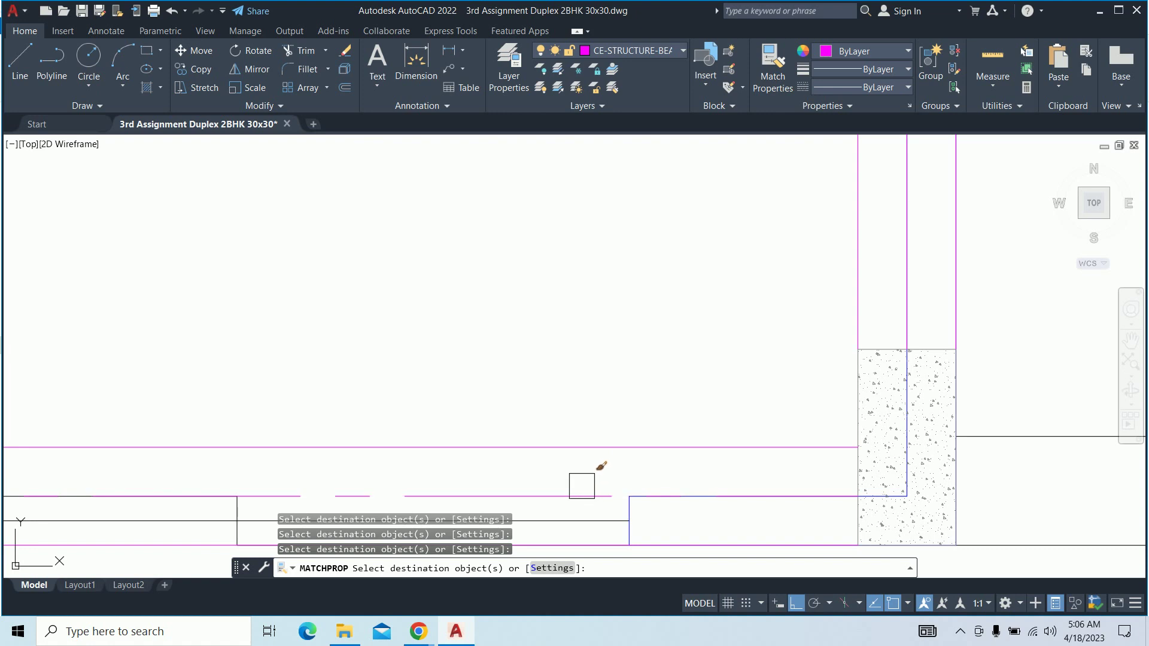
scroll(581, 486, down, 2)
scroll(774, 457, down, 2)
key(Escape)
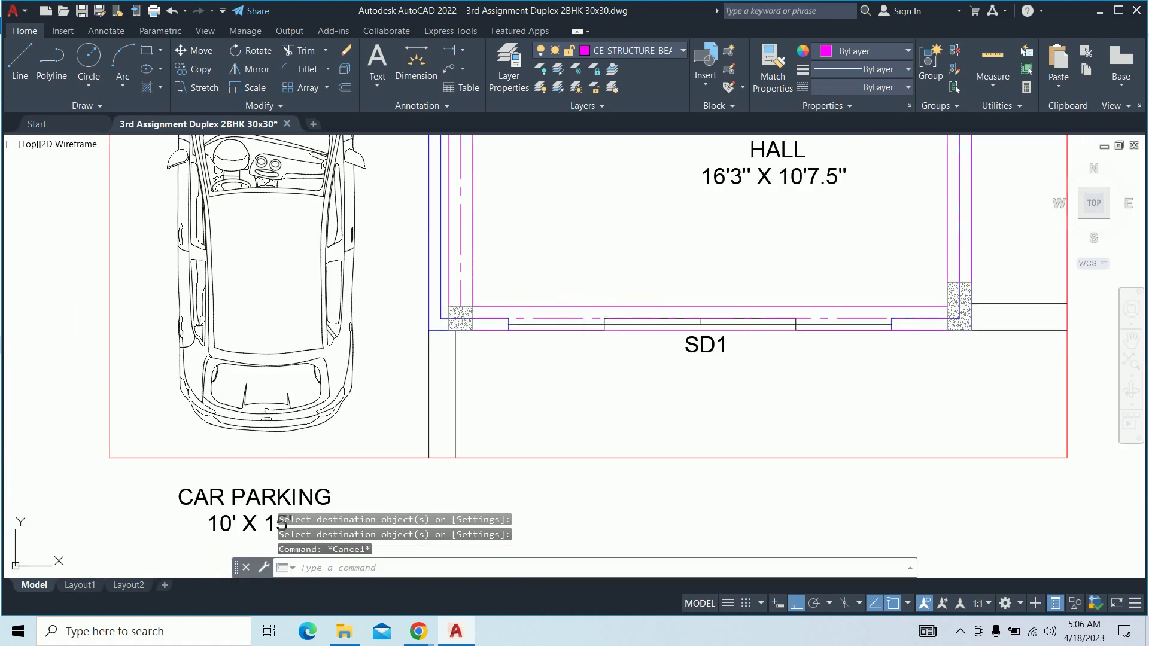
middle_drag(605, 275, 569, 366)
Lower the linetype scale to 0.5
text(lts)
key(Return)
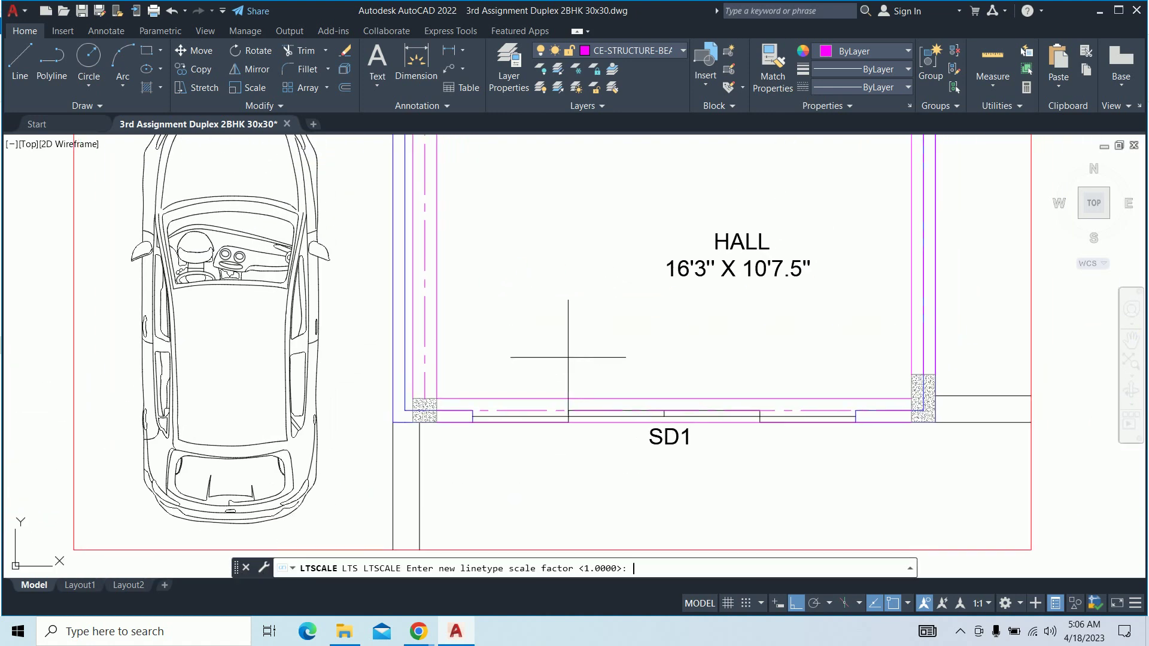
text(5)
key(Return)
key(Escape)
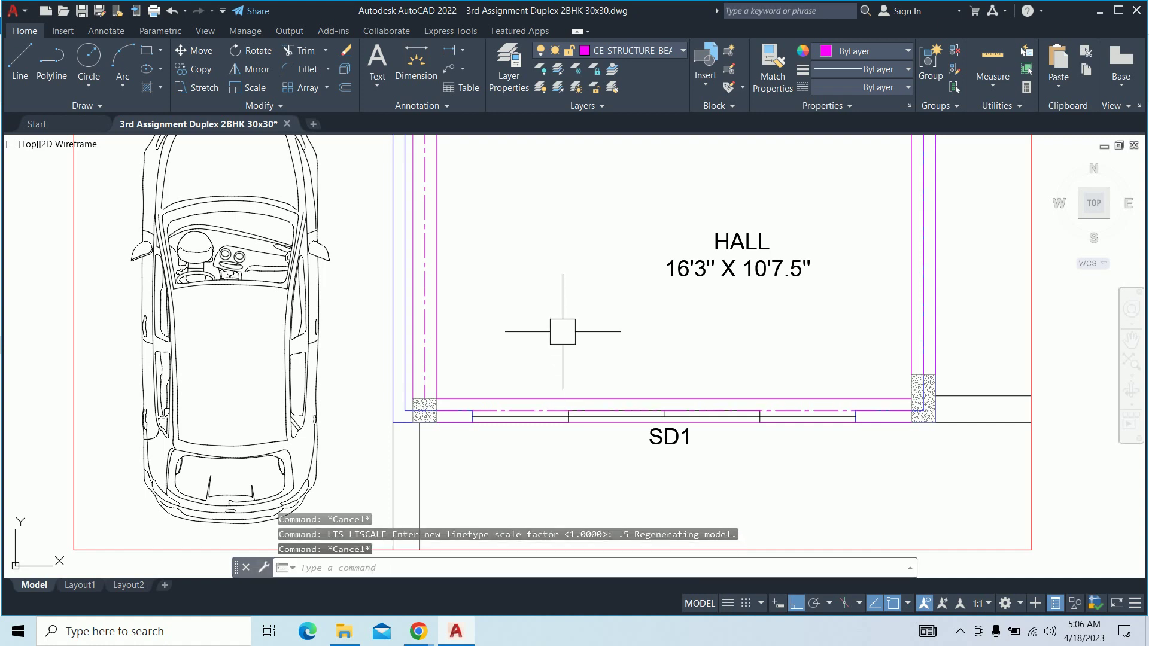
scroll(556, 335, down, 5)
scroll(556, 359, up, 2)
scroll(542, 354, up, 4)
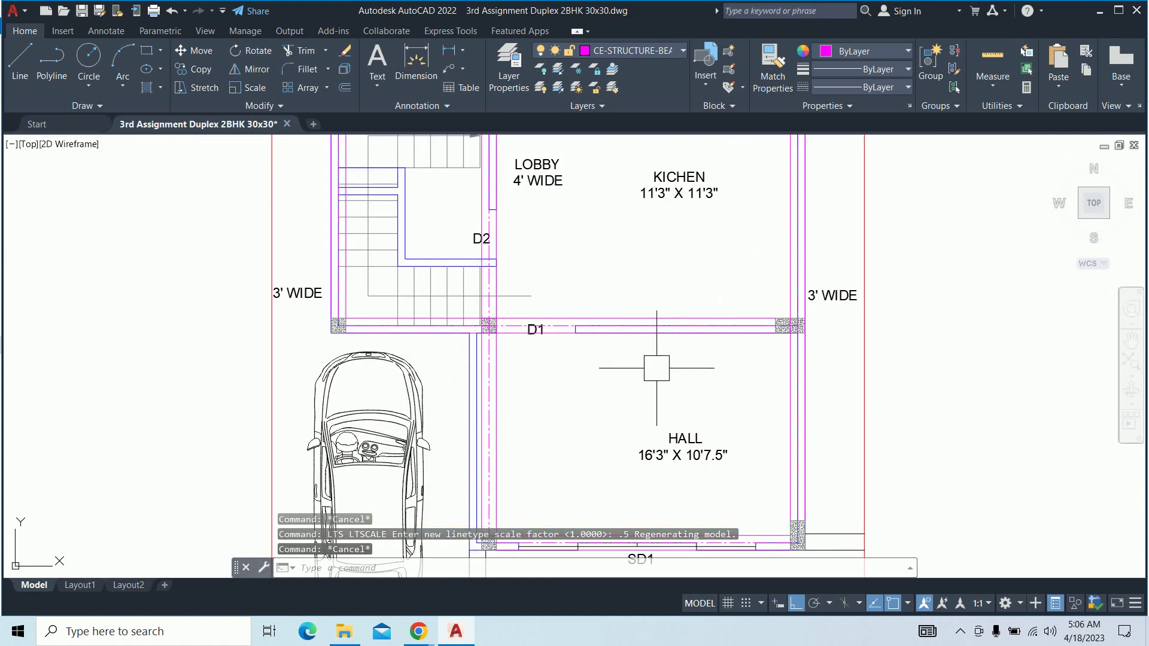
scroll(483, 352, up, 3)
scroll(526, 341, up, 1)
scroll(526, 341, down, 4)
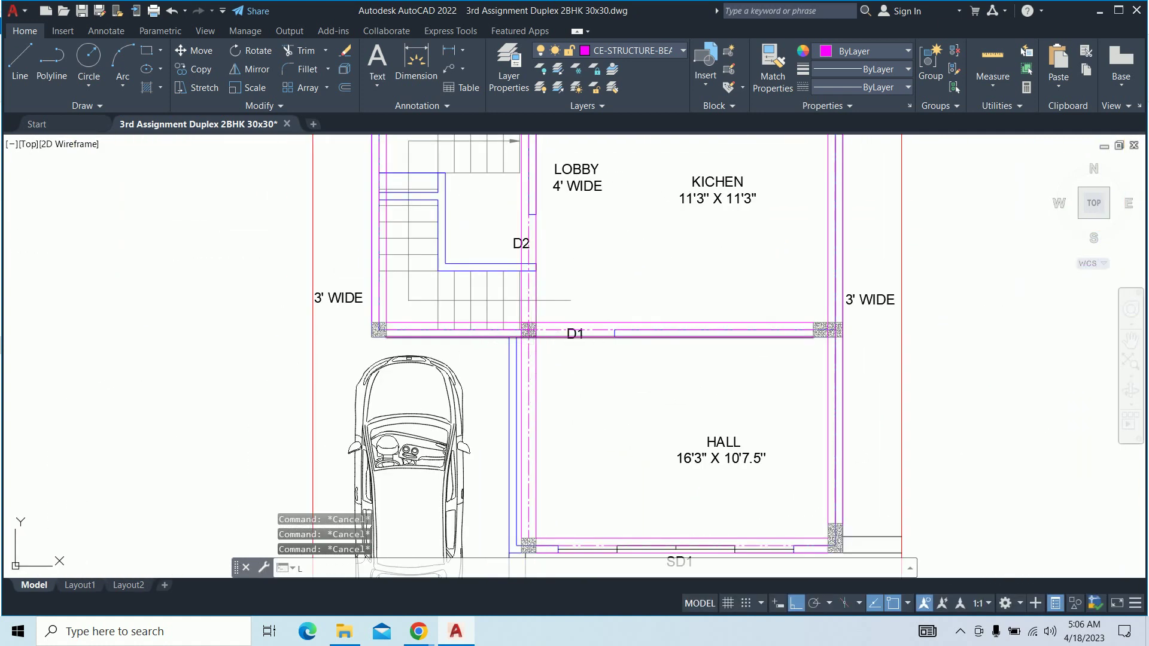
key(Escape)
key(Escape)
text(la)
key(Return)
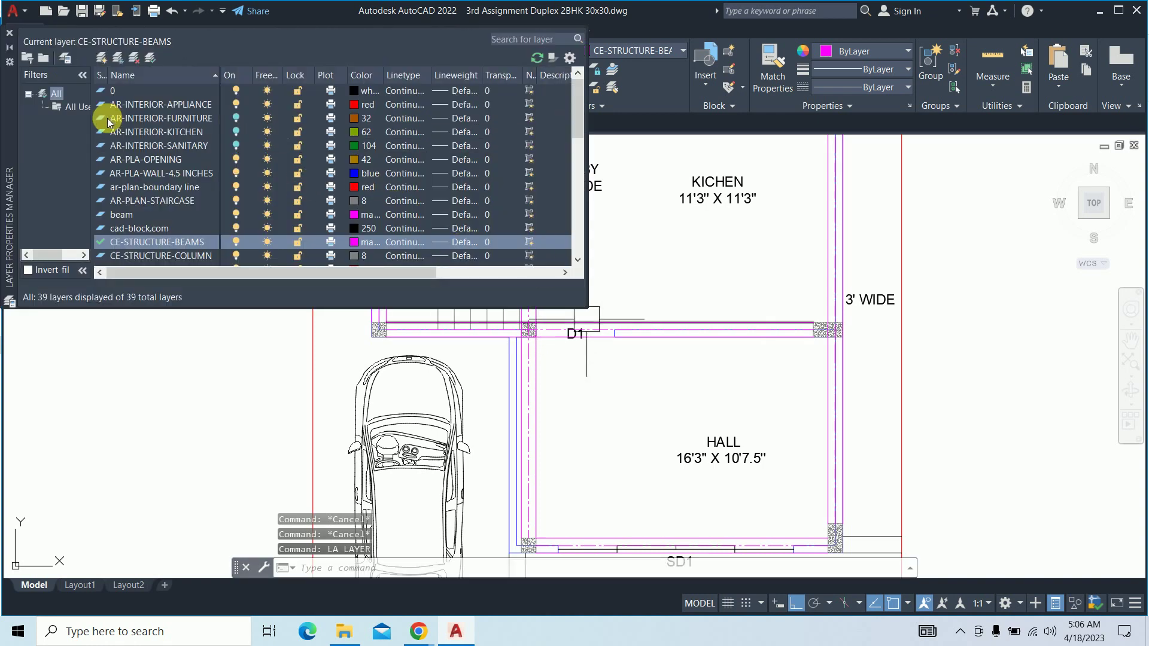
Turn off the AR-PLA-WALL-4.5 INCHES layer and view the whole ground-floor plan
click(251, 174)
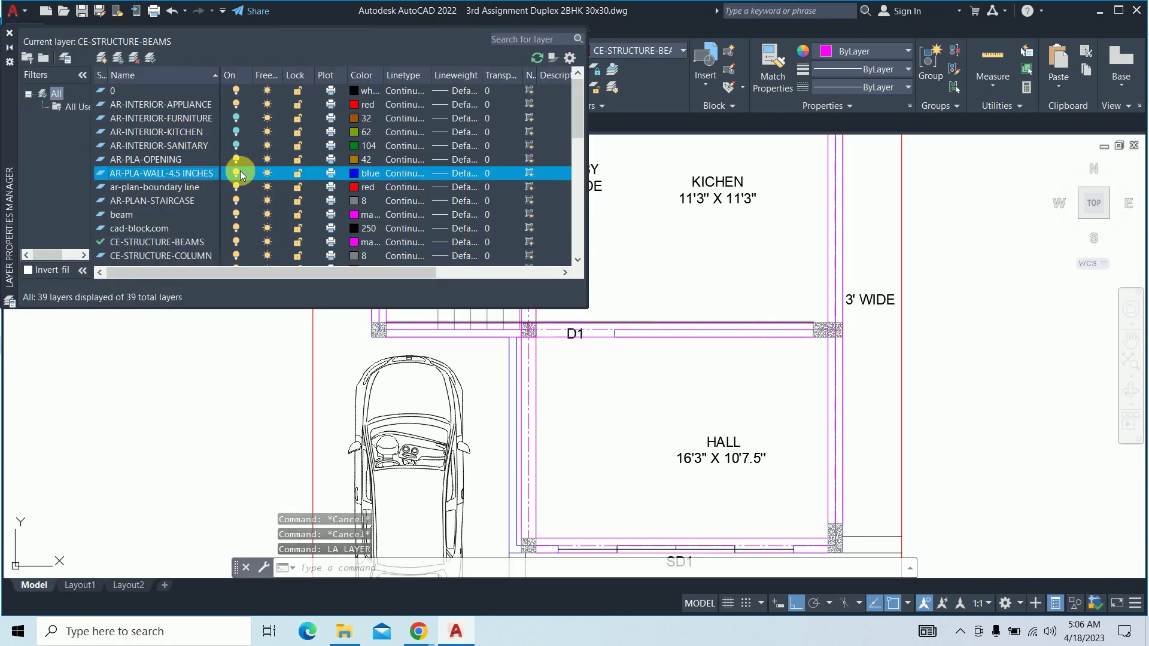
click(237, 174)
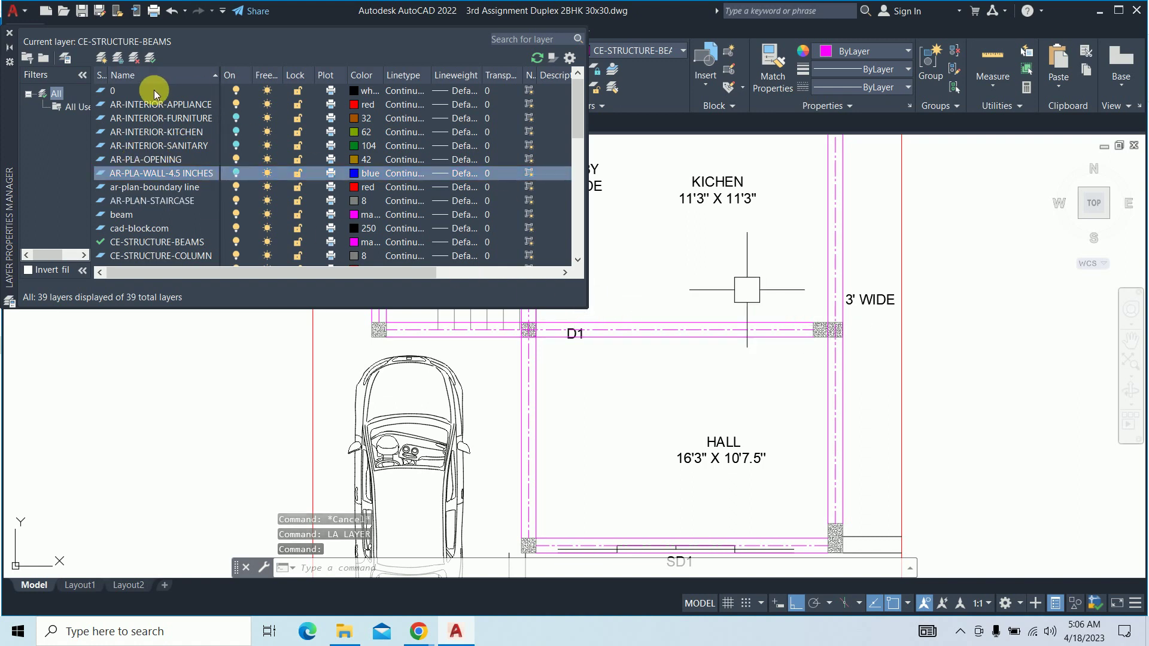
click(9, 33)
scroll(526, 308, down, 2)
middle_drag(527, 309, 539, 372)
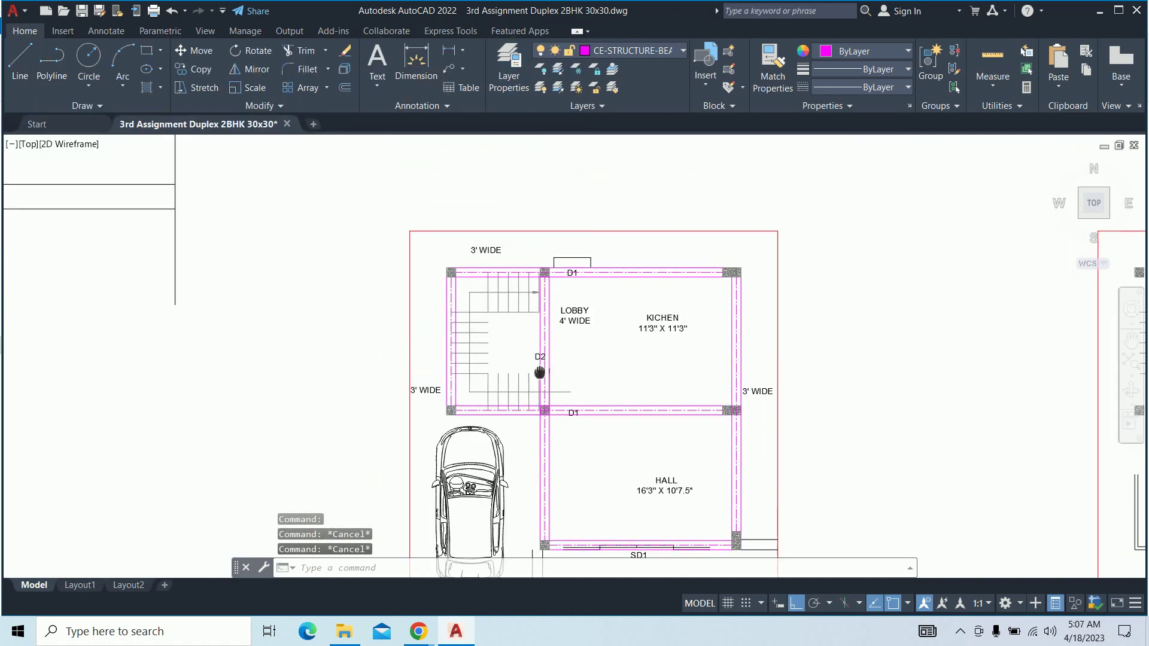
scroll(545, 325, up, 4)
Start an unnamed GROUP and window-select the first two beams' three lines each
scroll(849, 358, down, 2)
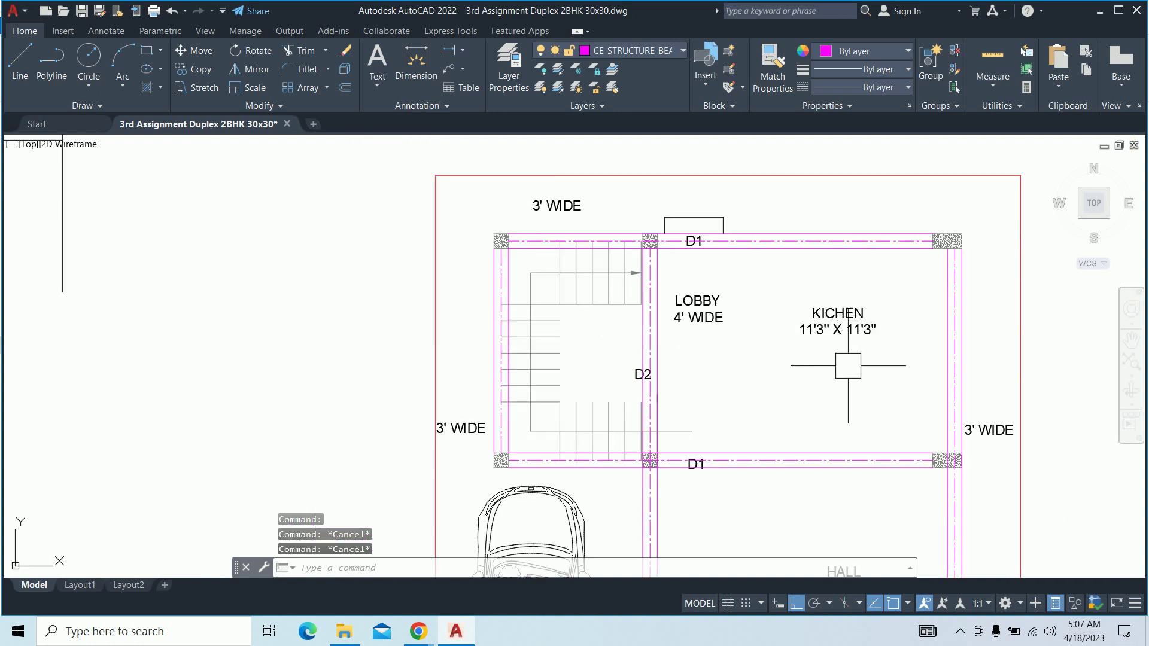
middle_drag(850, 358, 691, 229)
scroll(676, 419, down, 2)
middle_drag(676, 419, 652, 344)
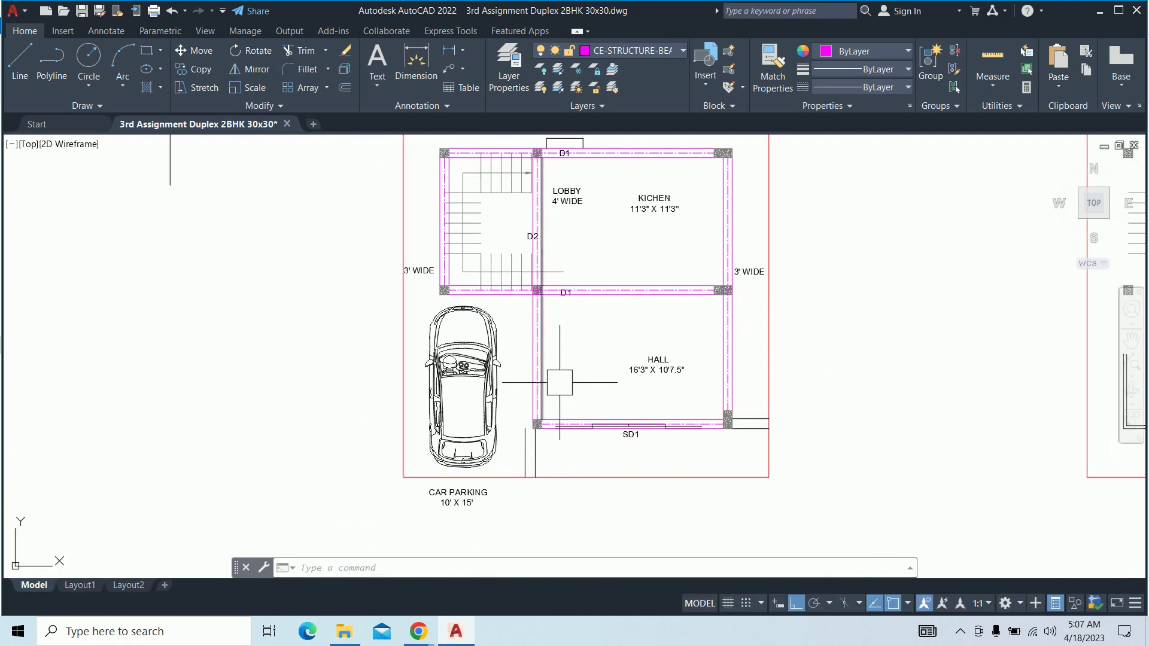
scroll(559, 382, down, 1)
scroll(559, 382, down, 1)
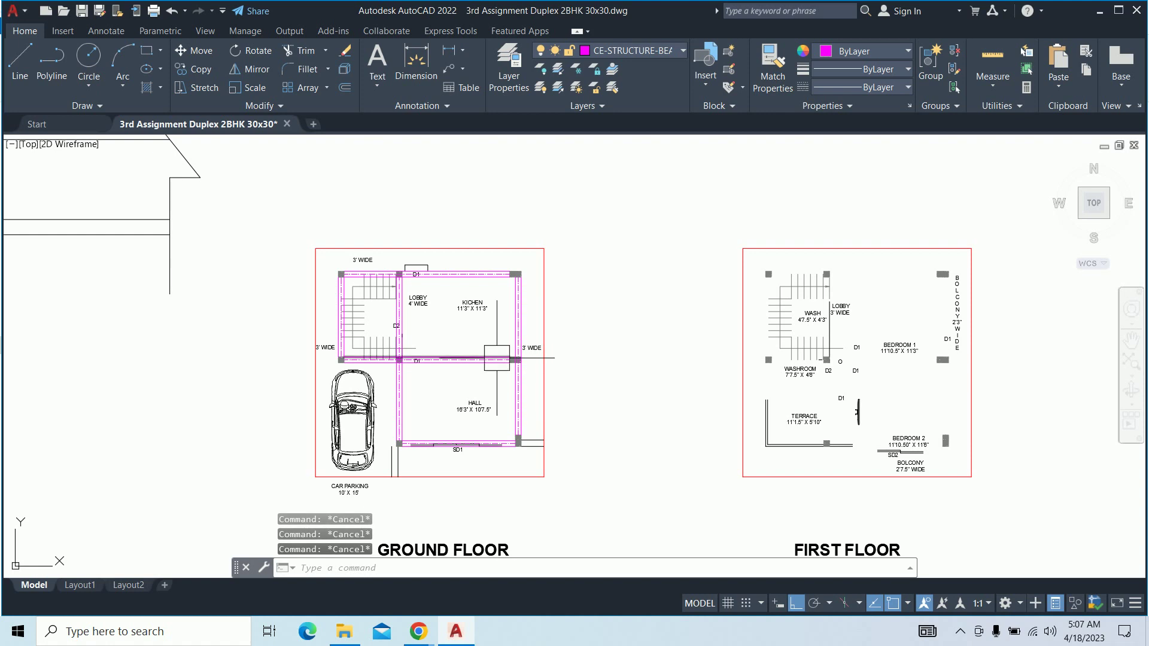
text(GROUP)
key(Return)
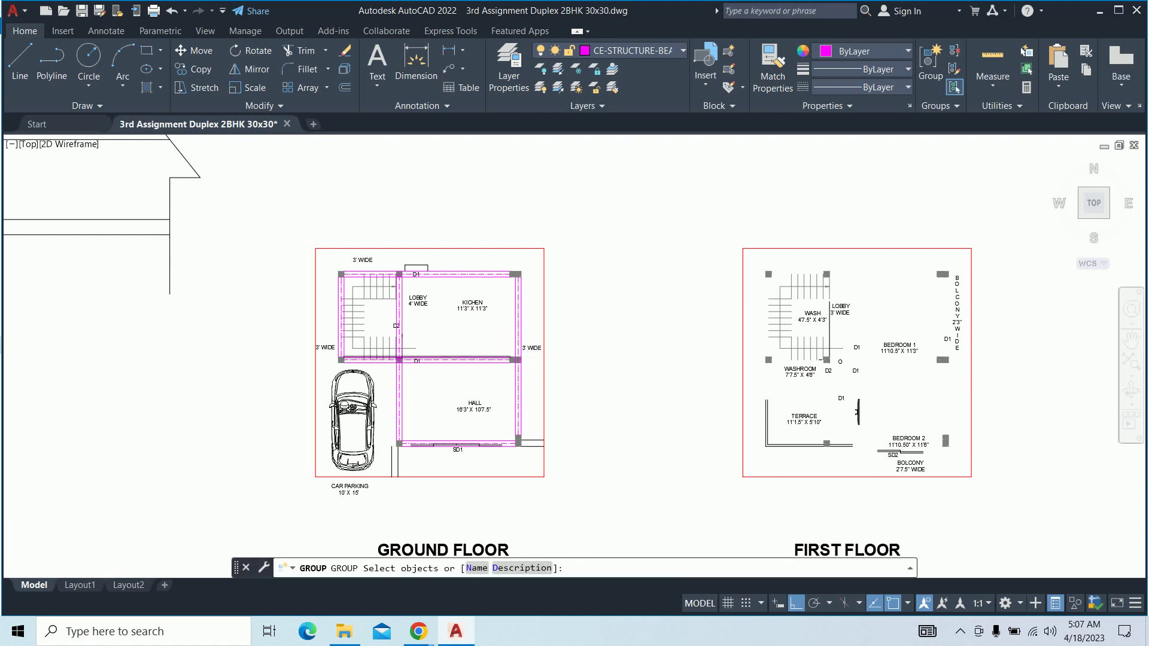
scroll(494, 349, up, 4)
drag(532, 320, 110, 430)
scroll(556, 286, up, 4)
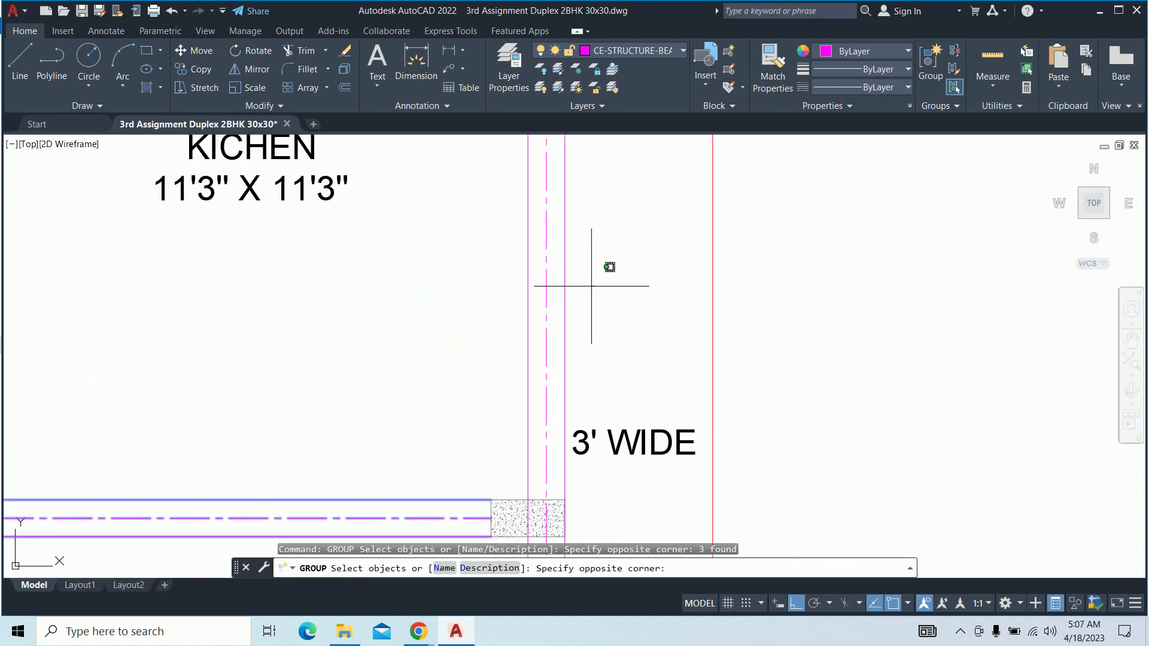
mouse_move(633, 275)
mouse_down()
mouse_move(503, 283)
mouse_move(36, 198)
mouse_up()
Add the lobby beam, next beam and SD1 beam lines, completing the 18-object group
scroll(524, 410, down, 4)
scroll(523, 411, up, 2)
scroll(395, 265, up, 1)
scroll(494, 323, up, 2)
scroll(441, 341, up, 2)
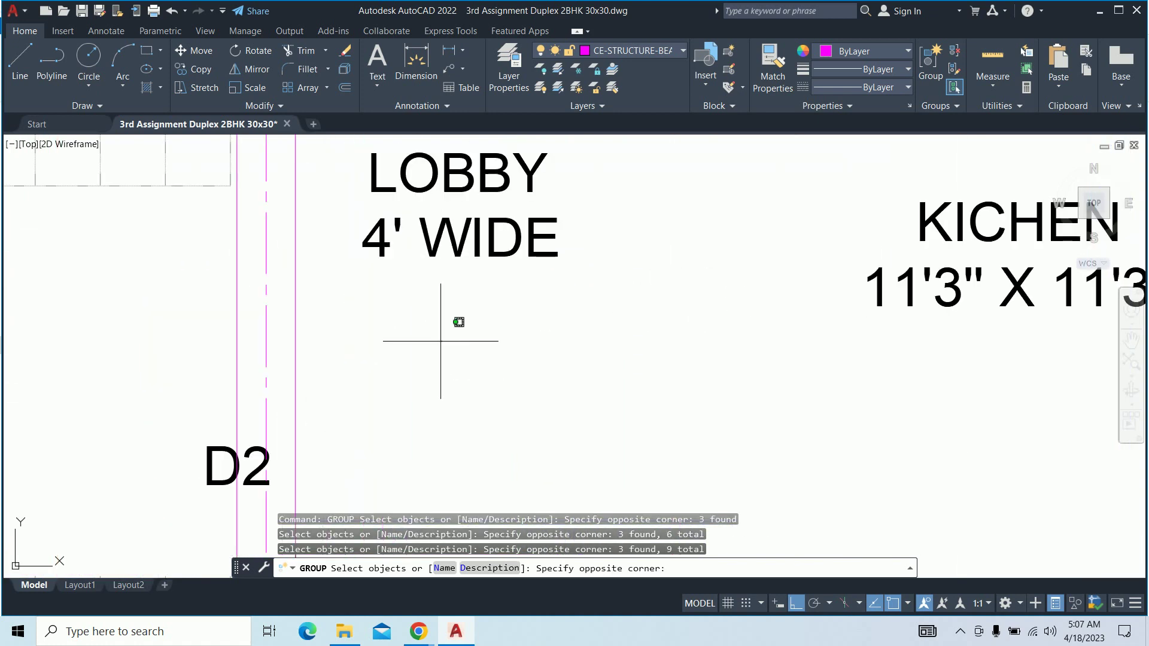
click(162, 326)
mouse_move(210, 323)
middle_down()
mouse_move(466, 348)
mouse_move(615, 341)
middle_up()
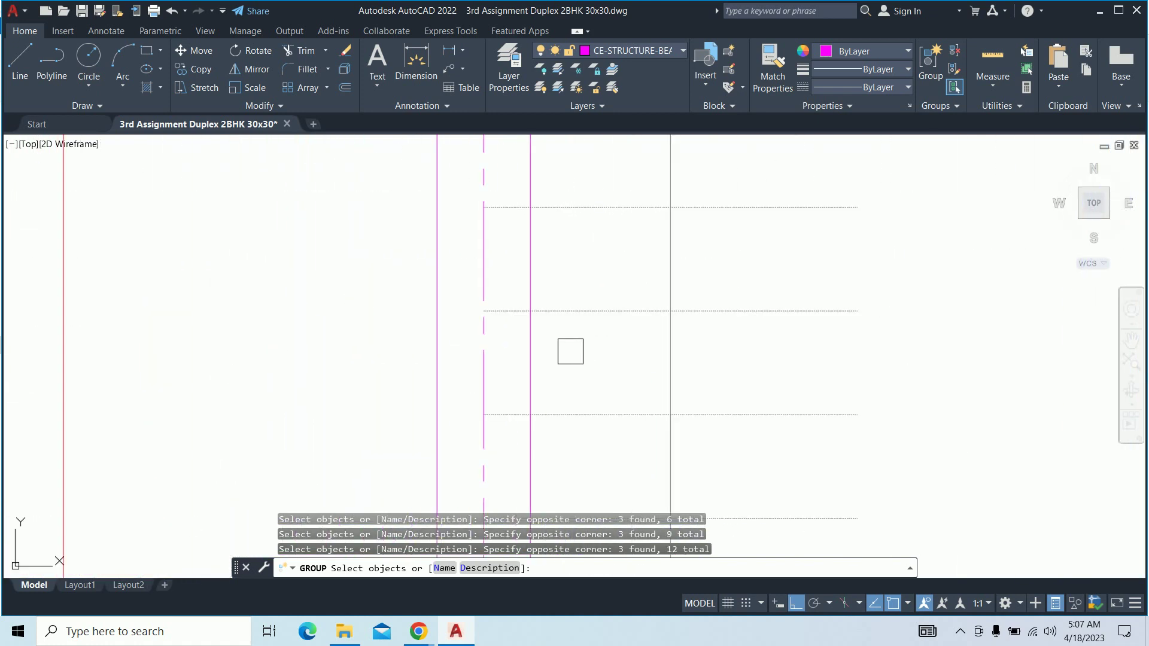
drag(570, 351, 430, 333)
scroll(430, 334, down, 2)
scroll(598, 383, down, 2)
scroll(527, 302, up, 2)
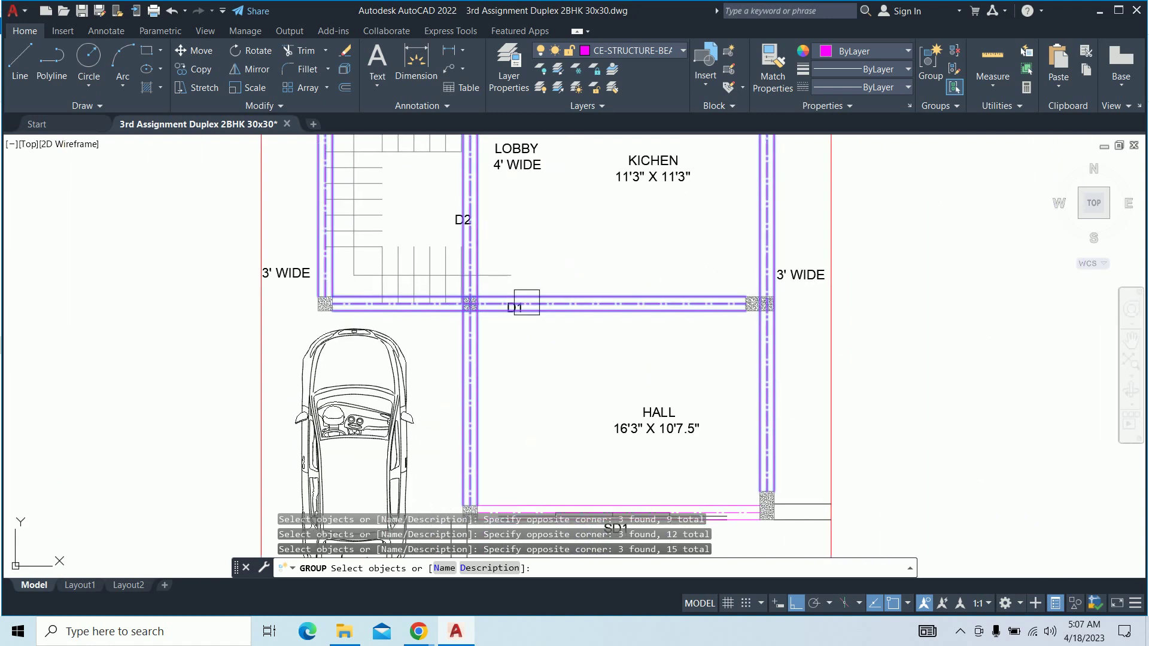
scroll(636, 417, up, 2)
middle_drag(646, 354, 614, 237)
scroll(499, 381, up, 3)
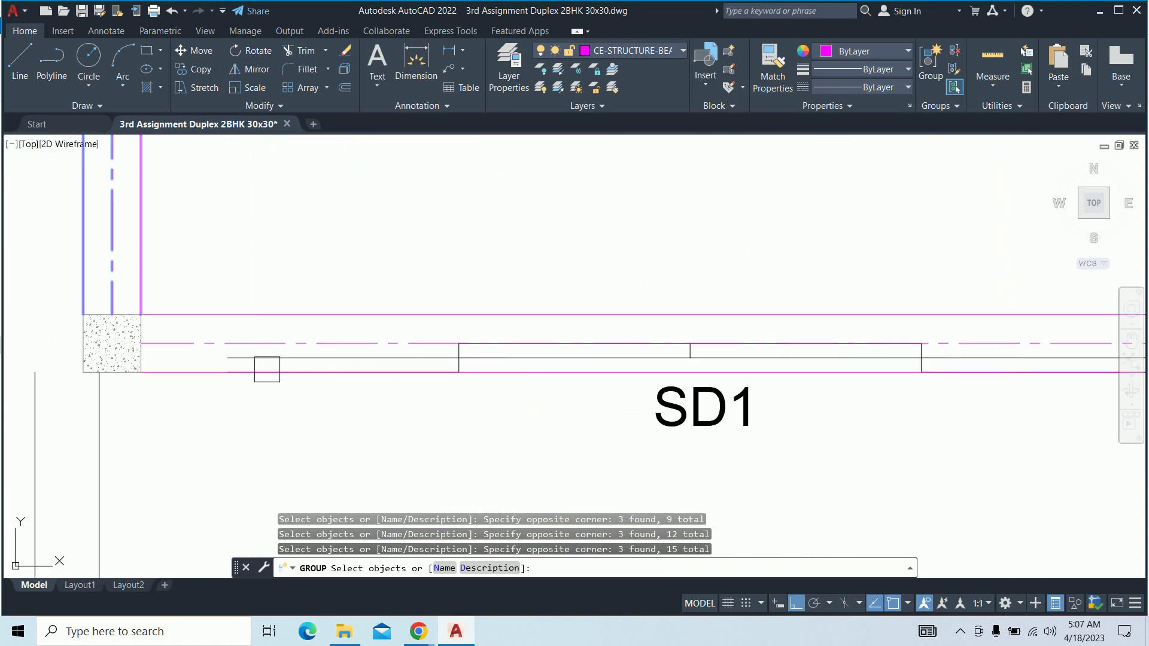
click(216, 365)
scroll(195, 353, up, 4)
click(207, 328)
click(161, 246)
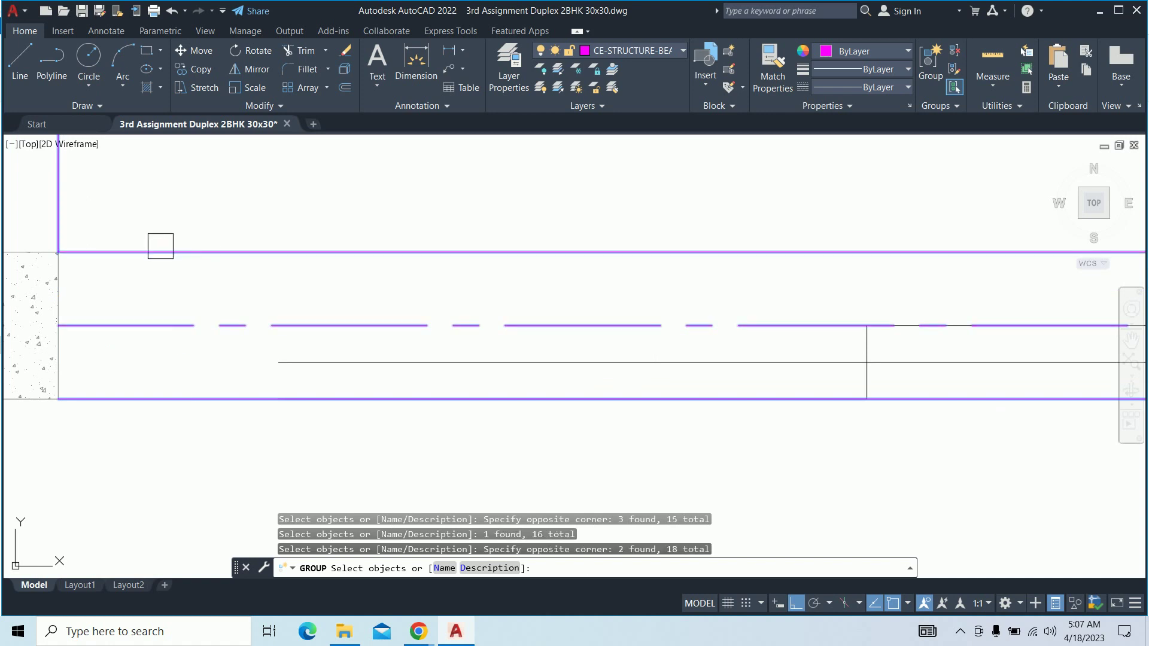
scroll(567, 308, down, 3)
scroll(539, 359, down, 2)
key(Return)
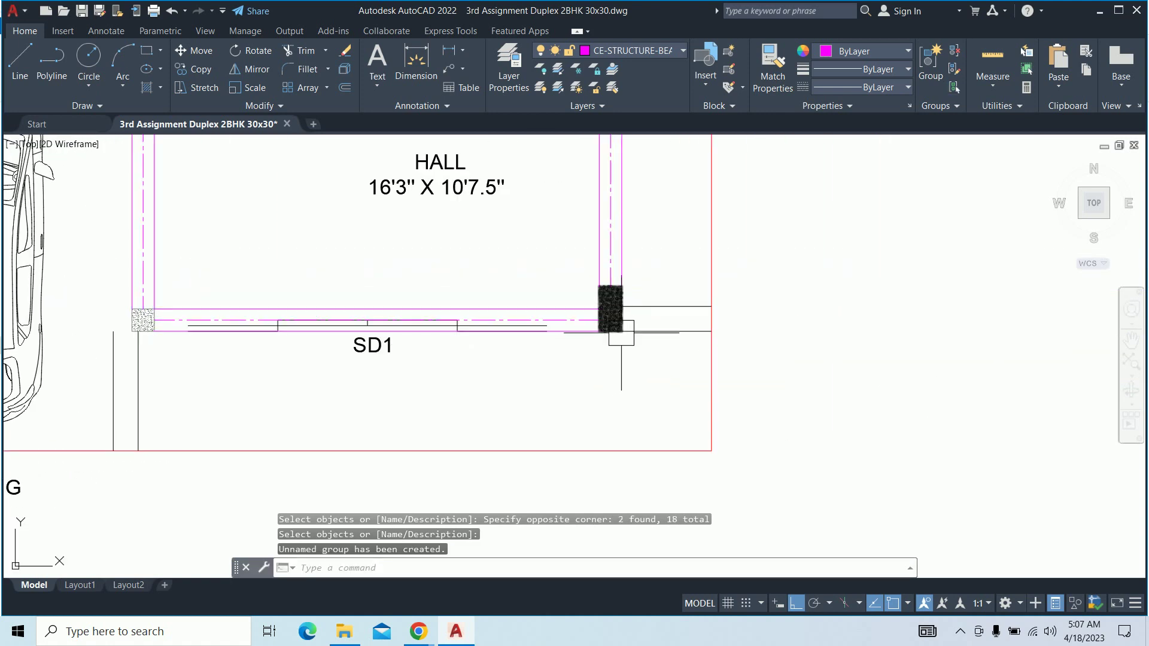
Make a false start copying a single hall wall line, then cancel and clear the selection
middle_drag(607, 342, 616, 405)
key(Escape)
text(co)
key(Return)
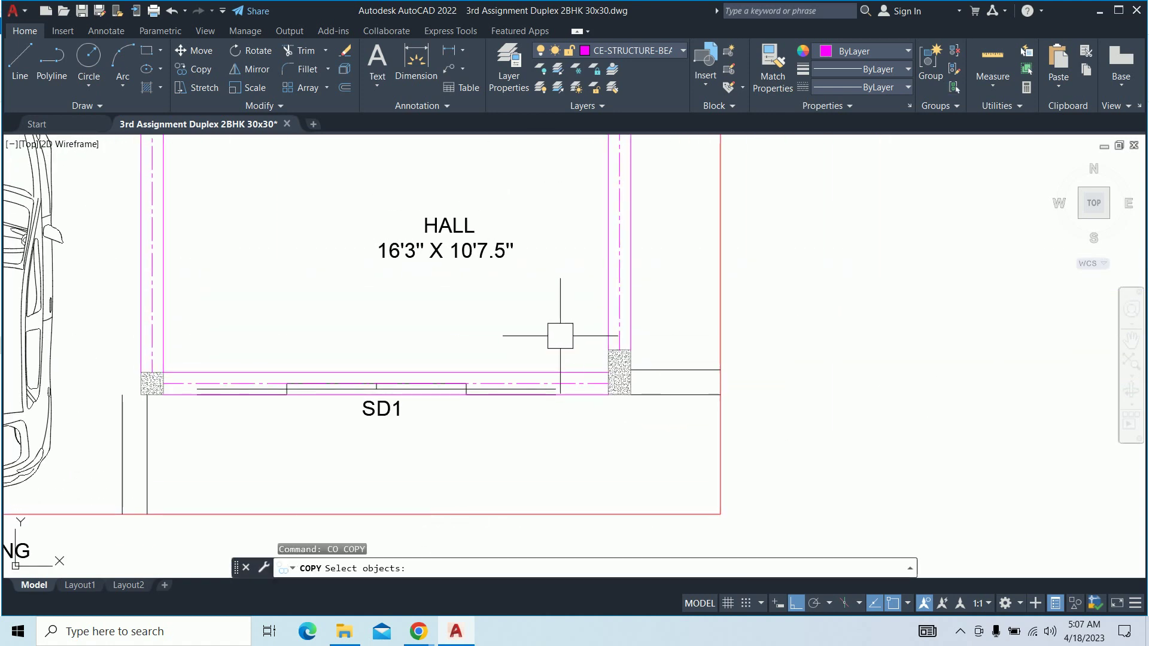
click(560, 363)
key(Escape)
key(Escape)
key(Escape)
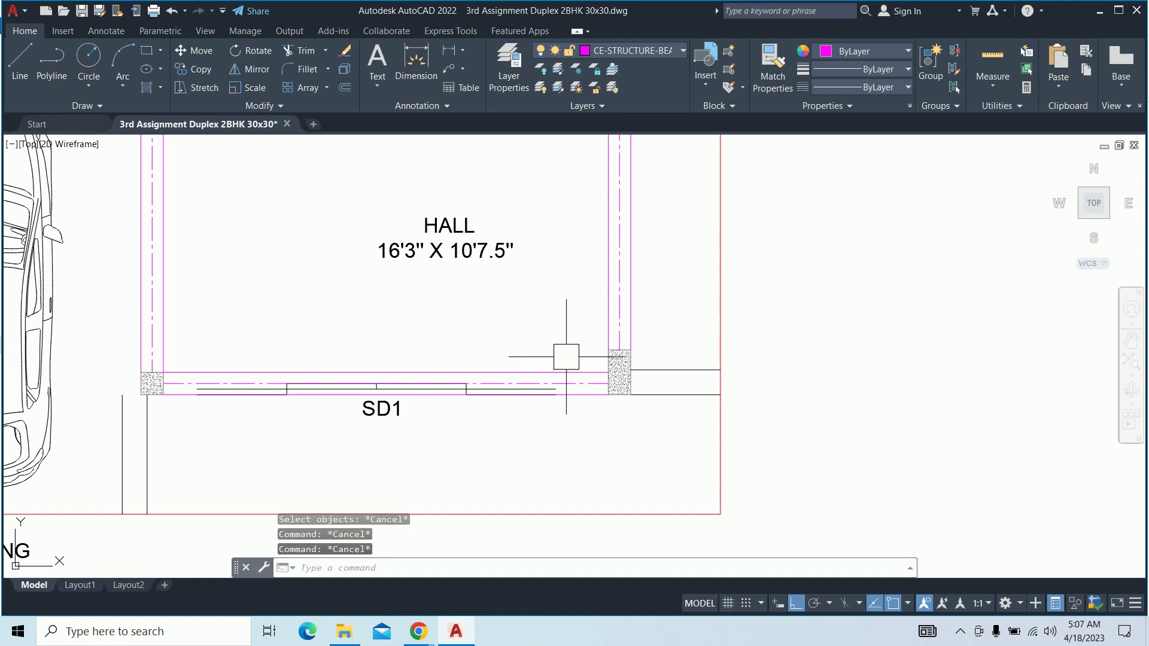
click(565, 355)
key(Escape)
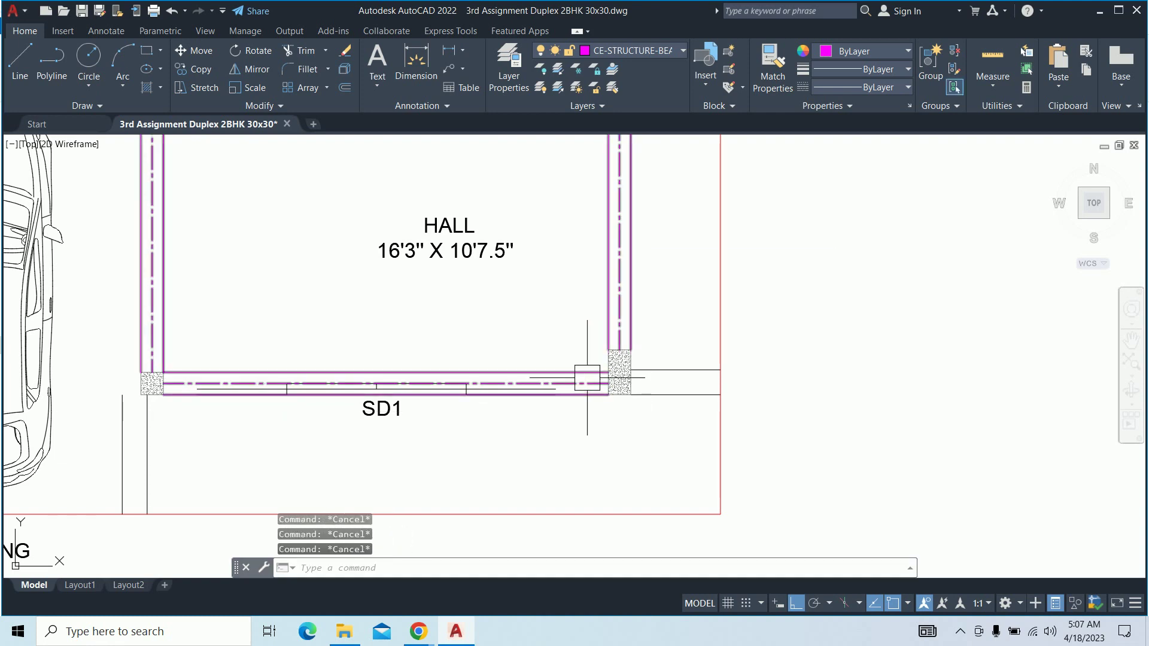
Copy the wall group from the hall's corner column onto the matching first-floor corner
text(co)
key(Return)
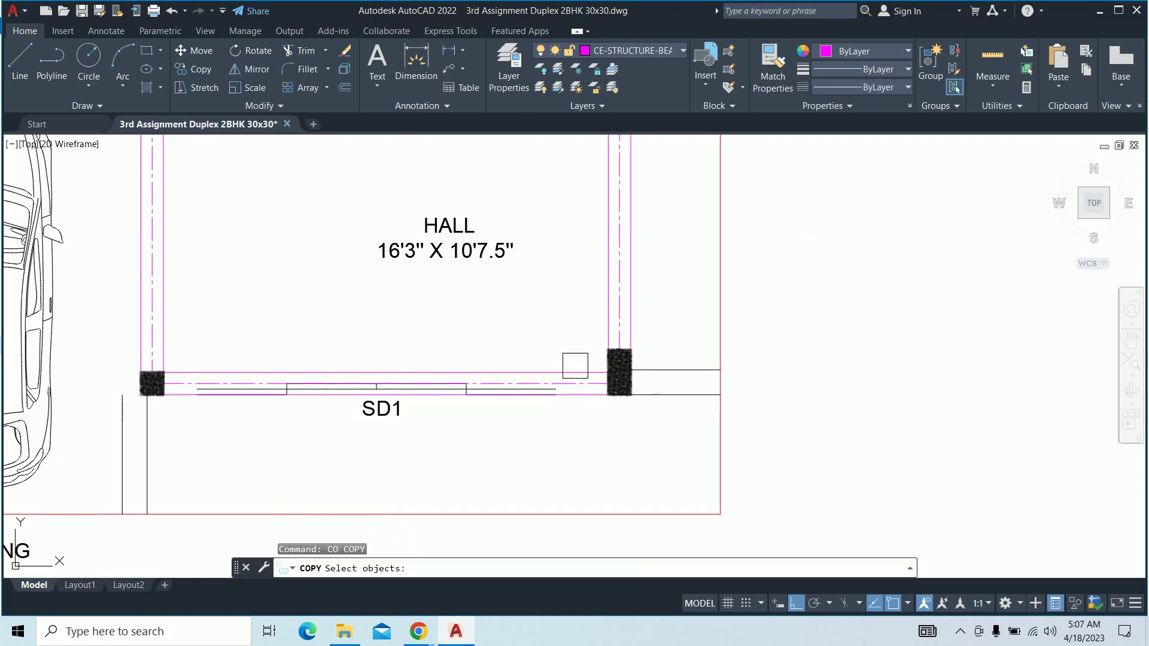
click(585, 377)
click(630, 394)
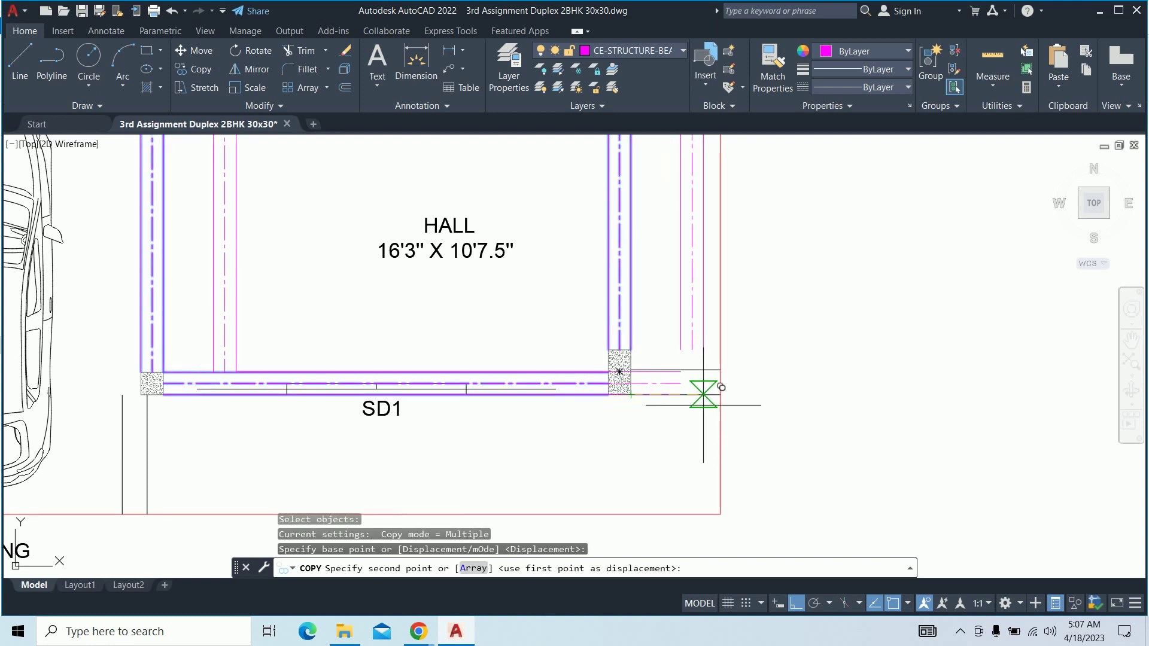
scroll(718, 395, down, 5)
scroll(724, 392, up, 2)
scroll(706, 389, up, 3)
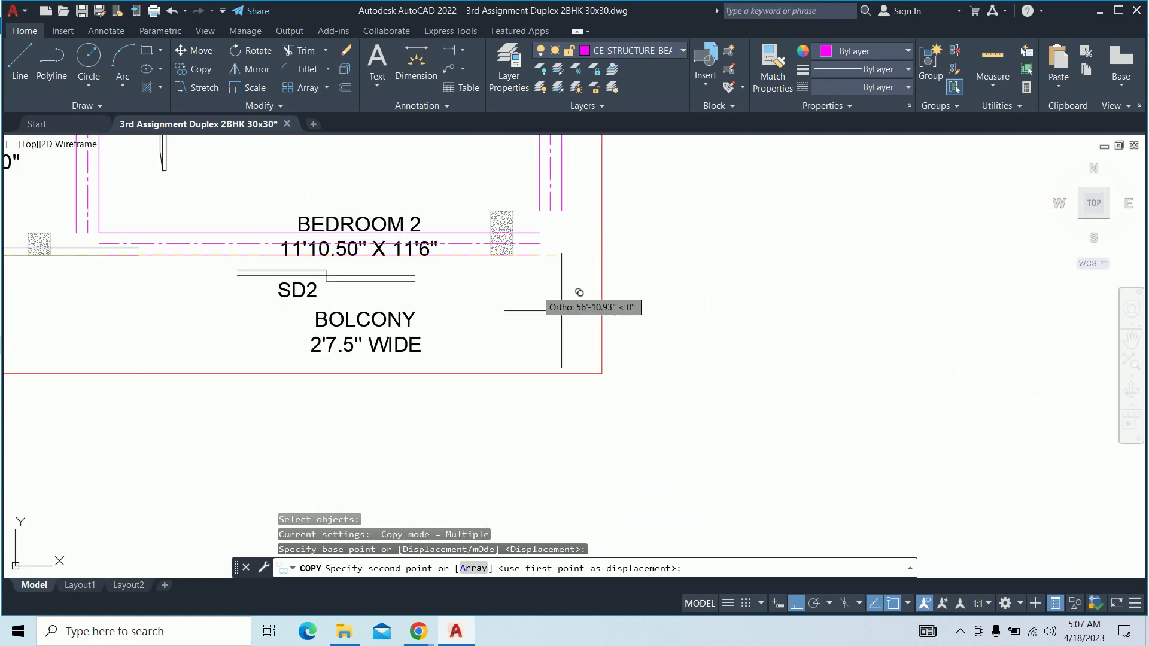
click(513, 245)
key(Escape)
scroll(516, 298, down, 5)
middle_drag(516, 297, 570, 391)
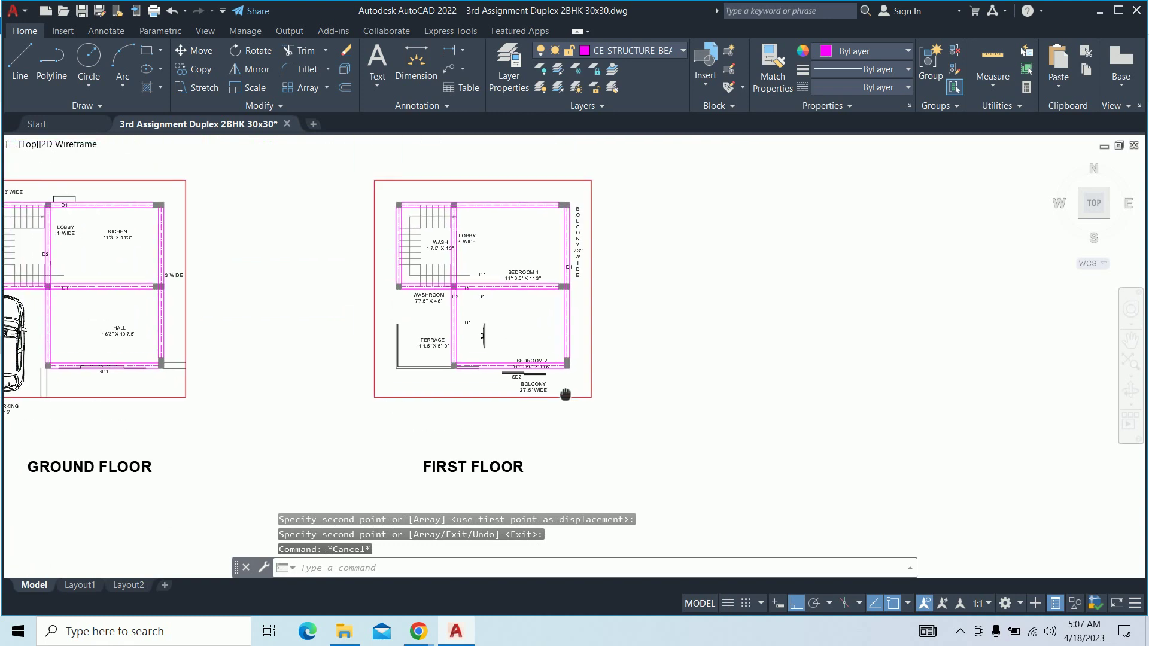
key(Escape)
key(Escape)
Switch on the sanitary fixtures, kitchen and furniture layers in the layer manager
middle_drag(428, 331, 620, 359)
text(la)
key(Return)
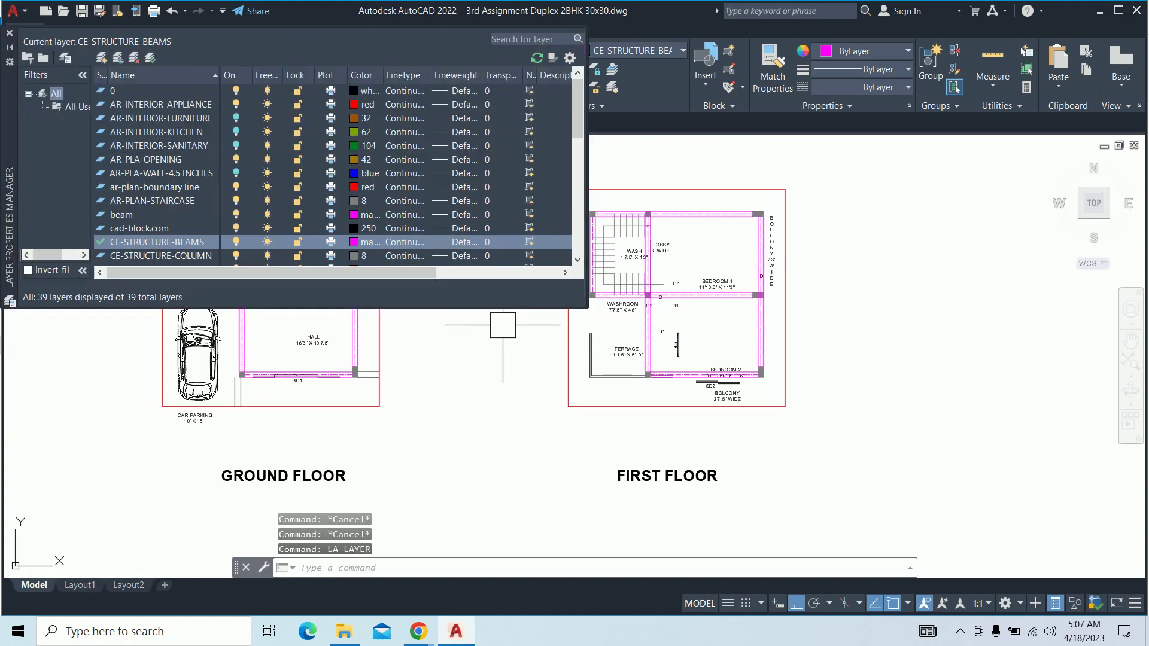
click(236, 145)
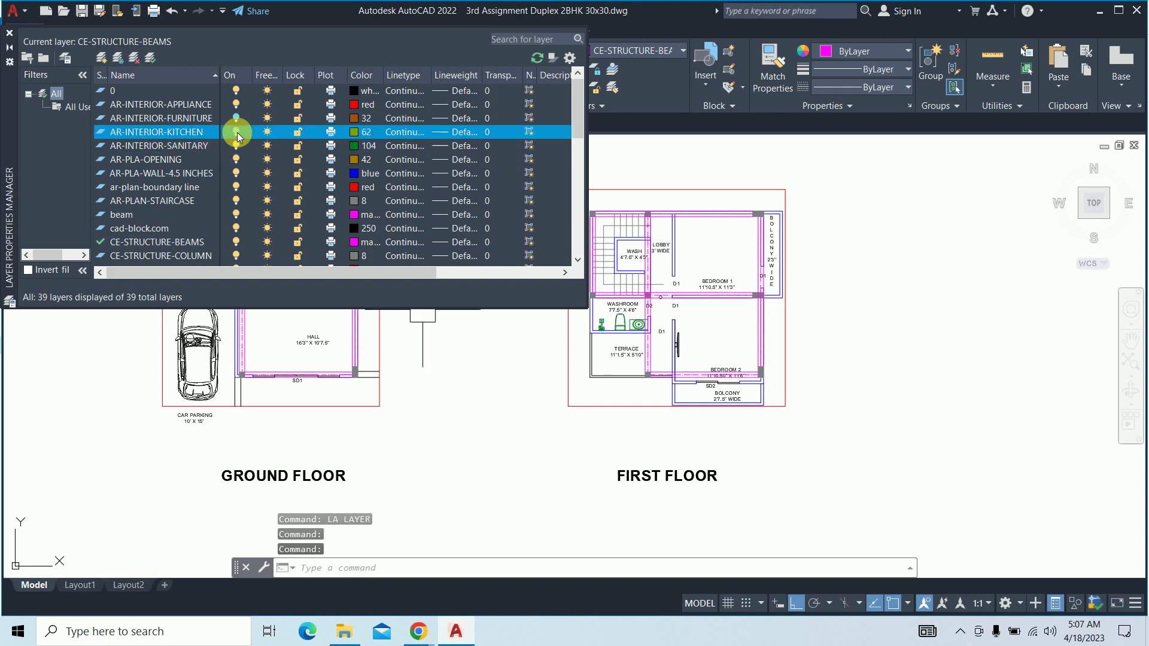
click(236, 118)
click(10, 33)
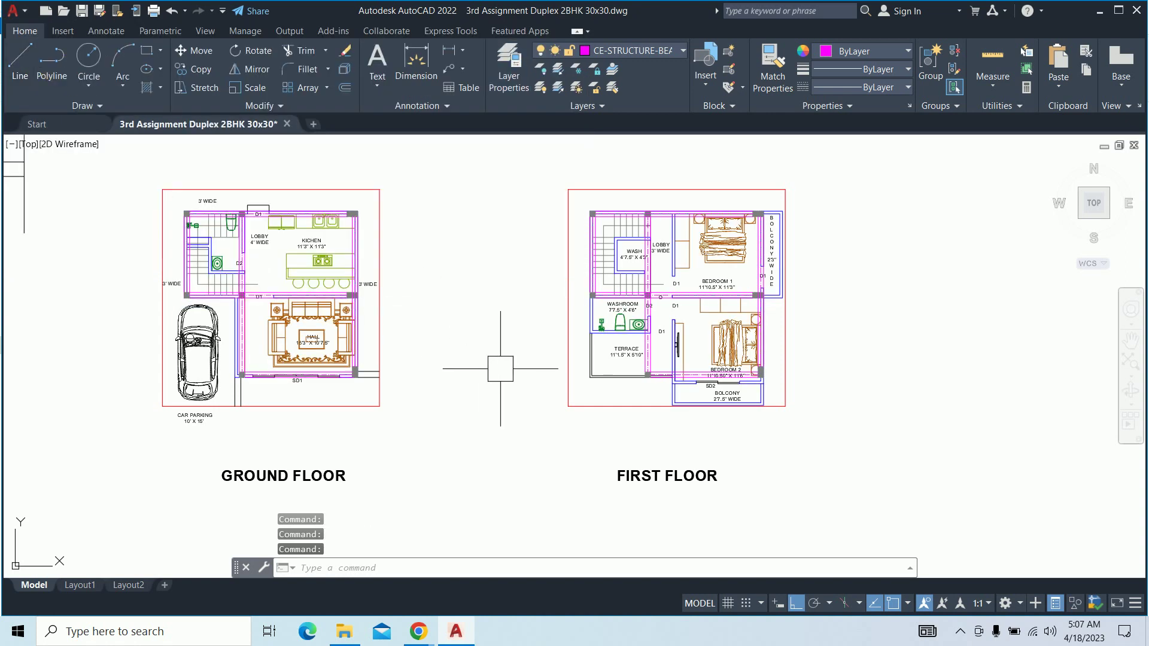
Pan and zoom across both floor plans to check the restored fixtures and furniture
scroll(520, 379, up, 5)
middle_drag(662, 401, 595, 450)
scroll(595, 450, down, 2)
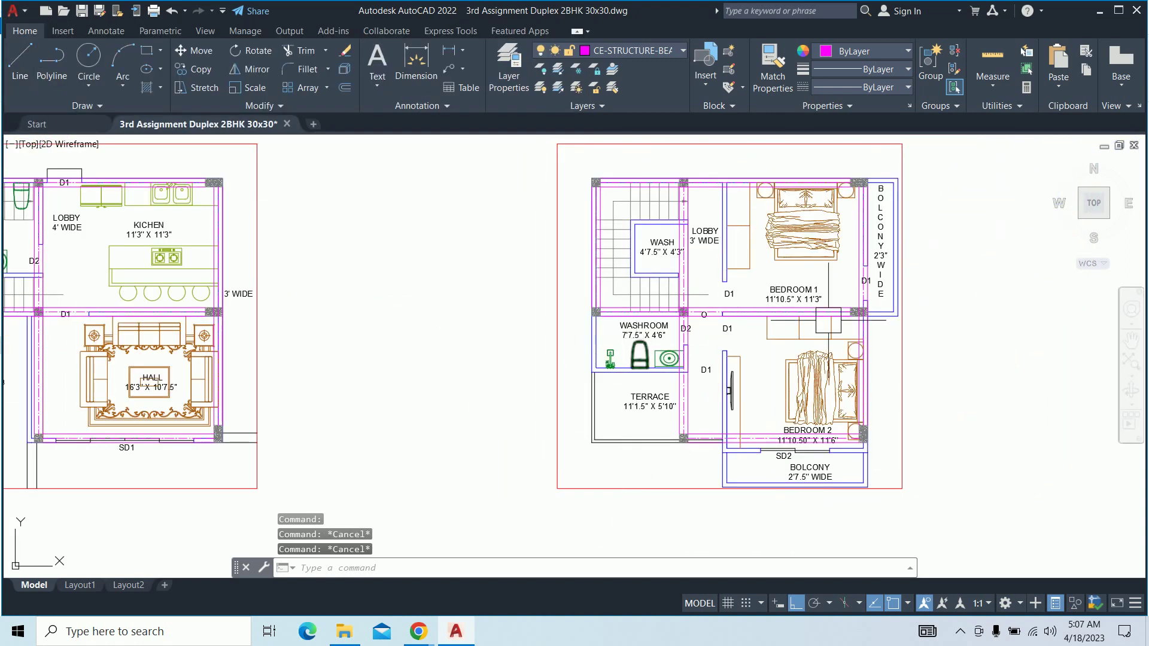
middle_drag(724, 414, 748, 420)
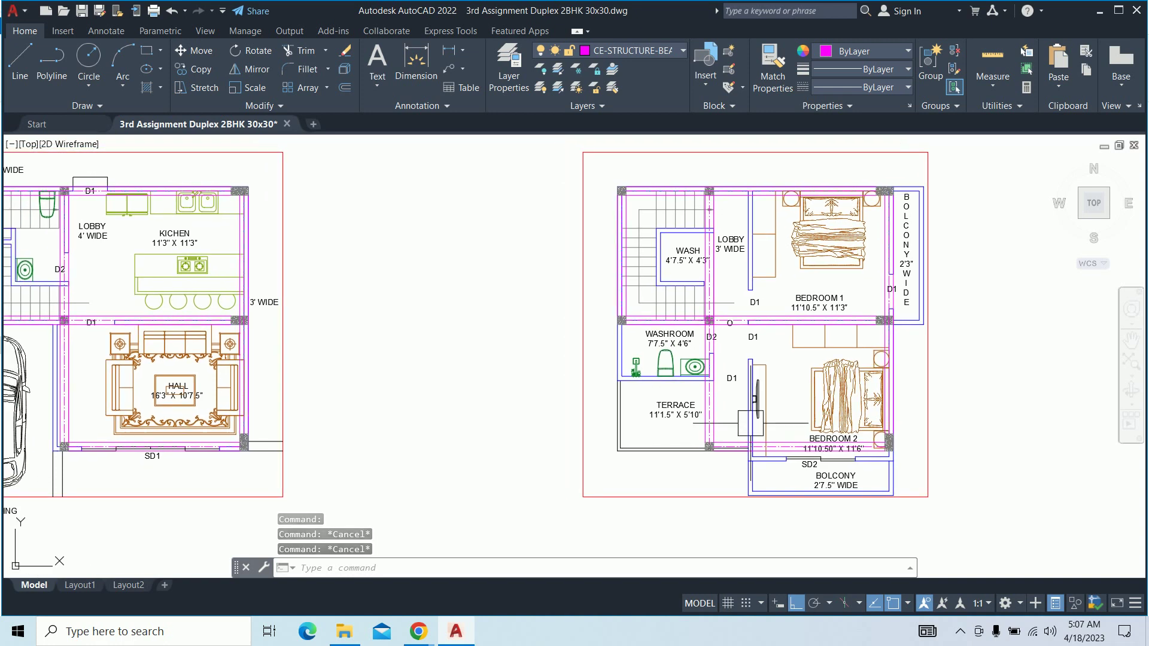
middle_drag(634, 398, 740, 393)
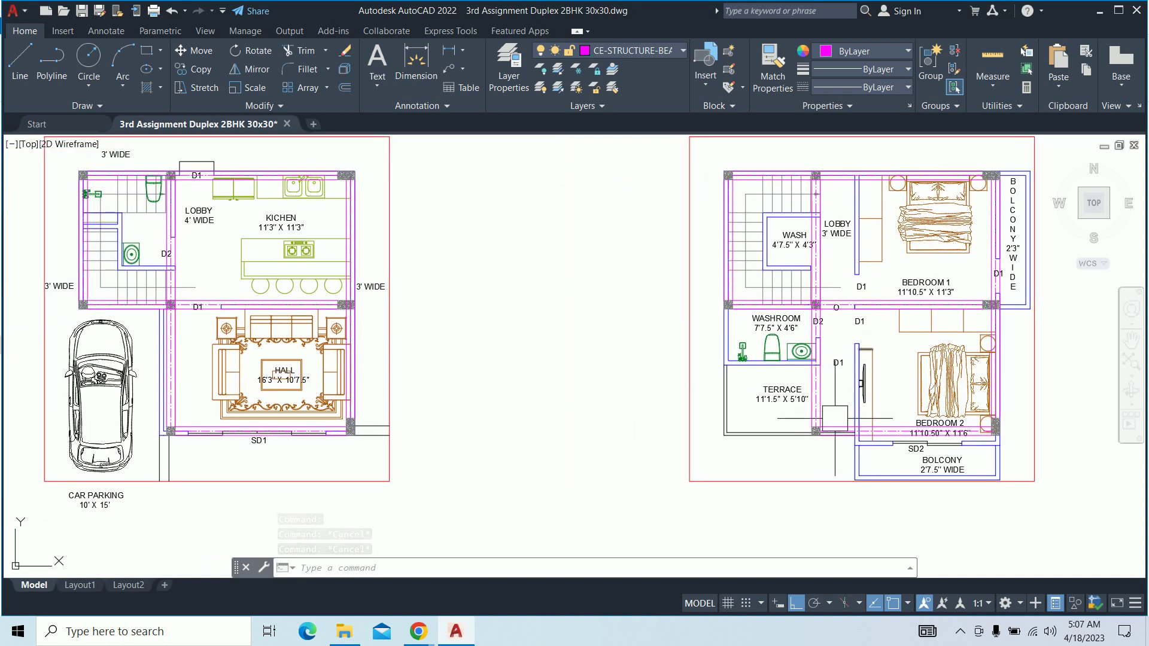
middle_drag(828, 416, 738, 422)
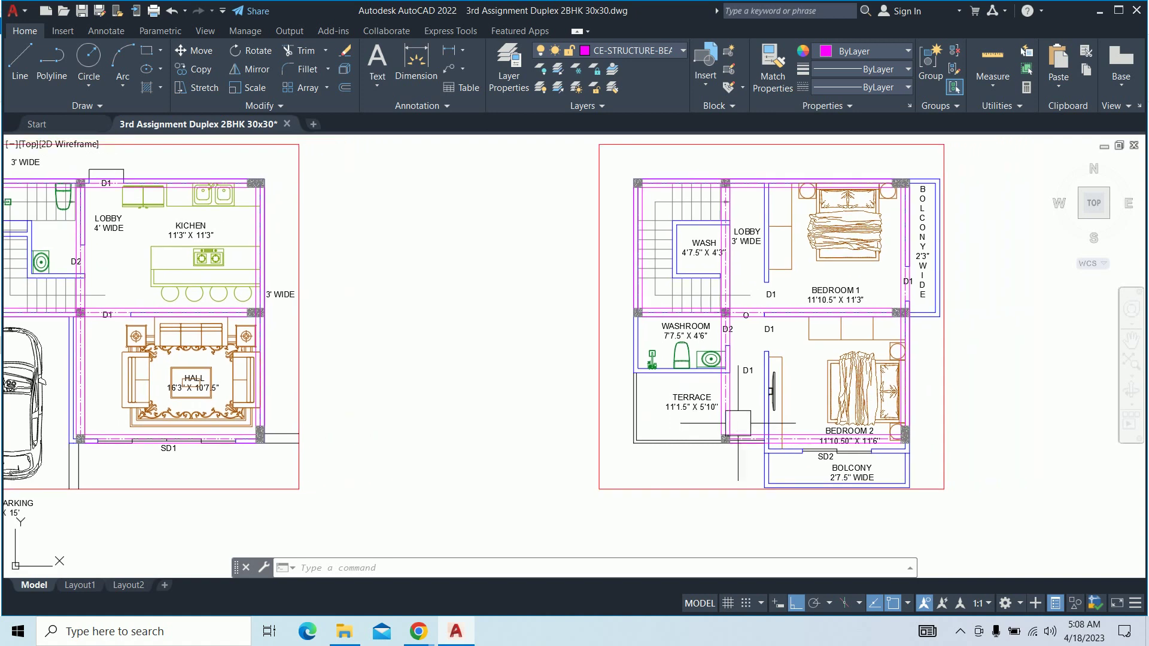
key(Escape)
key(Escape)
key(Escape)
scroll(742, 408, down, 2)
scroll(742, 408, down, 2)
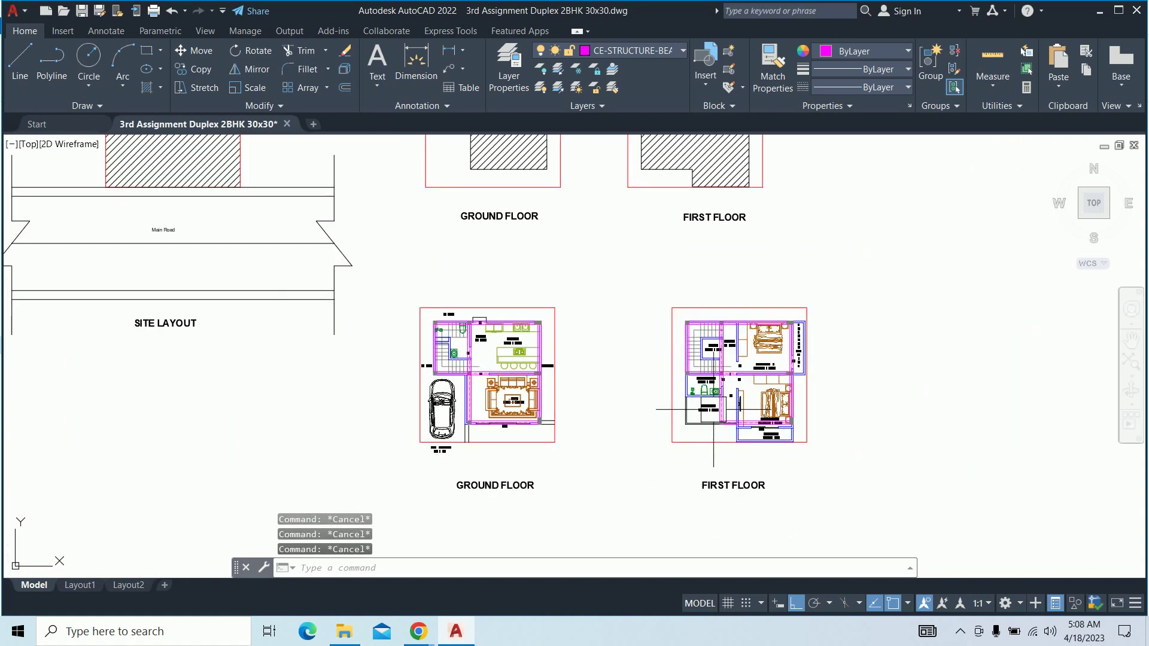
scroll(498, 365, up, 6)
scroll(526, 368, down, 1)
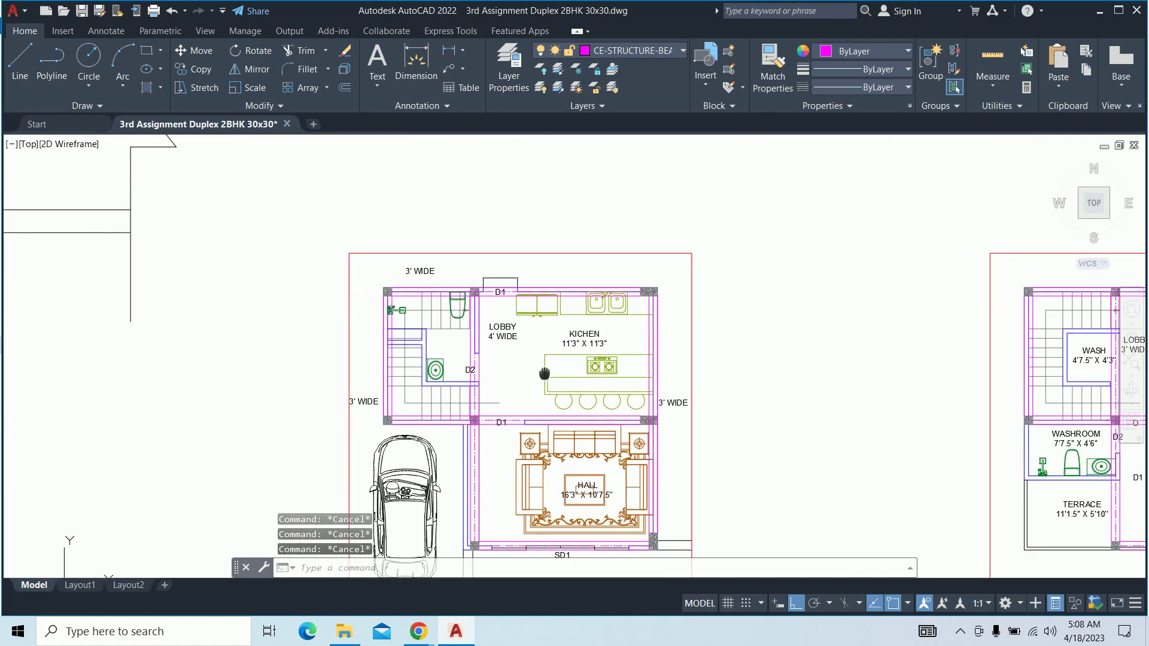
scroll(544, 371, down, 4)
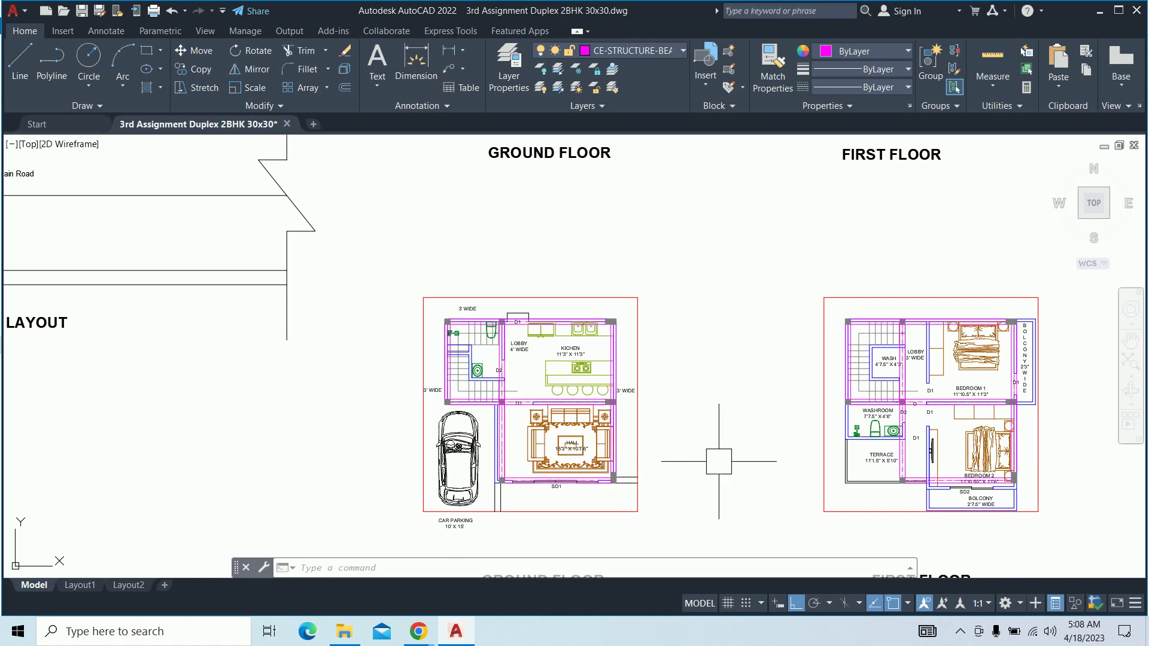
Add layer CE-STRUCTURE-GRID LINES with colour 250 and CENTER2 linetype, set as current
text(LA)
key(Return)
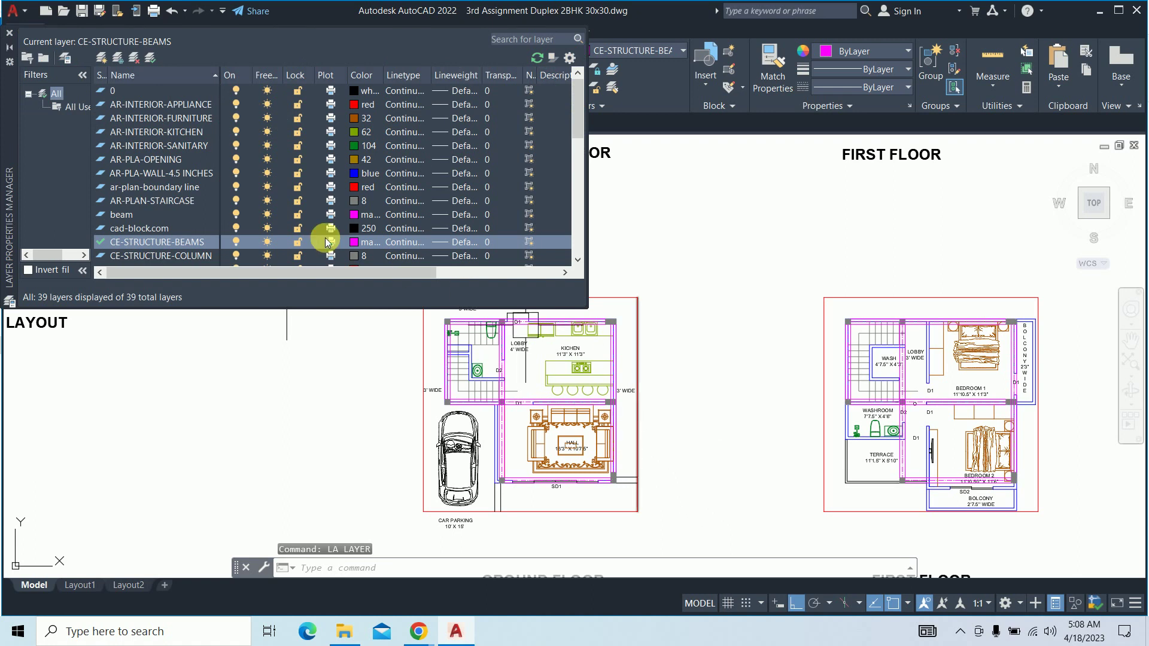
click(100, 60)
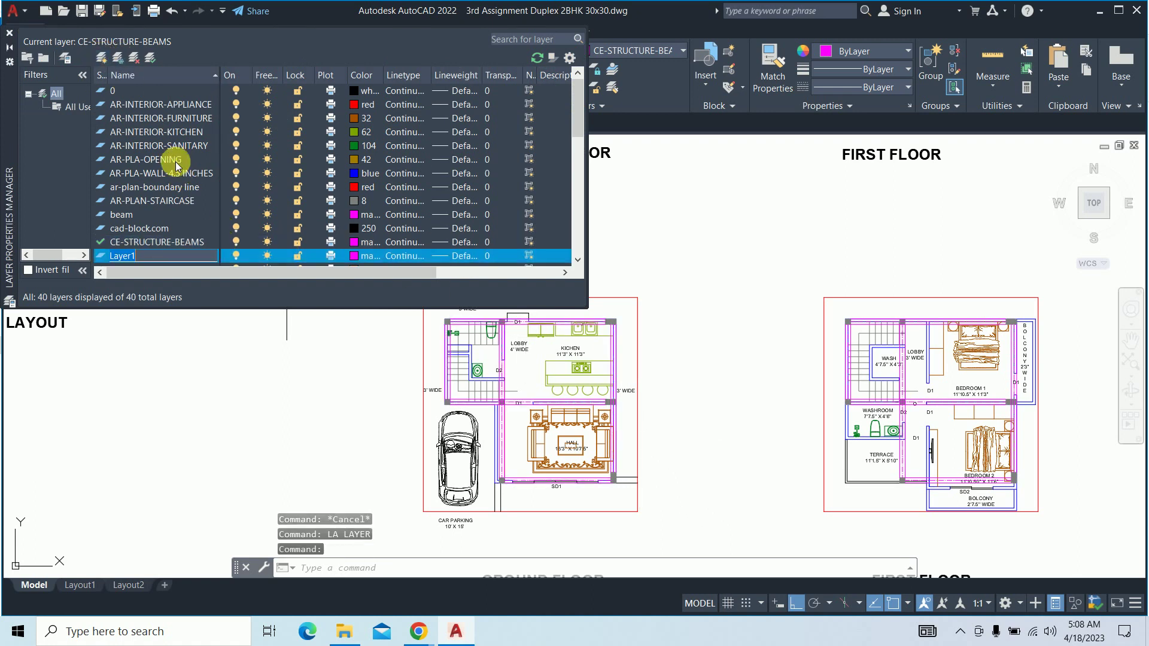
text(CE)
text(-STRUC)
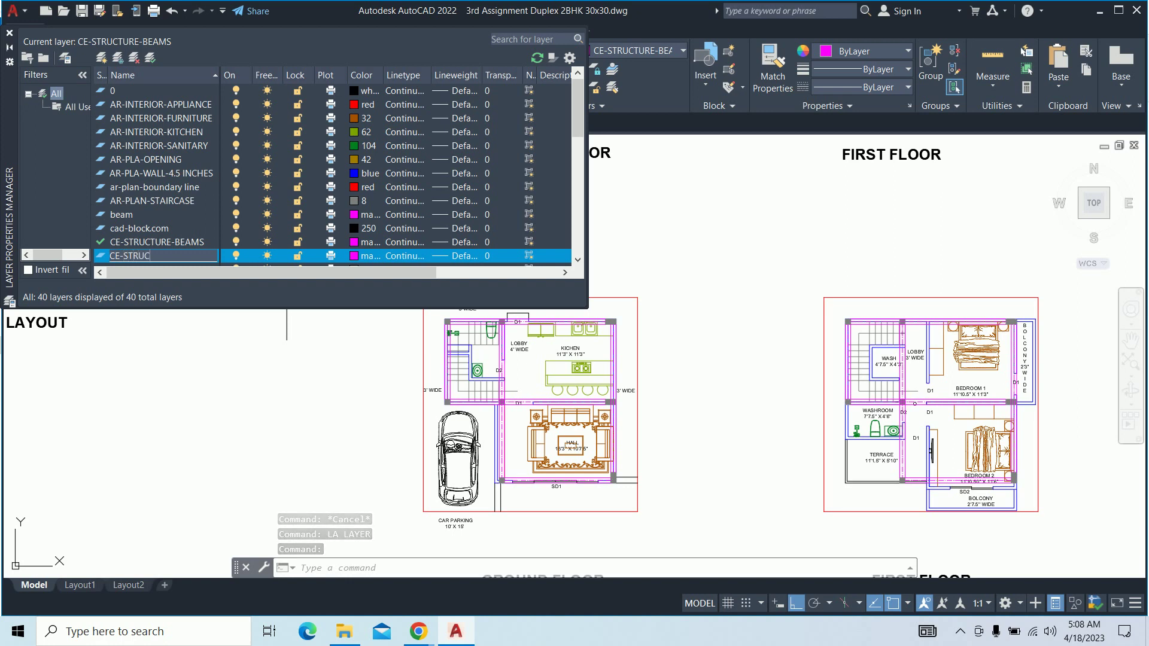
text(TURE-)
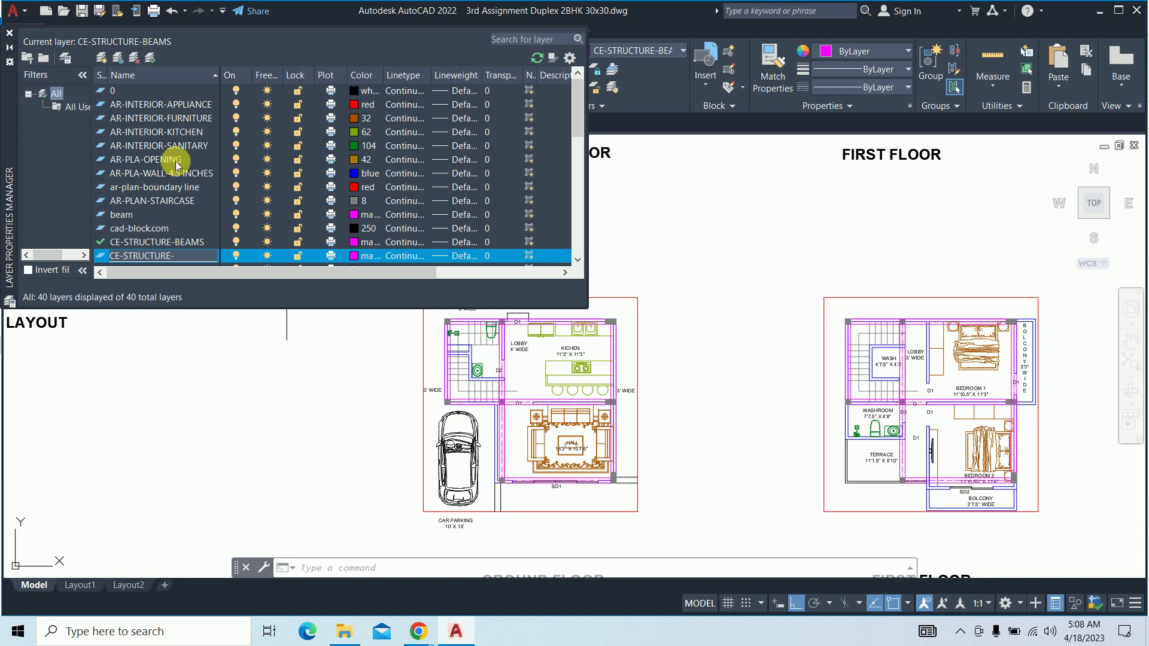
text(GRID LINES)
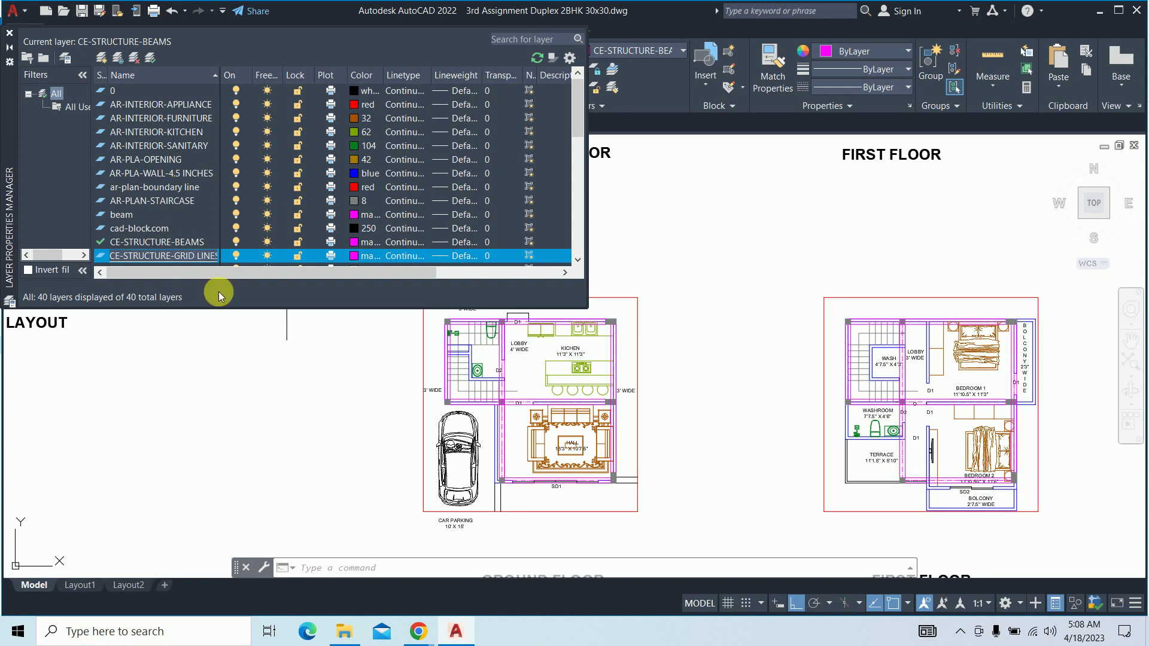
click(354, 255)
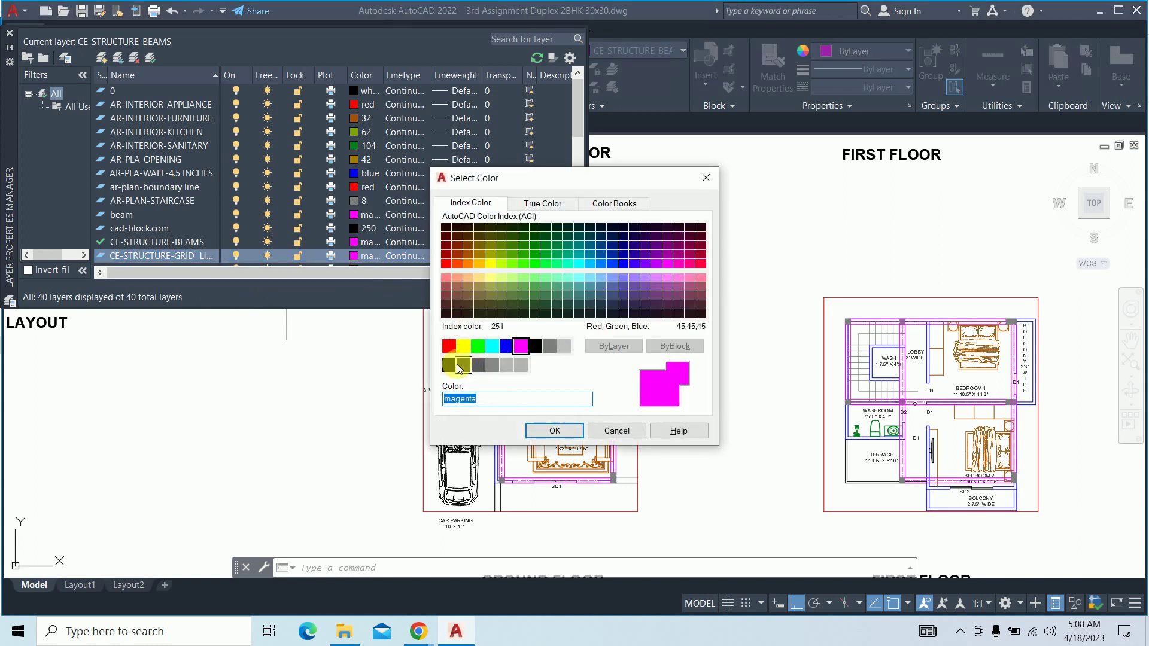
click(458, 368)
click(544, 431)
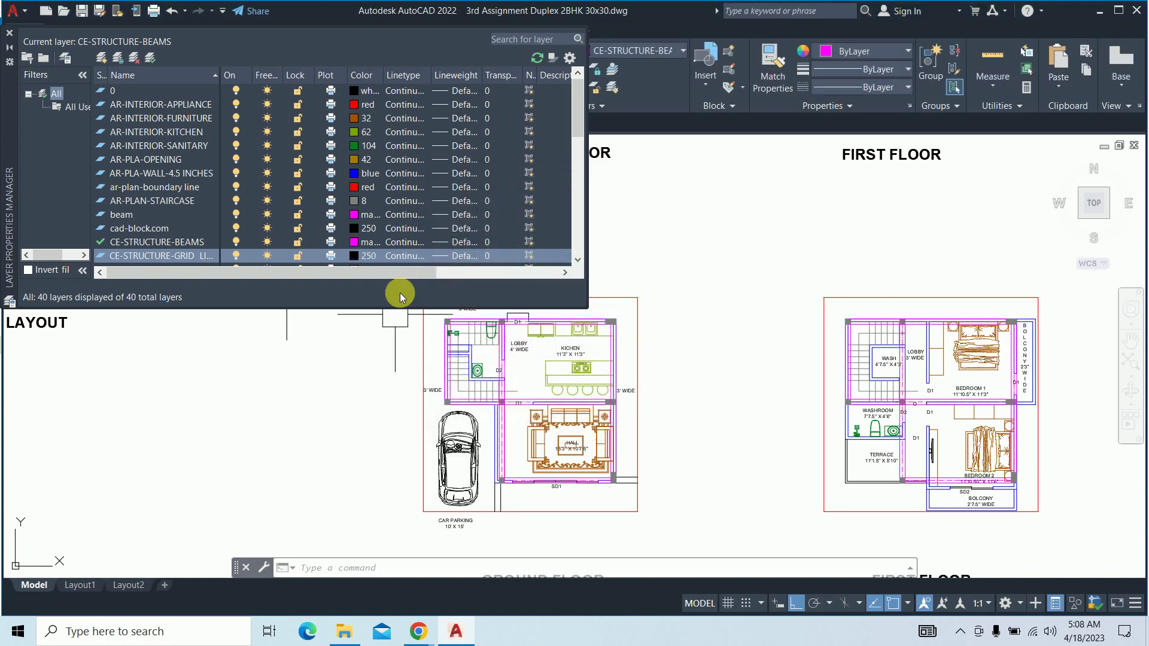
click(399, 258)
click(604, 271)
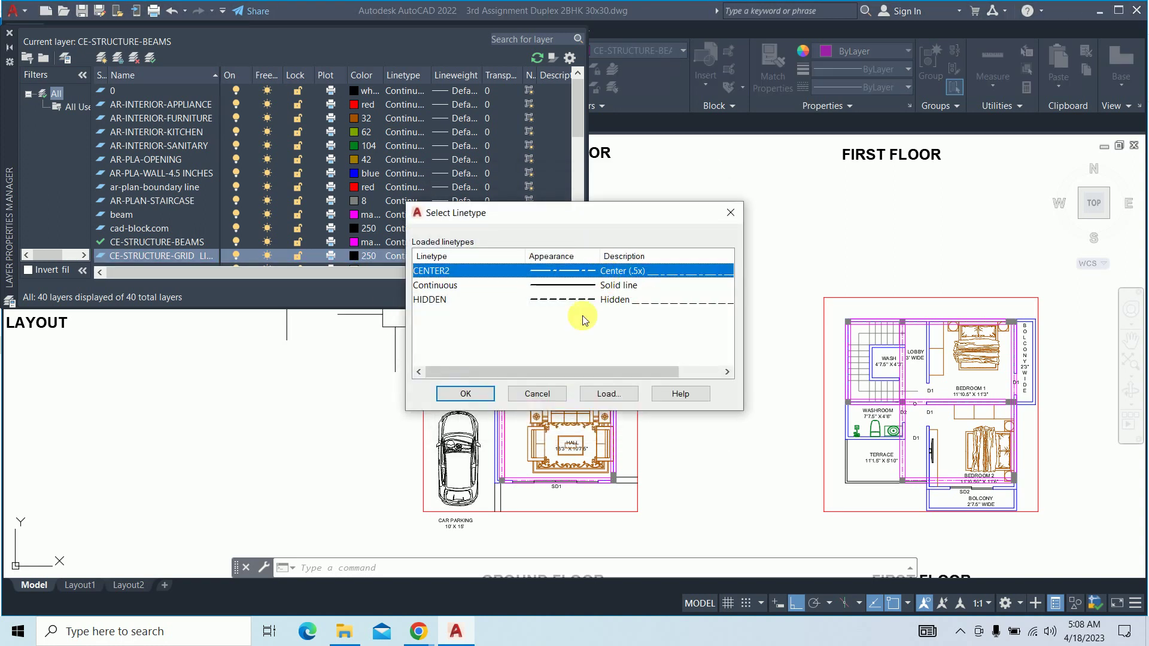
click(465, 393)
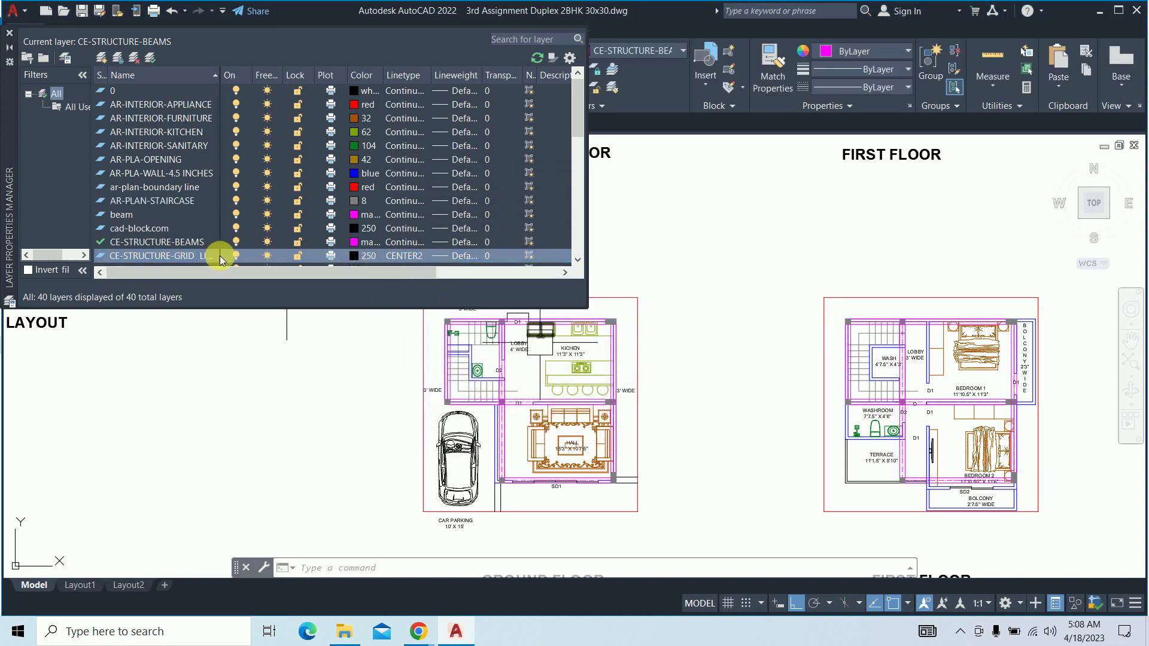
double_click(195, 250)
Place a horizontal construction line (XLINE Hor) through the D1 wall
click(9, 33)
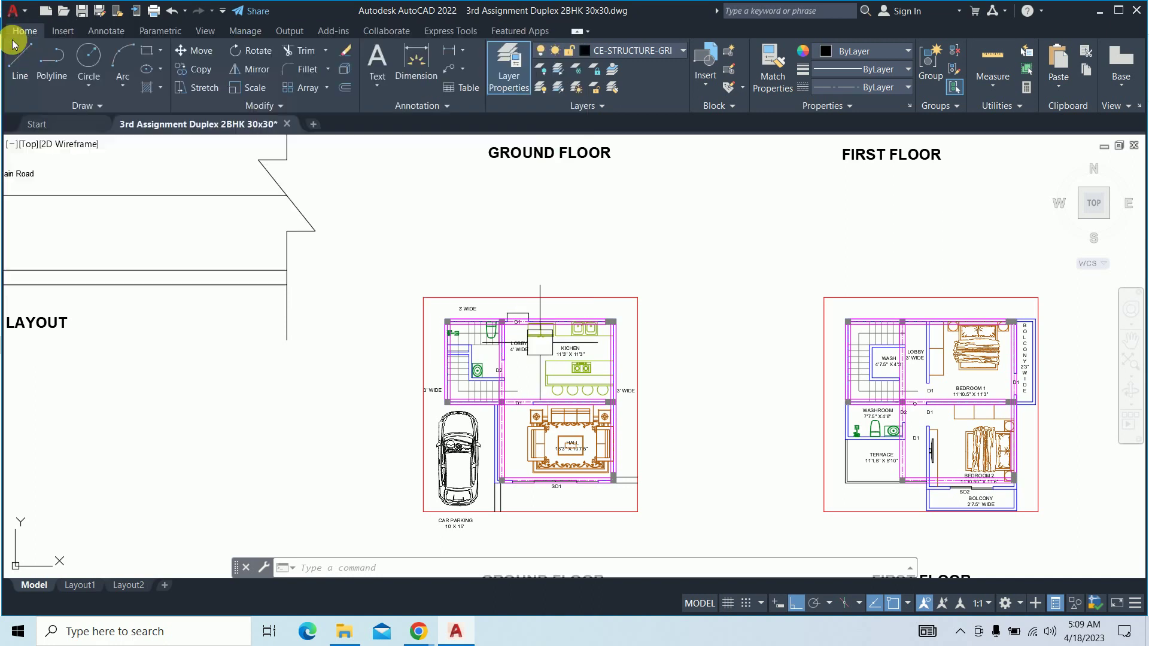
text(xl)
key(Return)
text(H)
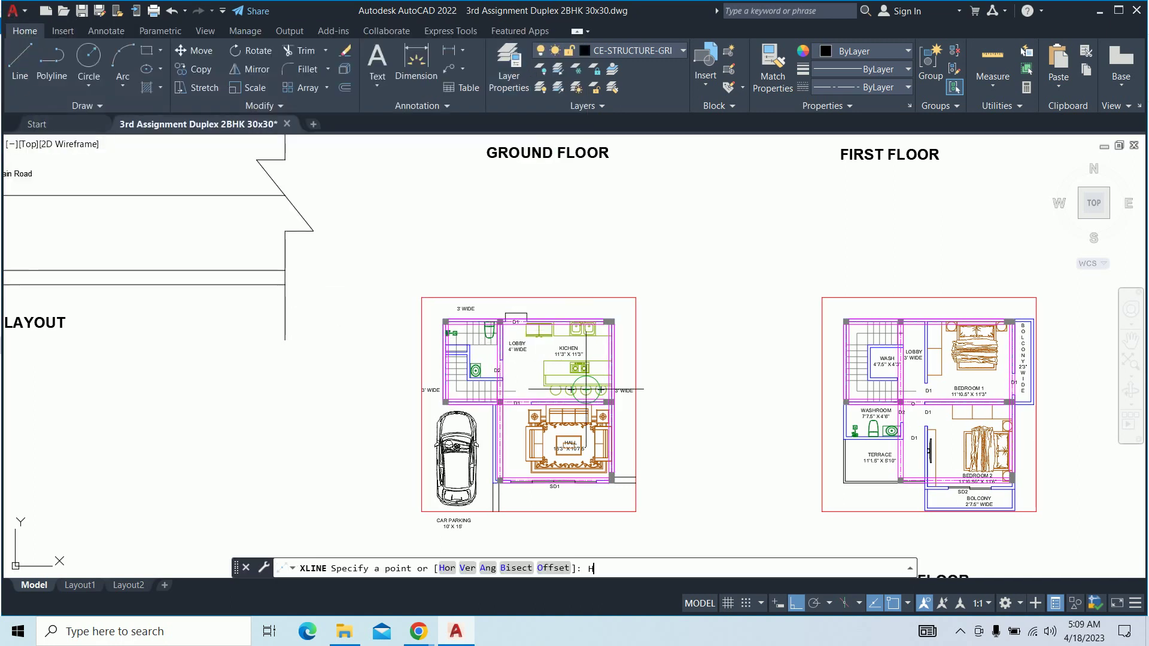
key(Return)
scroll(636, 351, up, 5)
scroll(568, 261, up, 3)
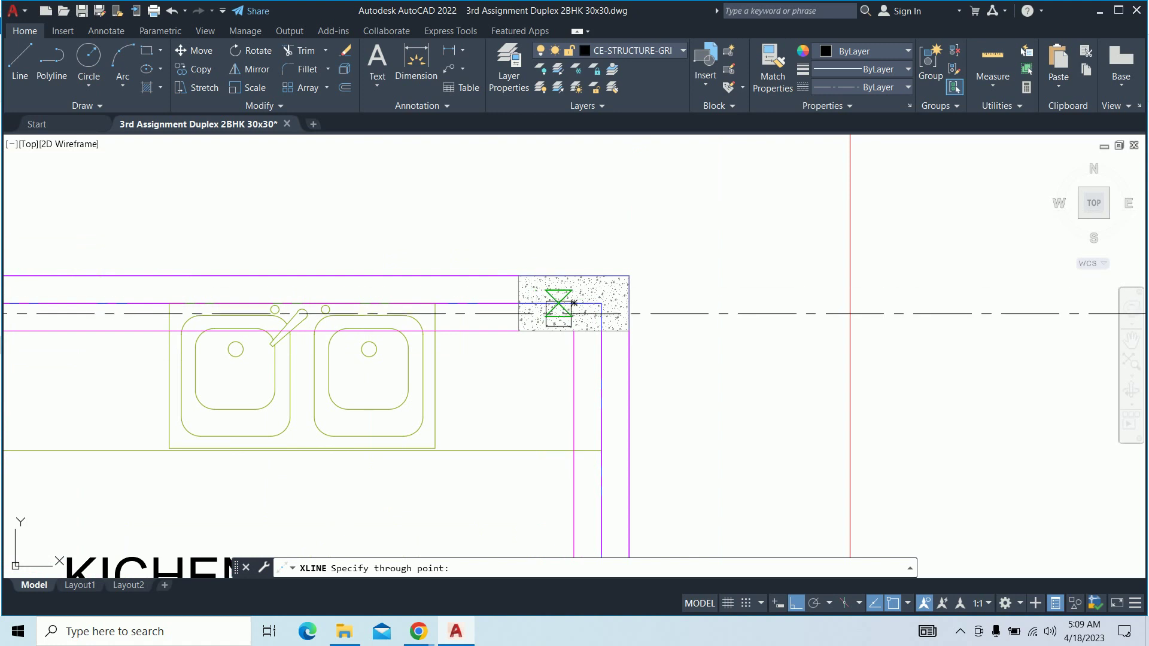
scroll(573, 326, down, 5)
scroll(579, 346, up, 2)
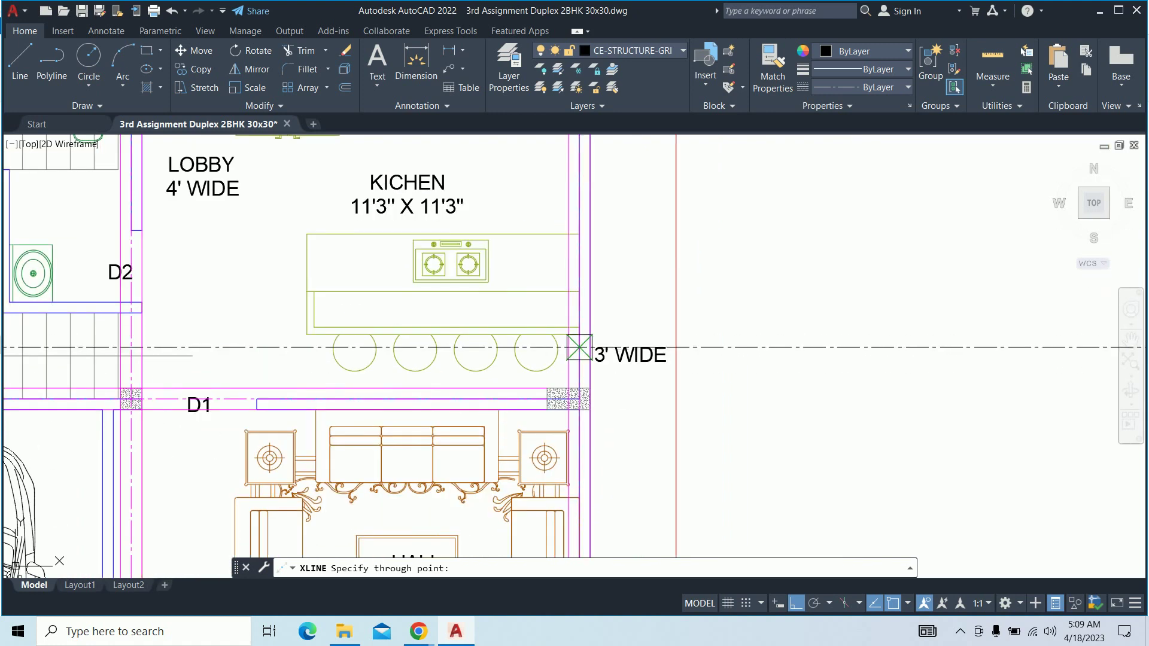
scroll(578, 347, up, 2)
click(559, 423)
scroll(563, 491, down, 2)
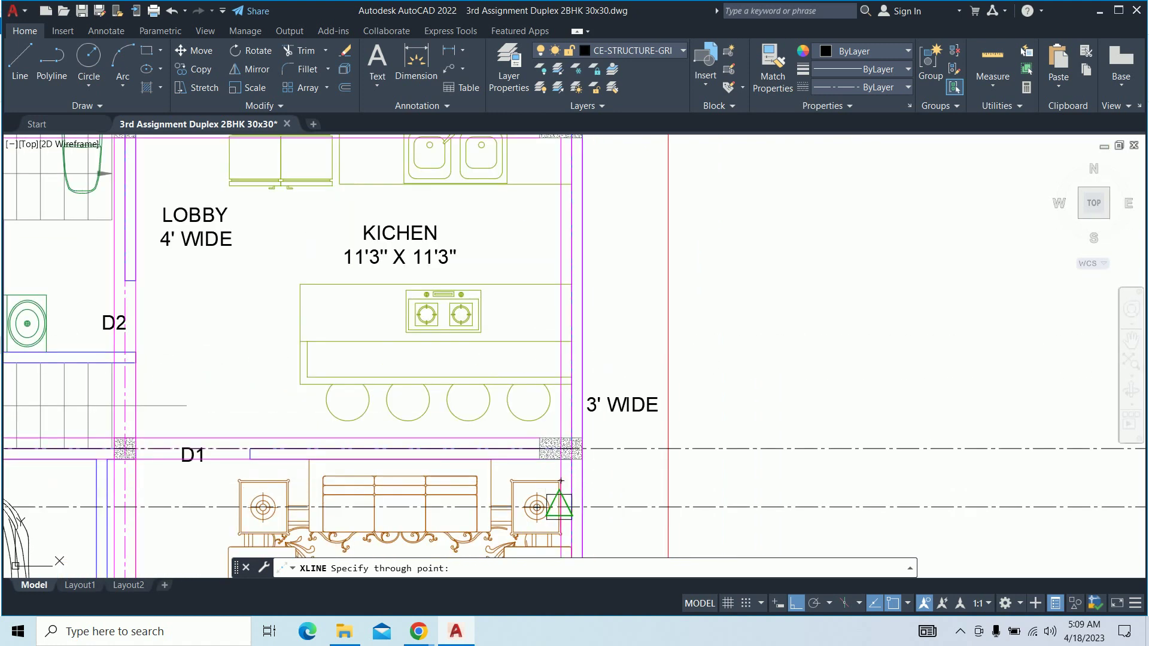
scroll(559, 506, down, 3)
Add a second horizontal construction line through the SD1 column corner and end XLINE
middle_drag(569, 425, 569, 377)
scroll(283, 408, up, 3)
scroll(161, 384, up, 3)
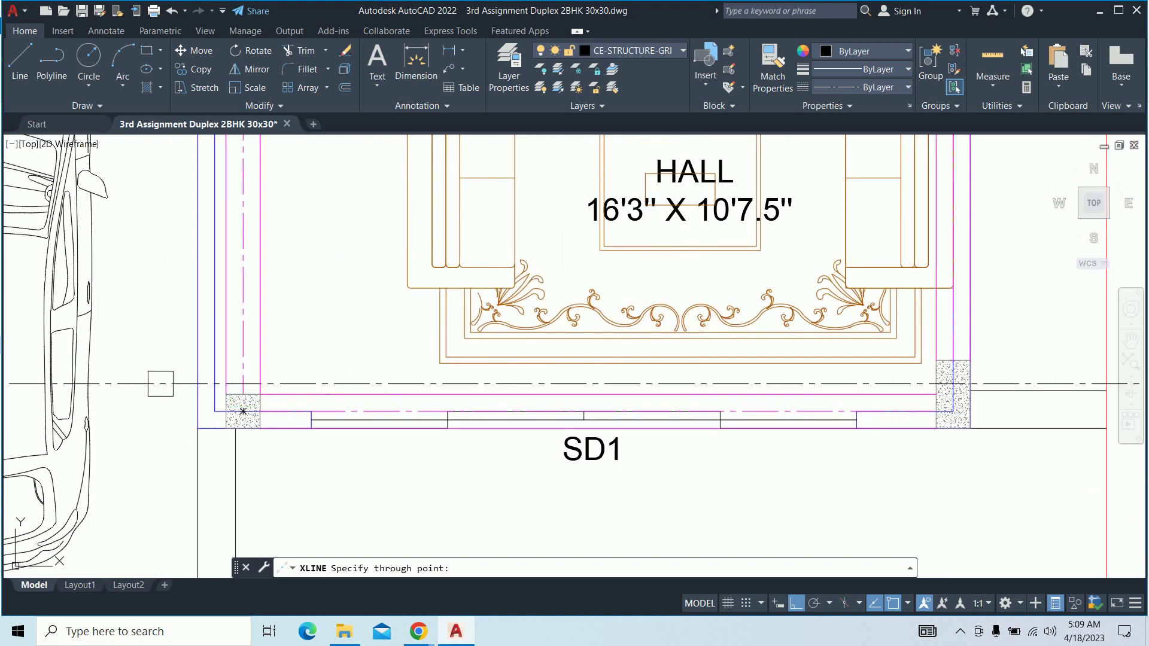
click(243, 410)
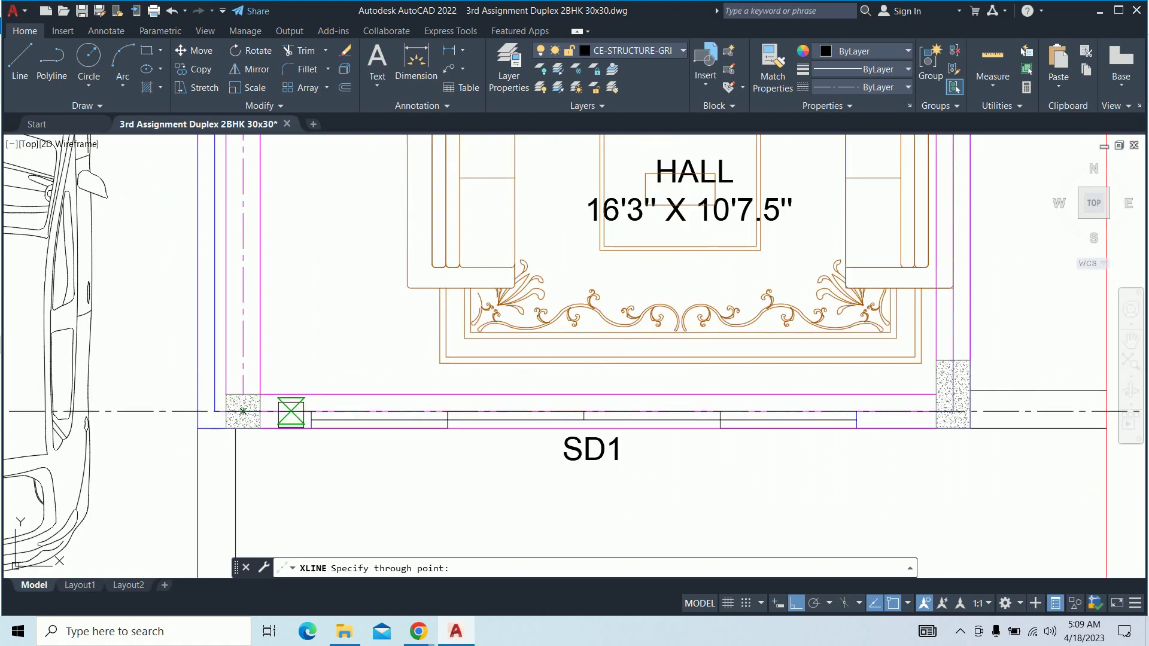
scroll(478, 389, down, 5)
scroll(598, 359, up, 3)
scroll(538, 401, up, 3)
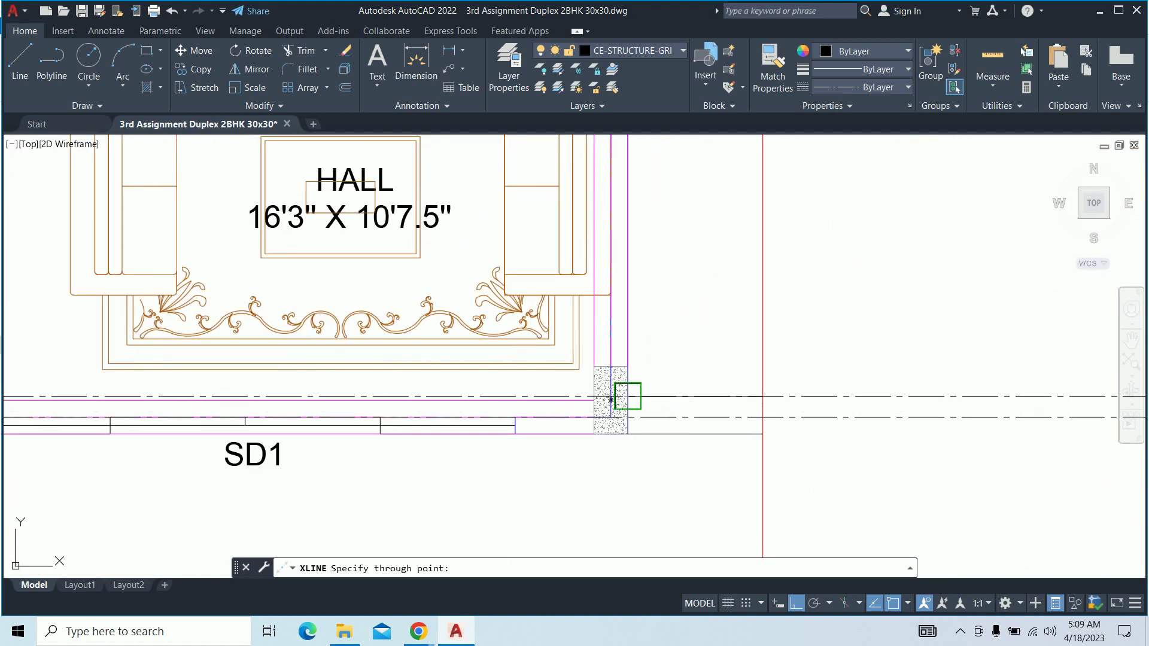
scroll(610, 400, up, 3)
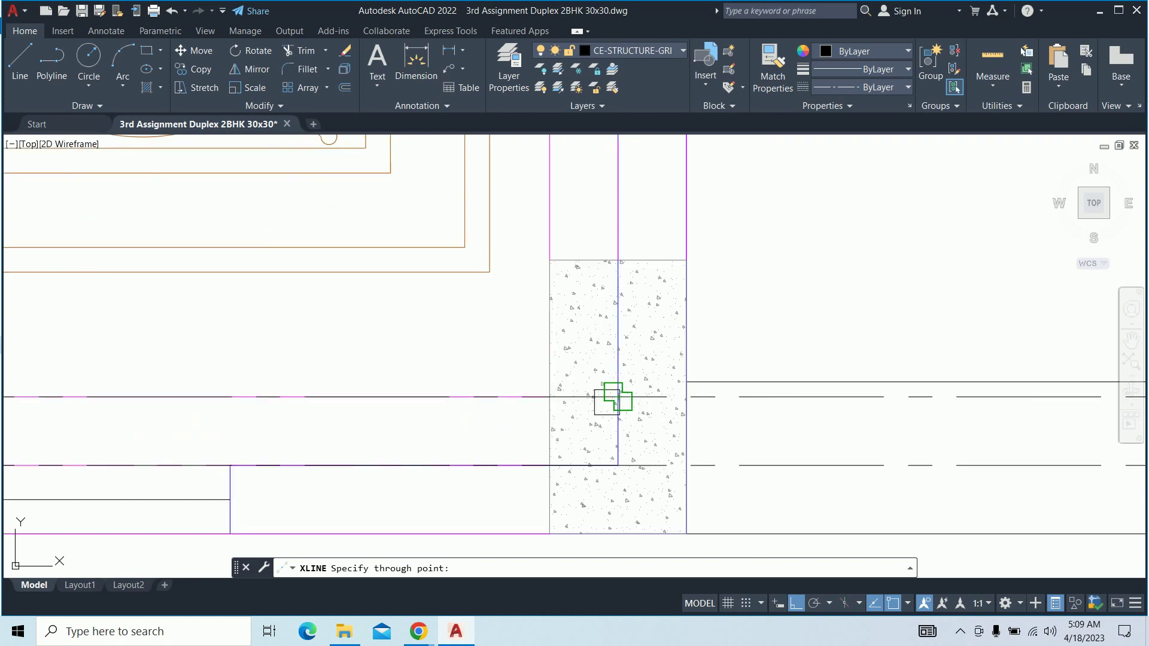
scroll(615, 397, down, 4)
scroll(616, 398, down, 5)
key(Return)
scroll(586, 324, up, 3)
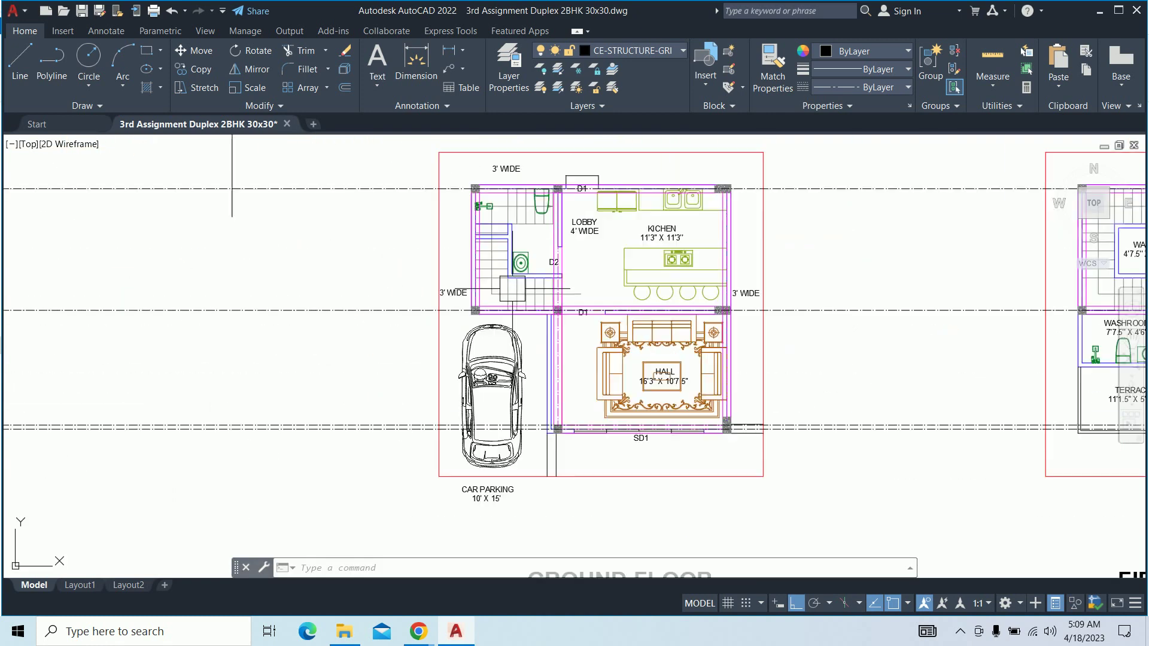
scroll(456, 314, up, 1)
Place a vertical construction line through the stair-wall column corner
text(xl)
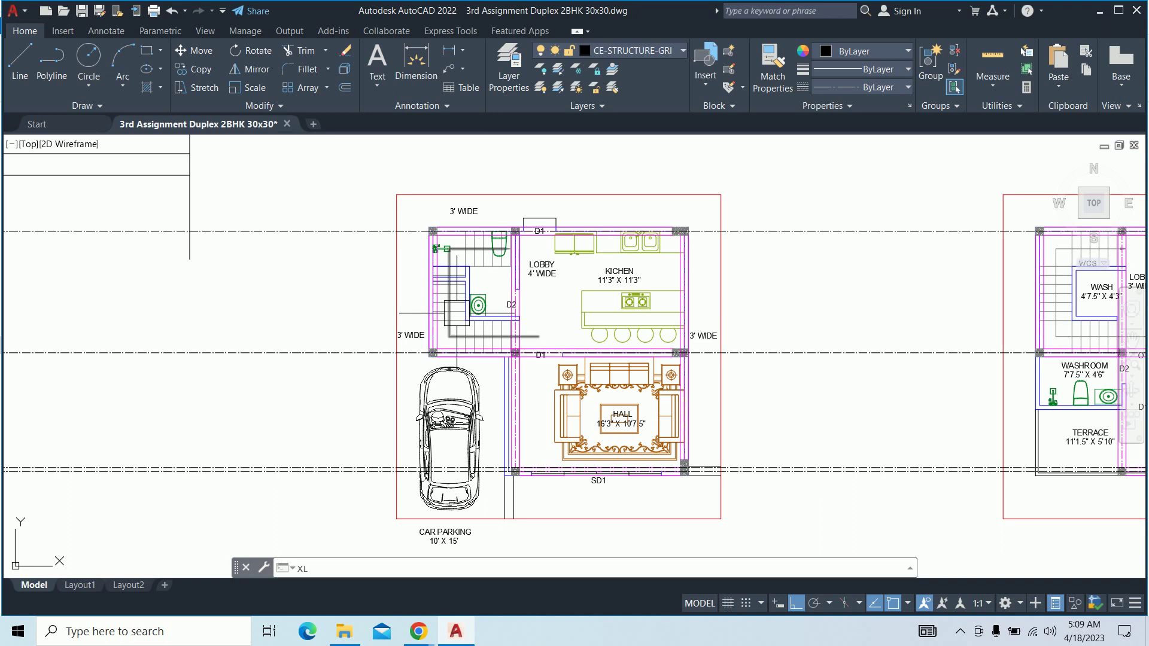
key(Return)
click(448, 207)
scroll(447, 203, up, 8)
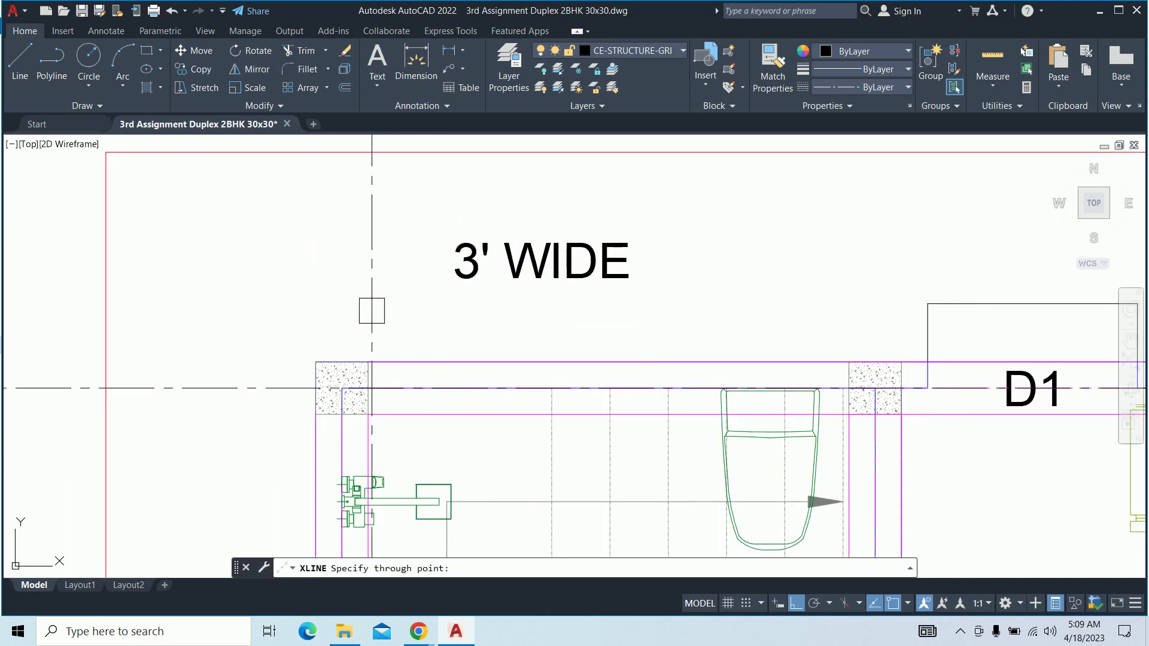
click(341, 388)
Add a vertical construction line at the hall's right corner and end the command
middle_drag(696, 388, 536, 308)
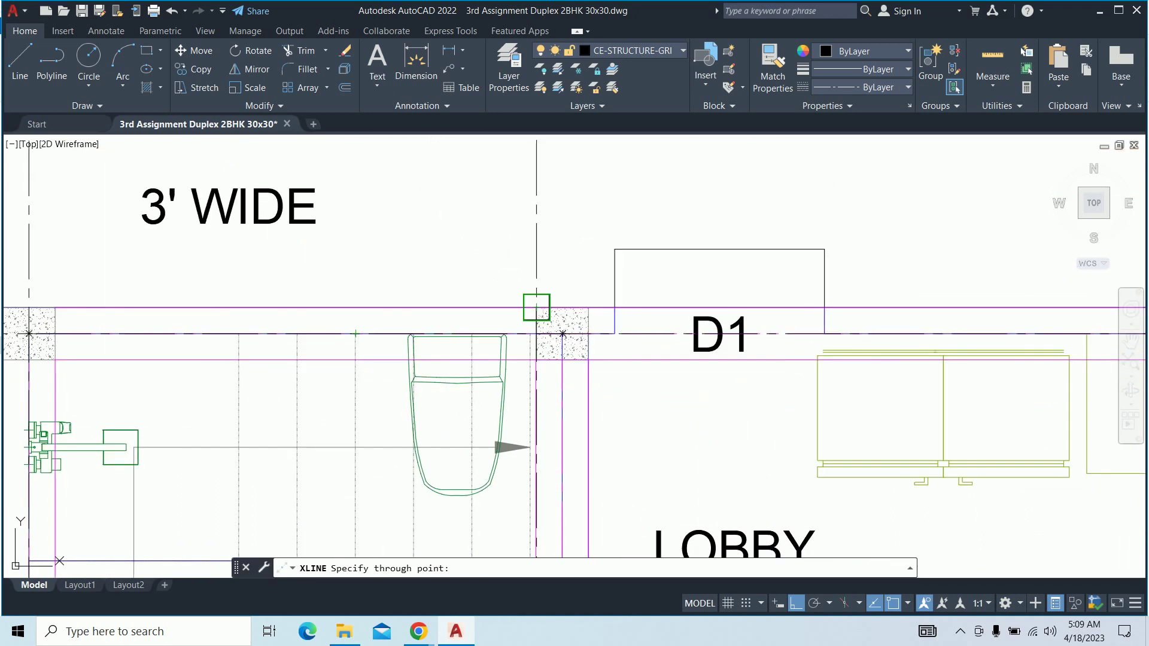
scroll(594, 333, up, 2)
scroll(748, 372, down, 2)
scroll(748, 372, down, 2)
middle_drag(997, 369, 456, 289)
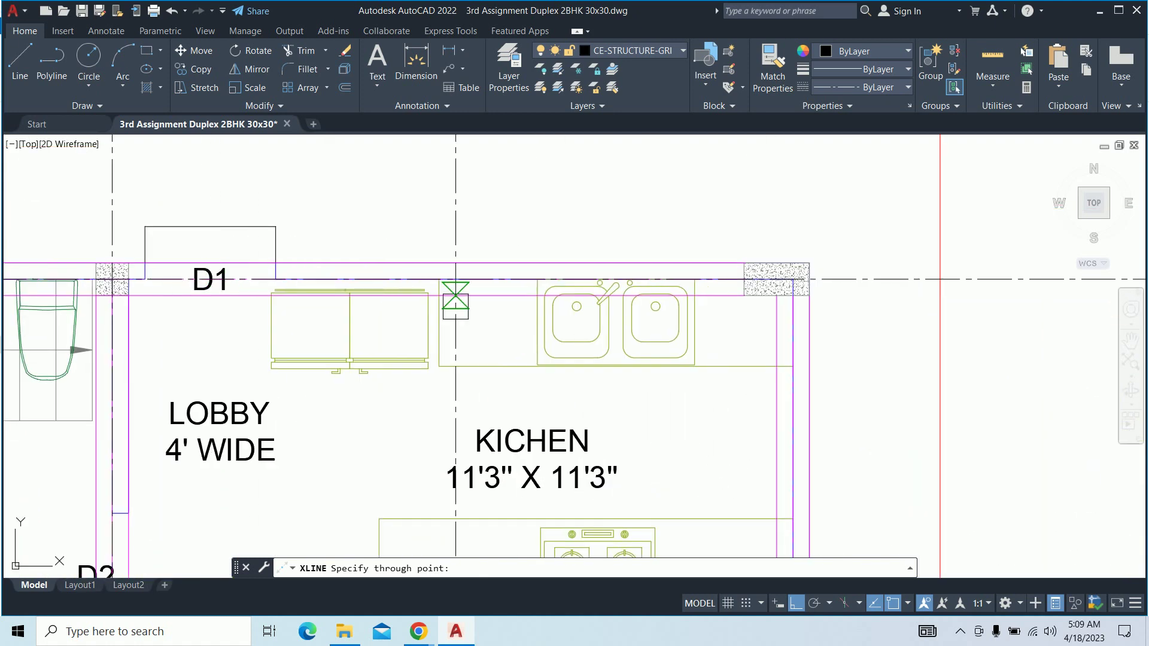
scroll(777, 279, down, 3)
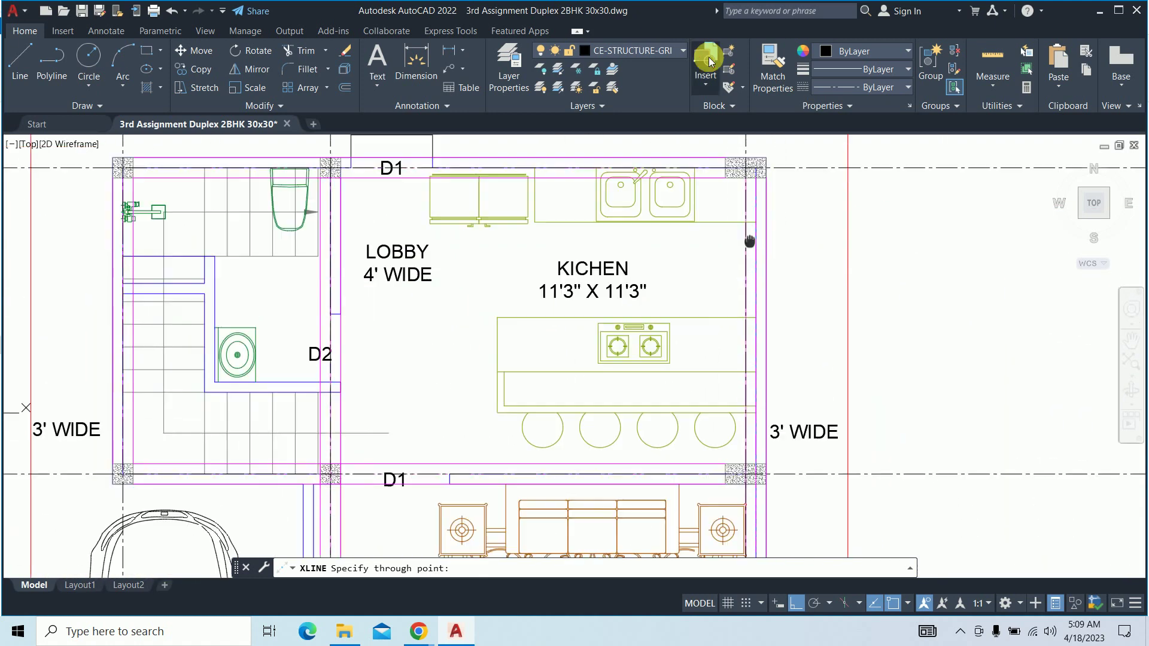
mouse_move(718, 539)
middle_down()
mouse_move(717, 356)
mouse_move(688, 150)
middle_up()
scroll(716, 380, up, 4)
scroll(715, 379, down, 4)
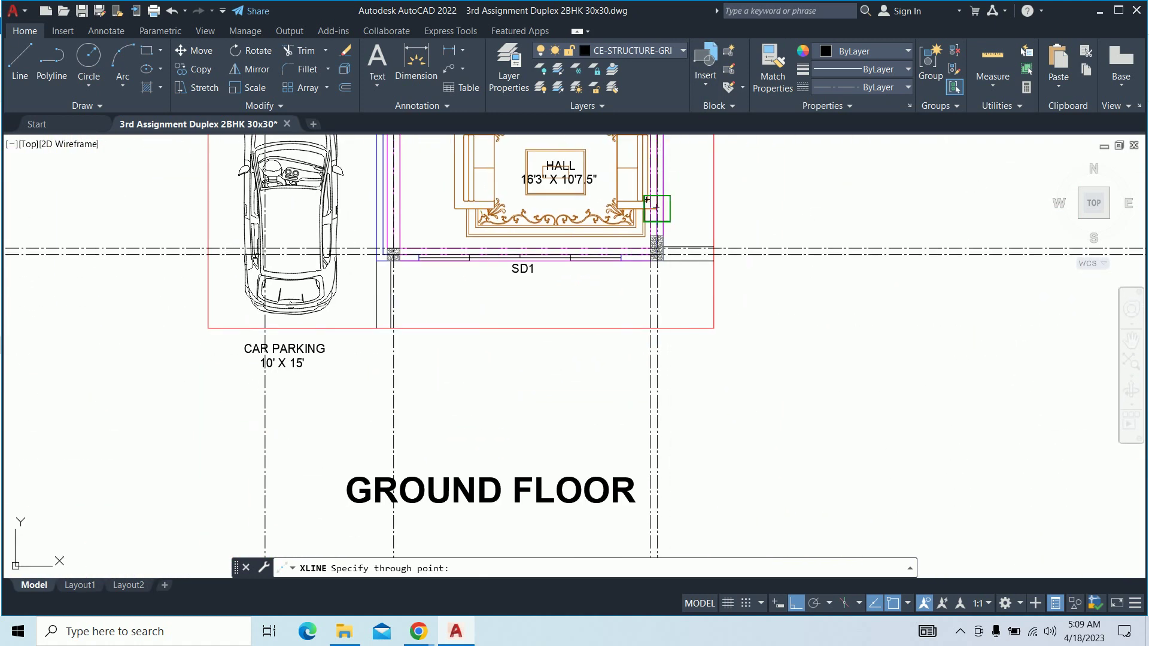
scroll(654, 286, up, 5)
click(654, 286)
key(Escape)
scroll(654, 286, down, 5)
Draw a temporary rectangle enclosing the ground-floor plan
scroll(634, 270, down, 3)
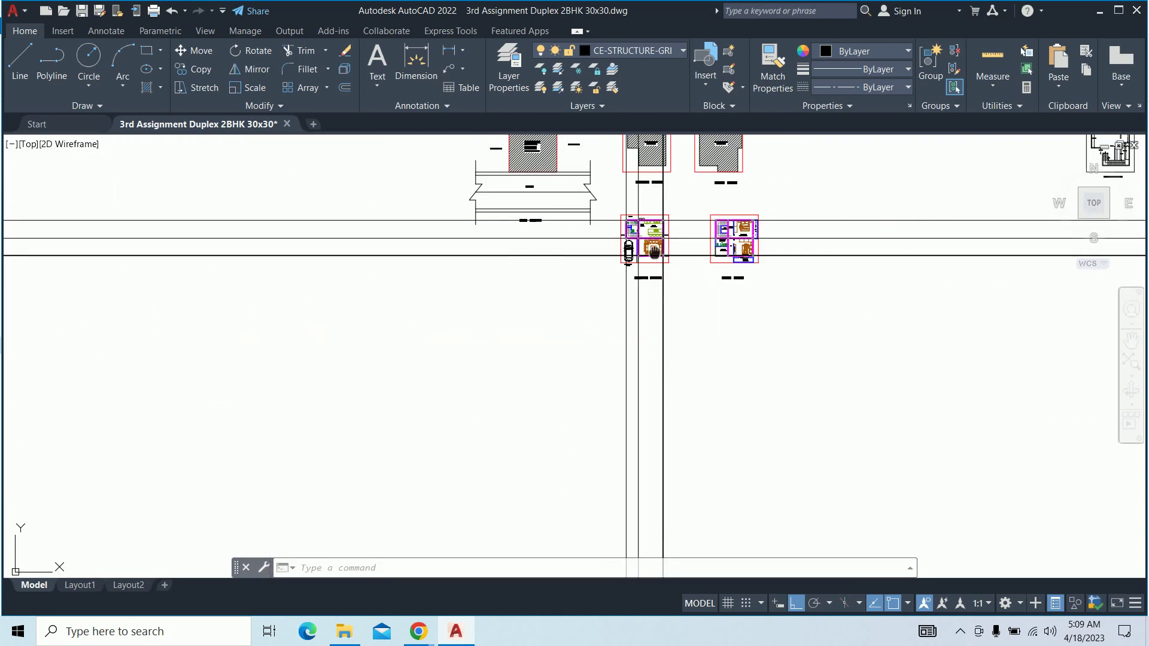
scroll(634, 269, up, 3)
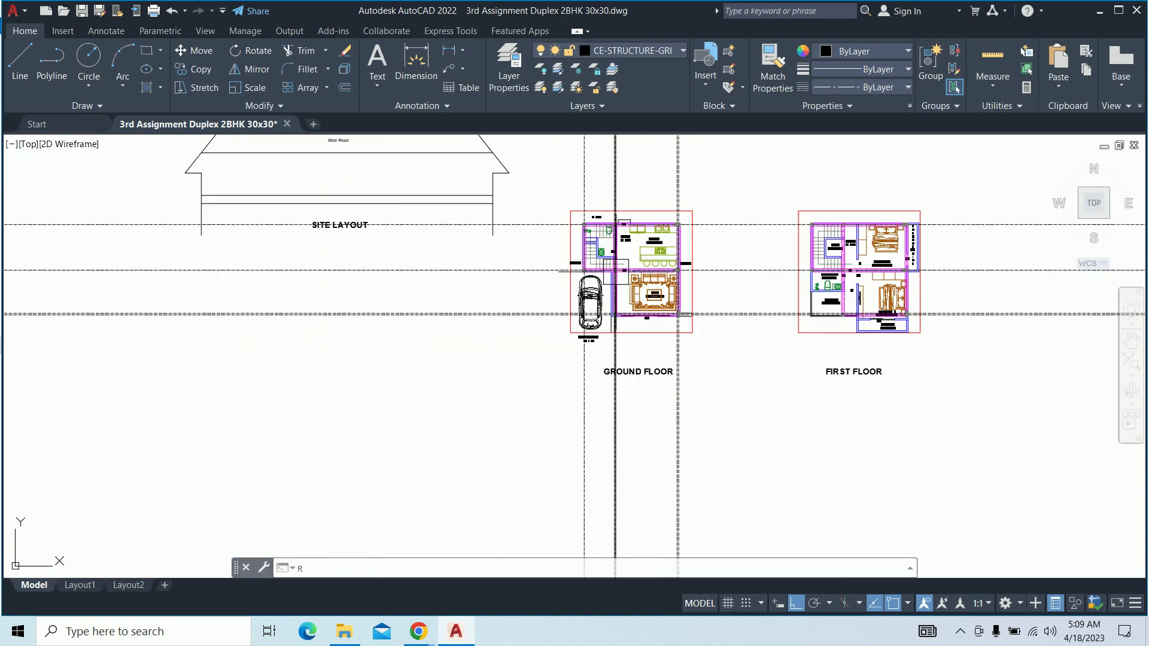
text(rec)
key(Return)
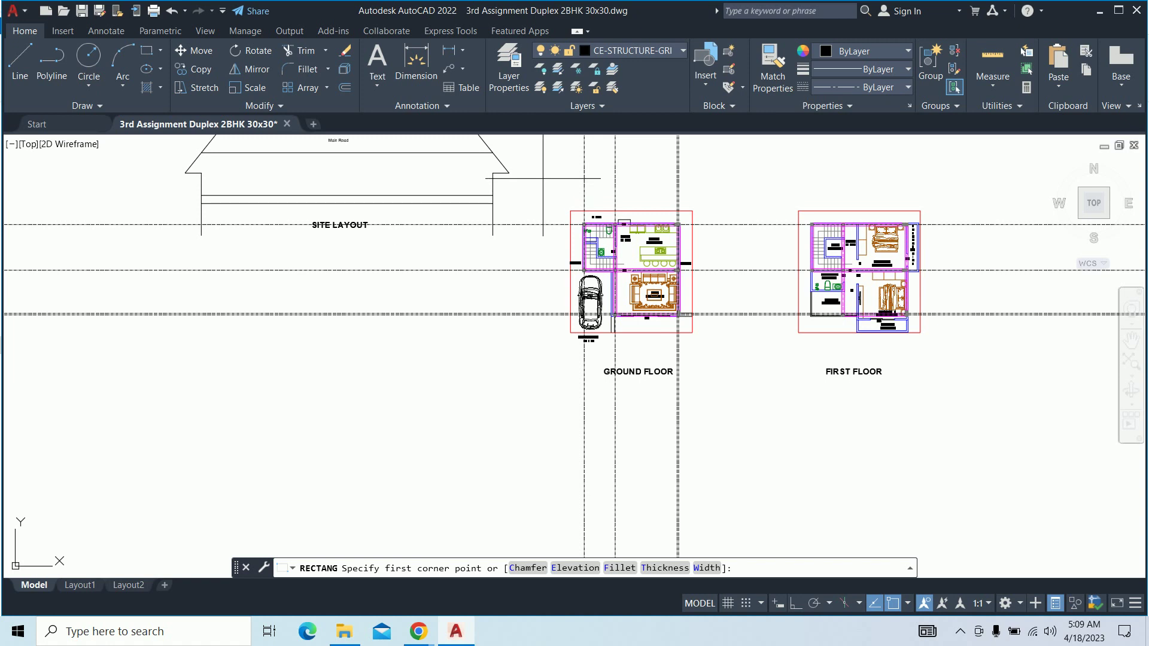
click(539, 177)
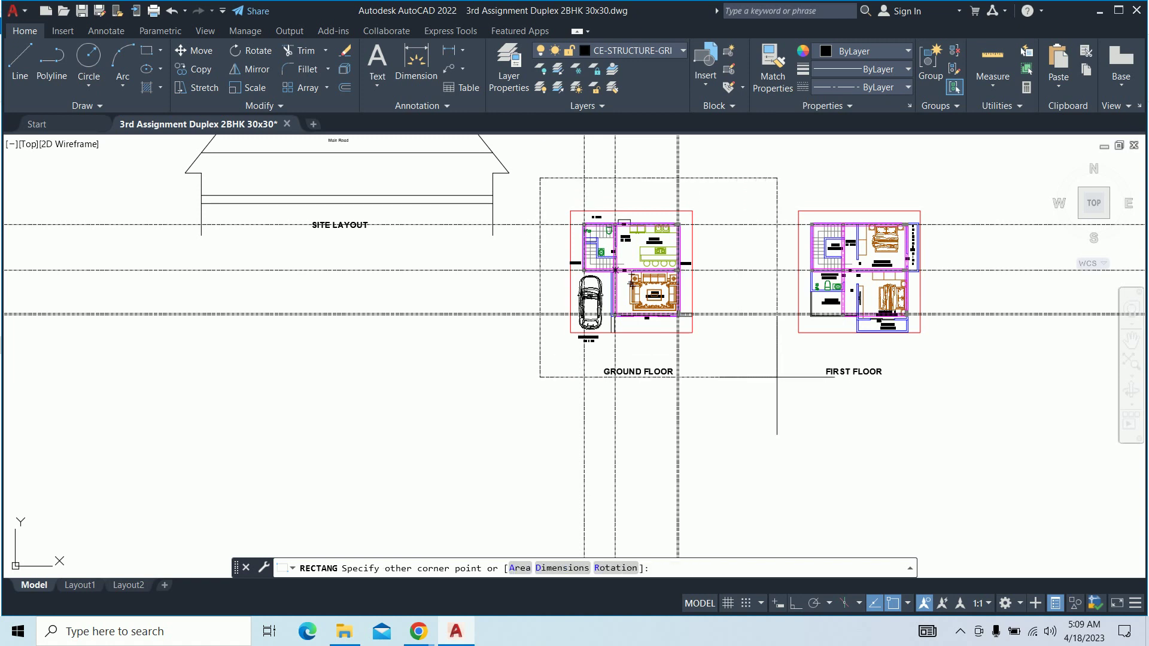
click(725, 361)
Start TRIM in Standard mode with the rectangle as the cutting edge
scroll(726, 348, up, 2)
text(tr)
key(Return)
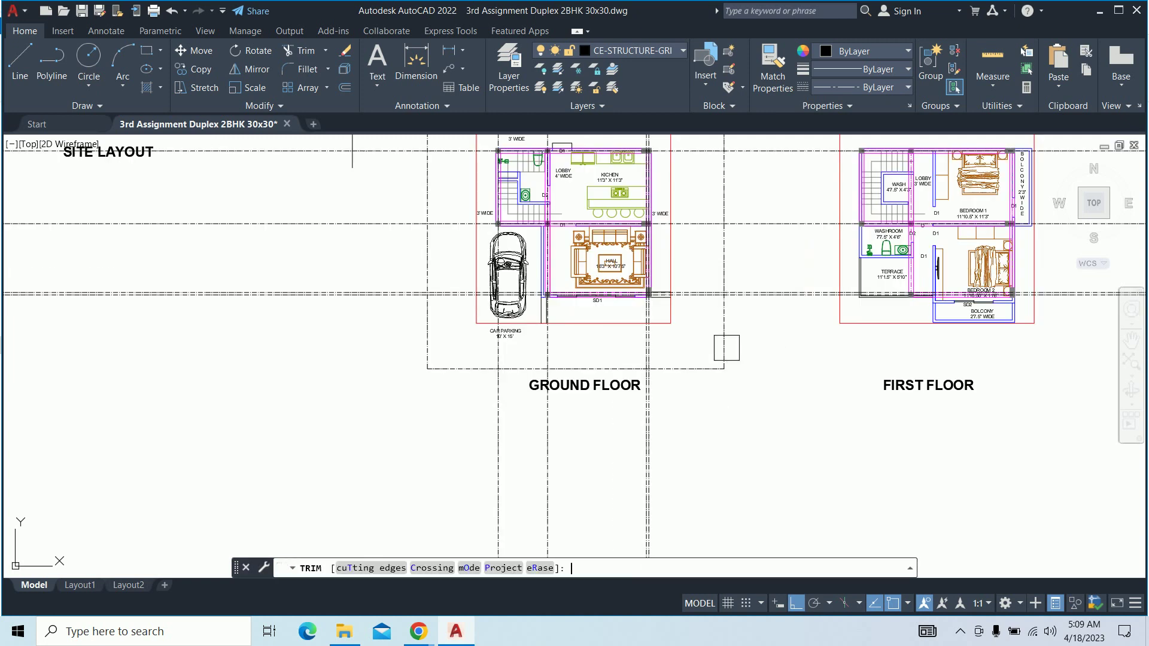
click(455, 573)
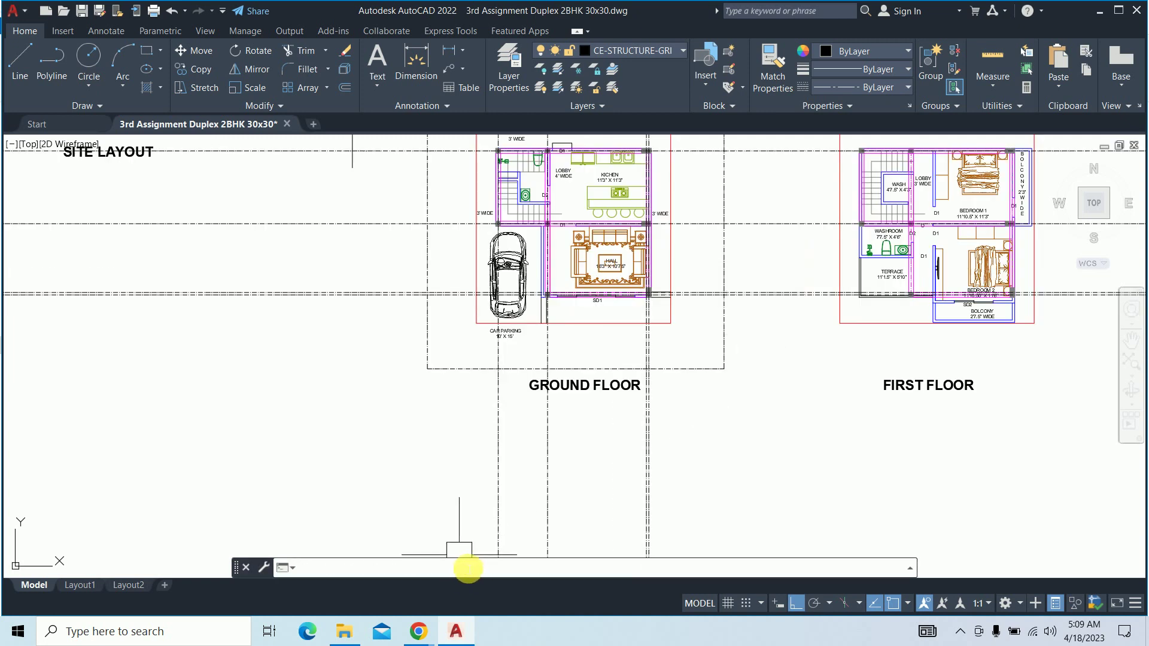
click(502, 565)
click(477, 568)
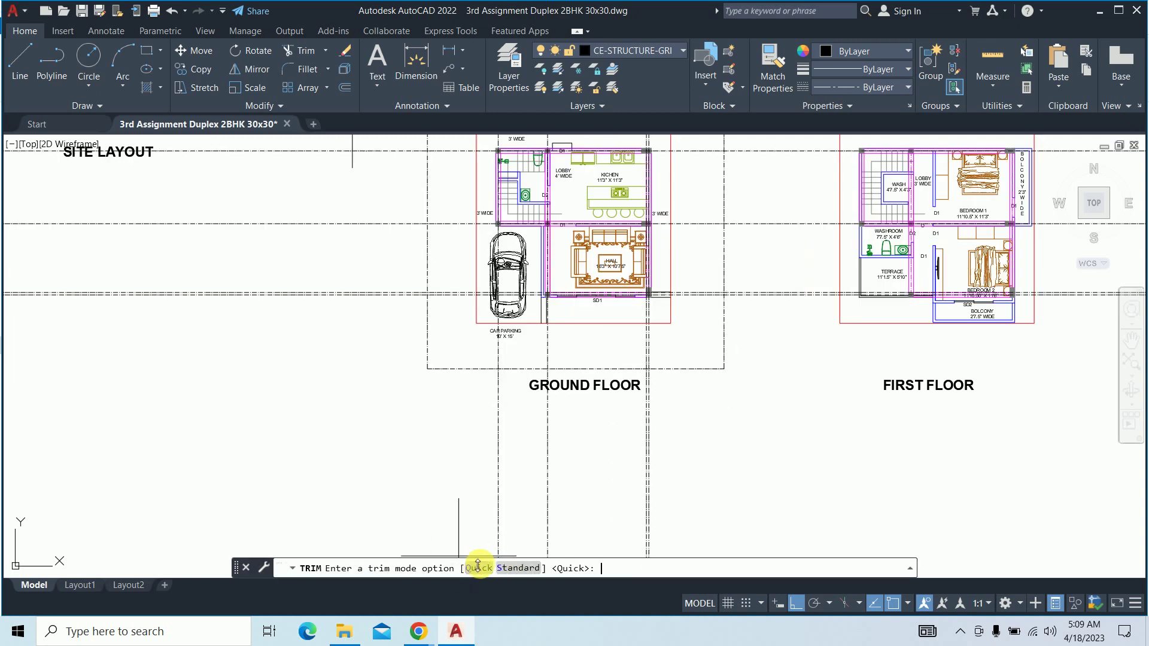
click(517, 569)
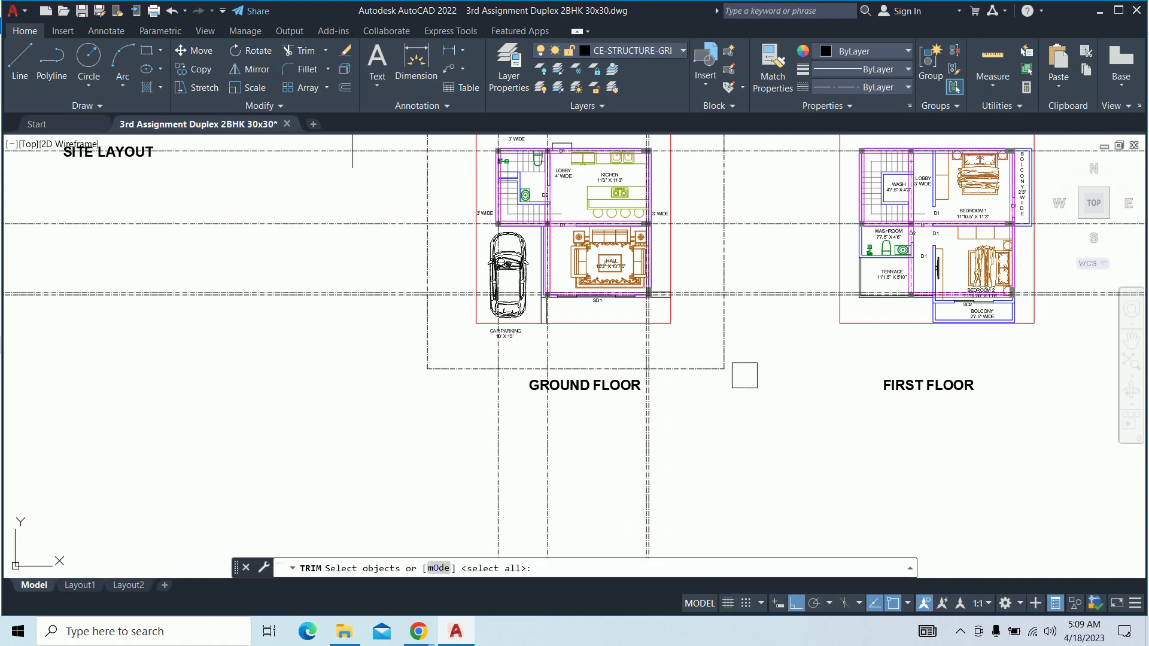
click(728, 357)
scroll(775, 320, down, 5)
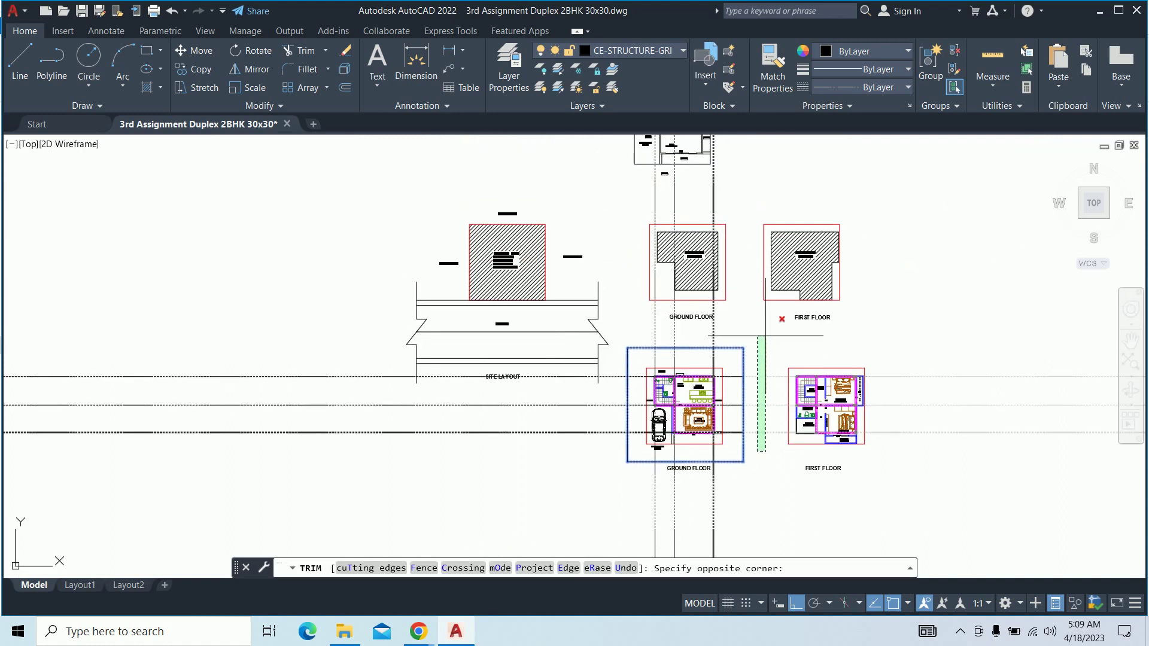
key(Return)
Crossing-trim the grid line ends outside the rectangle, then delete the rectangle
scroll(735, 336, up, 4)
middle_drag(515, 346, 507, 296)
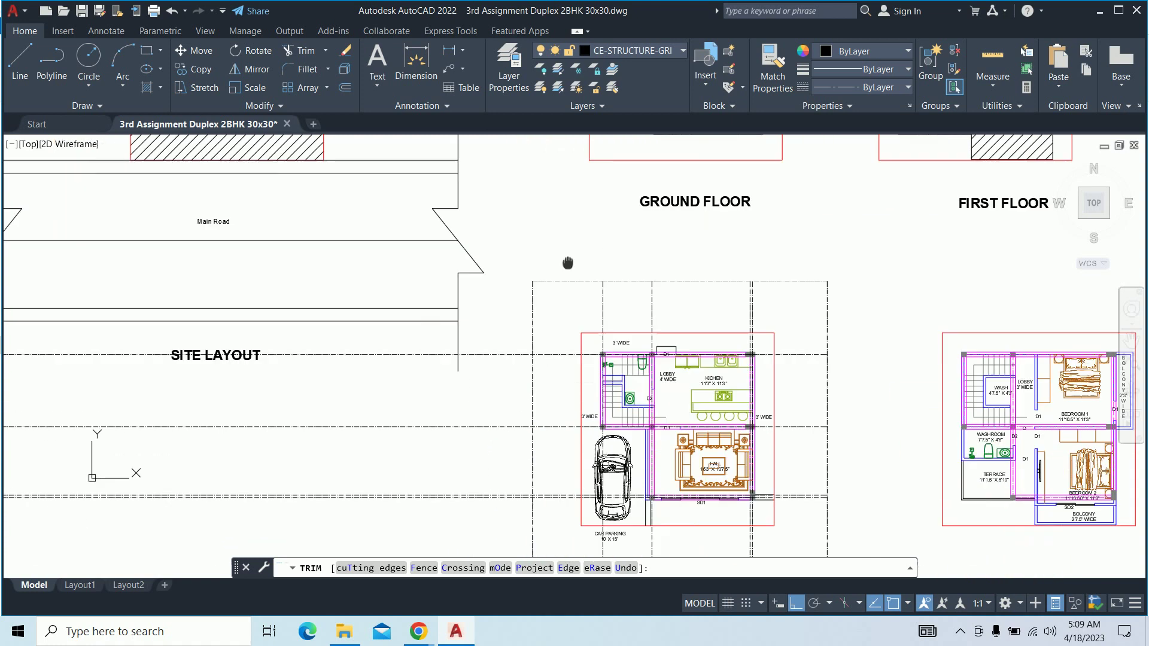
click(507, 296)
scroll(508, 335, down, 2)
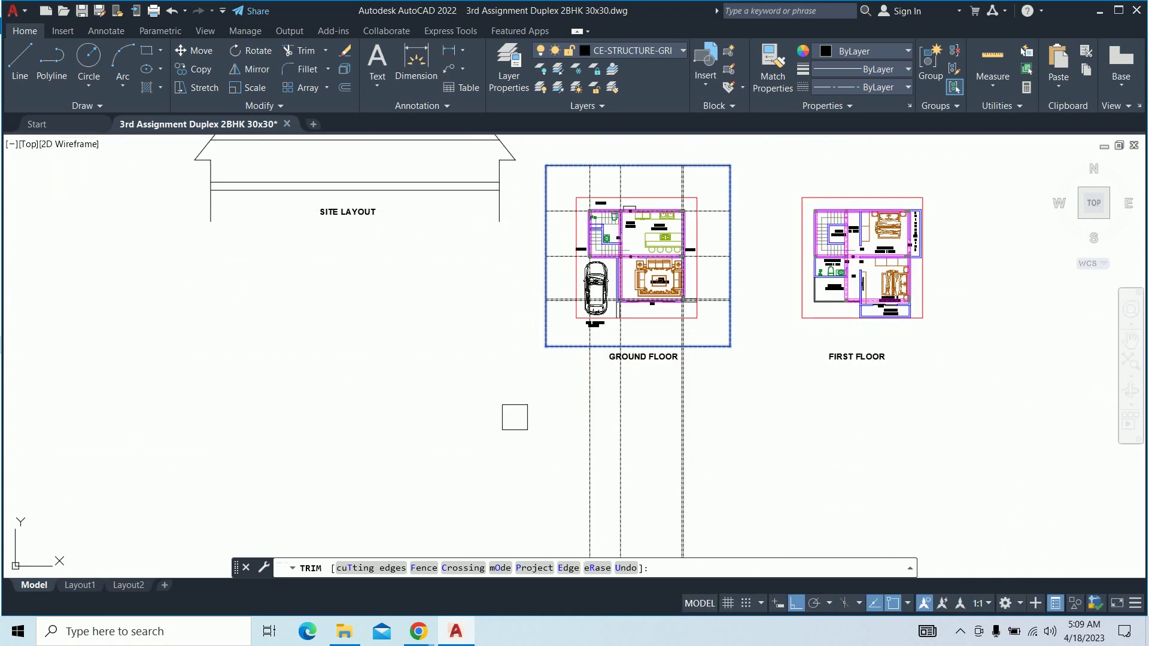
click(515, 454)
click(741, 461)
key(Escape)
click(730, 346)
key(Delete)
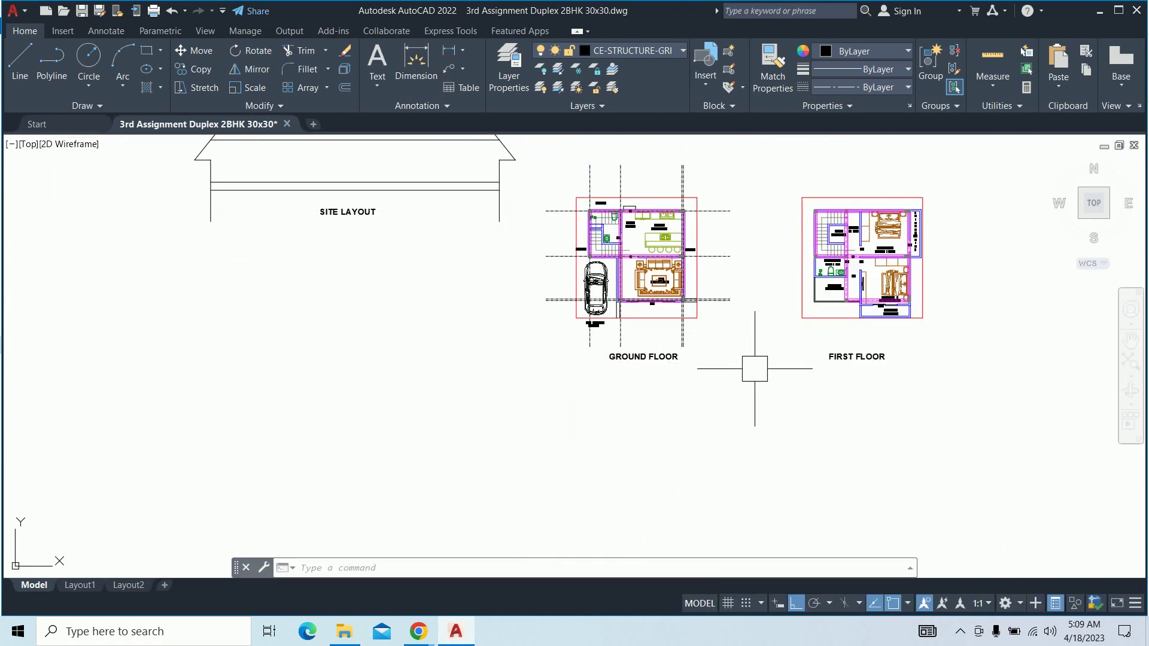
Stretch the grid line's right end back toward the ground-floor plan
scroll(697, 305, up, 4)
scroll(720, 315, up, 2)
scroll(720, 315, down, 4)
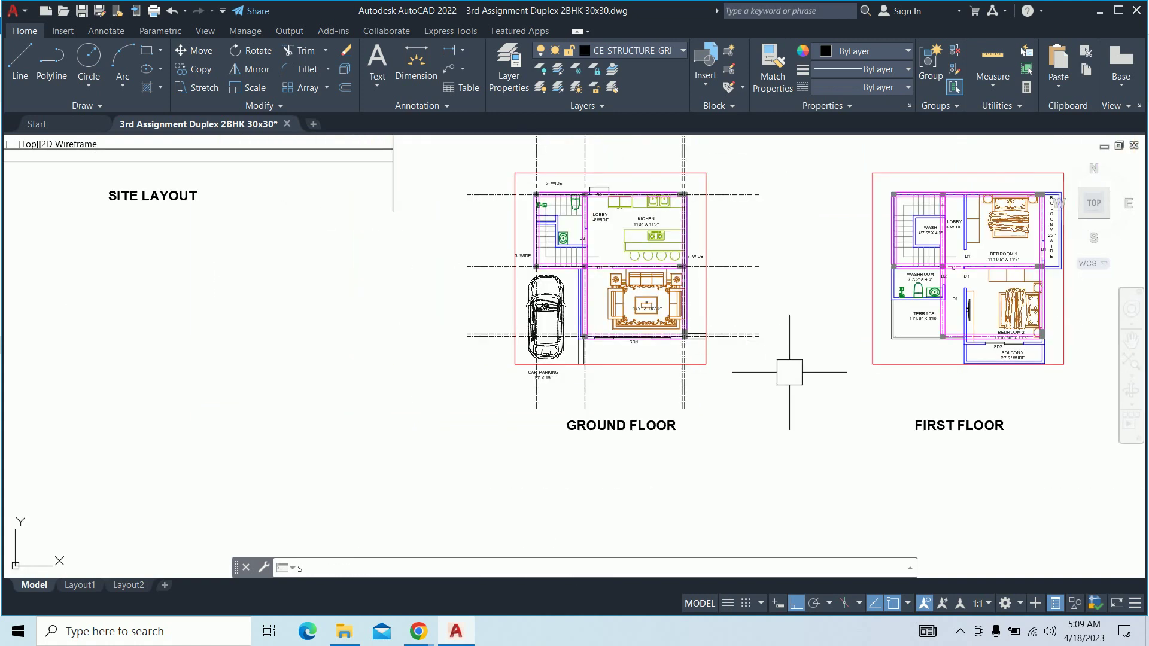
text(s)
key(Return)
click(791, 372)
click(733, 258)
key(Return)
scroll(735, 264, up, 6)
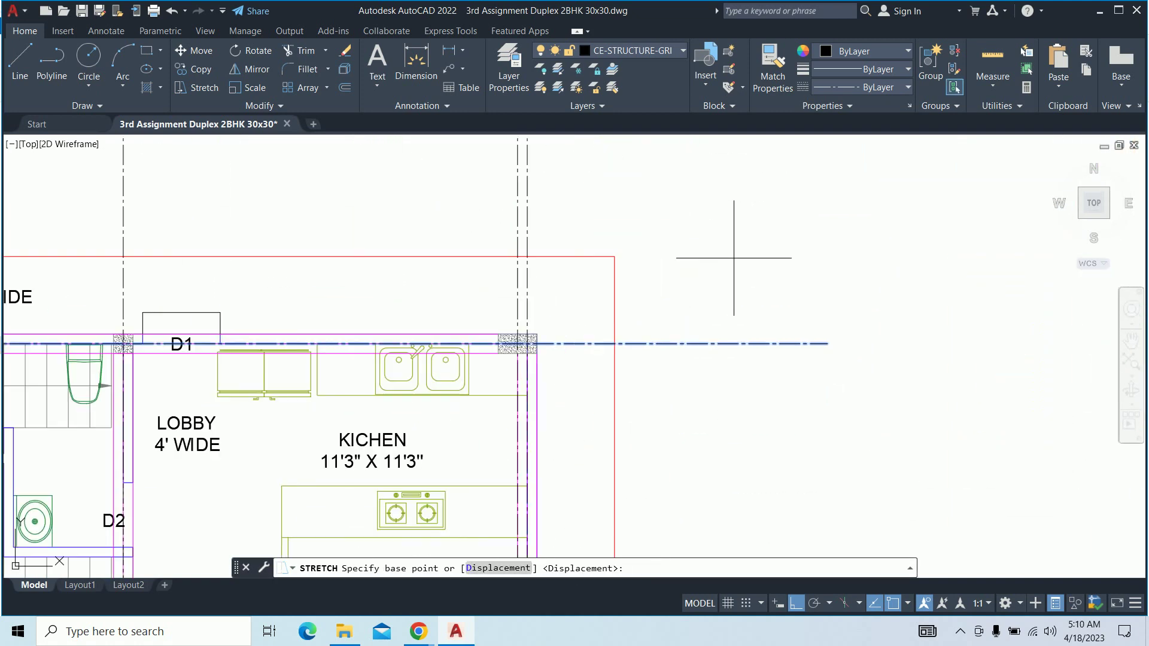
click(809, 268)
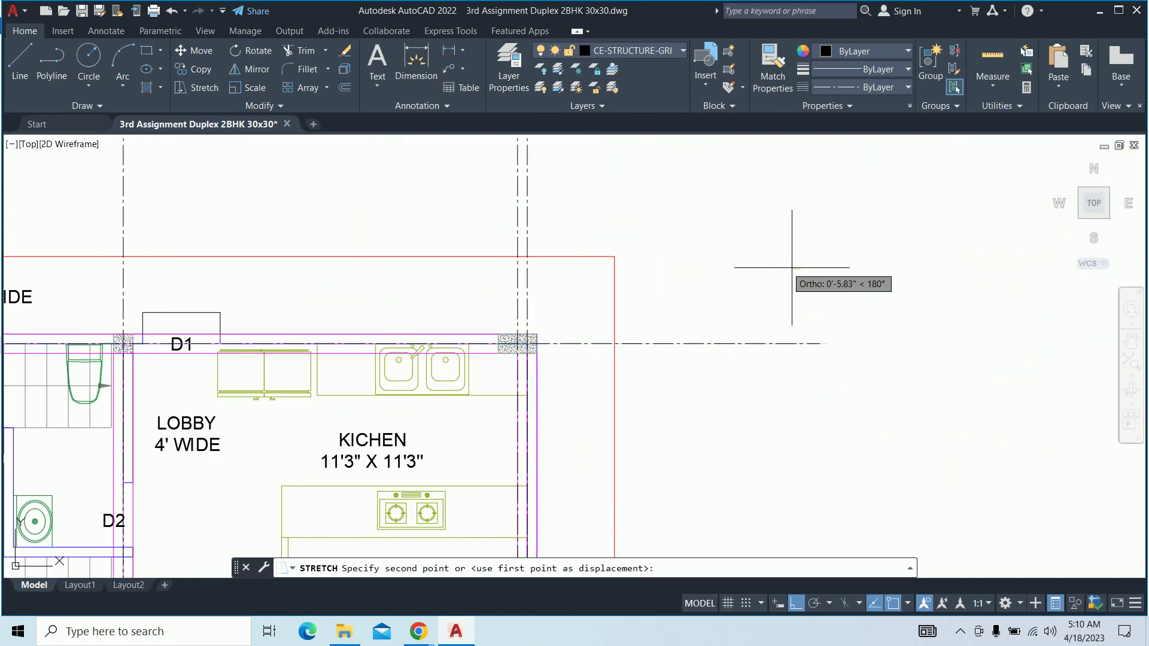
click(648, 278)
scroll(648, 278, down, 6)
Stretch the tops of three vertical grid lines down toward the plan
text(s)
key(Return)
click(641, 218)
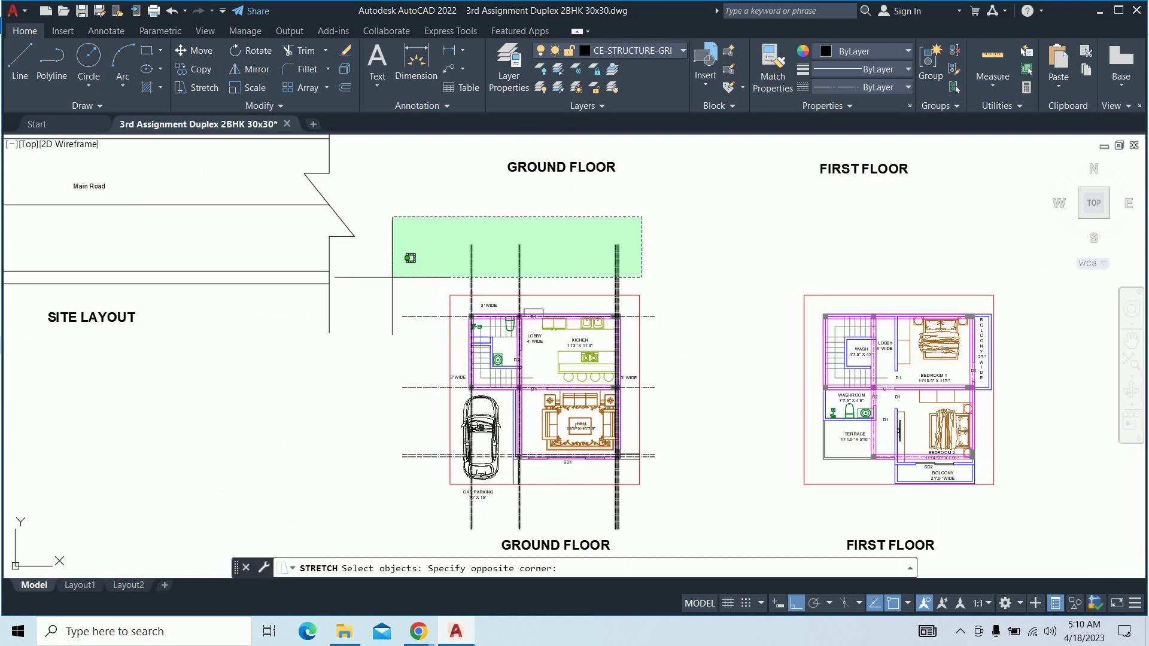
click(389, 277)
key(Return)
scroll(674, 279, up, 5)
click(615, 212)
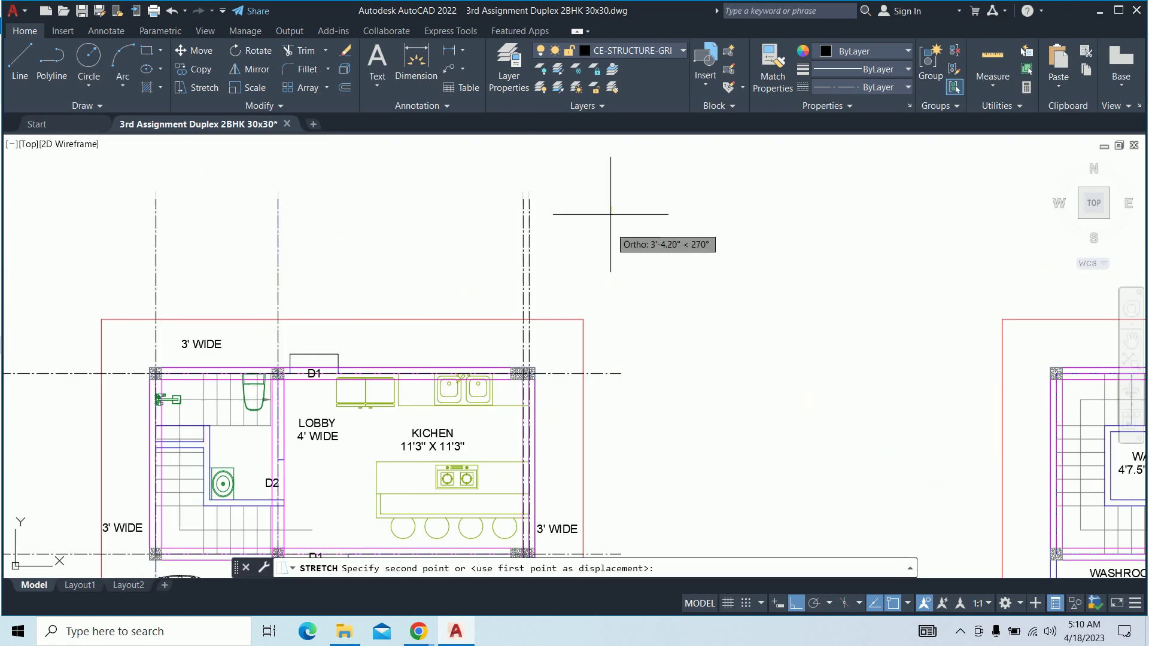
click(613, 307)
scroll(613, 308, down, 4)
Stretch the left-side grid line ends to even them out
text(s)
key(Return)
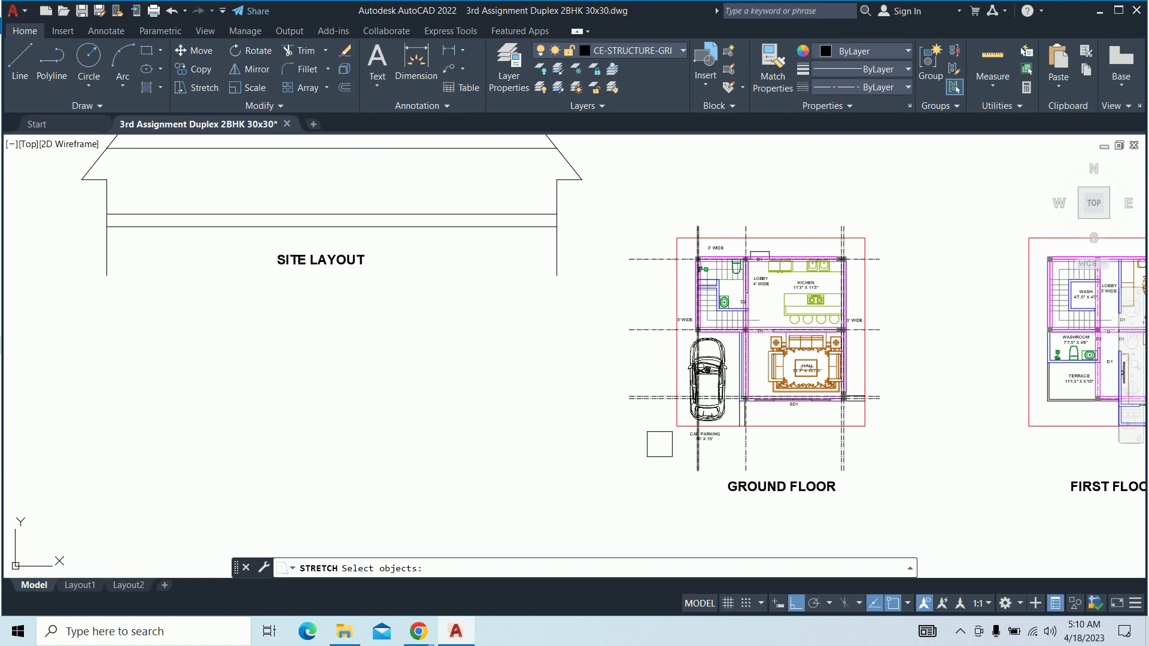
click(653, 502)
click(606, 209)
scroll(616, 239, up, 4)
key(Return)
click(553, 372)
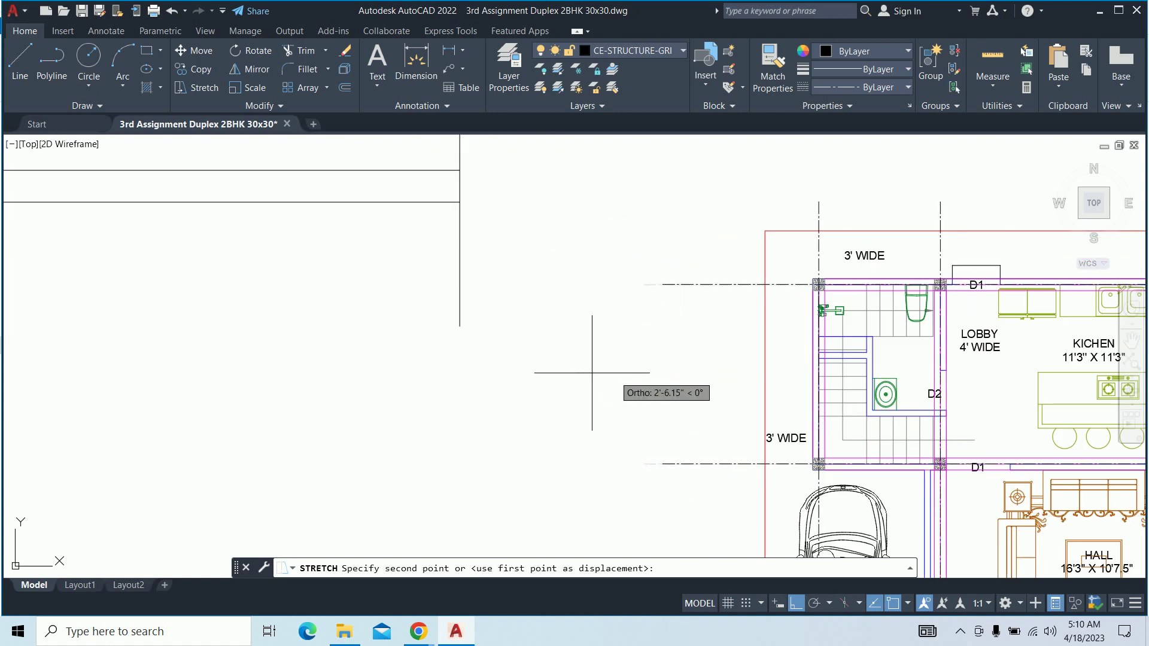
click(661, 365)
scroll(662, 365, down, 3)
Stretch the lower ends of the vertical grid lines up to just below the plan
key(Return)
scroll(733, 342, up, 3)
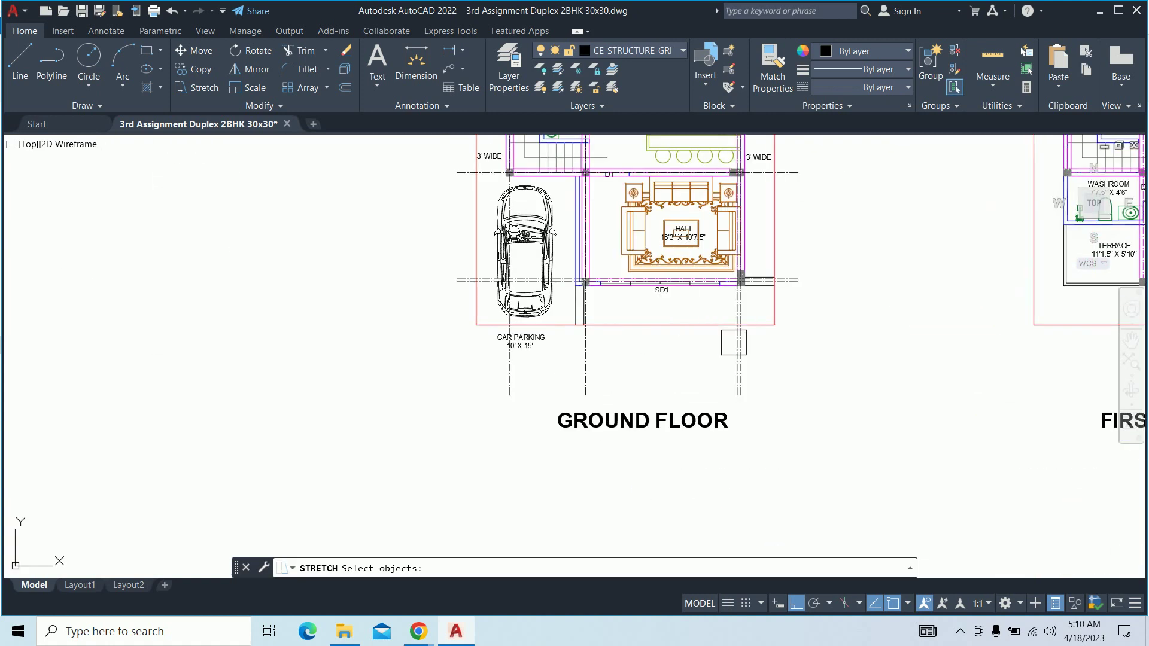
click(799, 411)
click(442, 366)
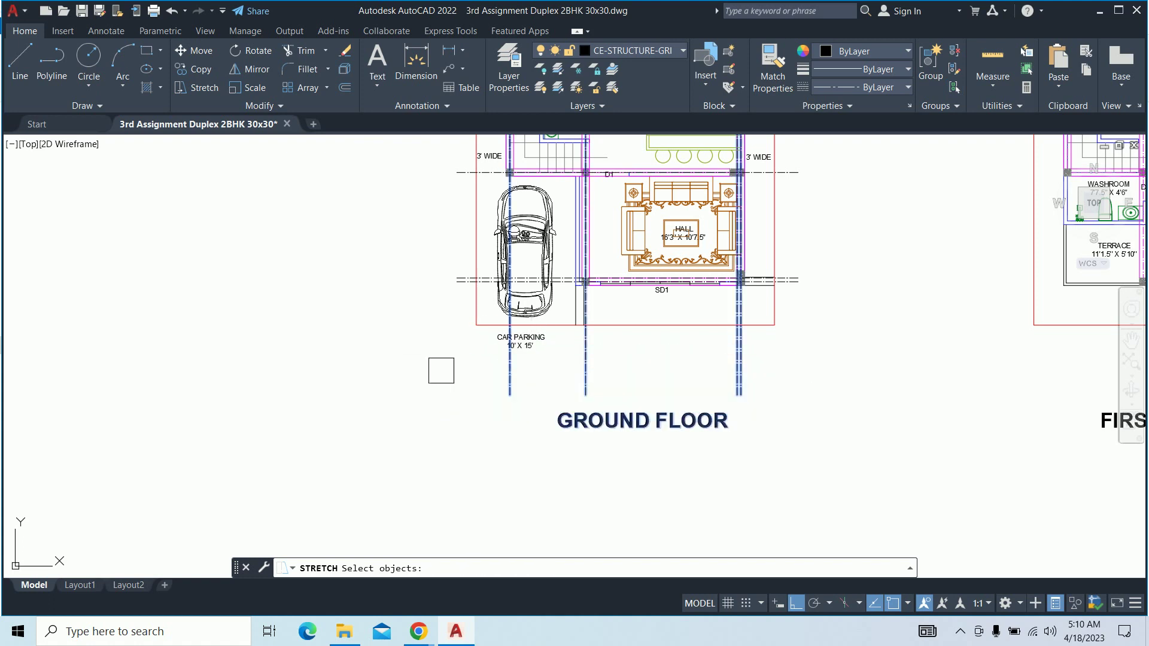
key(Return)
click(830, 418)
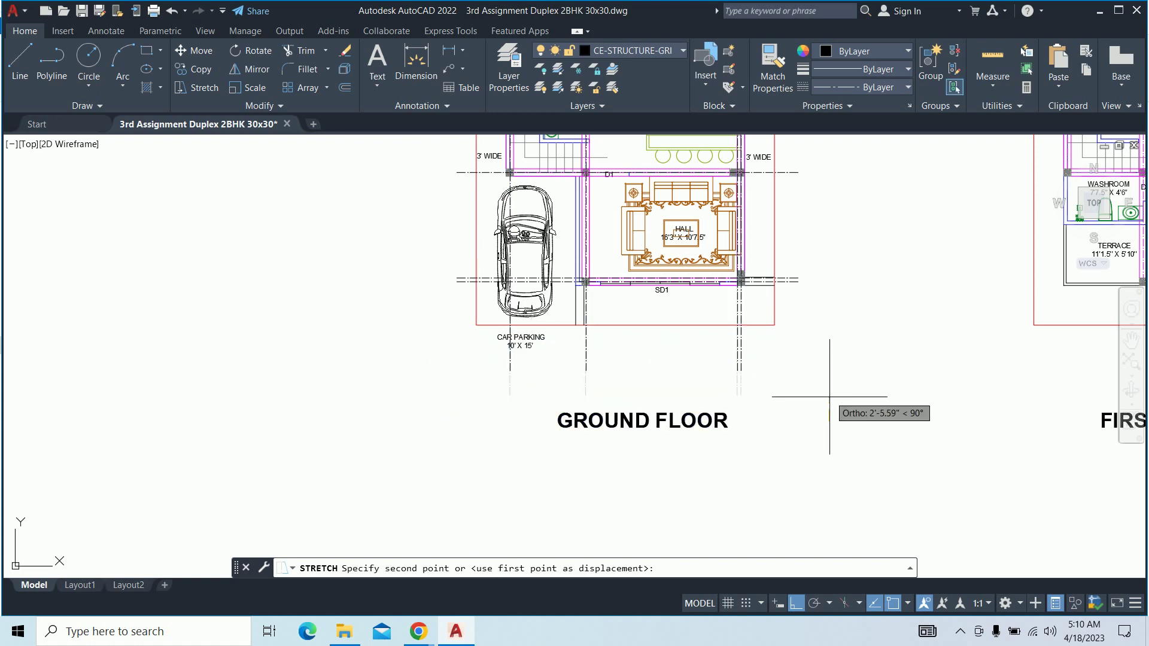
click(831, 390)
key(Return)
Stretch the grid line ends near the car parking and HALL area
scroll(534, 339, up, 3)
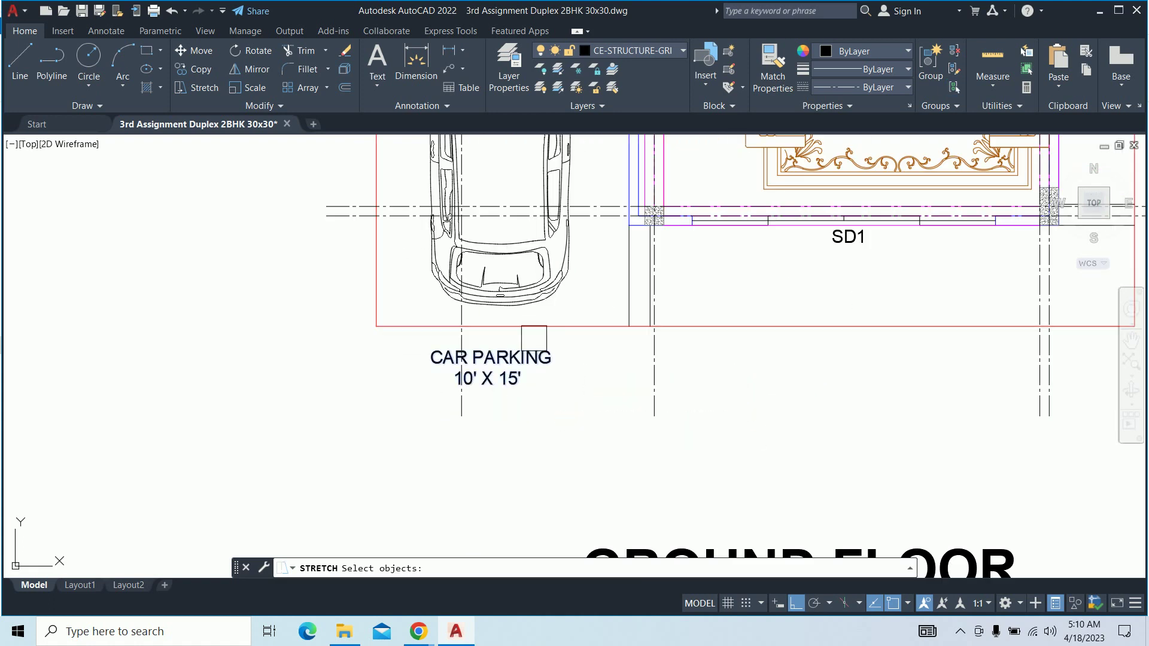
key(Return)
click(227, 356)
middle_drag(228, 263, 227, 297)
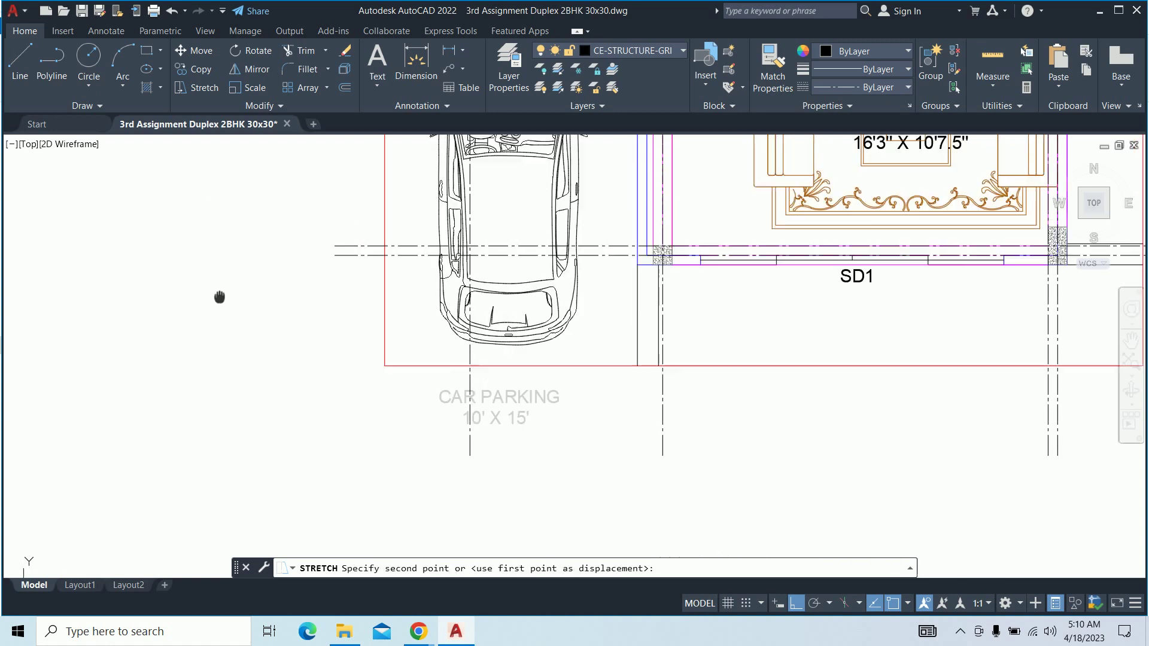
middle_drag(239, 230, 243, 320)
middle_drag(237, 168, 244, 303)
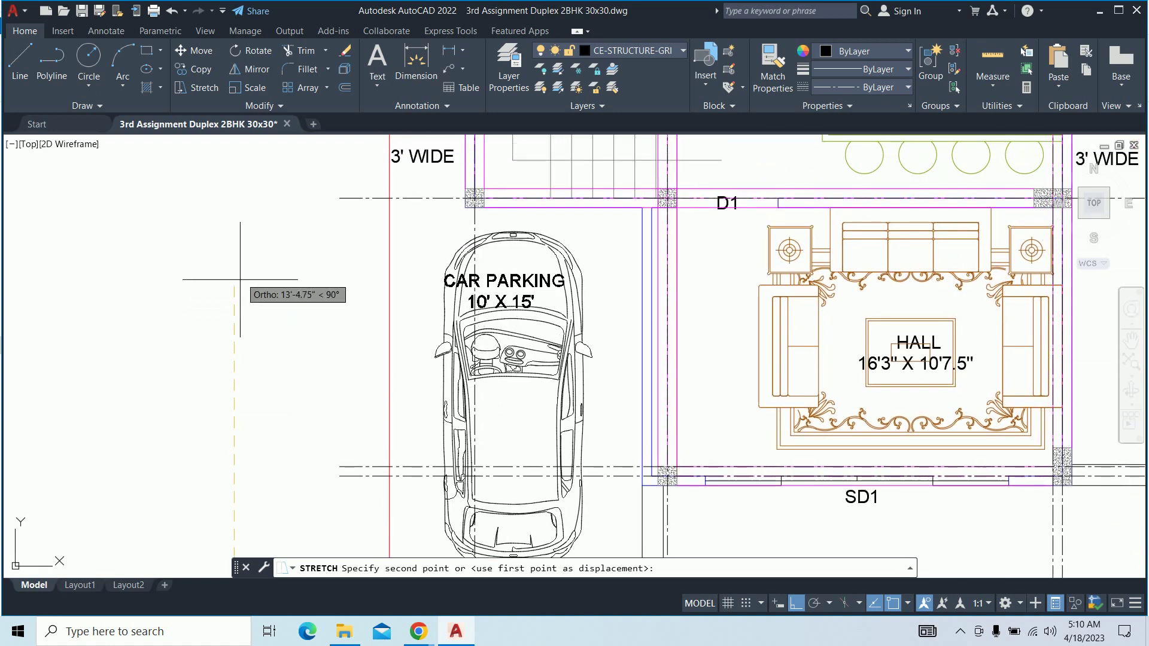
key(Escape)
key(Return)
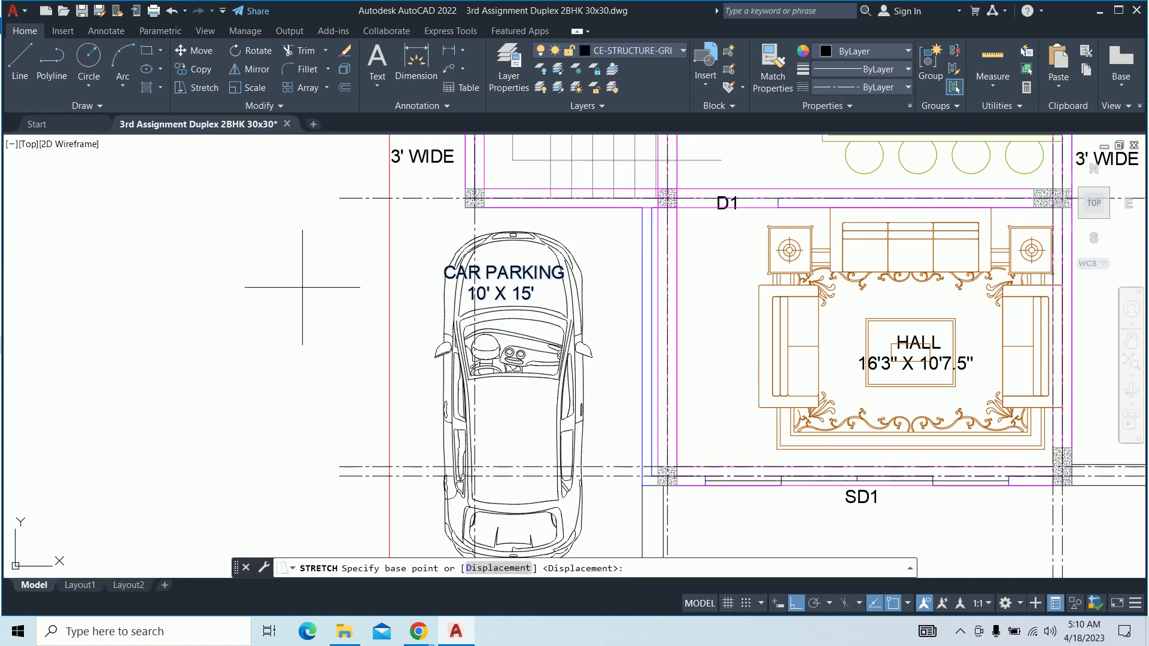
click(307, 249)
click(274, 287)
scroll(367, 280, down, 5)
middle_drag(549, 327, 508, 347)
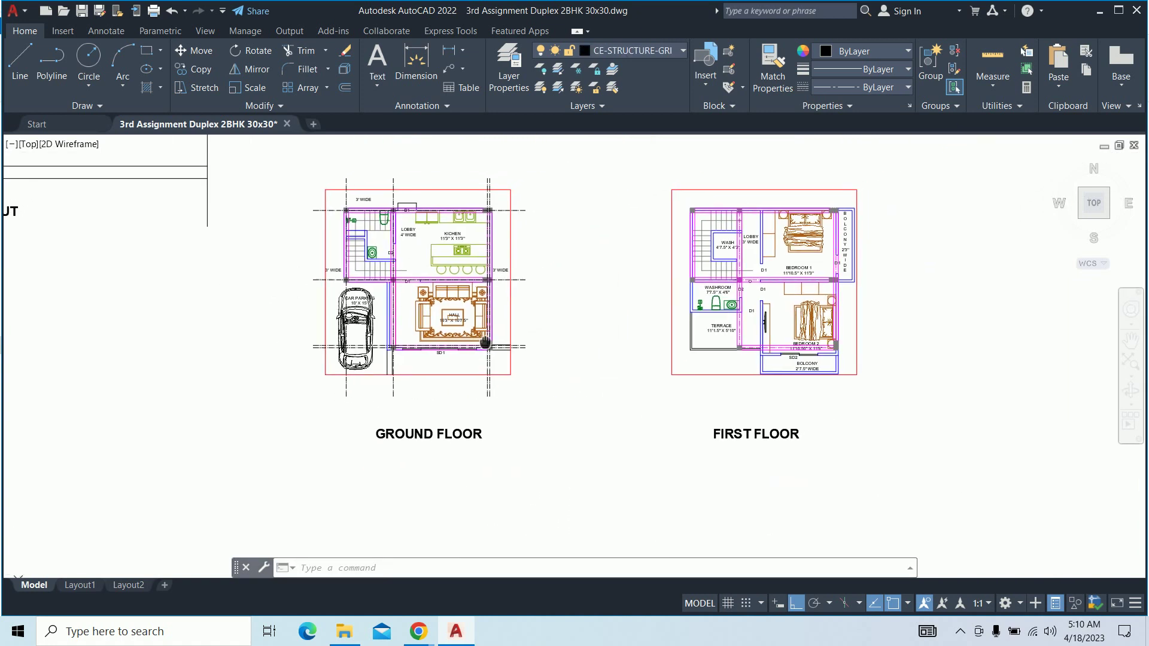
scroll(507, 347, up, 5)
Draw a radius-6 circle centred on the hall's lower horizontal grid line end
scroll(507, 347, up, 2)
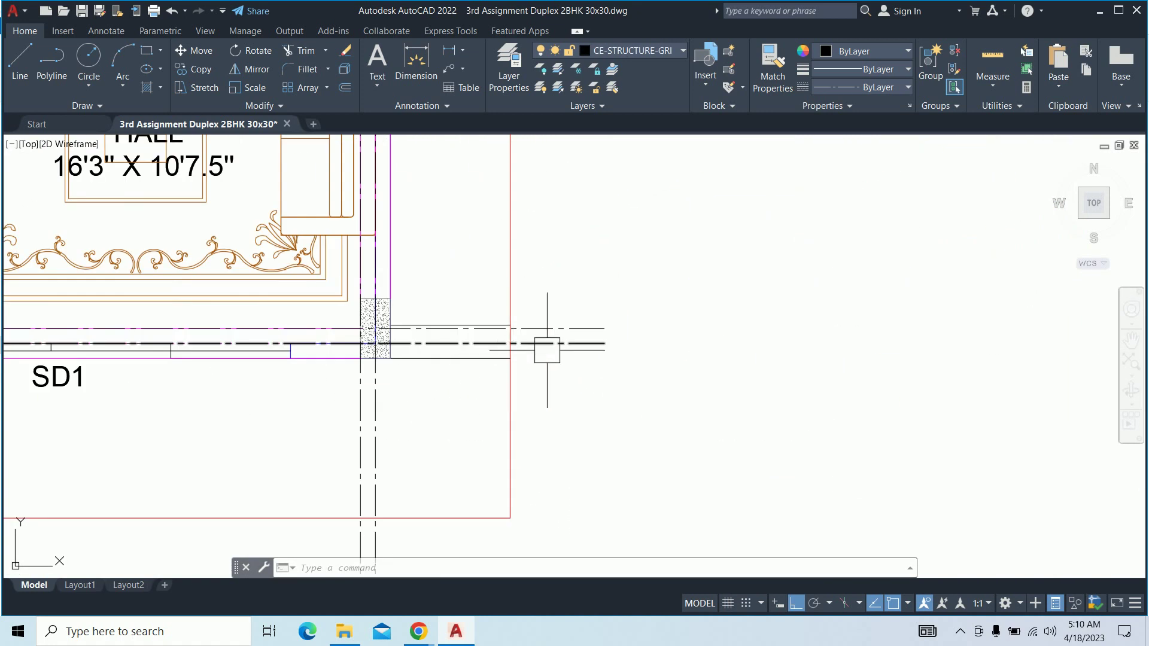
text(c)
key(Return)
scroll(619, 349, up, 2)
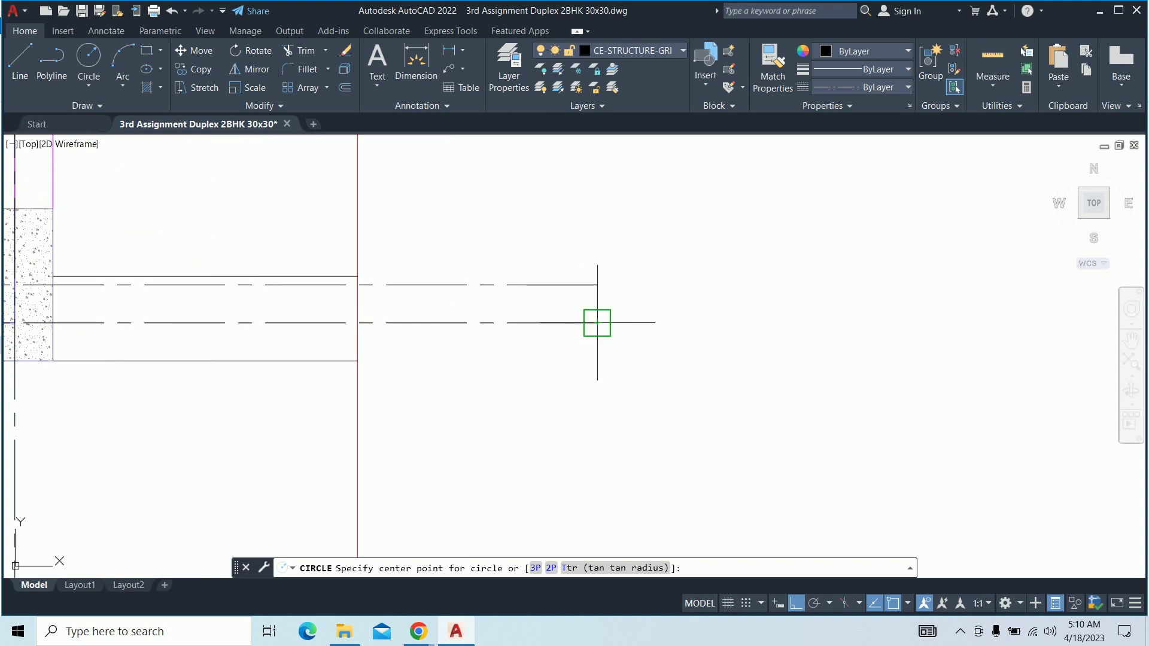
click(597, 323)
key(Return)
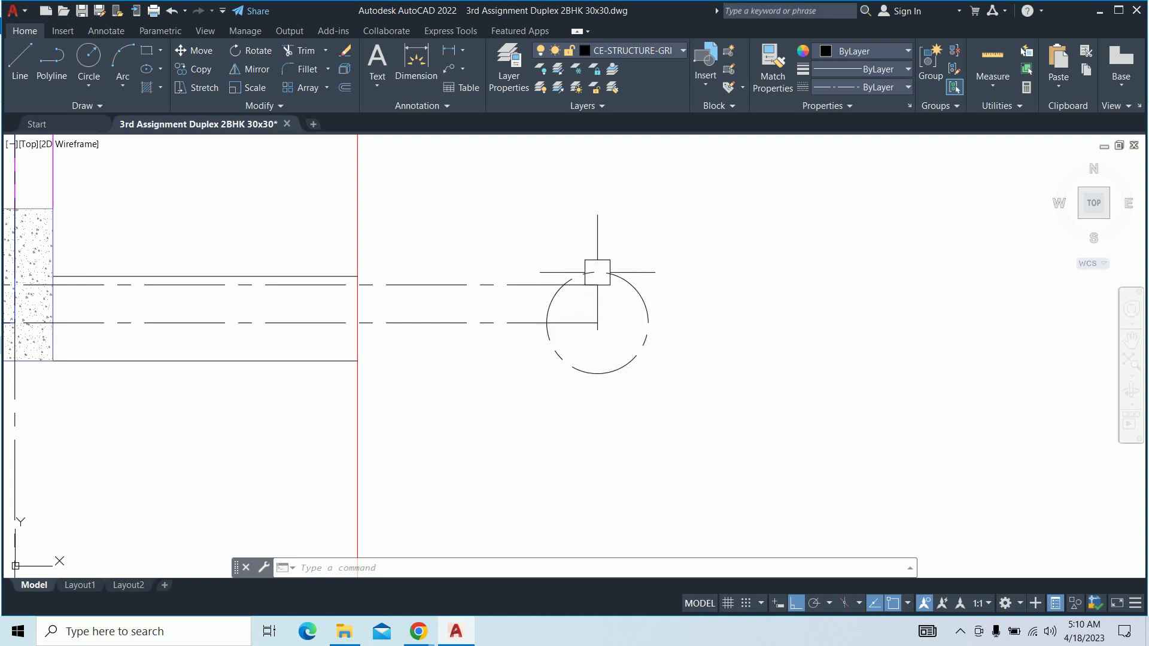
Begin moving the new circle, then cancel the move
text(m)
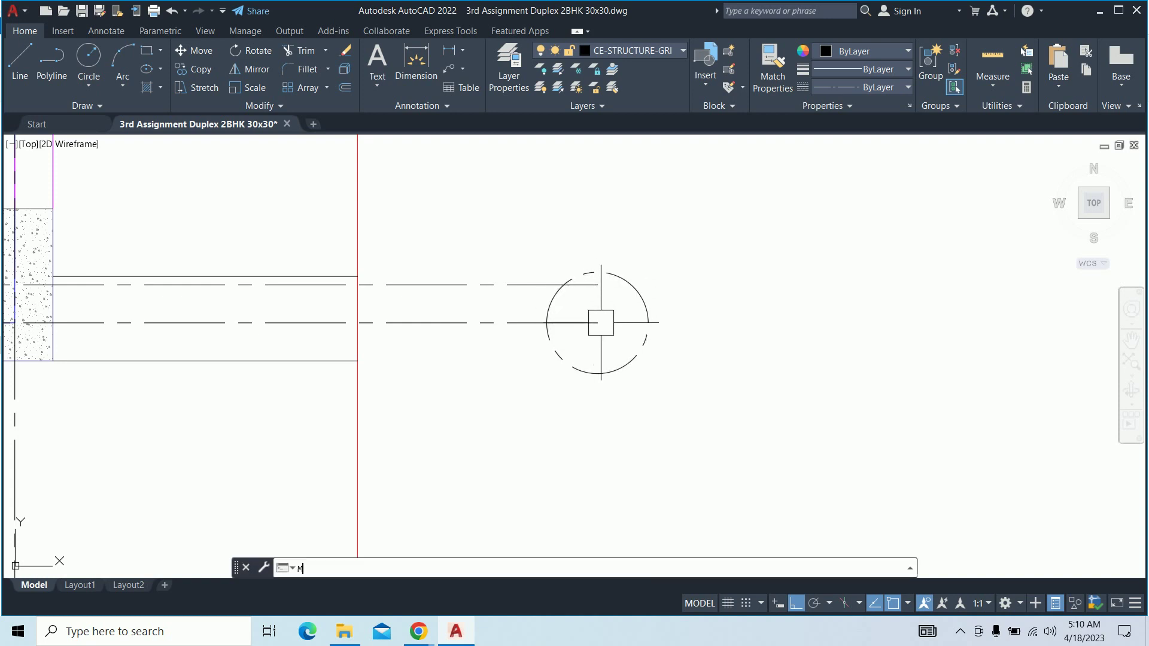
key(Return)
click(647, 322)
key(Return)
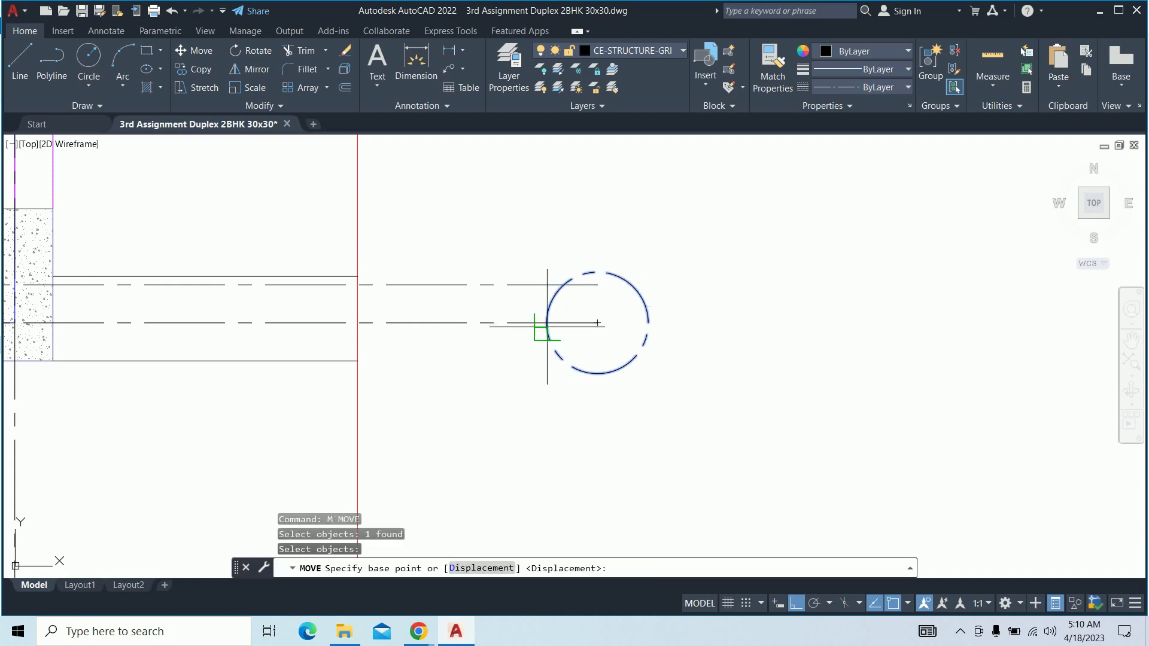
click(547, 323)
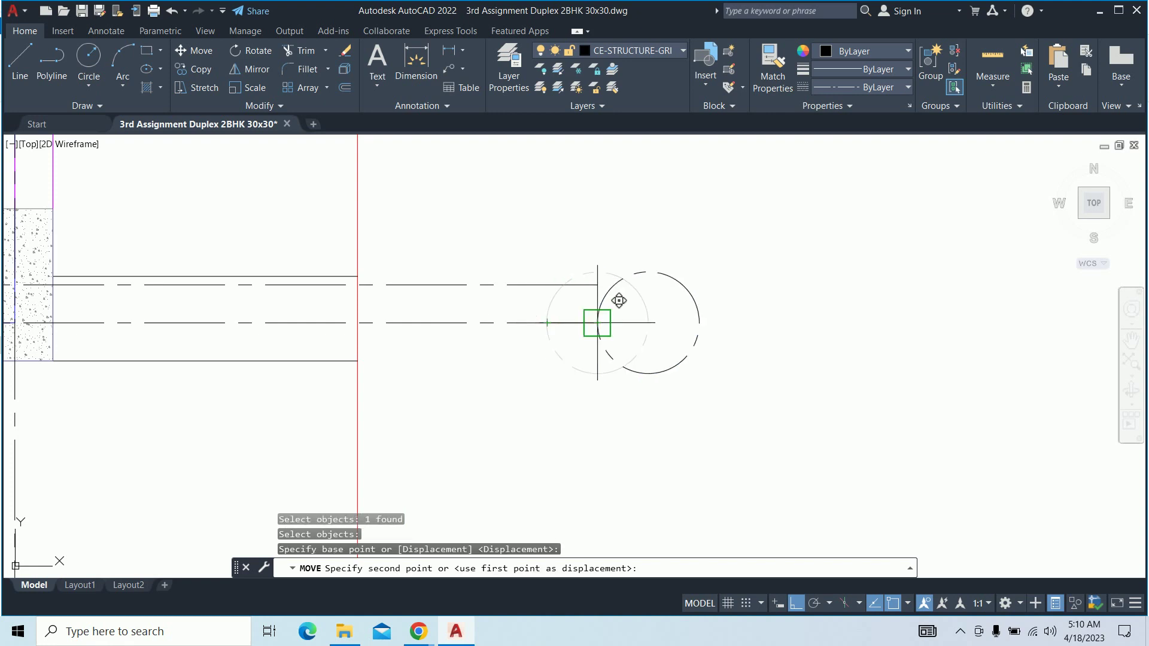
key(Escape)
key(Escape)
scroll(622, 359, down, 2)
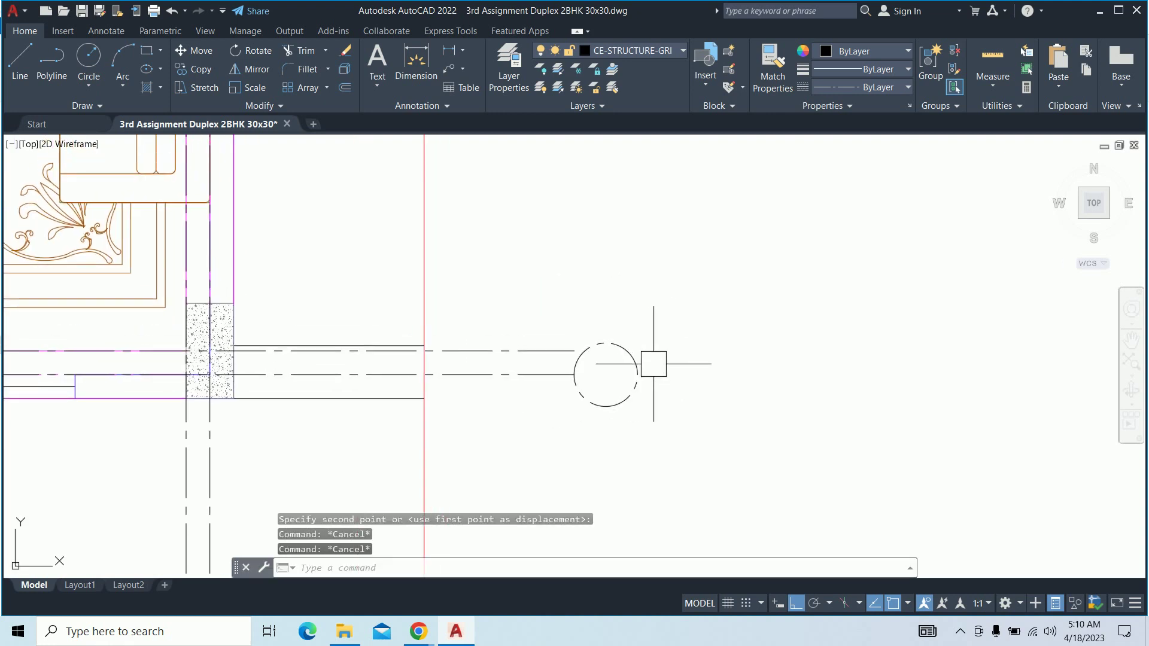
scroll(604, 359, up, 2)
Place multiline text '1' at height 4 inside the bubble
text(t)
key(Return)
scroll(584, 371, up, 3)
click(575, 332)
scroll(598, 359, down, 3)
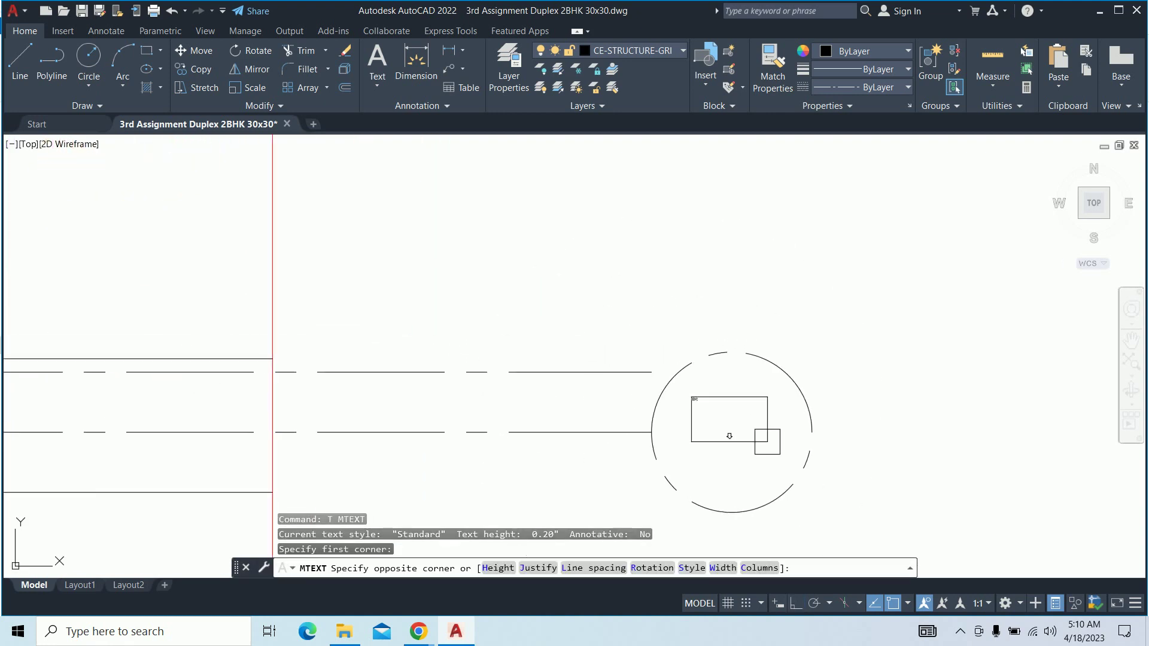
click(705, 383)
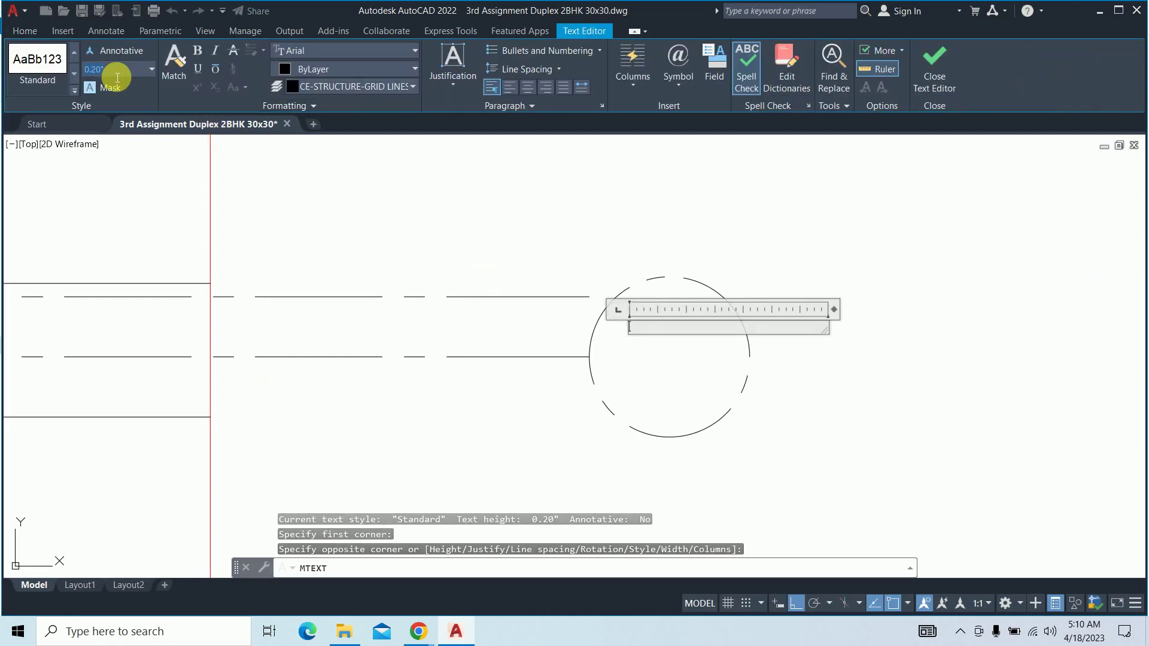
text(4)
key(Return)
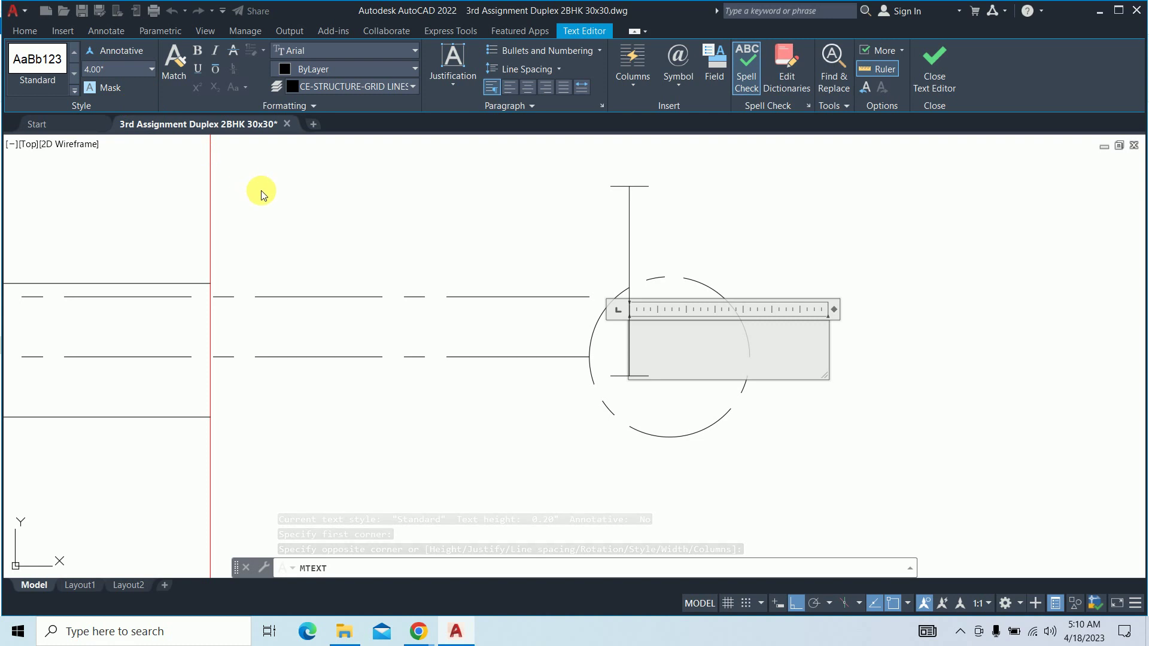
text(1)
click(400, 426)
Set the '1' text to height 6 with Middle center justification
click(646, 353)
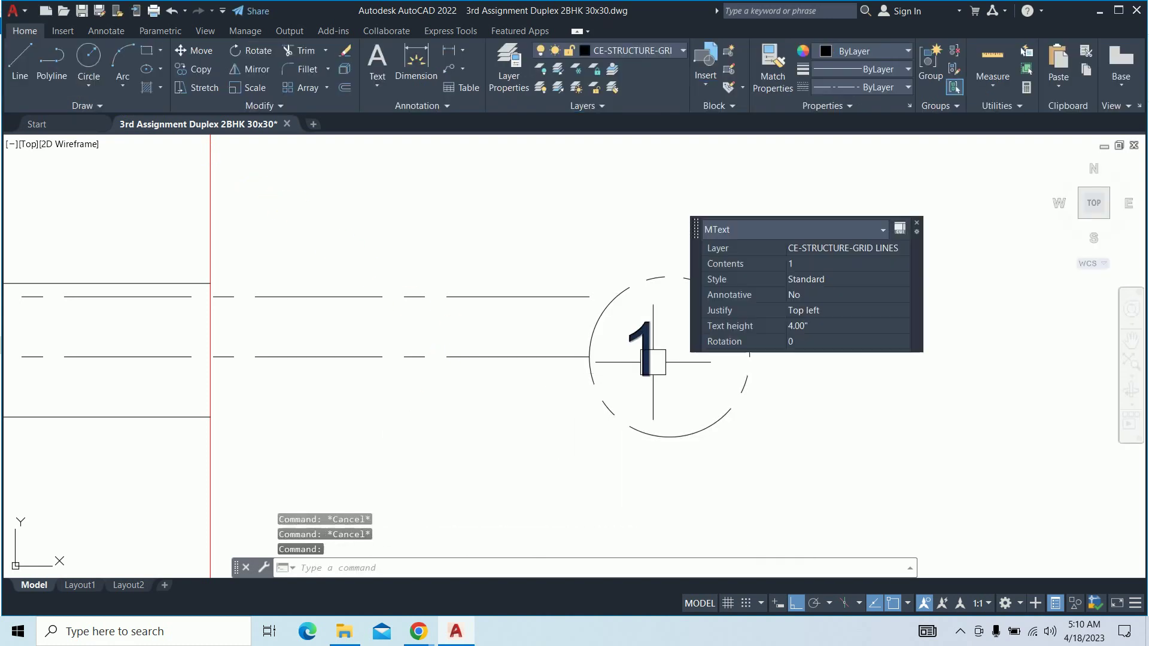
text(6)
click(741, 336)
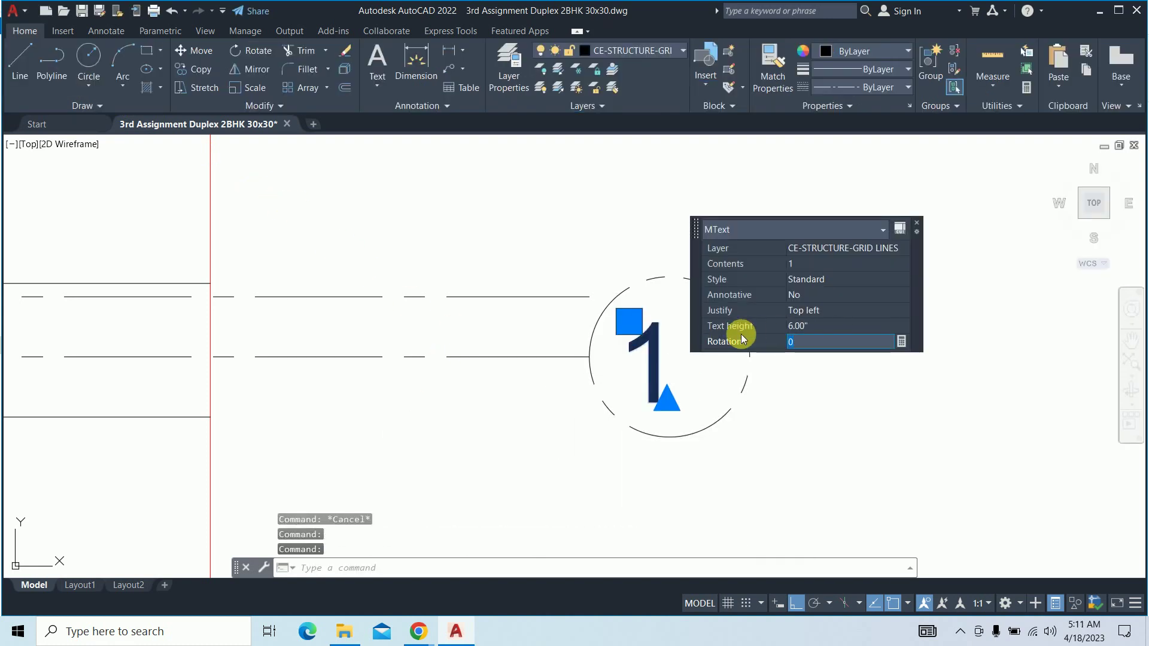
click(809, 314)
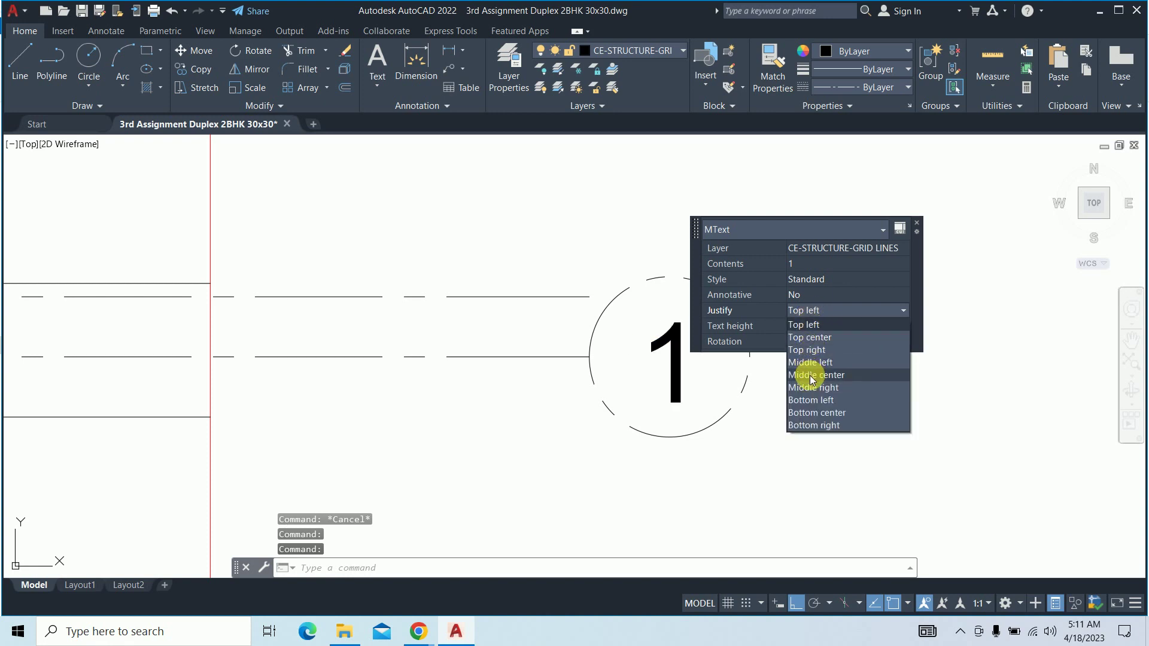
click(801, 378)
key(Escape)
Move the '1' toward the centre of the circle
text(m)
key(Return)
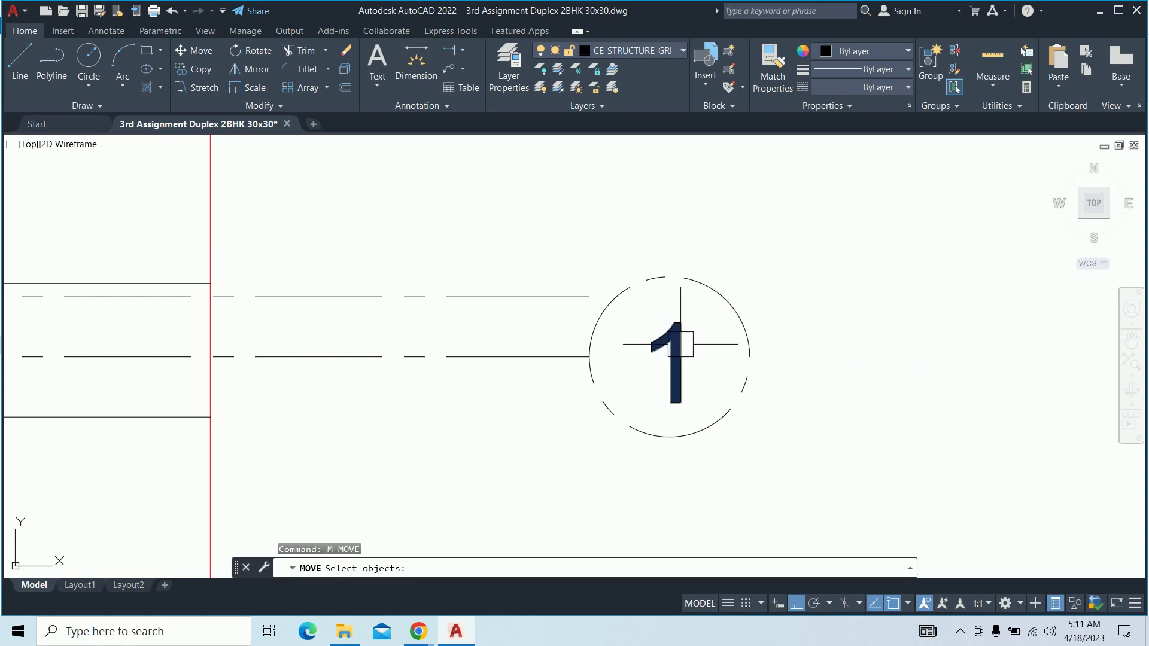
click(697, 335)
key(Return)
click(829, 410)
click(724, 375)
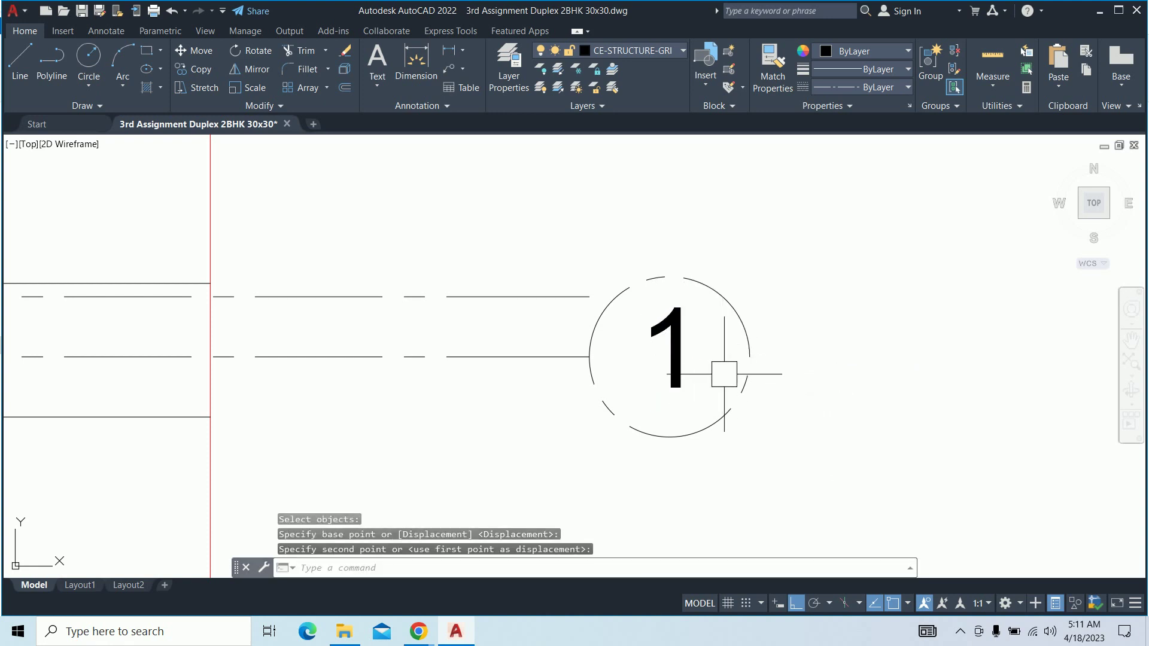
click(701, 361)
text(m)
key(Return)
click(669, 350)
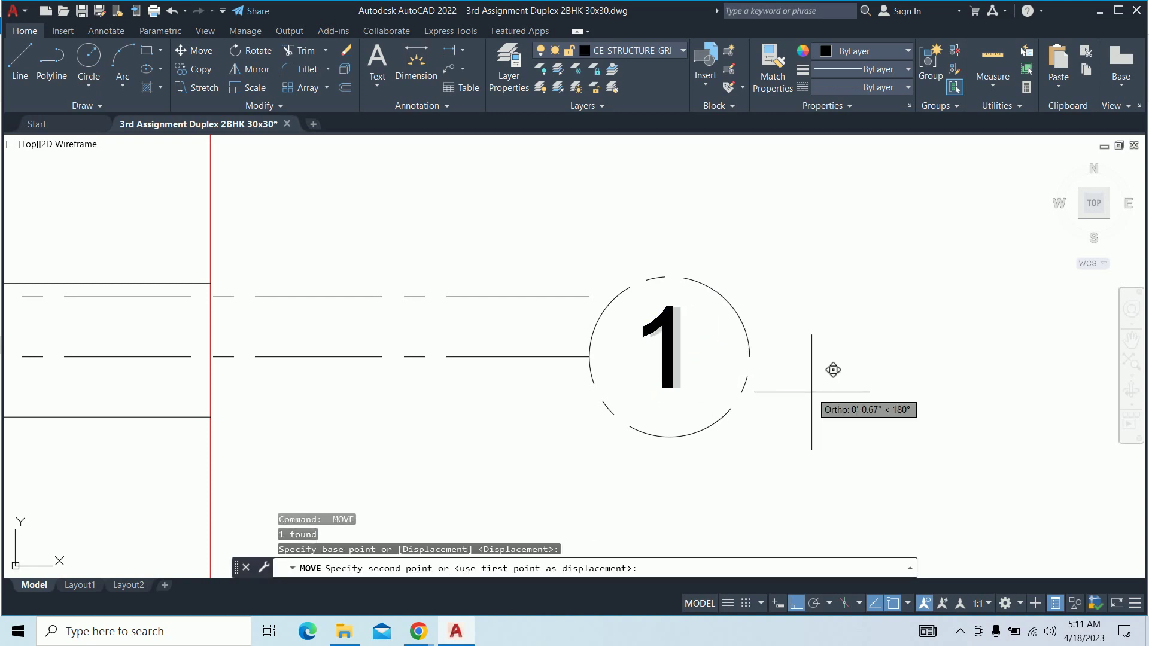
Copy the circle and '1' label to a position above the first bubble
key(Escape)
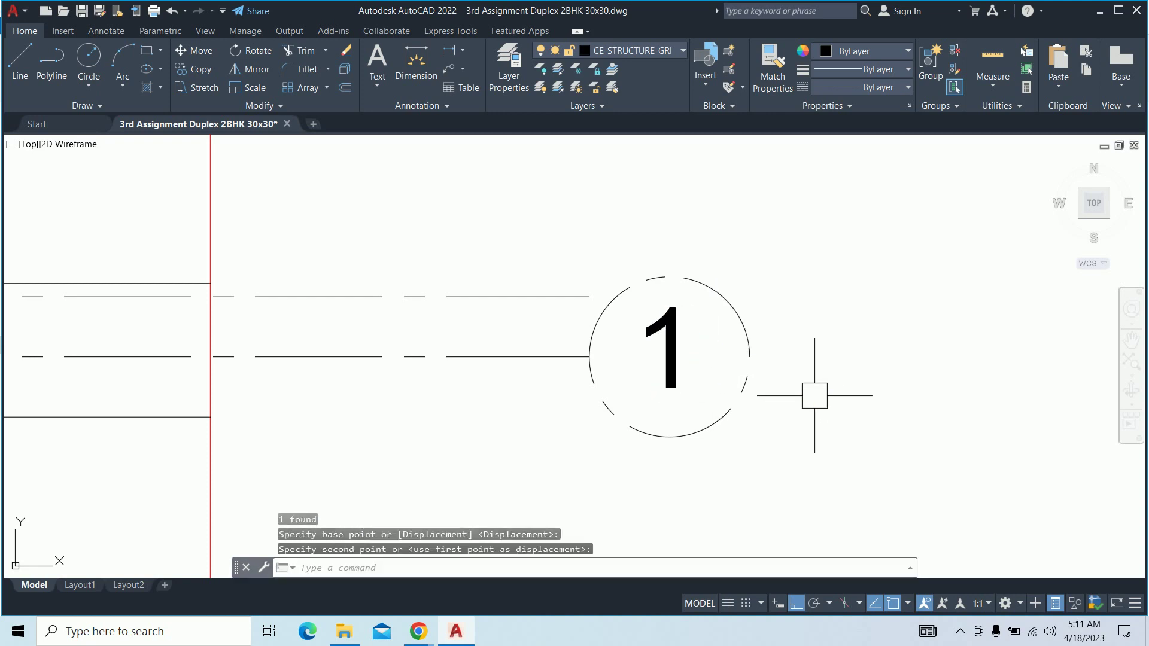
key(Escape)
middle_drag(581, 292, 584, 354)
key(Escape)
key(Return)
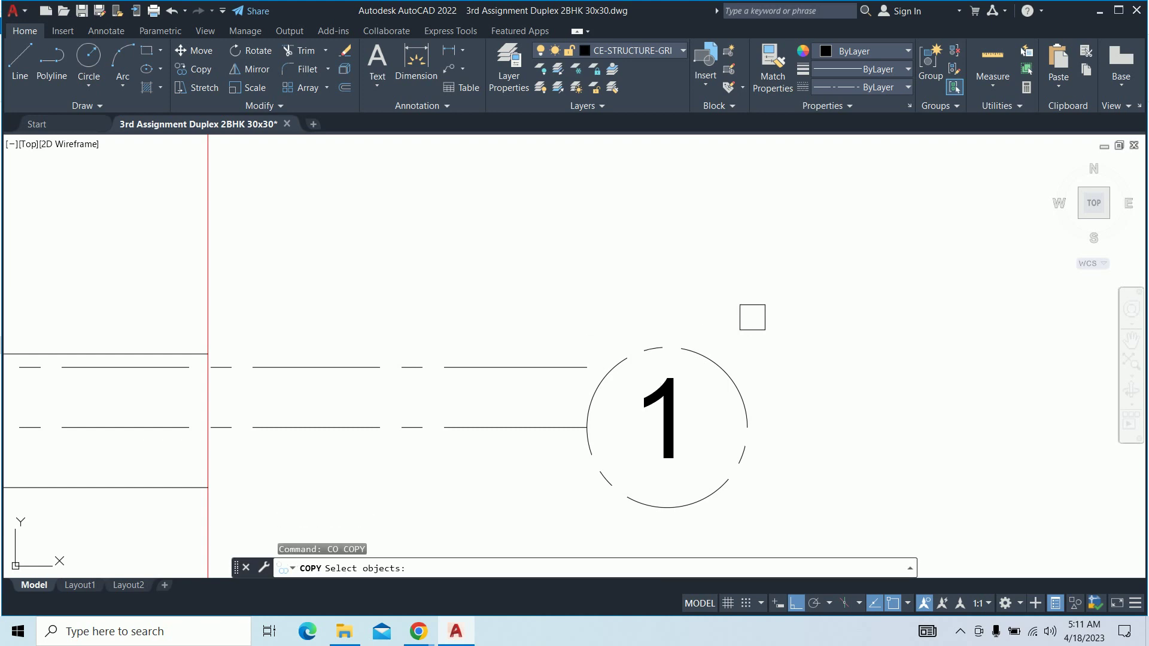
click(777, 314)
click(623, 441)
key(Return)
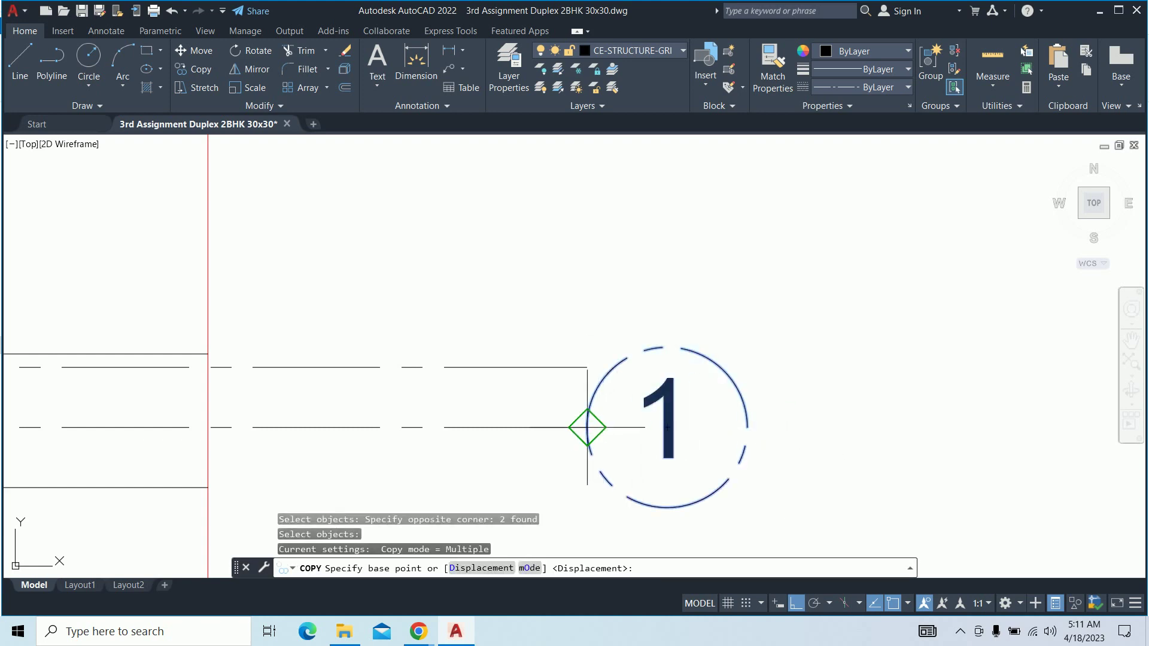
click(587, 427)
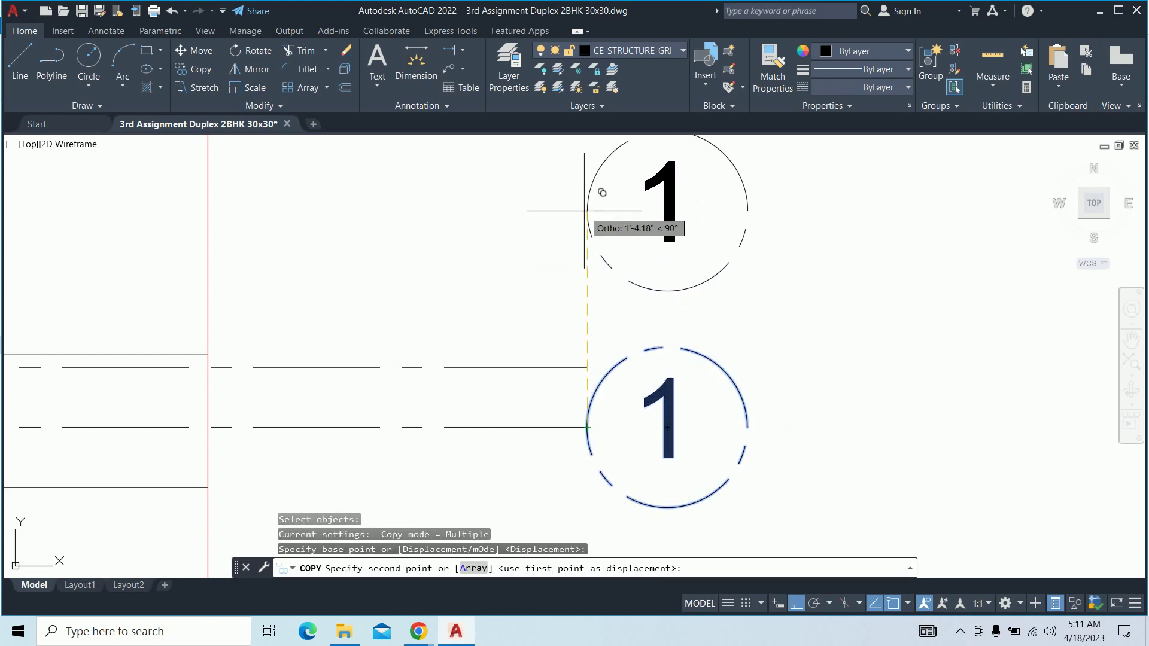
click(584, 210)
key(Escape)
key(Escape)
Draw an angled leader to the upper bubble and trim the leftover grid segment
text(l)
key(Return)
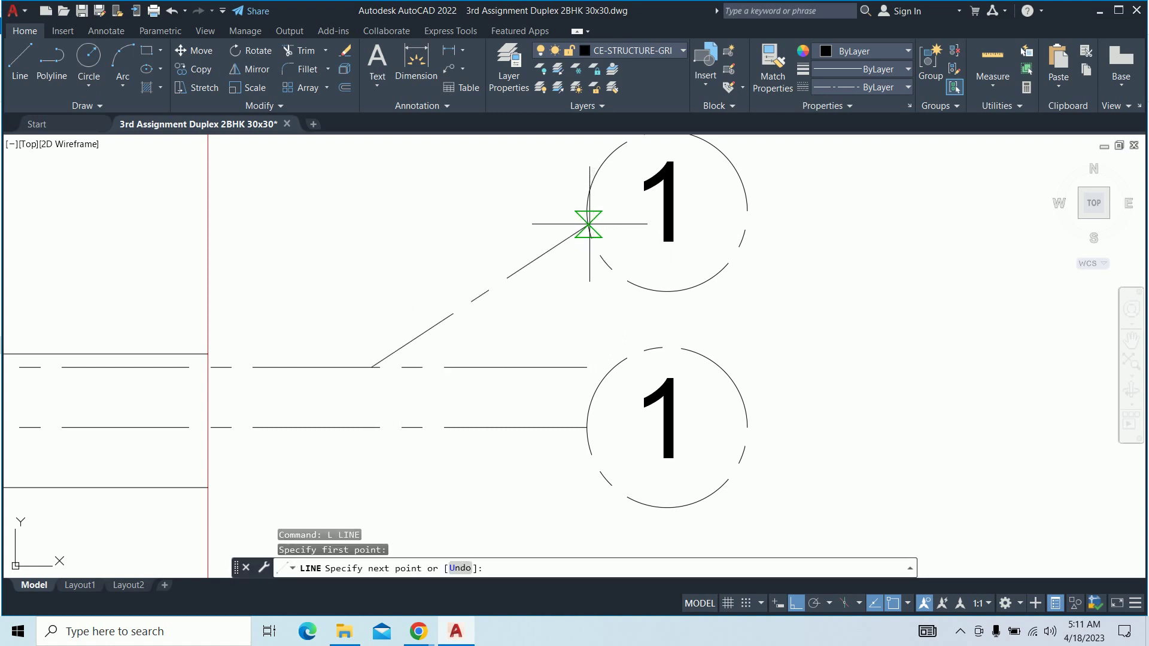
click(588, 223)
key(Escape)
text(tr)
key(Return)
click(509, 369)
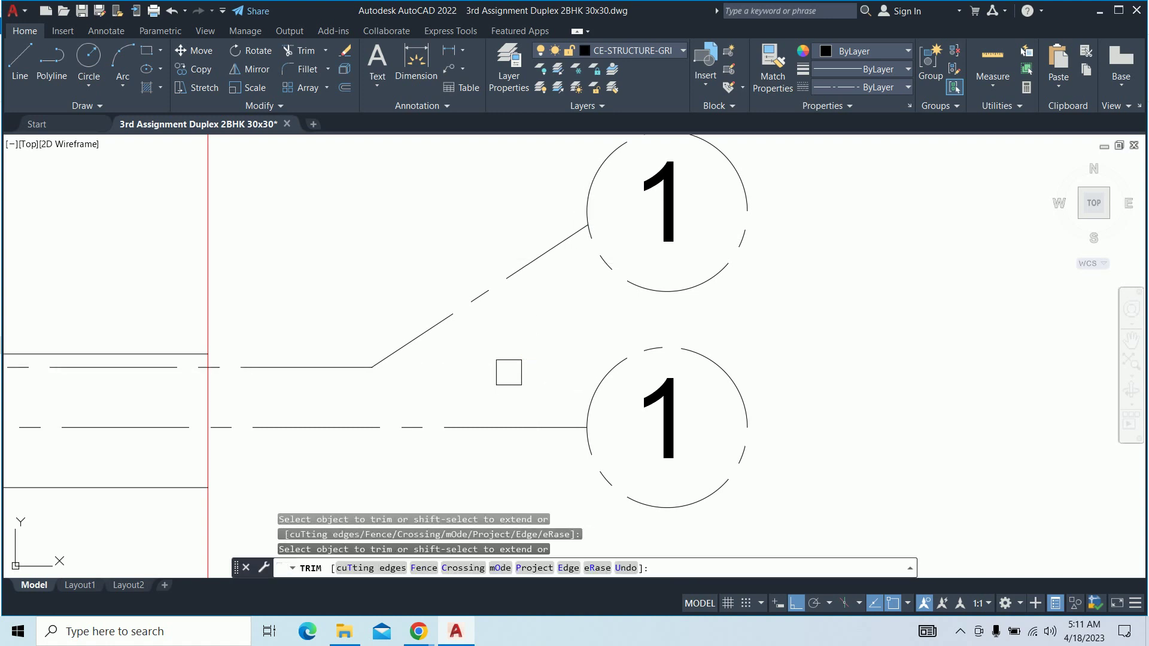
key(Escape)
key(Escape)
key(Escape)
Pan to show both bubbles and the plan corner, then start another copy
scroll(508, 374, down, 5)
mouse_move(505, 374)
middle_down()
mouse_move(523, 378)
mouse_move(514, 424)
middle_up()
text(co)
key(Return)
Copy the grid bubble to the top ends of two vertical grid lines
click(638, 501)
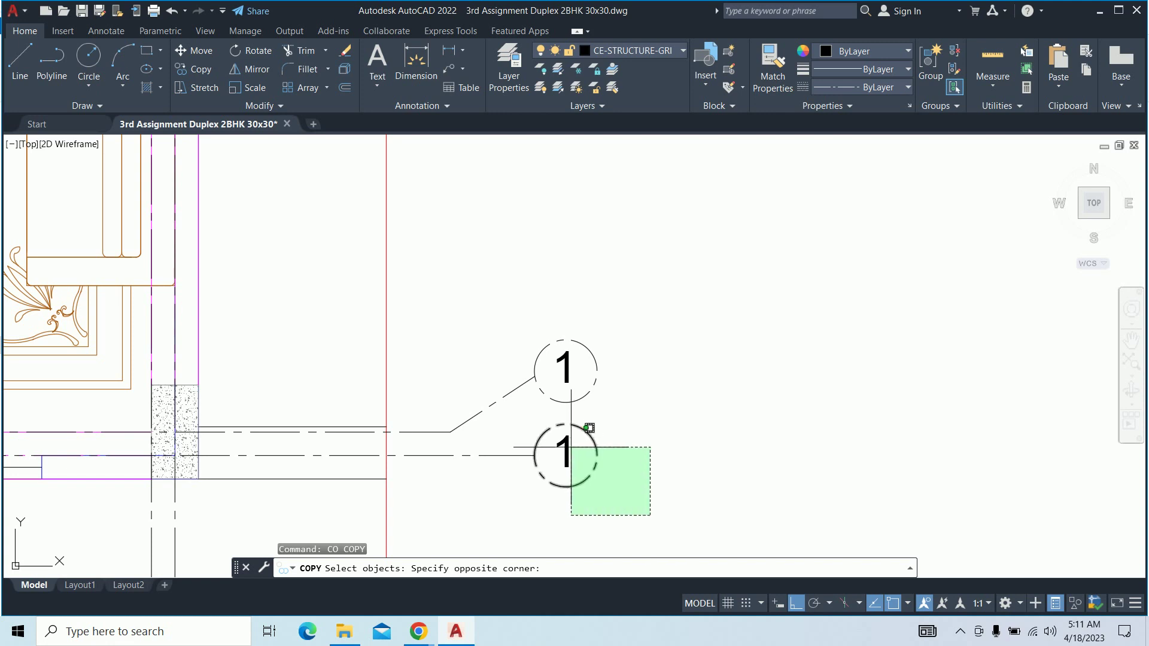
click(586, 428)
key(Return)
click(534, 455)
scroll(516, 211, down, 4)
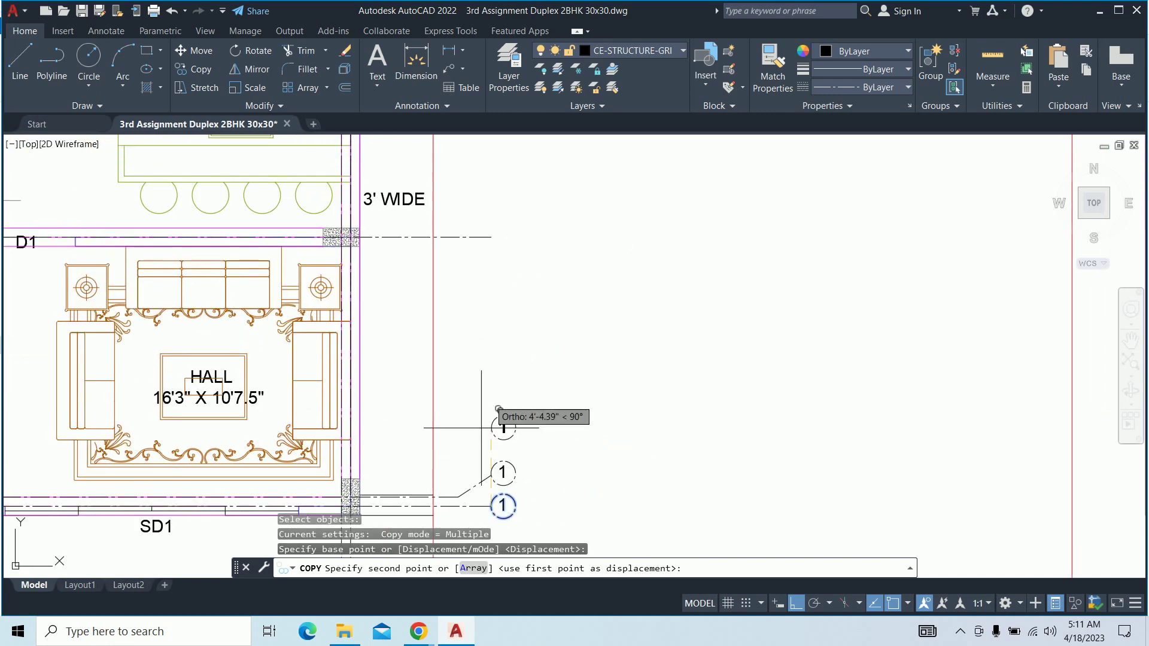
click(487, 233)
middle_drag(487, 226, 456, 508)
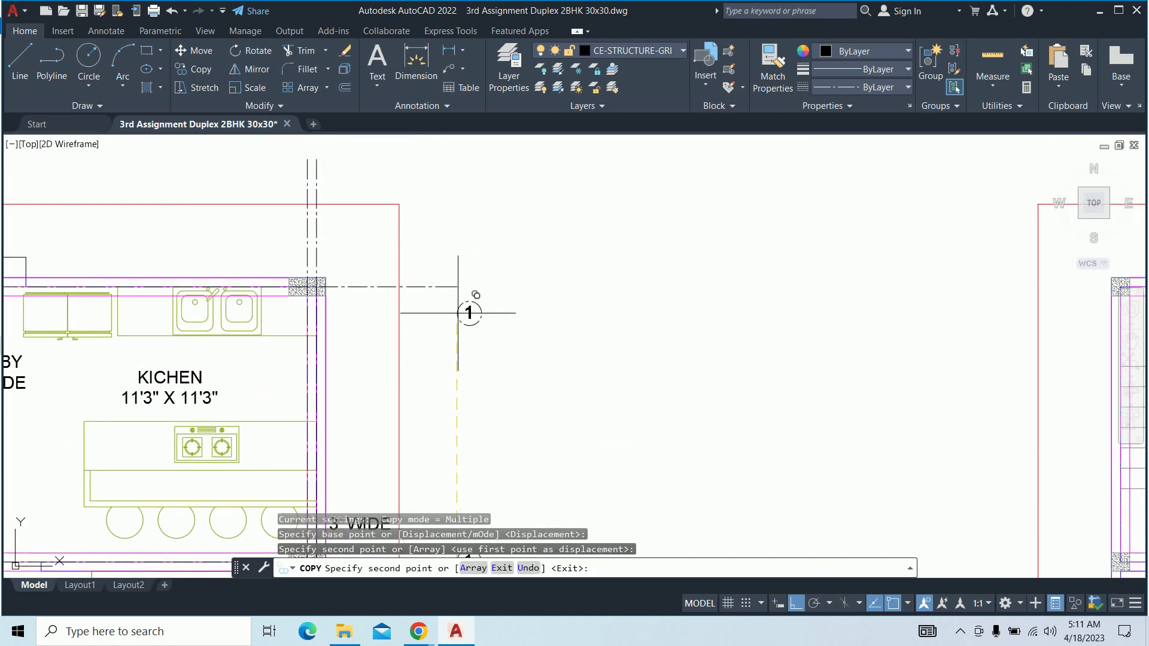
click(457, 287)
Copy bubble 1 to the top of another vertical grid line
middle_drag(457, 286, 479, 331)
key(Return)
key(Return)
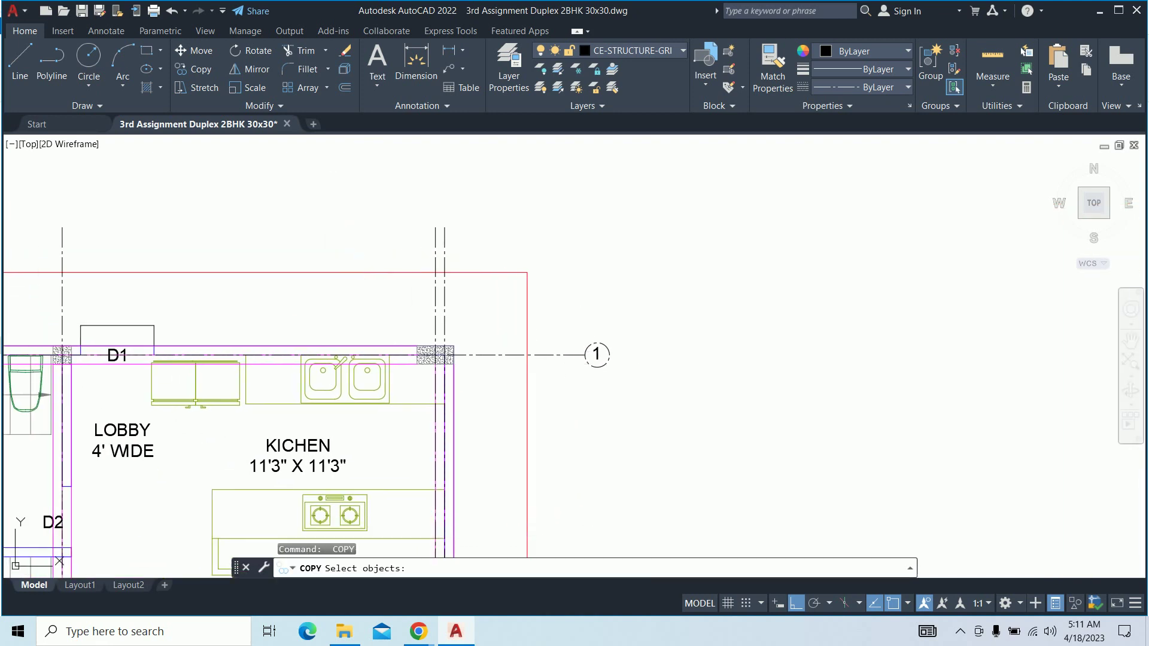
click(565, 304)
click(682, 448)
key(Return)
scroll(594, 369, up, 3)
click(600, 366)
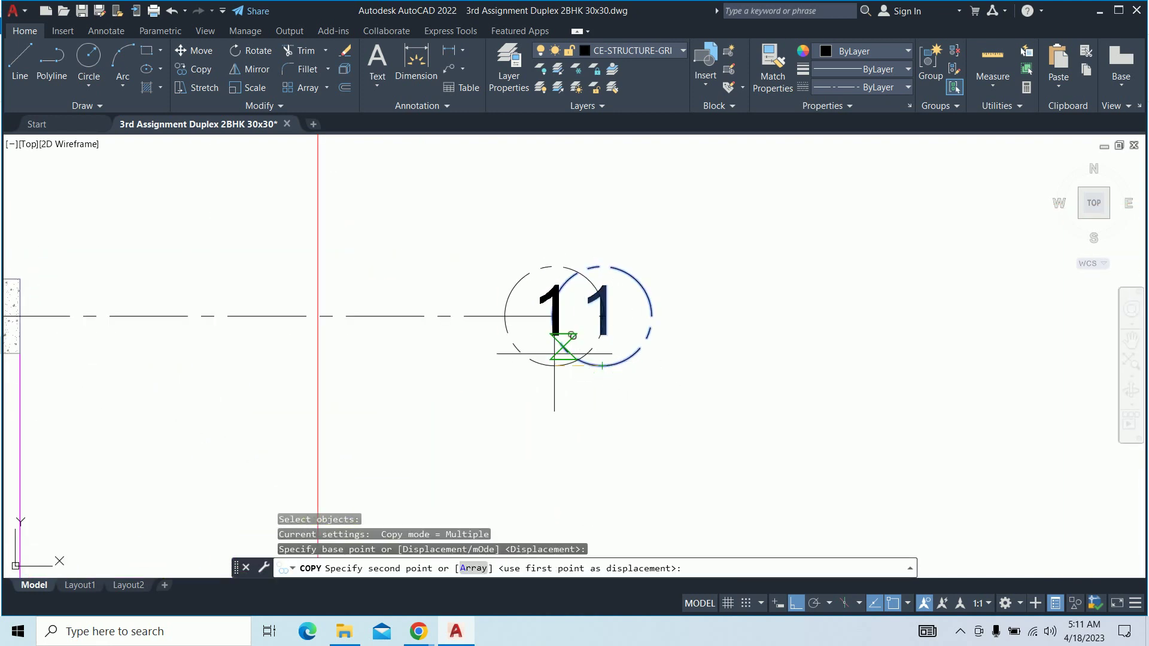
middle_drag(565, 333, 525, 520)
click(270, 281)
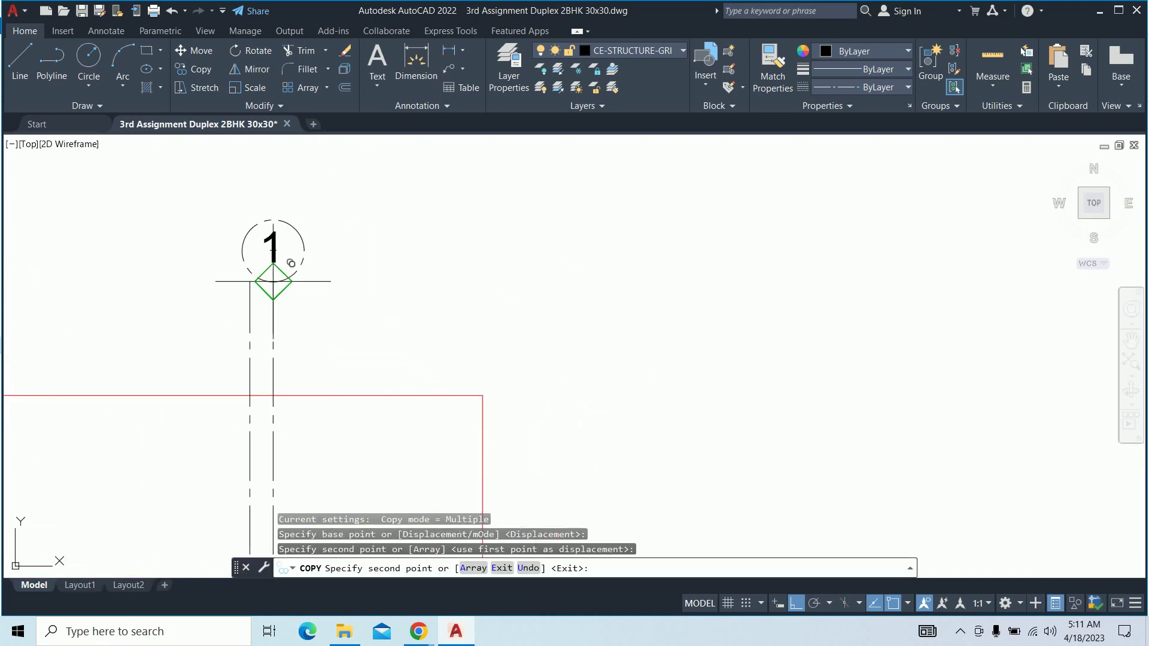
key(Escape)
middle_drag(270, 281, 457, 428)
Copy a bubble to an offset position left of the existing one with CO
text(co)
key(Return)
click(329, 297)
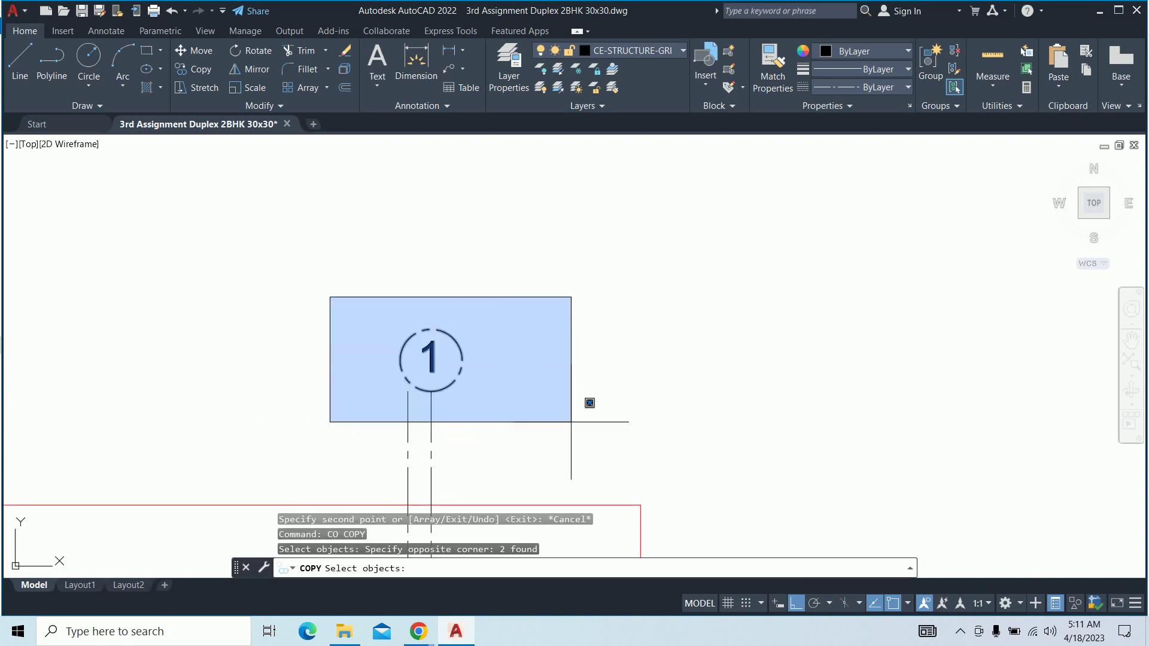
click(571, 418)
key(Return)
click(462, 271)
click(347, 270)
key(Escape)
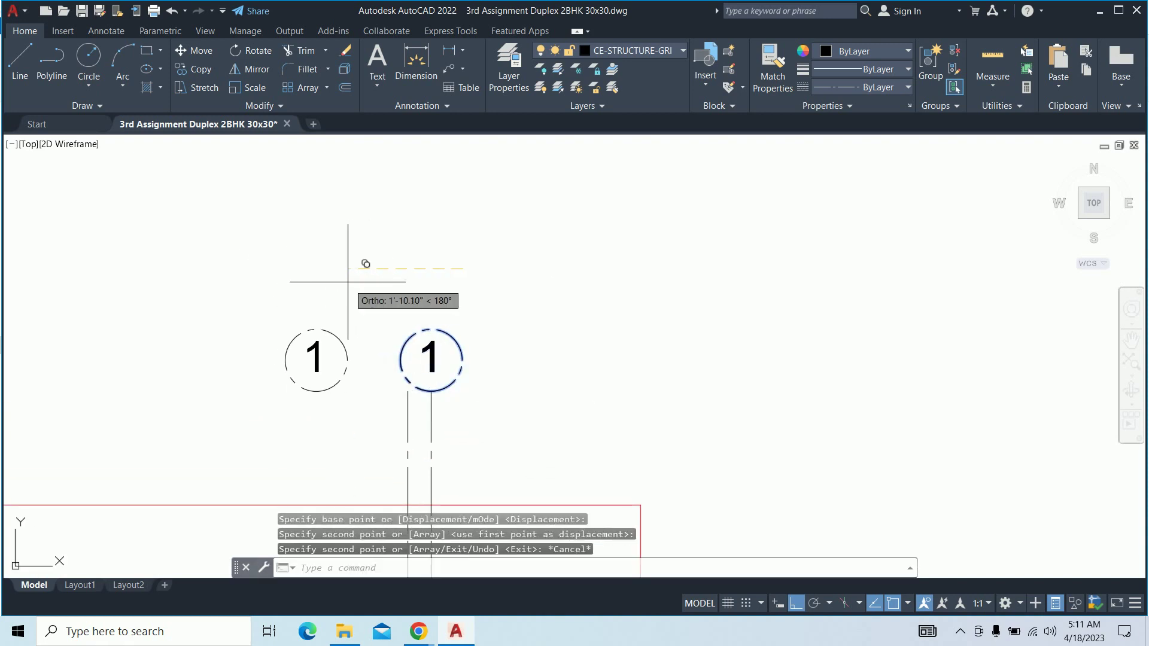
Draw an angled leader line from the grid intersection to the offset bubble
text(L)
key(Return)
middle_drag(408, 479, 389, 386)
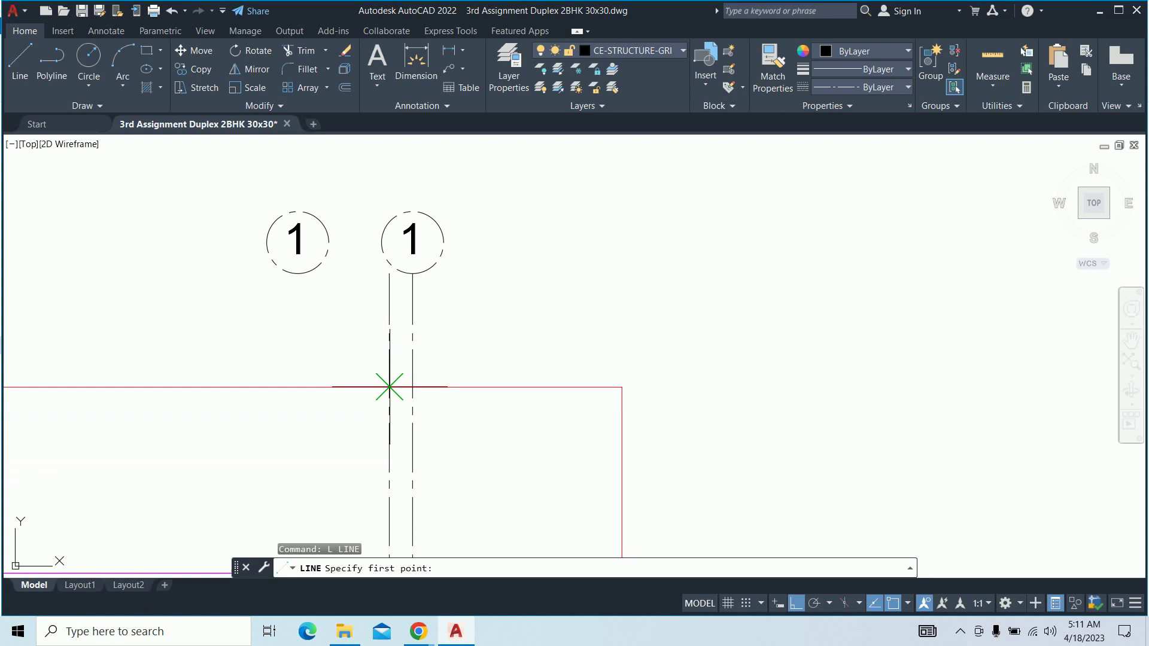
click(389, 424)
click(311, 270)
key(Escape)
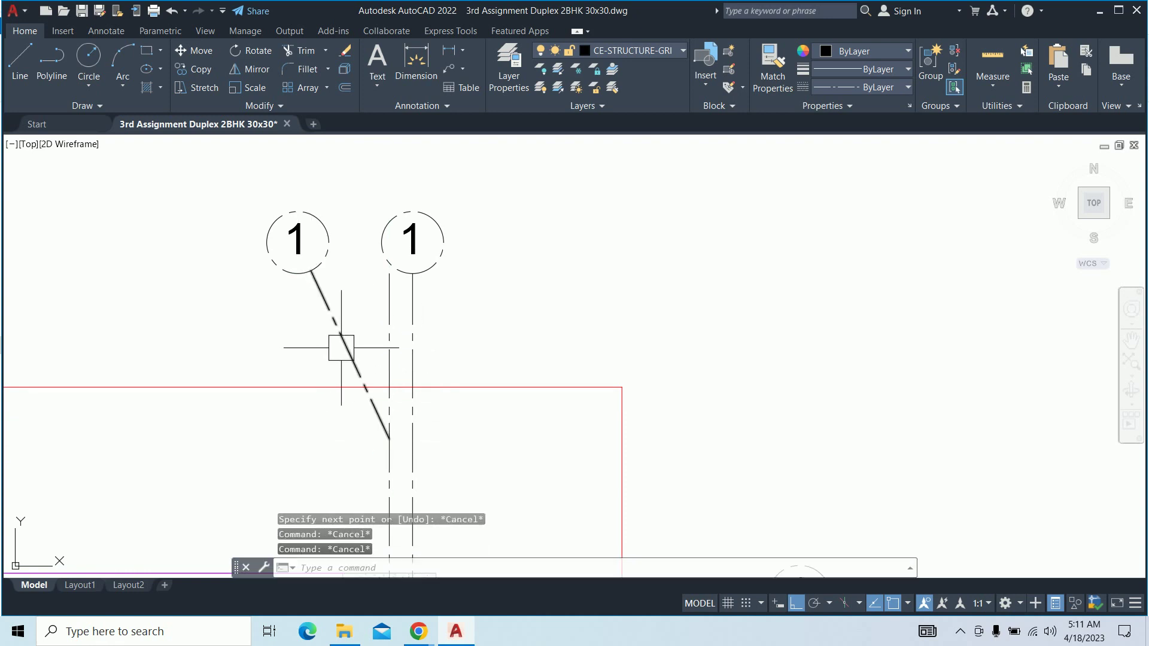
Start a trim using all objects as cutting edges, then cancel it
text(tr)
key(Return)
text(t)
key(Return)
scroll(386, 323, down, 2)
scroll(385, 326, up, 4)
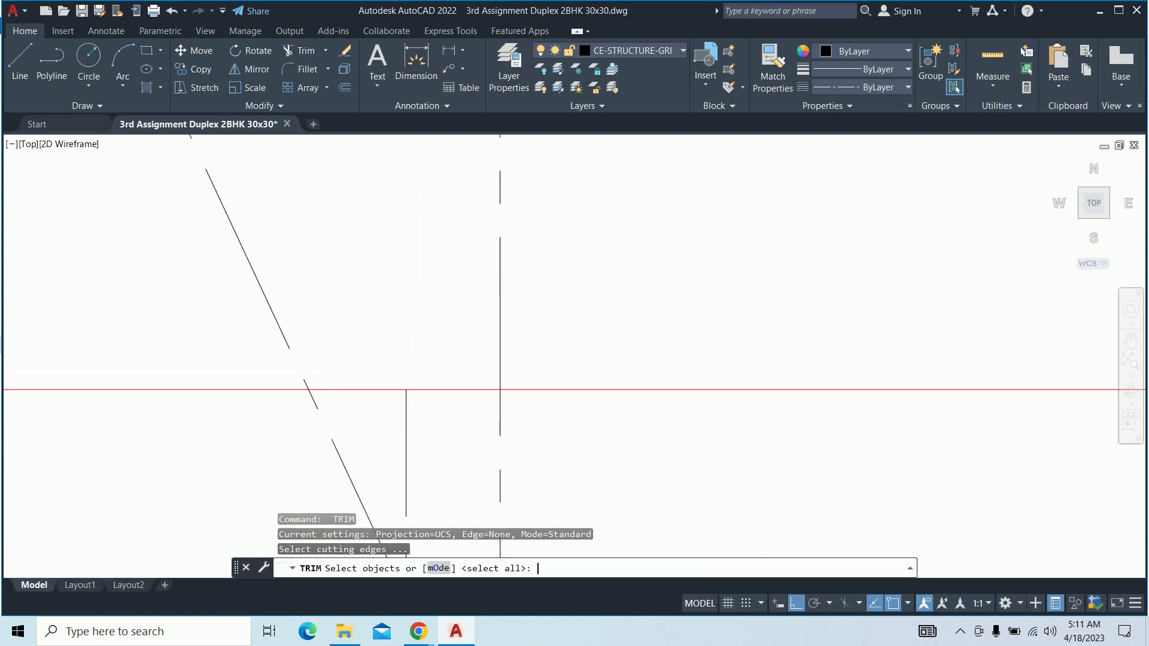
key(Return)
middle_drag(418, 442, 405, 272)
key(Escape)
key(Escape)
key(Escape)
scroll(415, 277, down, 2)
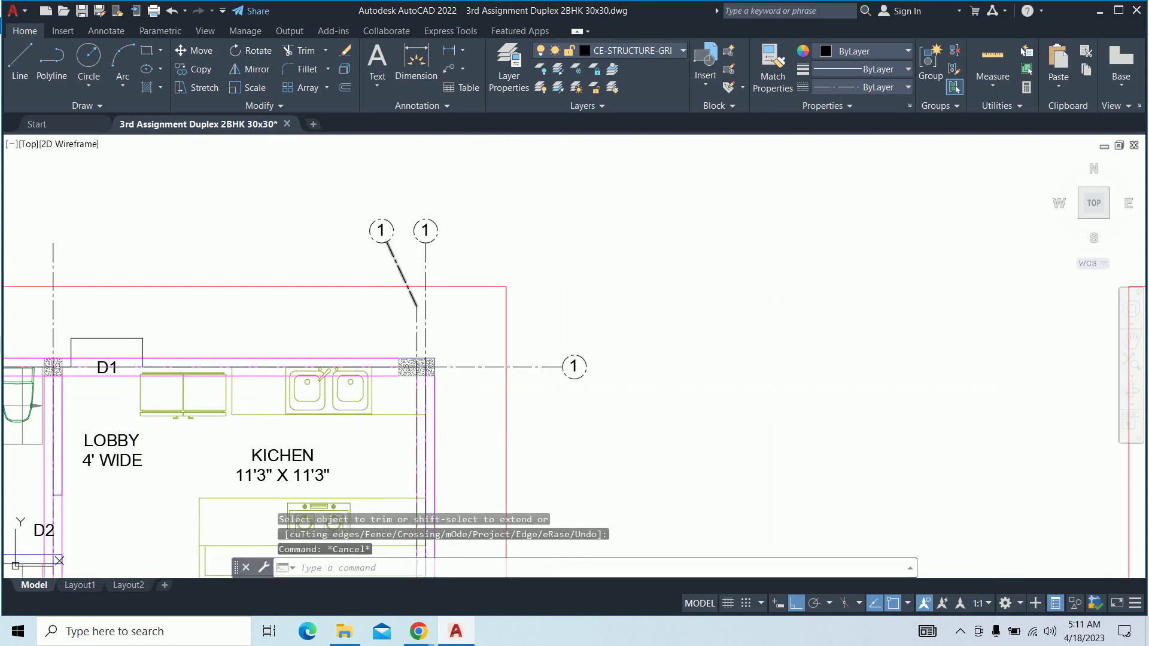
scroll(415, 277, down, 2)
scroll(415, 276, down, 1)
scroll(598, 311, down, 2)
Copy the bubble to the top of the left vertical grid line
text(co)
key(Return)
scroll(606, 325, up, 3)
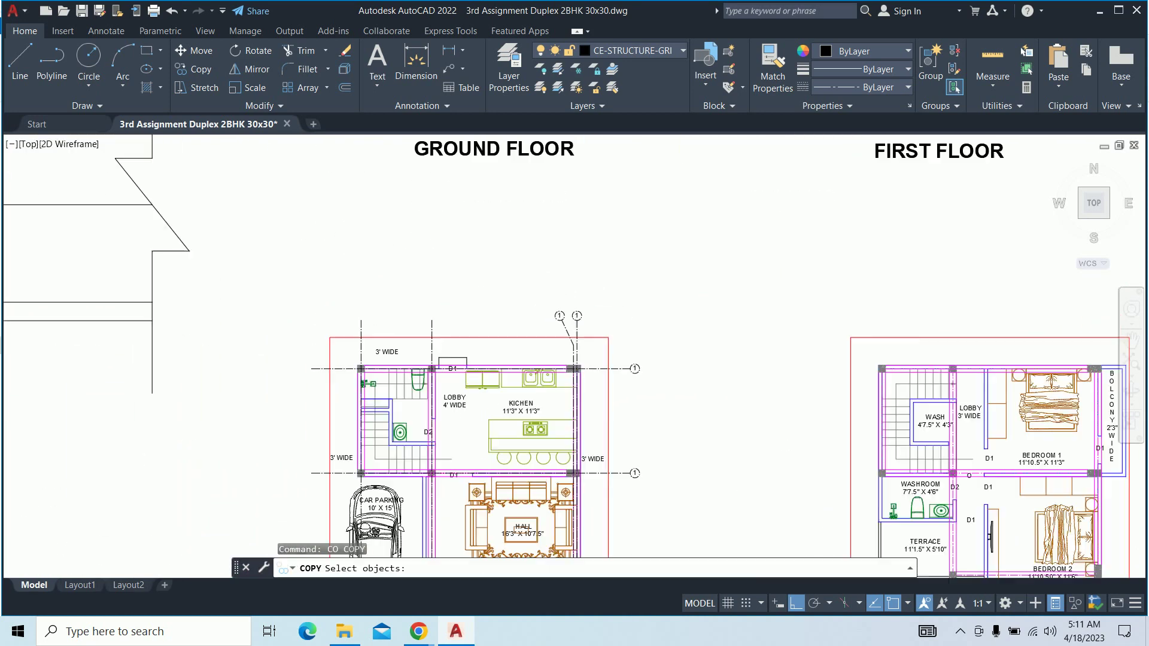
scroll(607, 325, up, 3)
click(664, 378)
key(Return)
scroll(623, 398, up, 4)
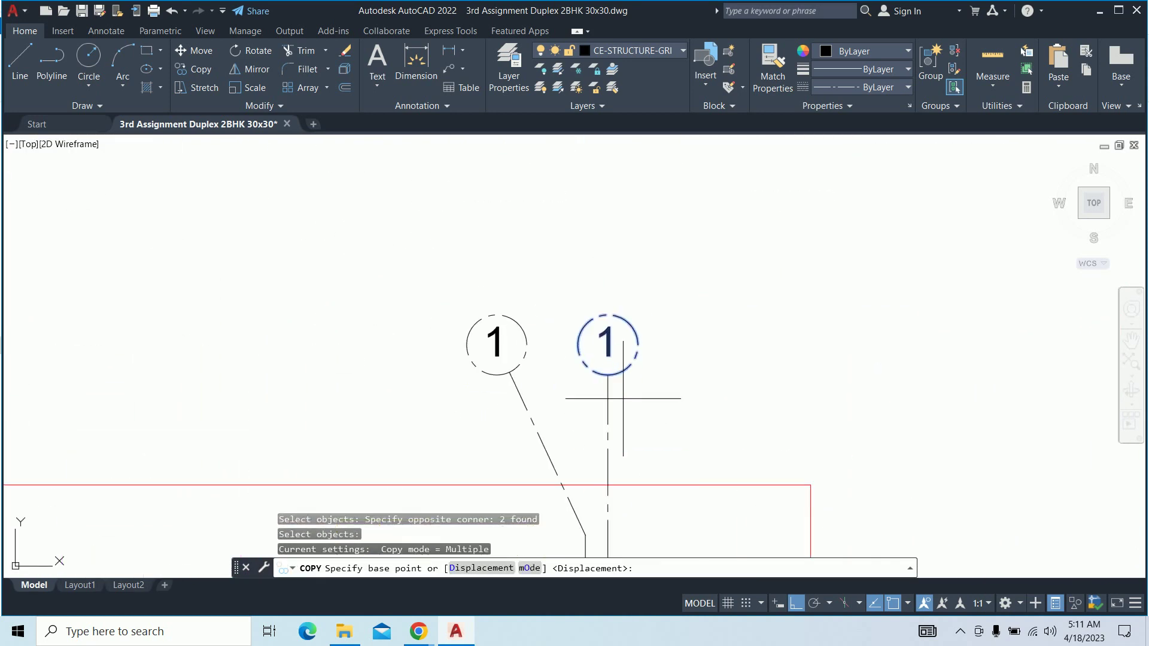
click(608, 375)
middle_drag(179, 385, 1118, 377)
scroll(1119, 377, down, 1)
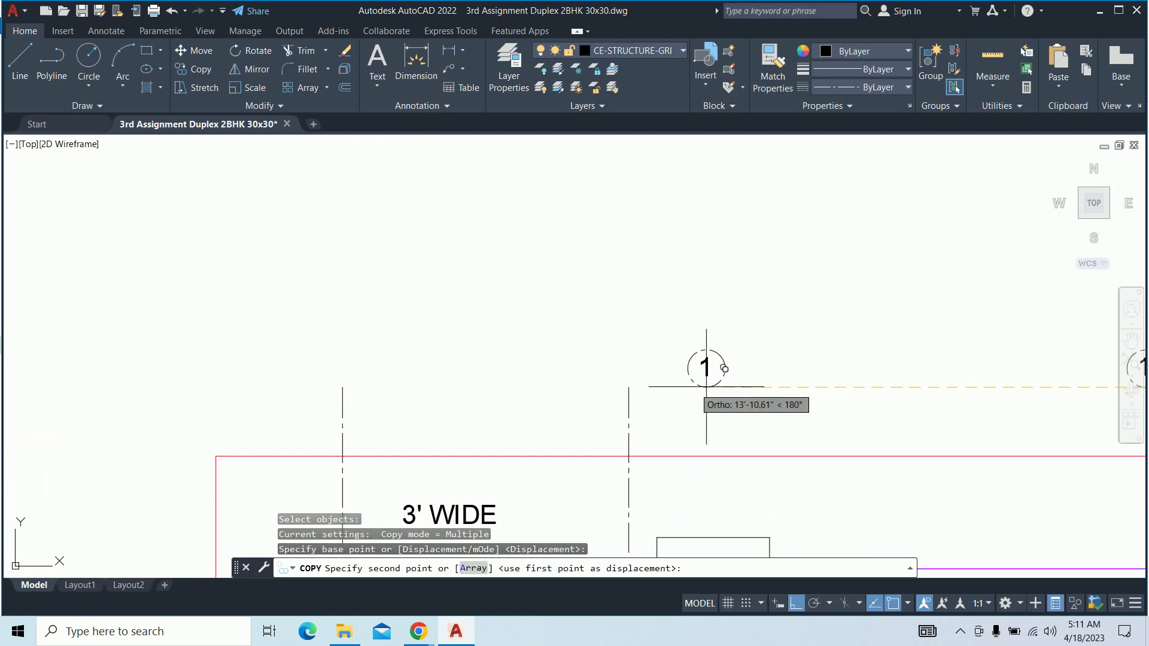
click(628, 387)
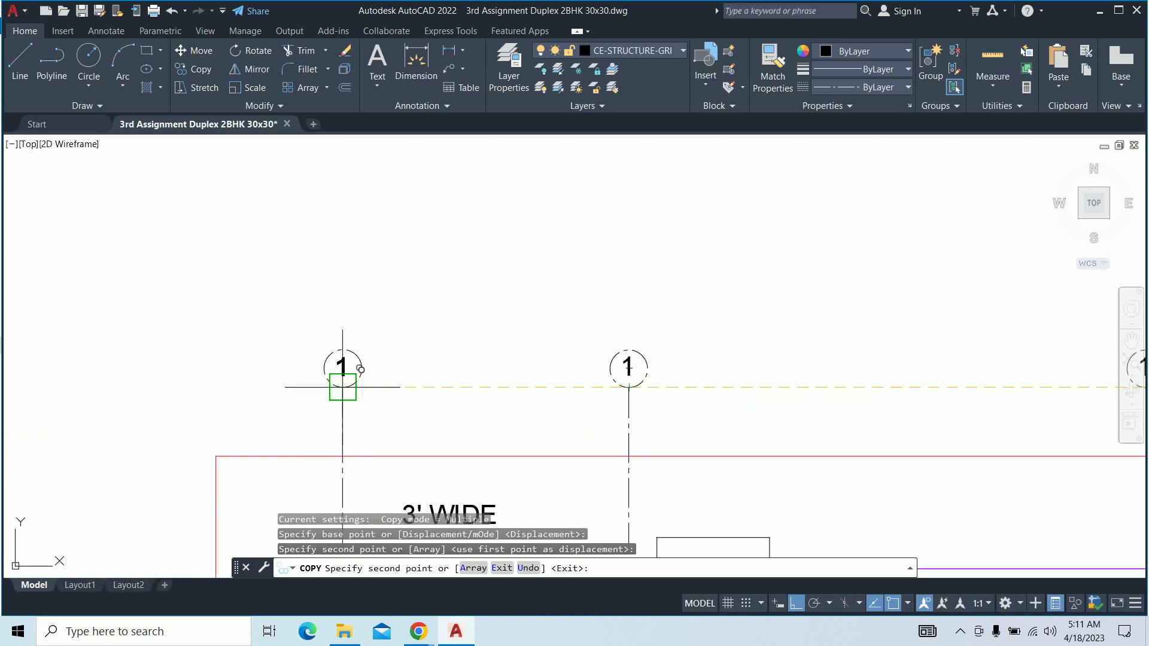
key(Escape)
key(Escape)
Zoom in and pick a bubble's number text for editing
scroll(341, 377, down, 4)
scroll(403, 312, up, 3)
scroll(402, 312, up, 3)
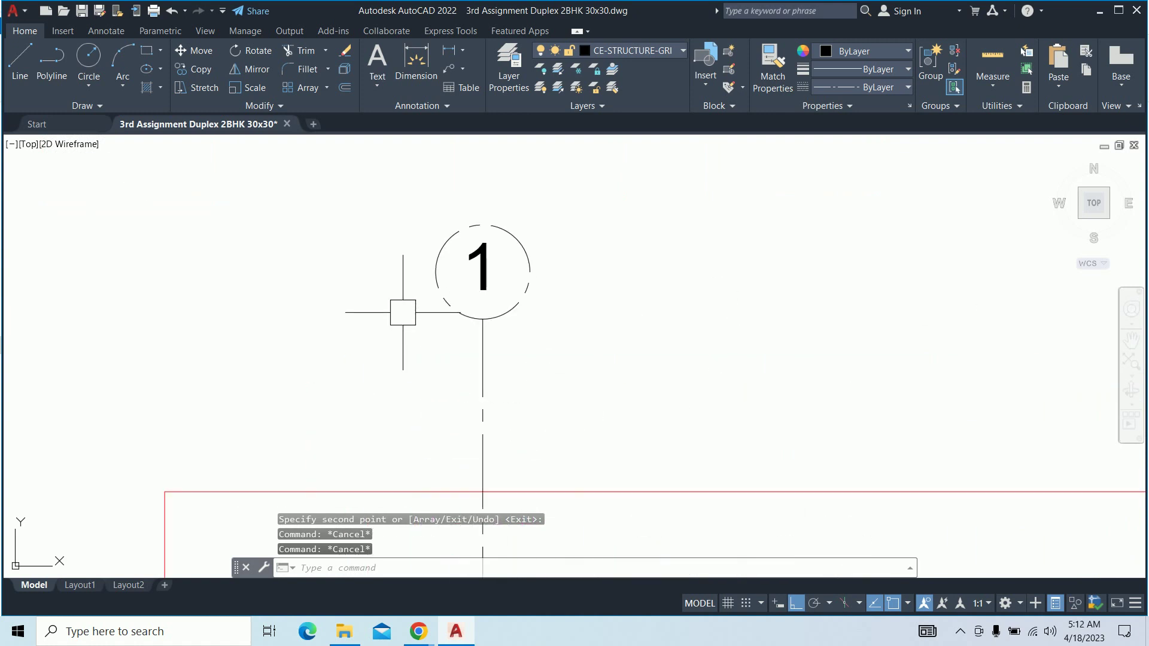
click(463, 279)
Relabel the first two top grid bubbles A and B
double_click(489, 275)
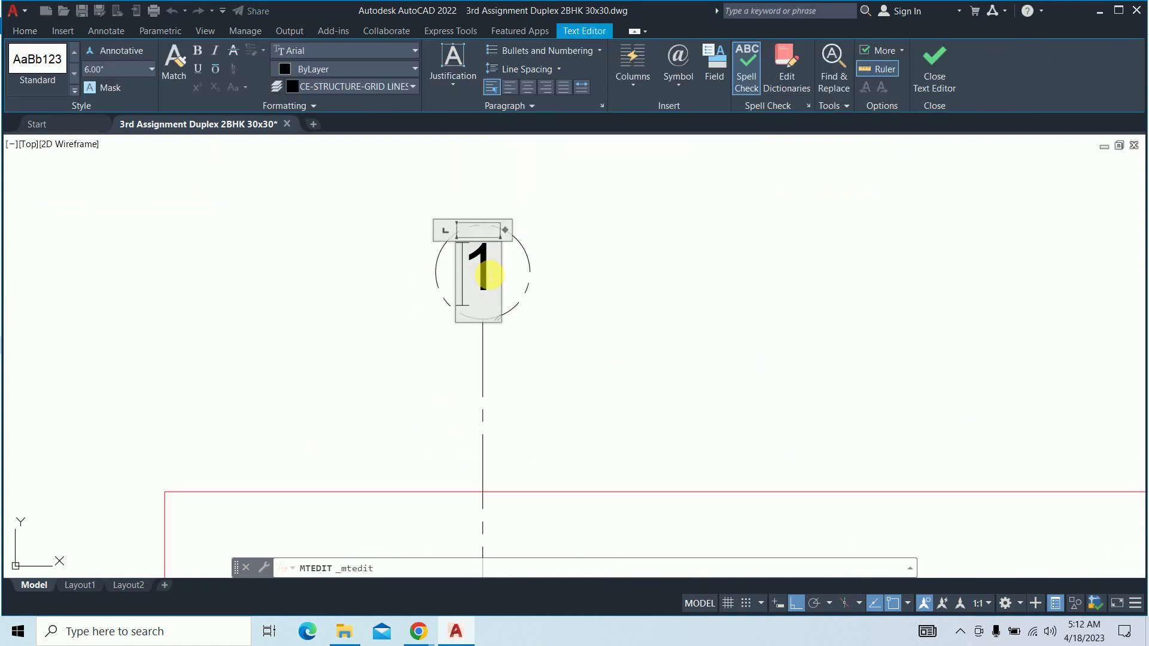
text(A)
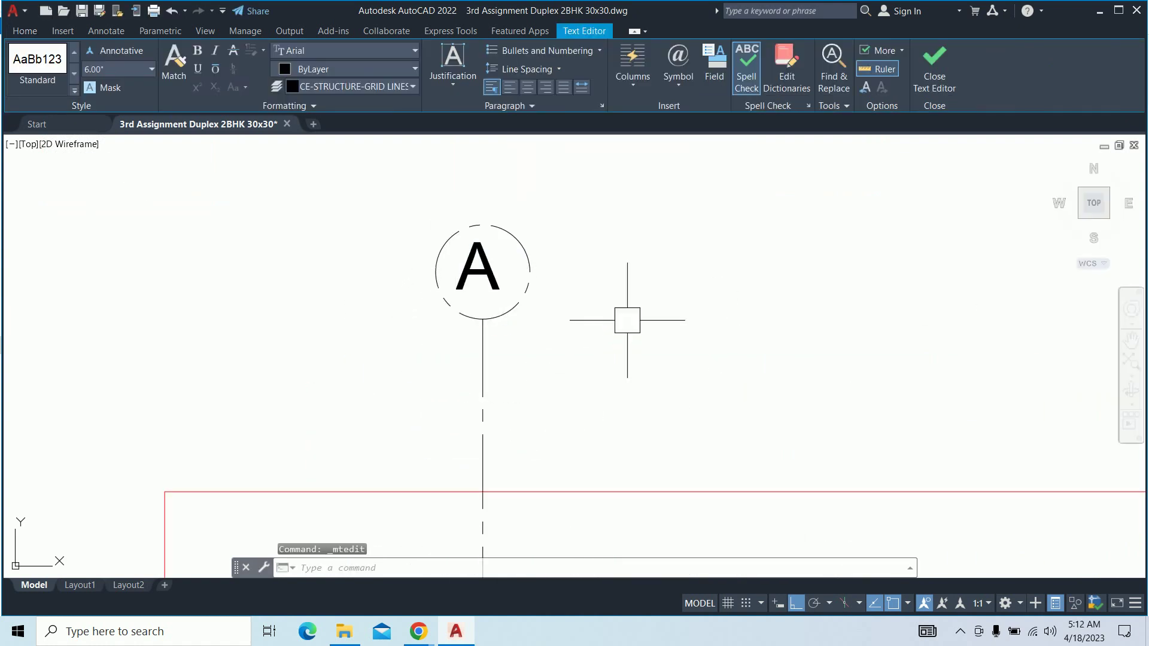
click(626, 318)
scroll(654, 313, down, 1)
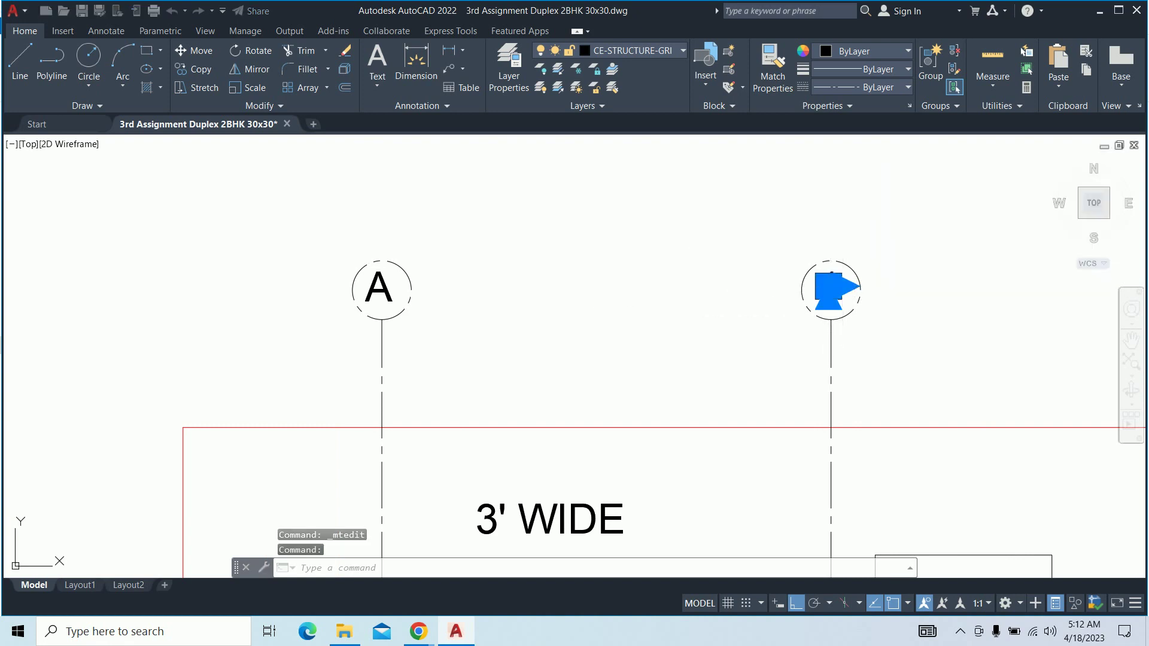
double_click(835, 296)
double_click(837, 293)
scroll(840, 292, up, 2)
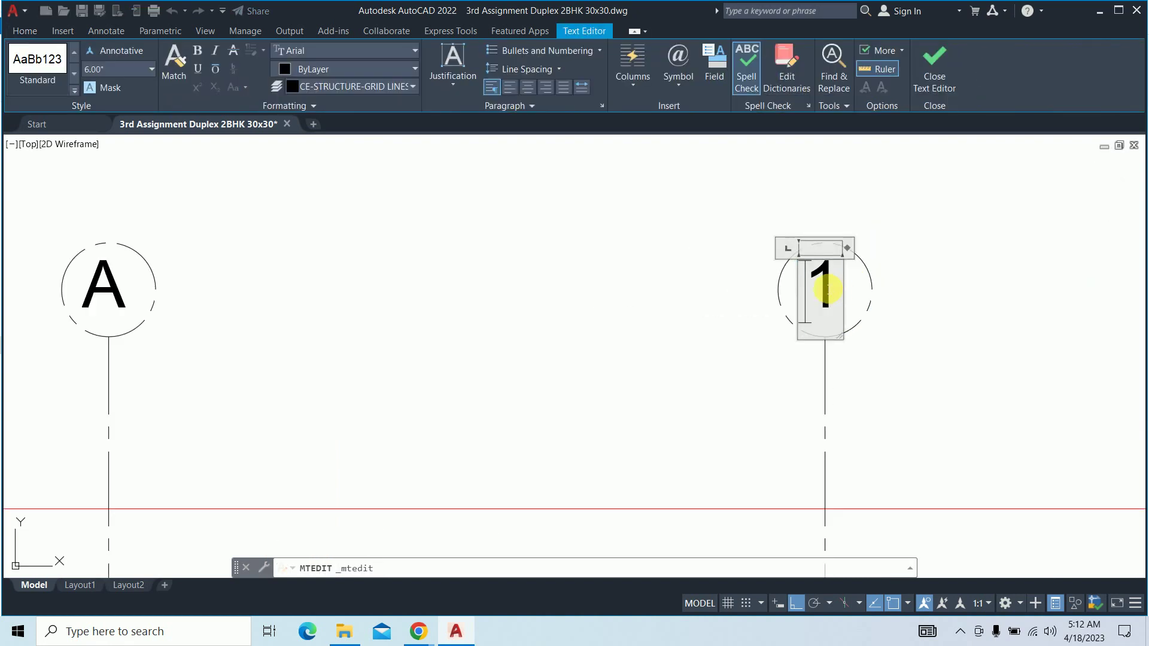
text(B)
click(674, 281)
Relabel the remaining two top grid bubbles C and D
scroll(658, 299, down, 4)
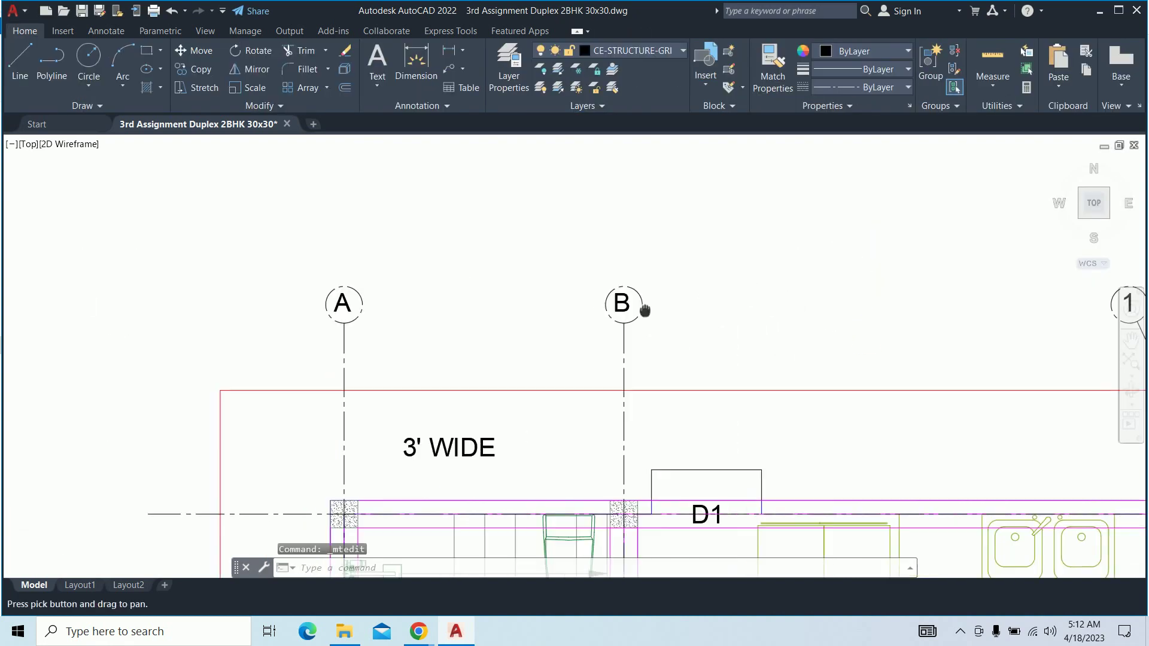
middle_drag(644, 310, 416, 317)
scroll(687, 318, up, 4)
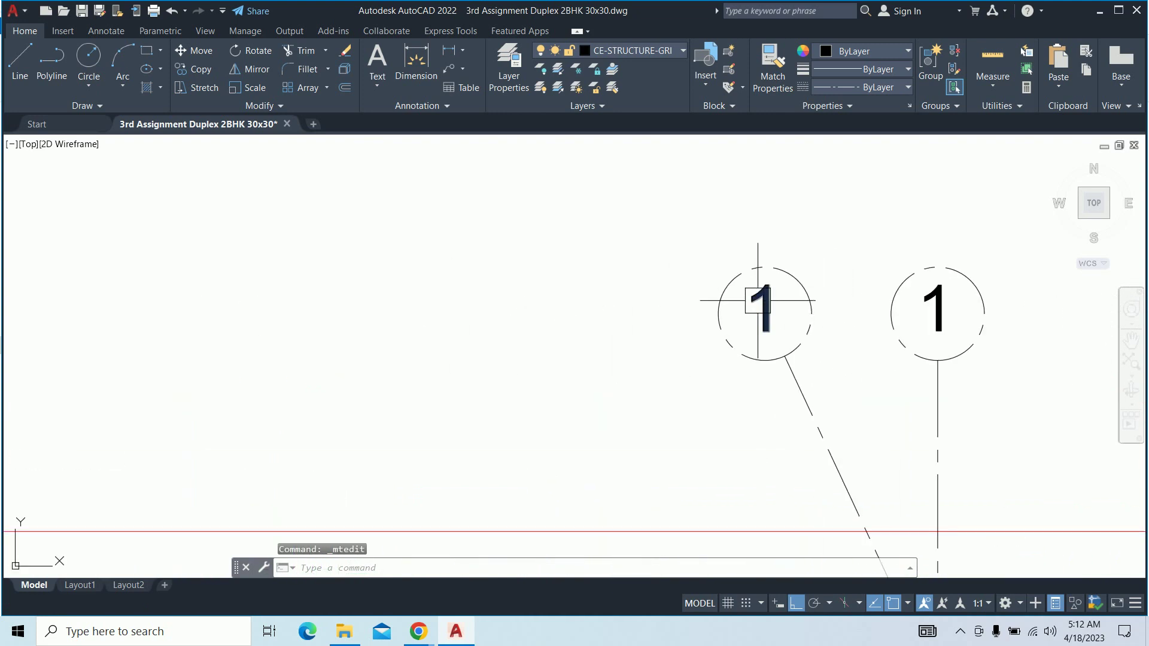
double_click(758, 301)
text(C)
click(616, 311)
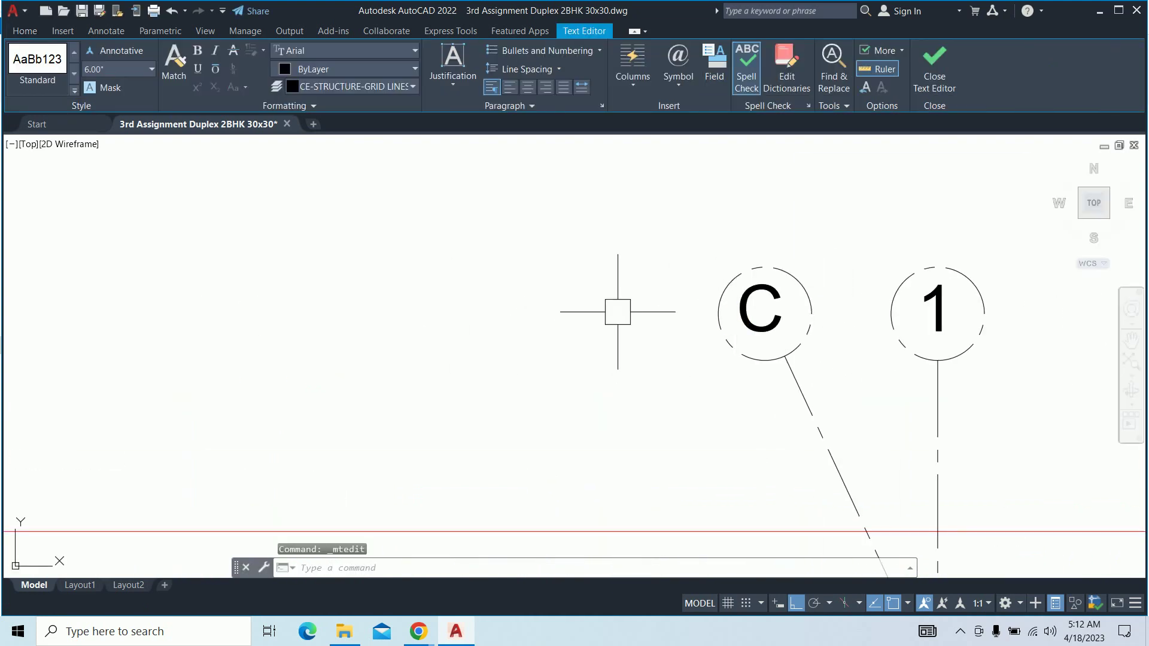
scroll(680, 313, down, 4)
middle_drag(828, 326, 692, 326)
scroll(693, 326, up, 3)
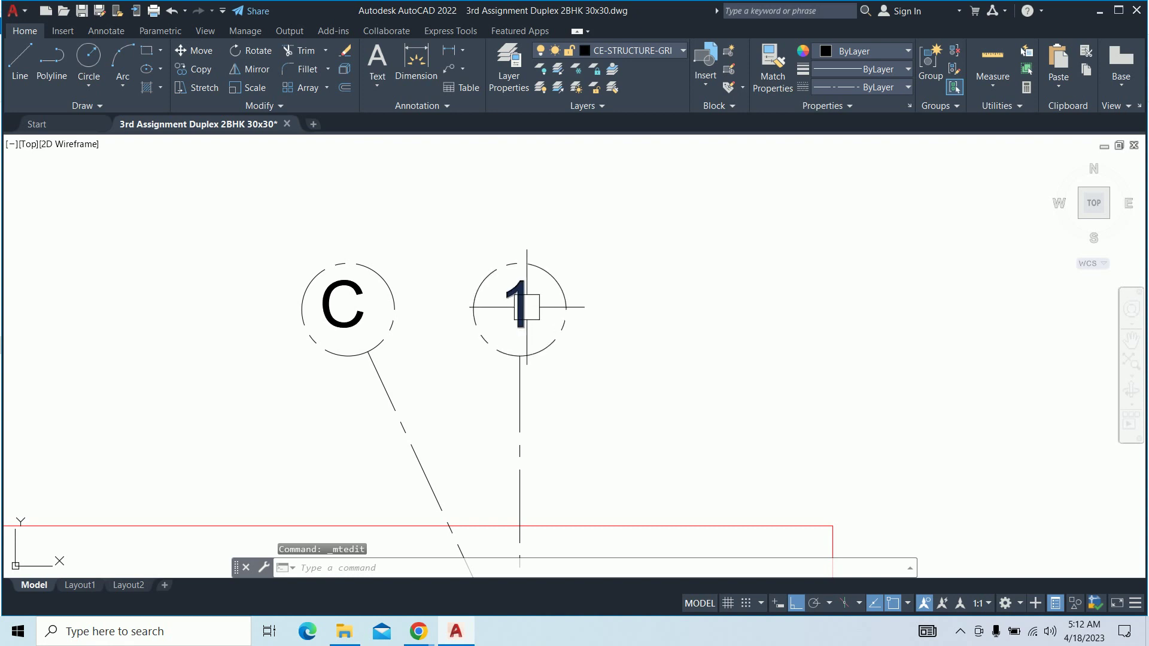
double_click(527, 307)
text(D)
click(659, 336)
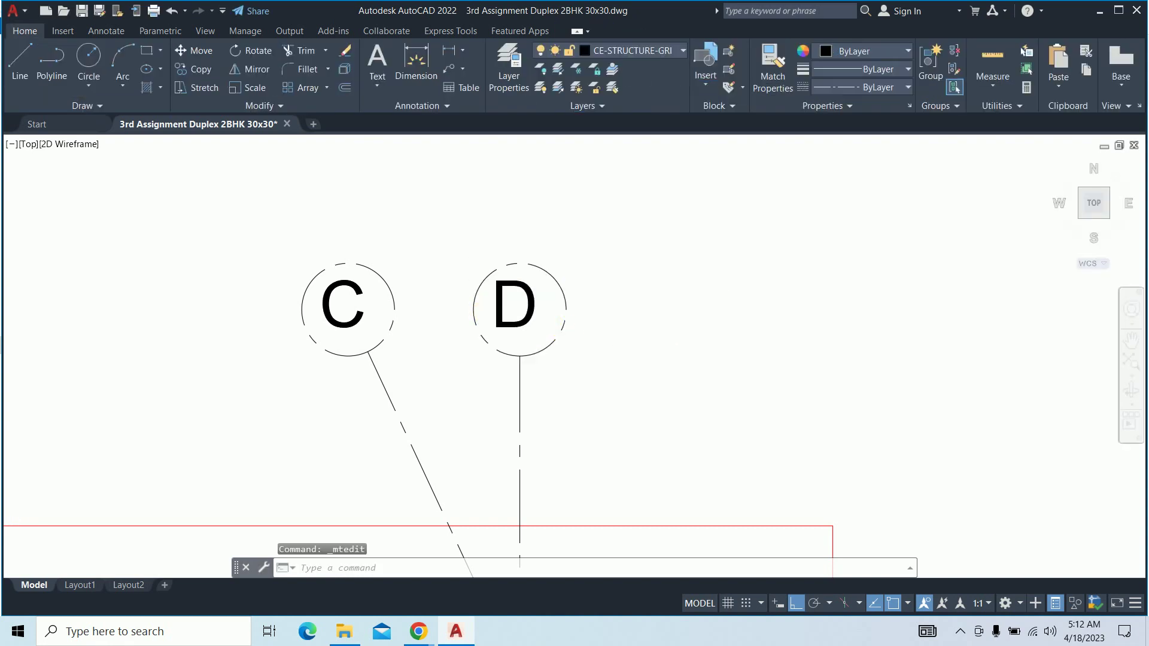
Renumber a right-hand side bubble to 2
scroll(687, 336, down, 4)
scroll(653, 291, up, 4)
scroll(623, 271, down, 4)
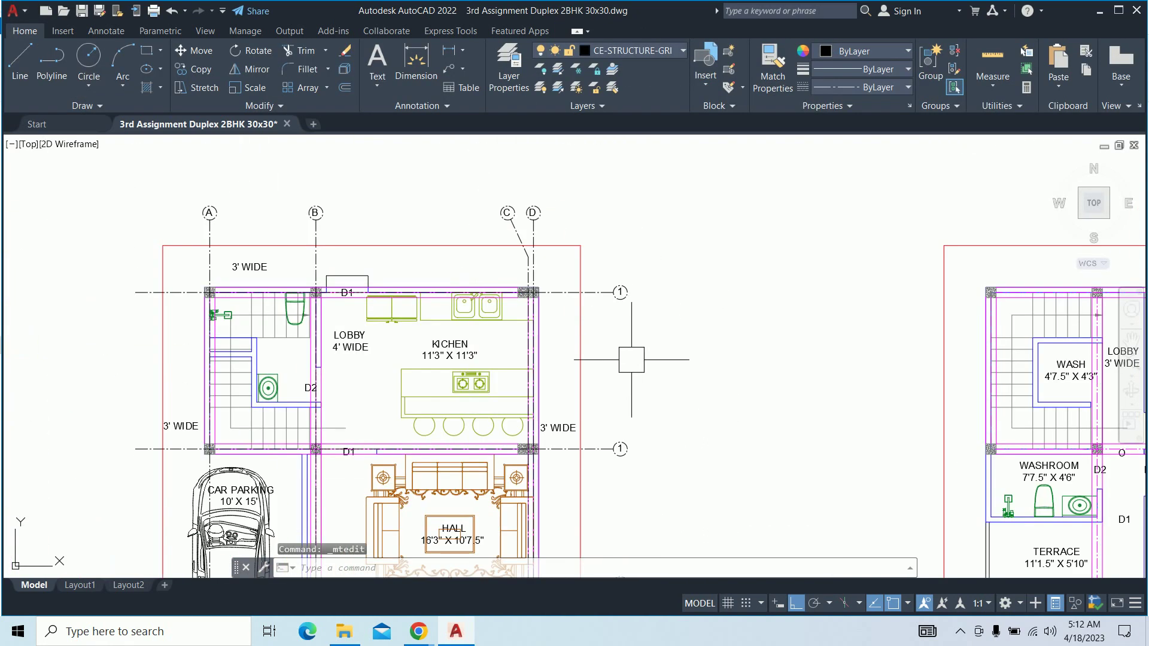
scroll(585, 300, up, 2)
scroll(580, 361, up, 5)
double_click(580, 343)
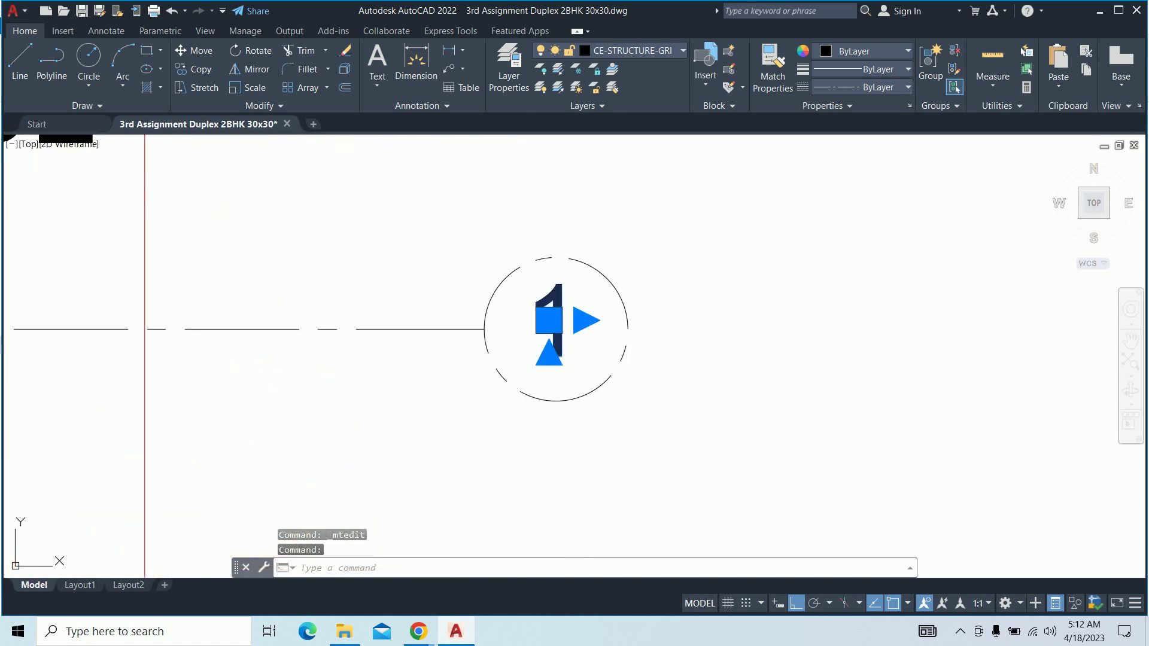
text(2)
click(724, 341)
Renumber the upper side bubble to 3 and the lower one to 4
scroll(723, 341, down, 5)
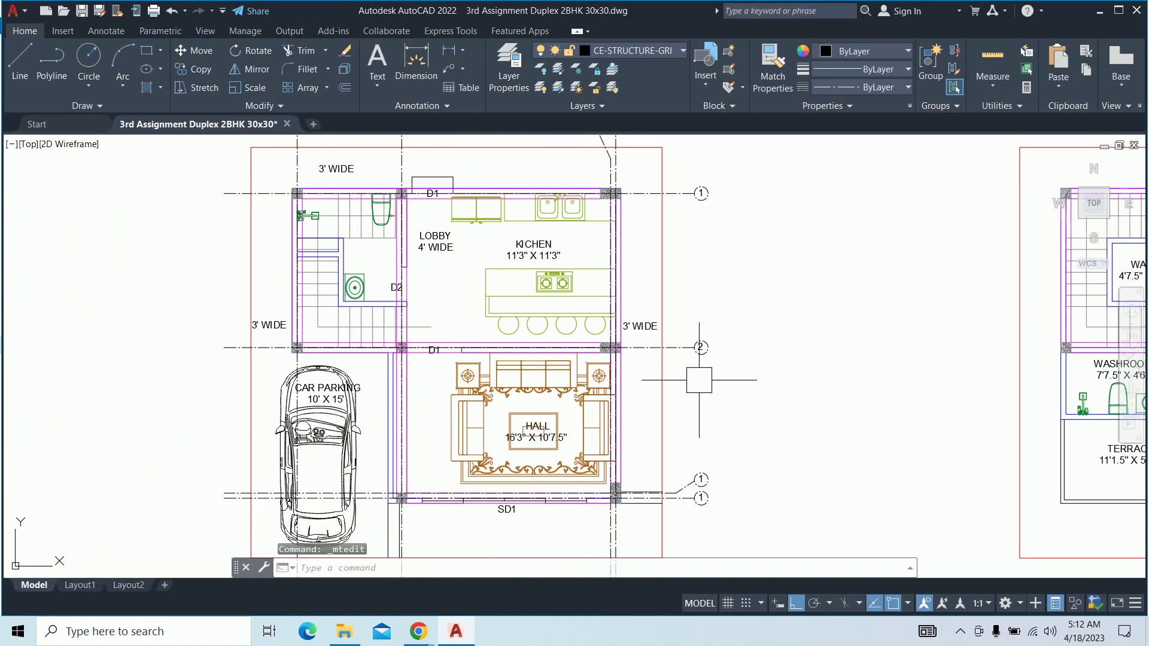
scroll(621, 243, down, 2)
scroll(619, 255, up, 6)
scroll(619, 254, up, 2)
double_click(631, 270)
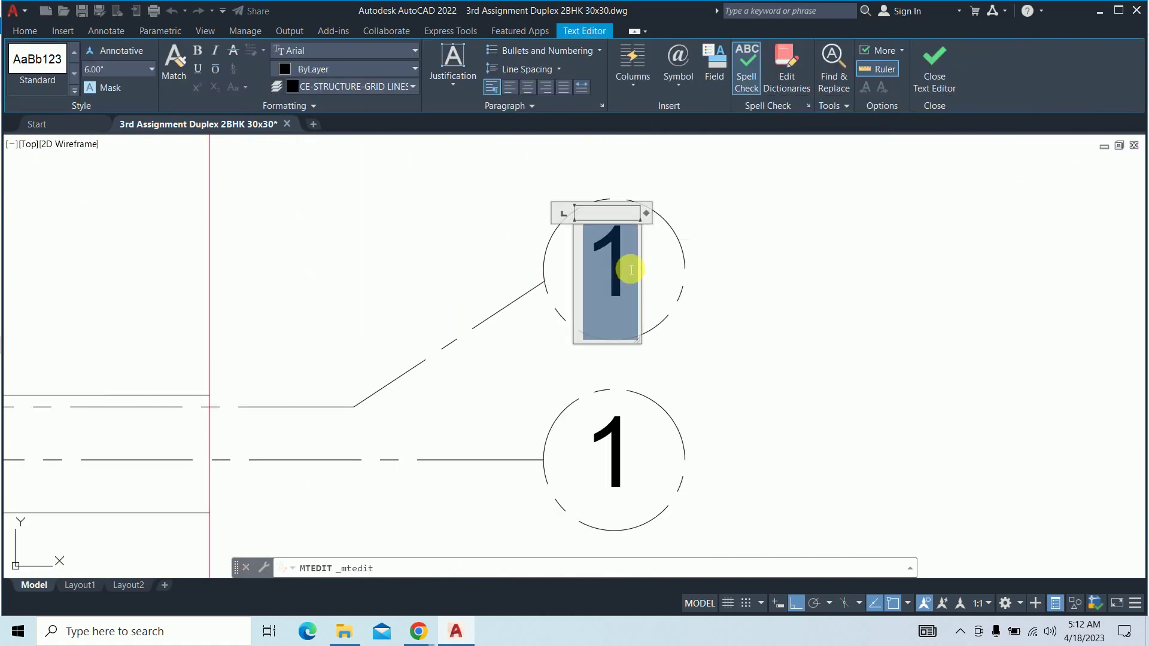
text(3)
click(735, 308)
scroll(736, 307, down, 3)
scroll(641, 347, up, 3)
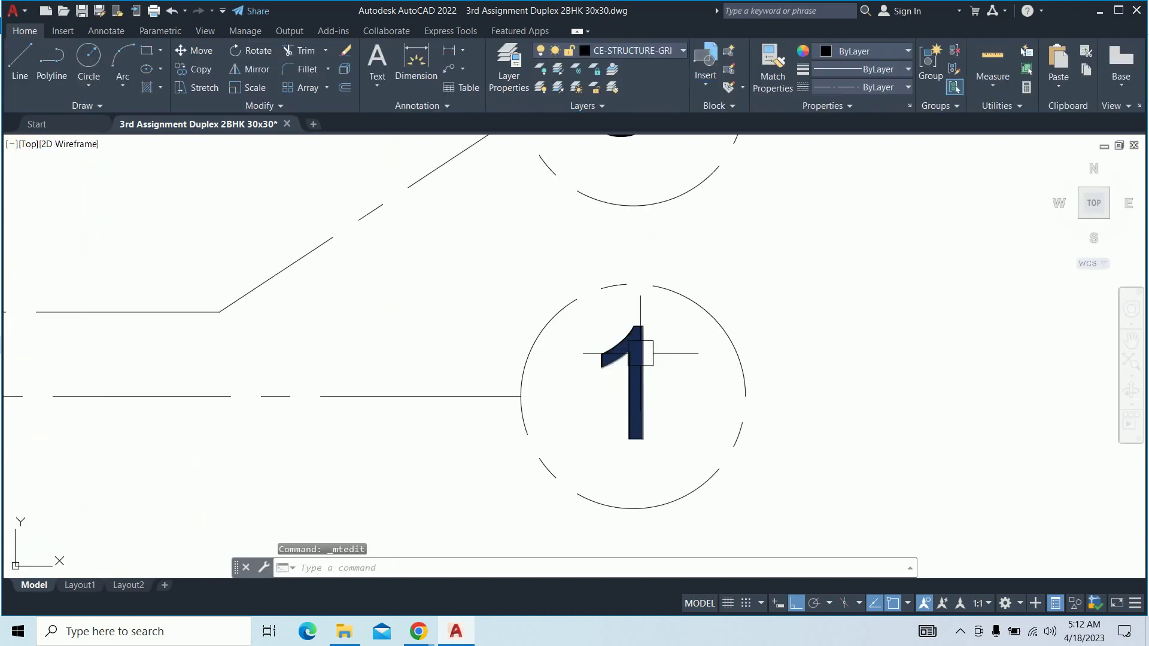
click(625, 377)
double_click(661, 382)
text(4)
click(805, 344)
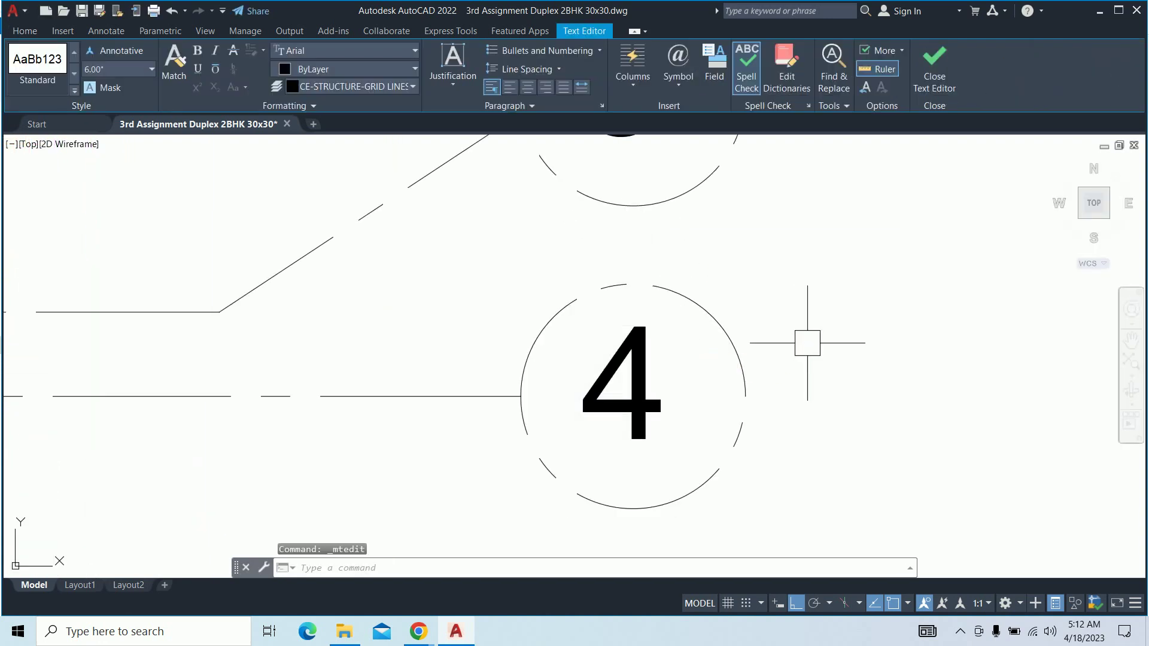
Zoom and pan out to view the whole ground-floor plan
scroll(628, 326, down, 5)
scroll(629, 326, up, 1)
scroll(598, 338, up, 3)
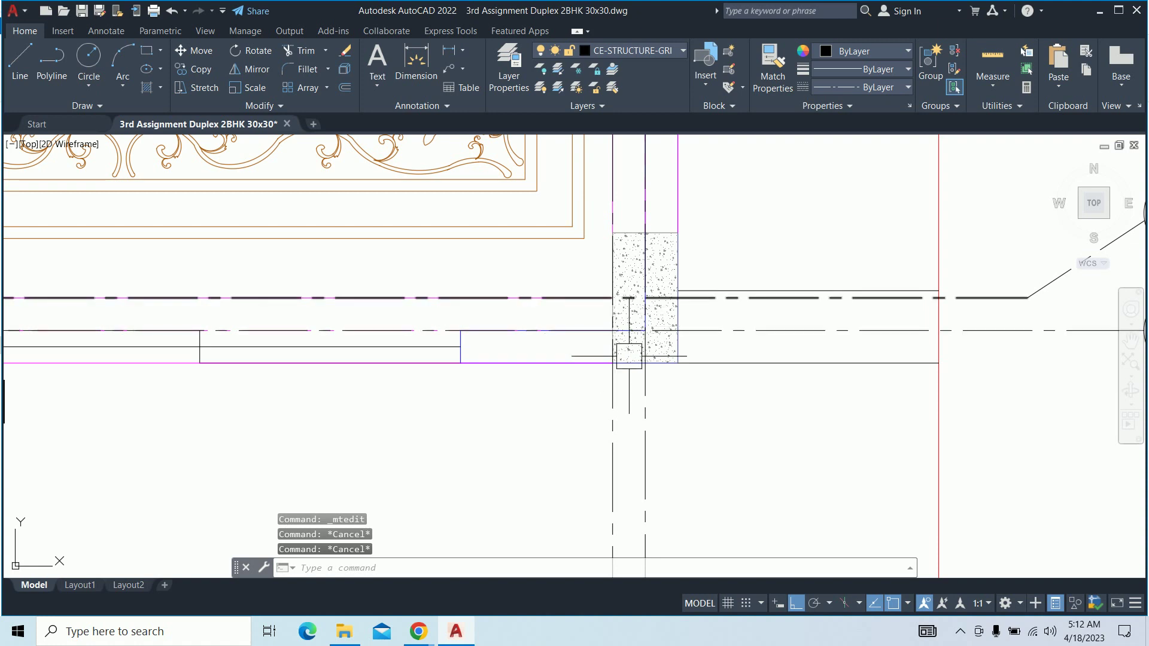
scroll(718, 401, down, 4)
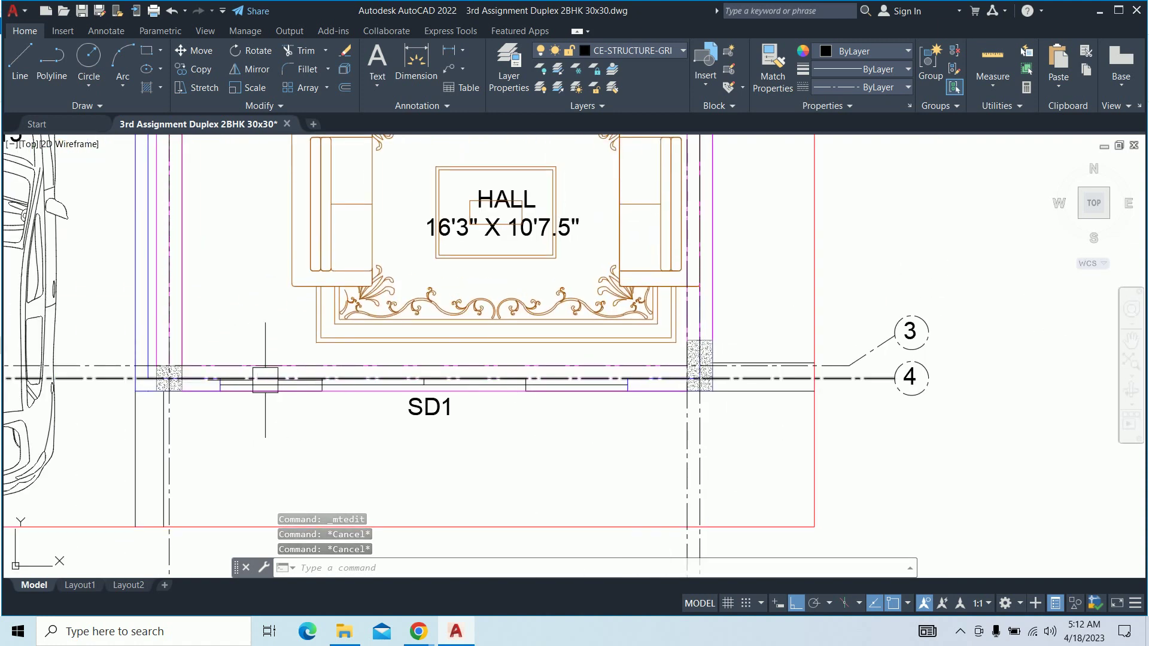
scroll(427, 381, down, 2)
scroll(539, 364, down, 2)
middle_drag(664, 329, 678, 352)
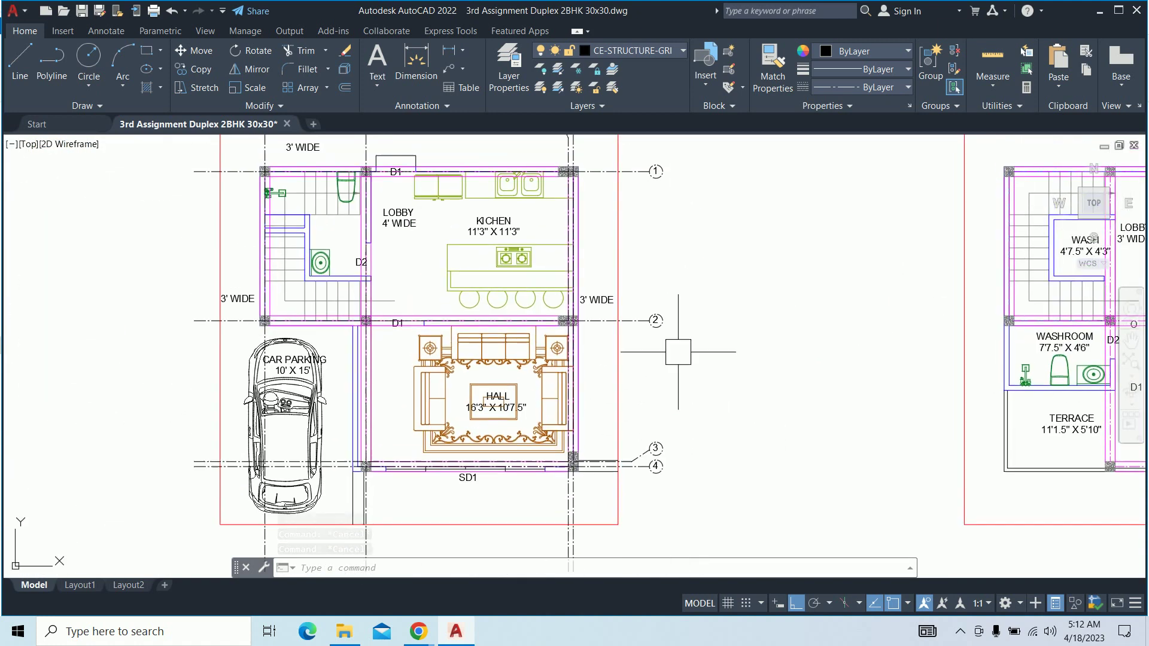
scroll(658, 383, down, 2)
scroll(628, 401, up, 1)
scroll(641, 272, up, 1)
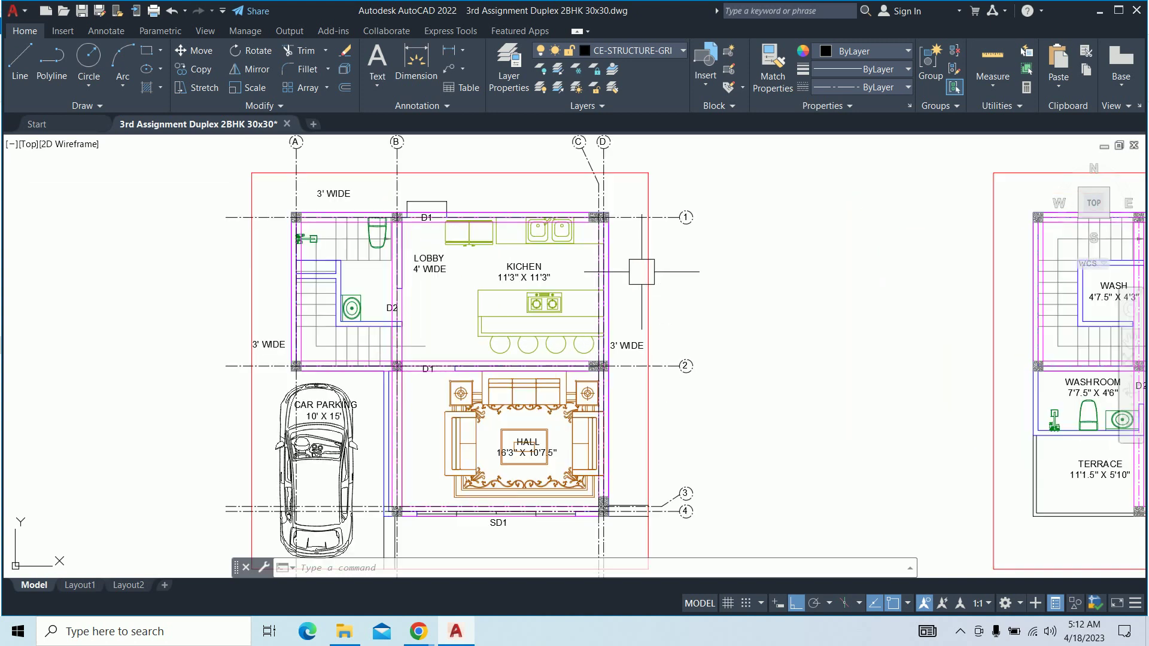
Dimension grid line 1 to grid line 2 as 11'-3.00", placed beside the bubbles
middle_drag(651, 365, 599, 311)
text(DLI)
key(Return)
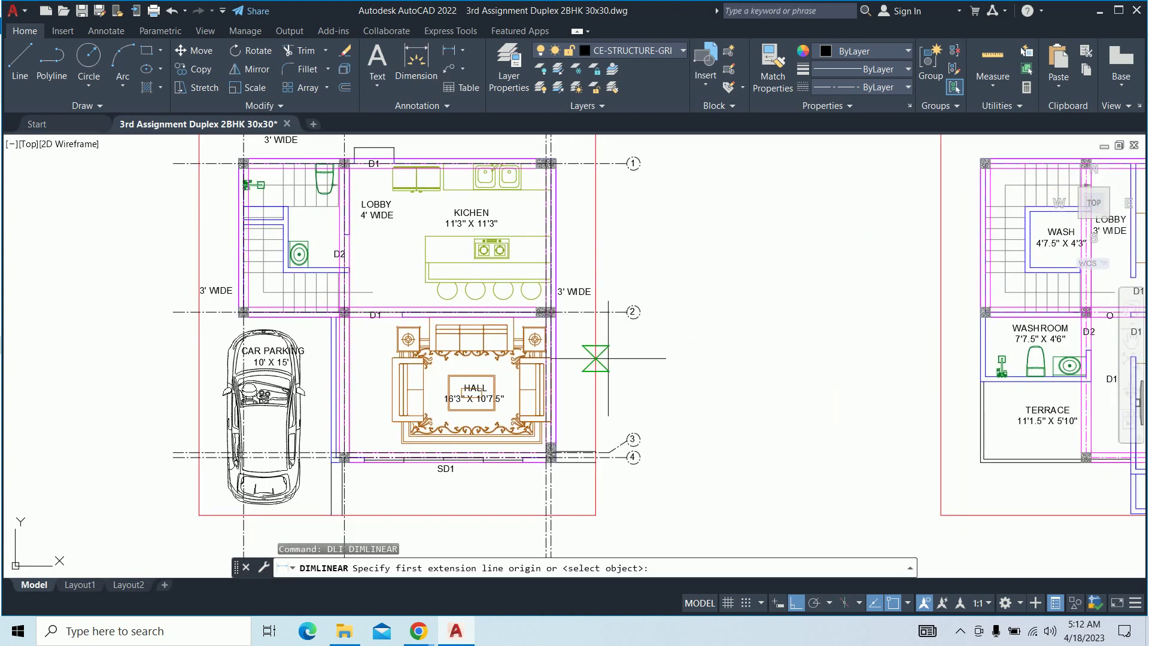
mouse_move(598, 386)
middle_down()
mouse_move(682, 247)
mouse_move(616, 197)
middle_up()
scroll(658, 353, up, 4)
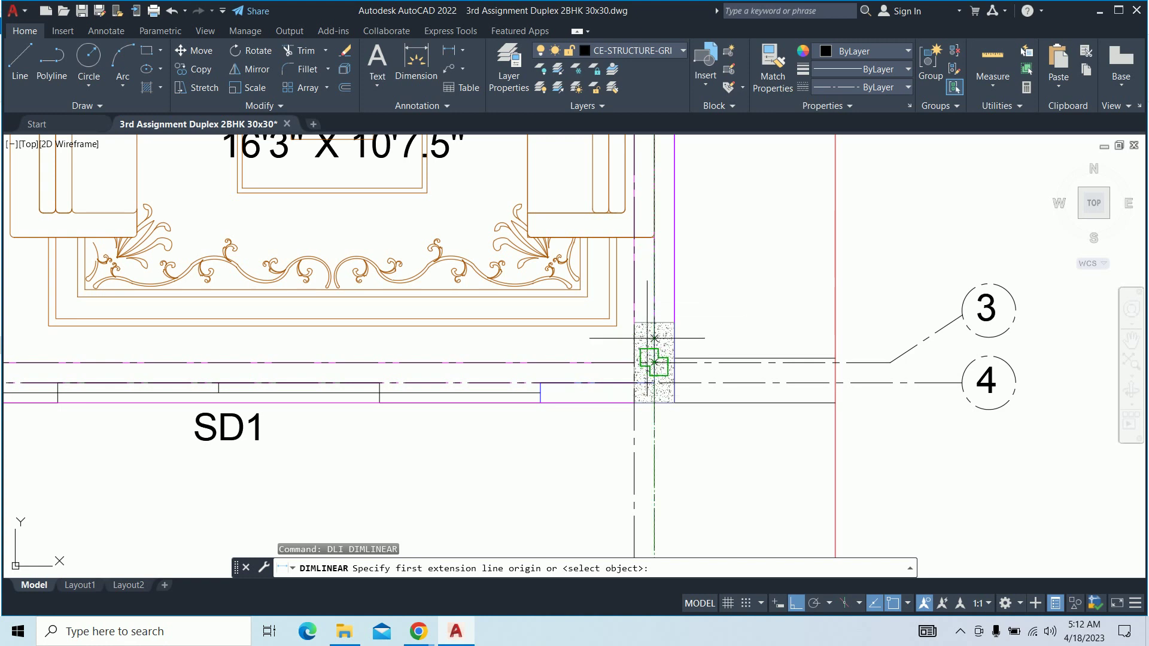
middle_drag(364, 387, 750, 367)
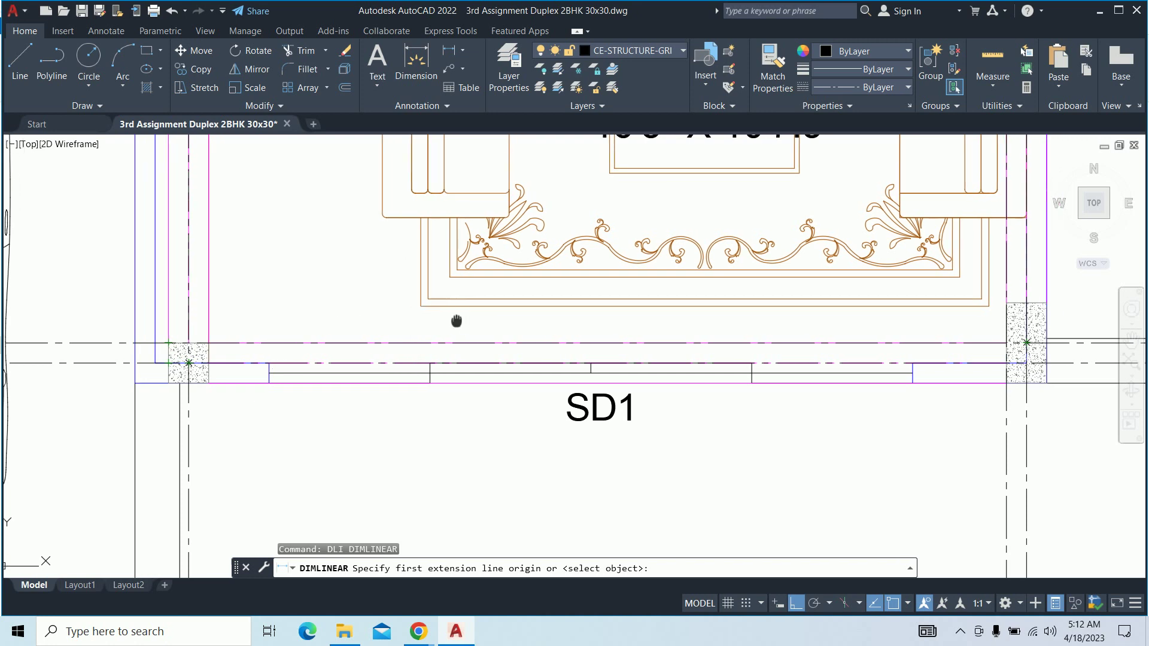
scroll(457, 321, down, 2)
scroll(533, 352, up, 2)
scroll(479, 347, up, 4)
scroll(463, 346, down, 5)
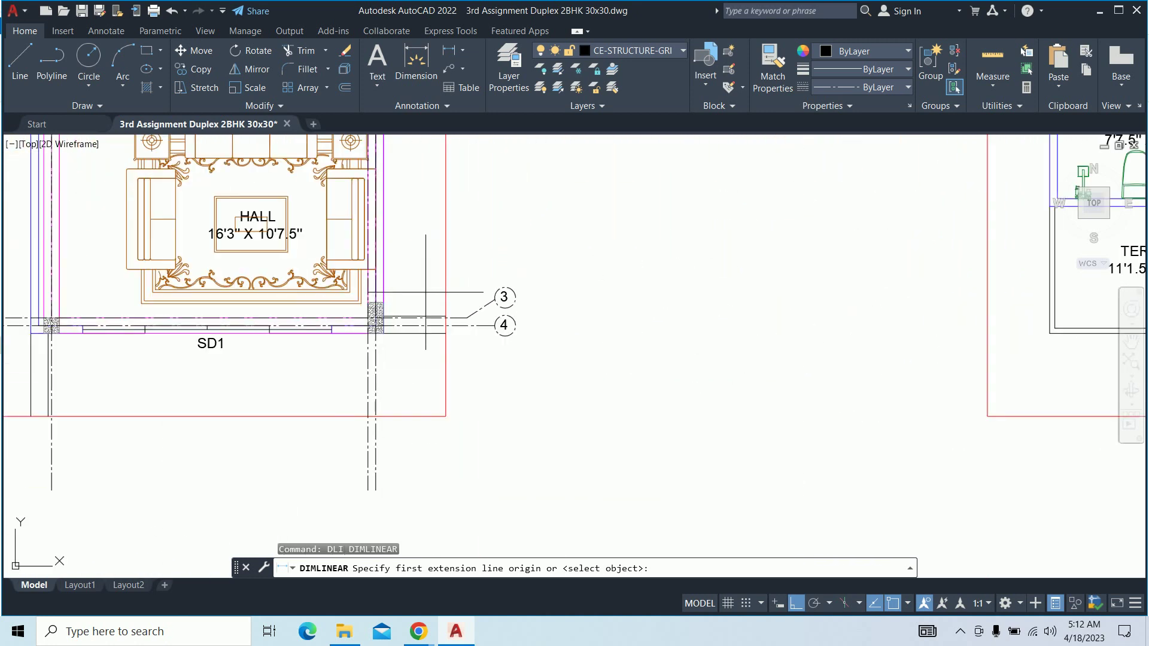
middle_drag(443, 269, 442, 446)
scroll(428, 359, up, 1)
middle_drag(437, 205, 436, 248)
scroll(436, 248, up, 4)
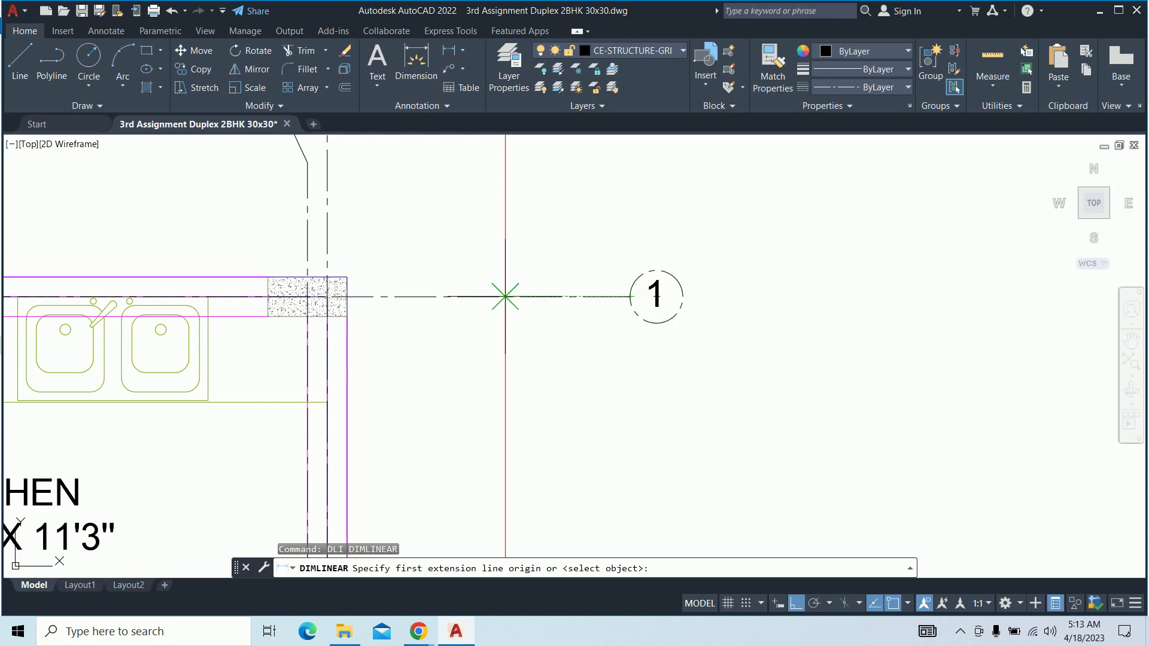
click(630, 296)
scroll(528, 257, down, 5)
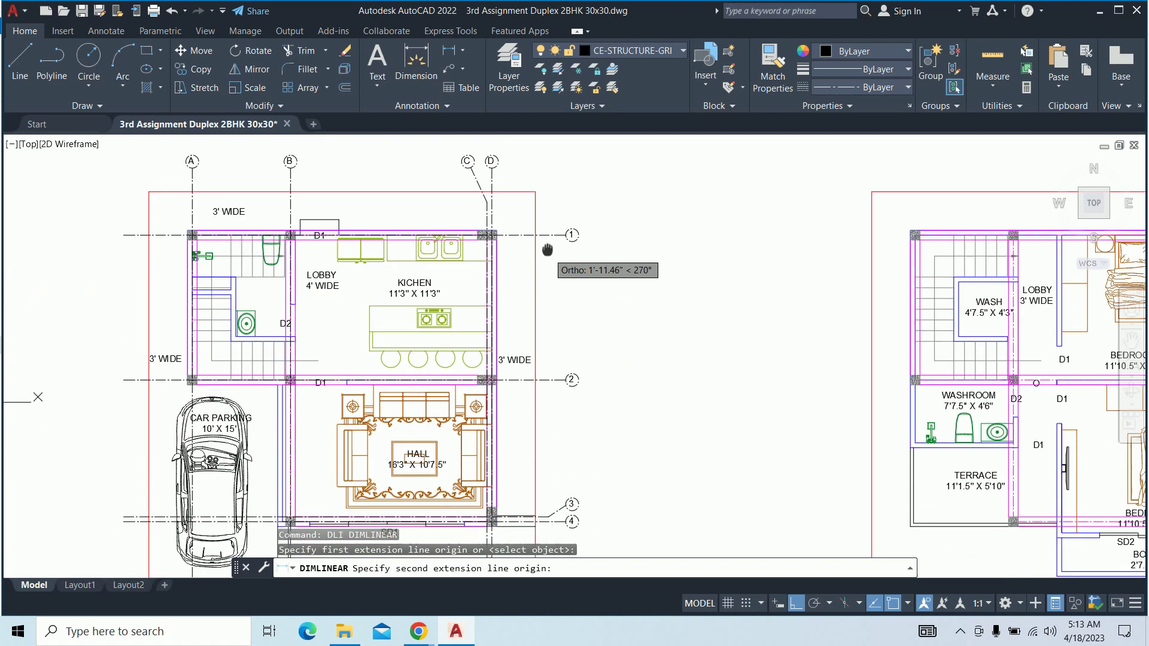
scroll(544, 349, up, 5)
click(533, 512)
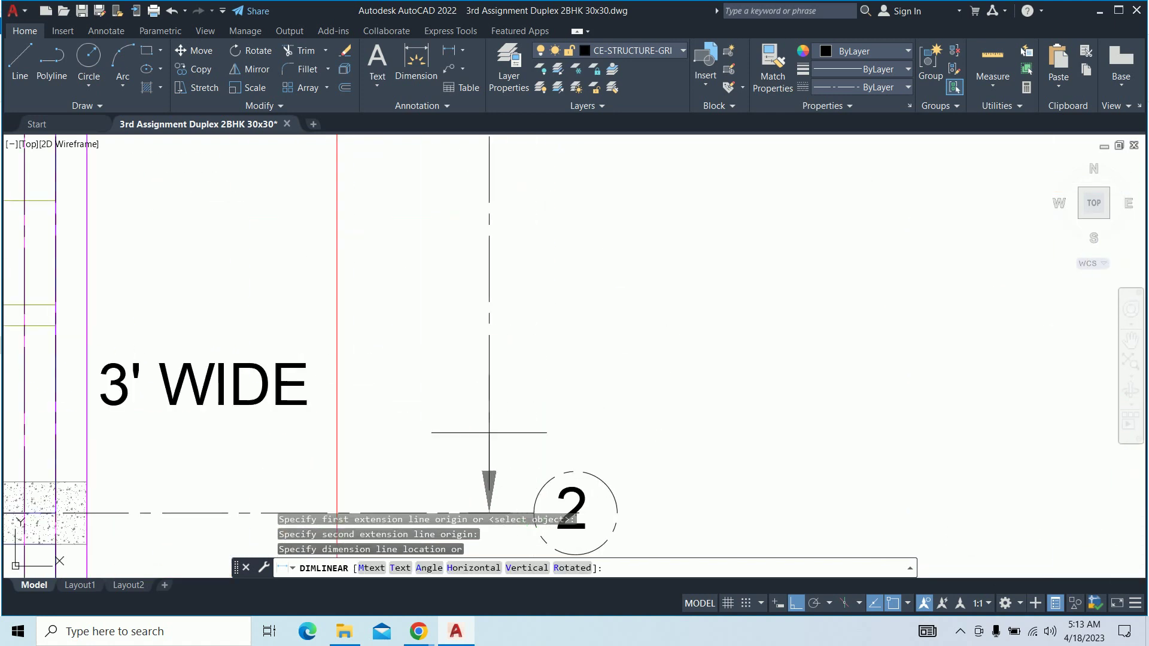
scroll(401, 293, down, 2)
scroll(420, 301, down, 6)
middle_drag(420, 301, 430, 260)
key(Escape)
key(Escape)
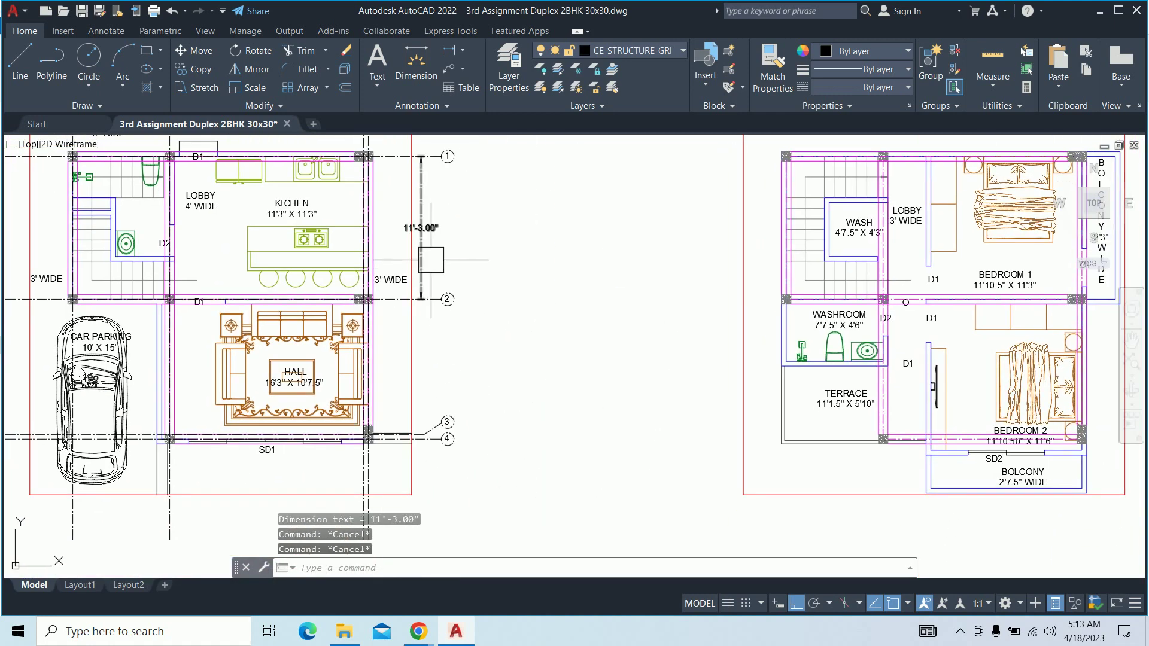
Continue the chain with DCO to grid lines 3 and 4 (10'-7.50" and 4.50")
text(dco)
key(Return)
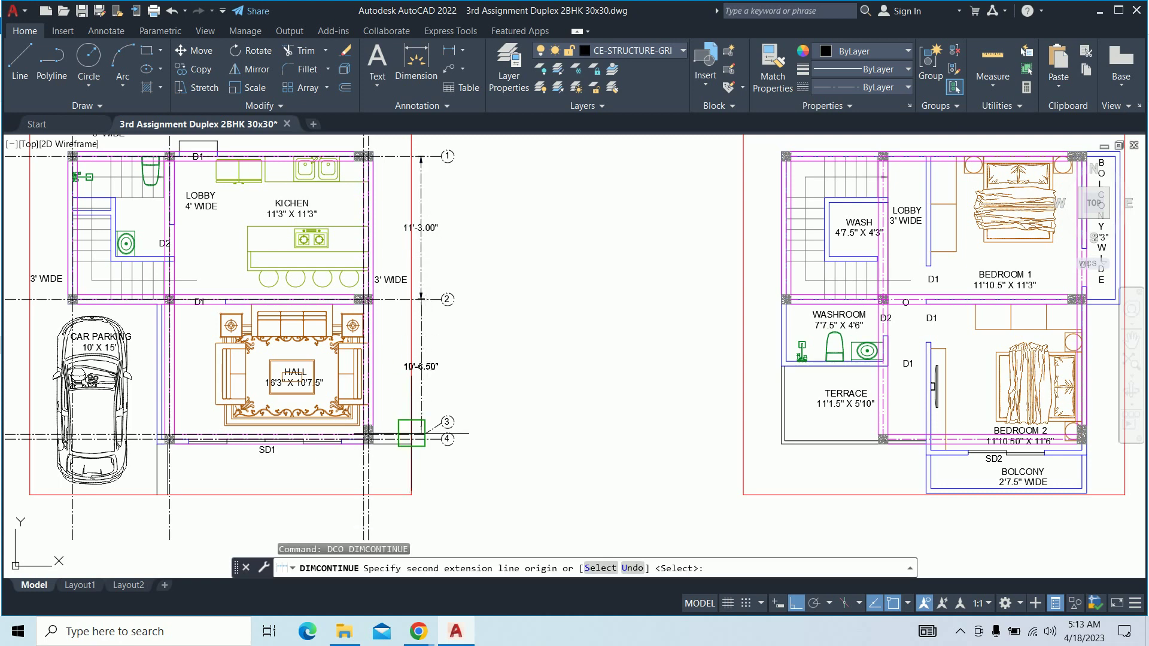
scroll(412, 436, up, 6)
click(465, 417)
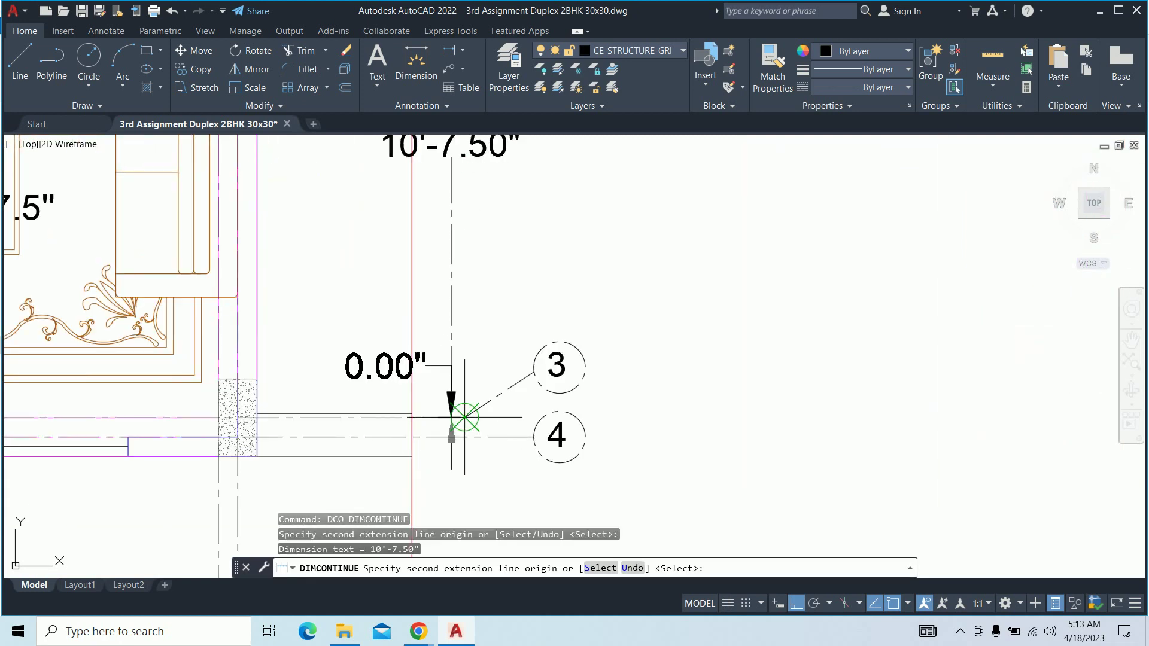
key(Escape)
key(Escape)
key(Escape)
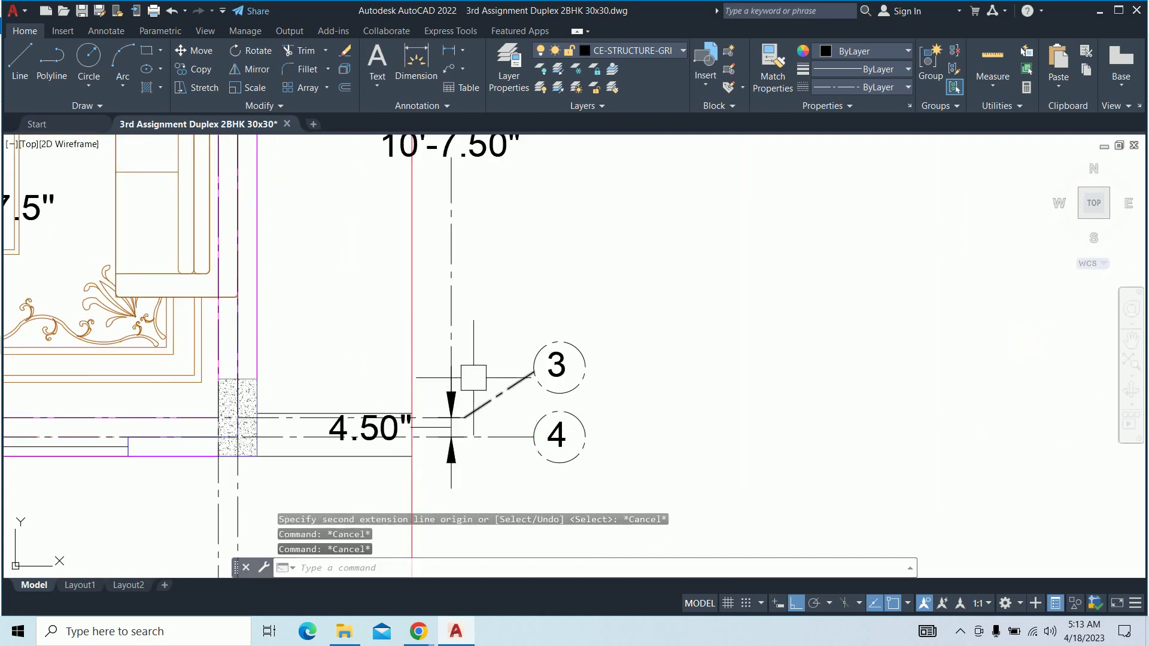
scroll(468, 377, down, 4)
scroll(462, 374, up, 4)
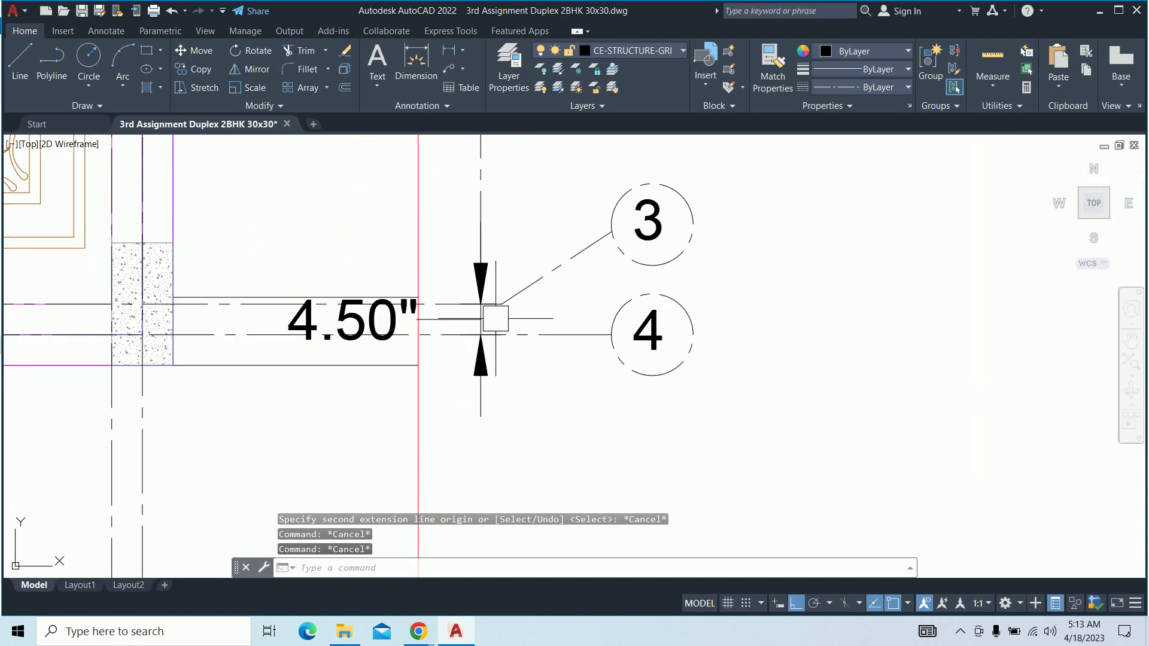
scroll(515, 335, up, 3)
Move the 4.50" dimension text clear of the grid bubbles
click(281, 326)
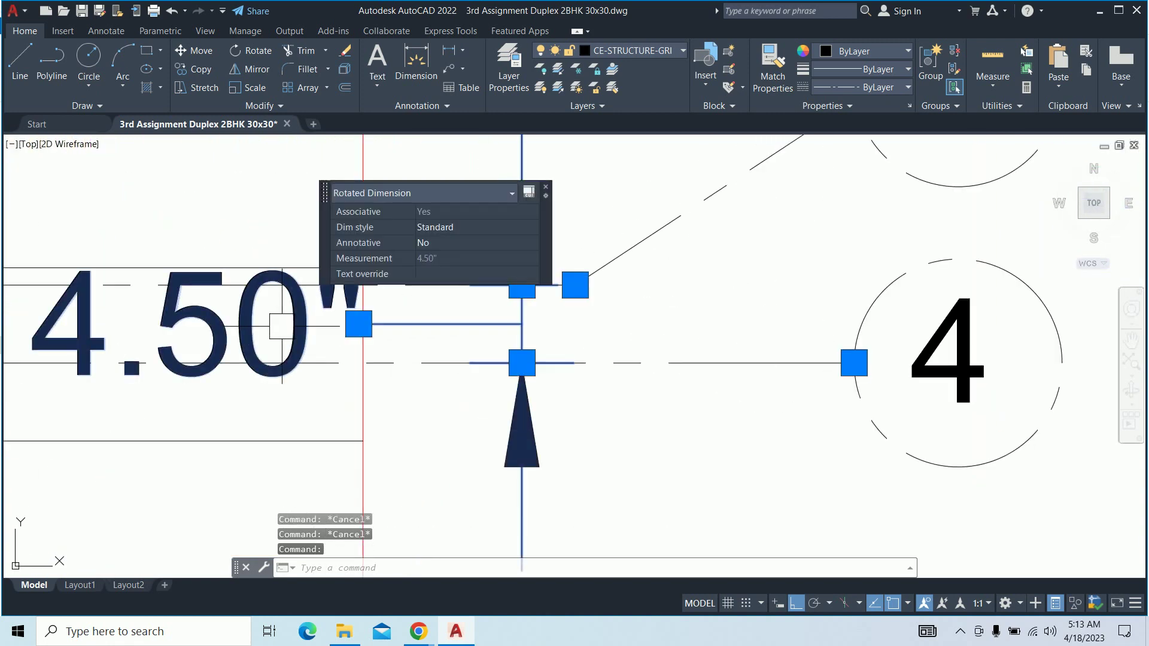
click(341, 327)
scroll(422, 370, down, 2)
middle_drag(419, 397, 407, 239)
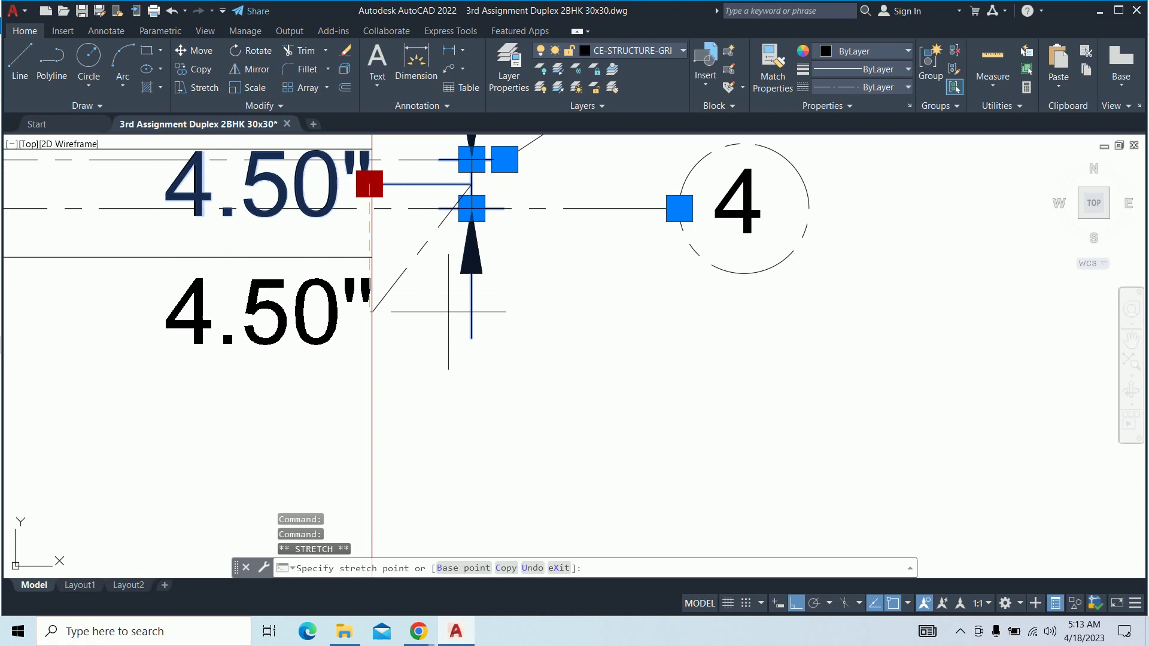
click(471, 337)
key(Escape)
key(Escape)
key(Escape)
scroll(534, 365, down, 3)
scroll(536, 360, down, 5)
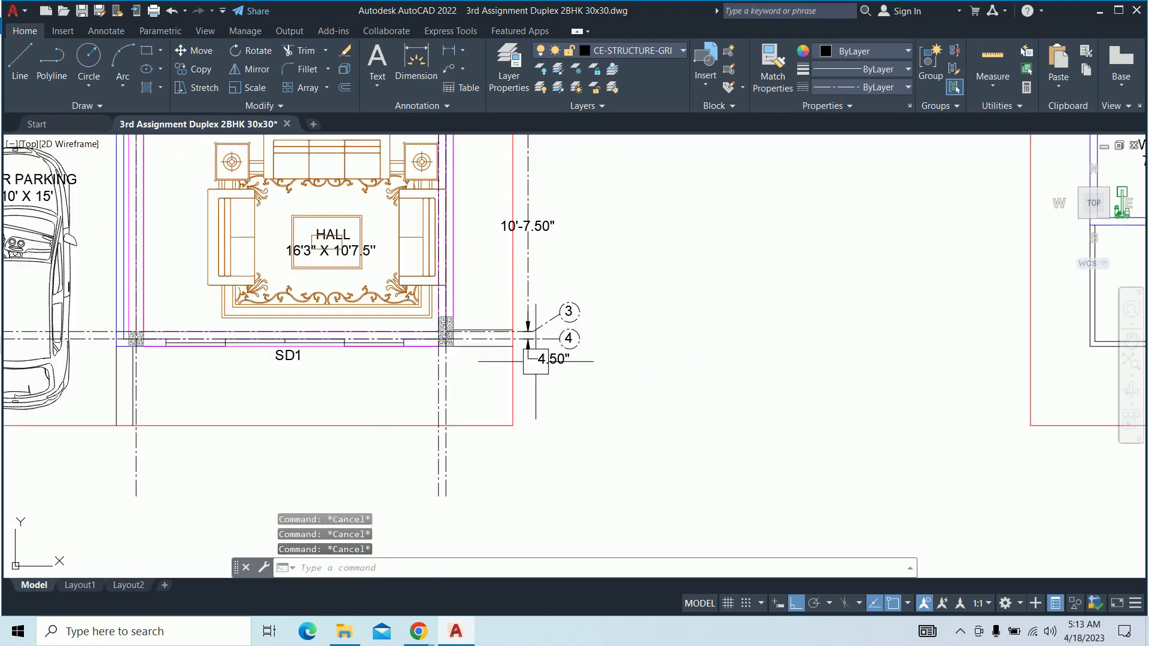
scroll(473, 329, down, 2)
scroll(477, 336, down, 1)
mouse_move(419, 246)
middle_down()
mouse_move(496, 333)
mouse_move(541, 356)
middle_up()
scroll(290, 270, up, 4)
Dimension grid line A to grid line B as 7'-7.50" above the plan
text(dli)
key(Return)
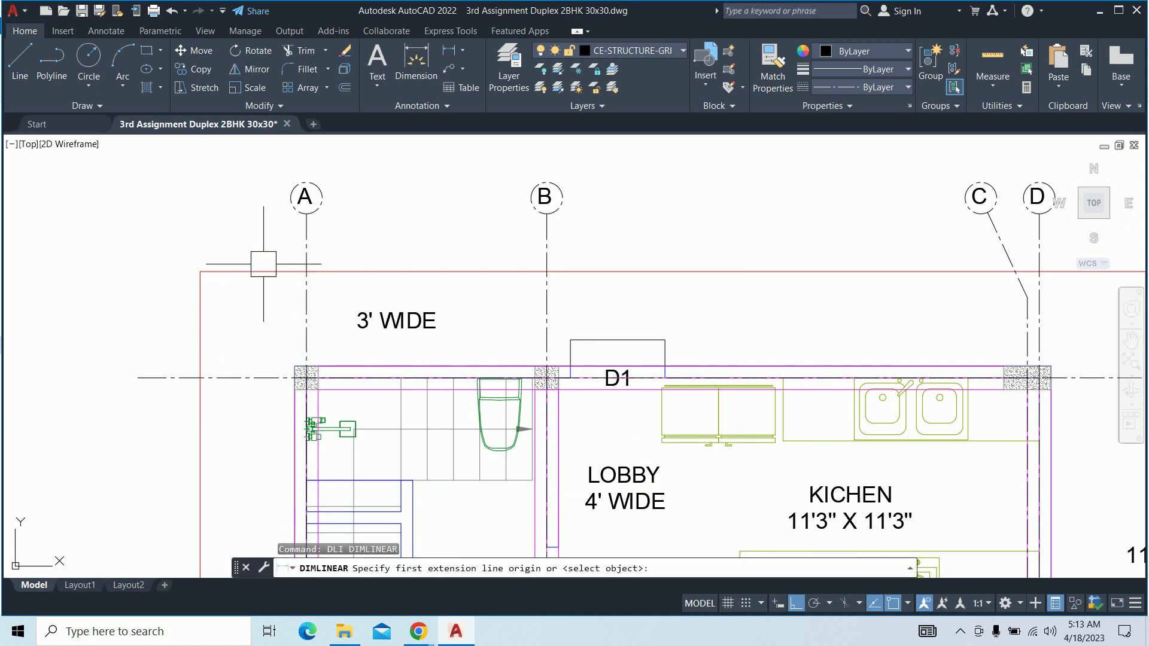
click(307, 213)
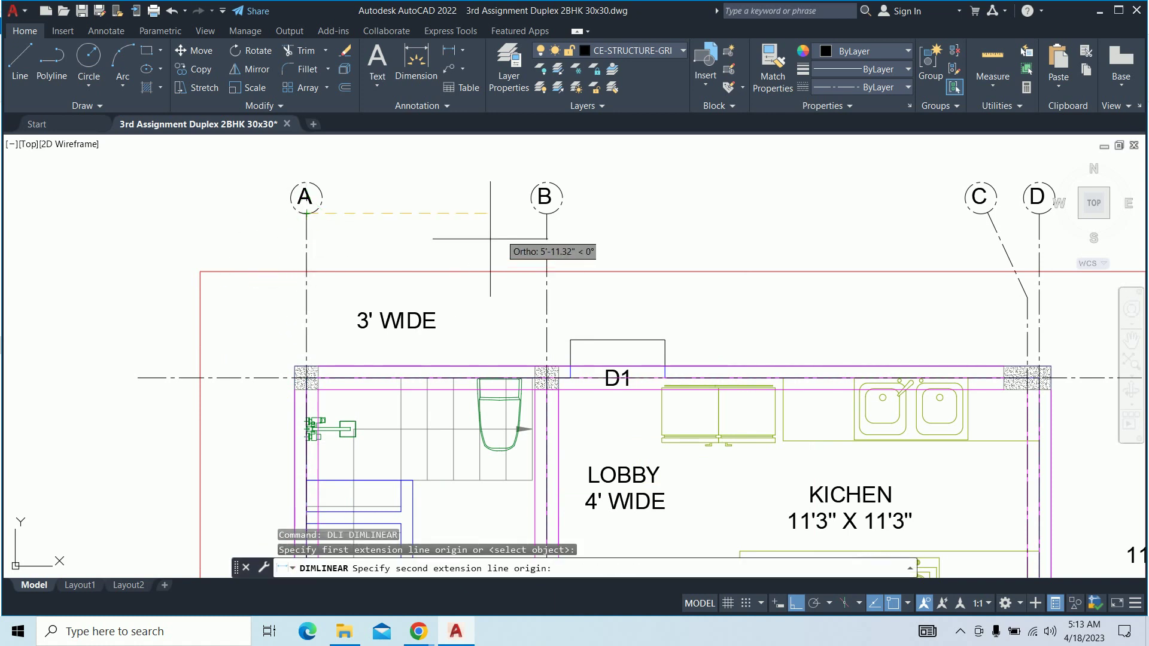
click(545, 214)
scroll(473, 263, up, 2)
click(524, 253)
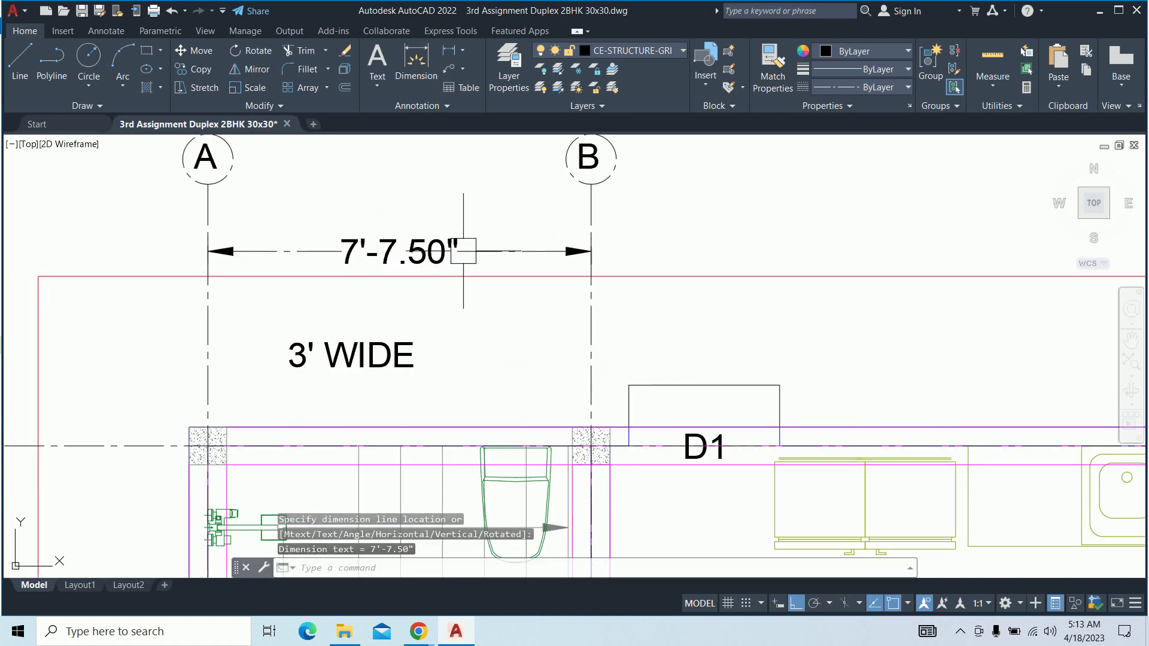
key(Escape)
key(Escape)
Continue the dimension chain with DCO to grid lines C and D
text(dco)
key(Return)
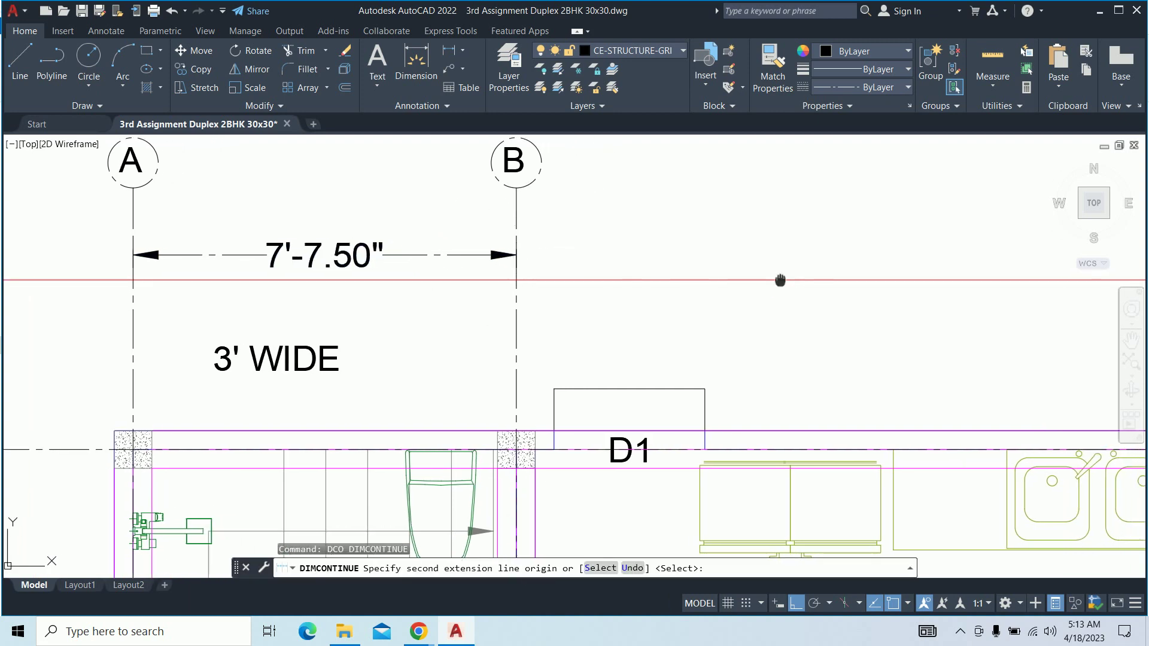
middle_drag(1030, 274, 458, 372)
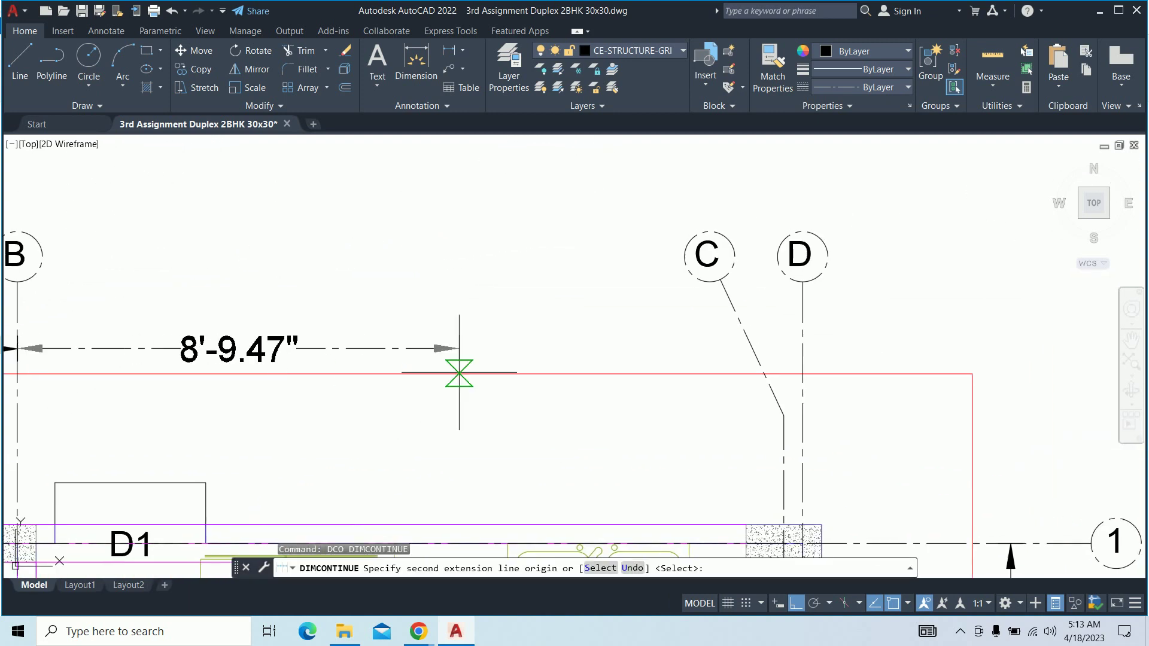
click(782, 410)
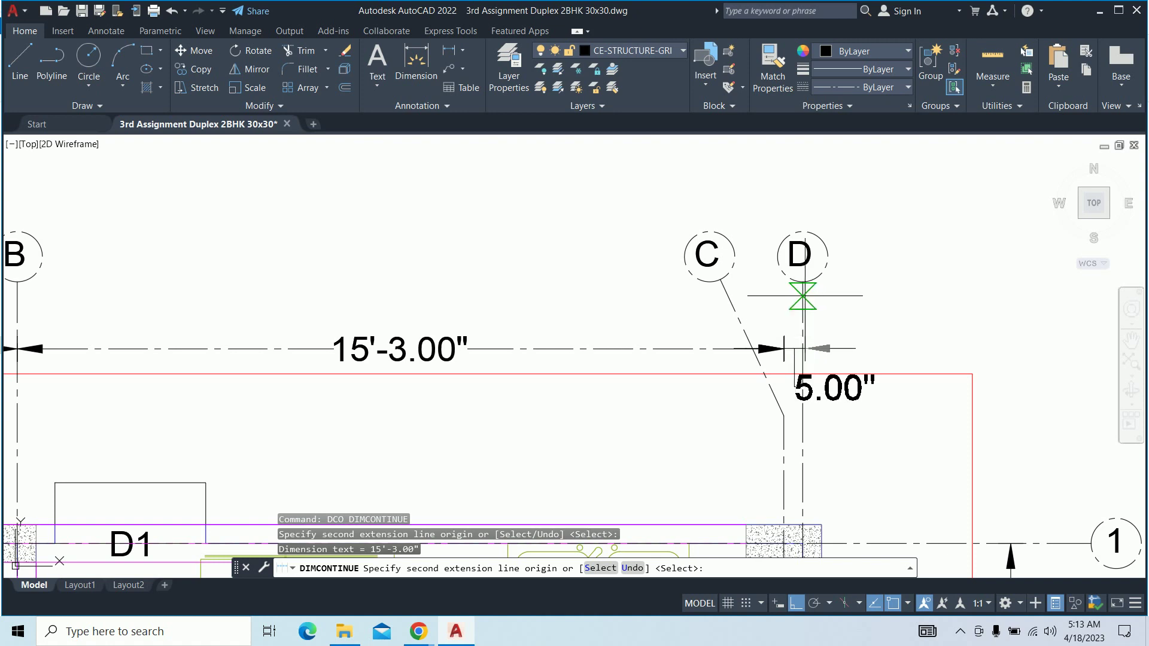
click(802, 296)
key(Escape)
key(Escape)
Reposition the 4.94" dimension text further to the right
click(841, 393)
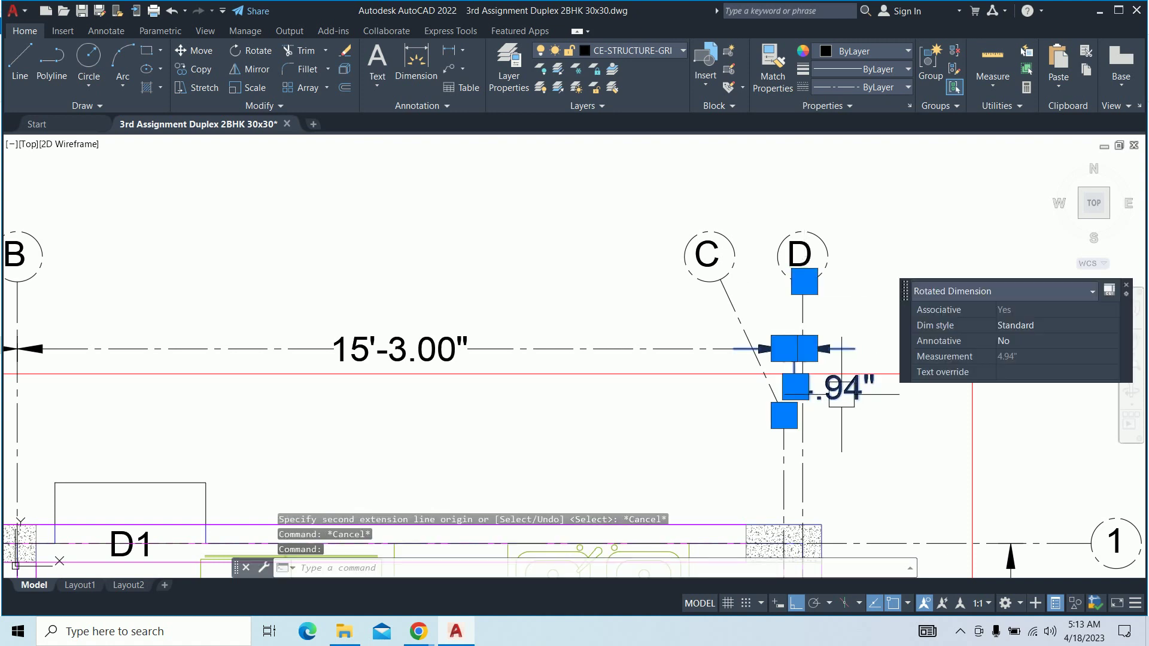
click(795, 387)
click(854, 348)
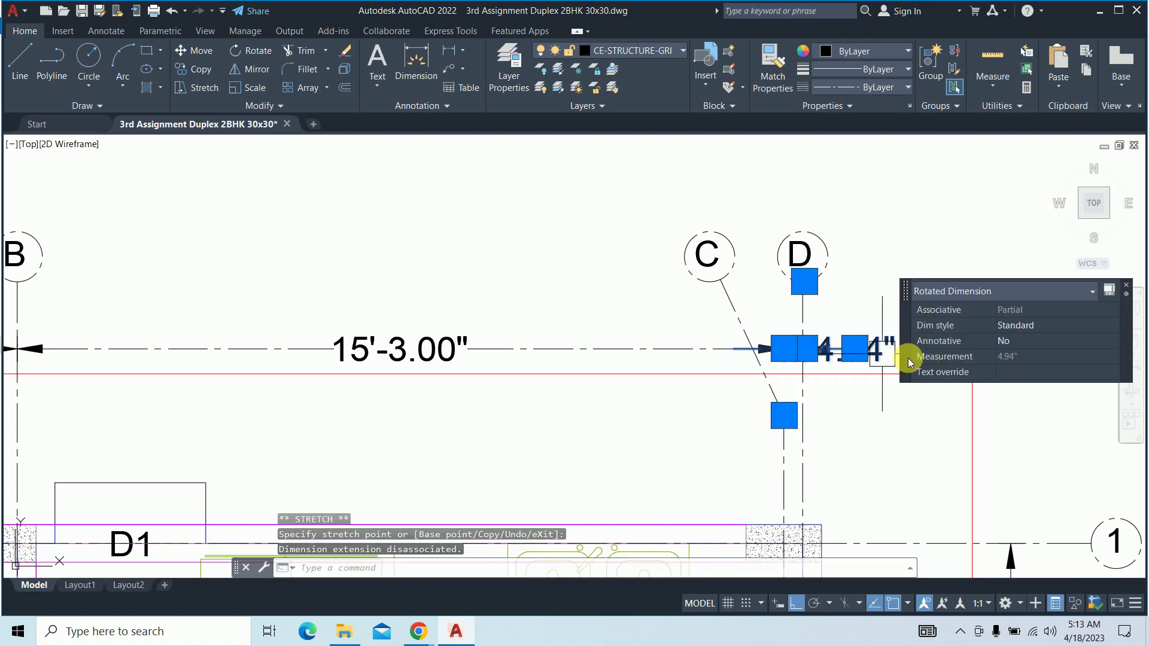
scroll(887, 356, up, 2)
click(835, 344)
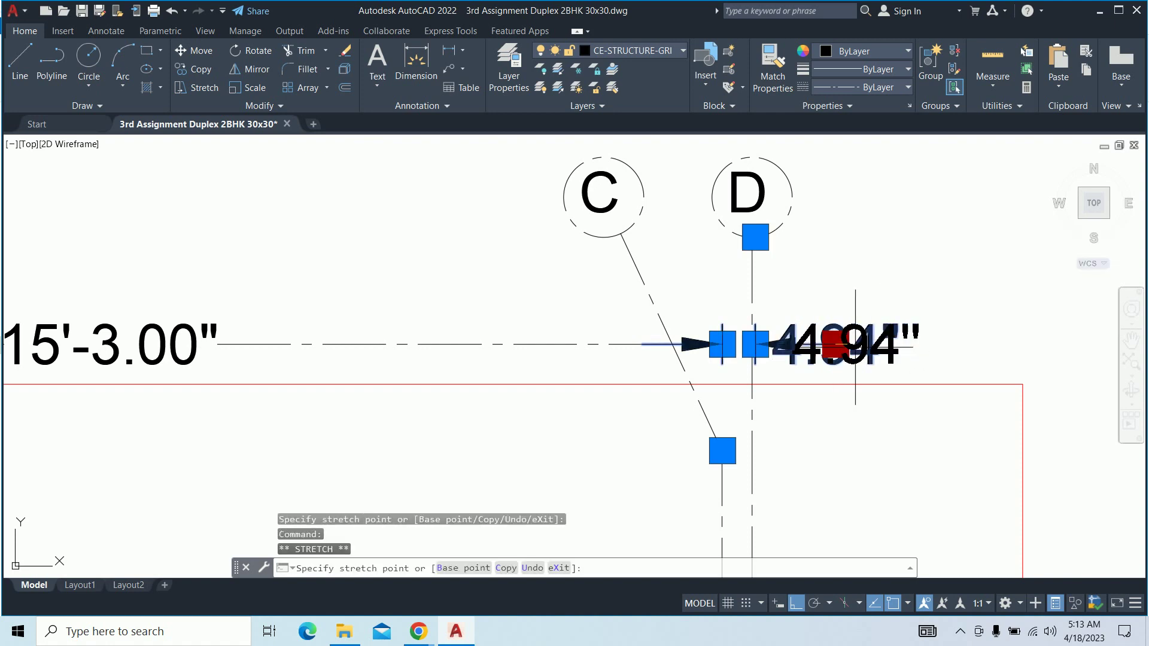
click(899, 347)
key(Escape)
key(Escape)
Stretch the C–D dimension's end point onto grid line D so it reads 4.50"
scroll(900, 346, down, 2)
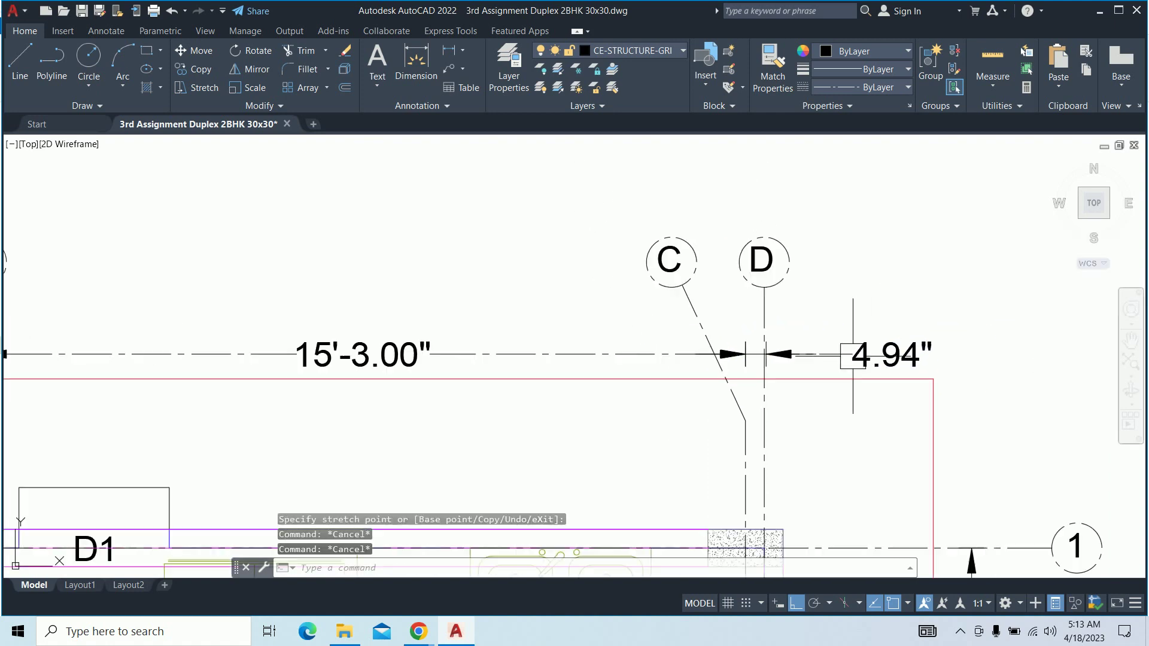
click(806, 353)
scroll(763, 361, up, 5)
click(758, 327)
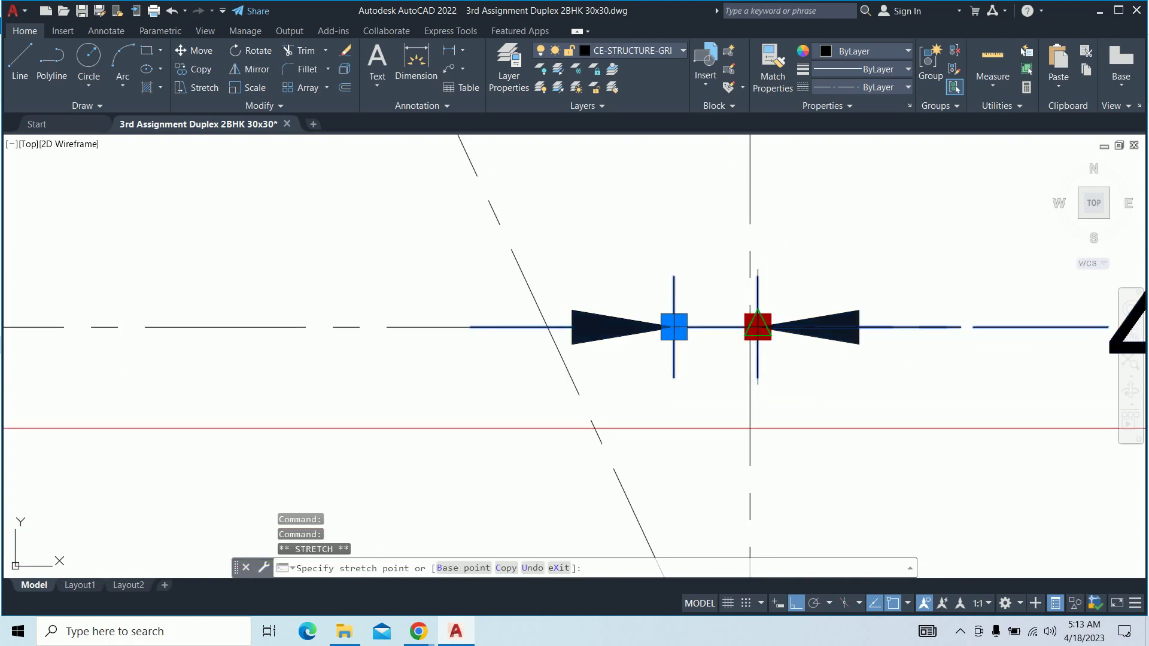
key(Escape)
scroll(751, 329, down, 2)
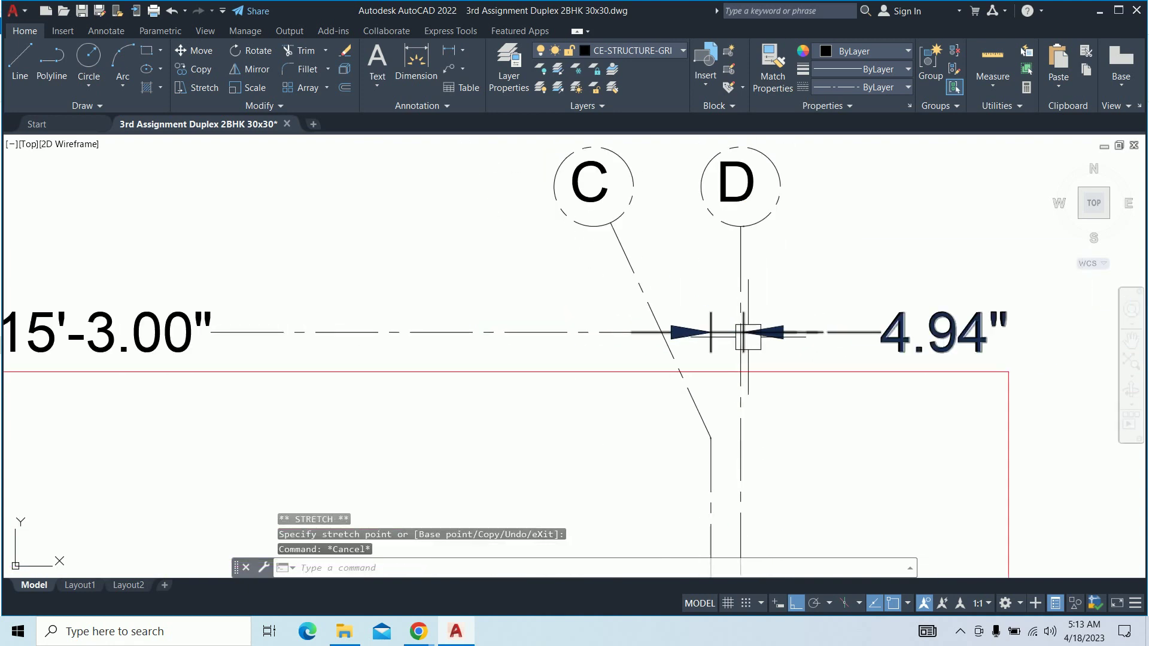
scroll(765, 323, up, 2)
scroll(628, 443, down, 3)
scroll(641, 350, up, 3)
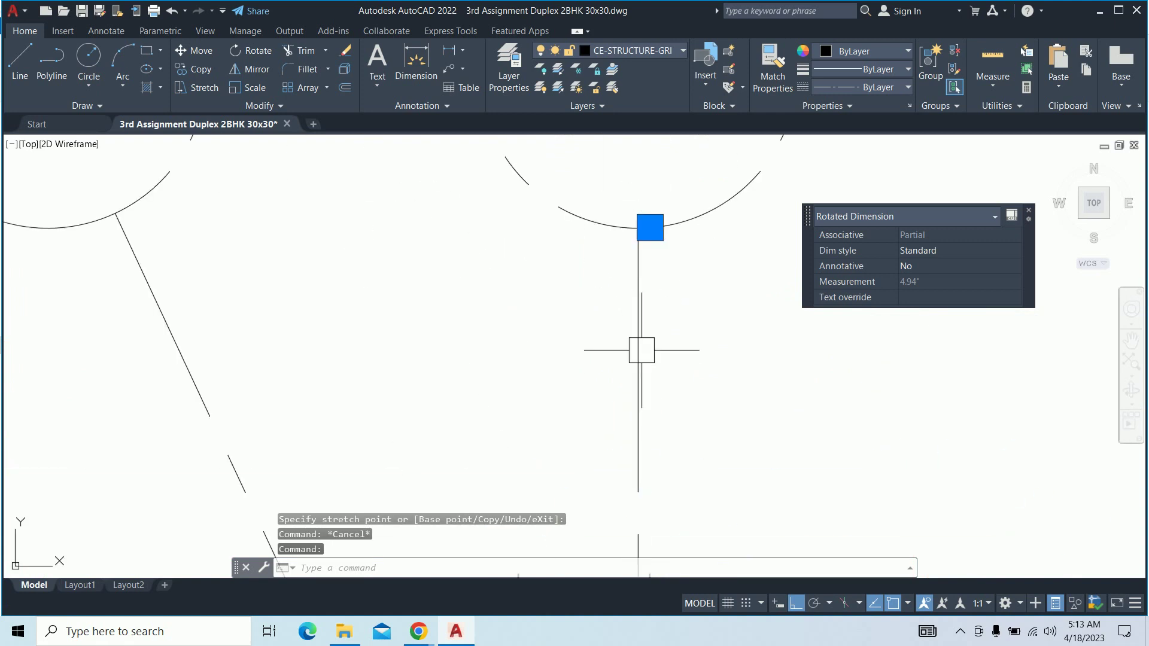
click(650, 227)
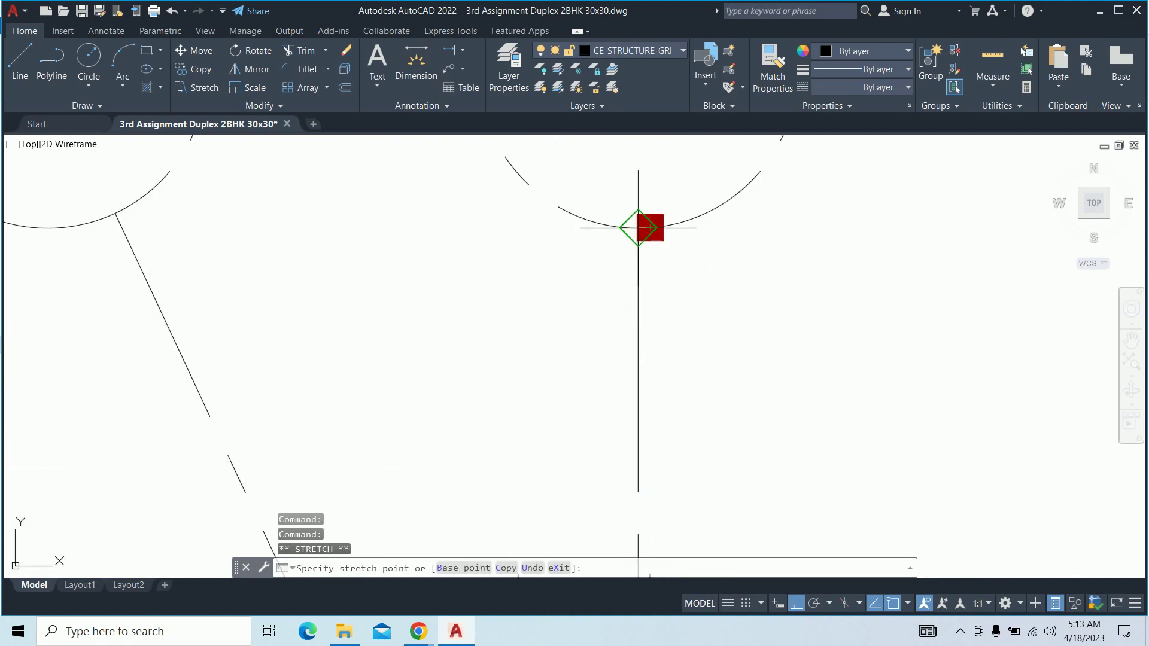
key(Escape)
key(Escape)
Pull the cramped 4.50" dimension text clear on a leader
scroll(649, 272, down, 5)
scroll(695, 281, up, 6)
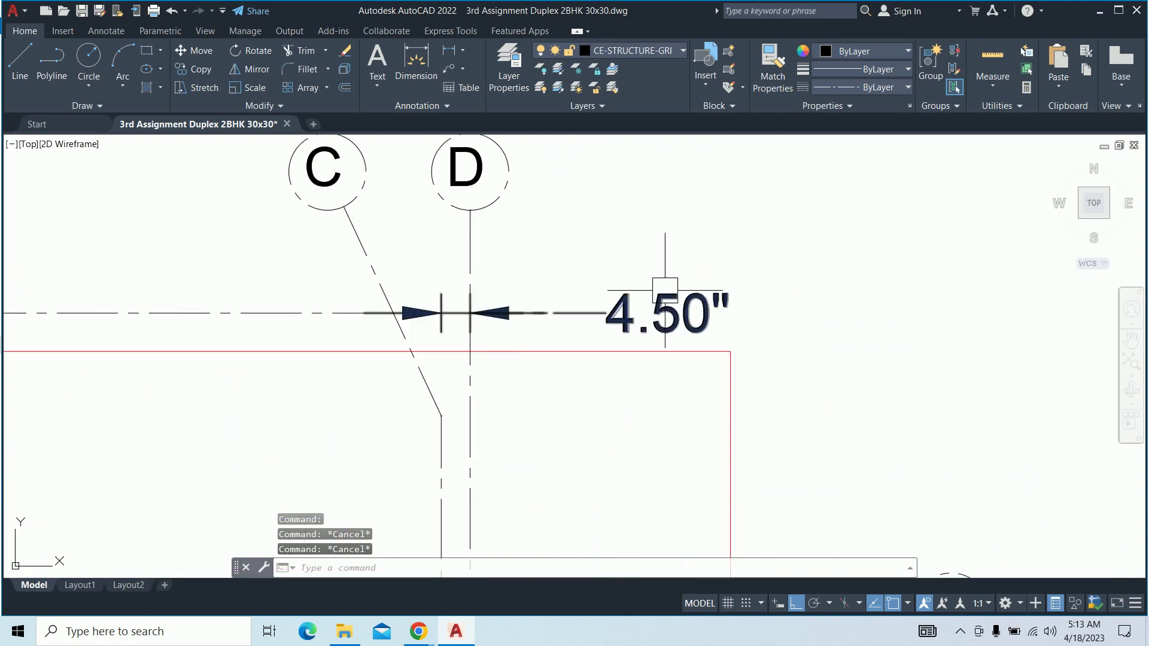
click(646, 311)
click(666, 312)
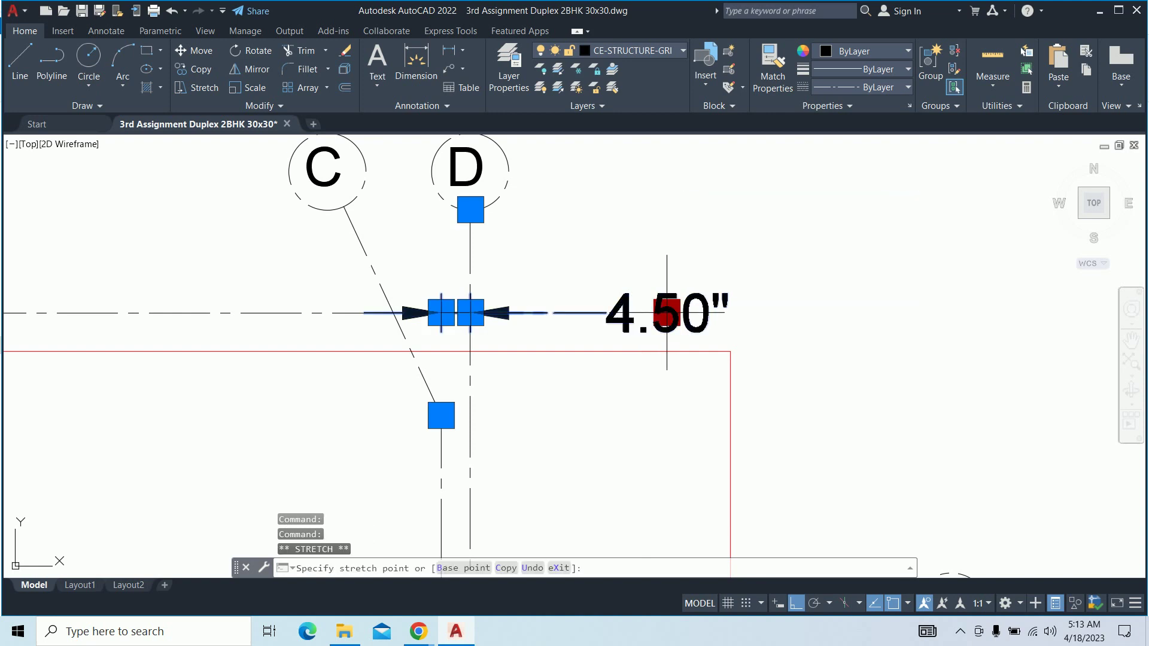
key(Escape)
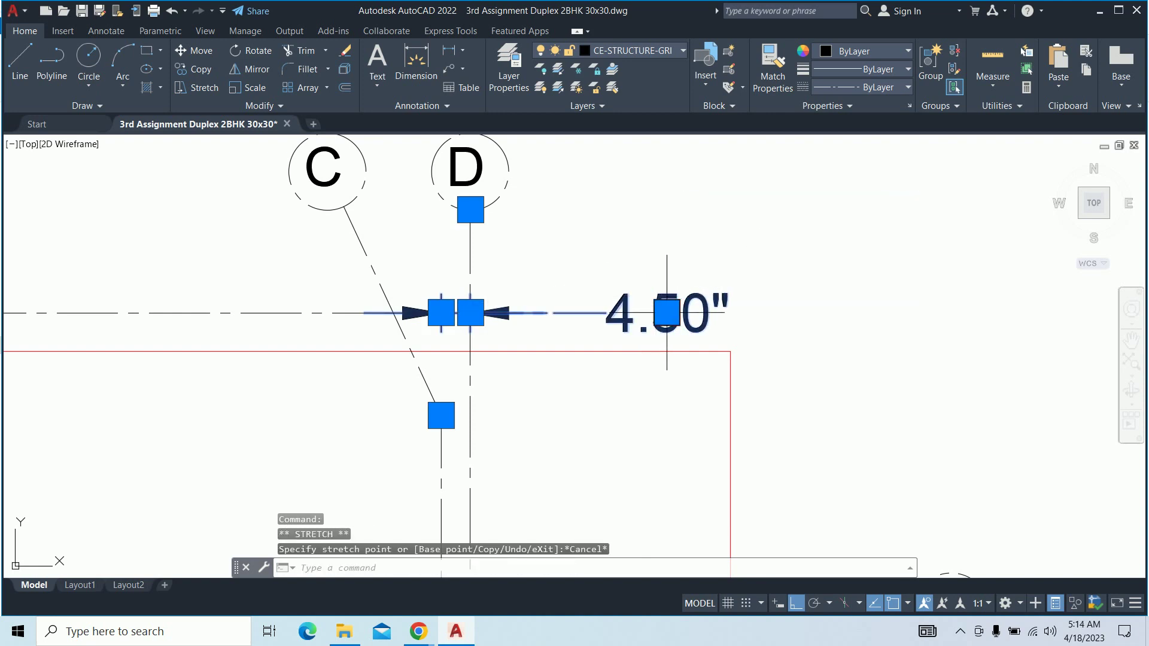
mouse_move(665, 313)
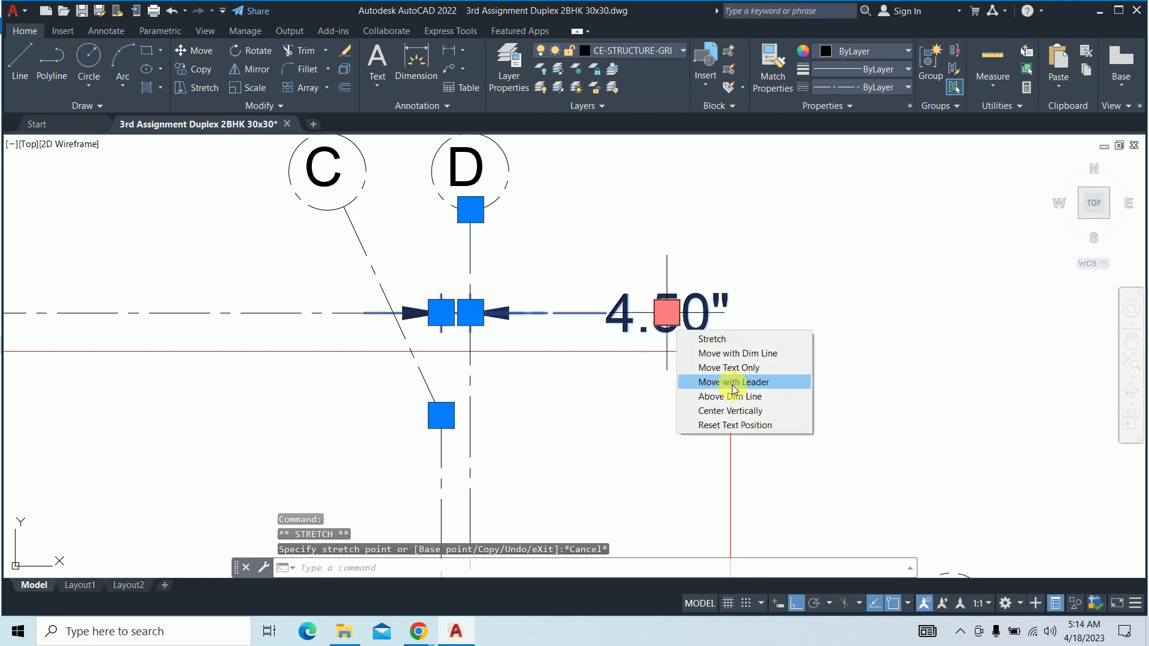
click(733, 382)
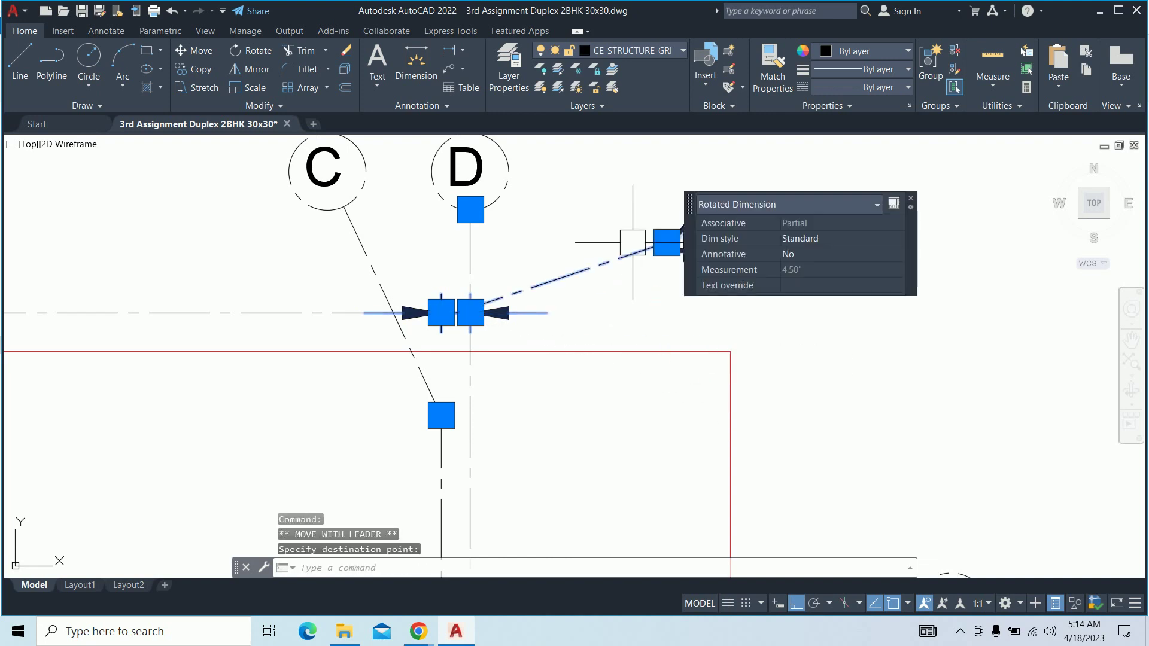
key(Escape)
key(Escape)
scroll(633, 243, down, 3)
scroll(633, 263, down, 1)
scroll(634, 286, down, 5)
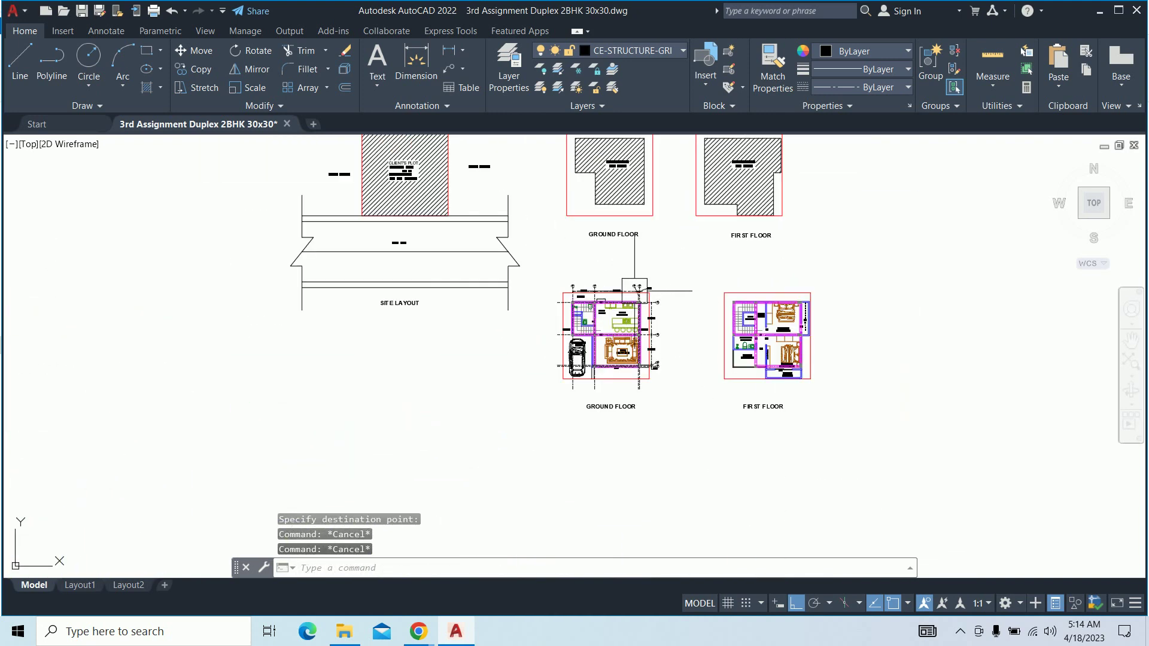
scroll(621, 305, up, 4)
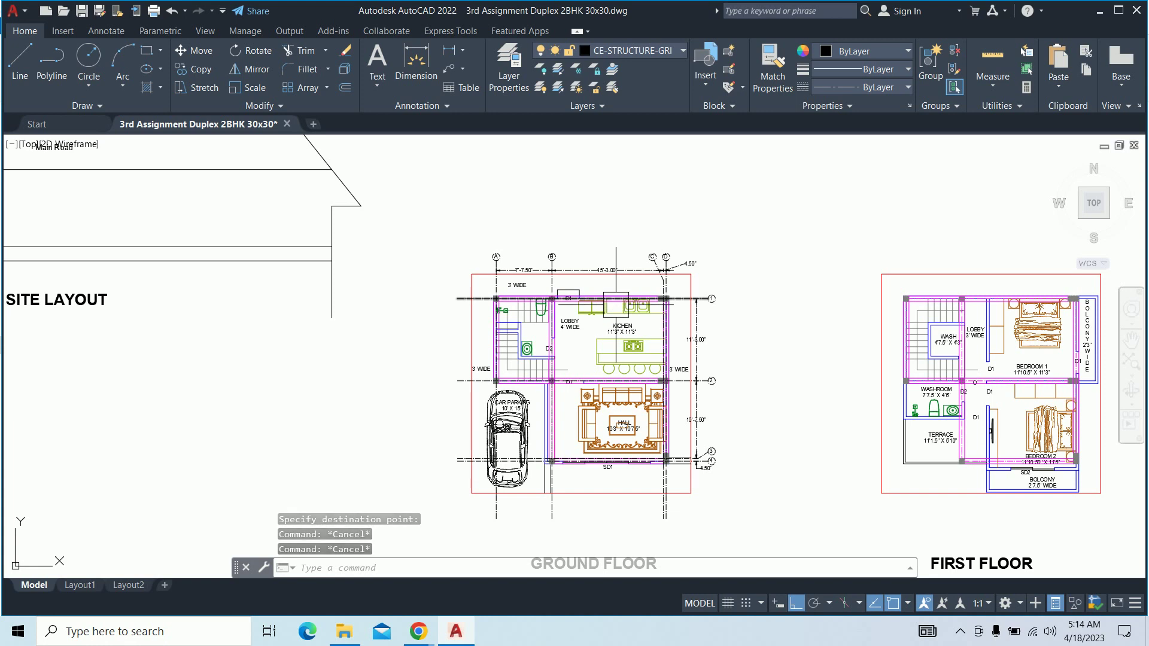
mouse_move(629, 323)
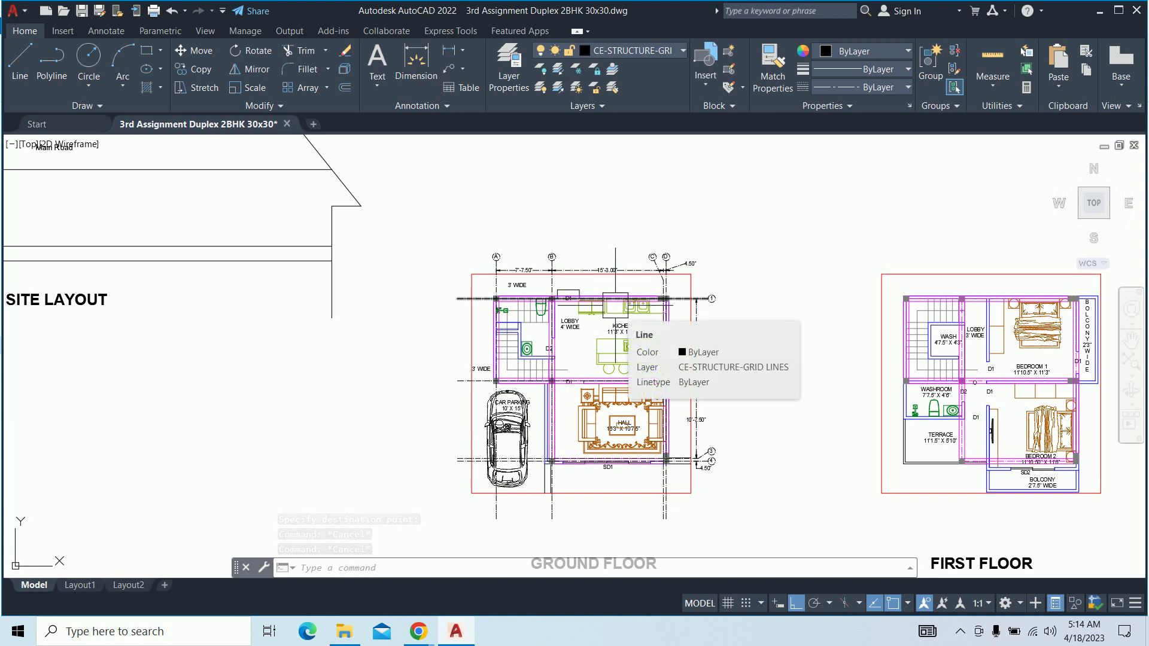
scroll(593, 299, up, 4)
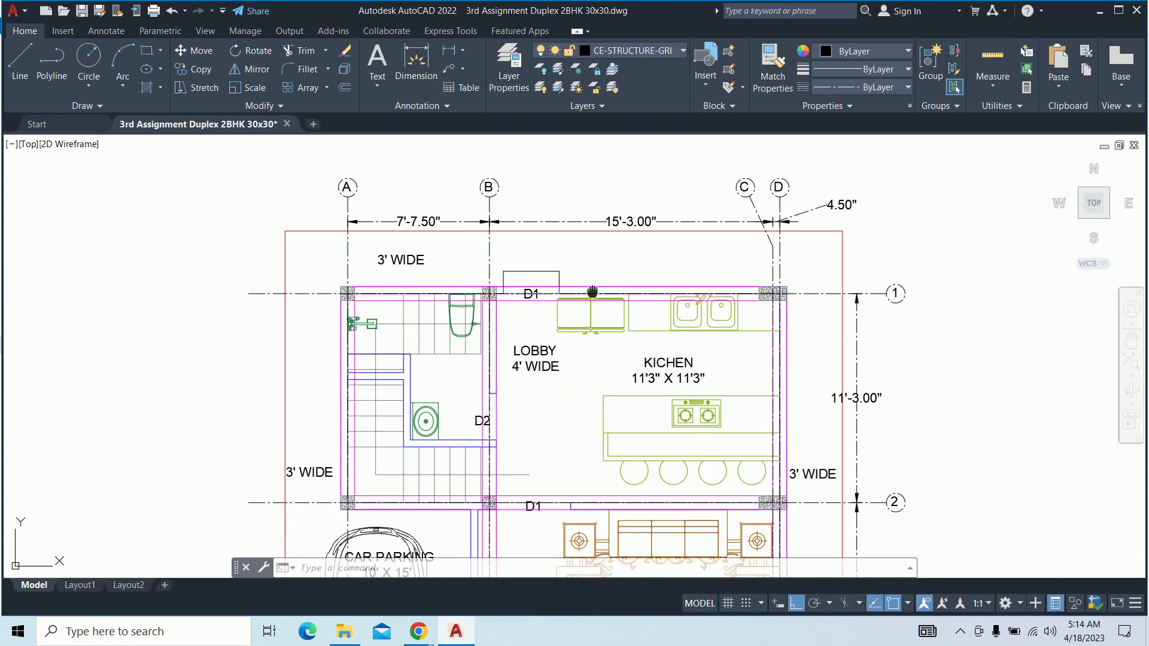
middle_drag(592, 291, 580, 257)
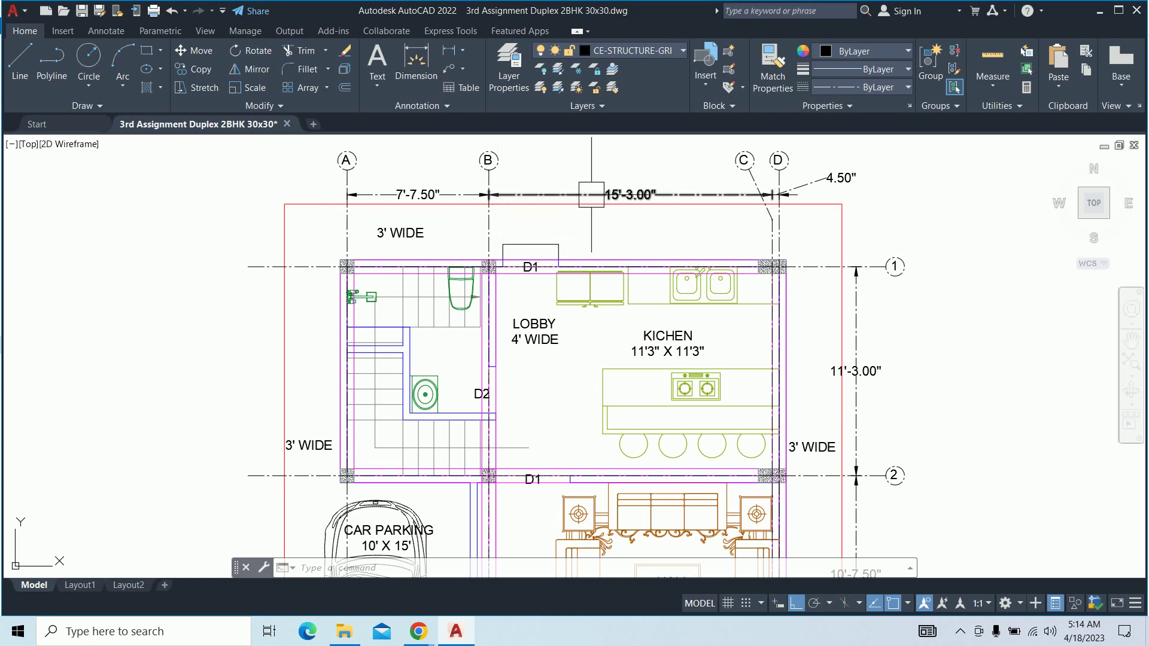
middle_drag(764, 442, 754, 396)
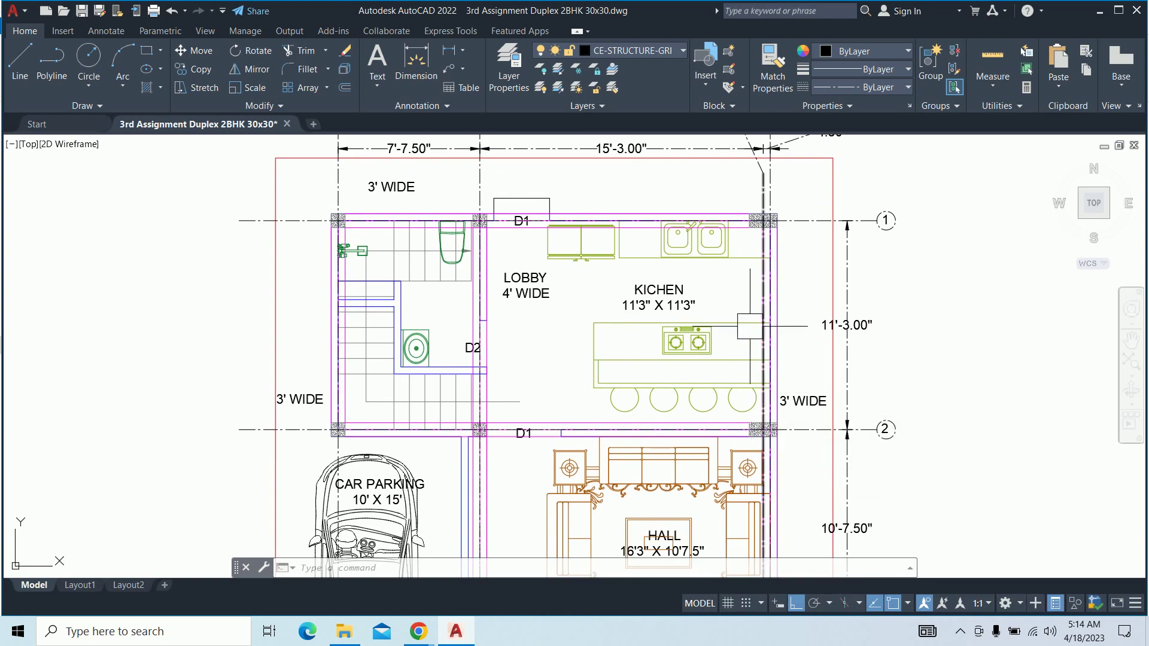
scroll(777, 223, up, 5)
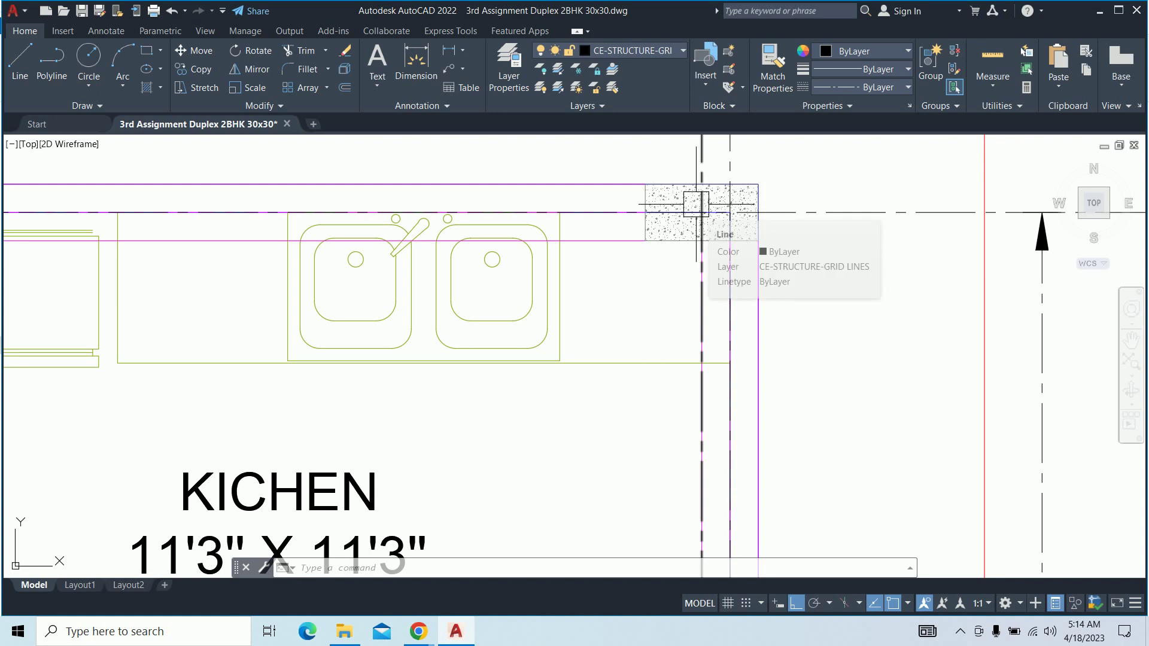
scroll(694, 203, up, 1)
scroll(679, 241, up, 2)
click(643, 261)
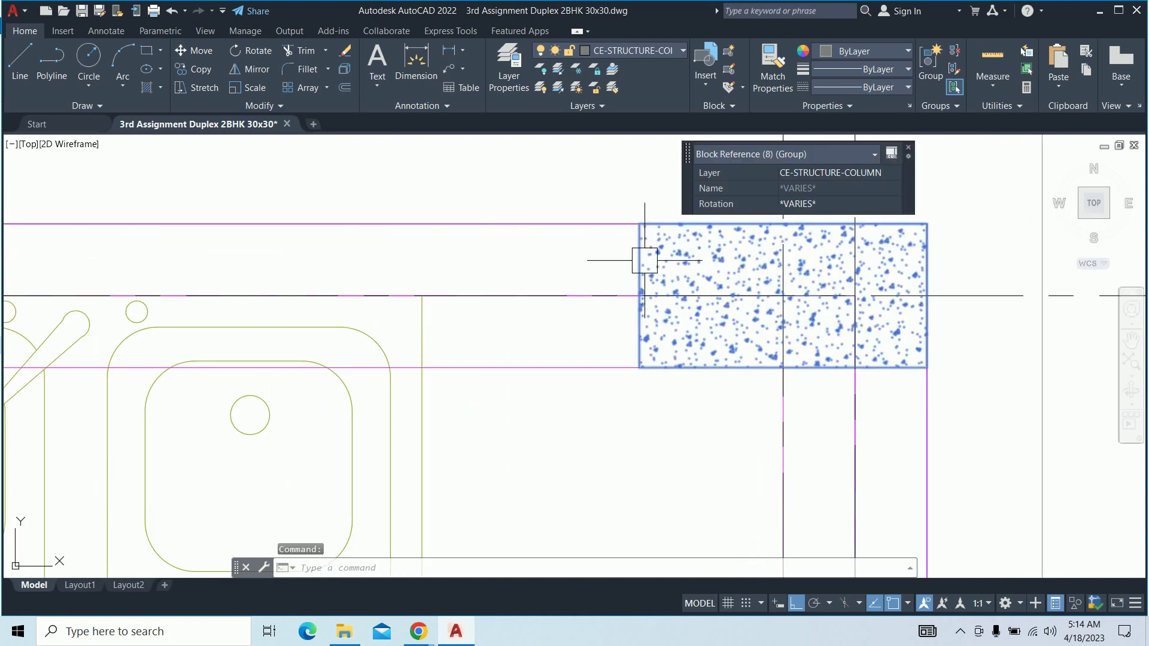
key(Escape)
key(Escape)
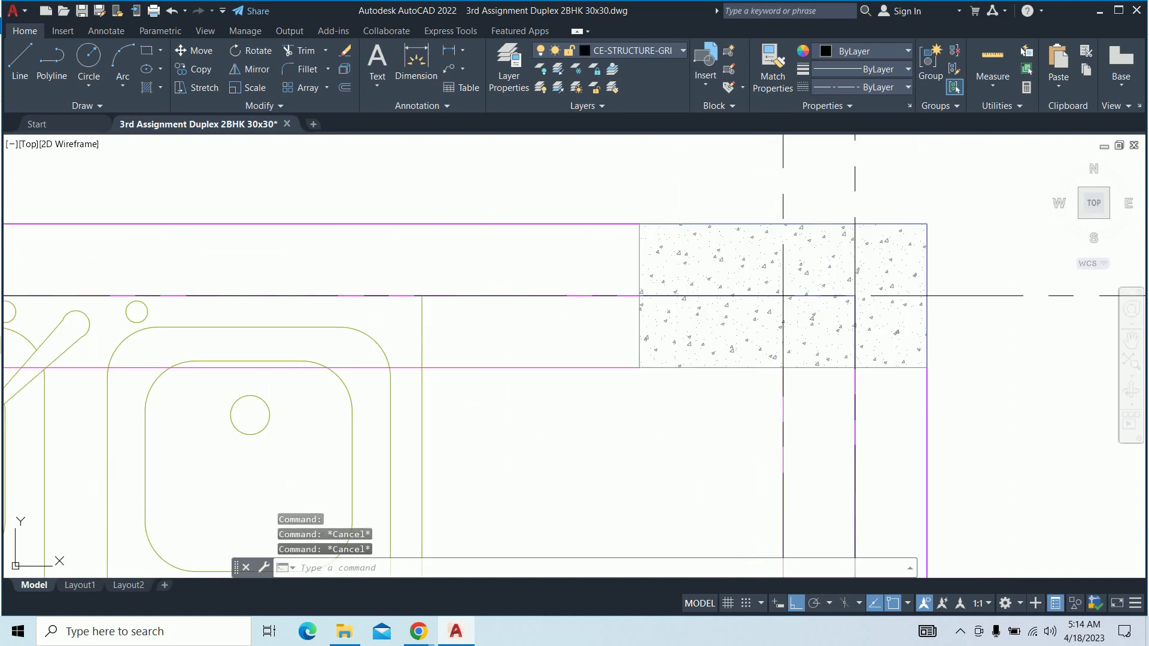
key(Escape)
click(645, 254)
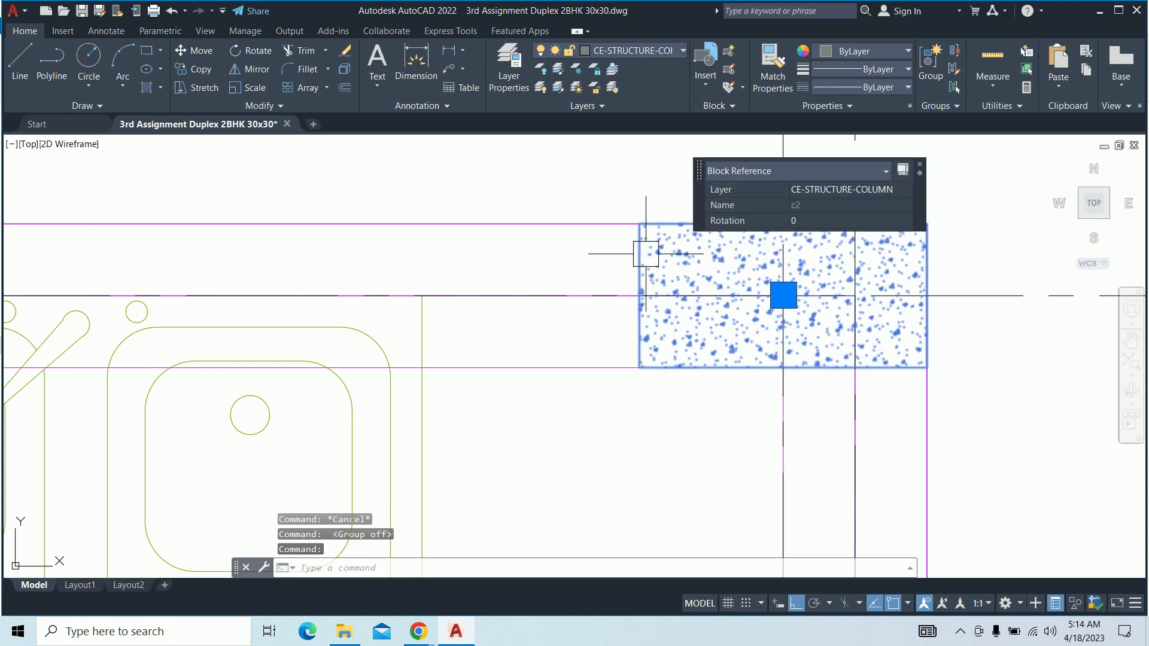
key(Escape)
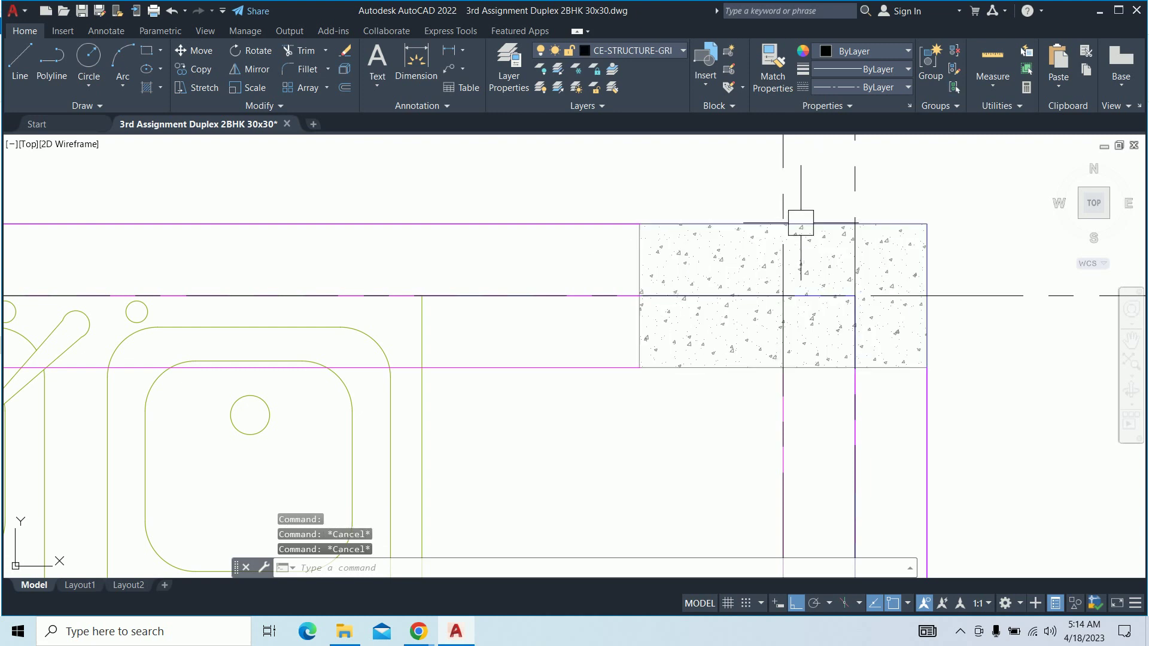
key(ctrl+shift+a)
scroll(741, 240, down, 5)
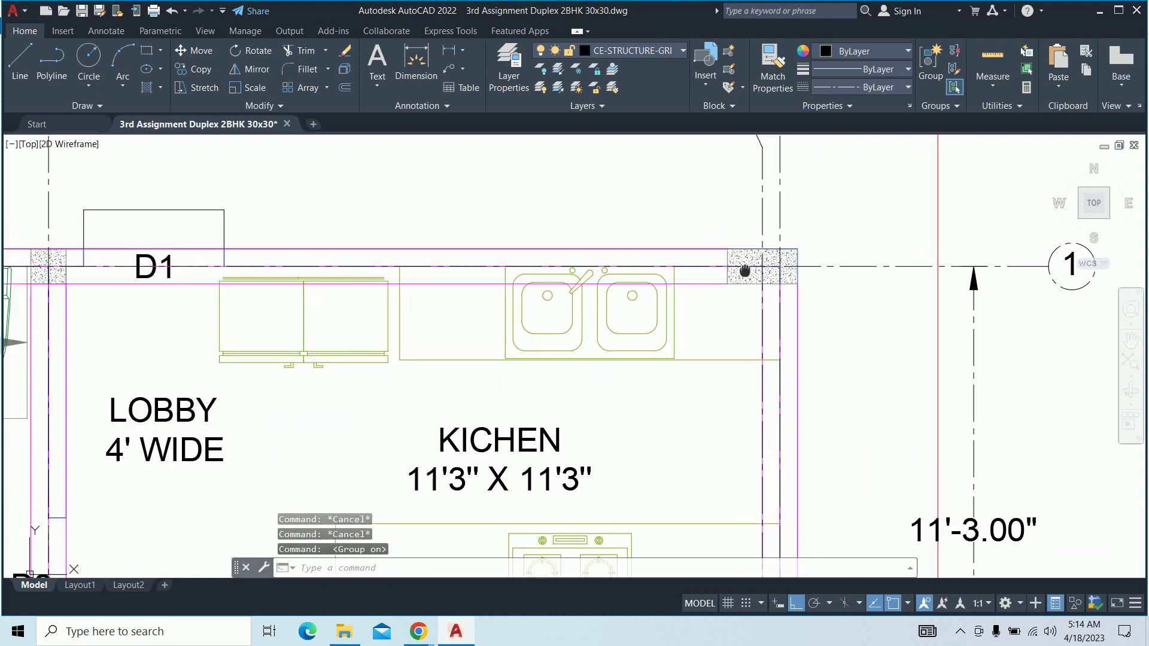
middle_drag(82, 217, 568, 256)
scroll(236, 295, down, 3)
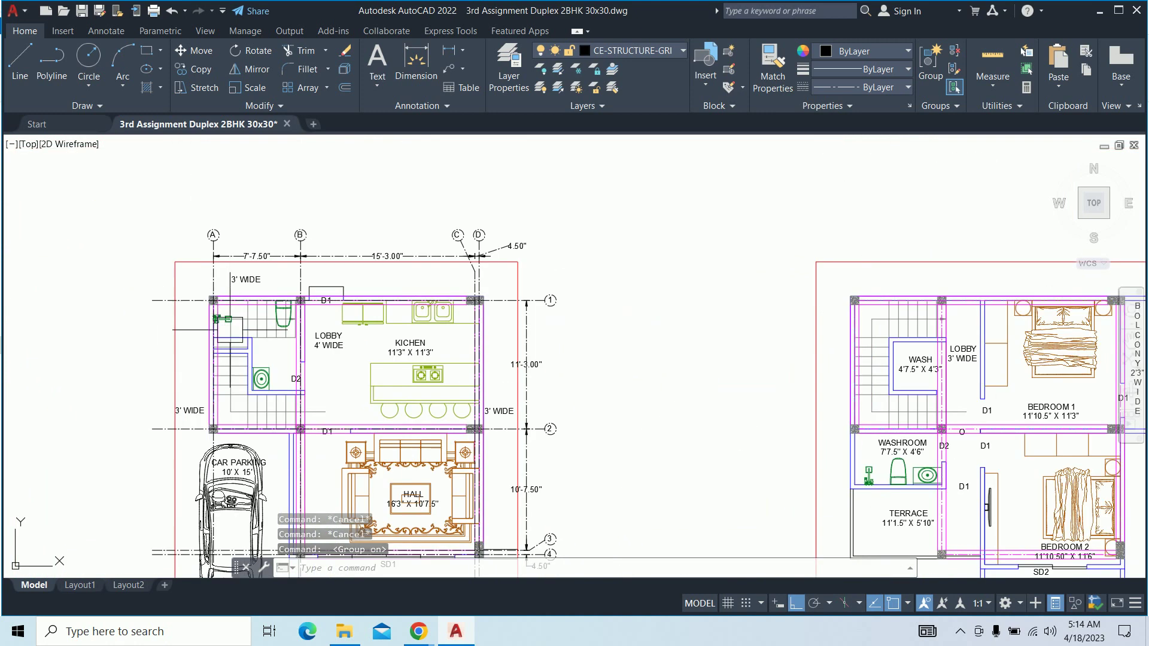
scroll(236, 295, down, 2)
middle_drag(469, 311, 453, 259)
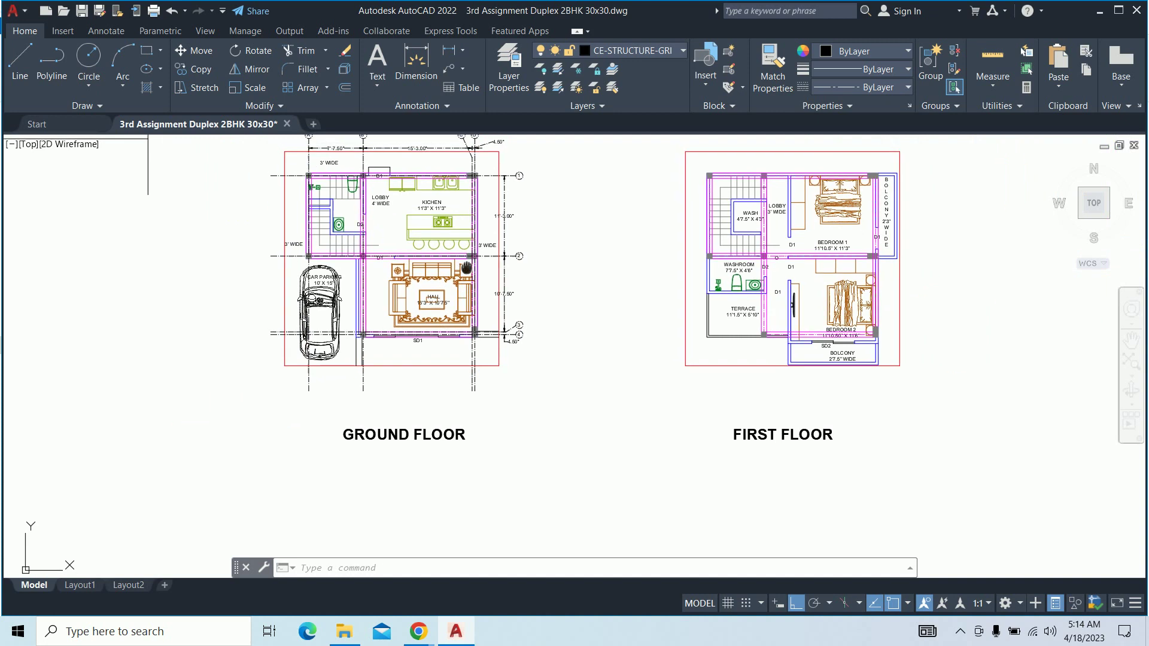
middle_drag(453, 260, 494, 303)
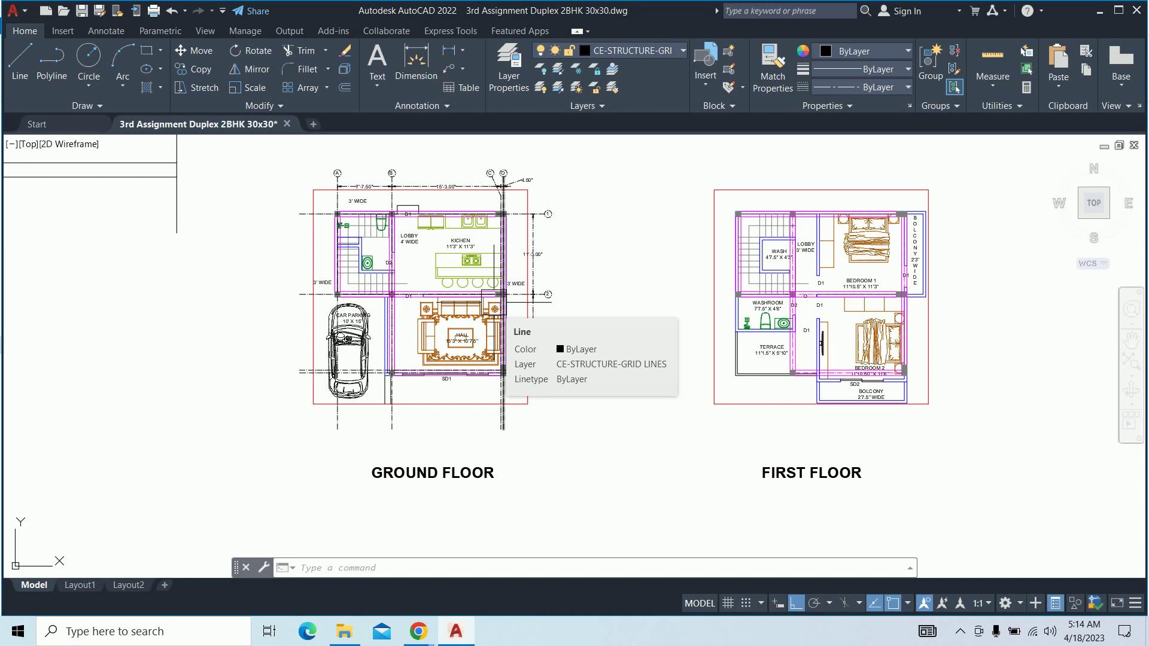
scroll(320, 210, up, 4)
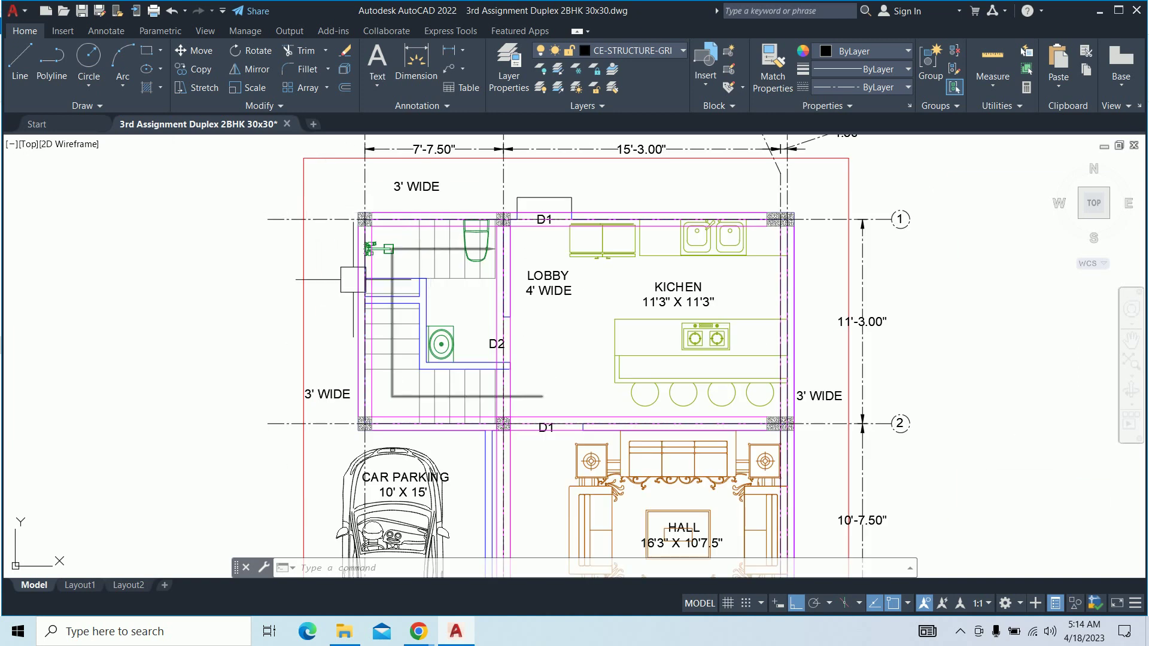
scroll(449, 268, down, 2)
middle_drag(585, 287, 552, 279)
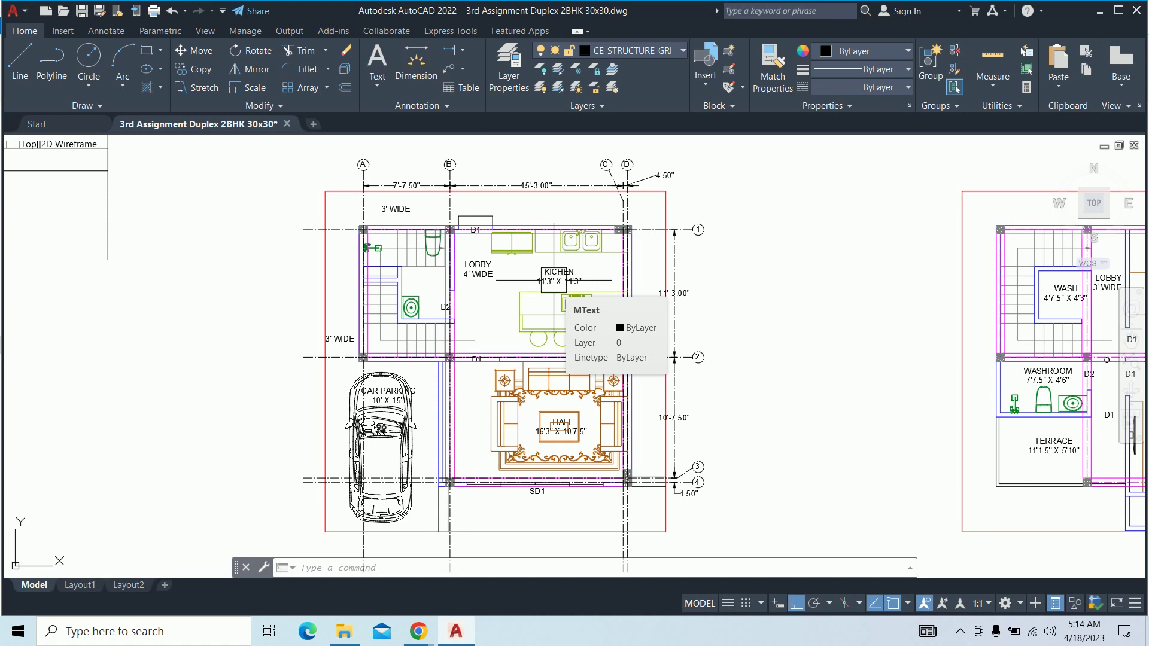
click(554, 281)
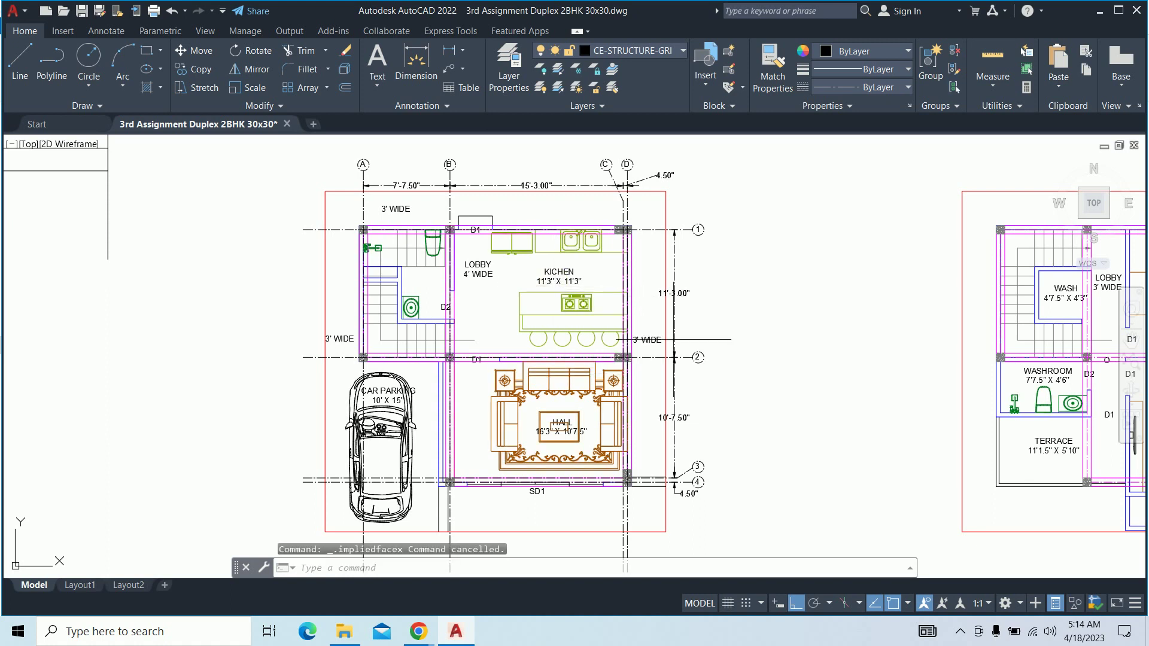
key(Escape)
key(Escape)
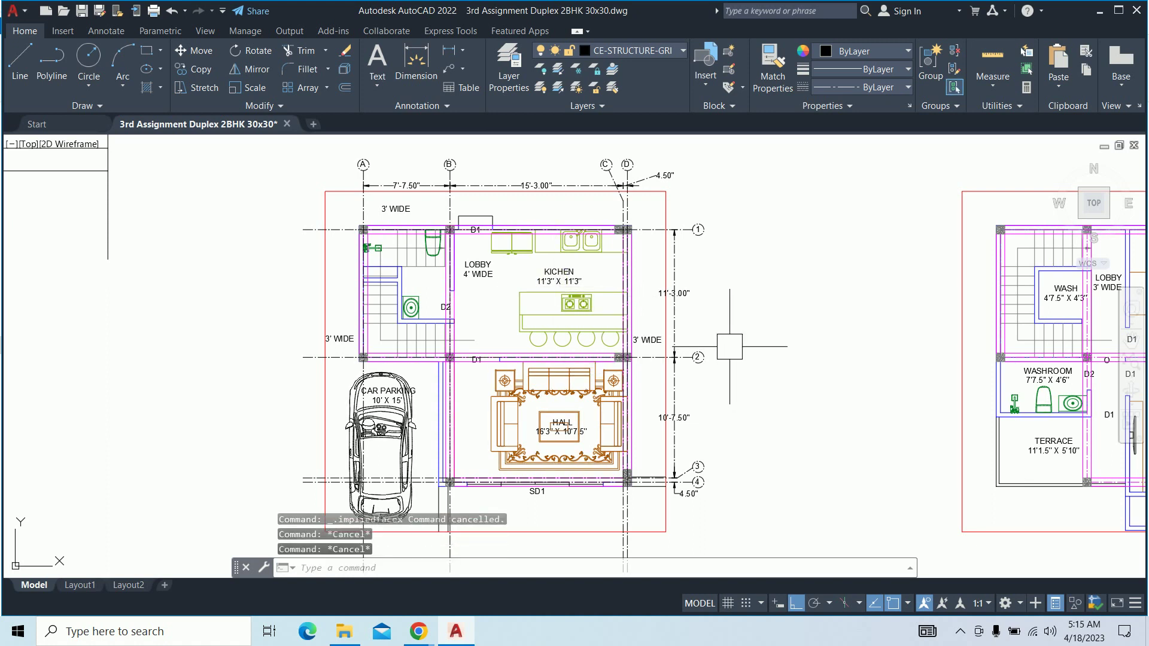